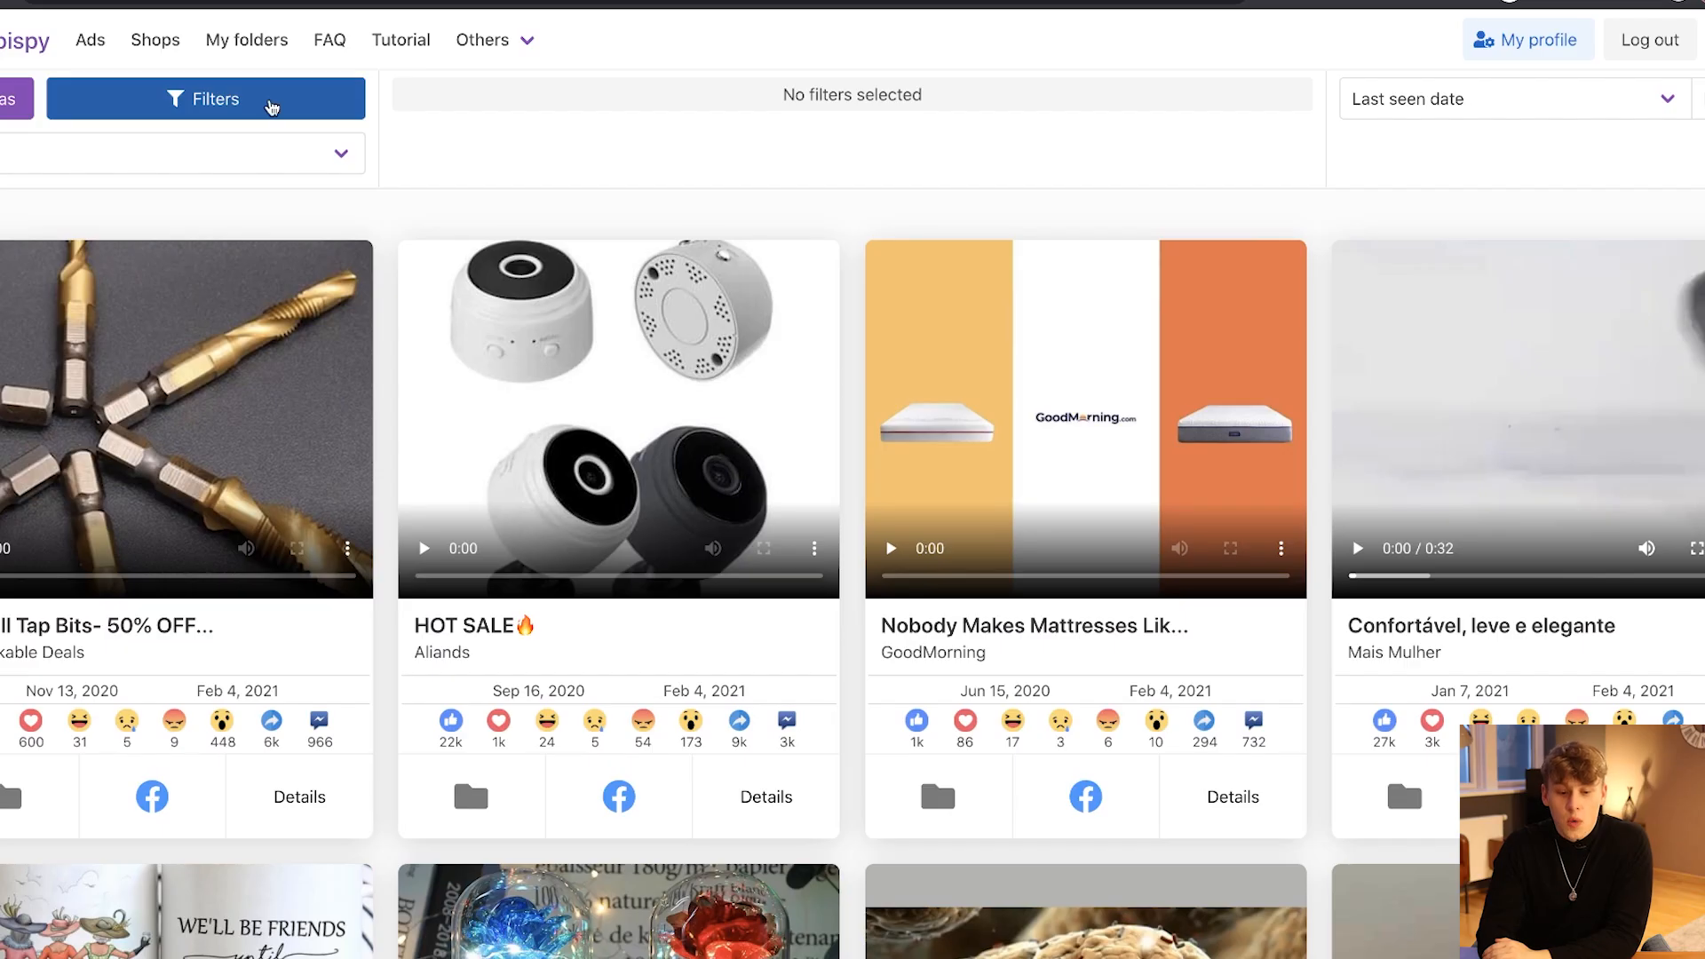
Open the search filters and examine the Creative options for text search, post creation date, media type, page name and seen date.
click(206, 94)
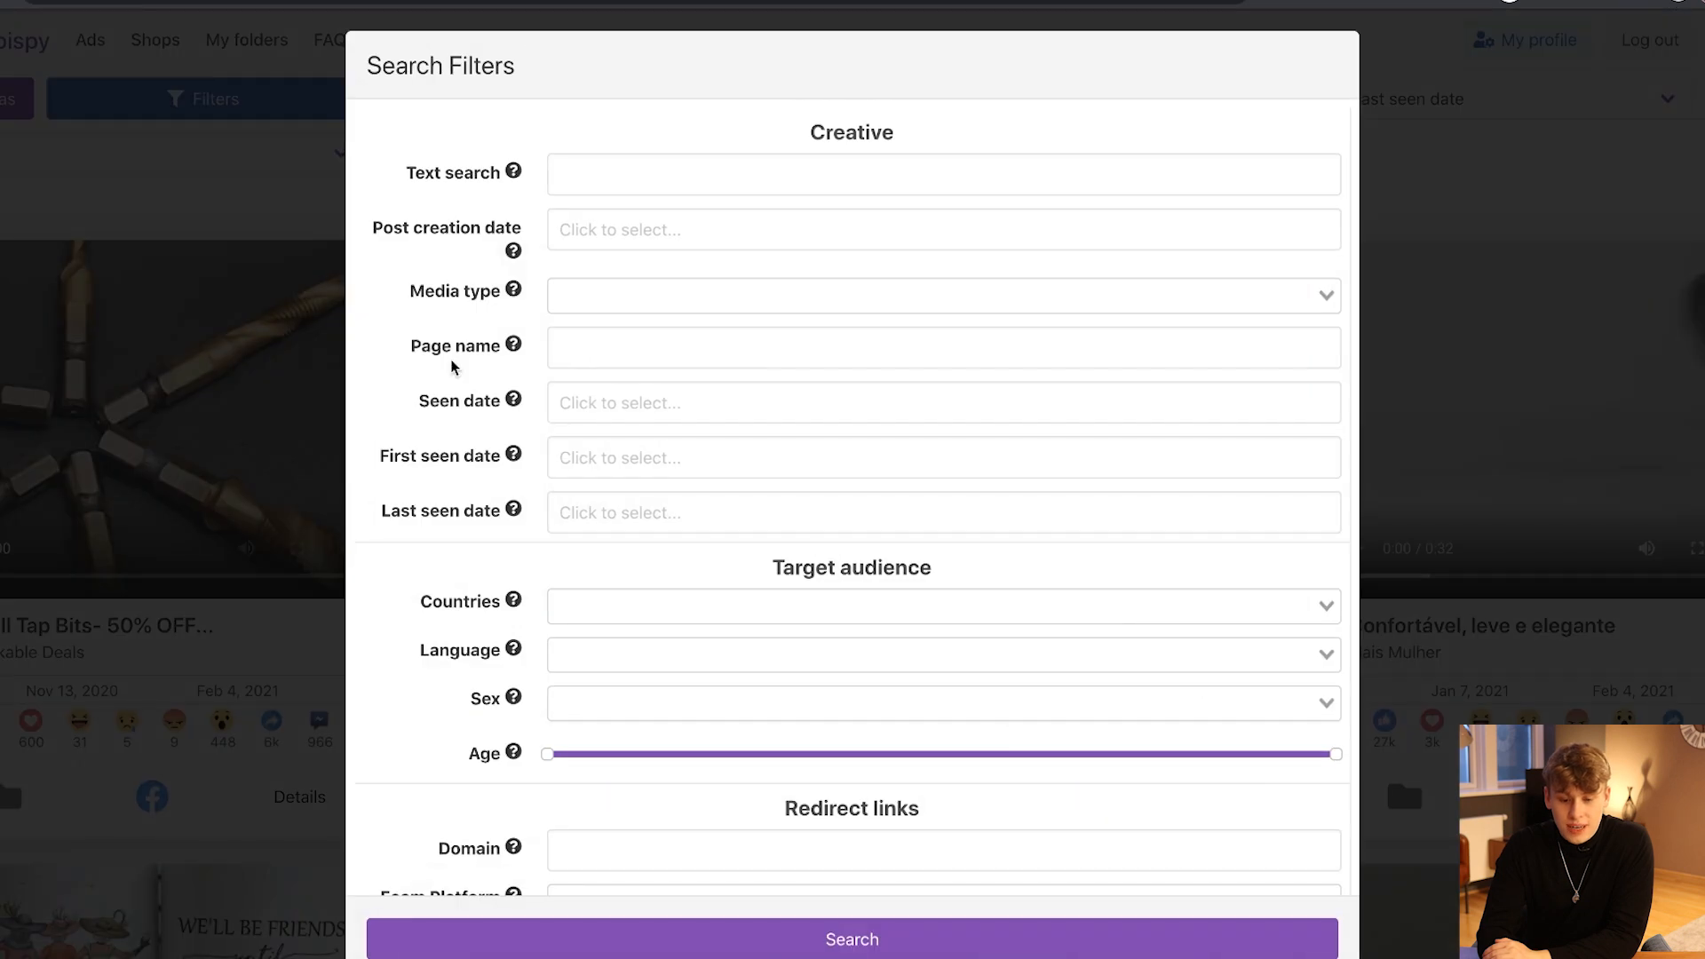
click(566, 168)
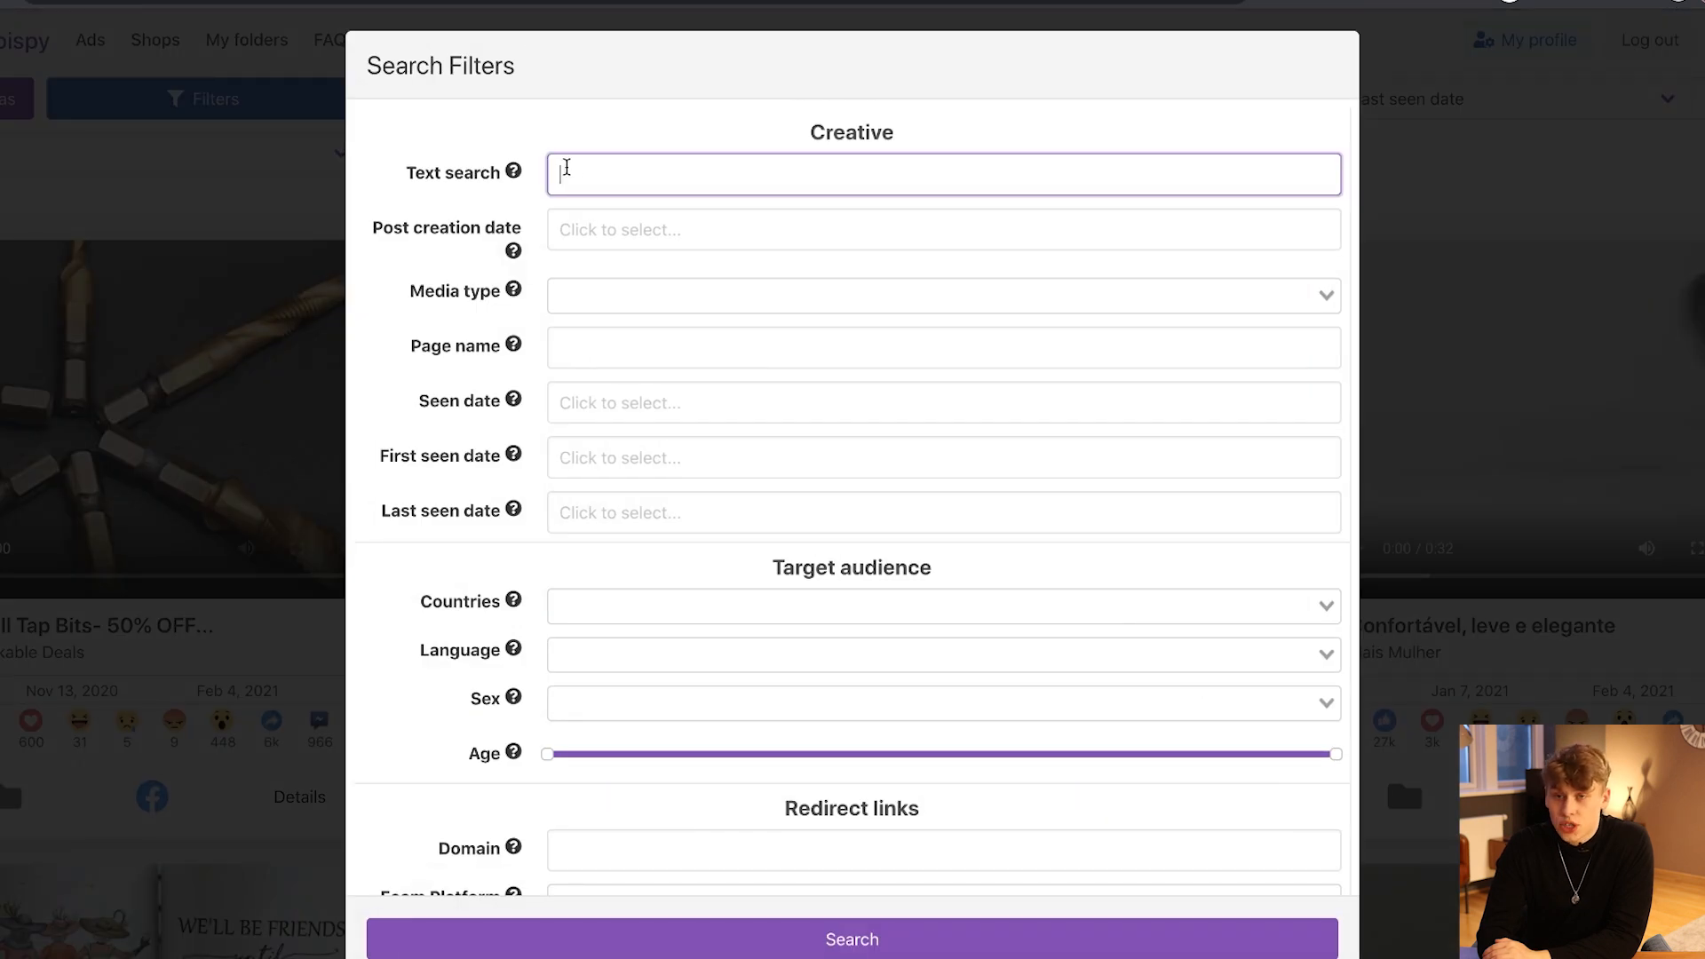
click(577, 233)
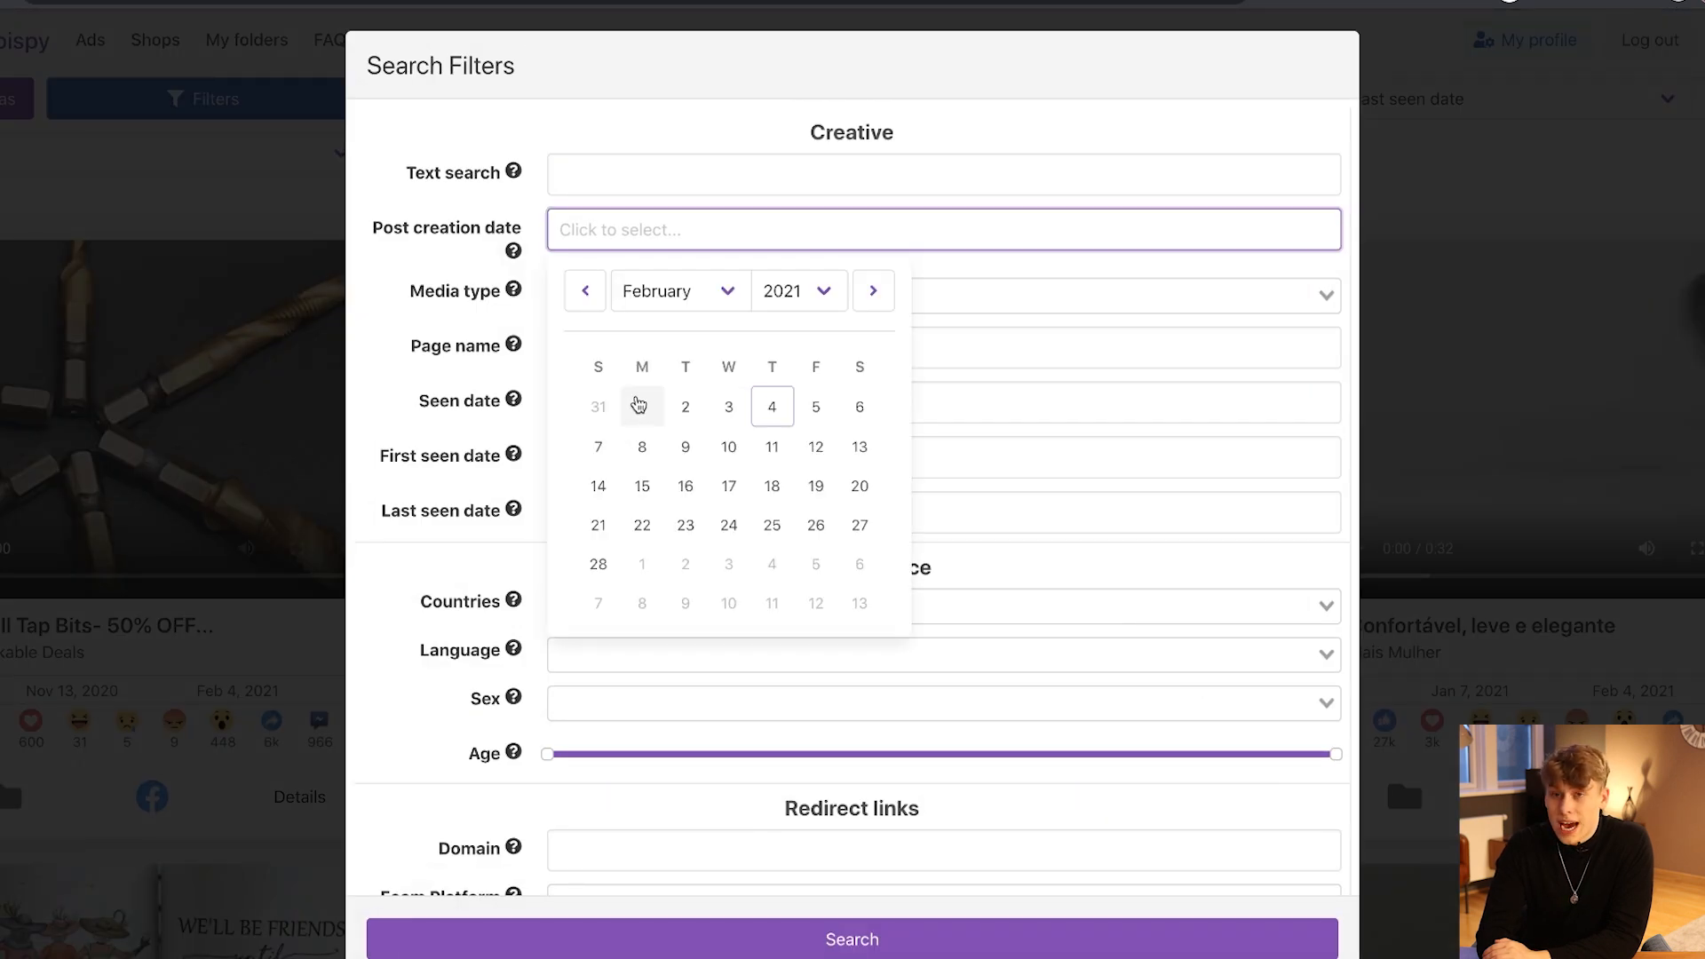
click(415, 329)
click(609, 293)
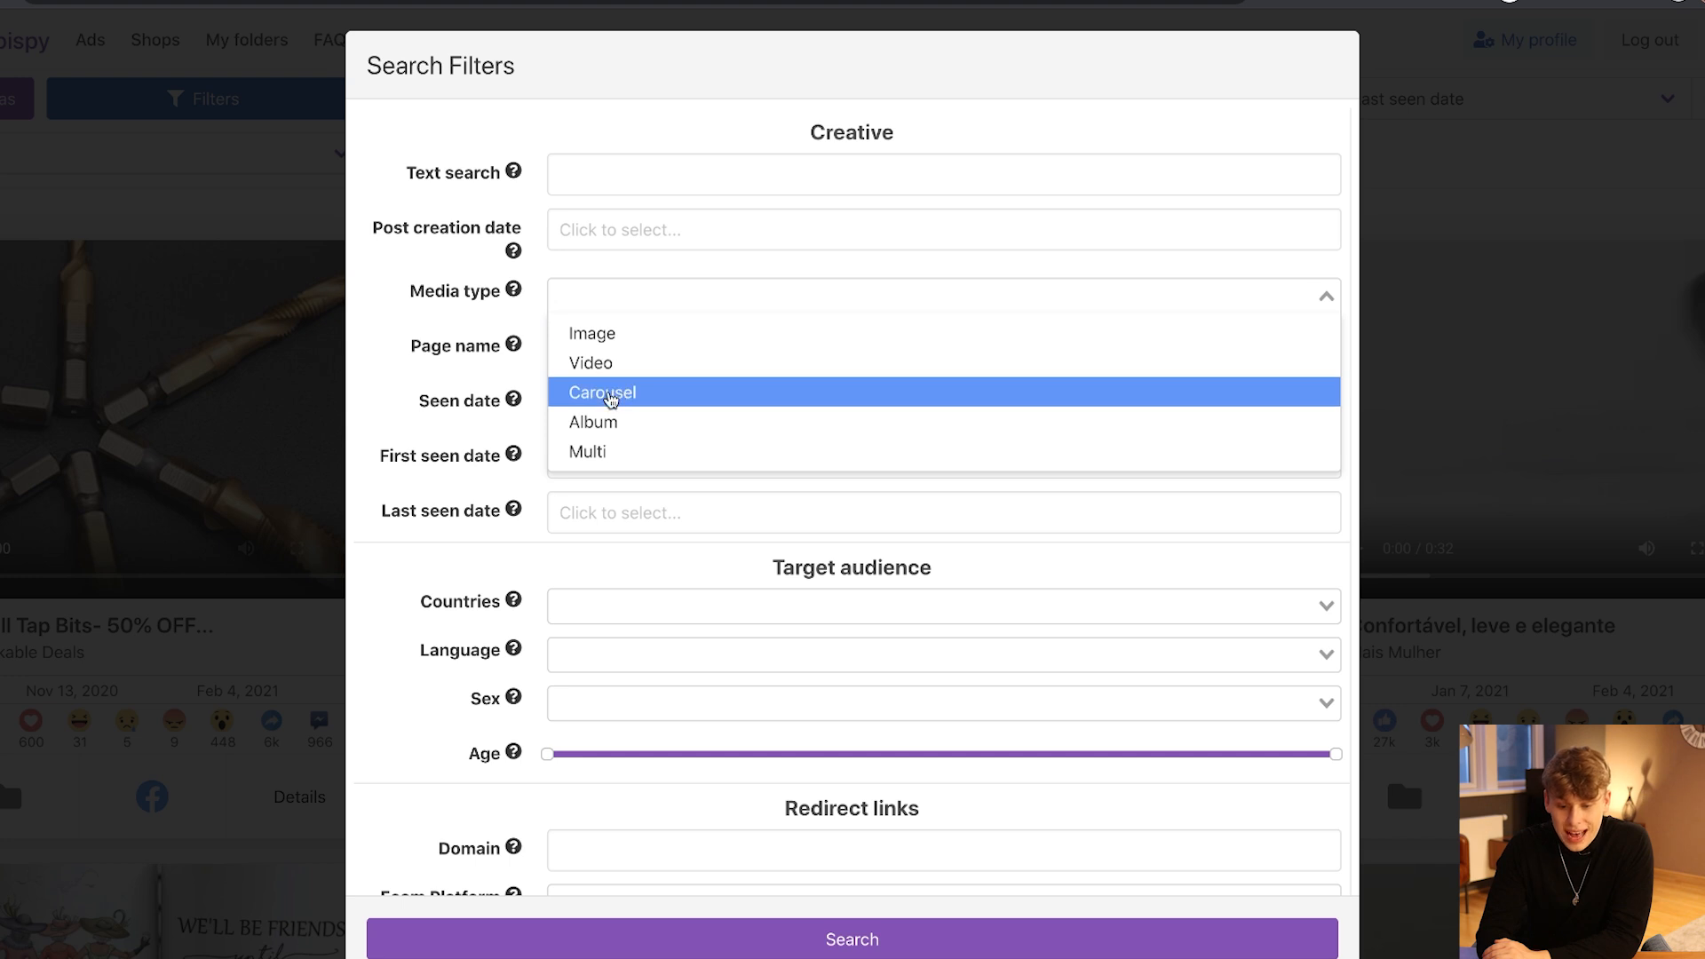
click(388, 388)
click(624, 360)
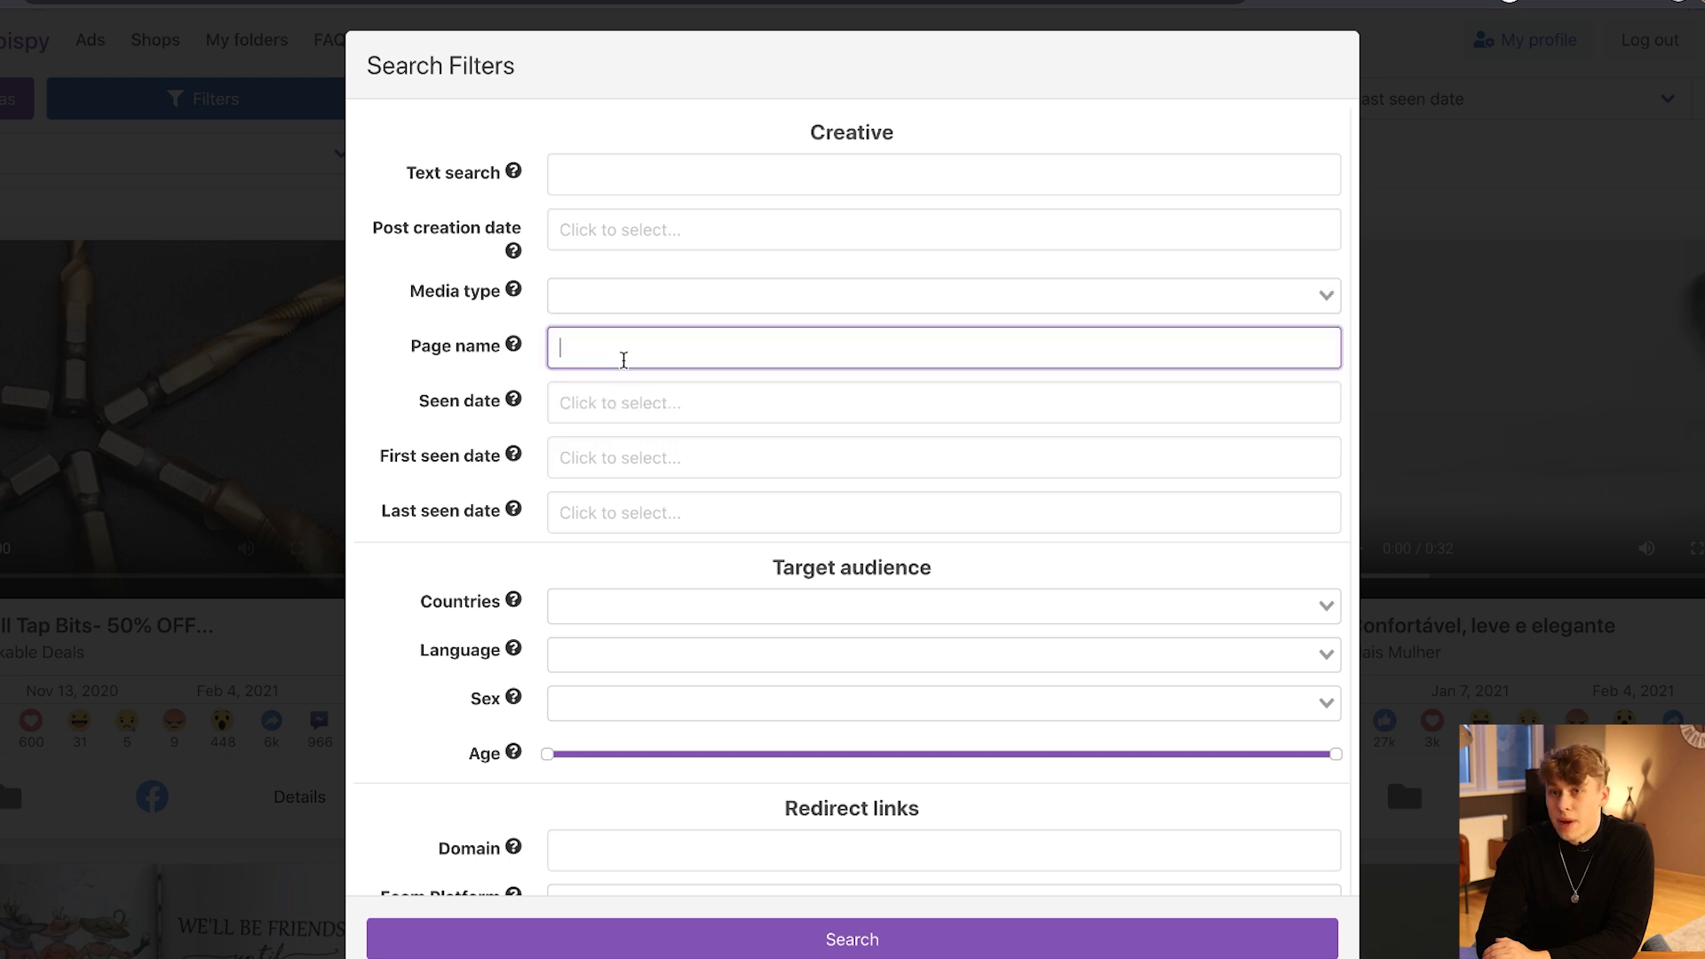
click(622, 402)
click(422, 491)
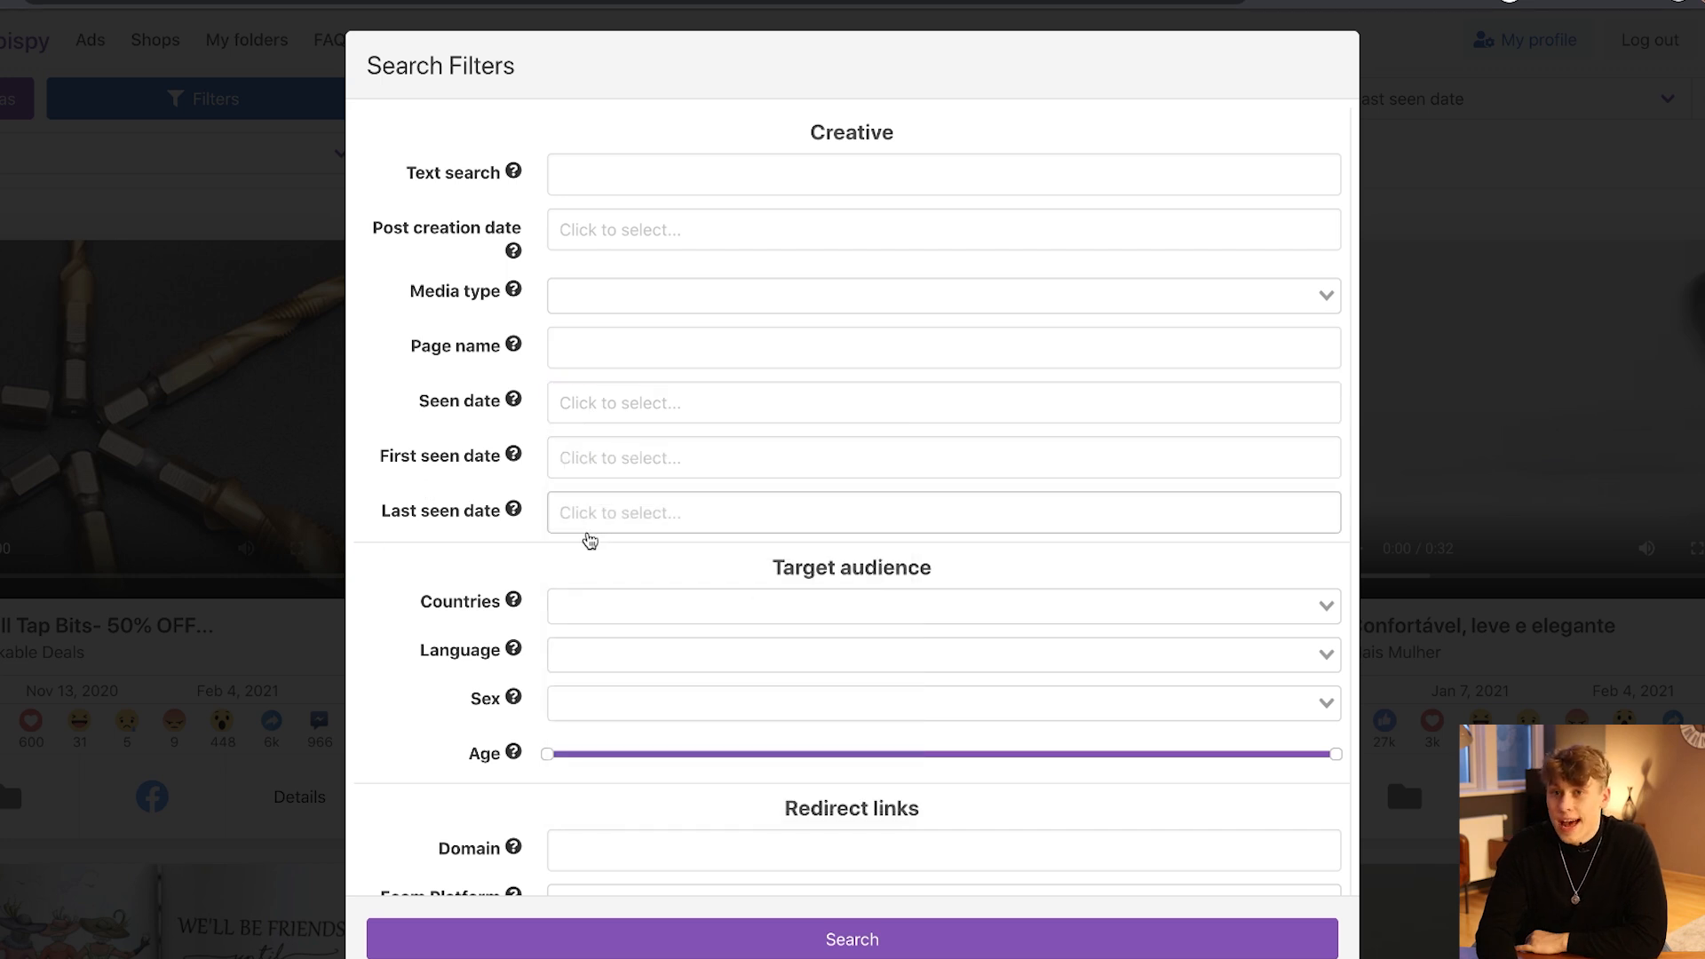
Inspect the calendars of the first seen date and last seen date filters without choosing a date.
scroll(590, 538, down, 1)
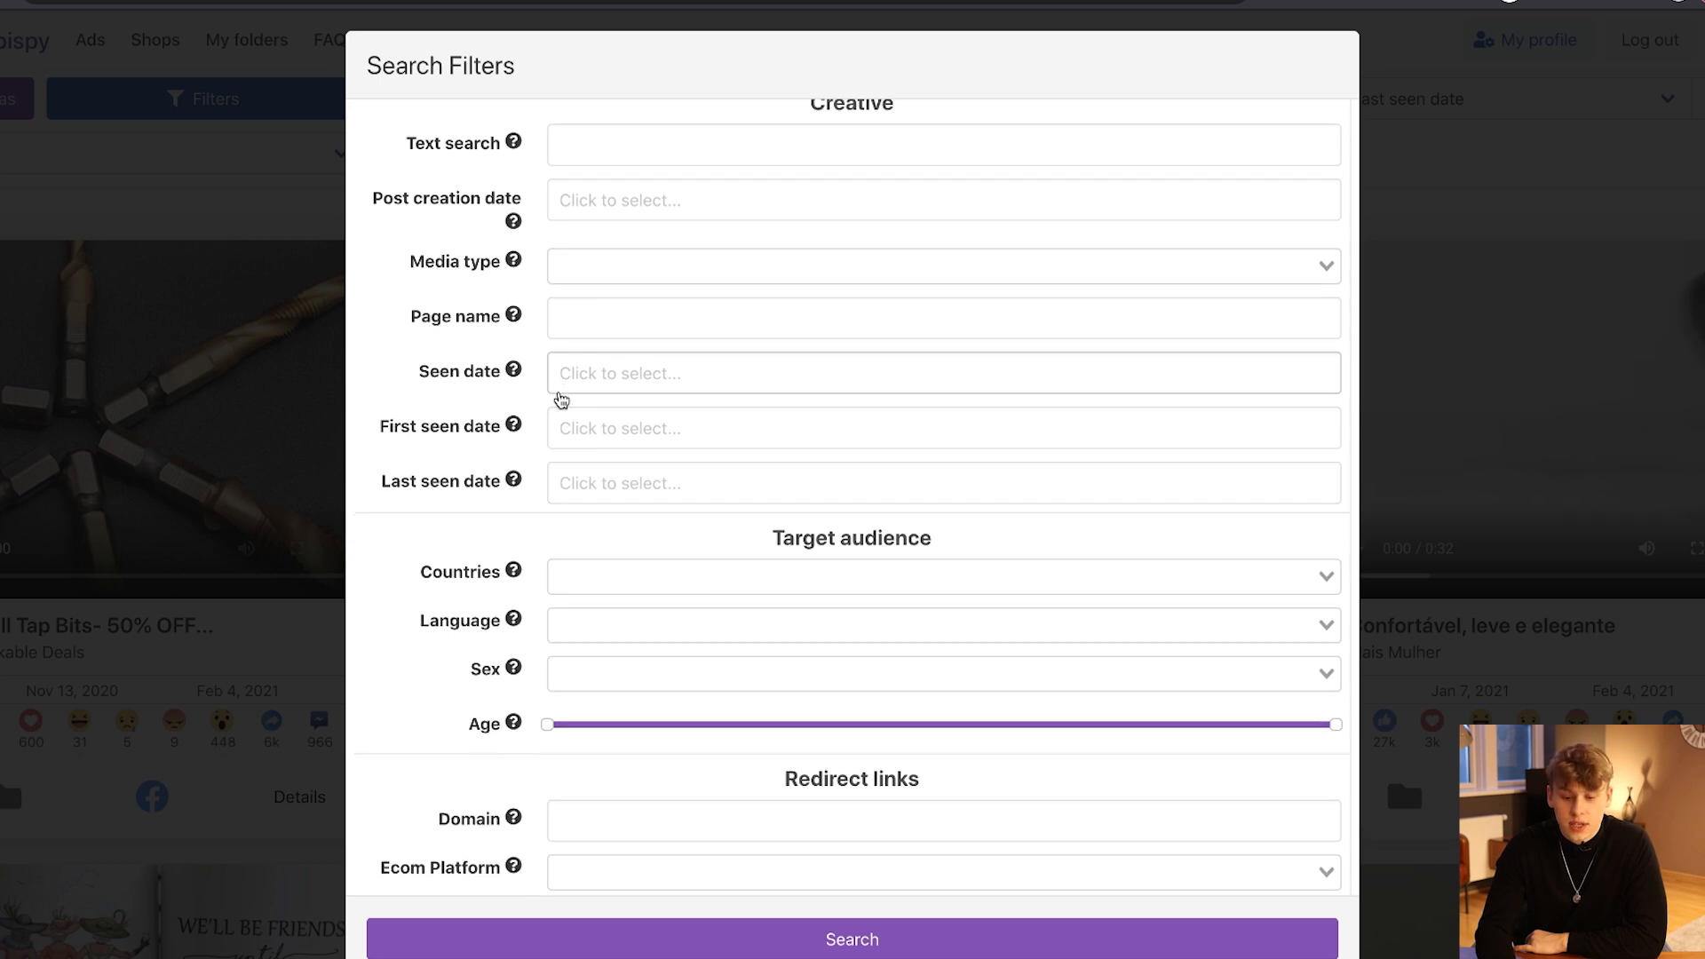
click(558, 435)
click(585, 494)
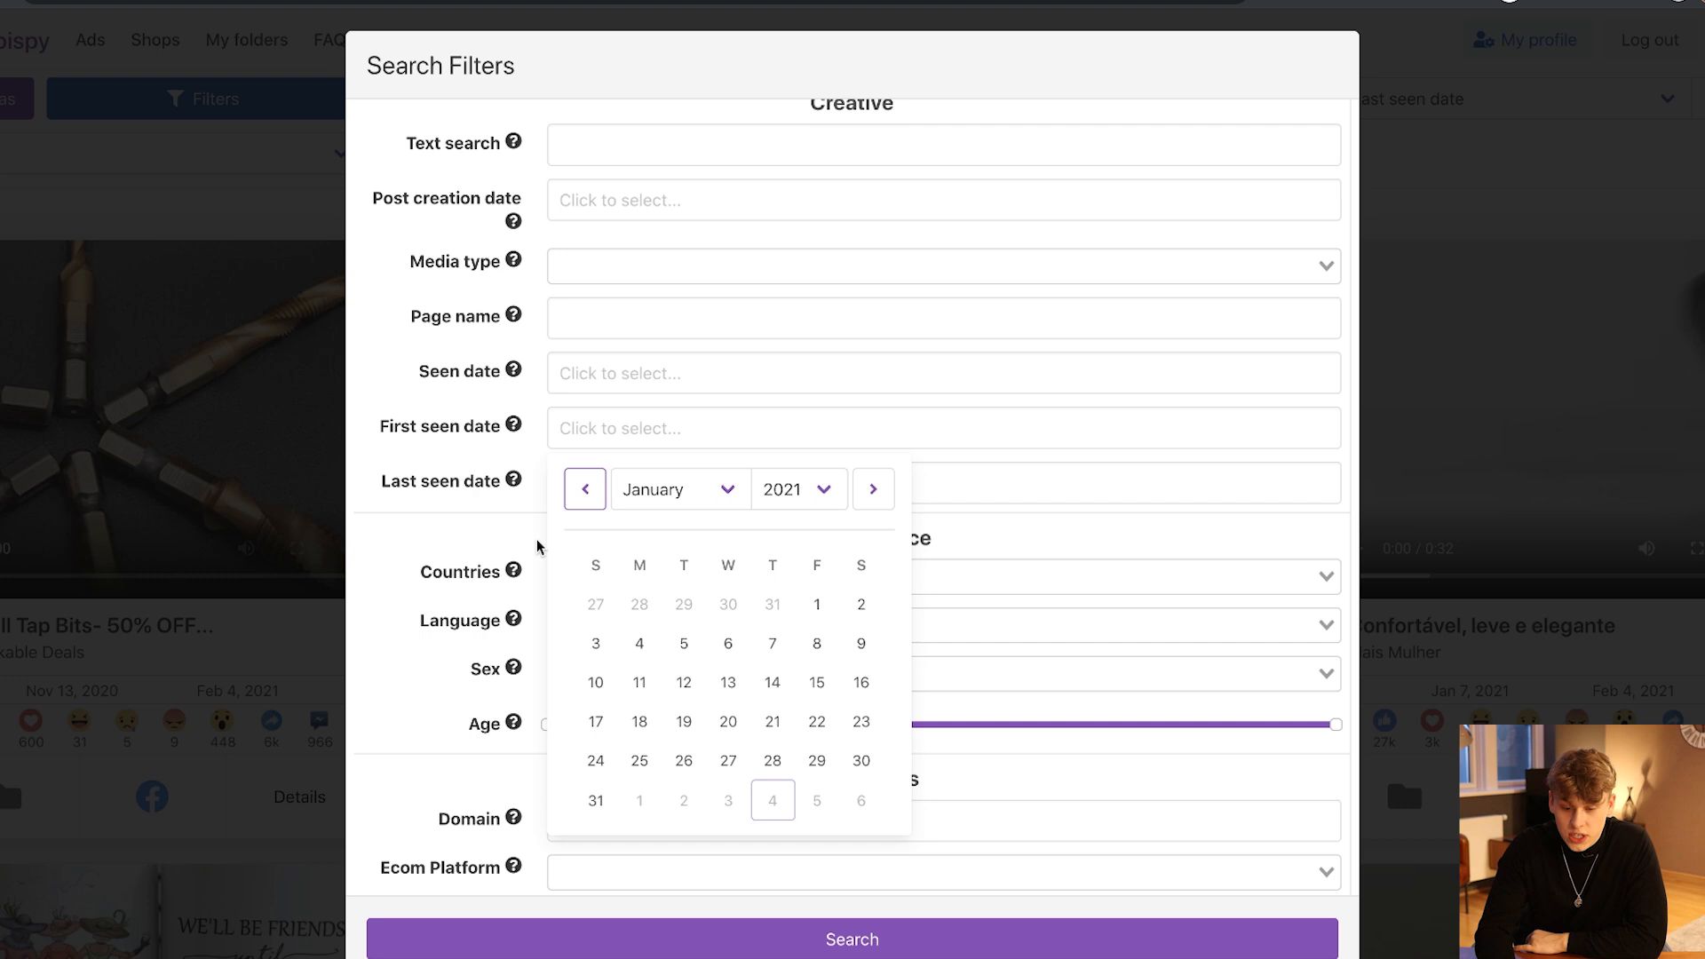
click(468, 531)
click(666, 496)
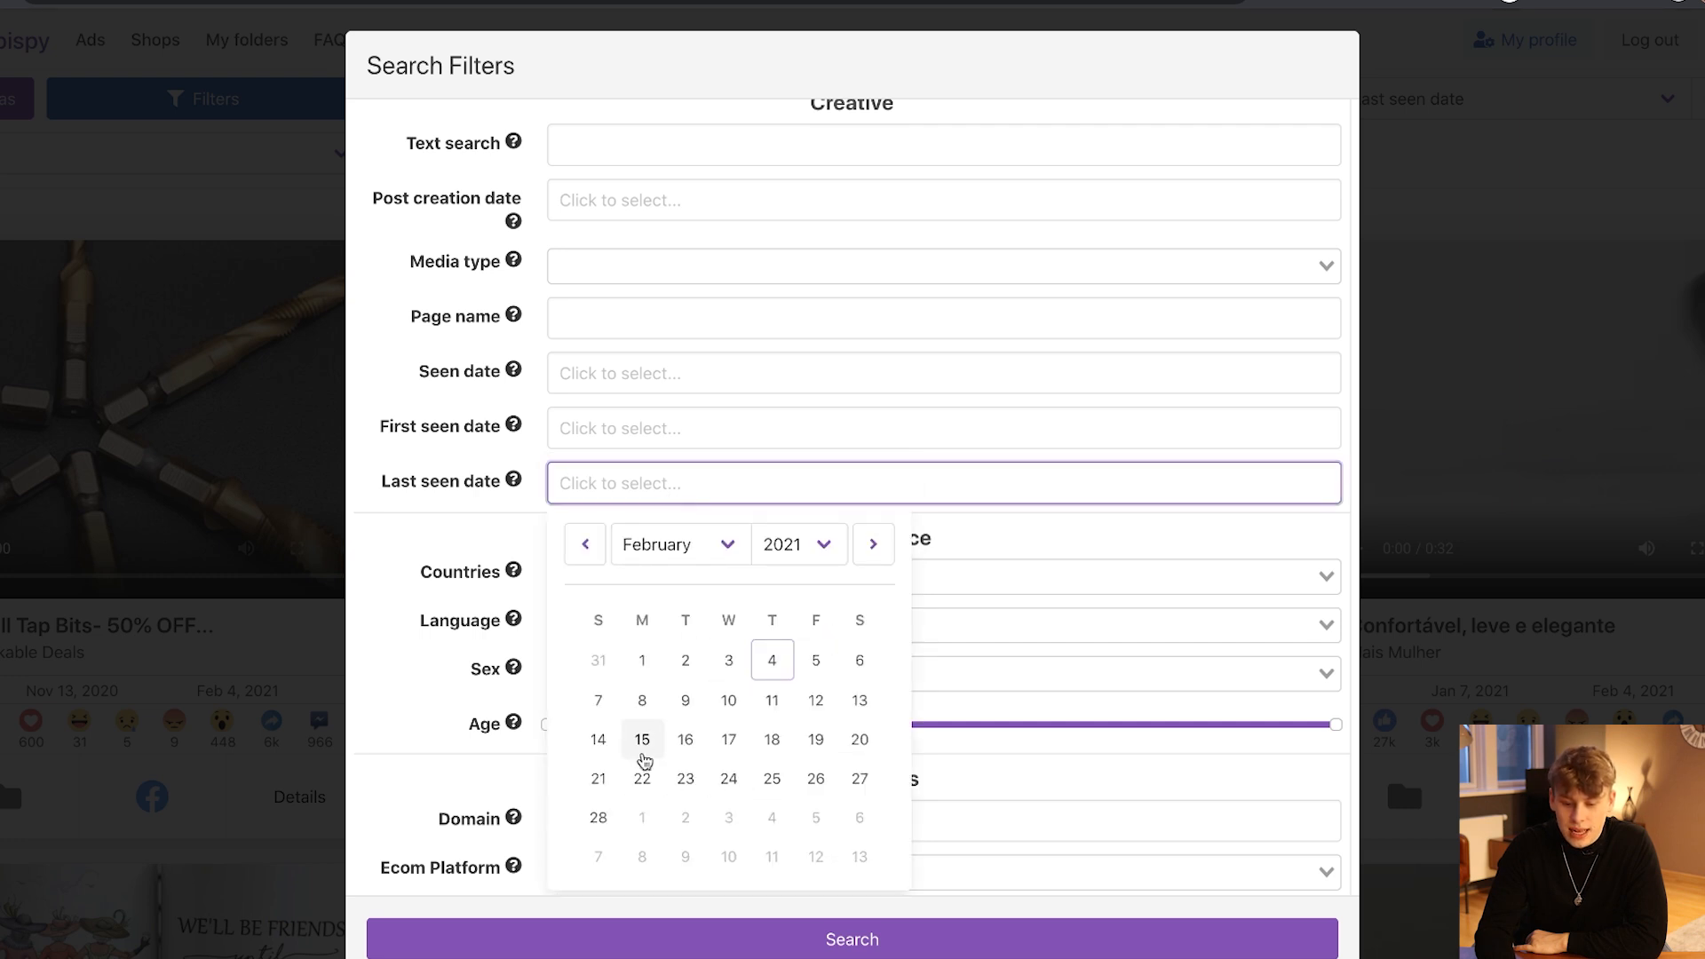
click(395, 487)
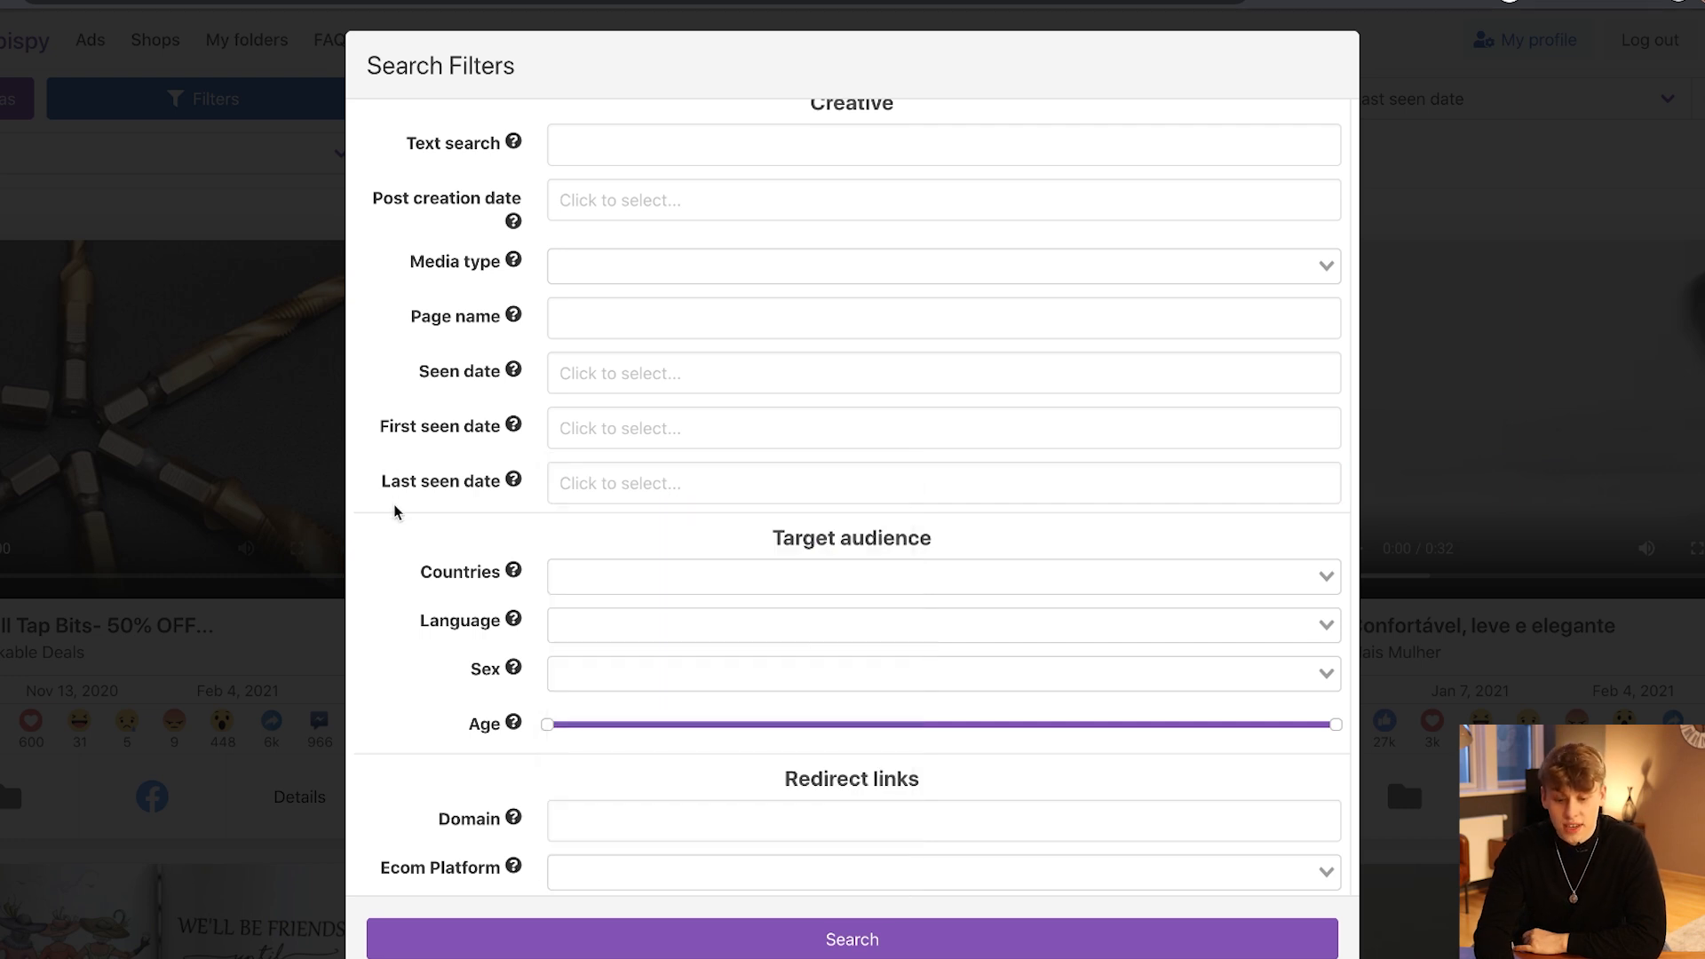
Look through the target audience choices for countries, language and sex without selecting any.
click(671, 575)
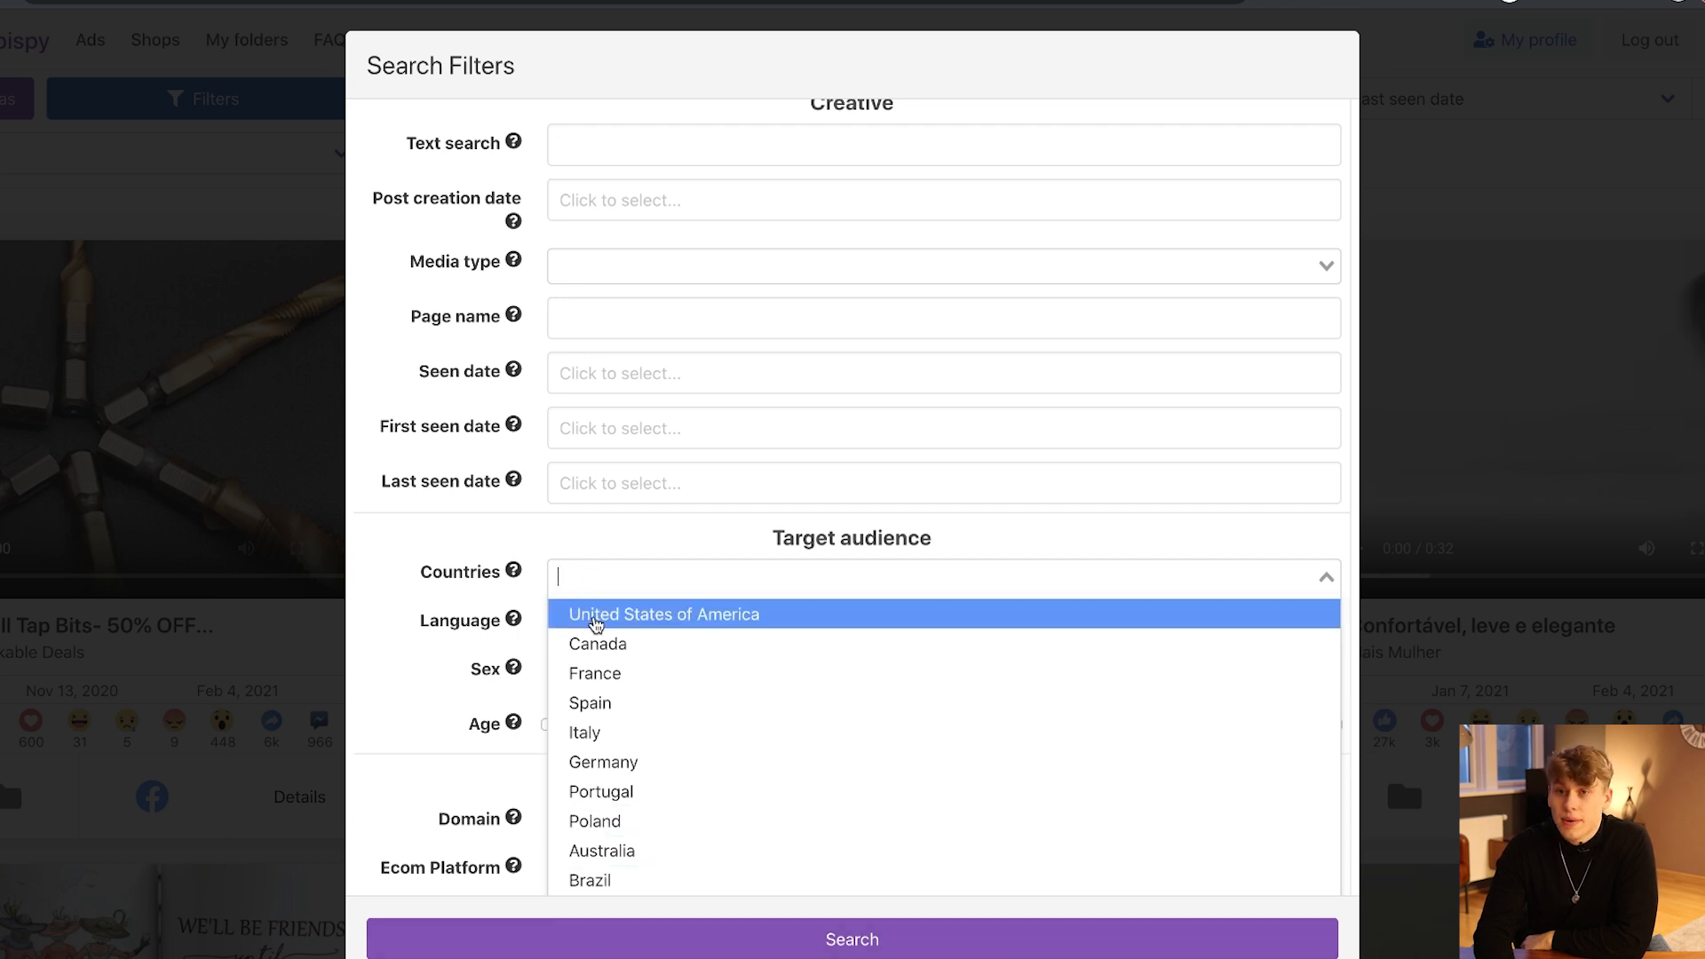
click(431, 588)
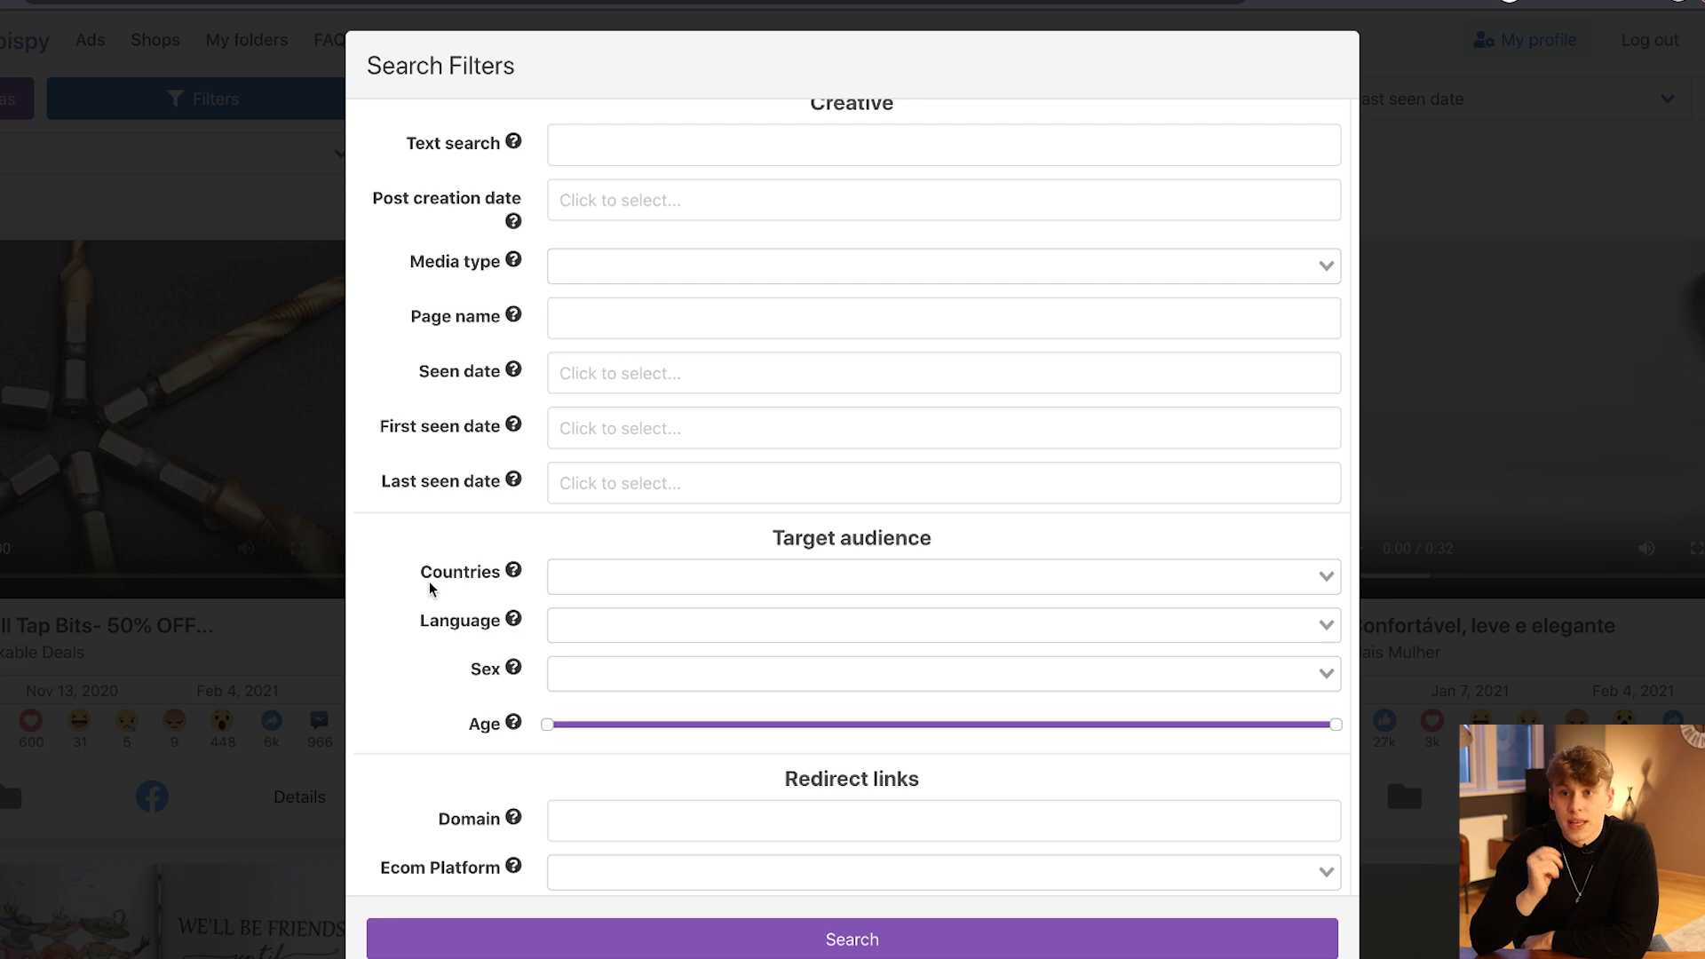
scroll(594, 582, down, 2)
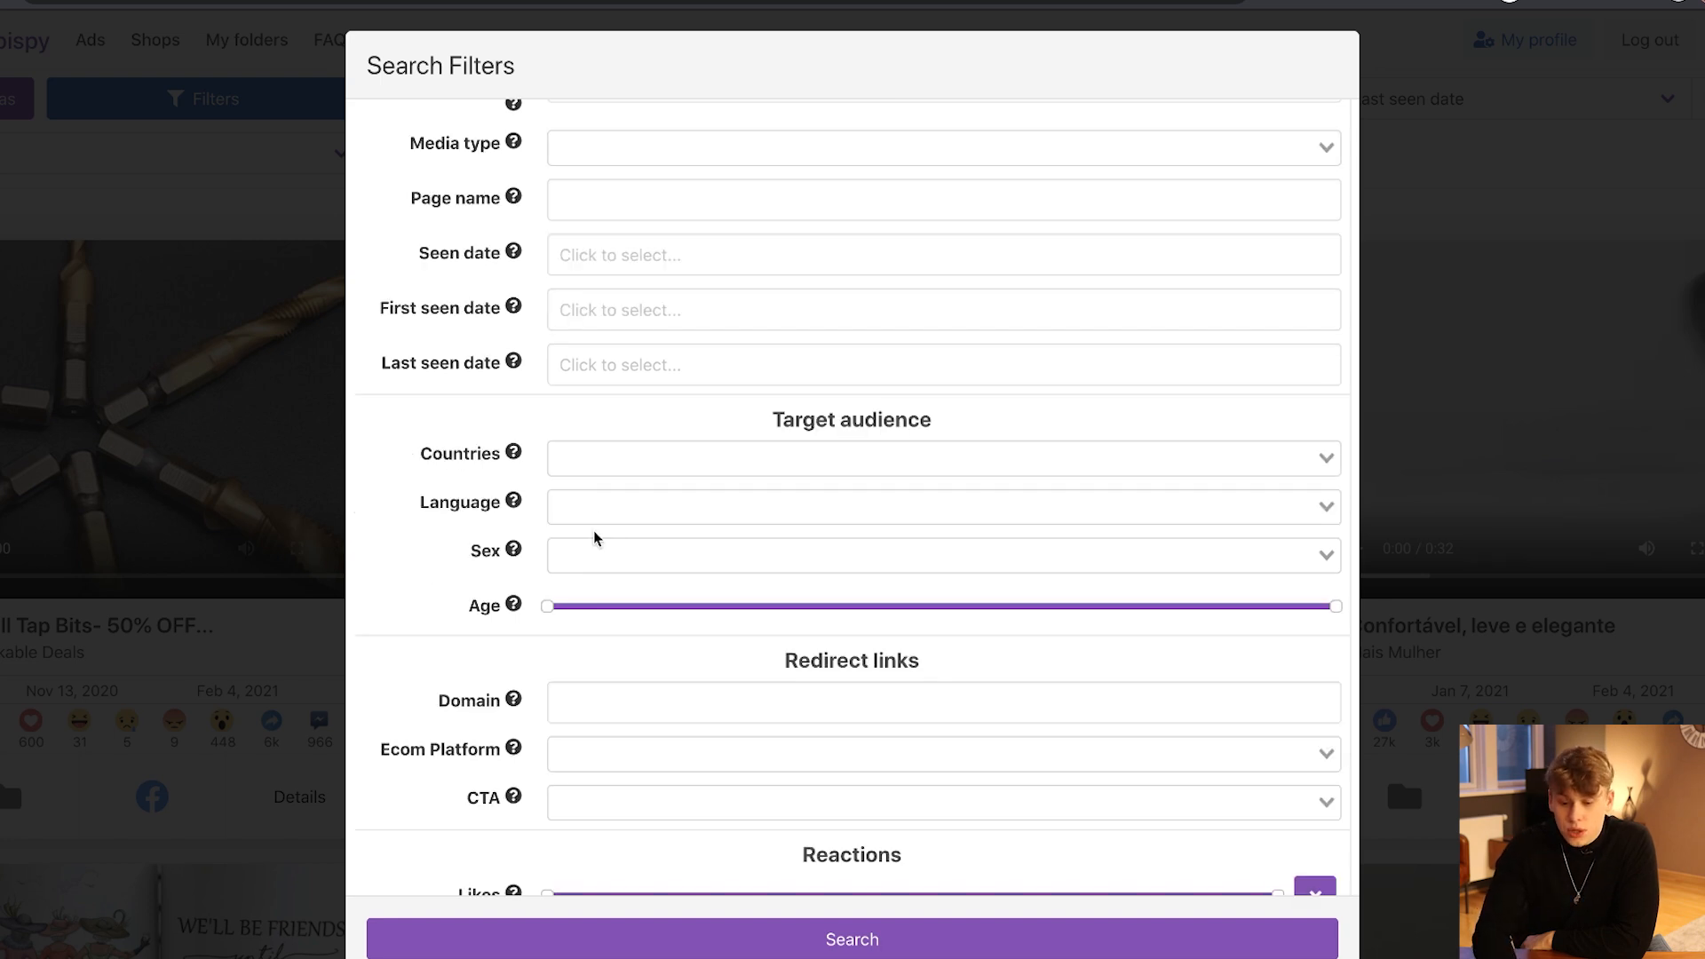
click(599, 497)
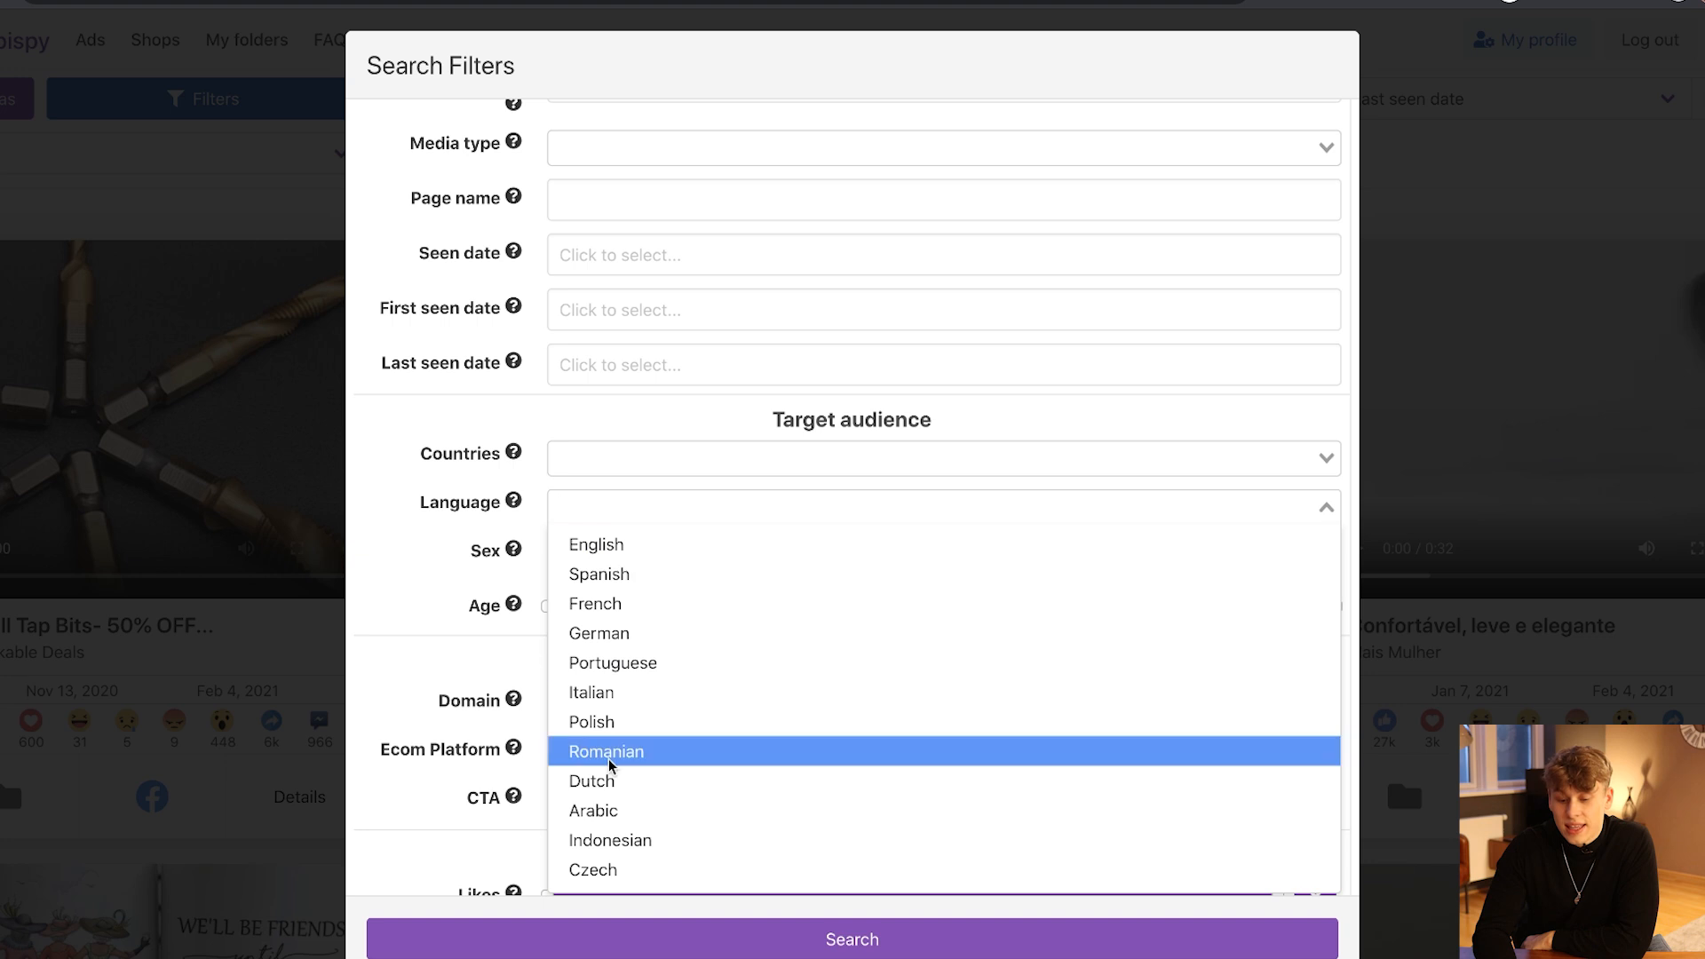
click(441, 651)
click(624, 559)
click(449, 607)
Review the redirect link filters, including the Ecom Platform choices, and the reaction range filters.
scroll(590, 621, down, 3)
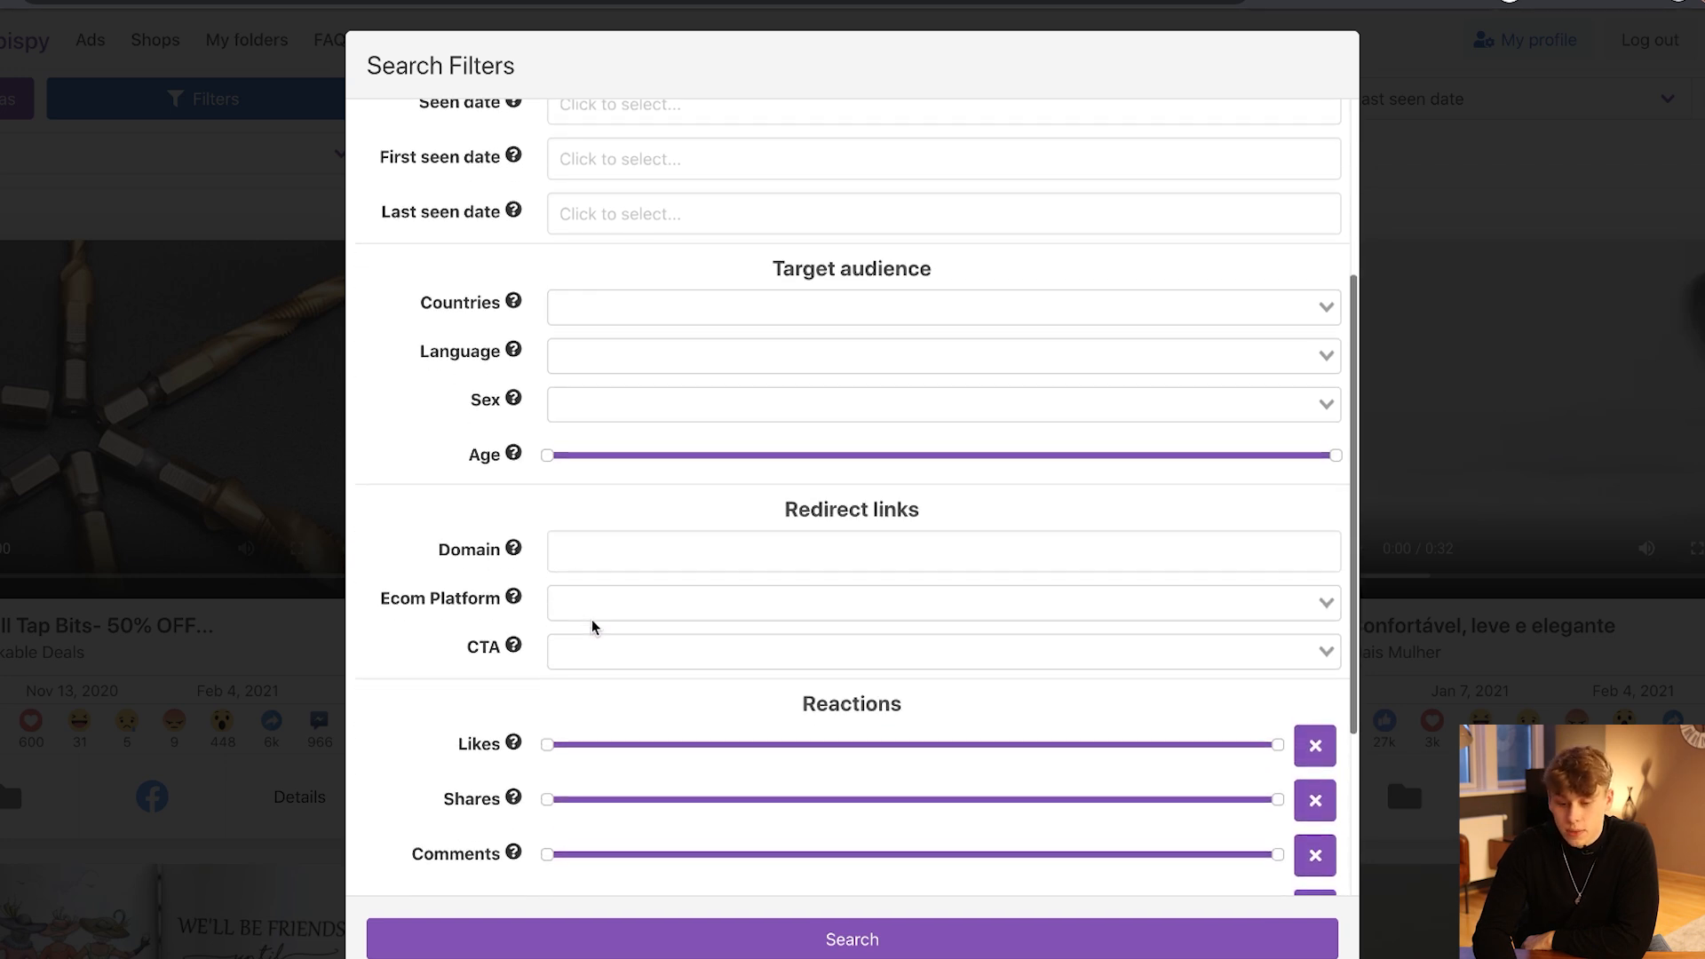
click(553, 598)
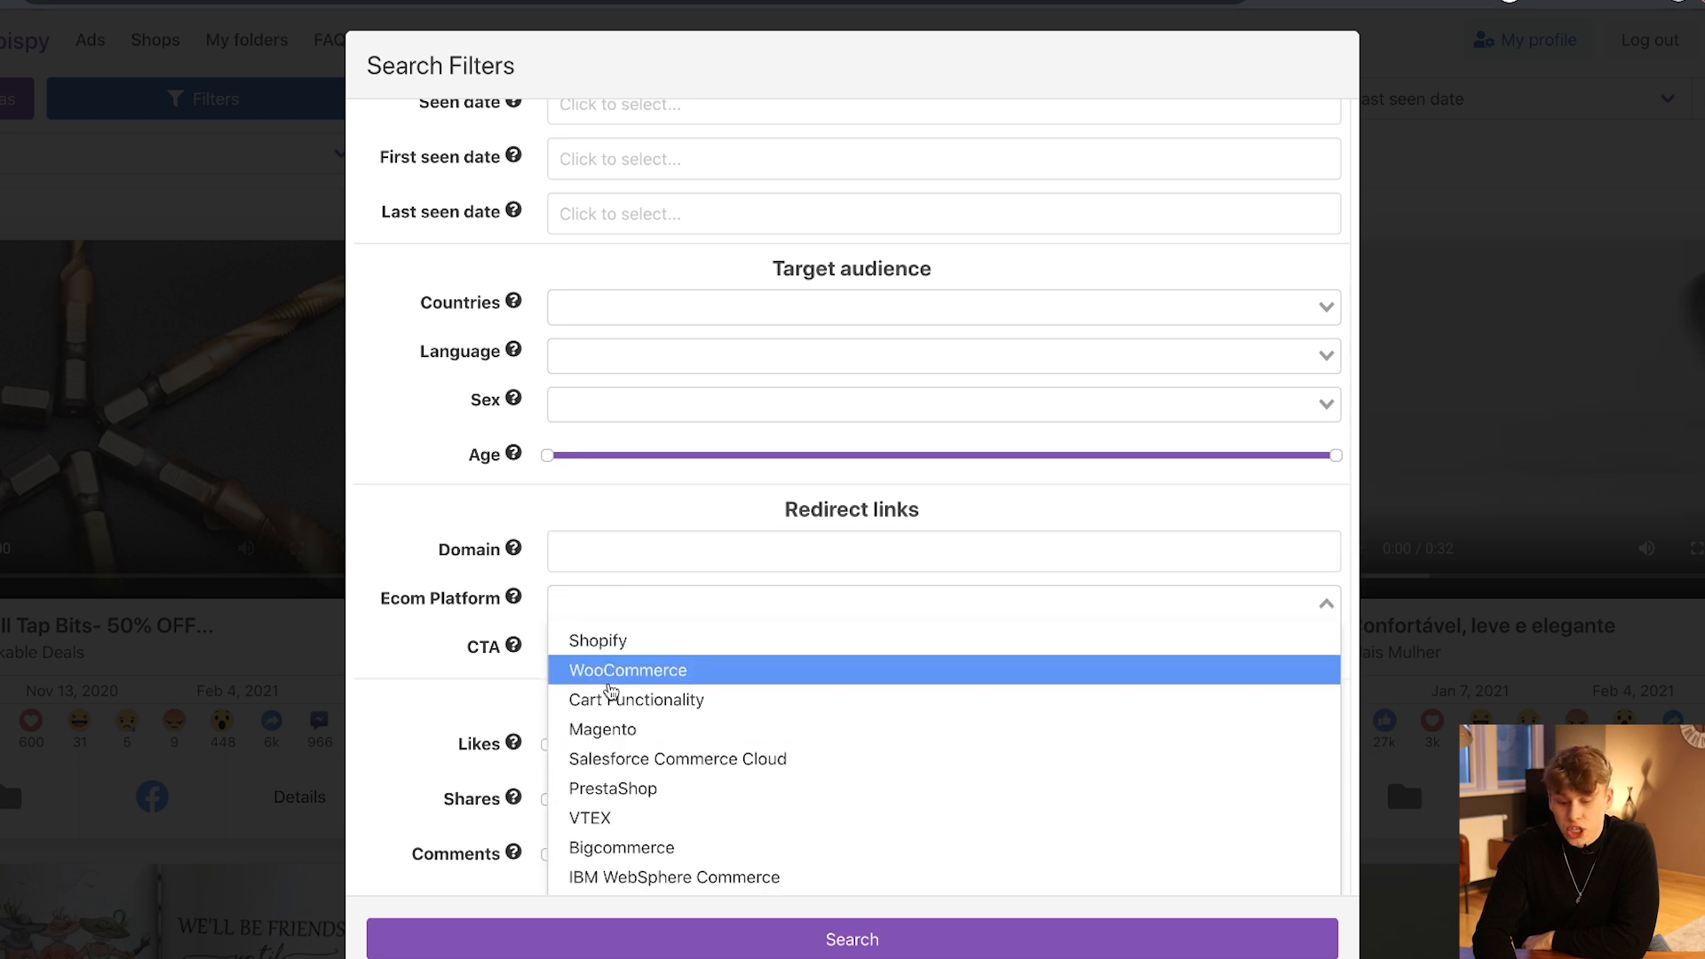
click(455, 662)
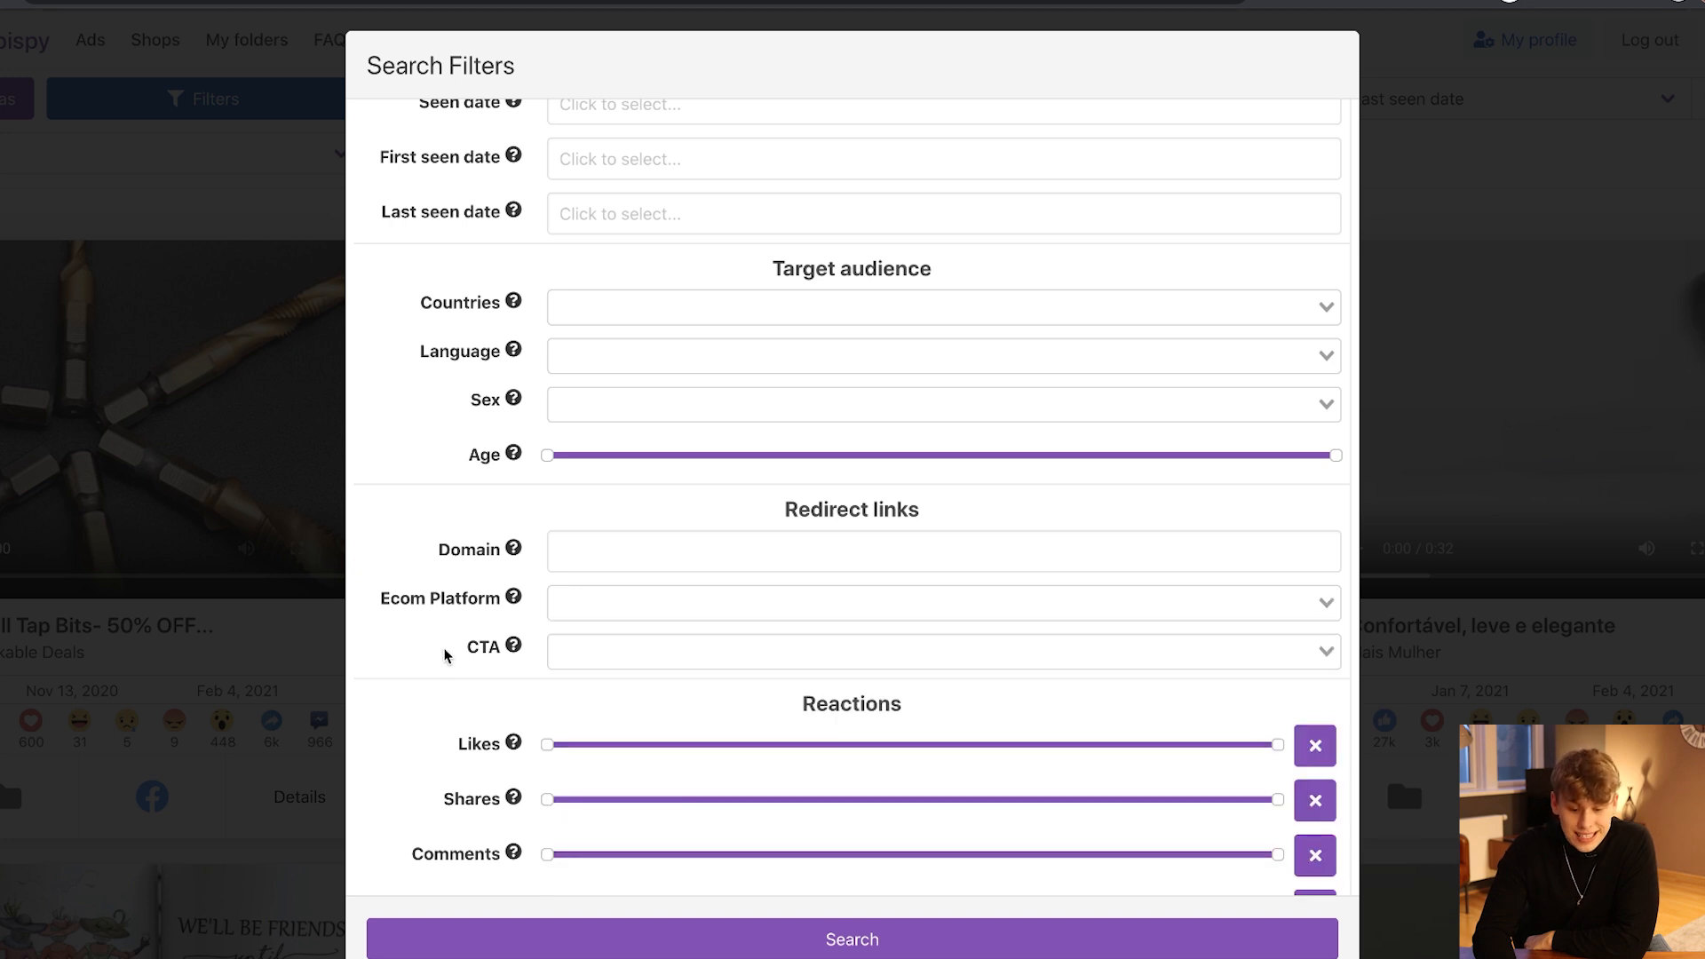
scroll(604, 586, down, 1)
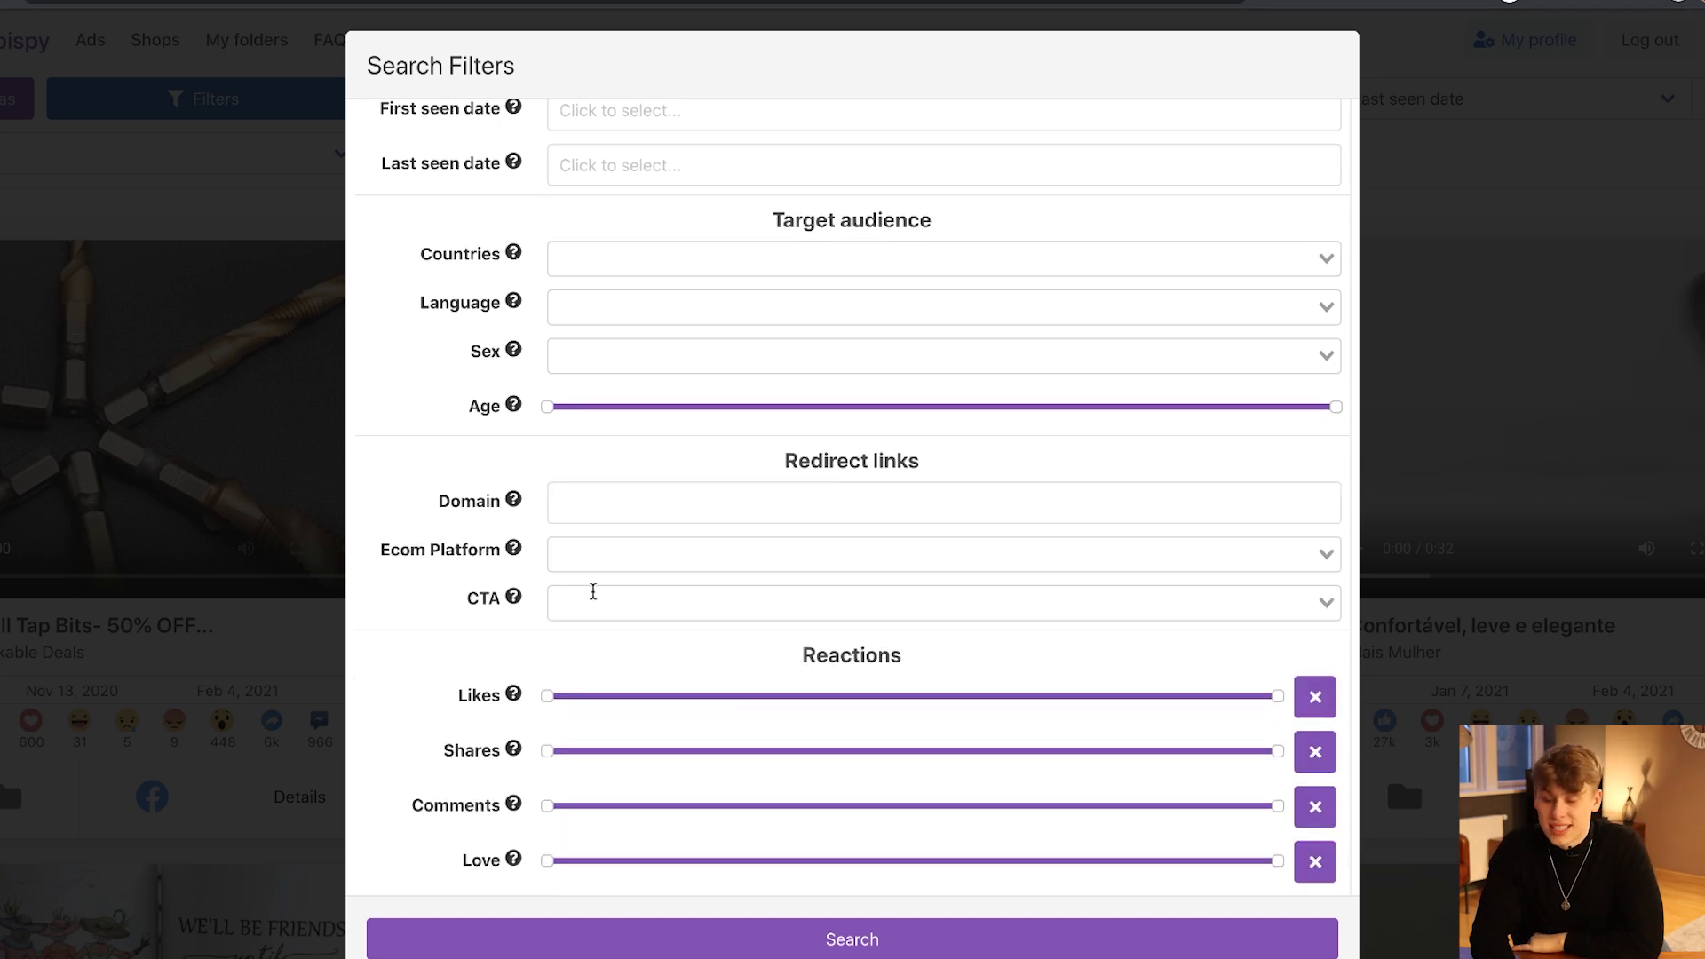
scroll(594, 593, down, 2)
scroll(568, 524, down, 1)
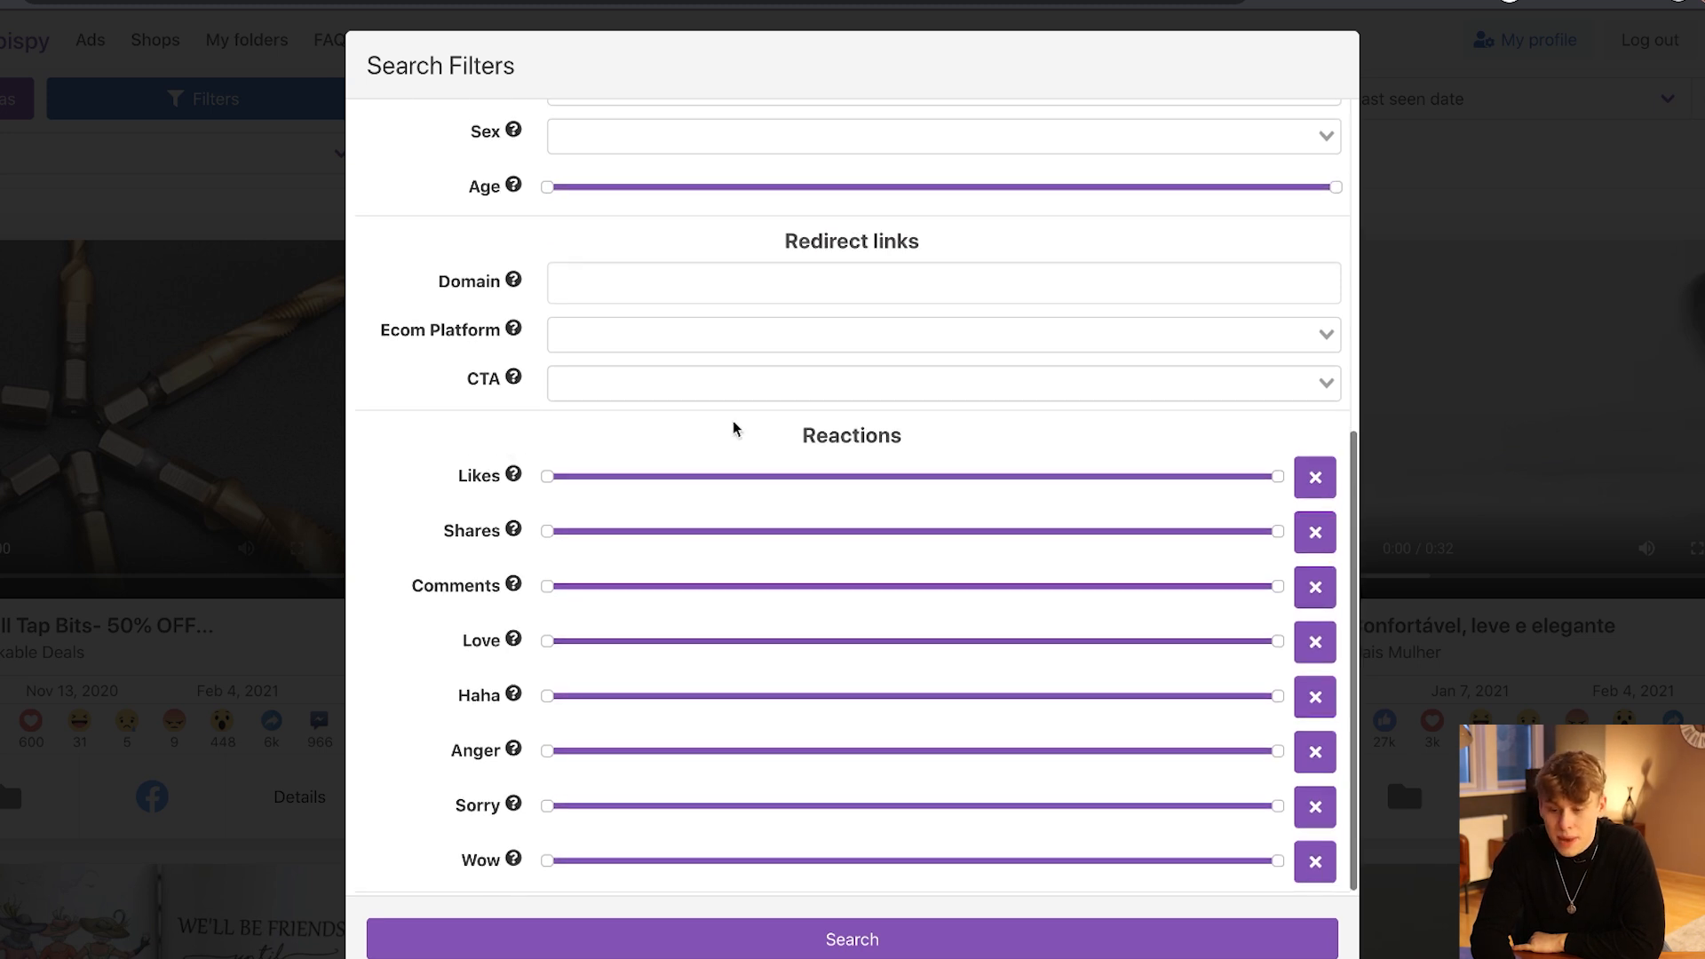
scroll(981, 323, up, 6)
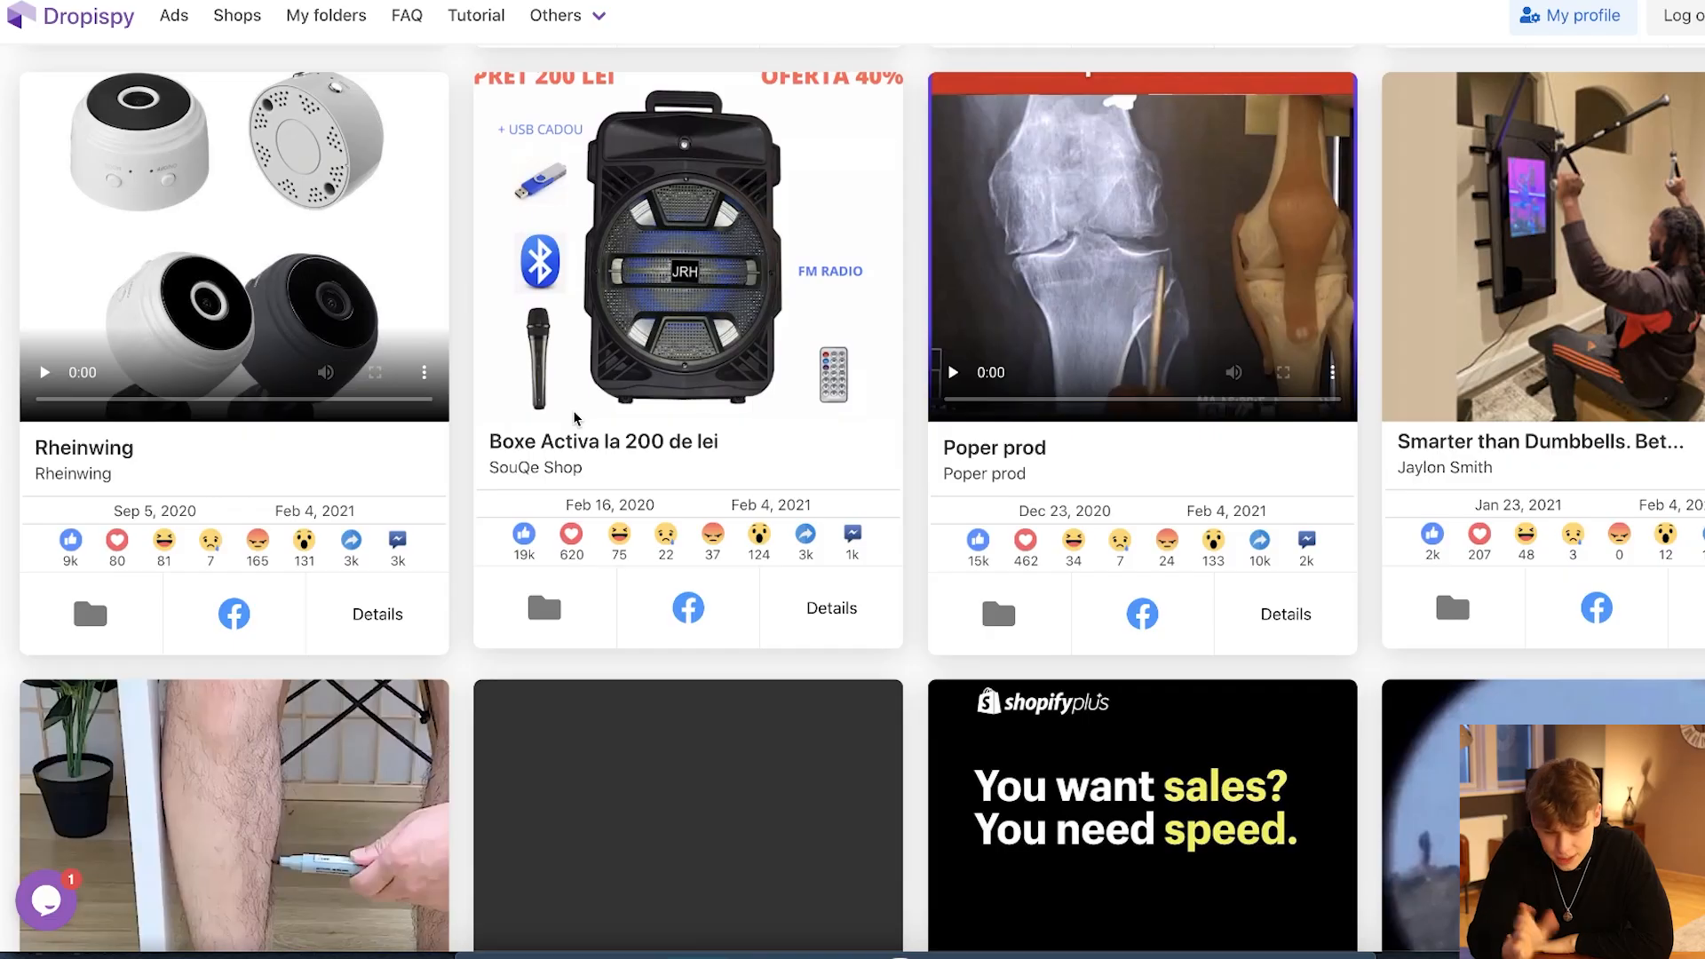
Browse the unfiltered ads and briefly preview the XO. video ad for car phone mounts.
scroll(574, 418, down, 15)
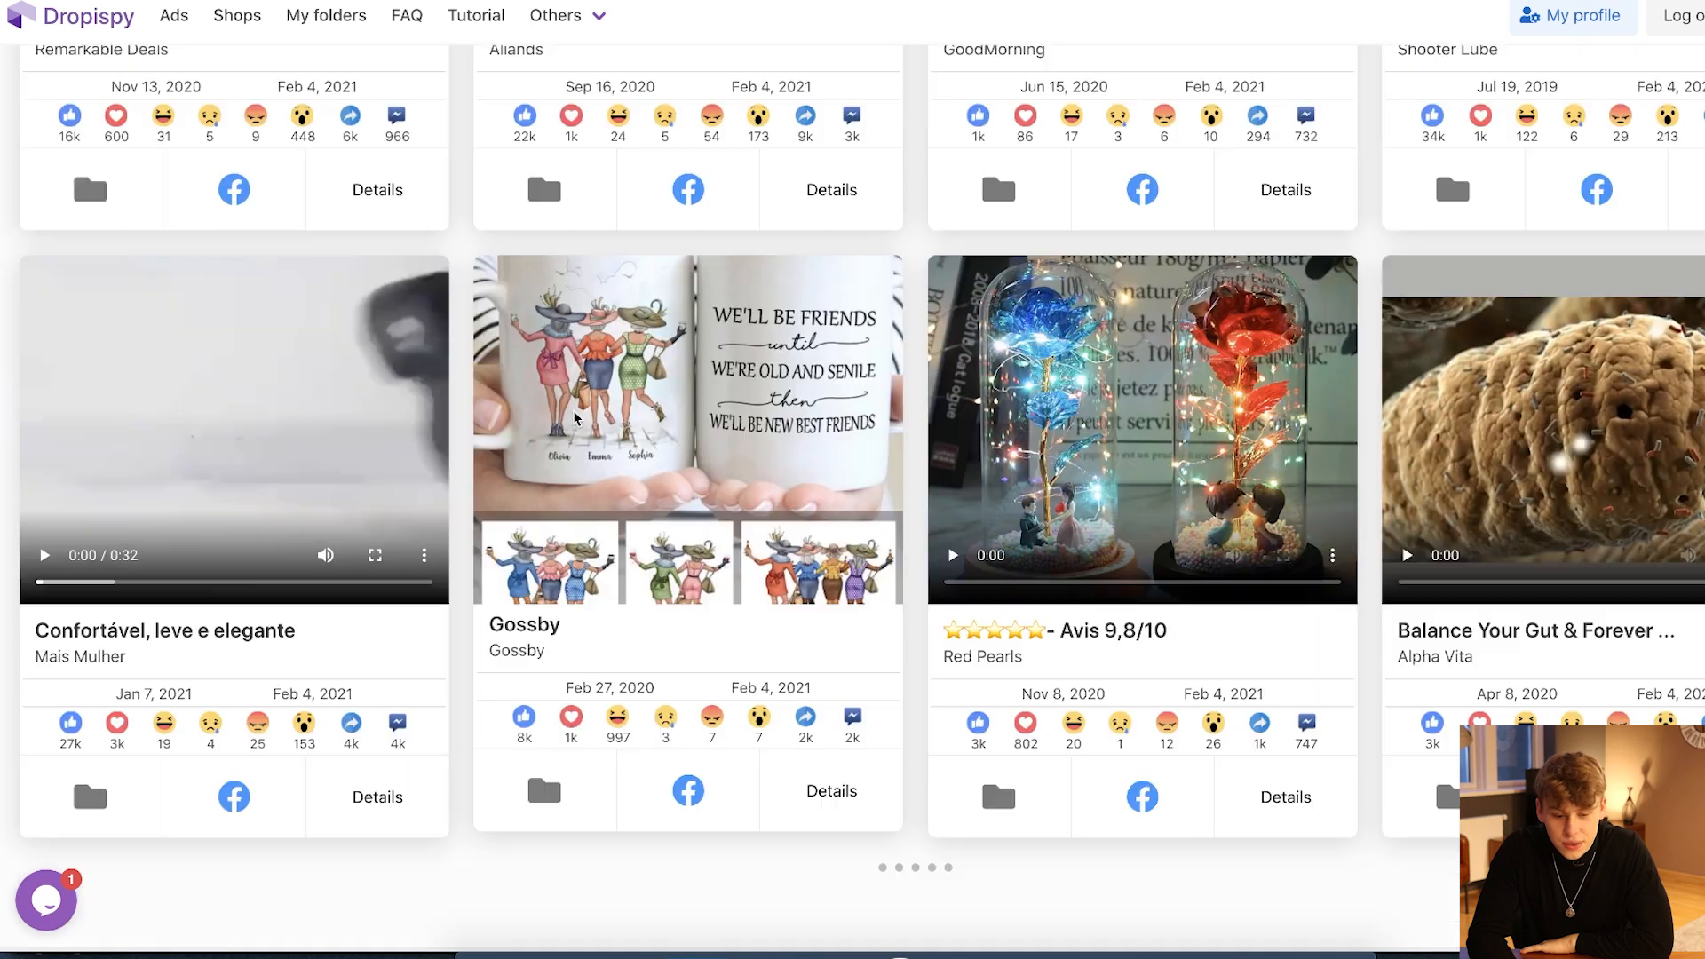
scroll(619, 563, down, 8)
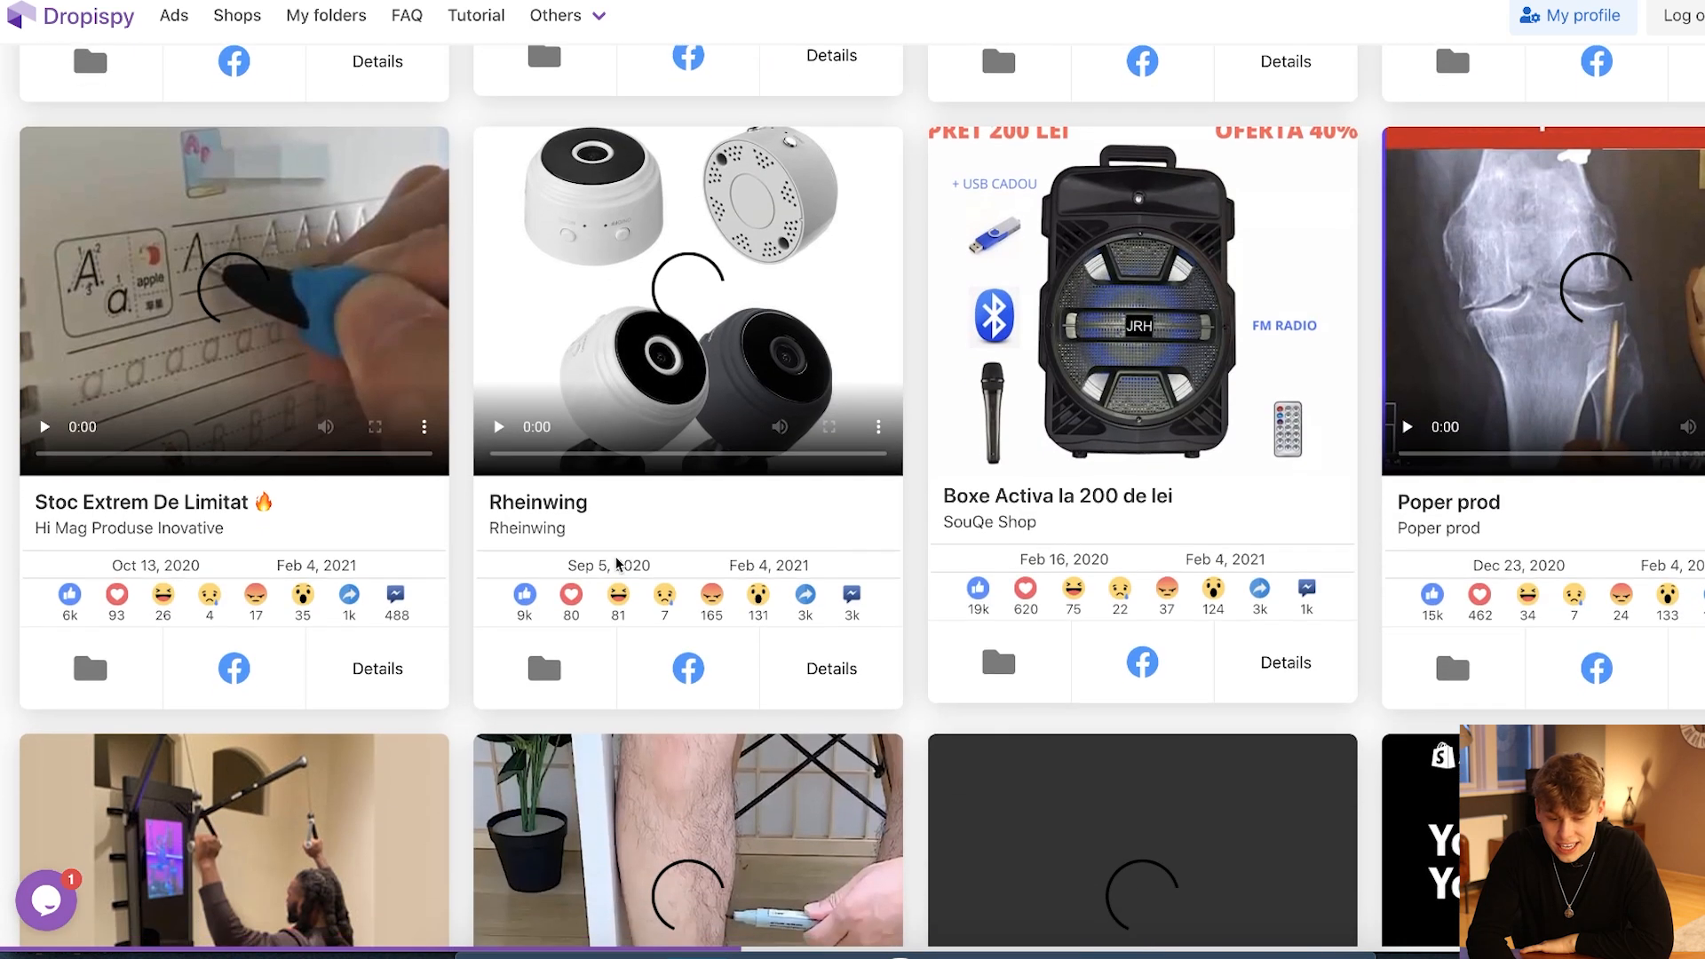
scroll(619, 563, down, 4)
scroll(539, 672, down, 15)
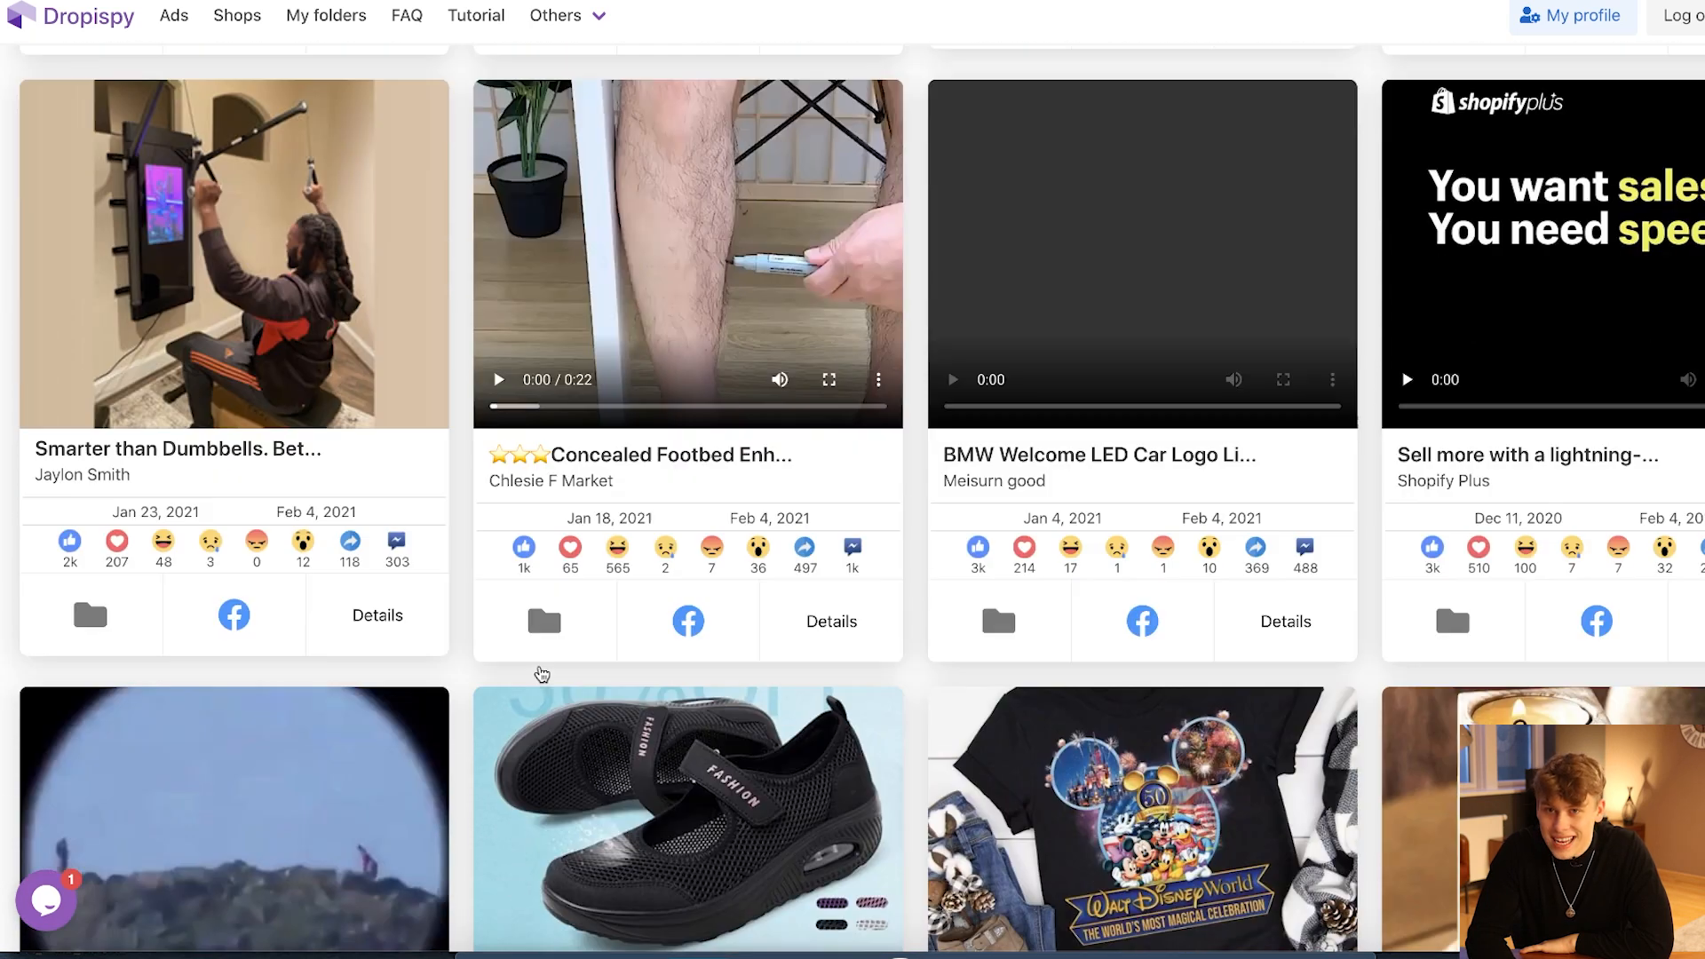
scroll(539, 659, down, 7)
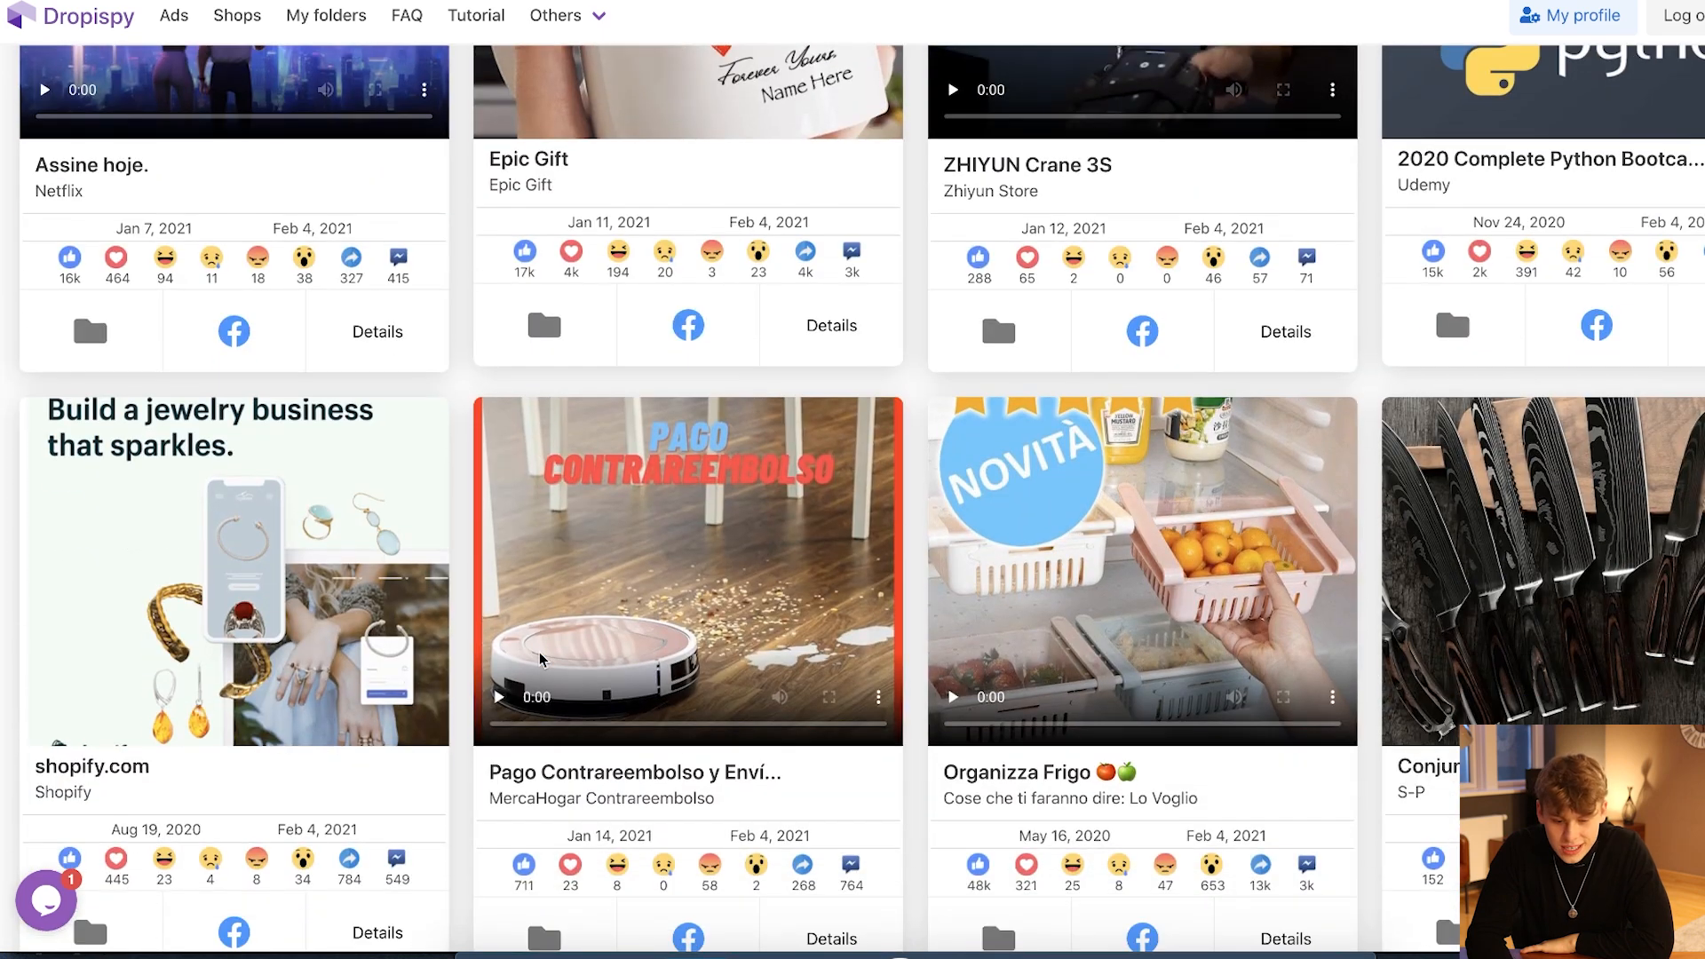
scroll(368, 848, down, 3)
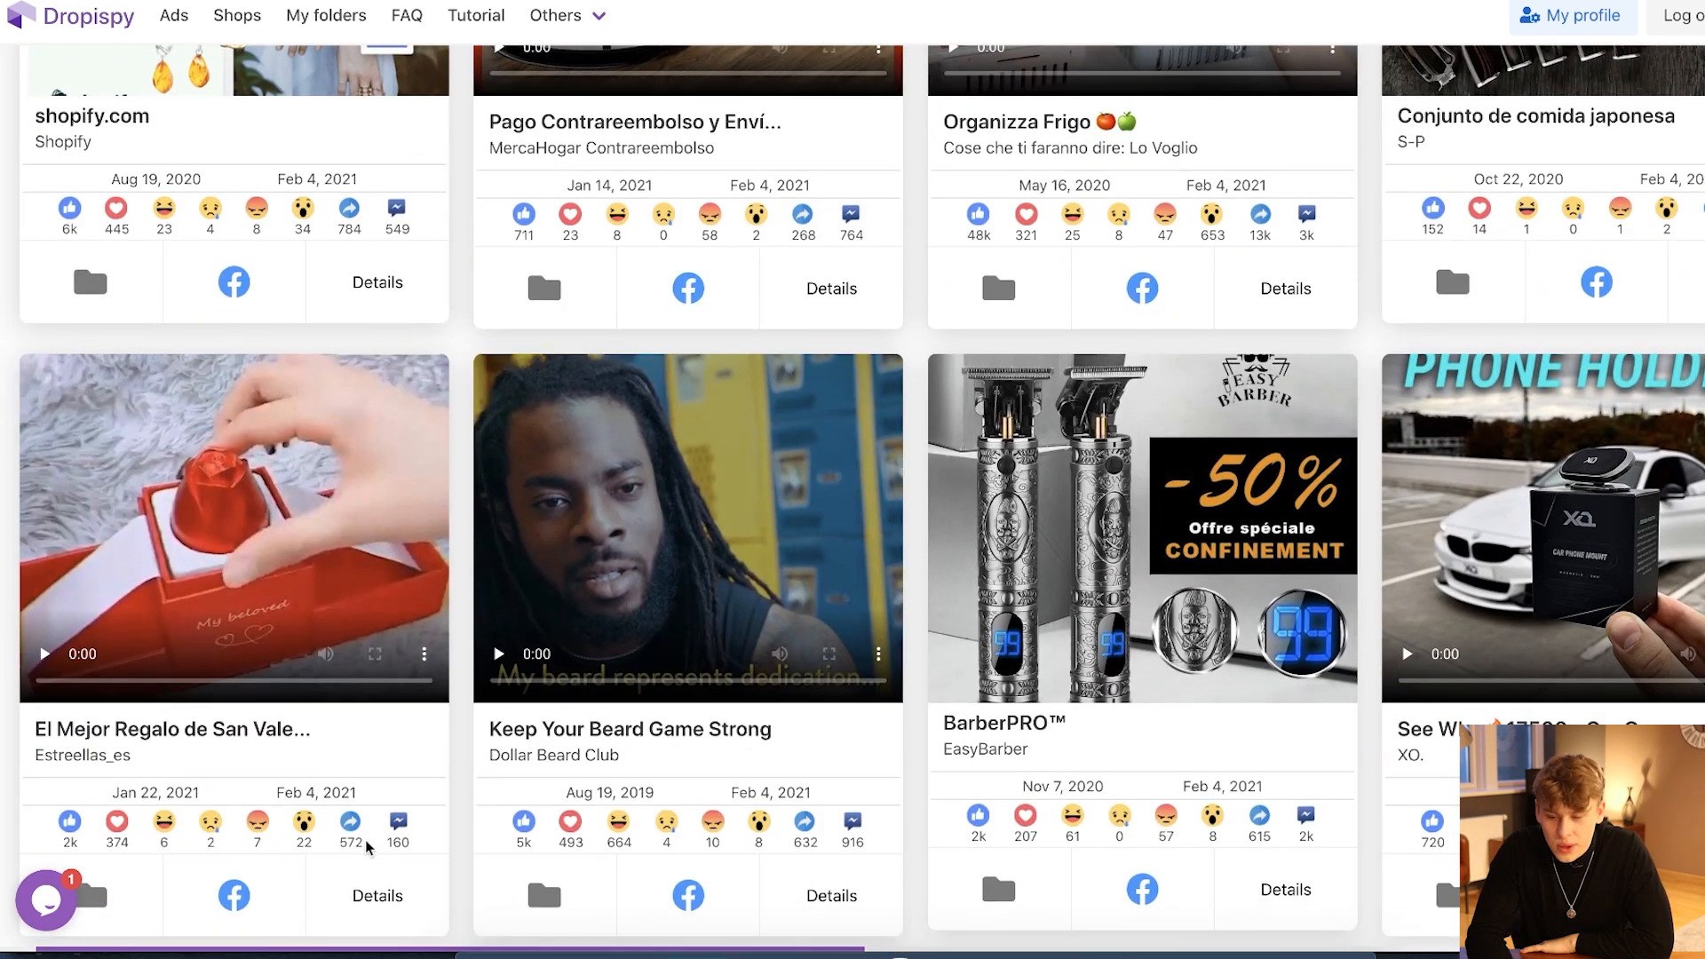
click(1469, 698)
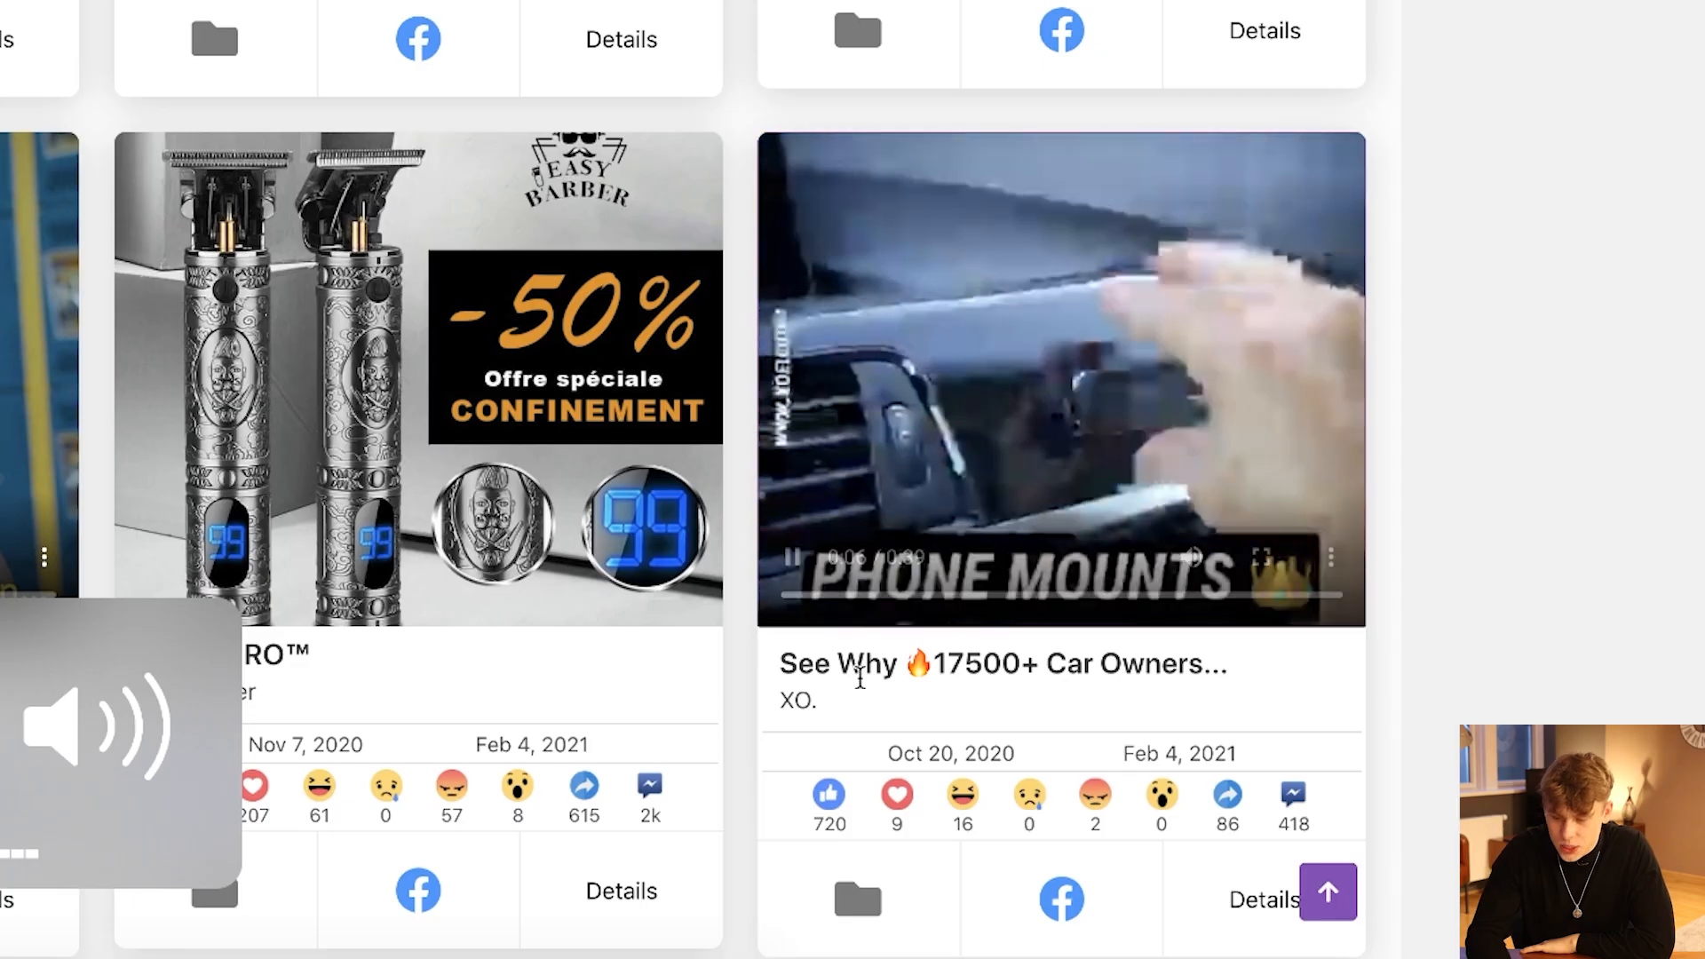
click(1406, 654)
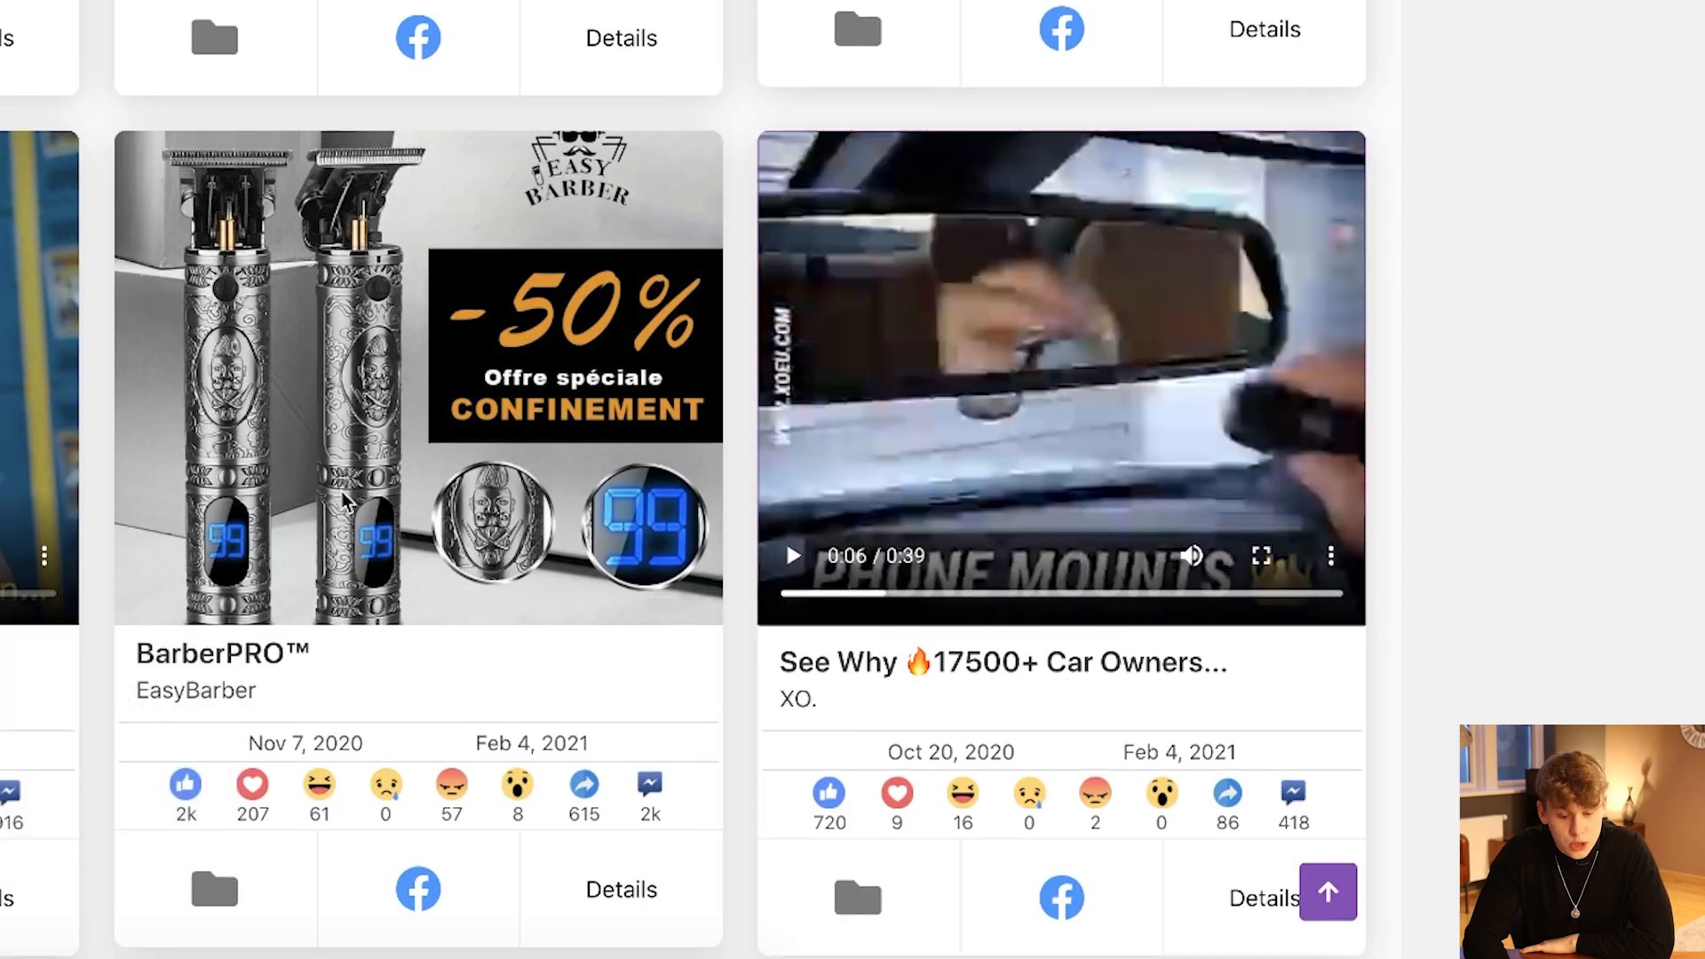
Apply the Dropshipping filter preset to the ad listing.
scroll(750, 364, down, 5)
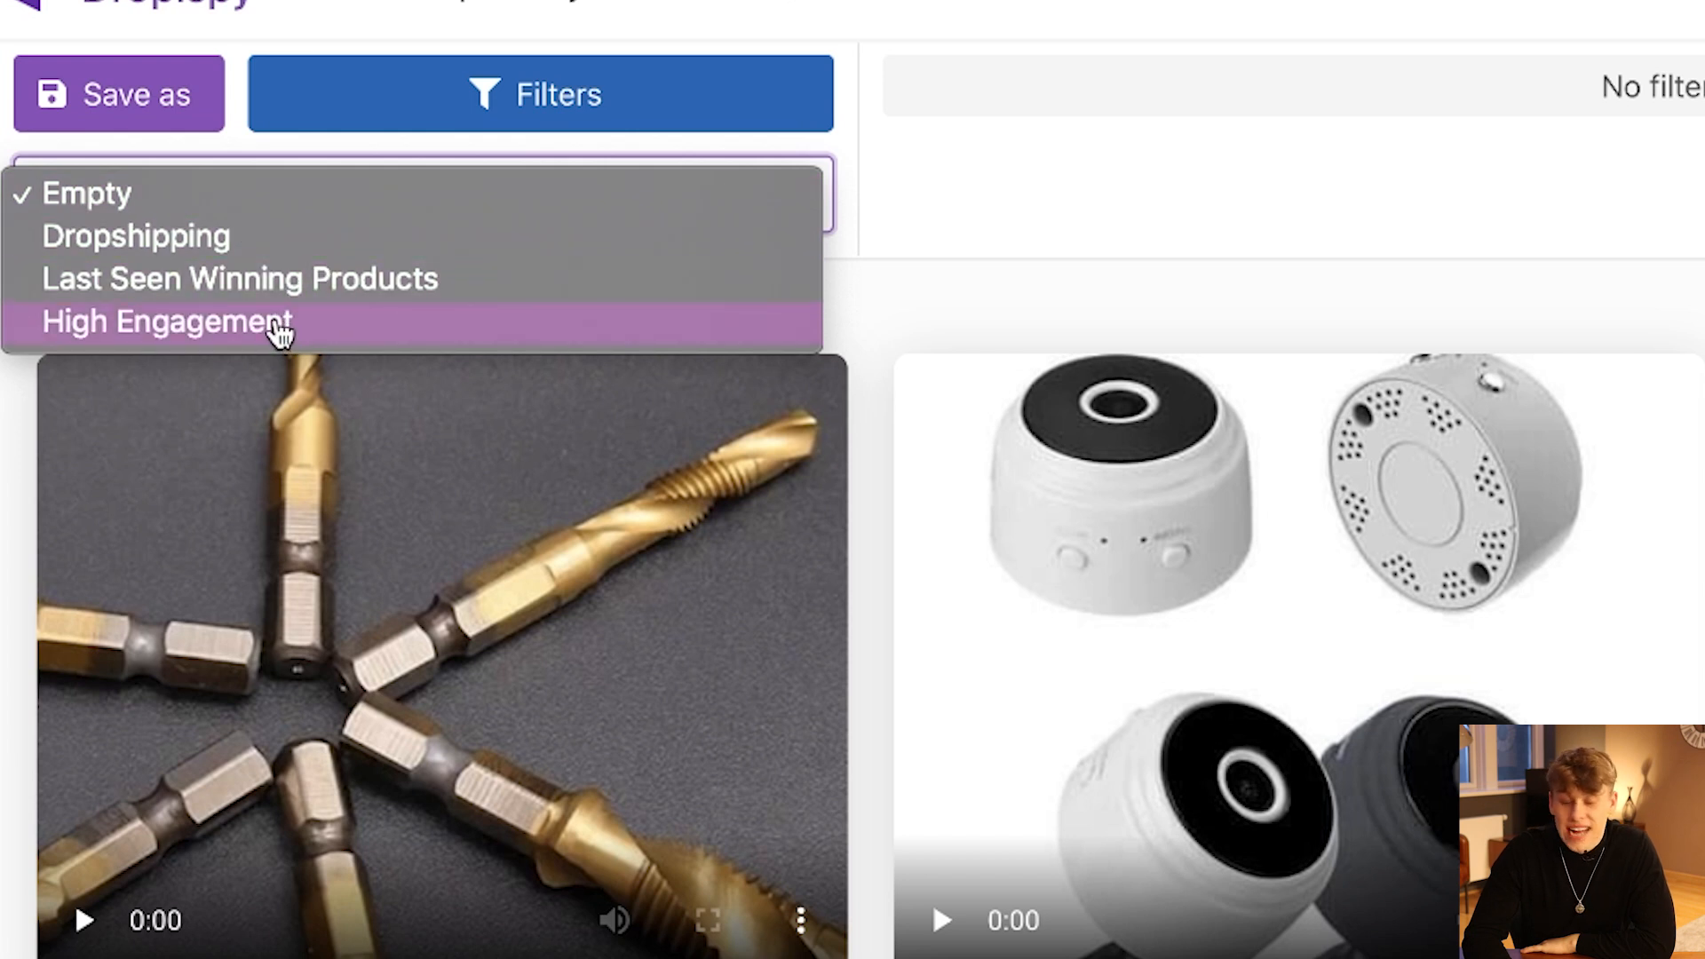
click(243, 247)
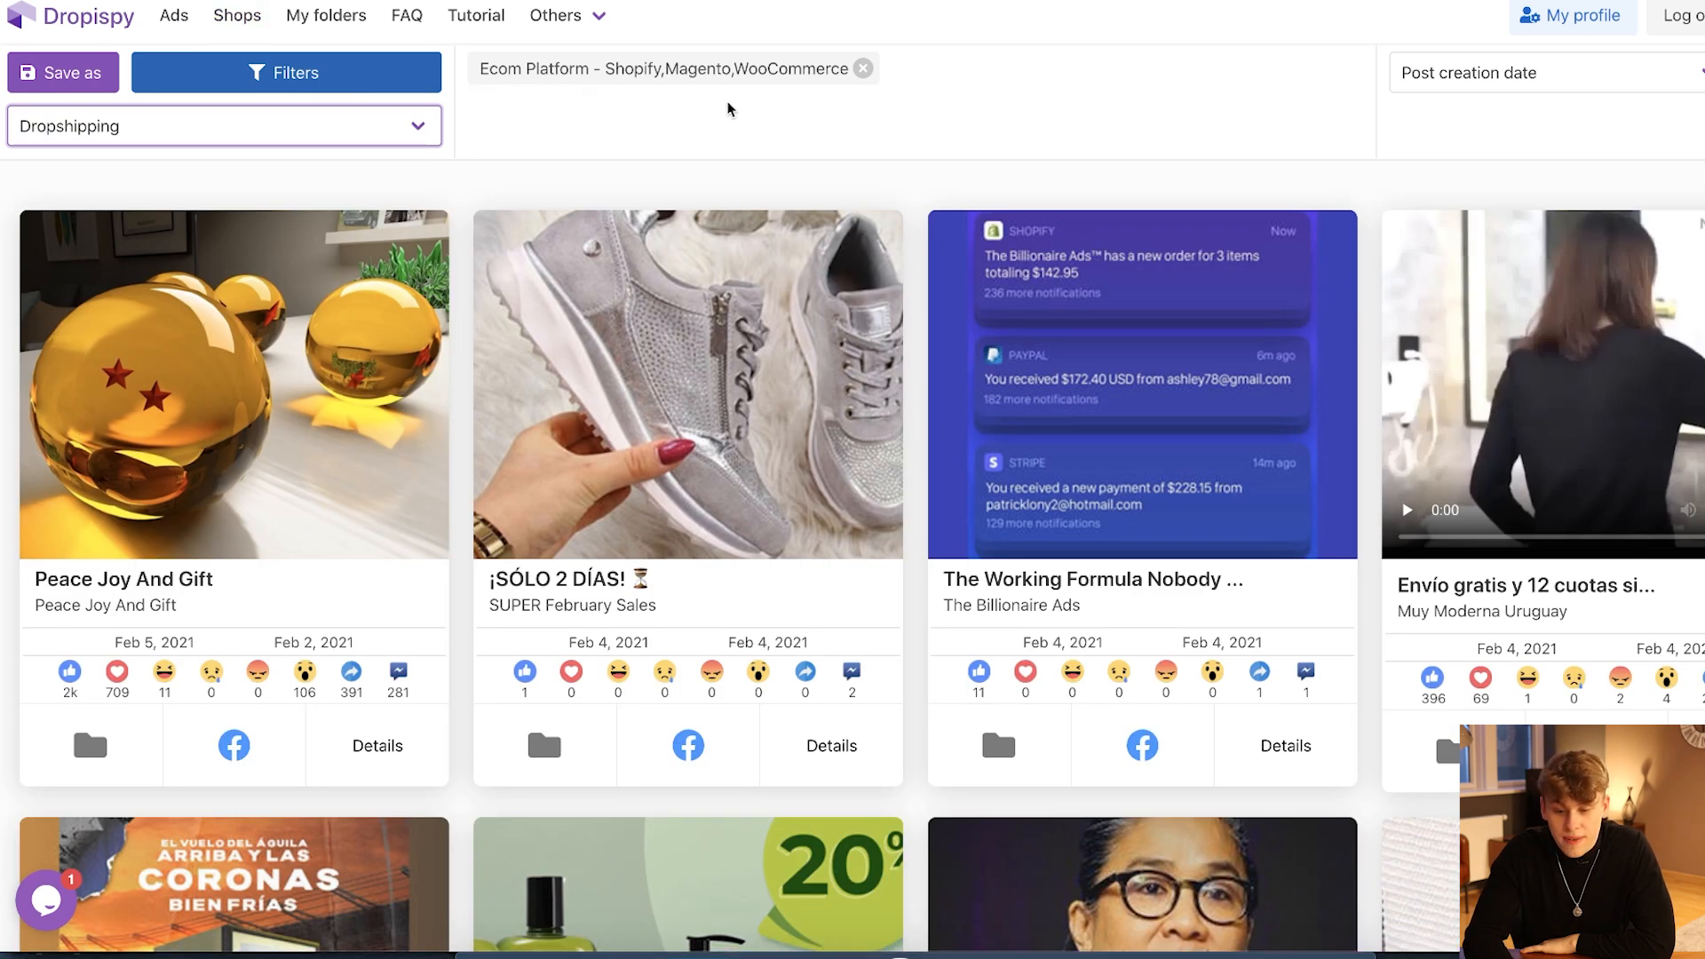
scroll(733, 110, down, 1)
scroll(737, 112, up, 1)
Apply the Last Seen Winning Products filter preset and browse the ads down to Galaxy Cove's "Sleep Among the Stars".
click(404, 125)
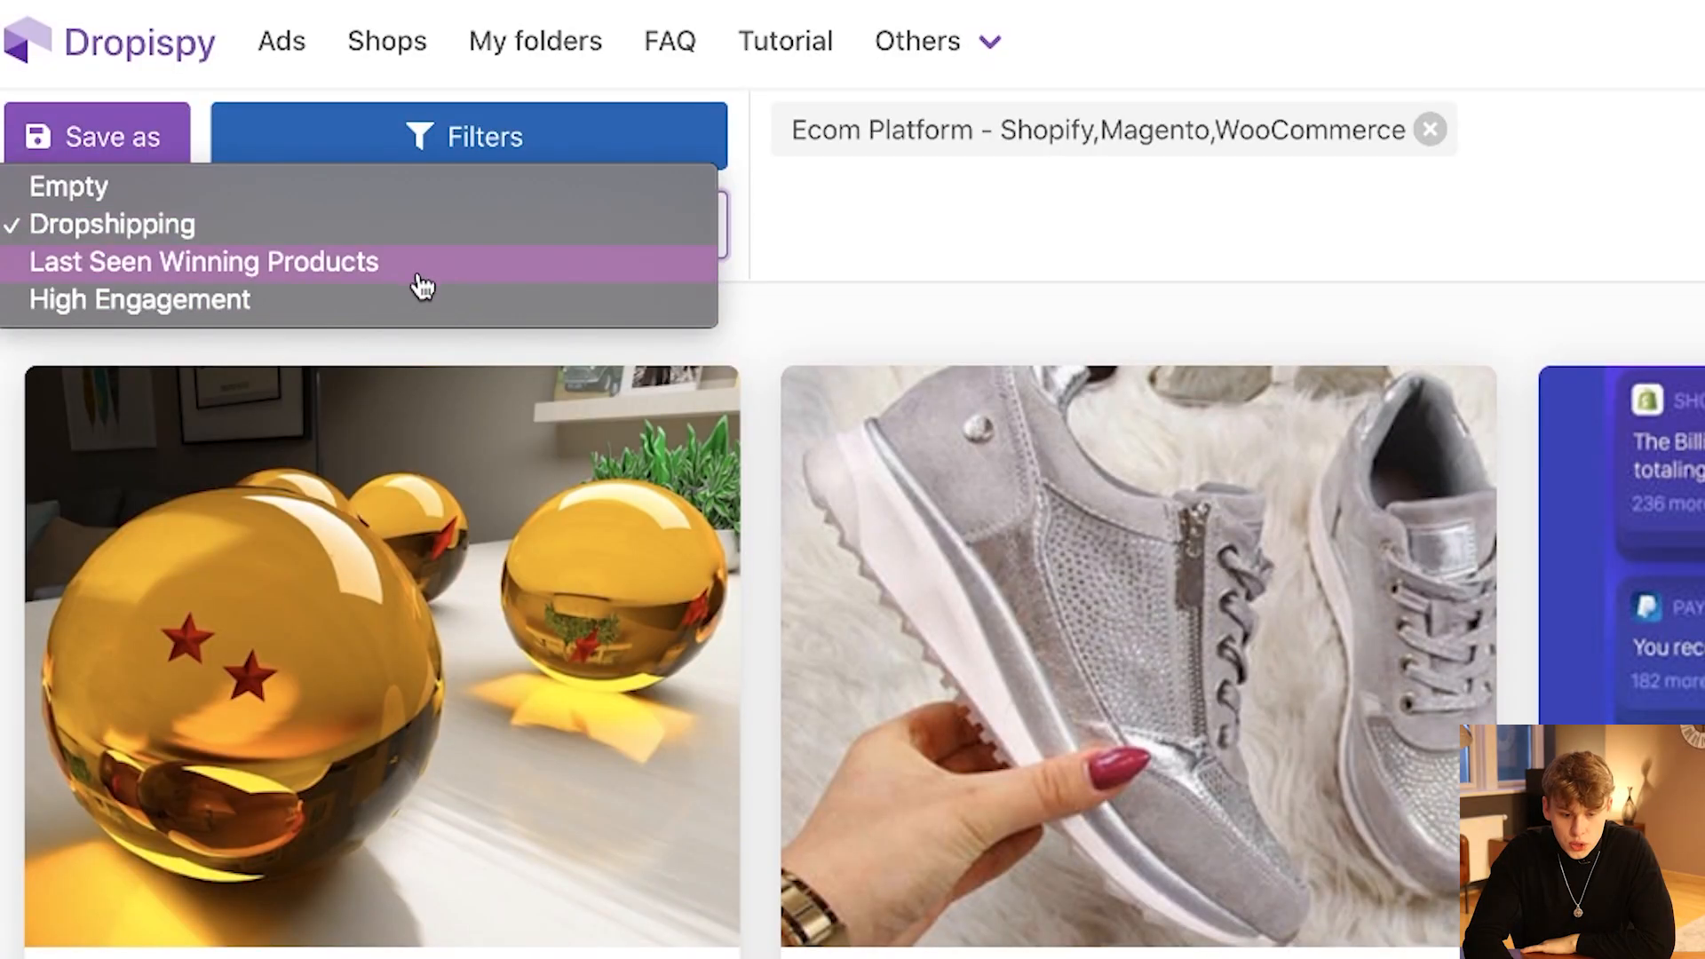
click(416, 266)
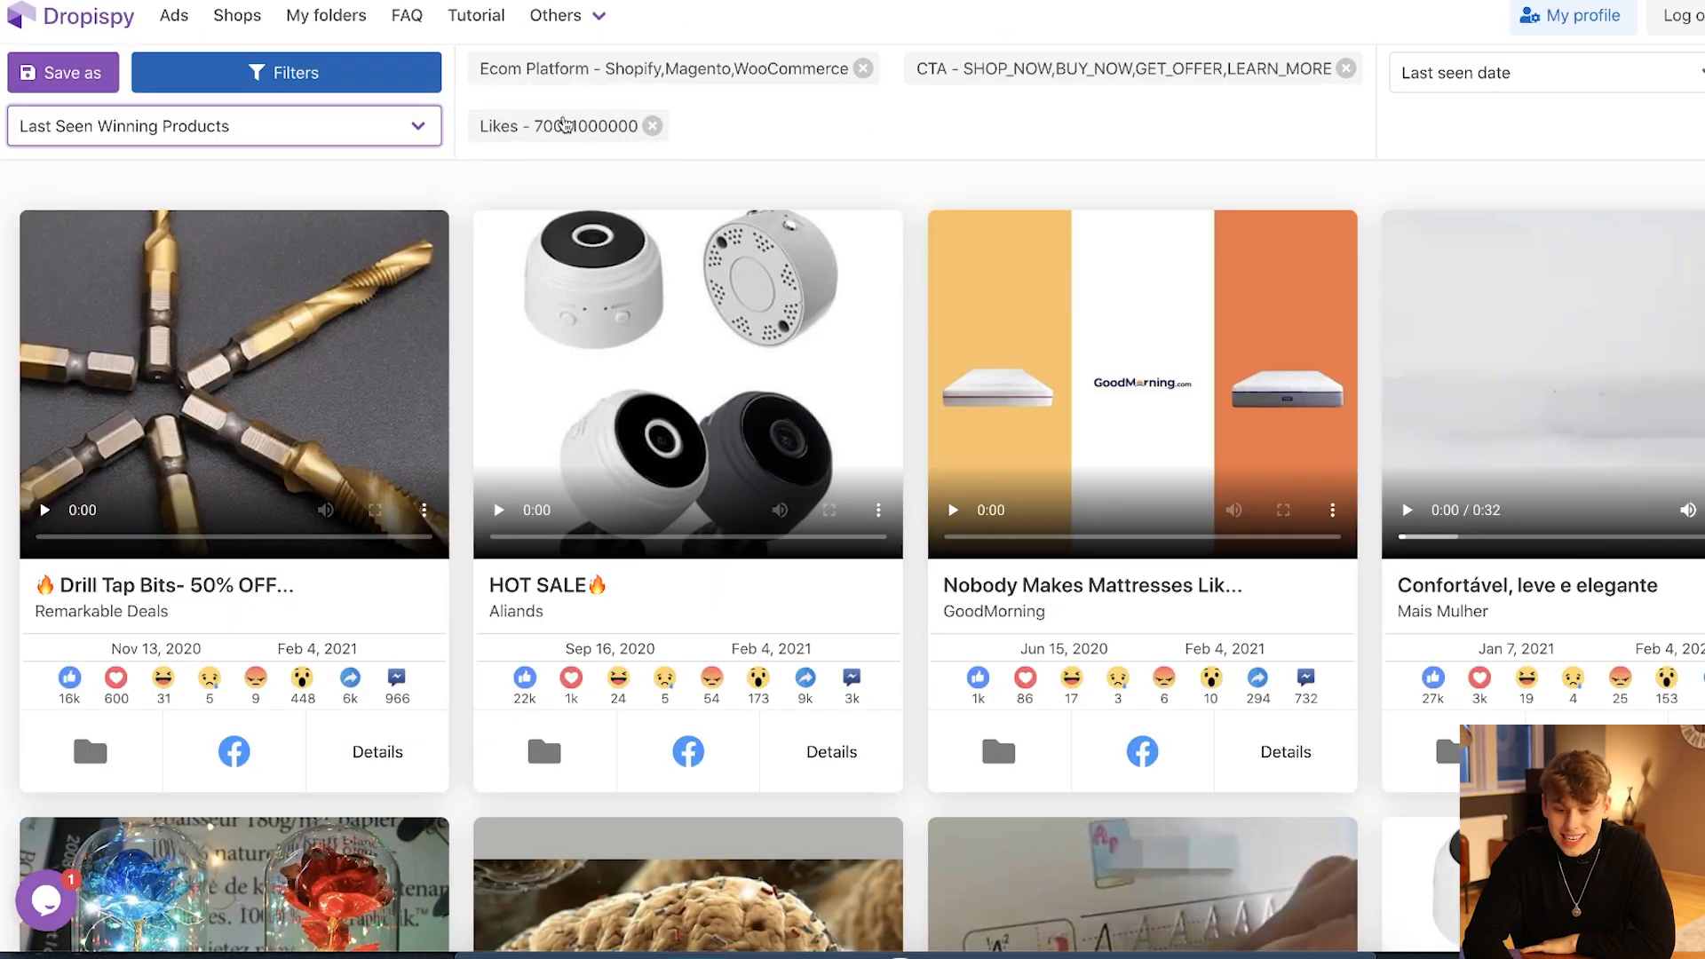
scroll(646, 181, down, 15)
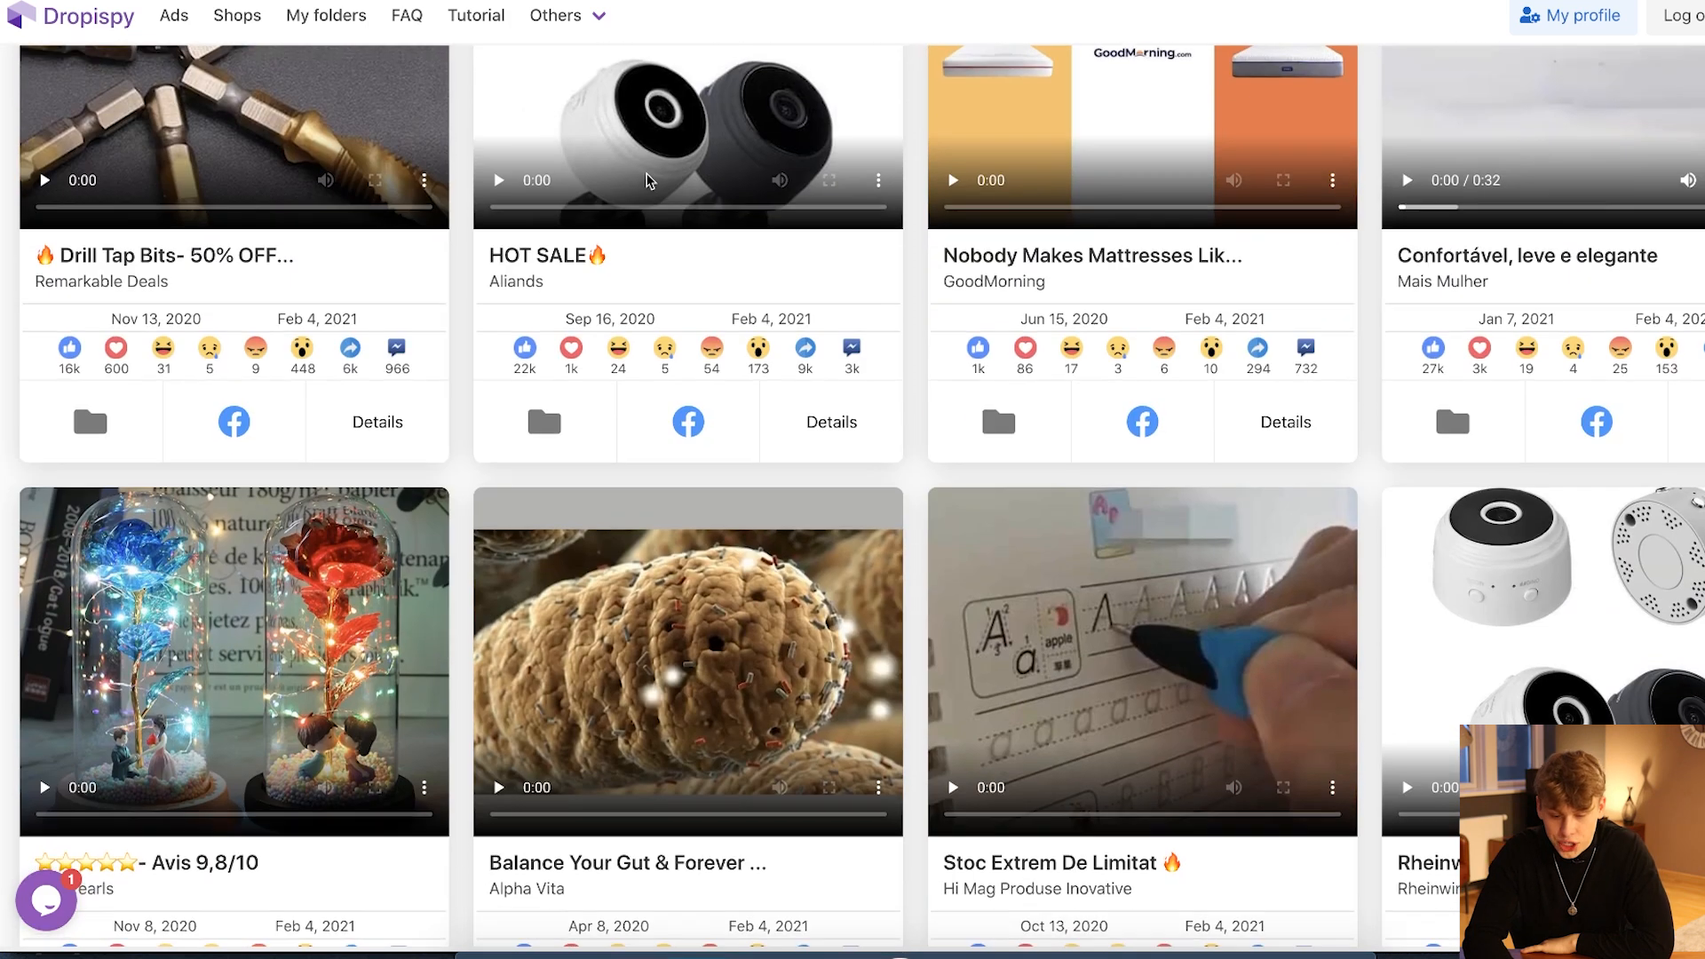
scroll(646, 178, down, 17)
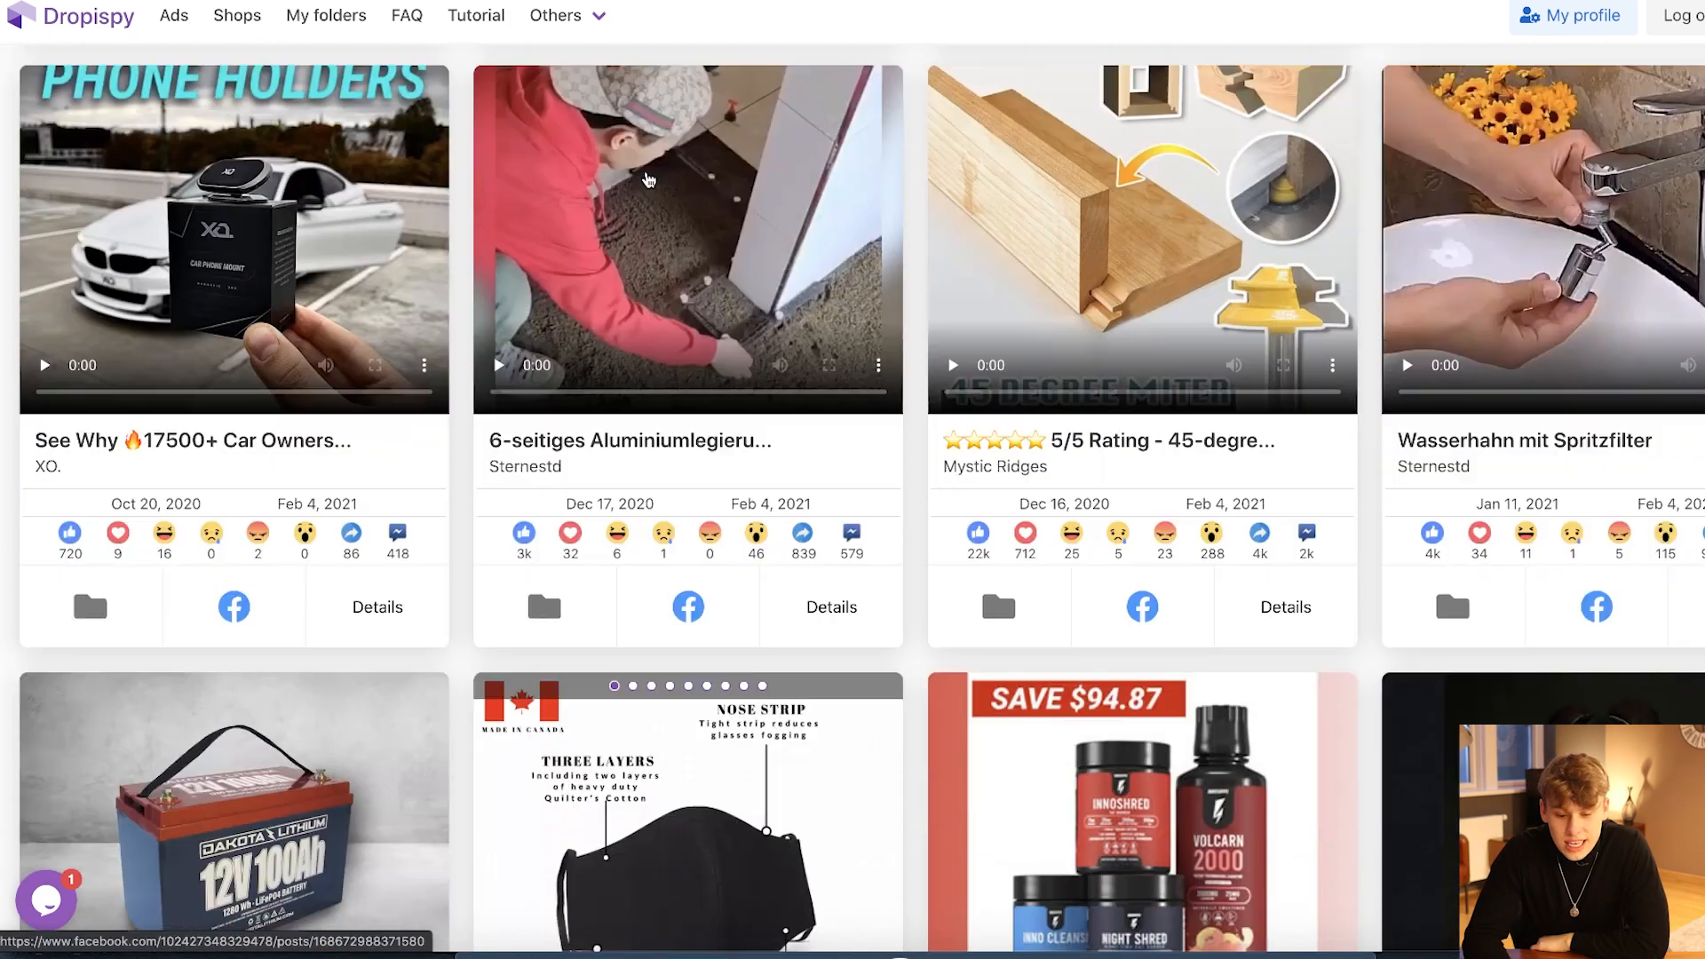
scroll(646, 178, down, 15)
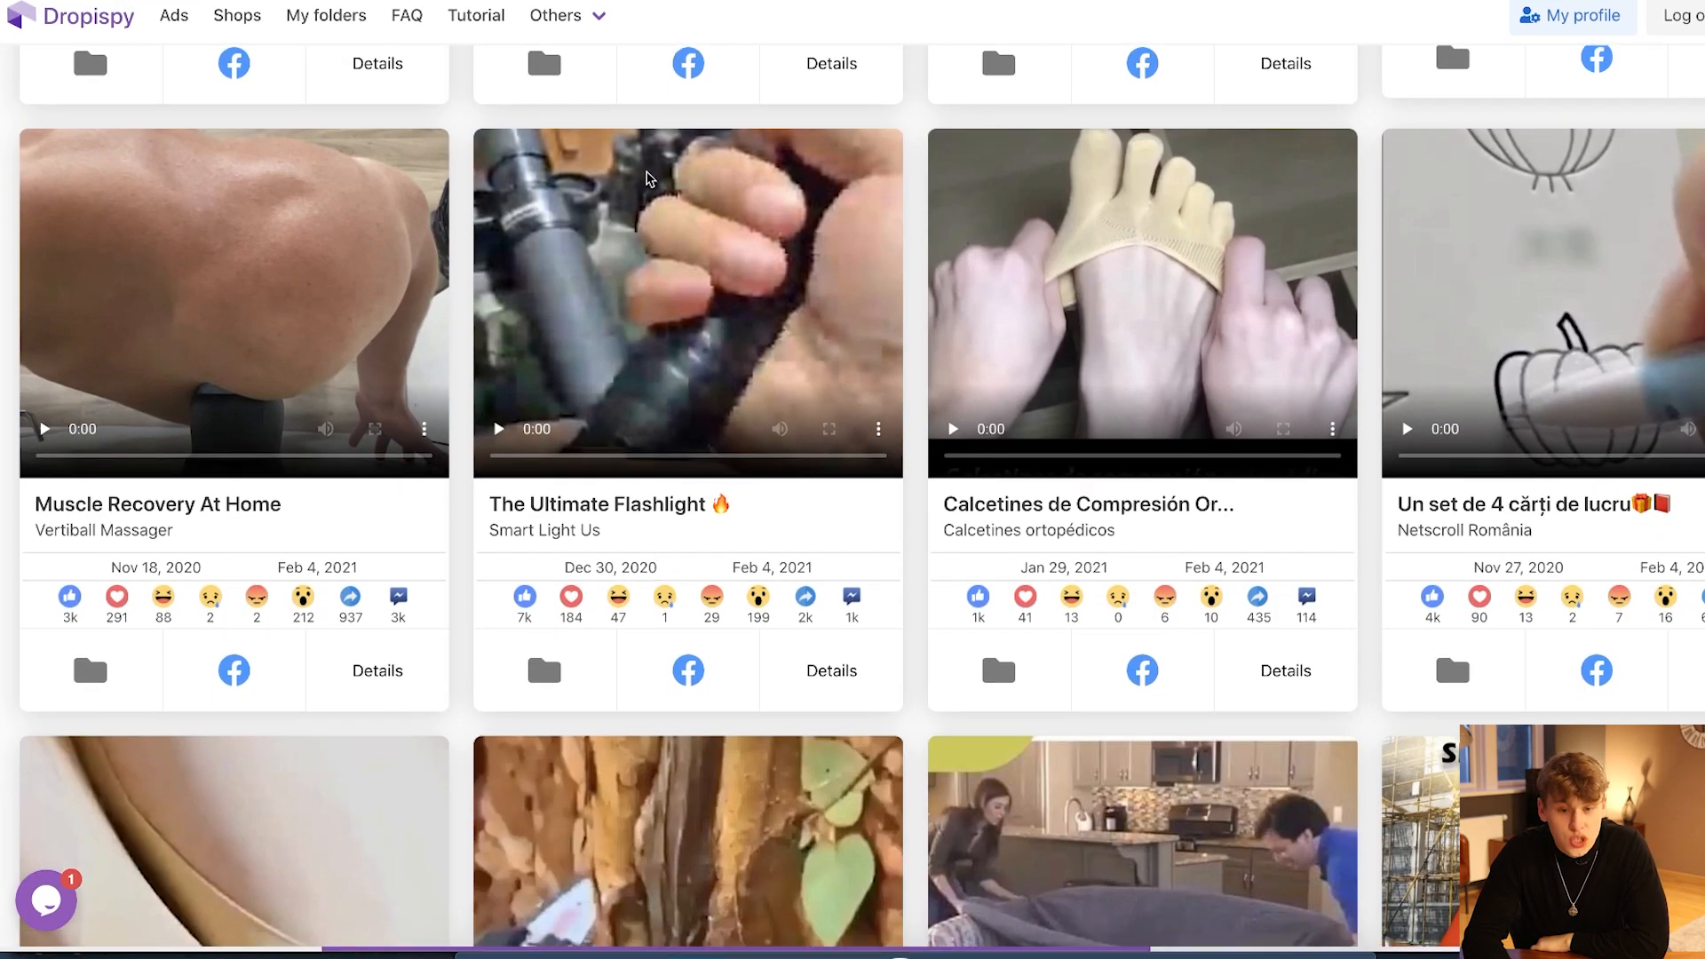
scroll(206, 727, down, 10)
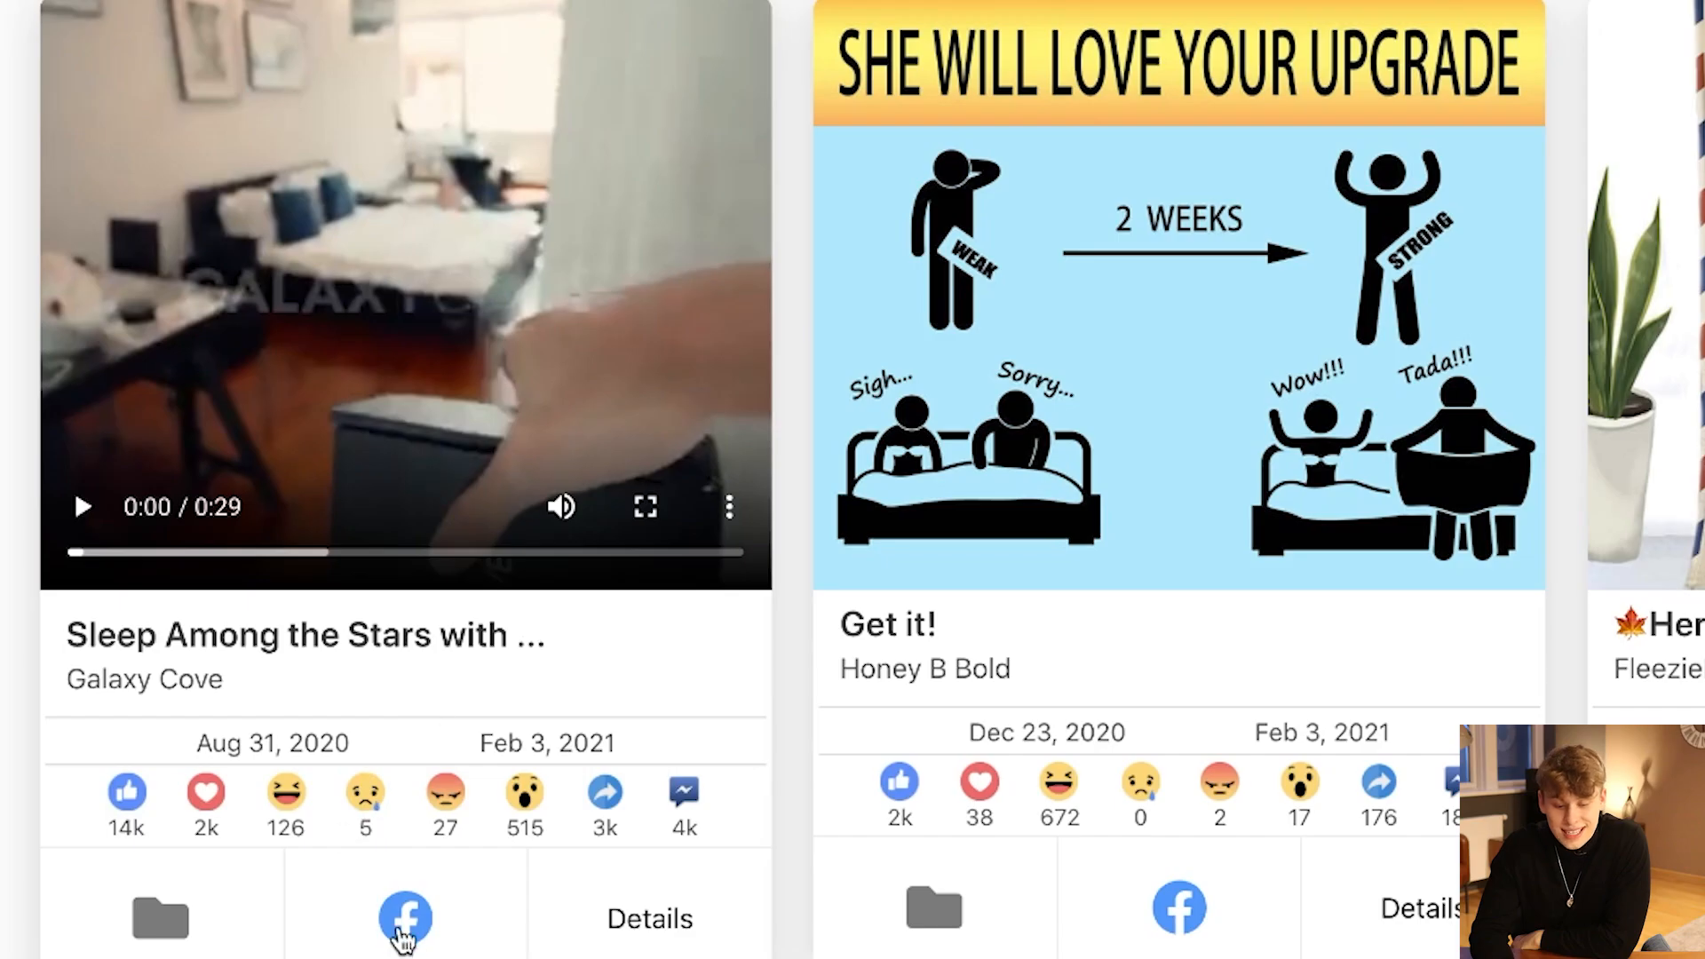
Open Galaxy Cove's "Sleep Among the Stars" ad on Facebook and view its original projector post.
click(404, 924)
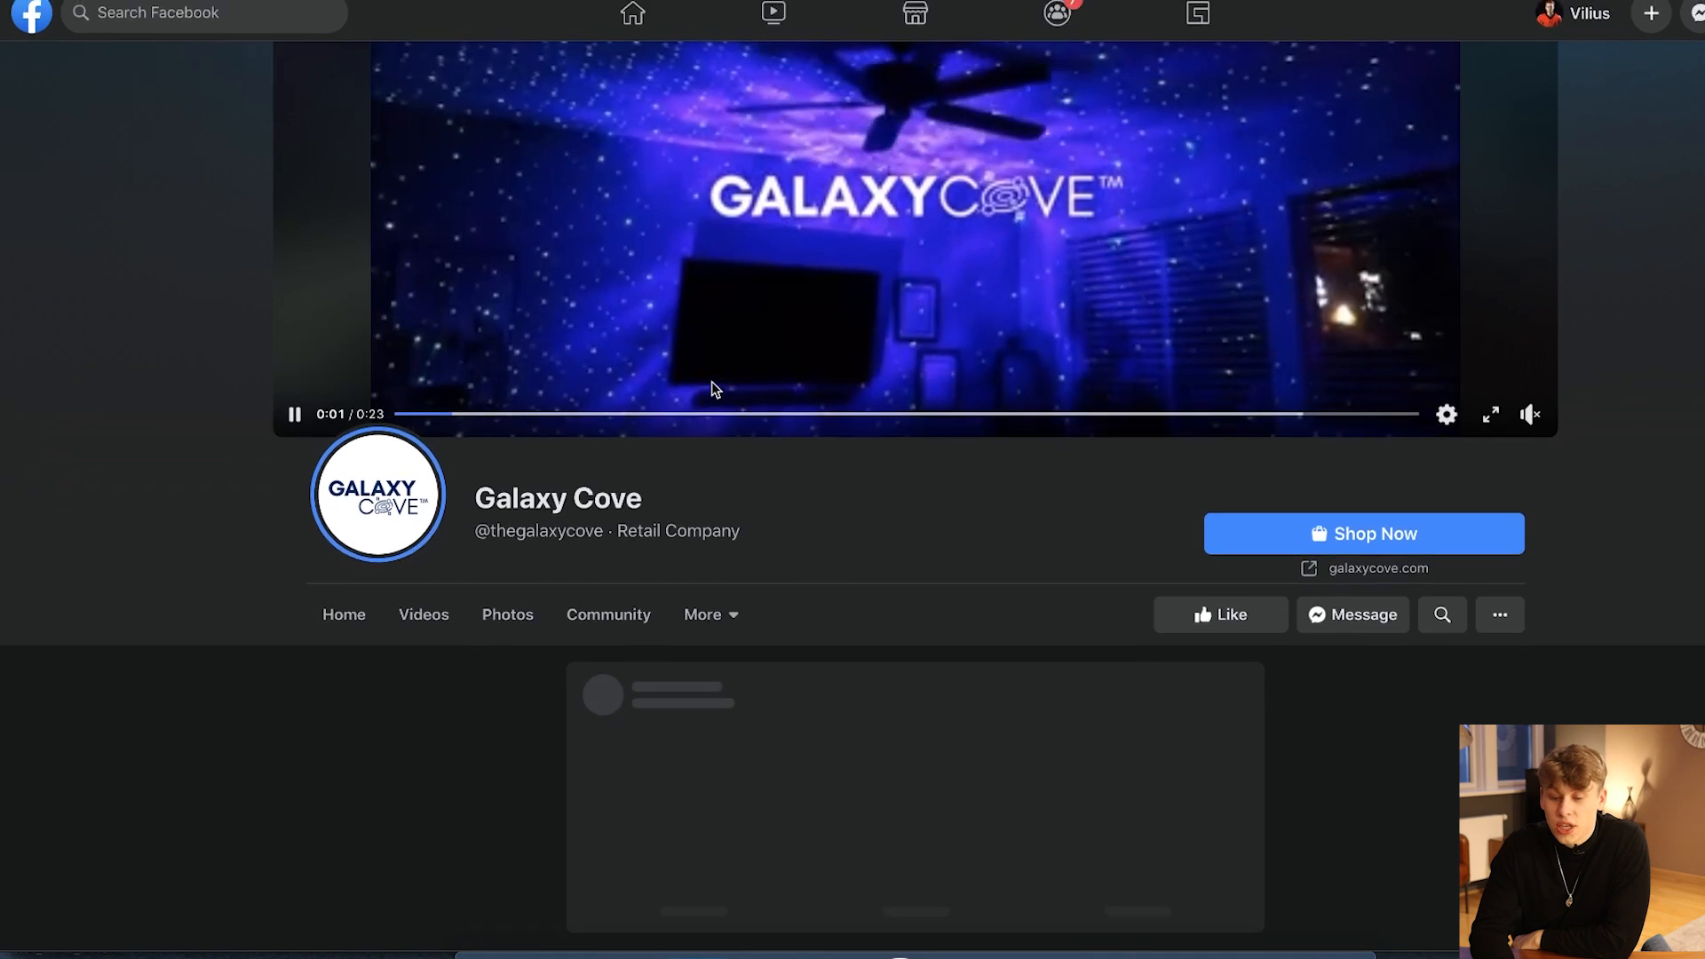
scroll(711, 389, up, 1)
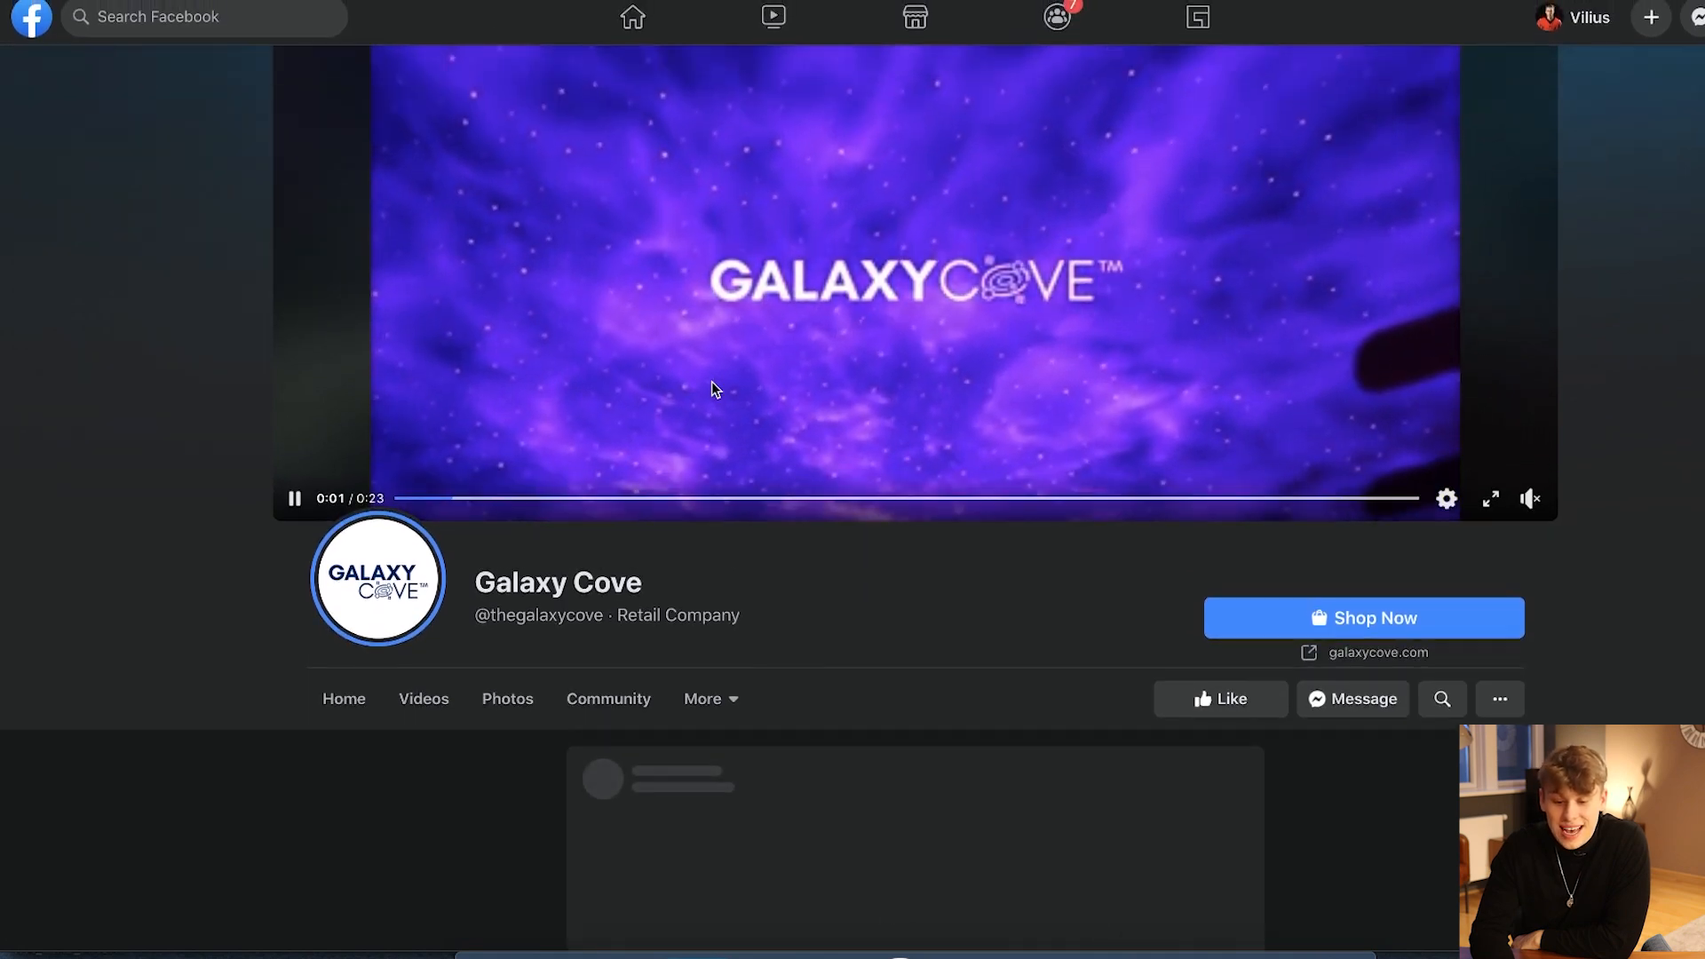
scroll(411, 378, down, 6)
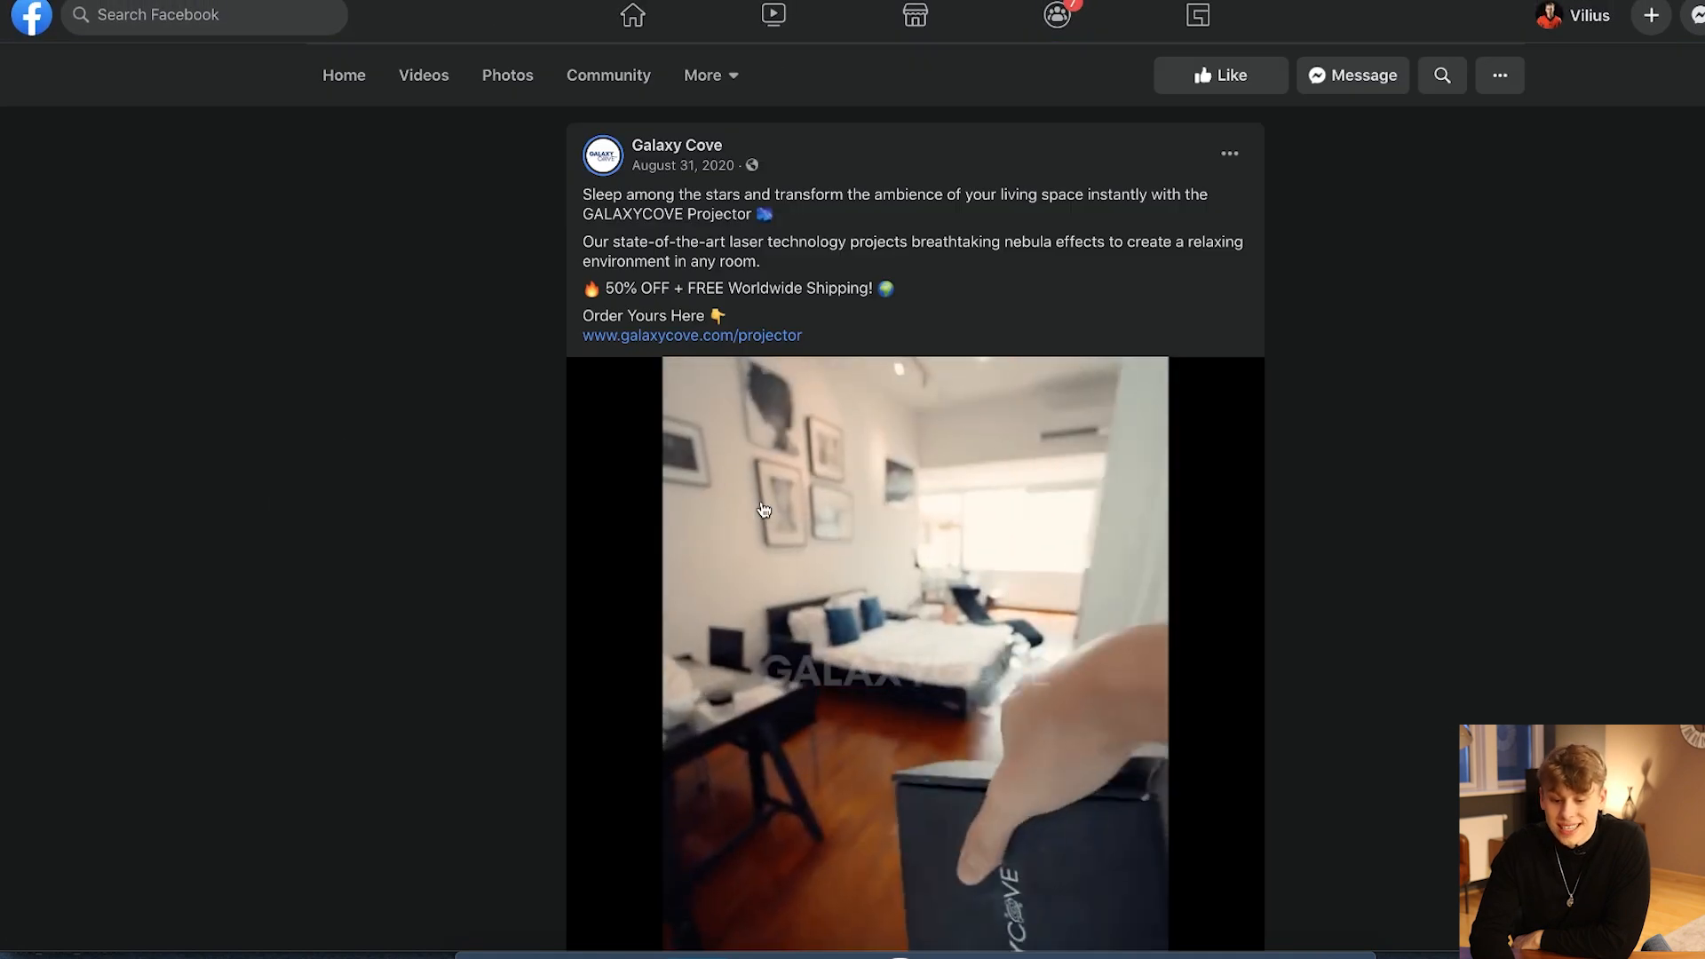
scroll(763, 508, down, 3)
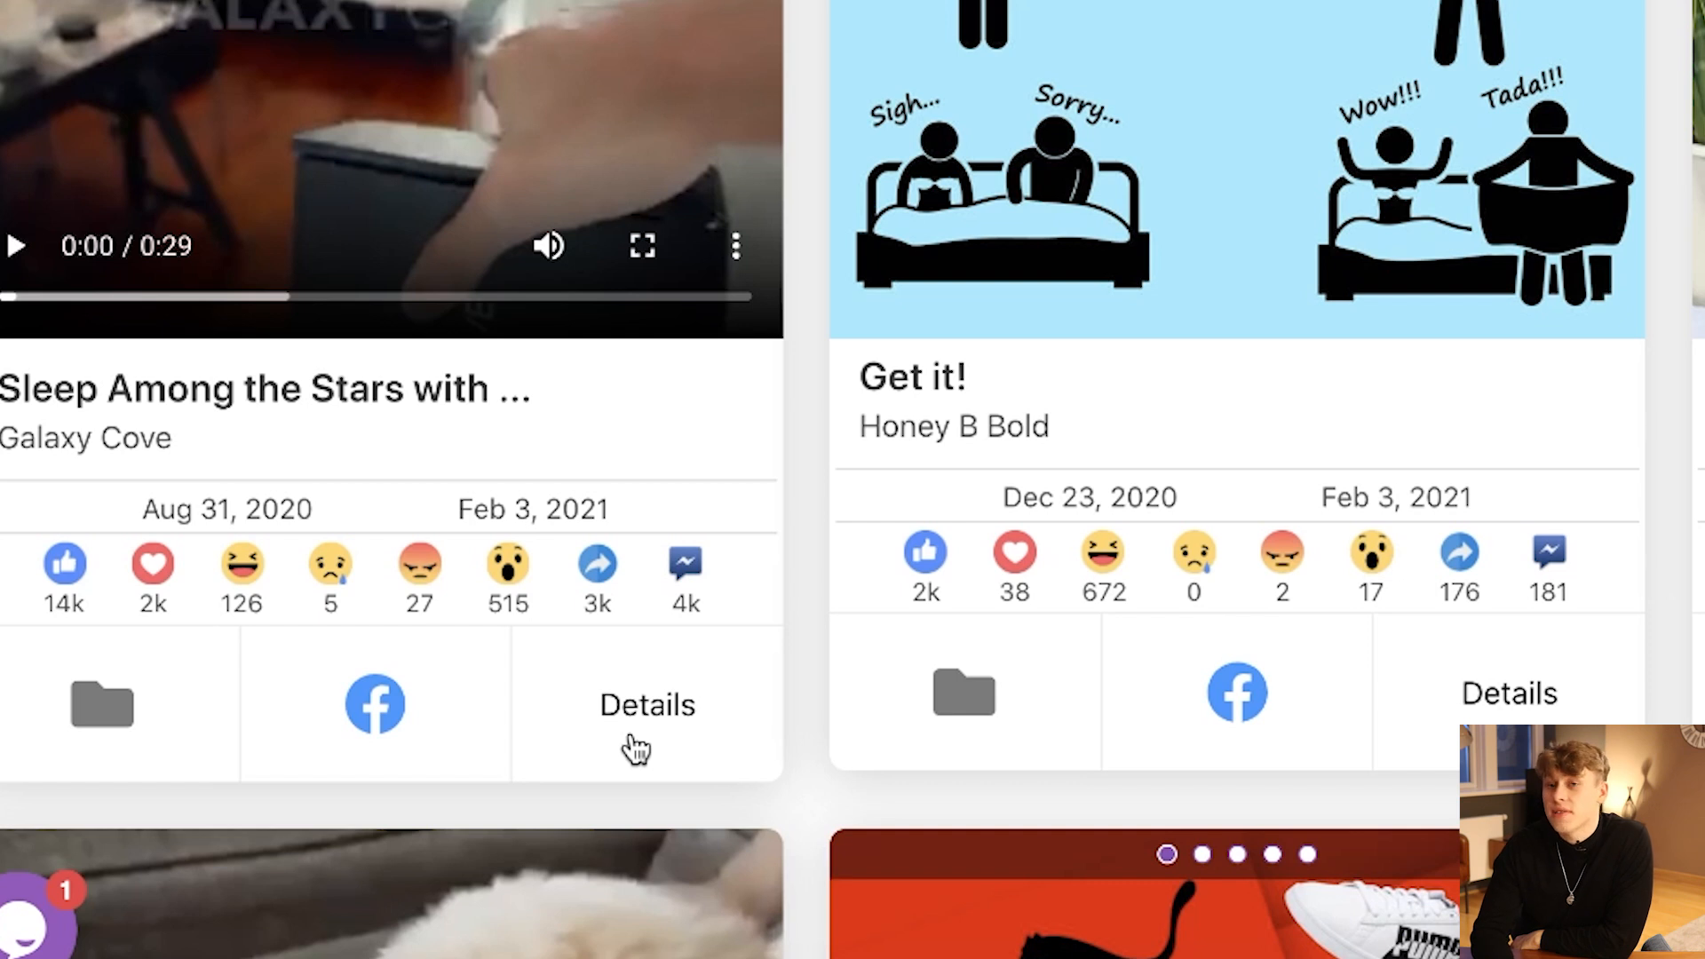
Open the details of Galaxy Cove's ad in Dropispy and review its creation and seen dates, privacy, format and language.
click(635, 749)
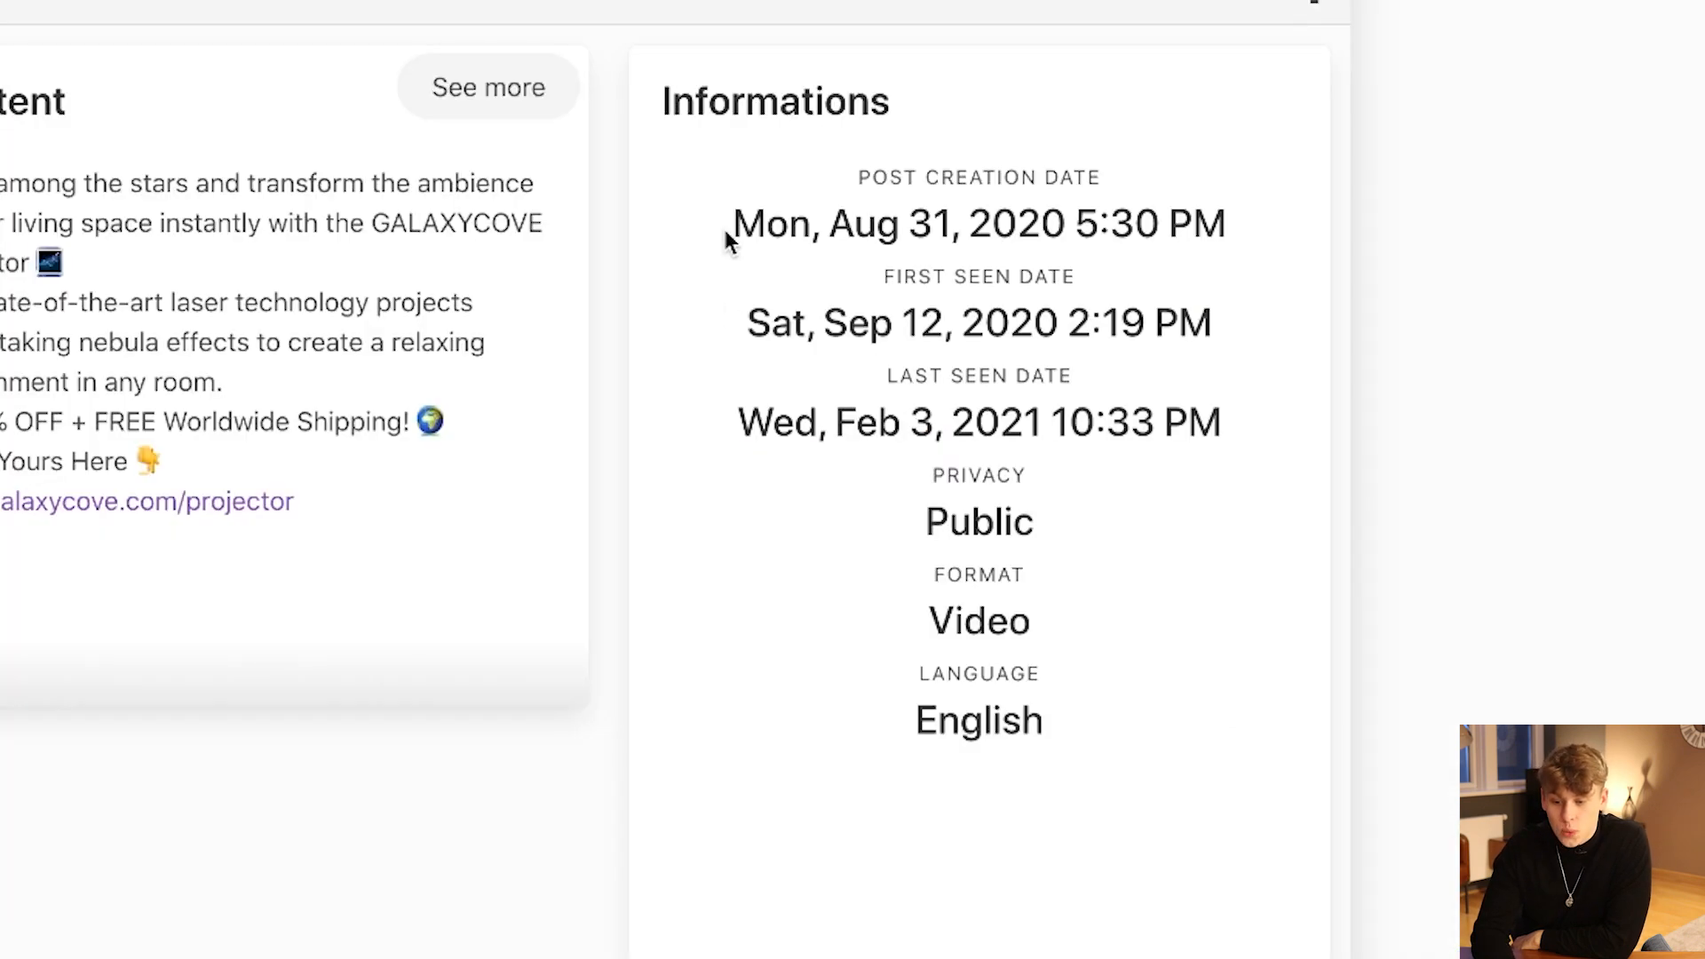
drag(1219, 269, 1514, 272)
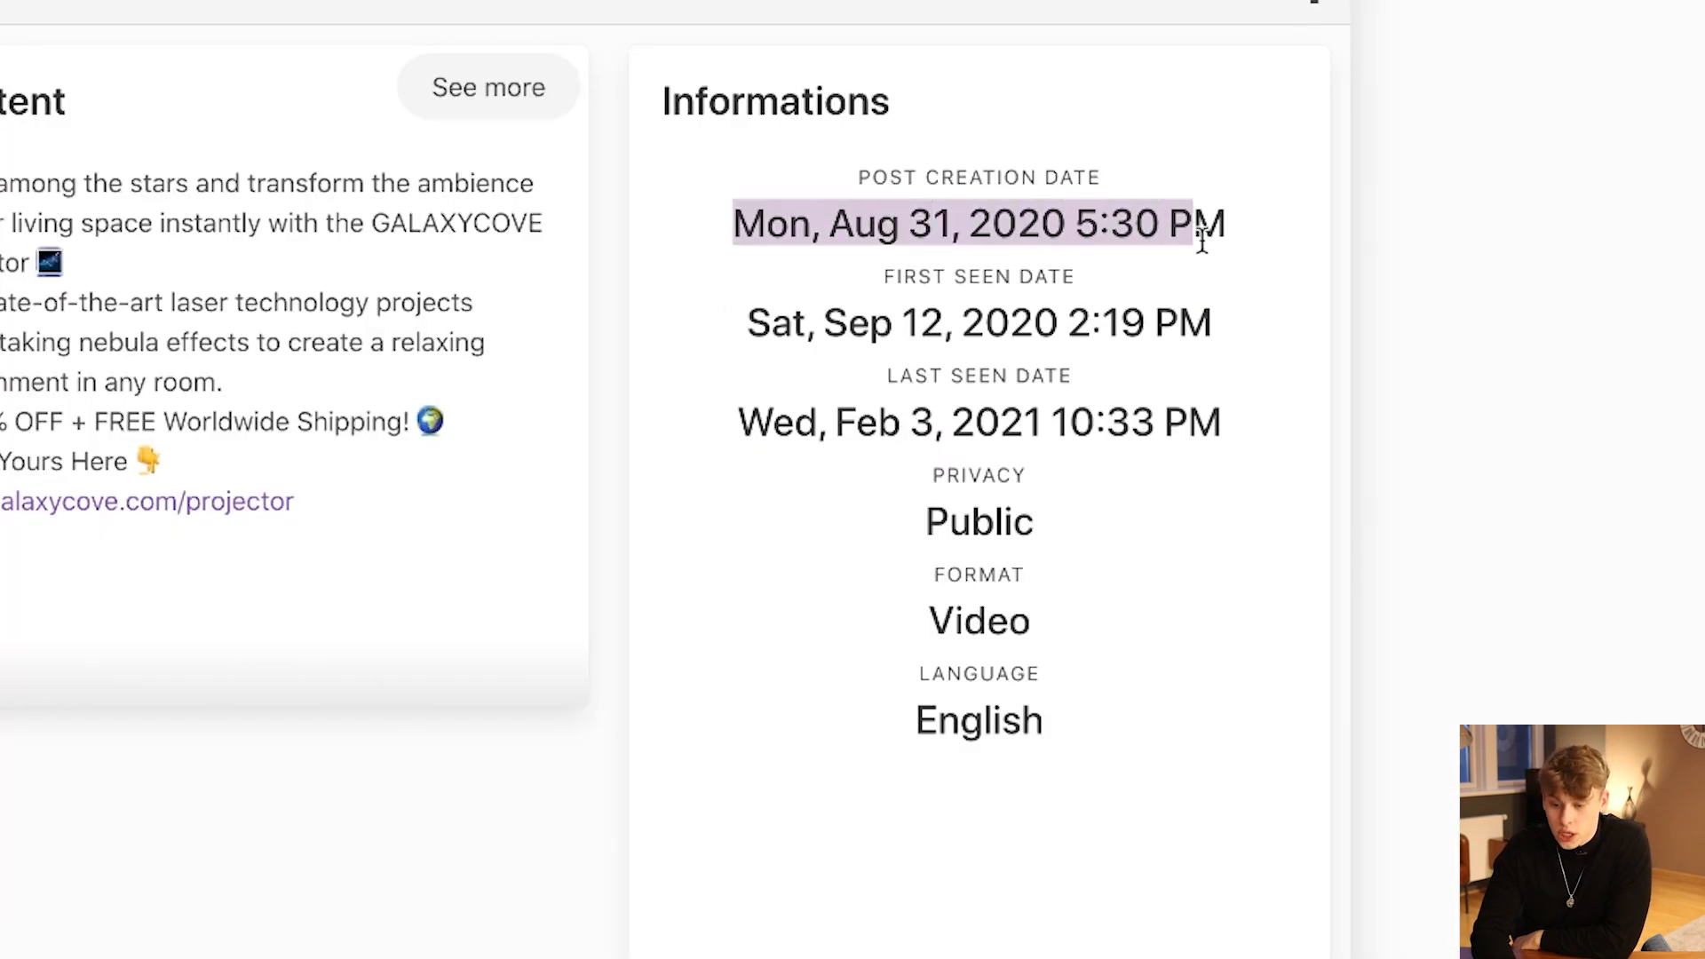
click(708, 371)
drag(744, 323, 1240, 355)
drag(738, 425, 1150, 448)
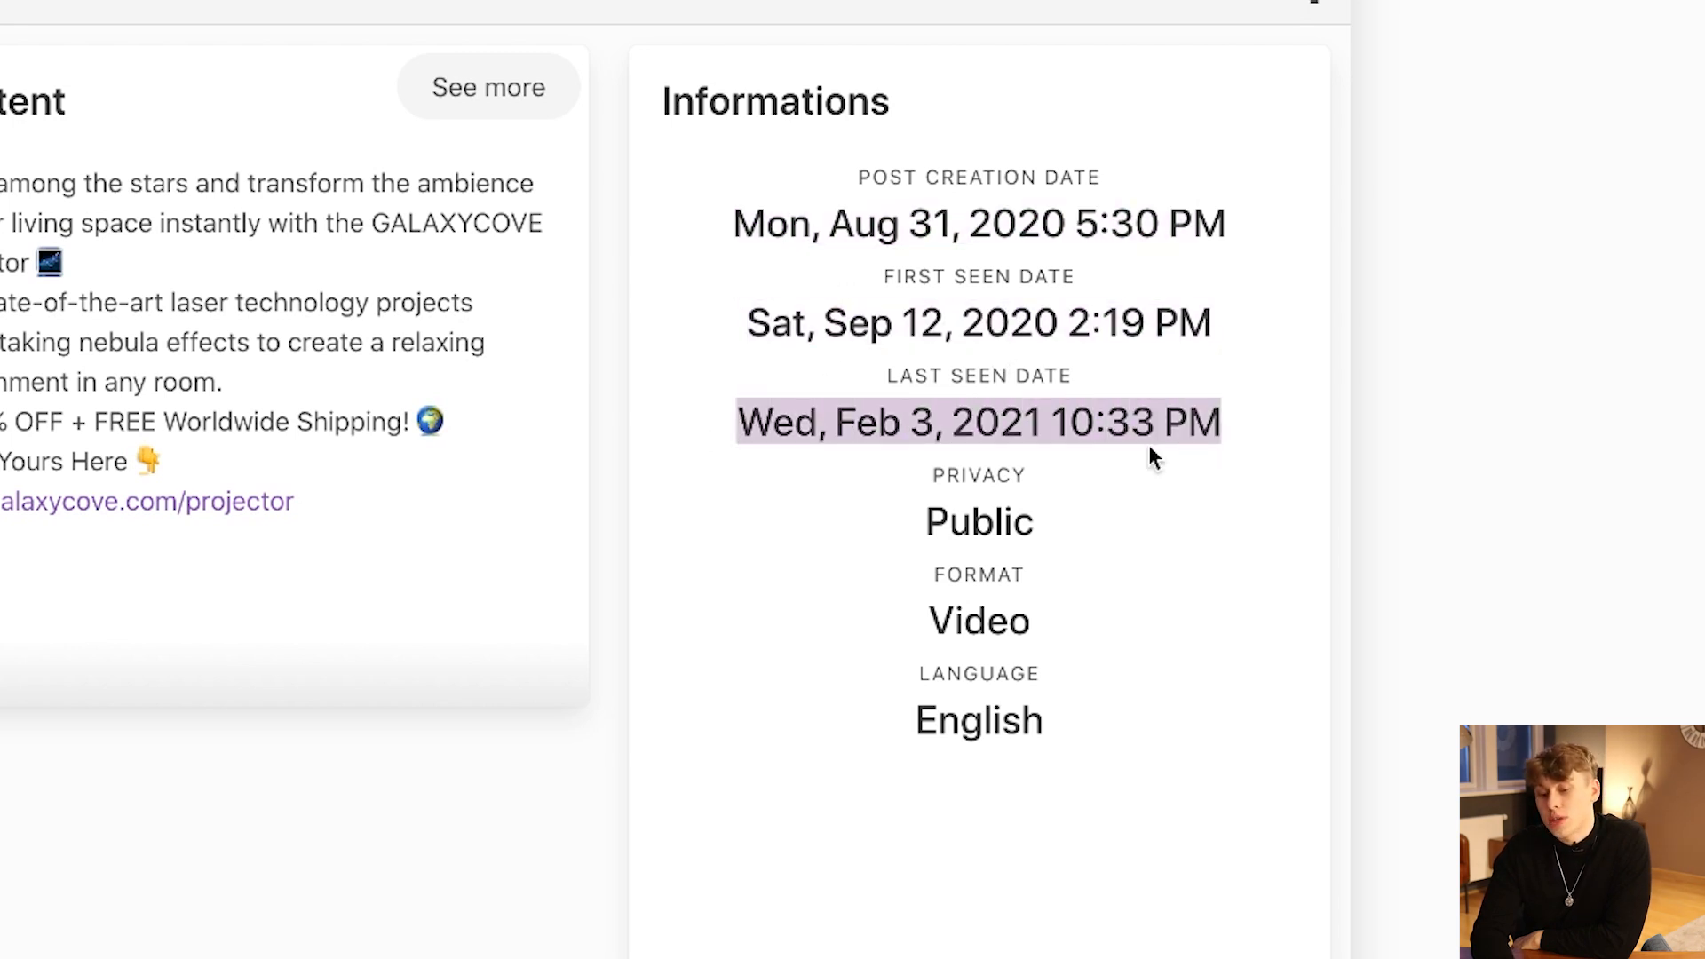
drag(925, 523, 981, 533)
drag(936, 599, 1164, 611)
click(943, 702)
drag(942, 701, 1079, 712)
drag(592, 222, 734, 370)
click(733, 370)
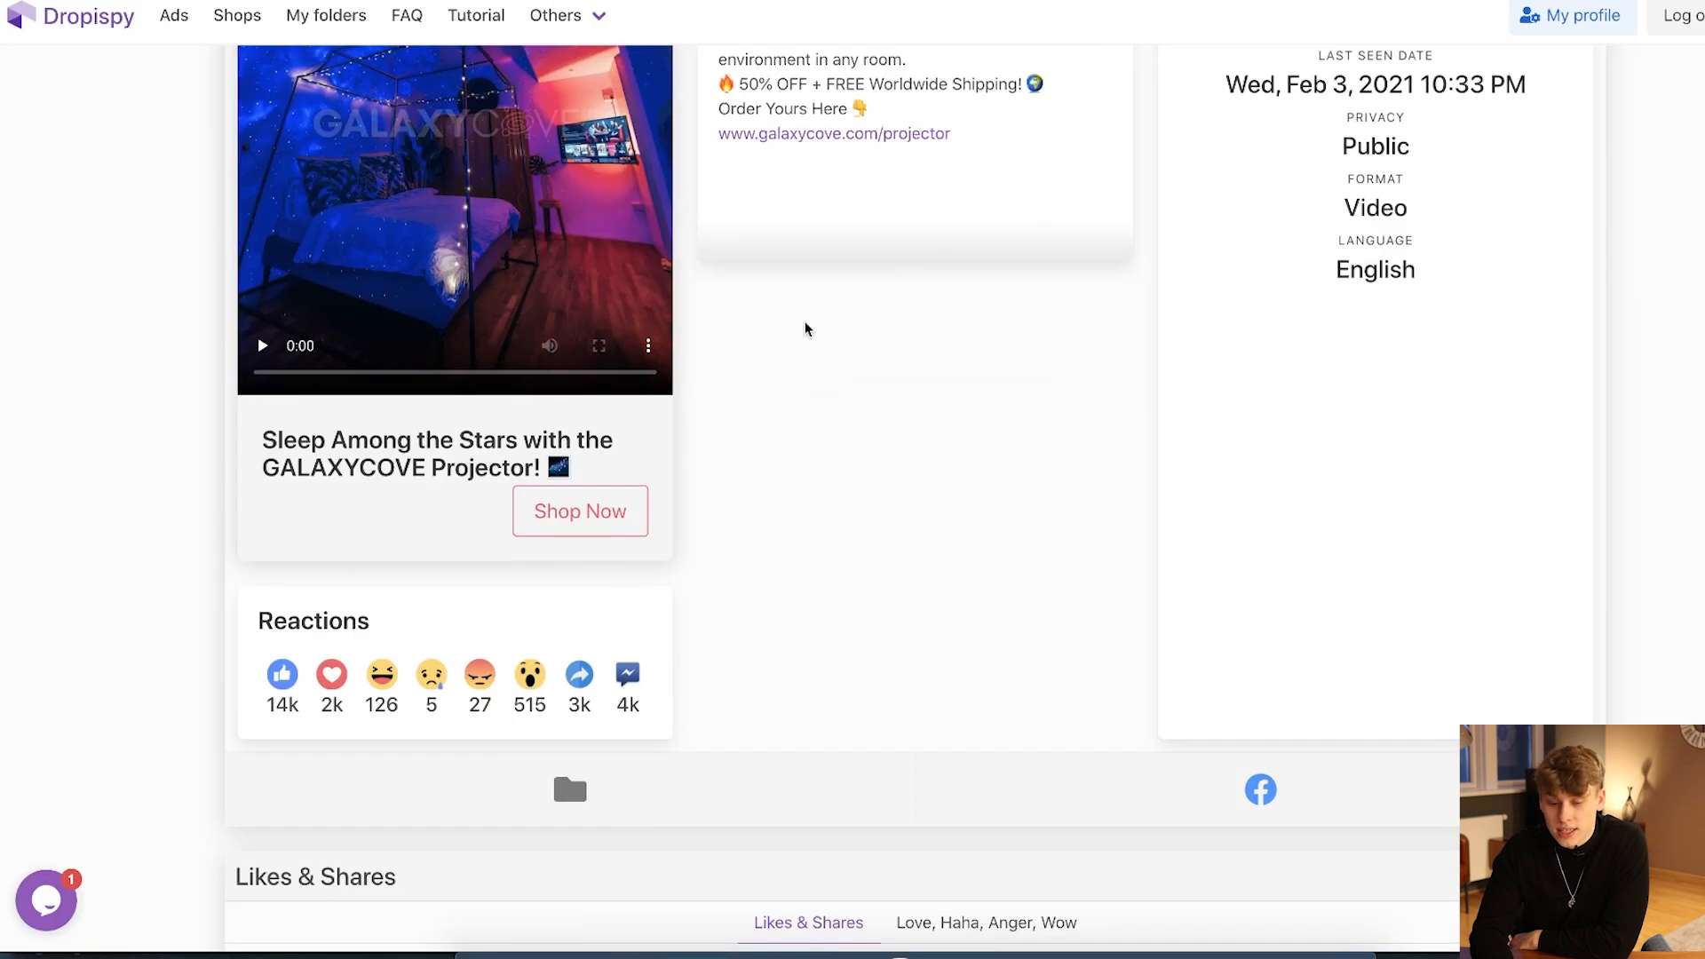
Examine the ad's likes and shares, audience countries, age and sex charts, links and Shopify product details.
scroll(804, 330, down, 8)
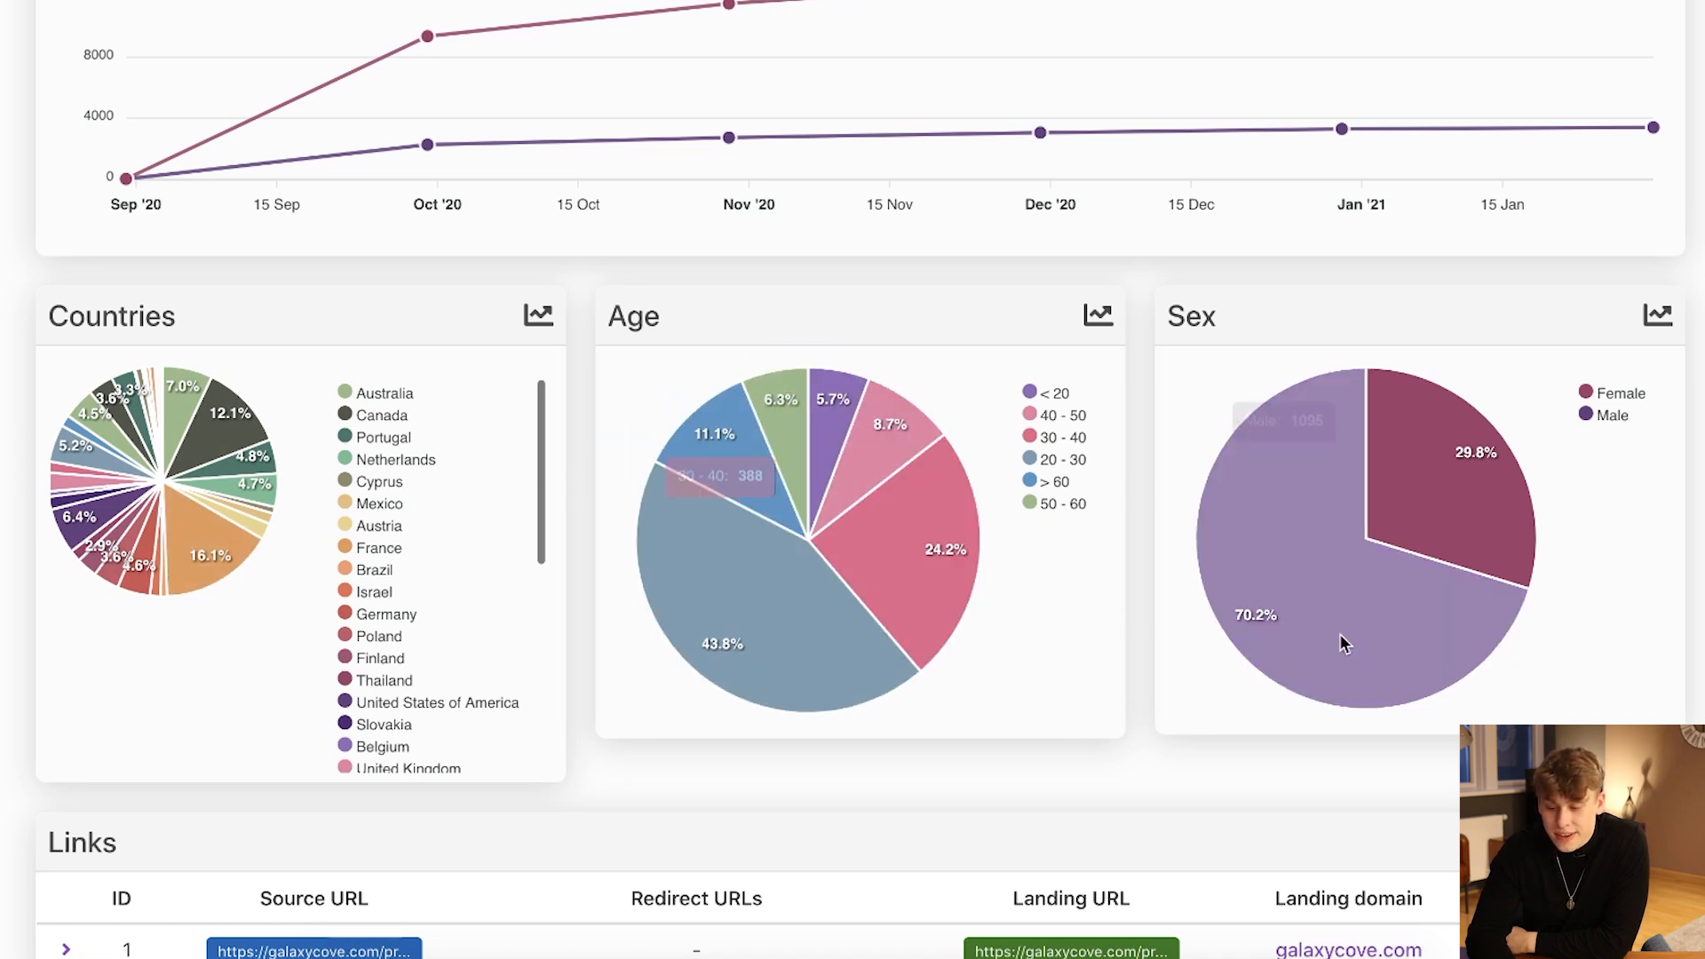
scroll(1218, 589, down, 3)
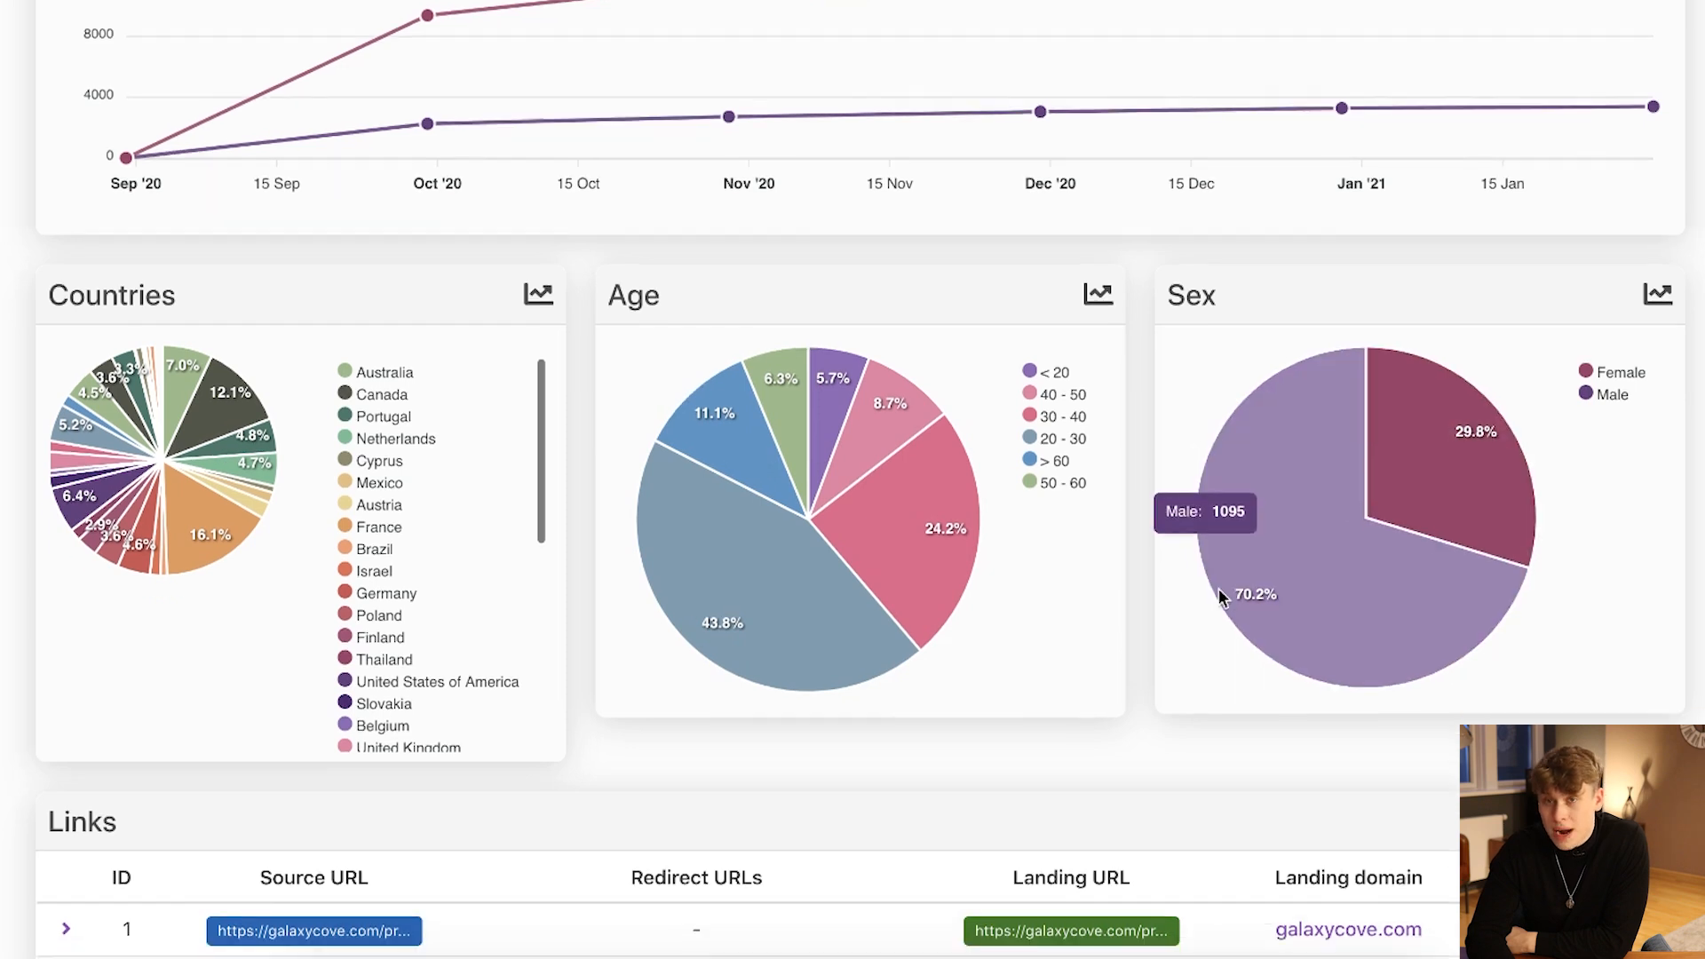
scroll(1219, 597, down, 5)
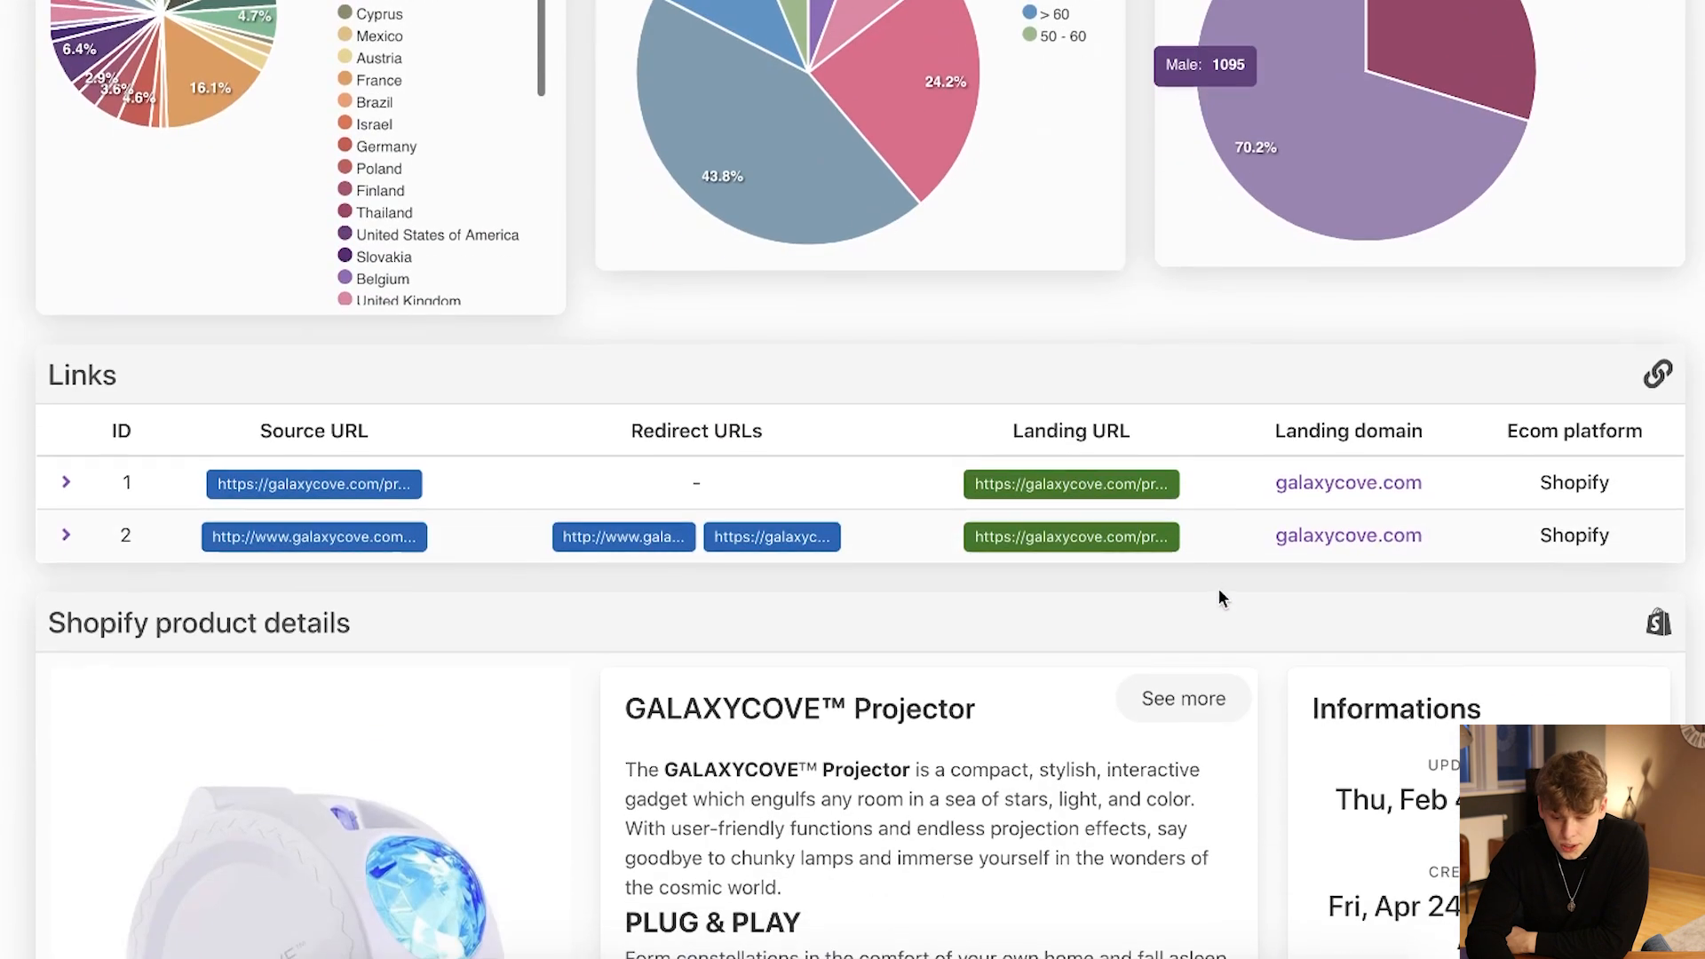
scroll(811, 262, down, 4)
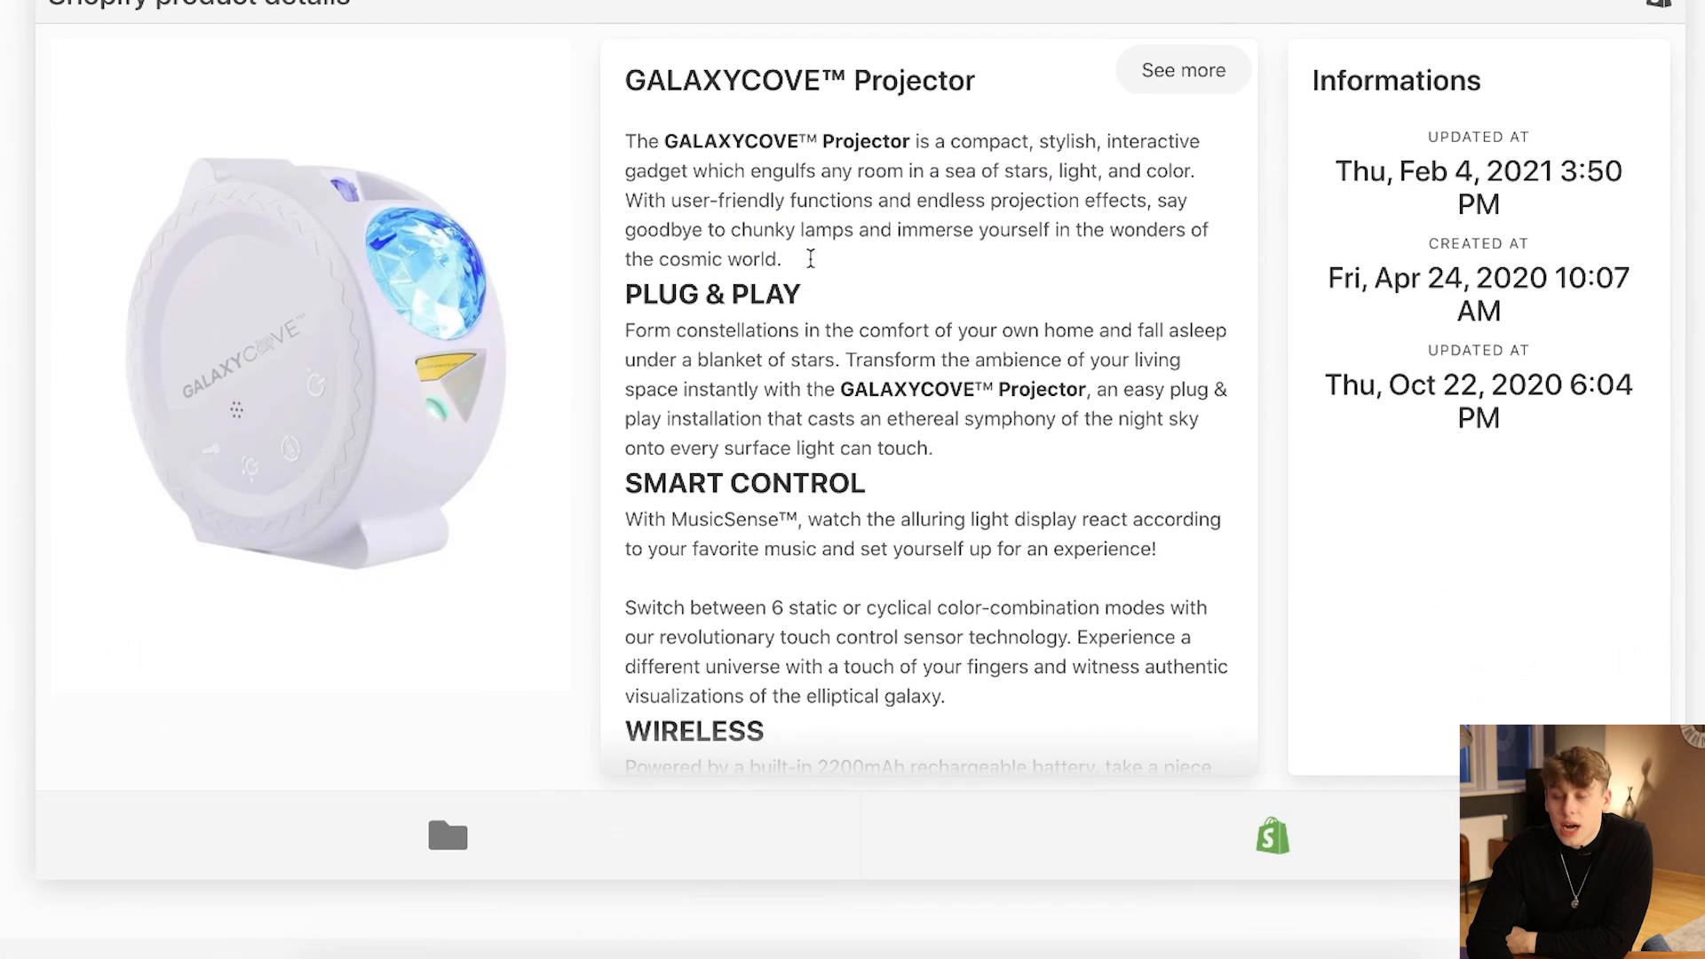
Browse the other Facebook ads for galaxycove.com and briefly preview the "GALAXYCOVE™ Projector" video.
scroll(811, 266, down, 9)
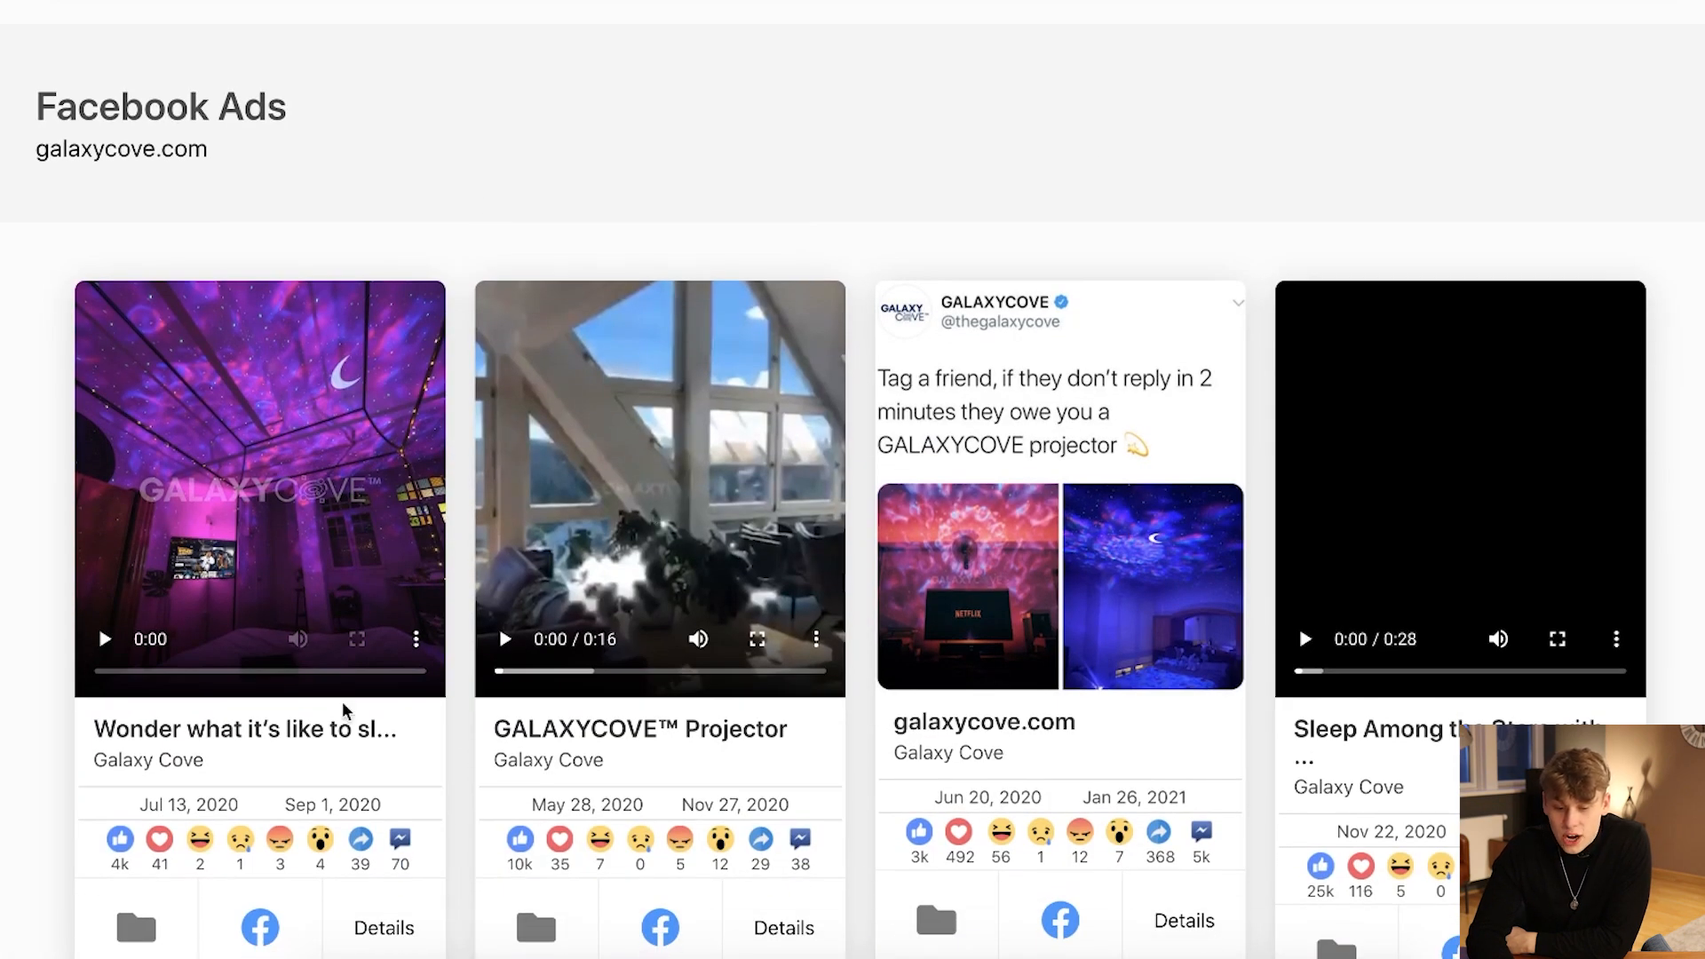
scroll(343, 711, down, 1)
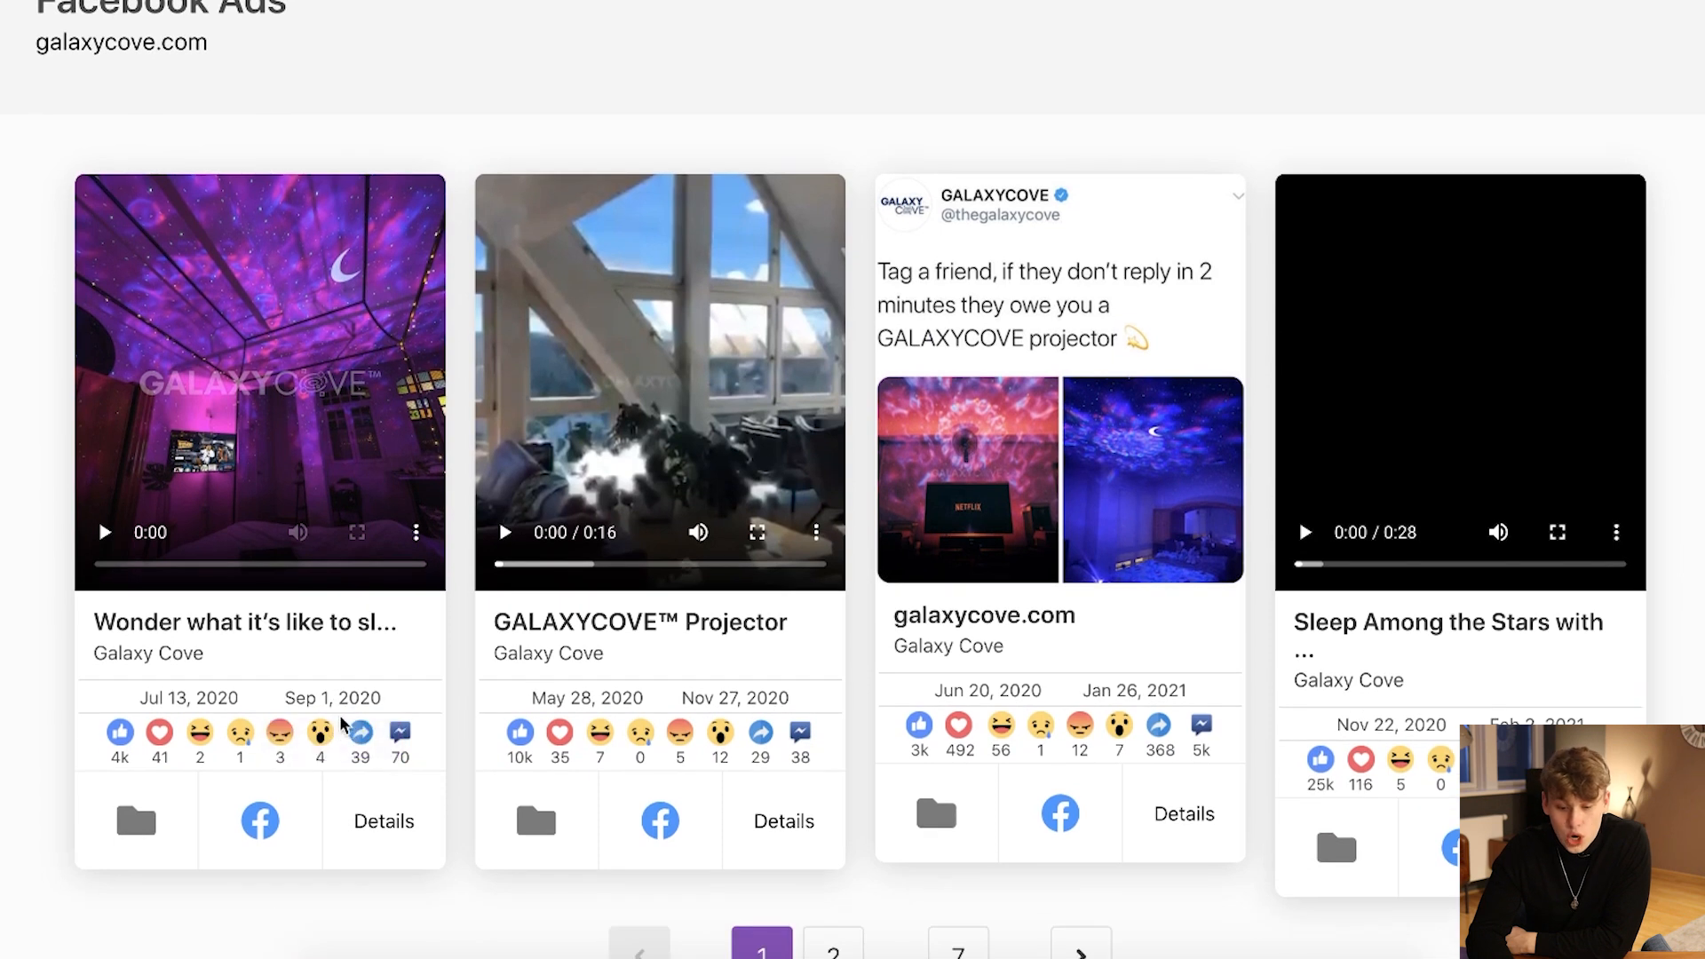
scroll(343, 732, down, 1)
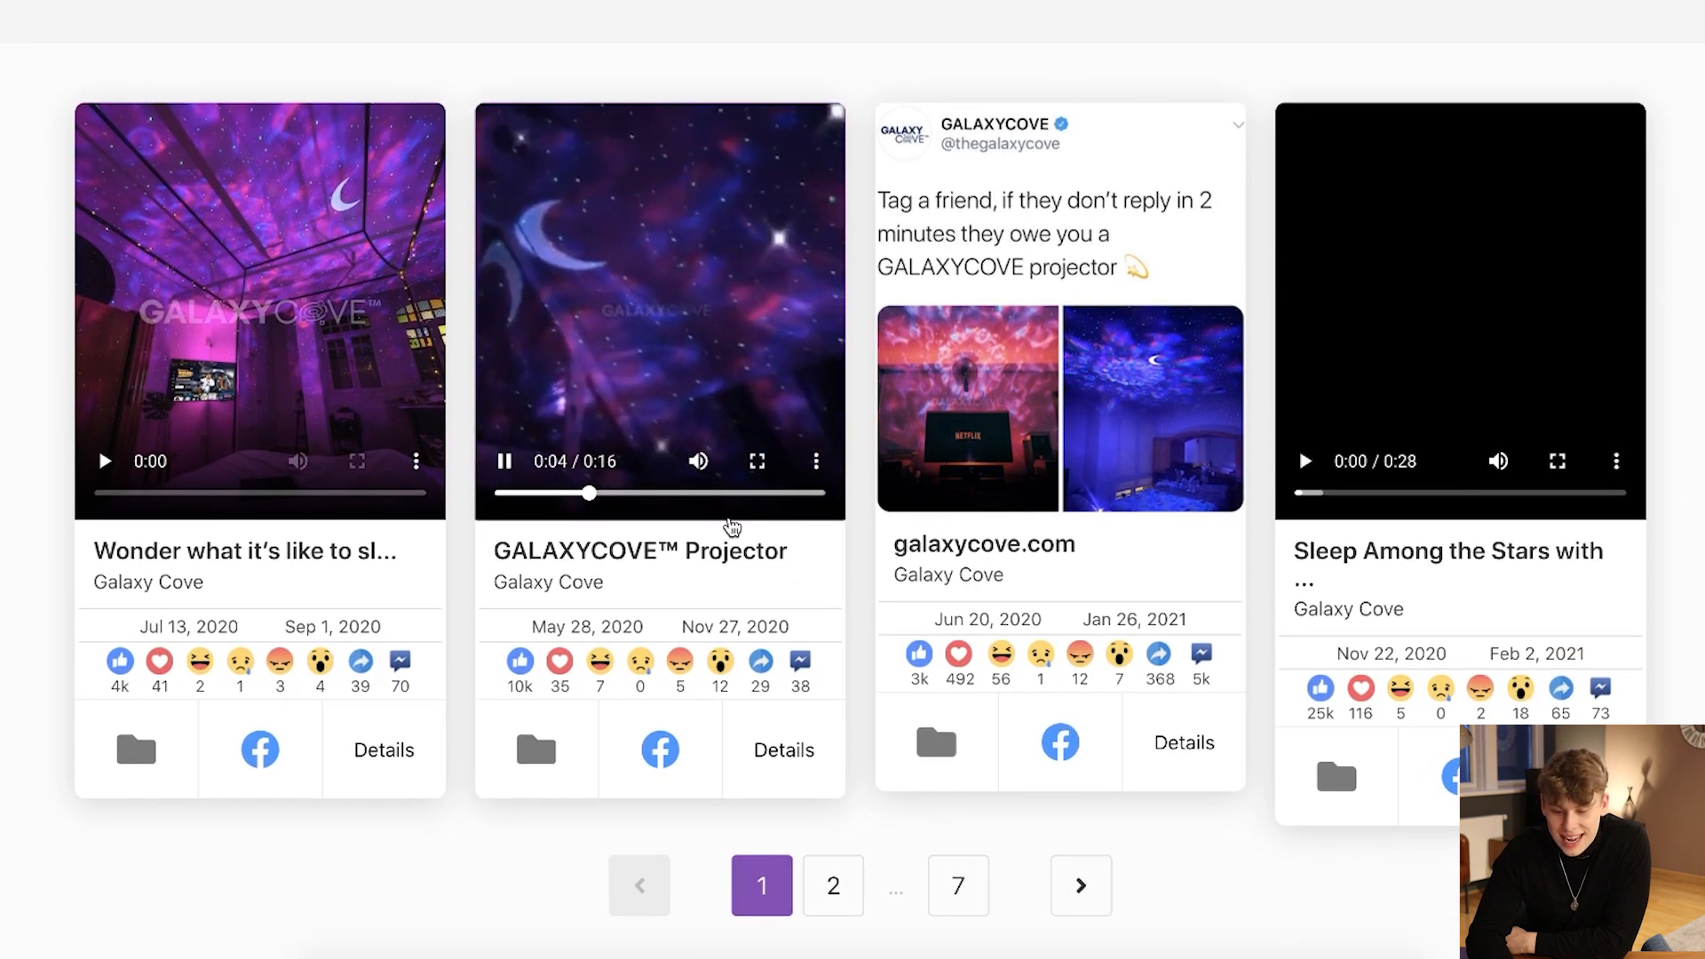
click(504, 463)
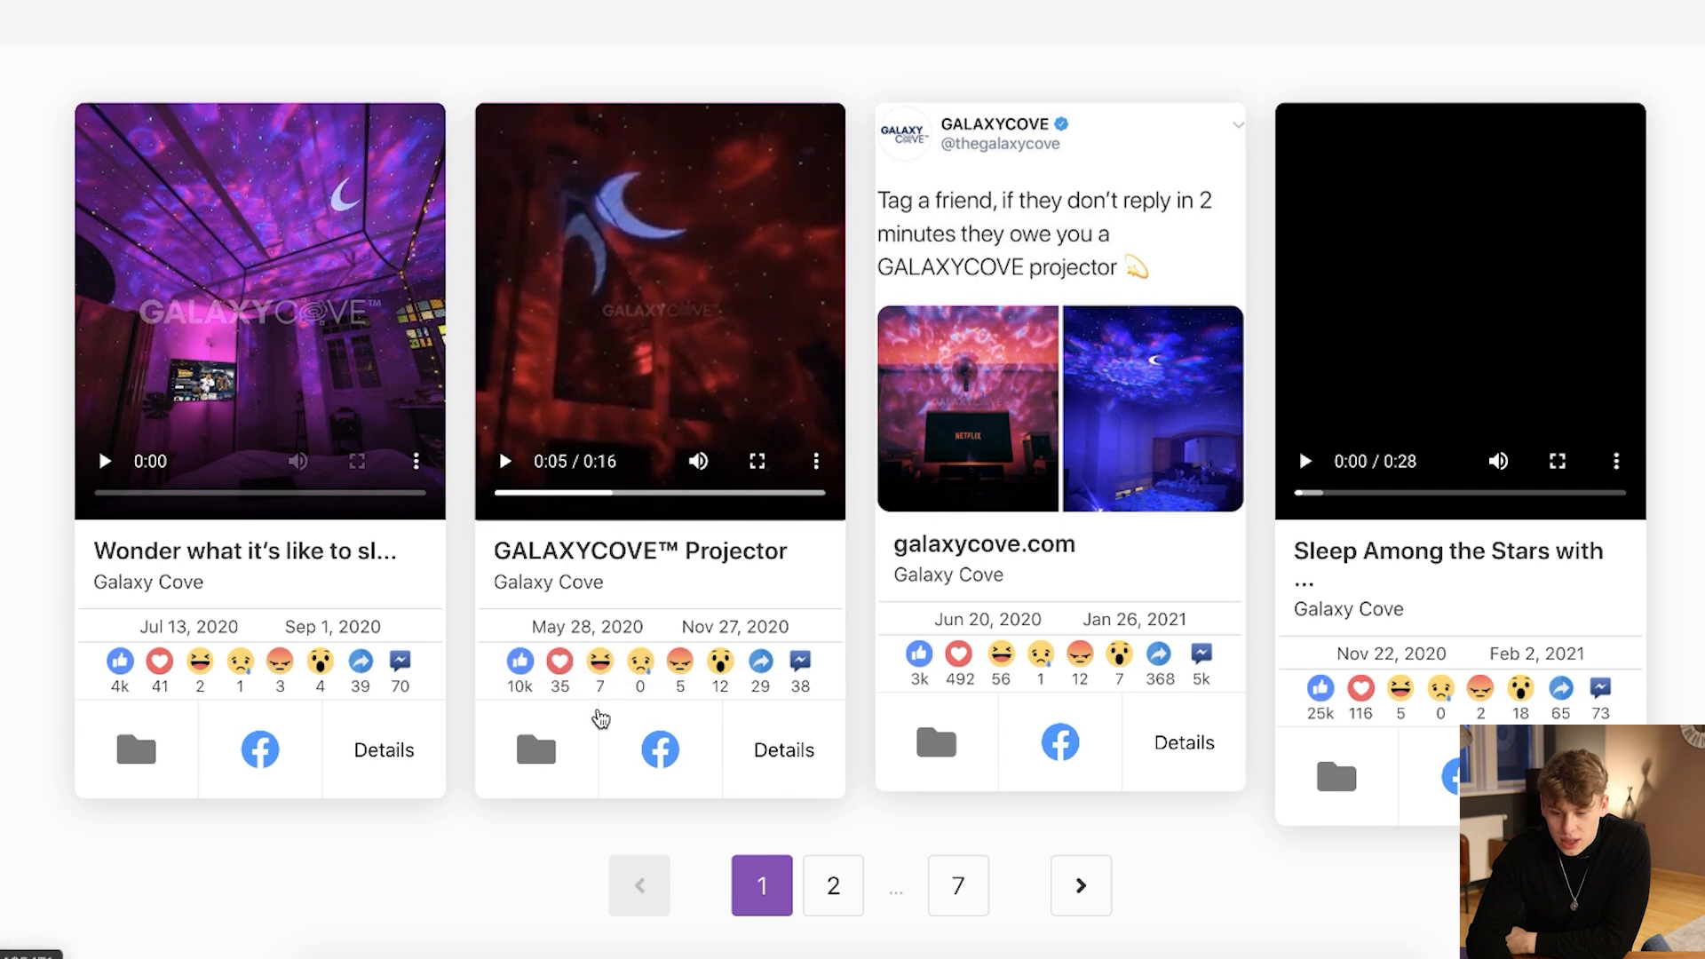
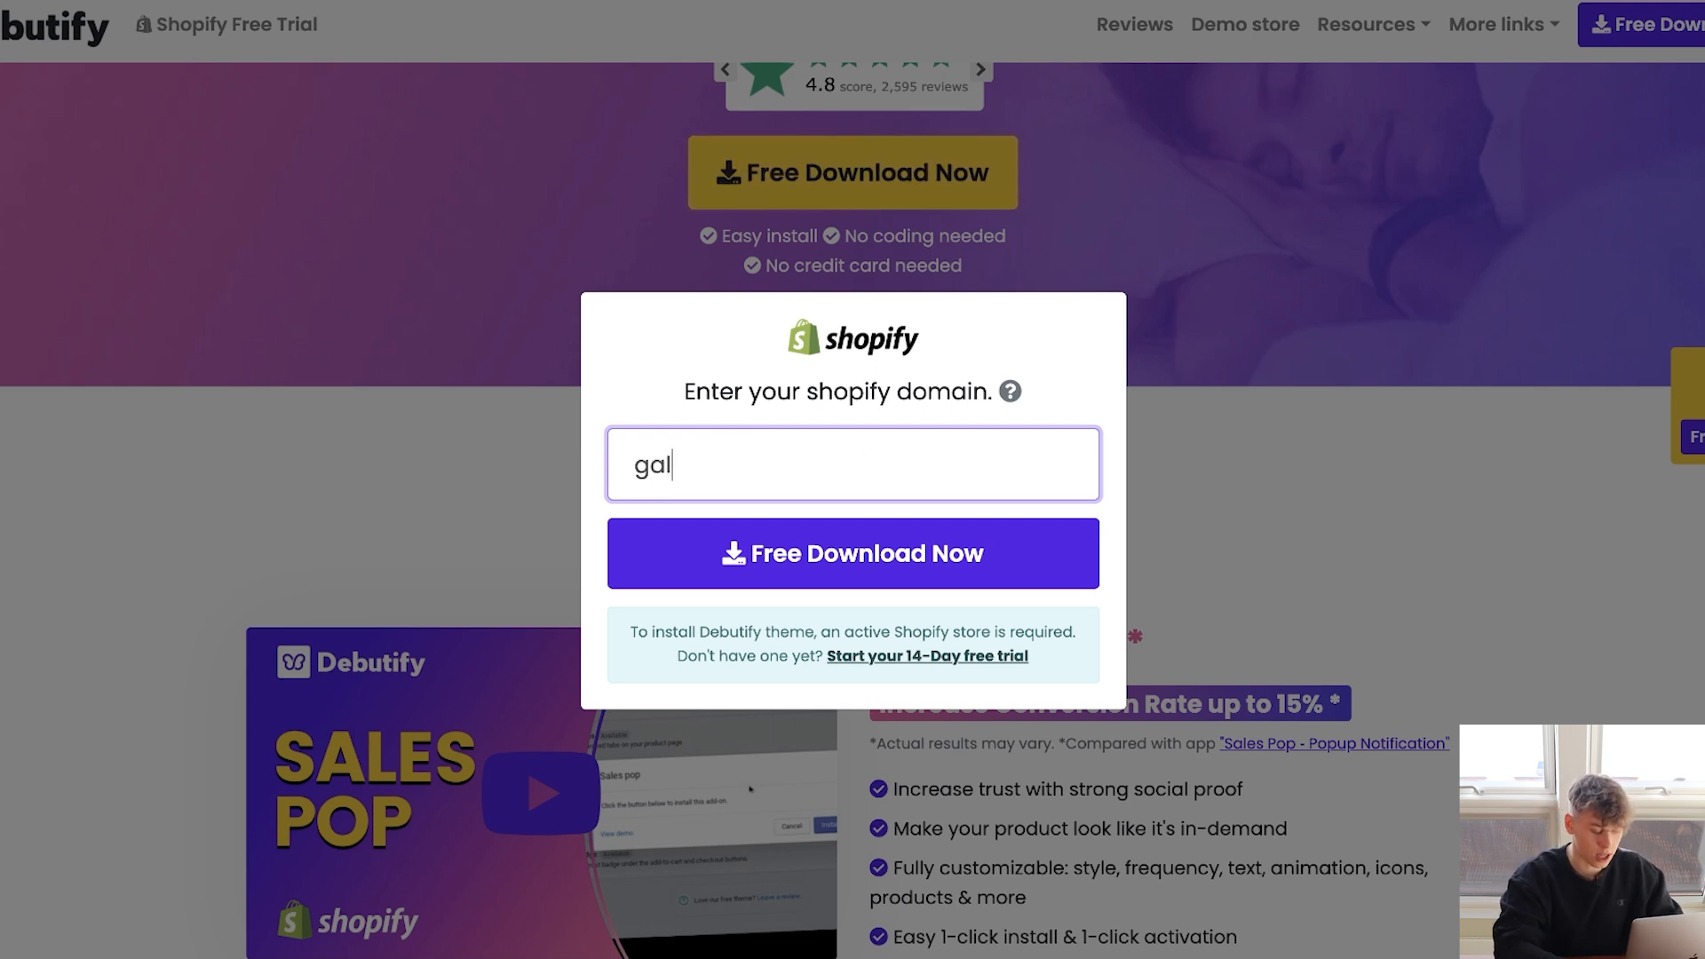
On the Debutify site, enter the galaxyglower Shopify domain and add the Debutify 2.0.2 theme to the store's theme library.
text(axyglower.mysho)
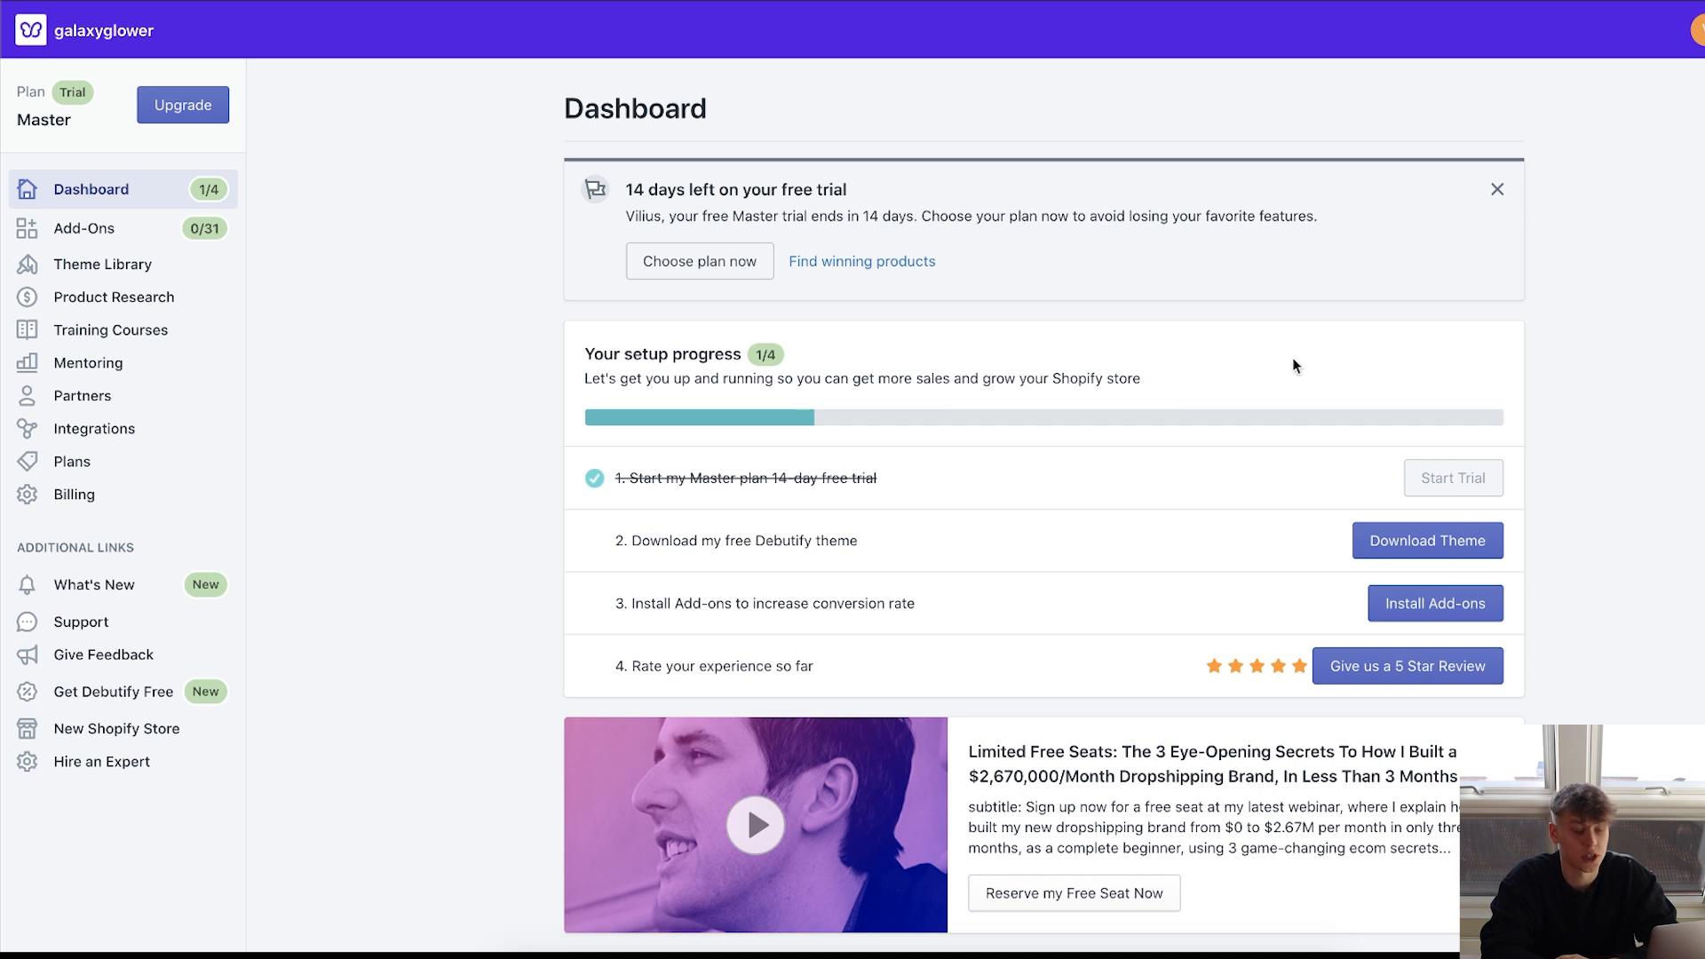
click(1371, 550)
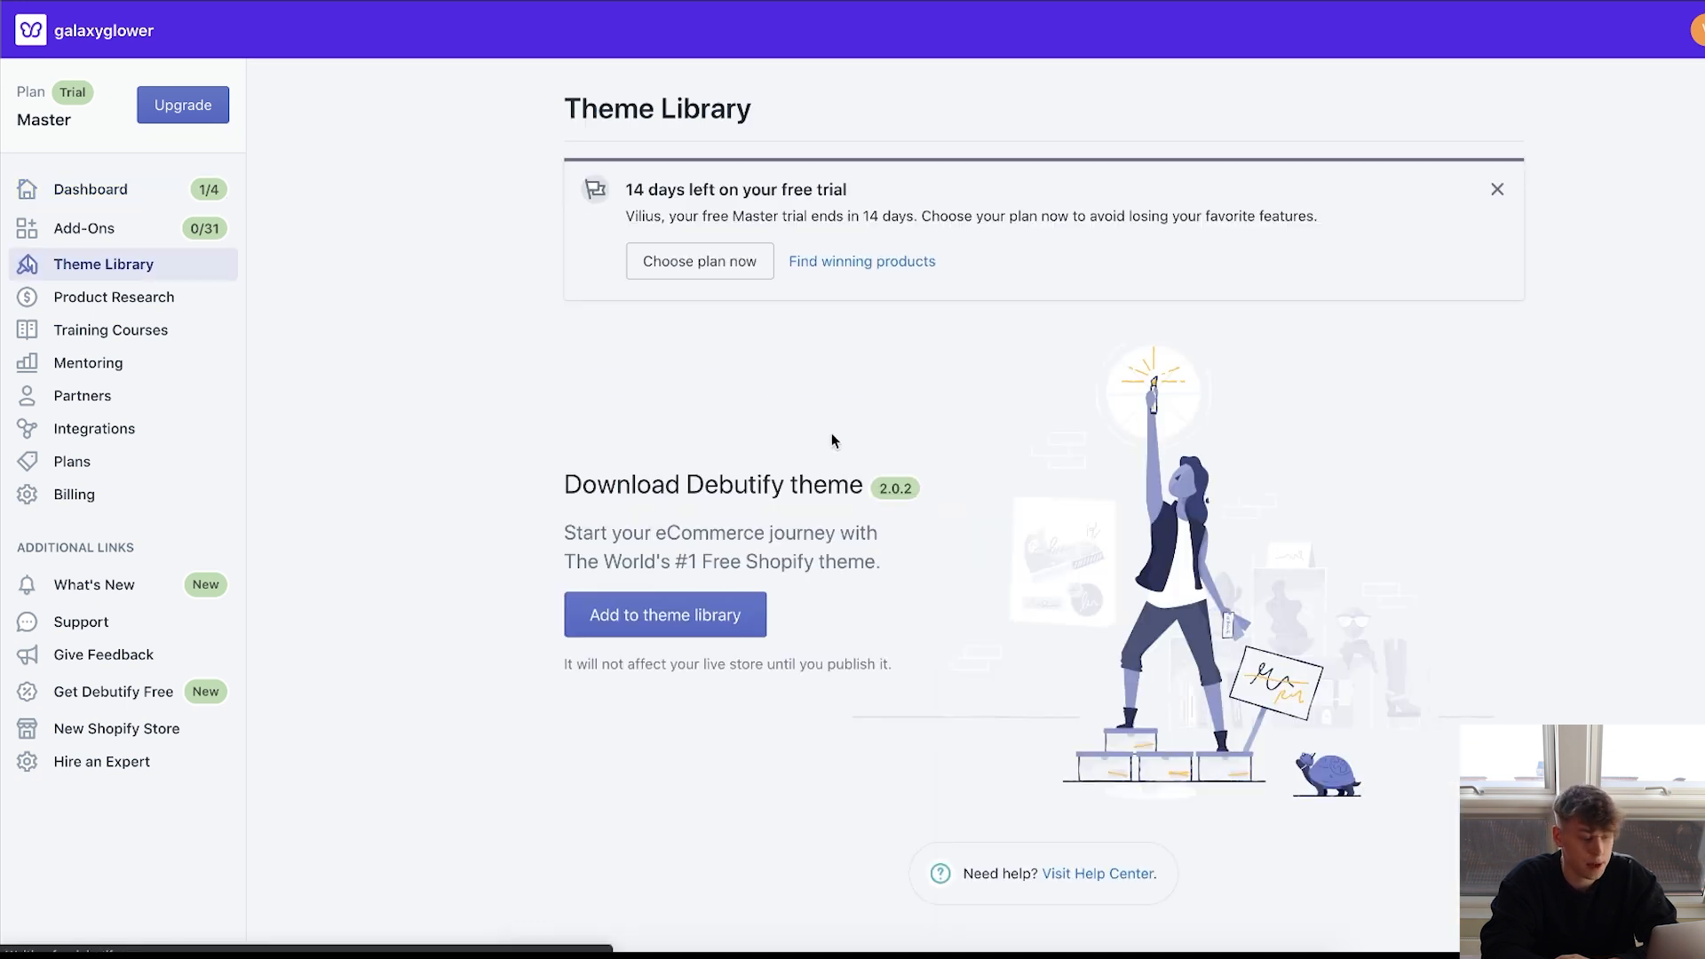
click(646, 628)
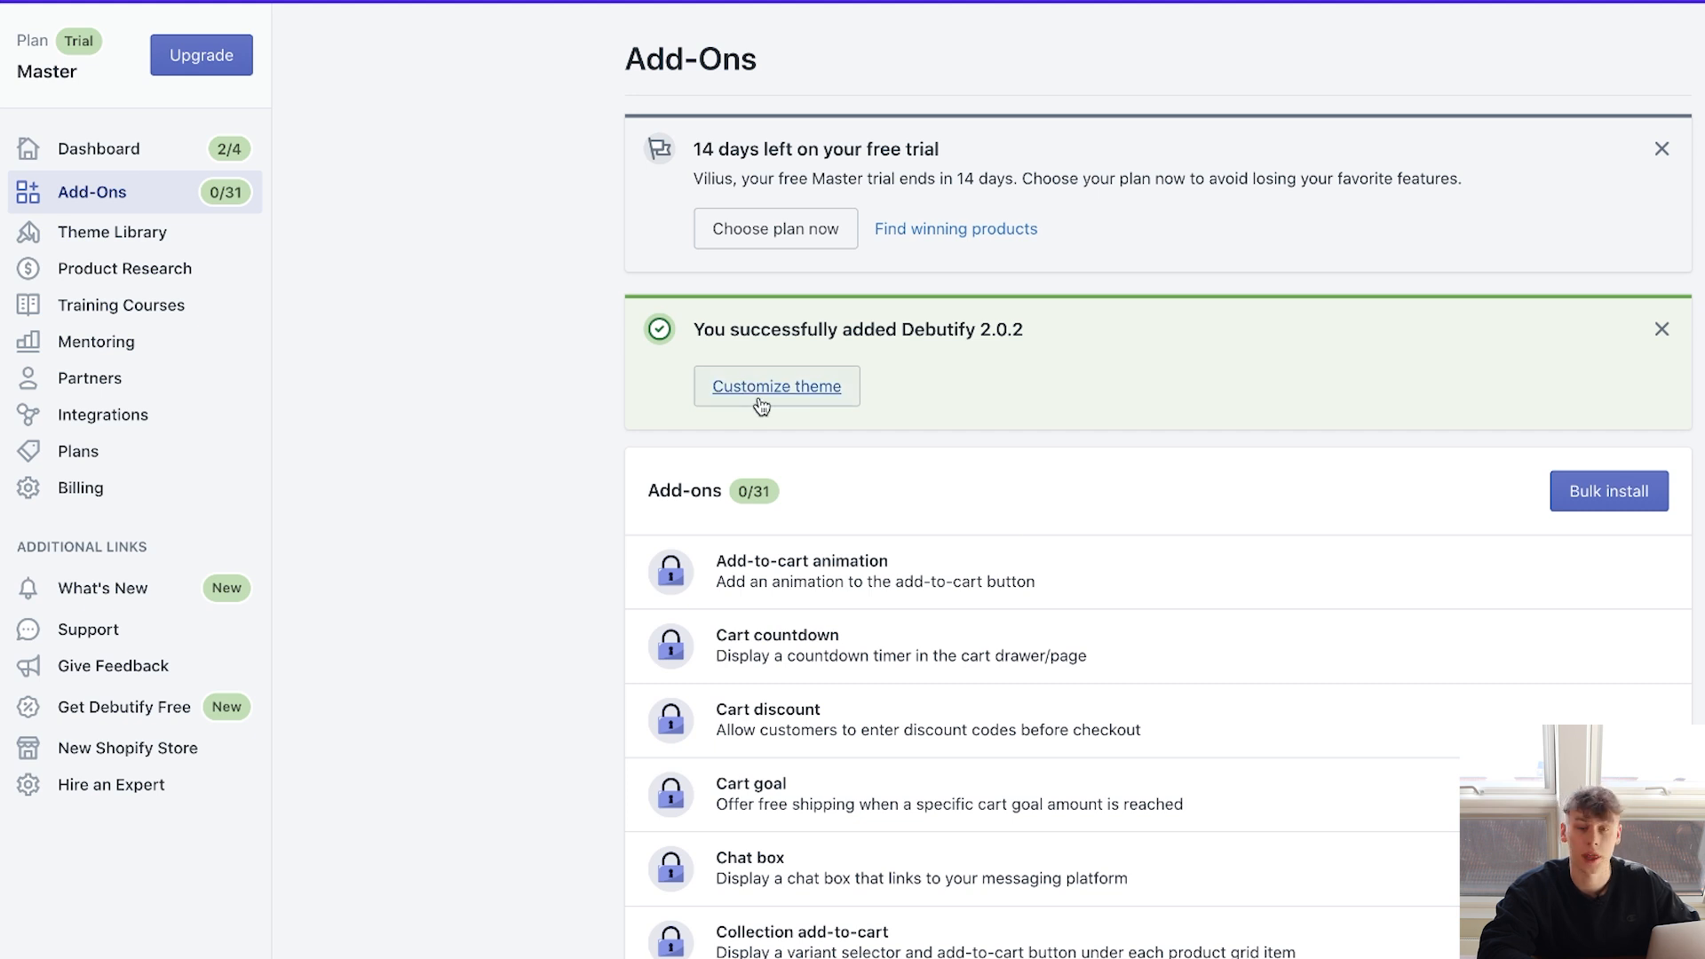
Review the full list of Debutify add-ons and bulk install all of them on the Debutify 2.0.2 theme.
click(1576, 513)
scroll(1105, 447, down, 5)
scroll(1104, 445, down, 3)
scroll(1104, 445, up, 8)
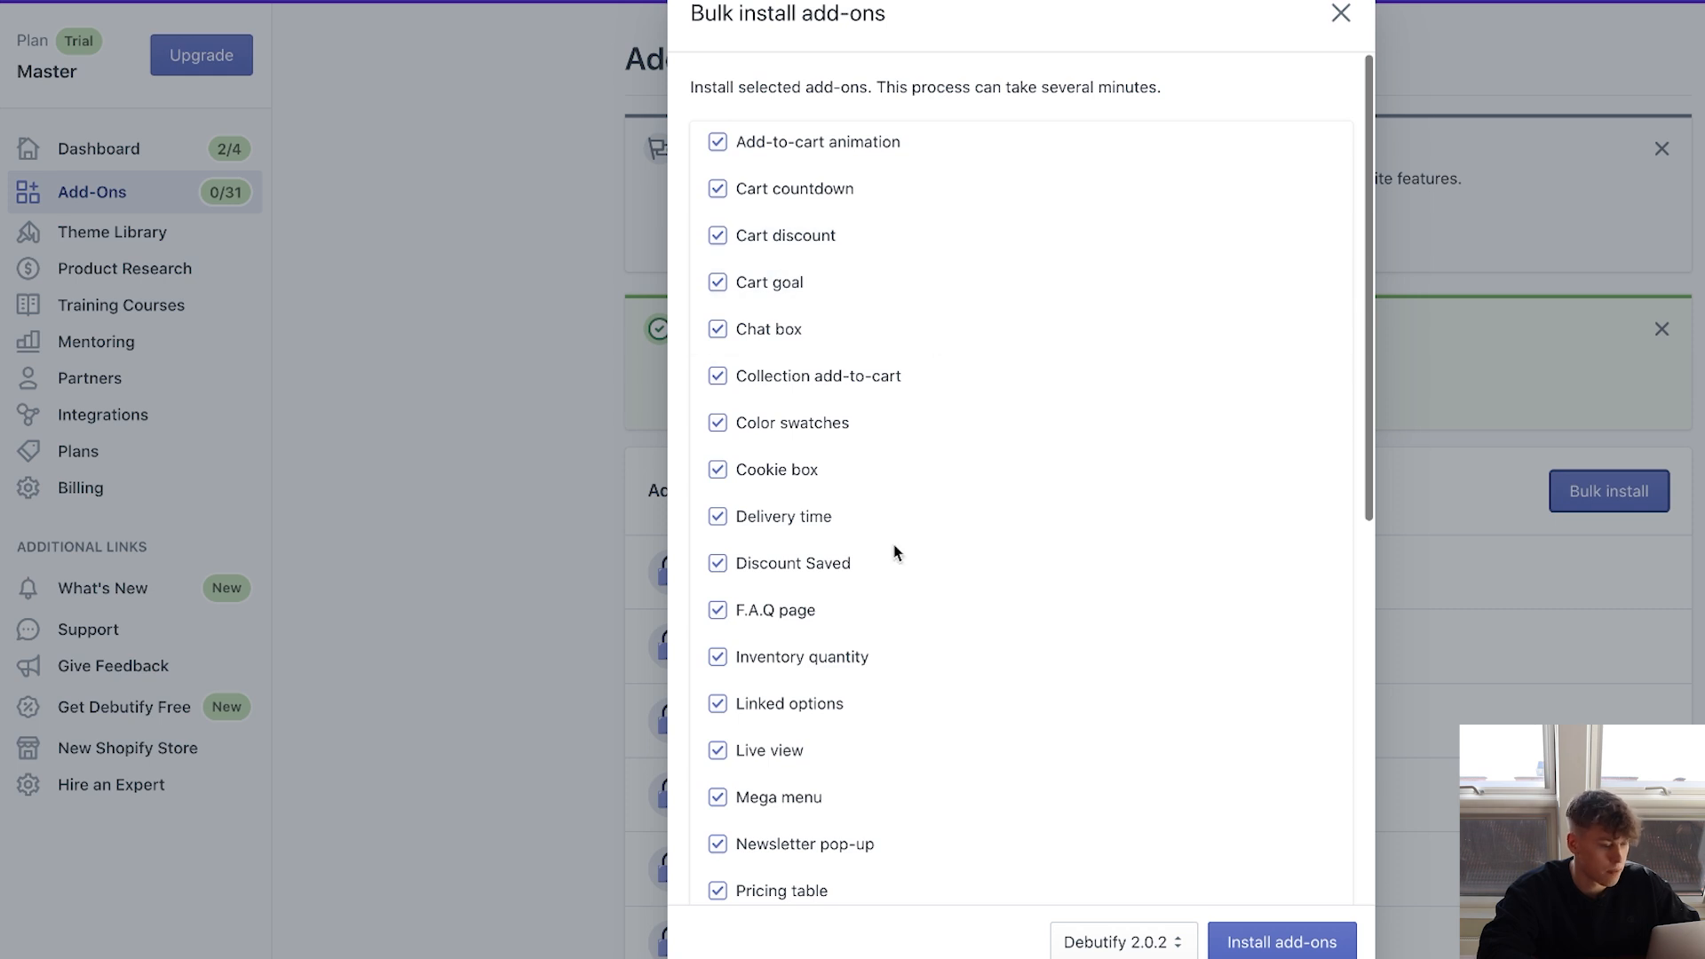
scroll(795, 444, down, 1)
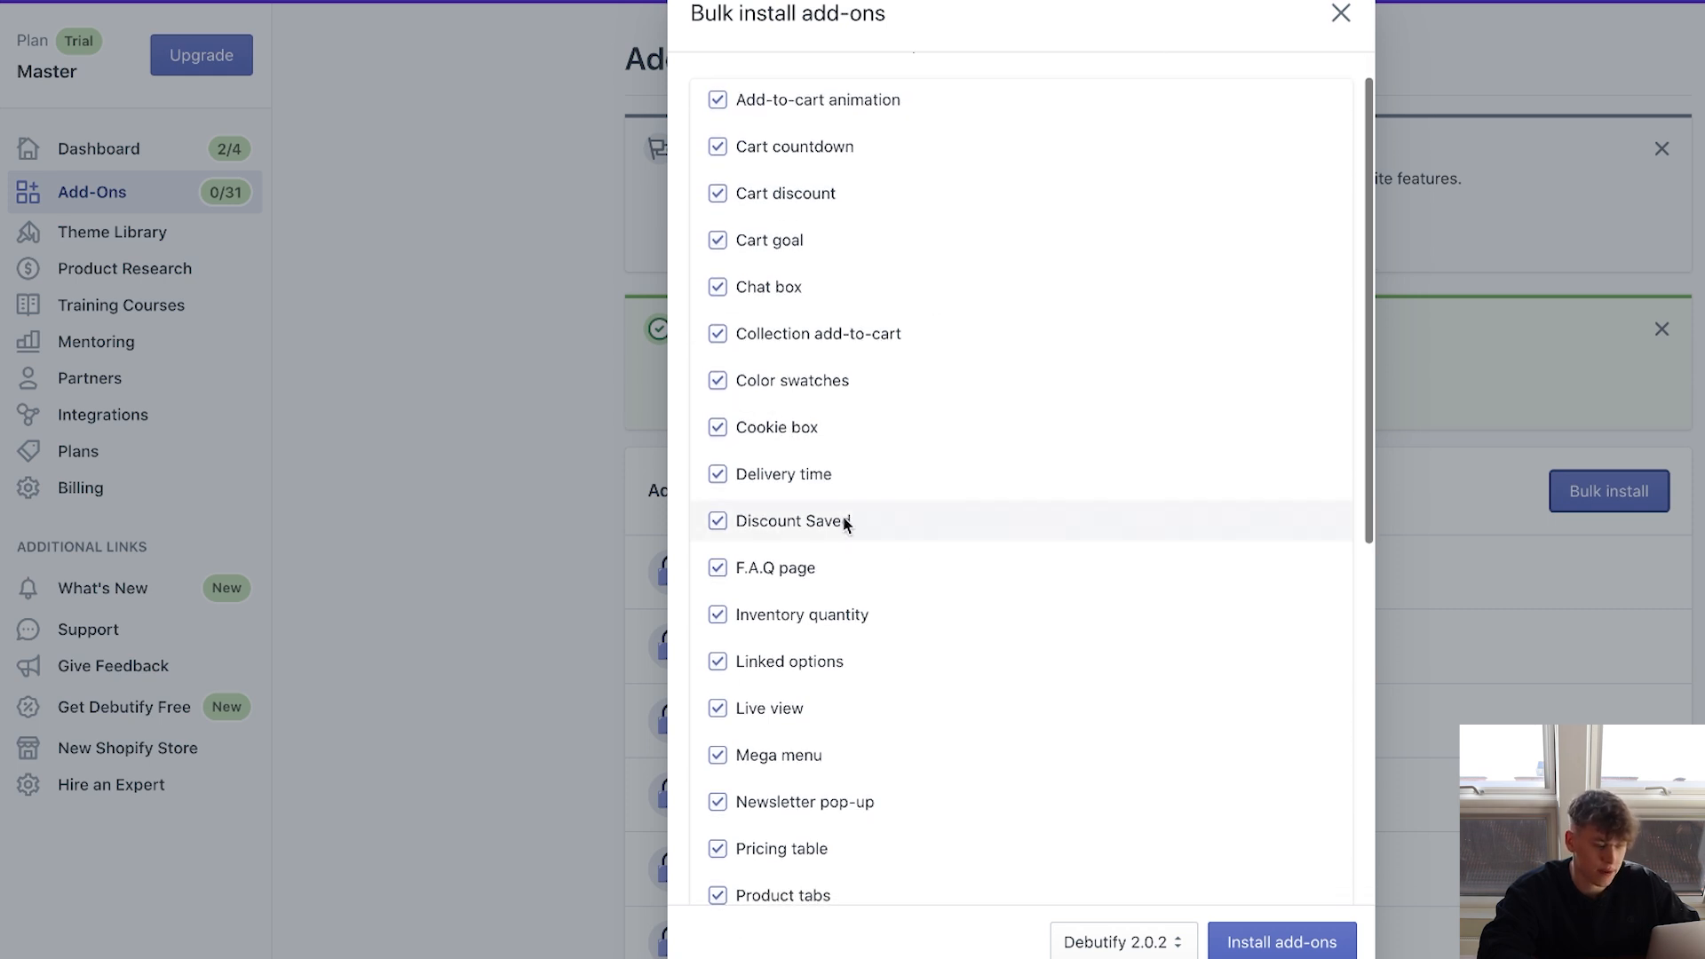
scroll(790, 444, down, 1)
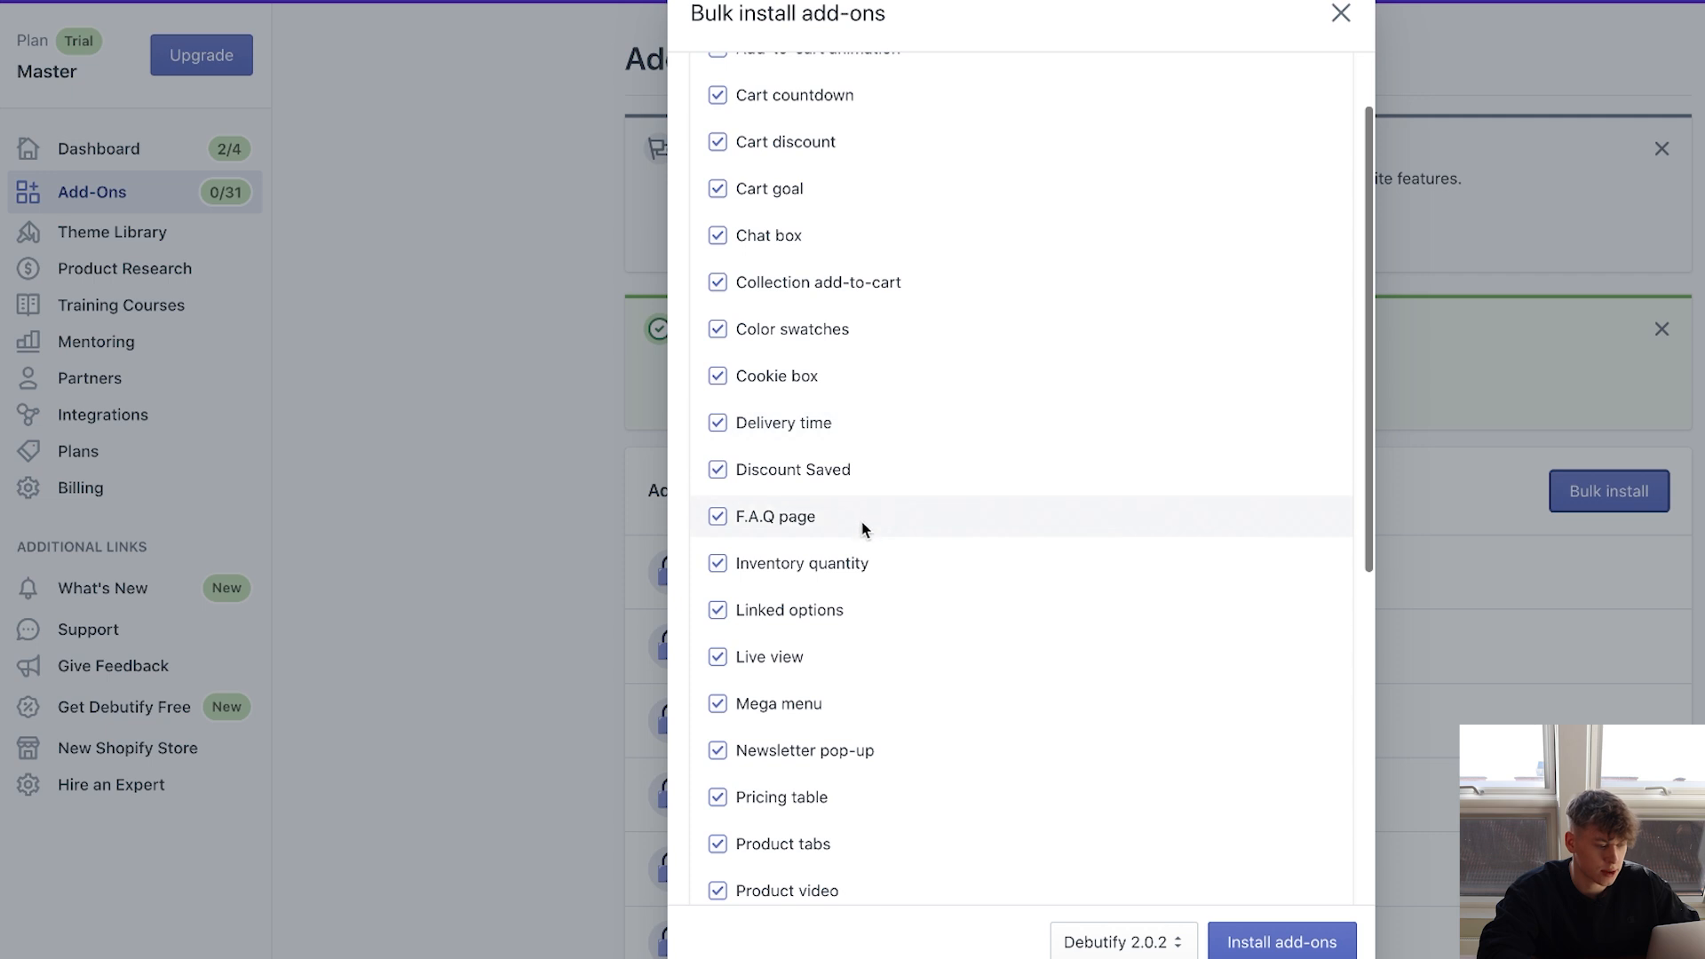
scroll(861, 520, down, 1)
scroll(859, 522, down, 7)
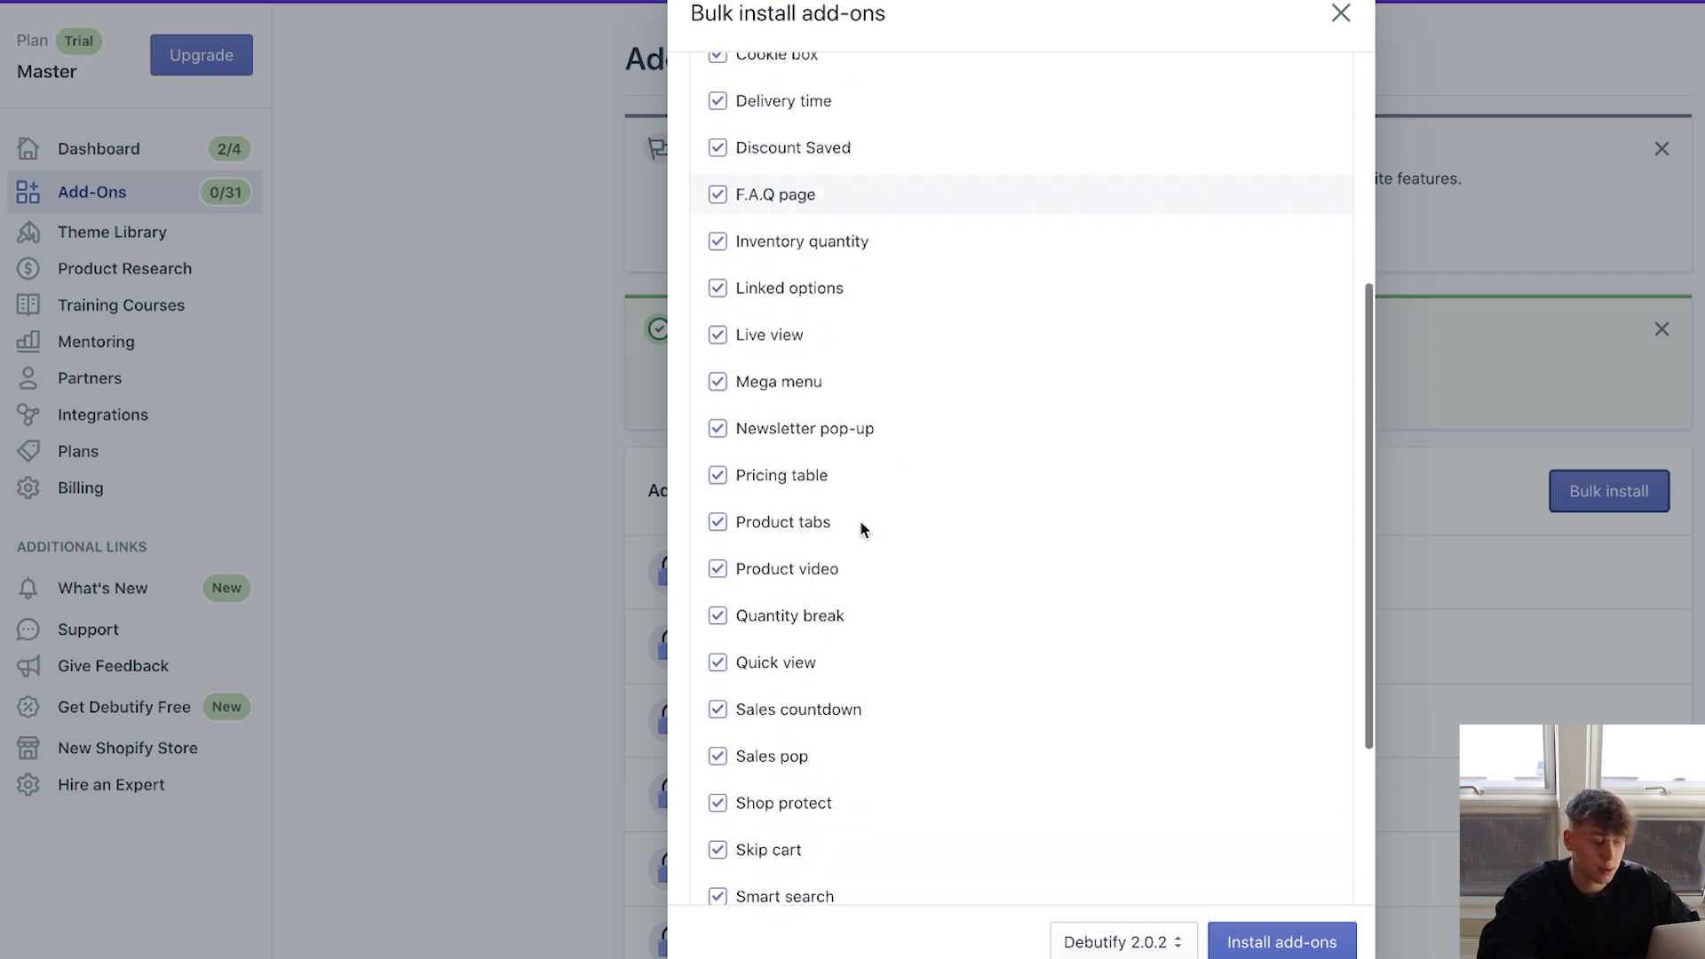
scroll(806, 715, down, 4)
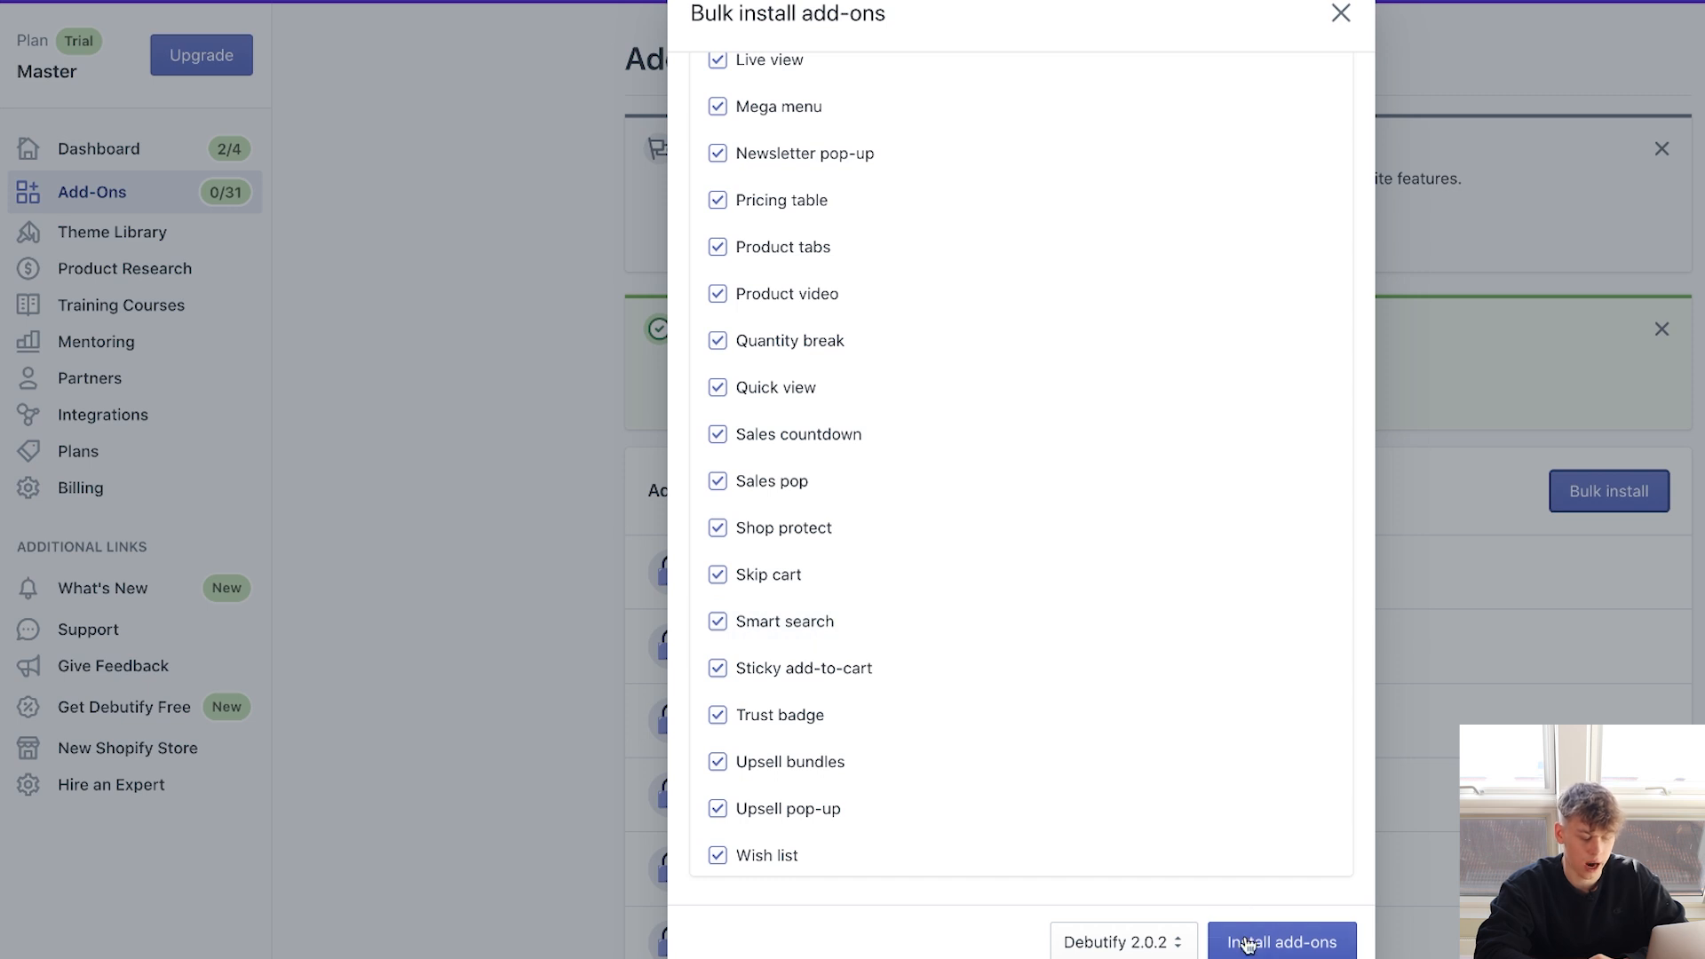
click(1283, 943)
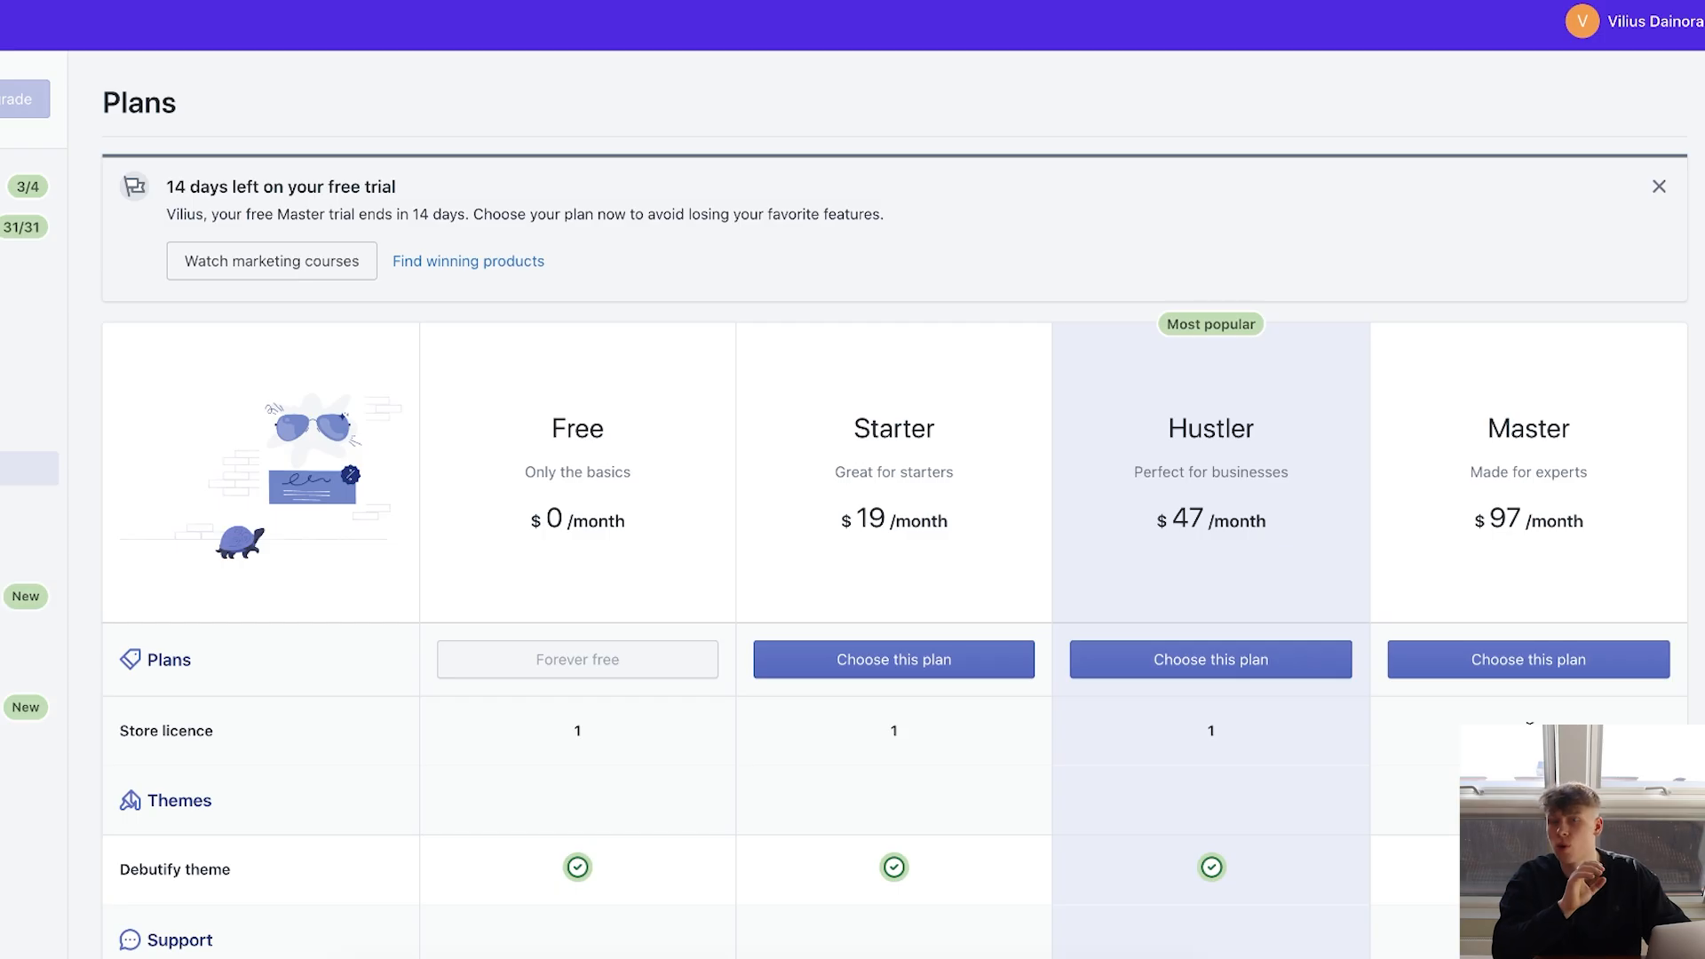
Compare the prices, add-ons and product research features of Debutify's Free, Starter, Hustler and Master plans.
scroll(594, 331, down, 2)
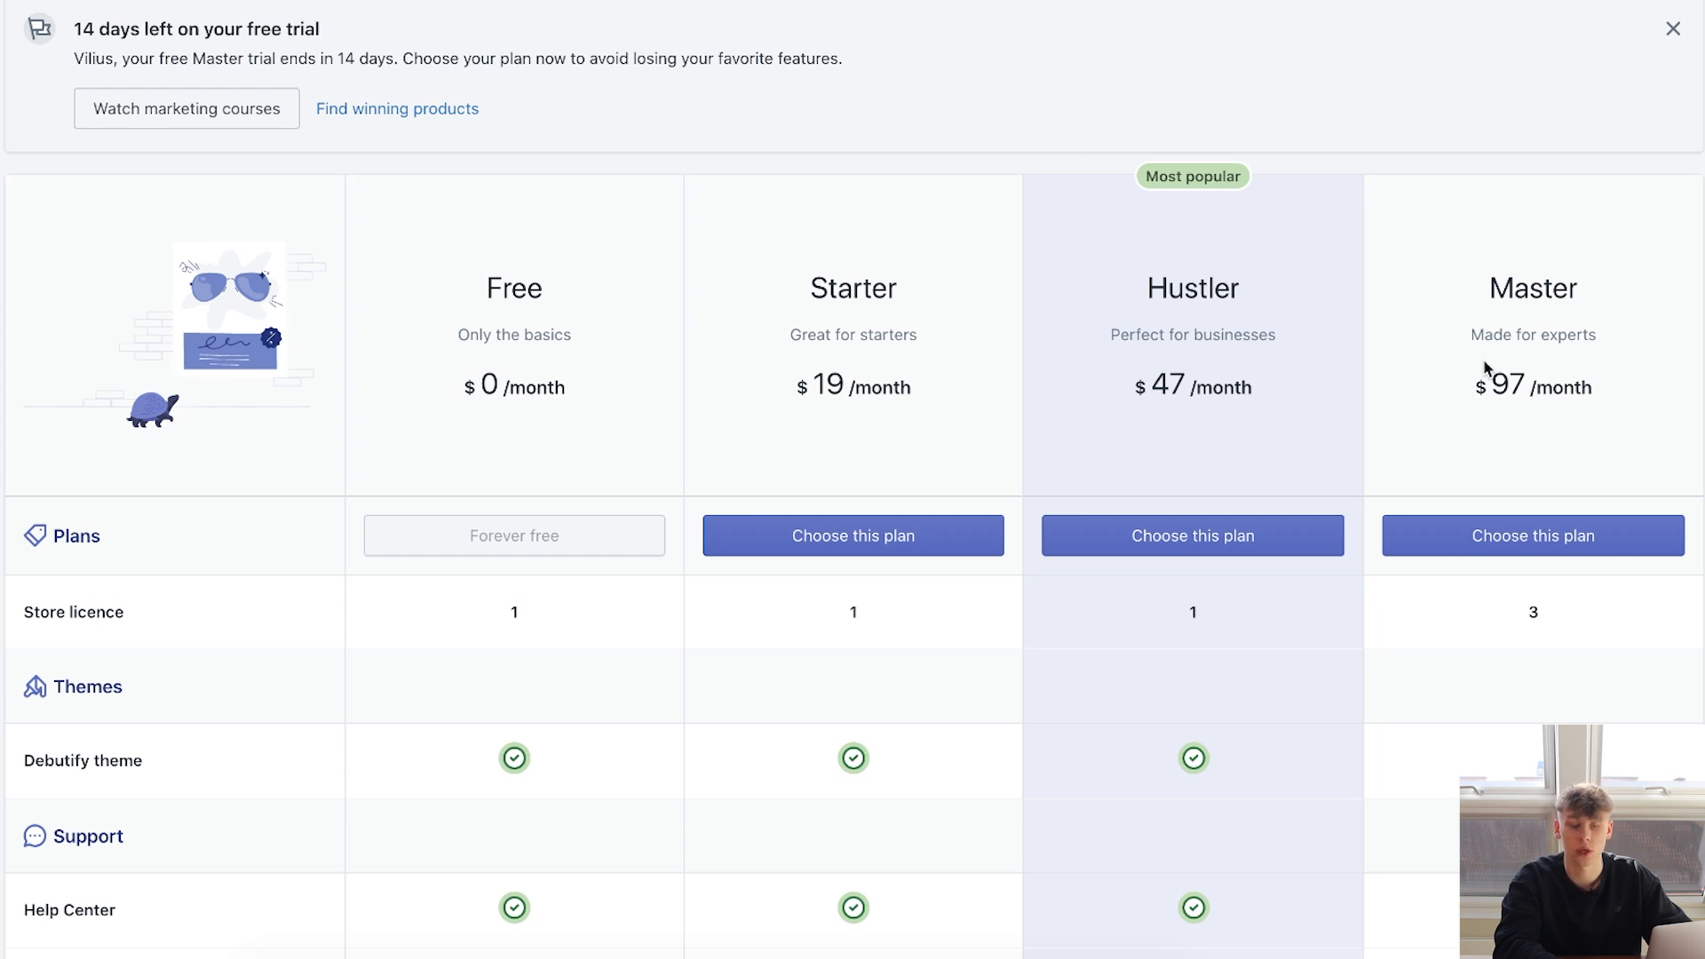
scroll(1584, 438, down, 1)
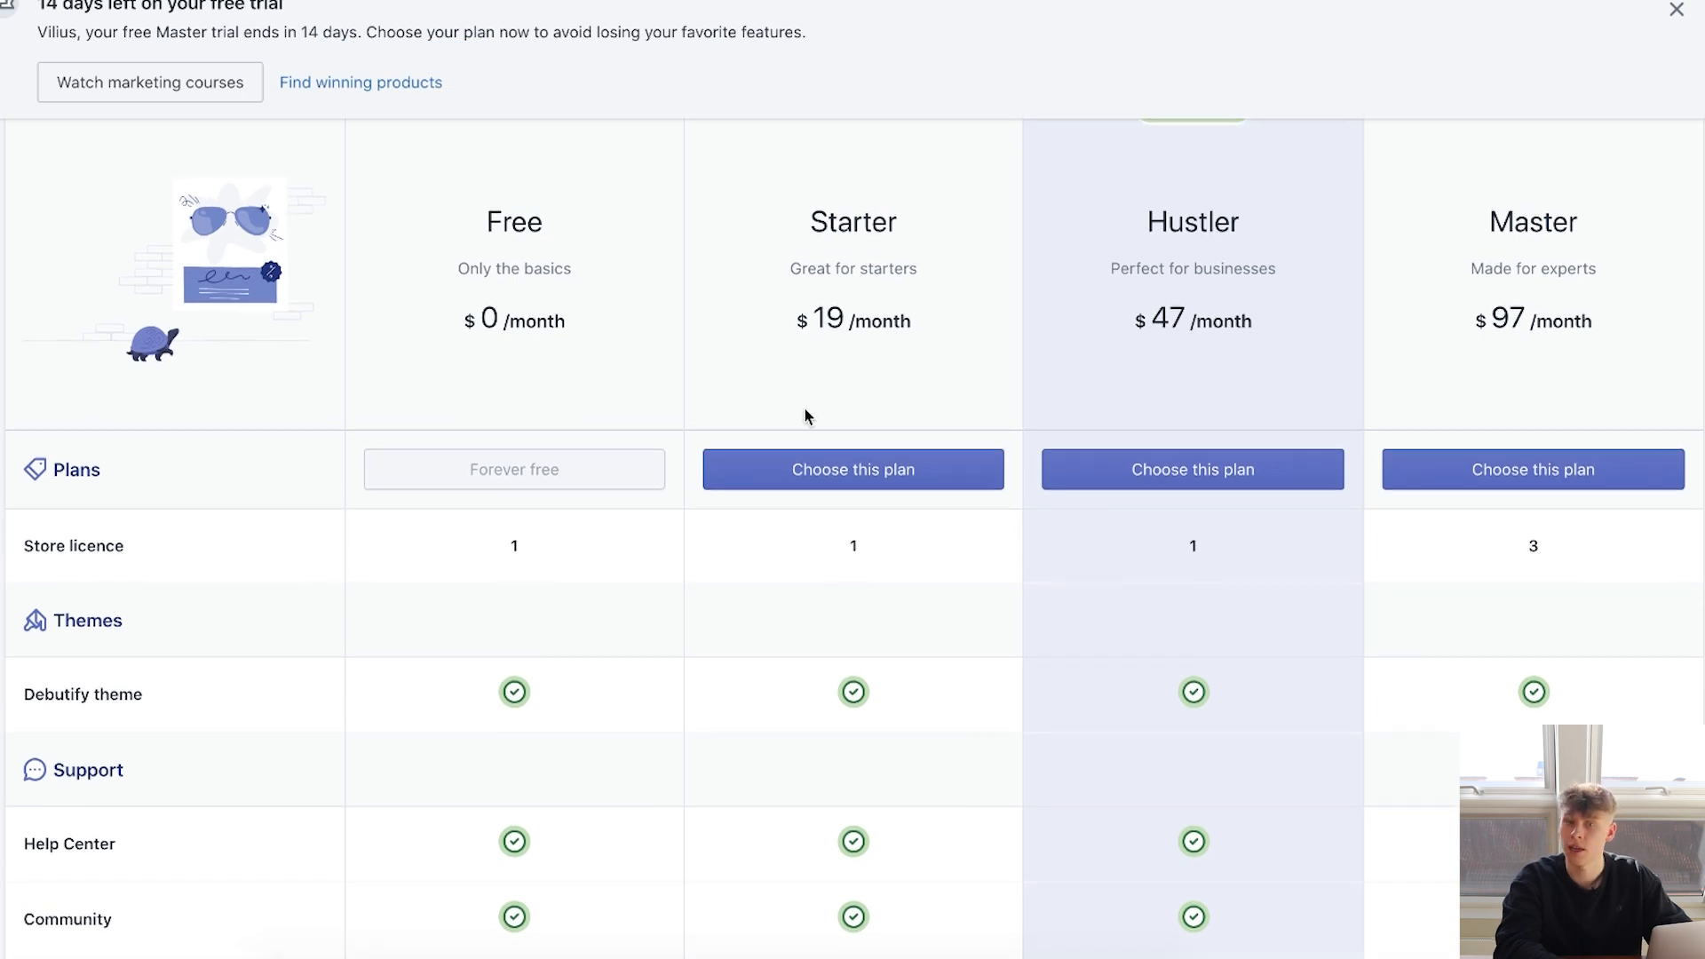
scroll(1057, 286, up, 2)
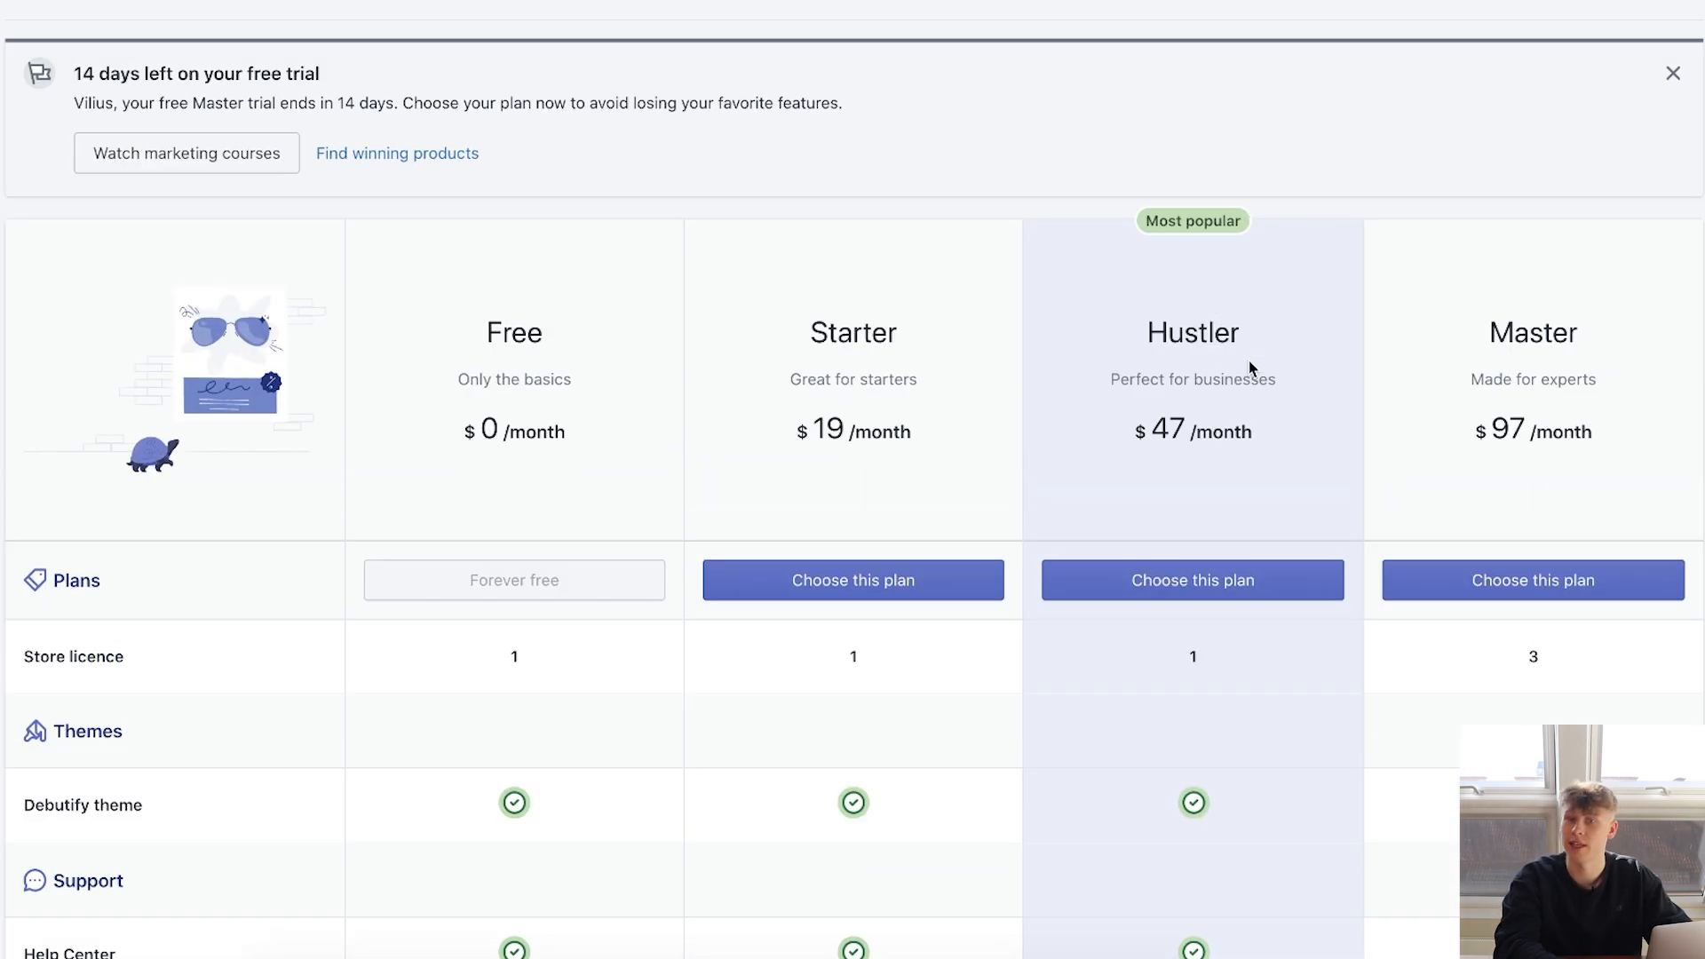
scroll(1248, 362, down, 4)
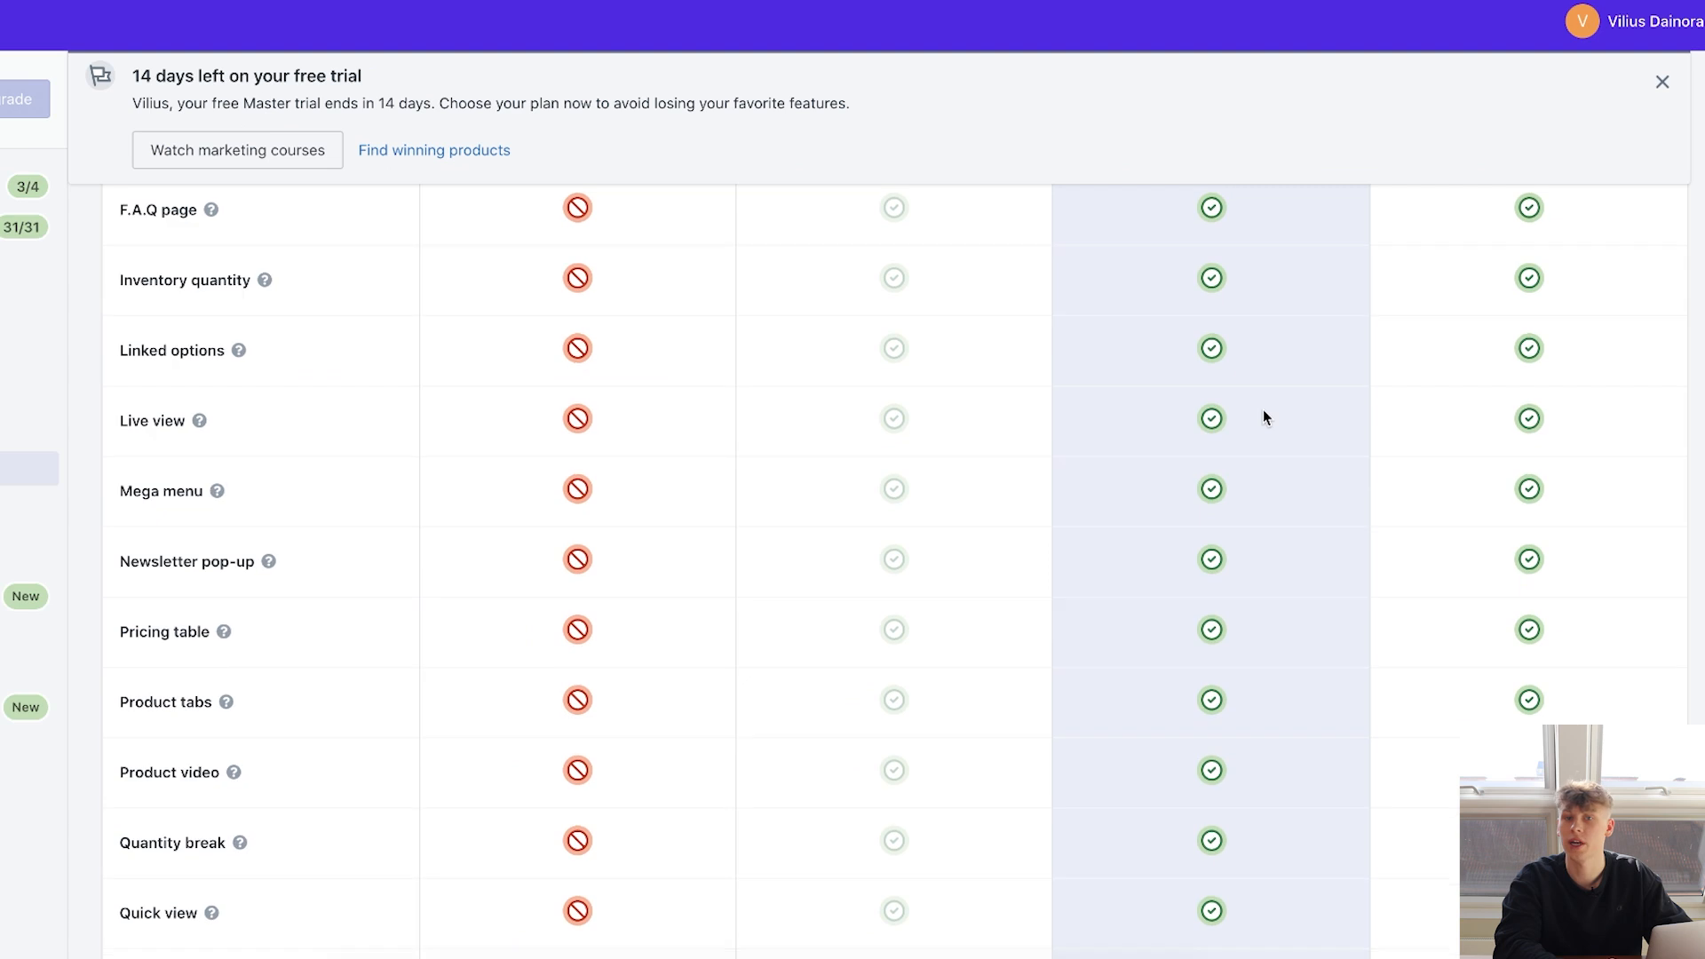
scroll(1263, 410, up, 7)
scroll(1262, 418, down, 15)
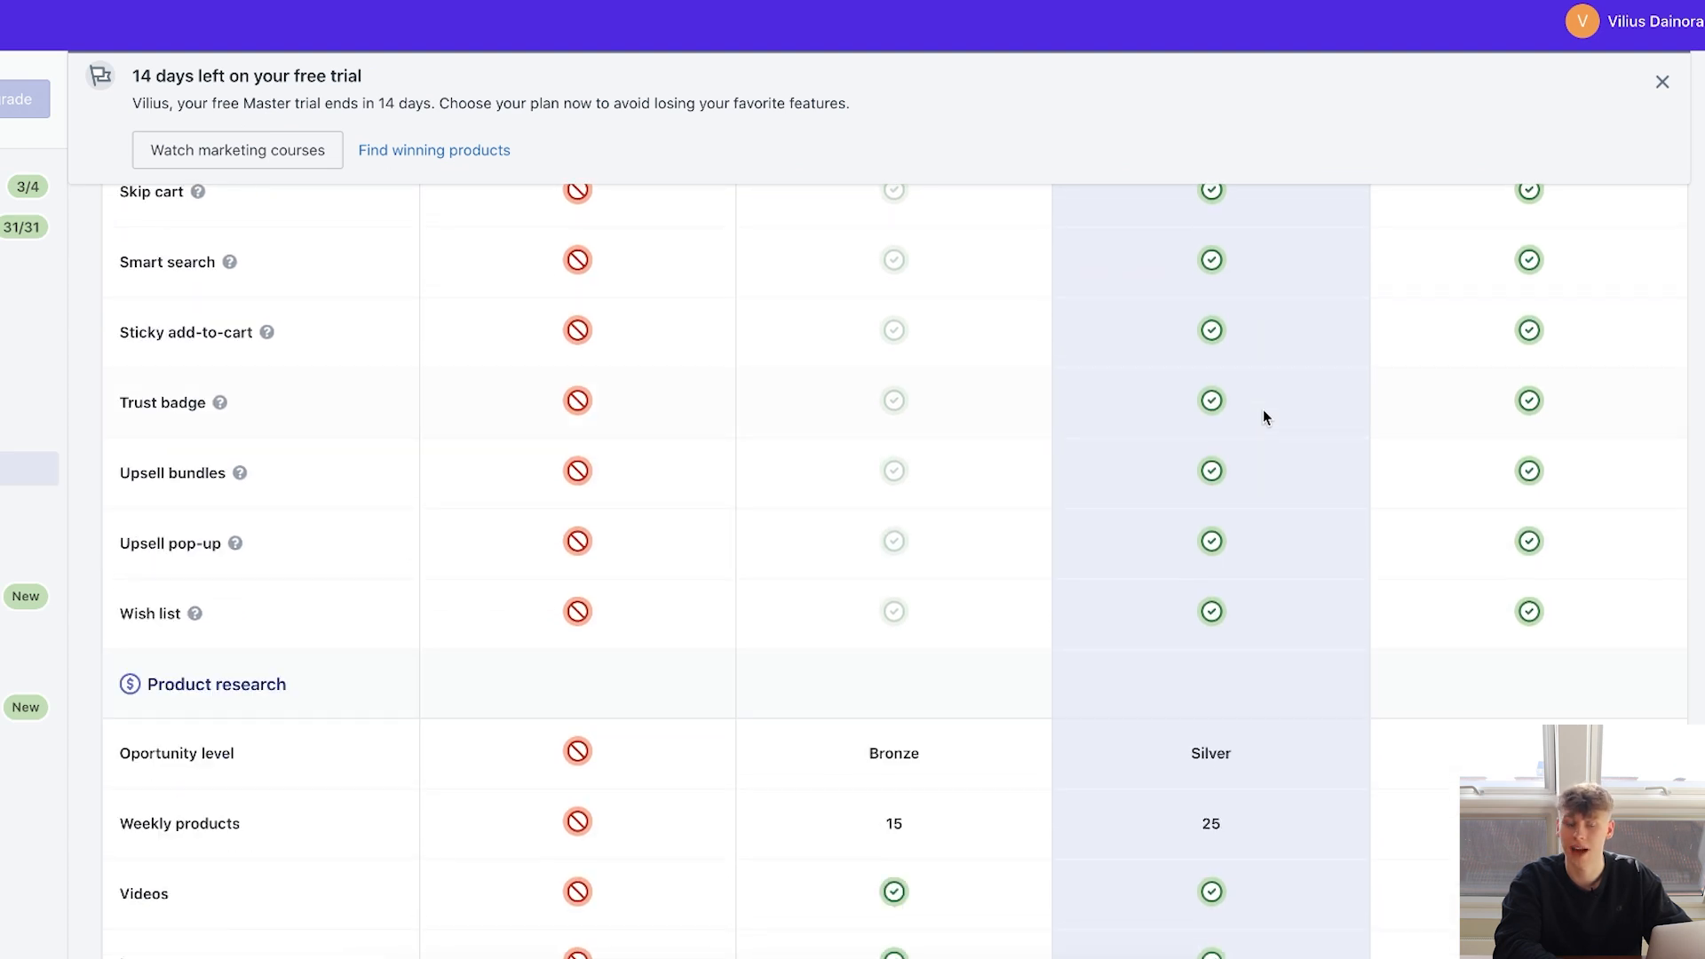
scroll(1262, 418, up, 15)
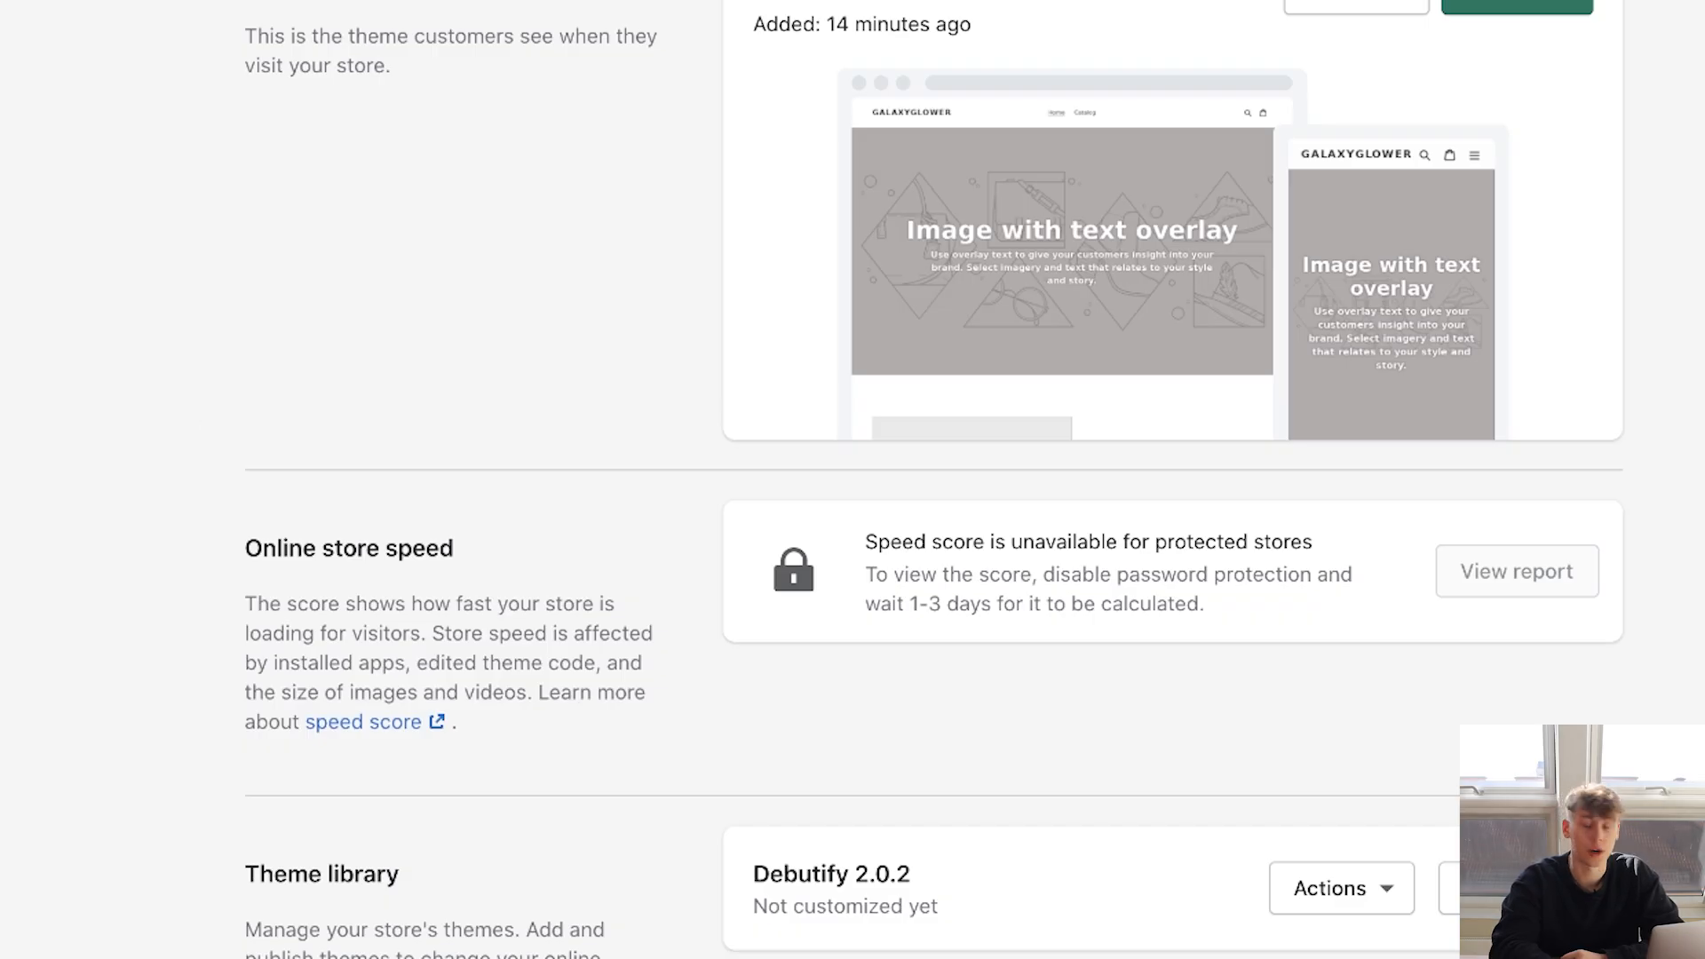
Publish the Debutify 2.0.2 theme from the theme library in the Shopify admin.
scroll(602, 485, down, 3)
click(1349, 638)
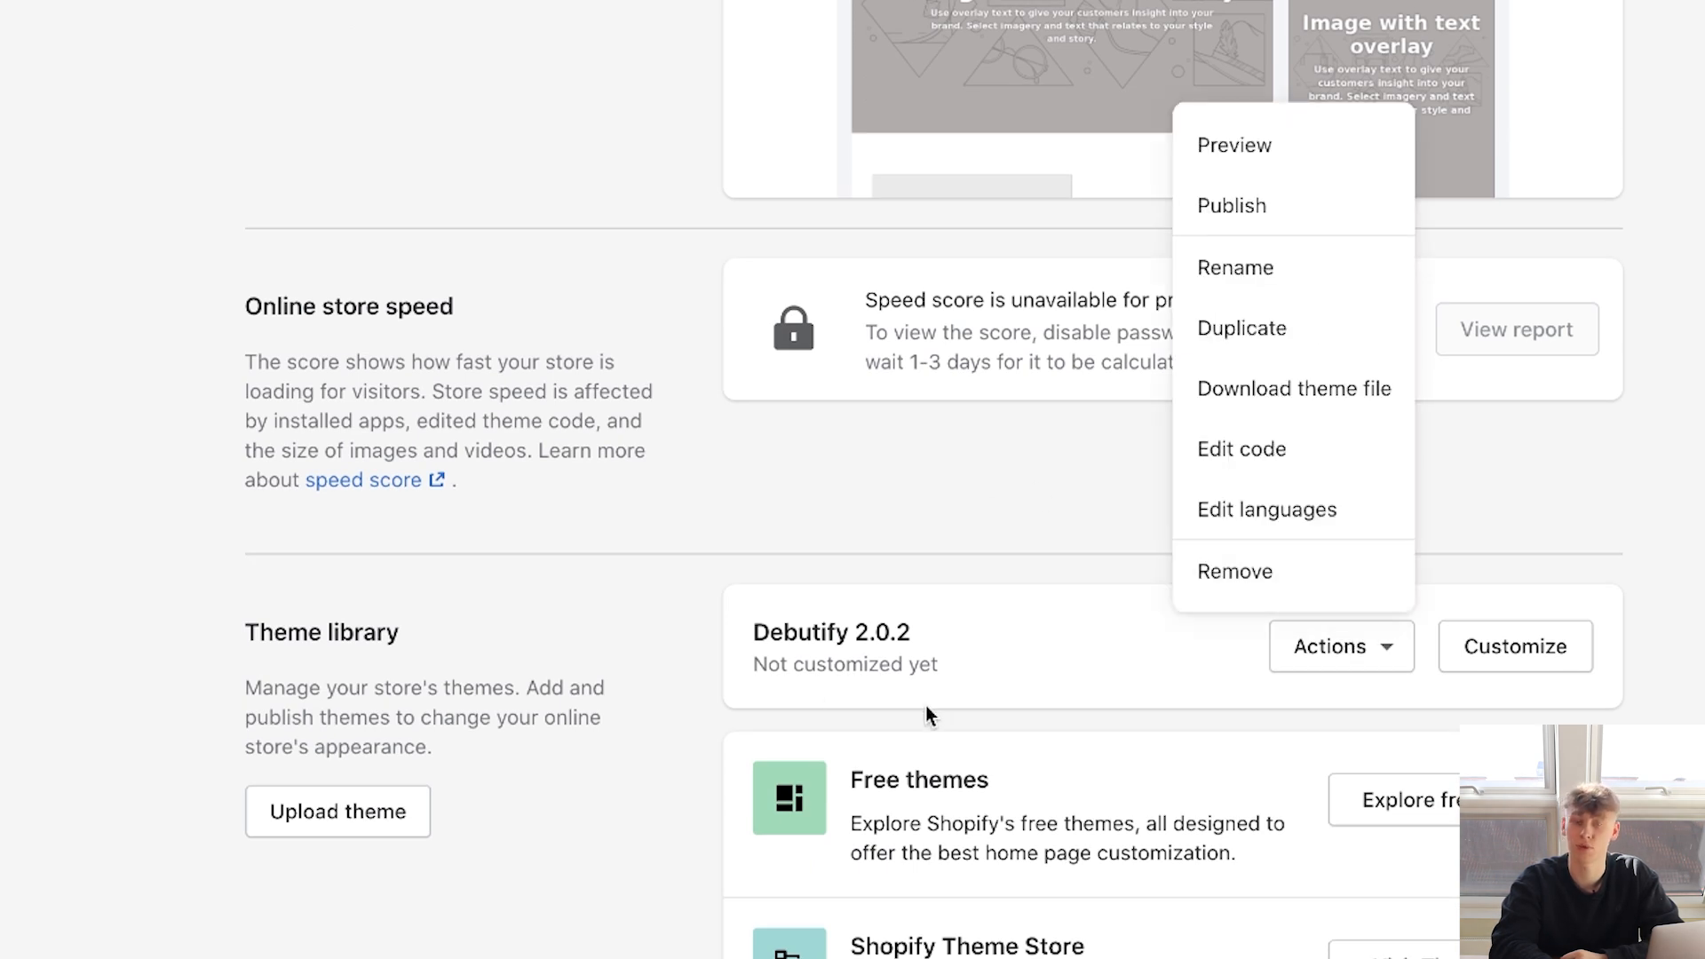
click(1261, 213)
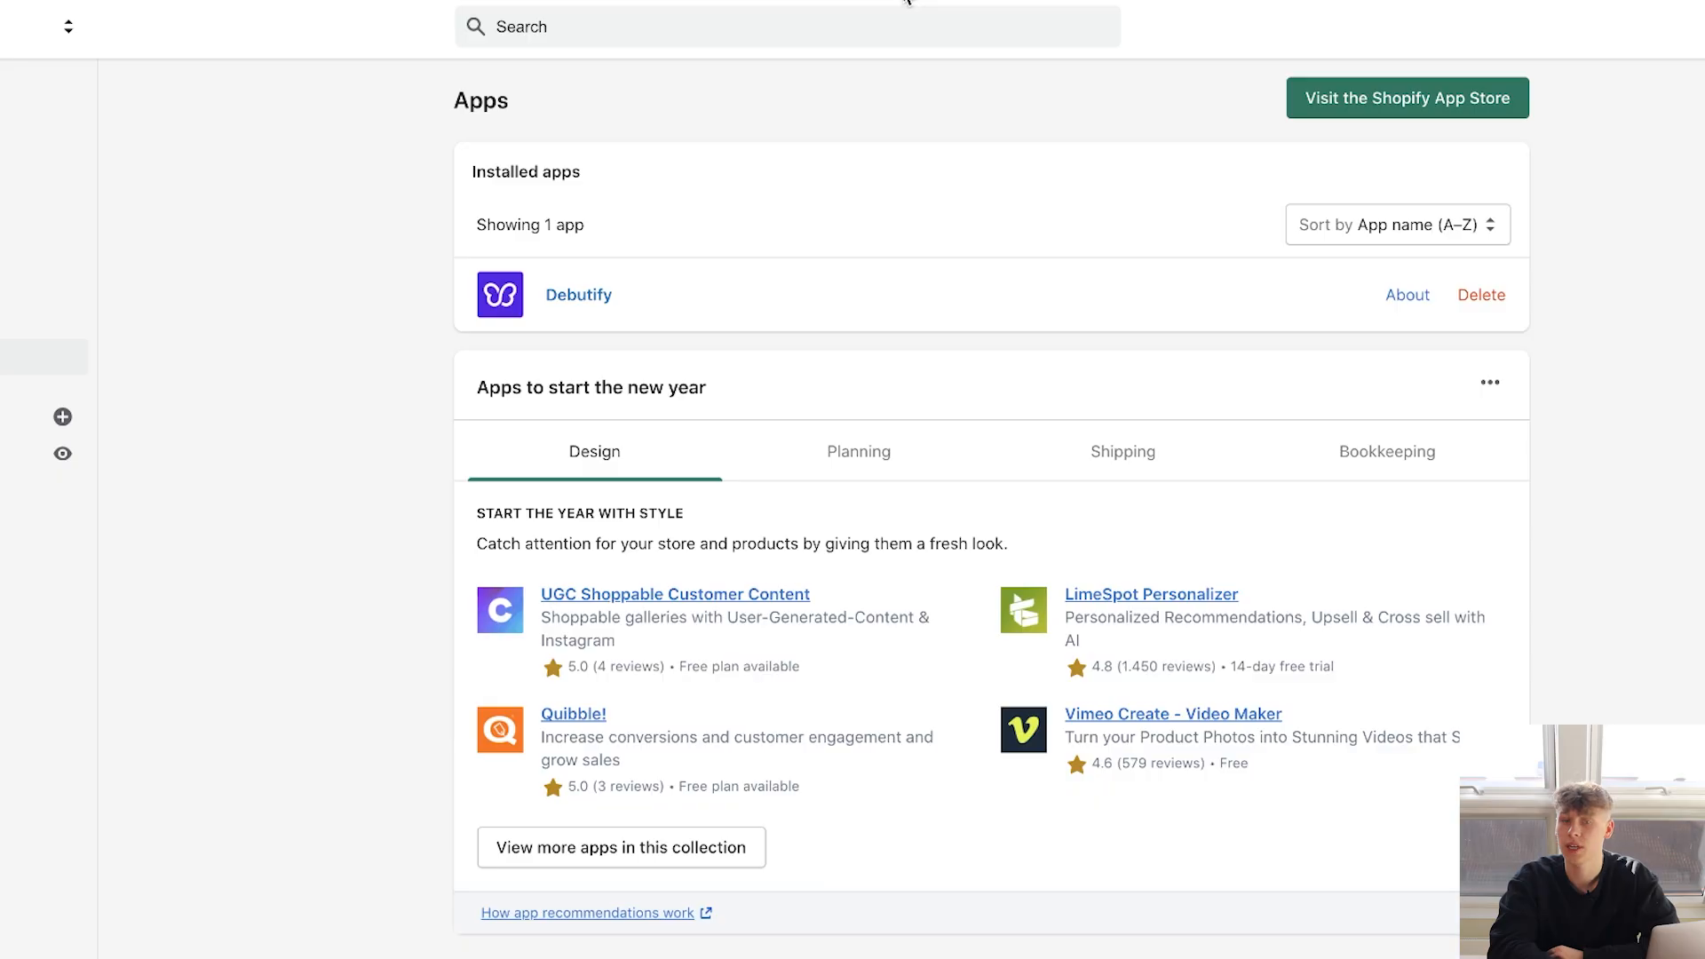
Visit the Shopify App Store from the store's Apps page.
click(1407, 103)
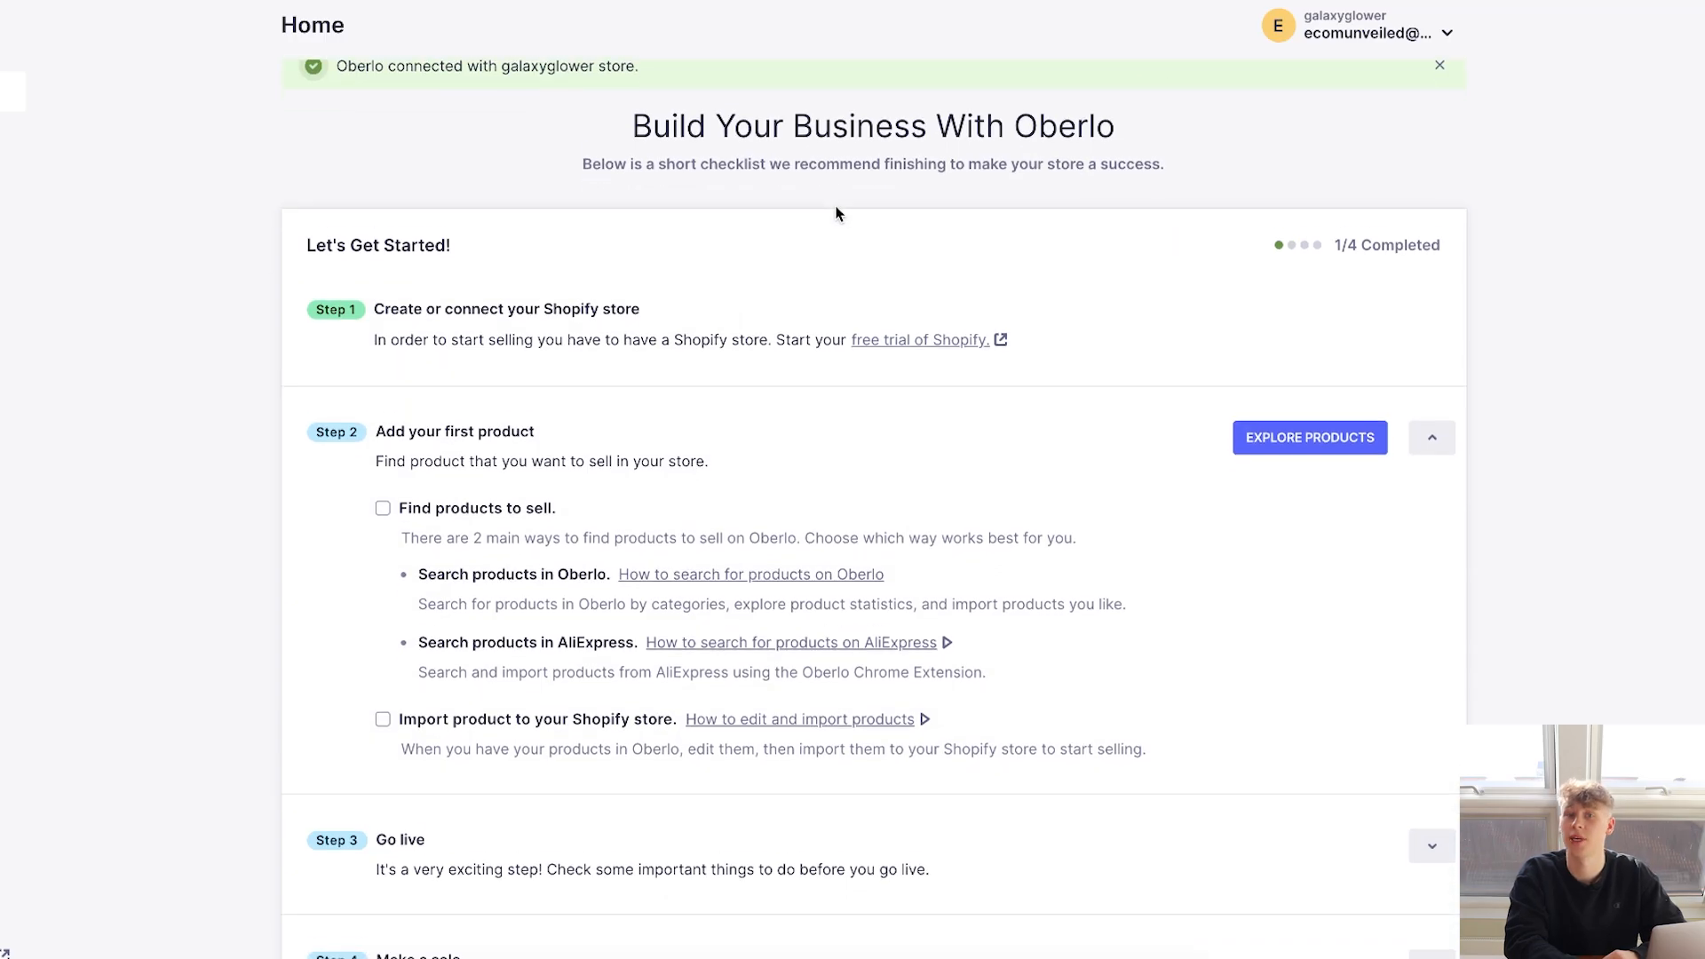
Browse the AliExpress categories and featured products available through Oberlo's product finder.
scroll(836, 213, down, 2)
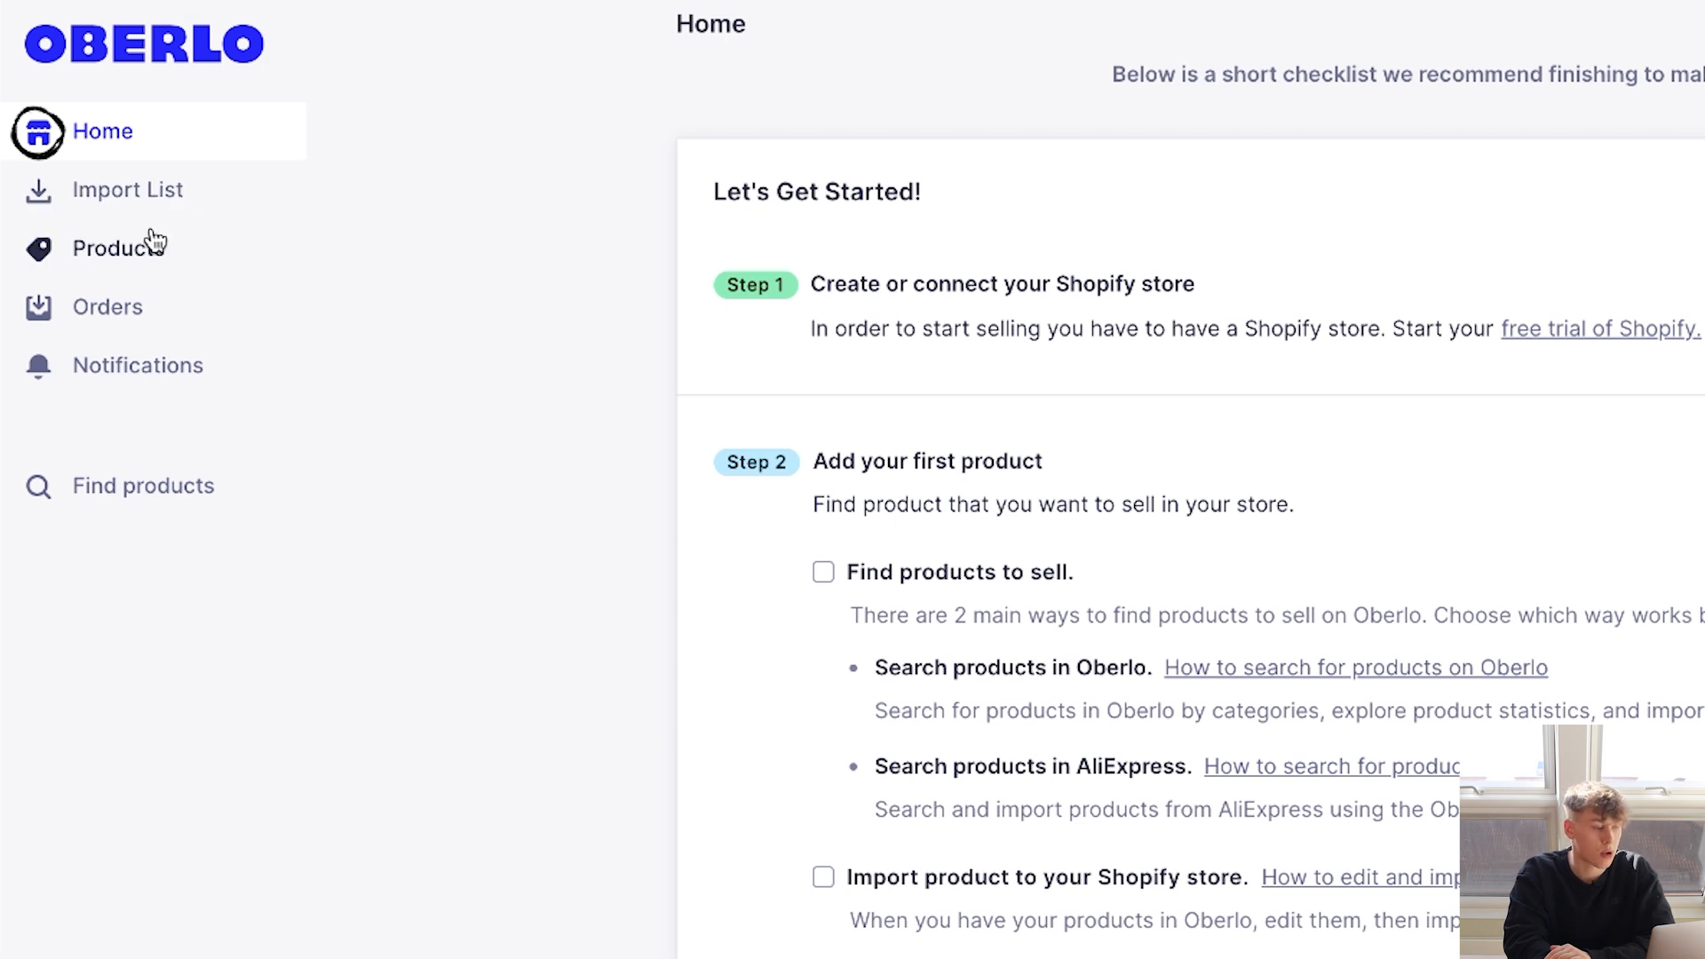
click(195, 206)
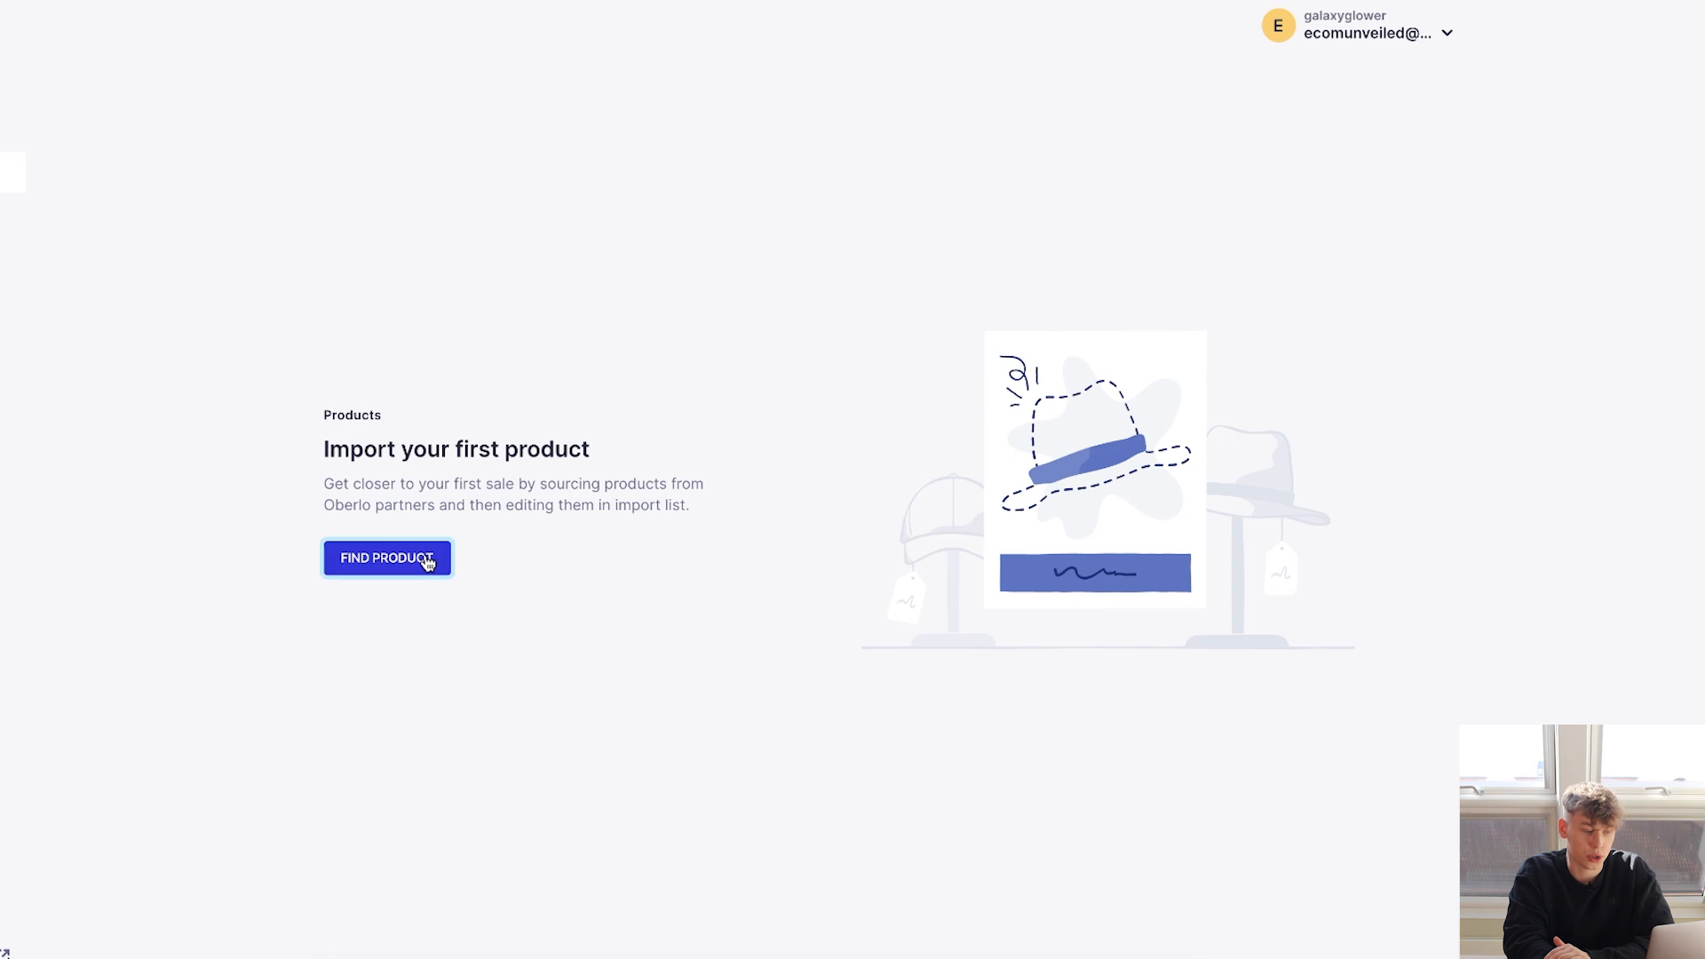
click(387, 557)
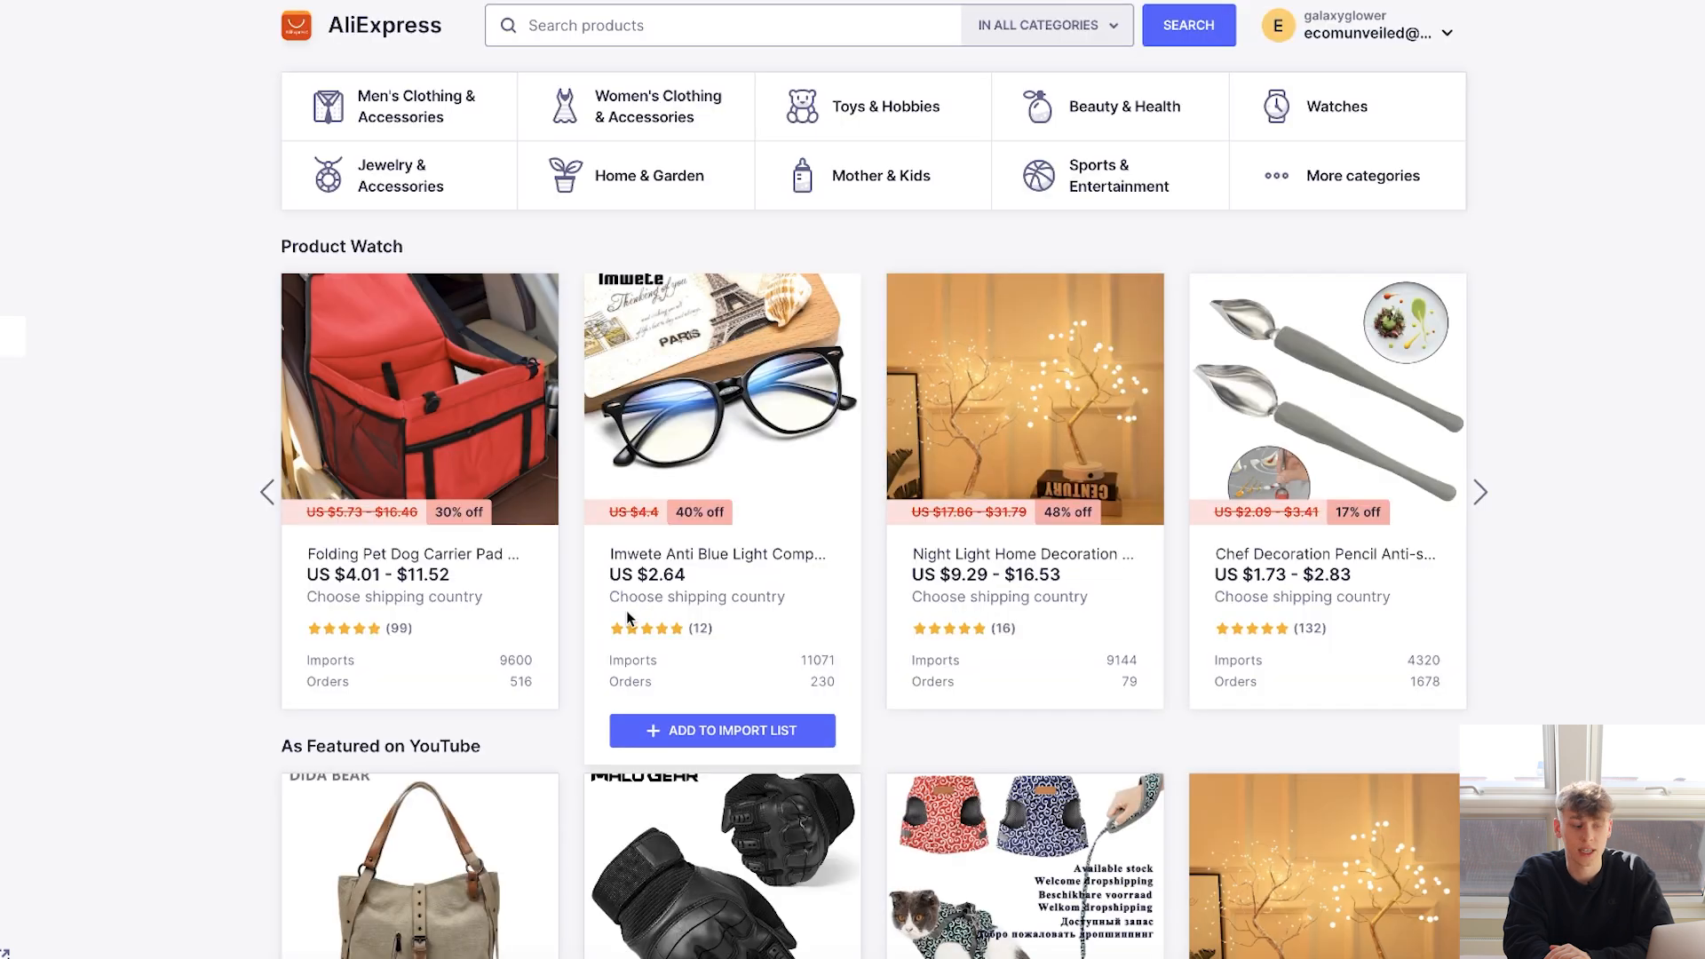
scroll(574, 590, down, 3)
scroll(575, 589, up, 3)
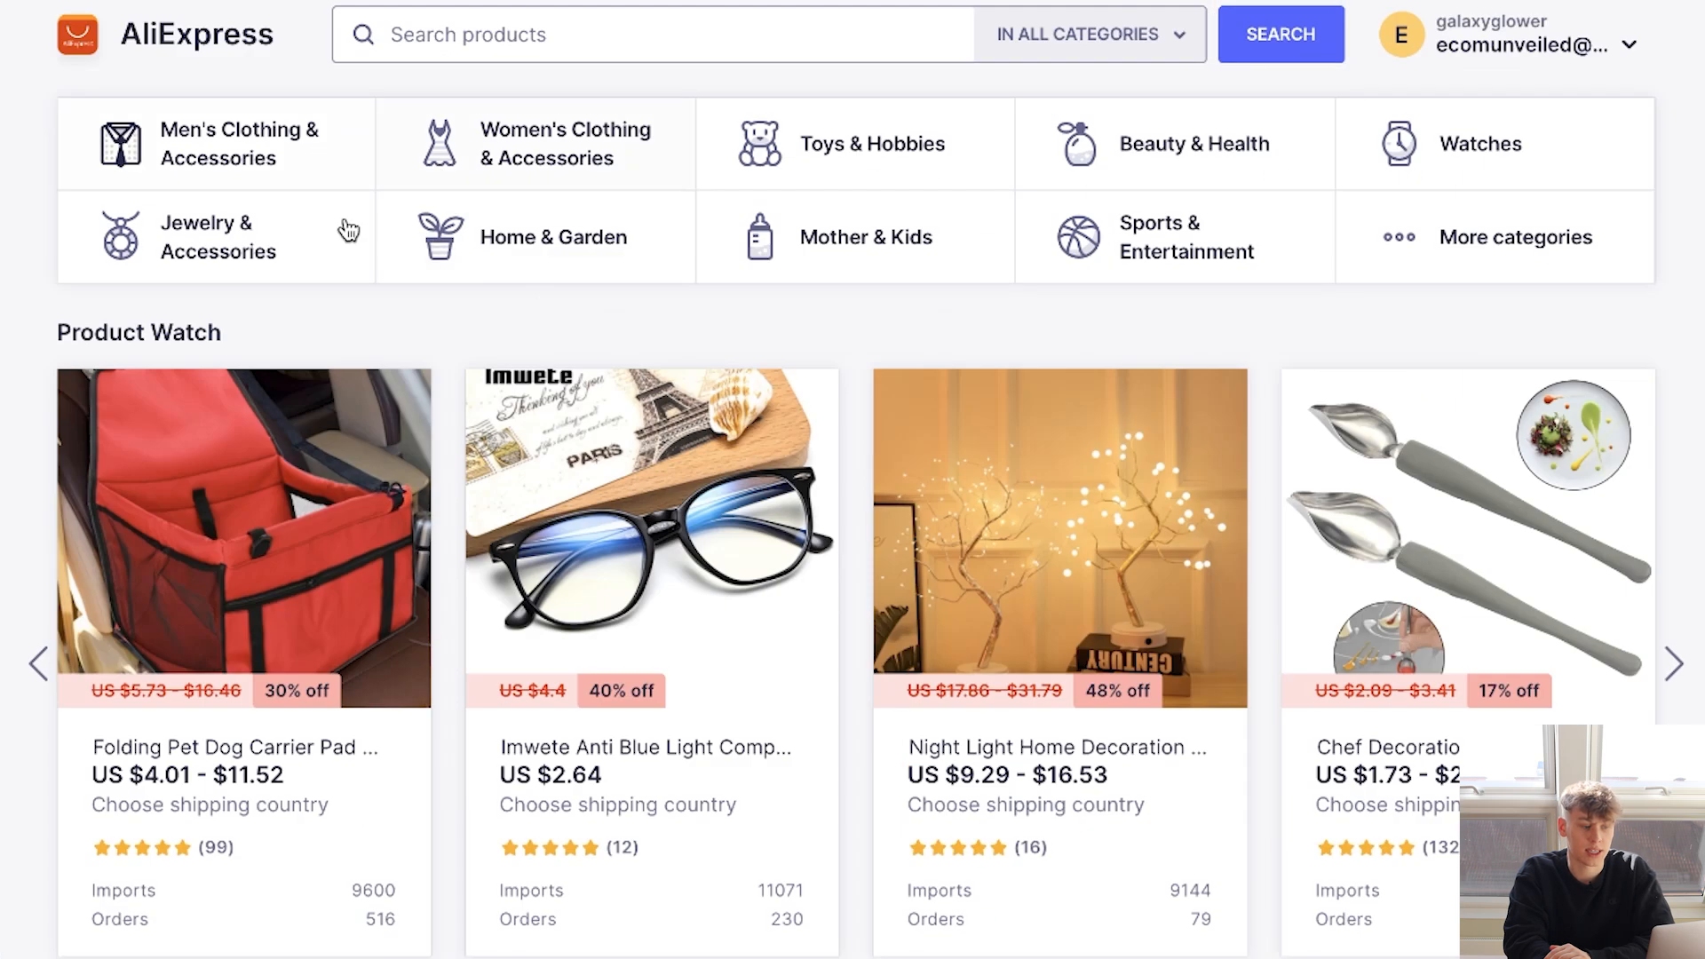
click(528, 15)
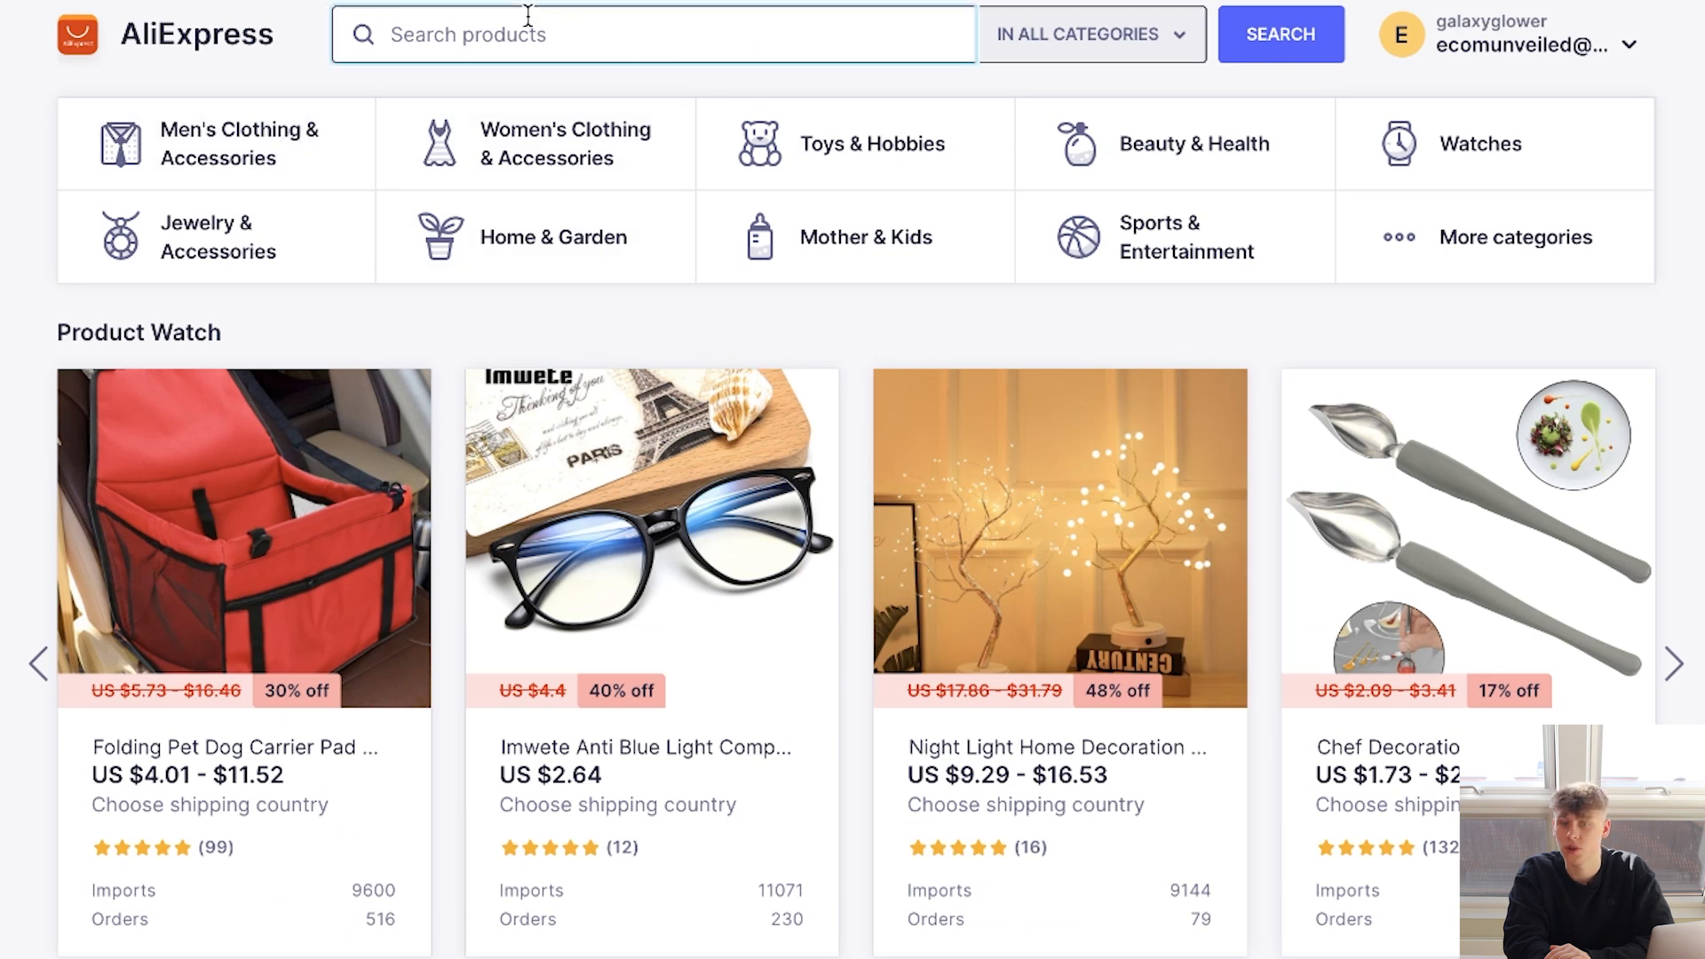
click(522, 177)
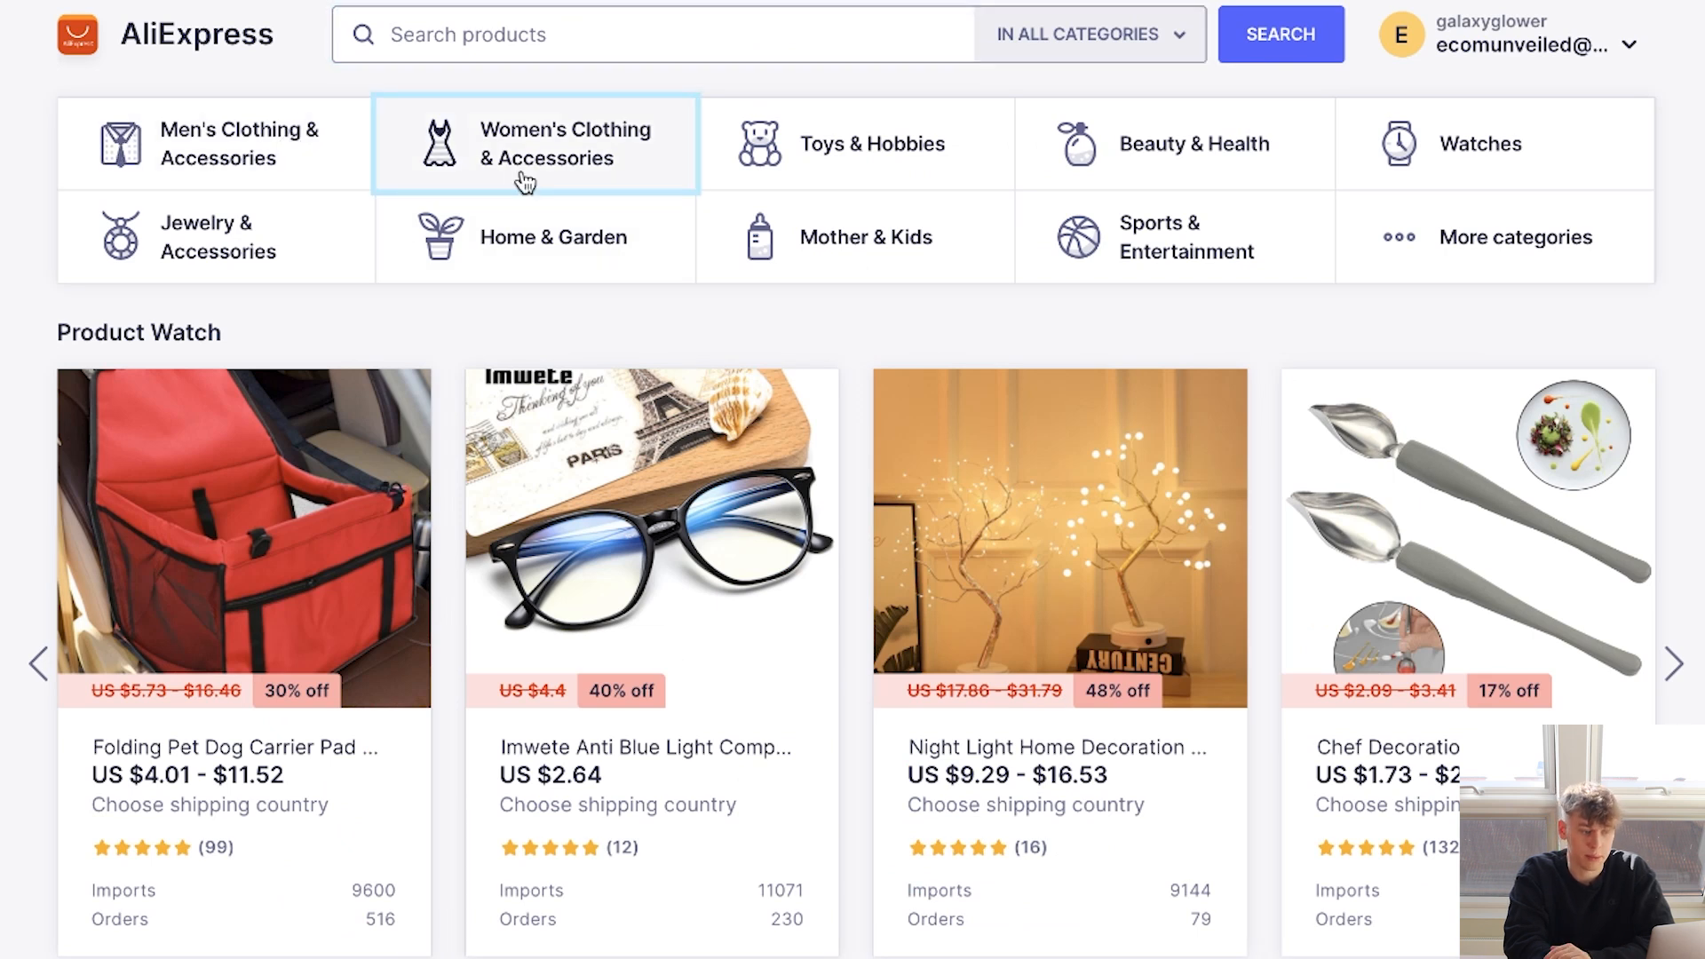
scroll(645, 495, down, 6)
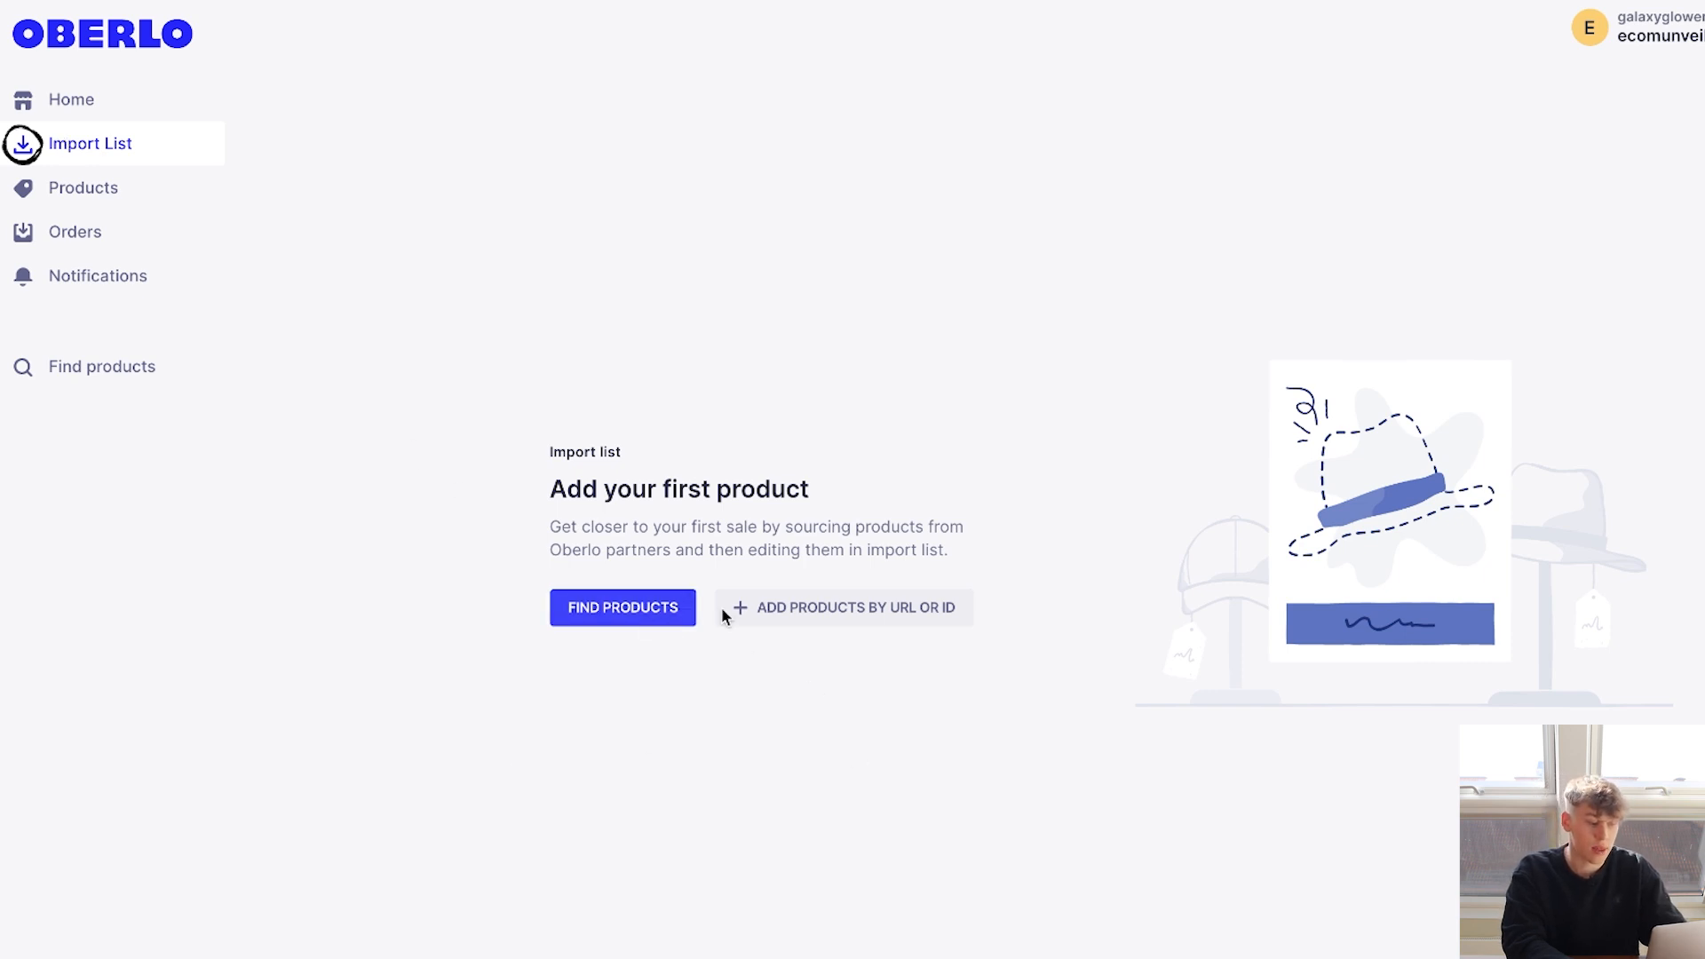
Start adding a product by URL in Oberlo's import list, and search AliExpress for "galaxy projector" sorted by orders.
click(845, 626)
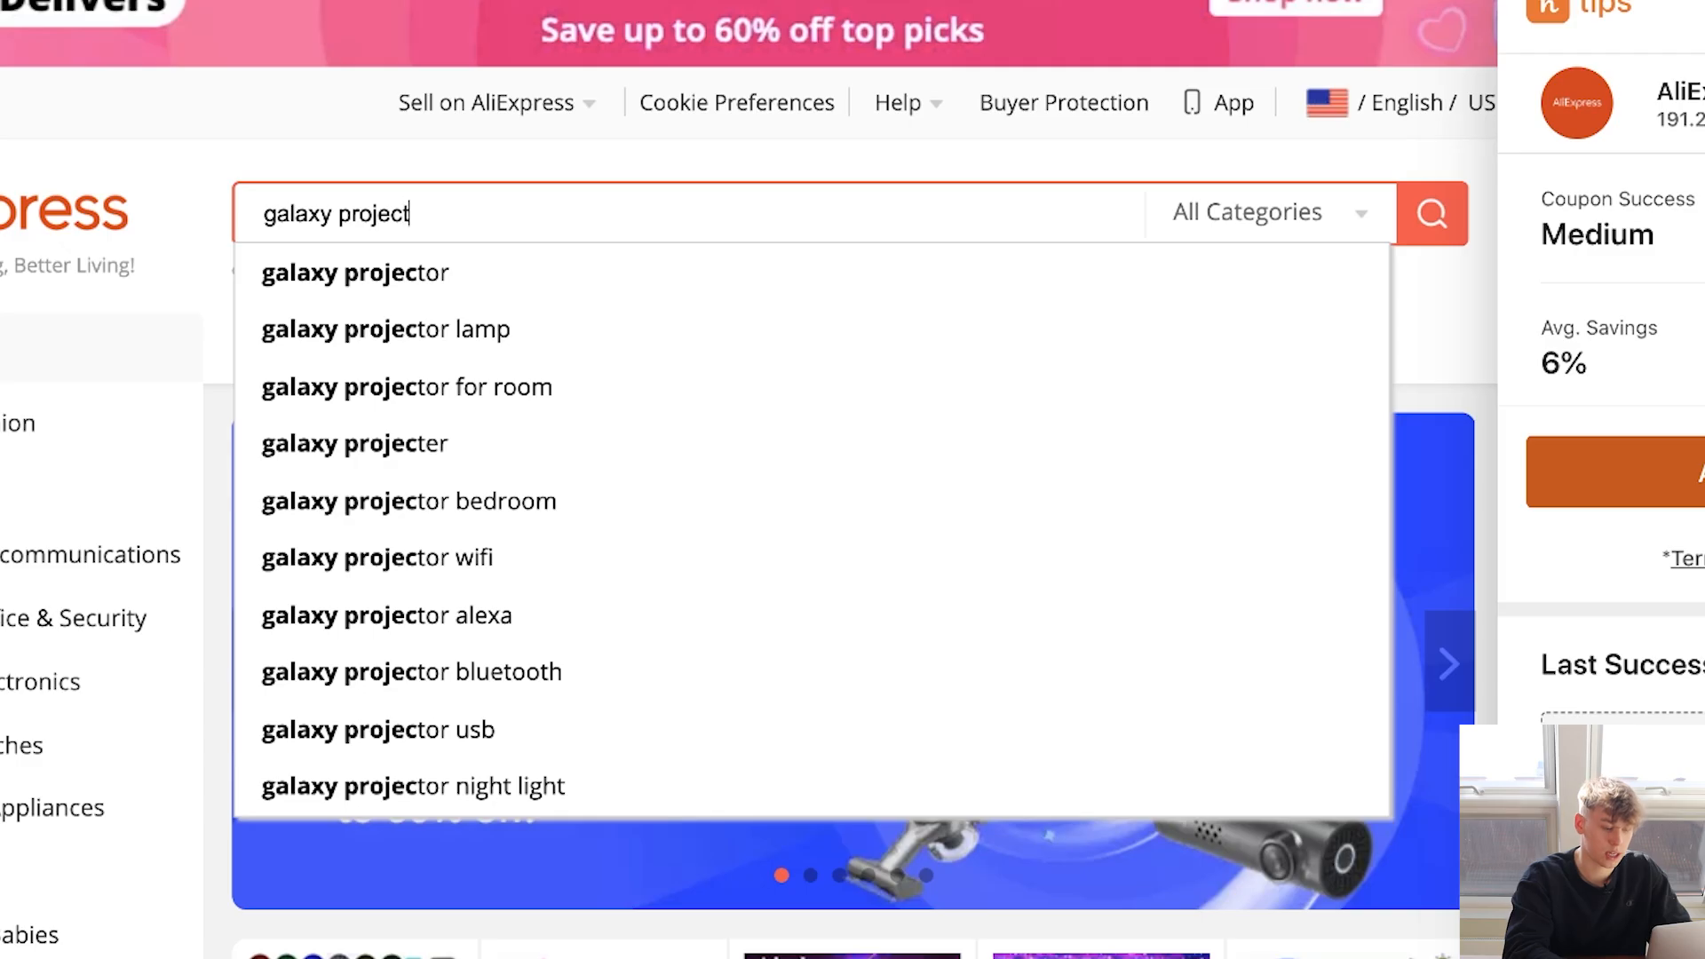
text(or)
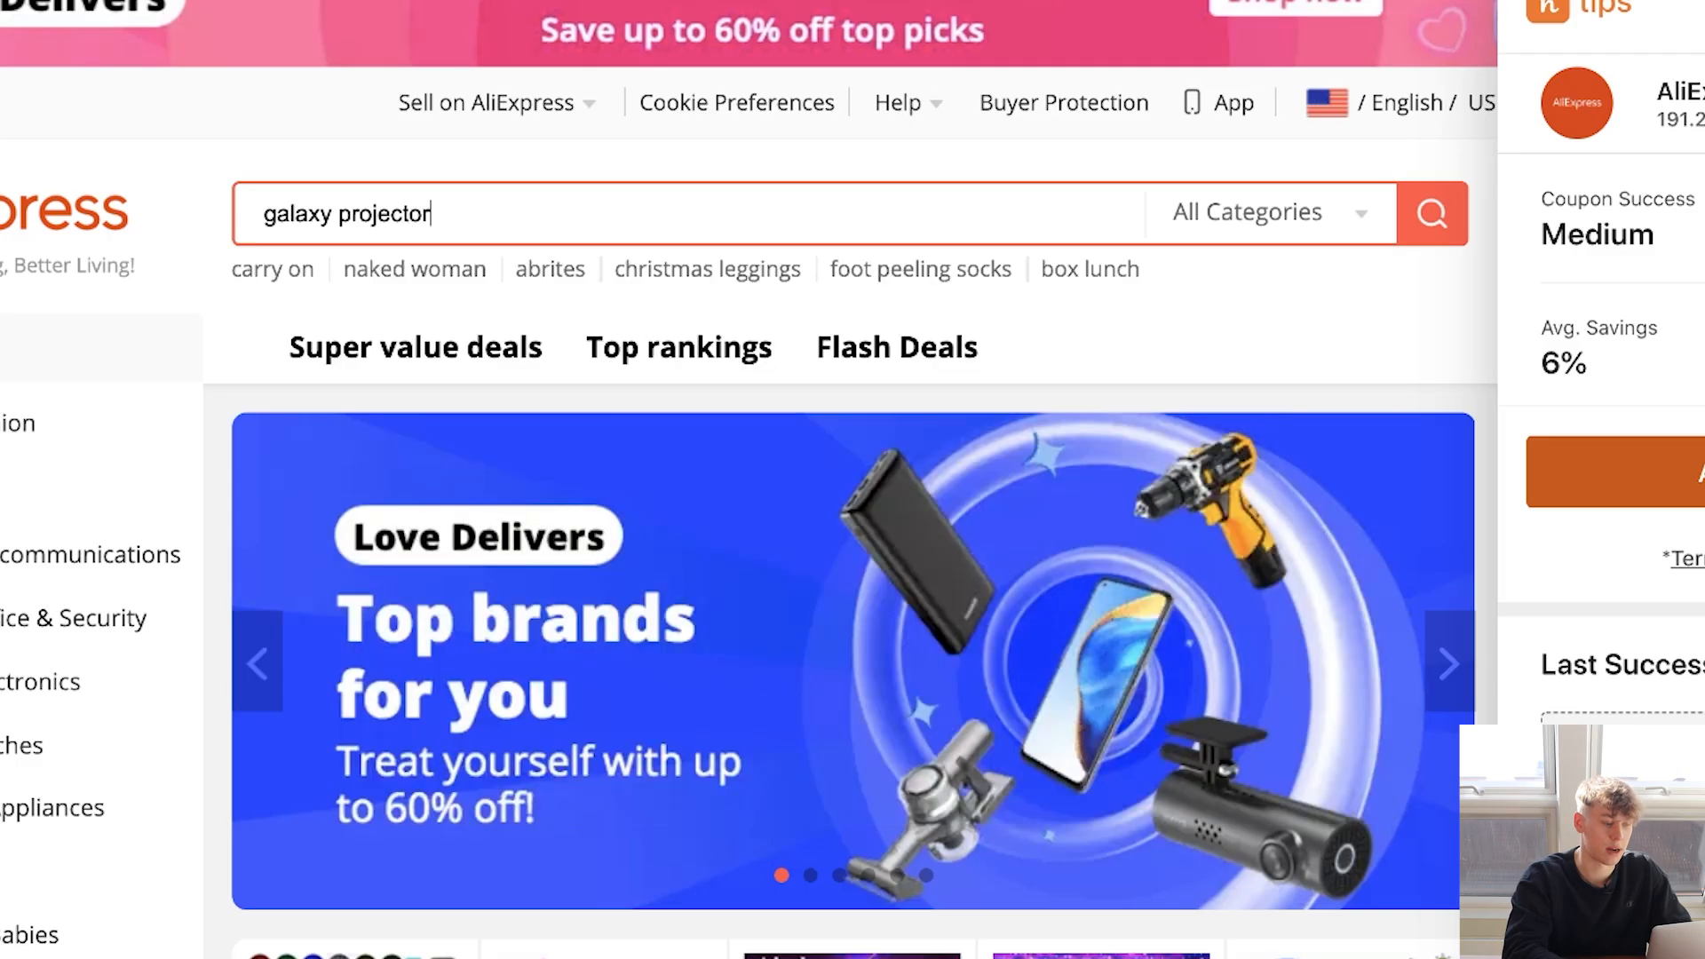
key(Return)
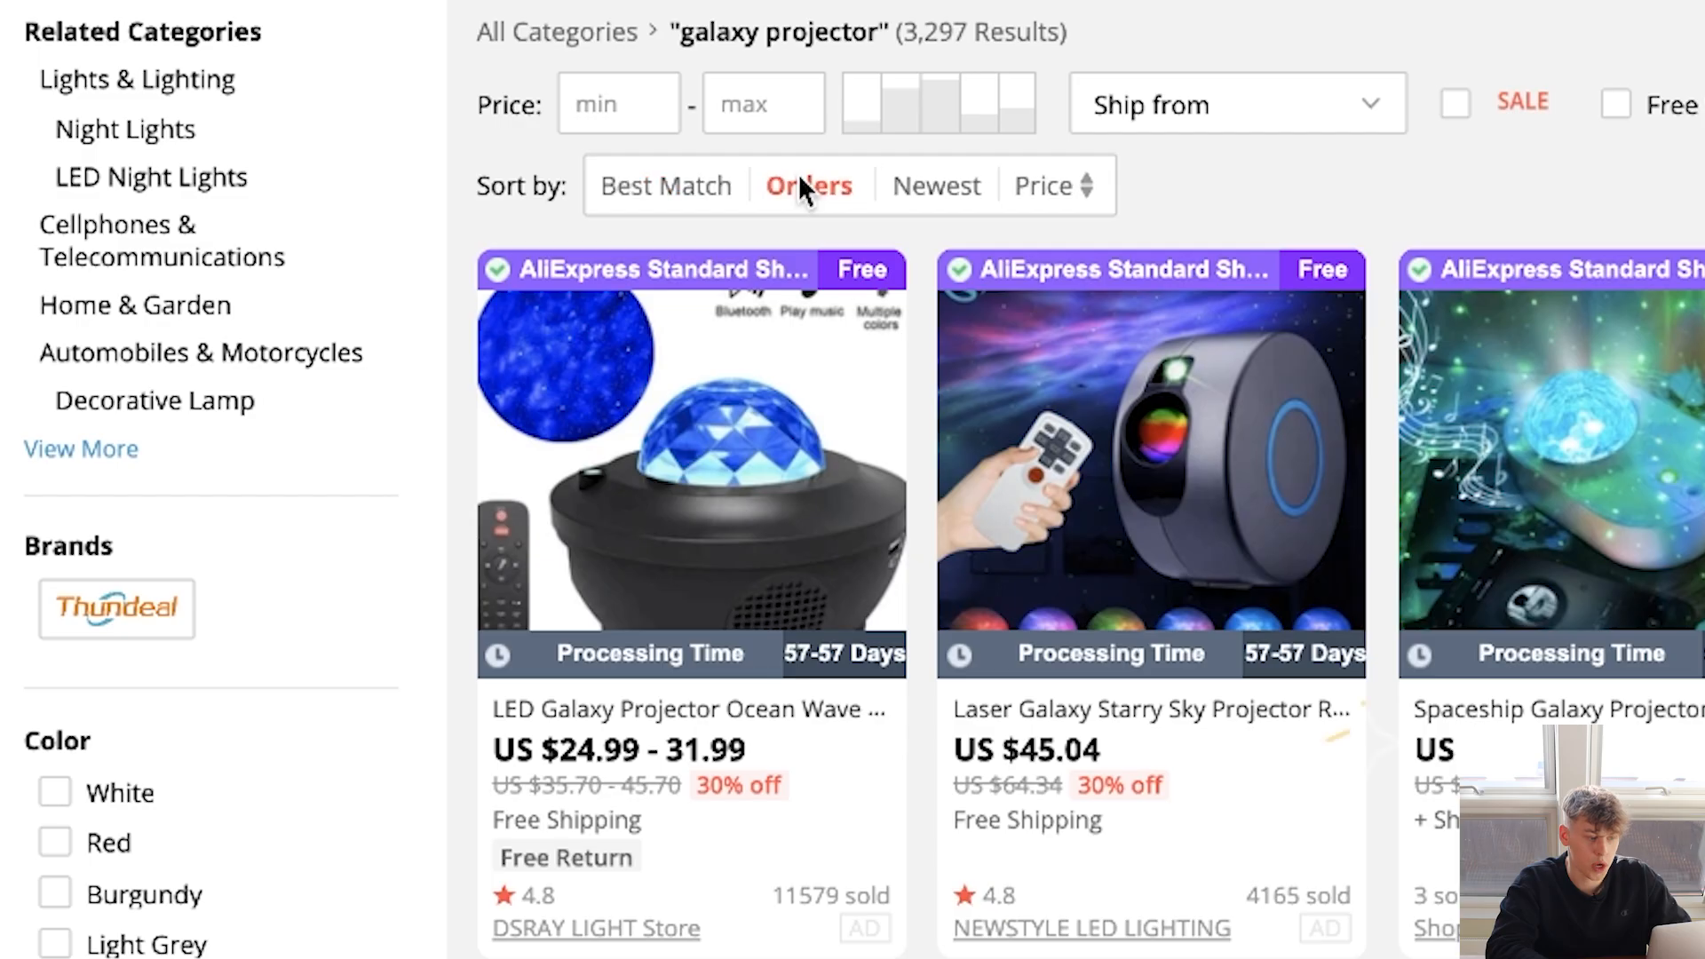
click(516, 212)
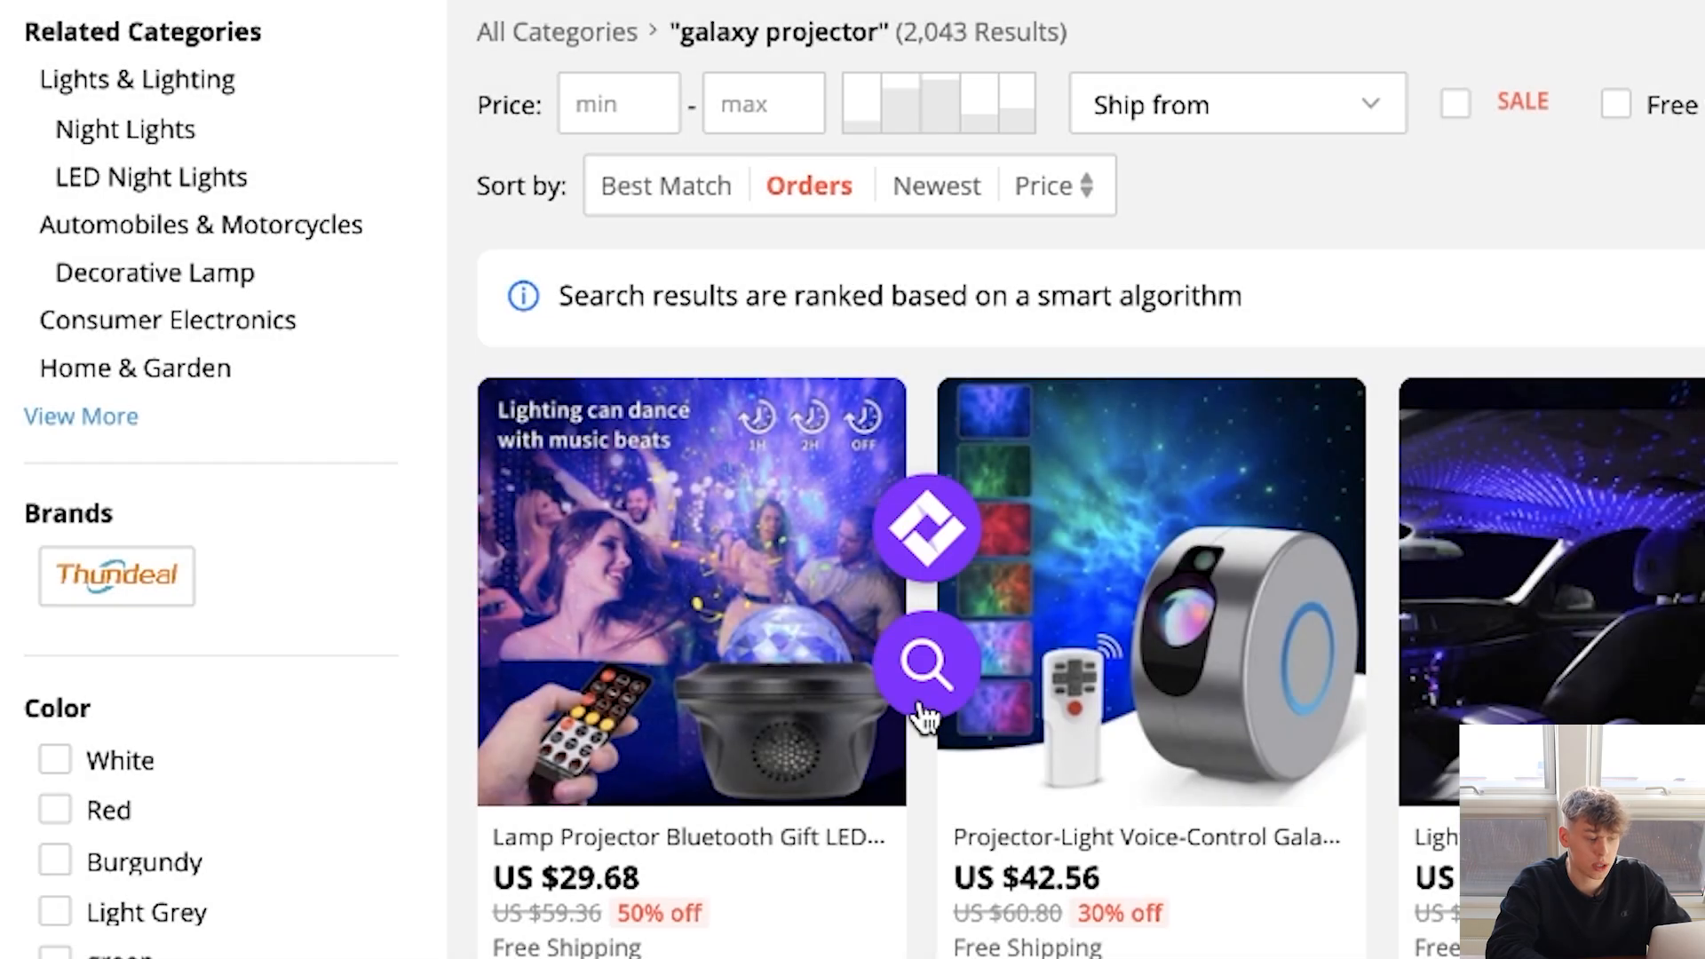
Open the Alien Official Store's white star galaxy laser projector listing from the results and select the gray color option.
scroll(799, 919, down, 2)
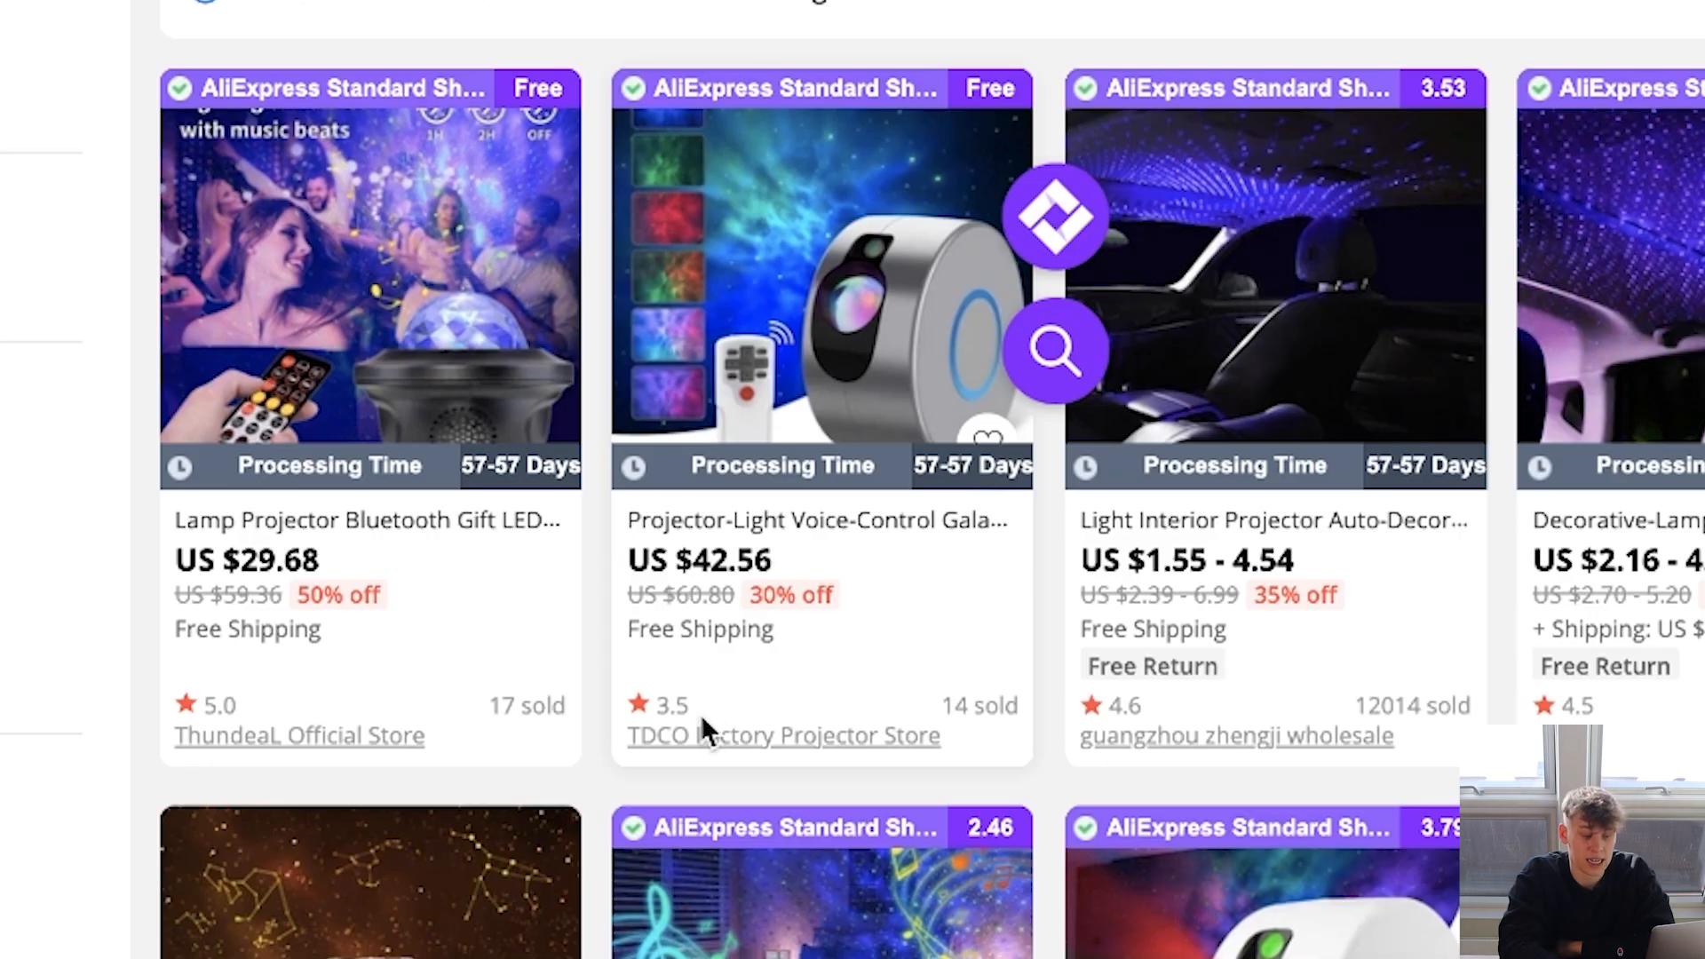
scroll(1158, 453, down, 3)
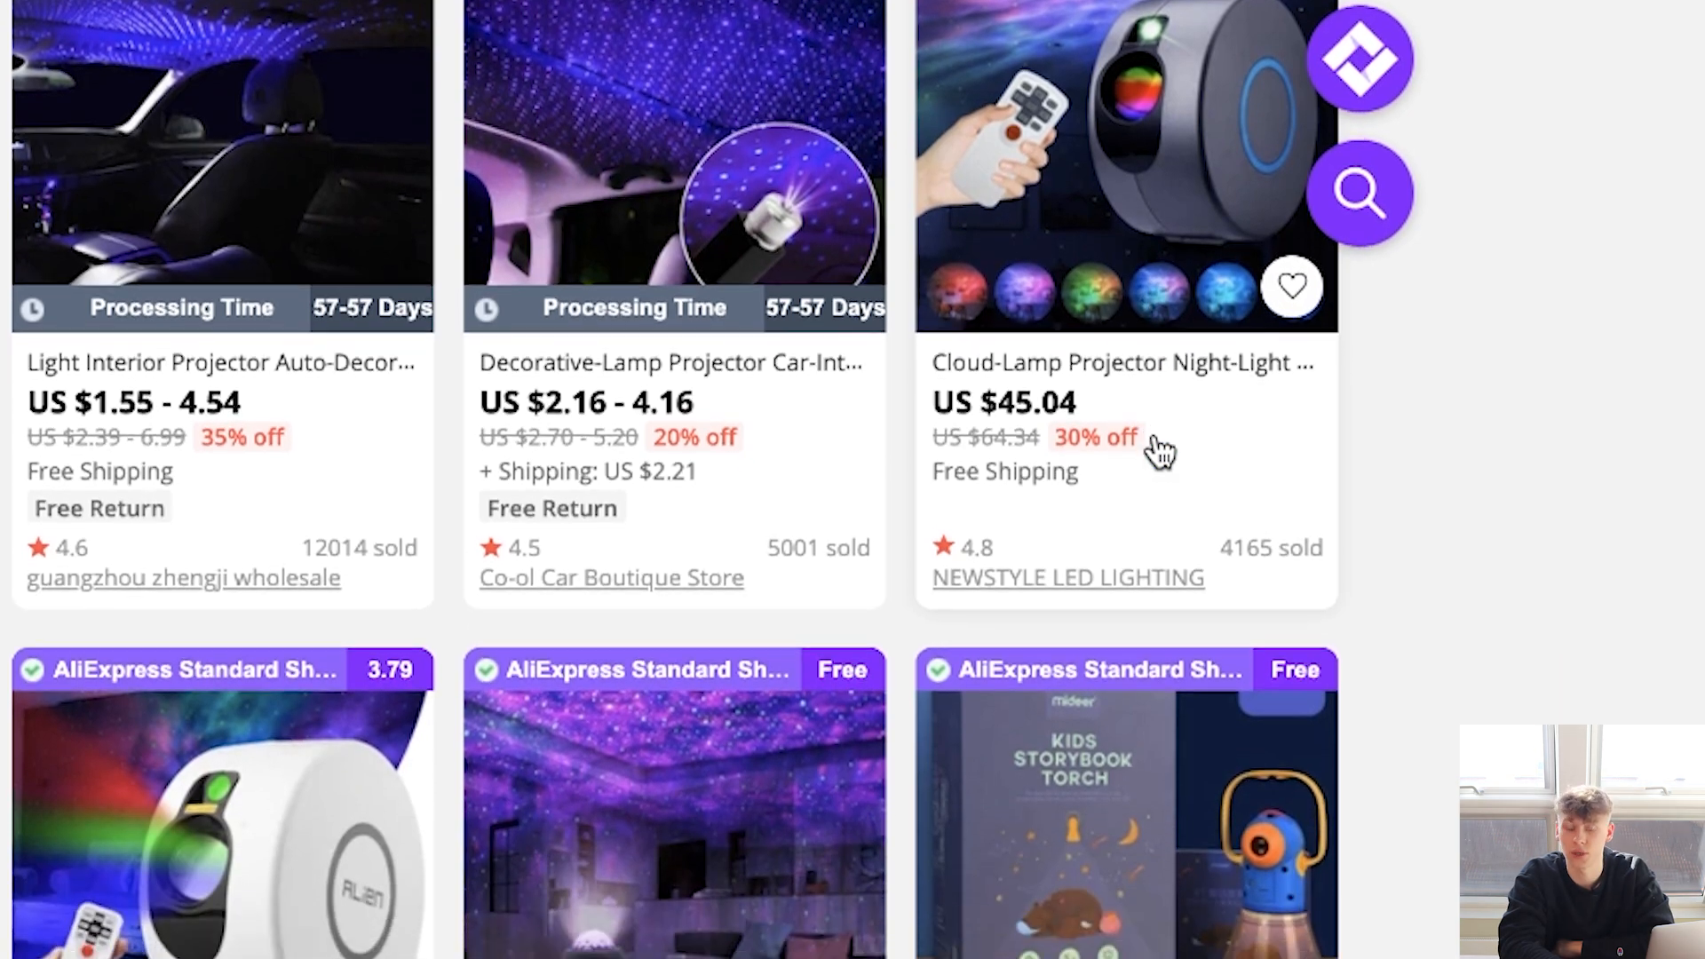
scroll(1158, 453, down, 2)
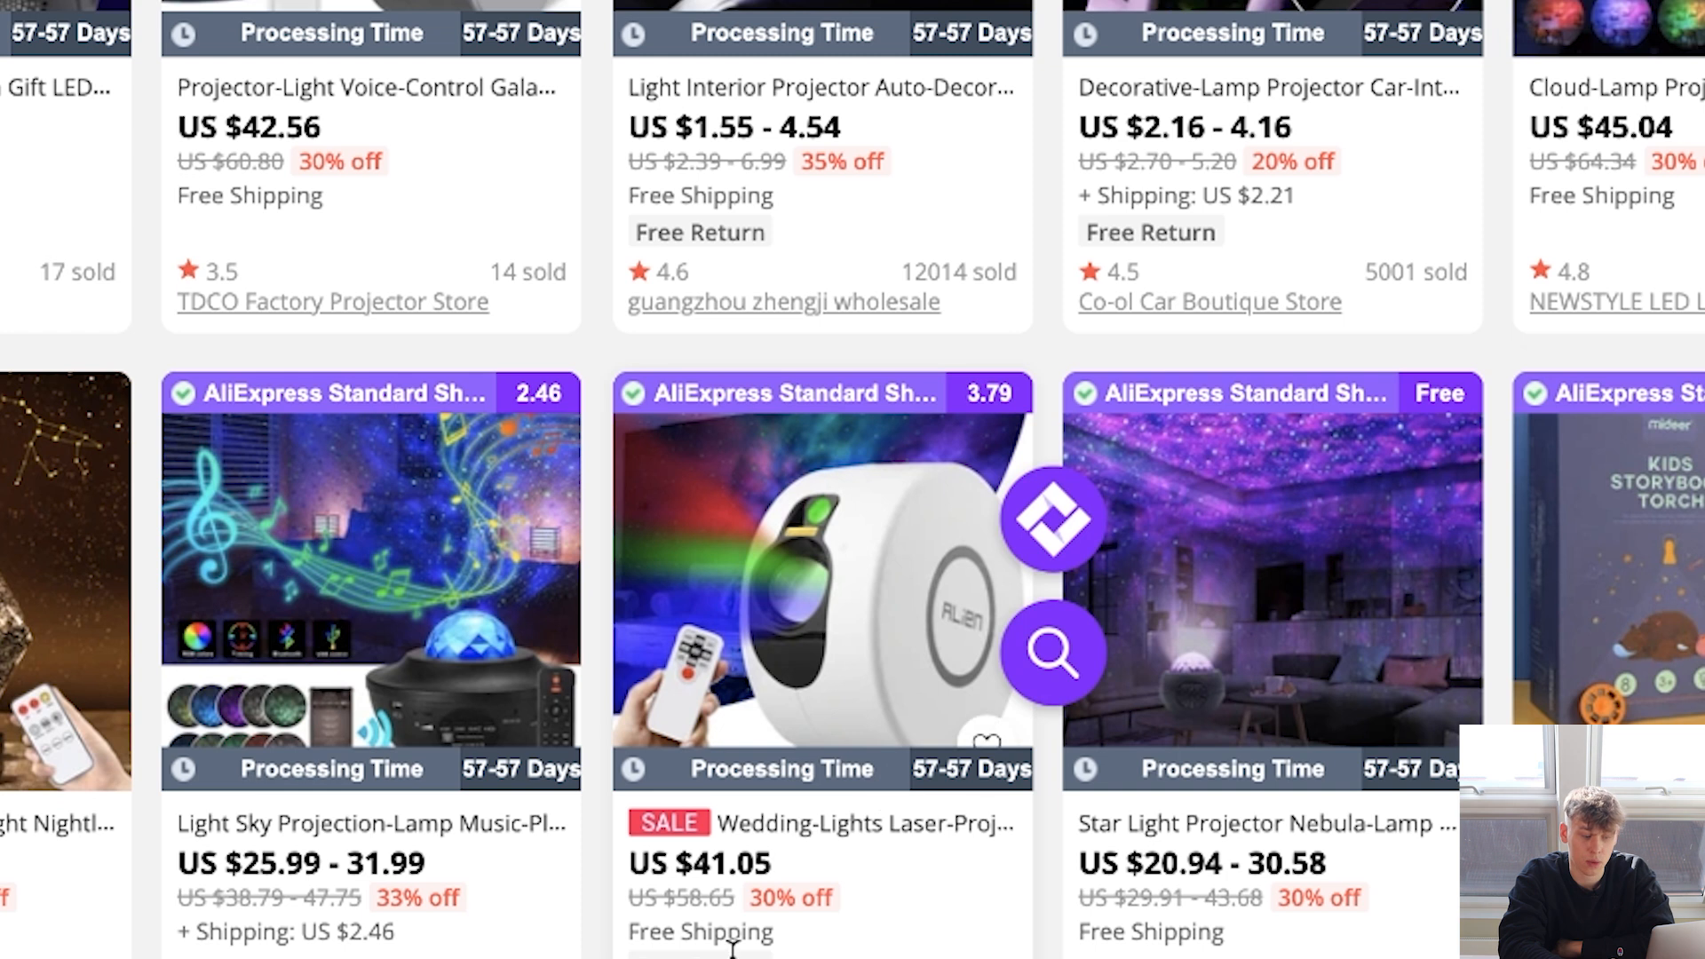
scroll(732, 949, down, 3)
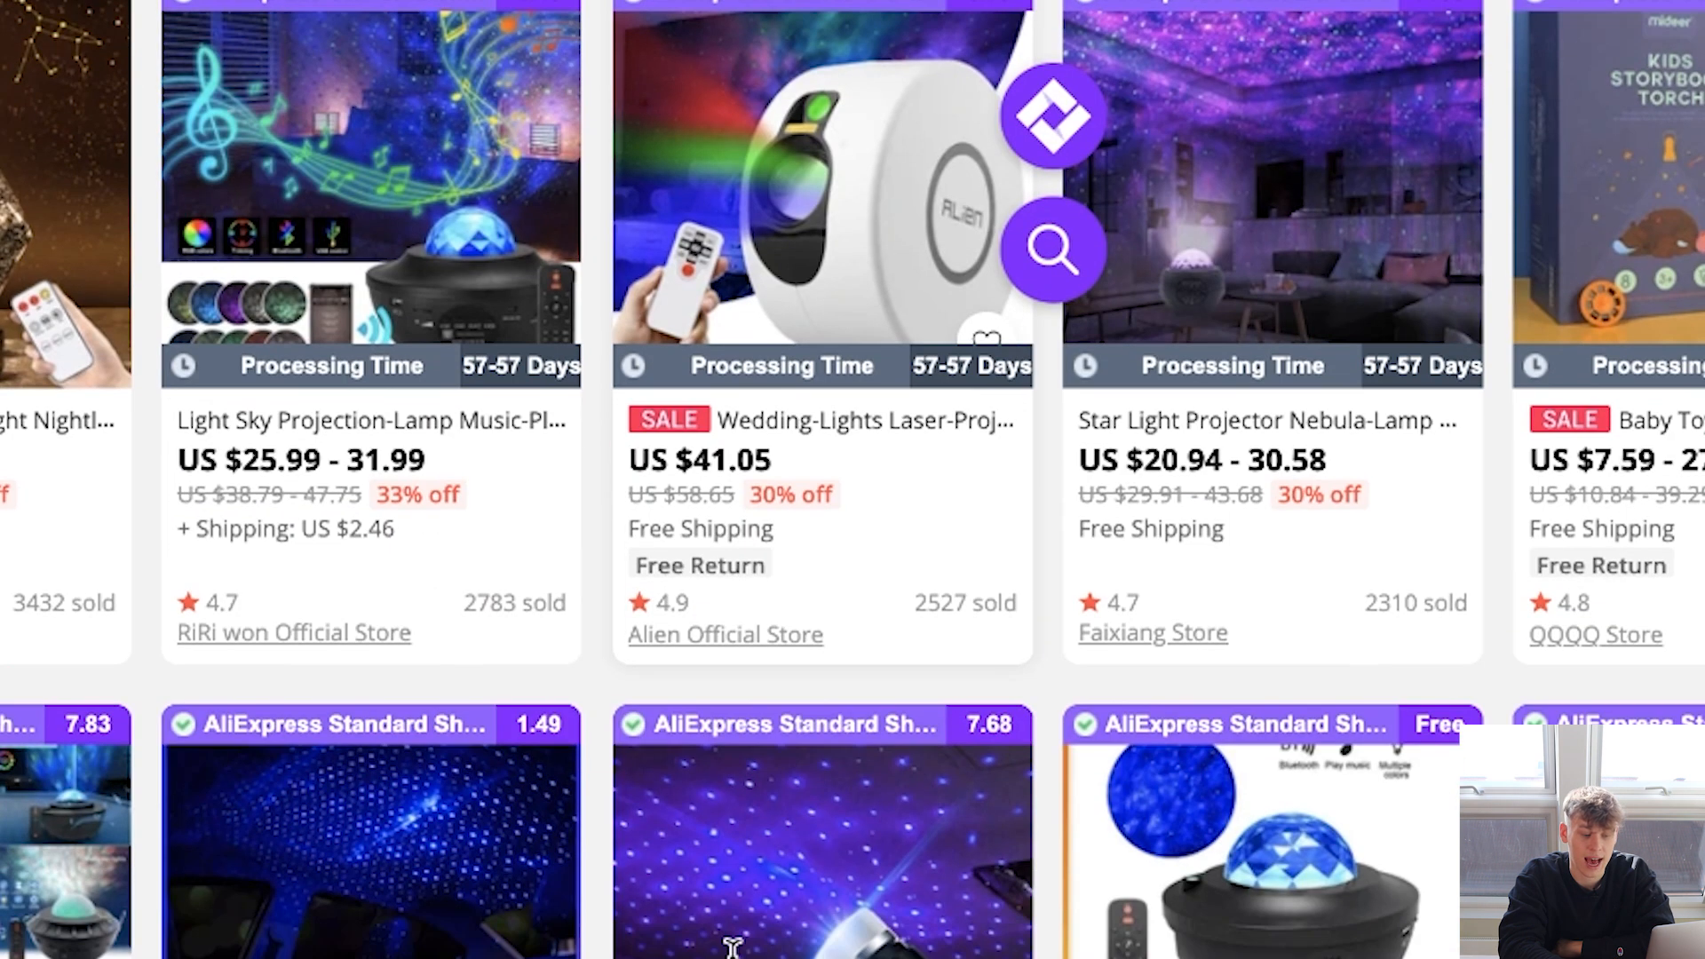
click(855, 263)
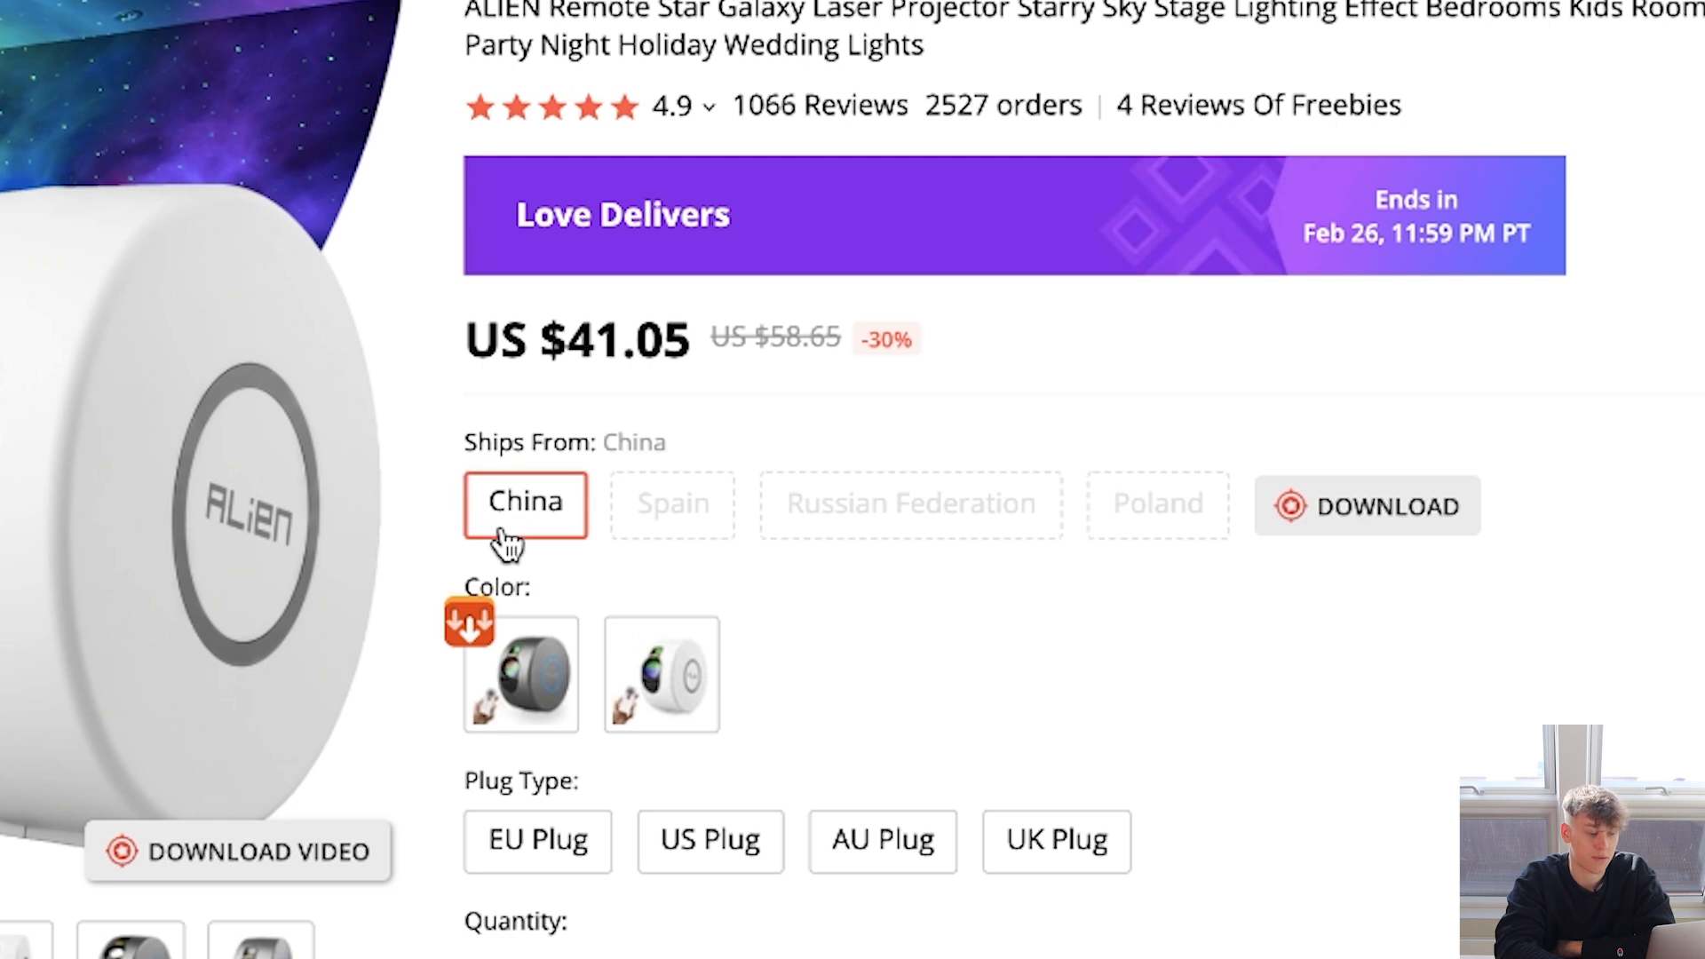
click(537, 700)
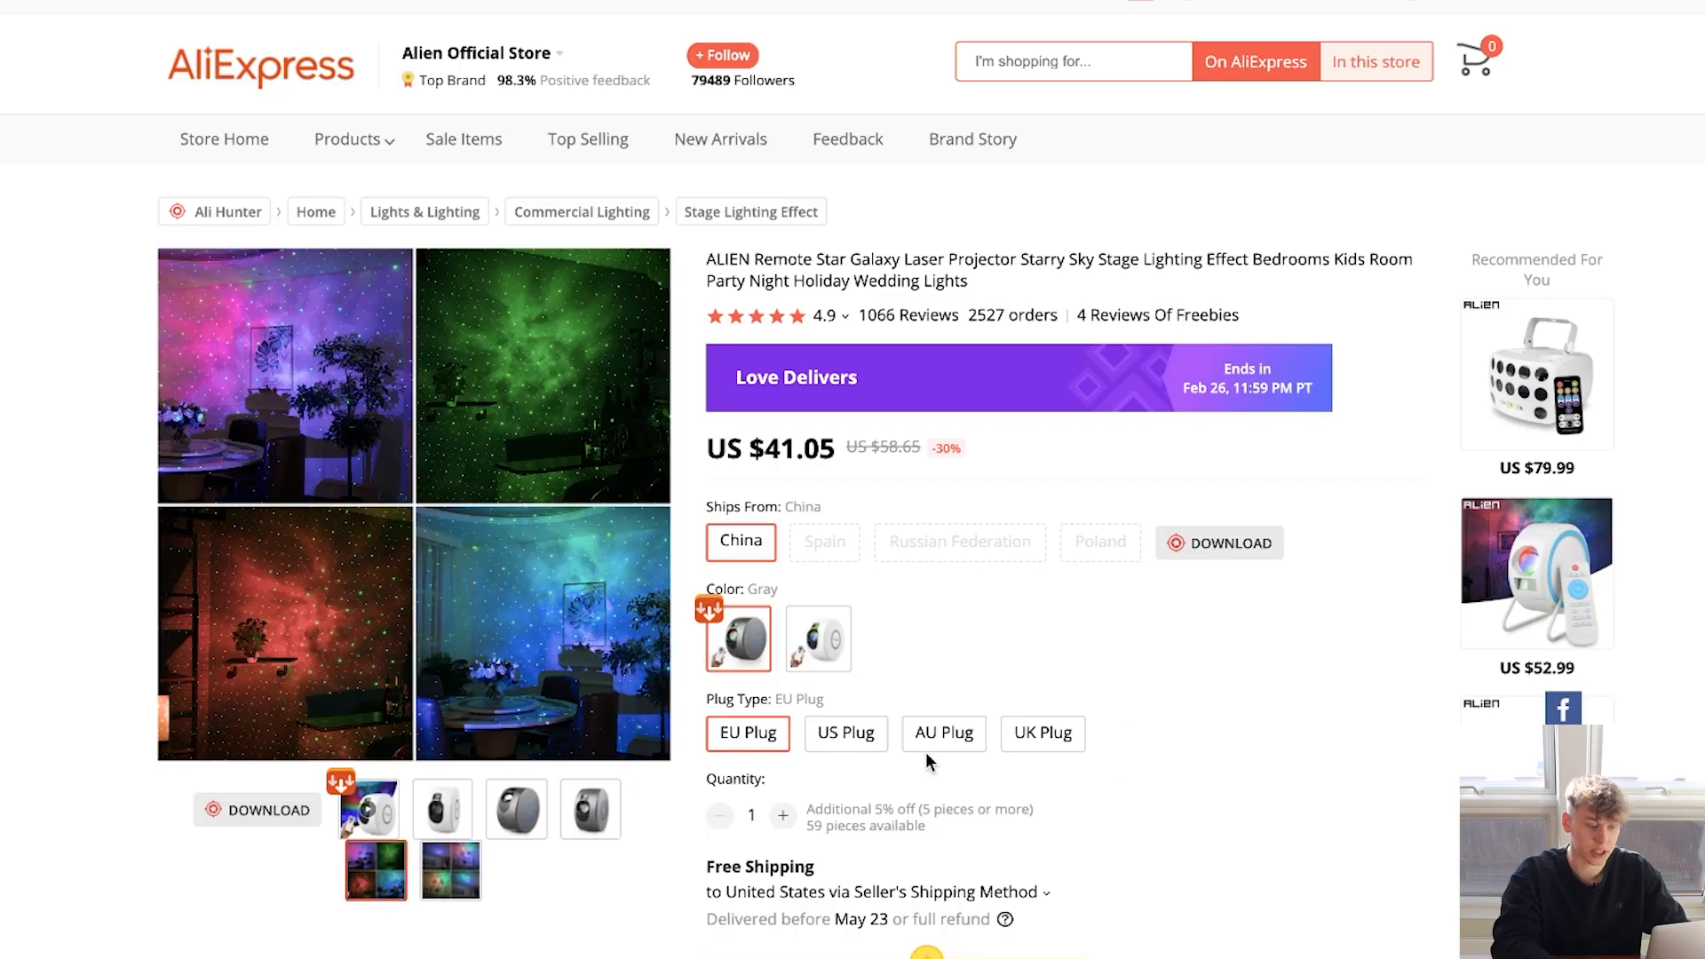
scroll(928, 761, up, 1)
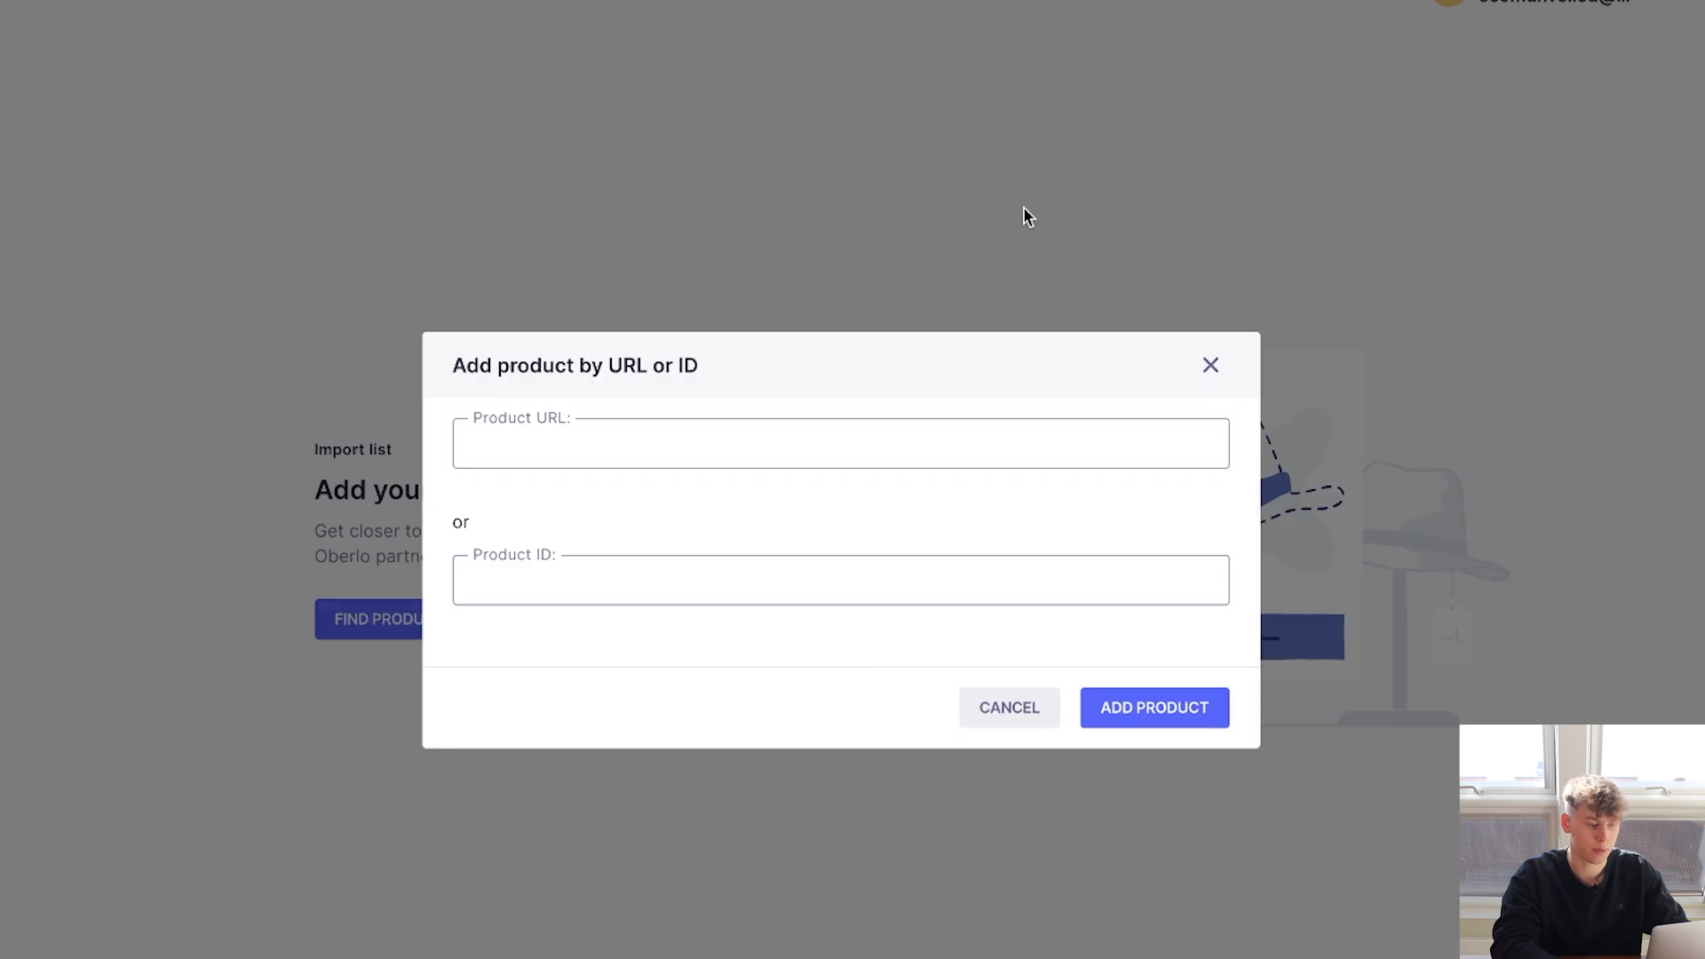
Add the Alien projector to Oberlo's import list using its AliExpress product URL, and clear its imported description.
click(754, 435)
key(super+v)
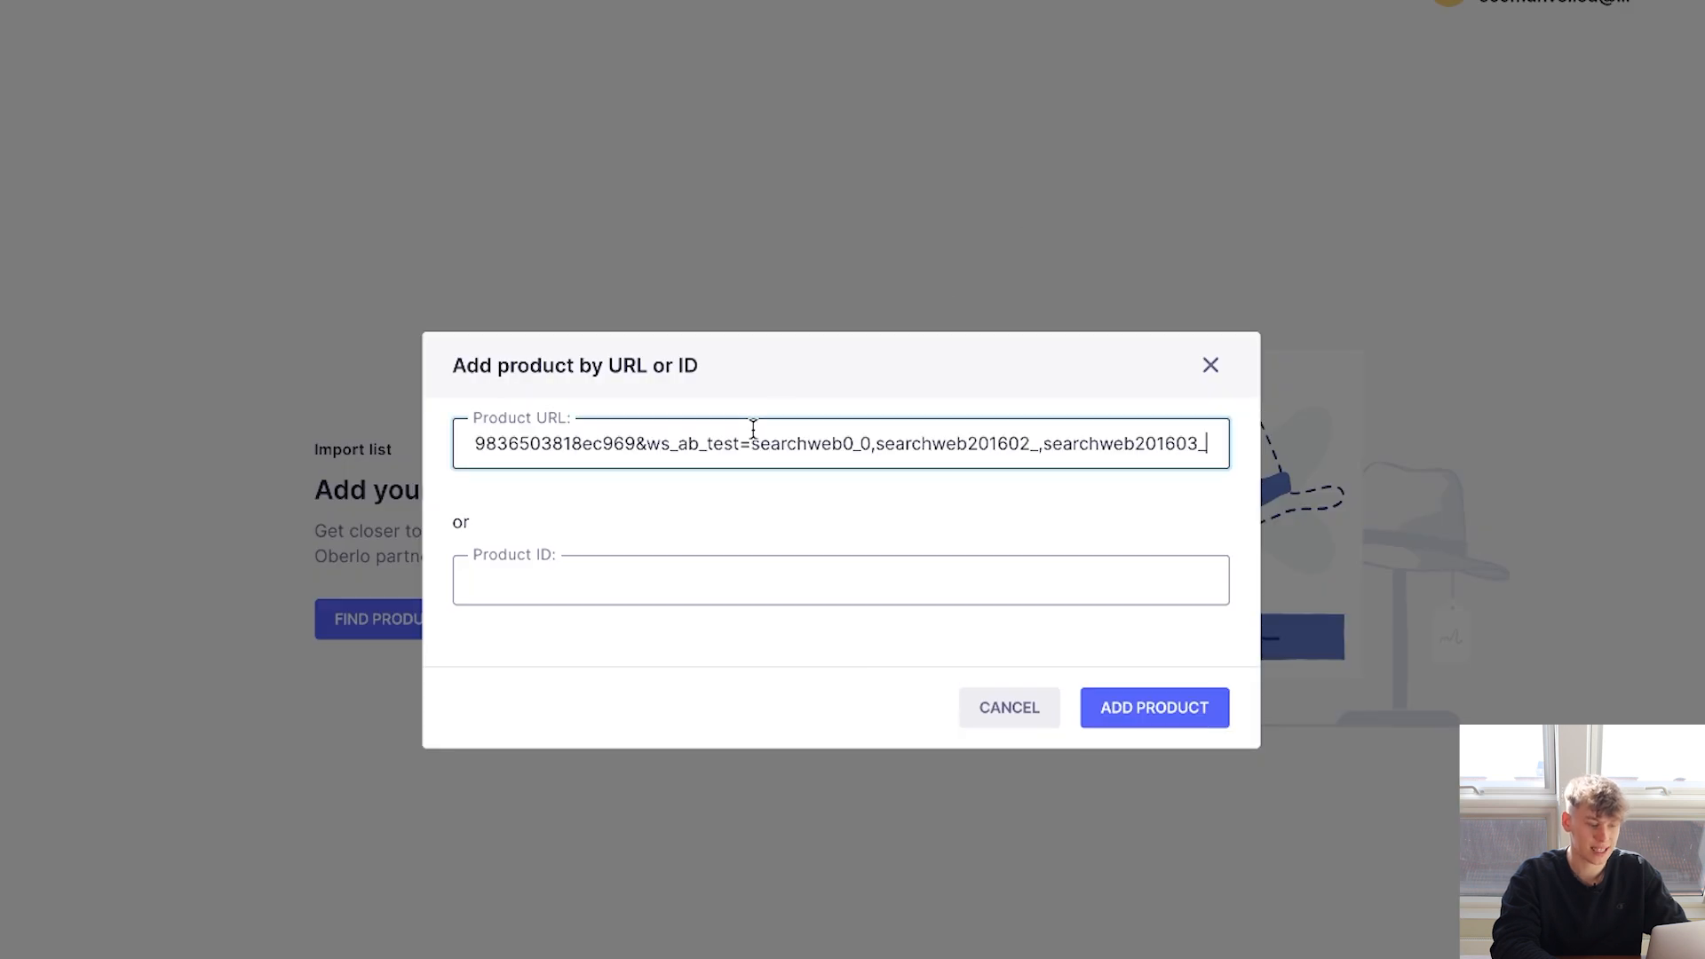
click(1139, 715)
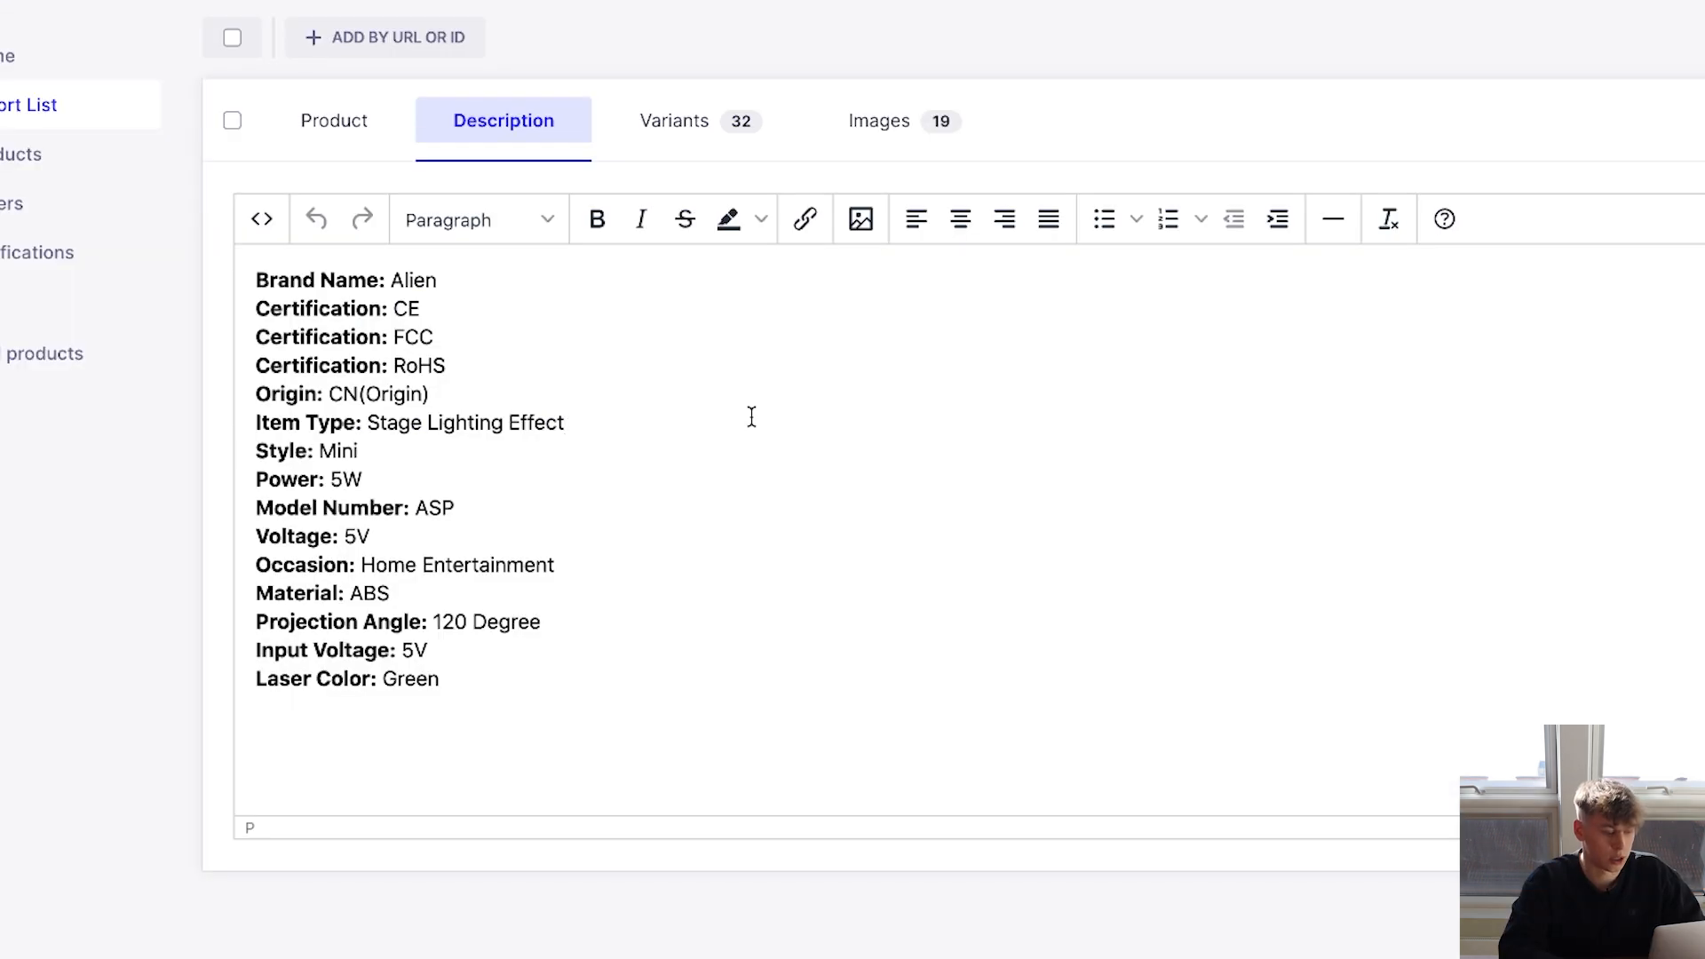
key(ctrl+a)
key(BackSpace)
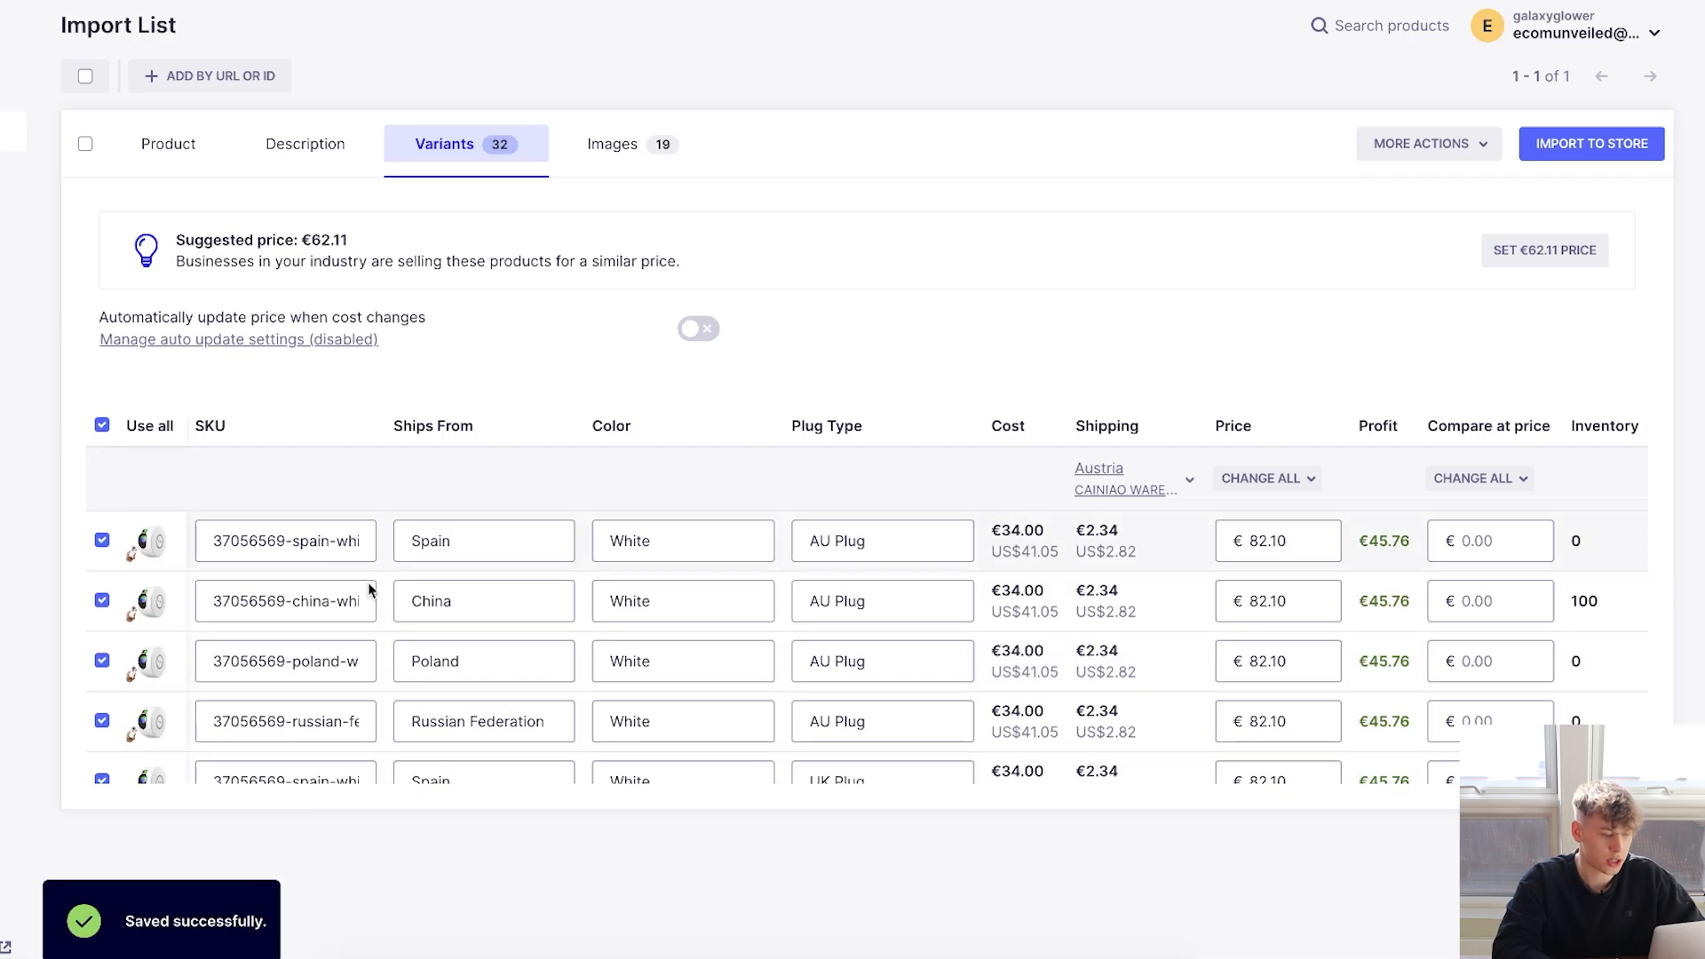
Limit the projector's variants to those shipping from China, including the white and gray versions for each plug type.
scroll(368, 589, down, 10)
scroll(360, 599, up, 10)
scroll(355, 604, down, 2)
scroll(355, 602, up, 2)
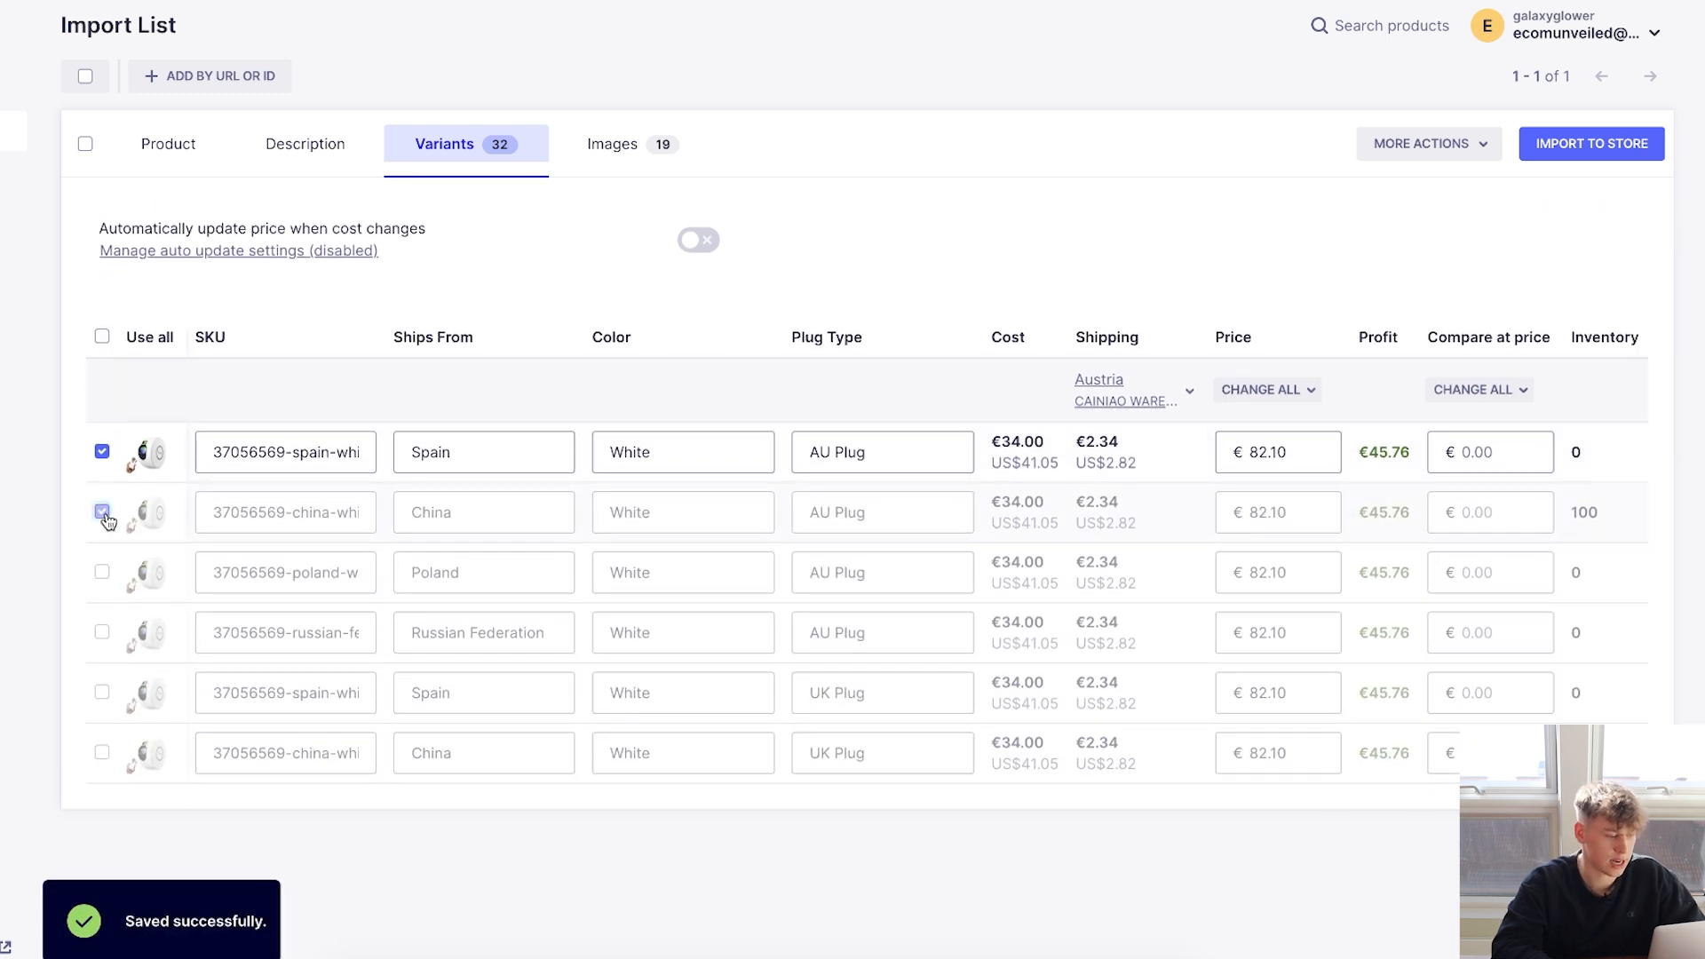
click(102, 452)
scroll(102, 457, down, 7)
click(102, 346)
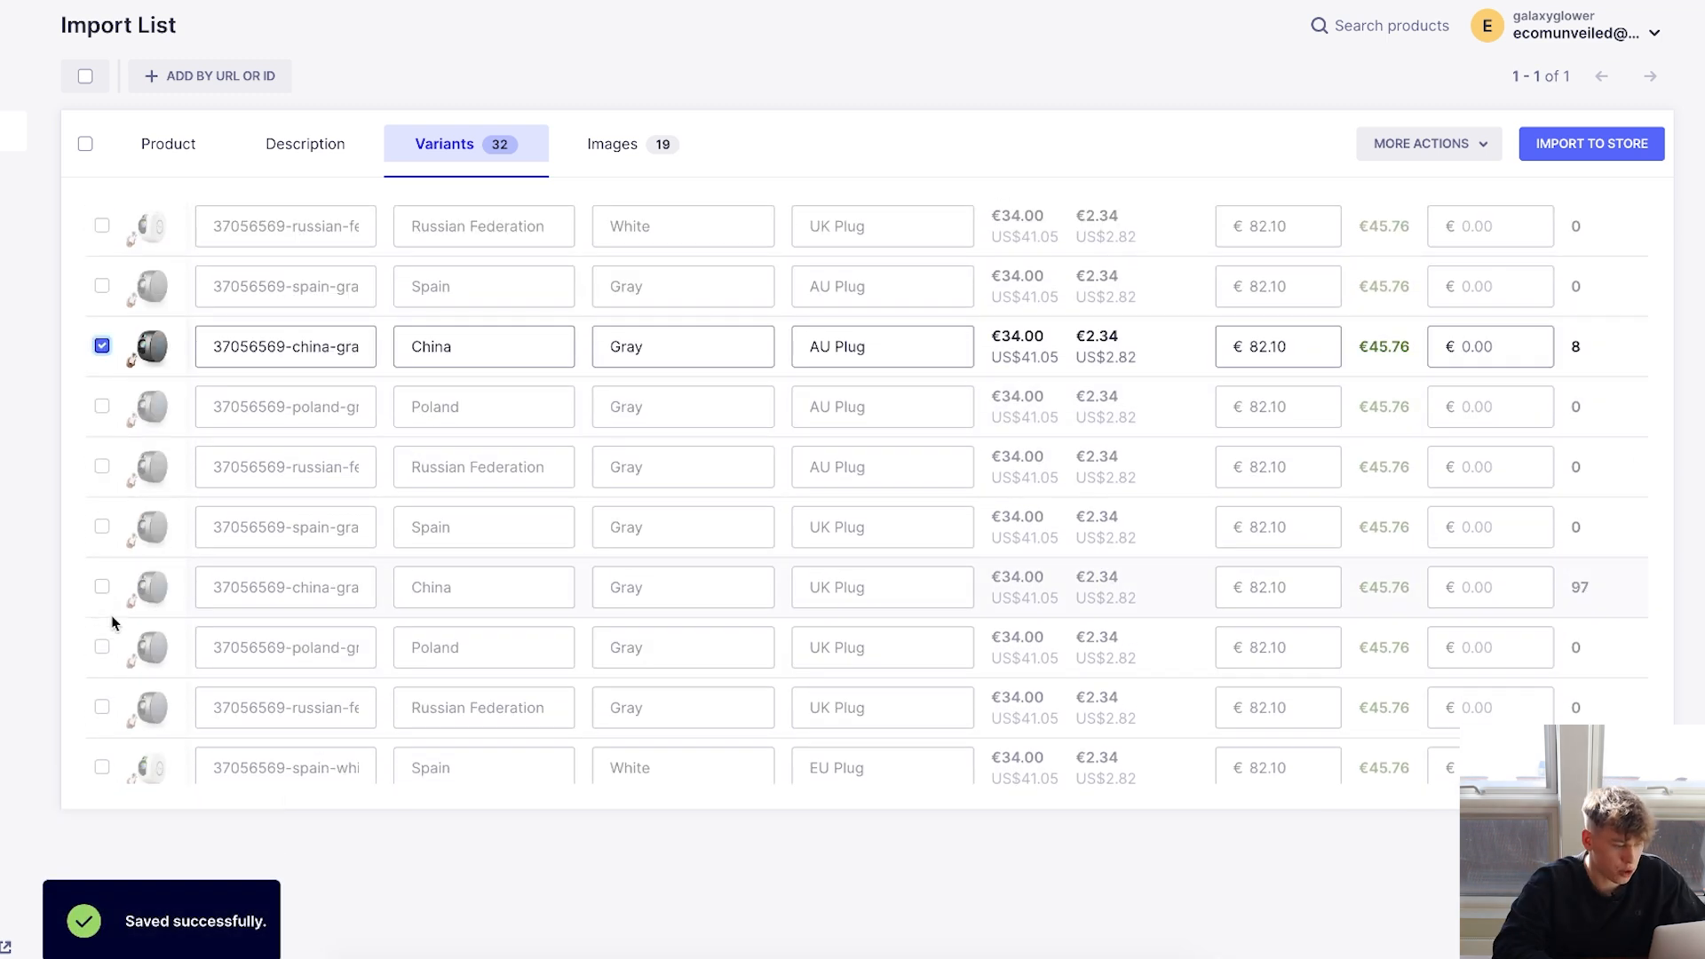
click(98, 589)
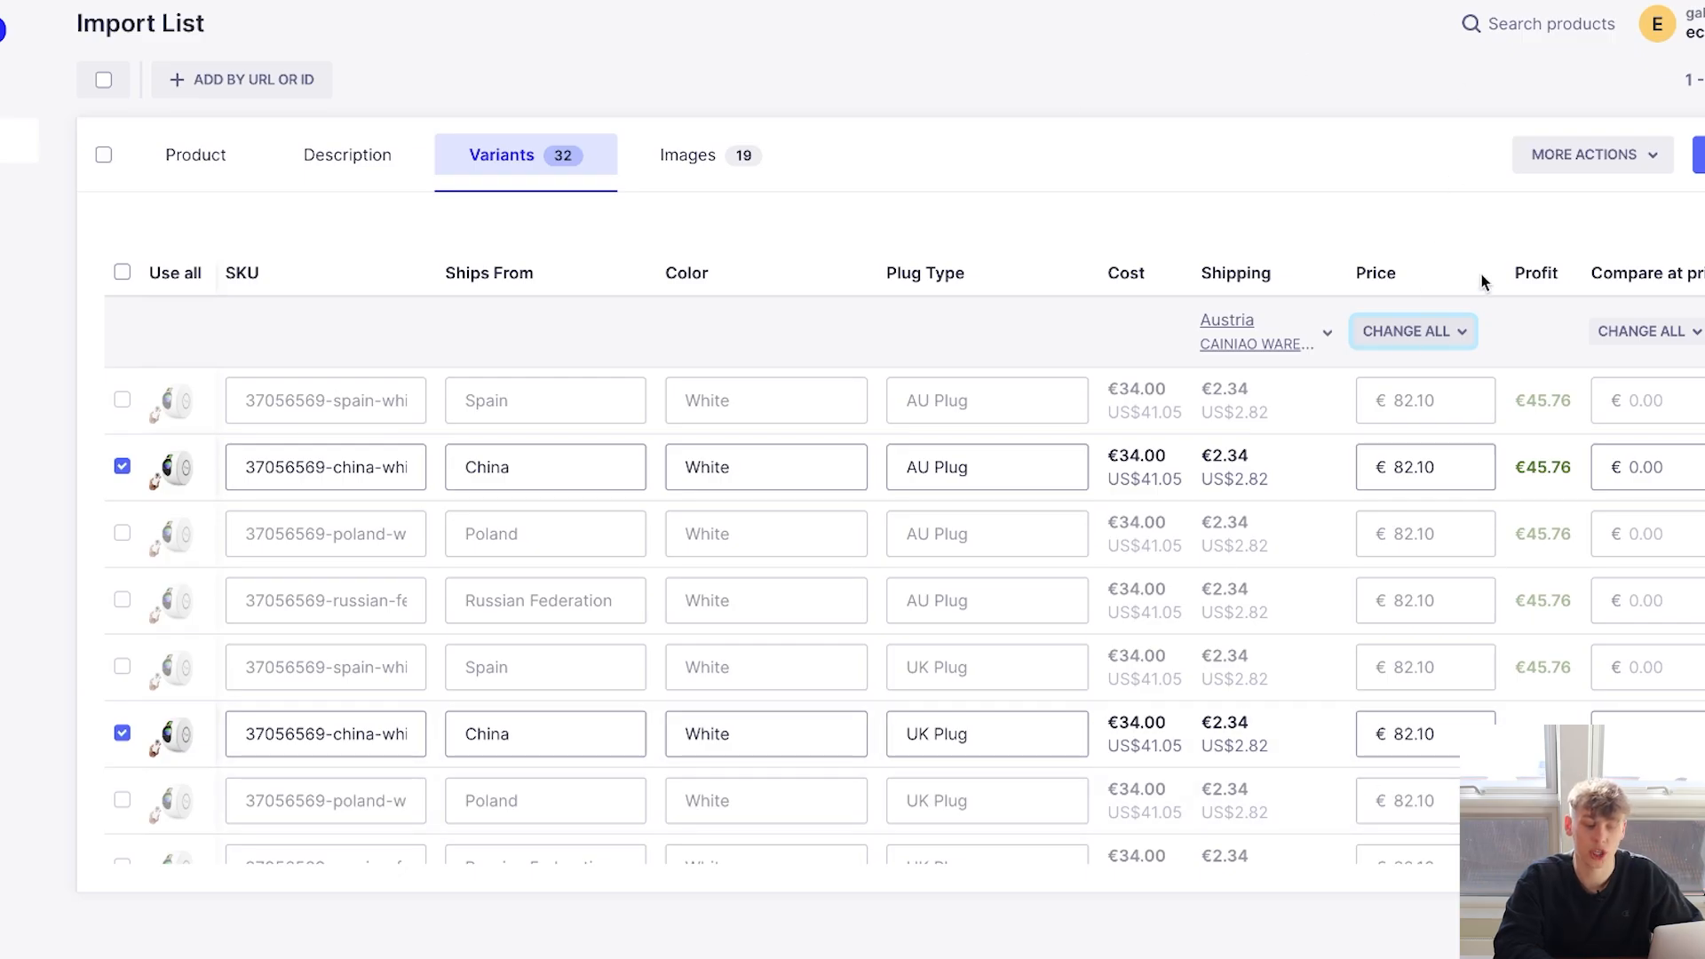
Set the price of all projector variants to €89.95.
click(1425, 330)
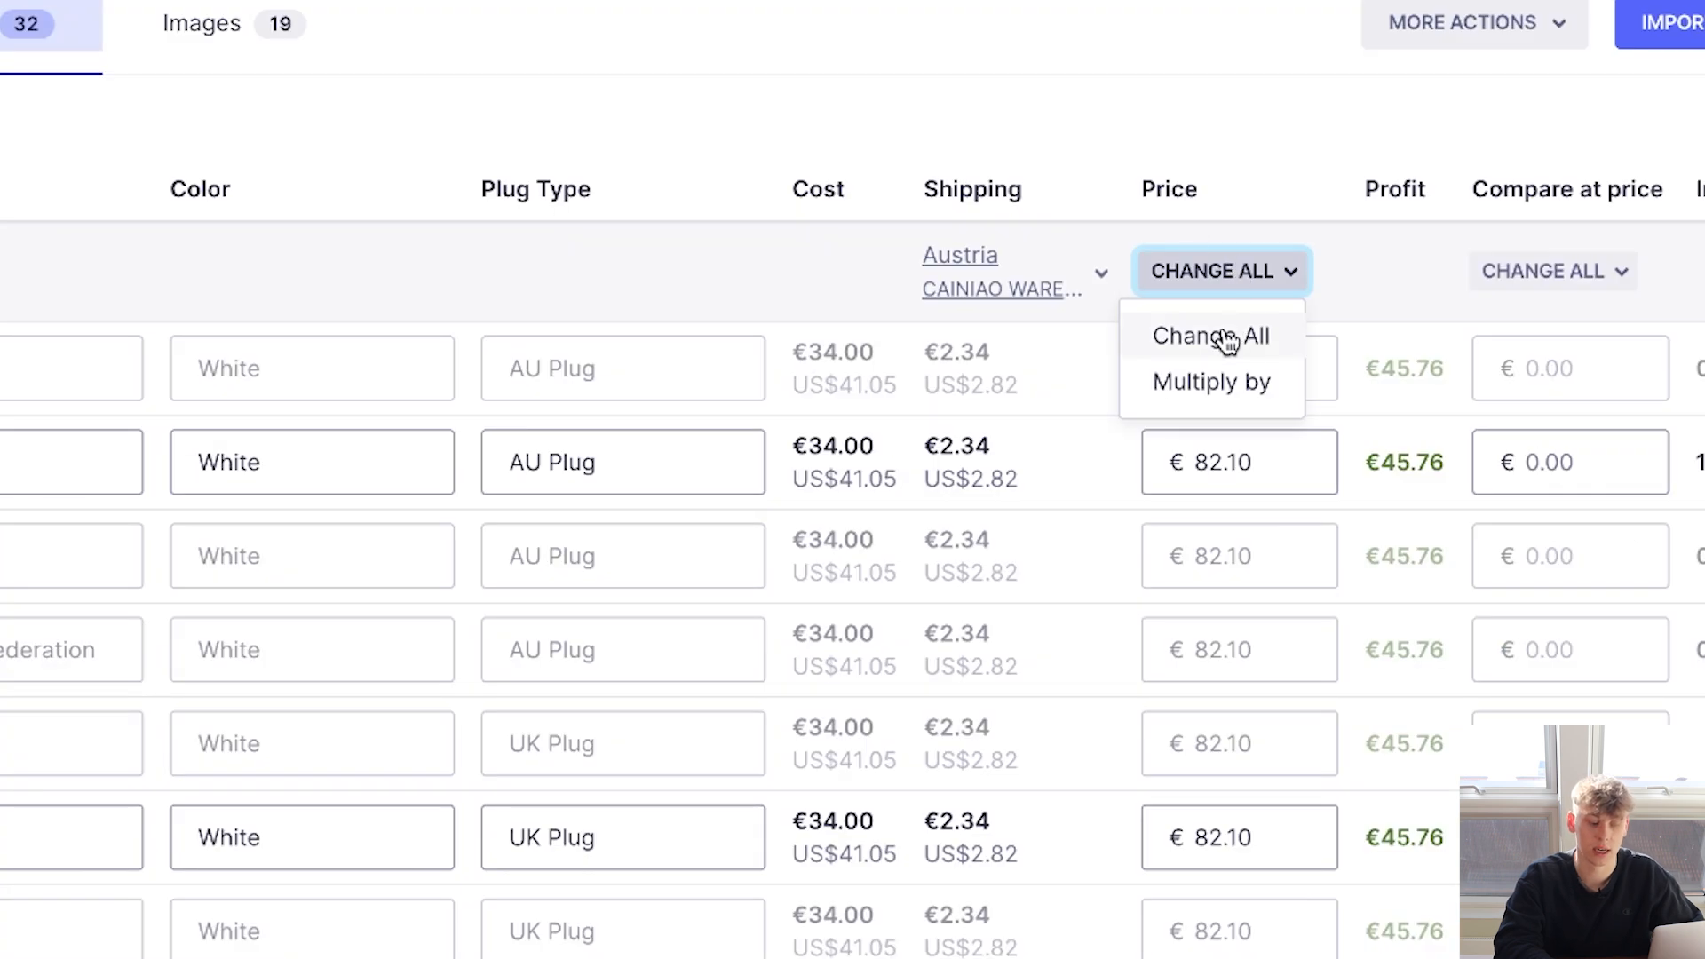
click(1226, 337)
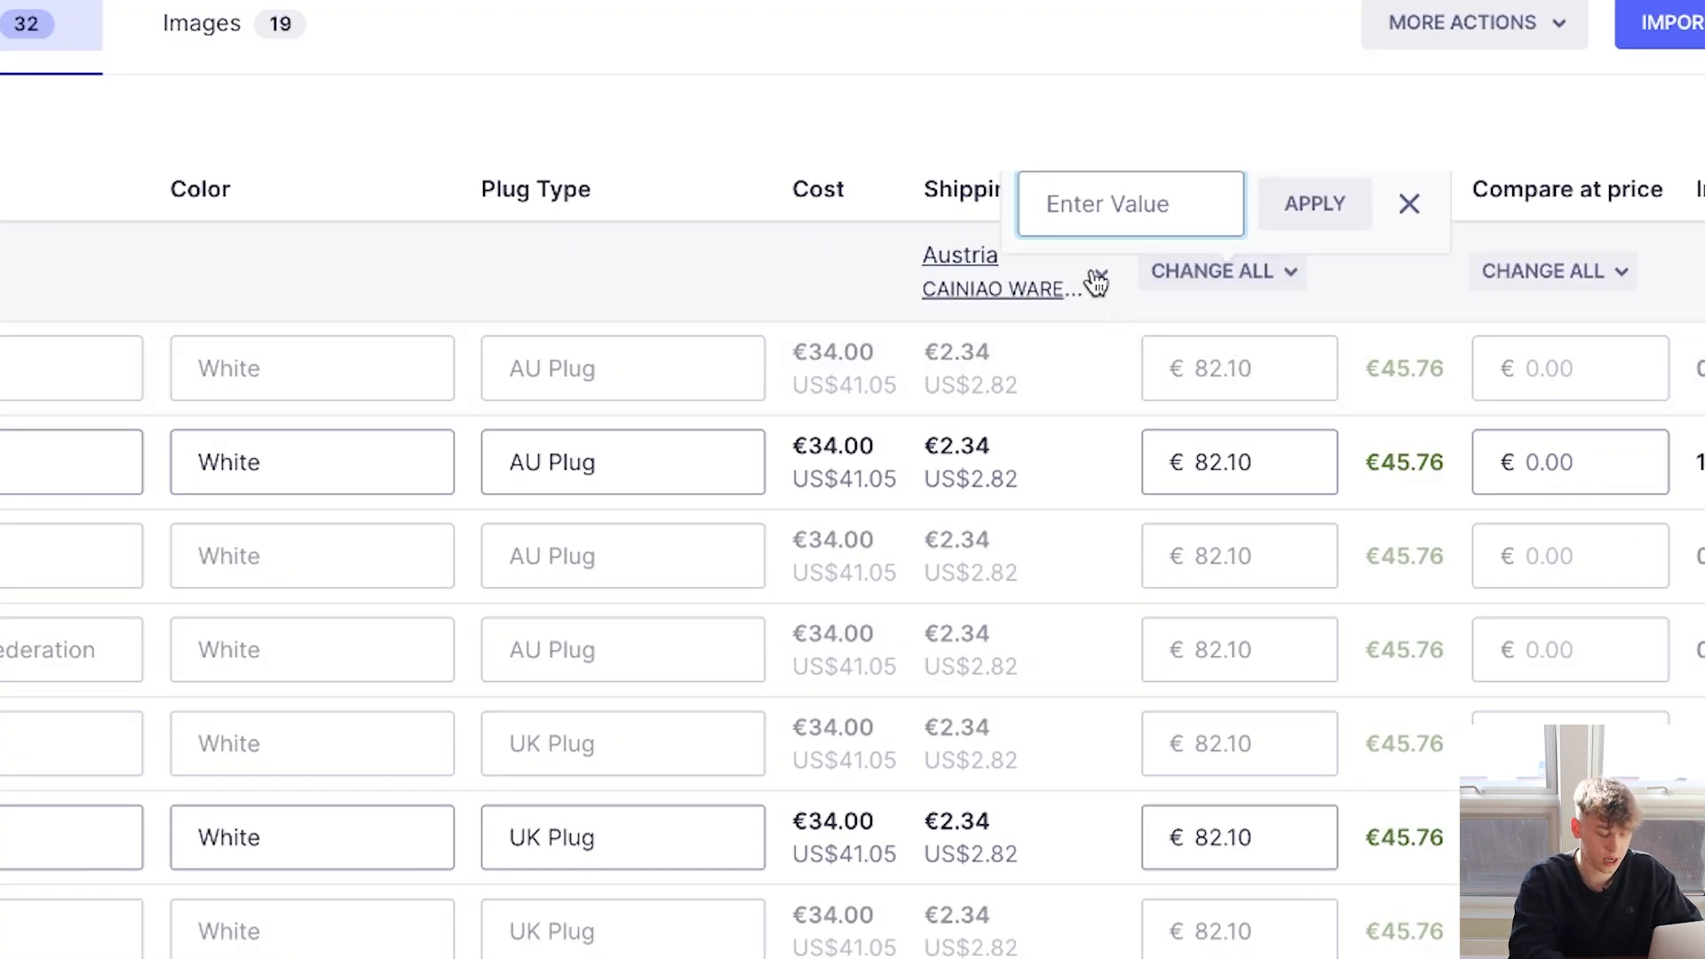
text(89)
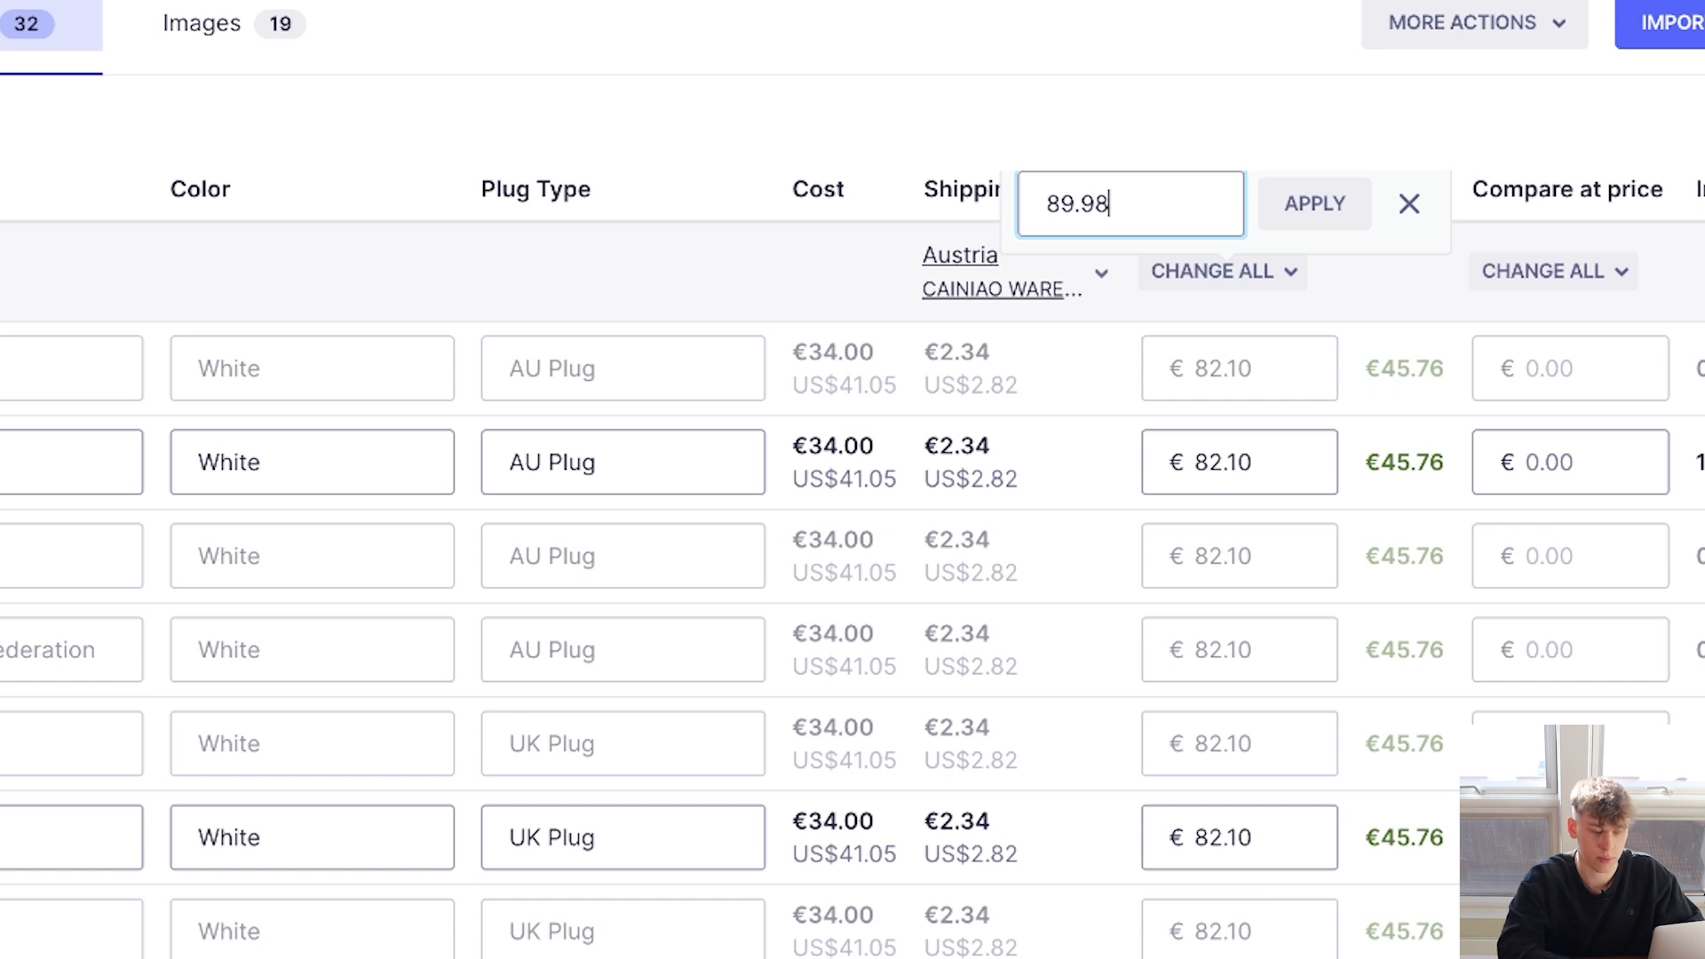
text(.95)
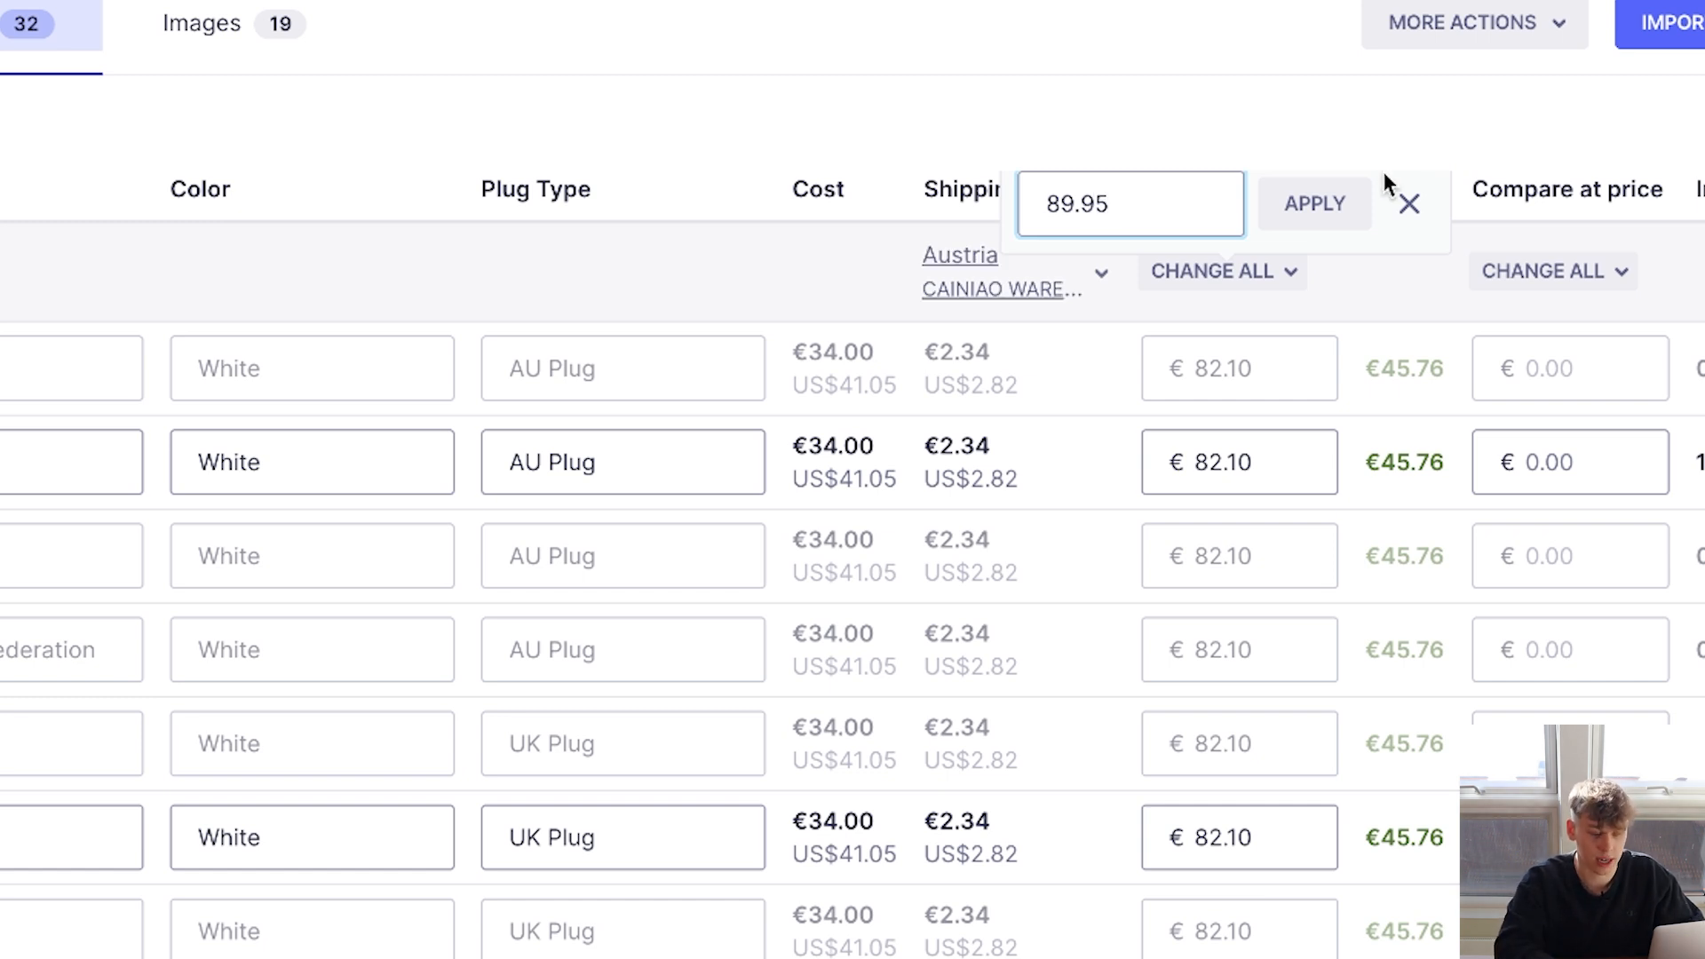
click(1309, 204)
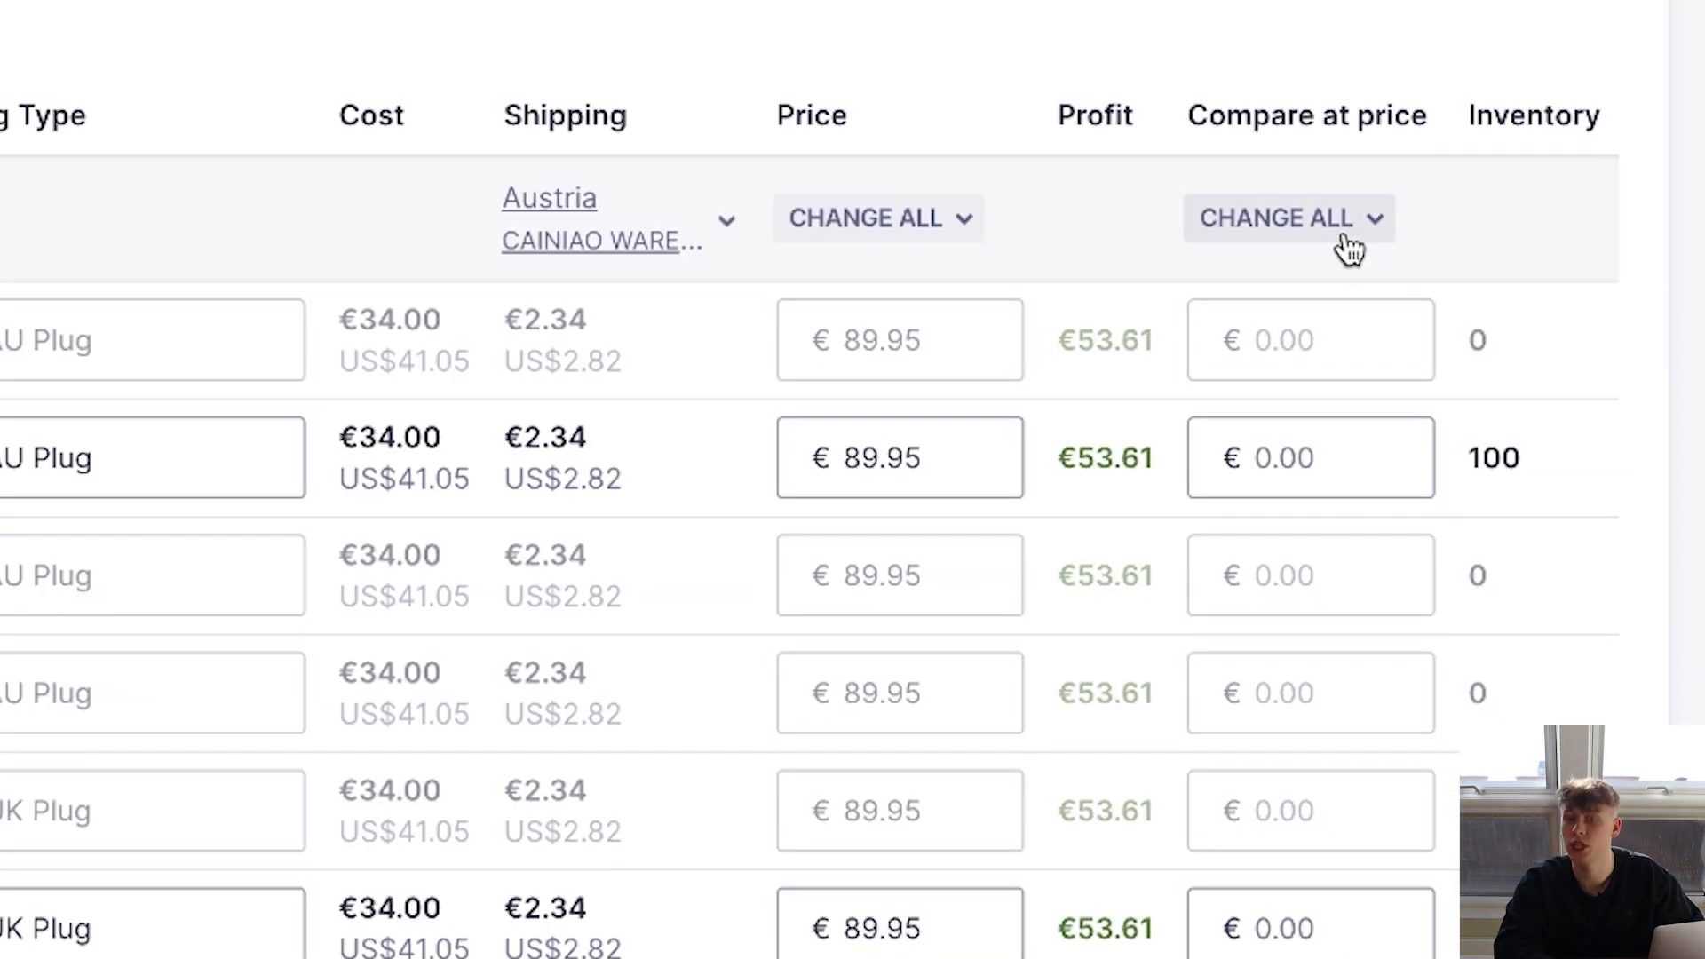
Set the compare-at price of all projector variants to €119.90.
click(1347, 238)
click(1322, 311)
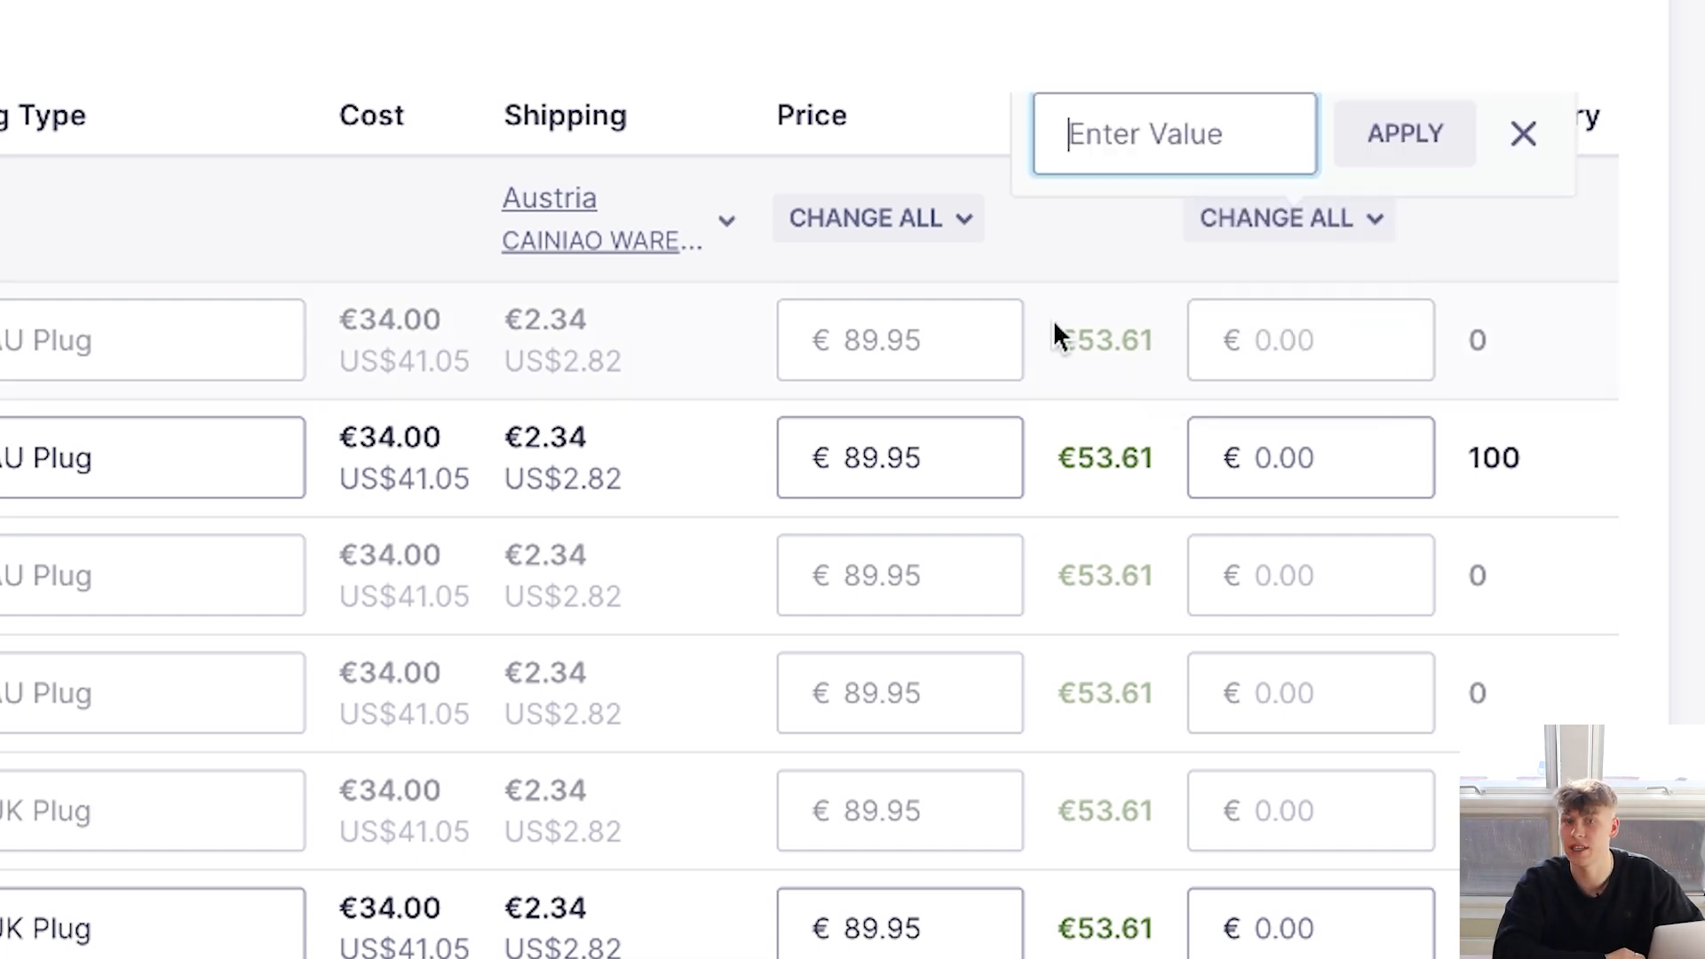
text(119.)
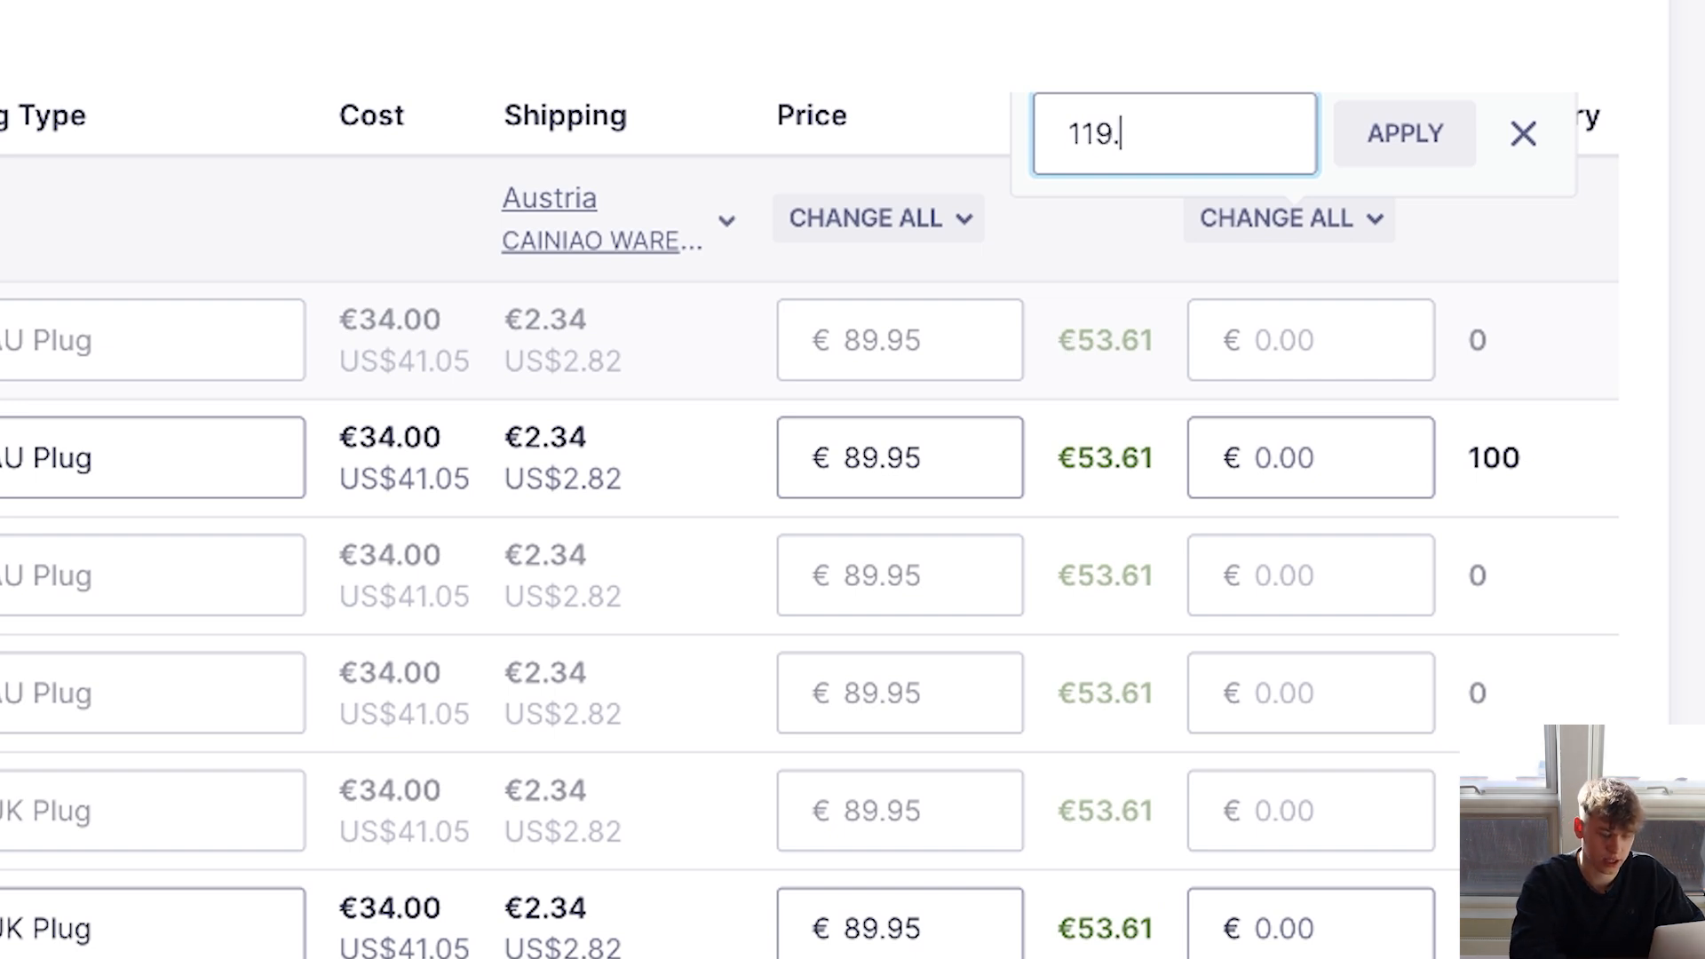
click(1447, 132)
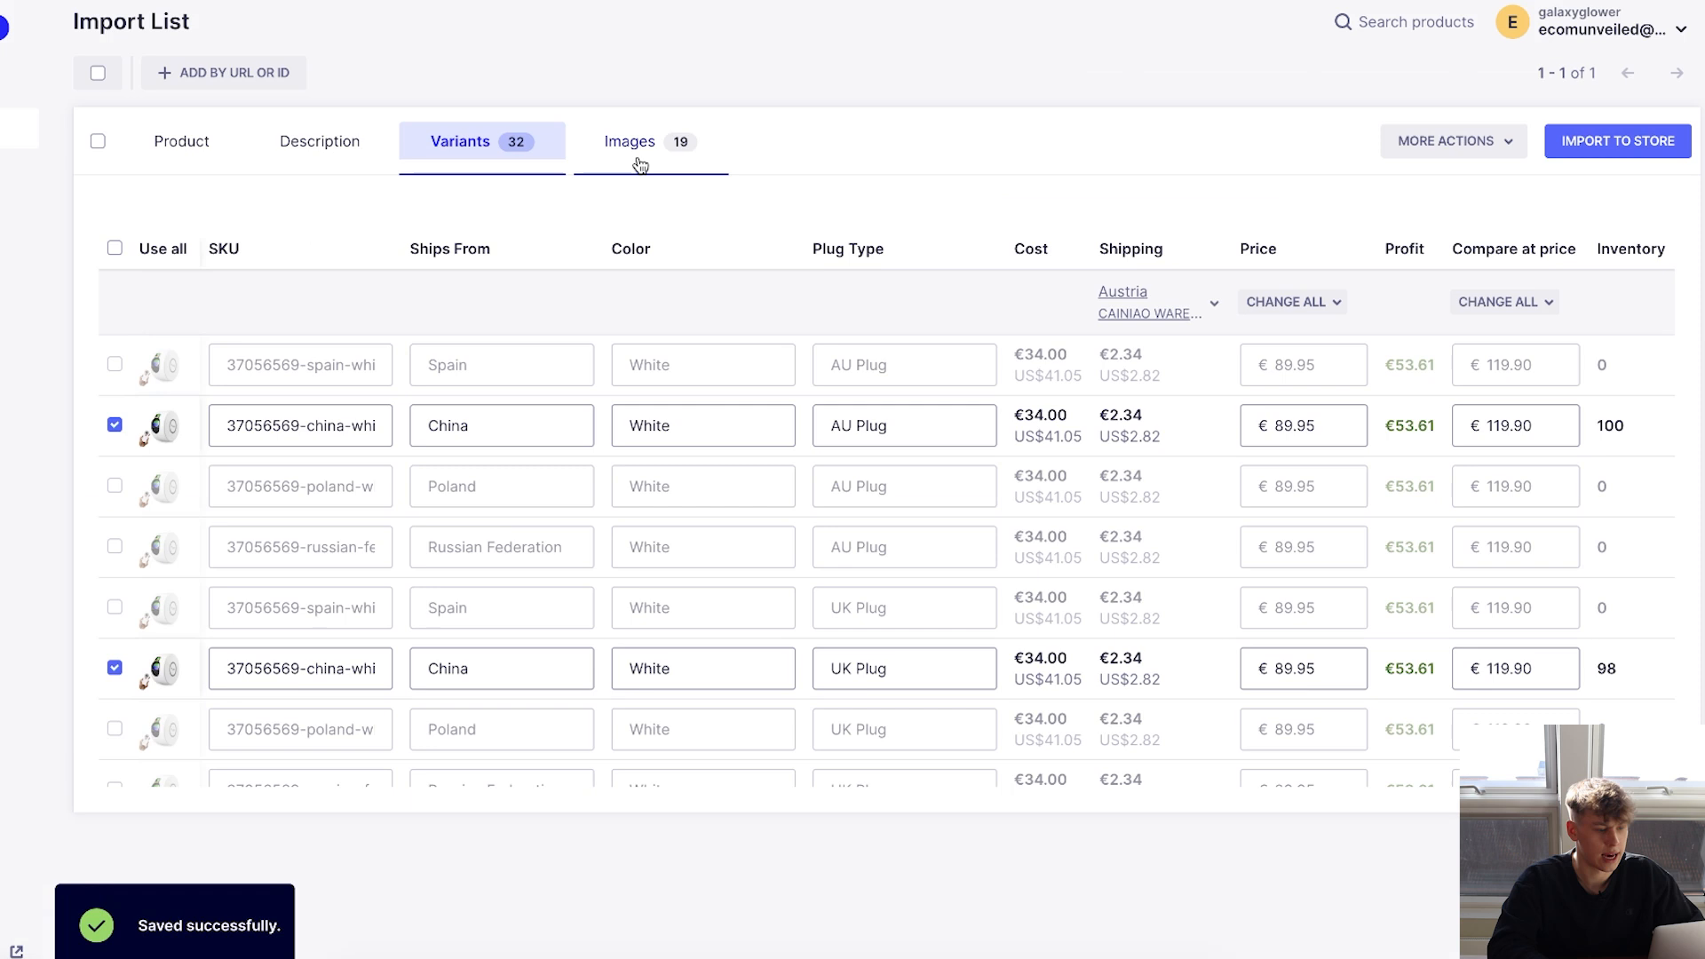
Add two plain white and two plain gray projector photos to the product's selected images, and import the product to the store.
click(638, 161)
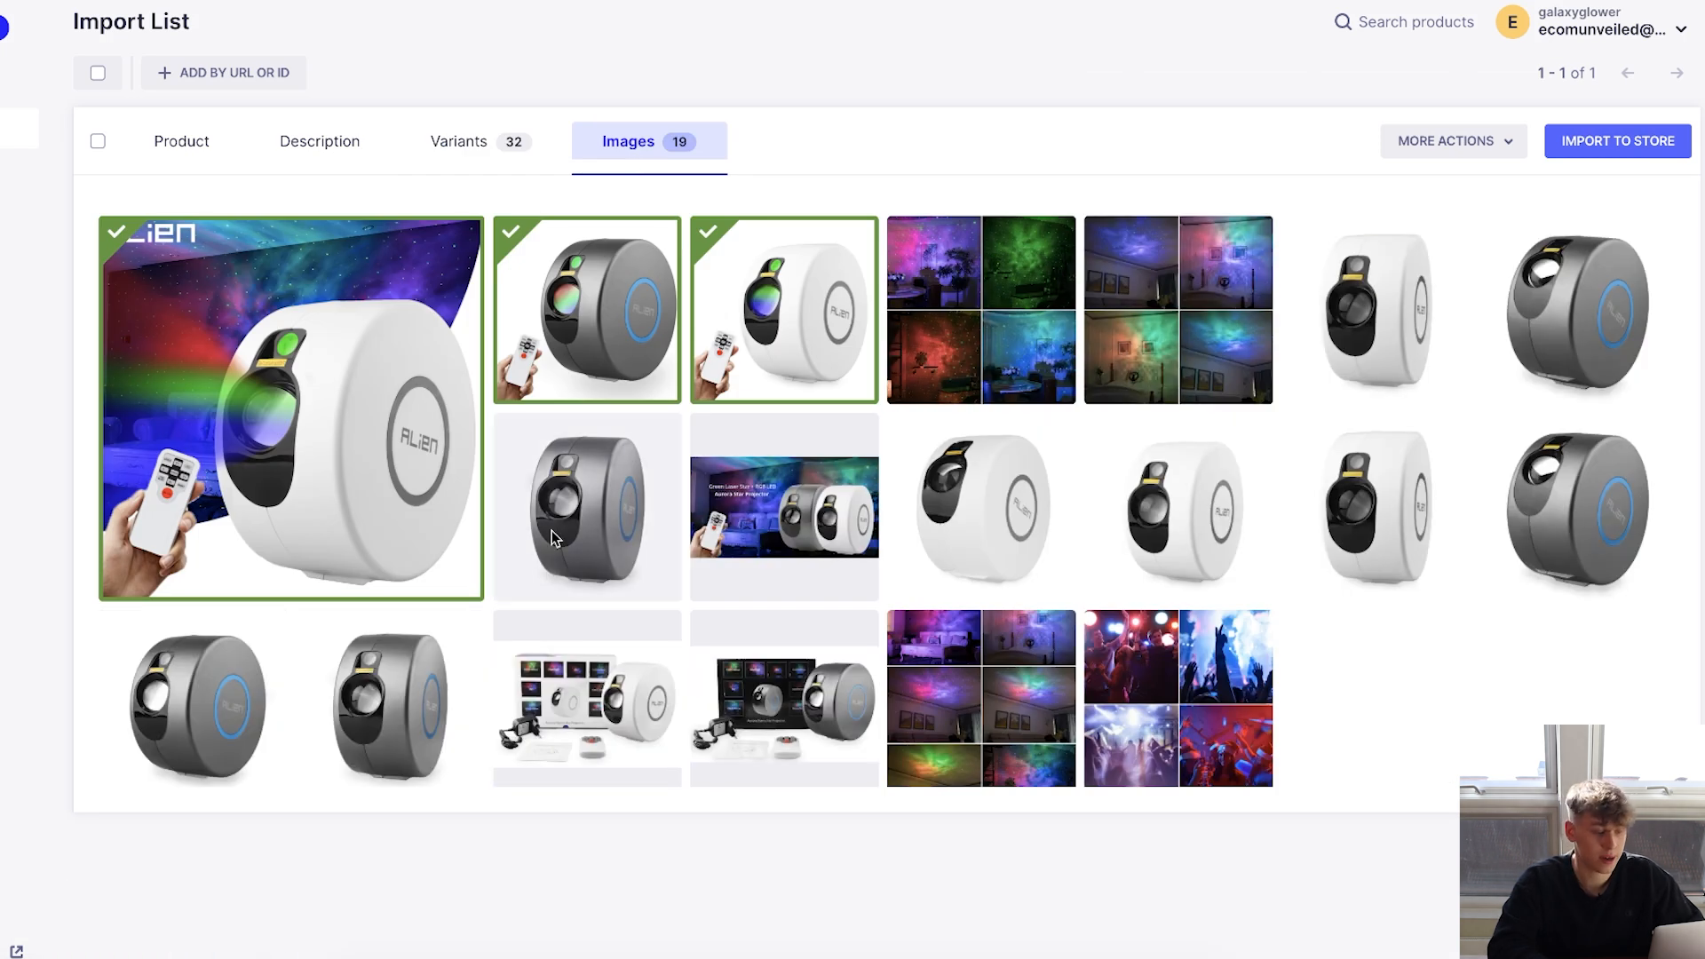
scroll(552, 530, down, 1)
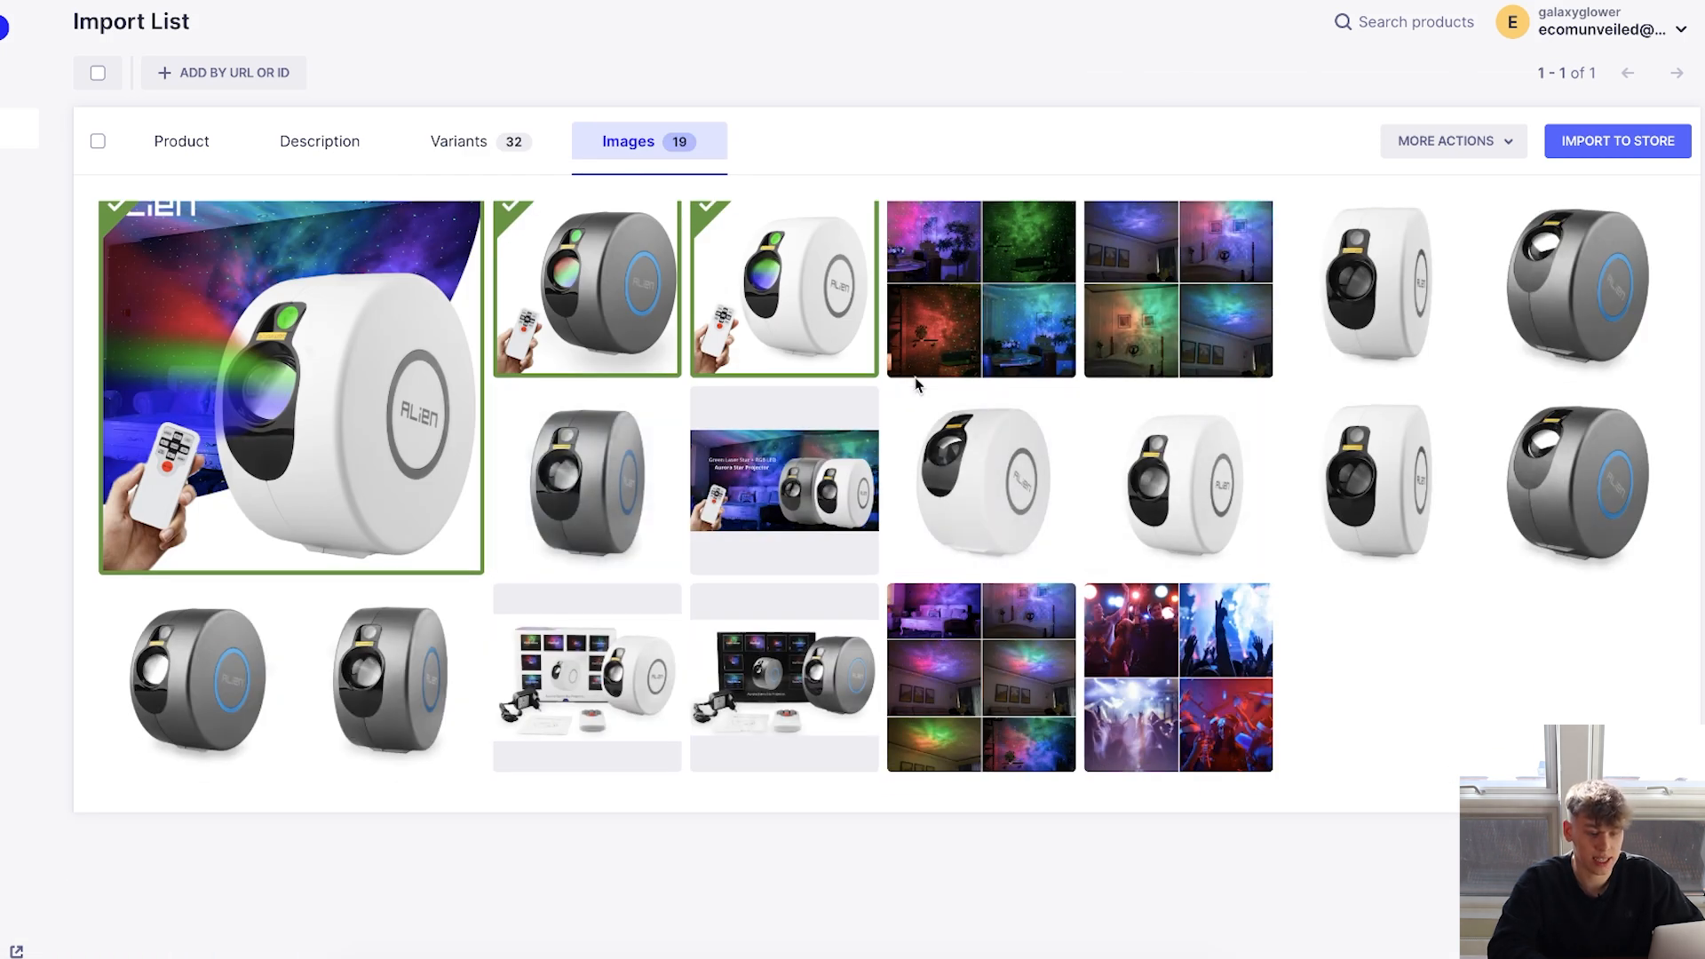
mouse_move(1413, 520)
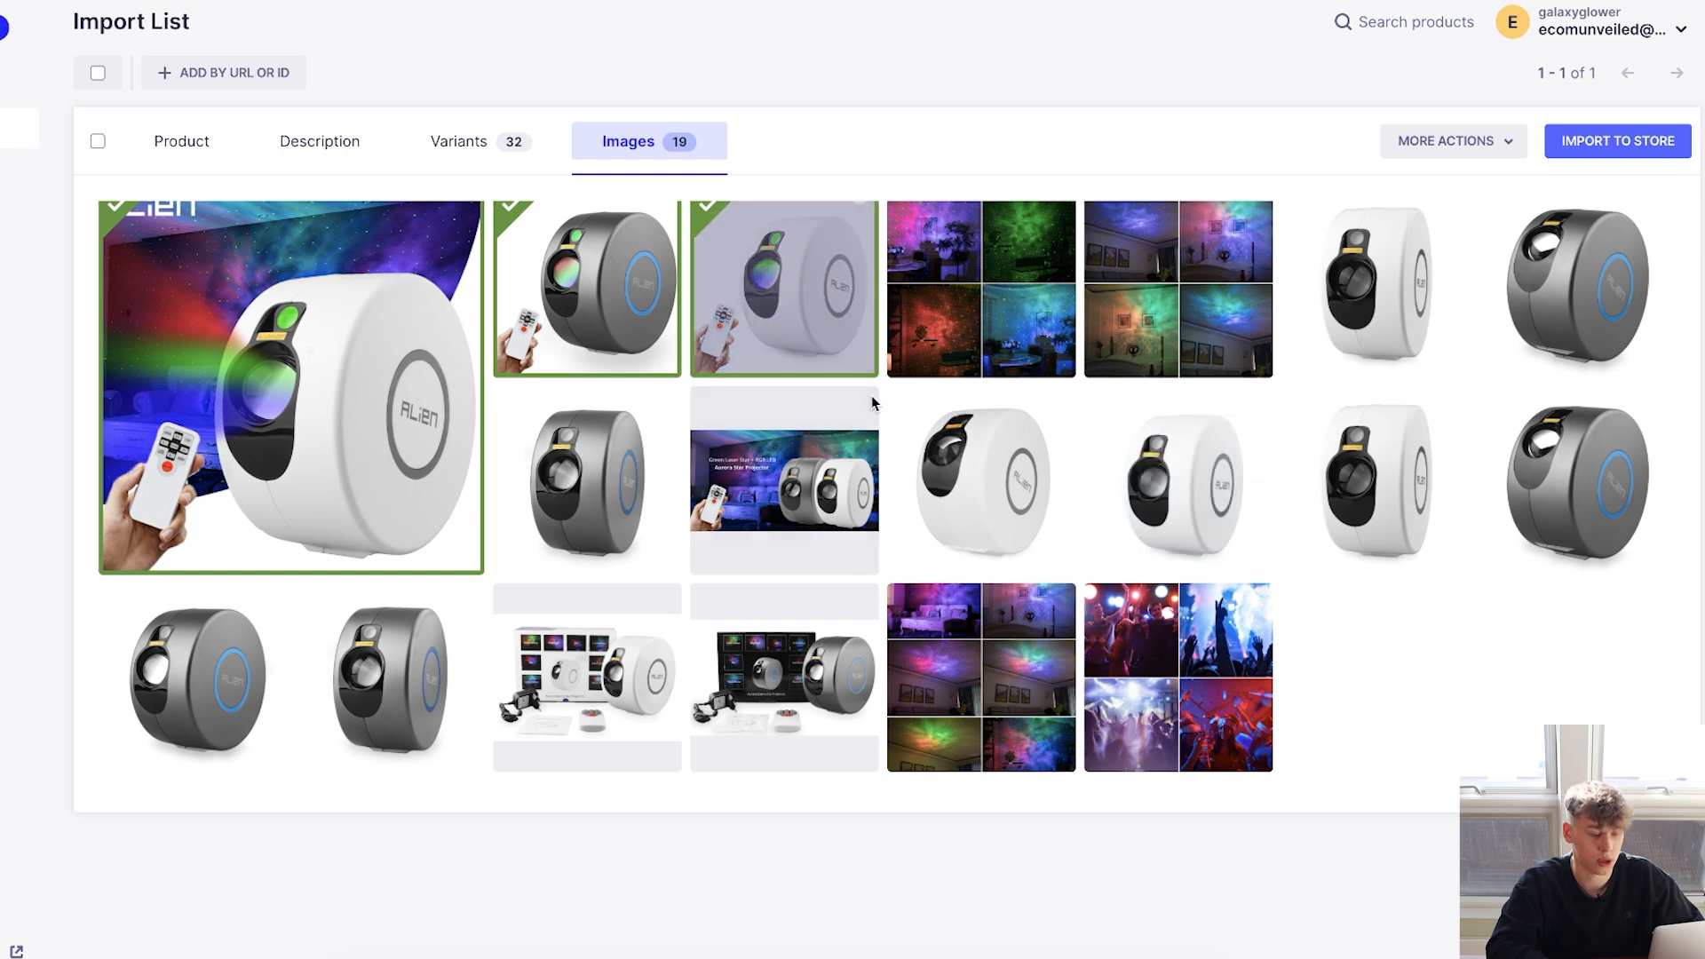
click(982, 480)
click(1178, 480)
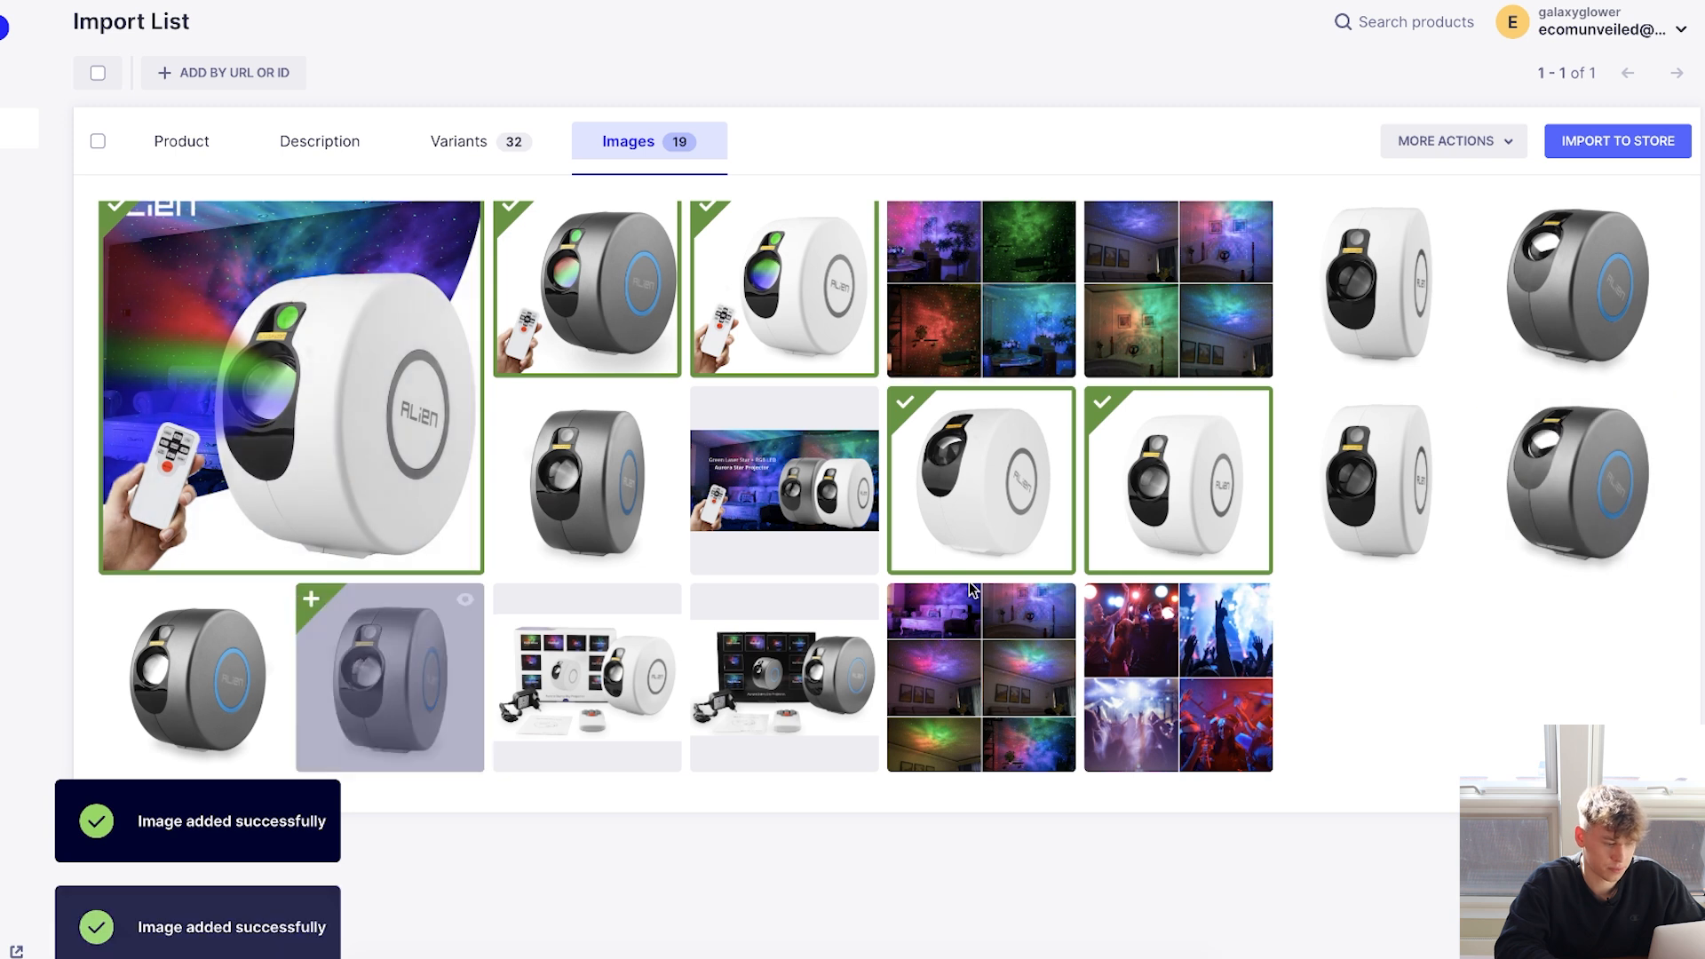
click(1630, 491)
click(405, 680)
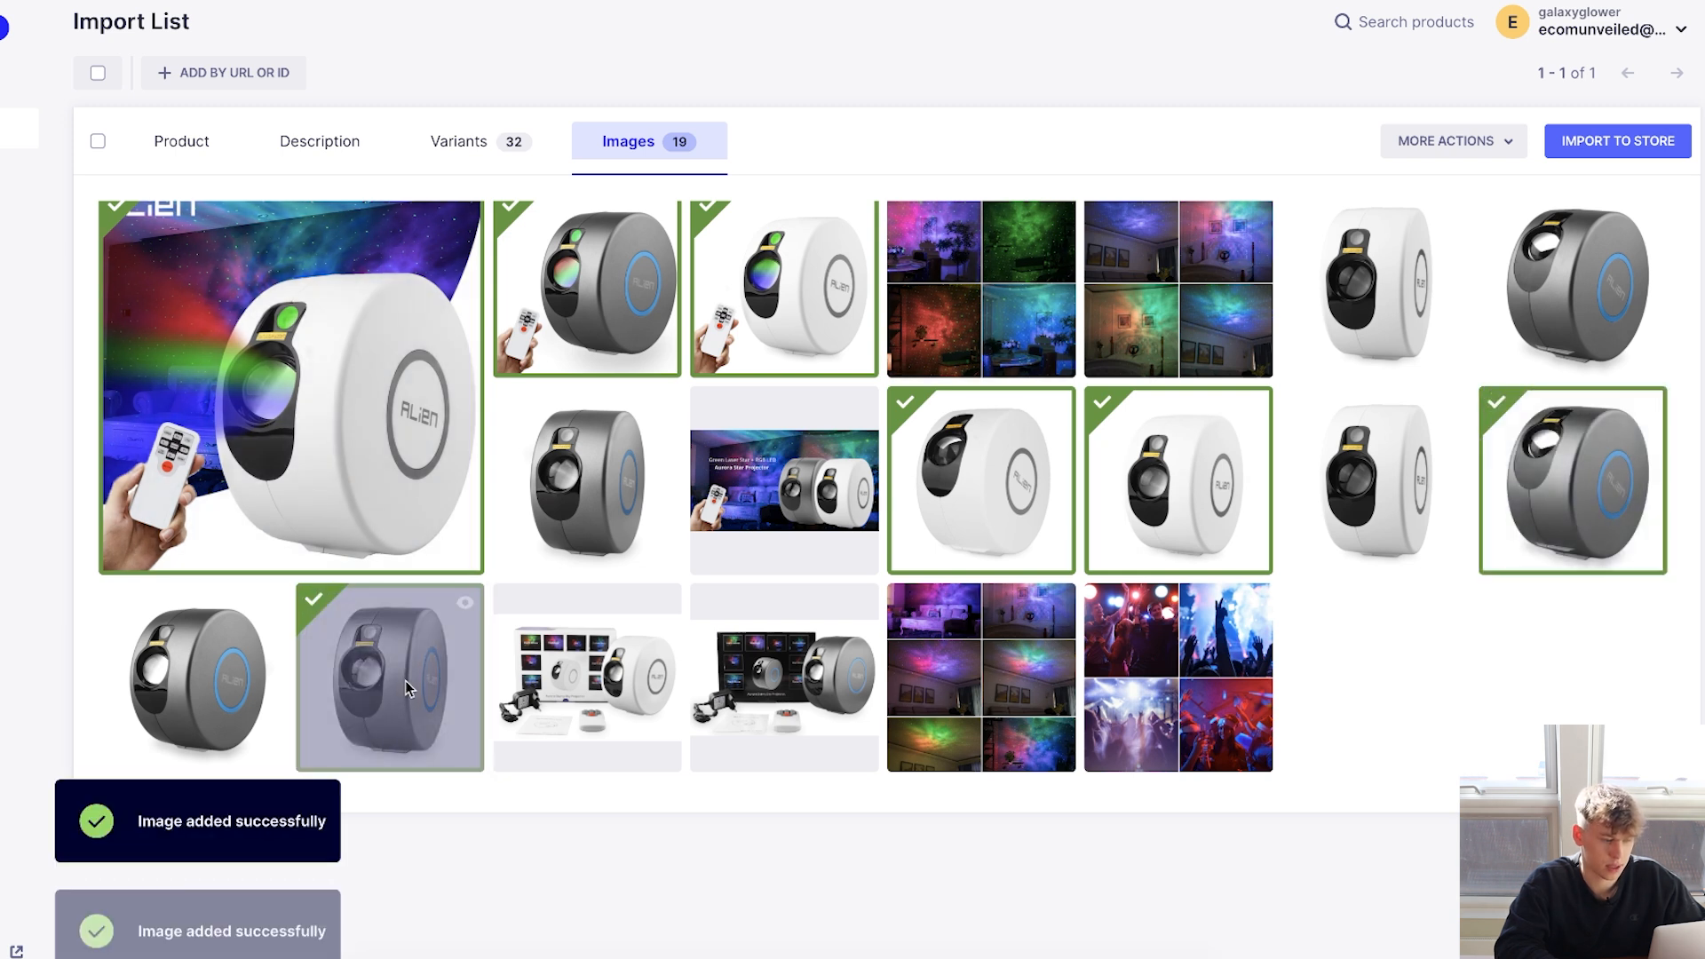
scroll(599, 610, up, 1)
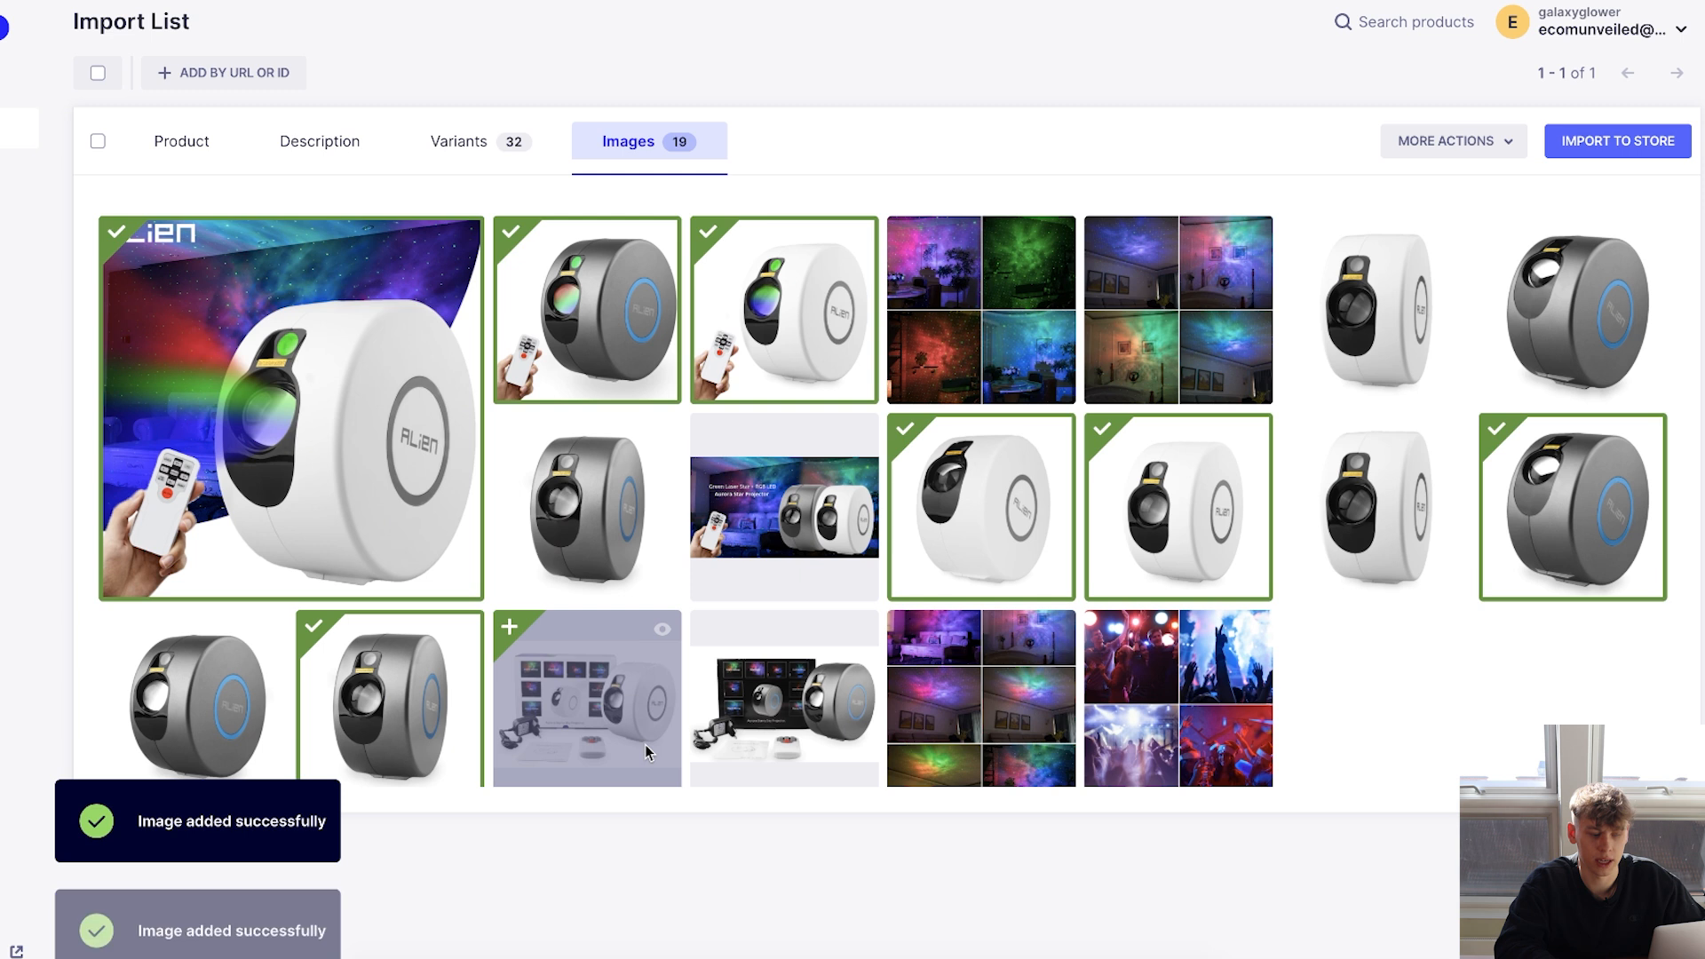
click(1629, 142)
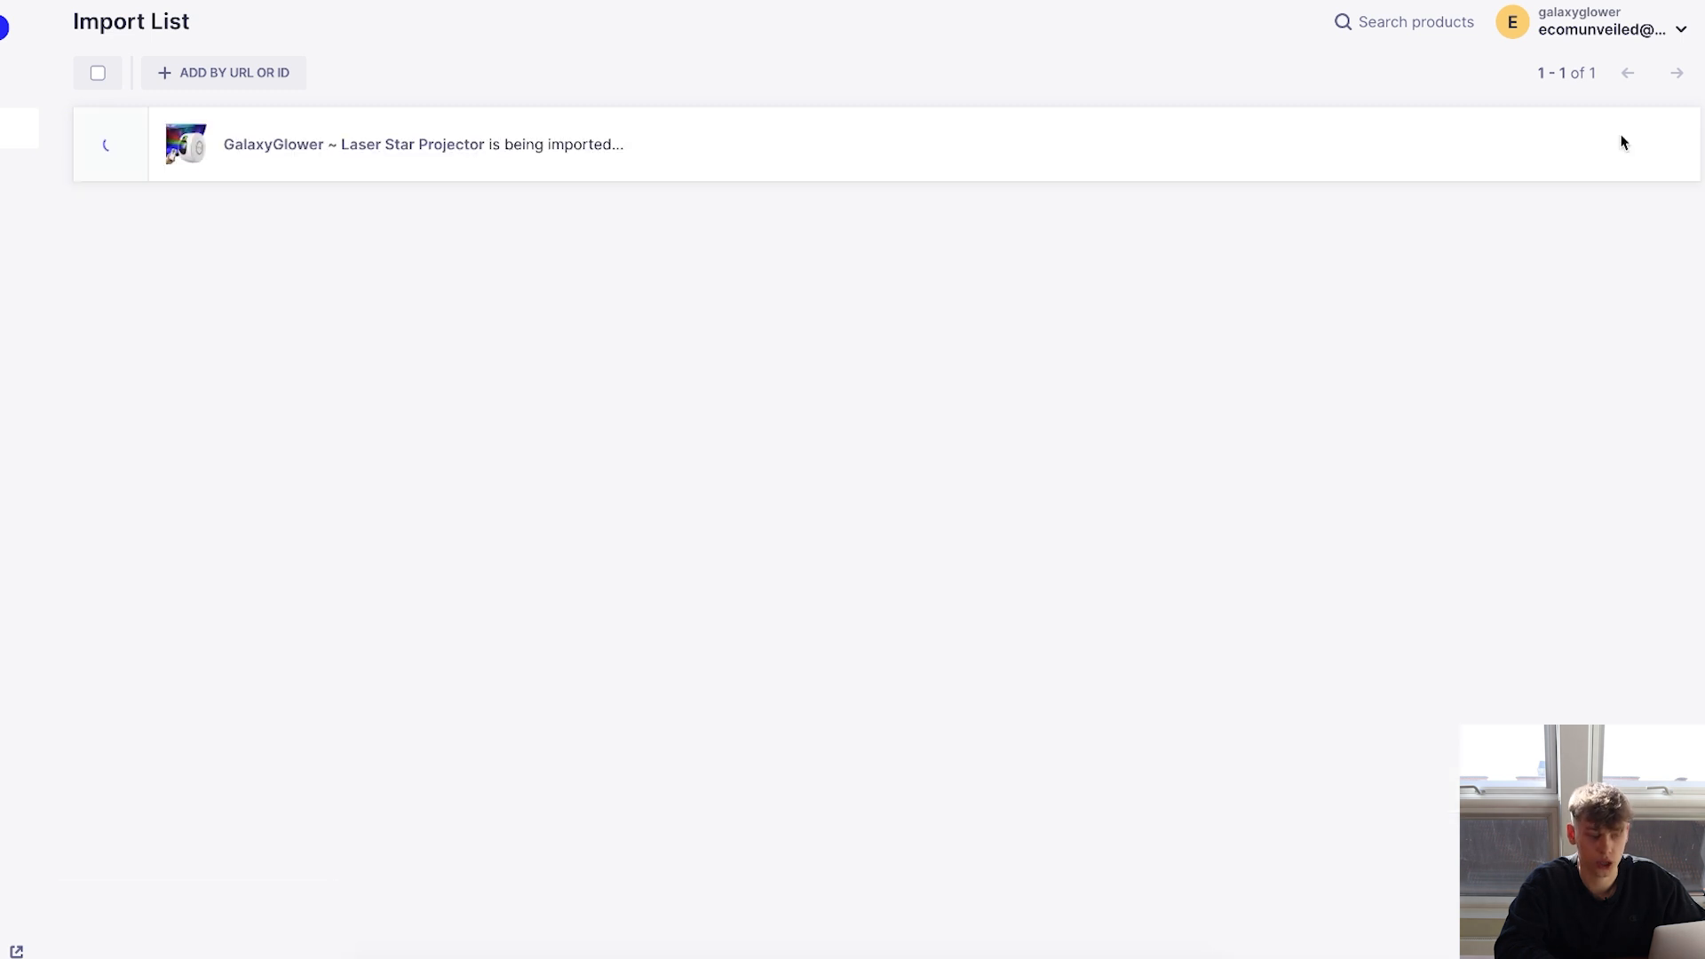
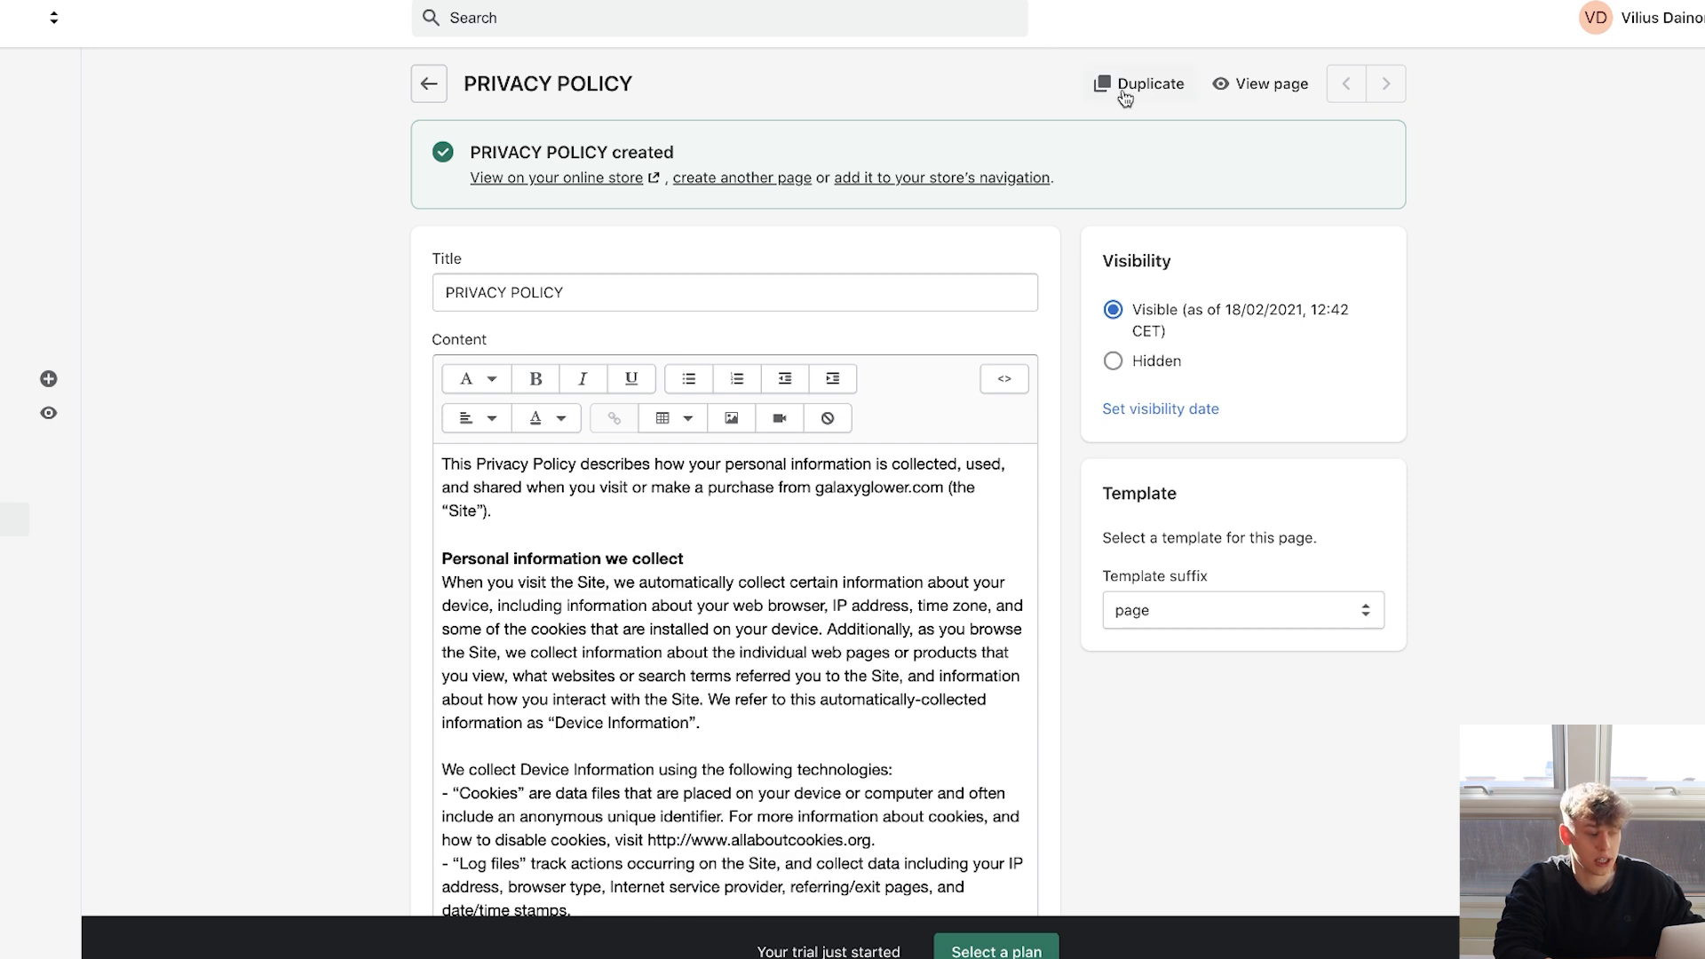
Duplicate the PRIVACY POLICY page as a new page named REFUNDS.
click(1125, 96)
click(627, 490)
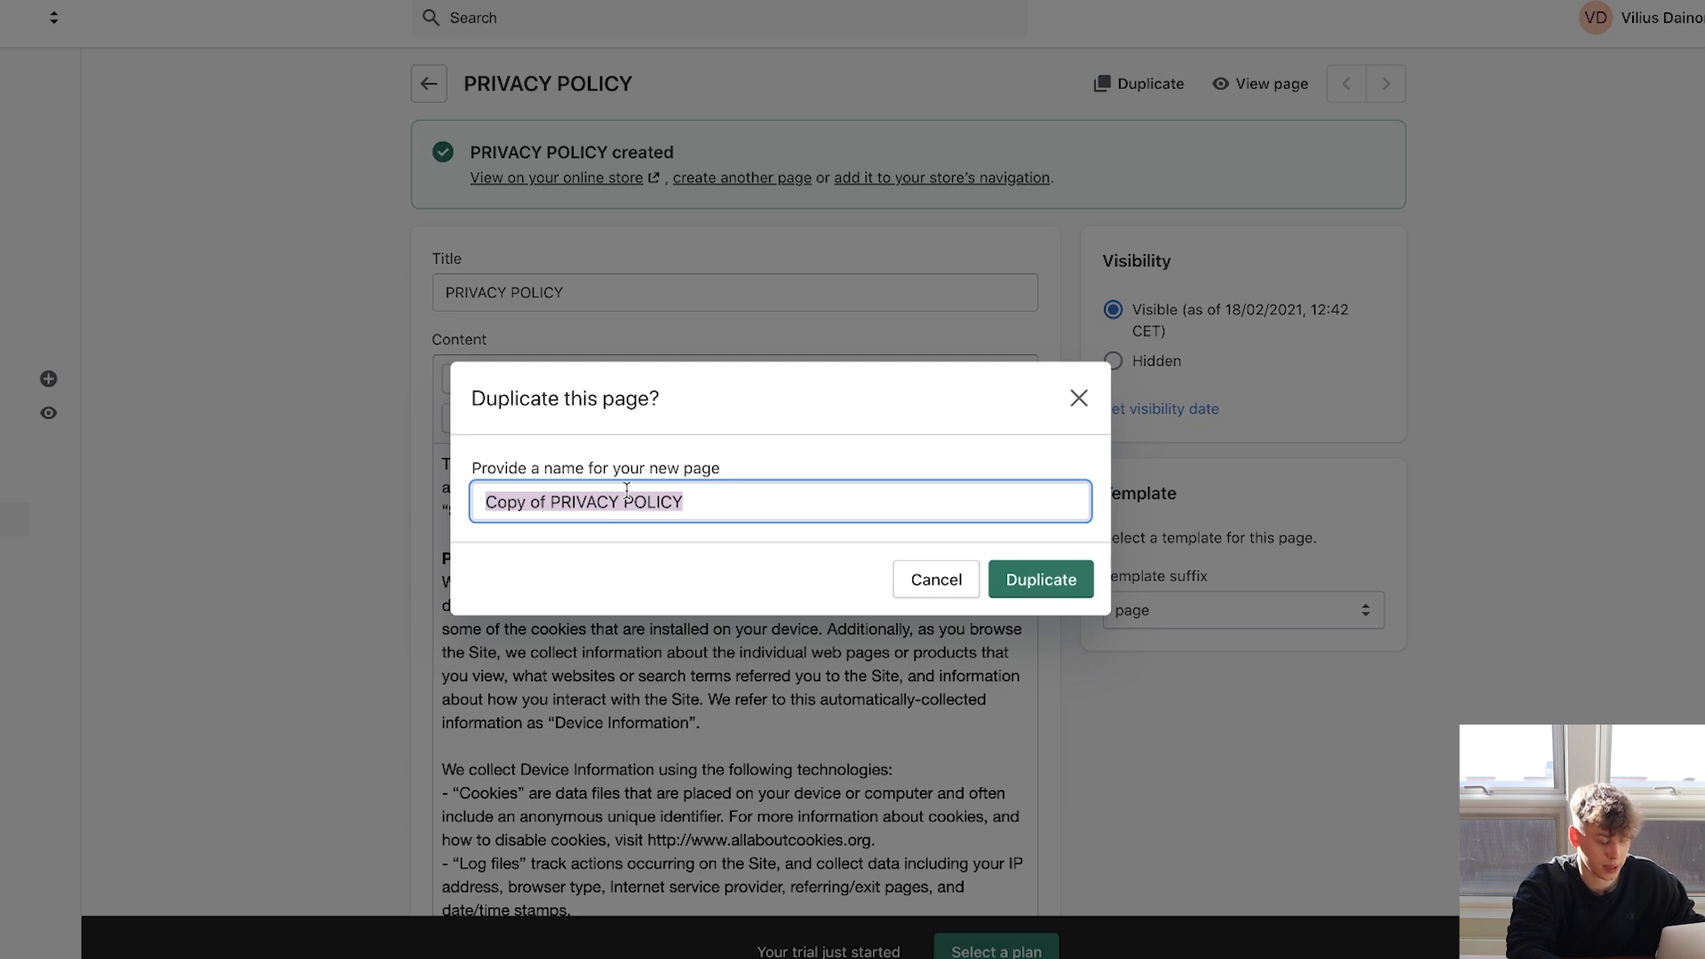
text(REFUNDS)
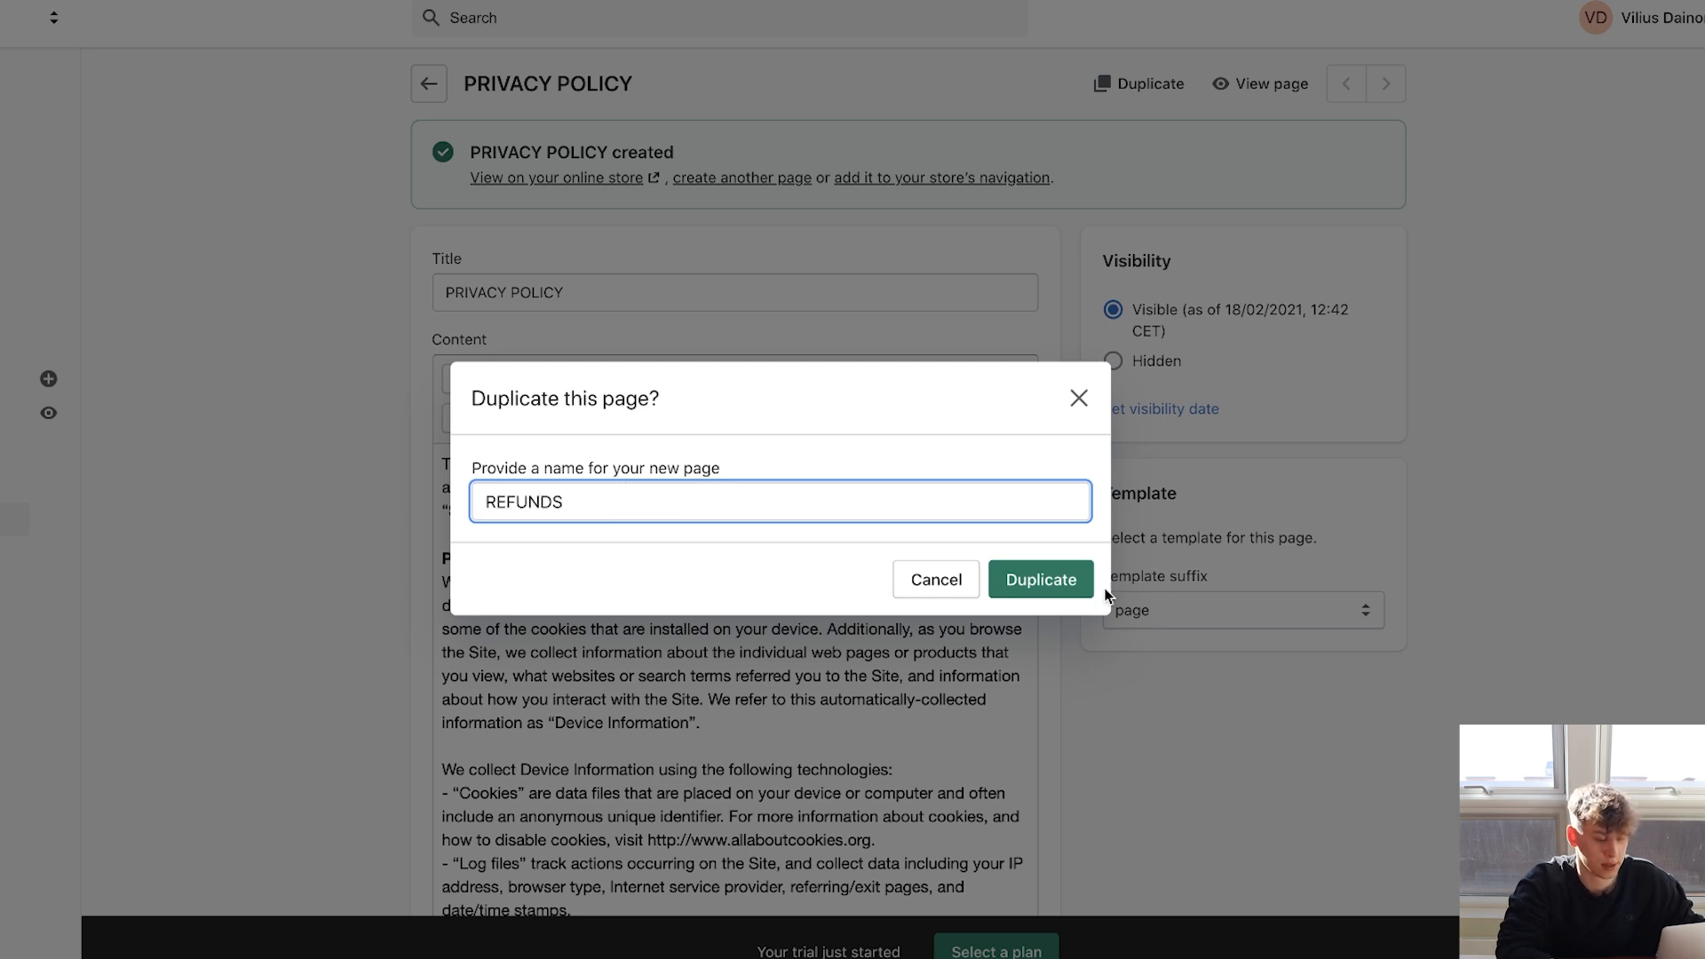
click(1037, 576)
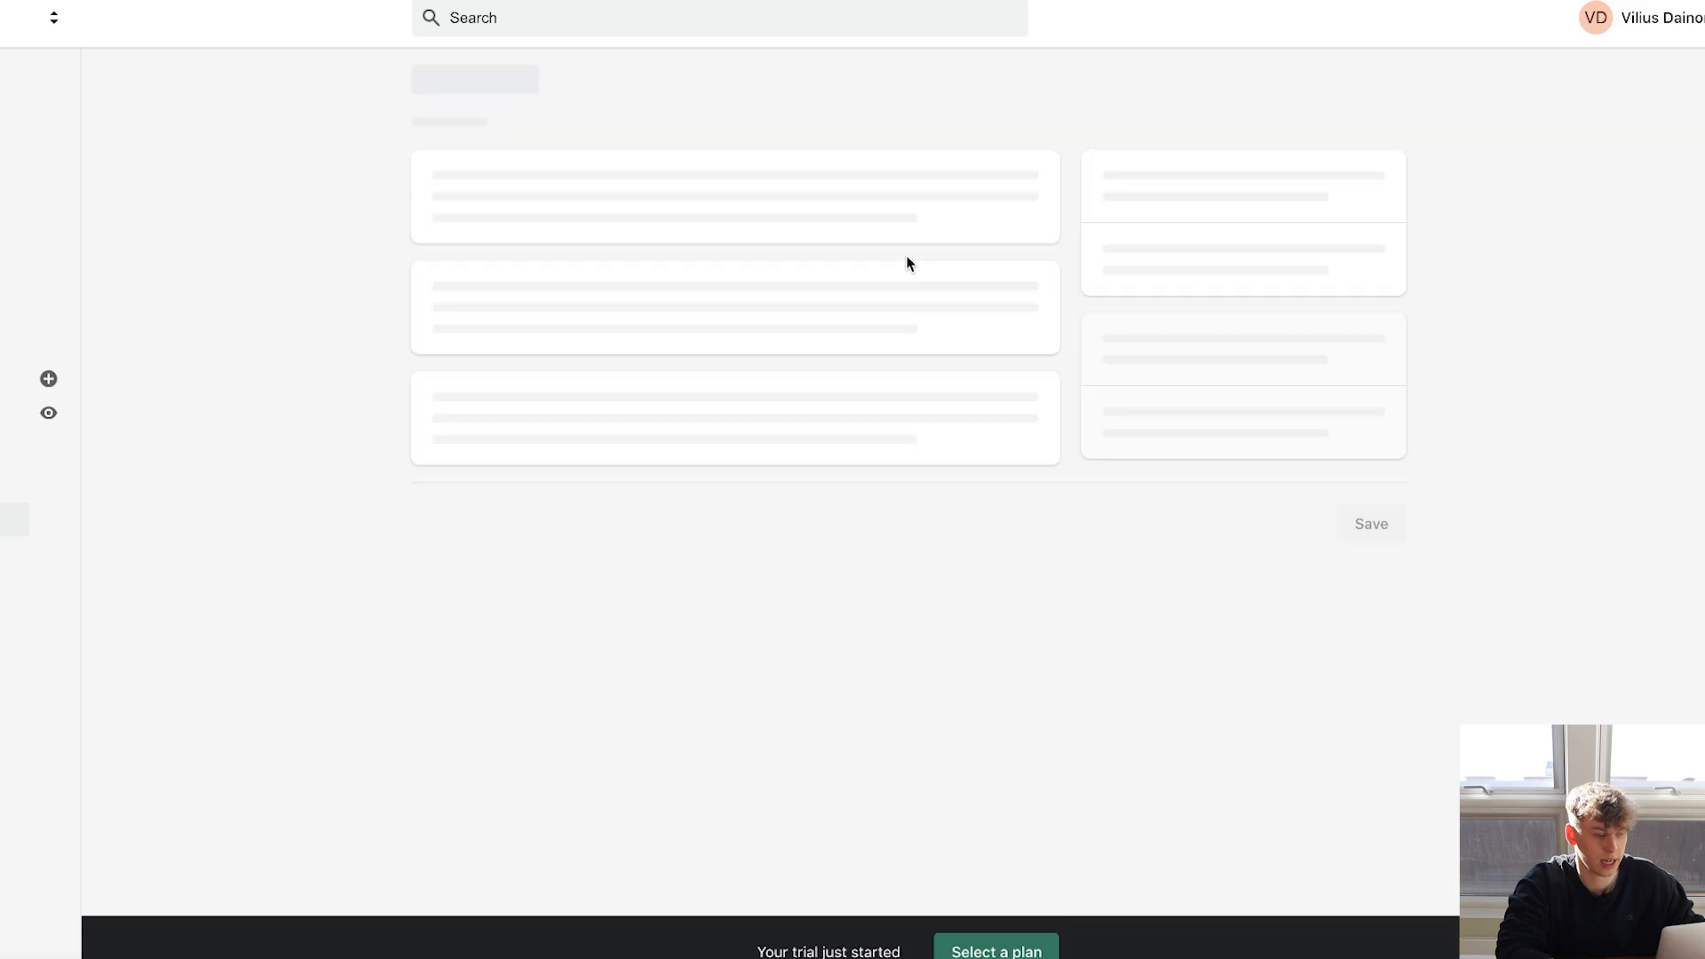
Replace the REFUNDS page's copied privacy text with the prepared 30-day return policy.
scroll(566, 683, down, 1)
click(566, 683)
key(ctrl+a)
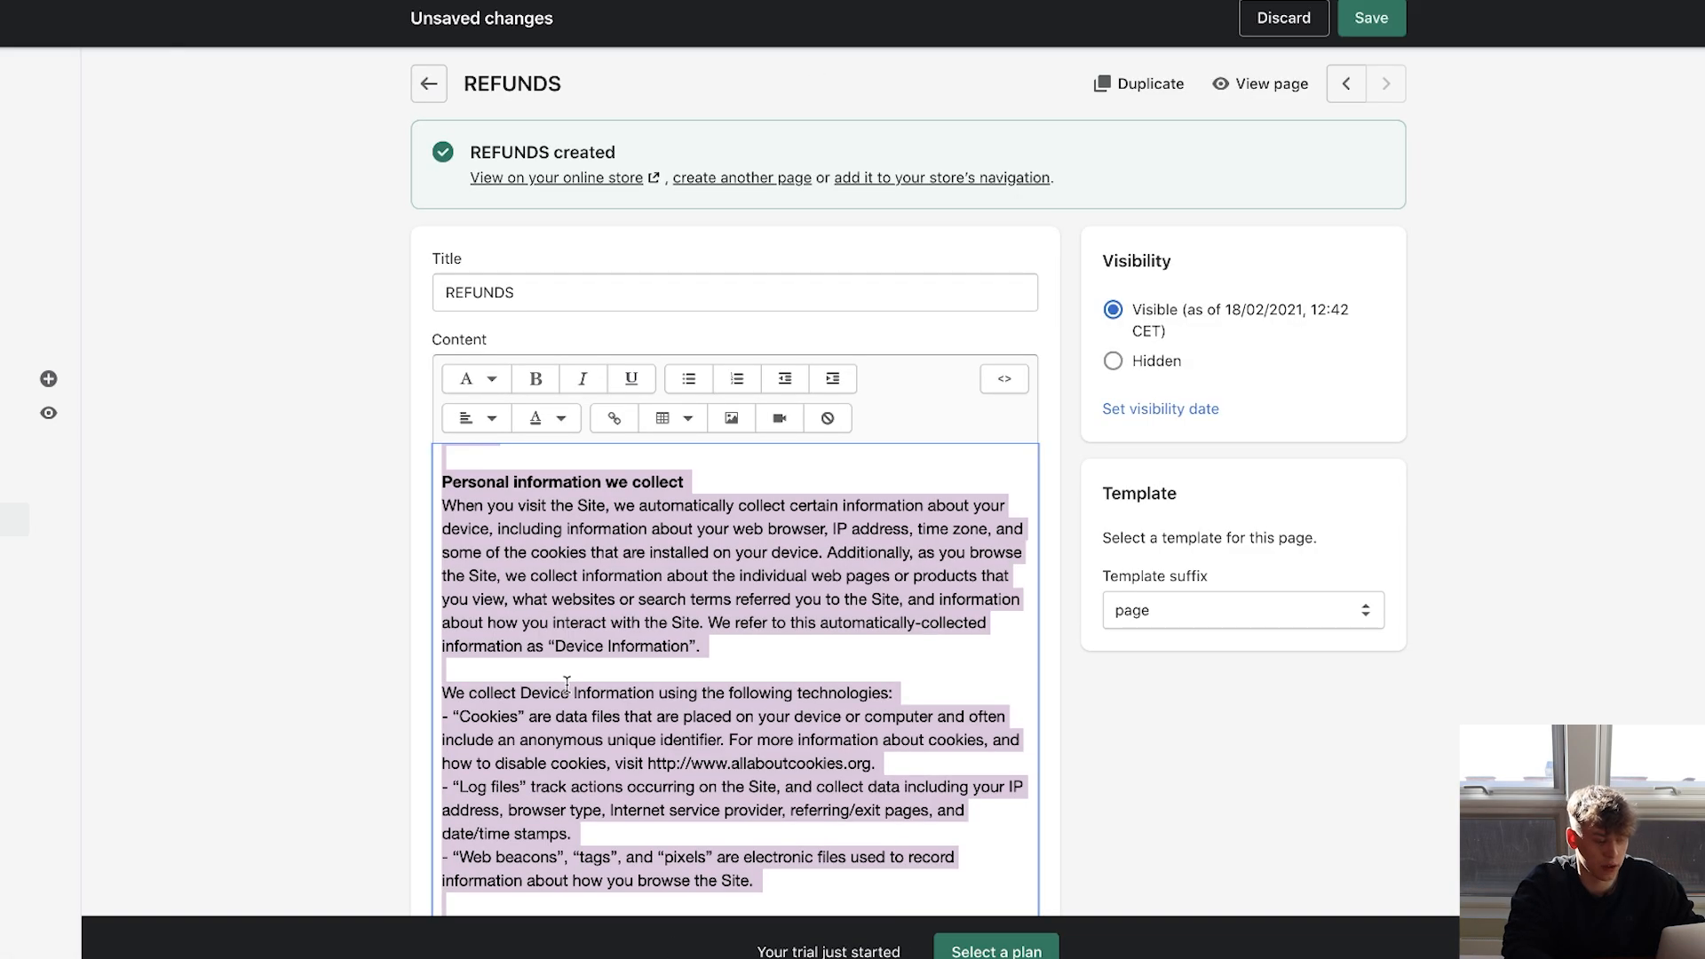
key(BackSpace)
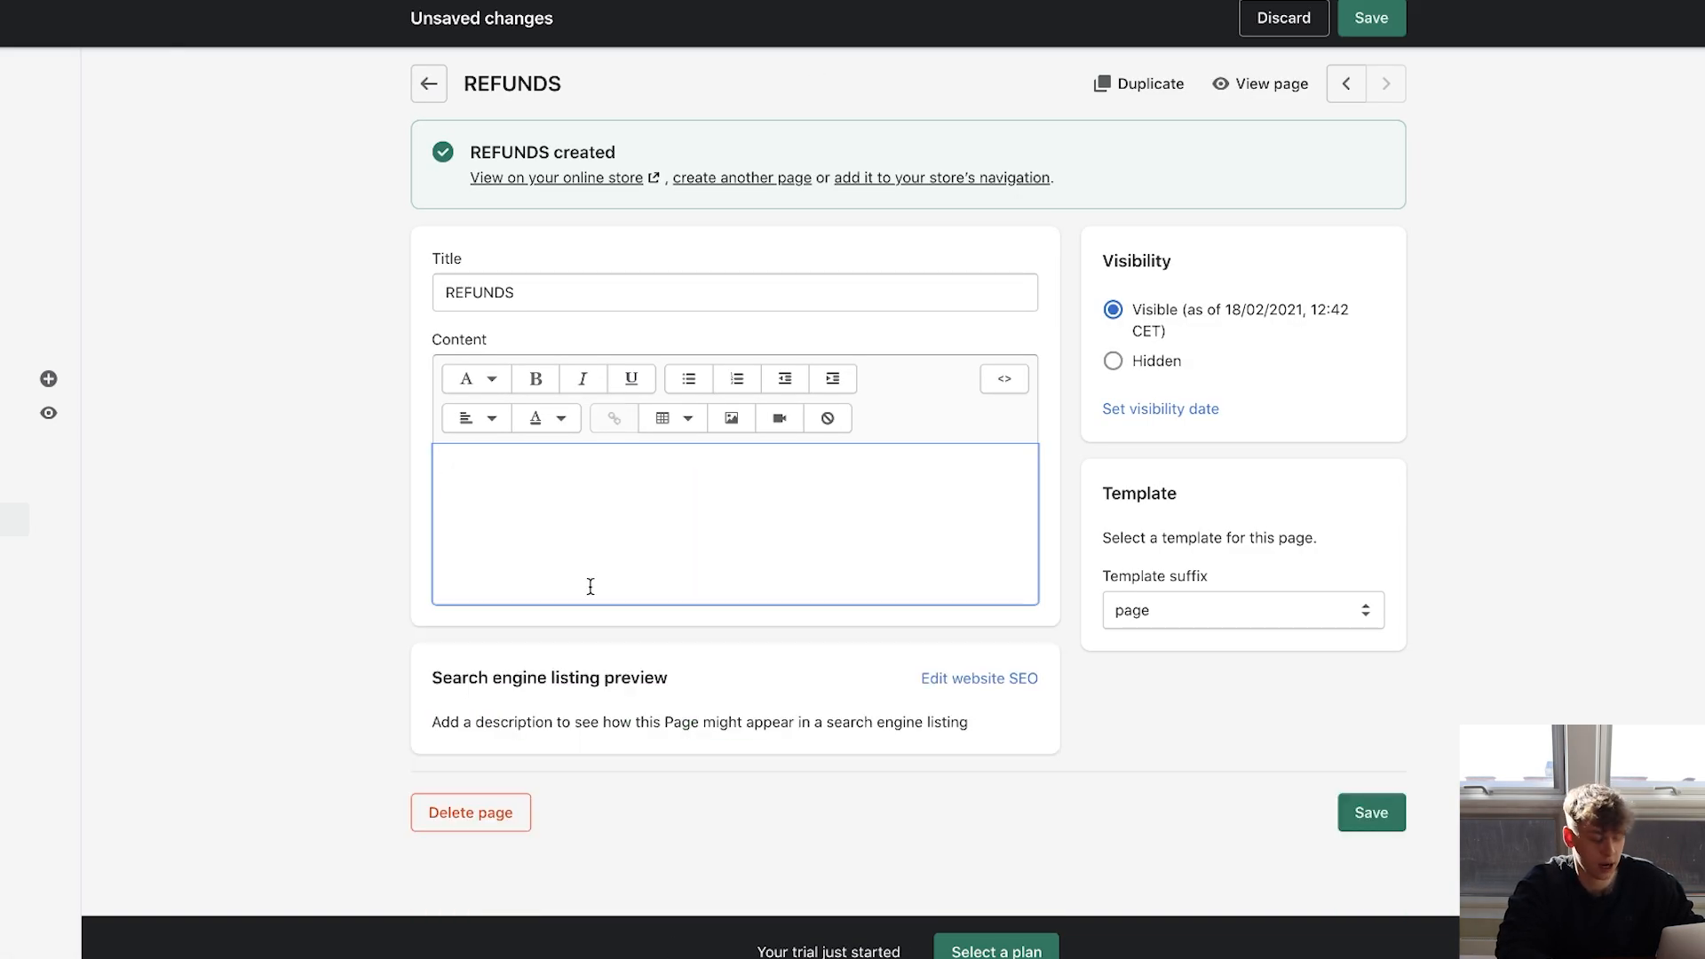
key(ctrl+v)
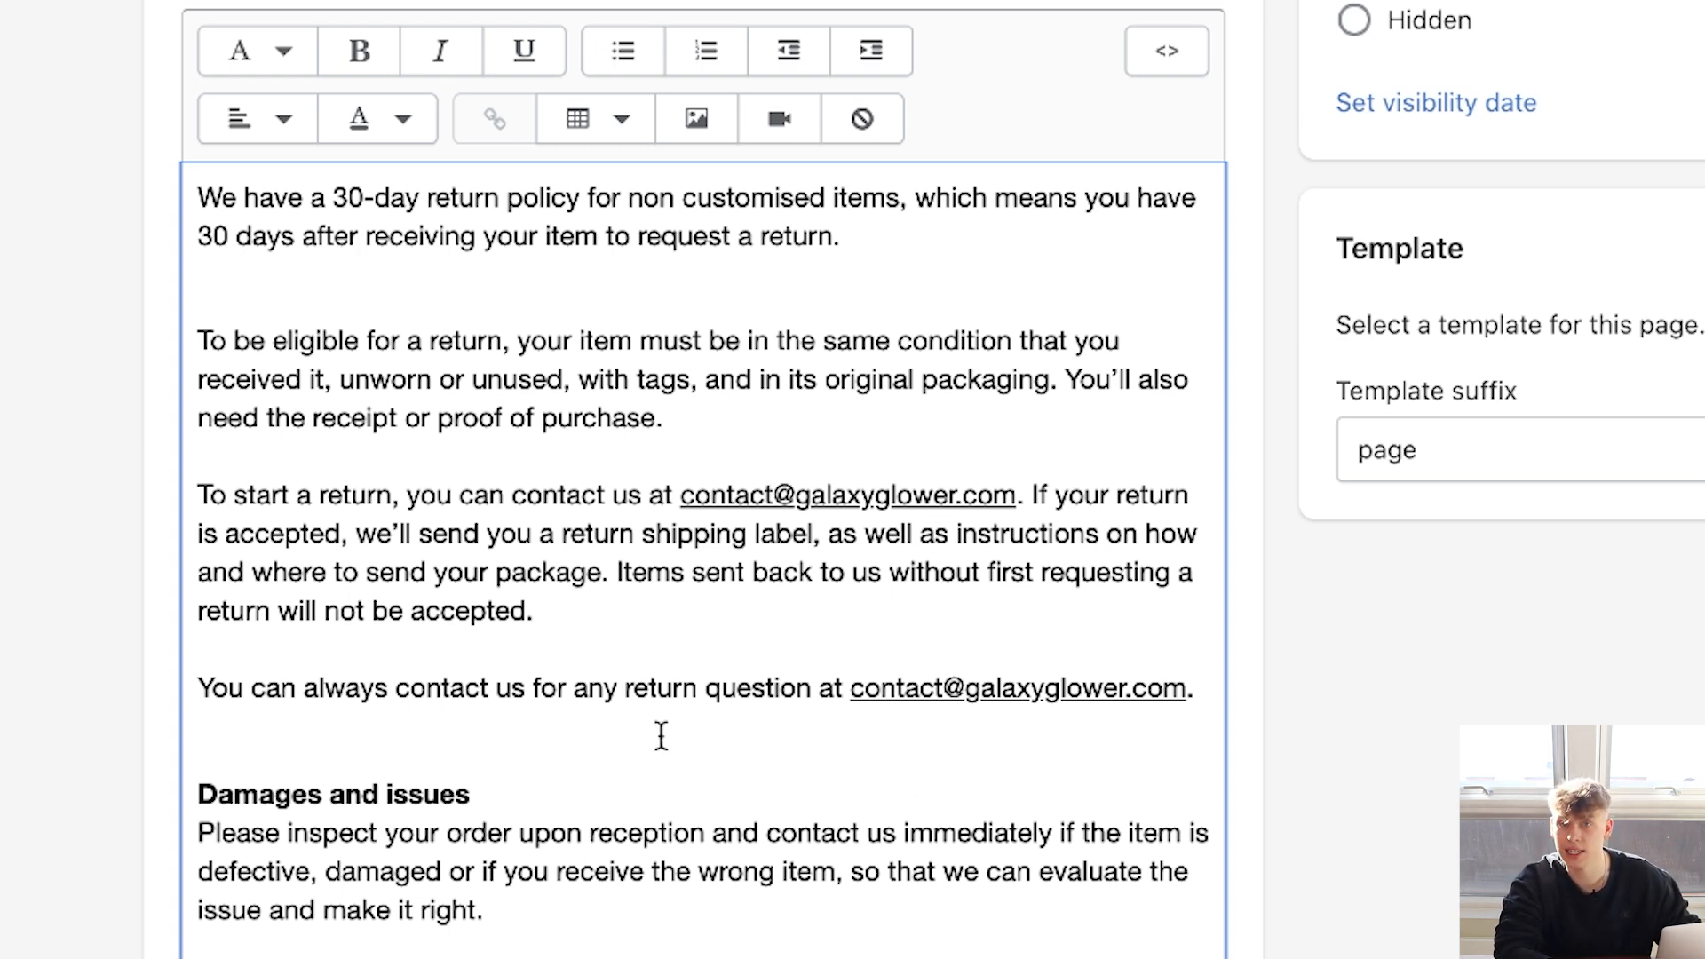
scroll(728, 924, down, 1)
scroll(728, 924, up, 1)
scroll(866, 471, down, 1)
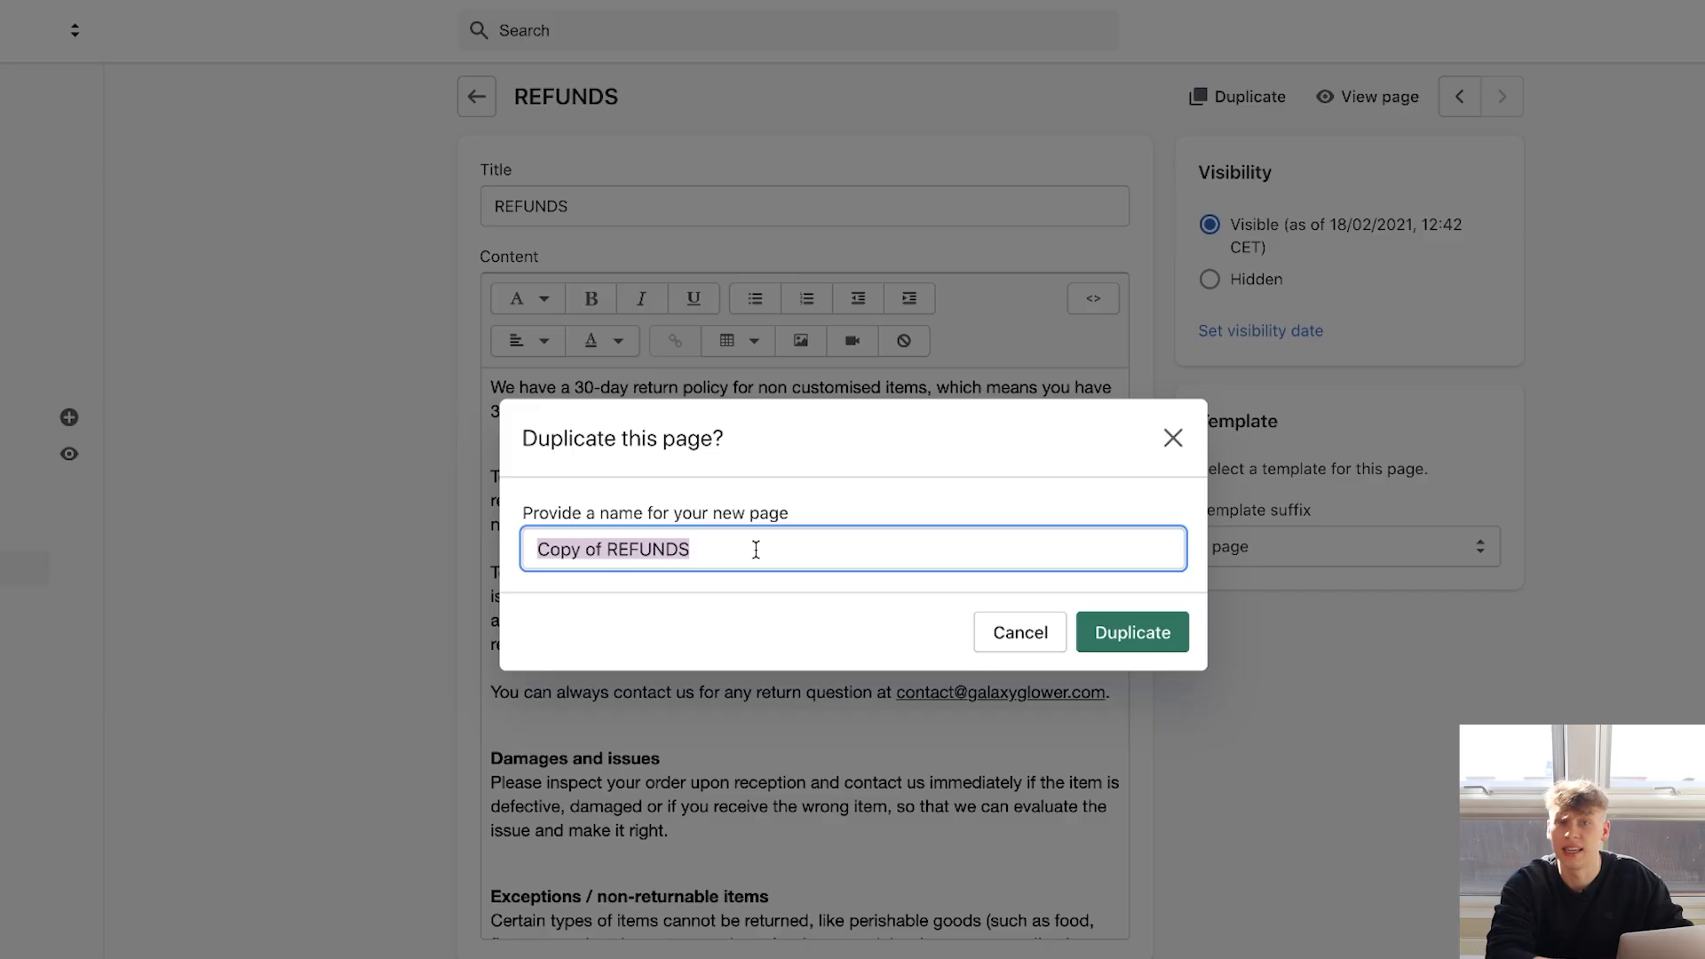
Duplicate the REFUNDS page as SHIPPING, and save it with the shipping destinations and free worldwide shipping text.
text(SHIPPING)
click(1122, 631)
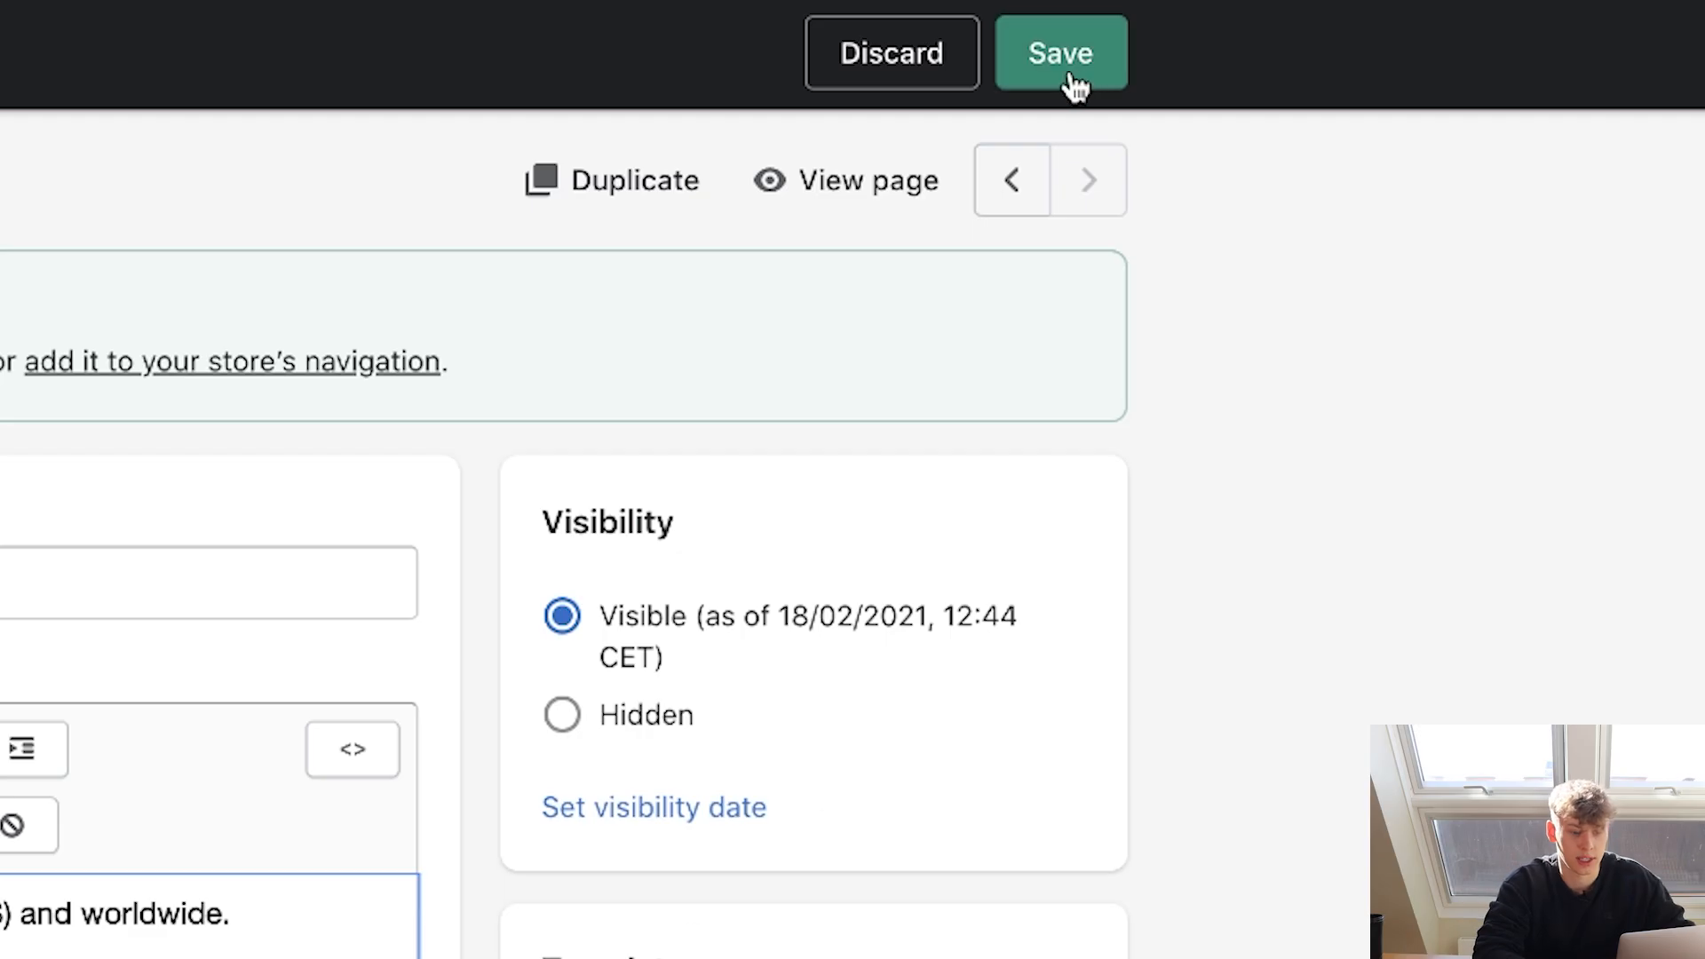
click(1068, 59)
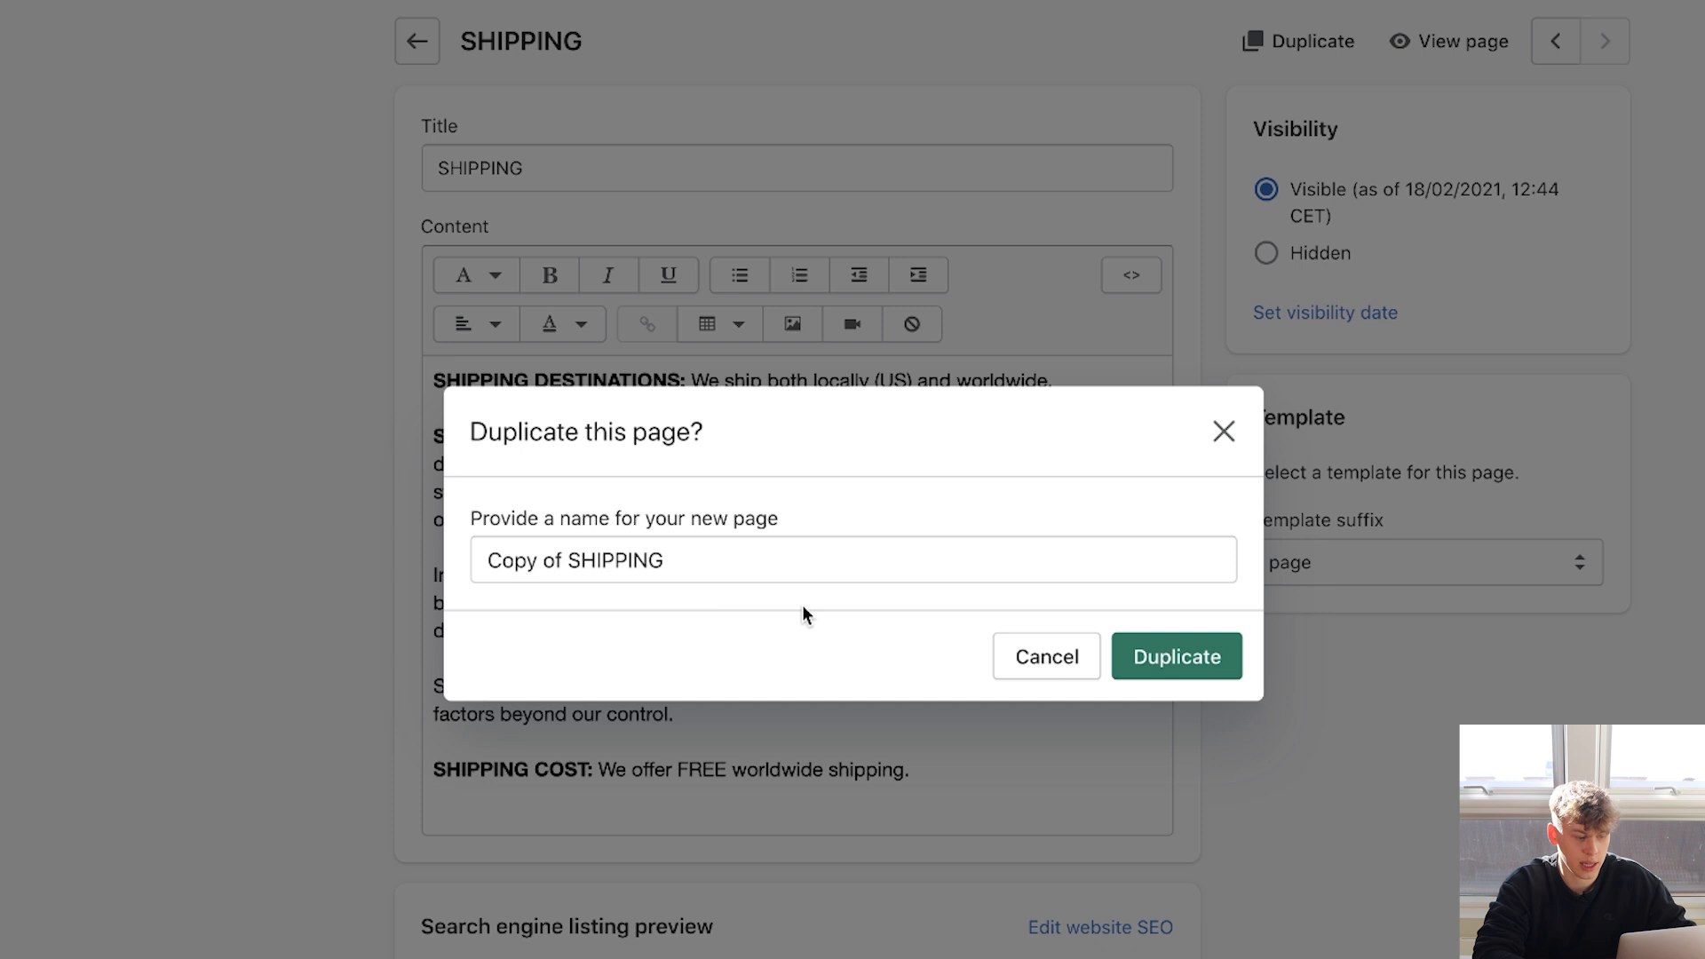
Duplicate the SHIPPING page as a new page named CONTACT.
click(800, 571)
key(super+a)
text(CONT)
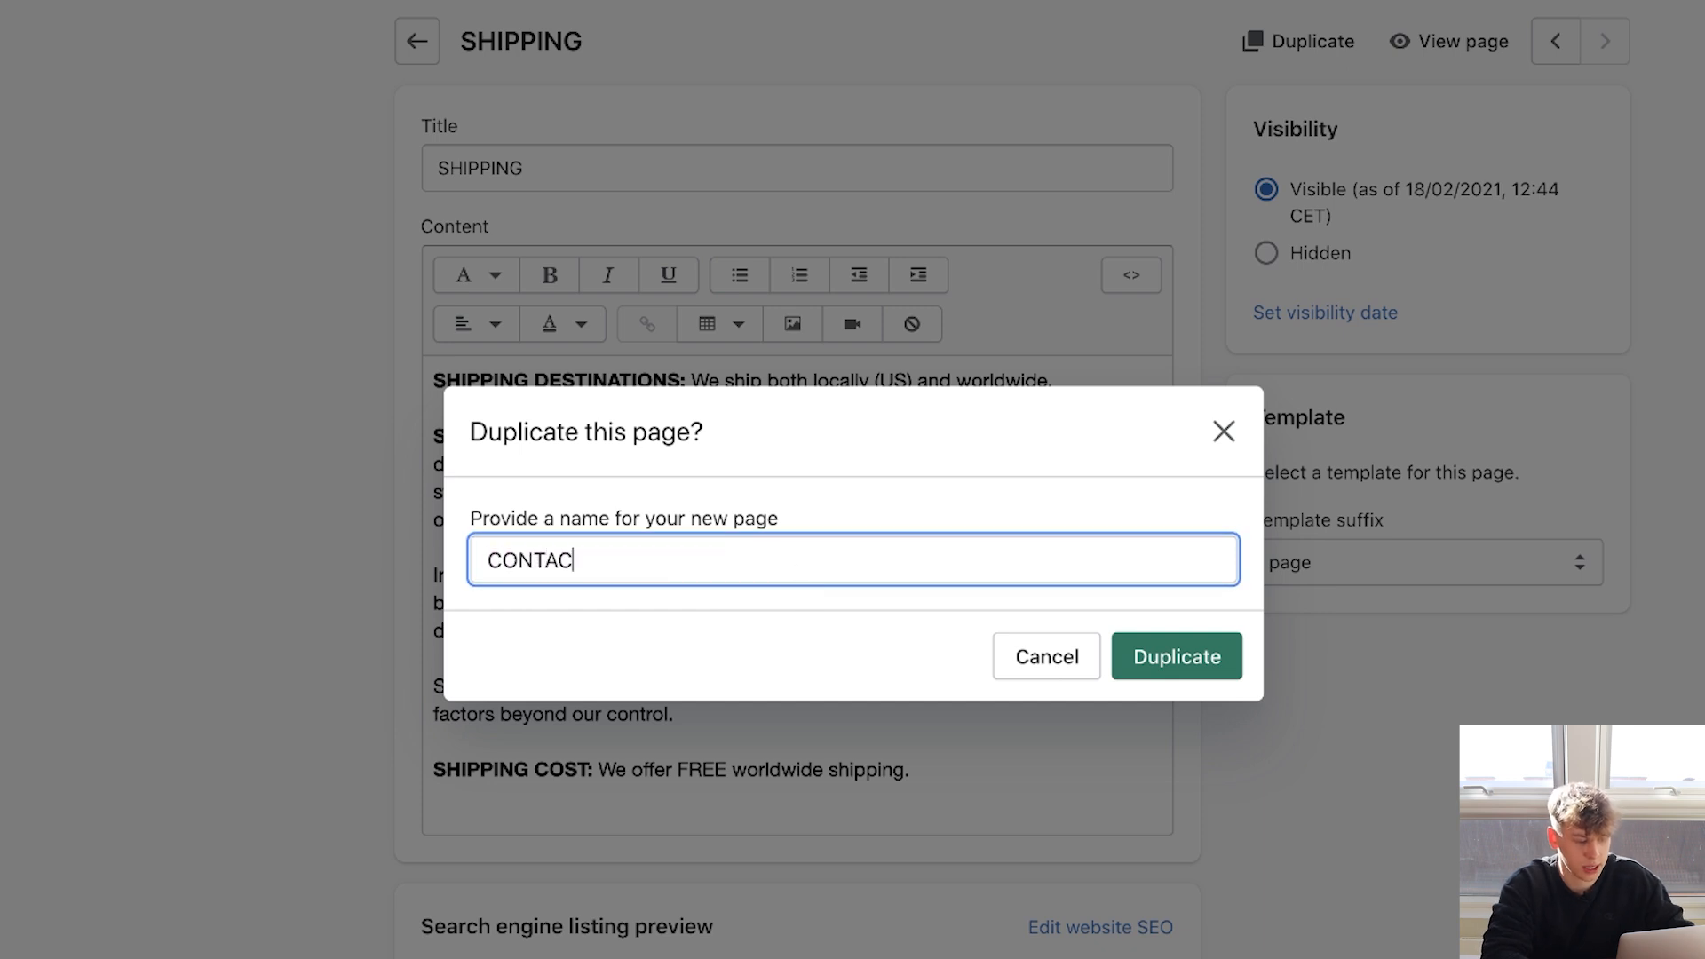
text(ACT US)
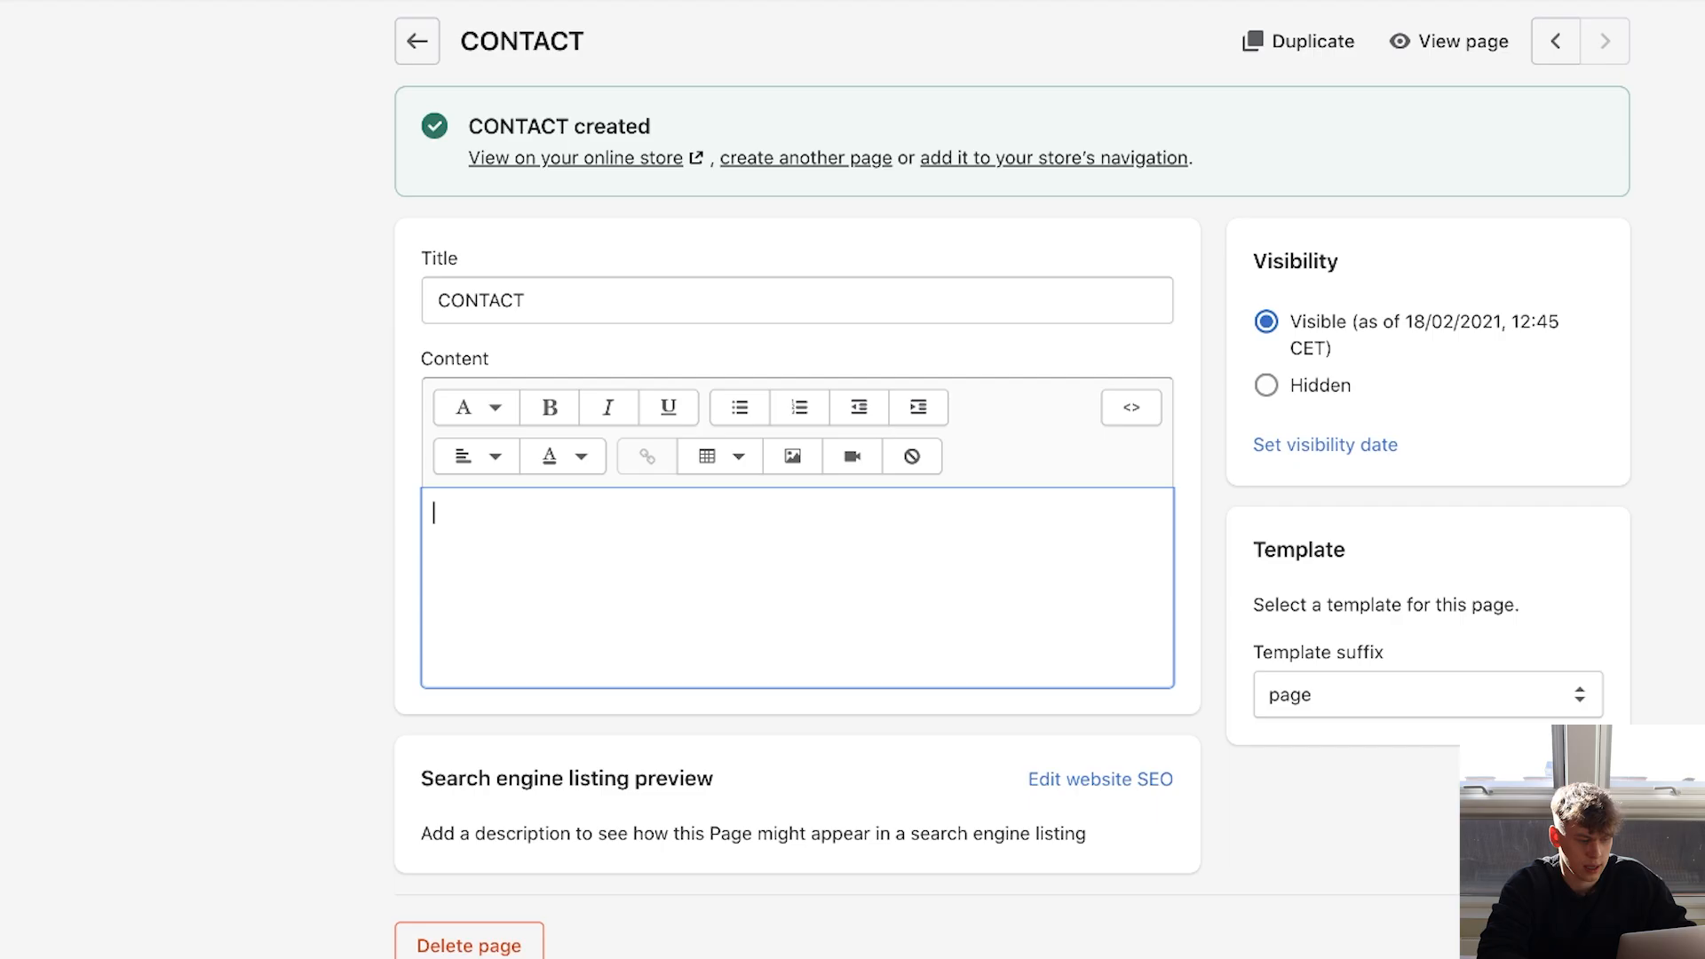
Fill the CONTACT page with the prepared support text, assign the page.contact template, and save the page.
key(super+v)
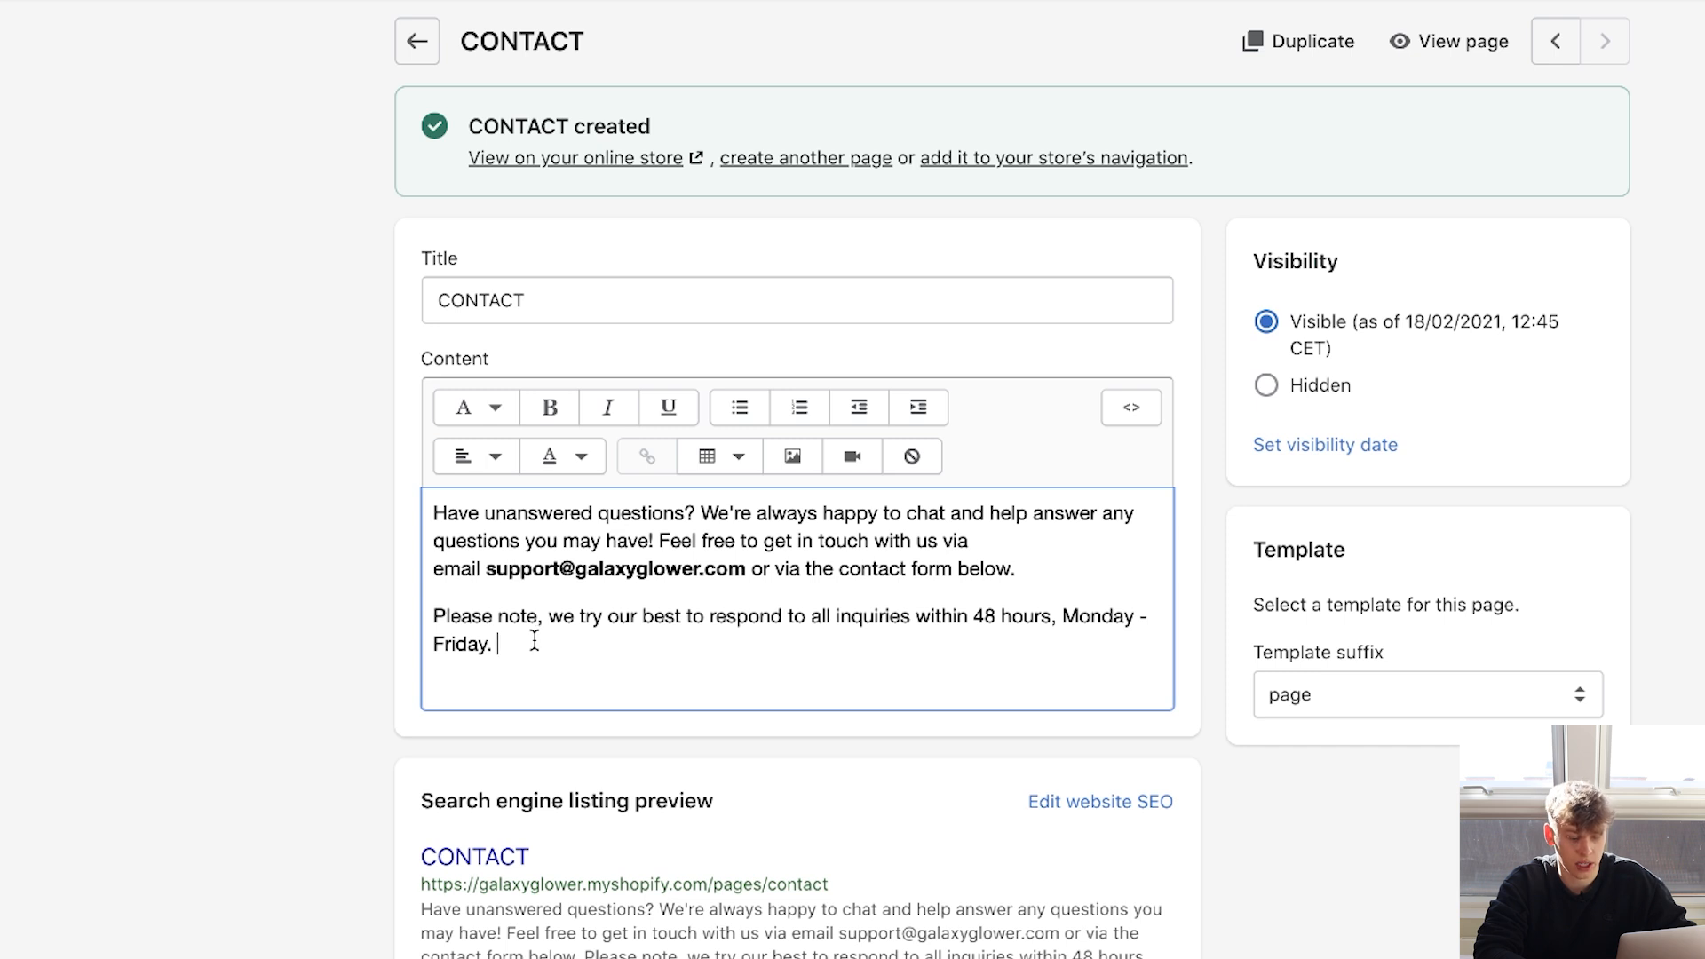
key(Return)
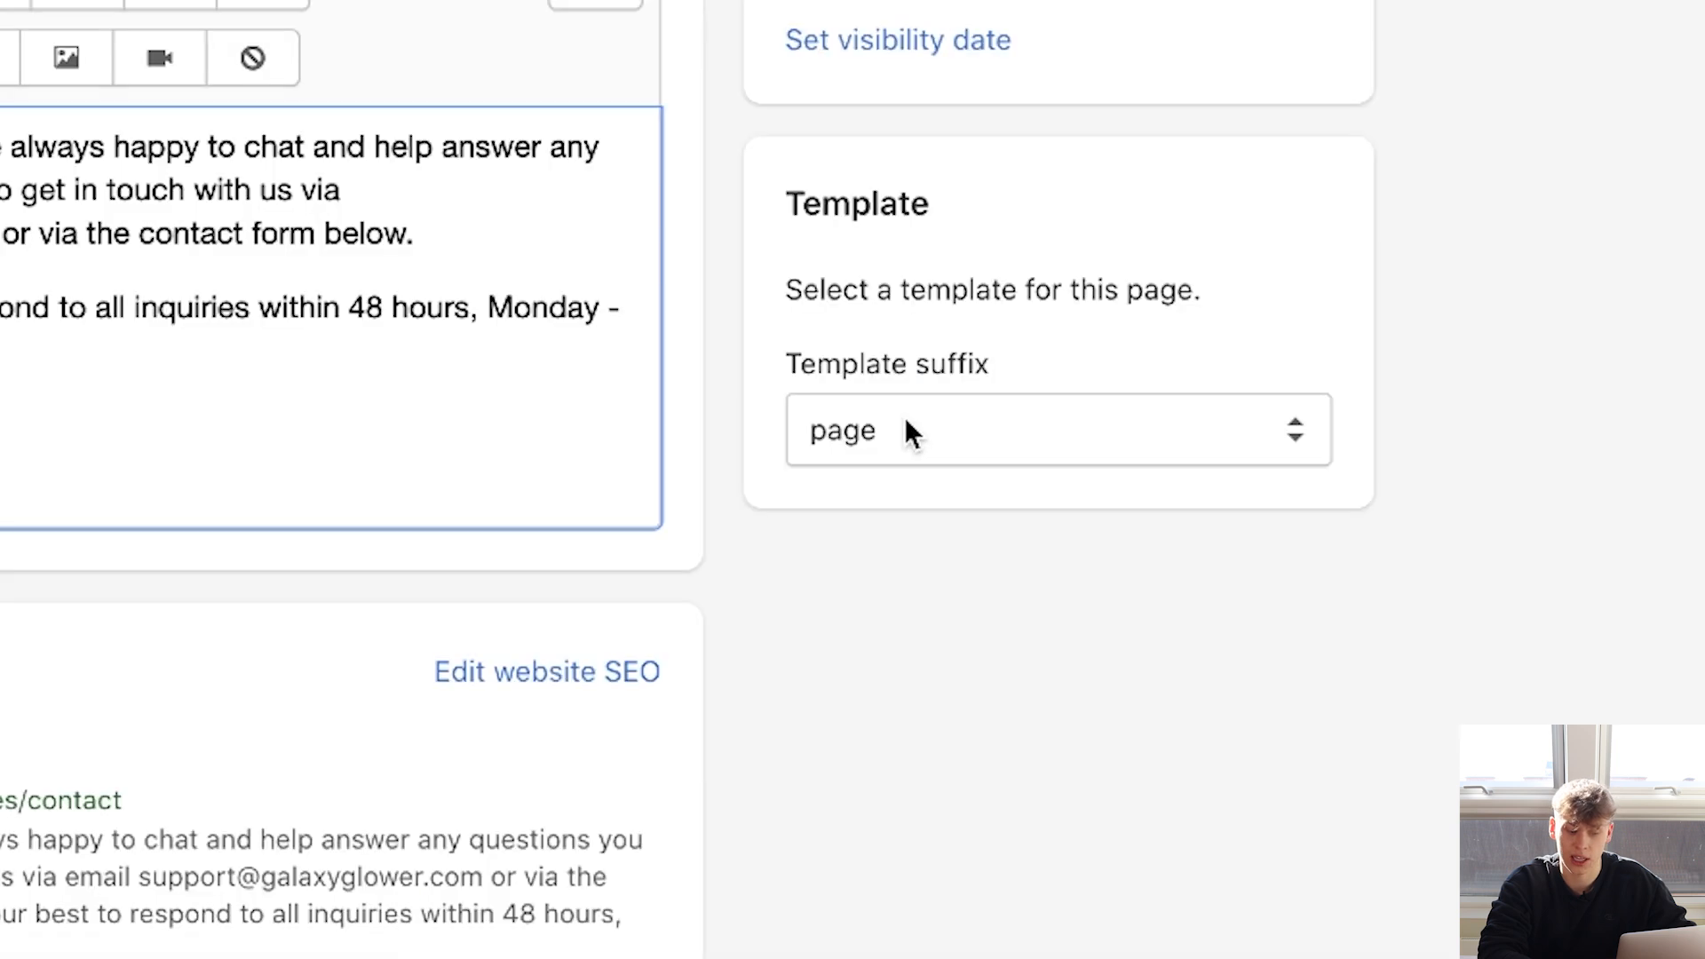
click(1330, 688)
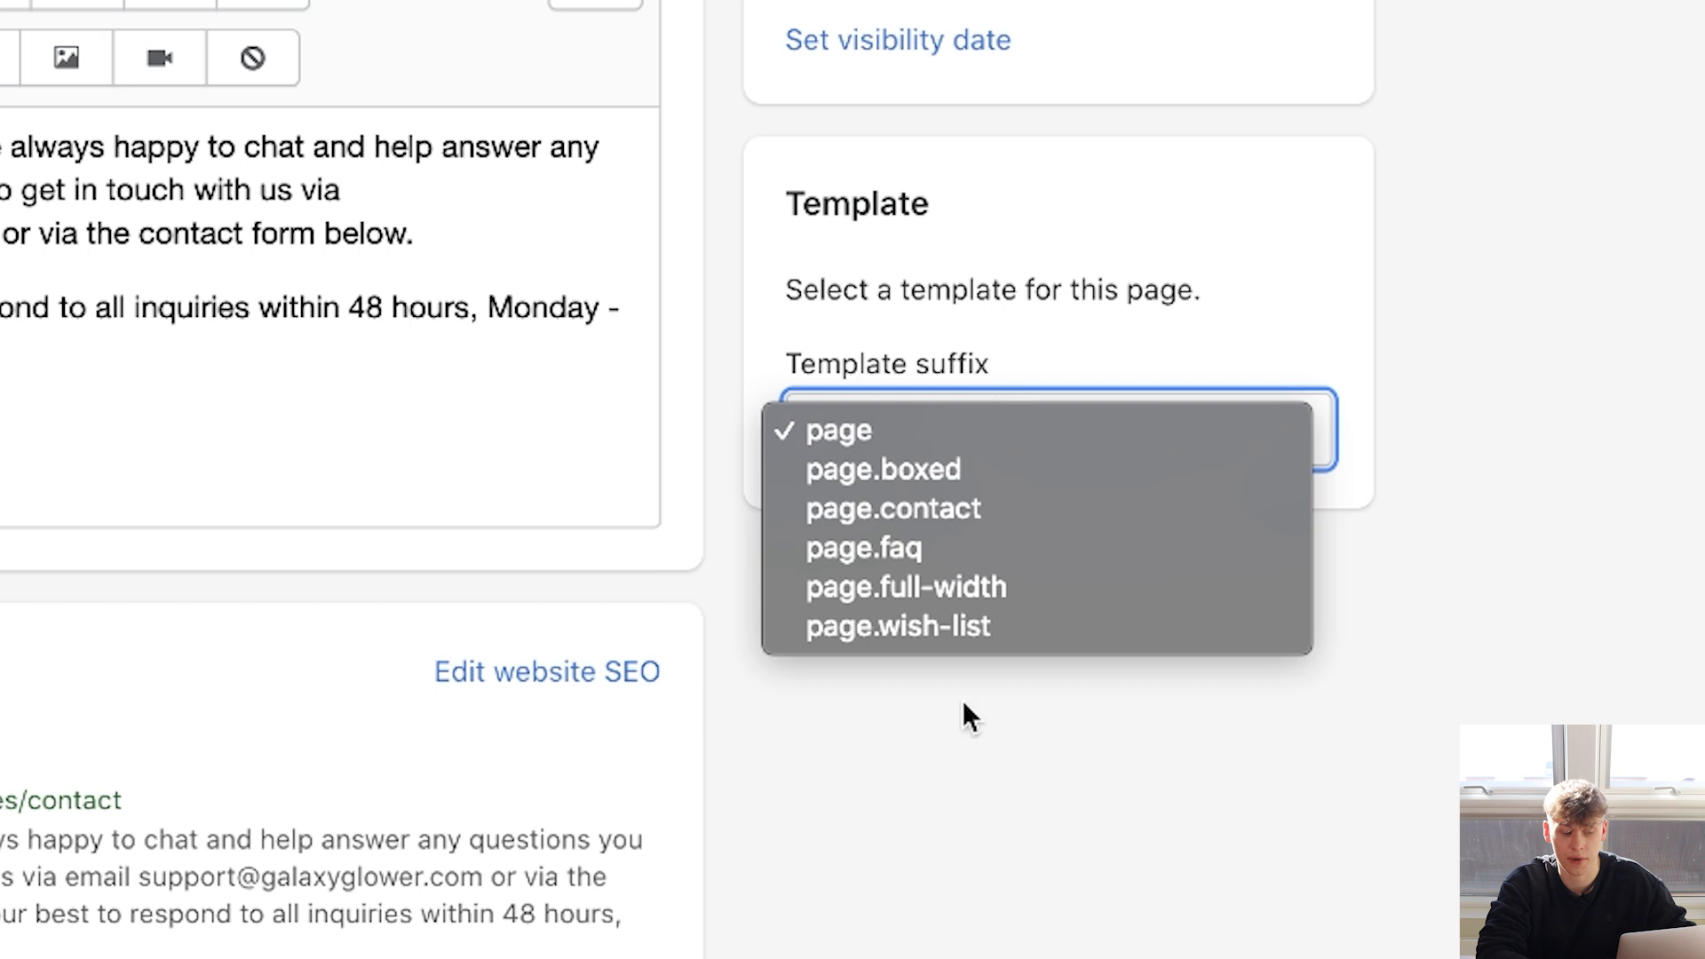
click(963, 515)
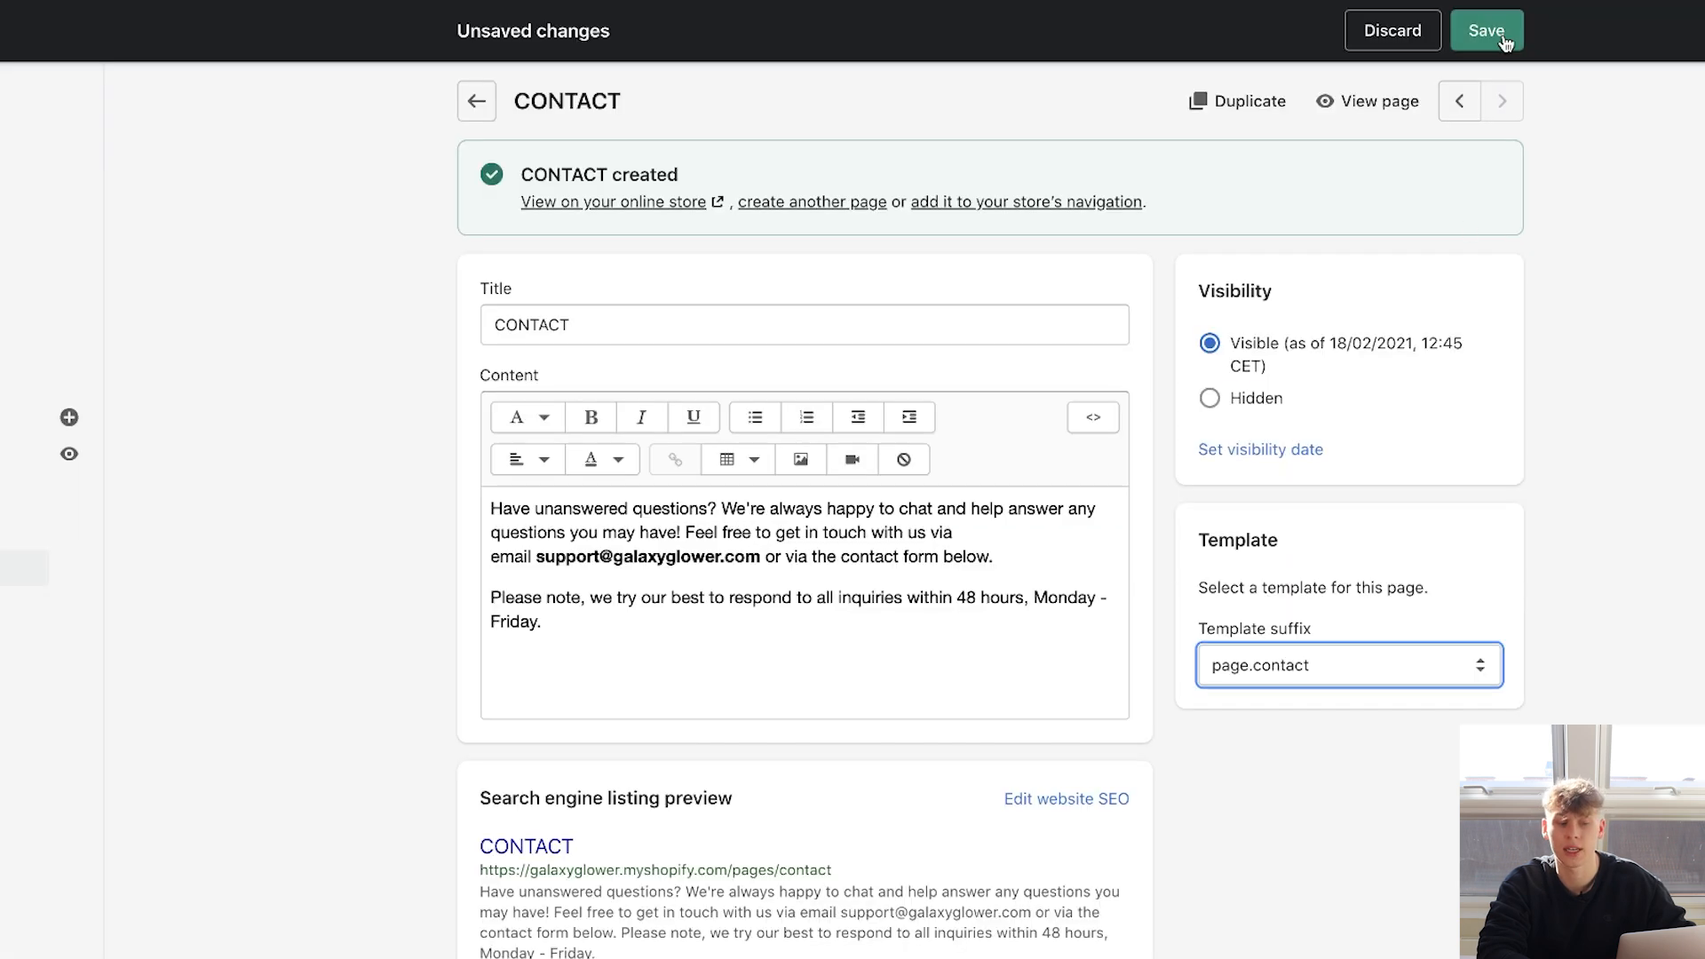
click(1502, 39)
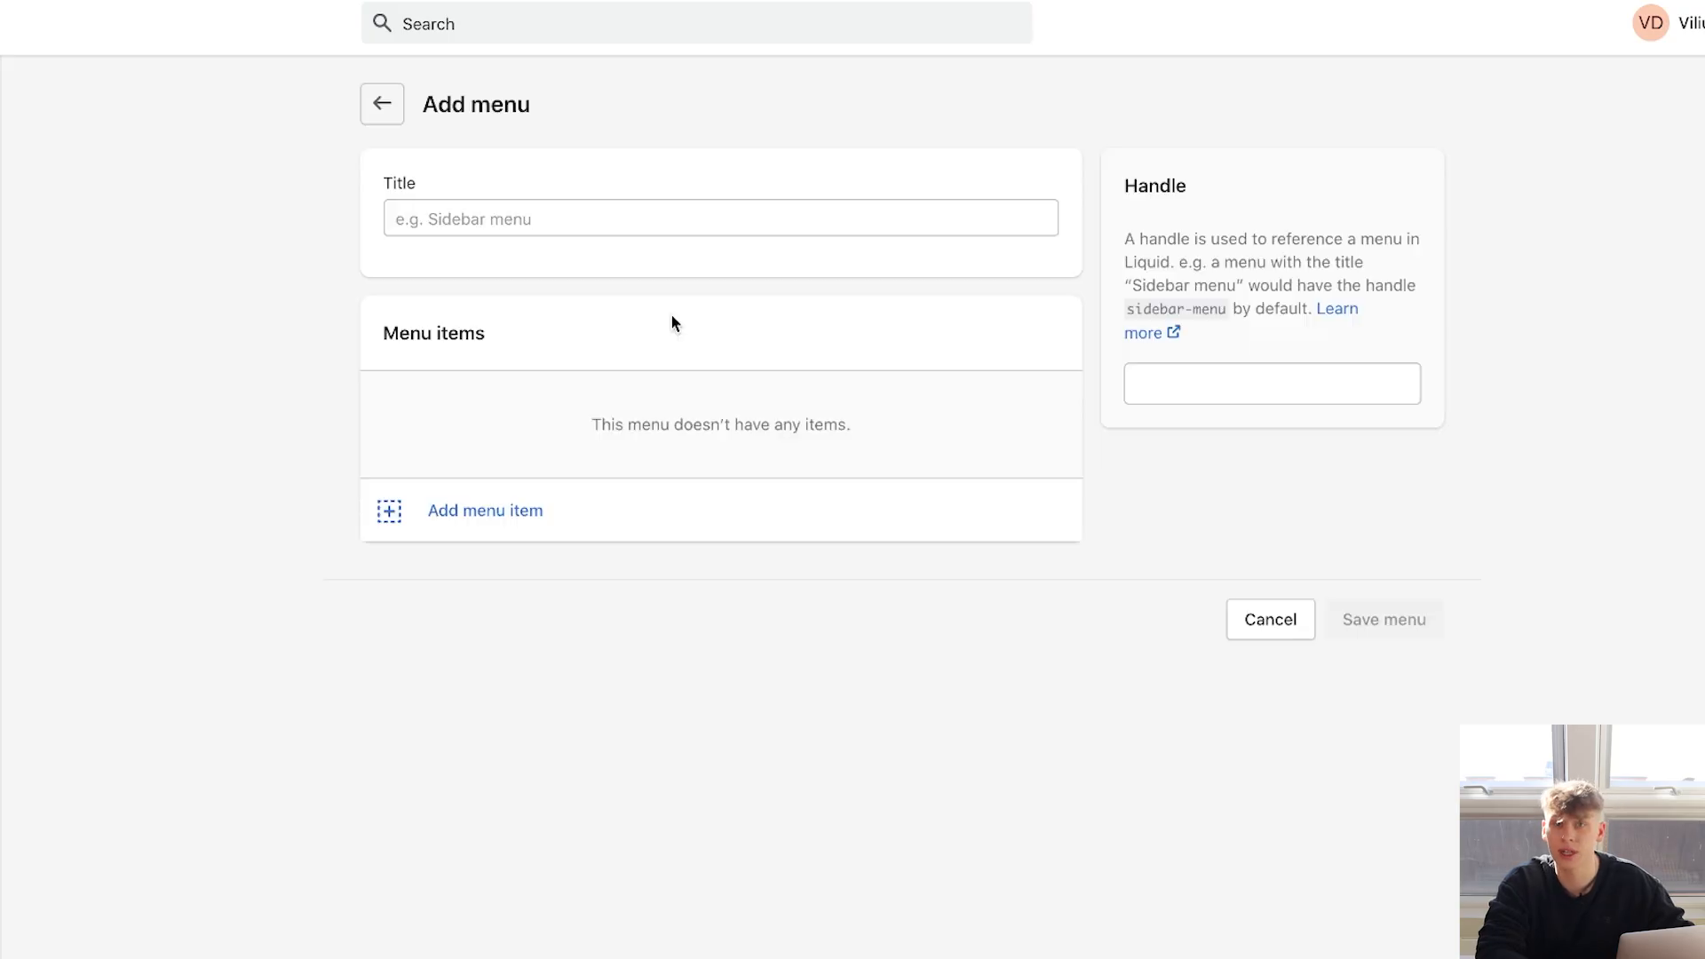
Title the new navigation menu HEADER and add a HOME item linked to the home page.
click(558, 223)
text(HEADER)
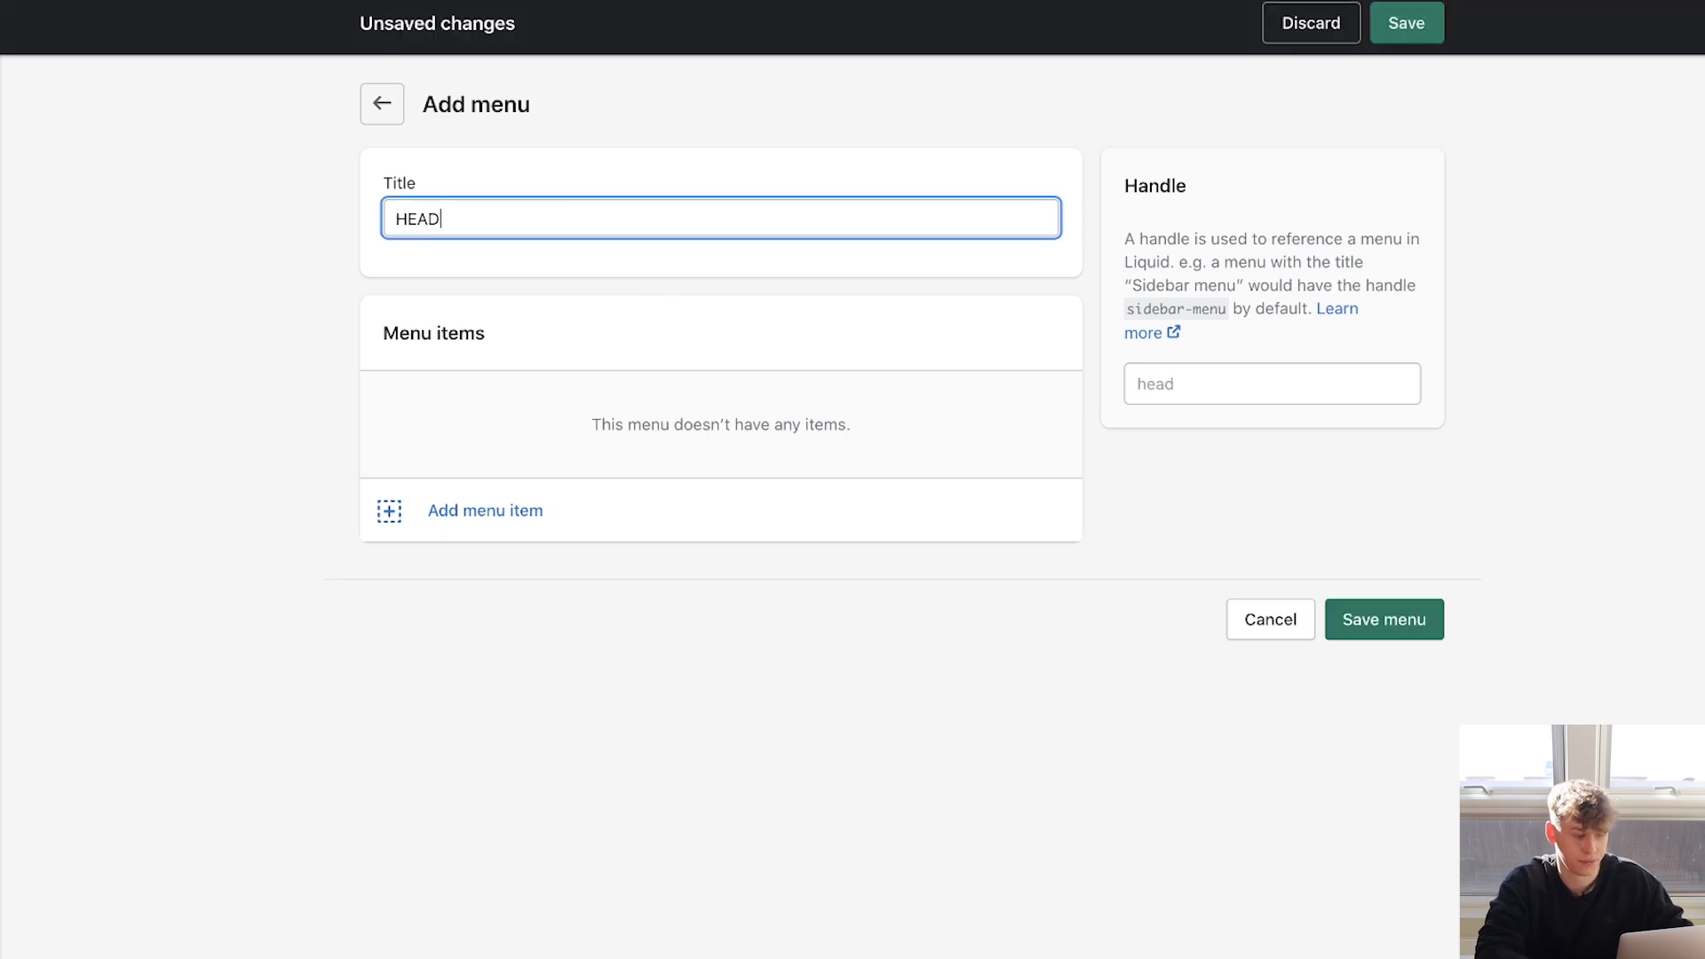
click(453, 512)
click(491, 550)
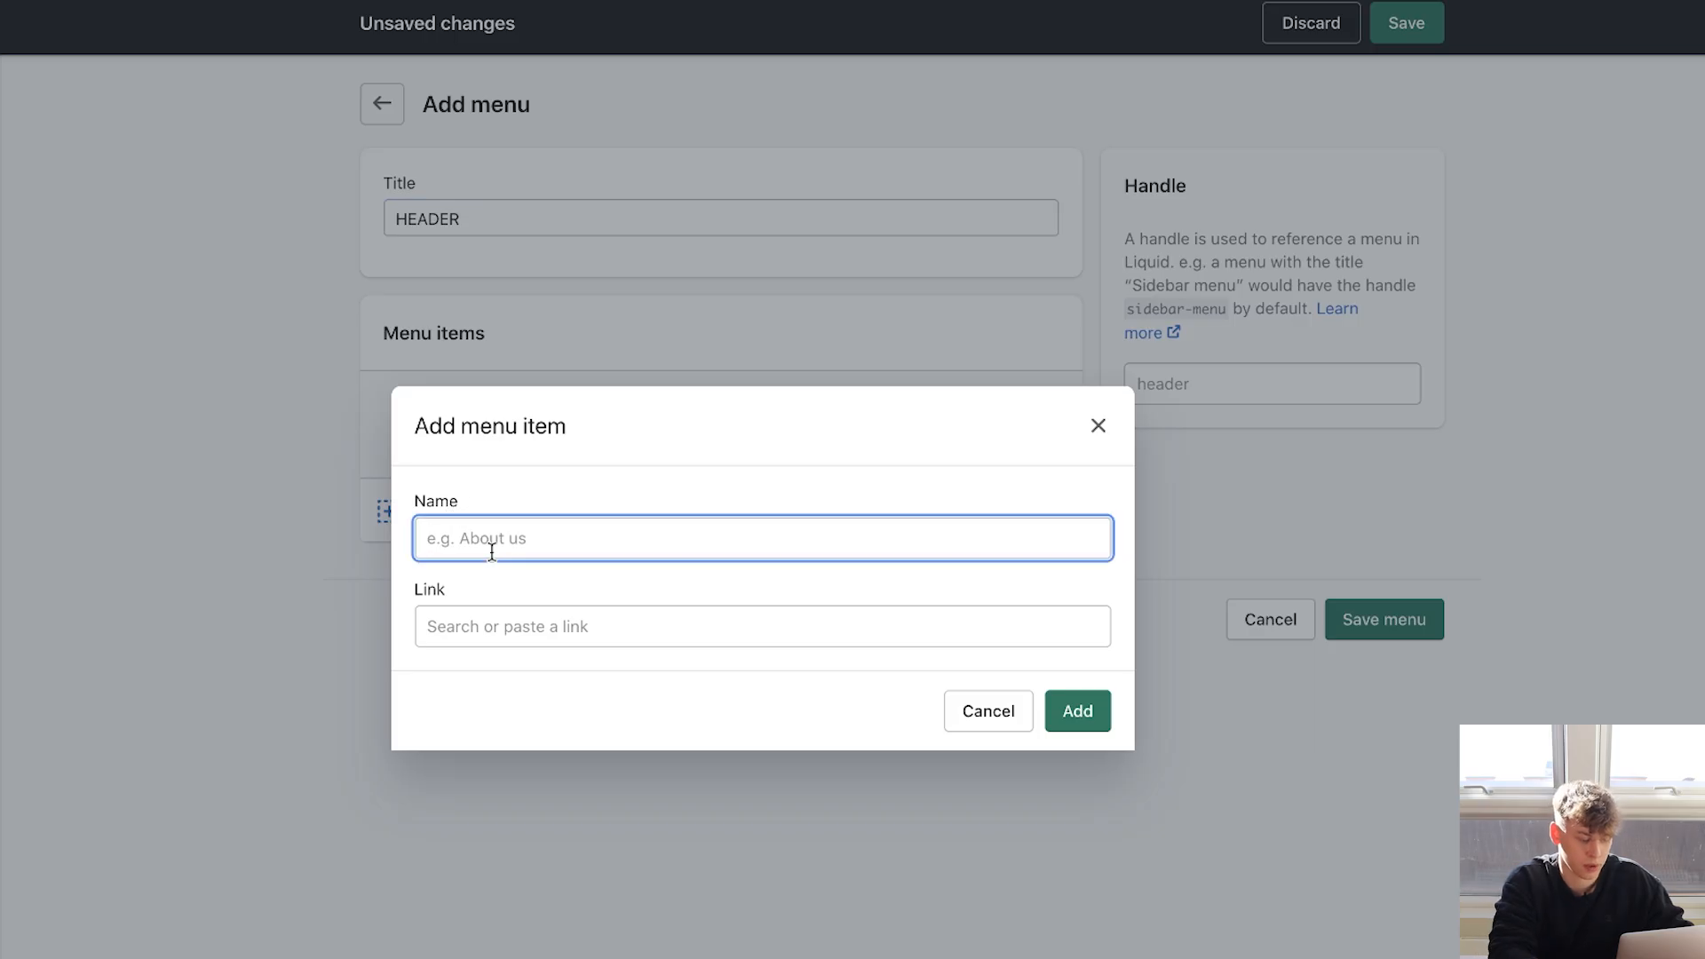
click(493, 613)
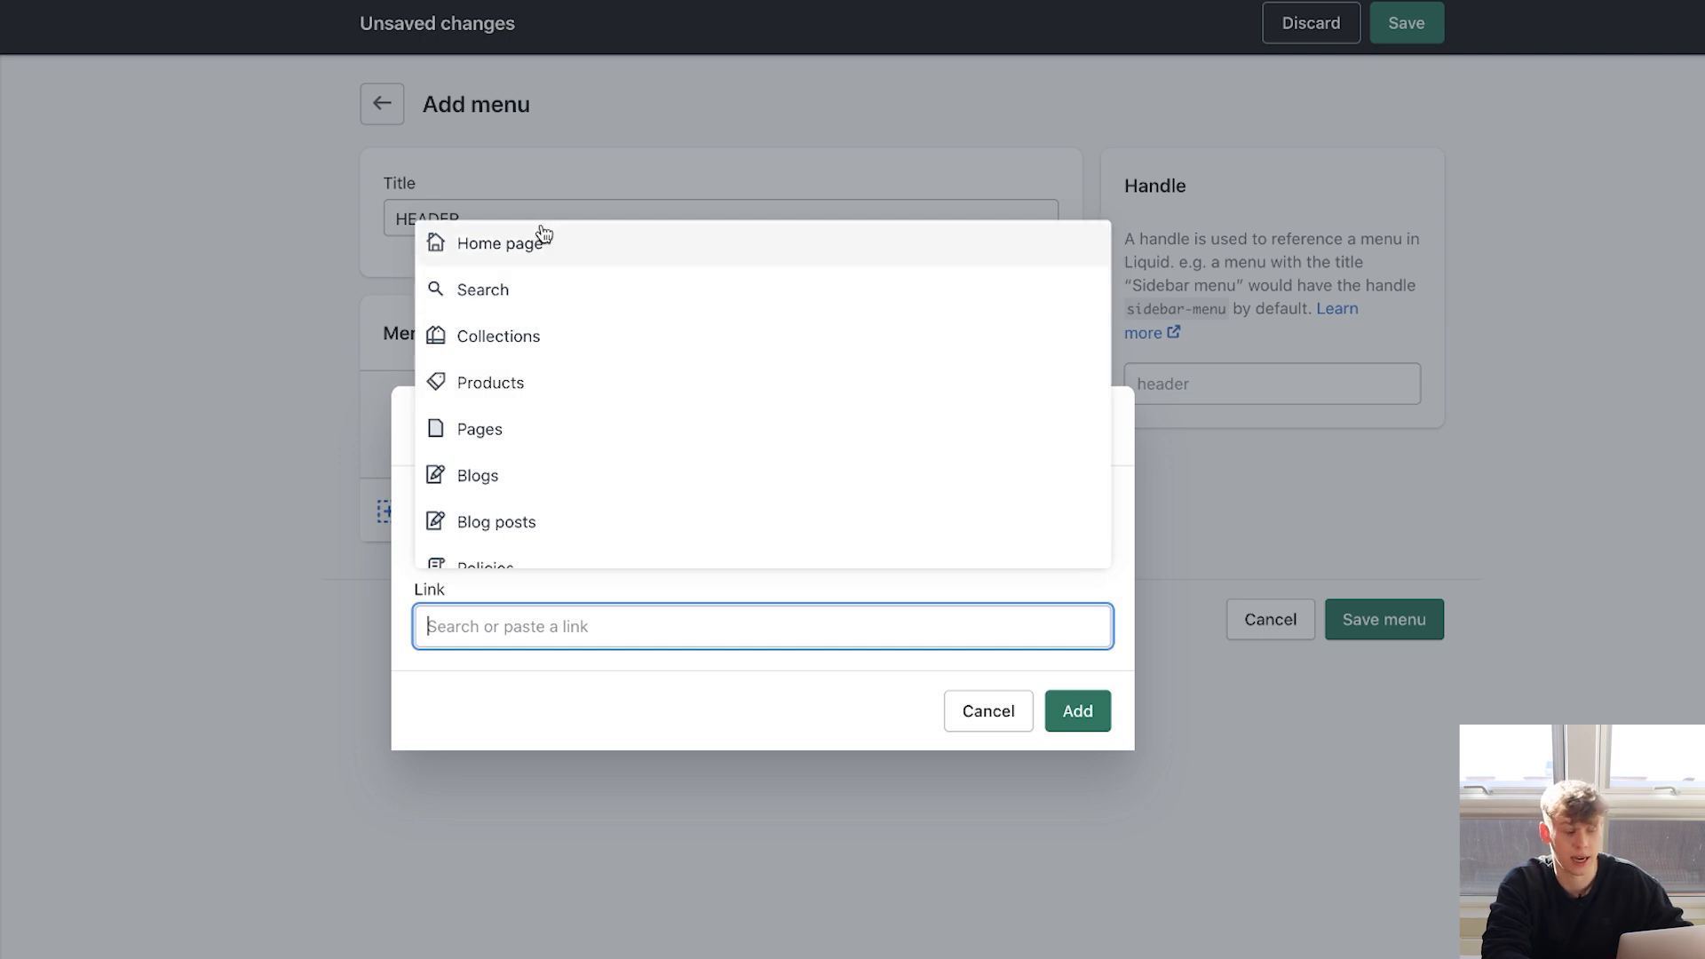
click(524, 253)
click(1077, 710)
Add a SHOP item to the HEADER menu, linked to the store's products.
click(480, 470)
text(SHOP)
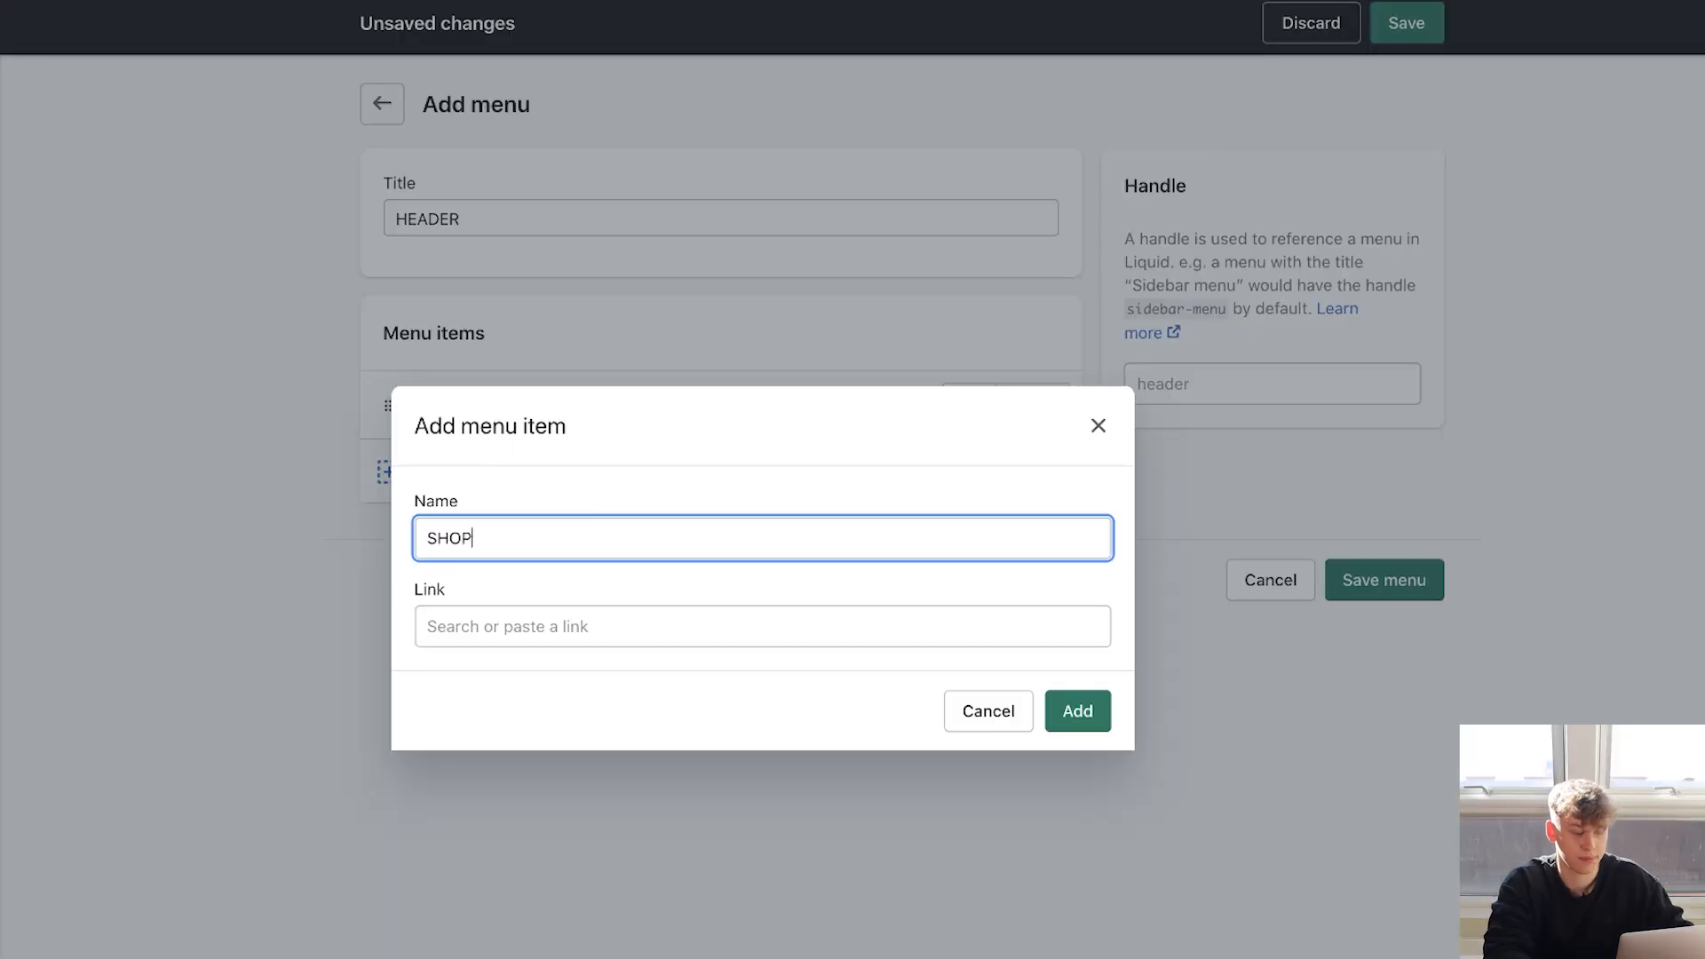
key(Tab)
click(479, 383)
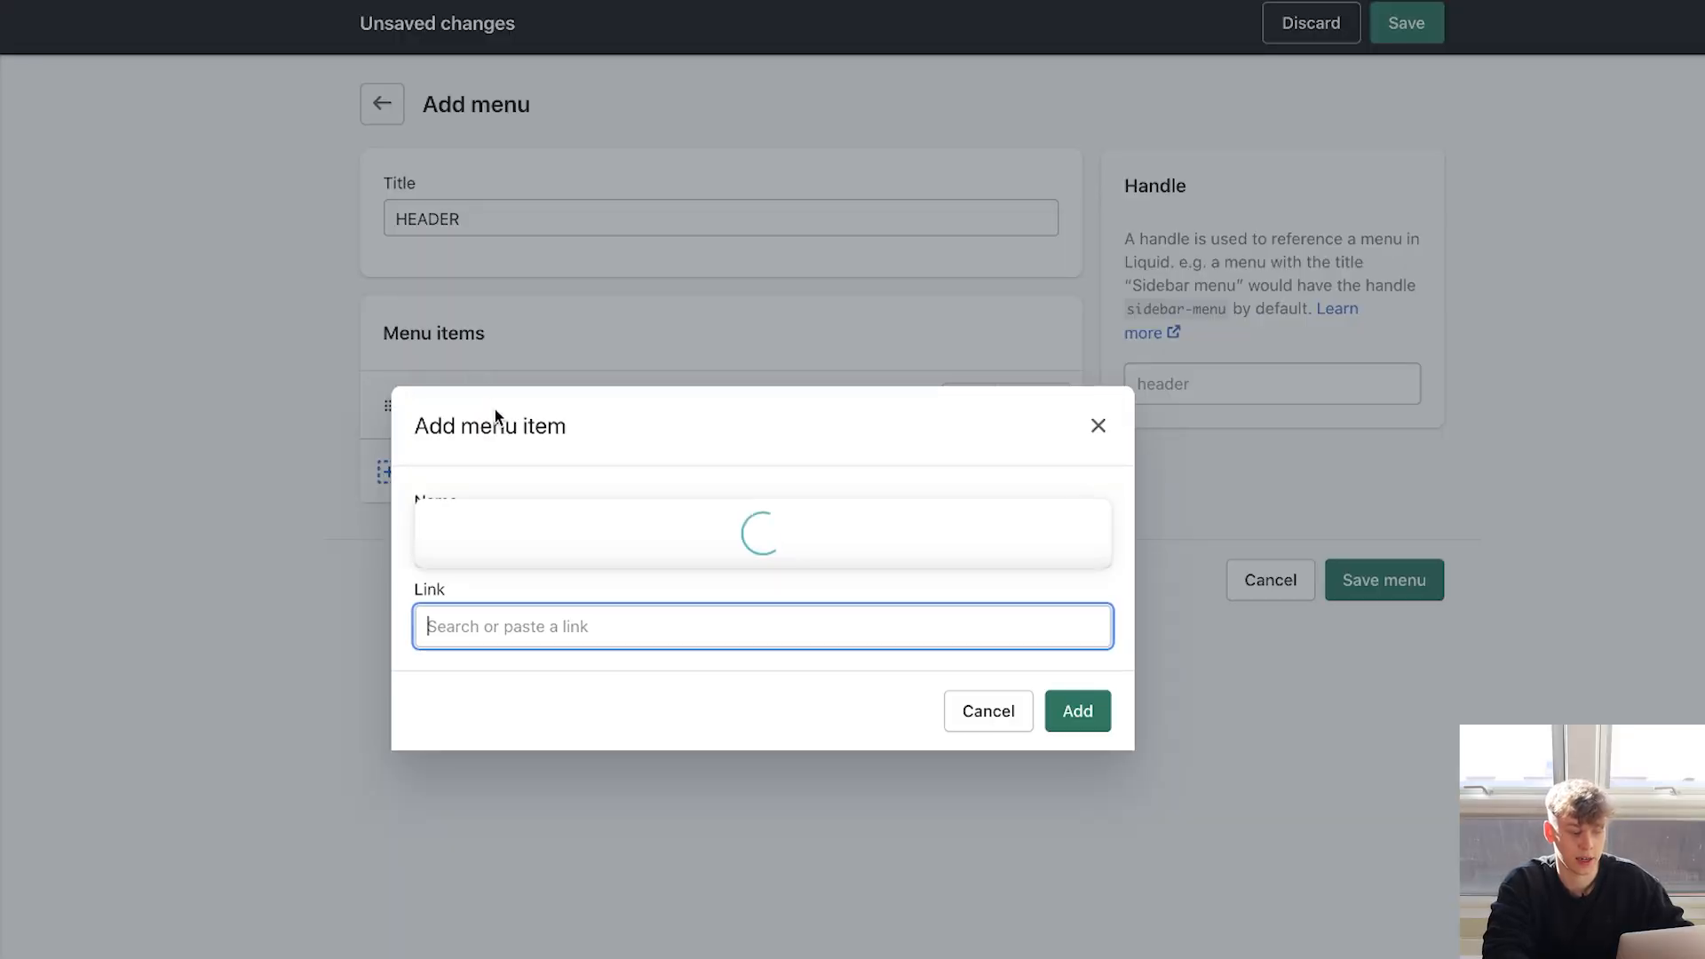
click(524, 538)
click(1078, 713)
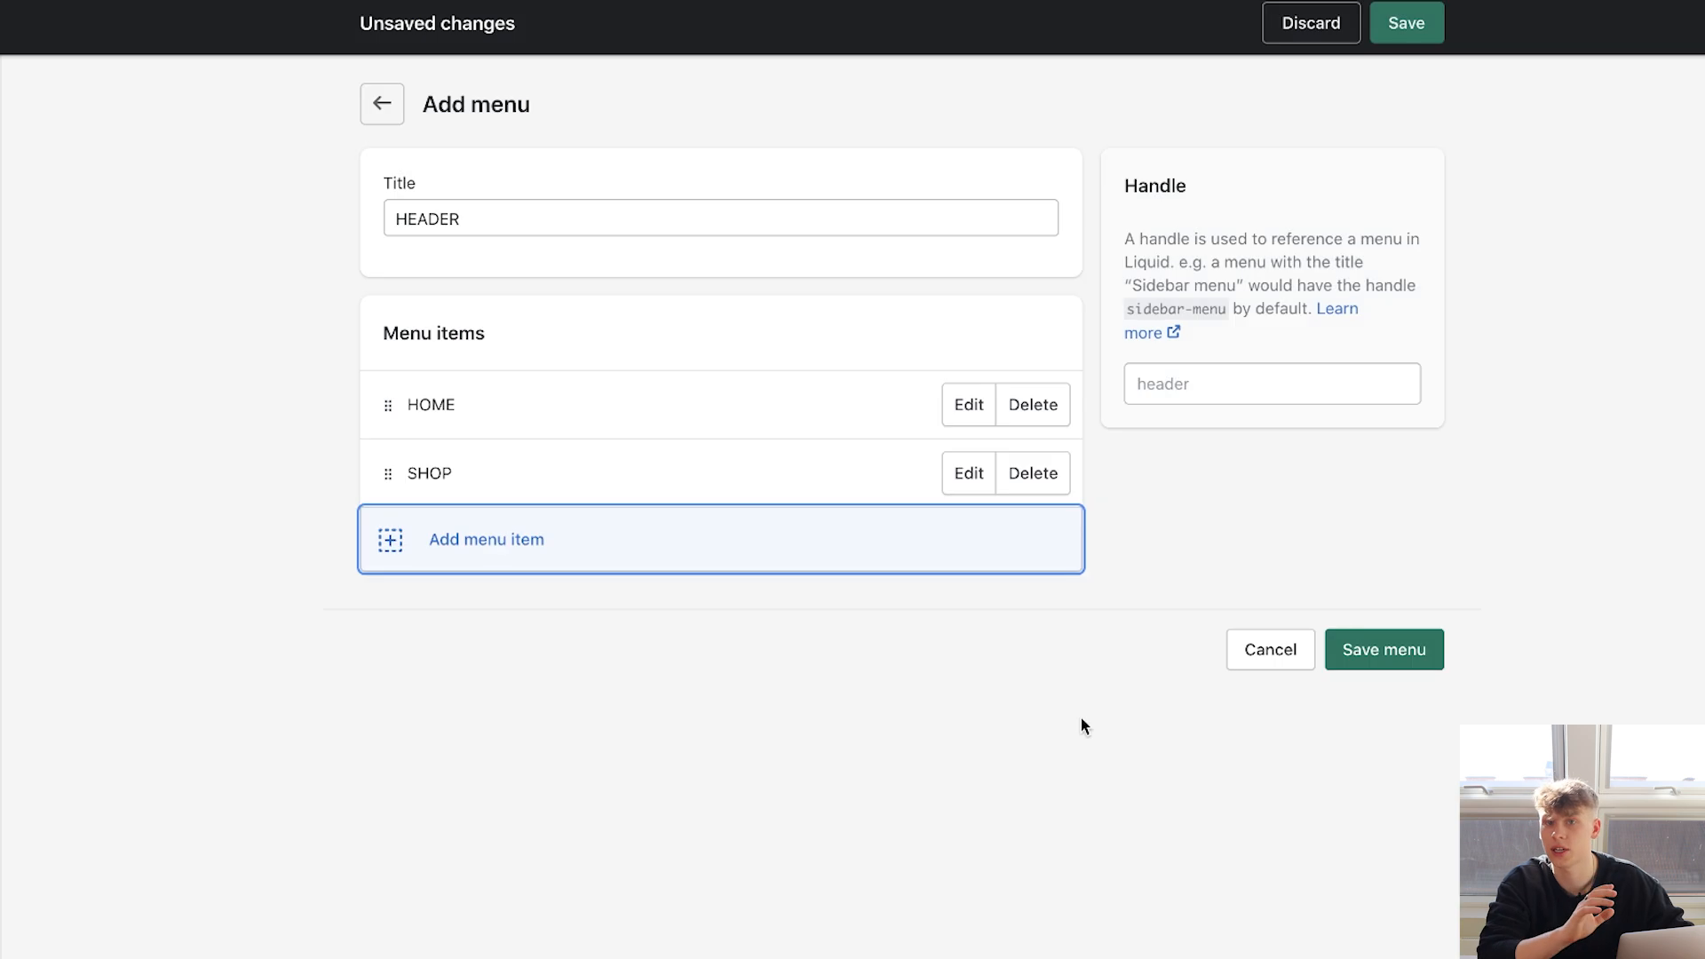
Add a CONTACT item linked to the CONTACT page, and save the HEADER menu.
click(487, 527)
click(468, 536)
text(CONTACT)
key(Tab)
text(conta)
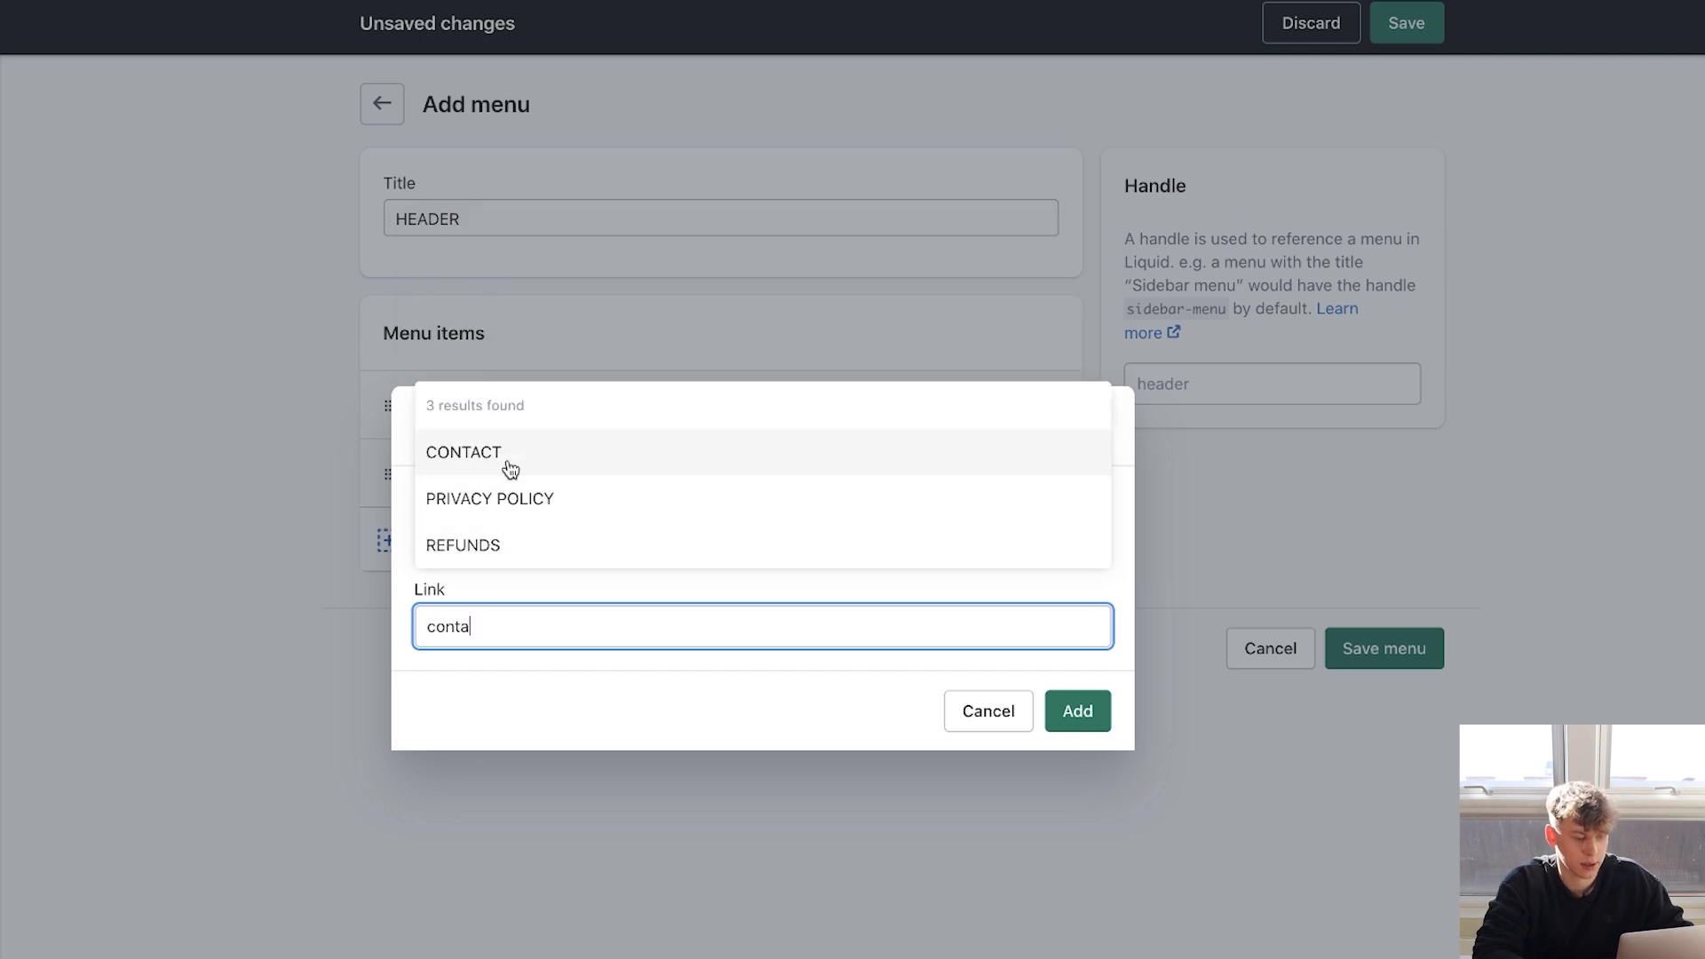
click(502, 455)
click(1074, 716)
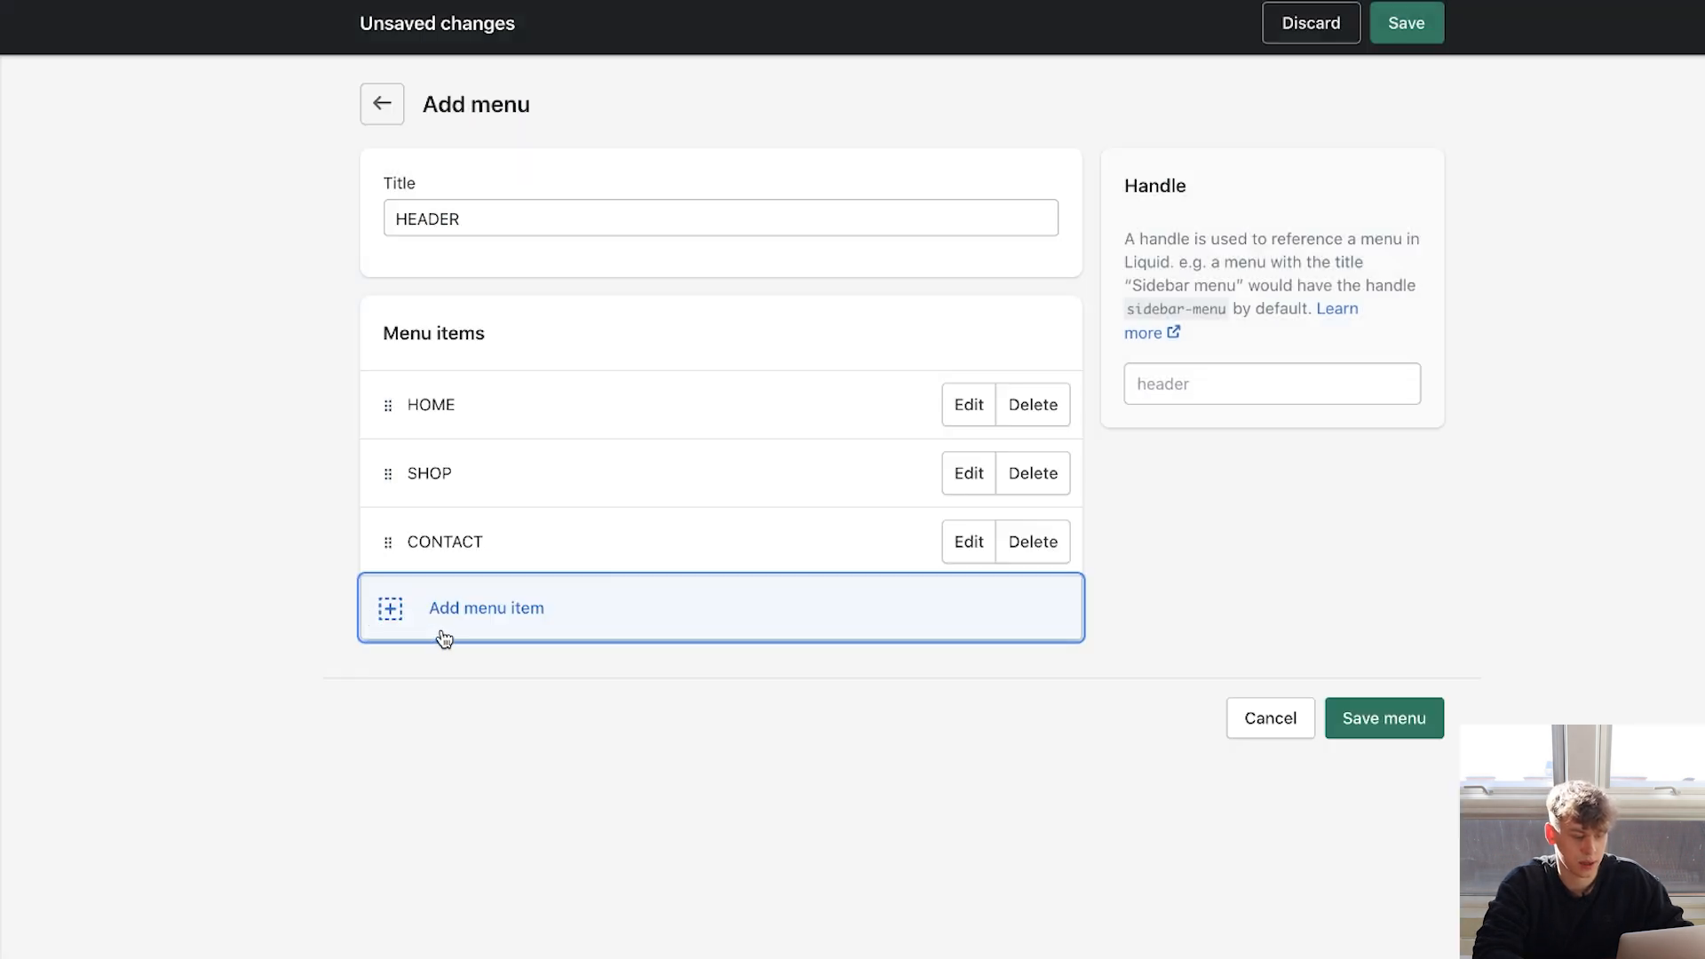
click(1394, 717)
Add a TRACK ORDER item linked to the home page, and save the HEADER menu.
click(711, 636)
text(TRAK)
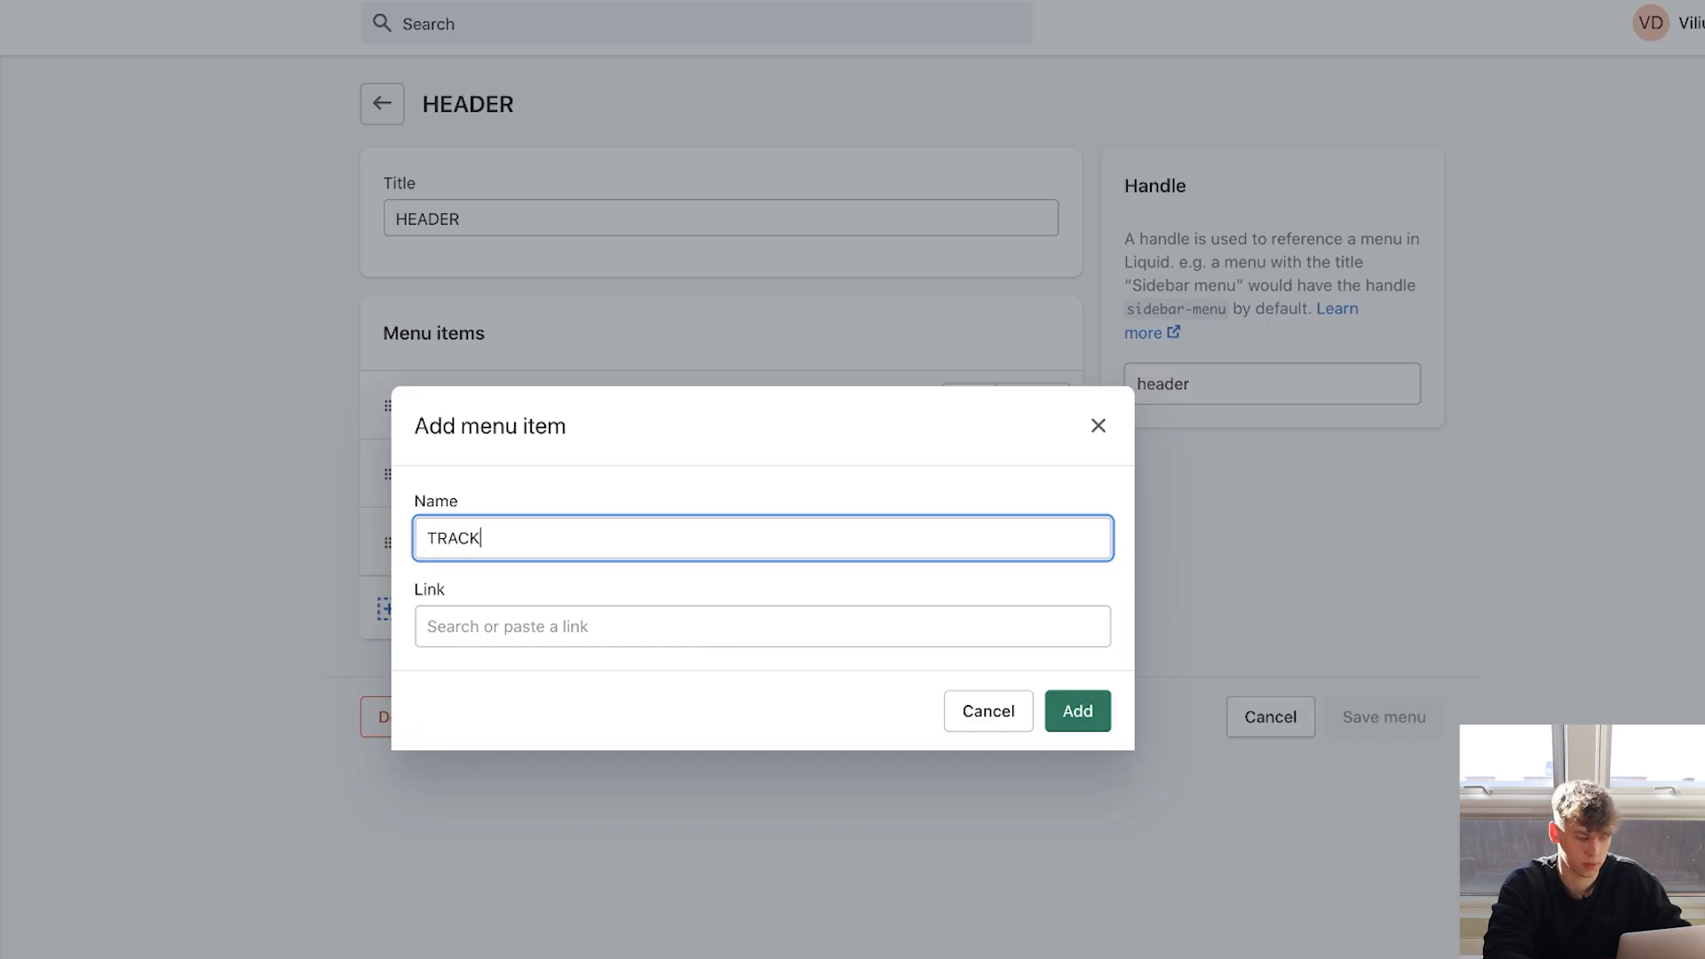
click(666, 631)
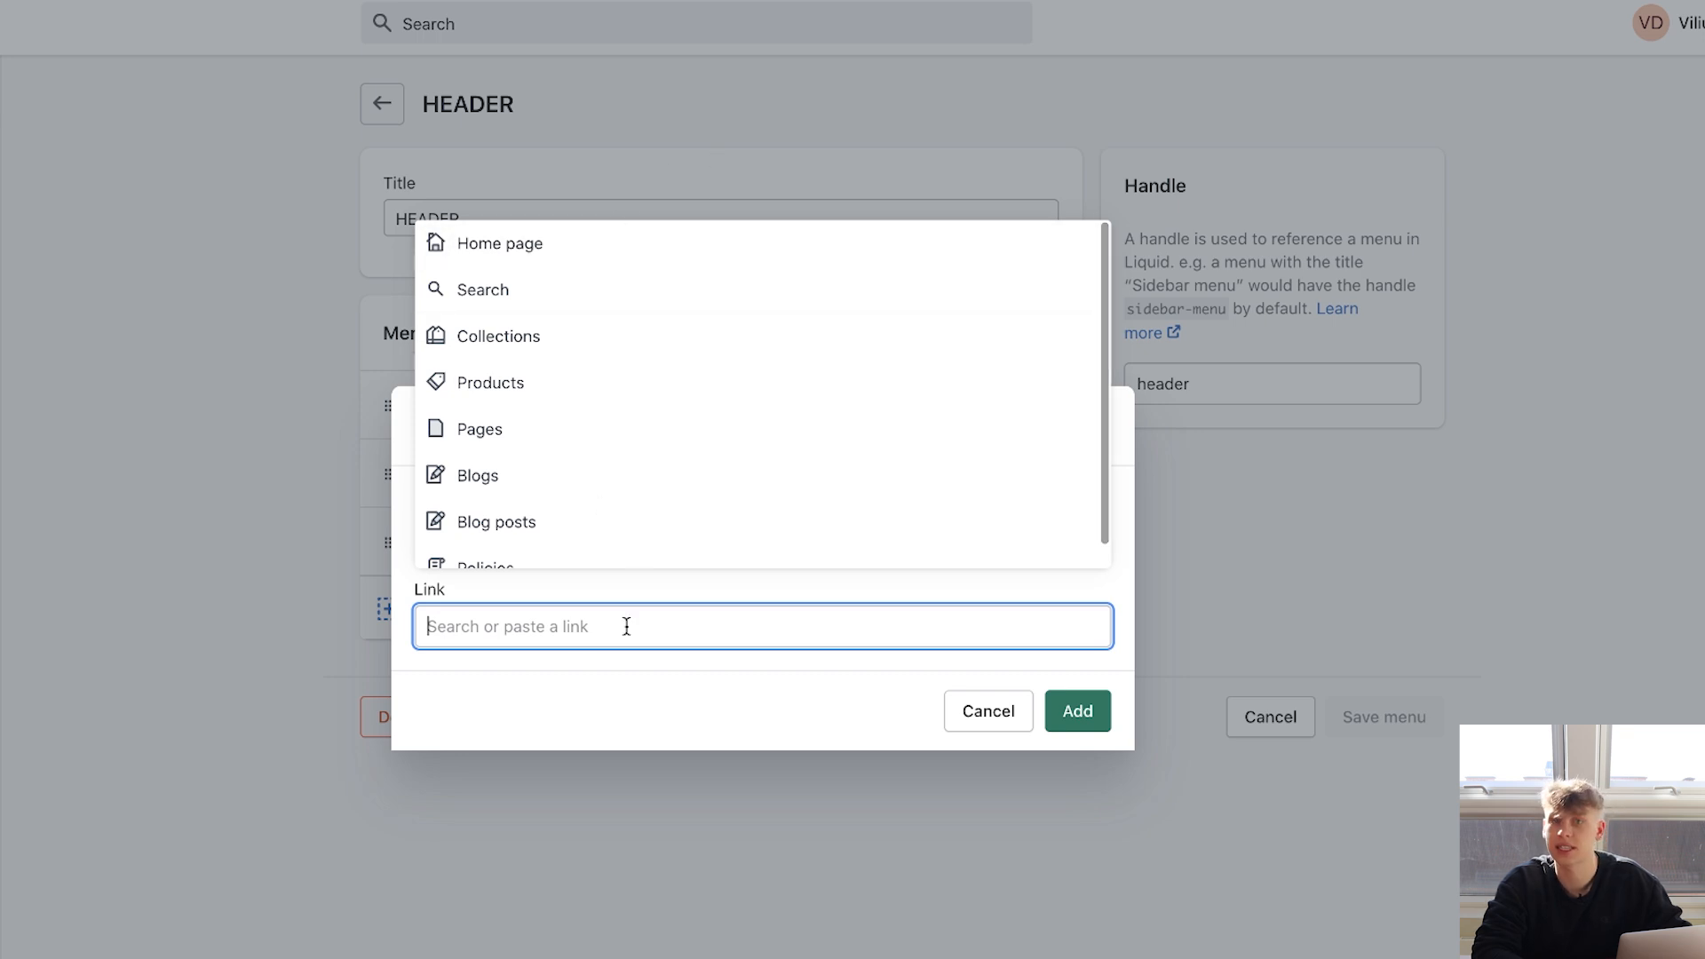
click(498, 236)
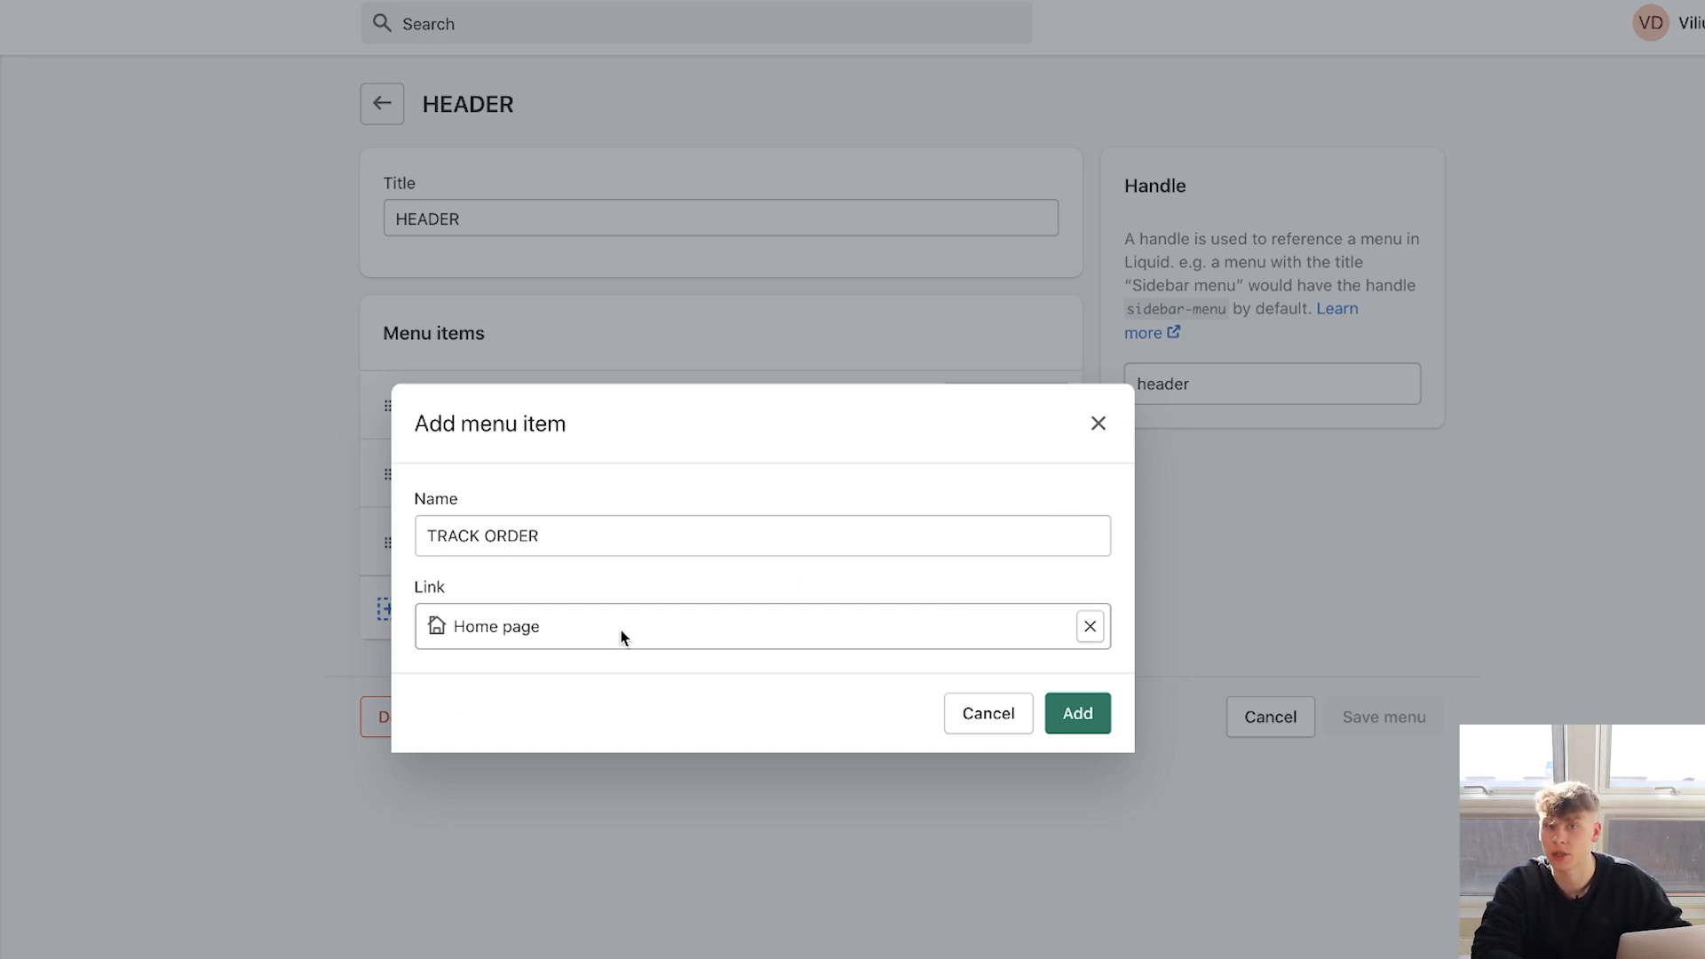
click(1079, 719)
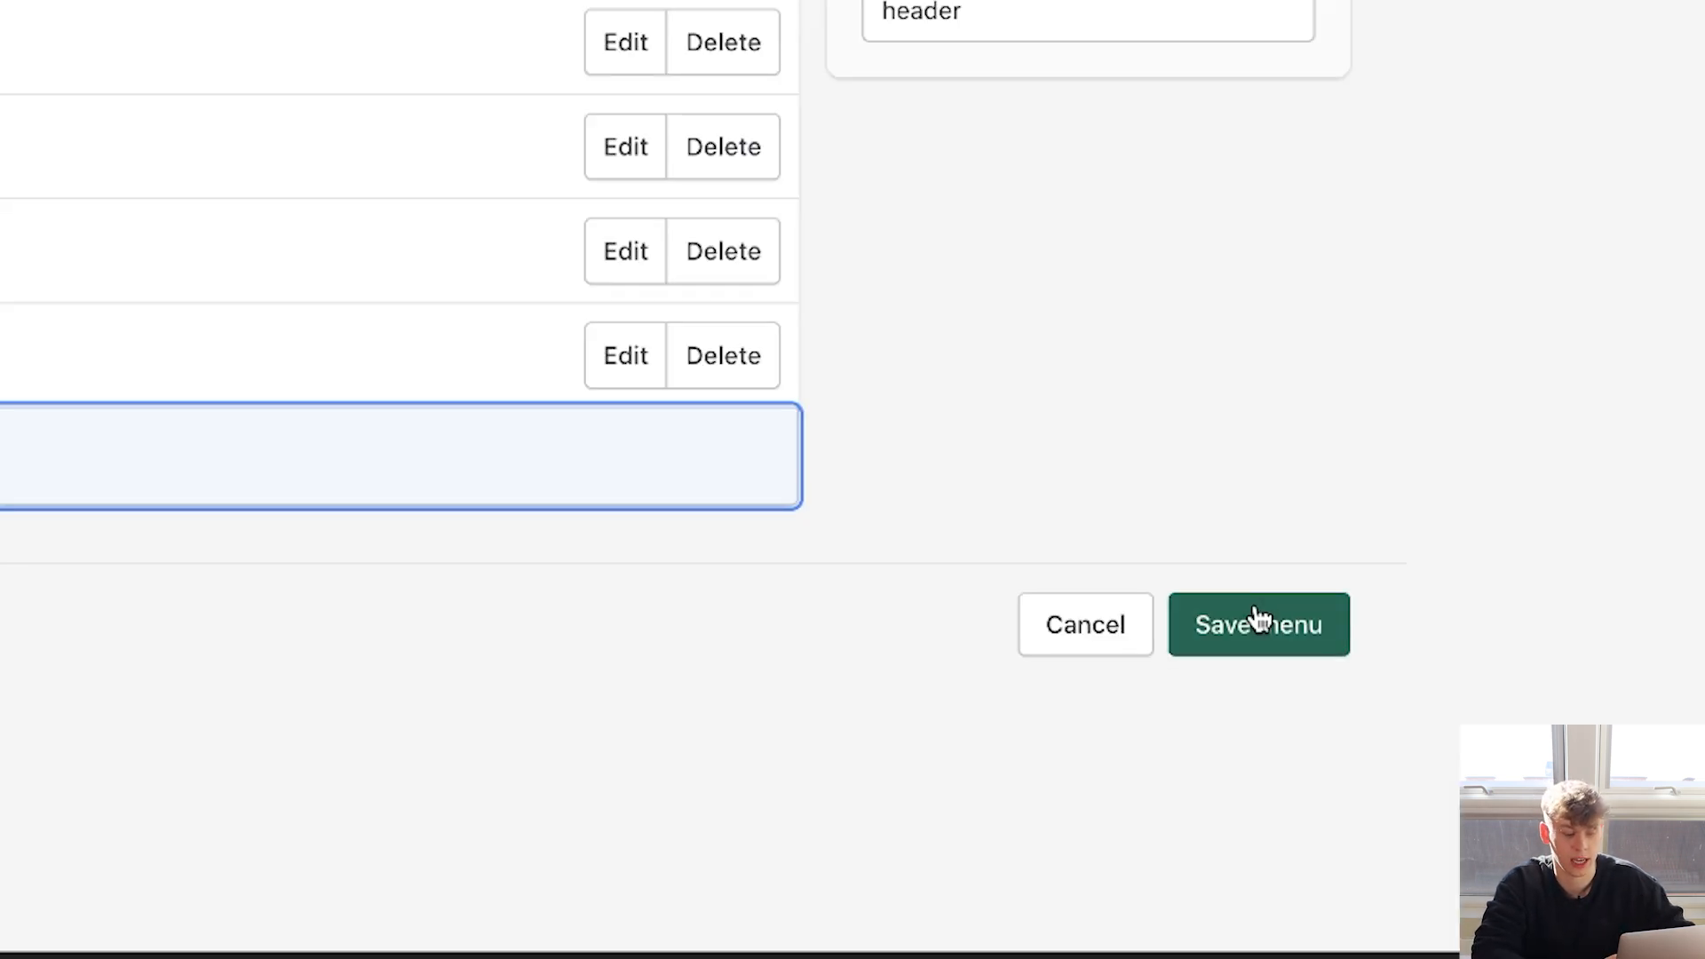
click(1380, 787)
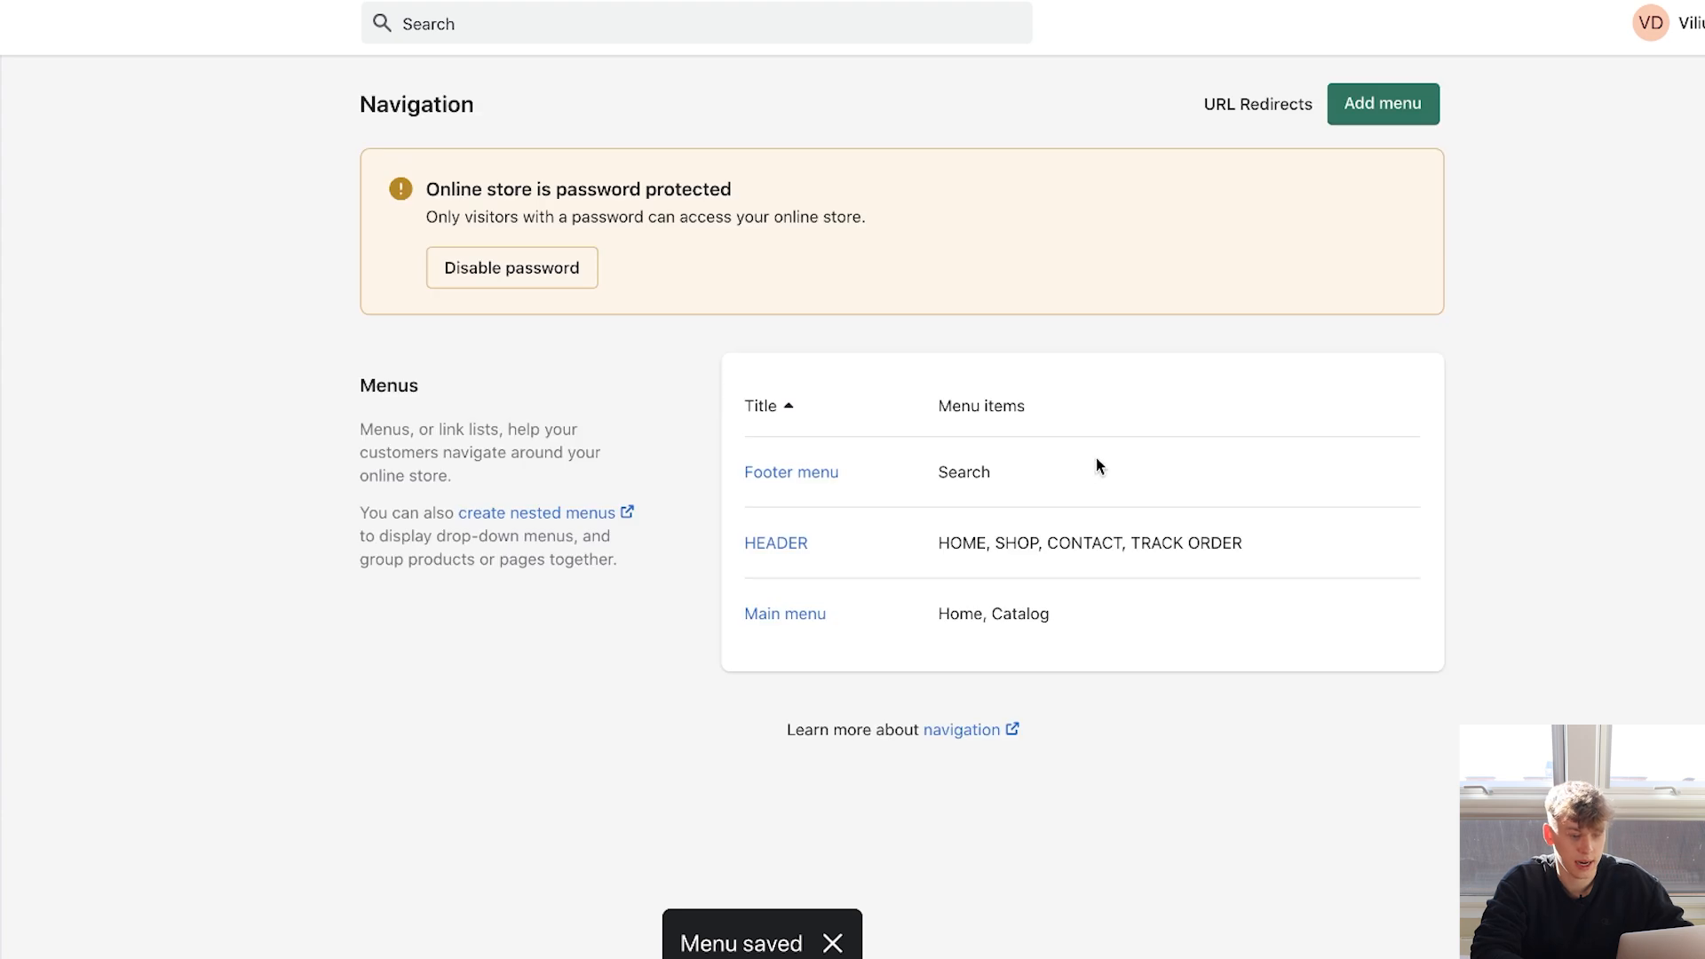
Create a new menu titled FOOTER and add a CONTACT item linked to the CONTACT page.
click(1389, 113)
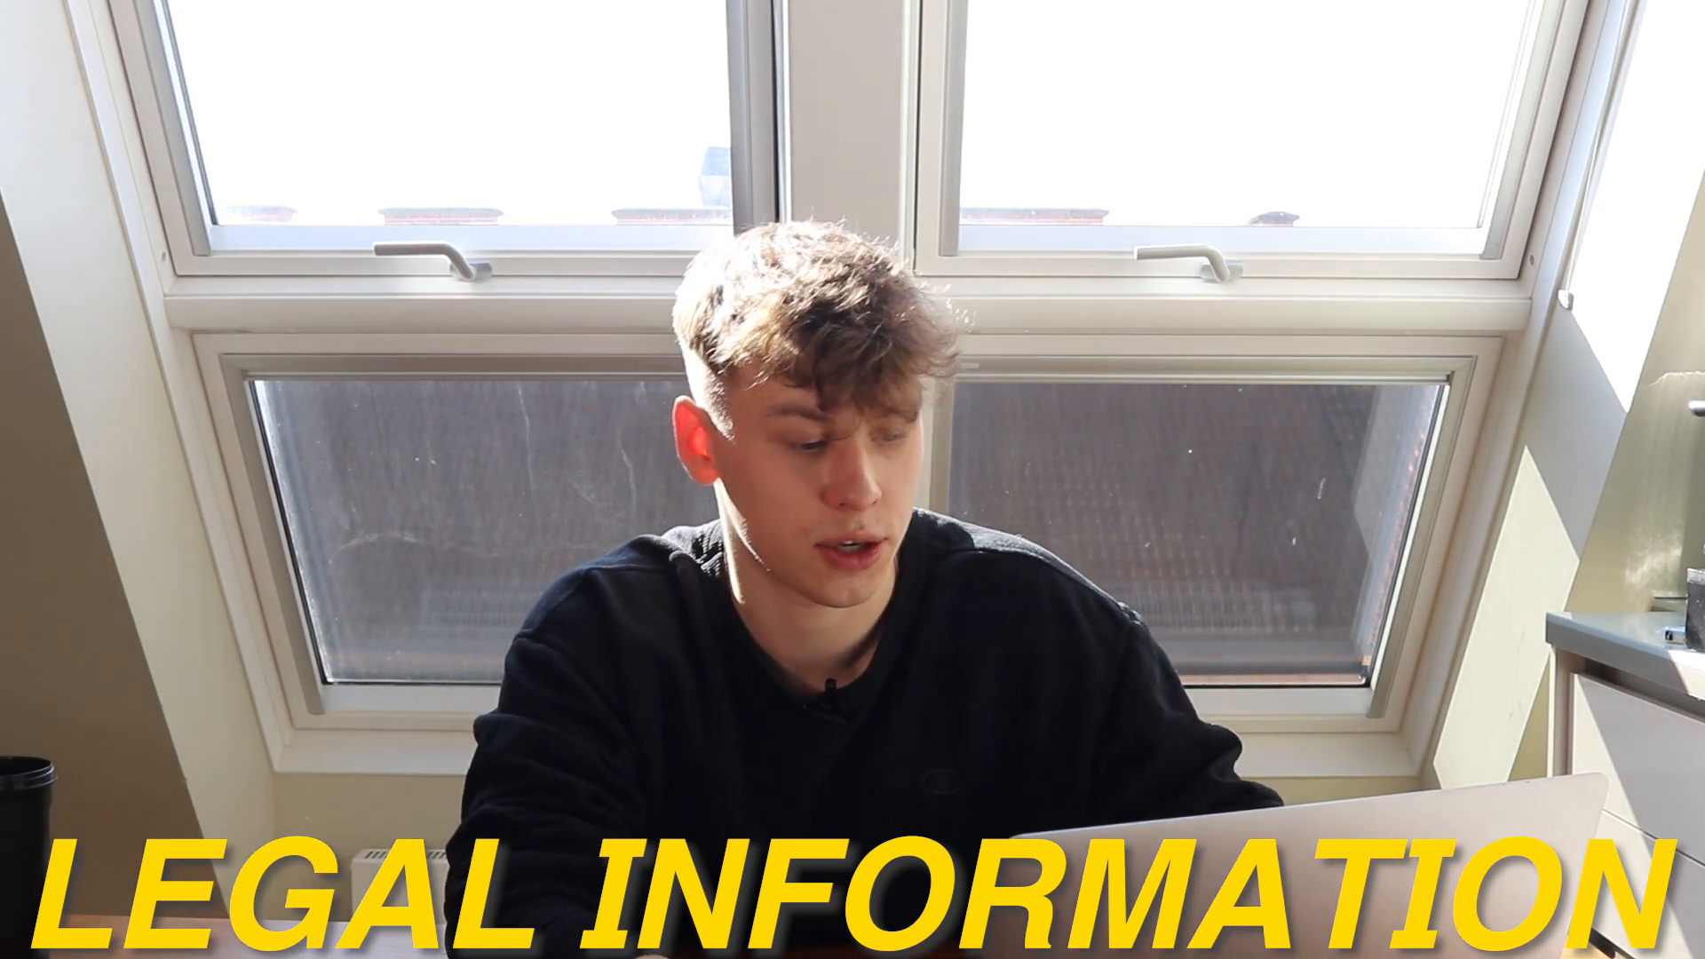
text(ont)
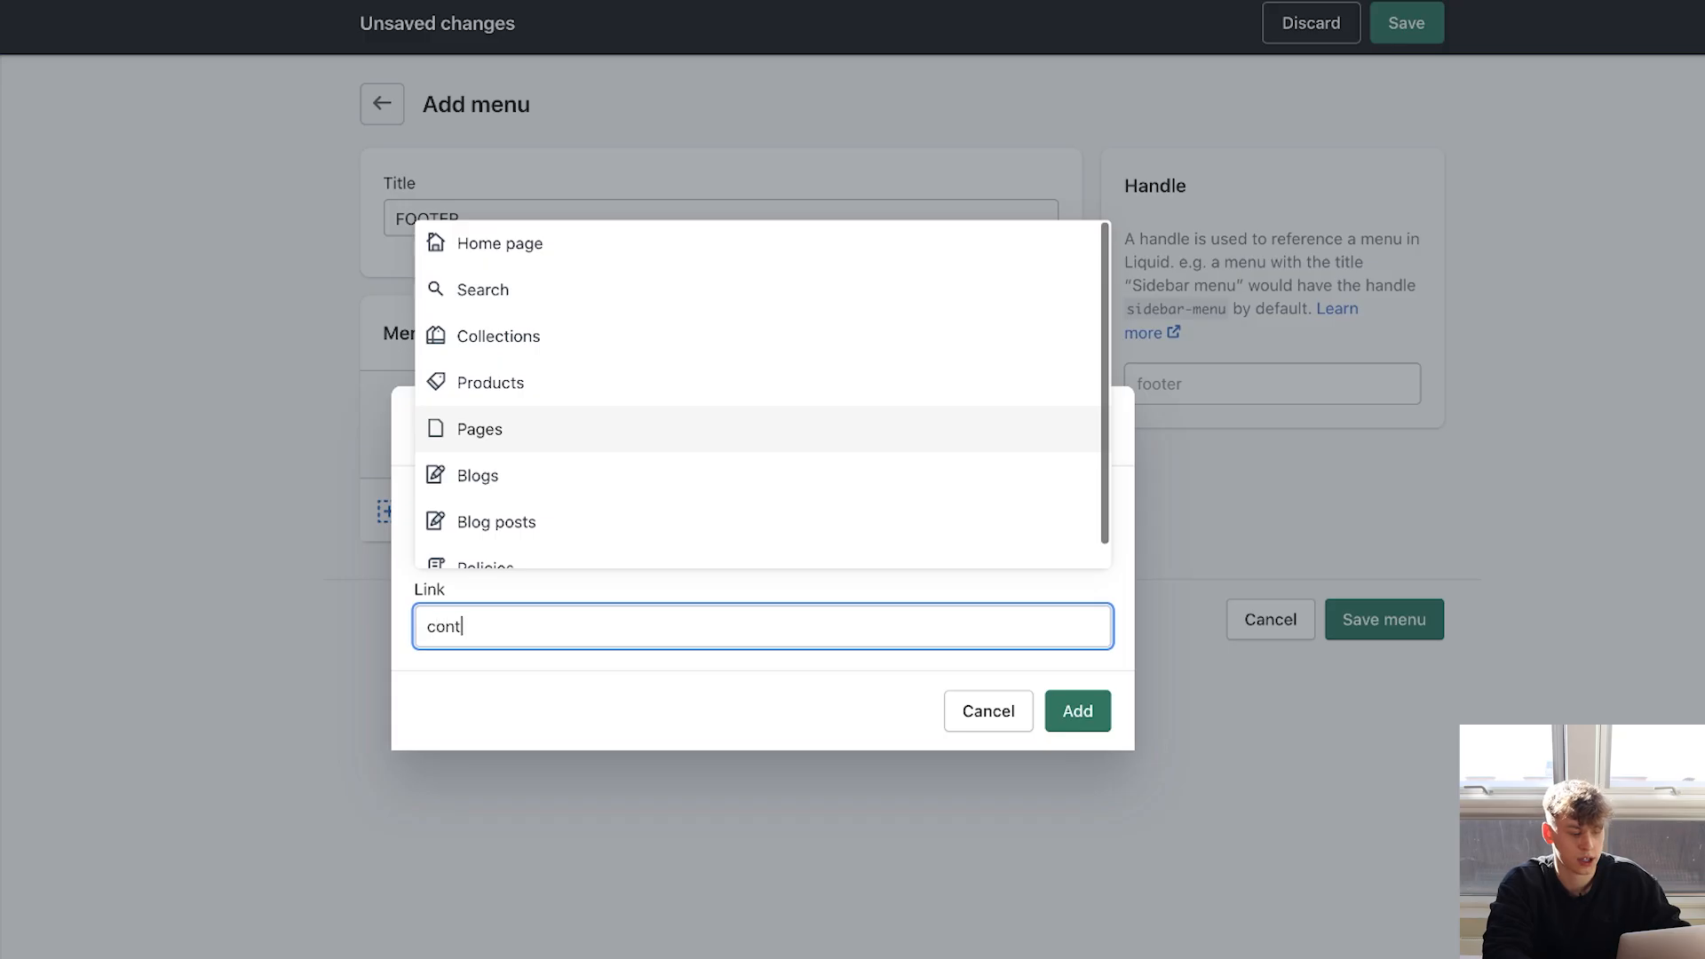
text(a)
click(430, 452)
click(1069, 710)
Add REFUNDS, SHIPPING and PRIVACY POLICY items to the FOOTER menu.
click(506, 481)
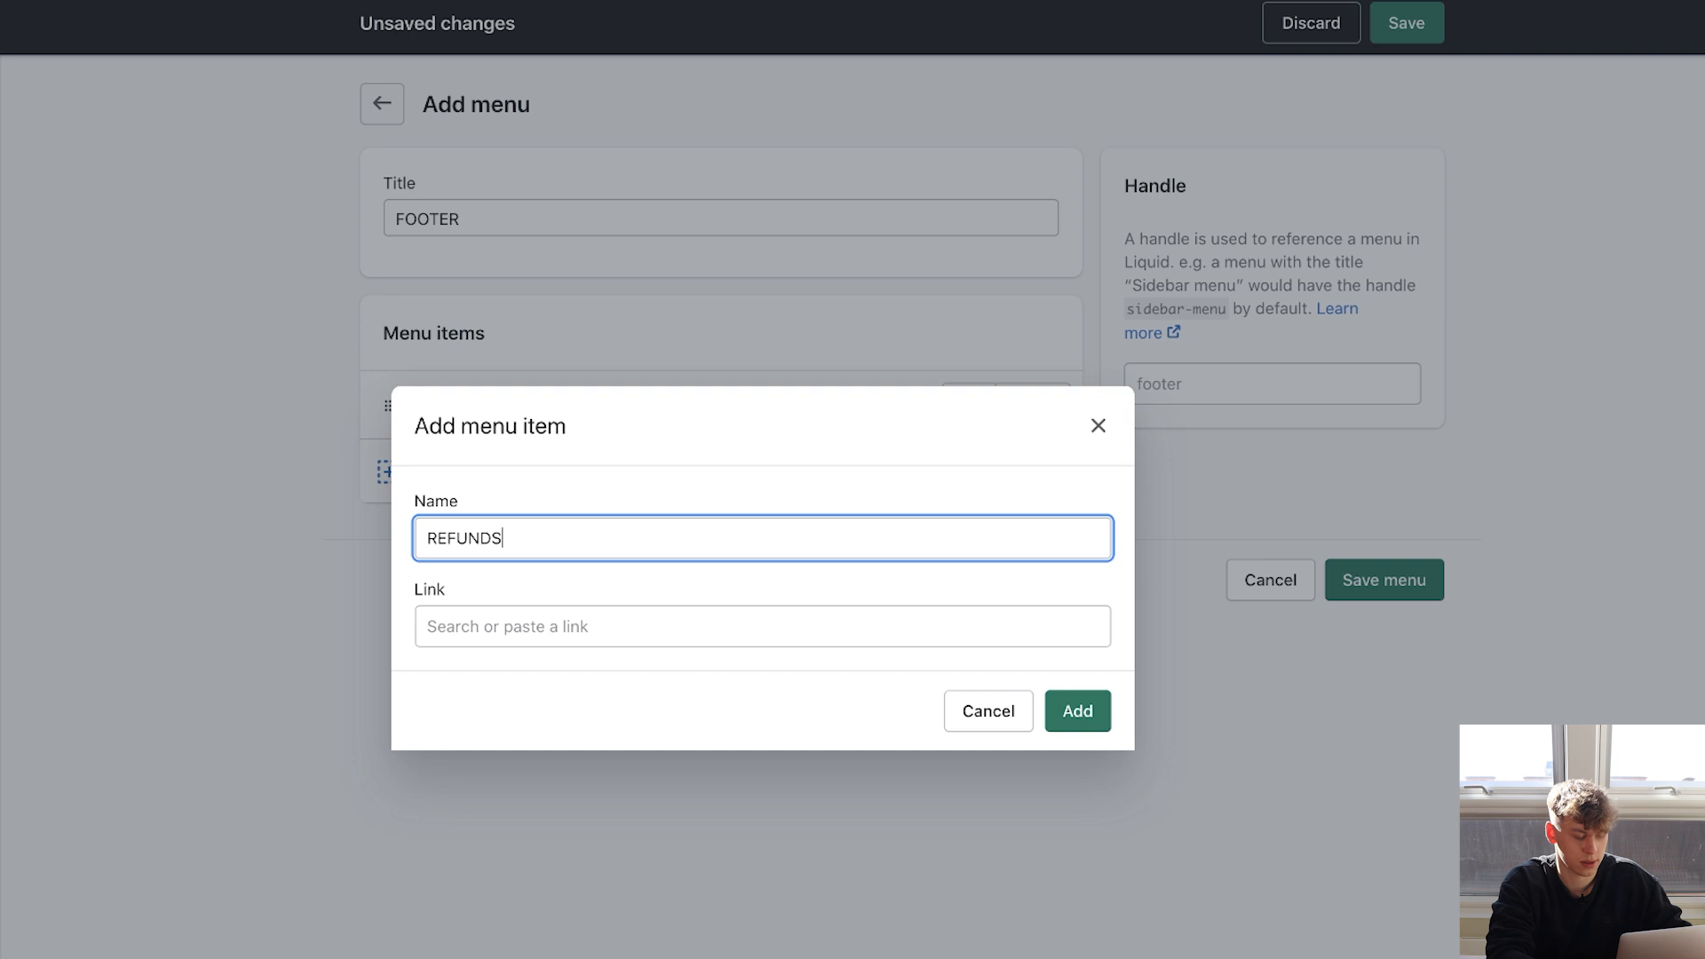
text(P)
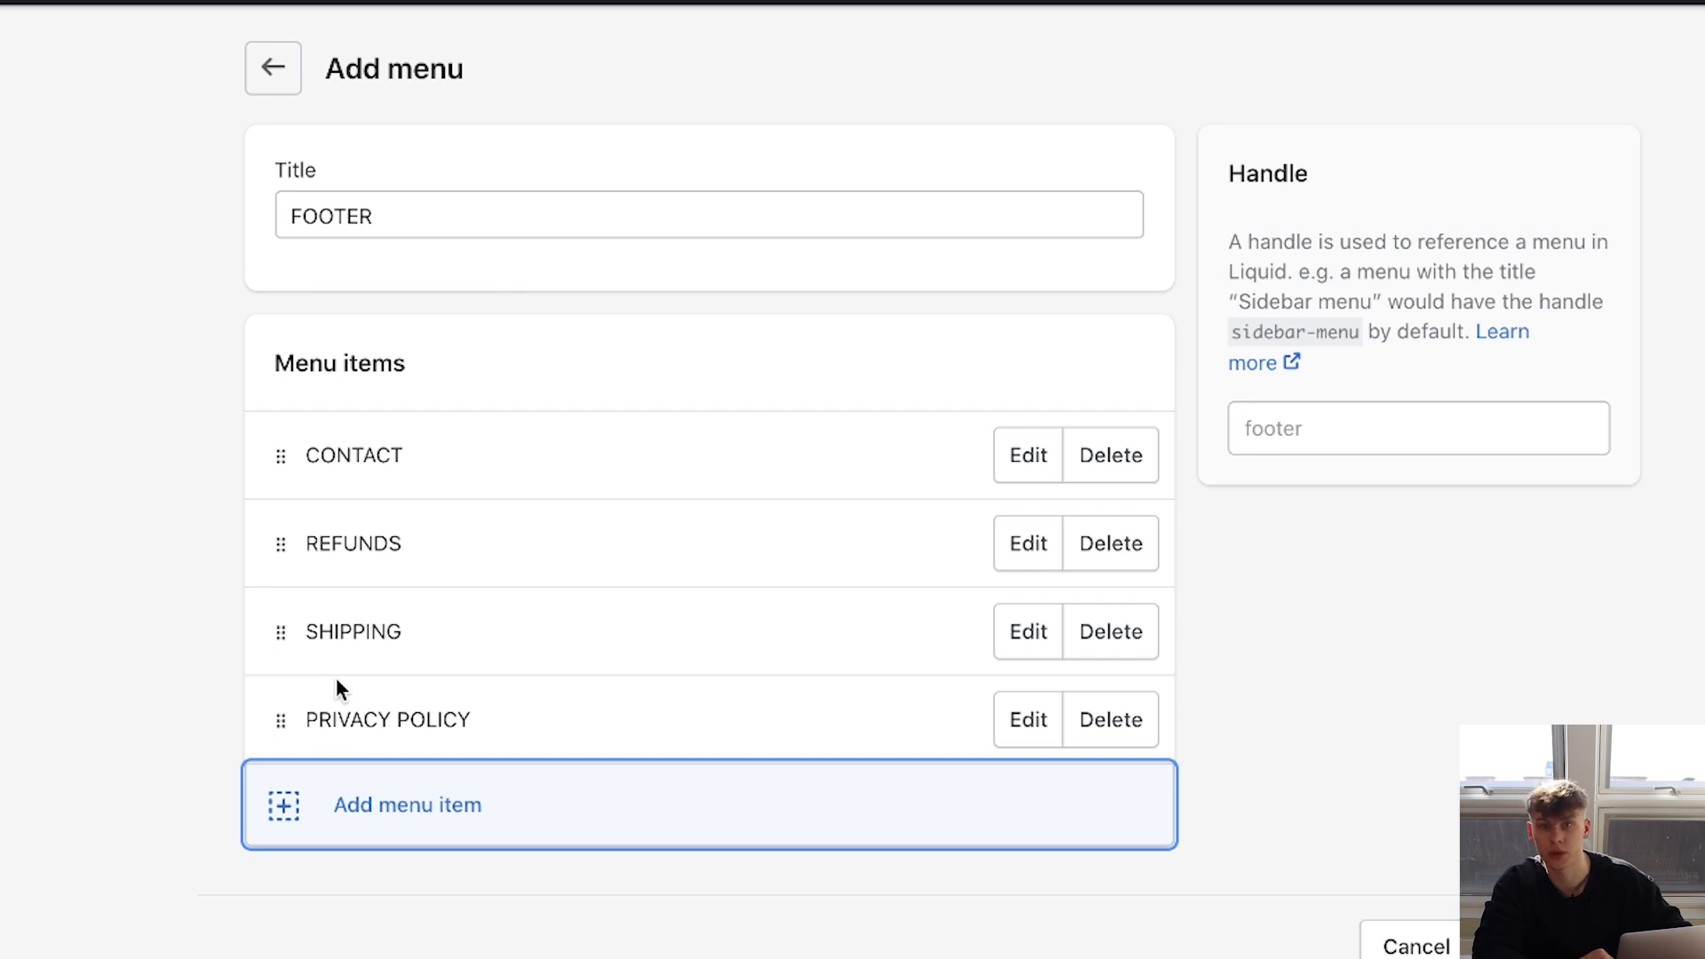
mouse_move(284, 726)
mouse_down()
mouse_move(297, 479)
mouse_move(270, 704)
mouse_up()
drag(272, 702, 273, 703)
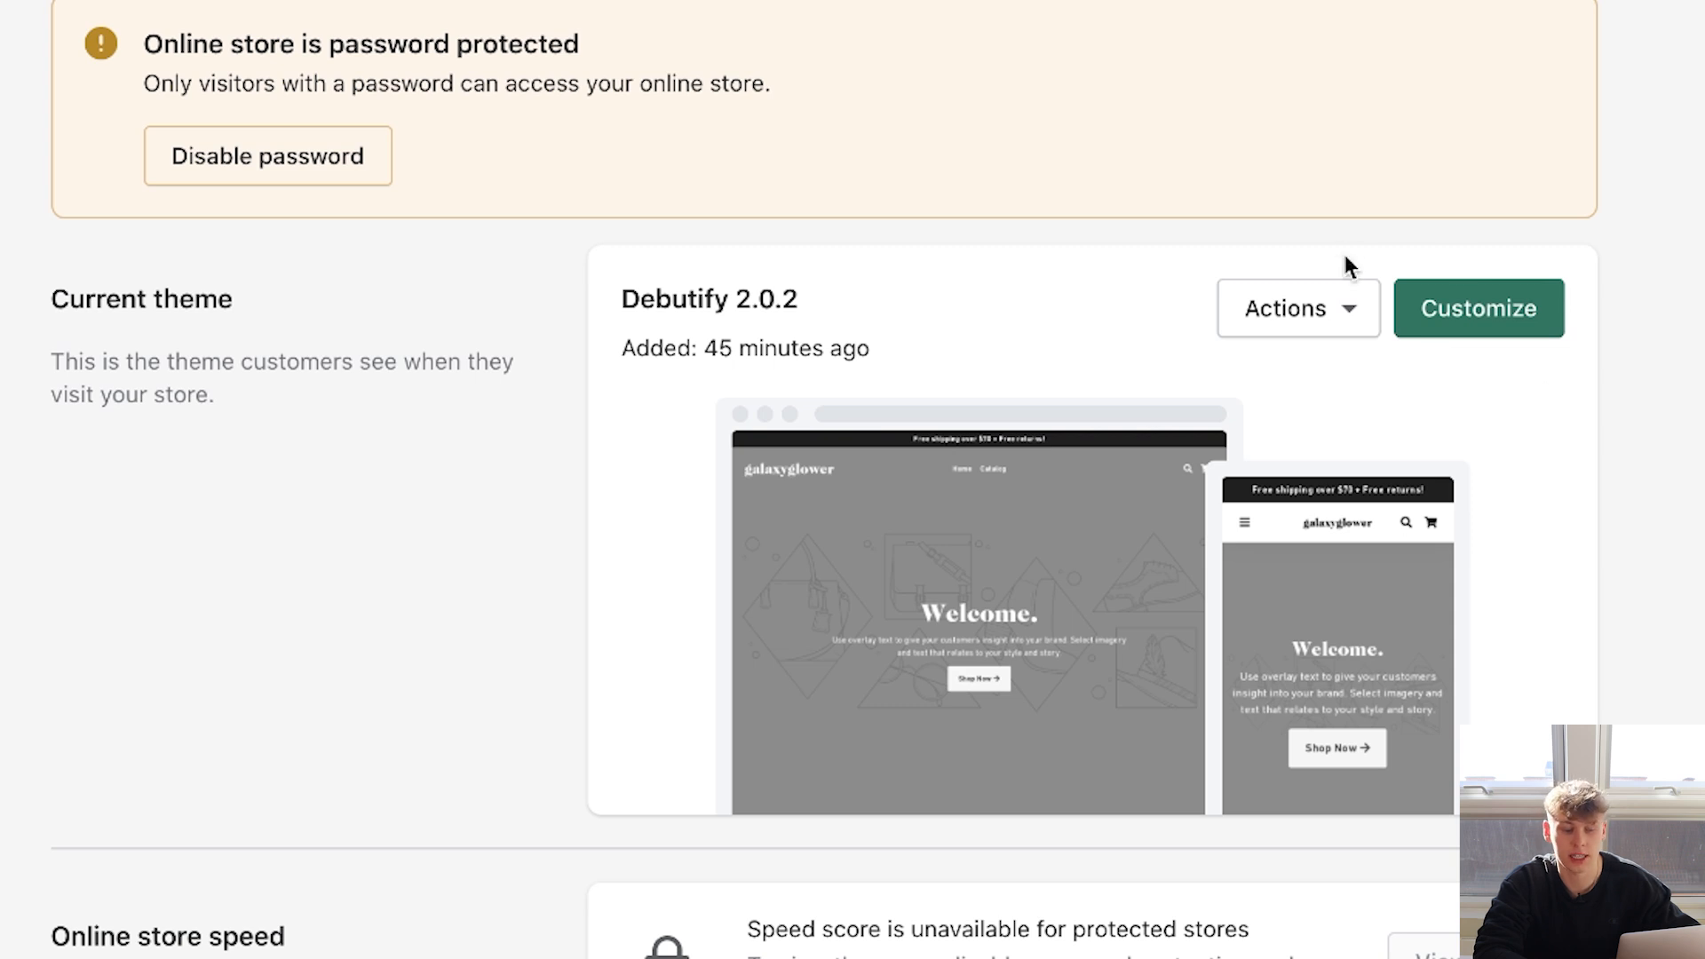
Open the current Debutify 2.0.2 theme for customization and look over the home page preview.
click(1481, 297)
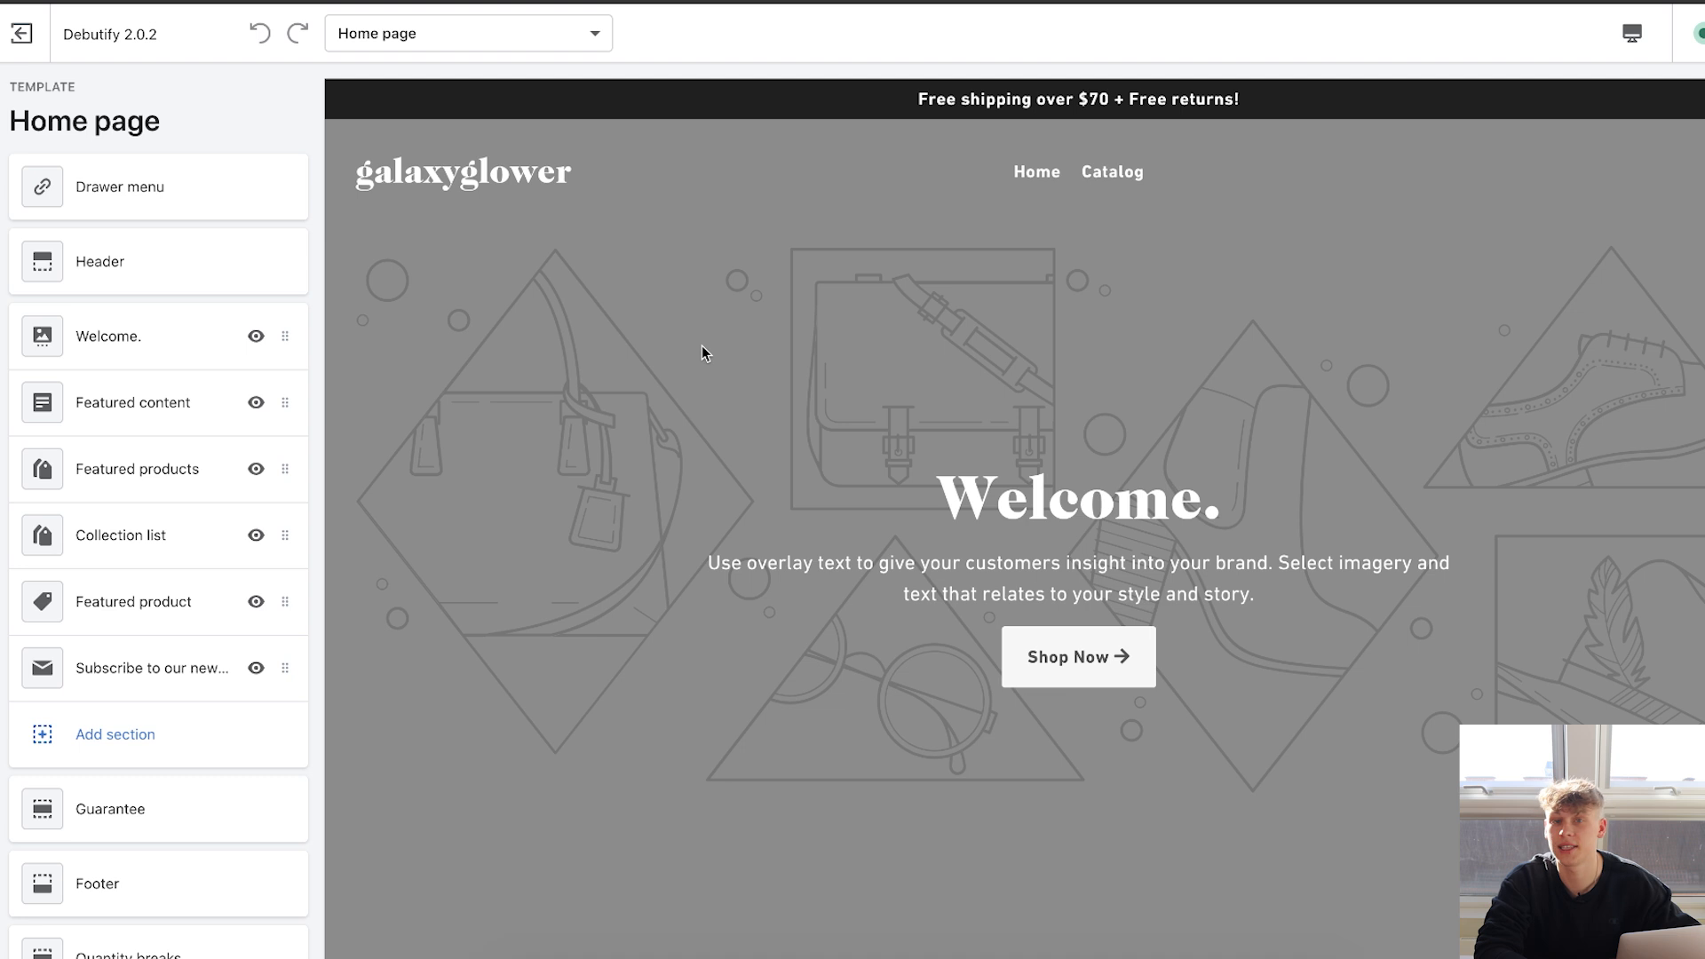
scroll(701, 354, down, 20)
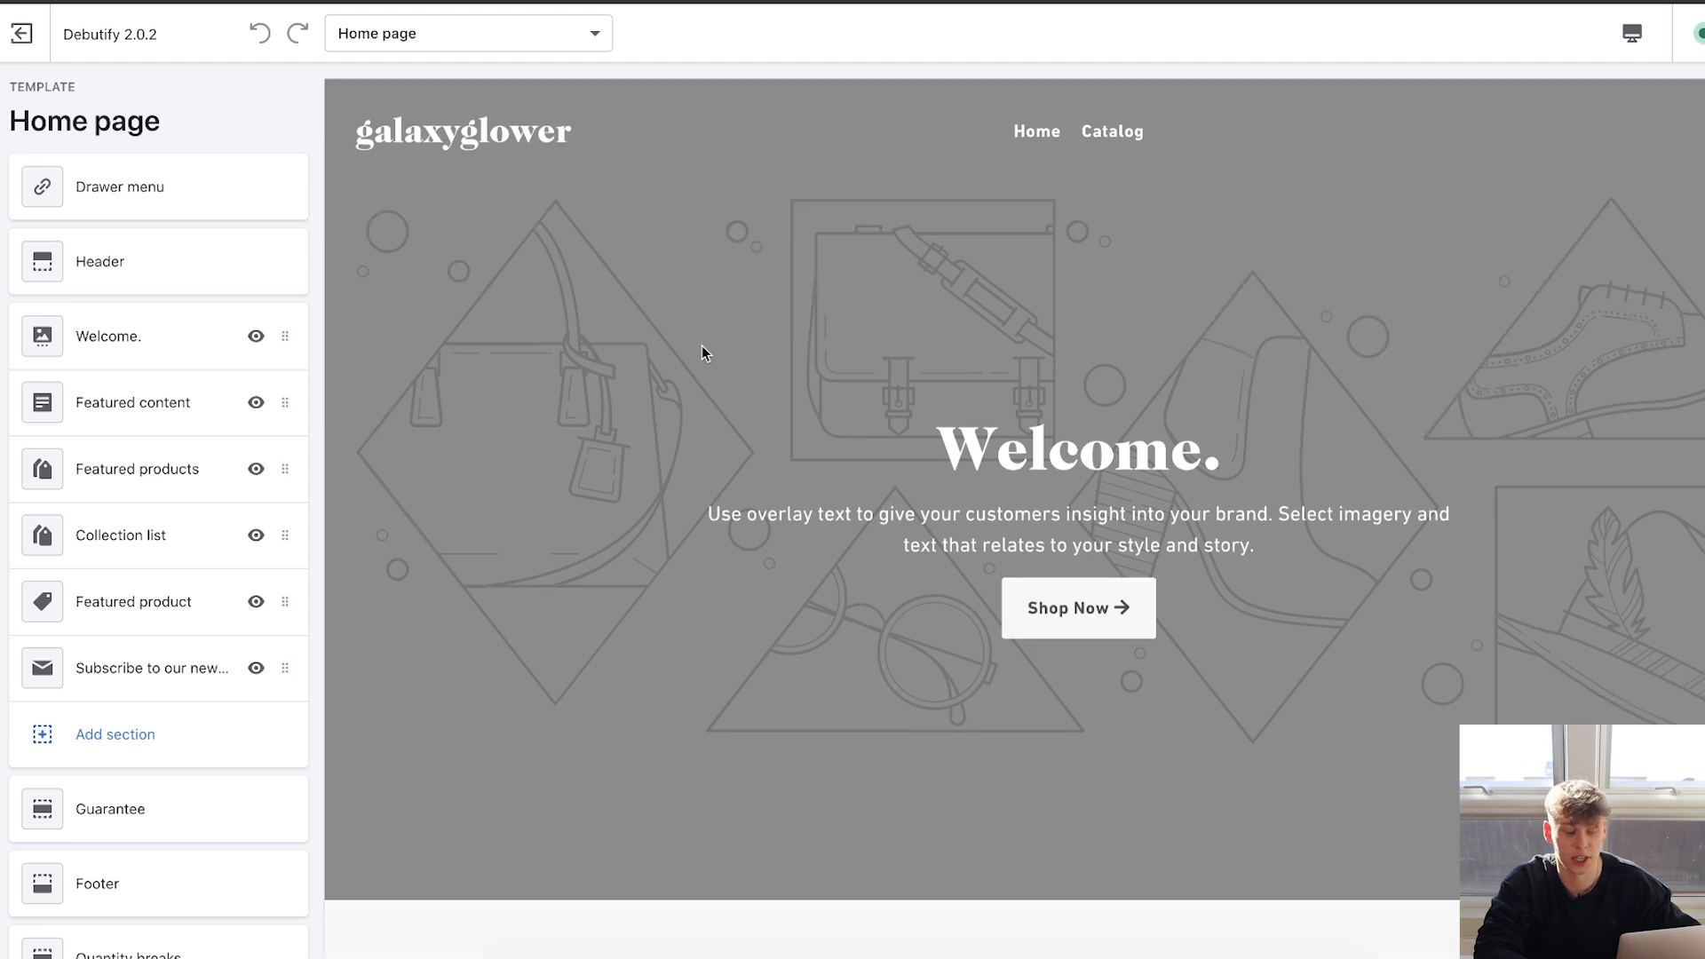
scroll(701, 355, down, 5)
scroll(701, 355, up, 20)
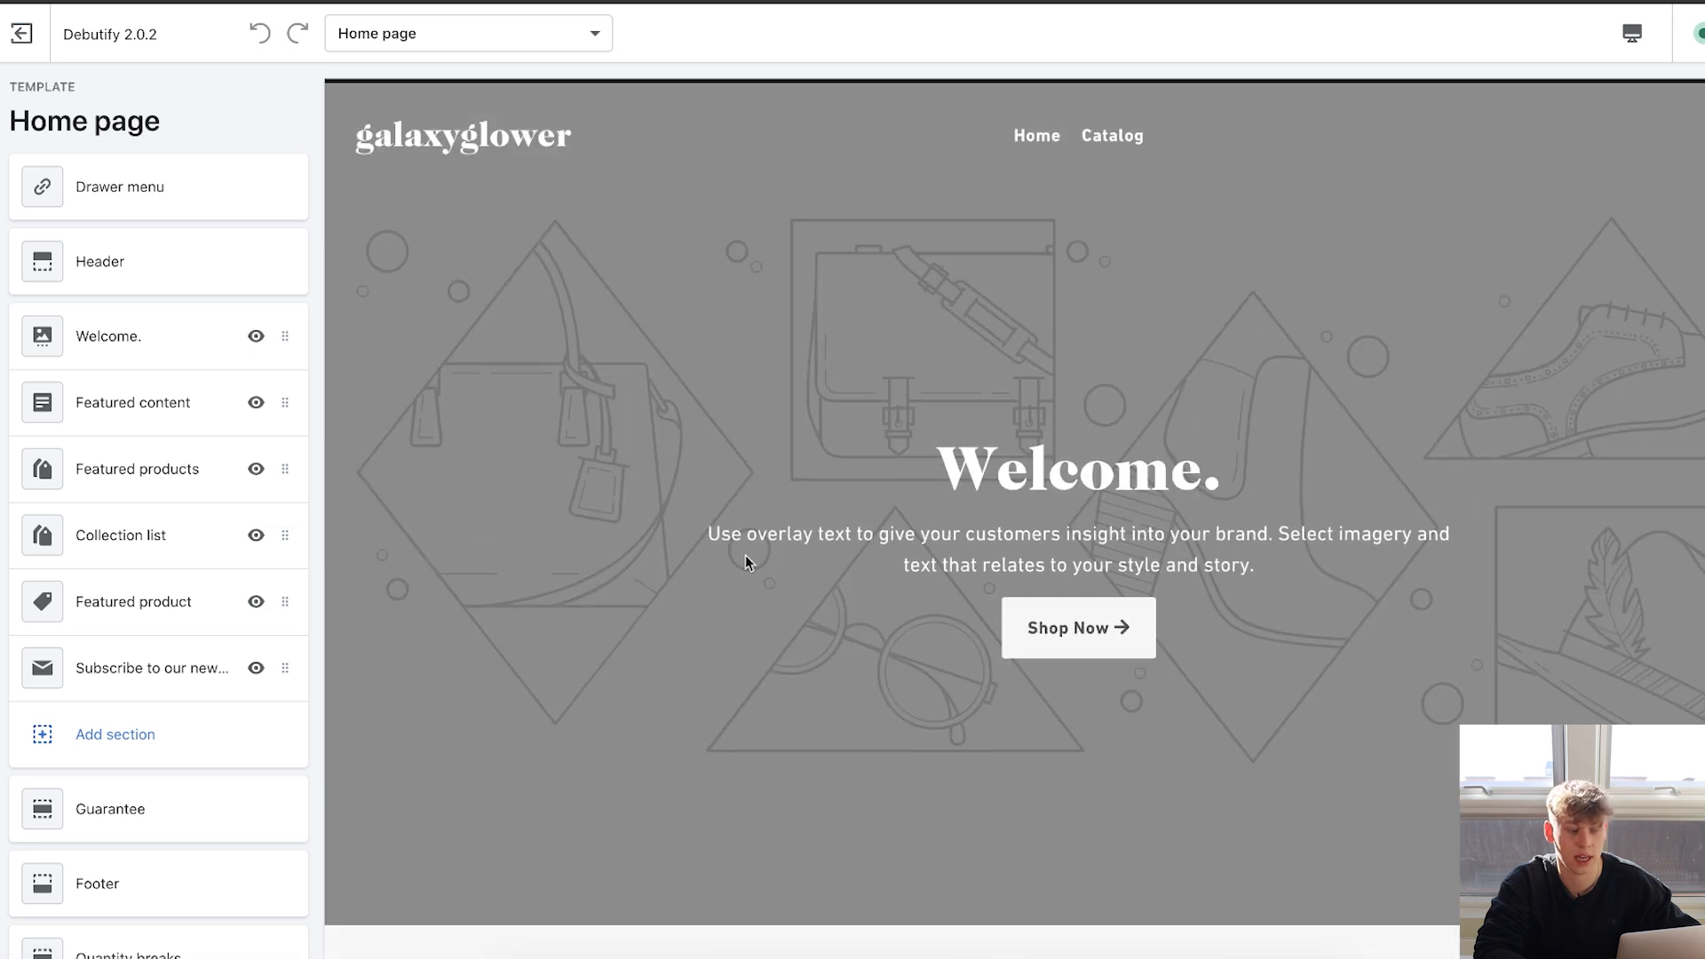
scroll(744, 556, up, 2)
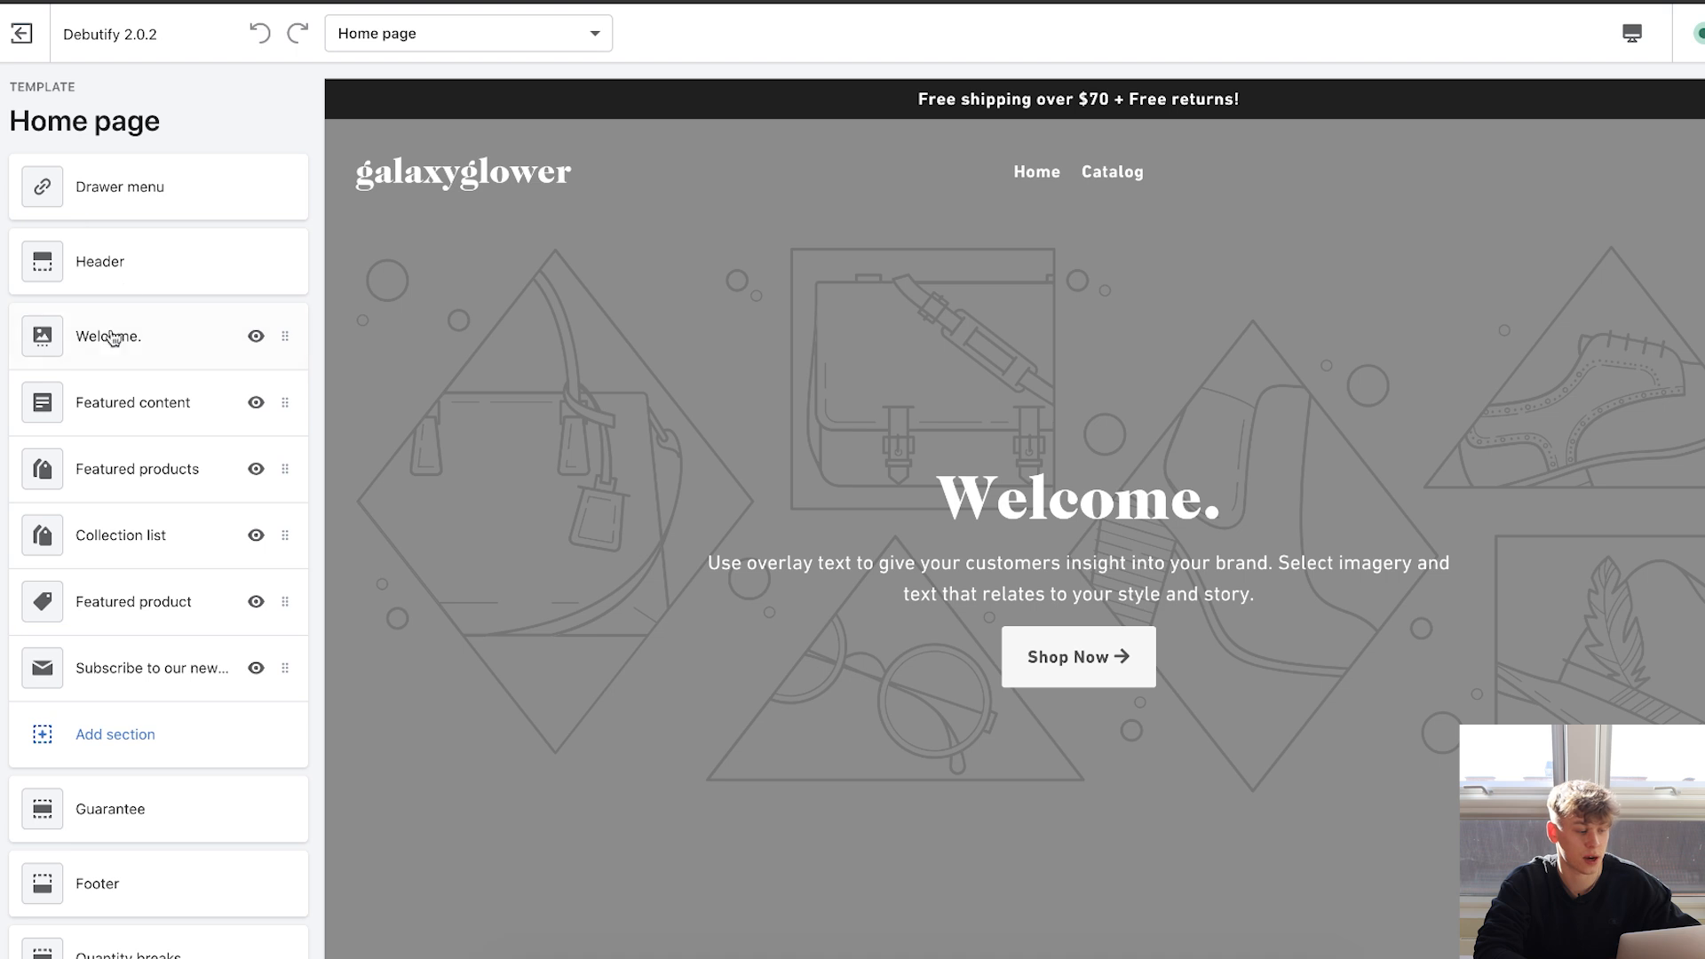
Assign the HEADER menu to the home page's Header section.
click(68, 278)
scroll(228, 491, down, 4)
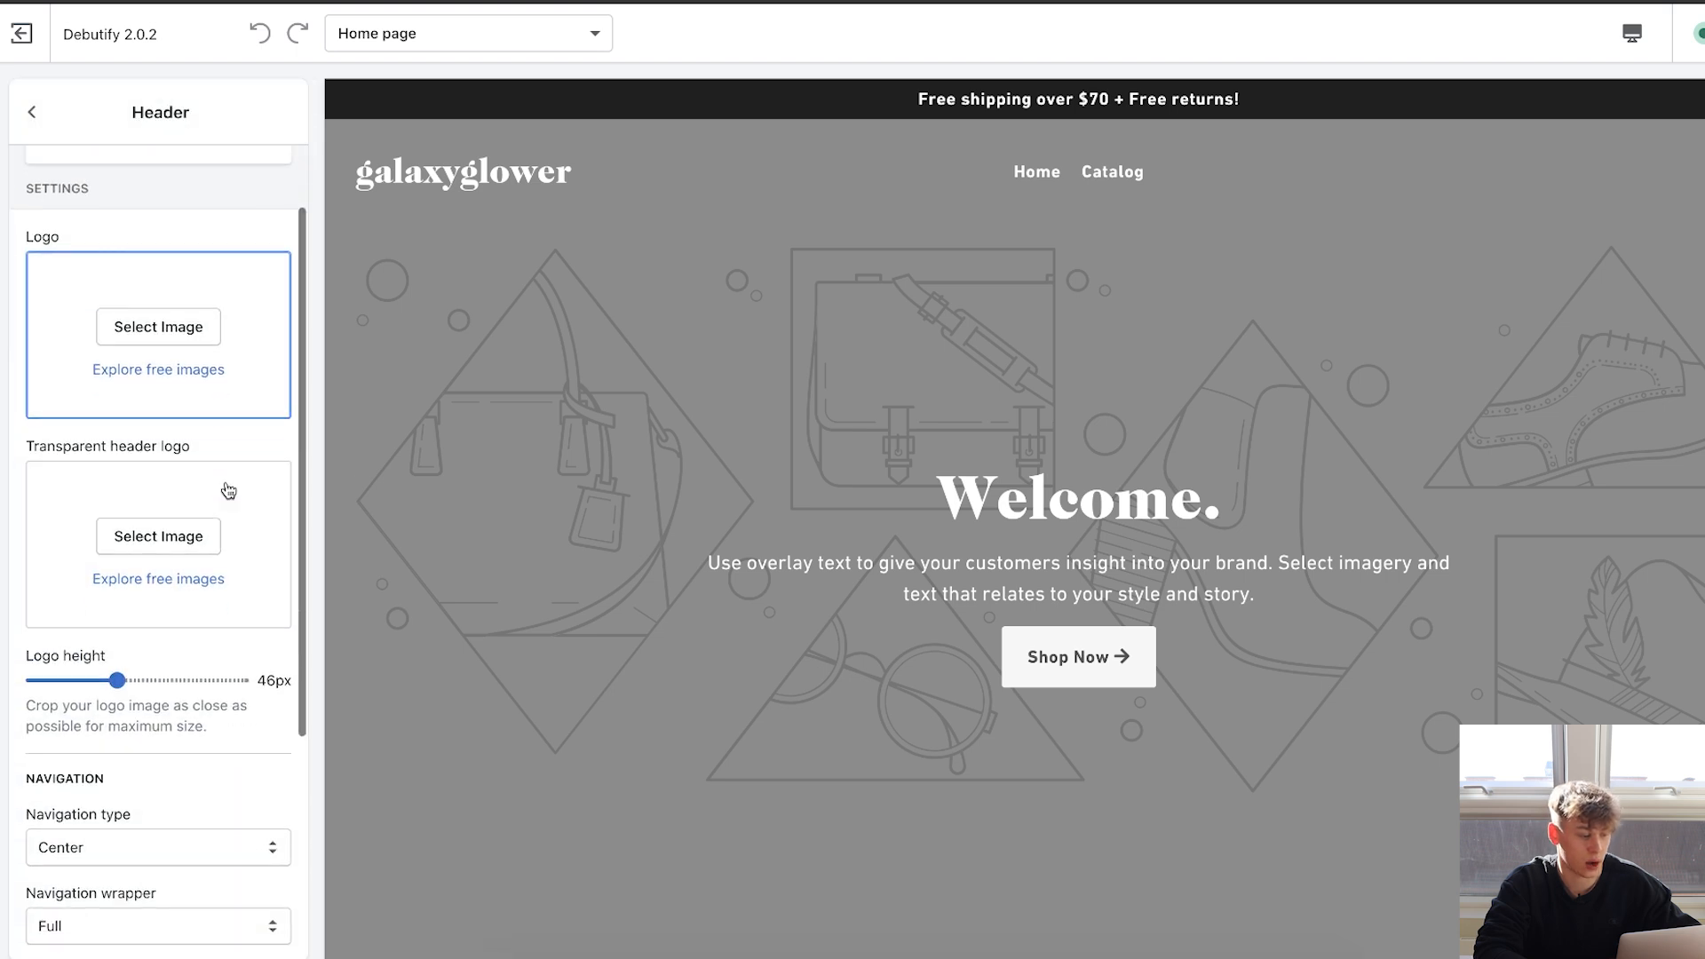
scroll(182, 764, down, 1)
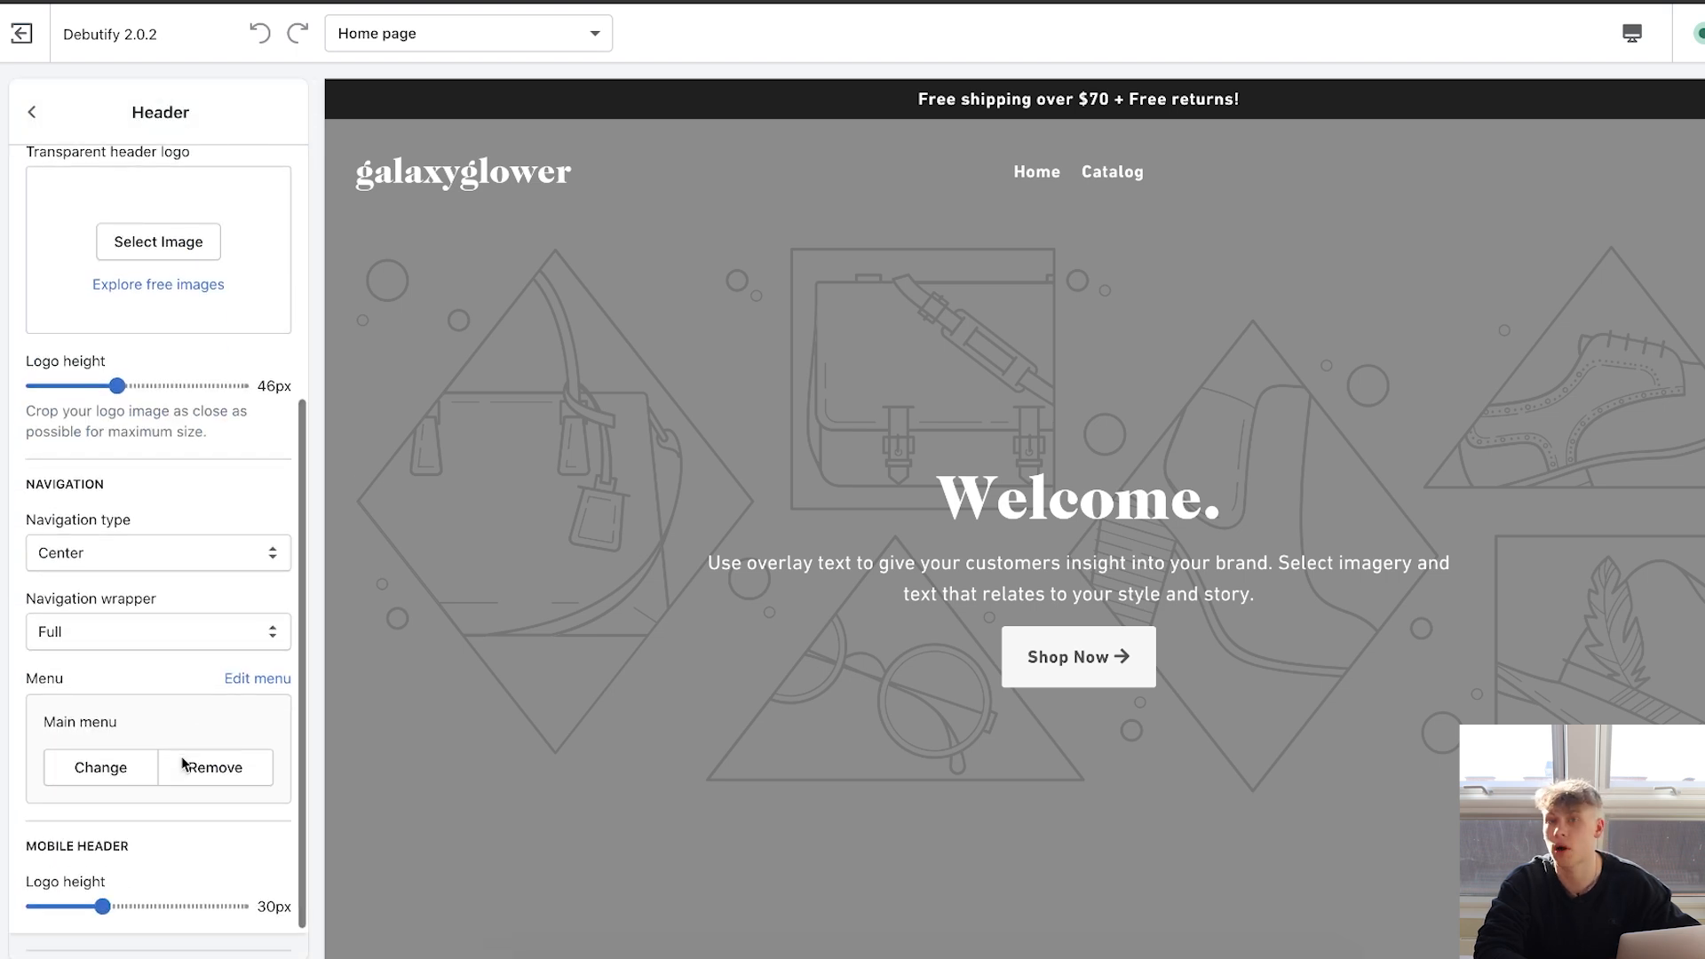
click(119, 766)
click(111, 349)
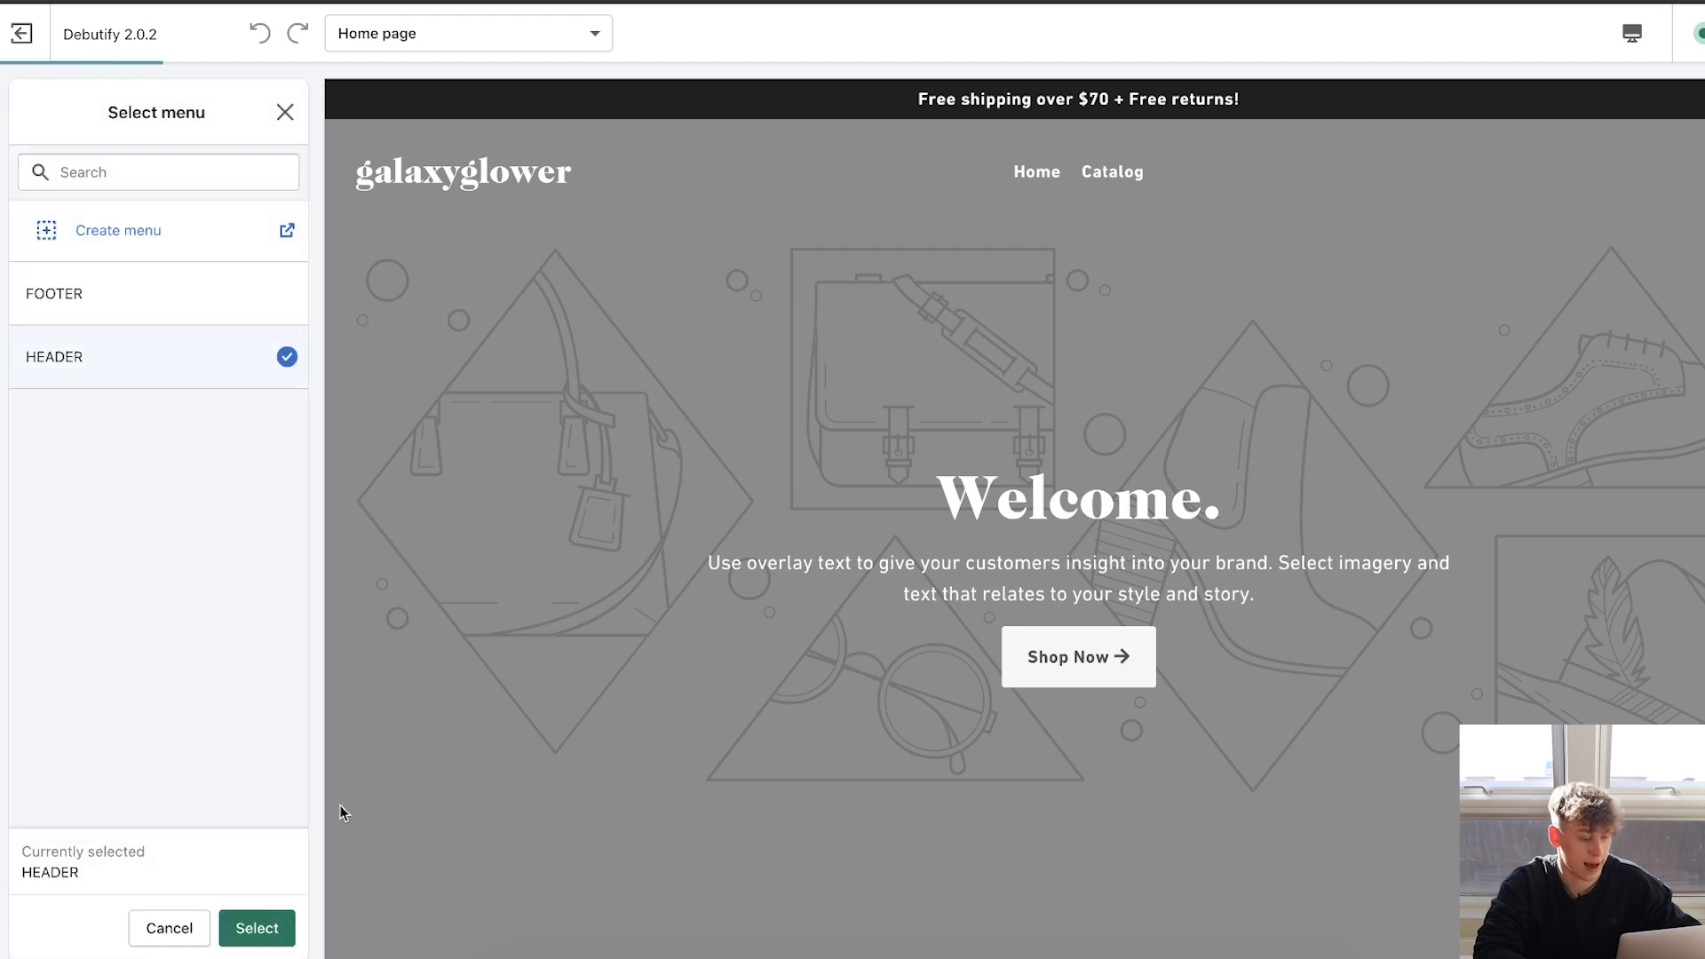
click(256, 928)
scroll(203, 446, up, 5)
scroll(202, 447, up, 1)
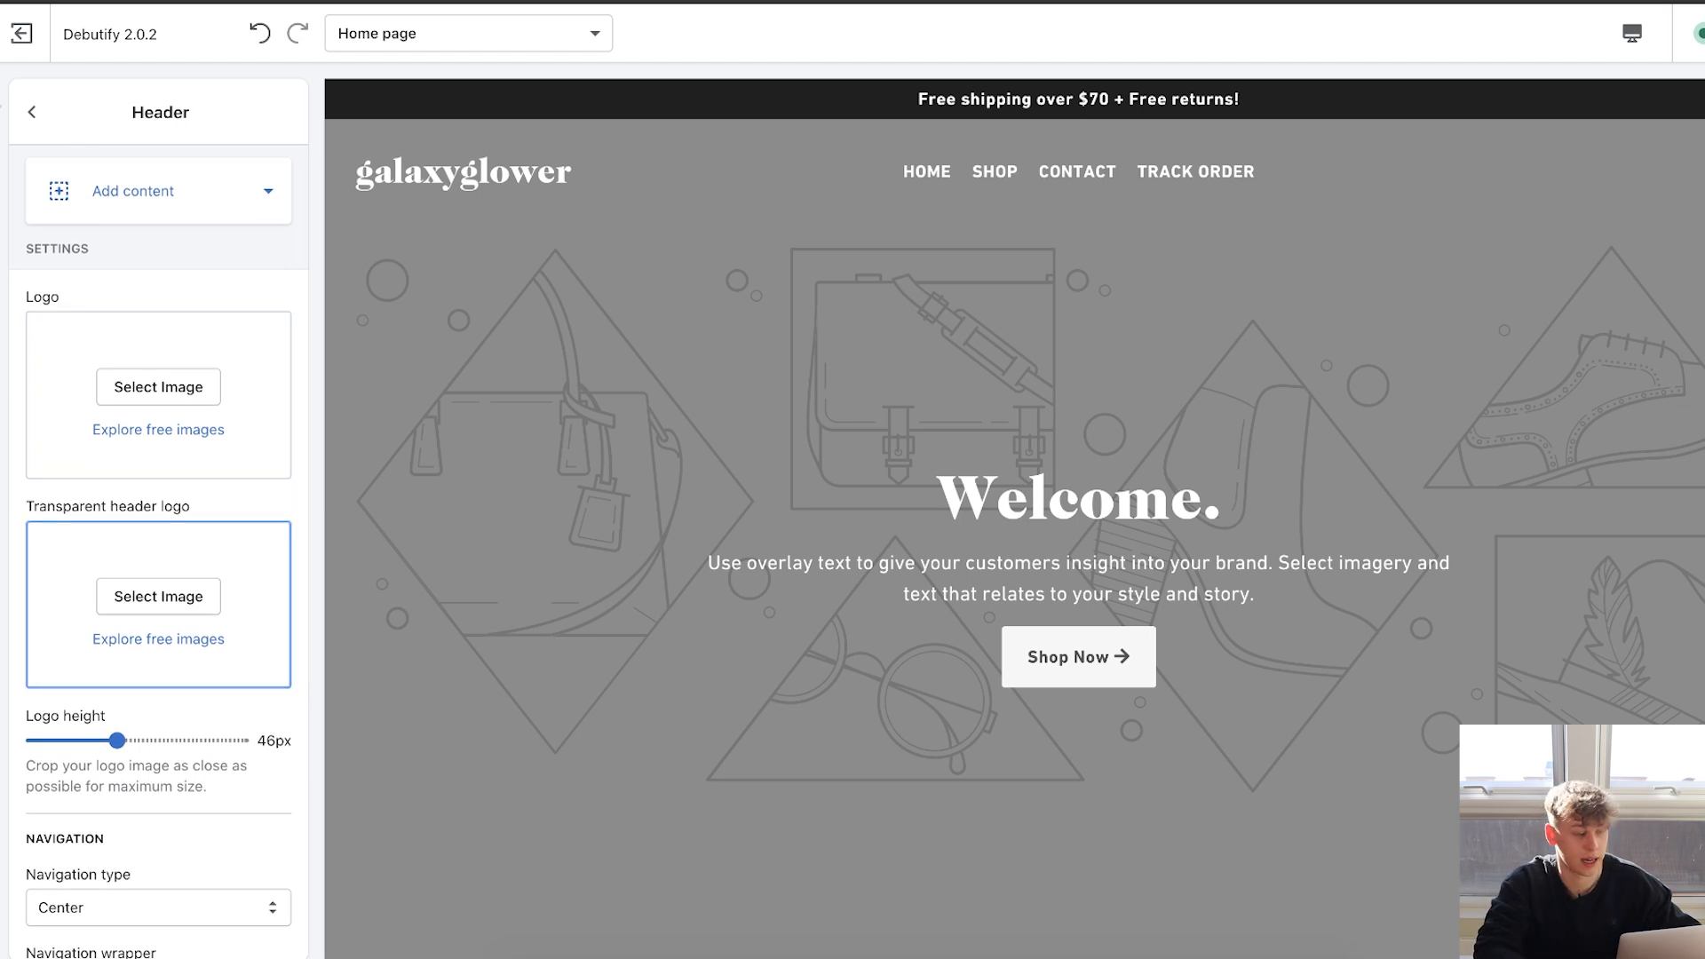
click(31, 112)
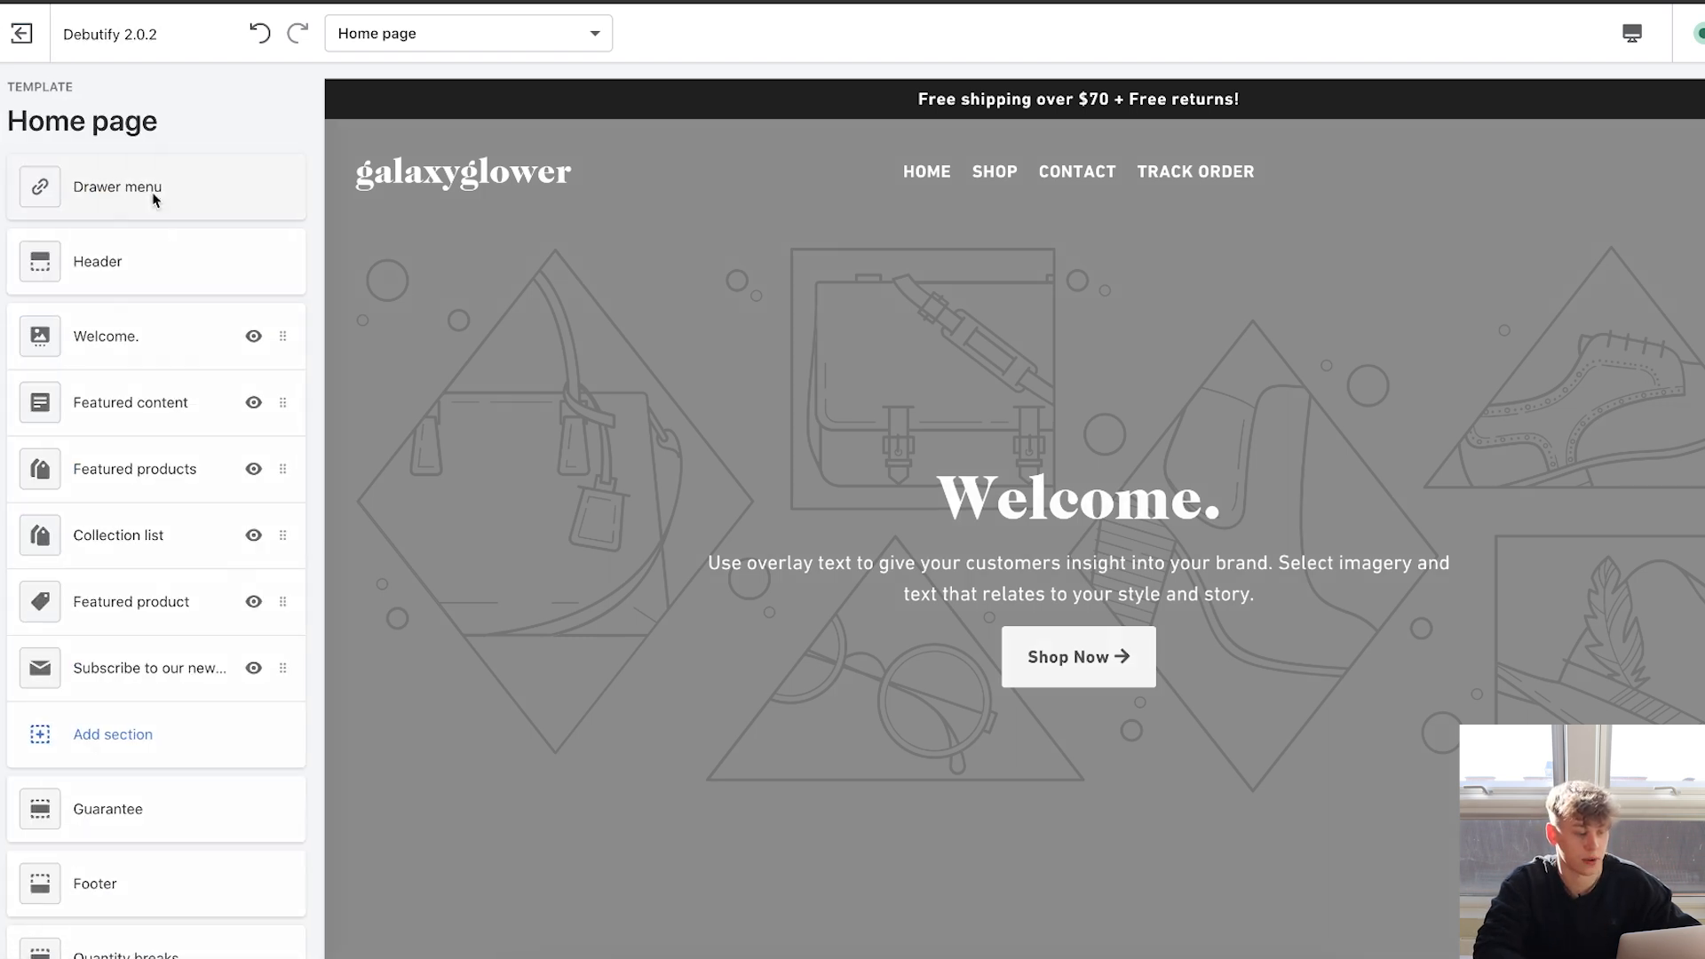
Set HEADER as the drawer menu's primary menu.
click(152, 188)
click(98, 397)
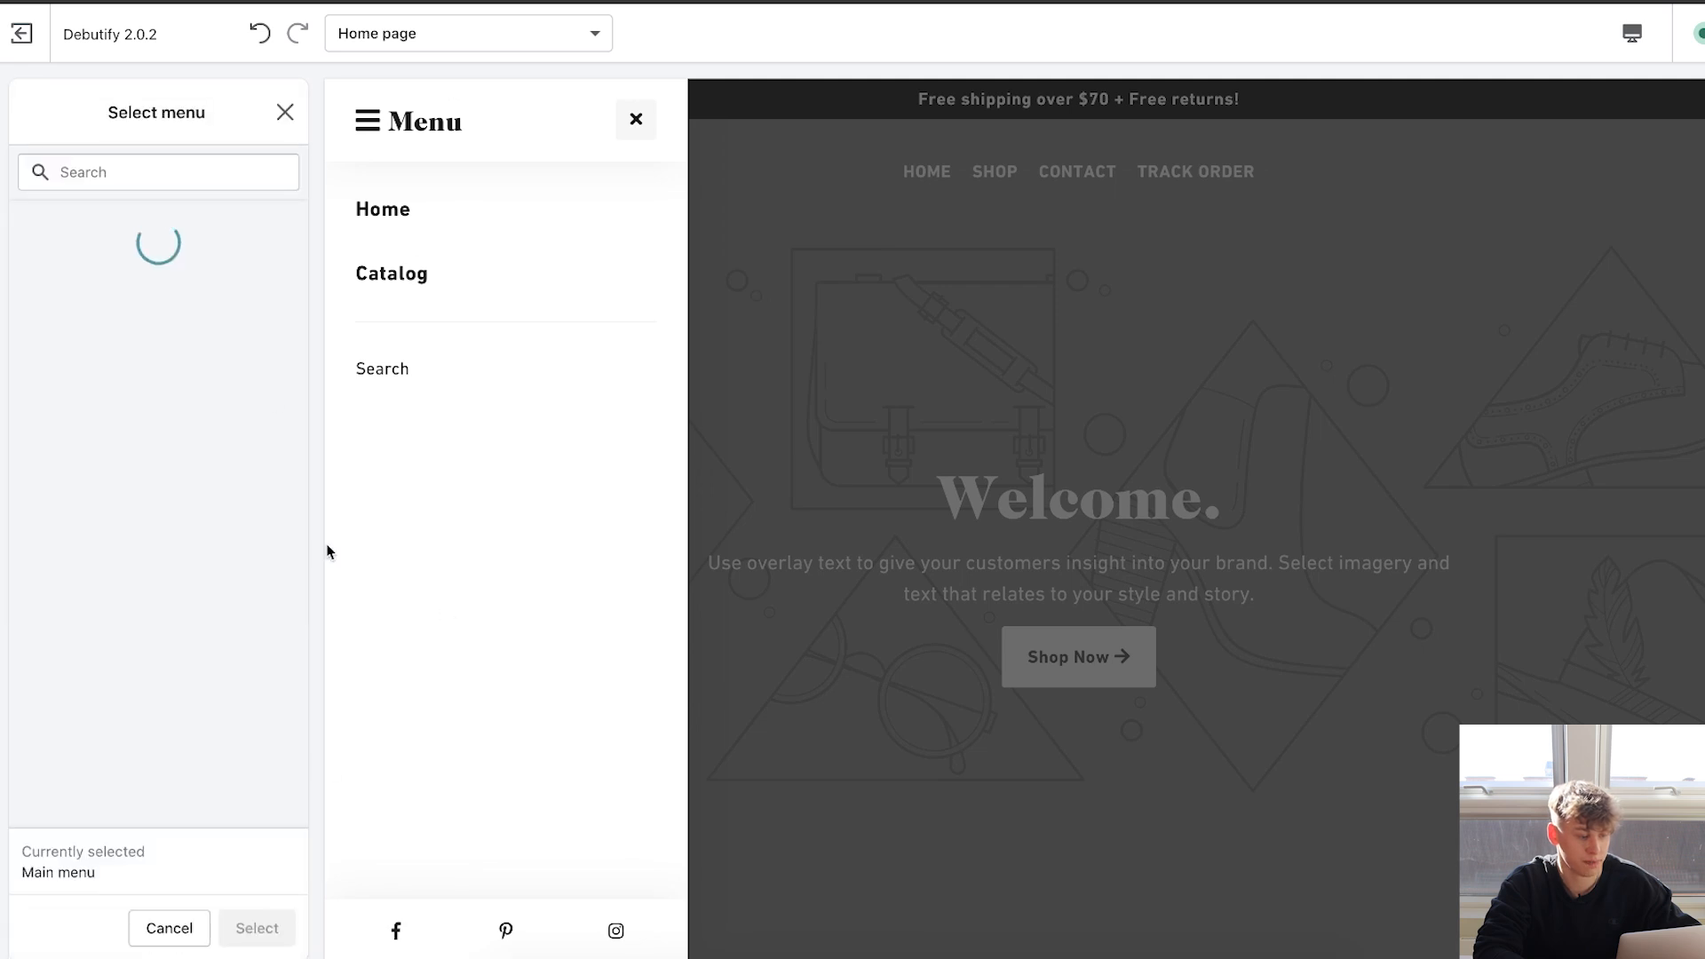
click(254, 926)
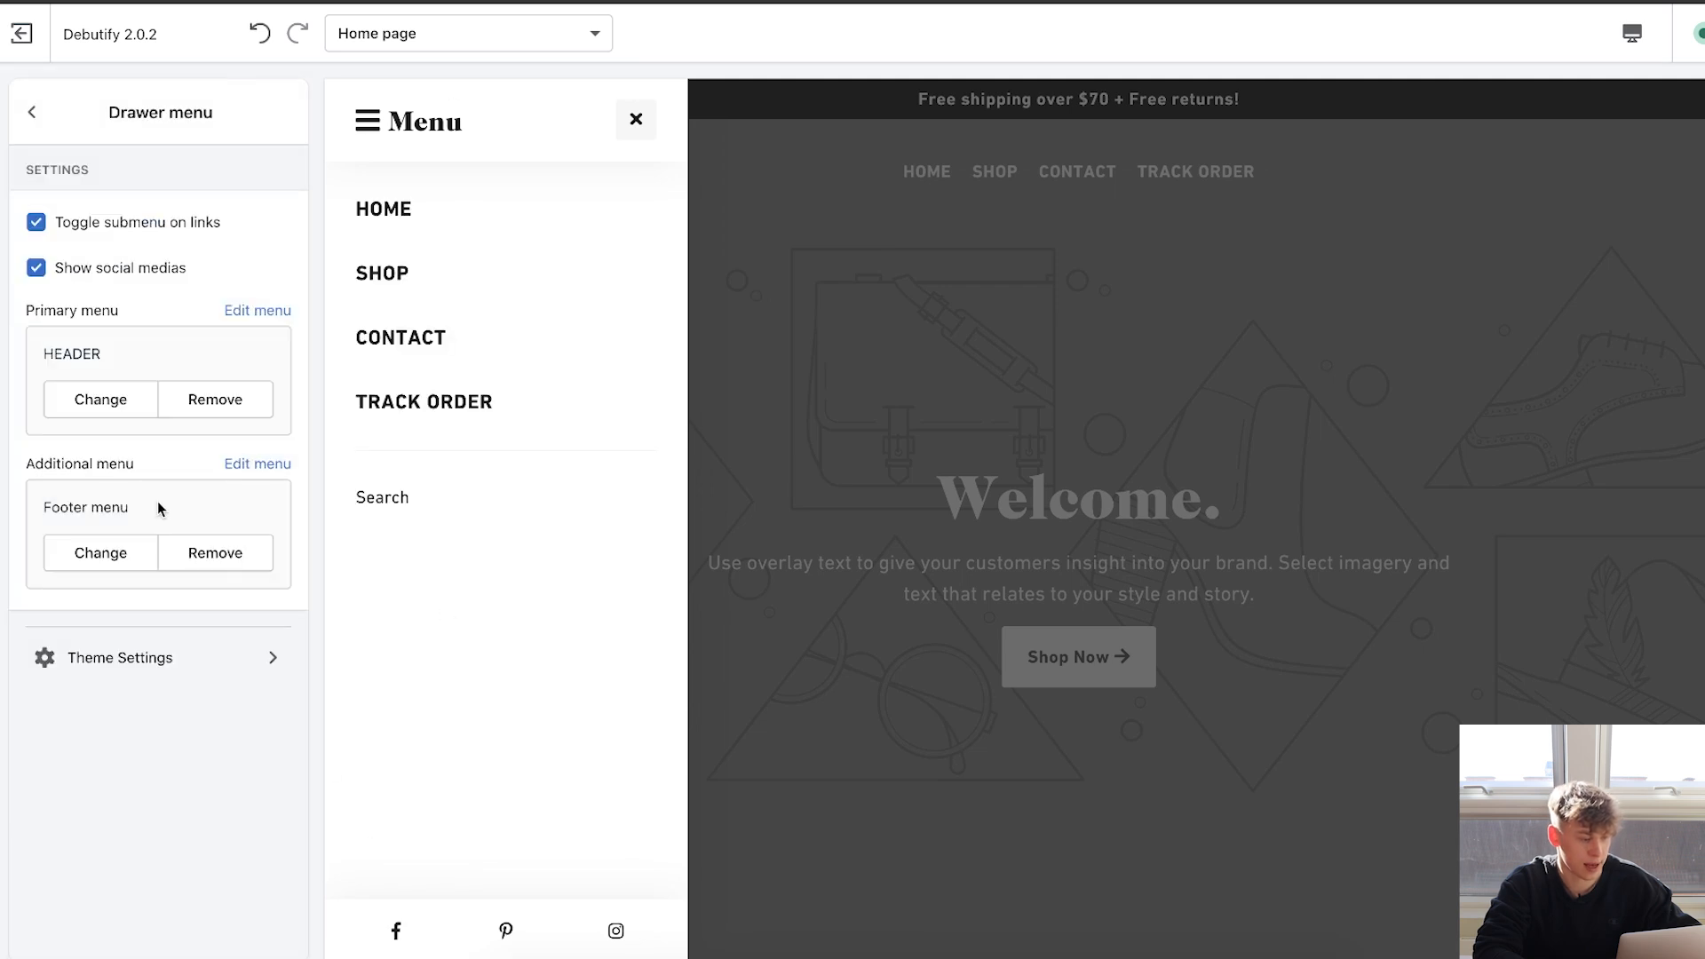
Set FOOTER as the drawer menu's additional menu and turn off its social media display.
click(96, 563)
click(137, 289)
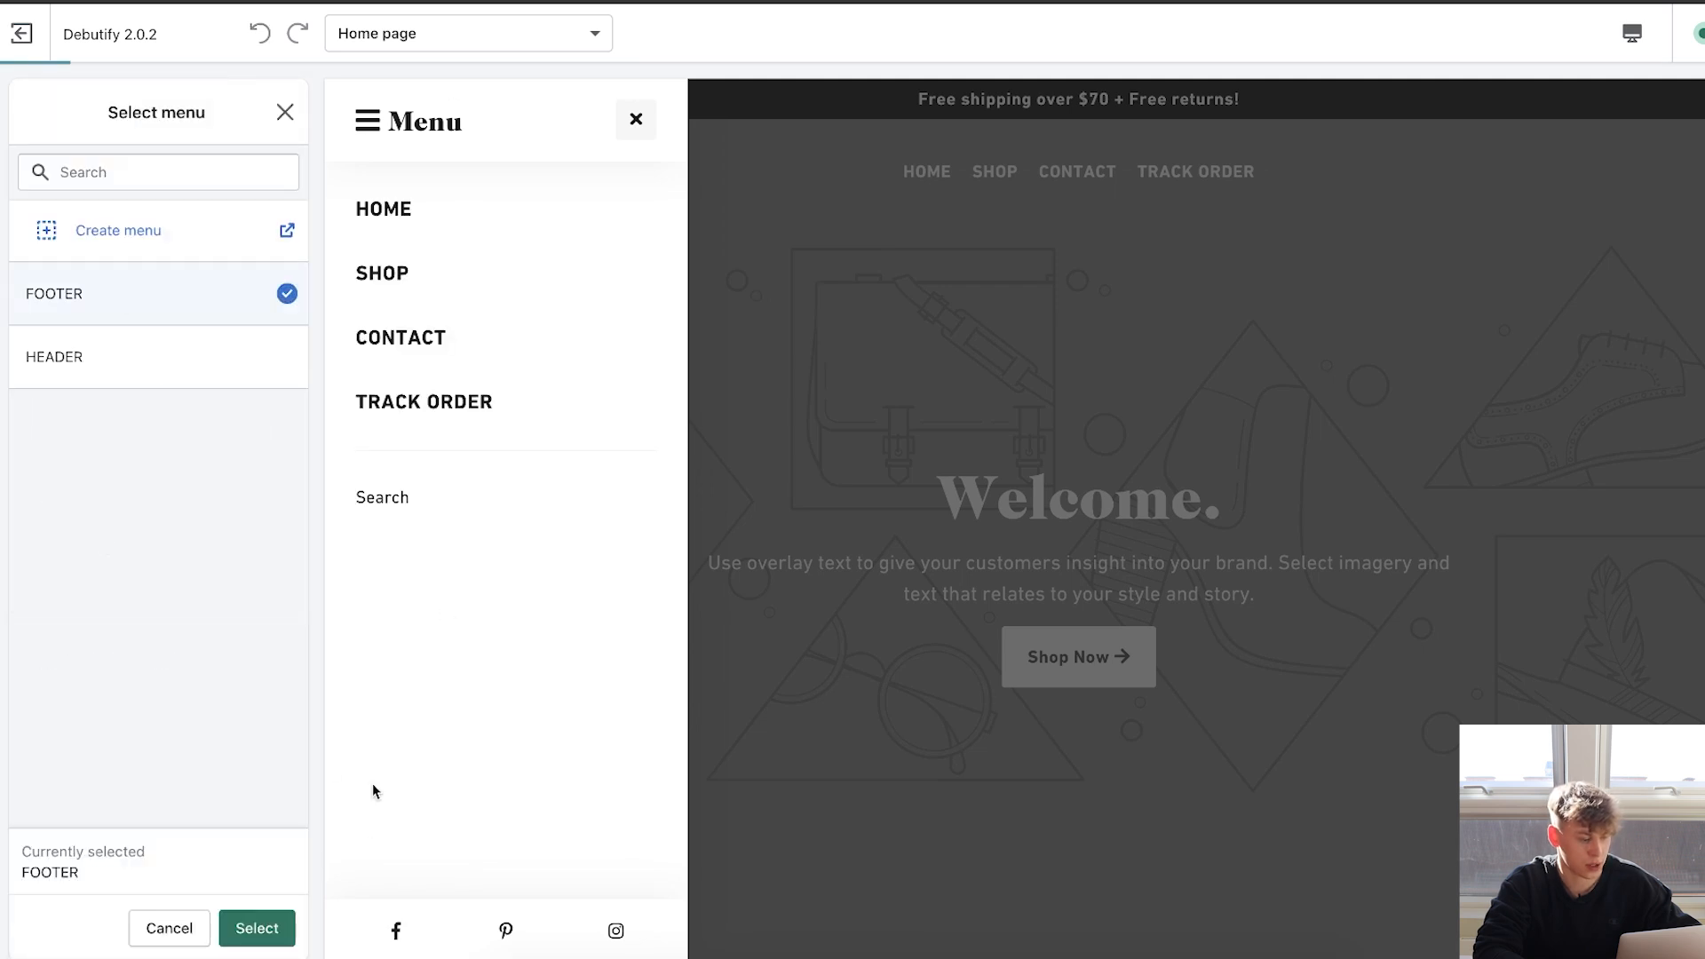
click(282, 923)
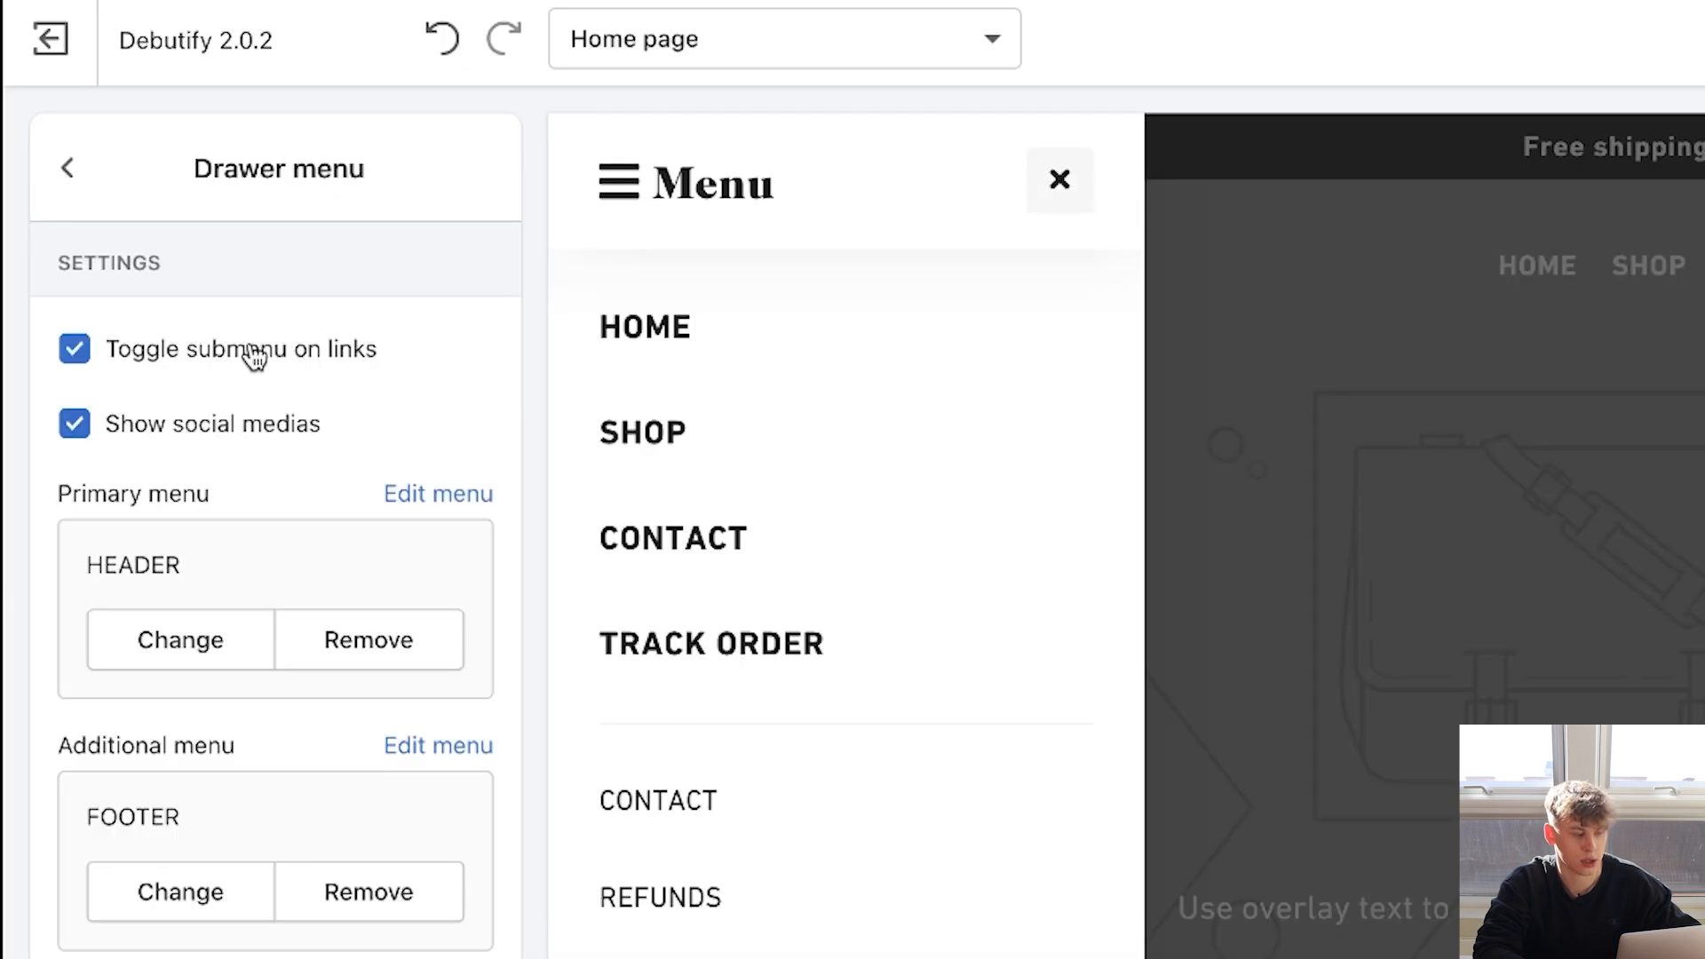
click(217, 438)
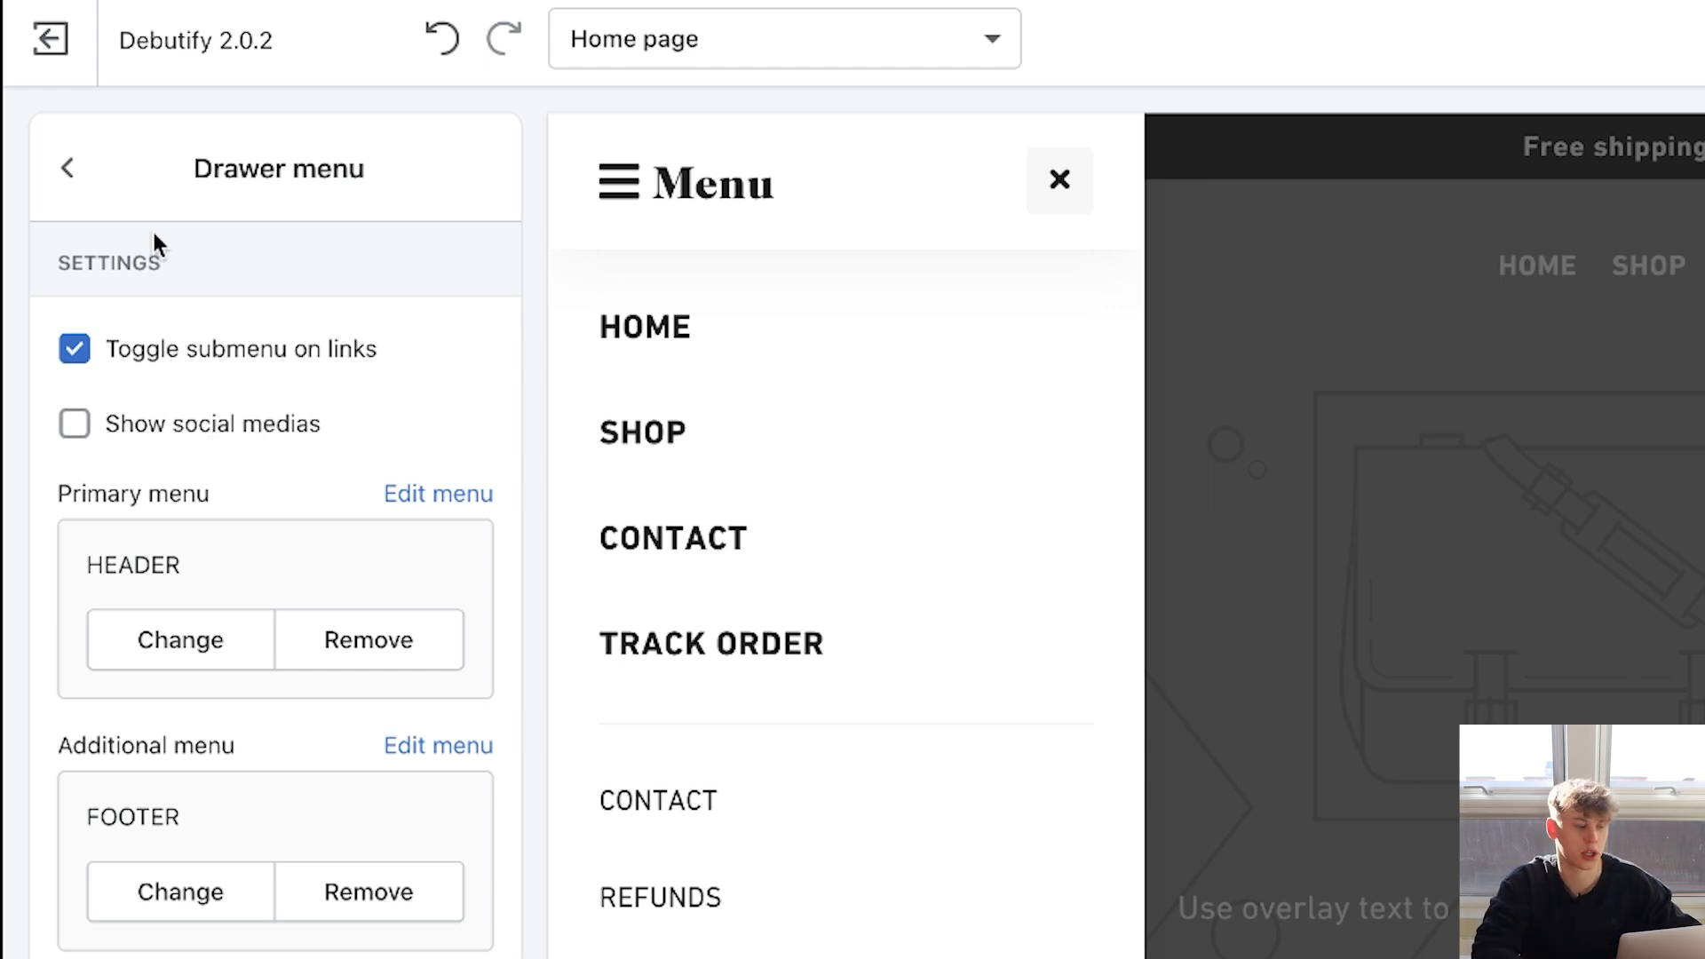
click(68, 167)
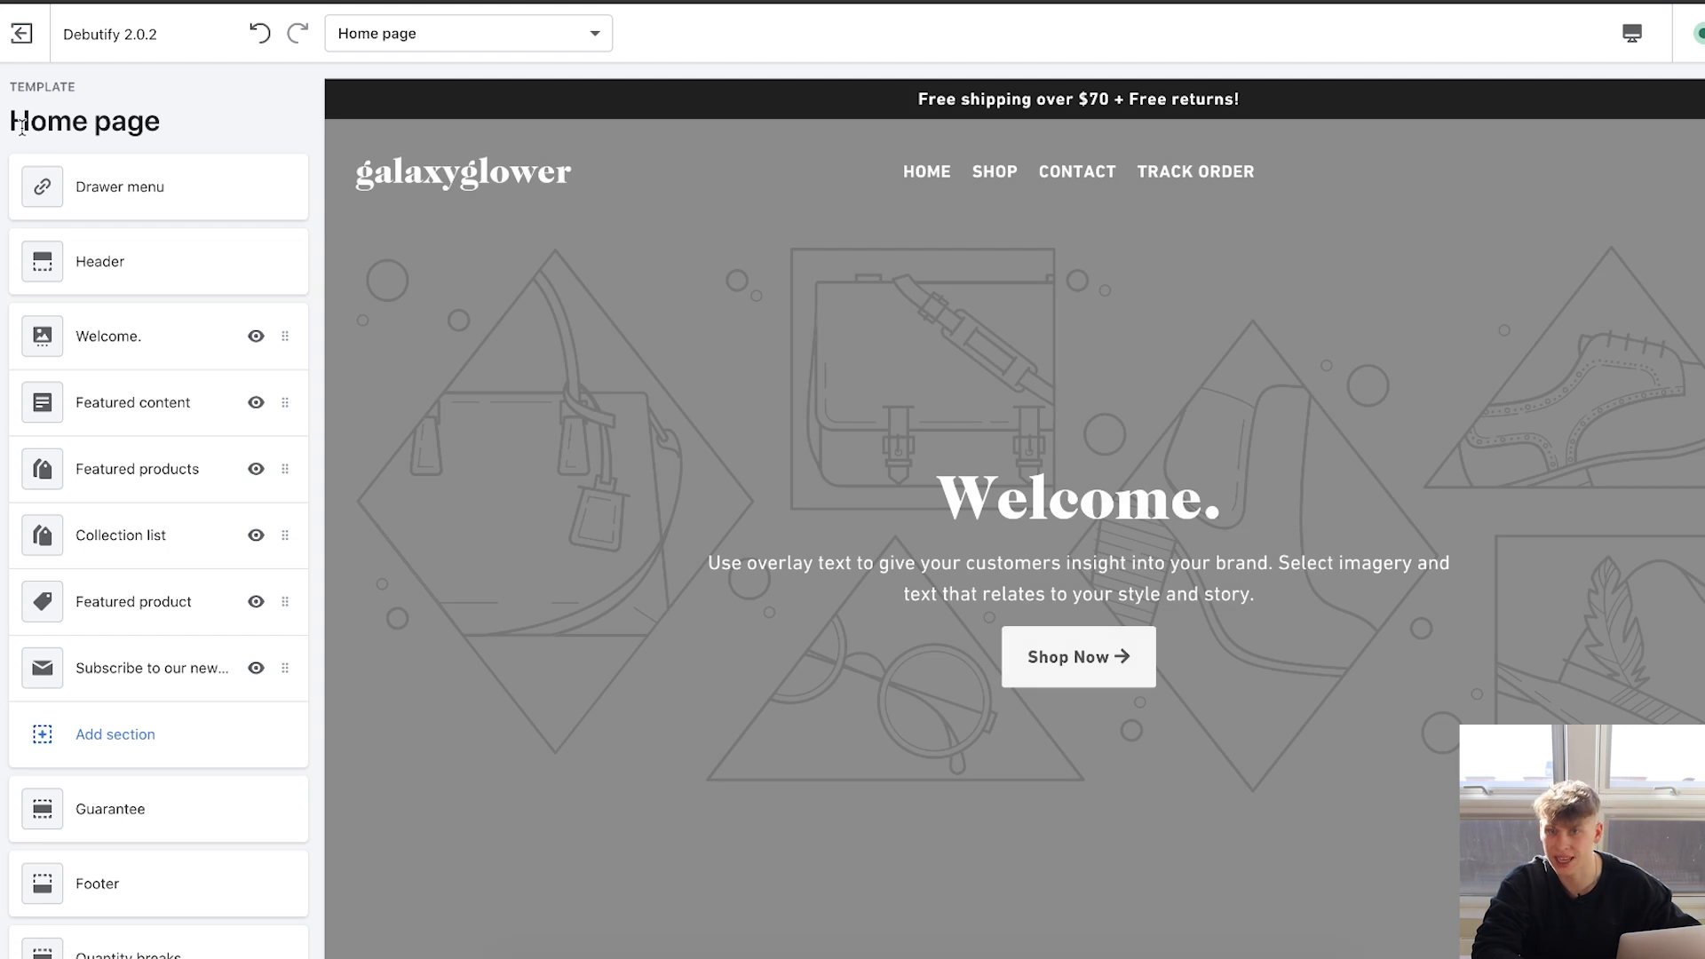
Remove the About Us and Follow us blocks from the Footer section.
scroll(240, 618, down, 3)
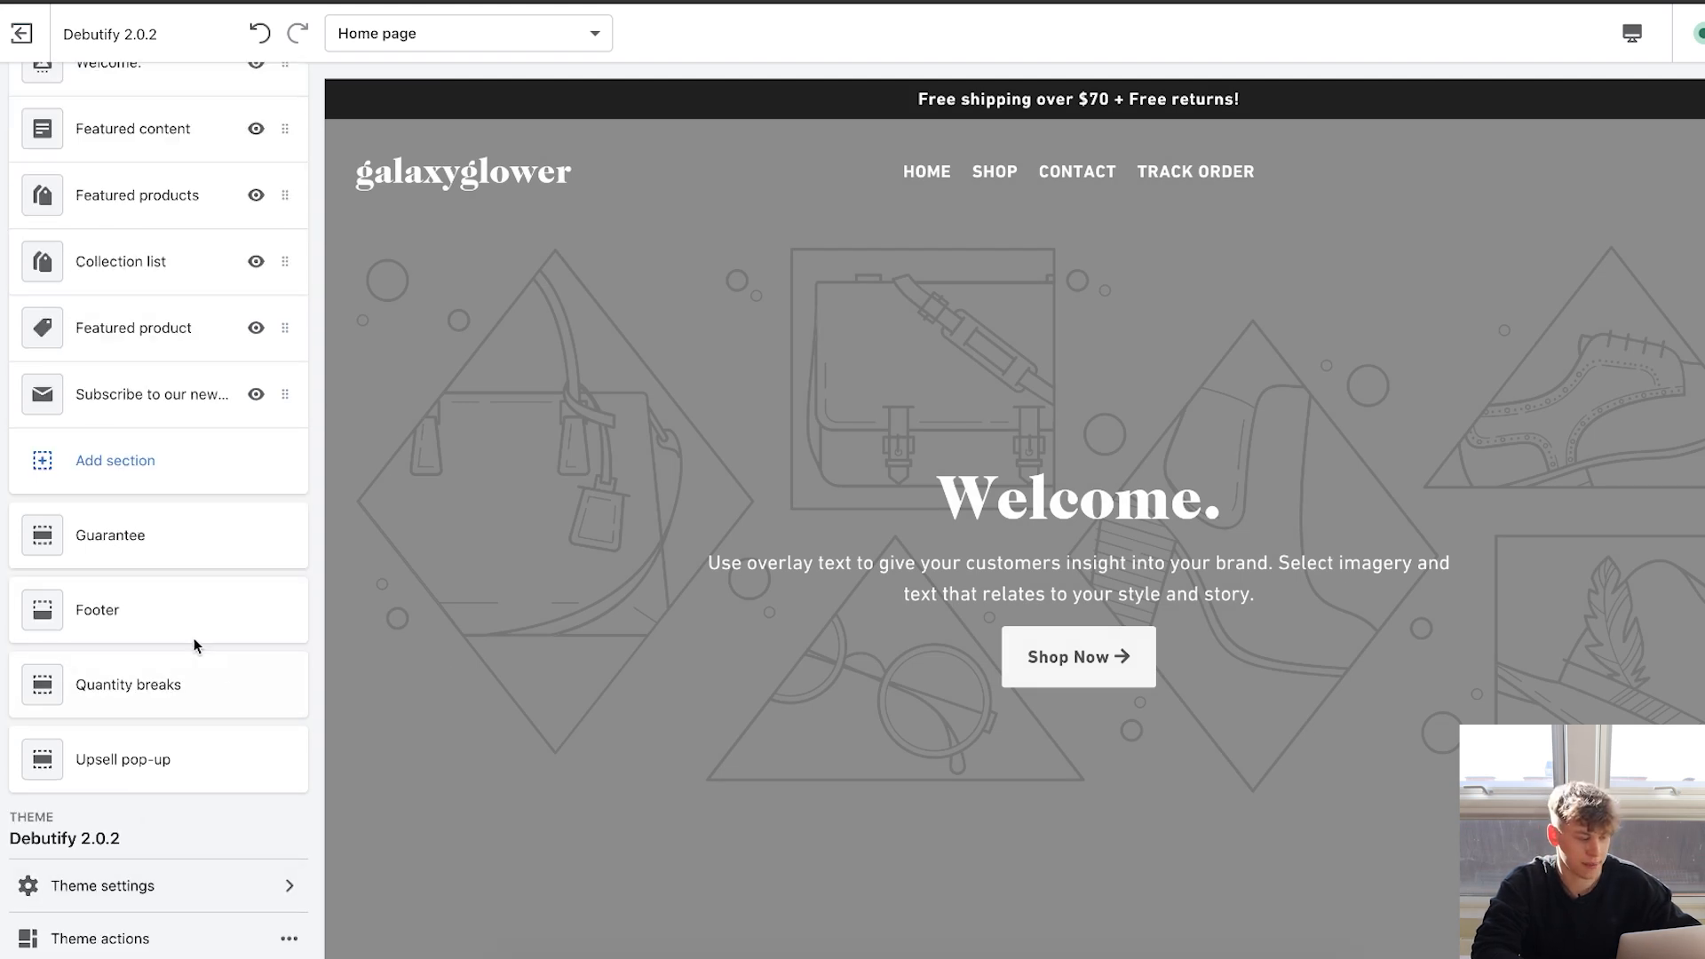
click(165, 614)
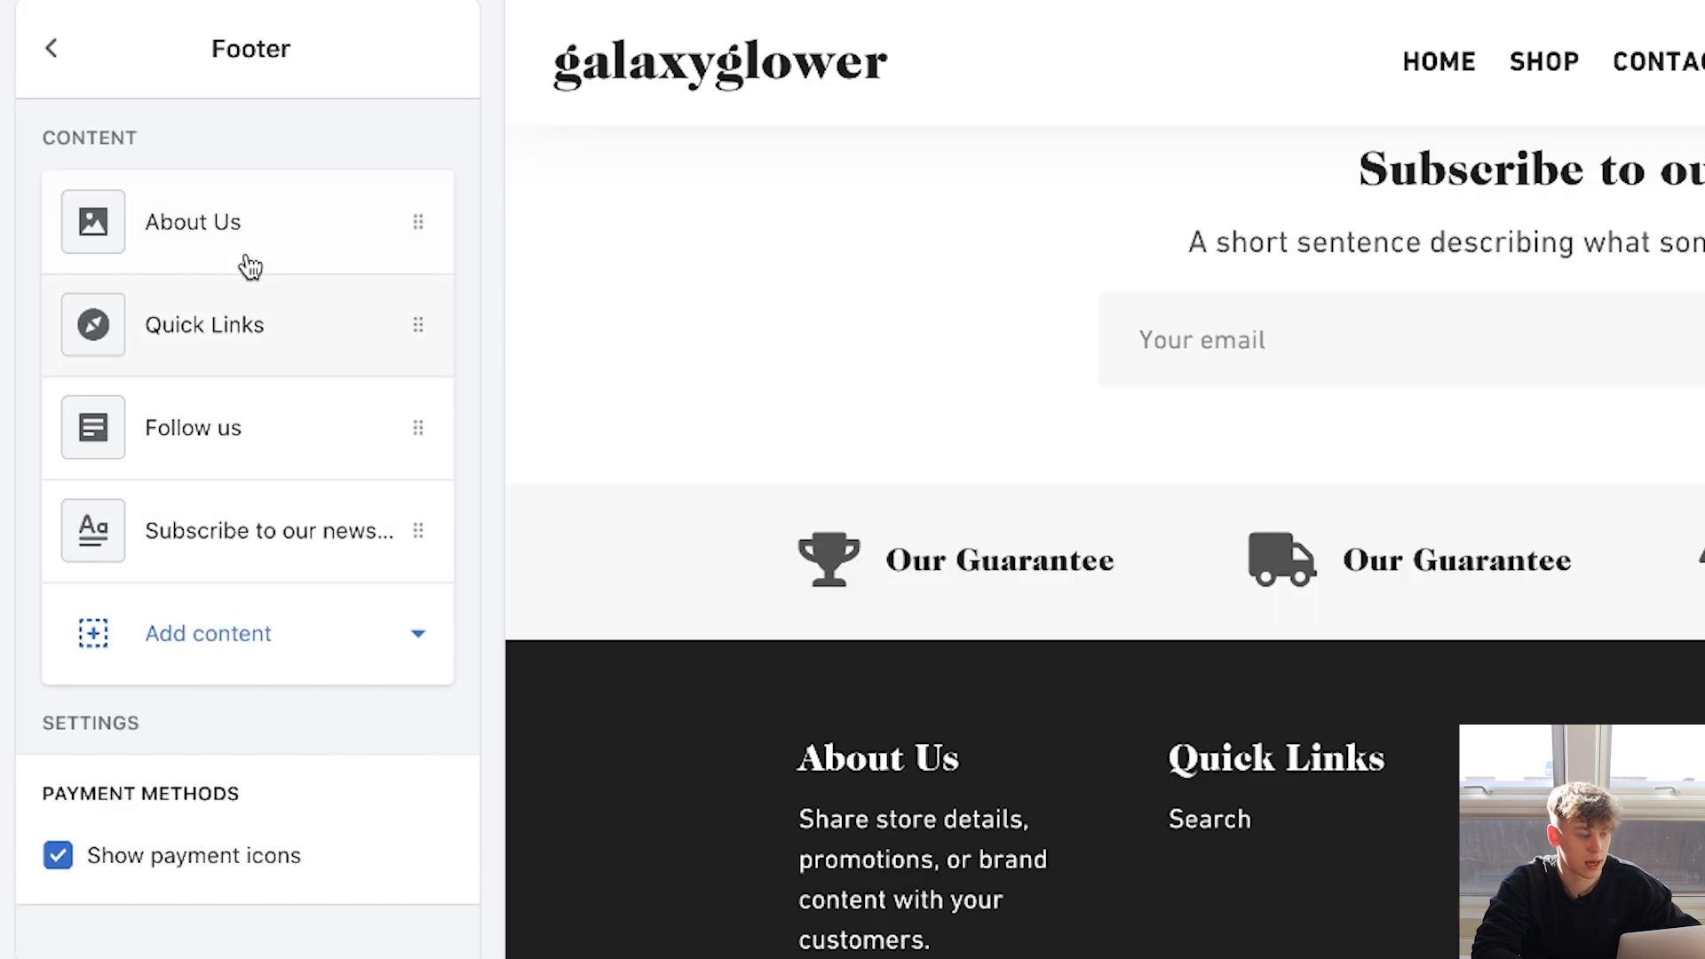
click(161, 249)
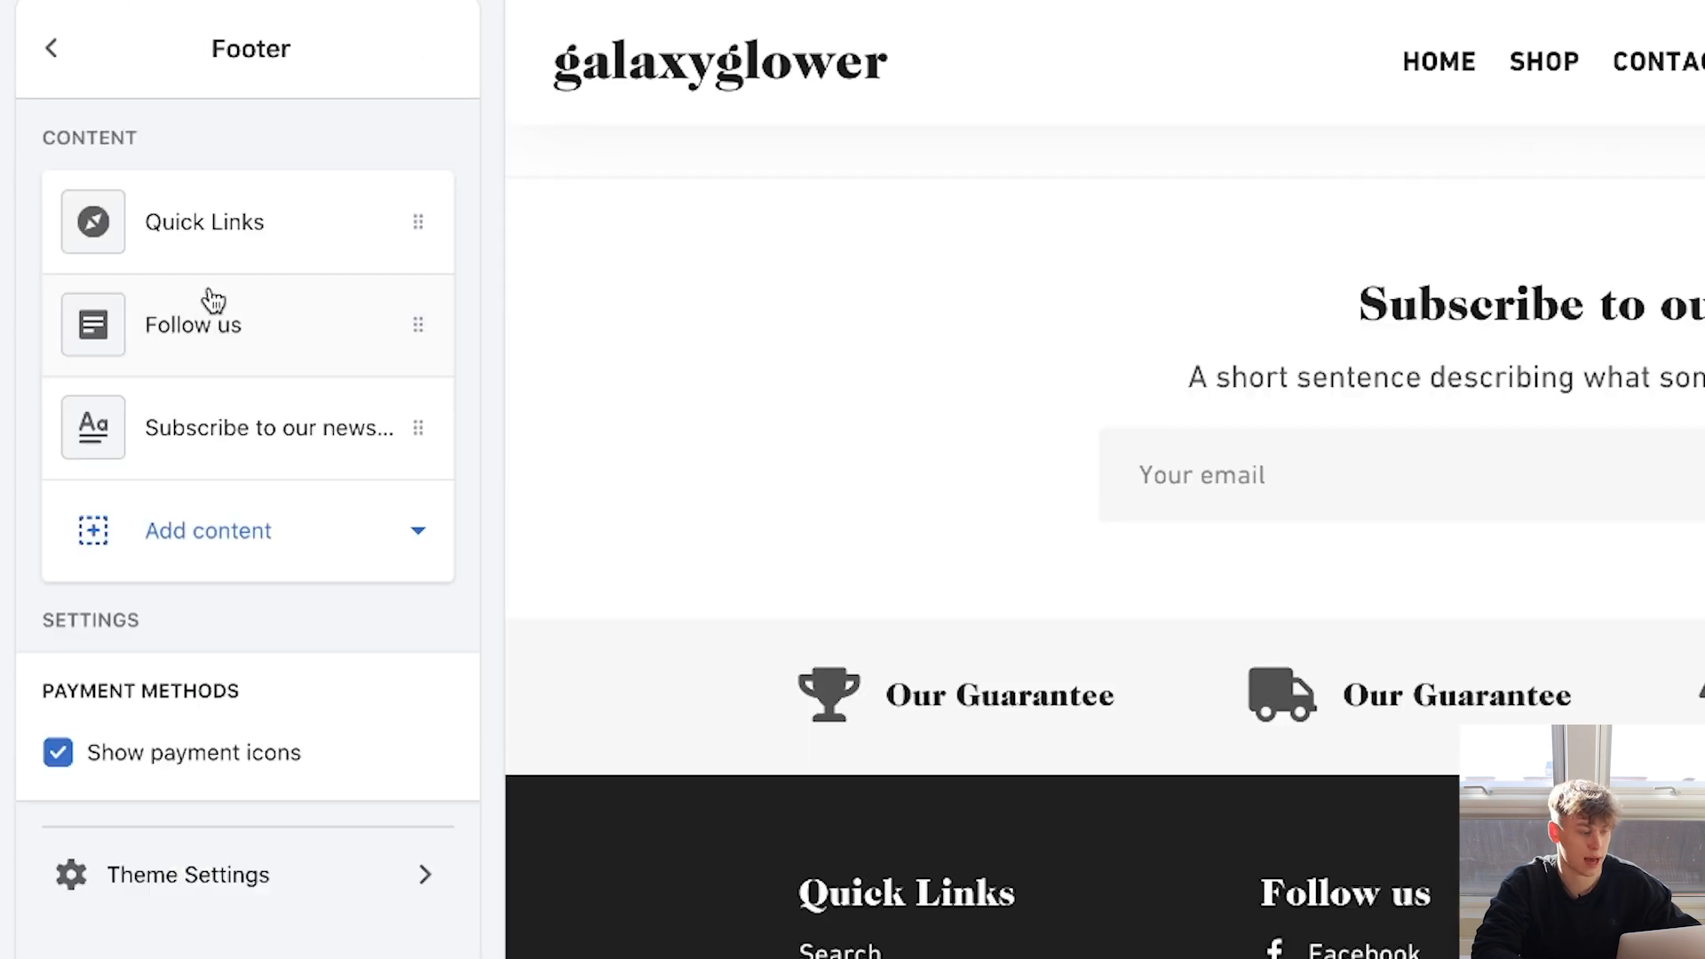
click(213, 315)
click(431, 53)
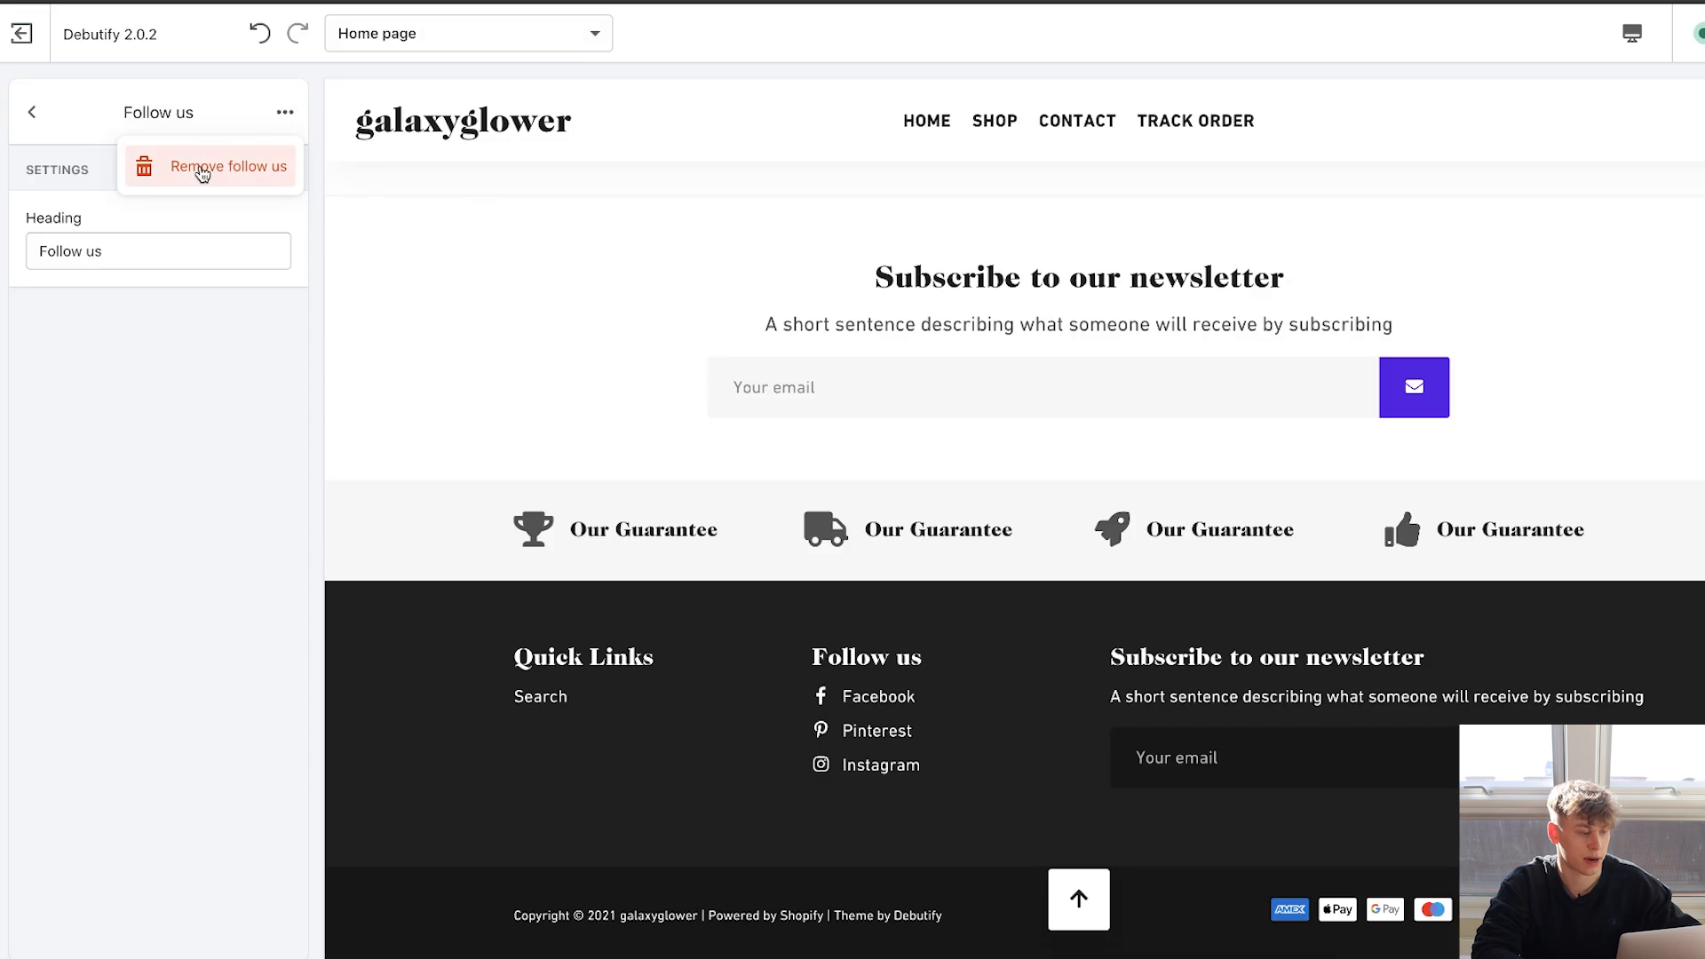
click(308, 140)
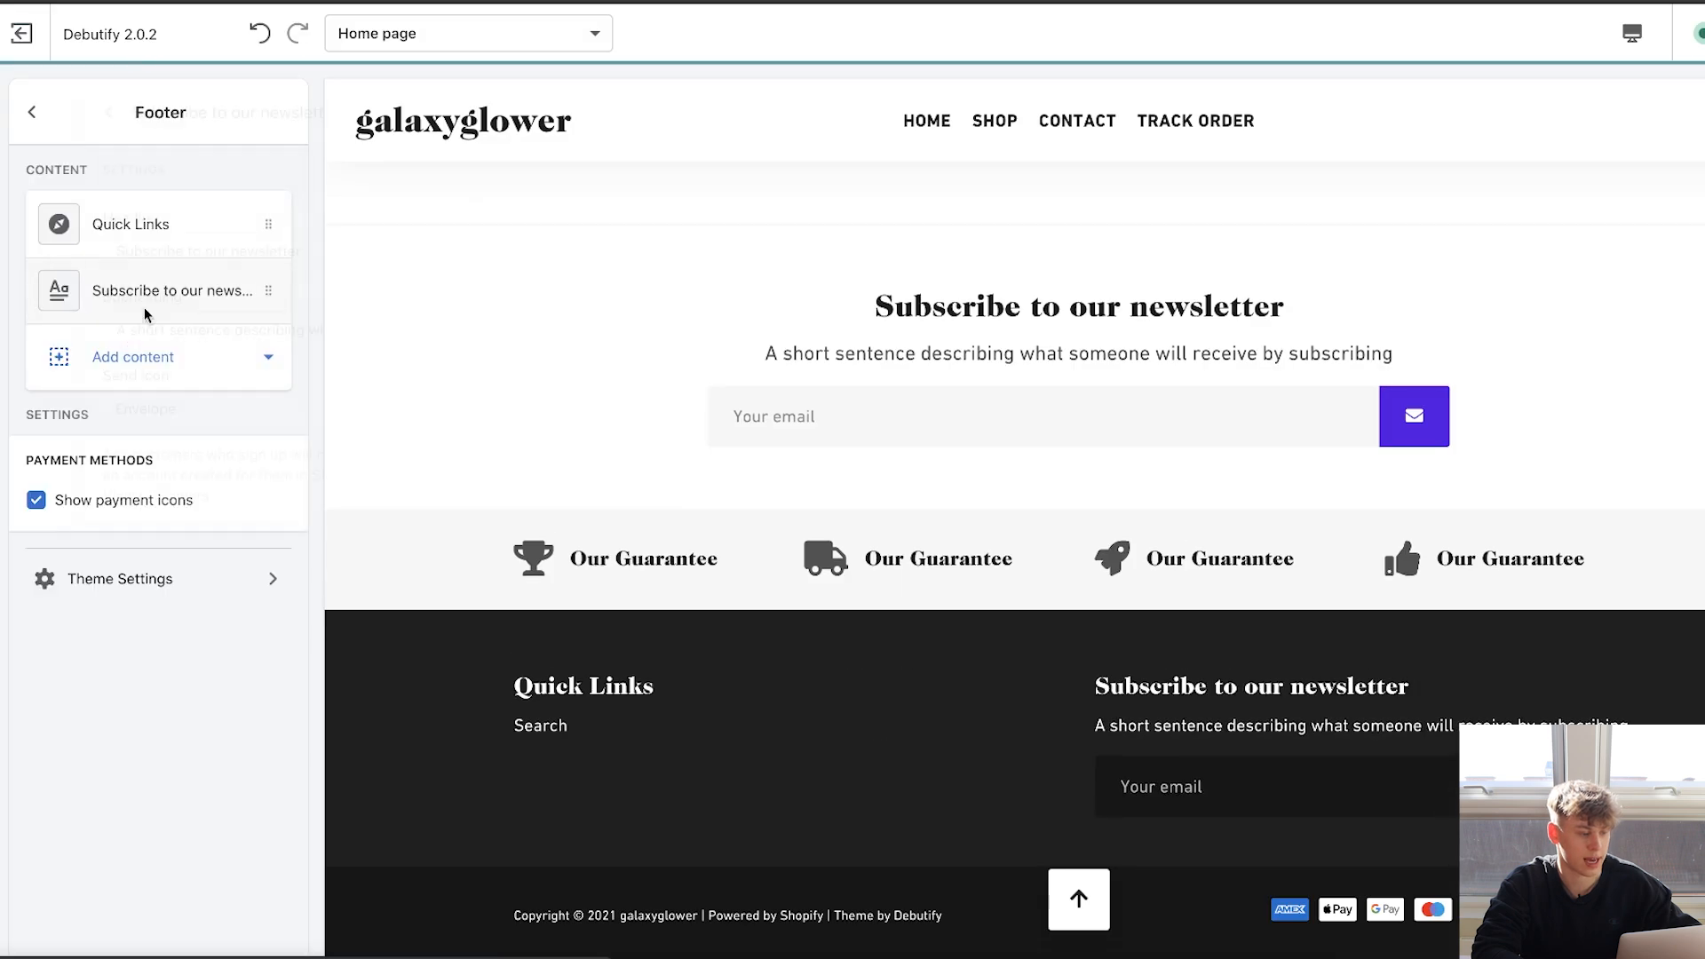
Remove the newsletter subscription block from the Footer section.
click(146, 302)
click(285, 111)
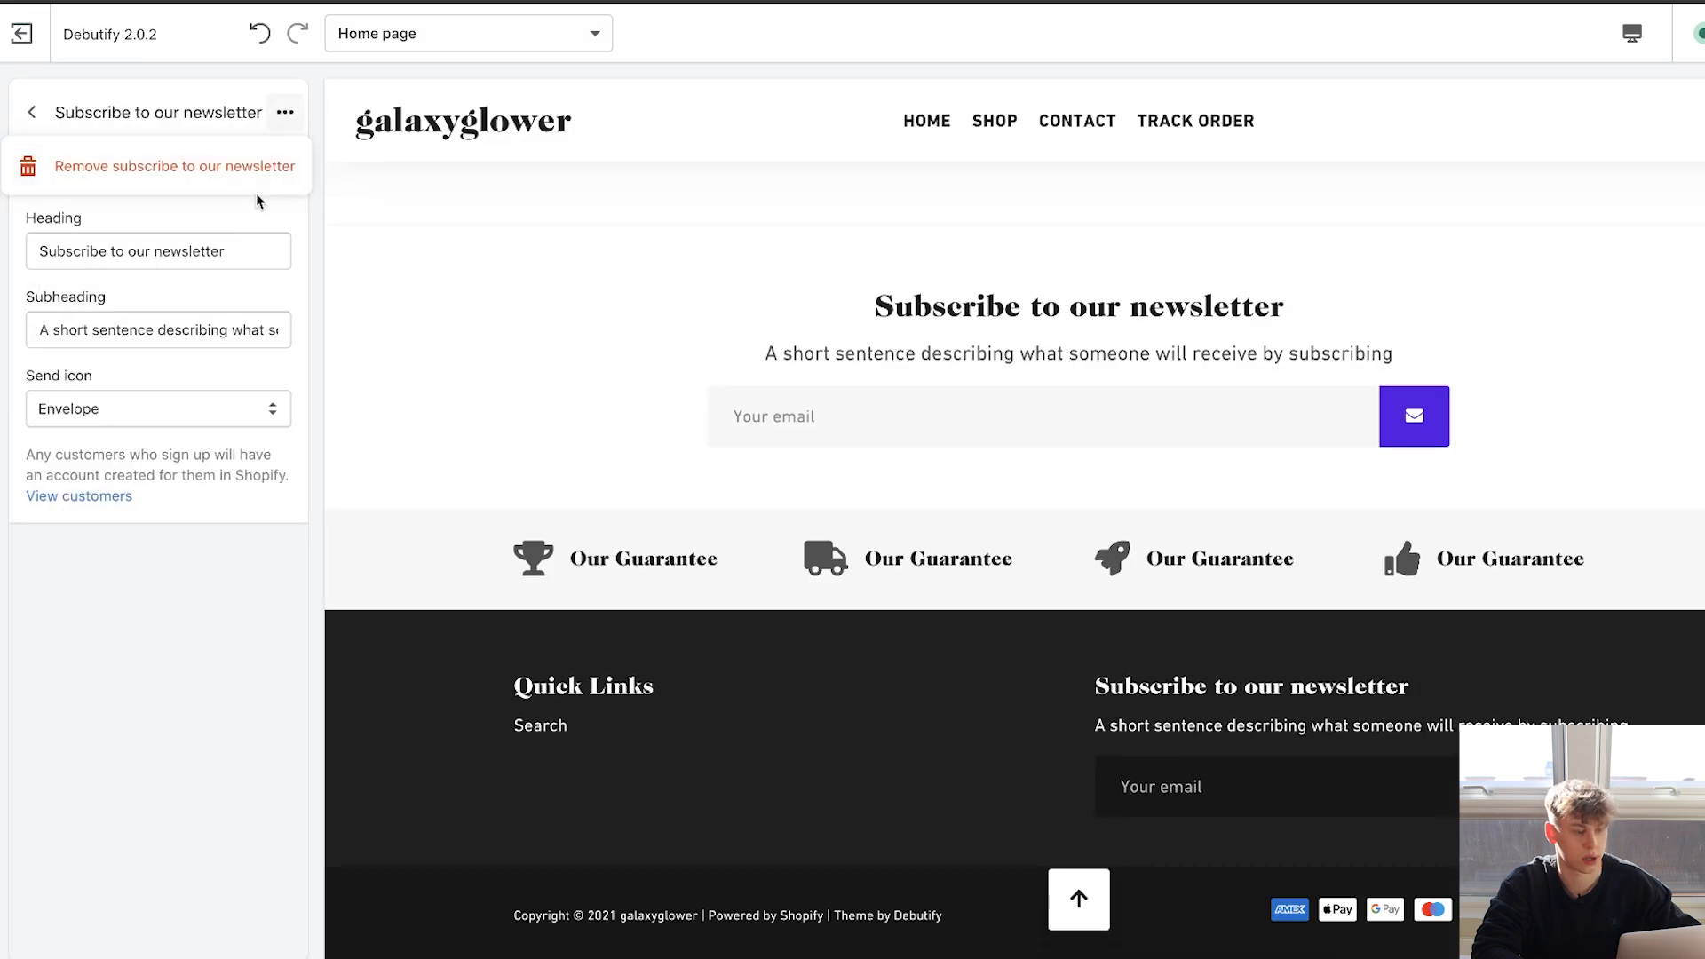
click(254, 165)
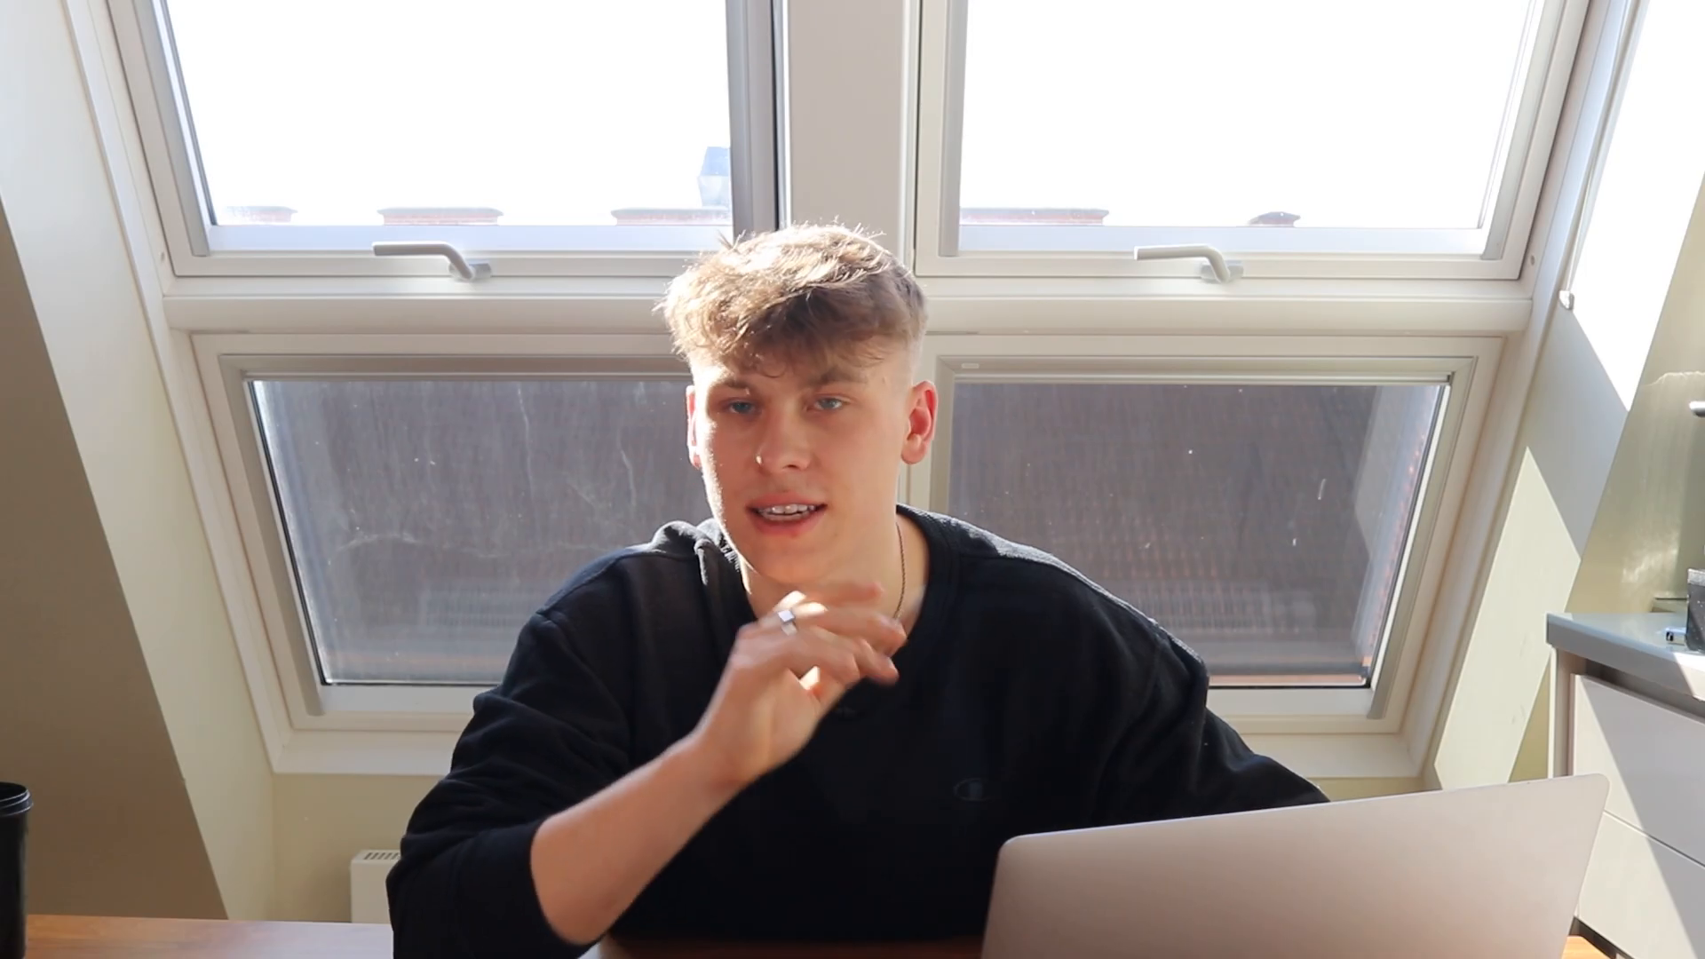
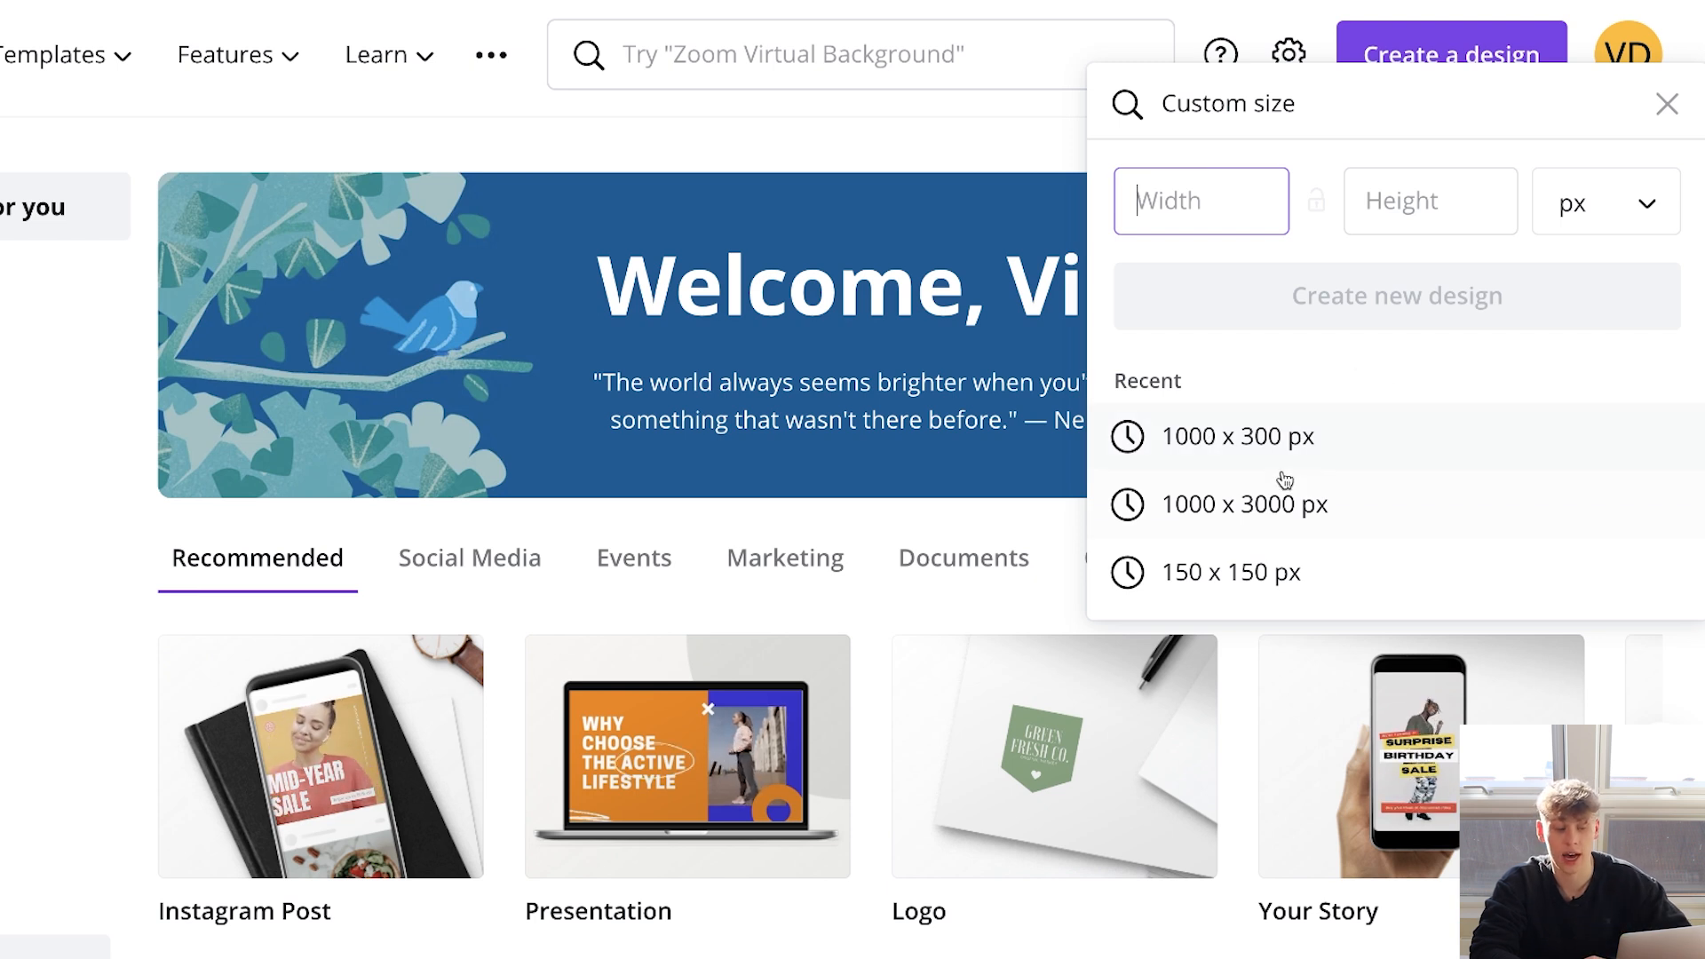
In Canva, create a new custom-size design of 1000 x 300 px.
text(1000)
key(Tab)
text(300)
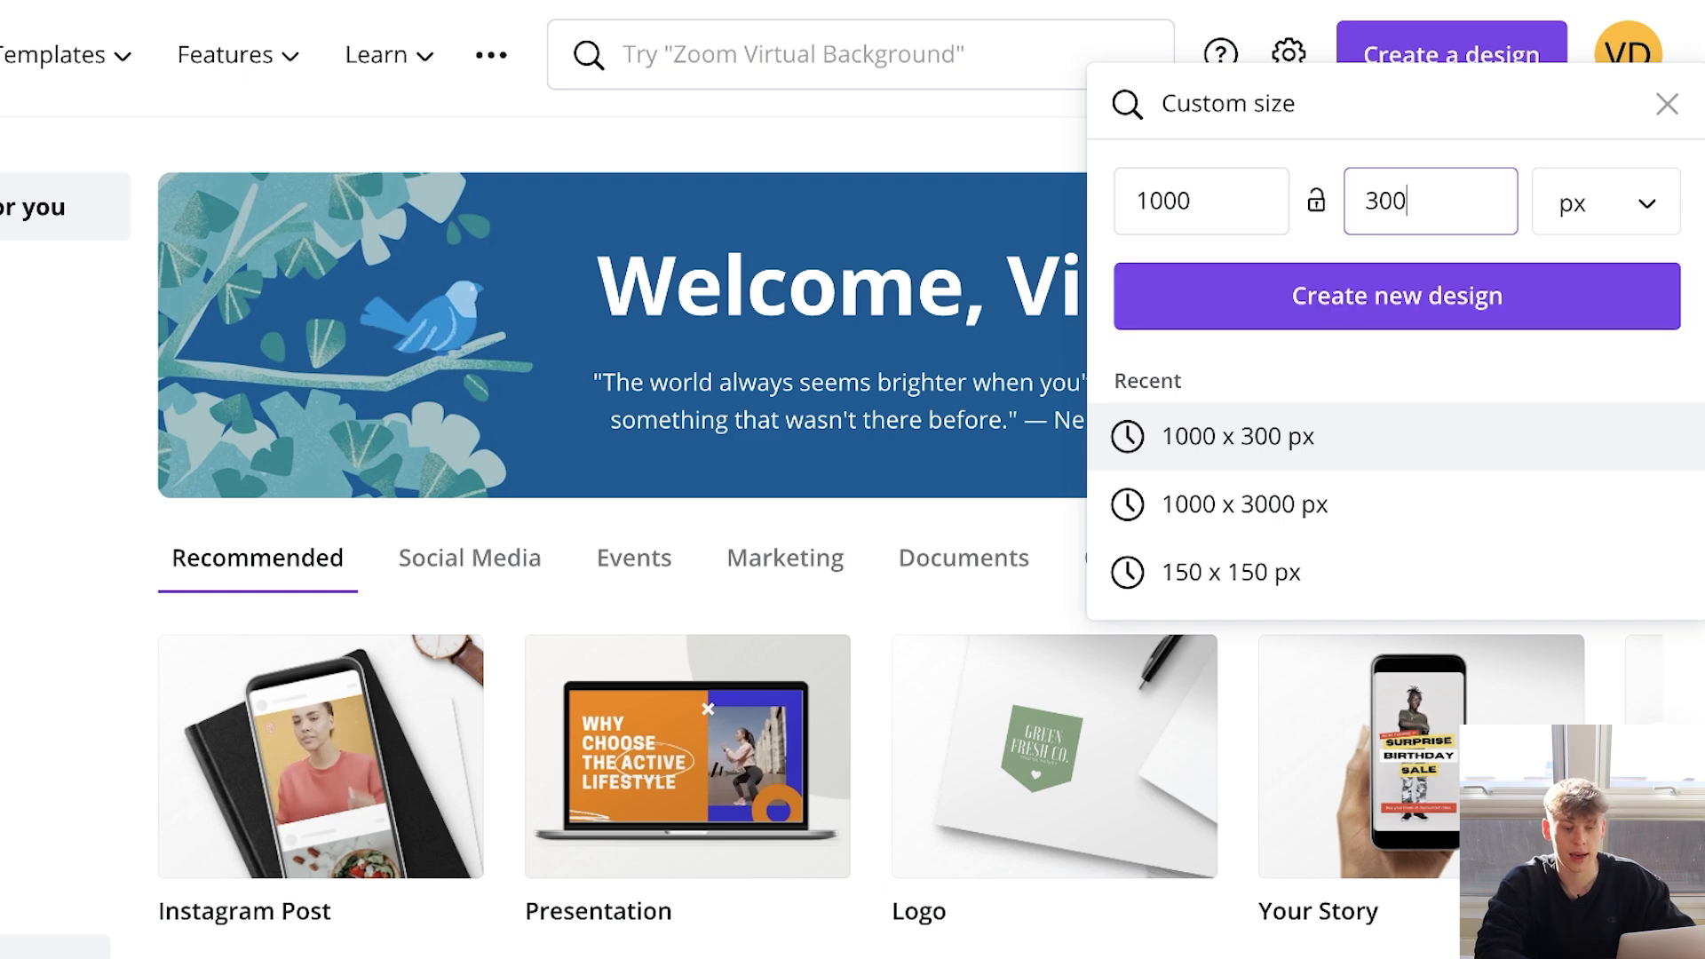
click(1301, 297)
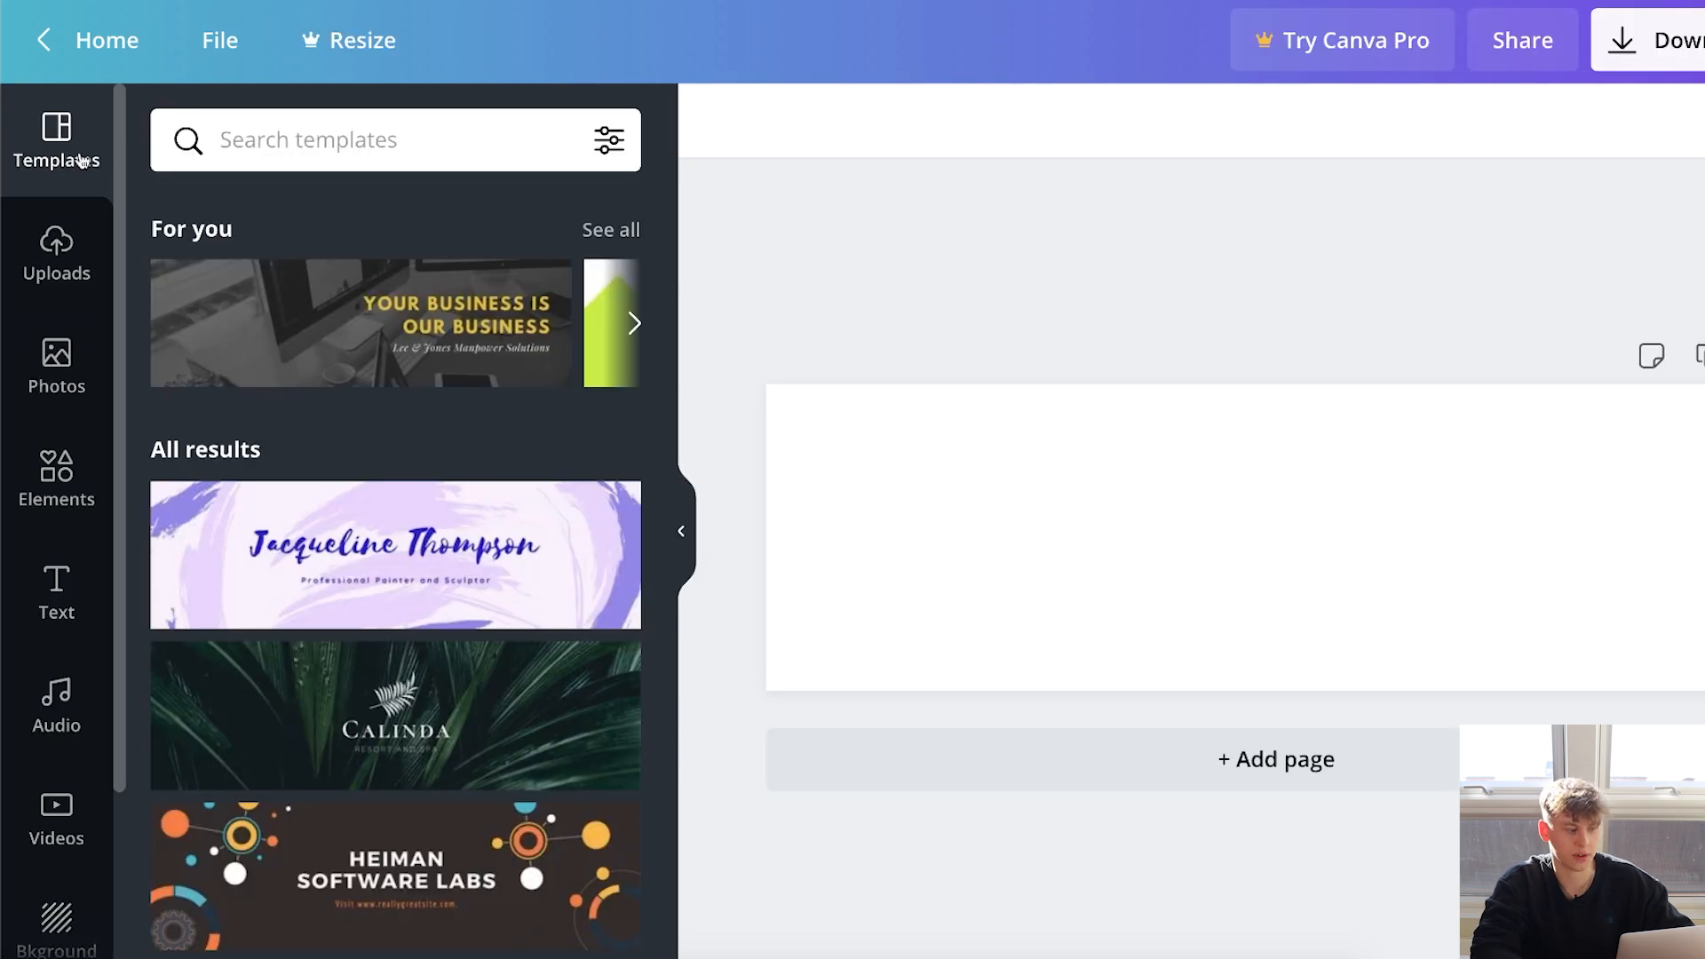
Add the RETRO glitch-style text design to the blank page with the wording GALAXYGLOWER.
scroll(411, 460, down, 5)
scroll(411, 460, up, 5)
scroll(266, 355, down, 1)
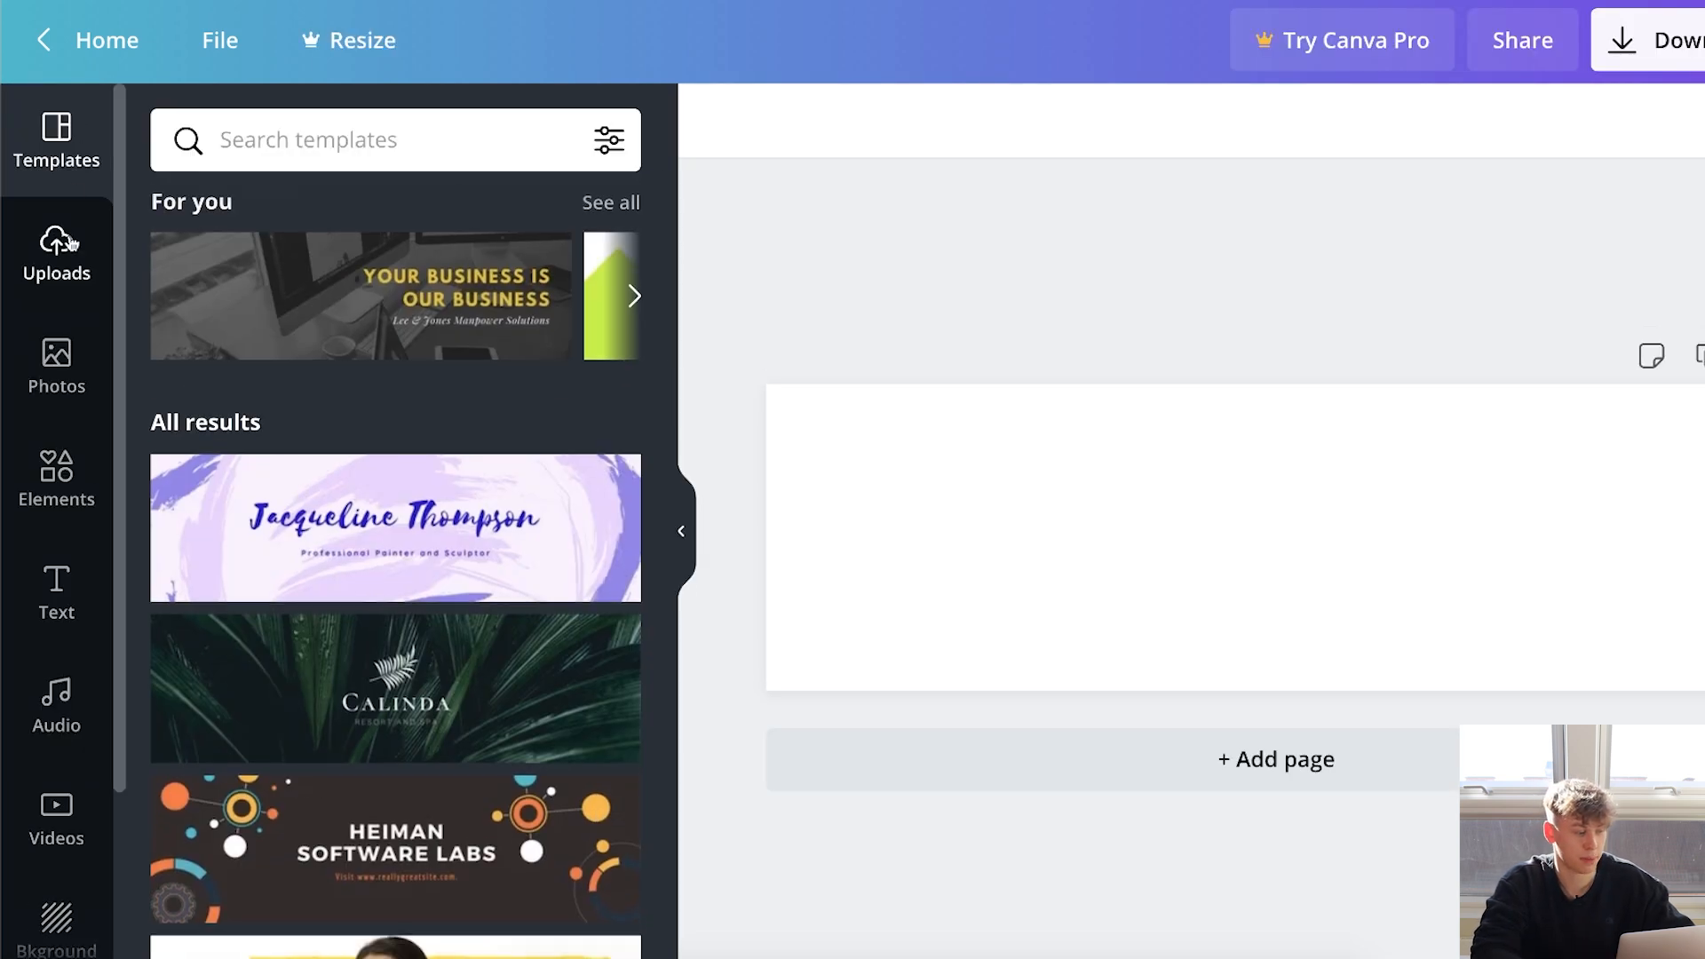
scroll(56, 381, down, 2)
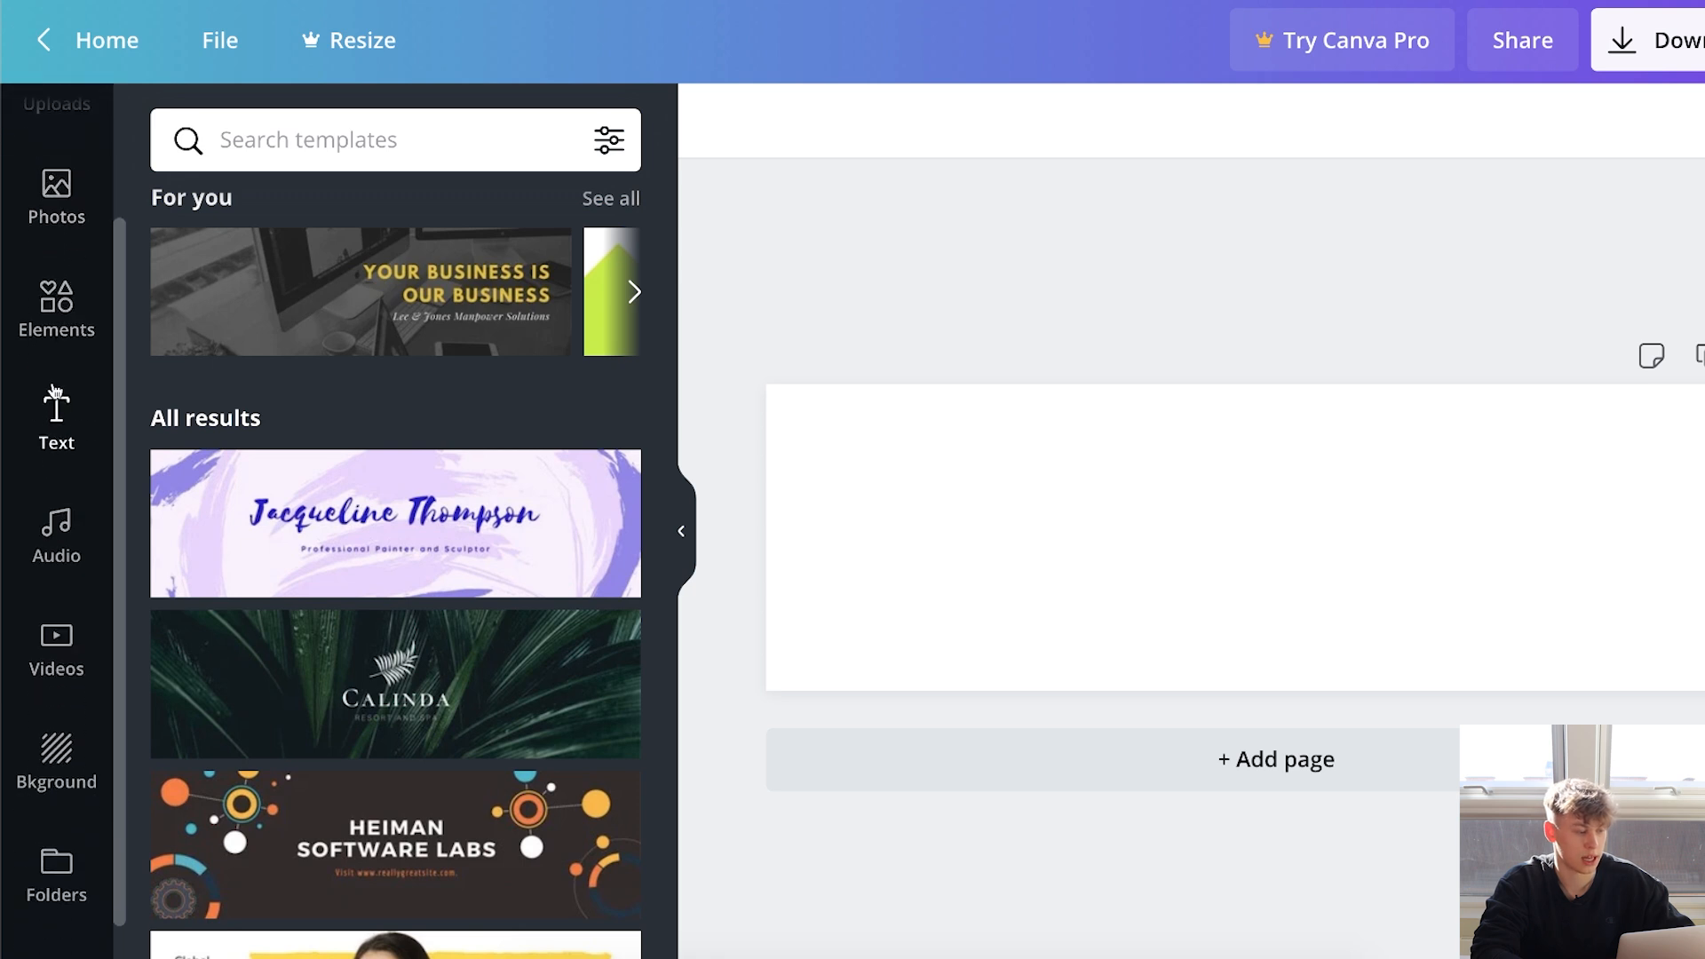
click(60, 432)
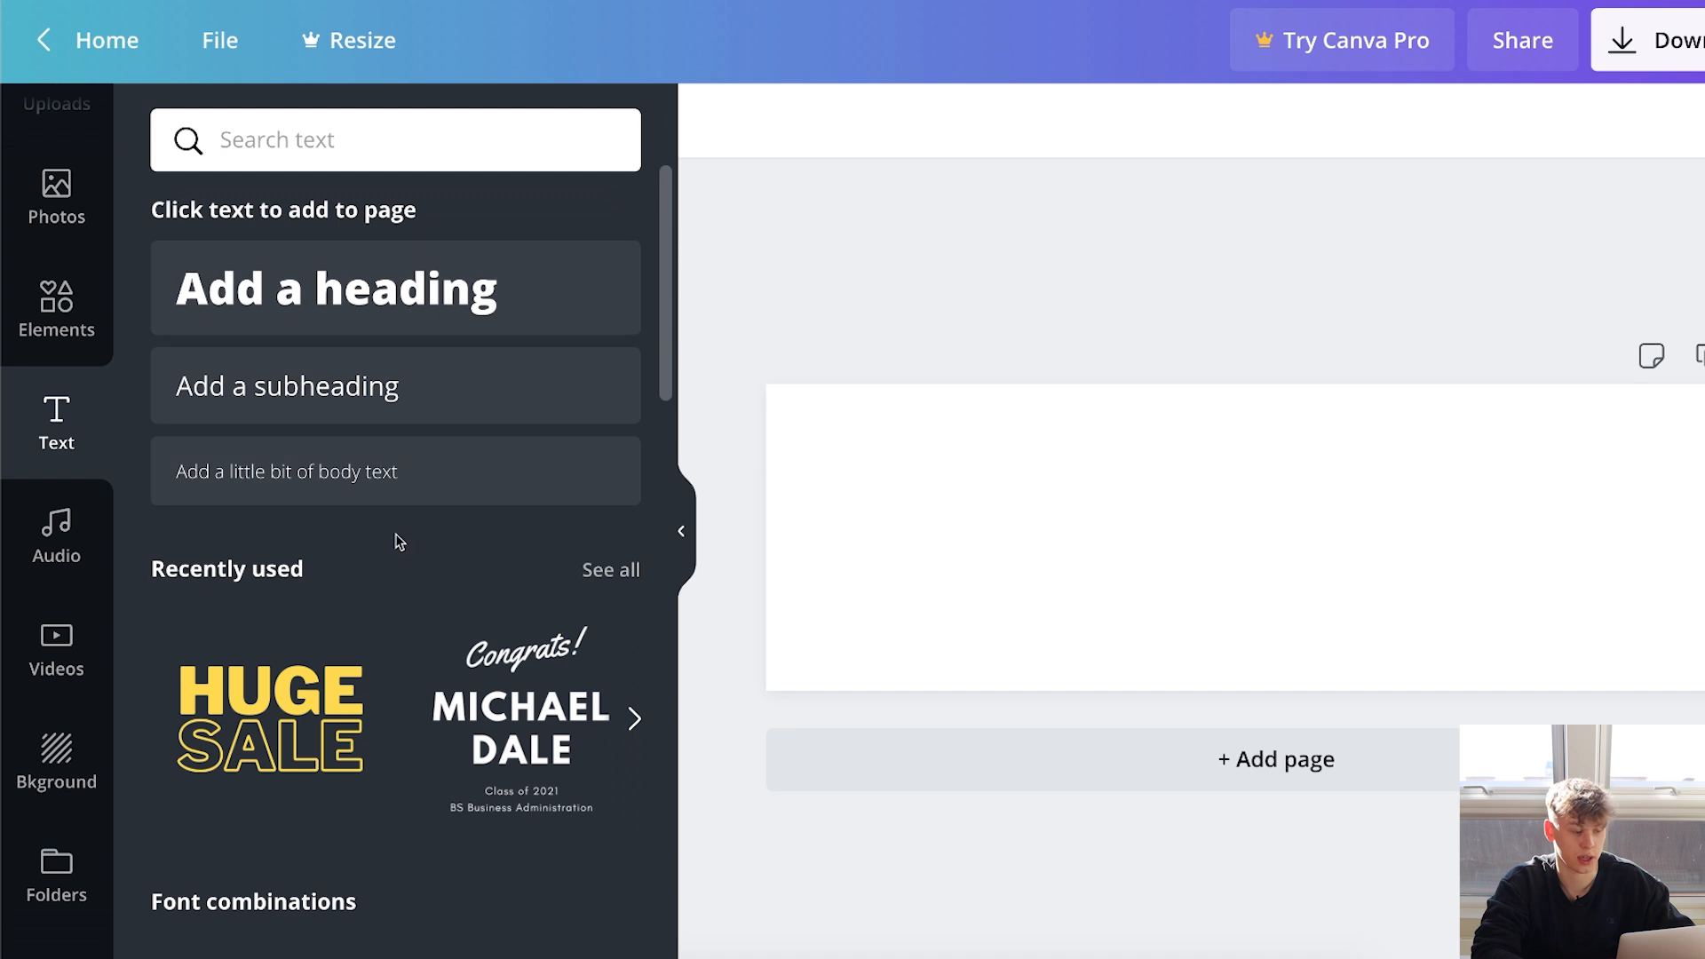
scroll(435, 636, down, 15)
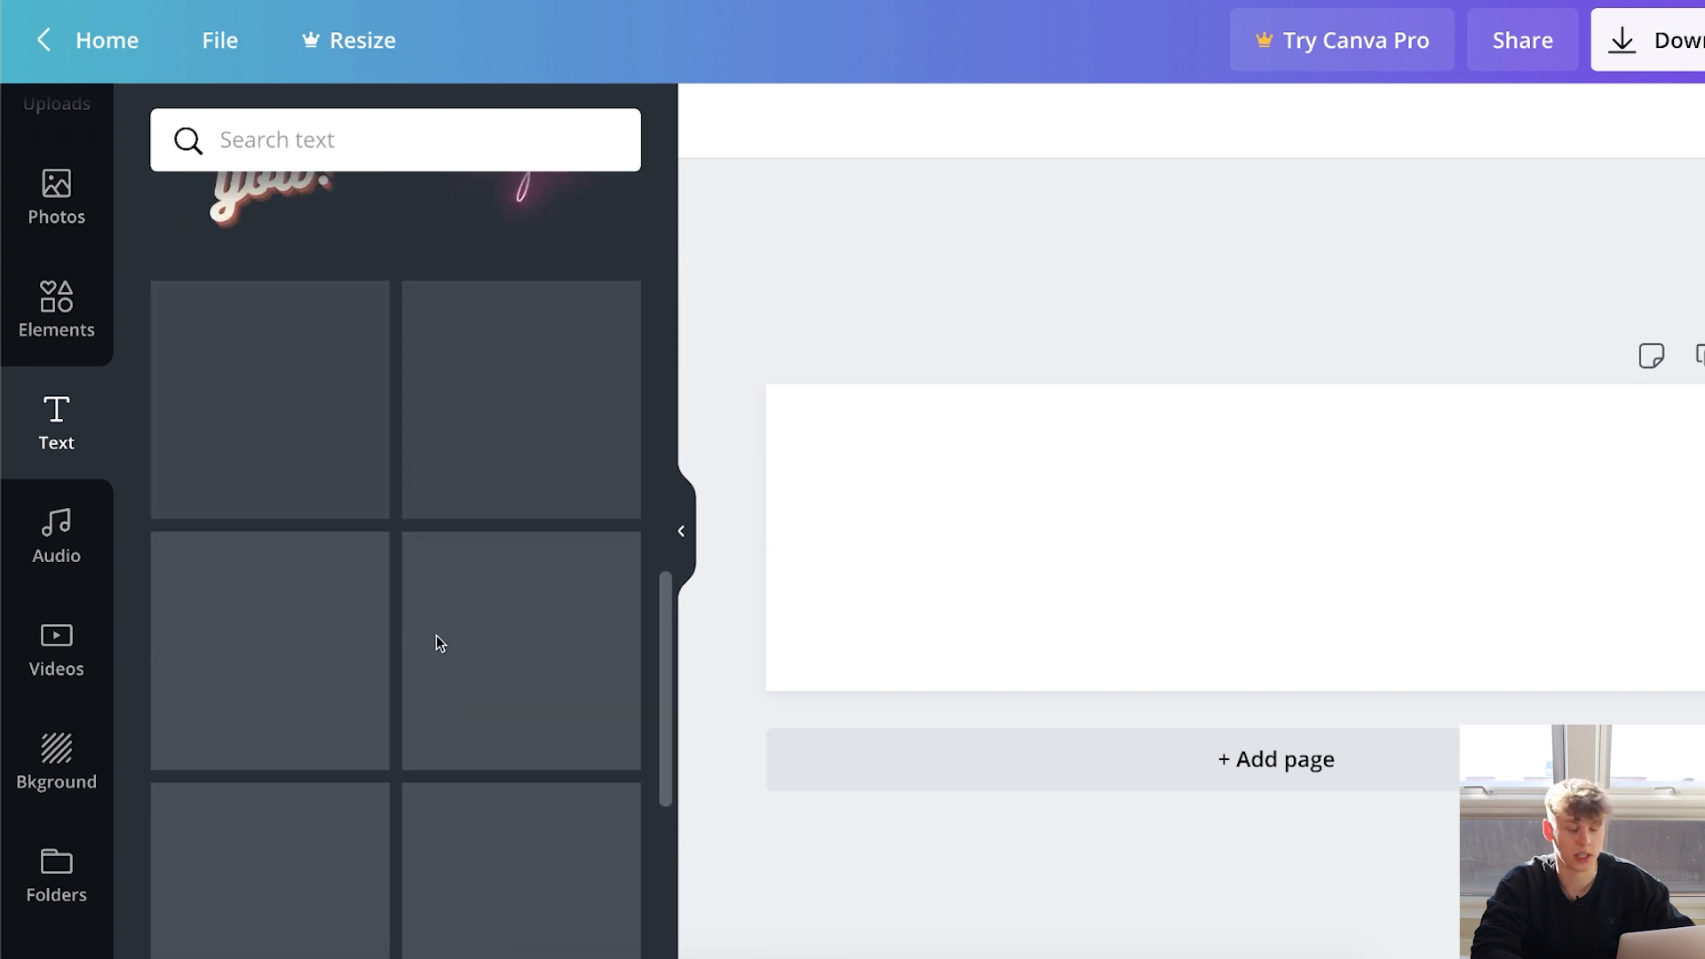
scroll(435, 636, down, 4)
scroll(439, 644, down, 10)
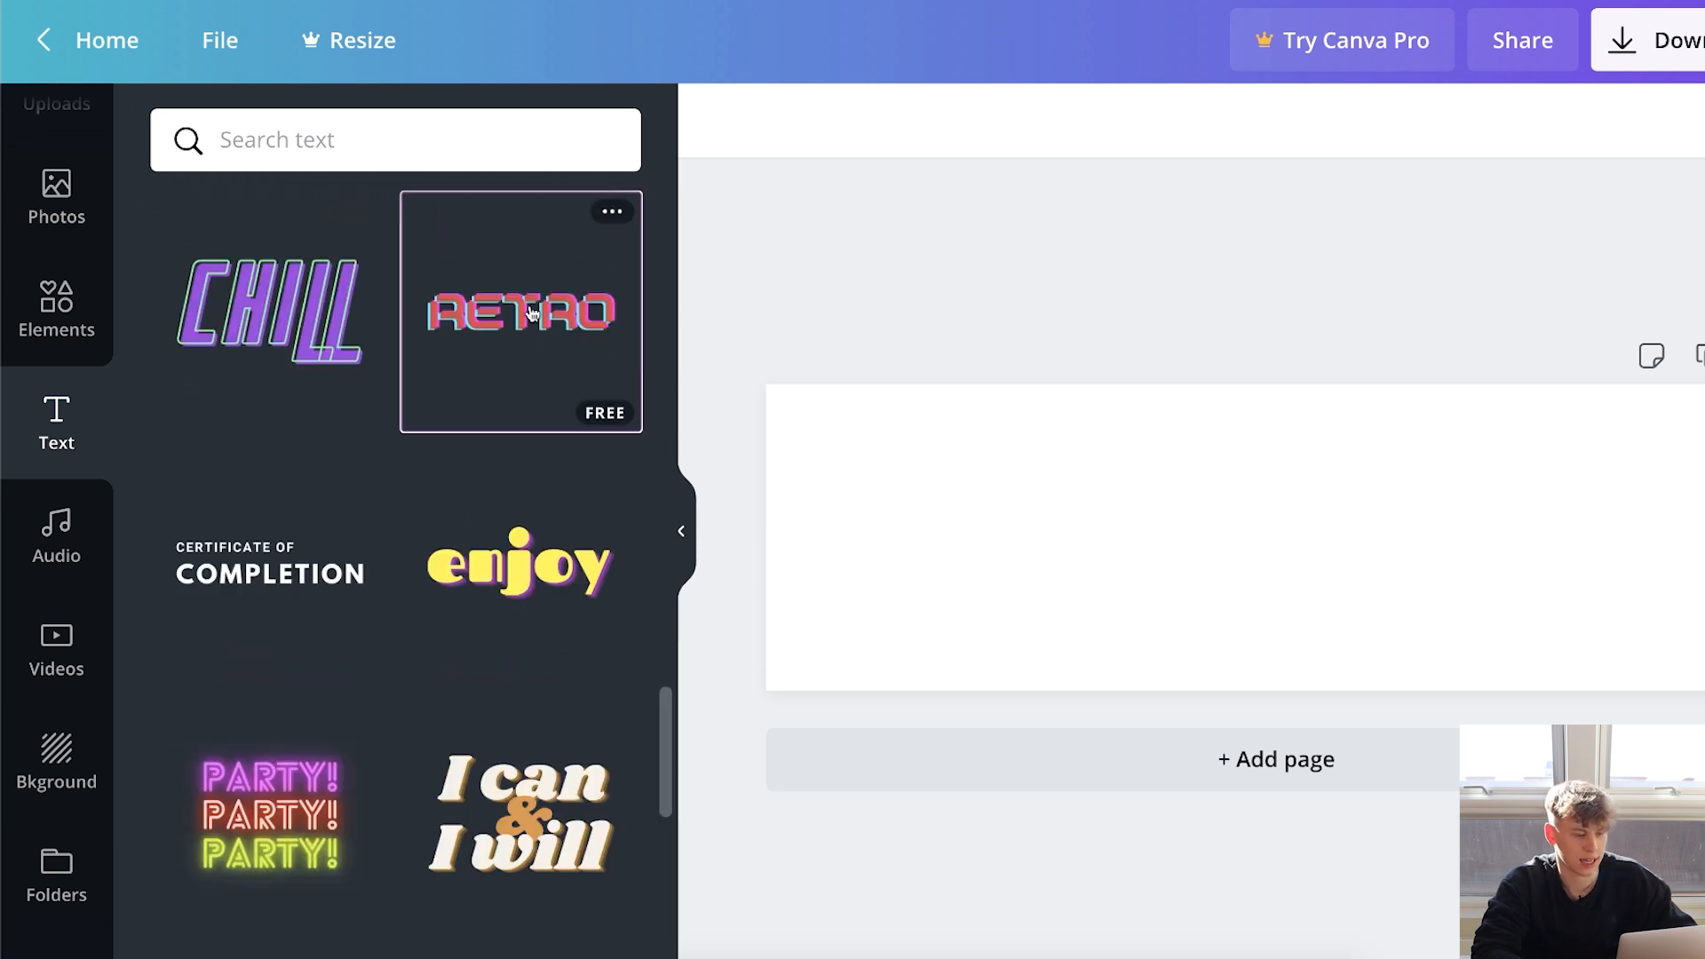
click(533, 313)
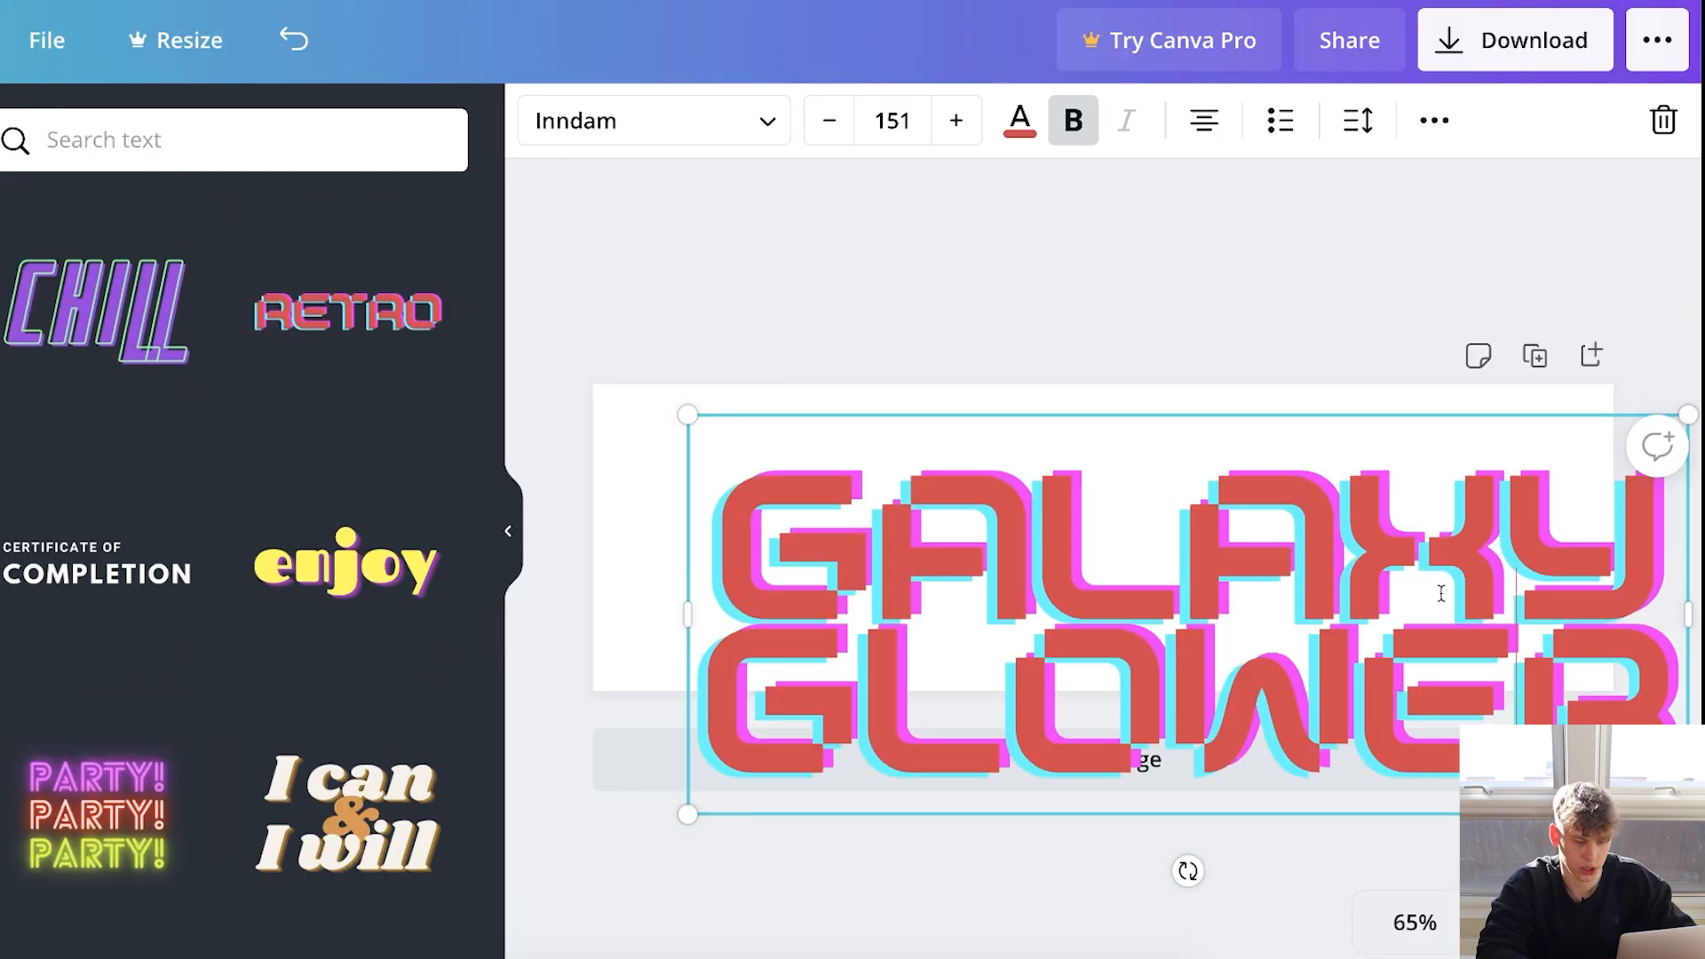
Set the GALAXYGLOWER text to font size 96 and widen its box until the word fits on one line.
drag(1319, 758, 1423, 494)
drag(943, 384, 823, 349)
click(893, 122)
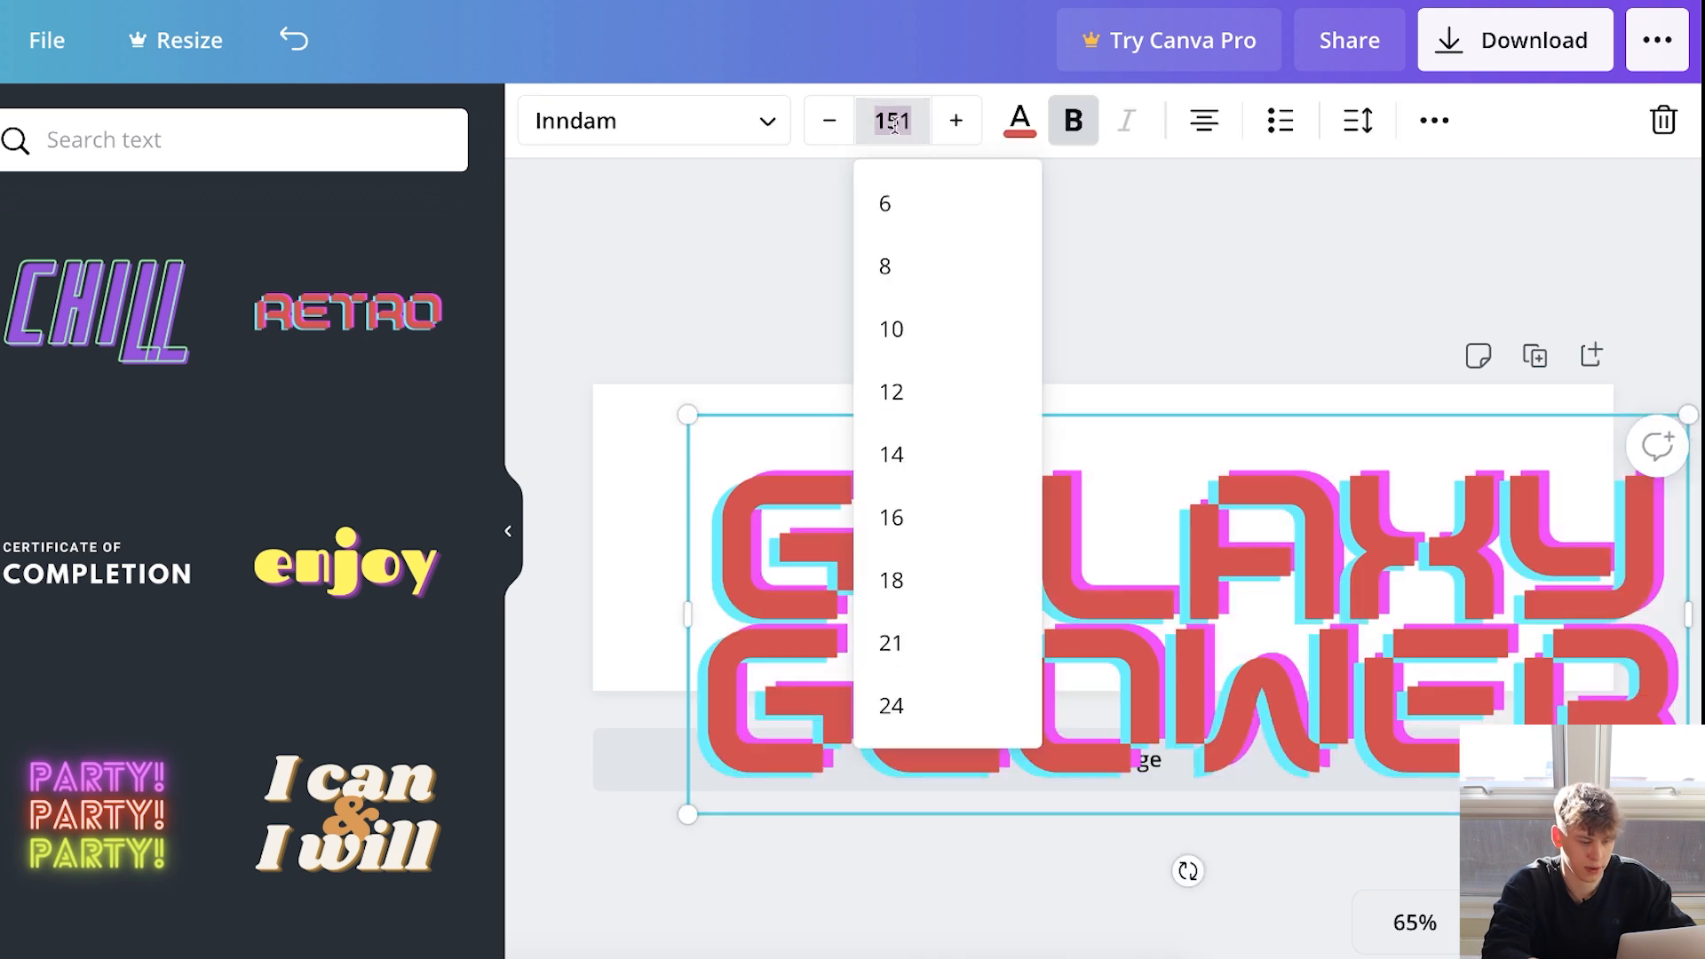
scroll(939, 332, down, 7)
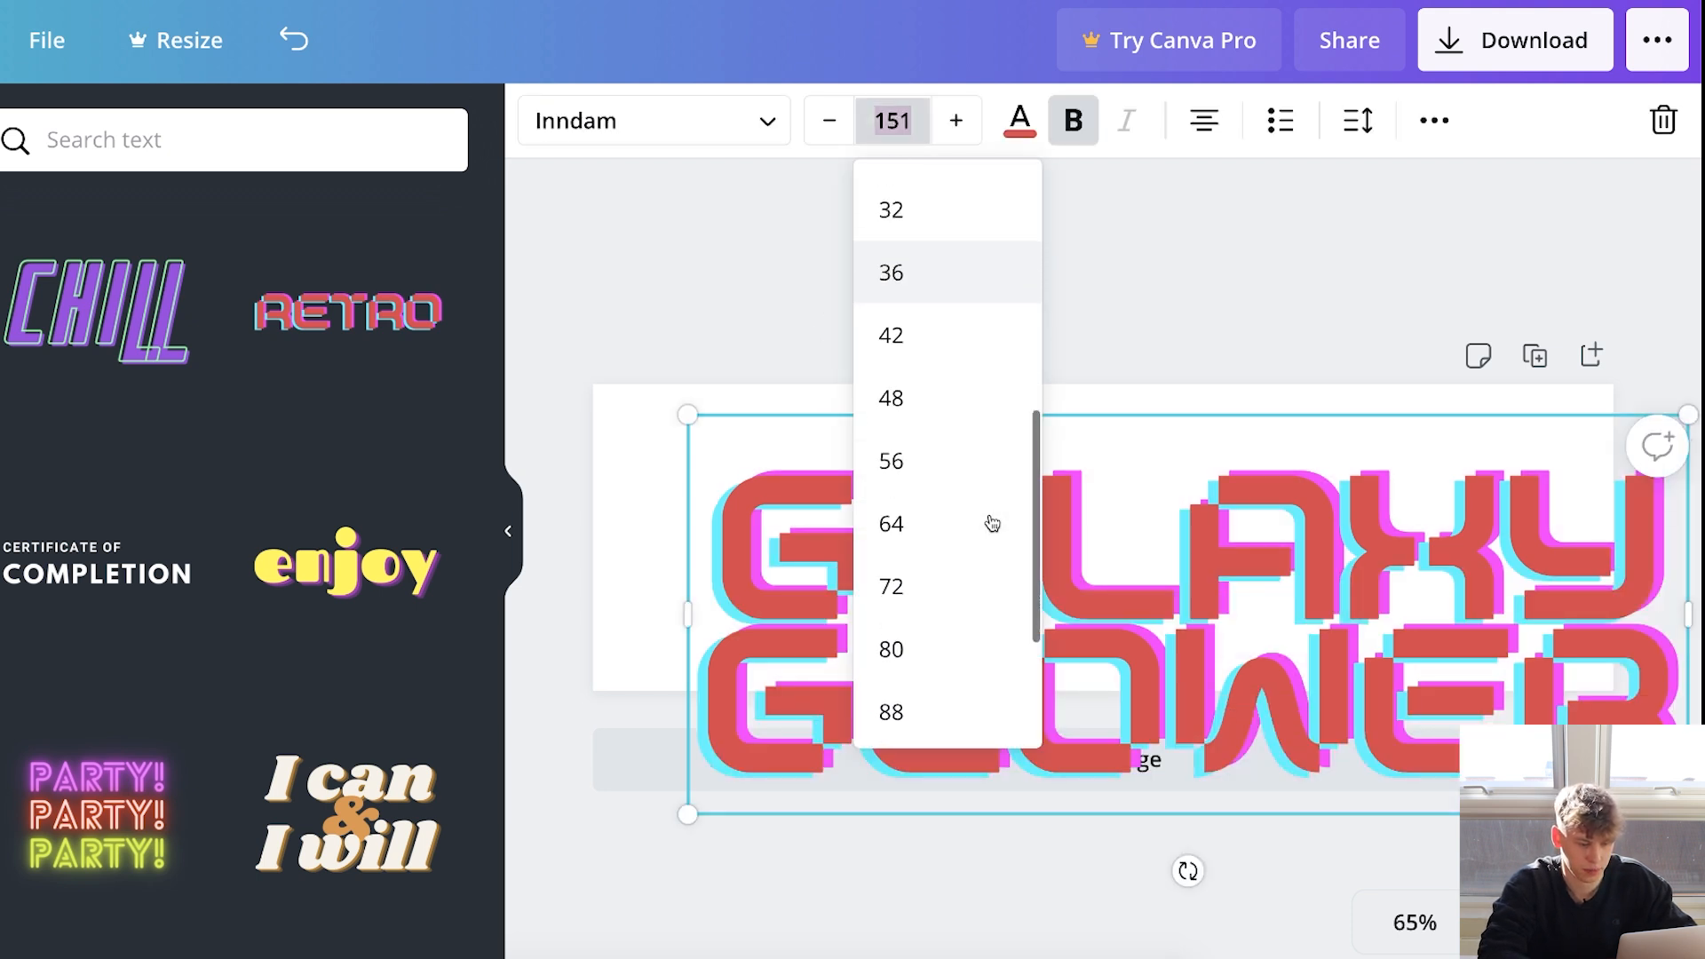
click(893, 724)
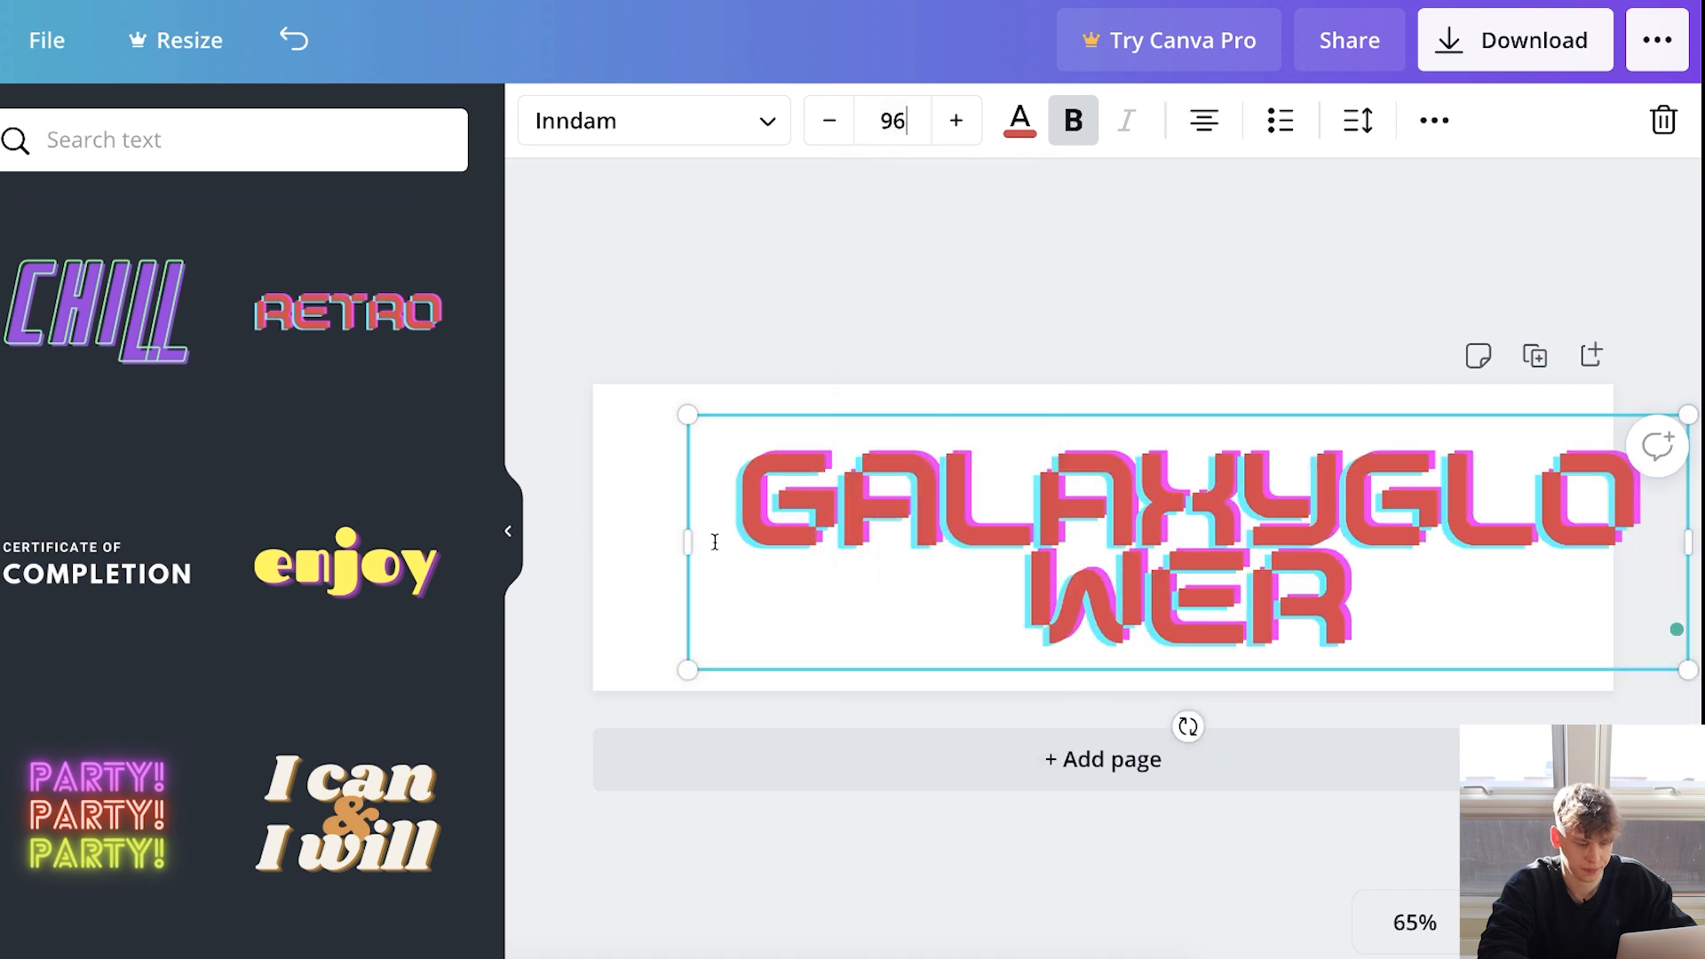
drag(685, 545, 458, 573)
click(1161, 589)
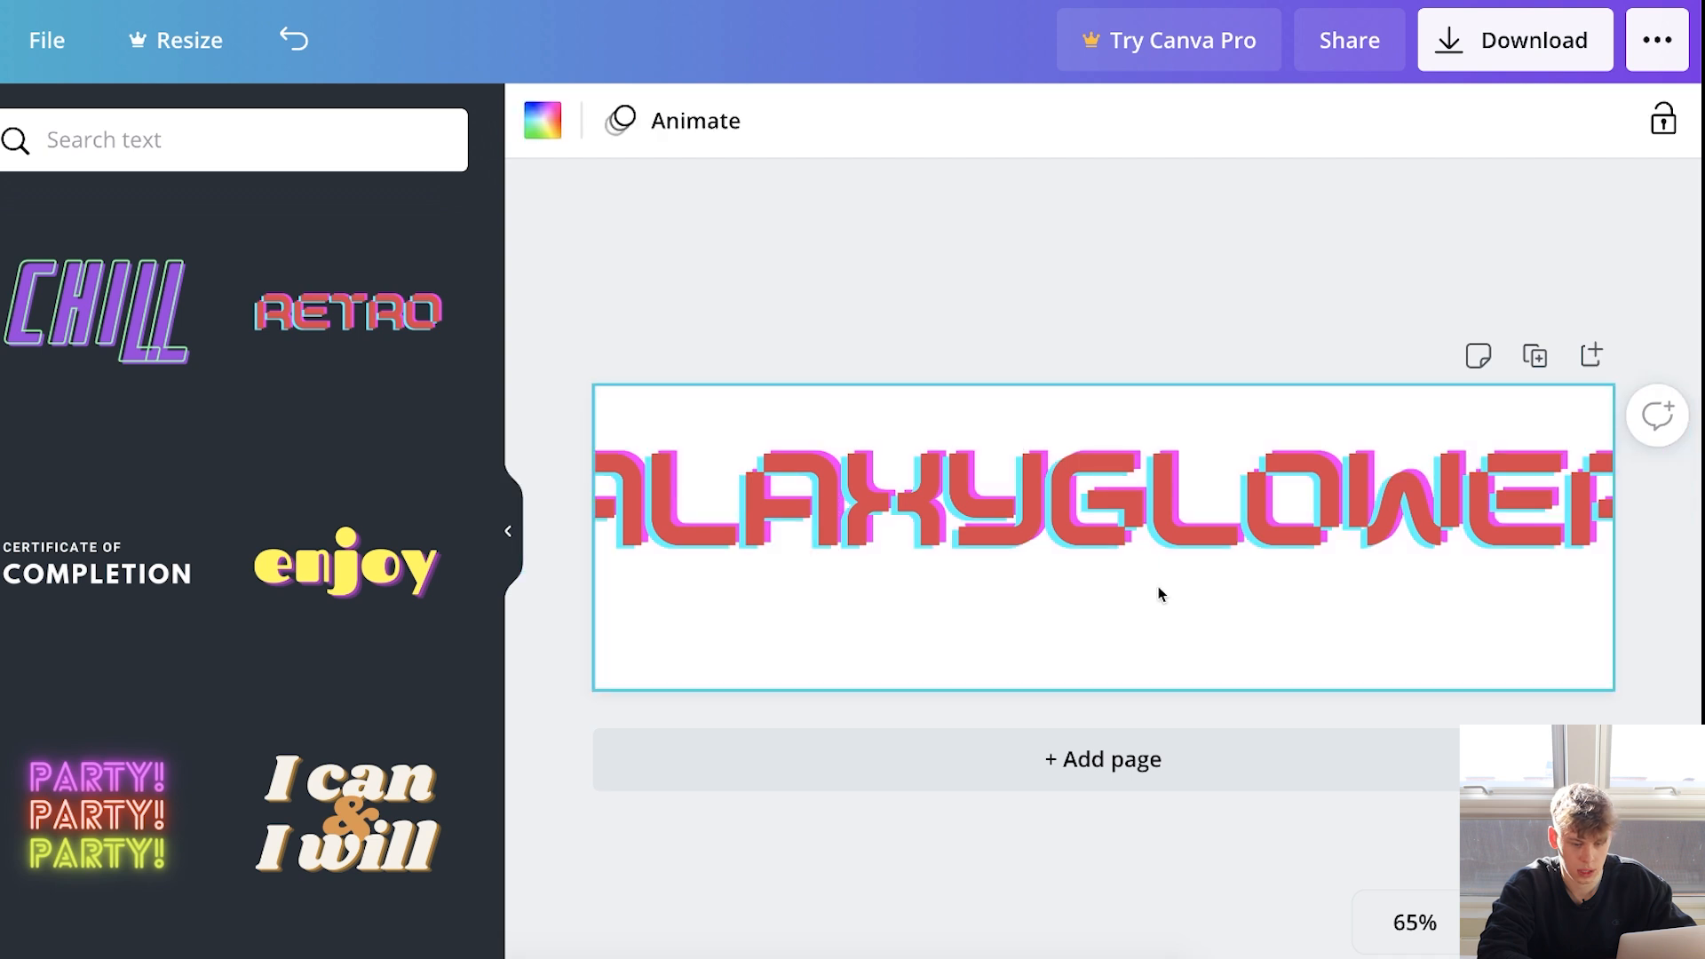
Scale the GALAXYGLOWER text down to font size 76.5 and centre it on the page.
click(1456, 553)
drag(1690, 571, 1532, 513)
drag(577, 442, 621, 444)
drag(1074, 472, 1053, 483)
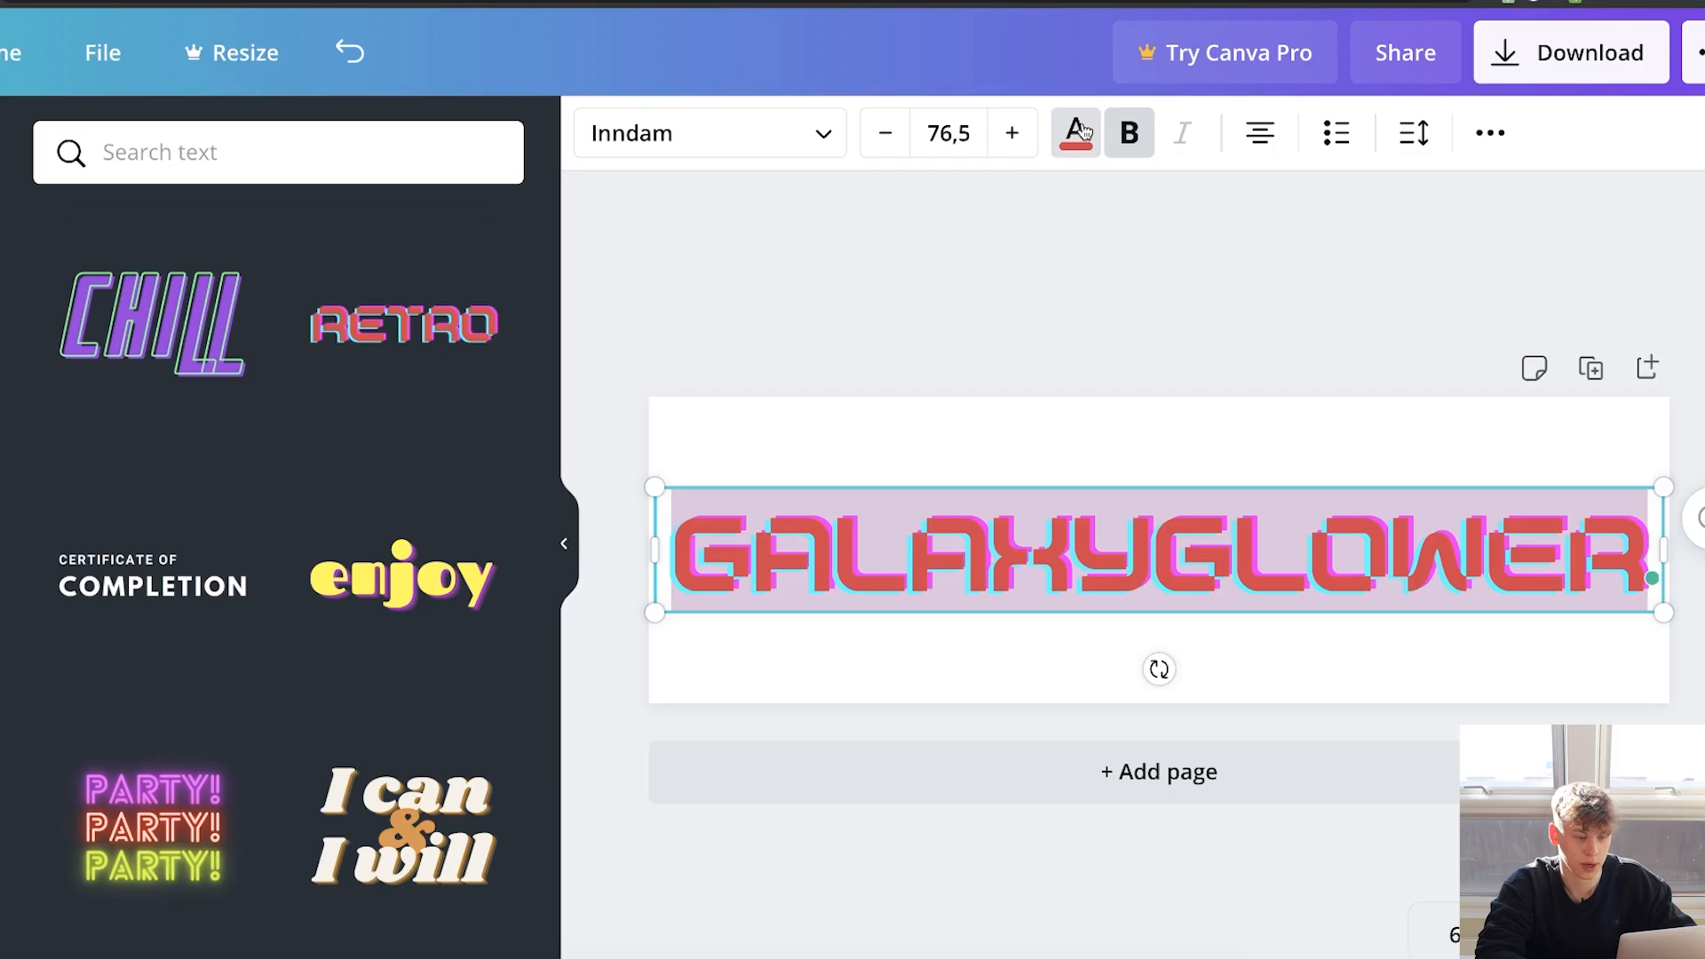
Change the GALAXYGLOWER text colour to light blue.
click(1076, 134)
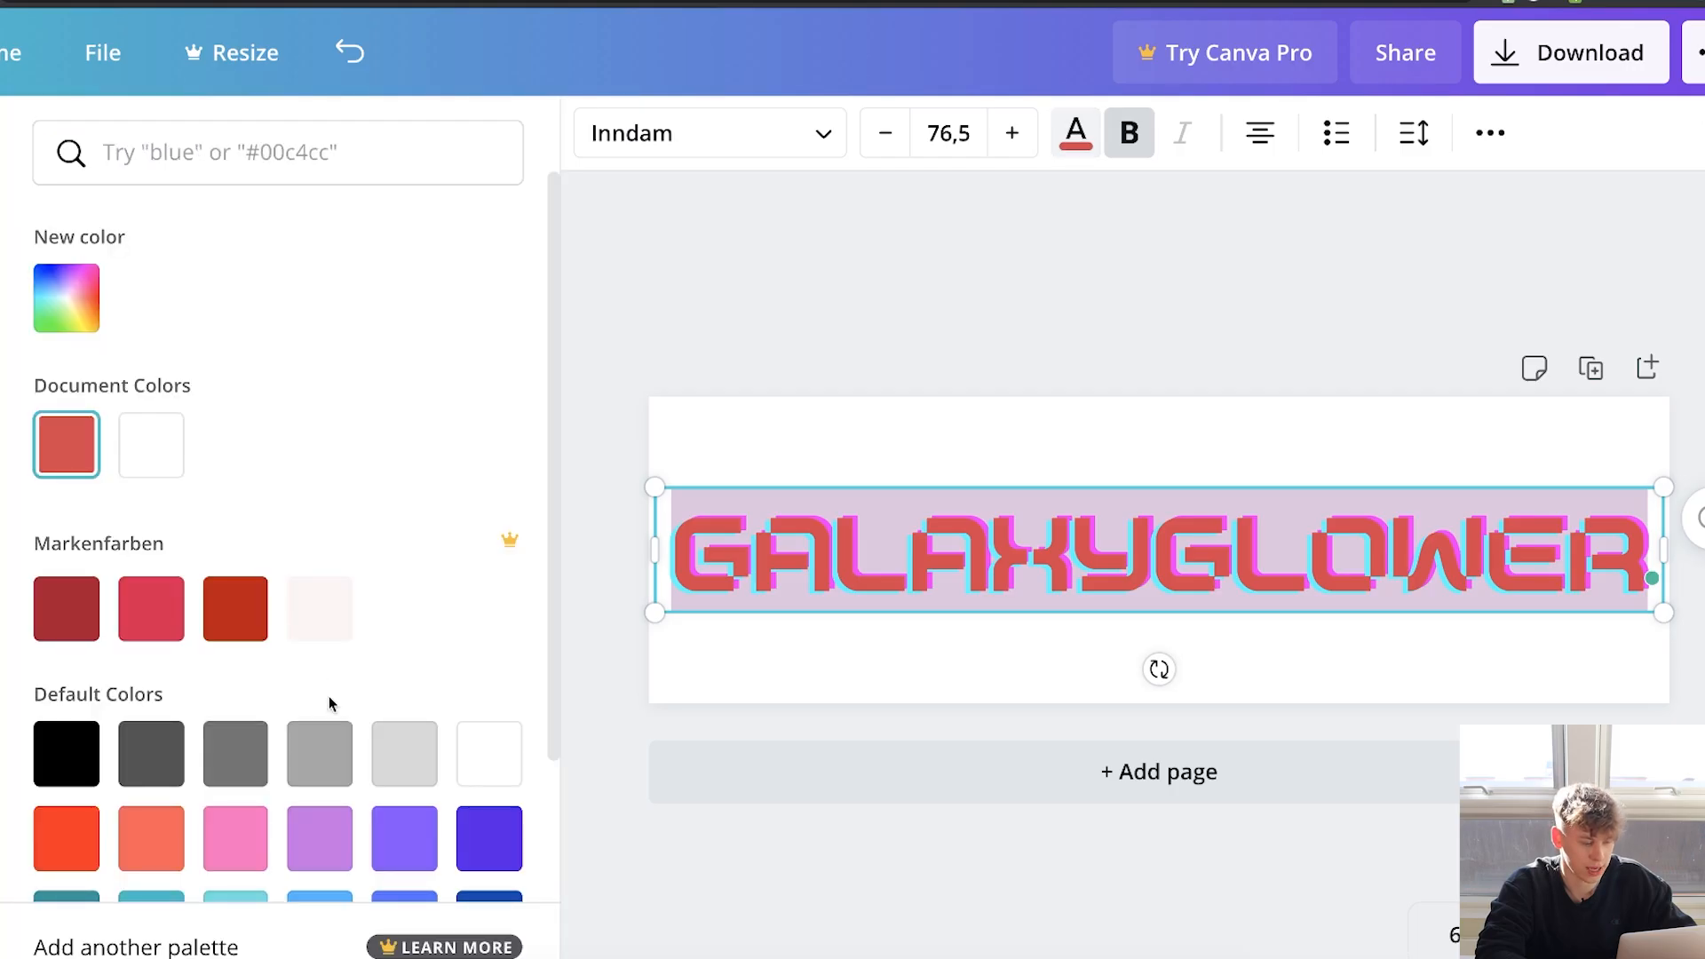
scroll(355, 706, down, 1)
click(470, 734)
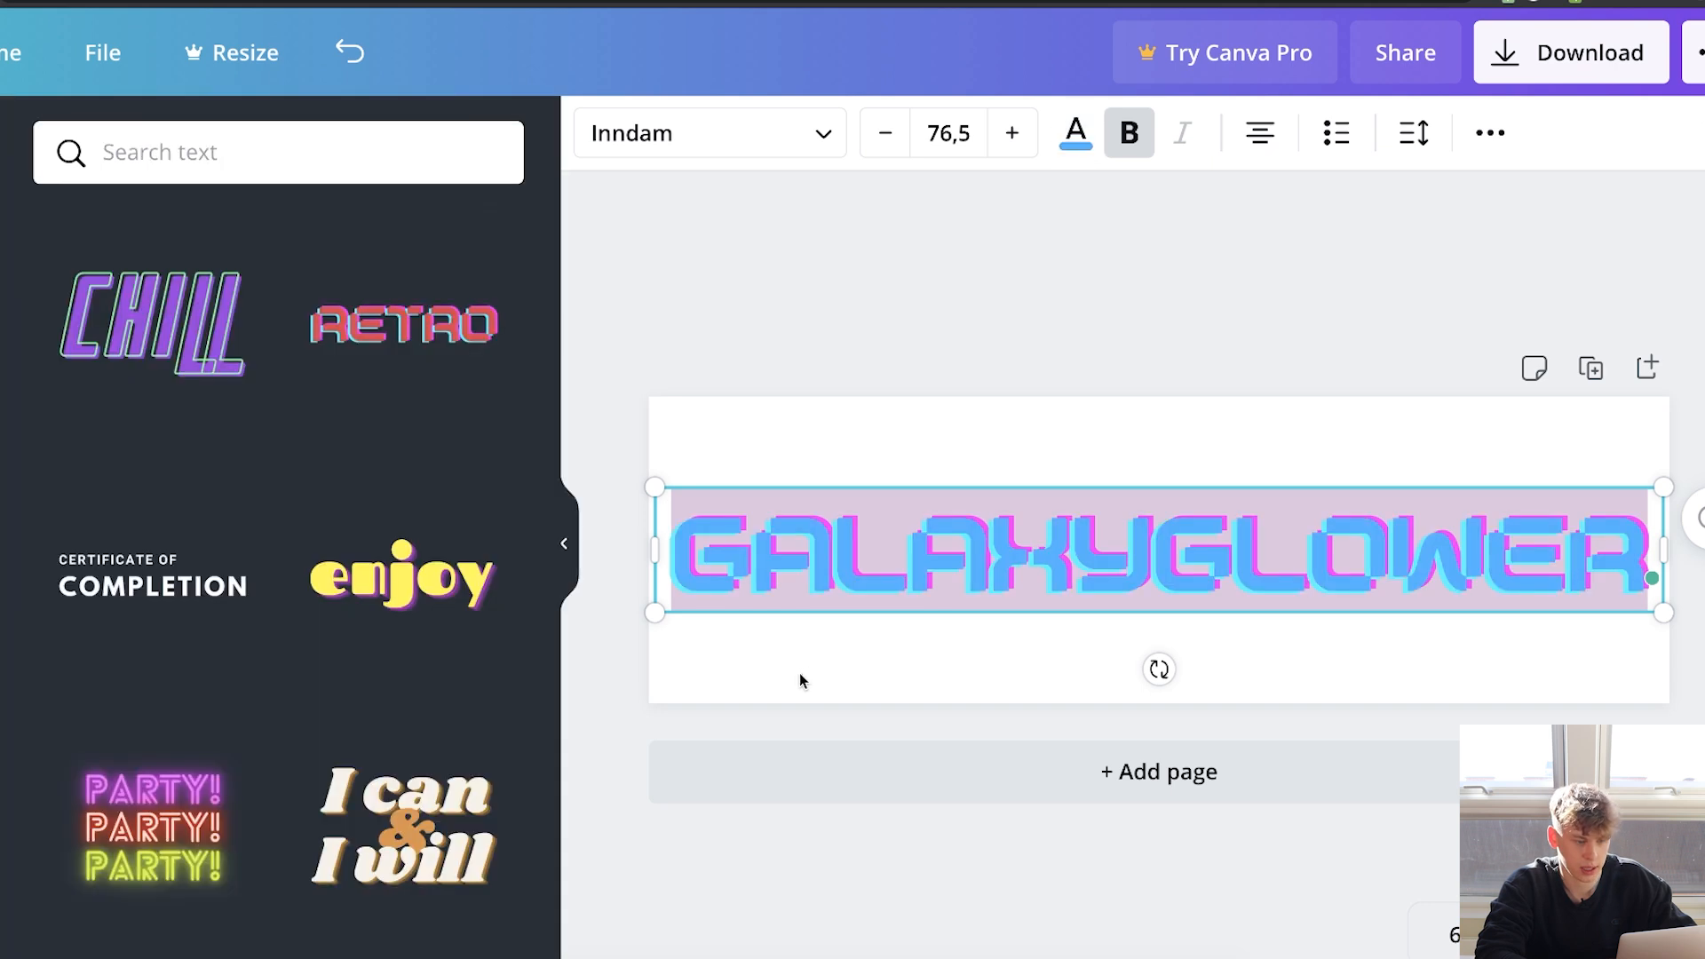
click(809, 668)
Adjust the text's Glitch effect to direction 150 and offset 52 with the cyan-magenta colours, and start downloading the design.
click(977, 561)
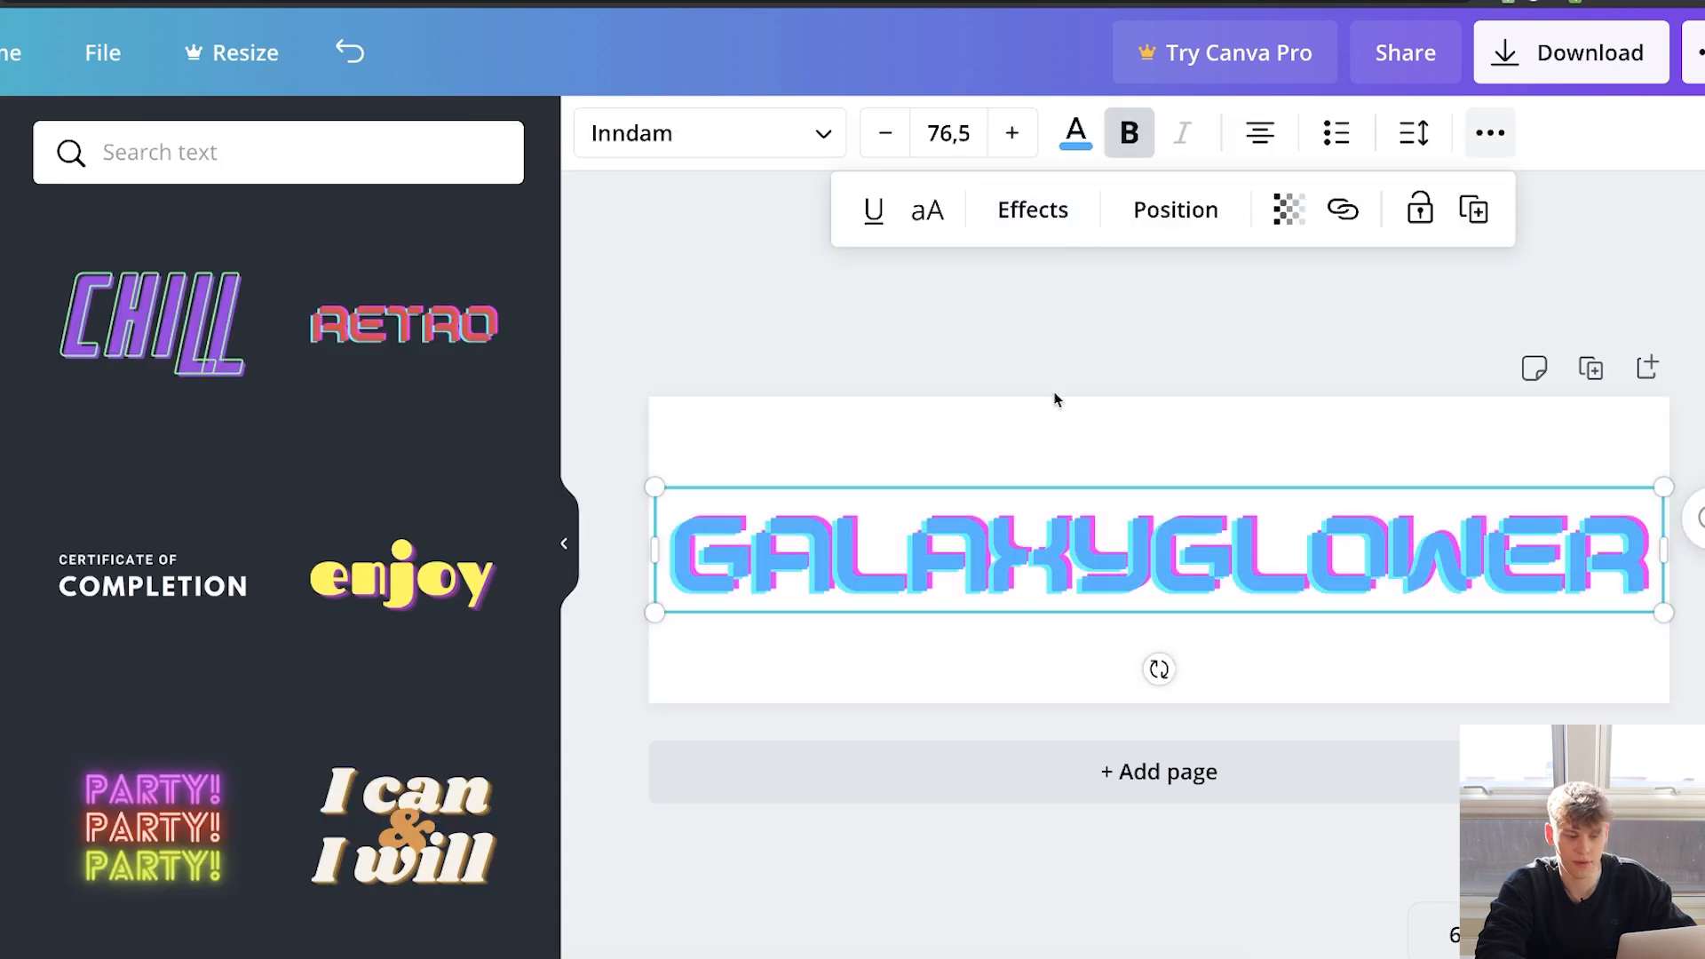
click(1004, 217)
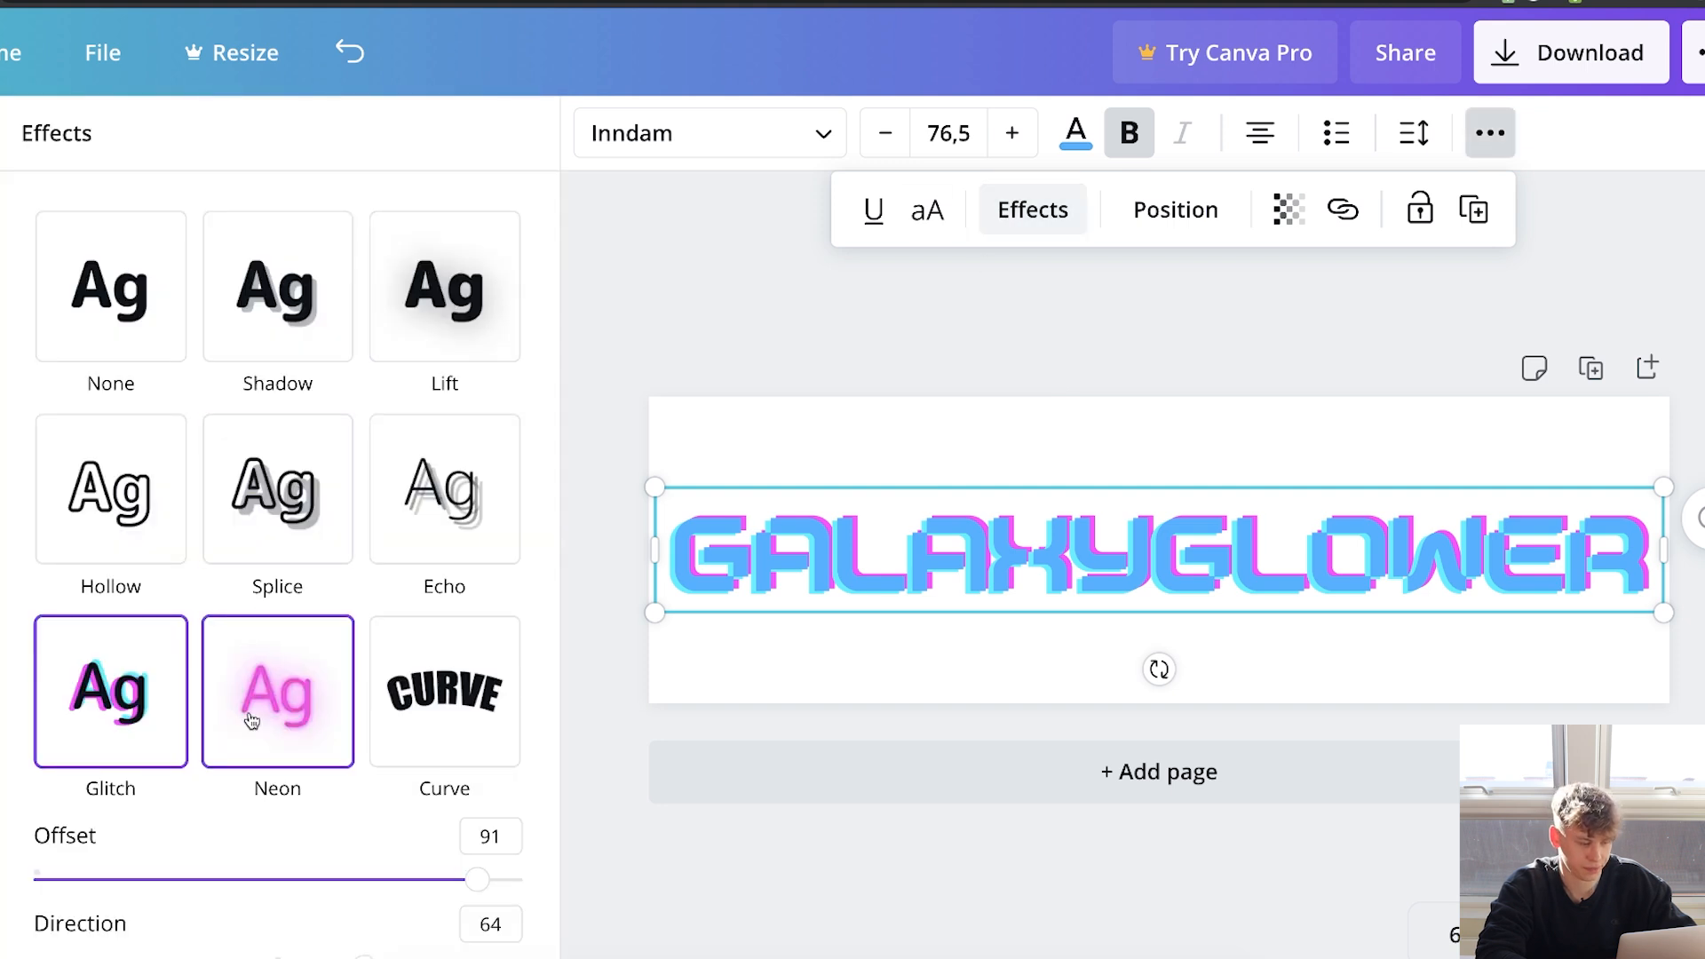
scroll(252, 720, down, 1)
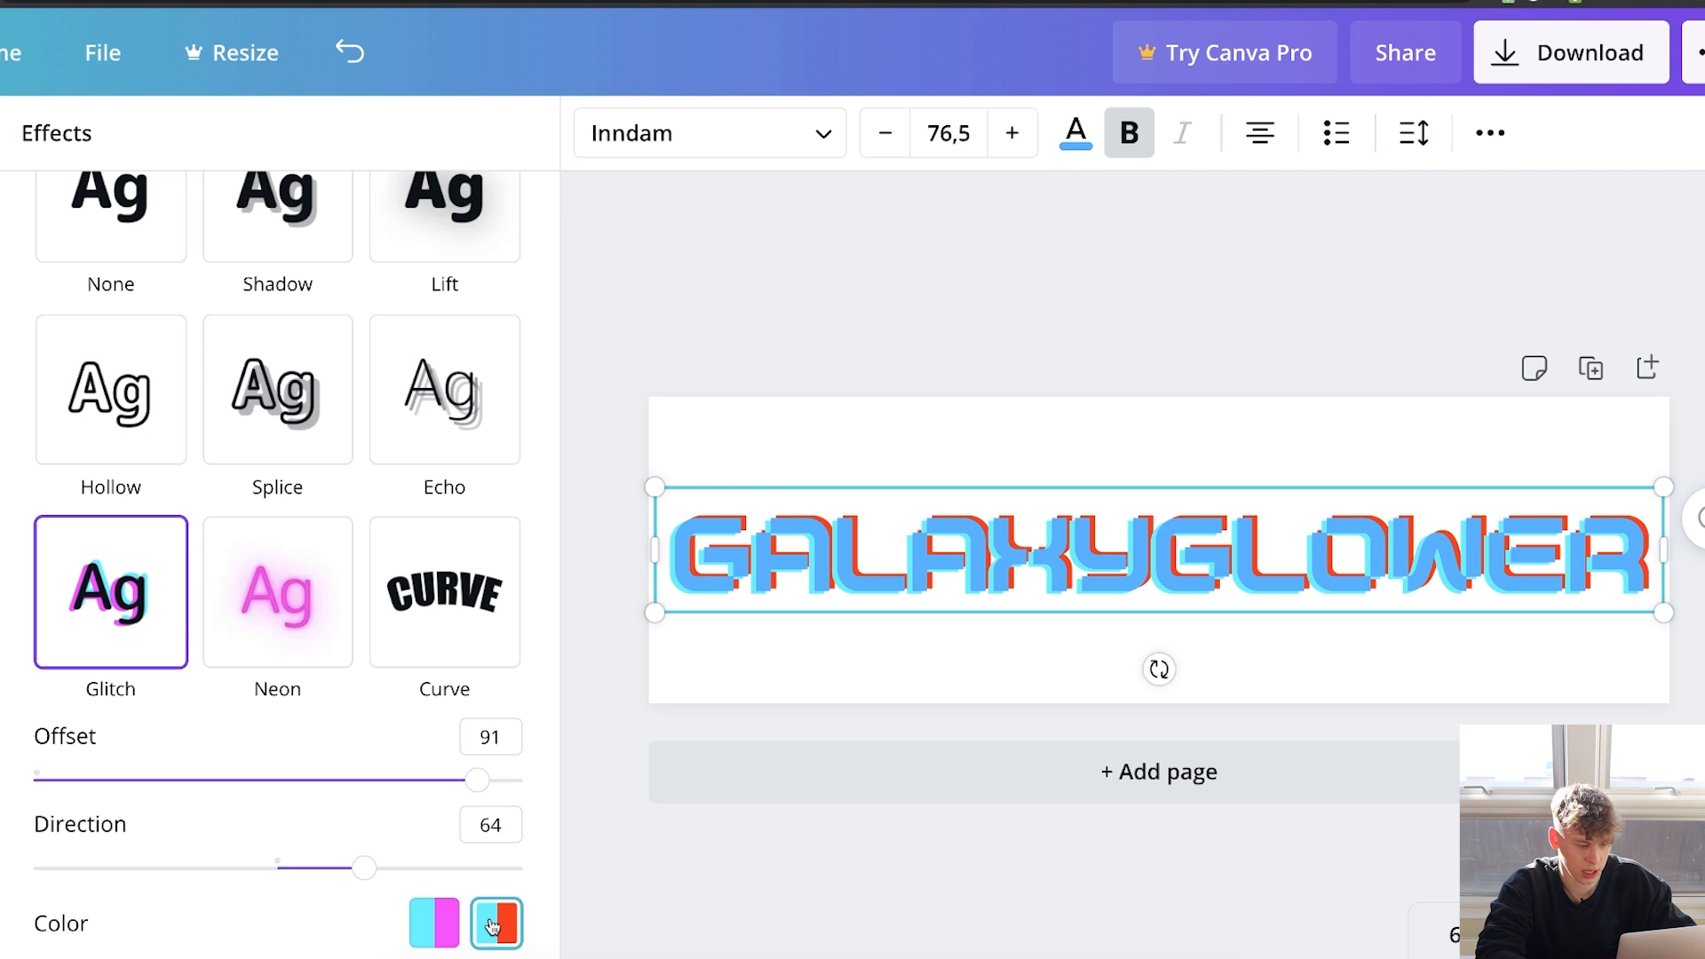
drag(361, 875, 487, 812)
drag(477, 780, 286, 765)
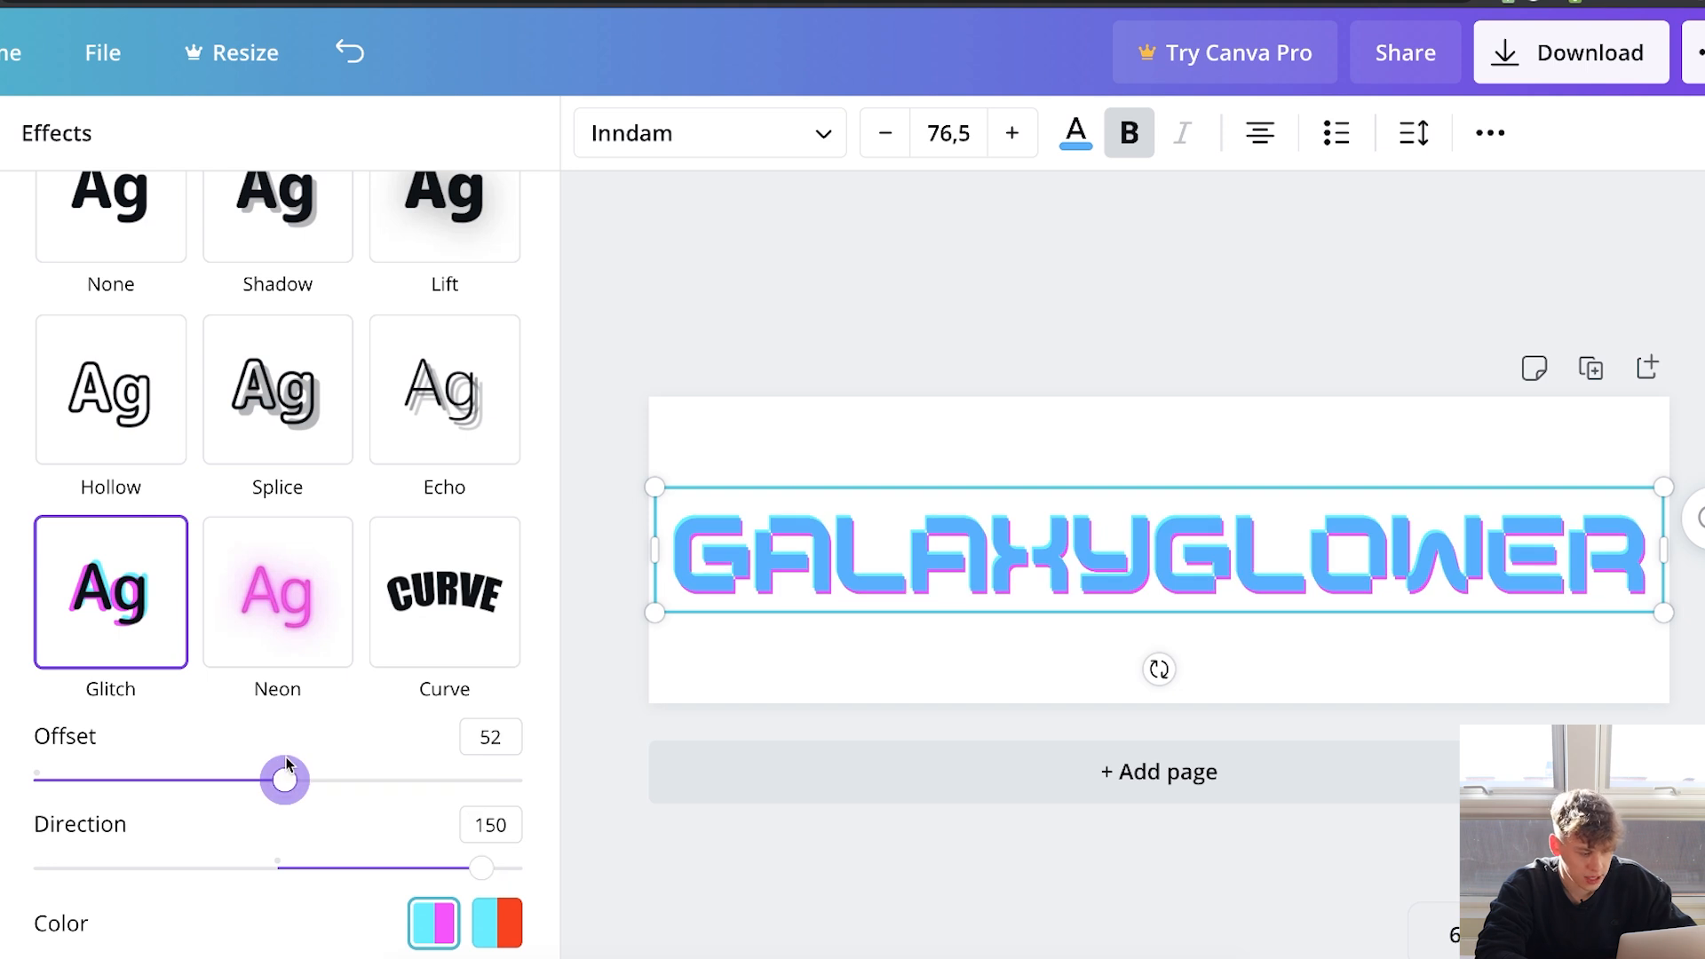
click(820, 397)
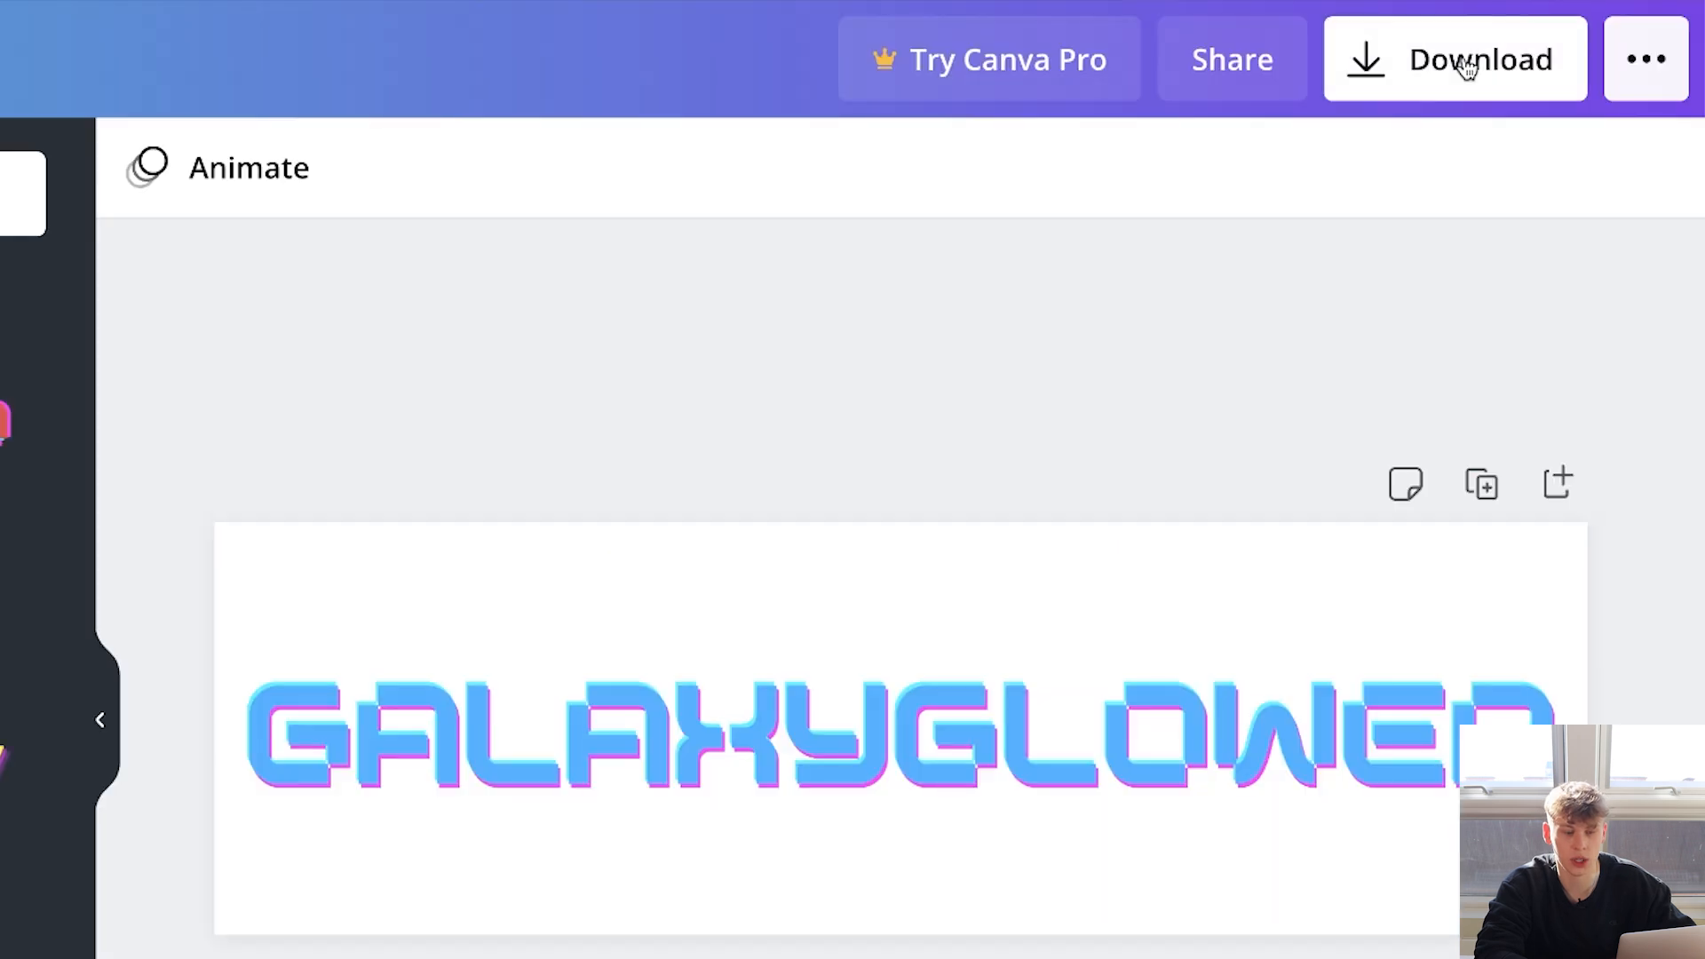
click(1466, 67)
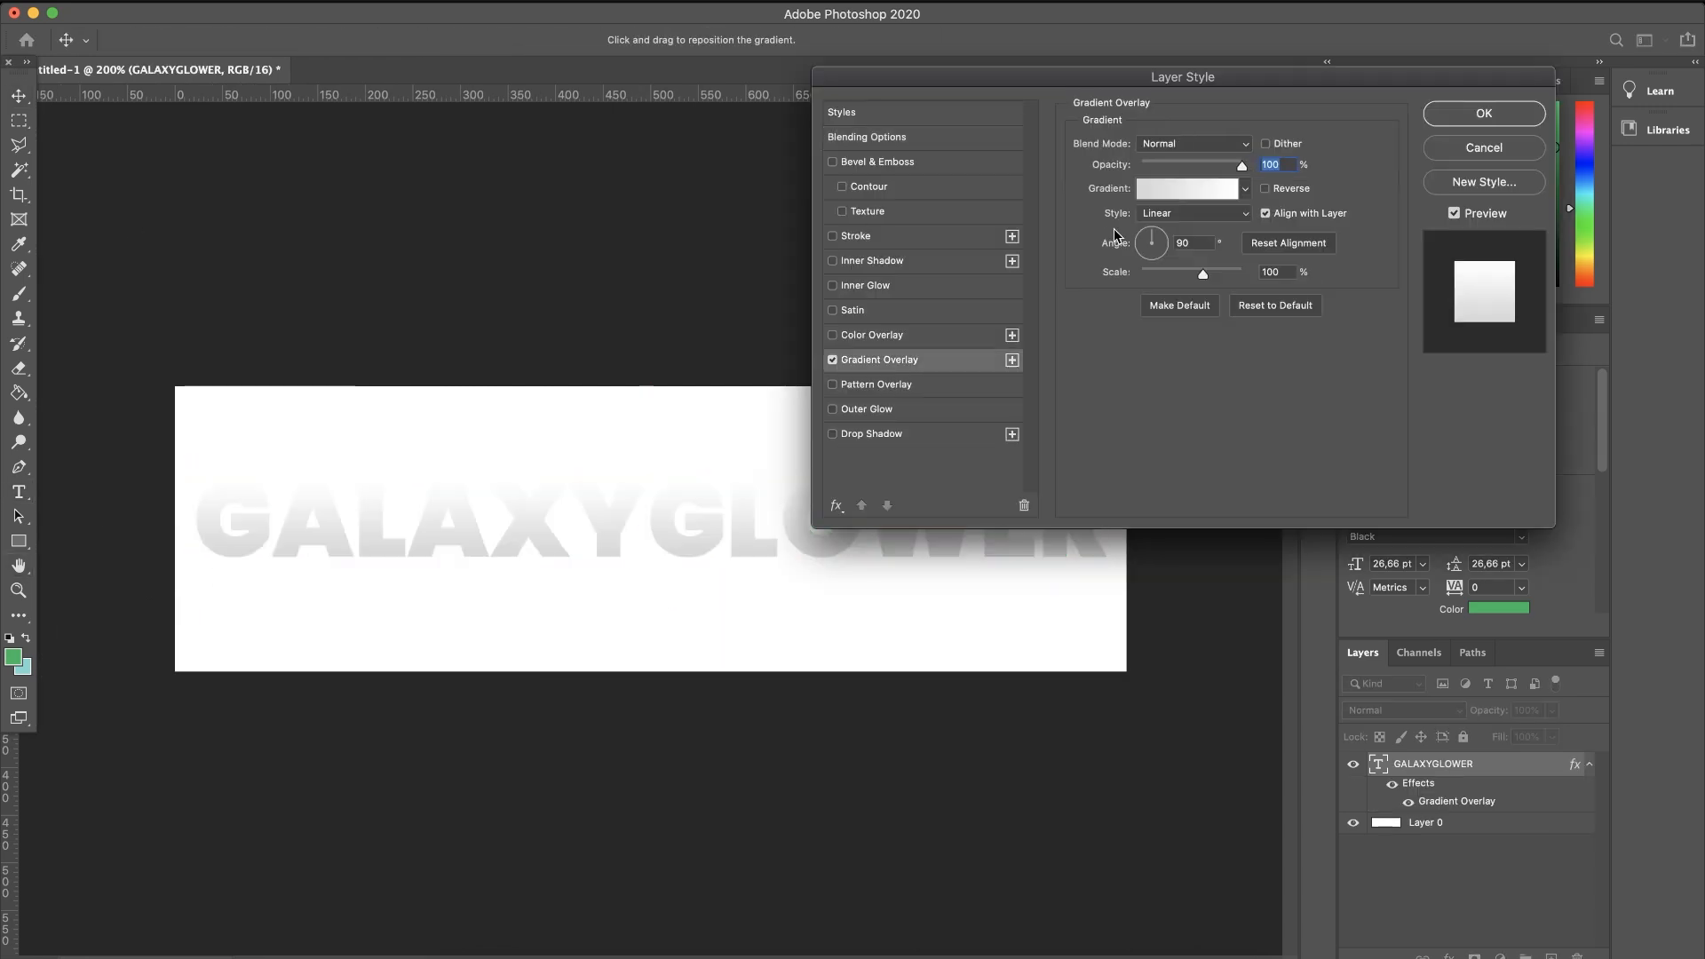
In Photoshop, give the GALAXYGLOWER text layer's Gradient Overlay a purple-to-blue gradient.
click(1244, 188)
click(1120, 233)
click(1168, 305)
click(1195, 242)
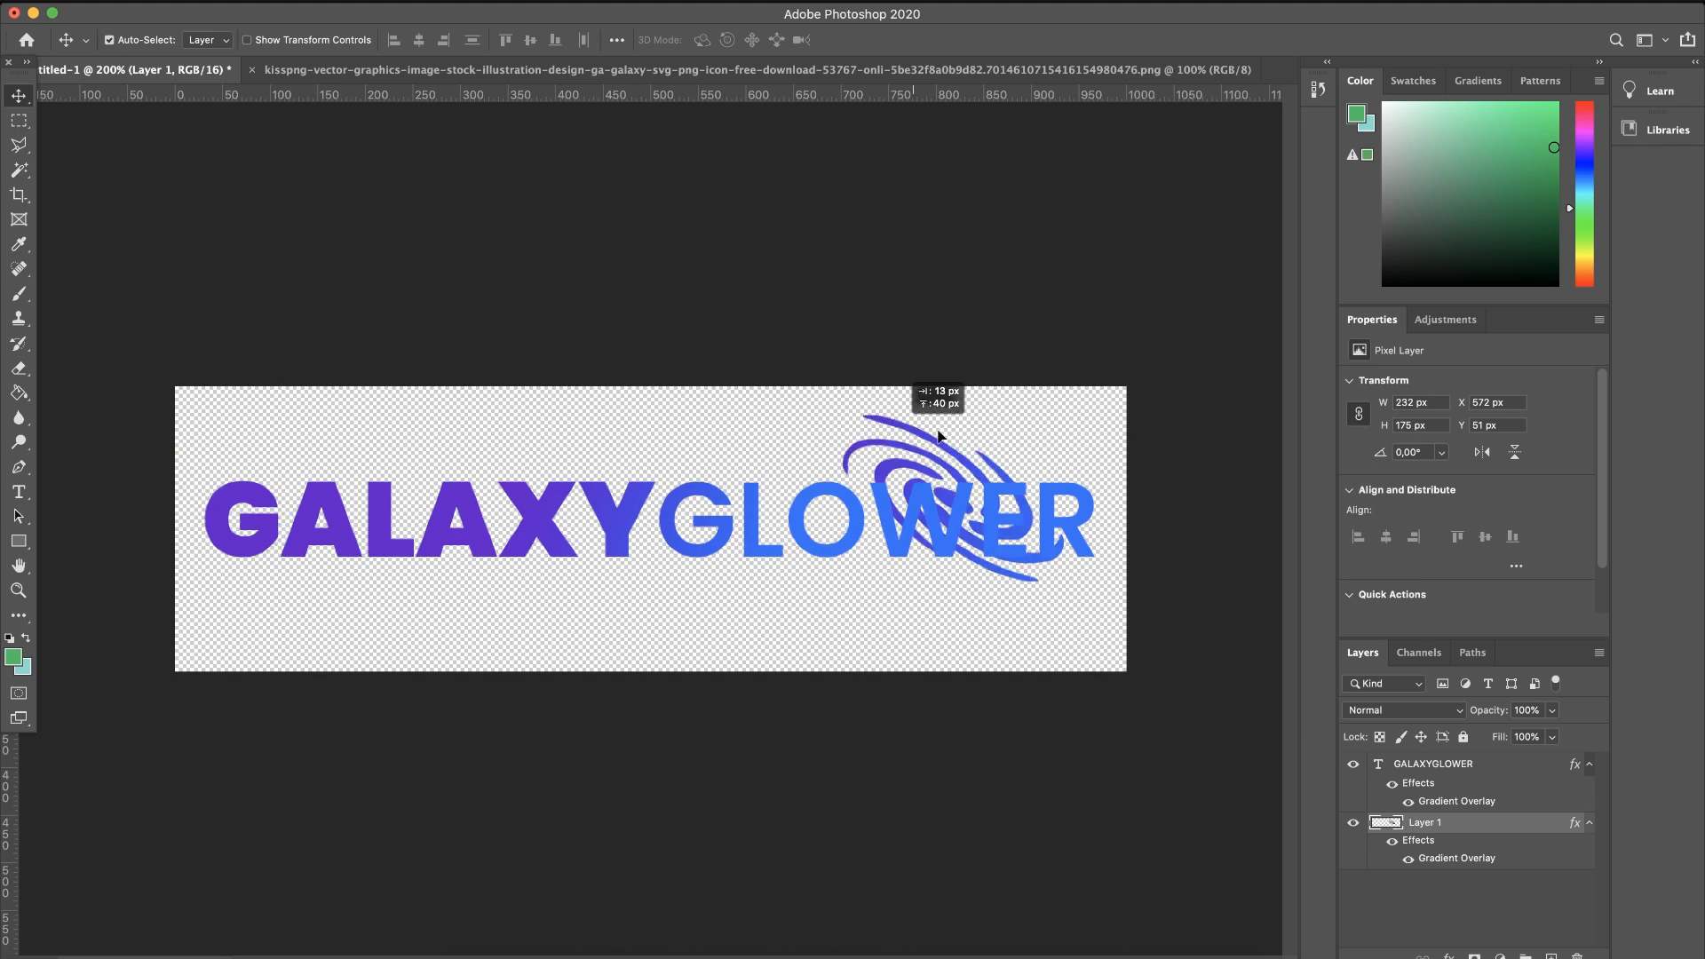
Try to position and transform the galaxy swirl graphic behind the word GLOWER in the logo.
drag(896, 390, 846, 409)
key(ctrl+t)
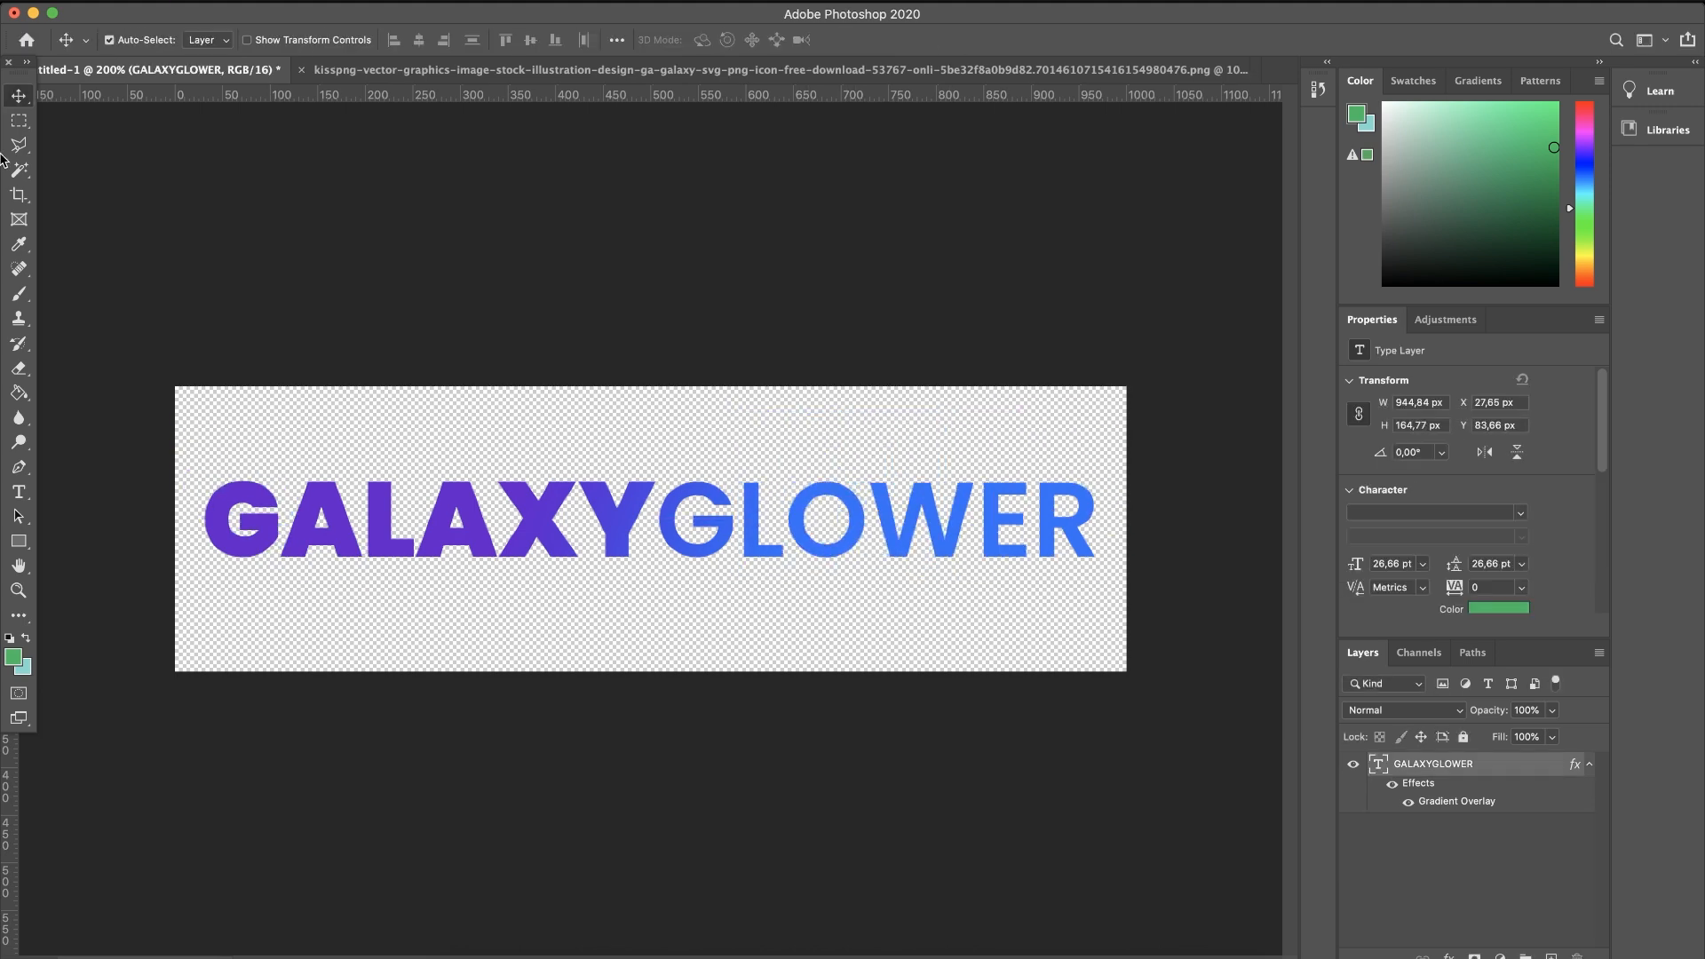
click(461, 209)
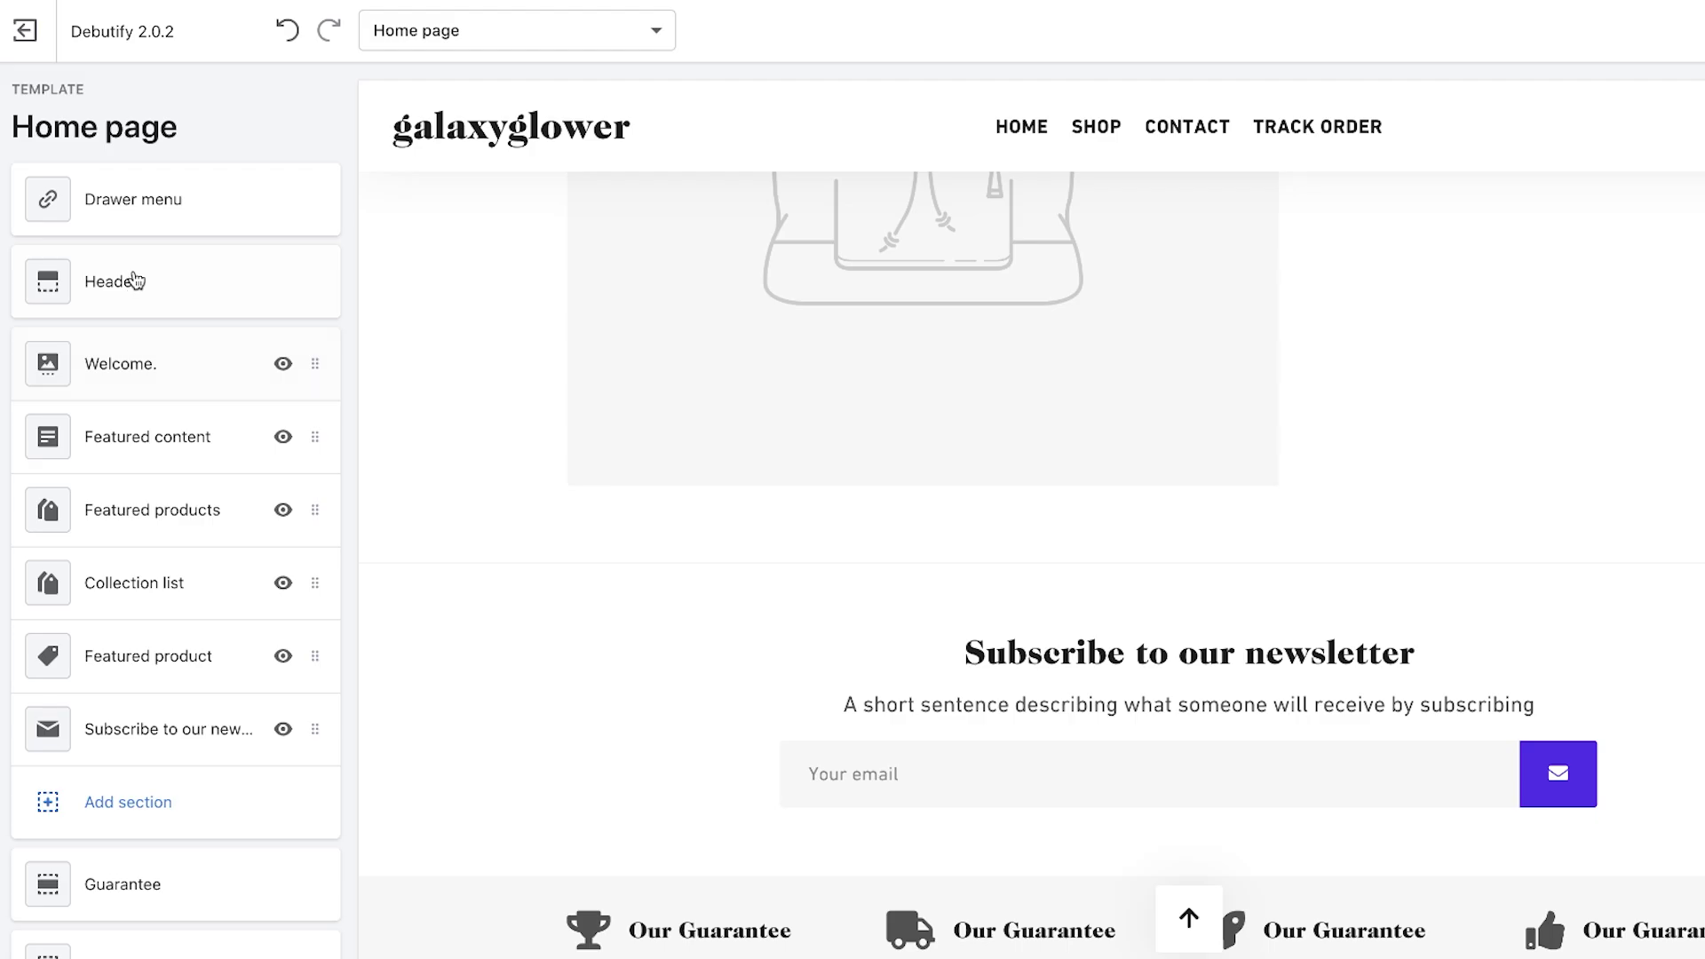
In the Shopify theme editor, set the purple-and-blue GALAXYGLOWER image as the header's logo.
click(129, 280)
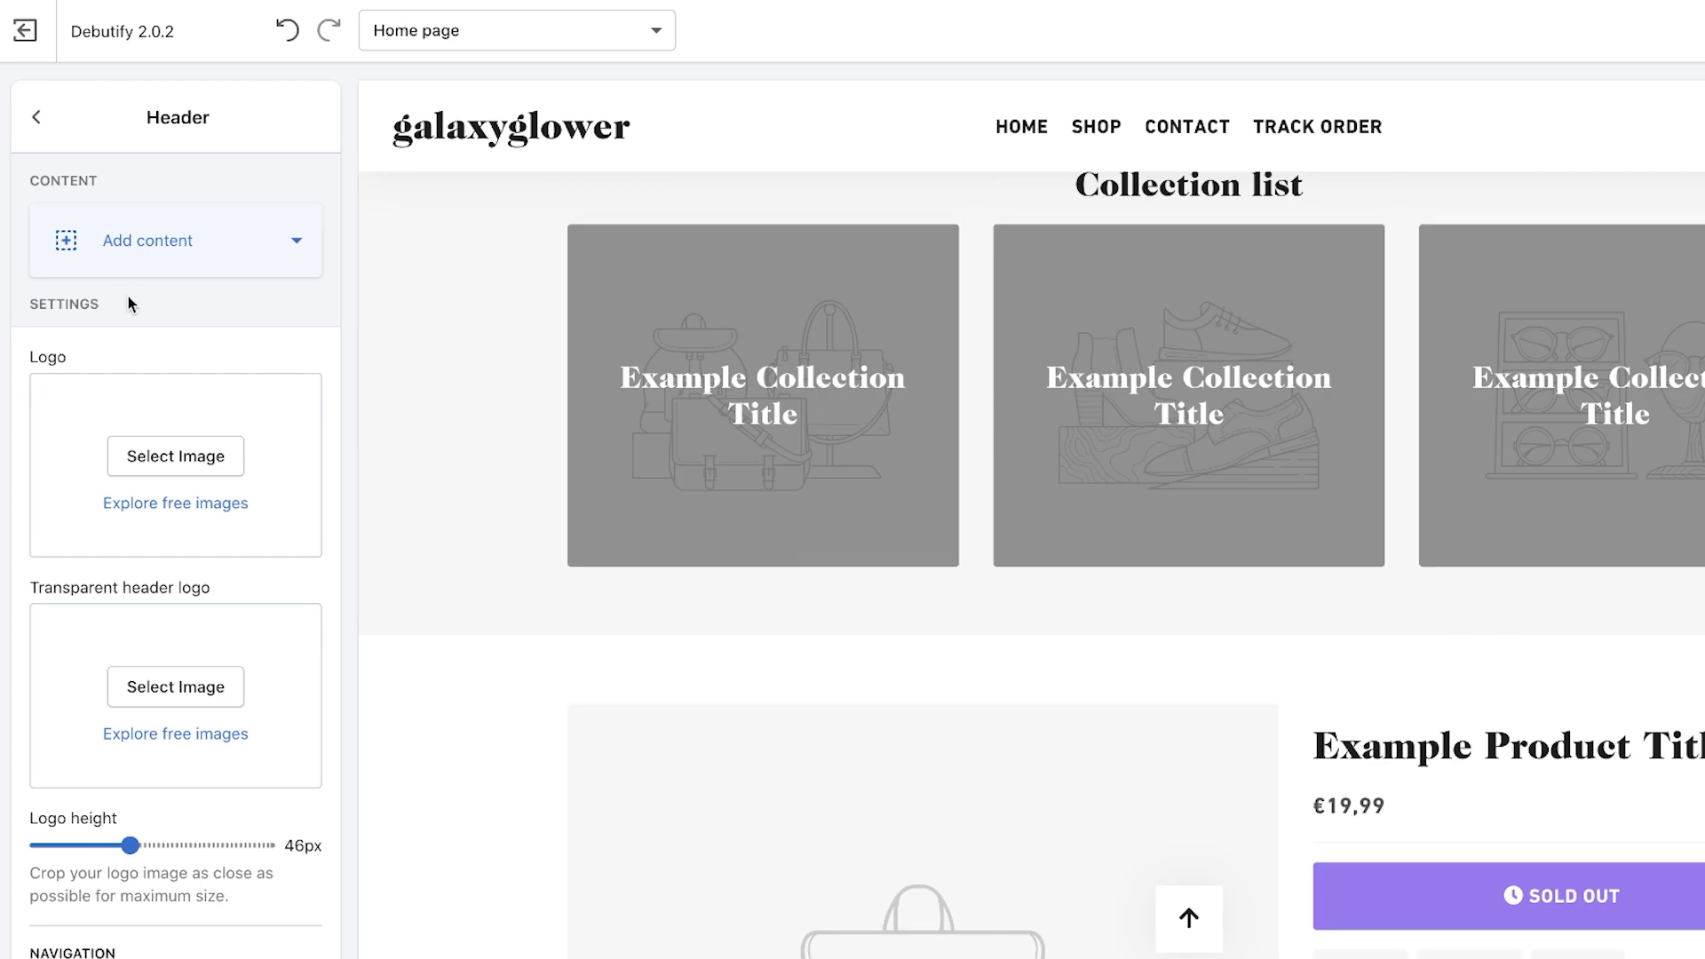
click(174, 456)
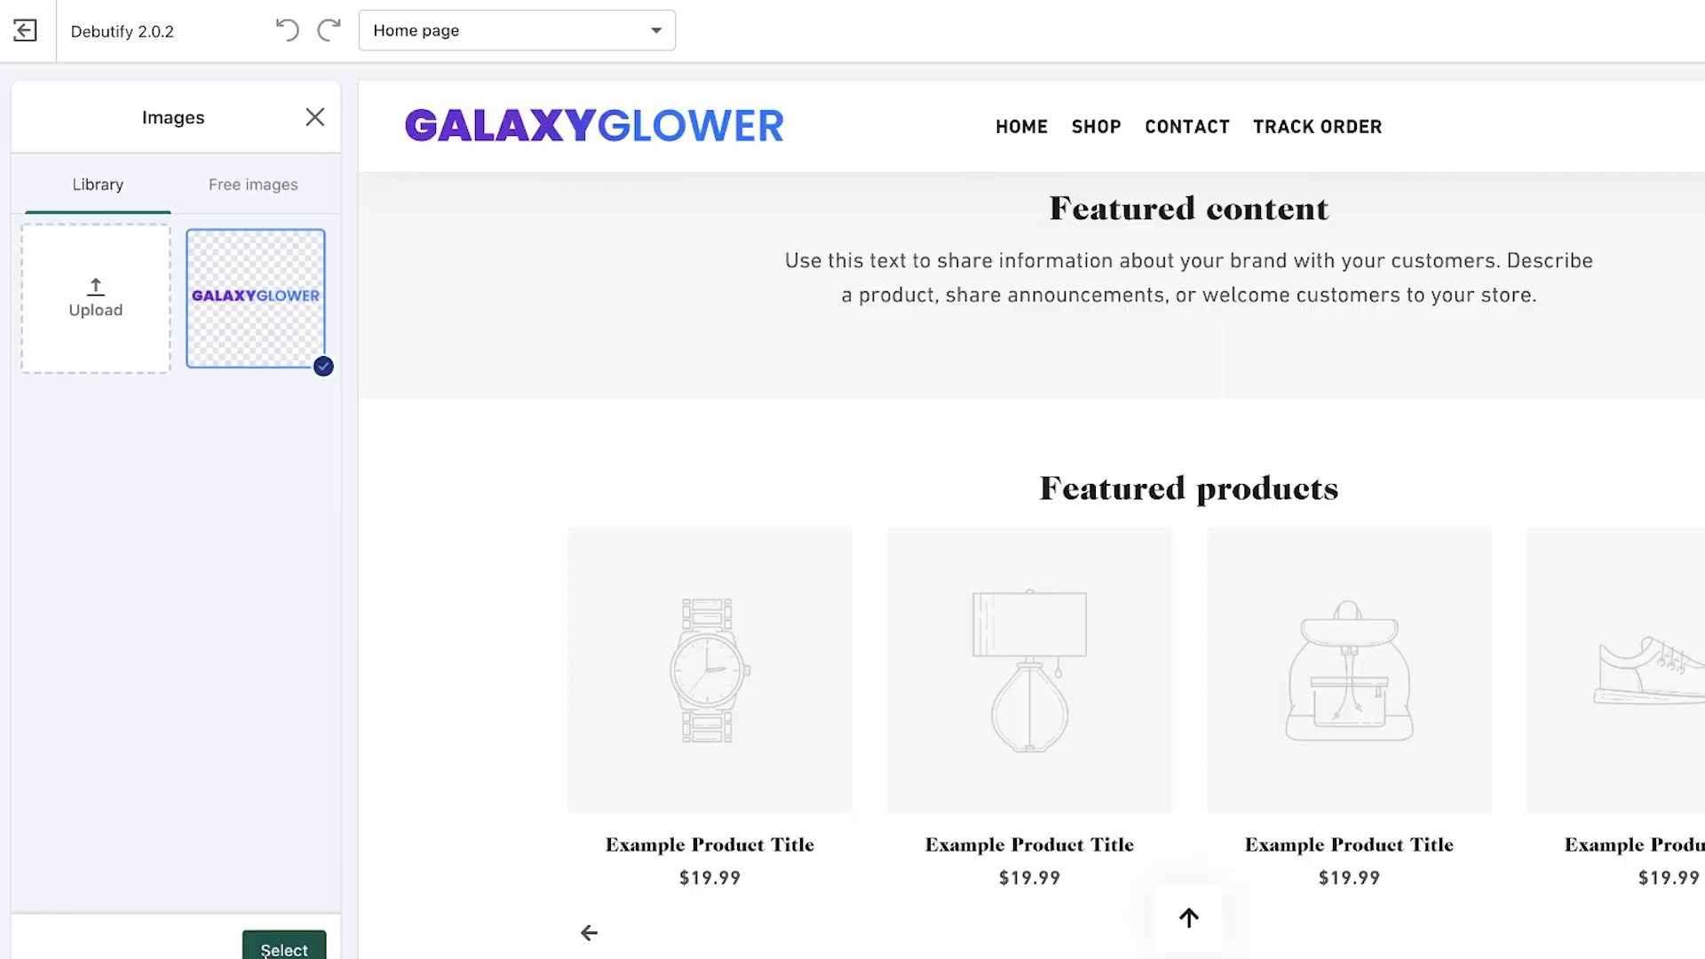
click(284, 948)
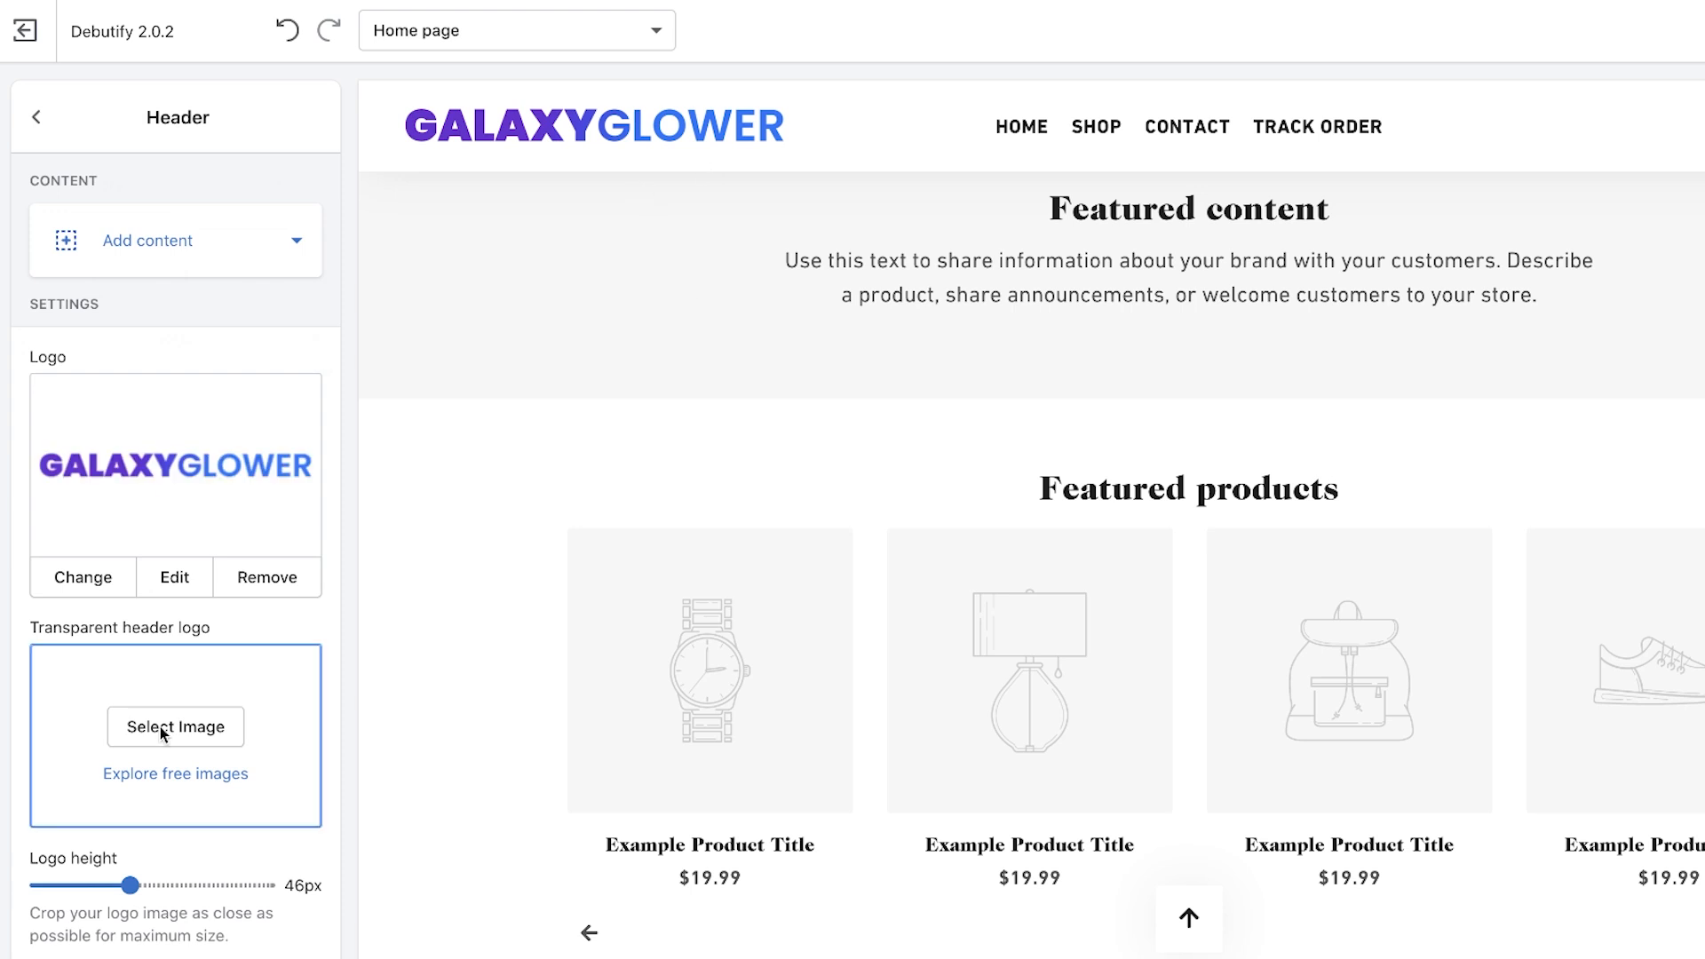
Upload the white GALAXYGLOWER image as the transparent header logo and check the header across the home page.
click(163, 730)
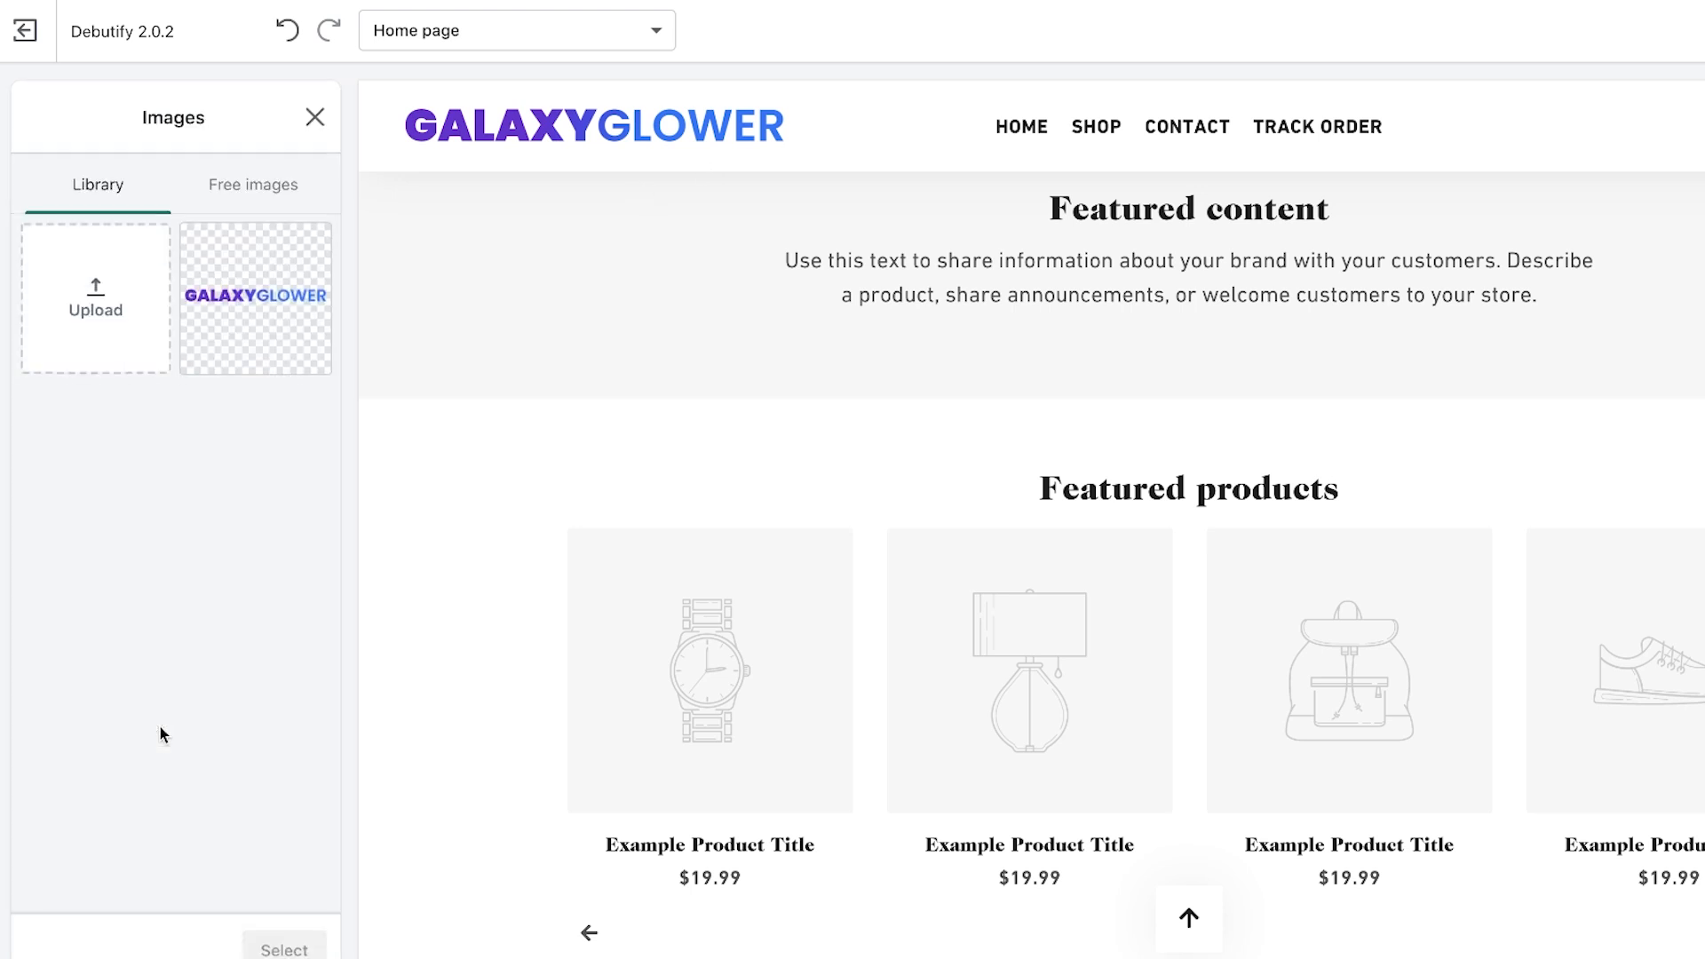
click(98, 270)
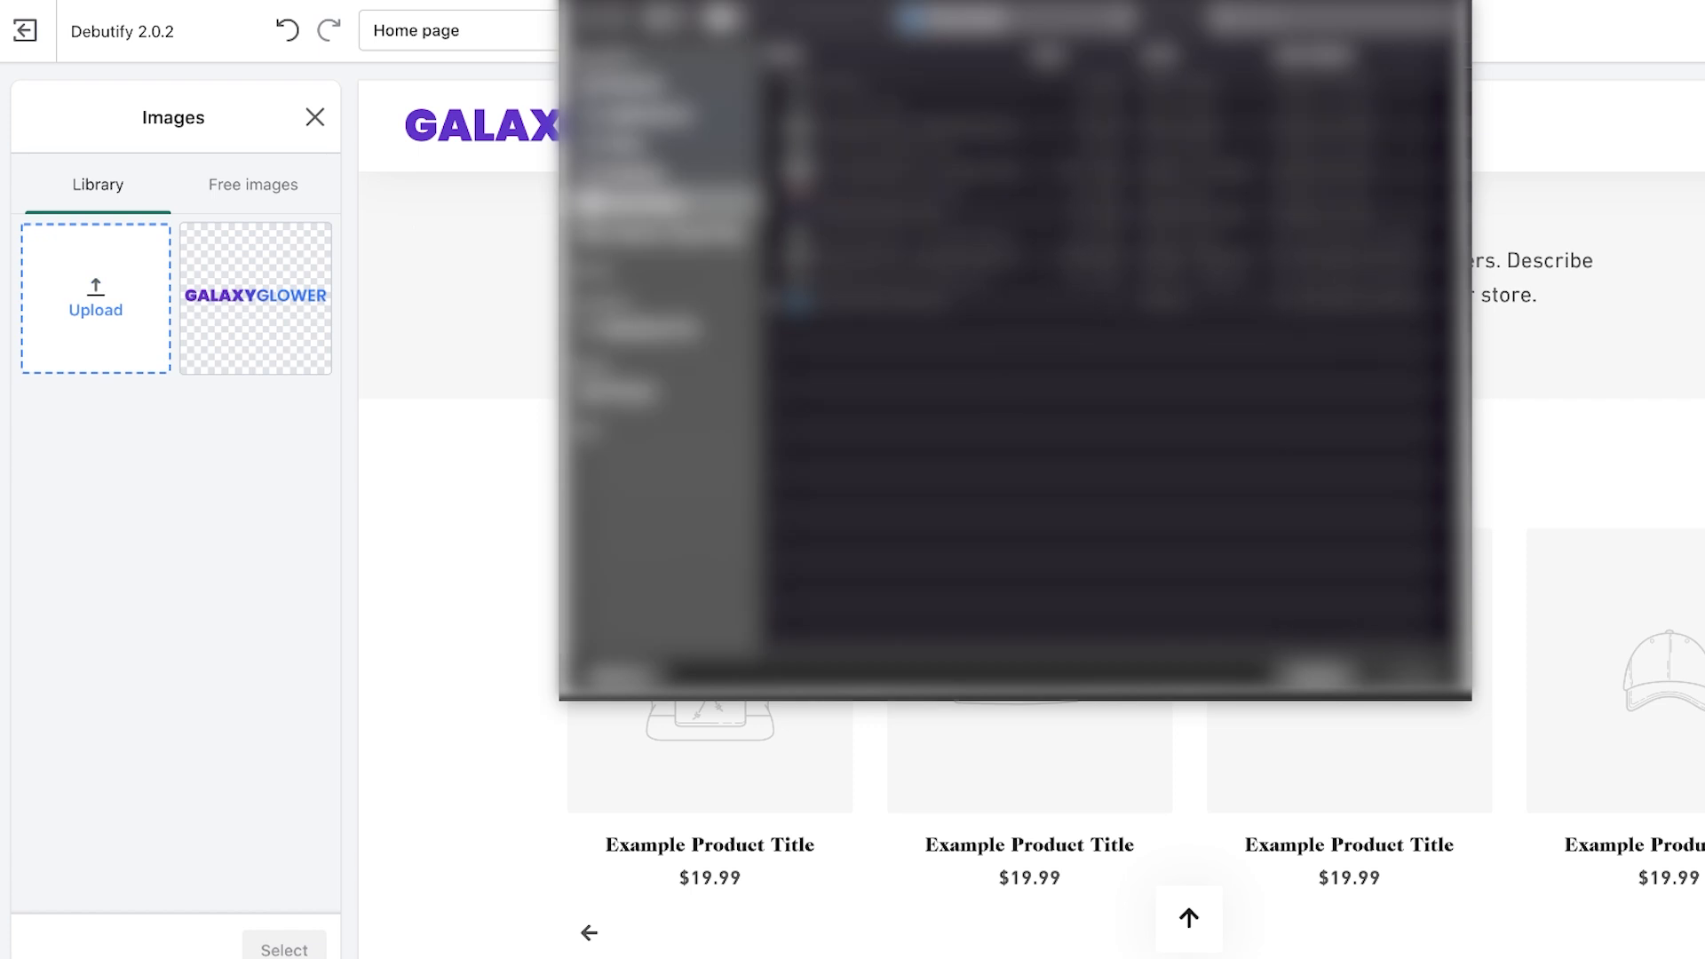
double_click(852, 81)
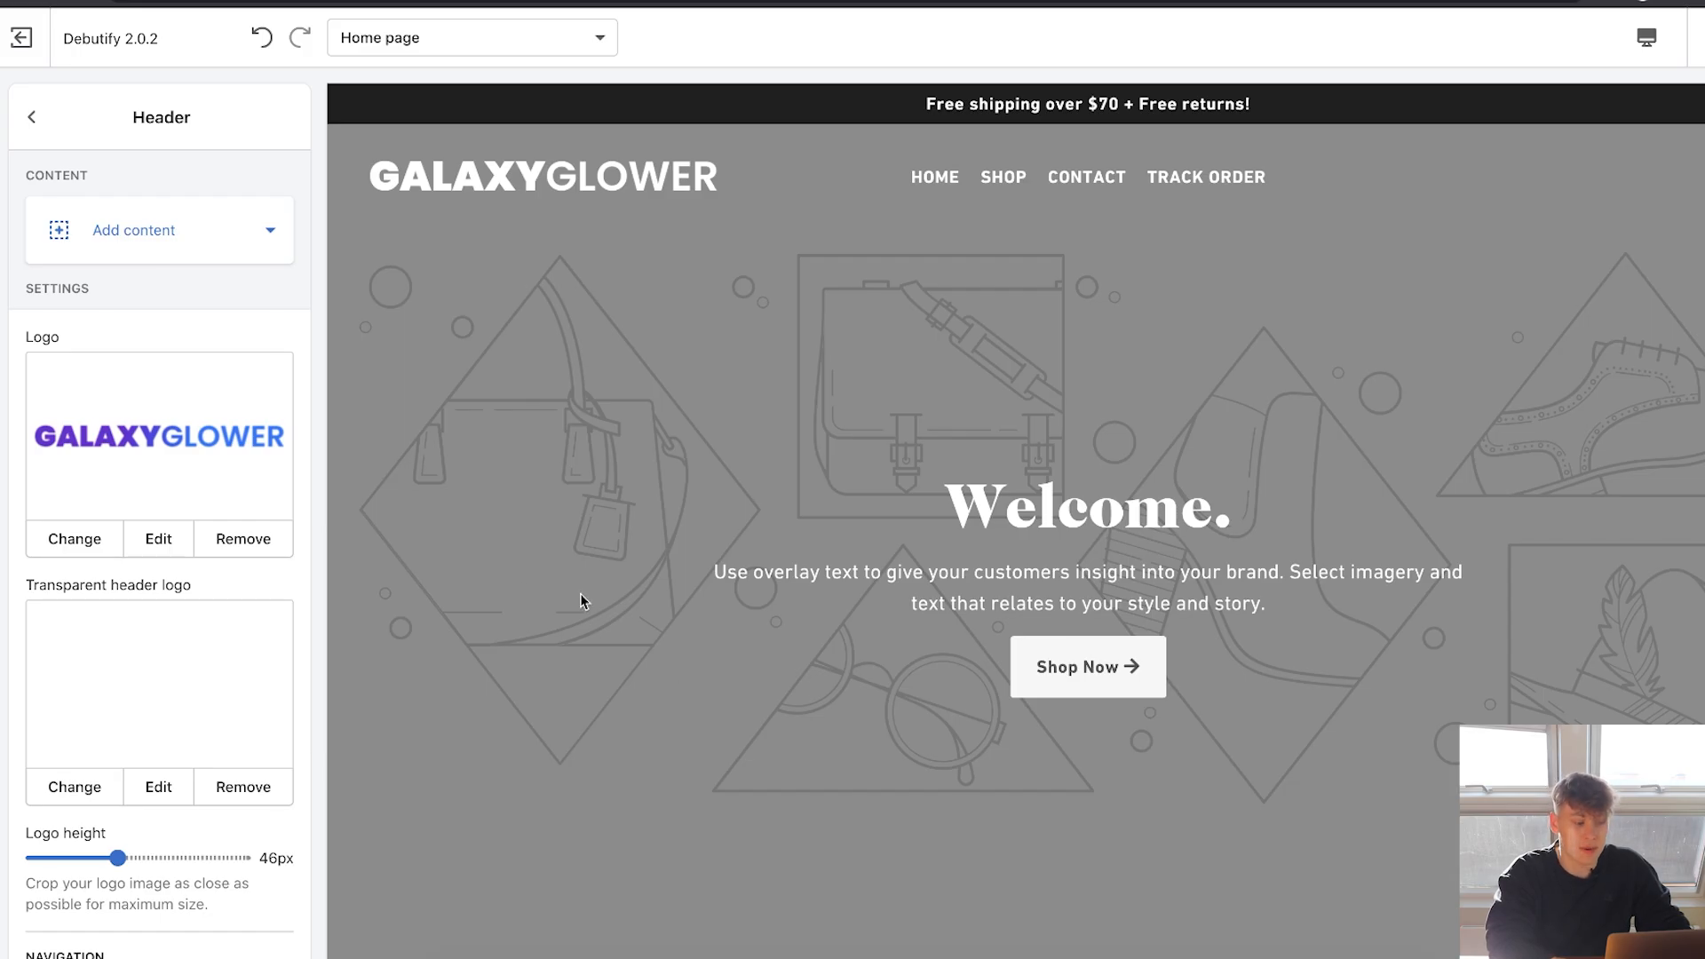
scroll(764, 401, down, 3)
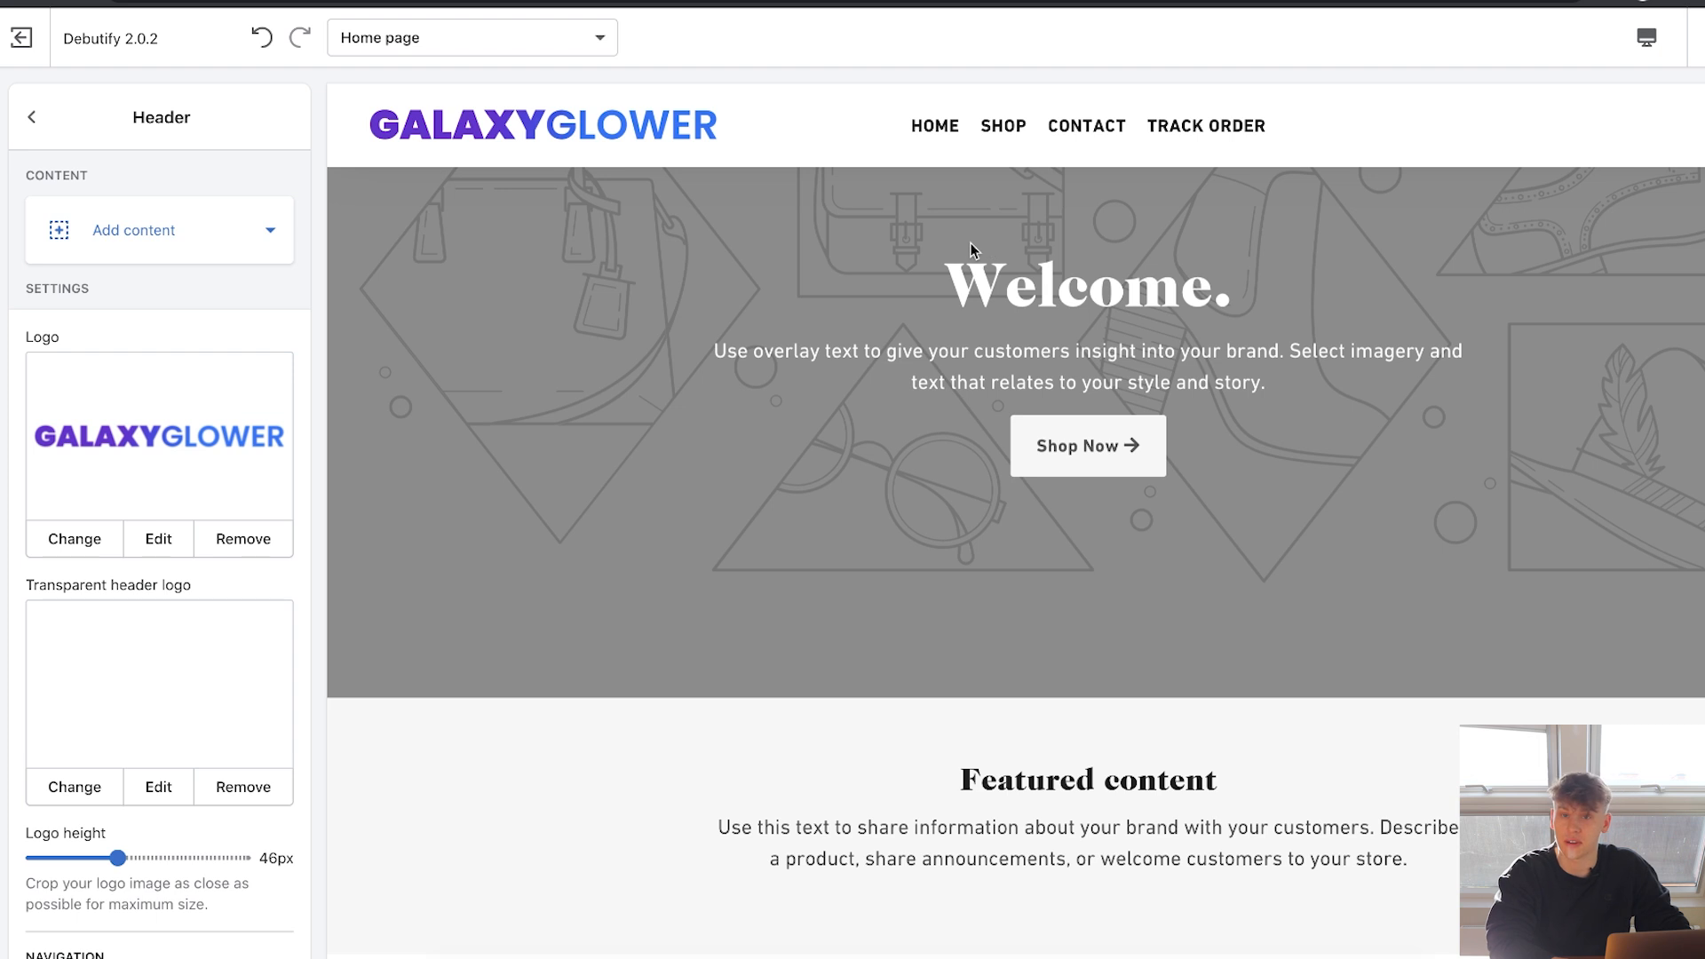
scroll(969, 242, down, 12)
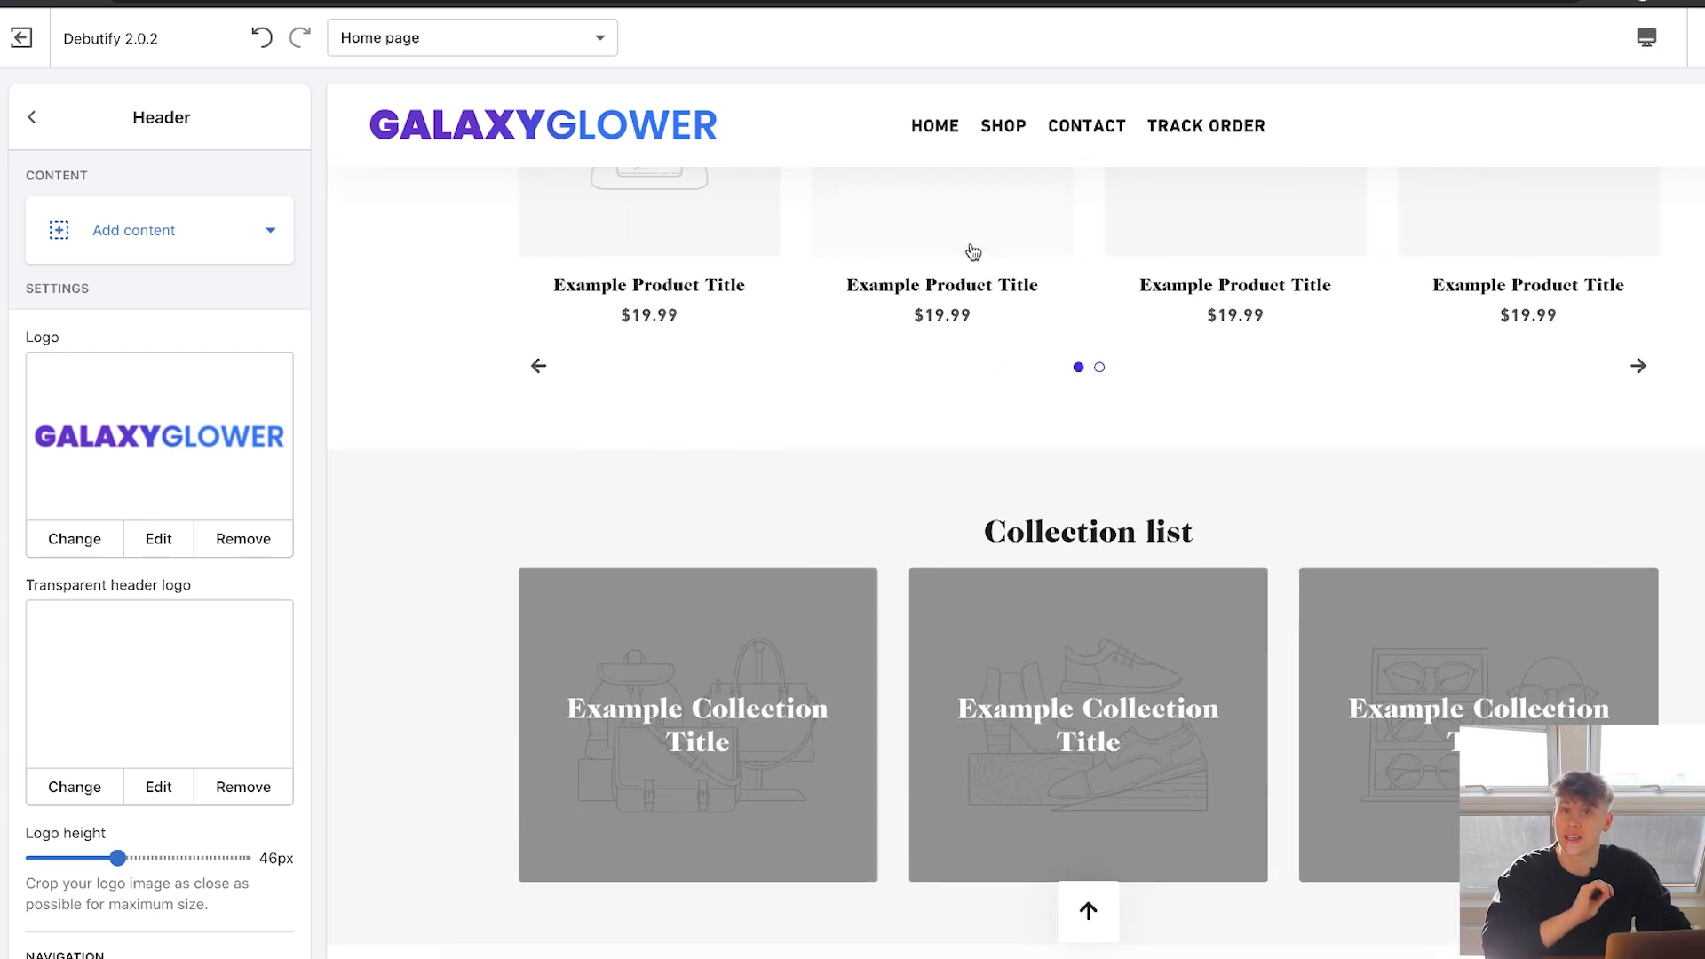
In the theme's colour settings, set the Links and accents colour and the Sale tag colour to #6717CD.
click(31, 117)
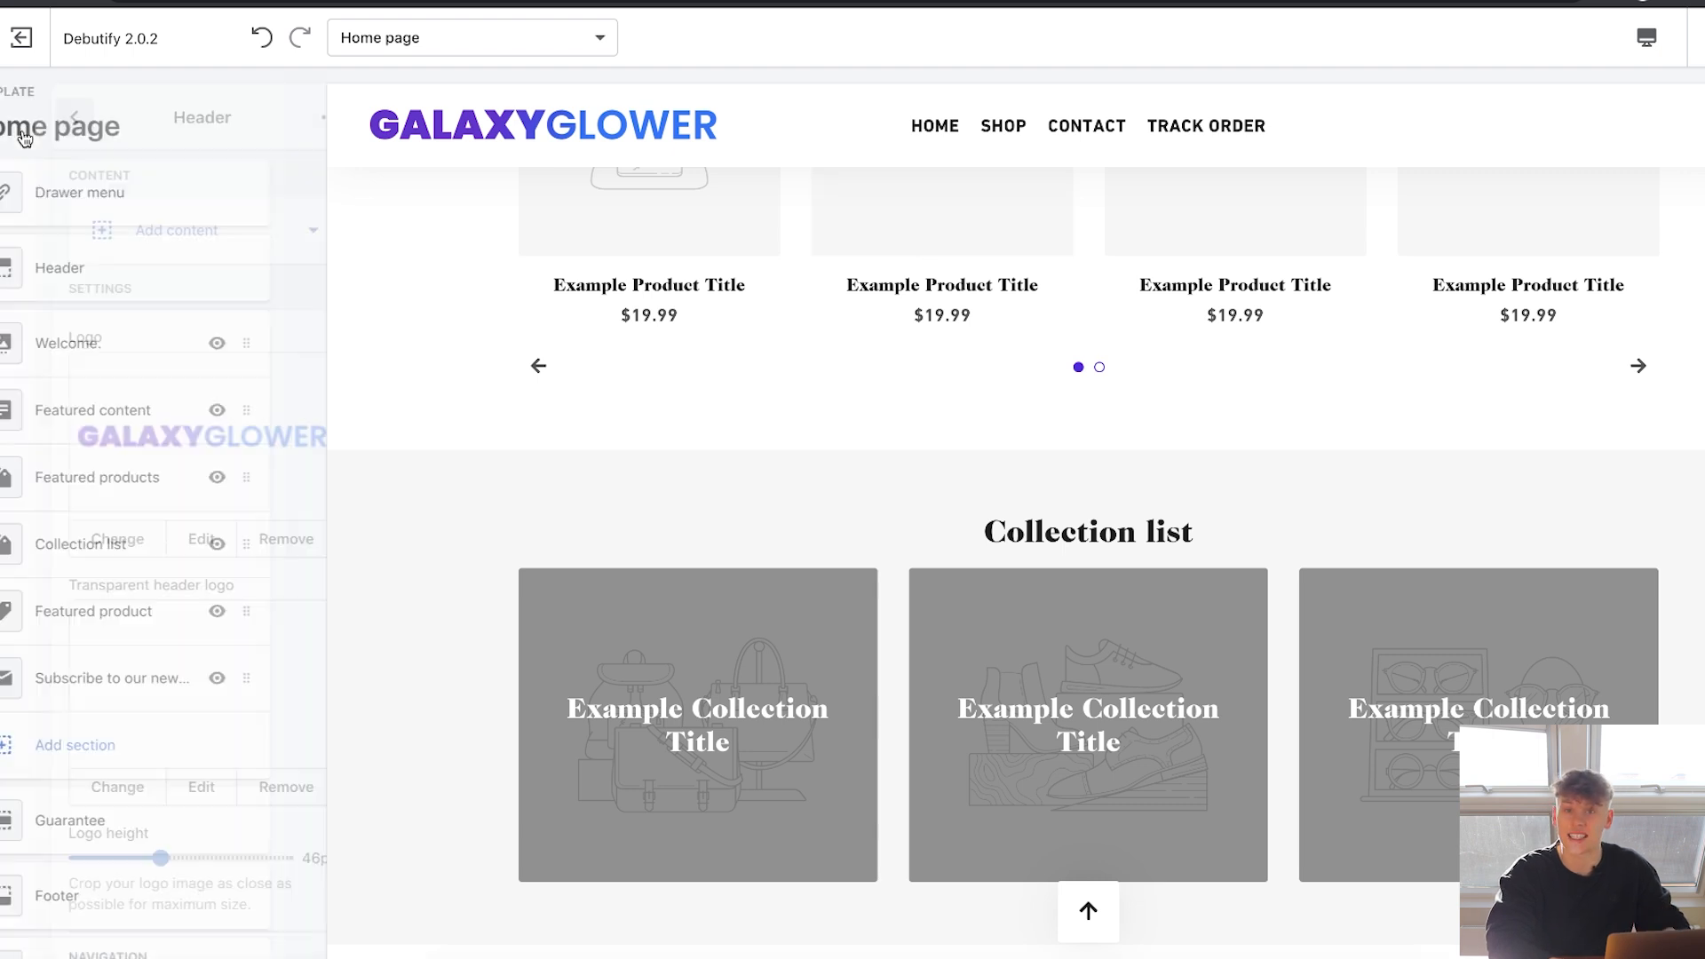
scroll(116, 645, down, 3)
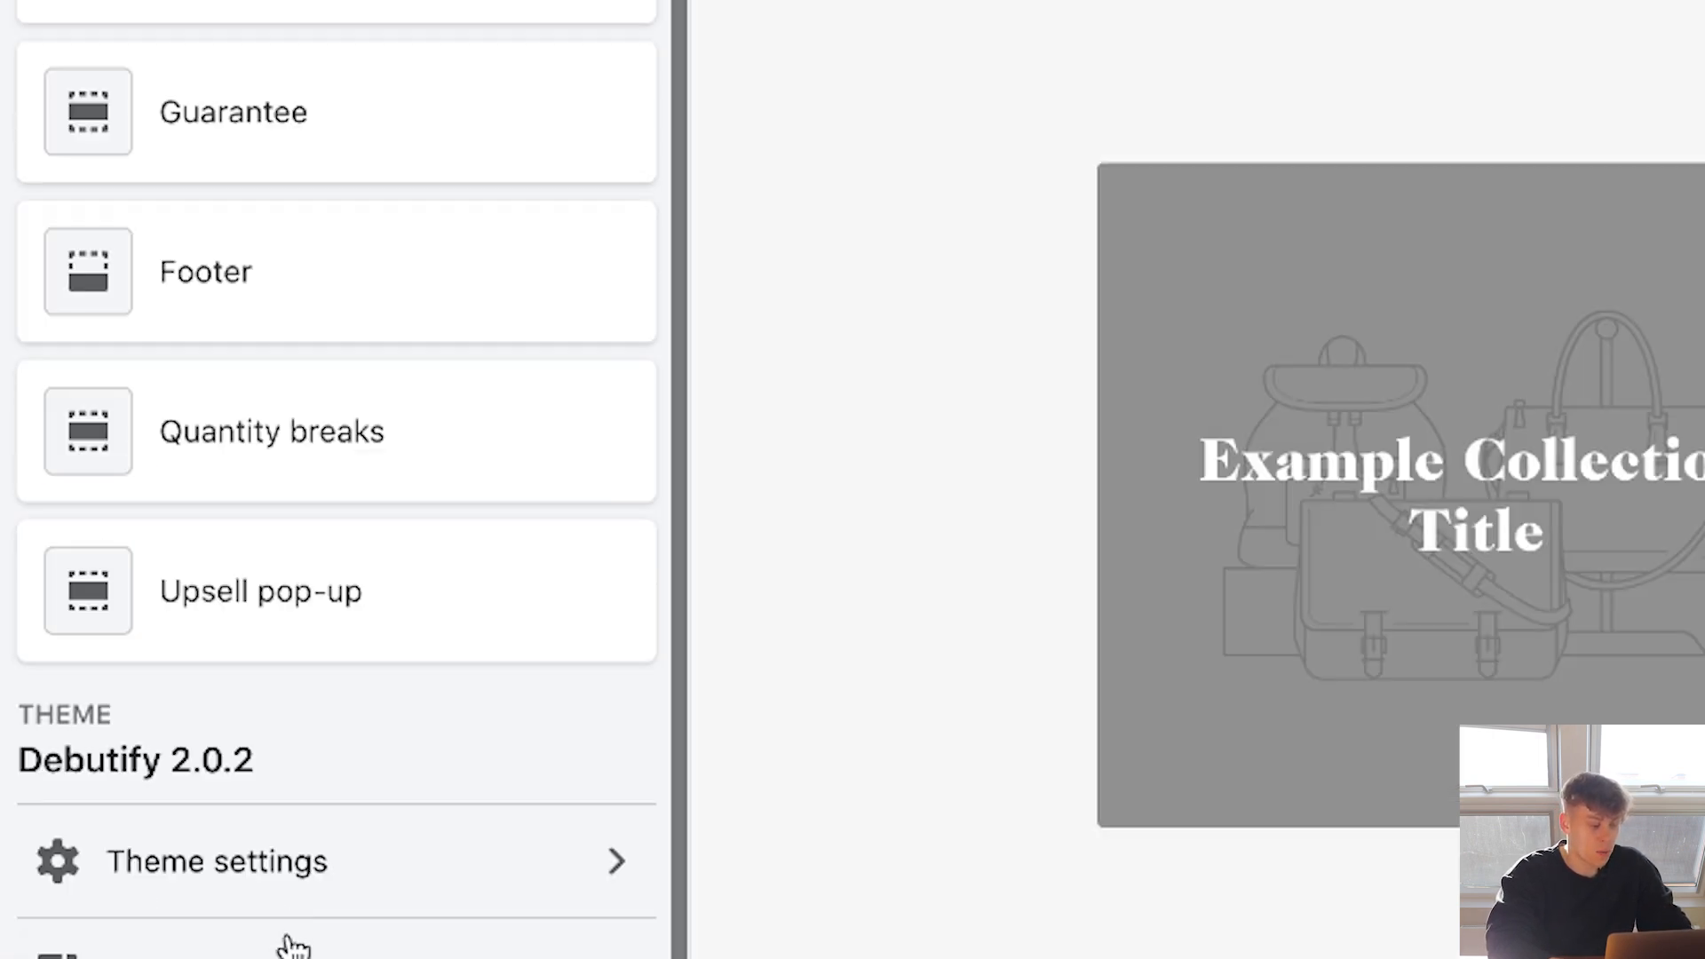
click(186, 859)
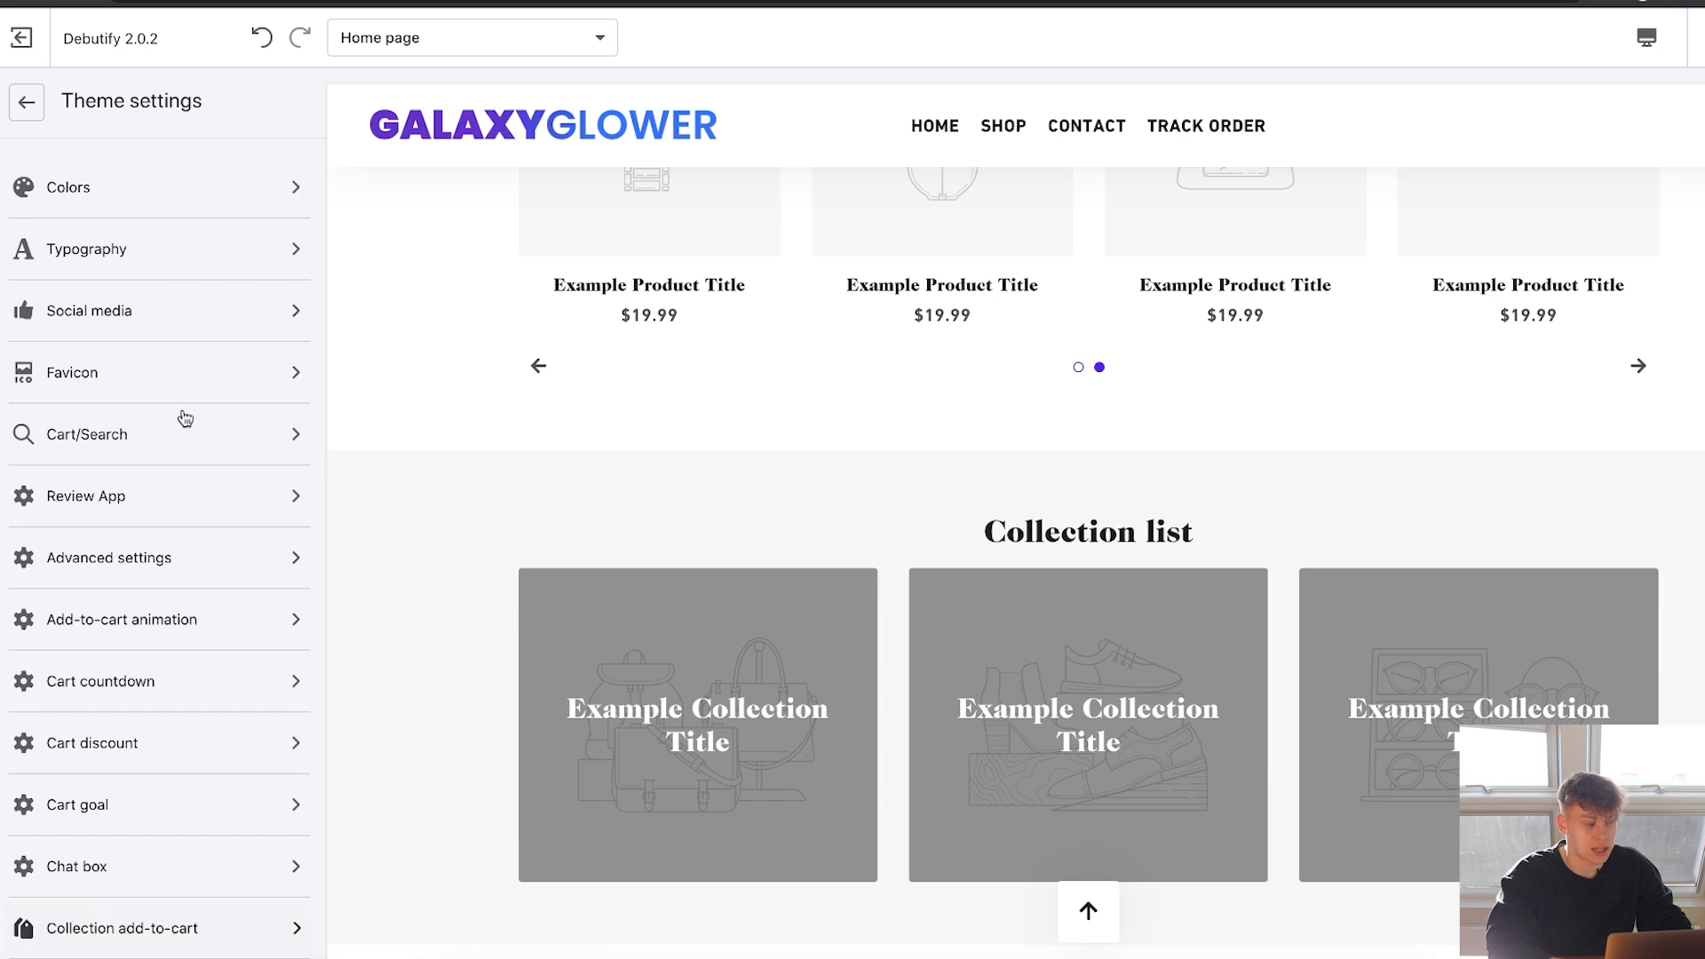
click(116, 194)
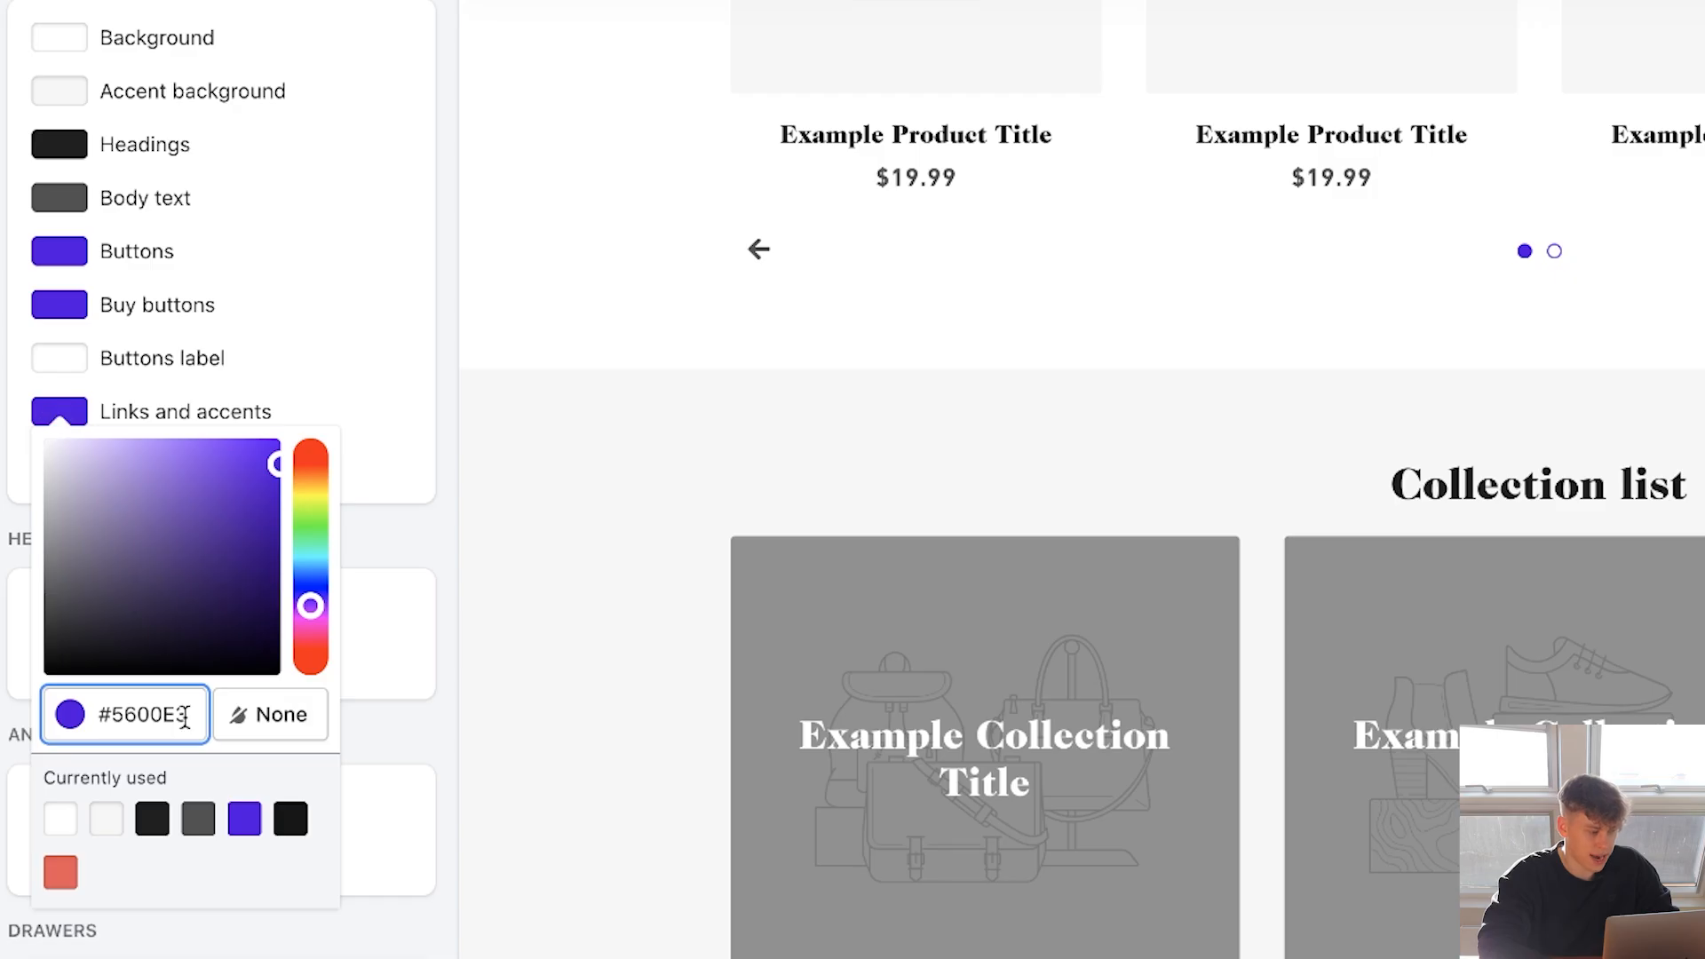
text(6717cd)
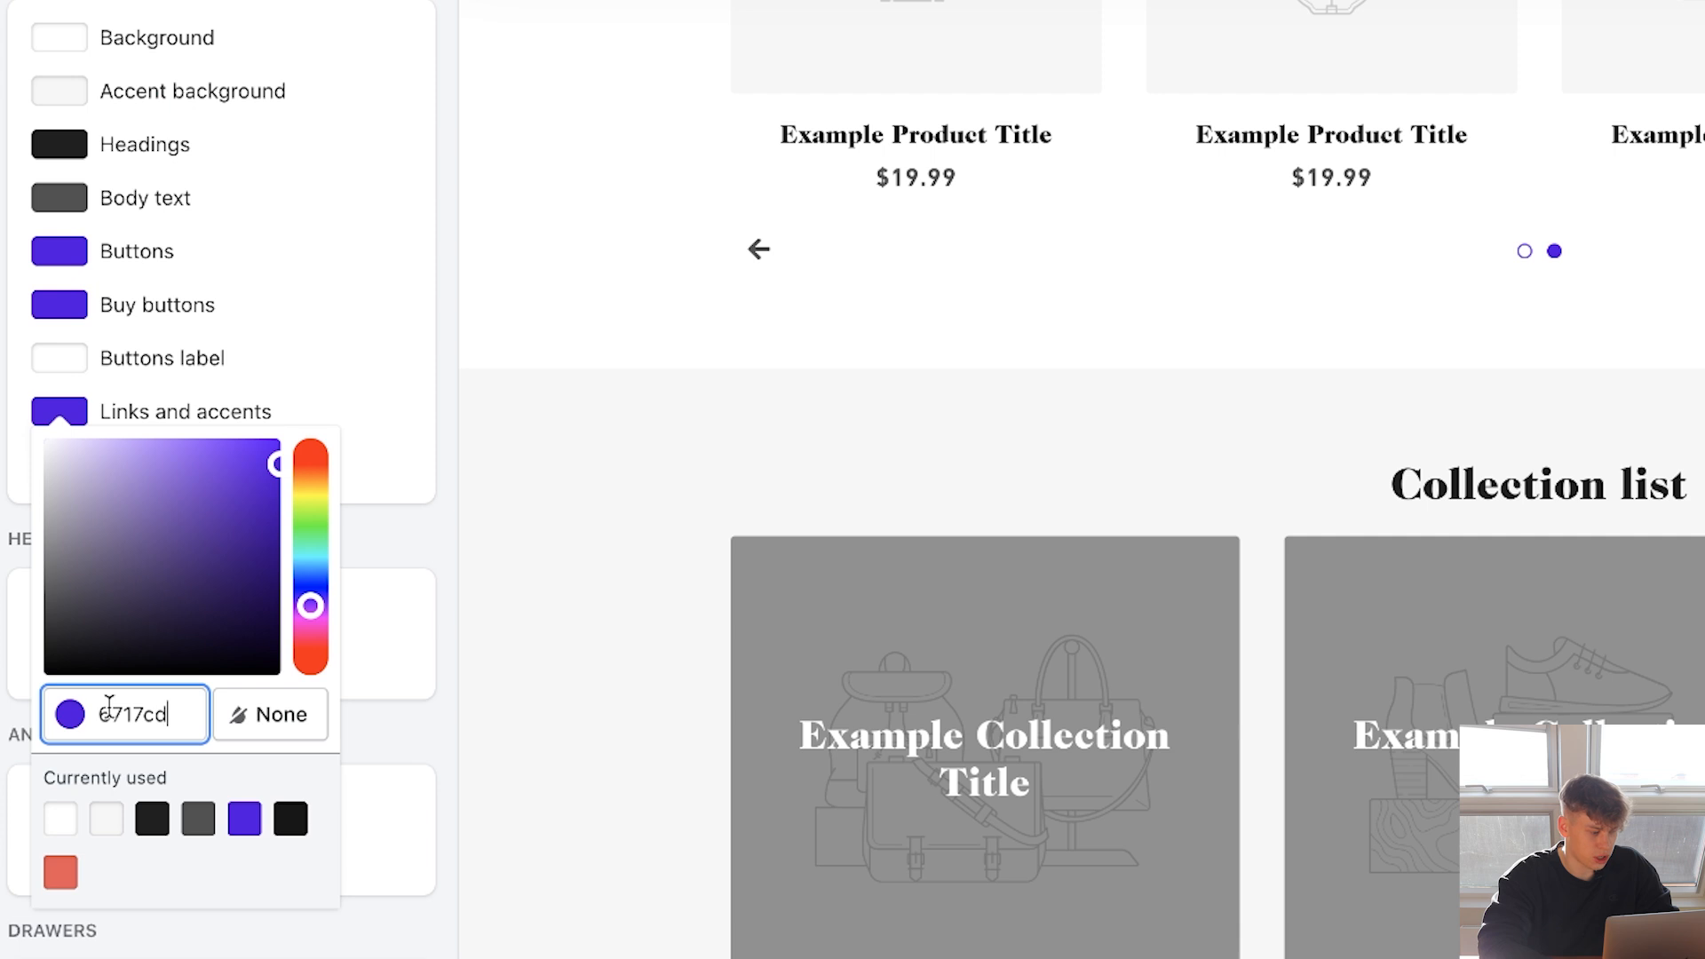
click(613, 506)
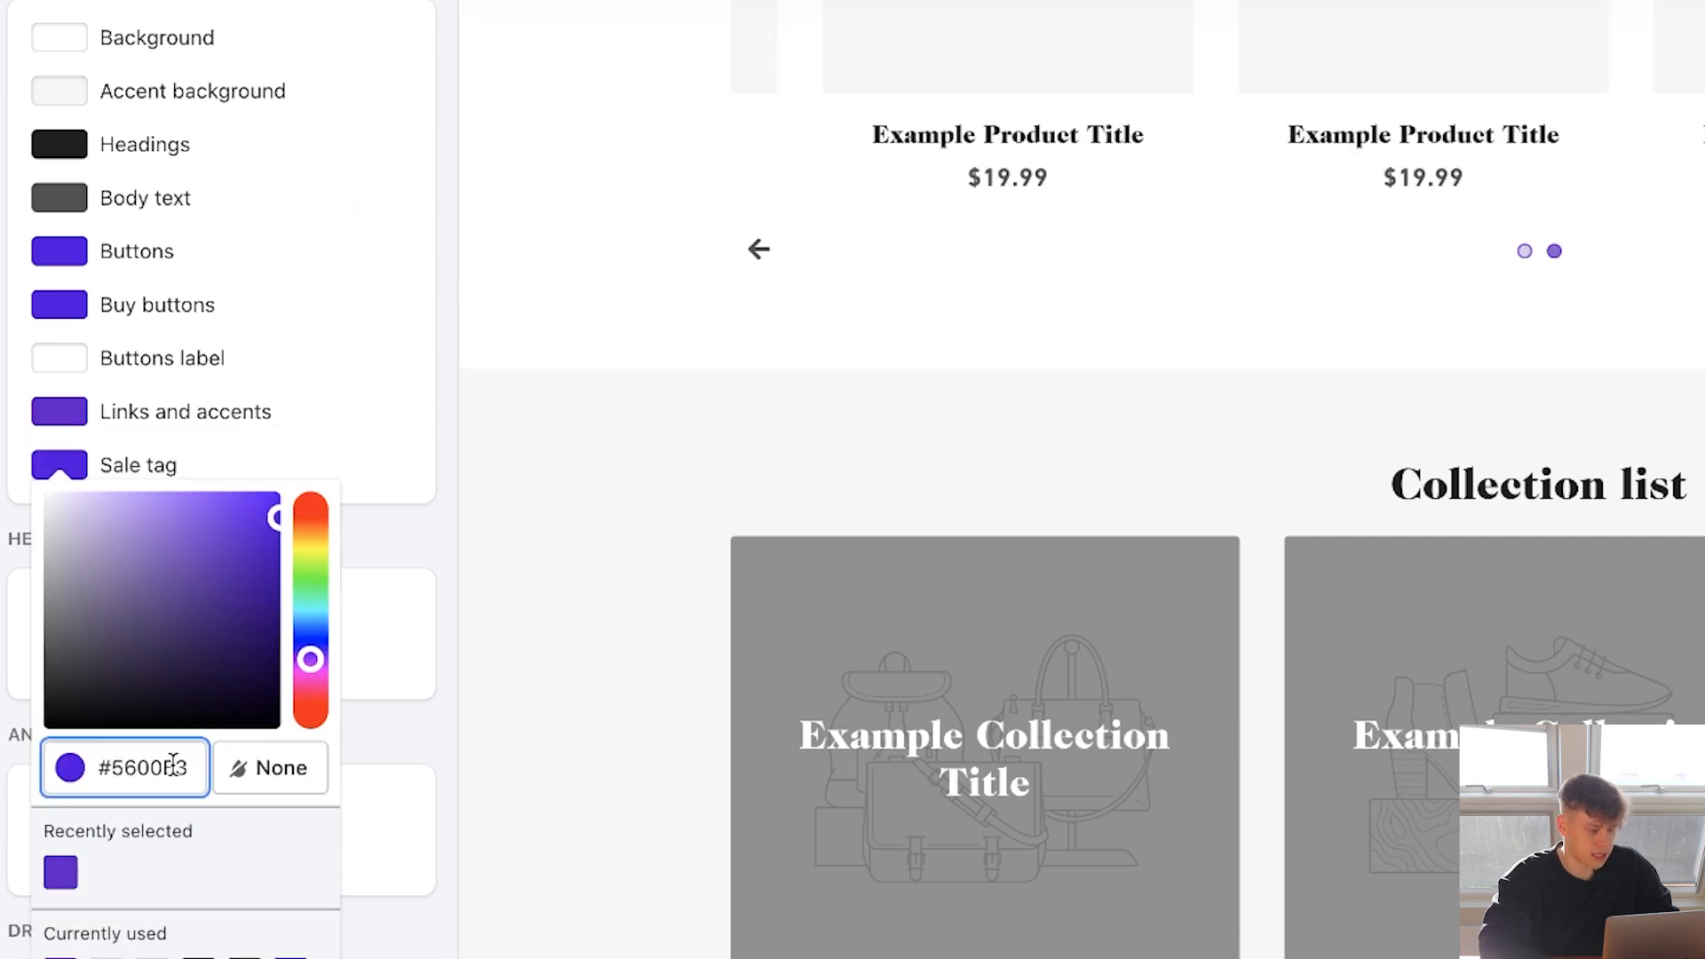
text(#6717CD)
click(386, 524)
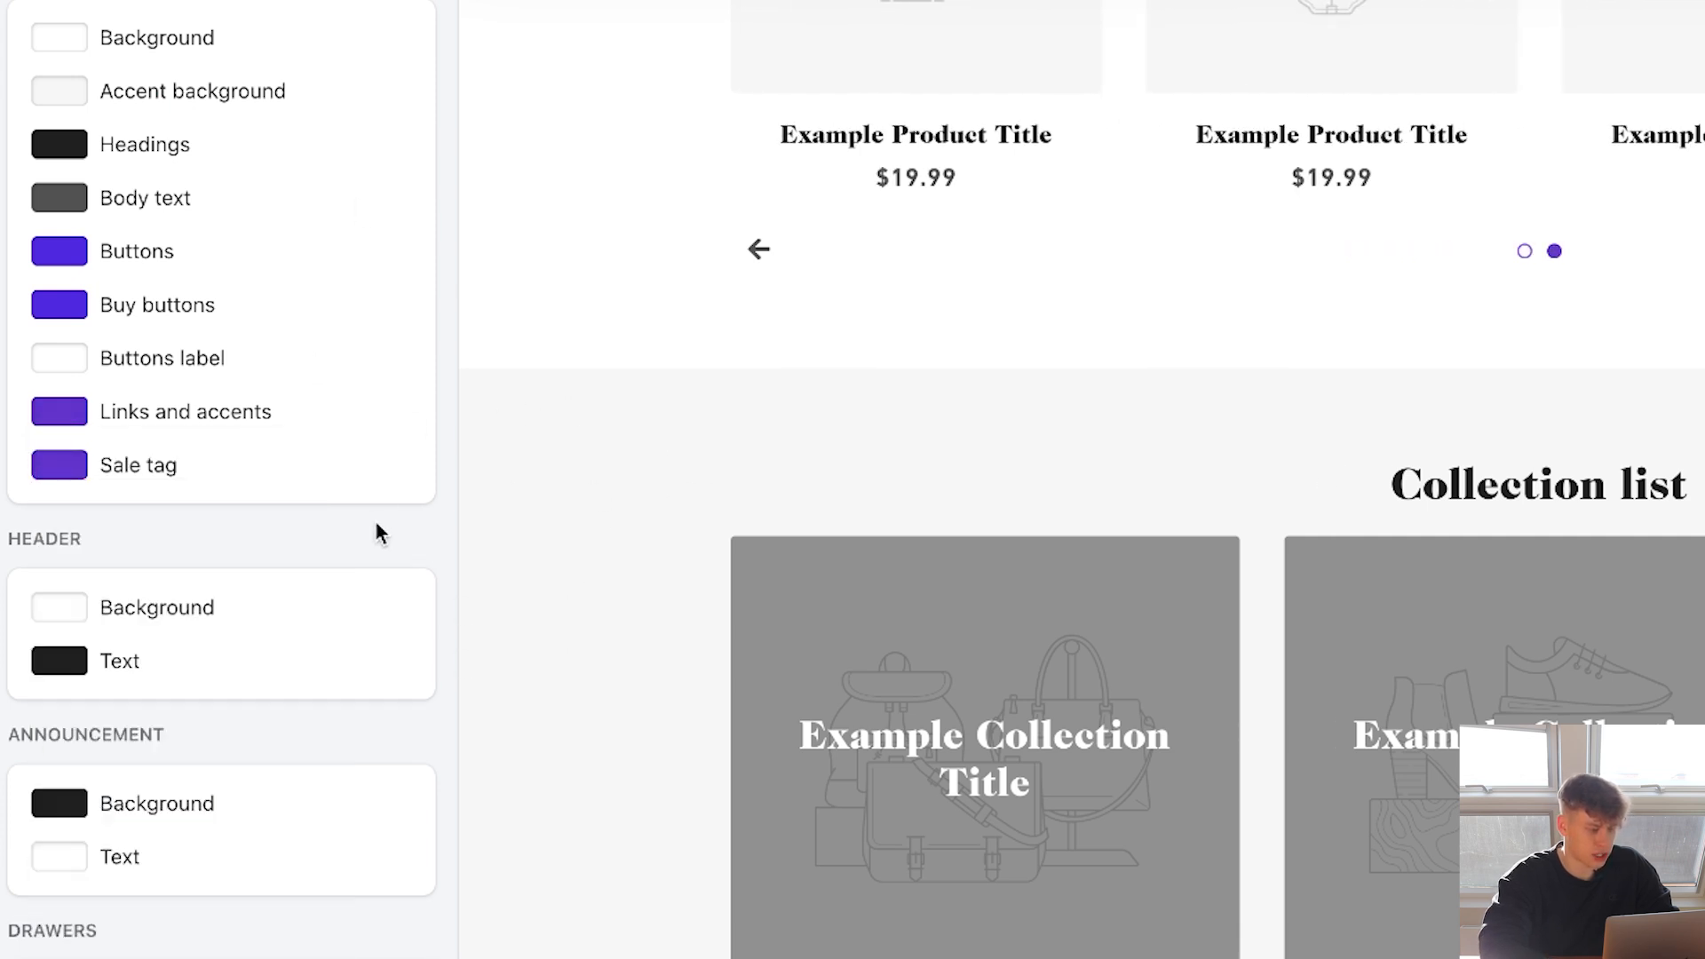
Set the drawers' Buttons and Buy buttons colours to the recently selected blue.
scroll(375, 522, down, 1)
scroll(376, 529, down, 6)
click(57, 464)
click(60, 435)
click(435, 419)
click(58, 711)
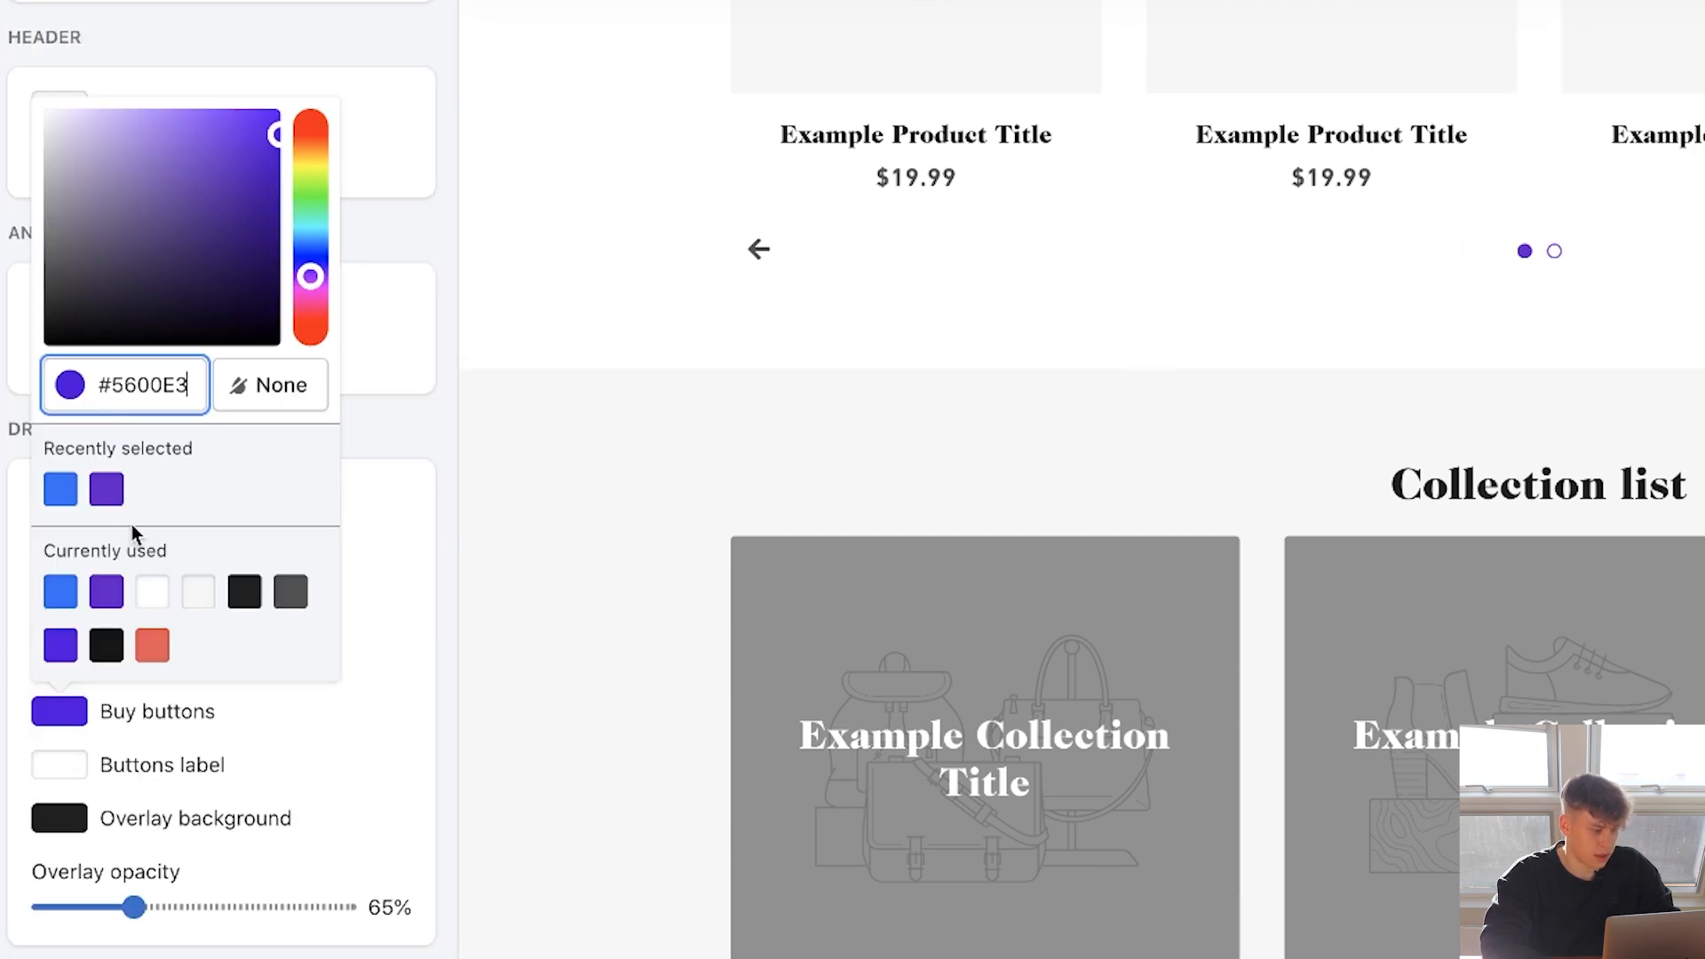
click(62, 489)
click(417, 423)
Open the footer's button colour and save the theme's colour changes.
scroll(417, 424, down, 5)
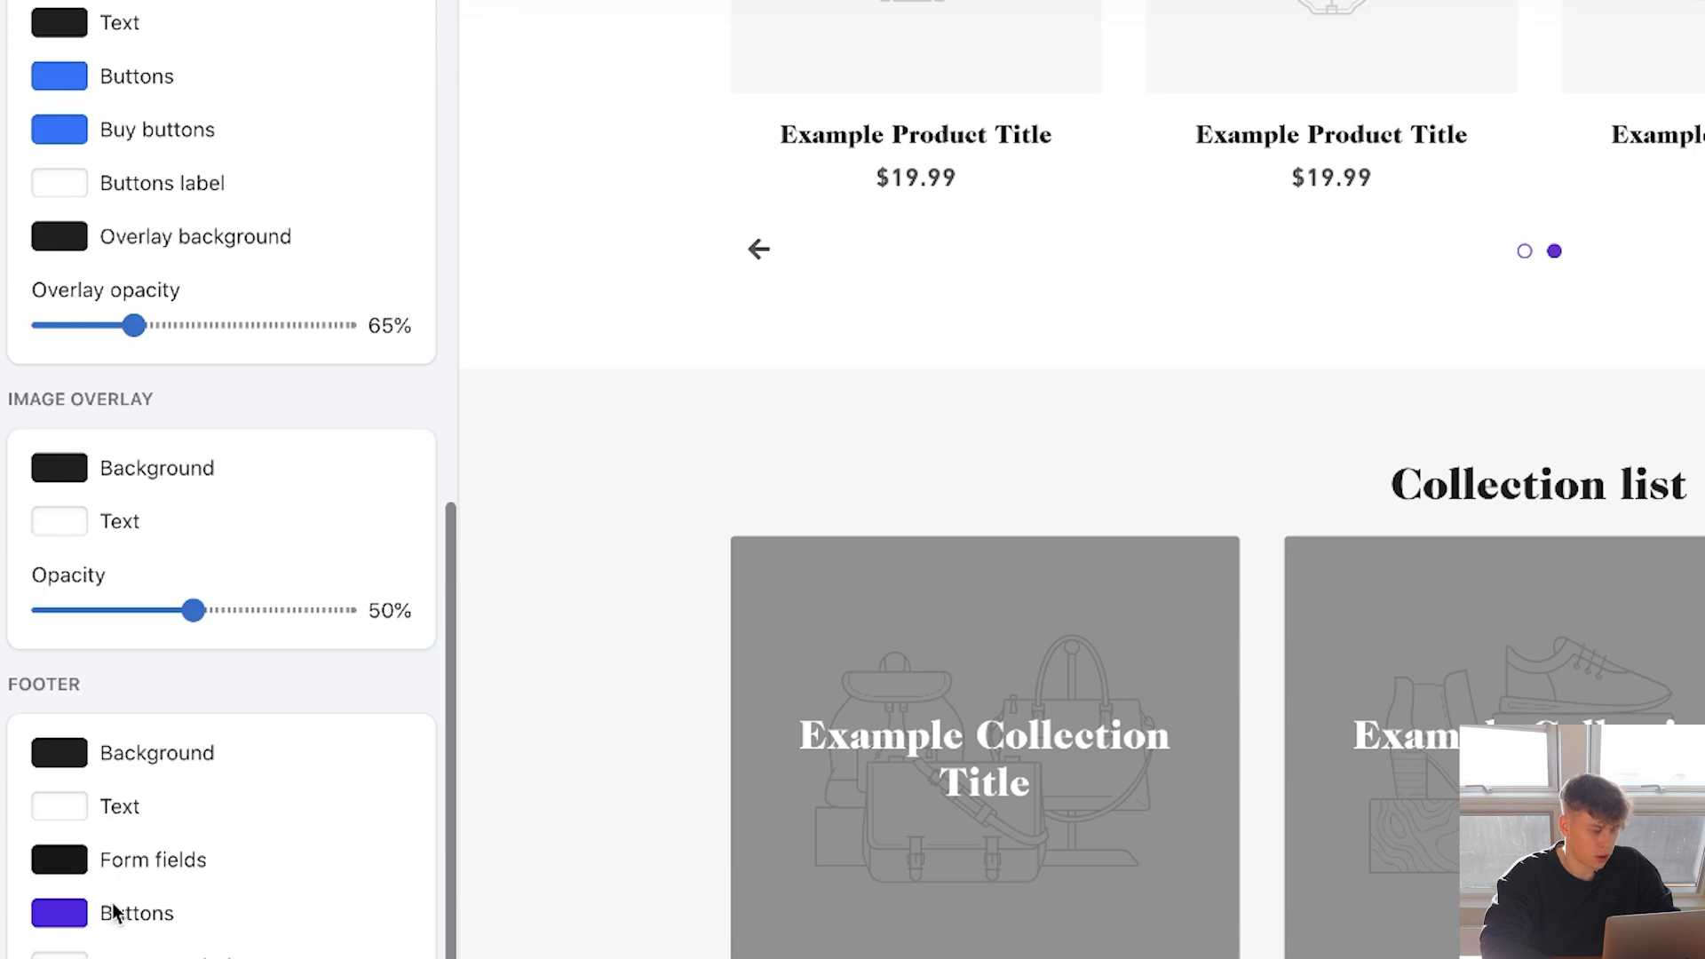
click(64, 919)
click(407, 416)
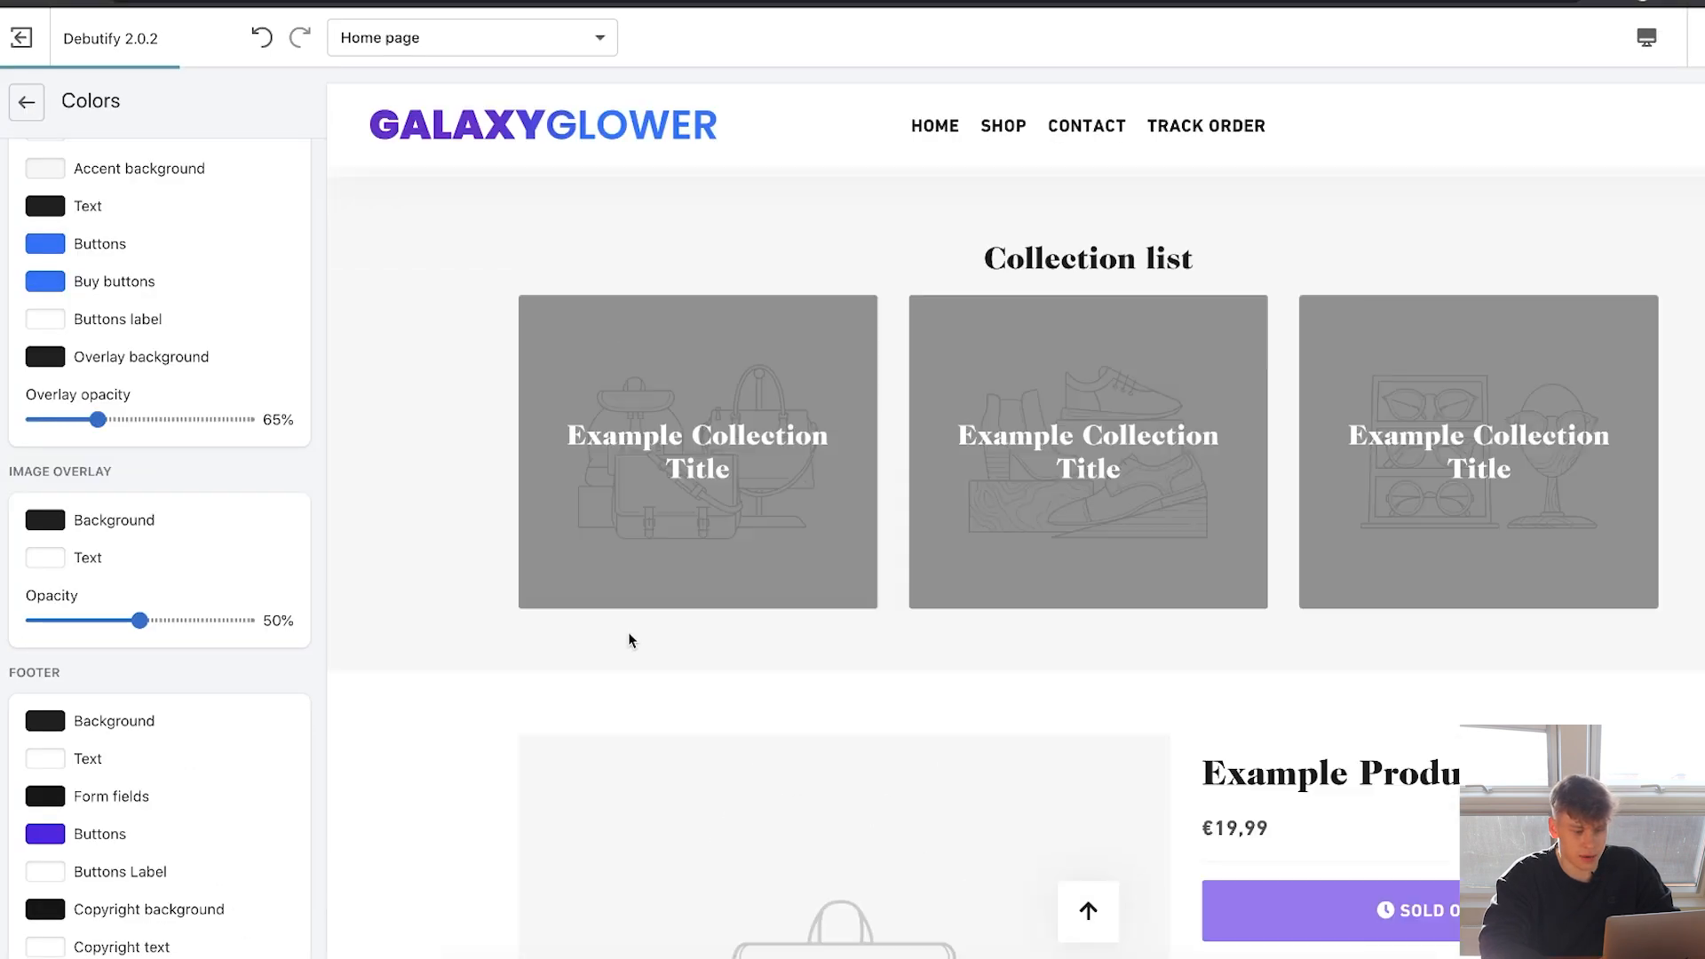
scroll(629, 636, up, 10)
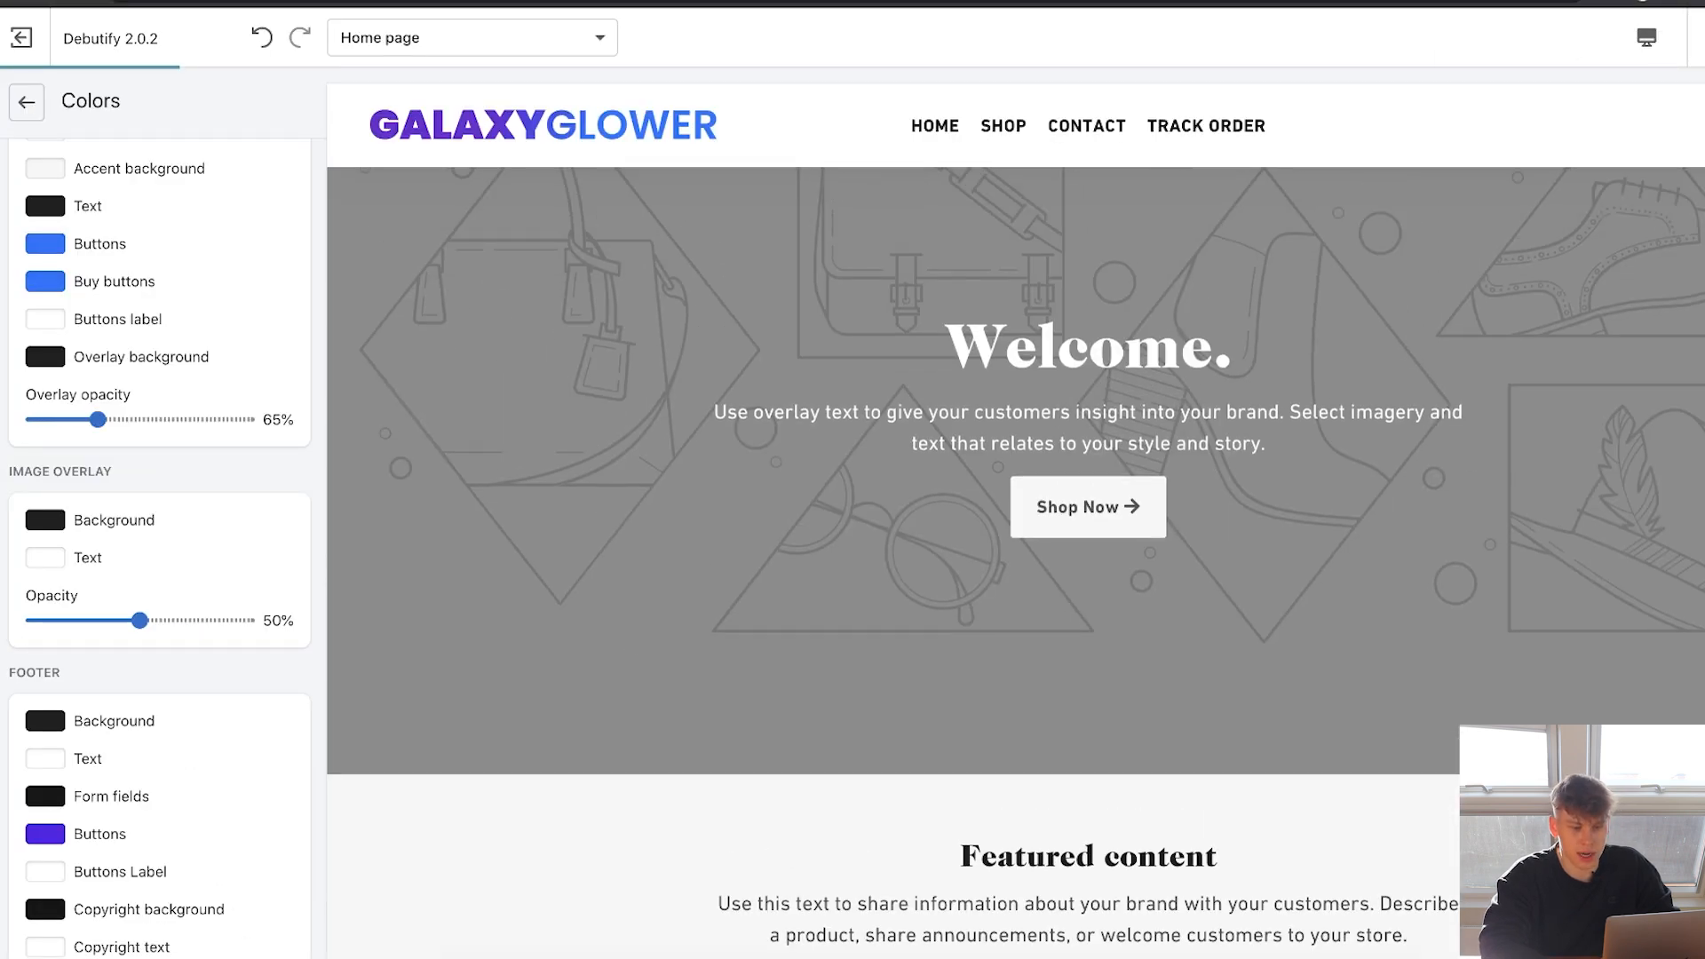
click(1669, 37)
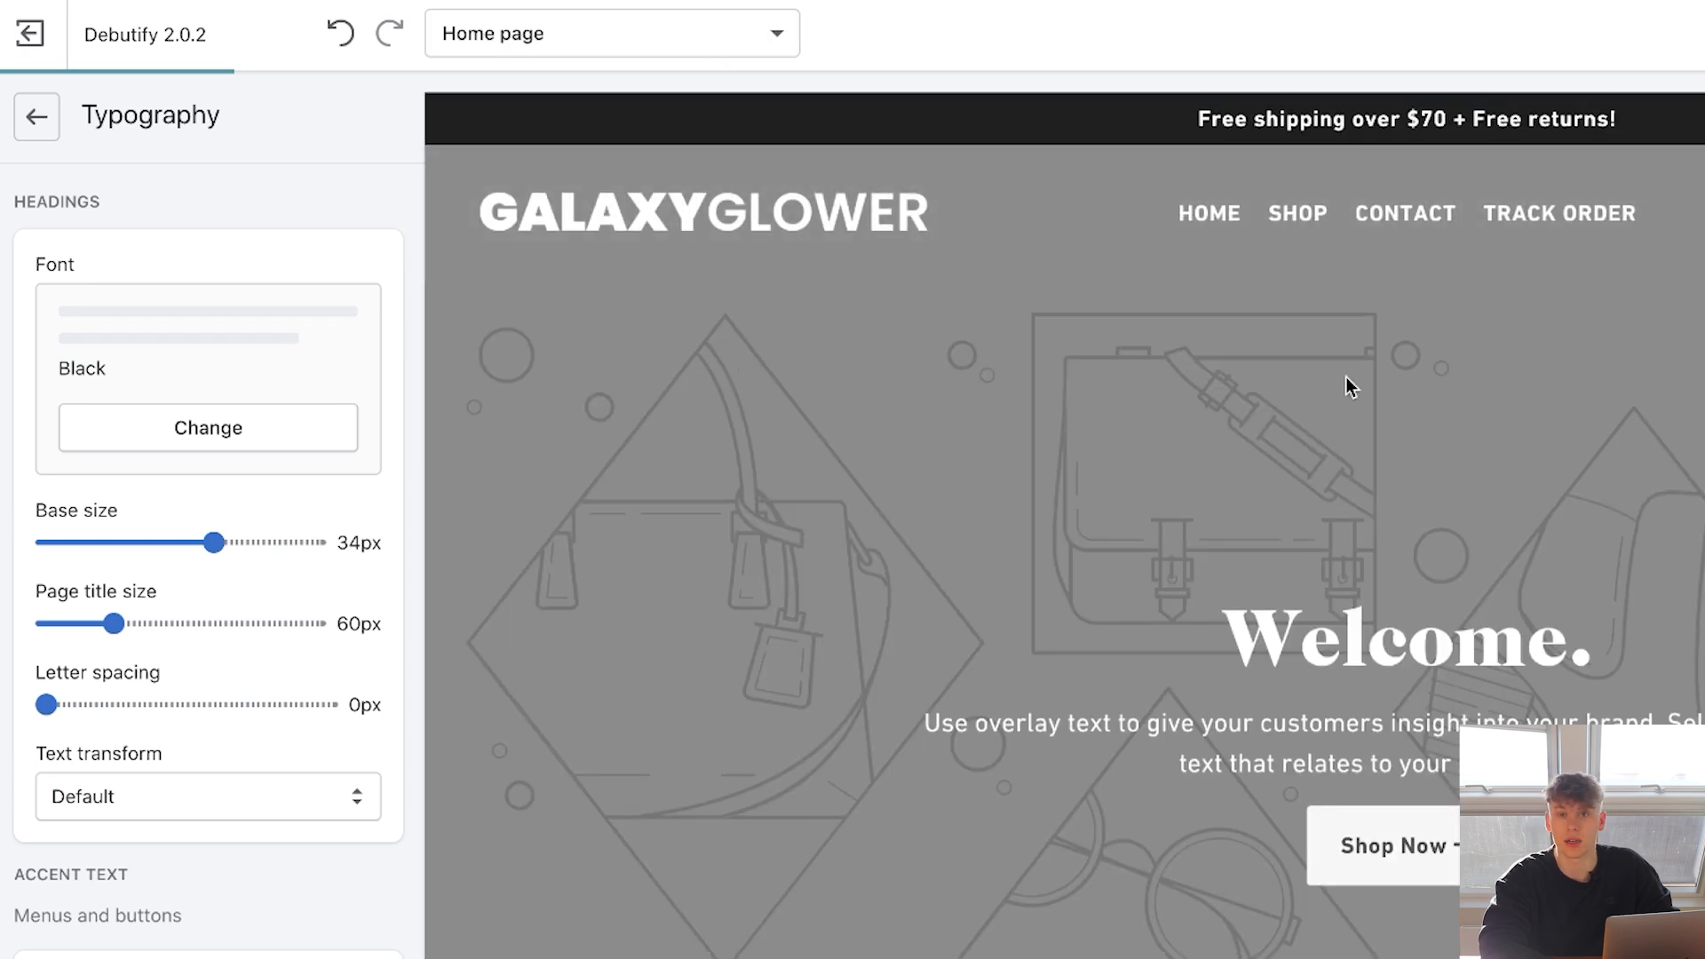
In the typography settings, set the headings font to Poppins Black.
click(179, 424)
click(178, 223)
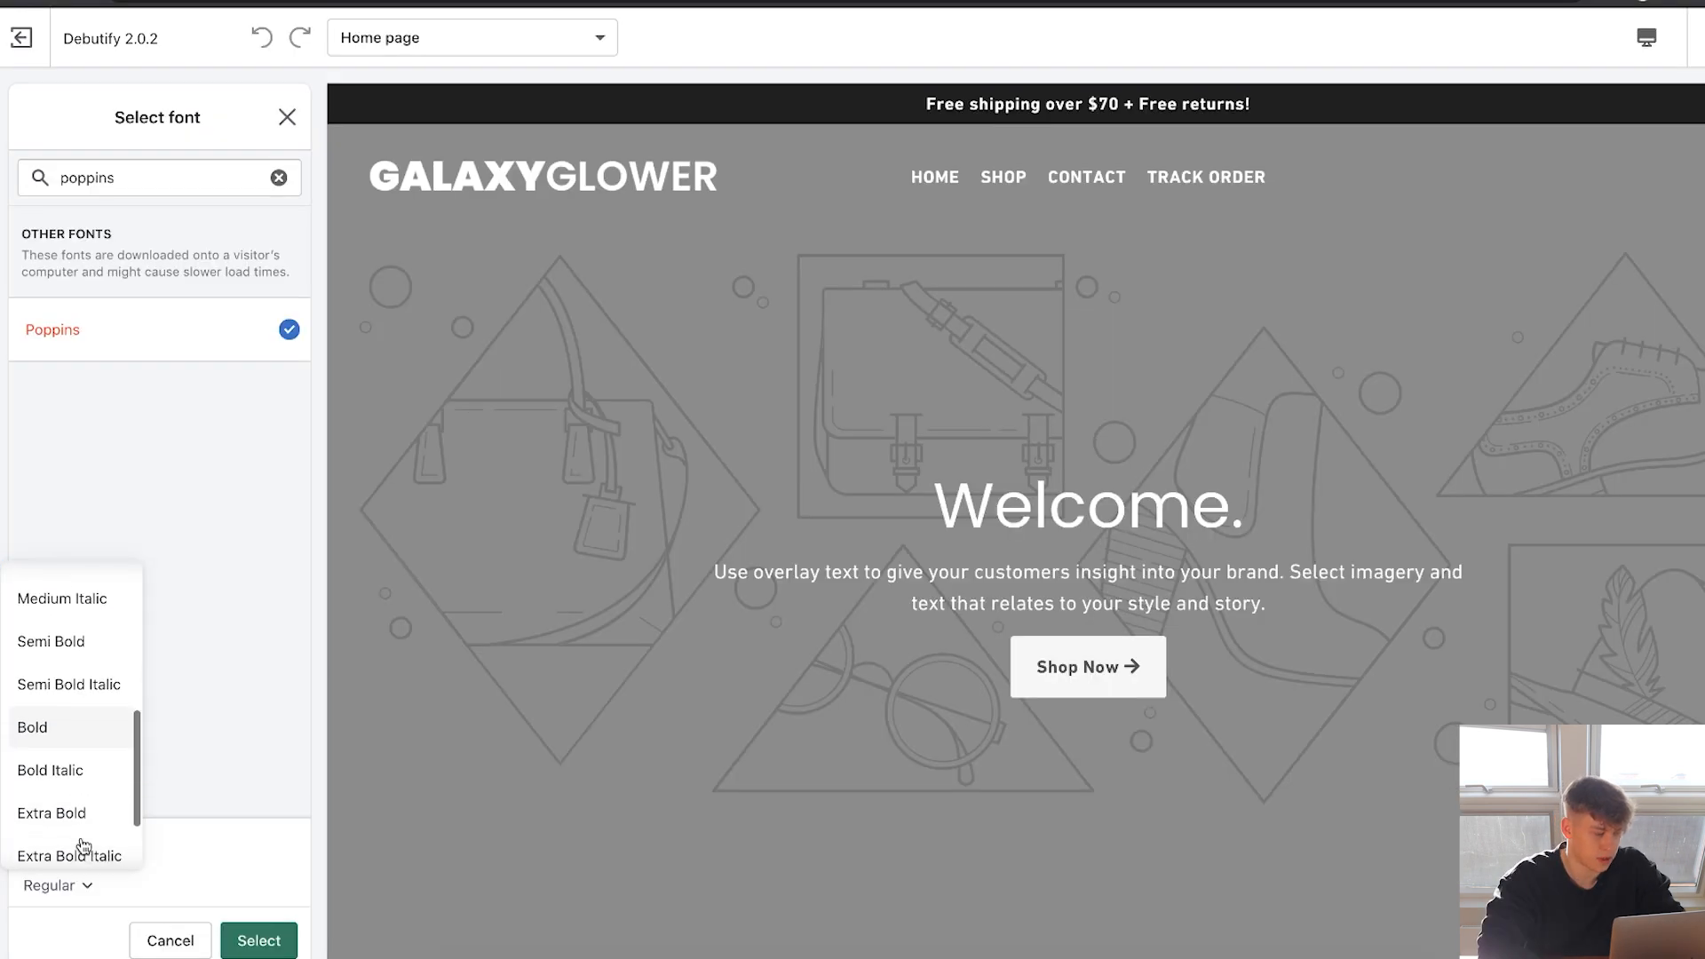
scroll(76, 845, down, 2)
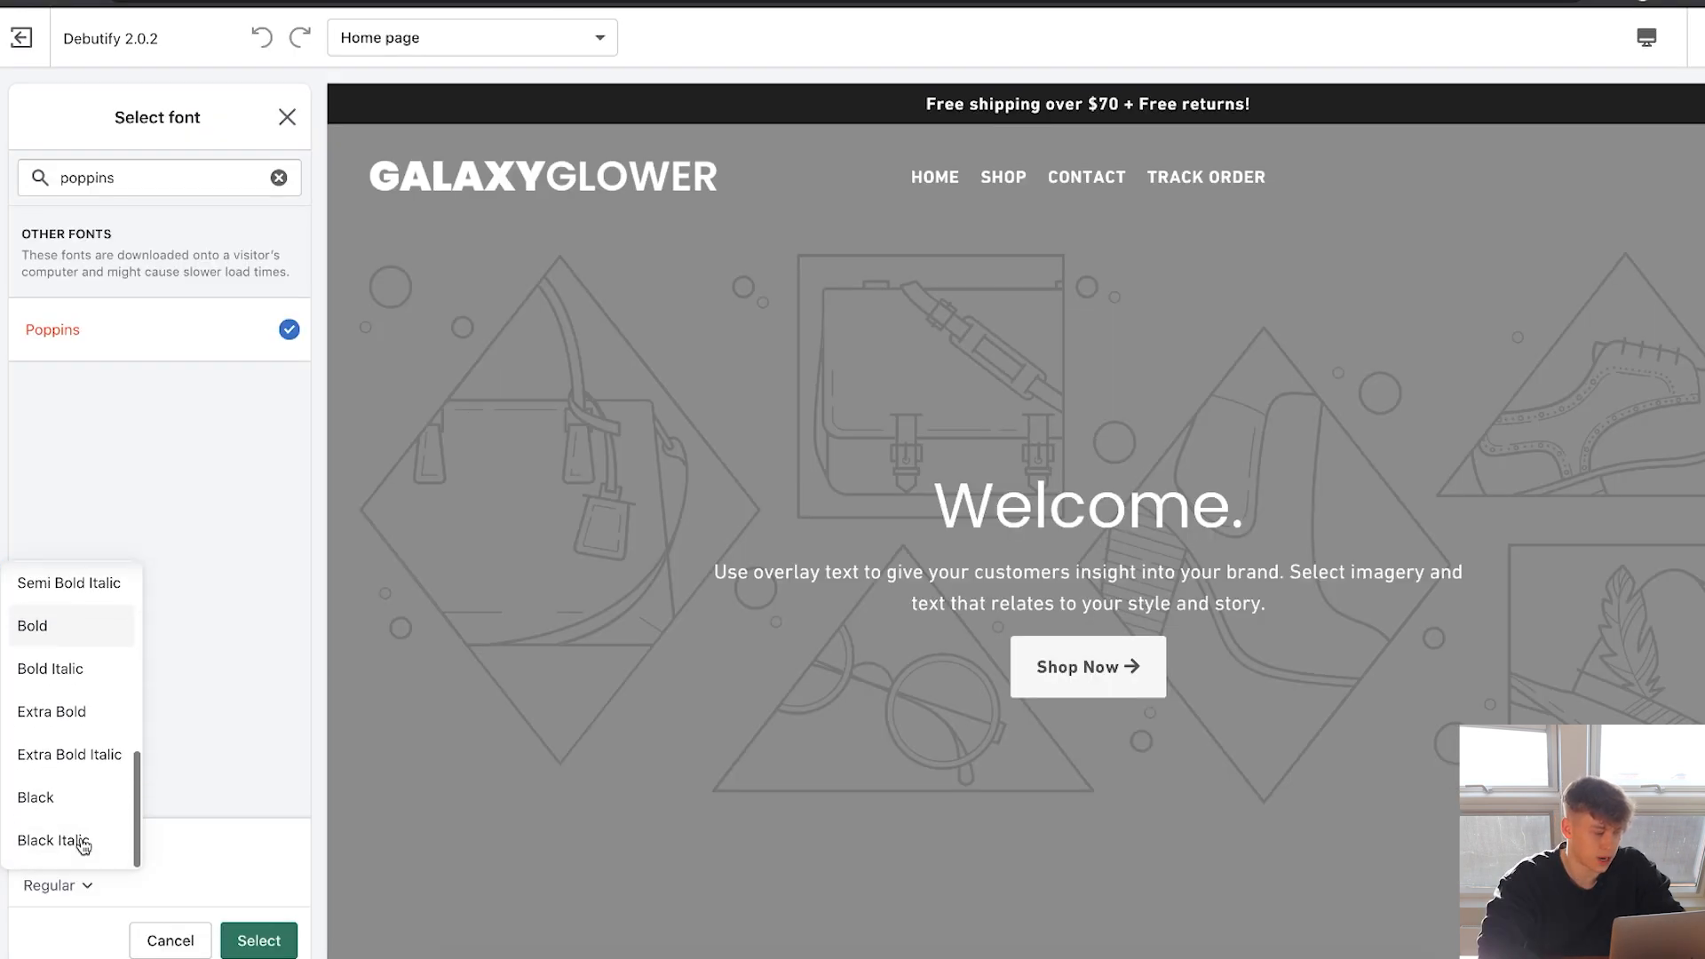
click(60, 789)
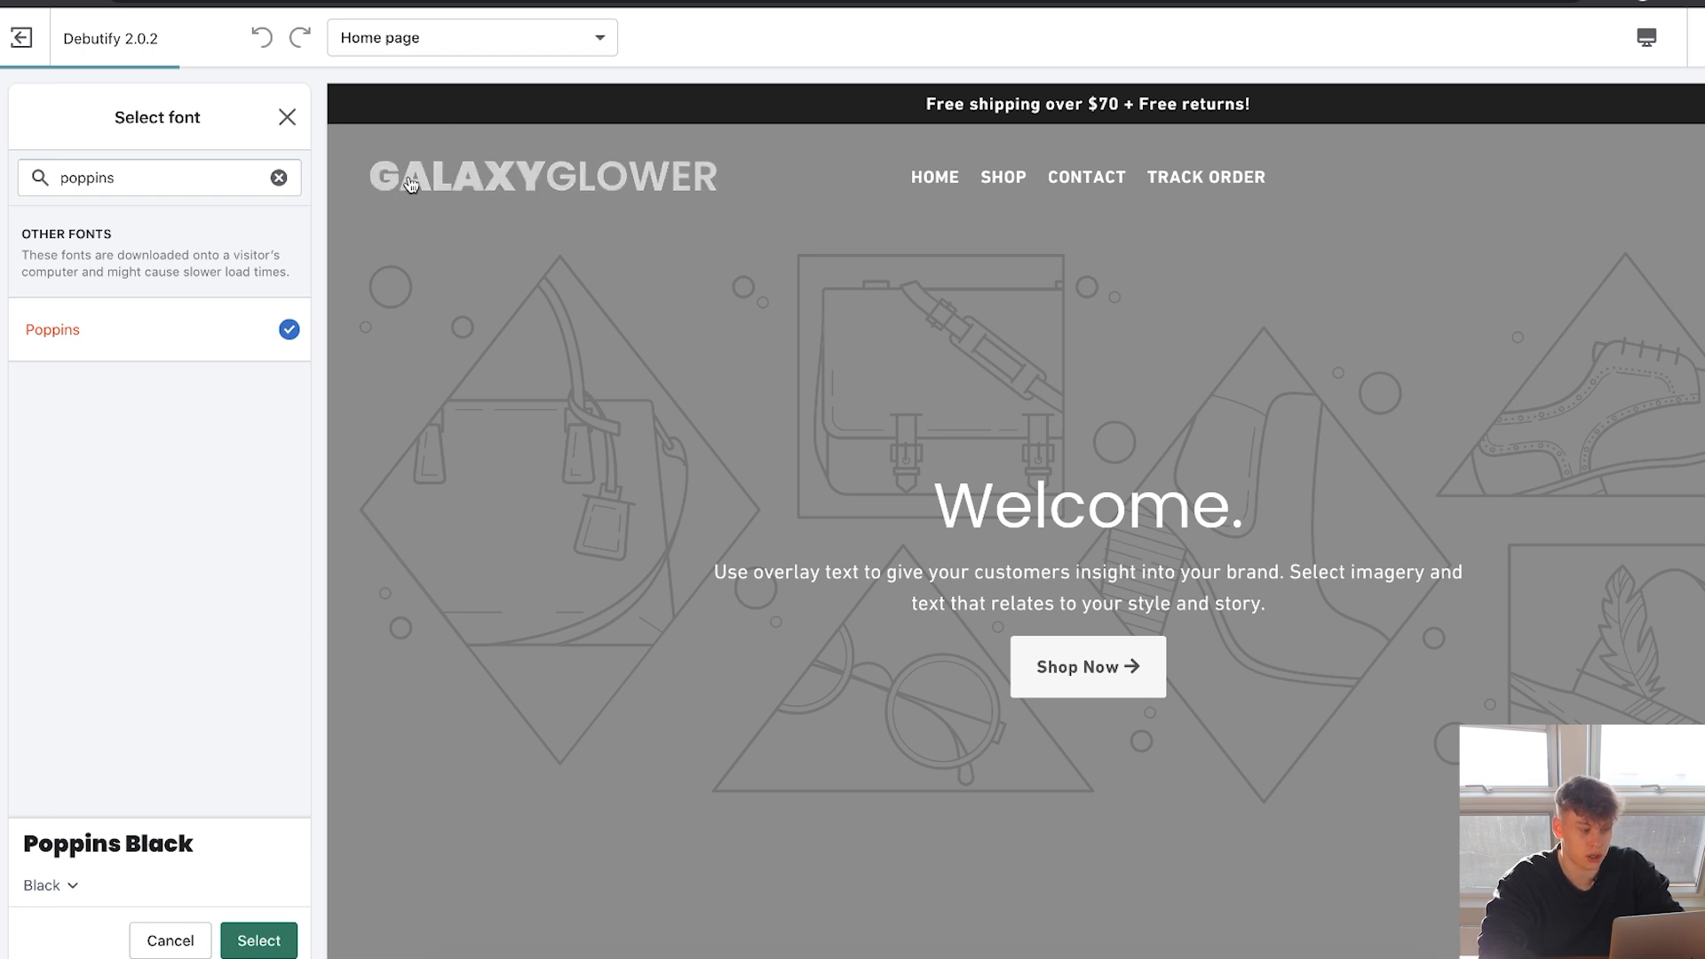
click(288, 929)
Set the accent text font for menus and buttons to Poppins Bold.
scroll(102, 646, down, 3)
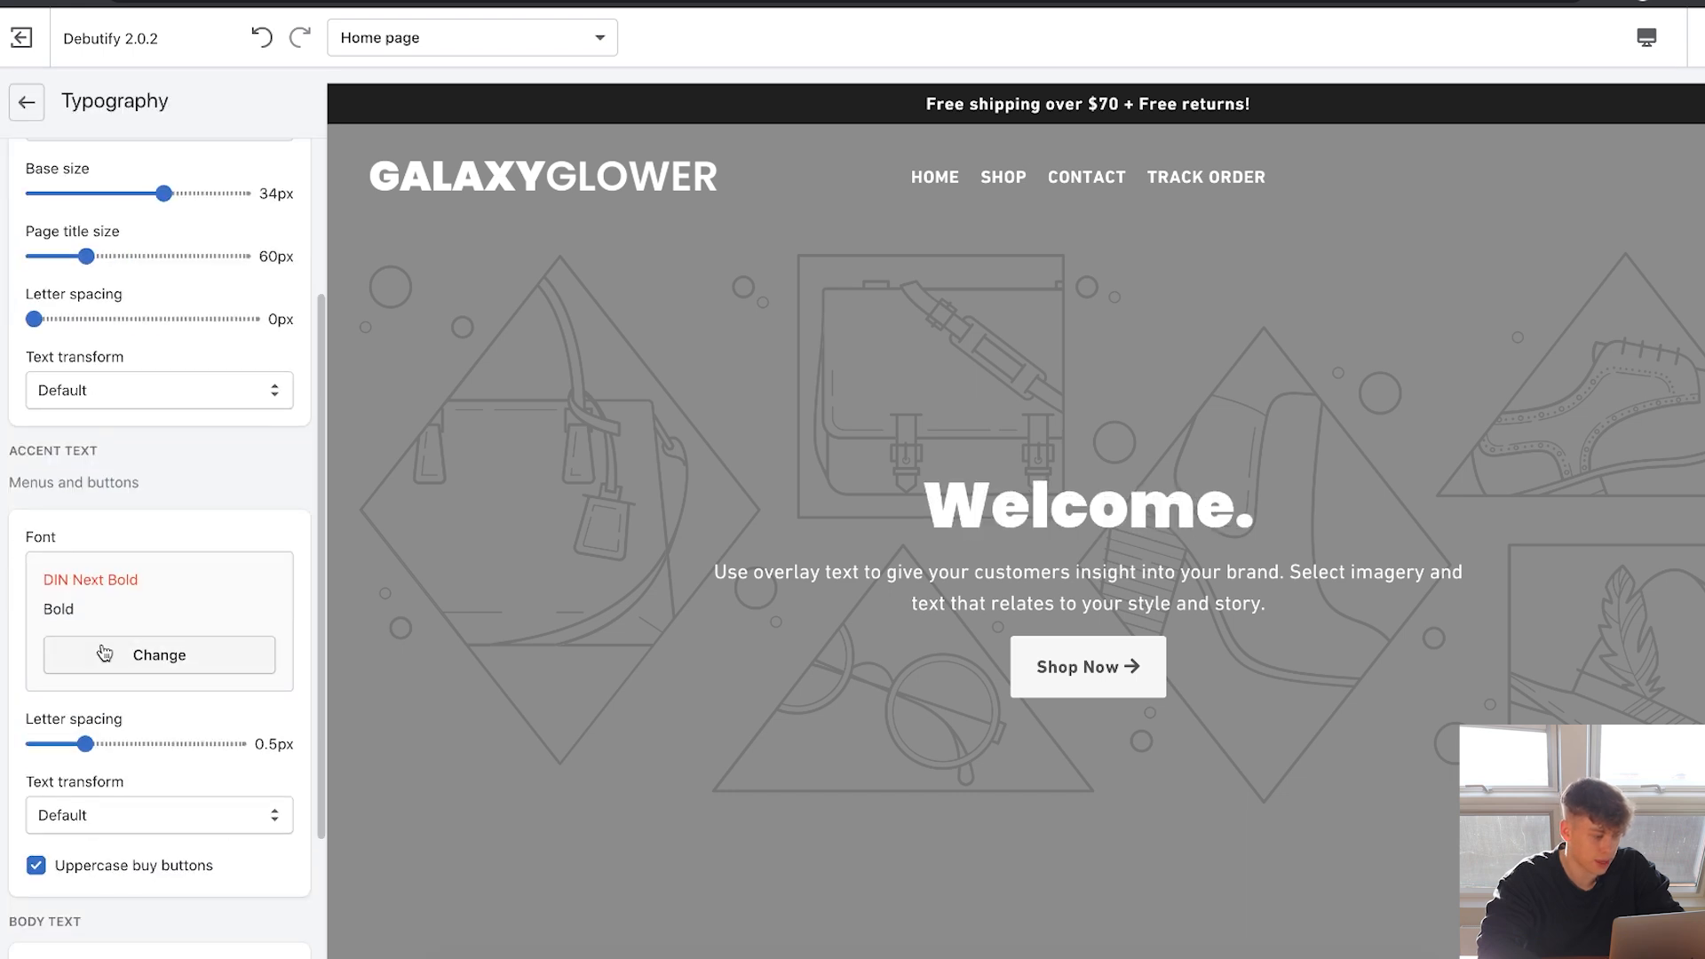
click(103, 653)
click(255, 939)
Set the body text font to Poppins Regular and check the typography across the home page.
scroll(246, 755, down, 1)
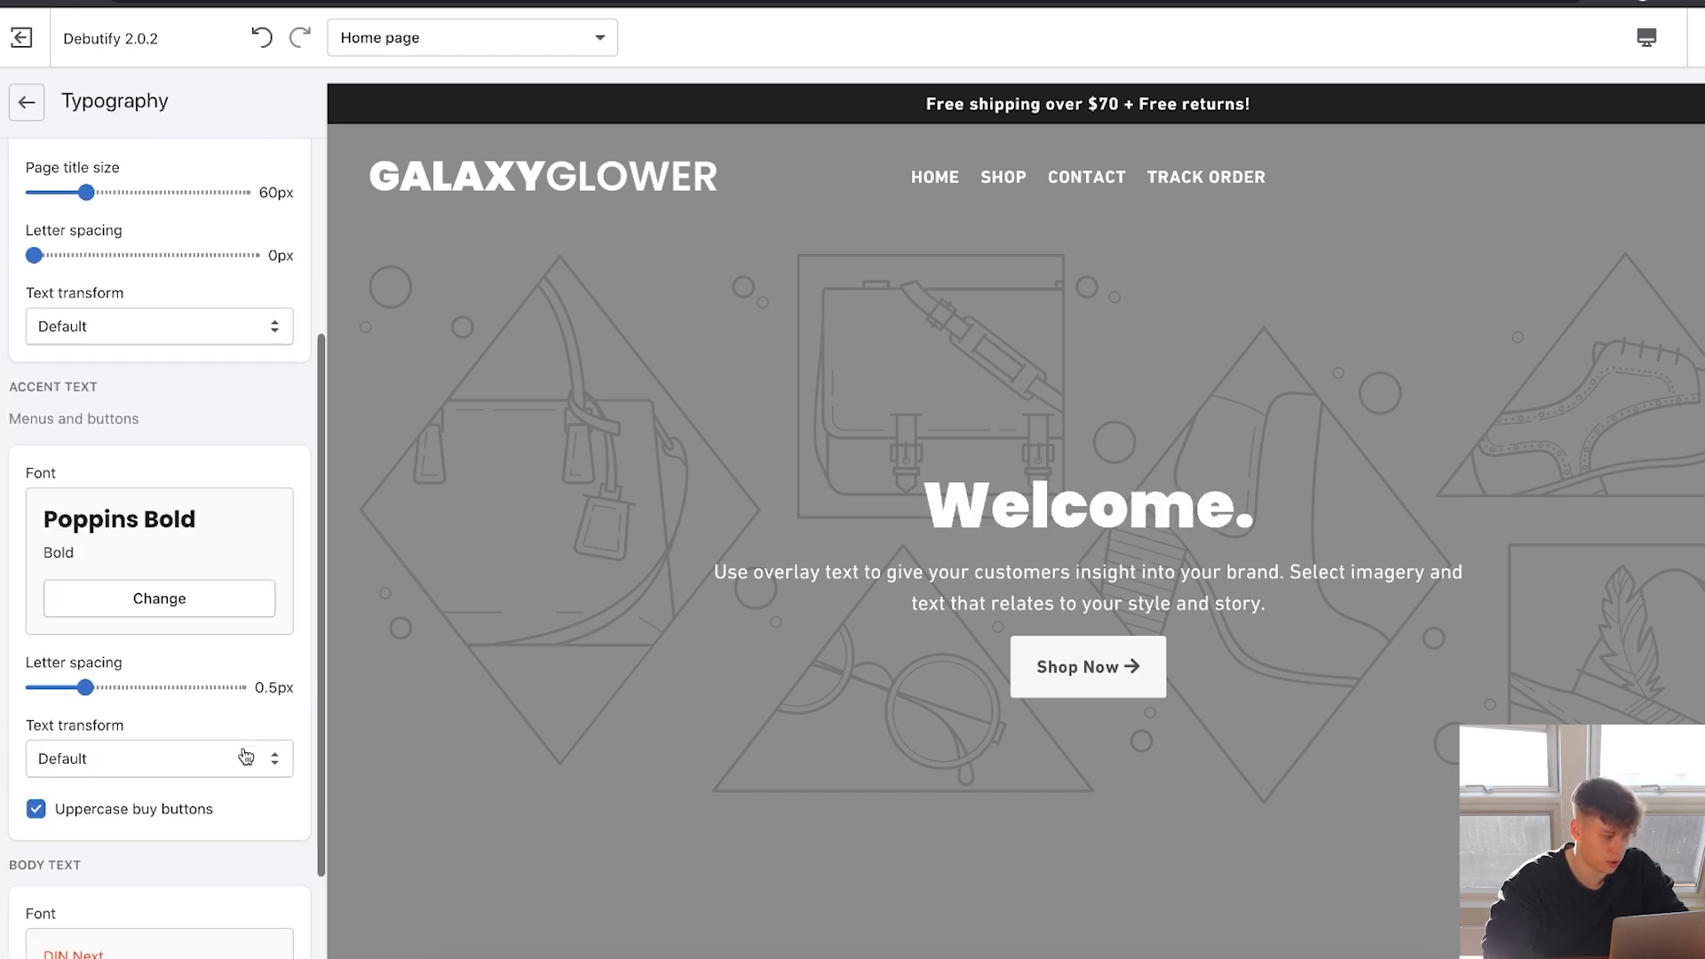
scroll(246, 755, down, 3)
click(152, 859)
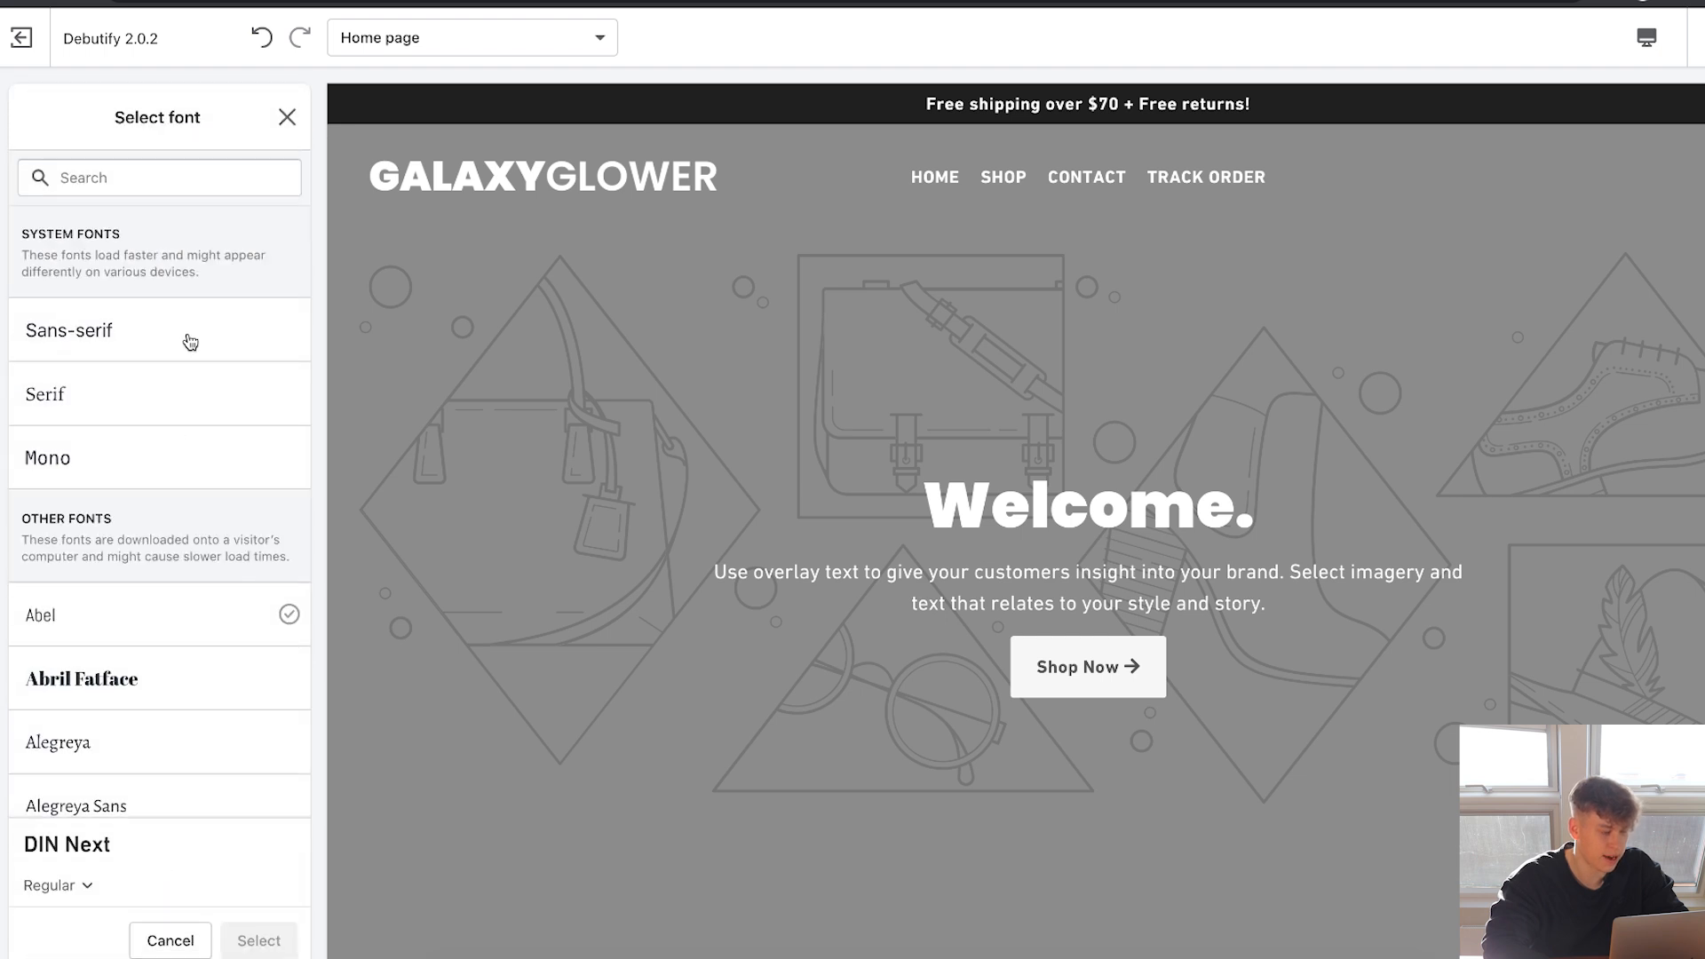
text(poppo)
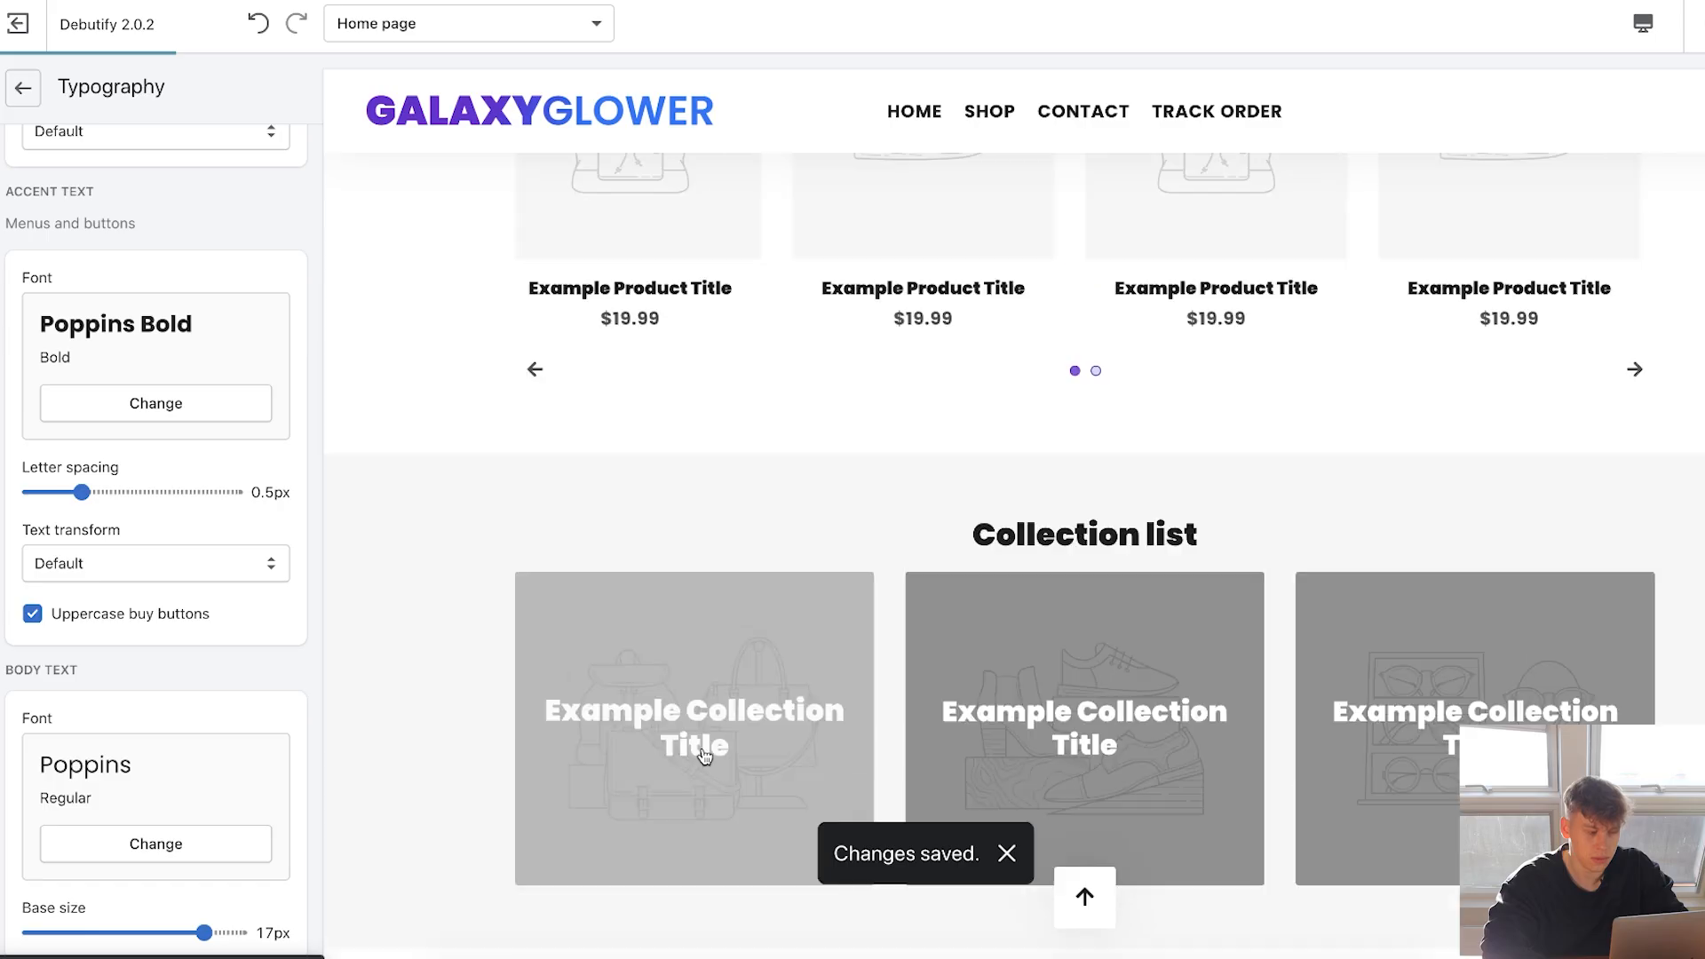
scroll(701, 754, up, 4)
scroll(702, 755, down, 15)
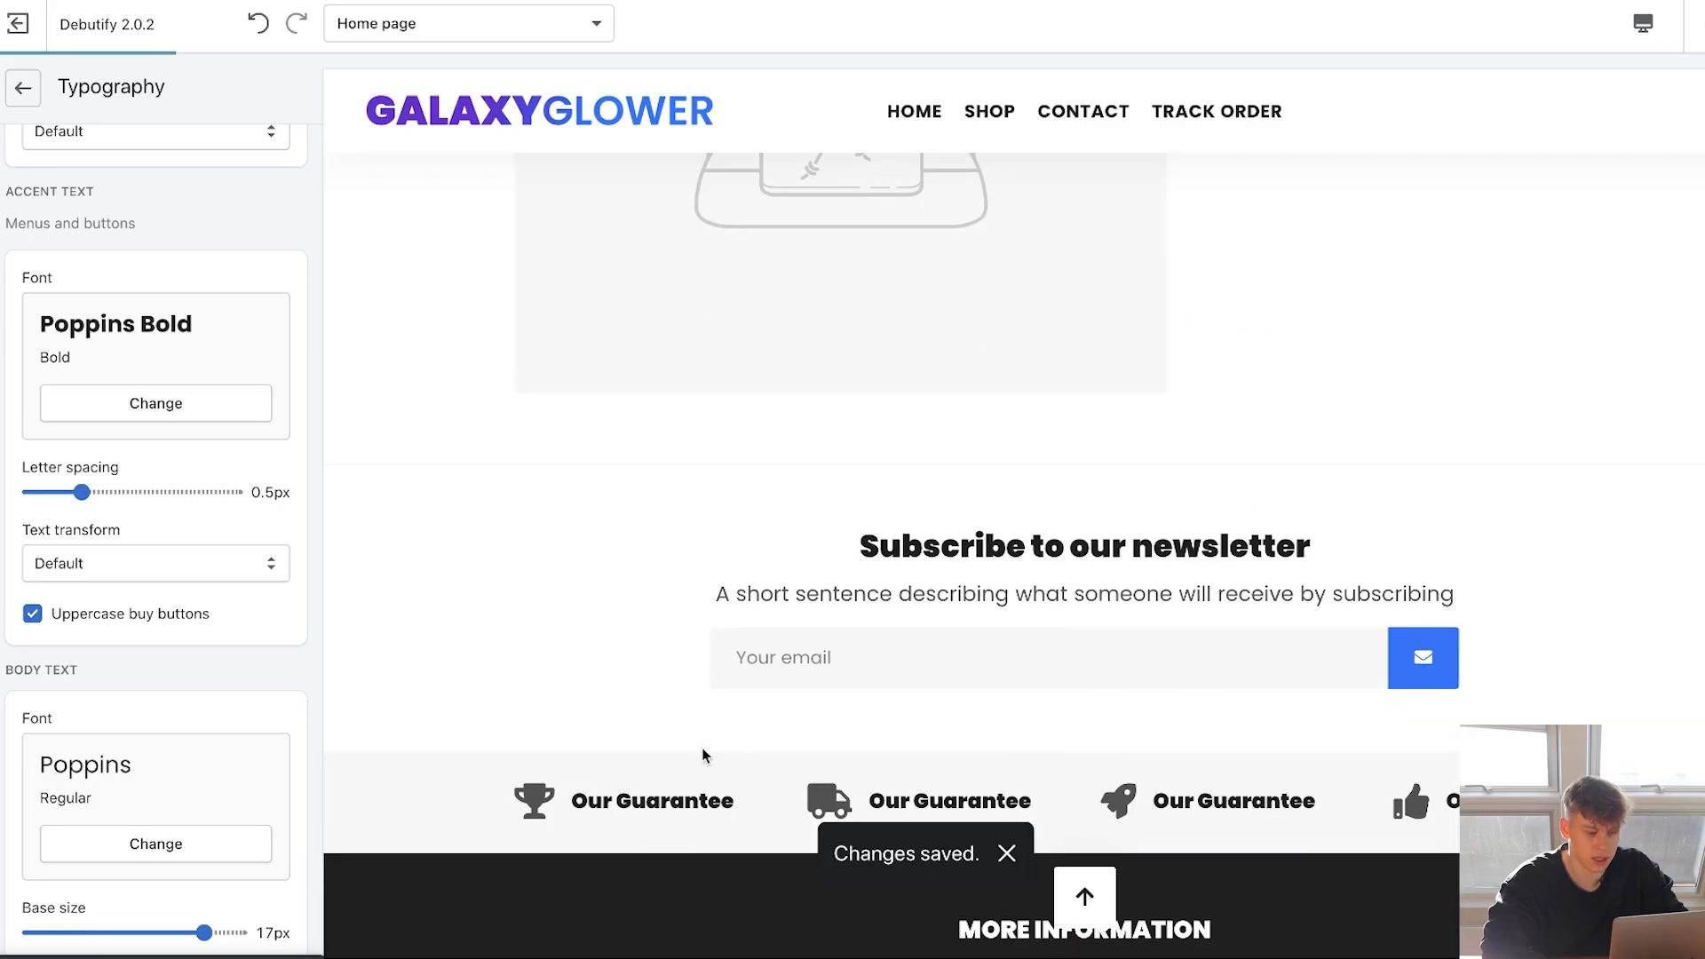
scroll(702, 754, up, 10)
scroll(704, 756, up, 5)
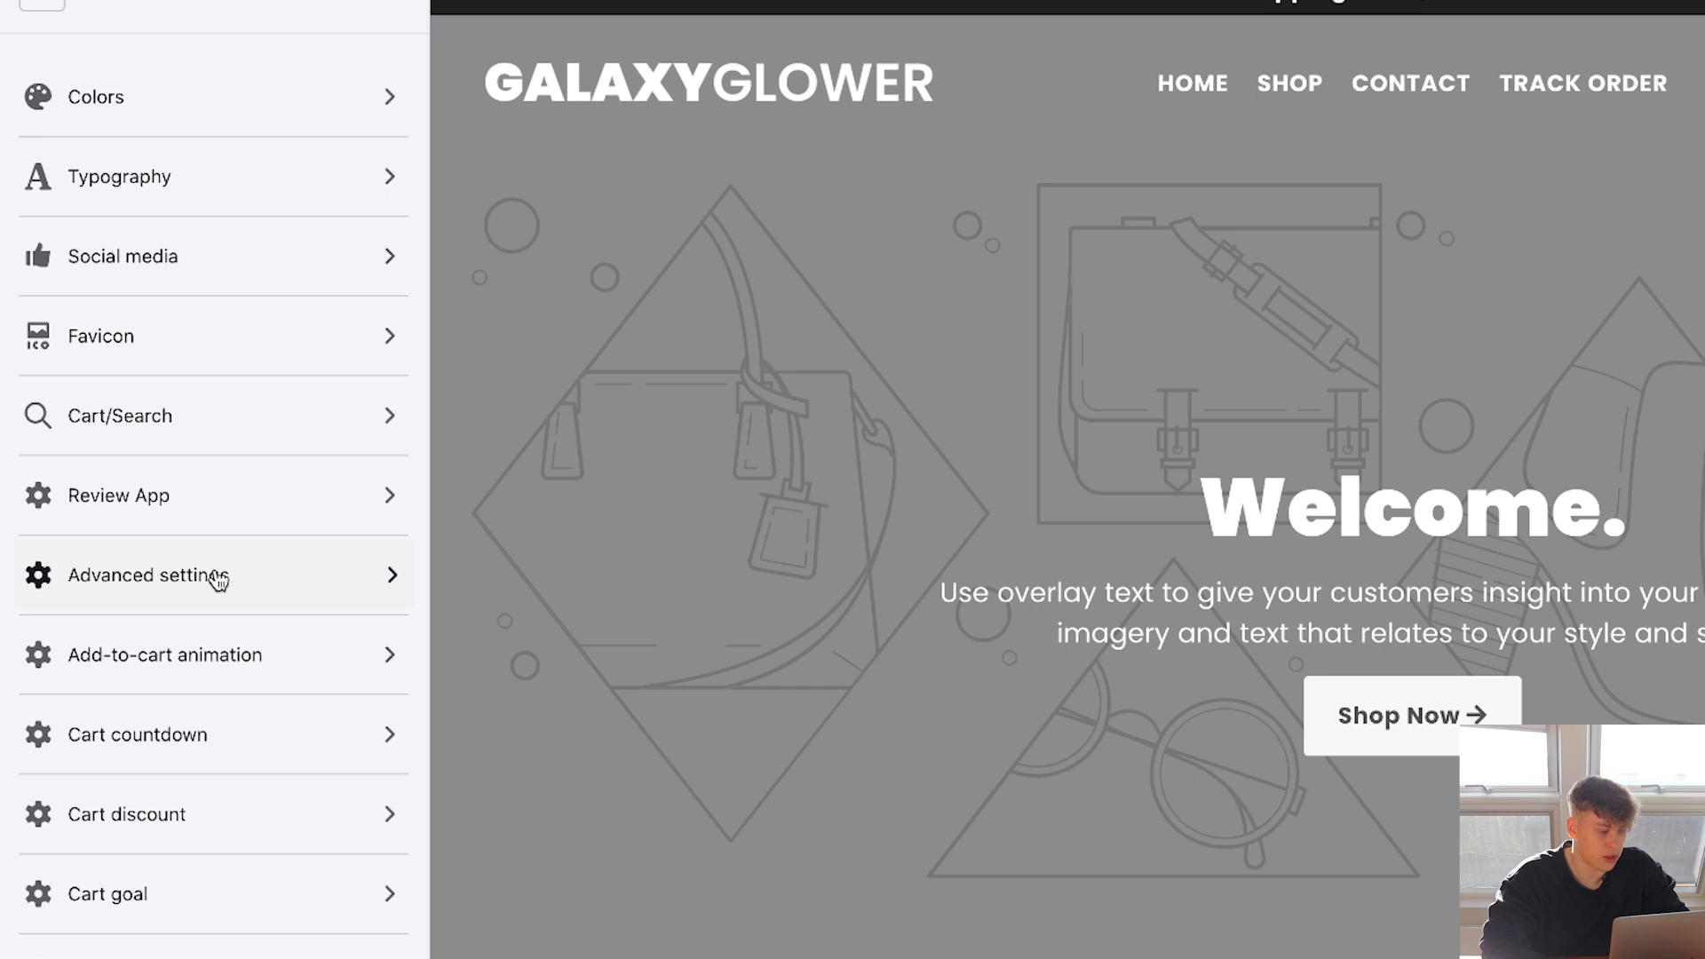
In the advanced theme settings, set the announcement bar text to FREE WORLDWIDE SHIPPING.
click(164, 541)
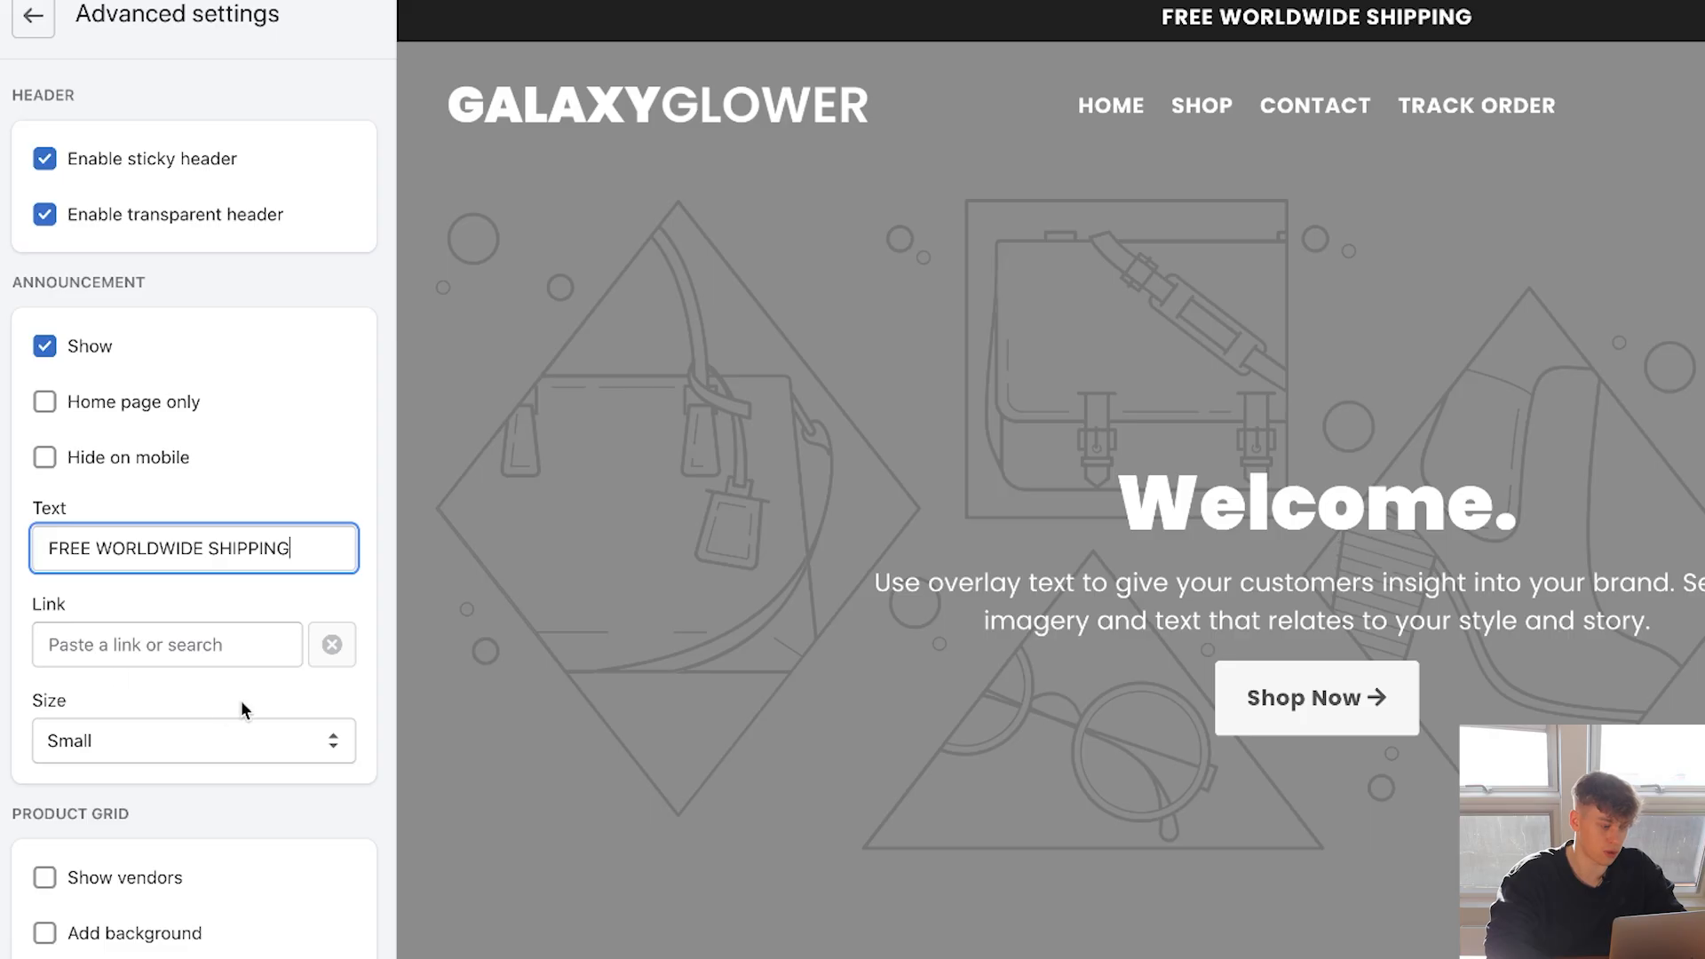
click(225, 701)
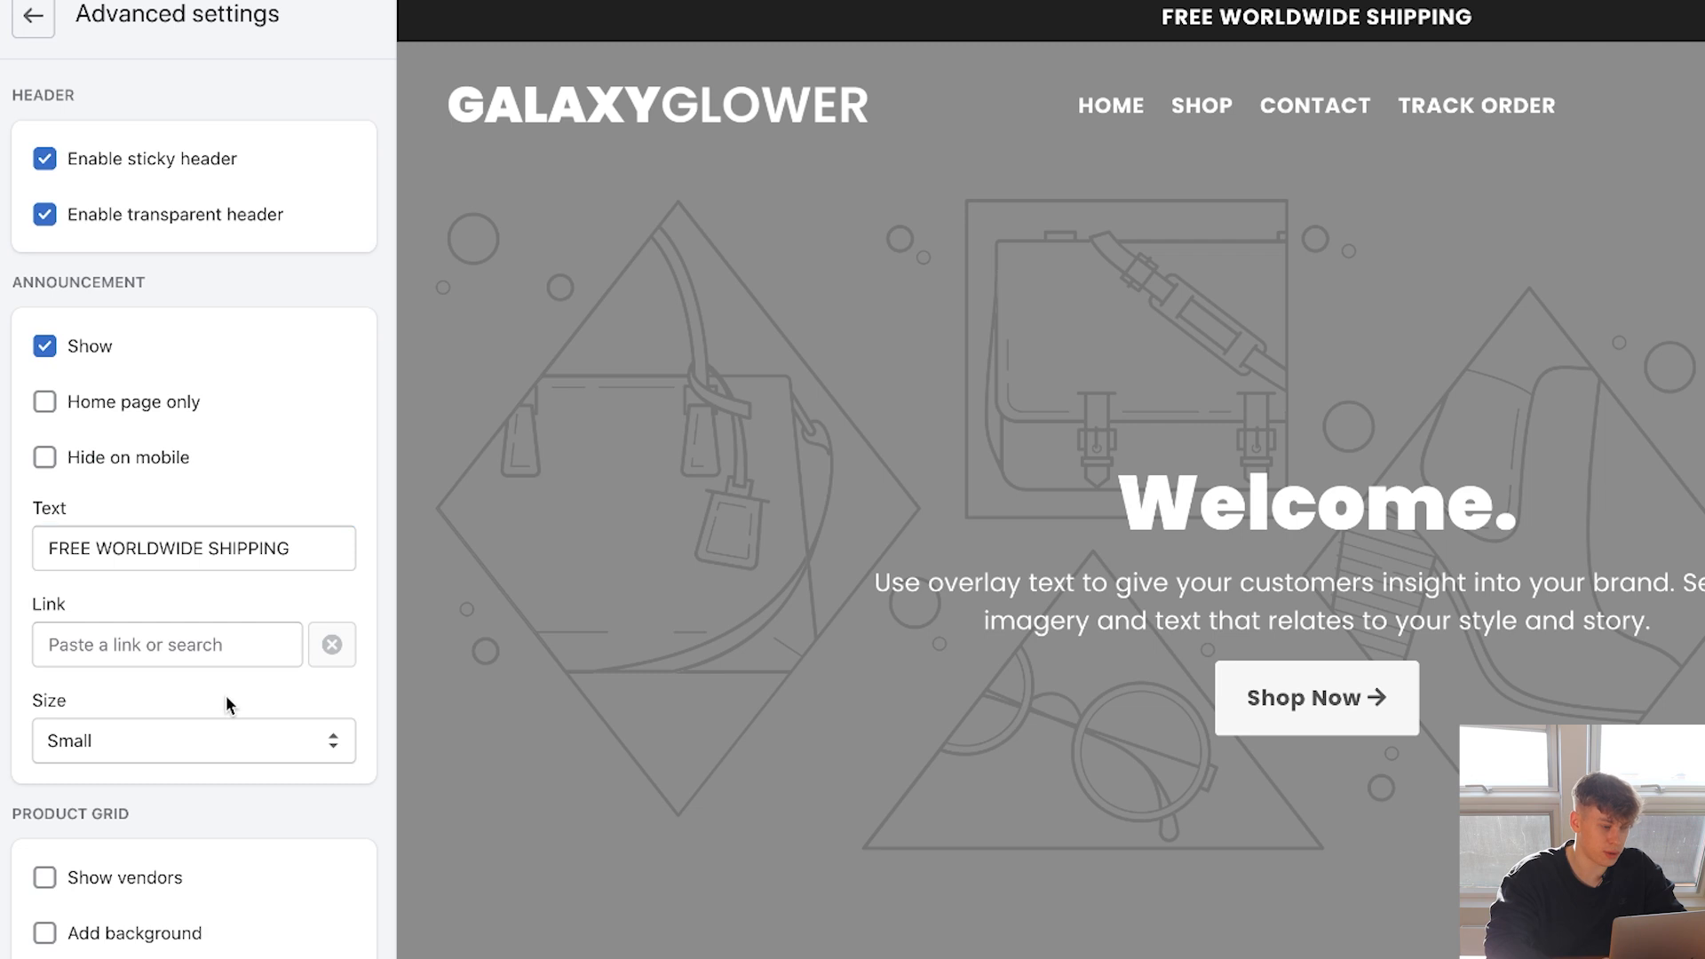
Review the advanced settings and turn off the hero image on collection and article pages.
scroll(225, 701, down, 3)
scroll(225, 701, down, 5)
scroll(226, 701, up, 10)
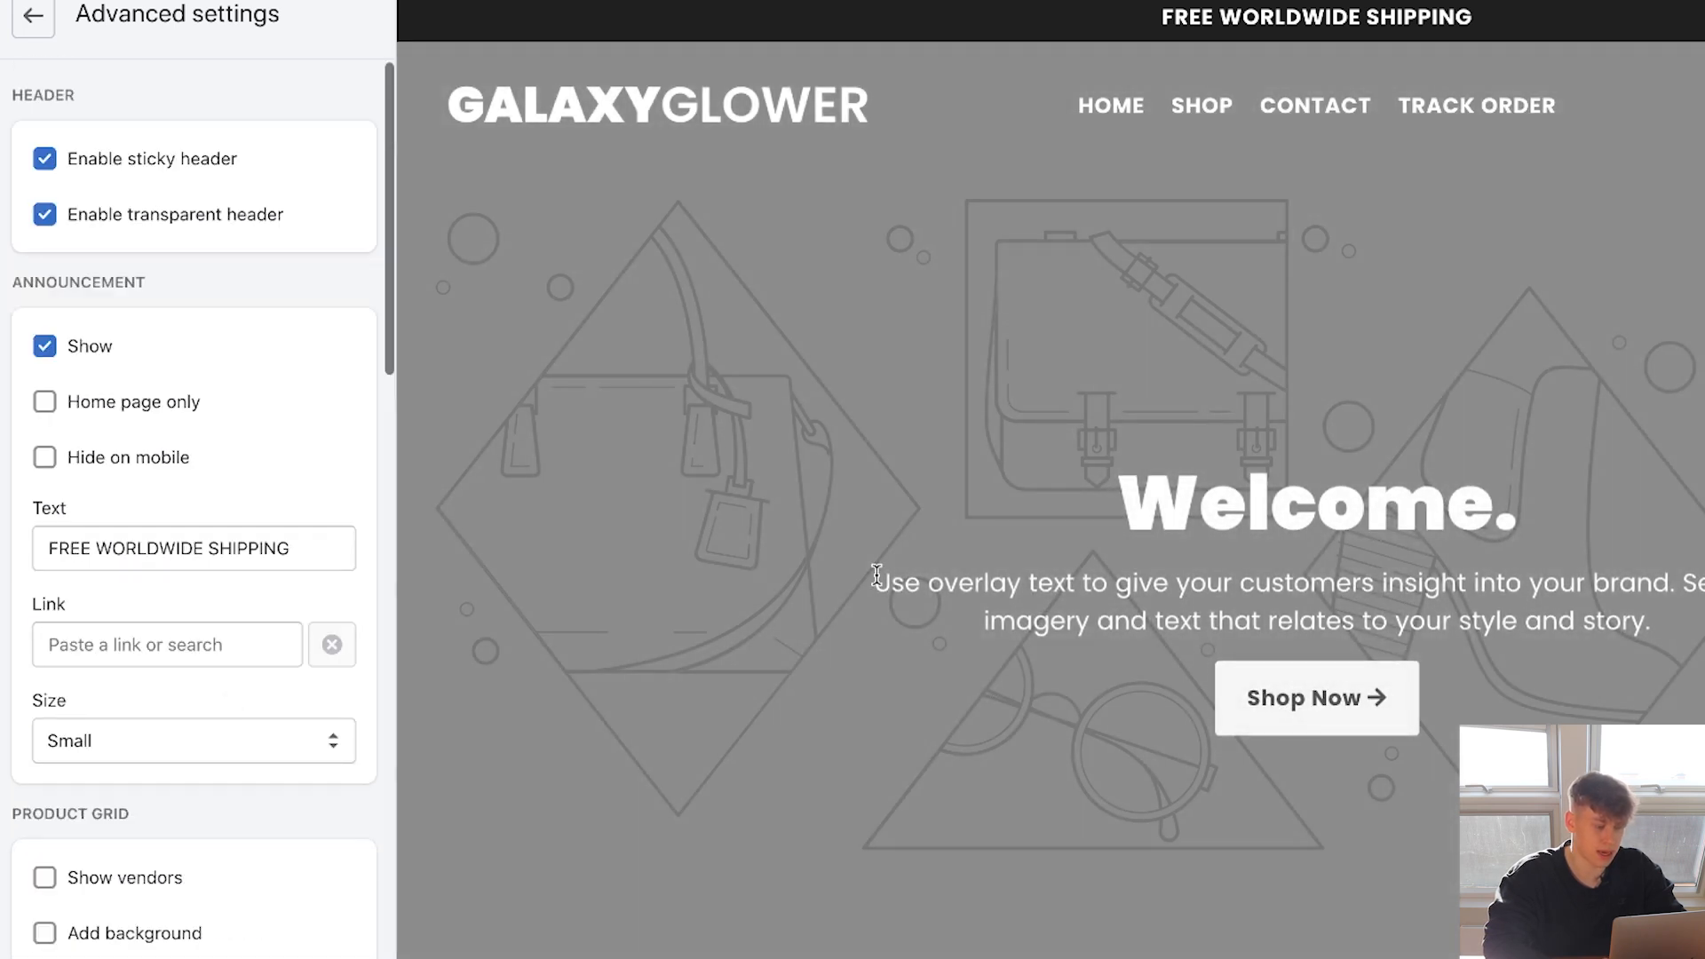
scroll(876, 583, down, 10)
scroll(875, 583, up, 3)
scroll(876, 575, up, 8)
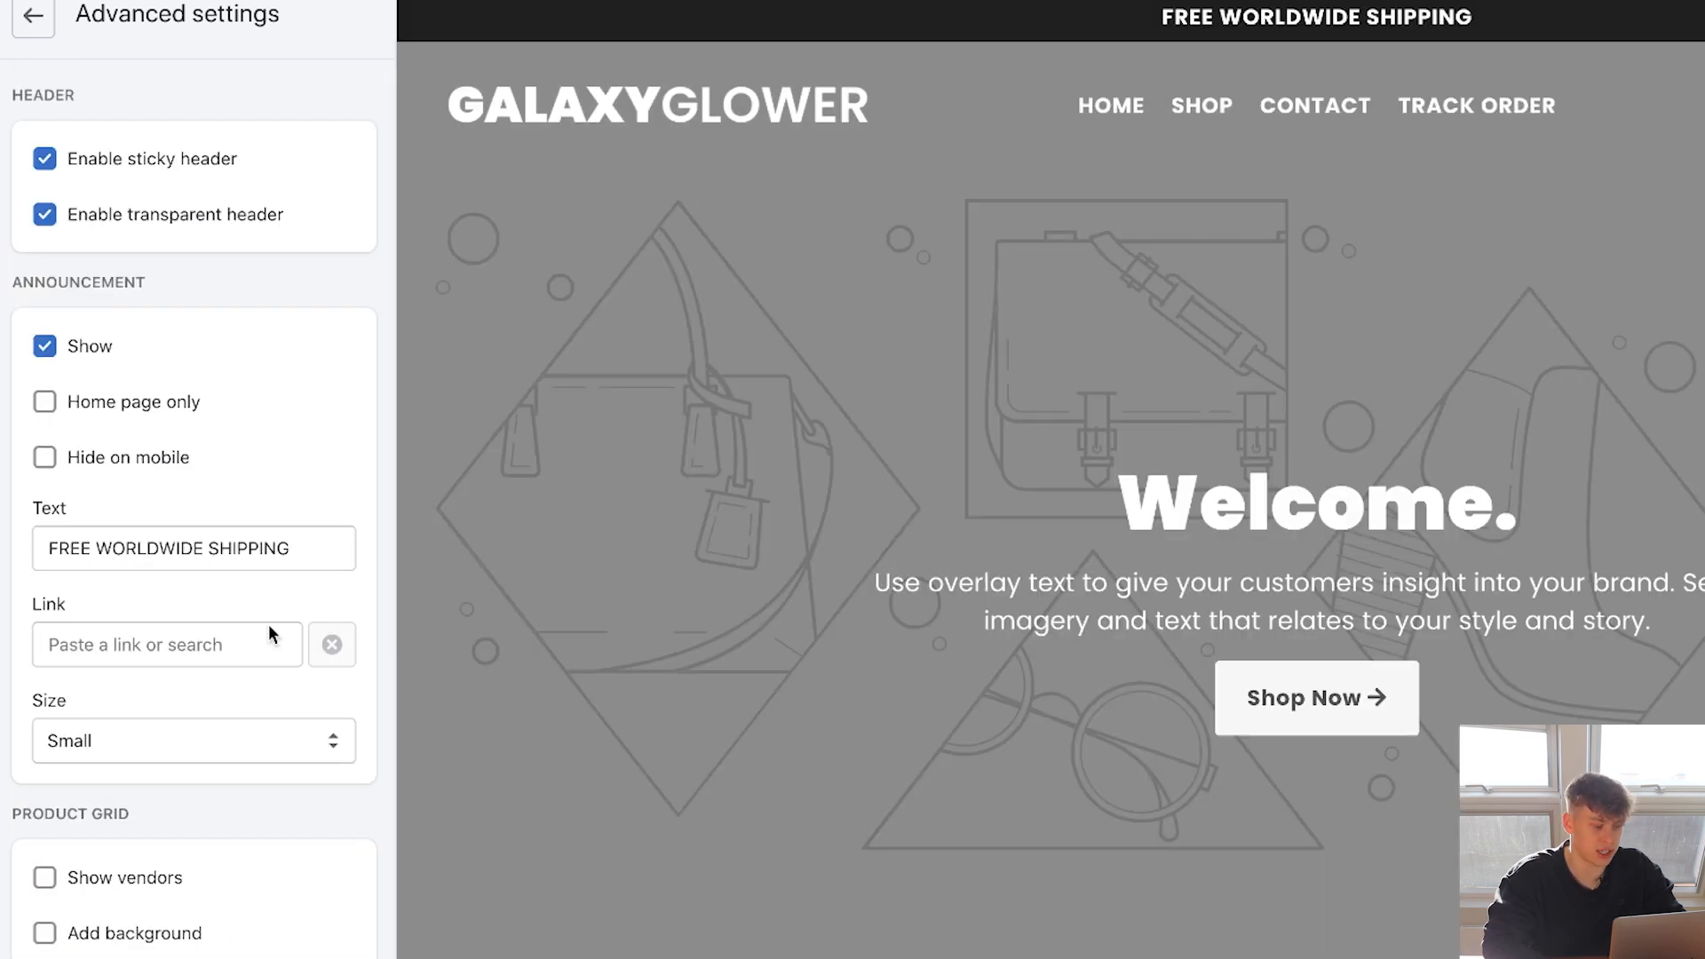
scroll(92, 799, down, 20)
scroll(134, 609, up, 8)
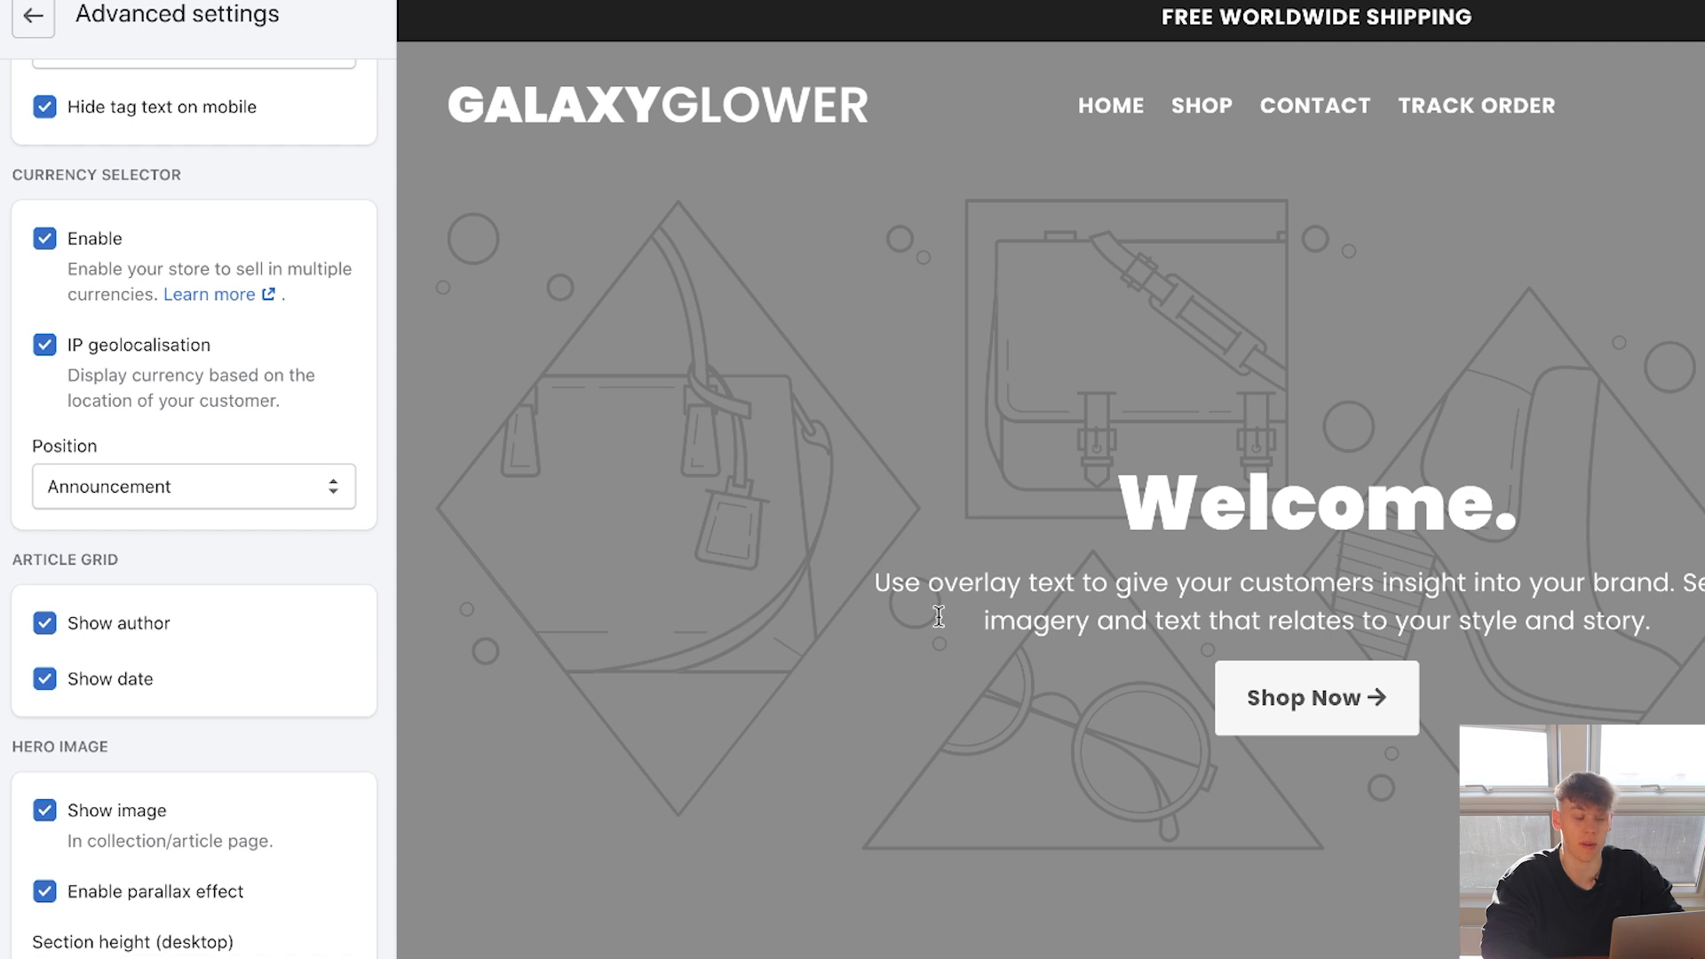
scroll(80, 786, down, 4)
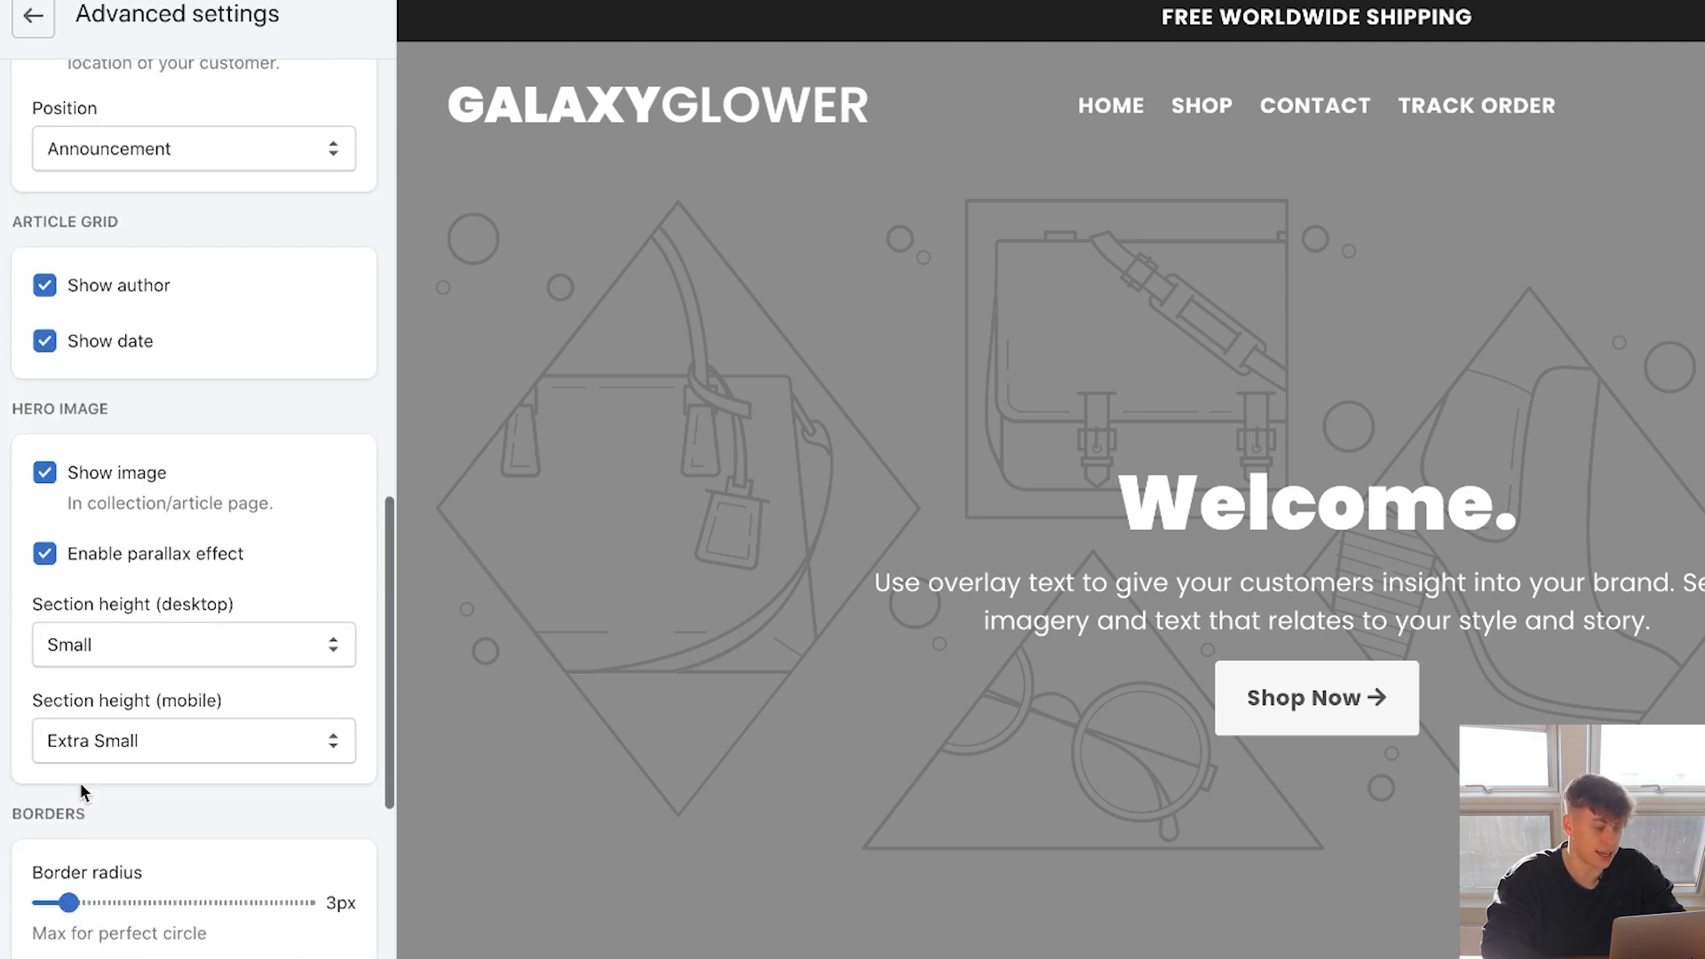
click(124, 482)
Set the border radius to 10px and check the rounded corners across the home page.
scroll(124, 482, down, 4)
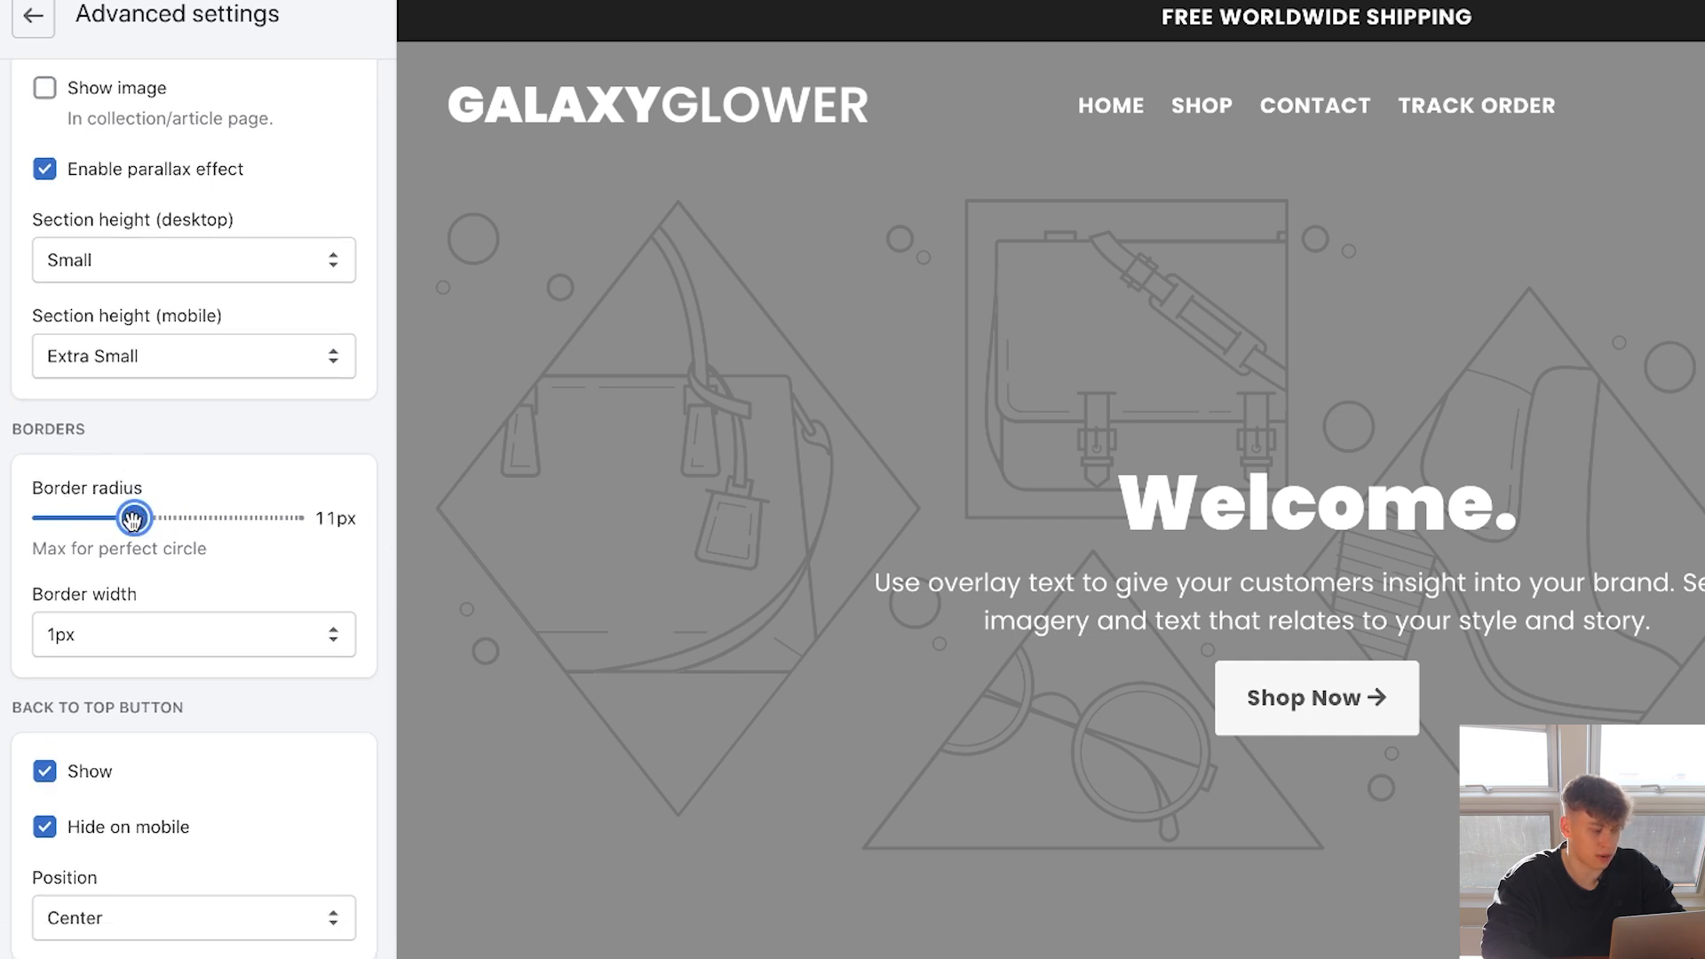
scroll(604, 608, down, 6)
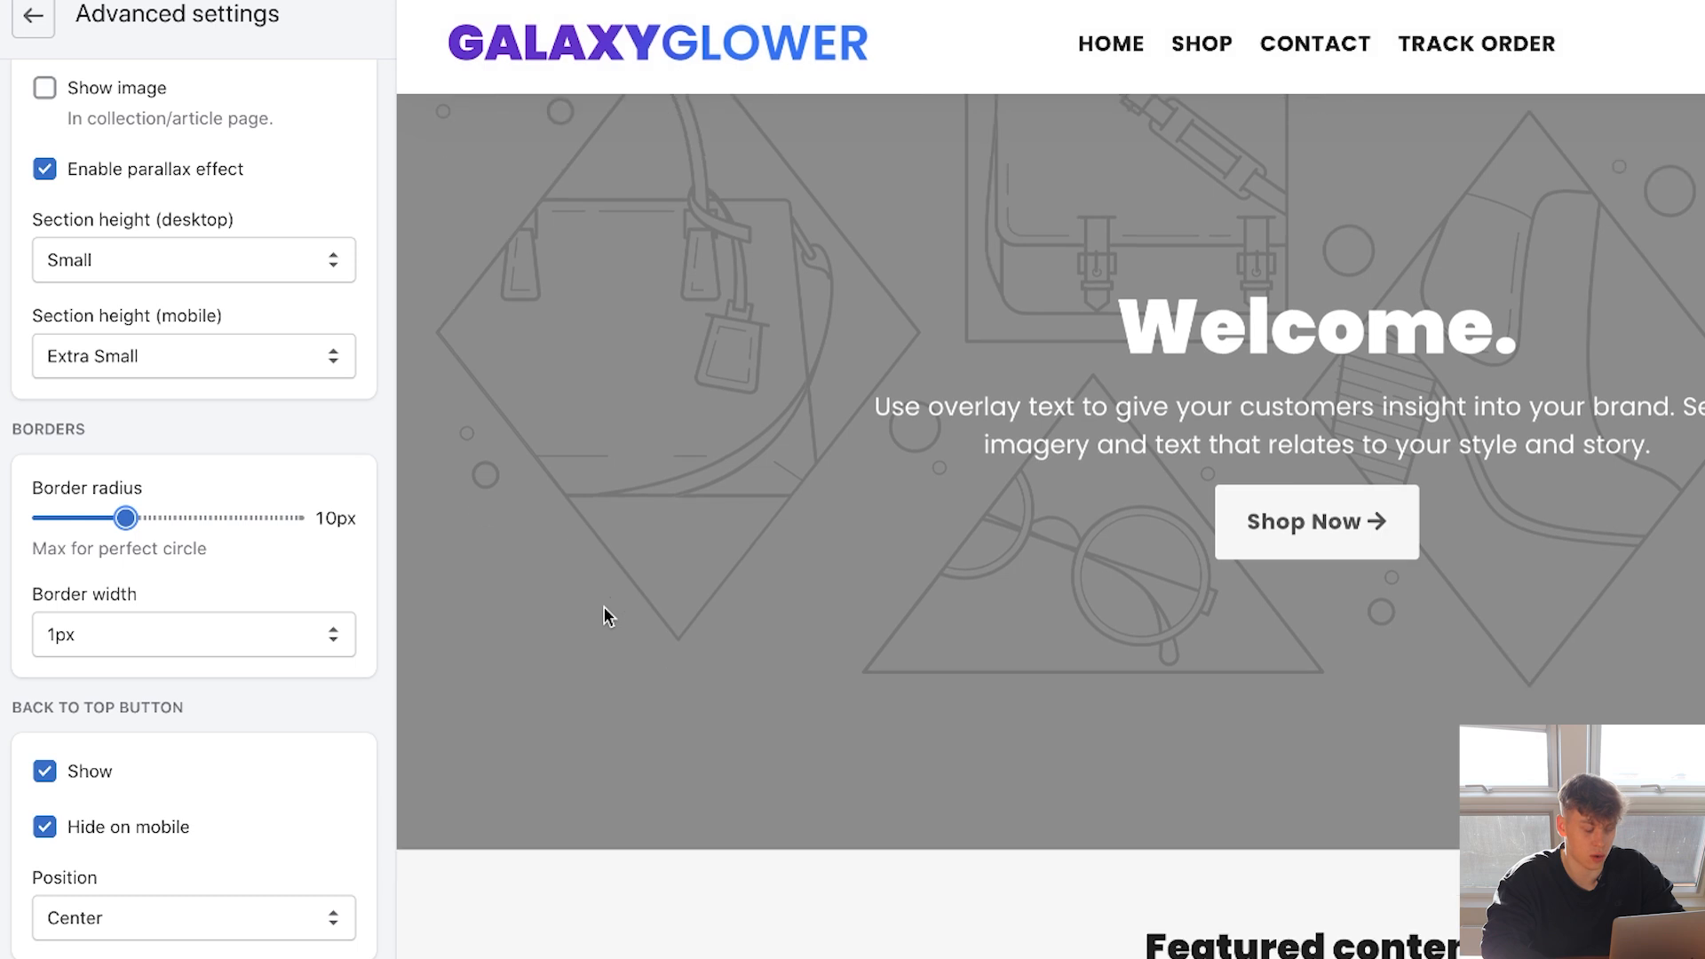
scroll(532, 677, down, 15)
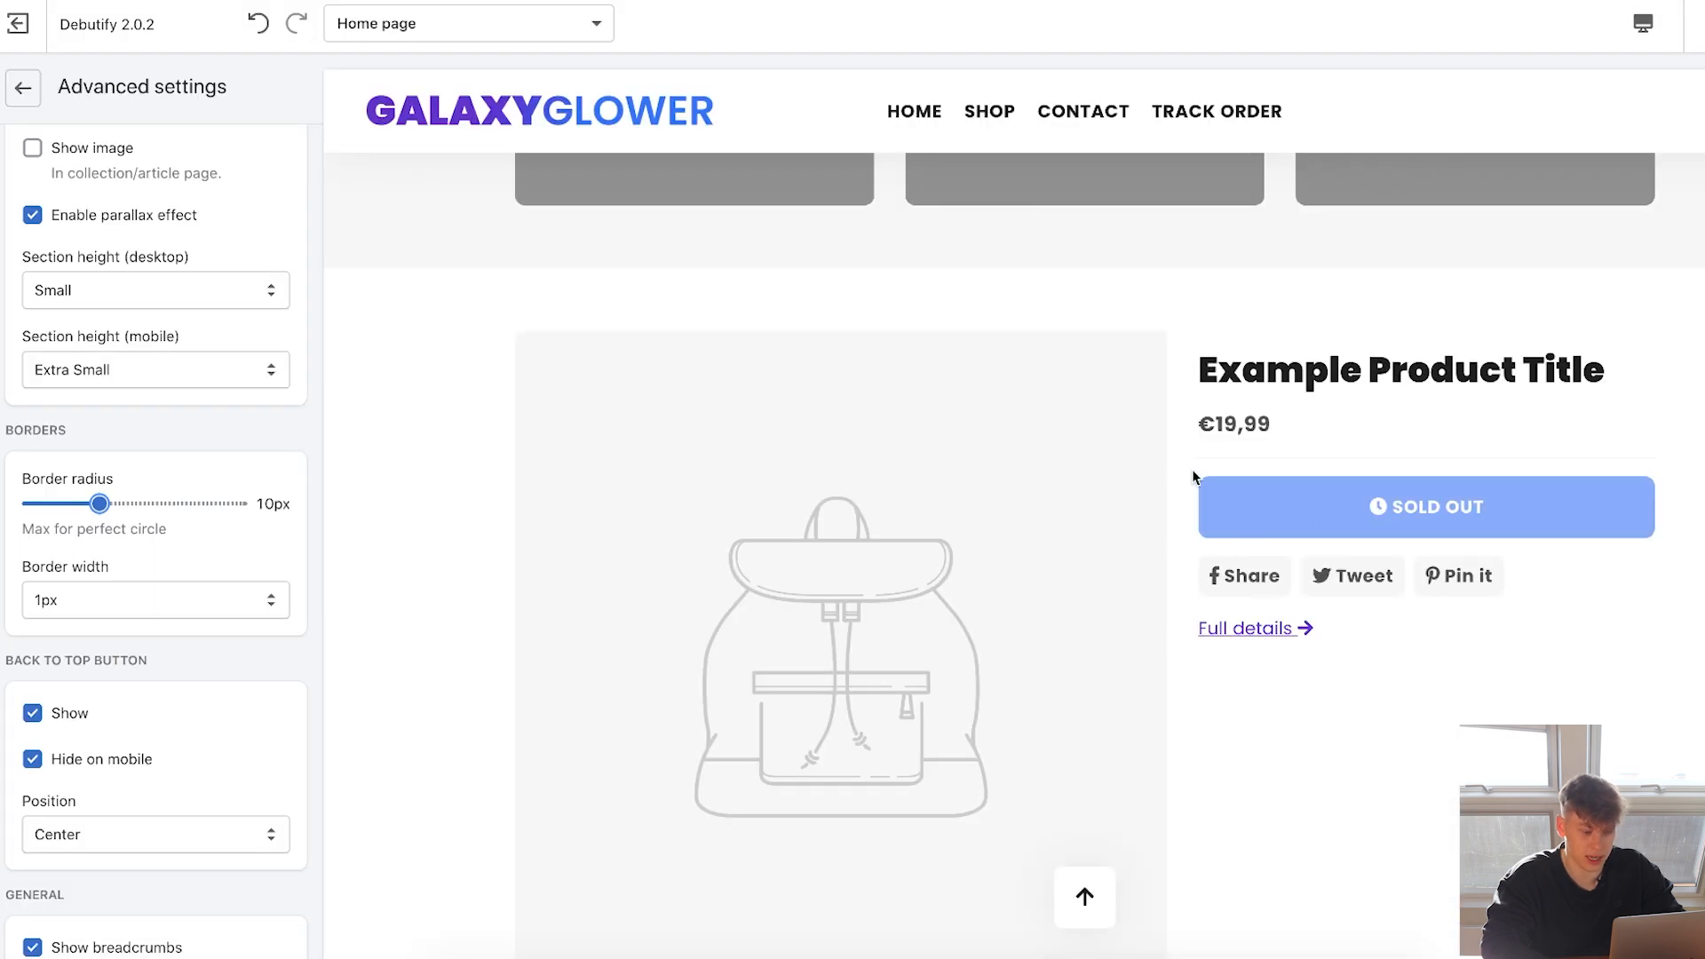
scroll(184, 662, down, 5)
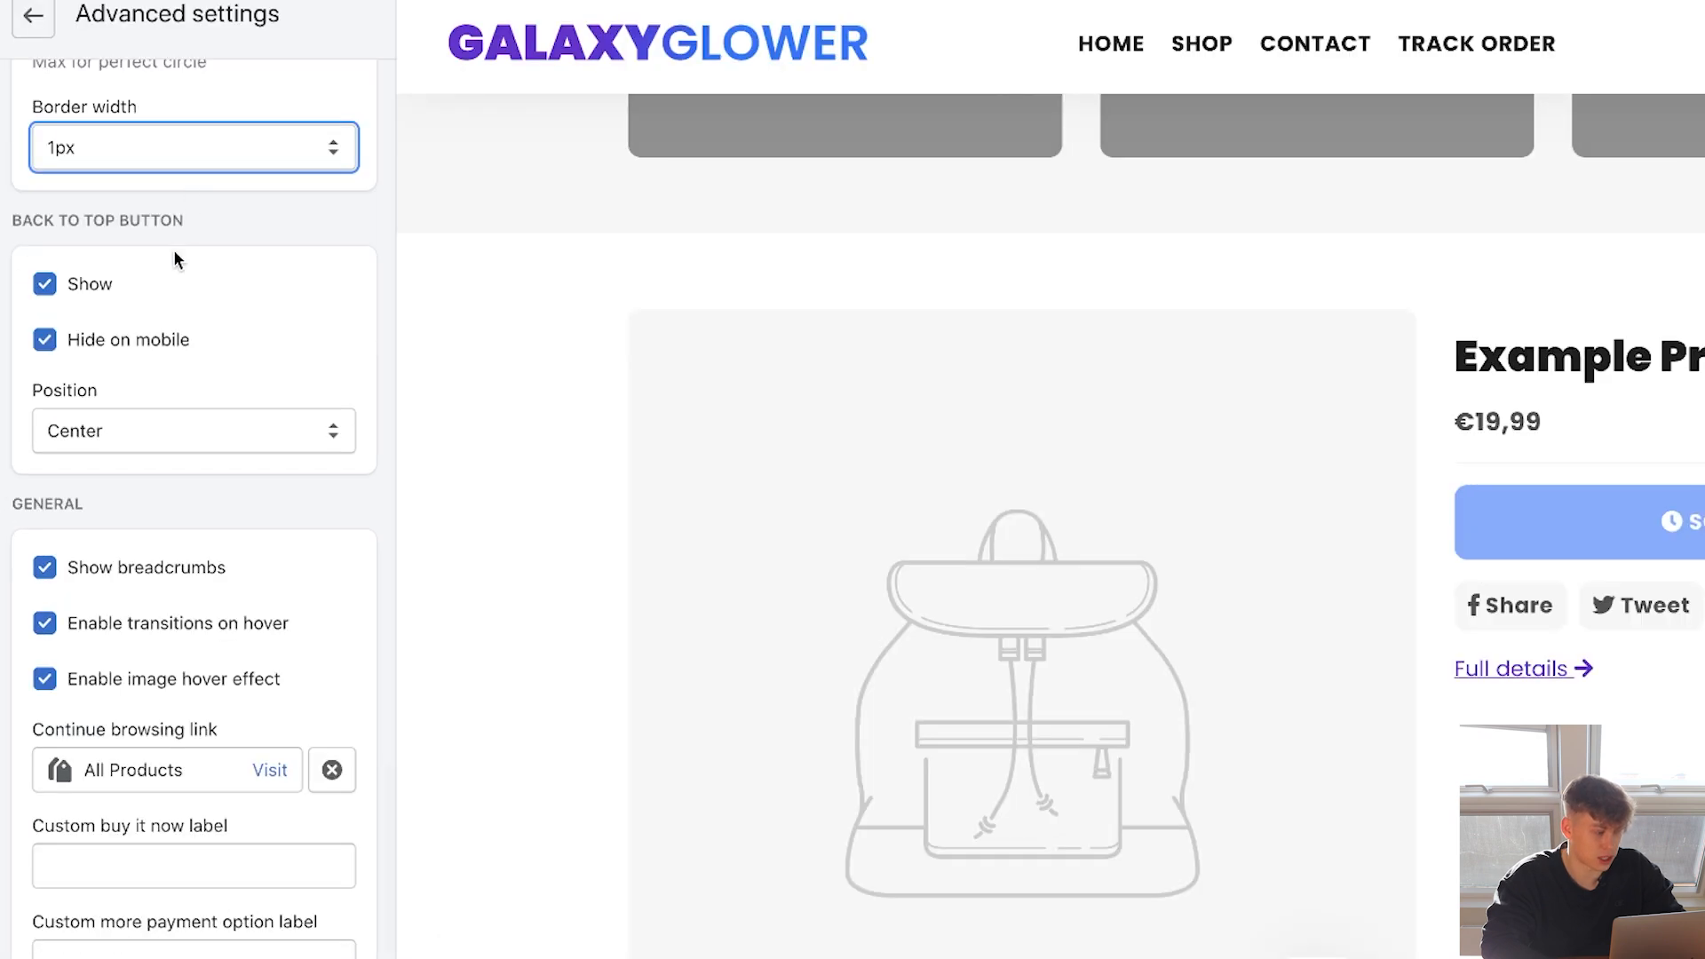
Turn off the breadcrumbs in the general settings and save the theme.
click(161, 574)
scroll(299, 693, down, 1)
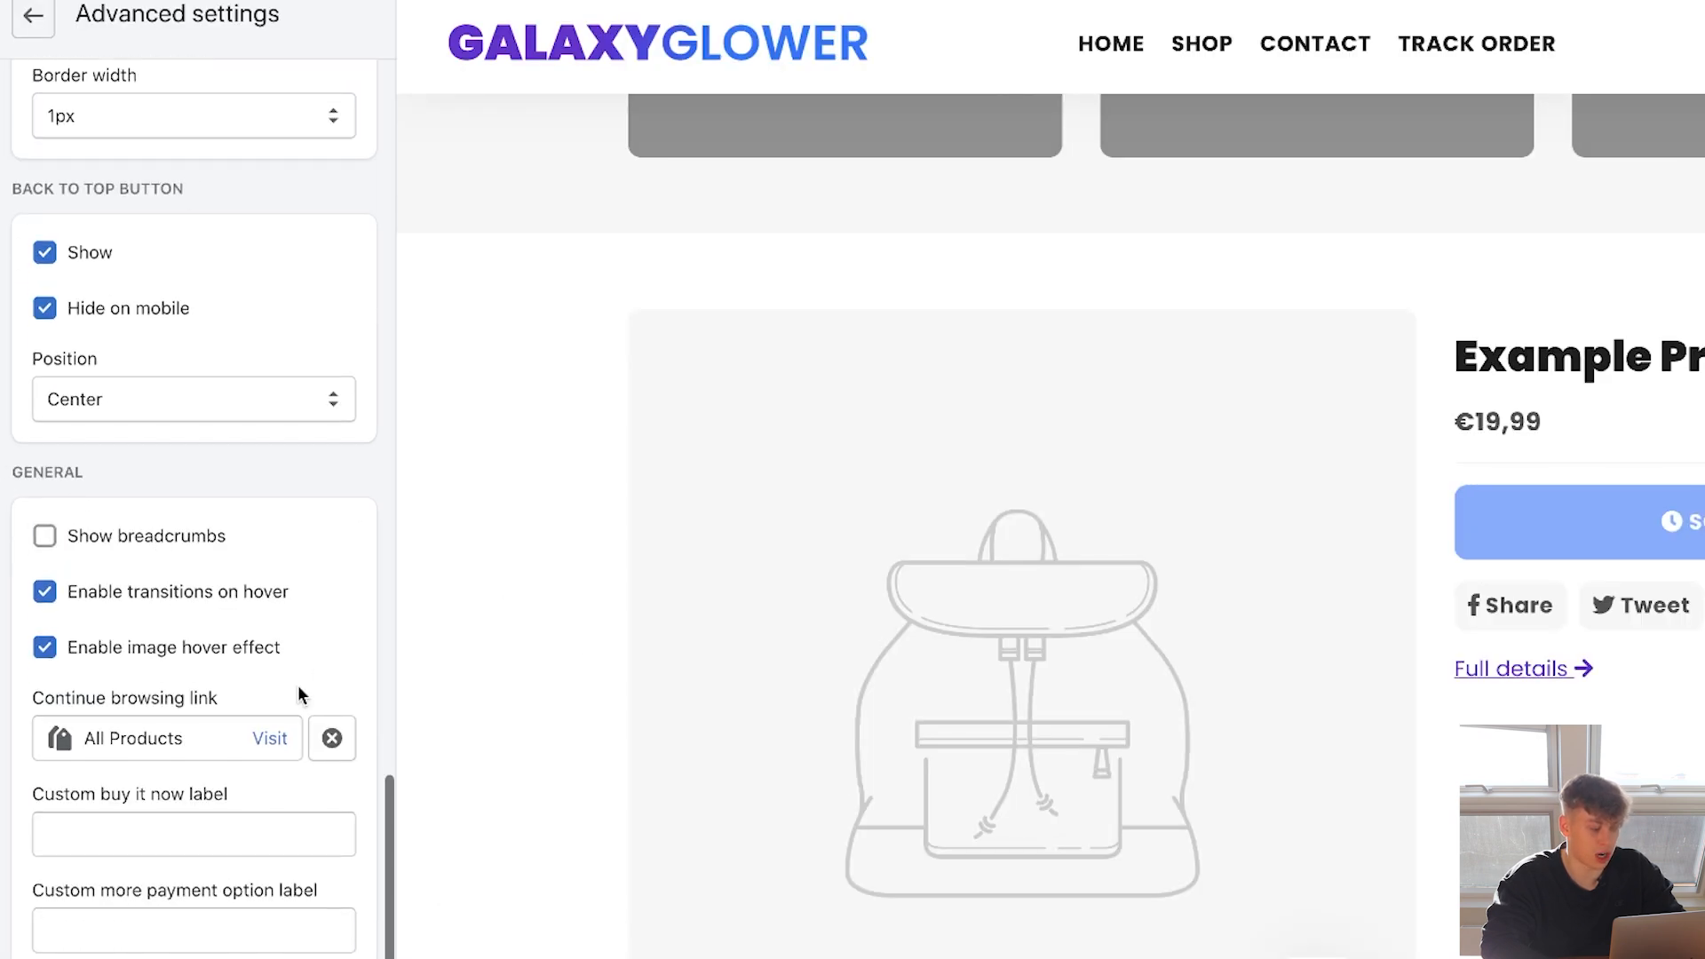
scroll(298, 694, up, 15)
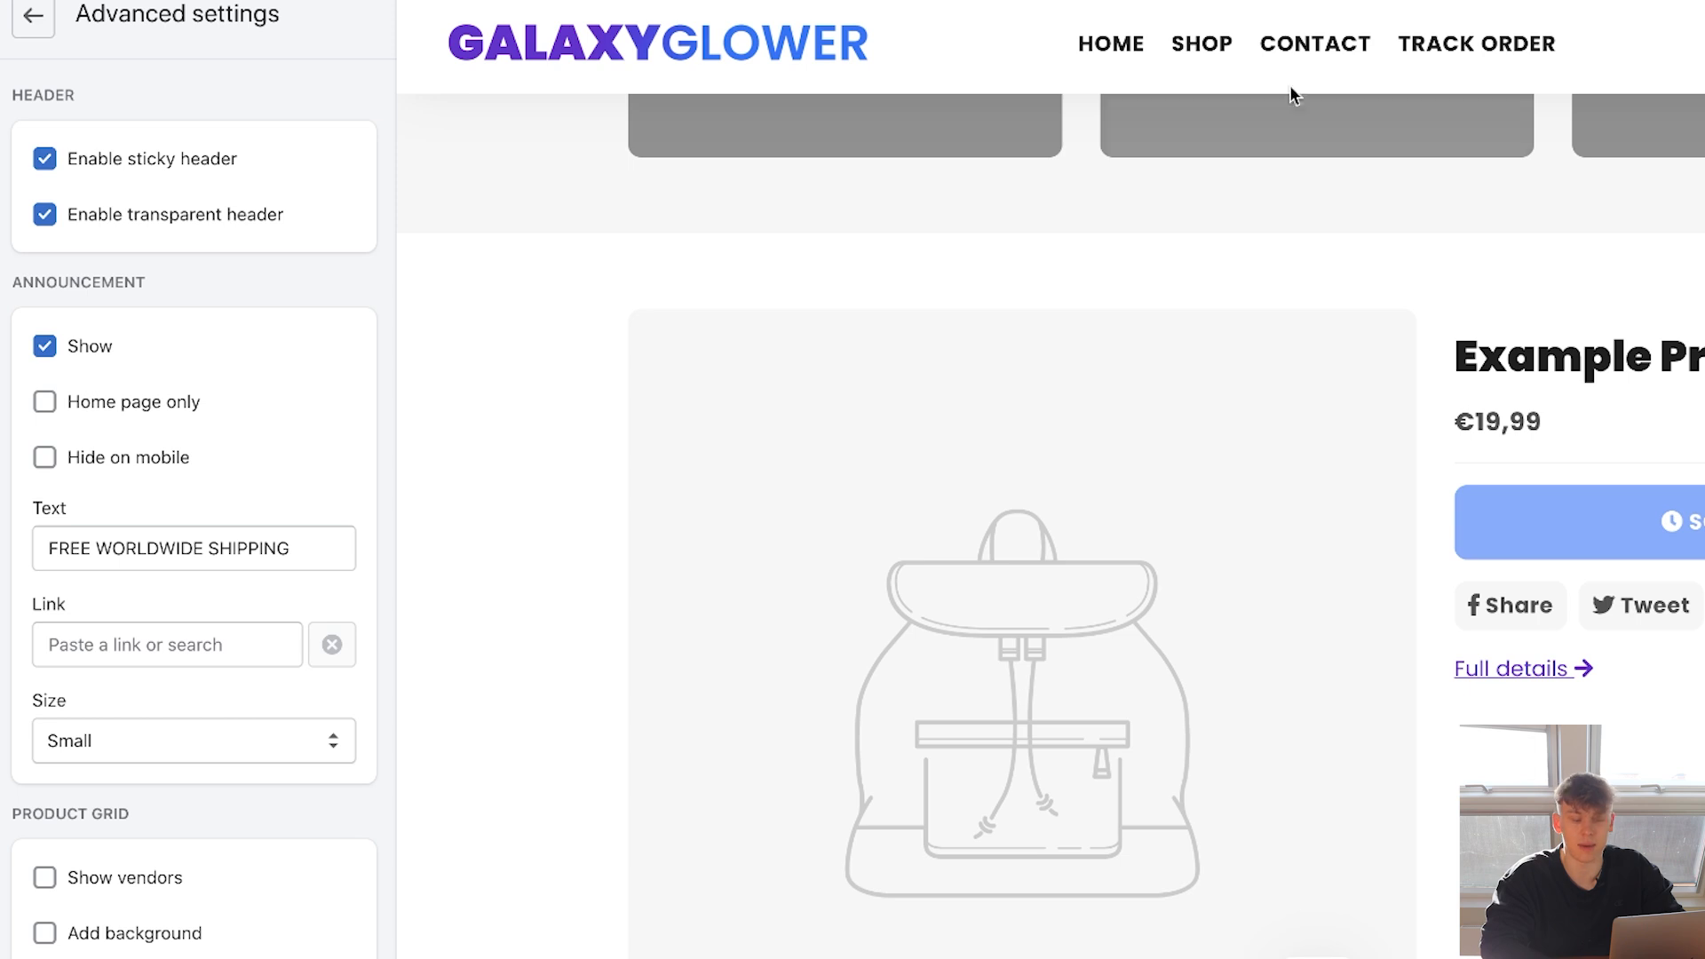
key(ctrl+s)
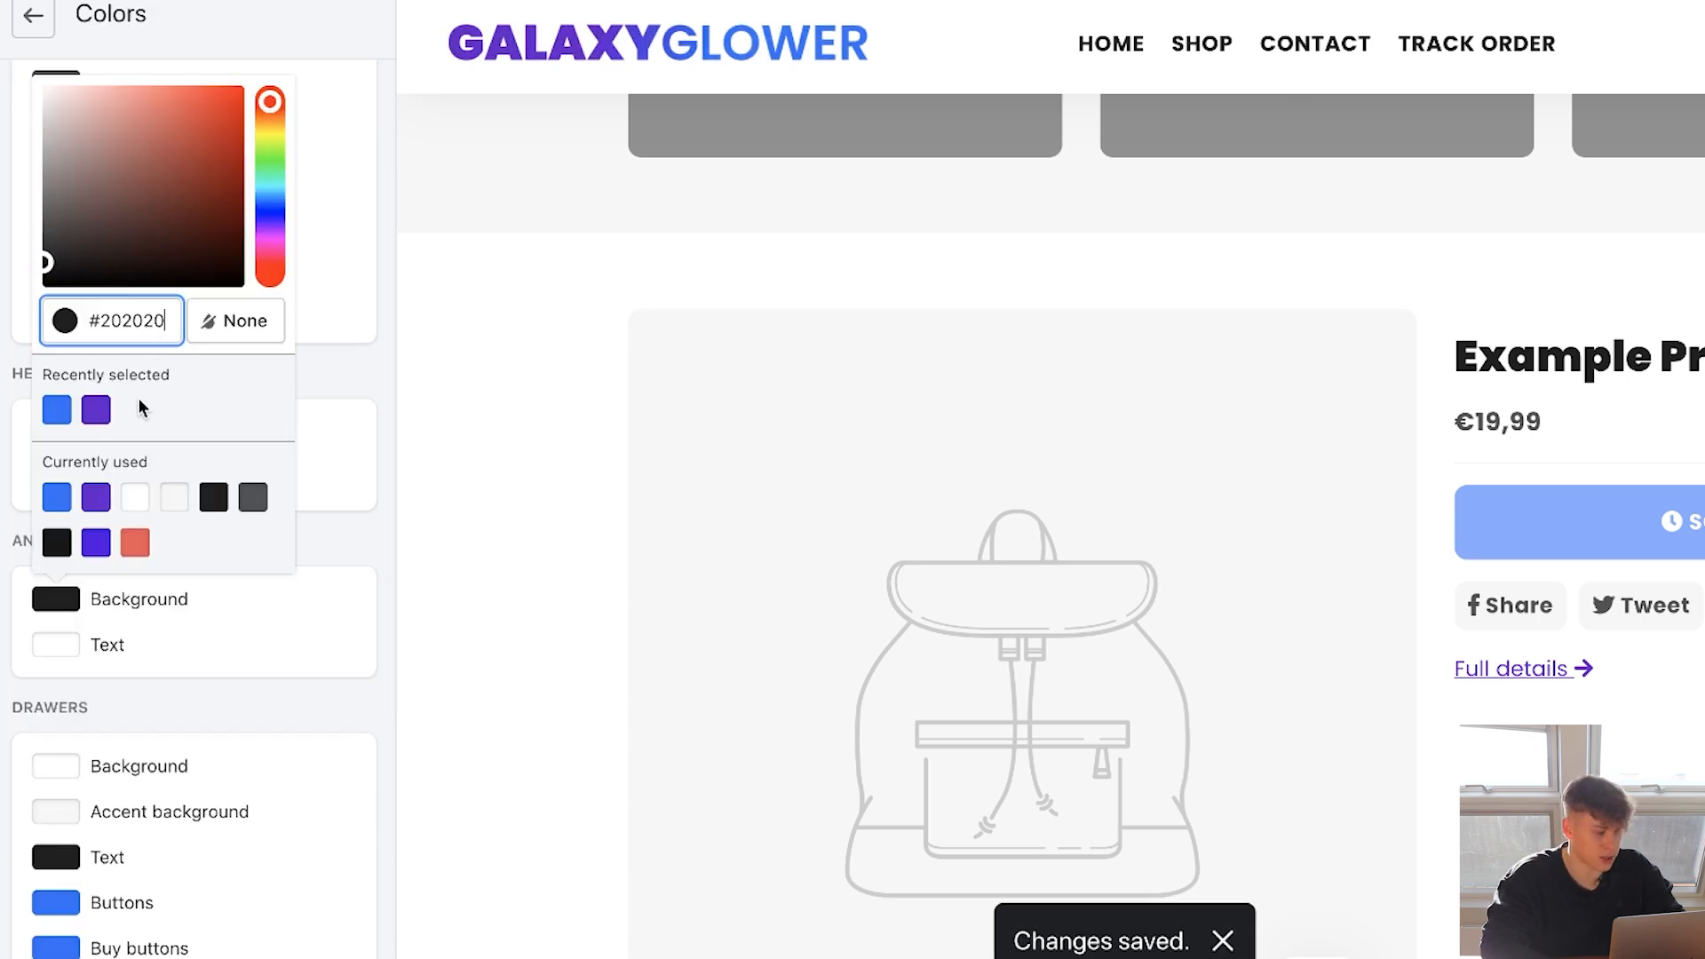
Set the announcement bar's background colour to the recently selected blue.
click(56, 410)
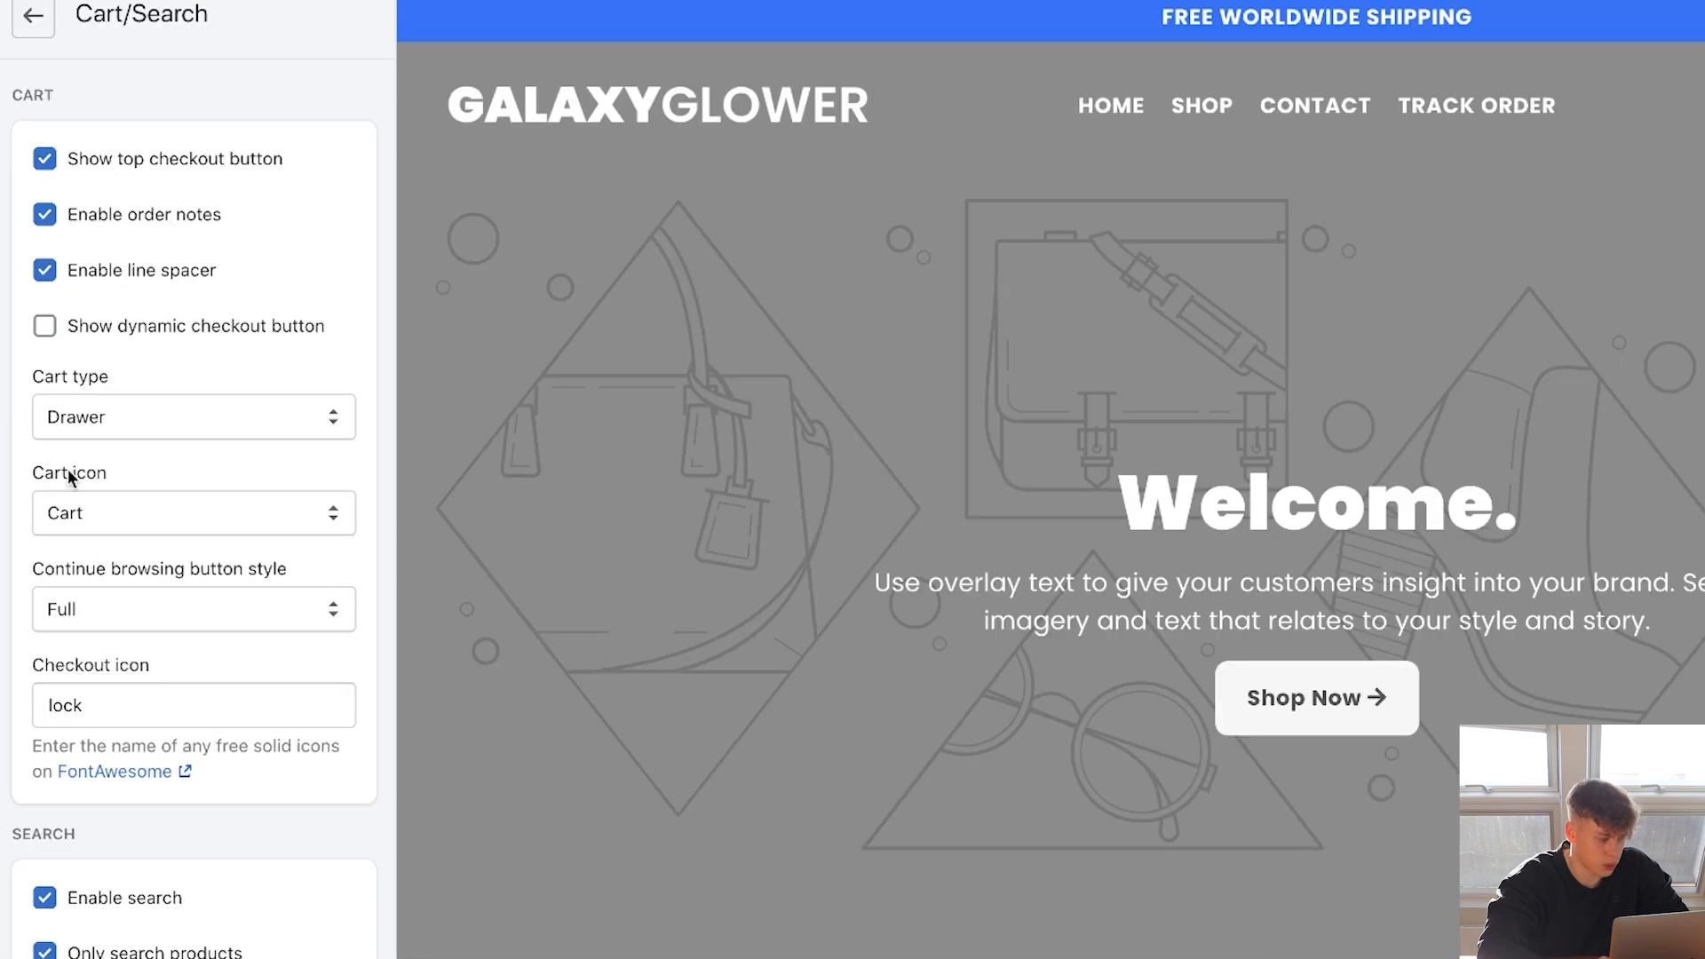
Open the Welcome slide on the home page and set its image to the dark blue galaxy-lit room picture.
scroll(51, 480, down, 1)
click(87, 255)
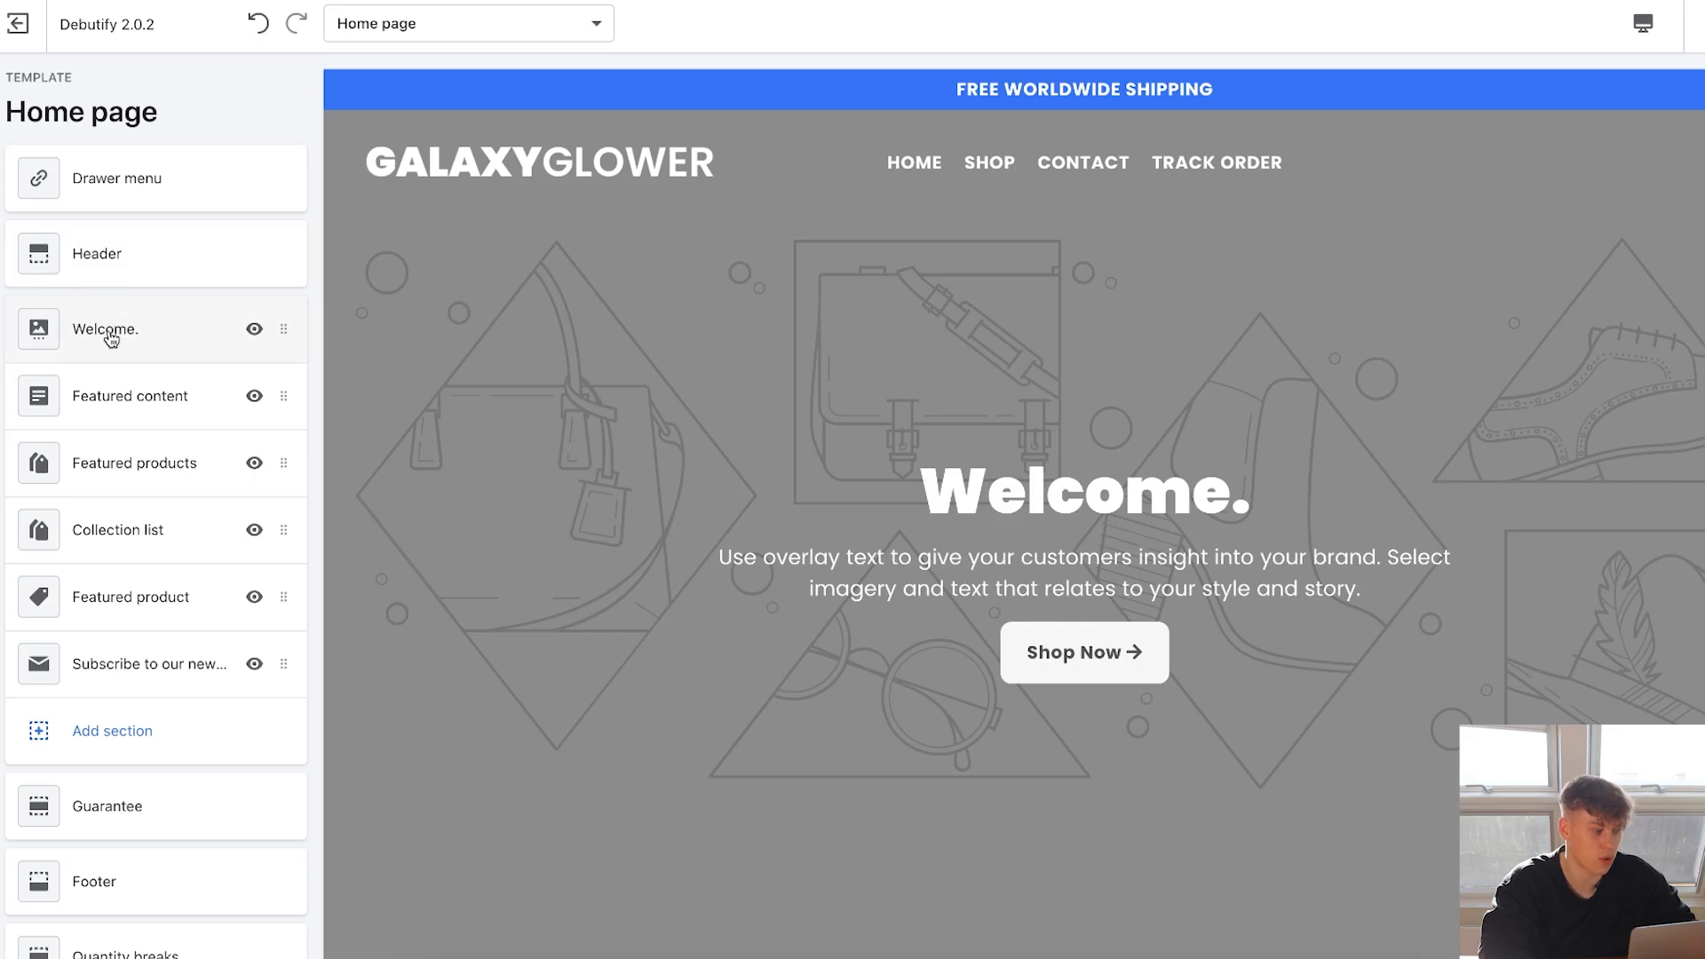
click(110, 336)
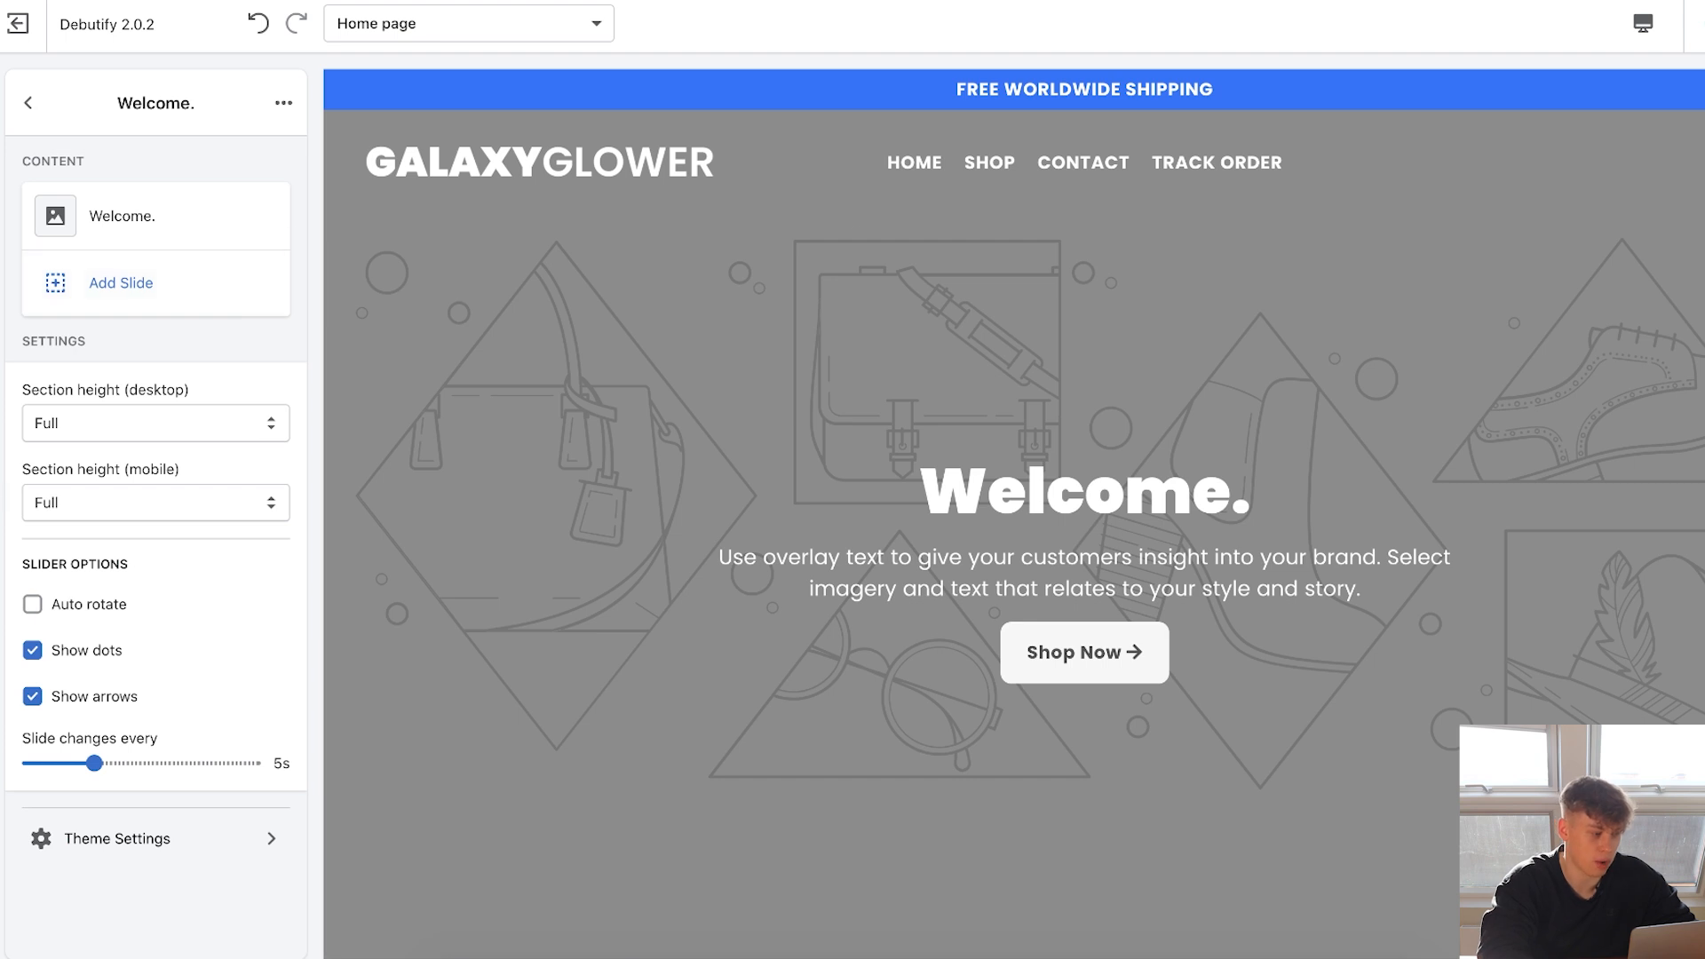
click(115, 232)
click(156, 293)
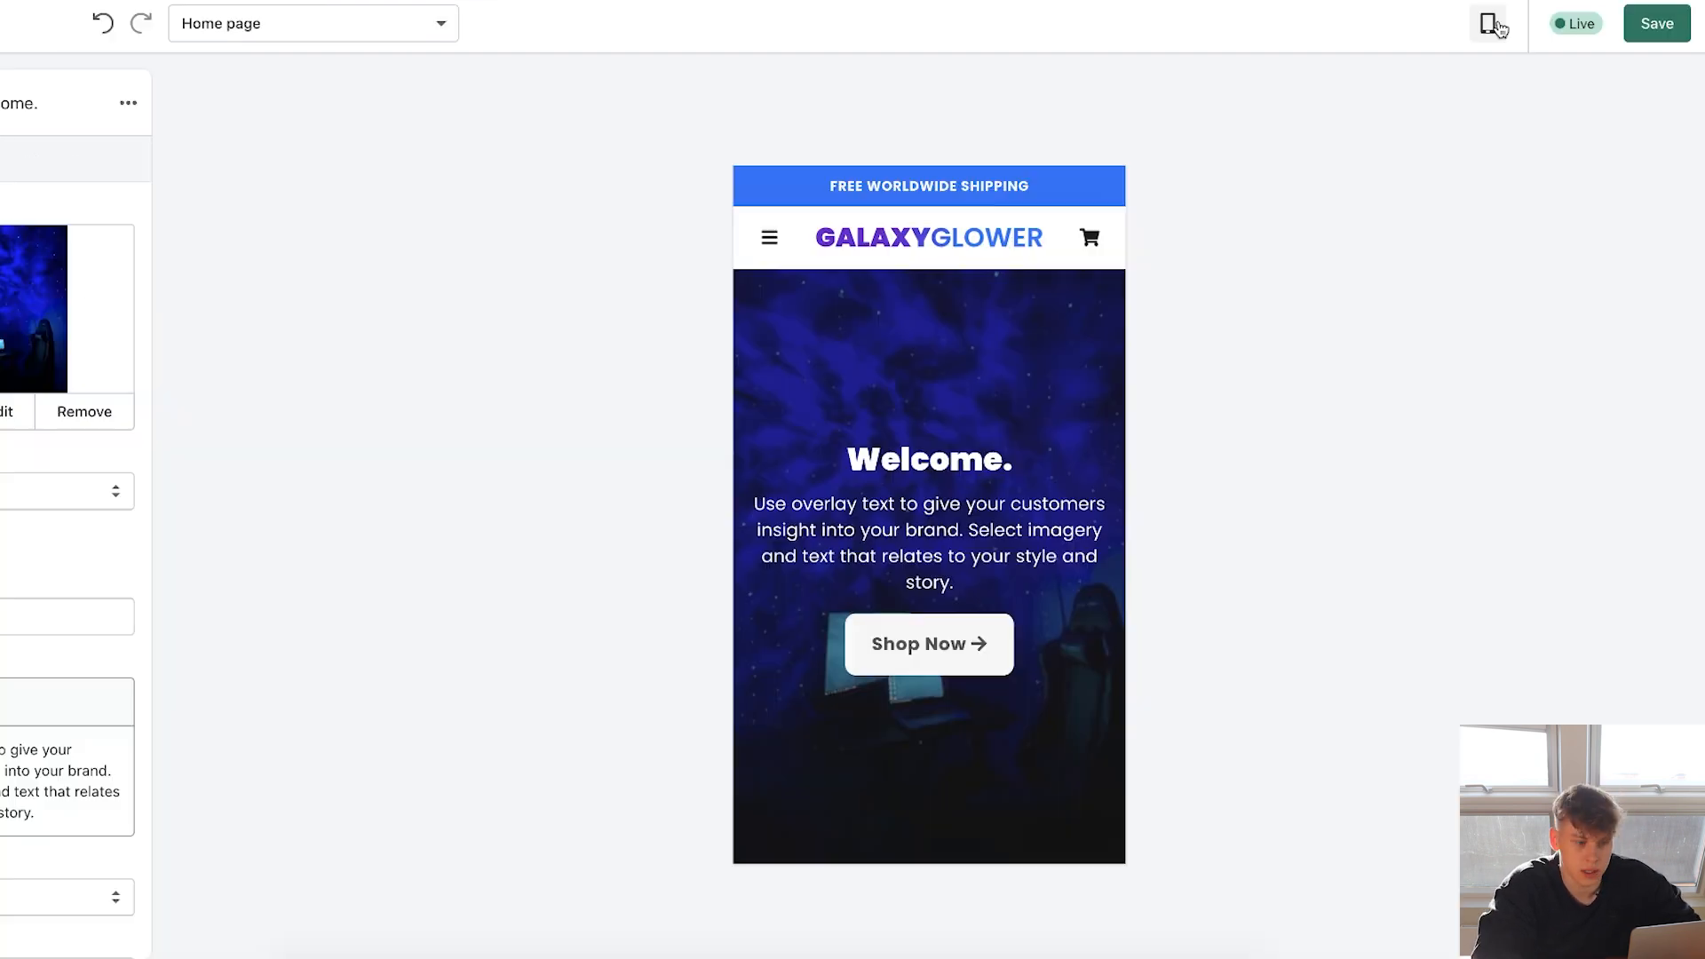
Preview the home page slide in both the desktop and mobile views.
click(1489, 24)
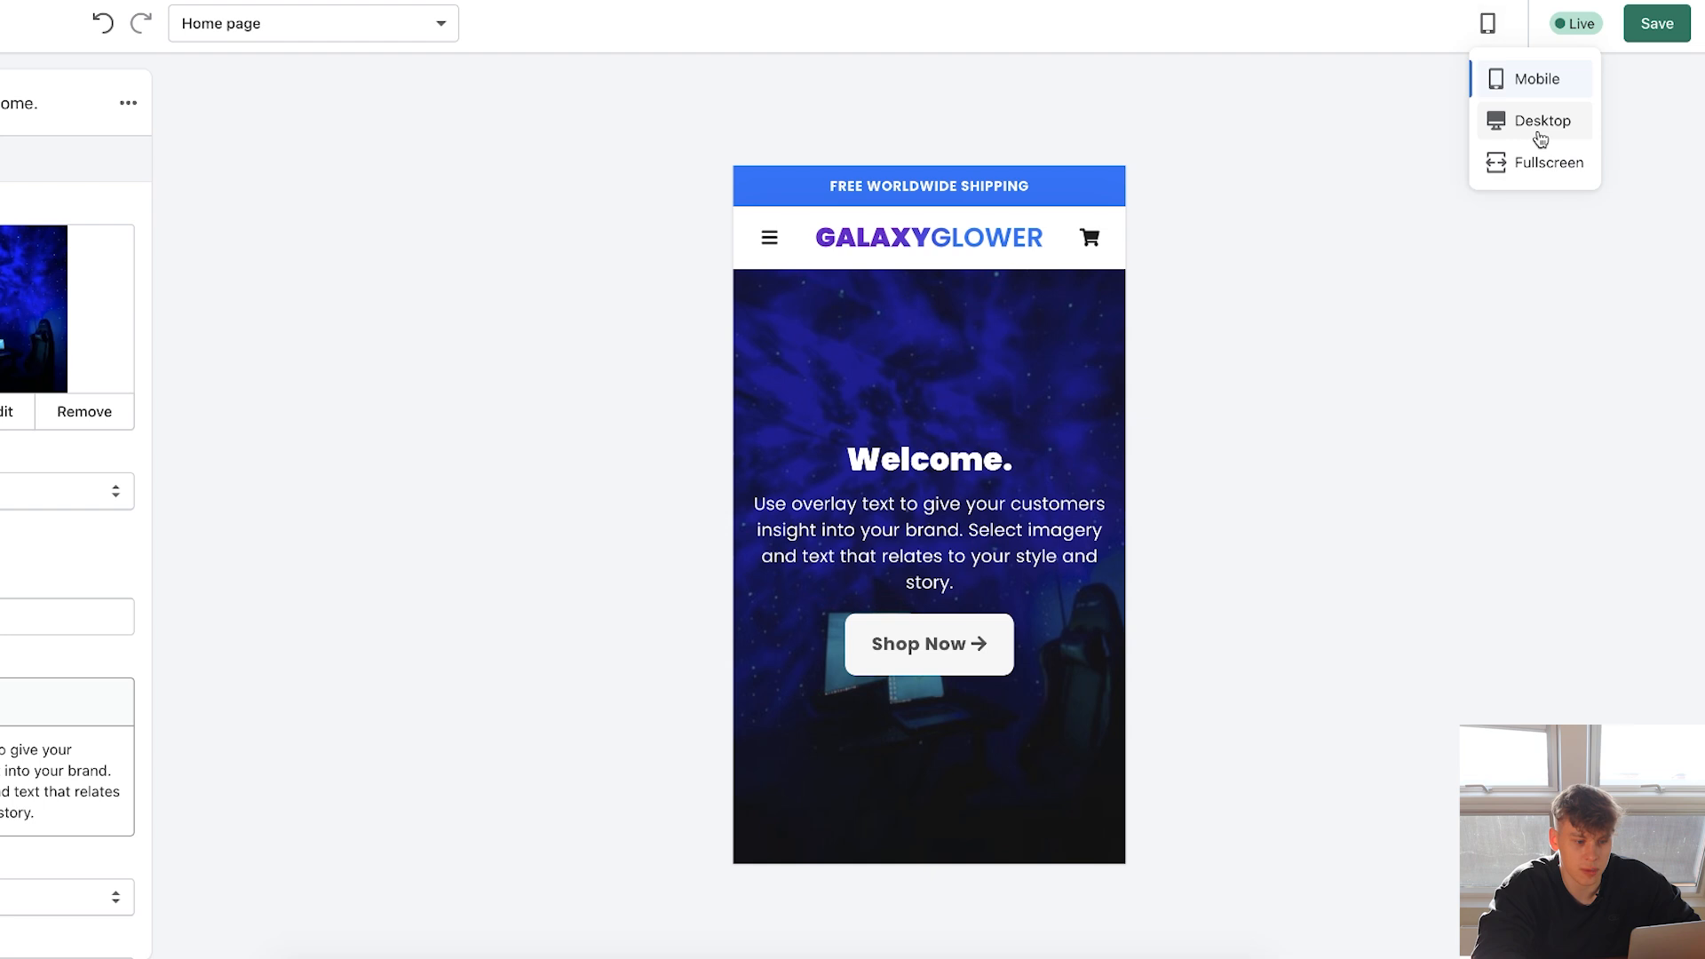
click(1539, 123)
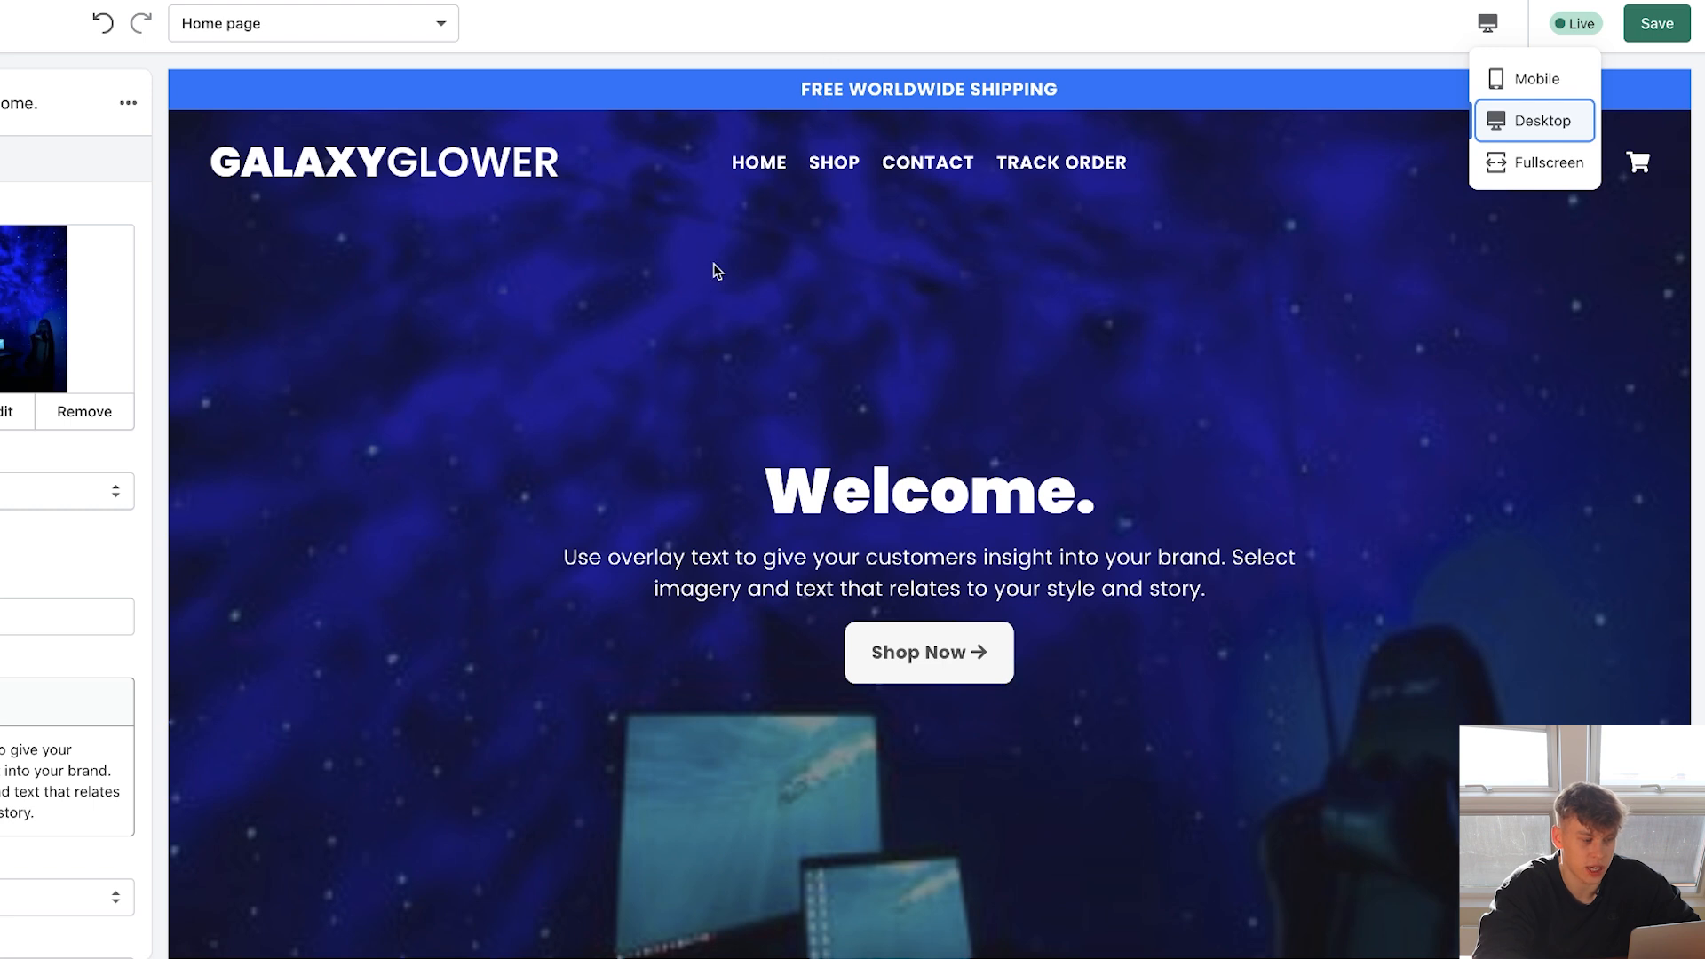
click(1509, 78)
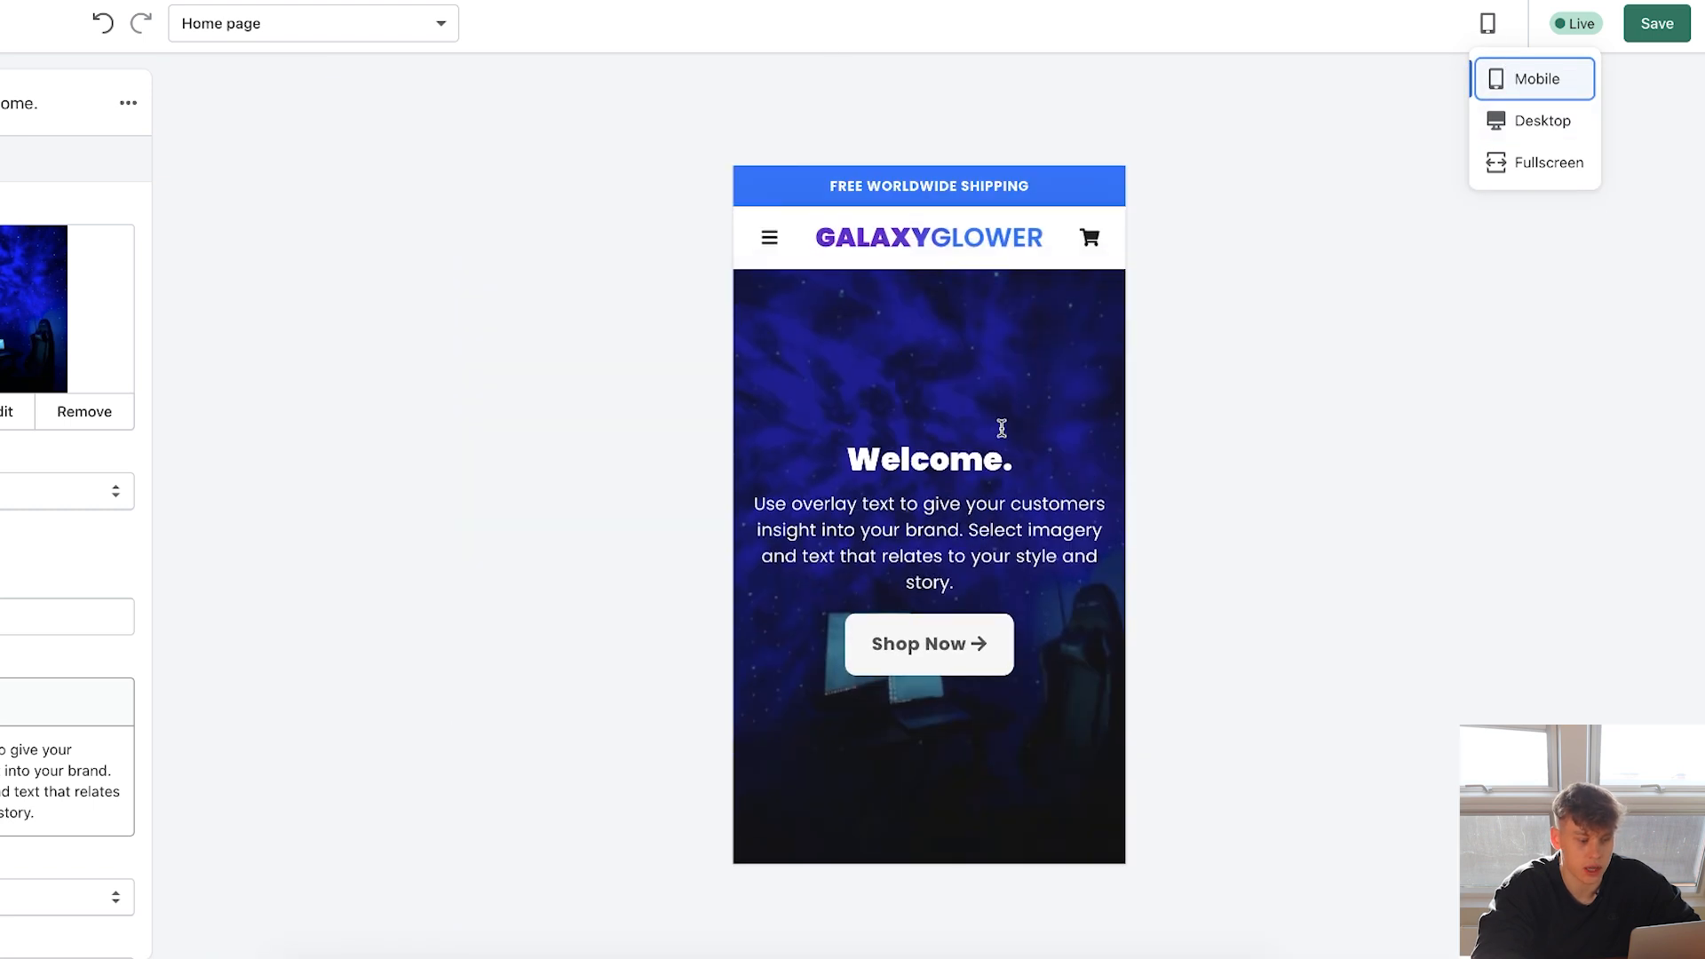
scroll(932, 603, down, 5)
scroll(932, 603, up, 5)
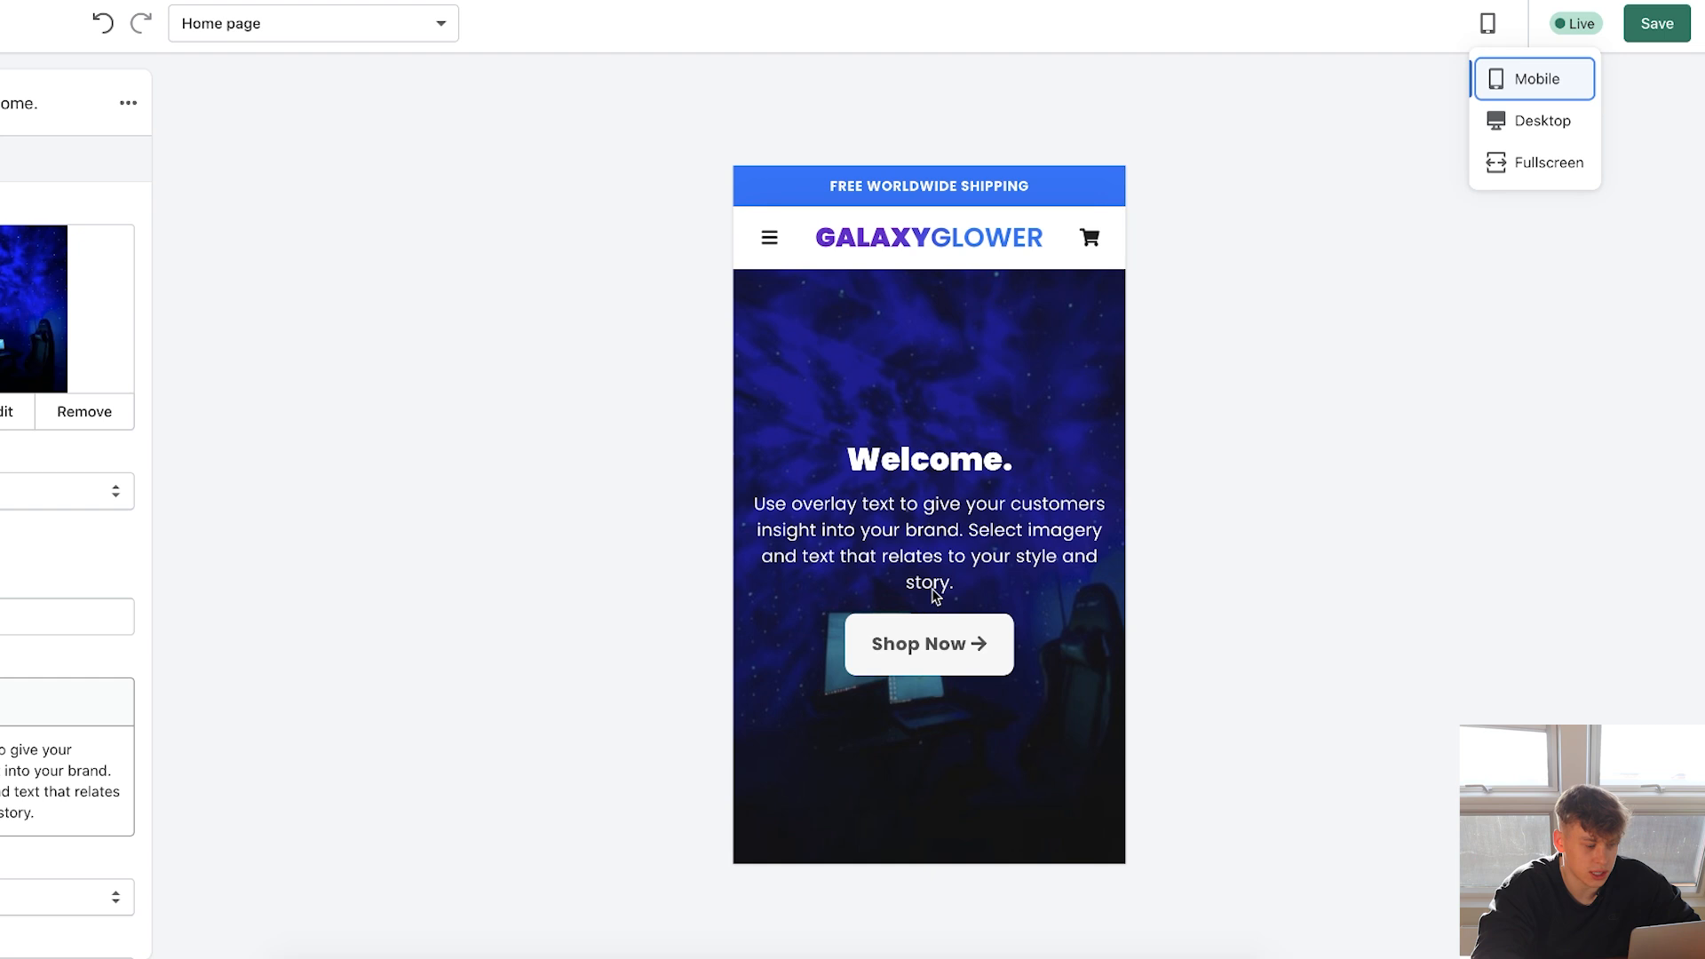
click(627, 469)
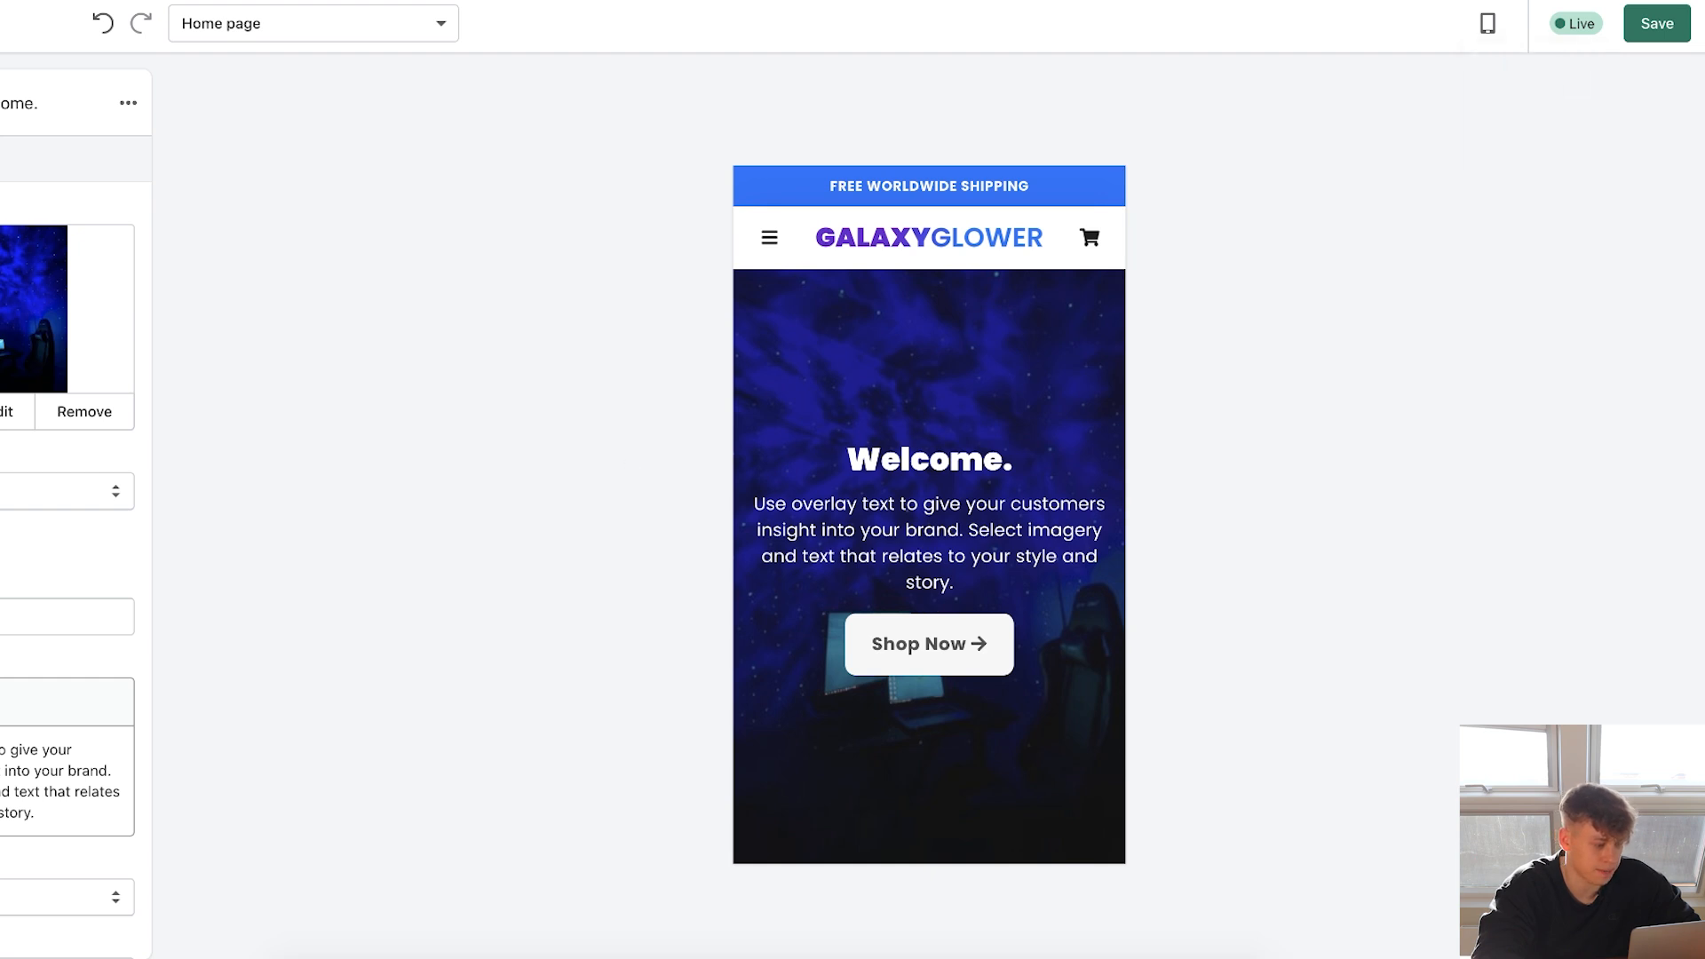
Set the slide's button label to SHOP NOW and its heading to SHIFT THE VIBE OF ANY ROOM.
text(F)
text(T THE VIBE OF)
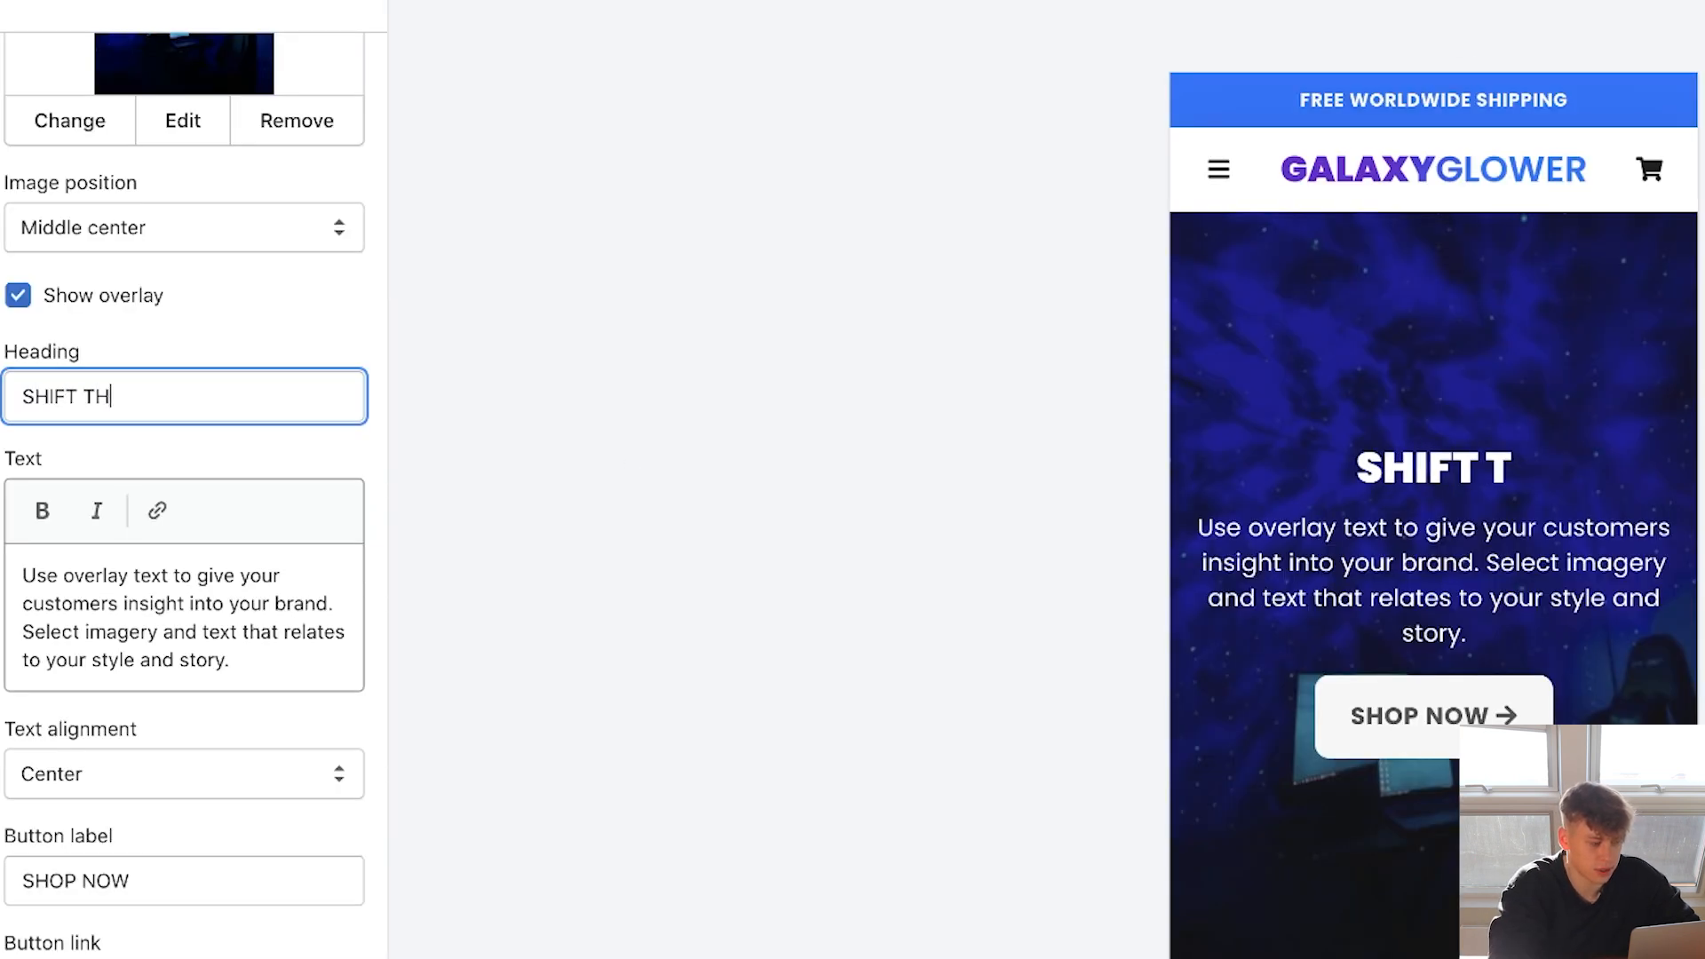
text( ANY ROOM)
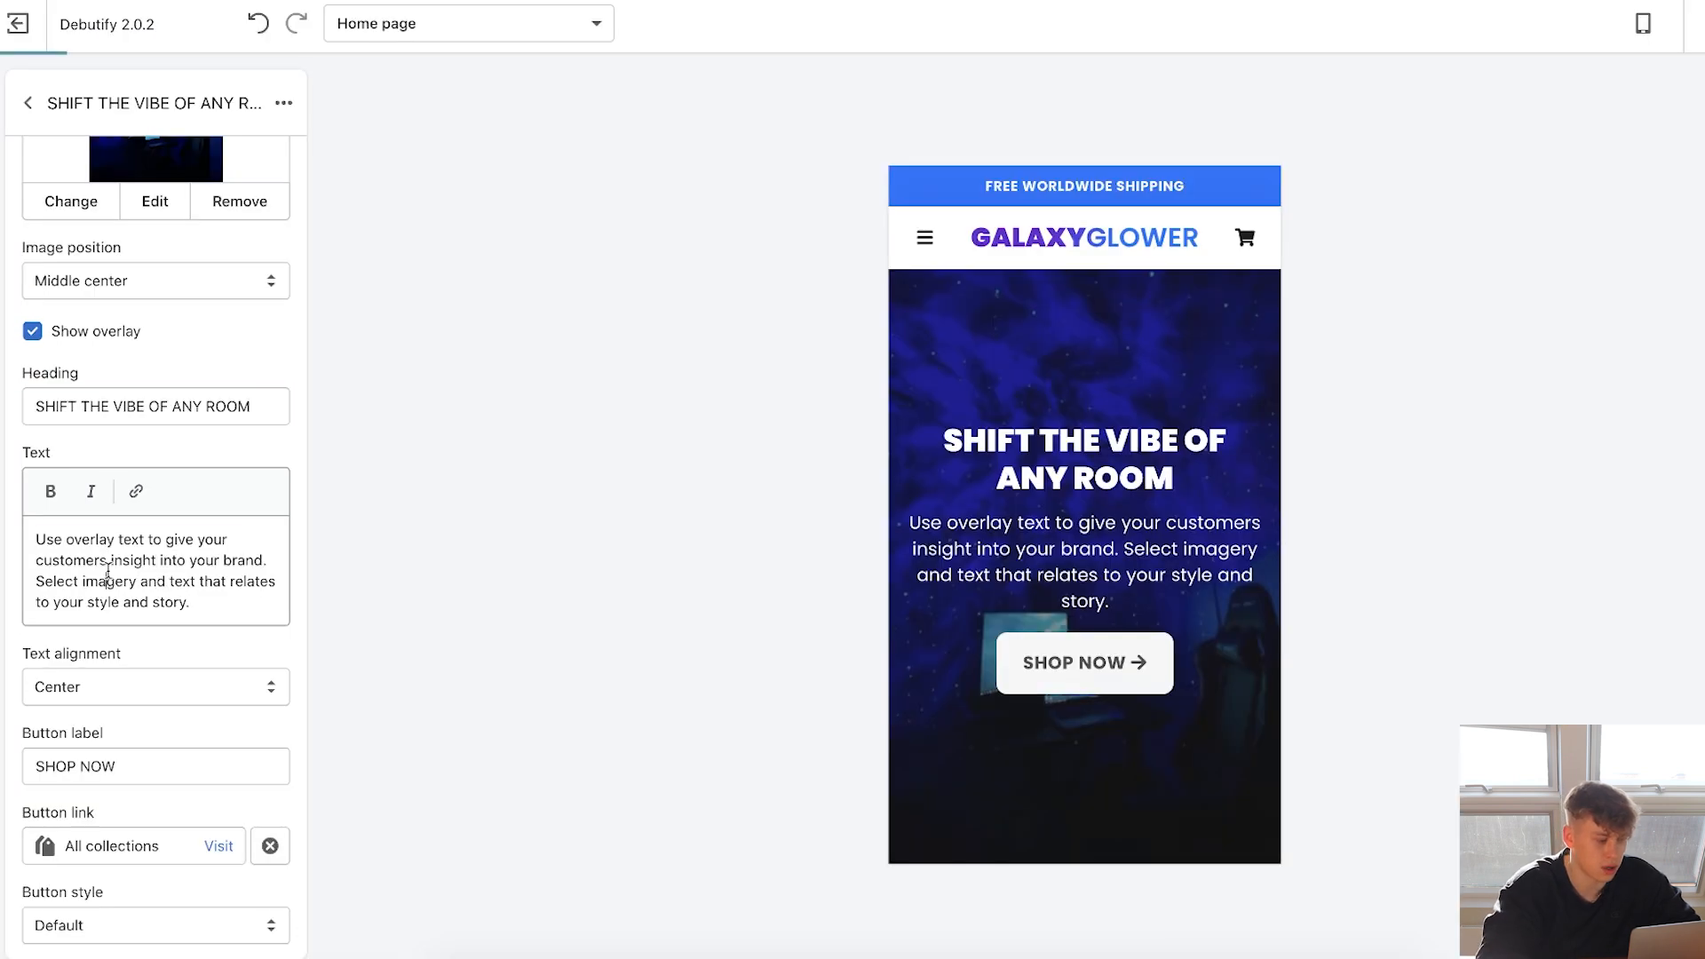
Clear the slide's body text and link its button to the GalaxyGlower ~ Laser Star Projector product.
key(ctrl+a)
key(BackSpace)
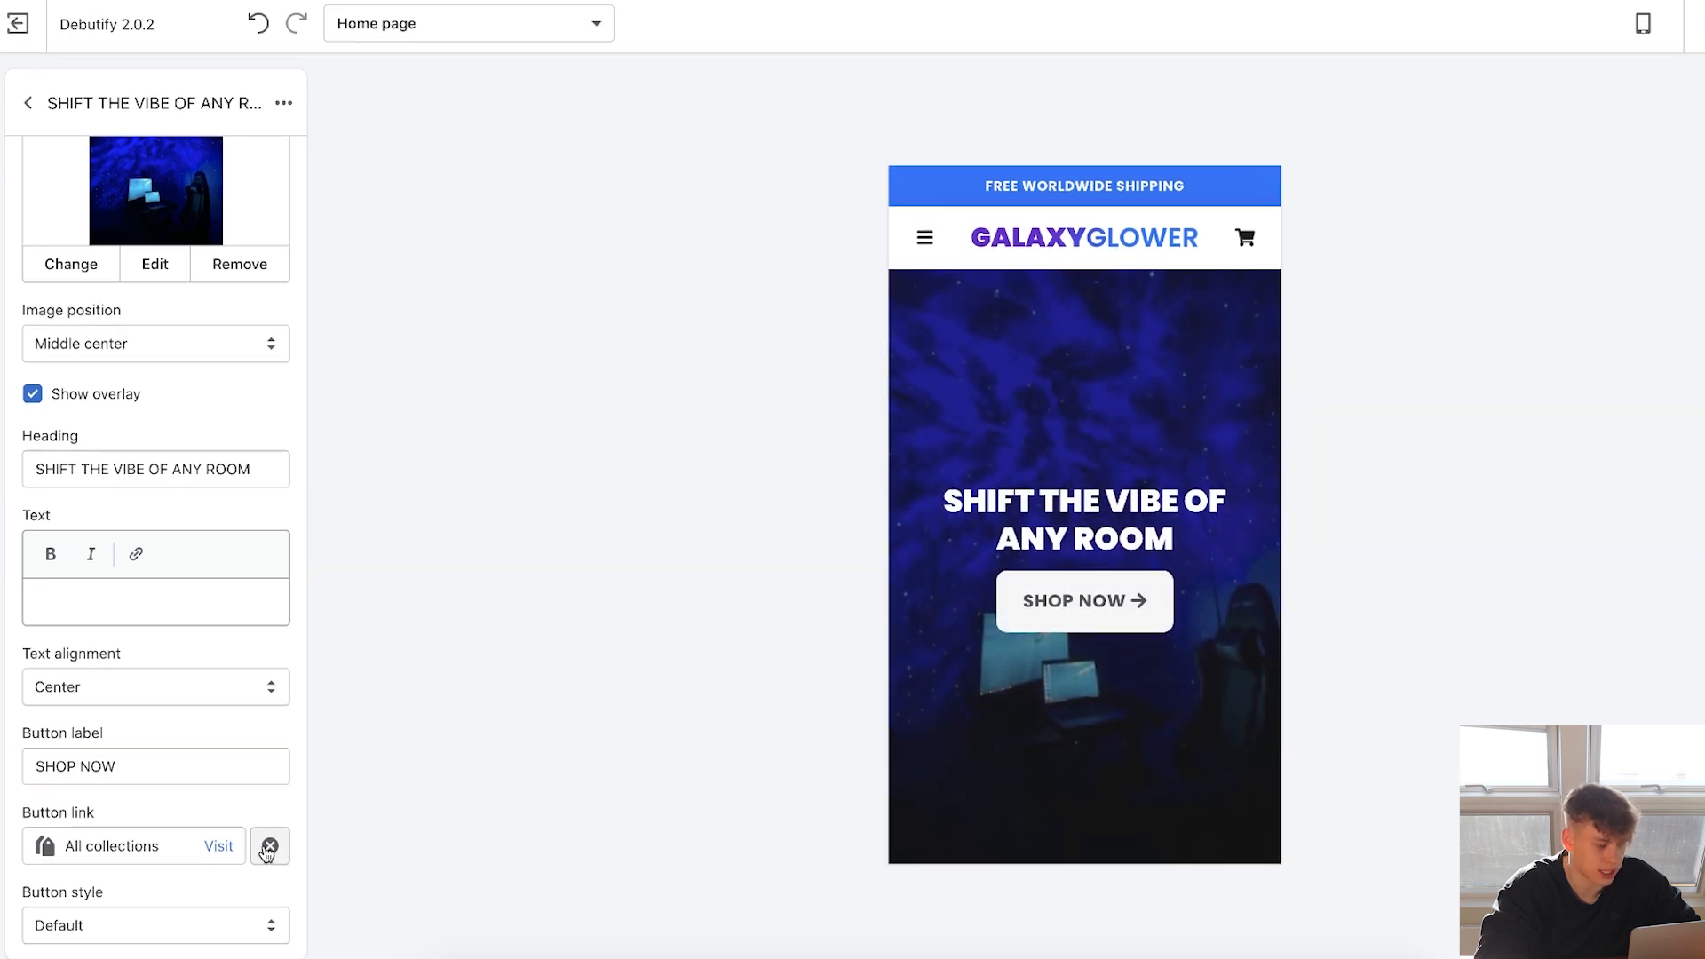
click(114, 635)
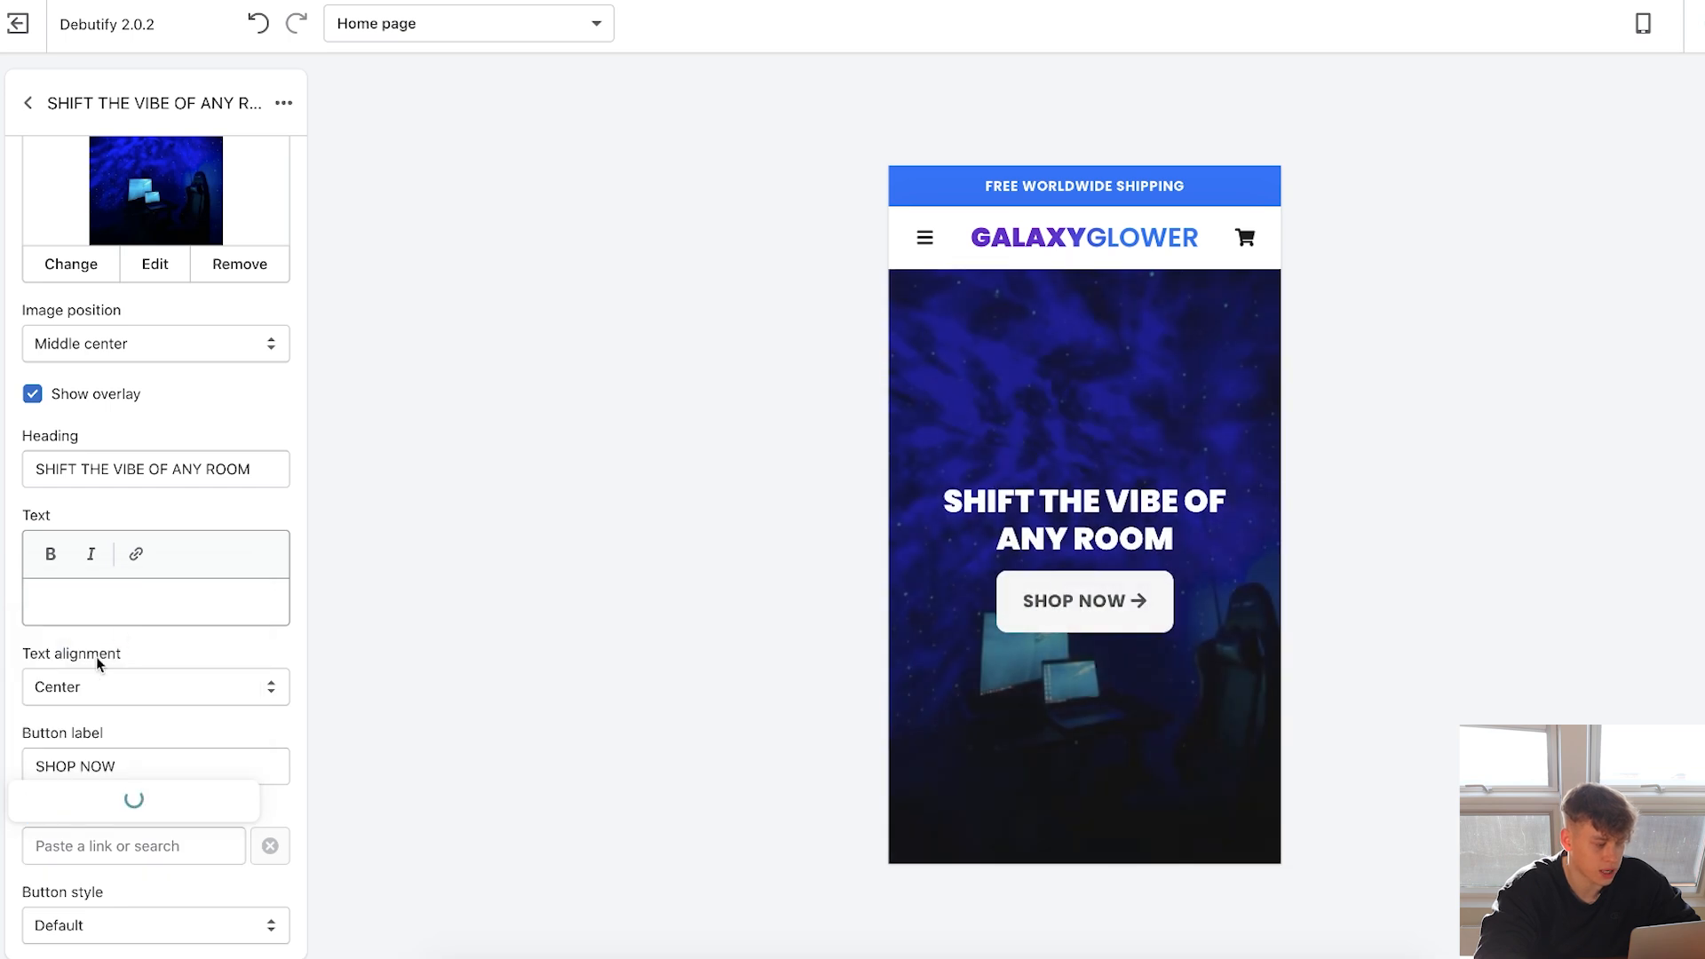
click(103, 800)
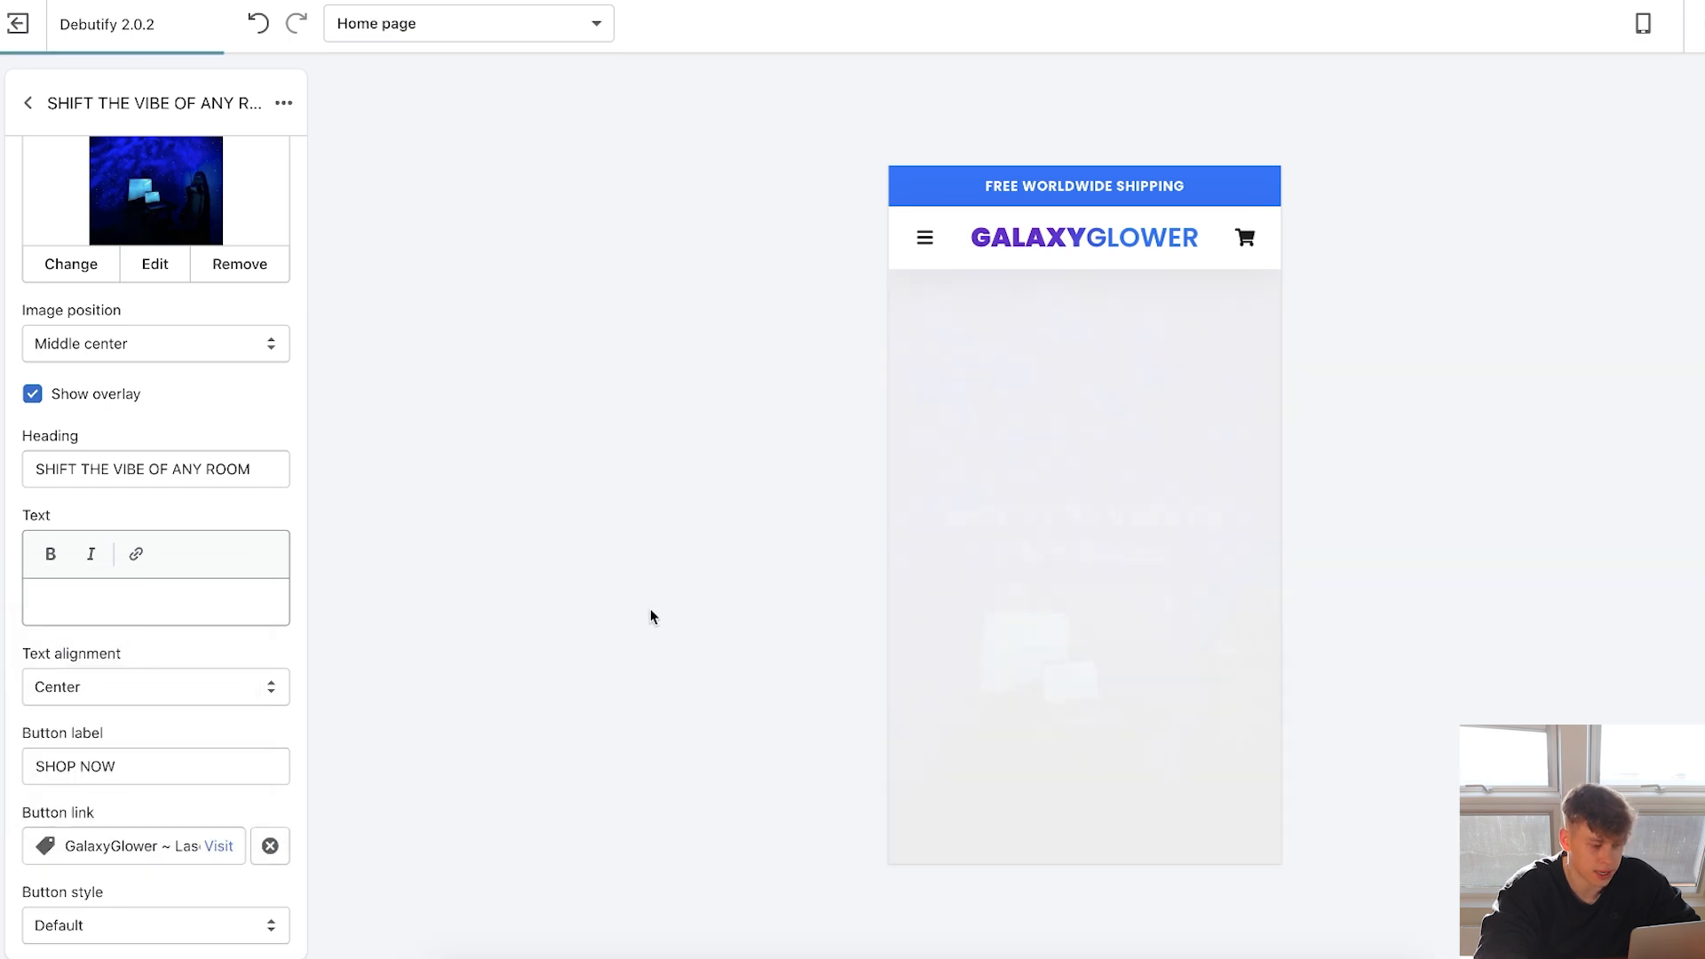
Set the slide's button style to Full after trying Outline, and switch the preview to desktop view.
click(175, 924)
click(160, 940)
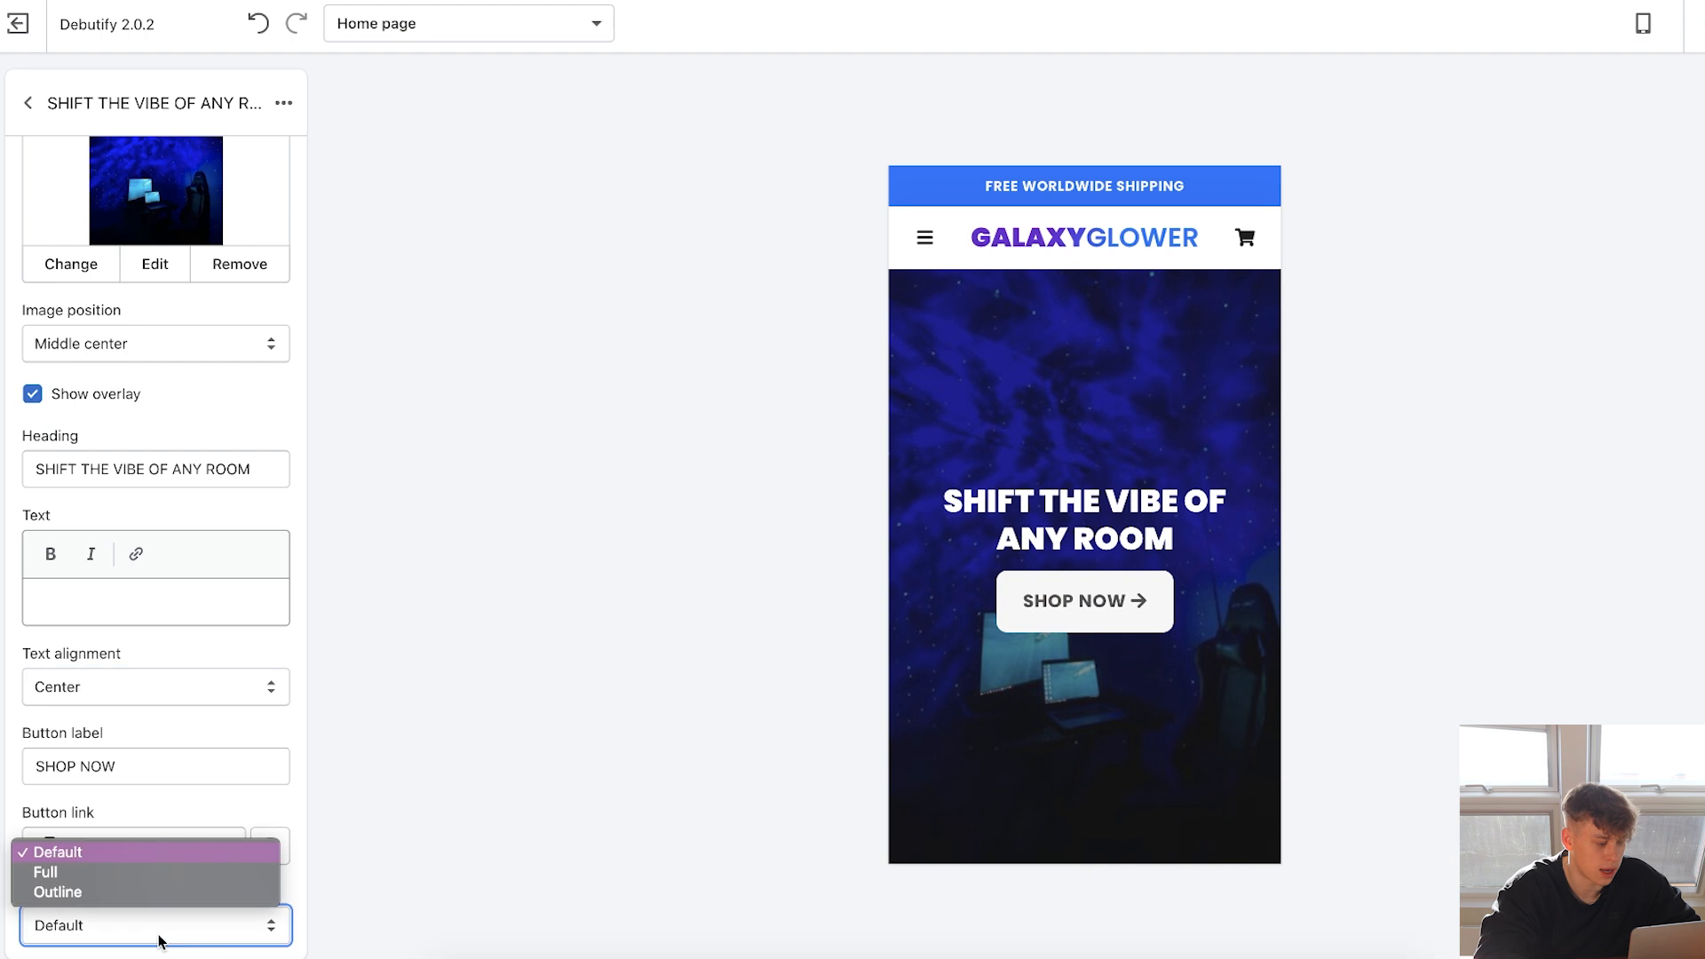
click(86, 873)
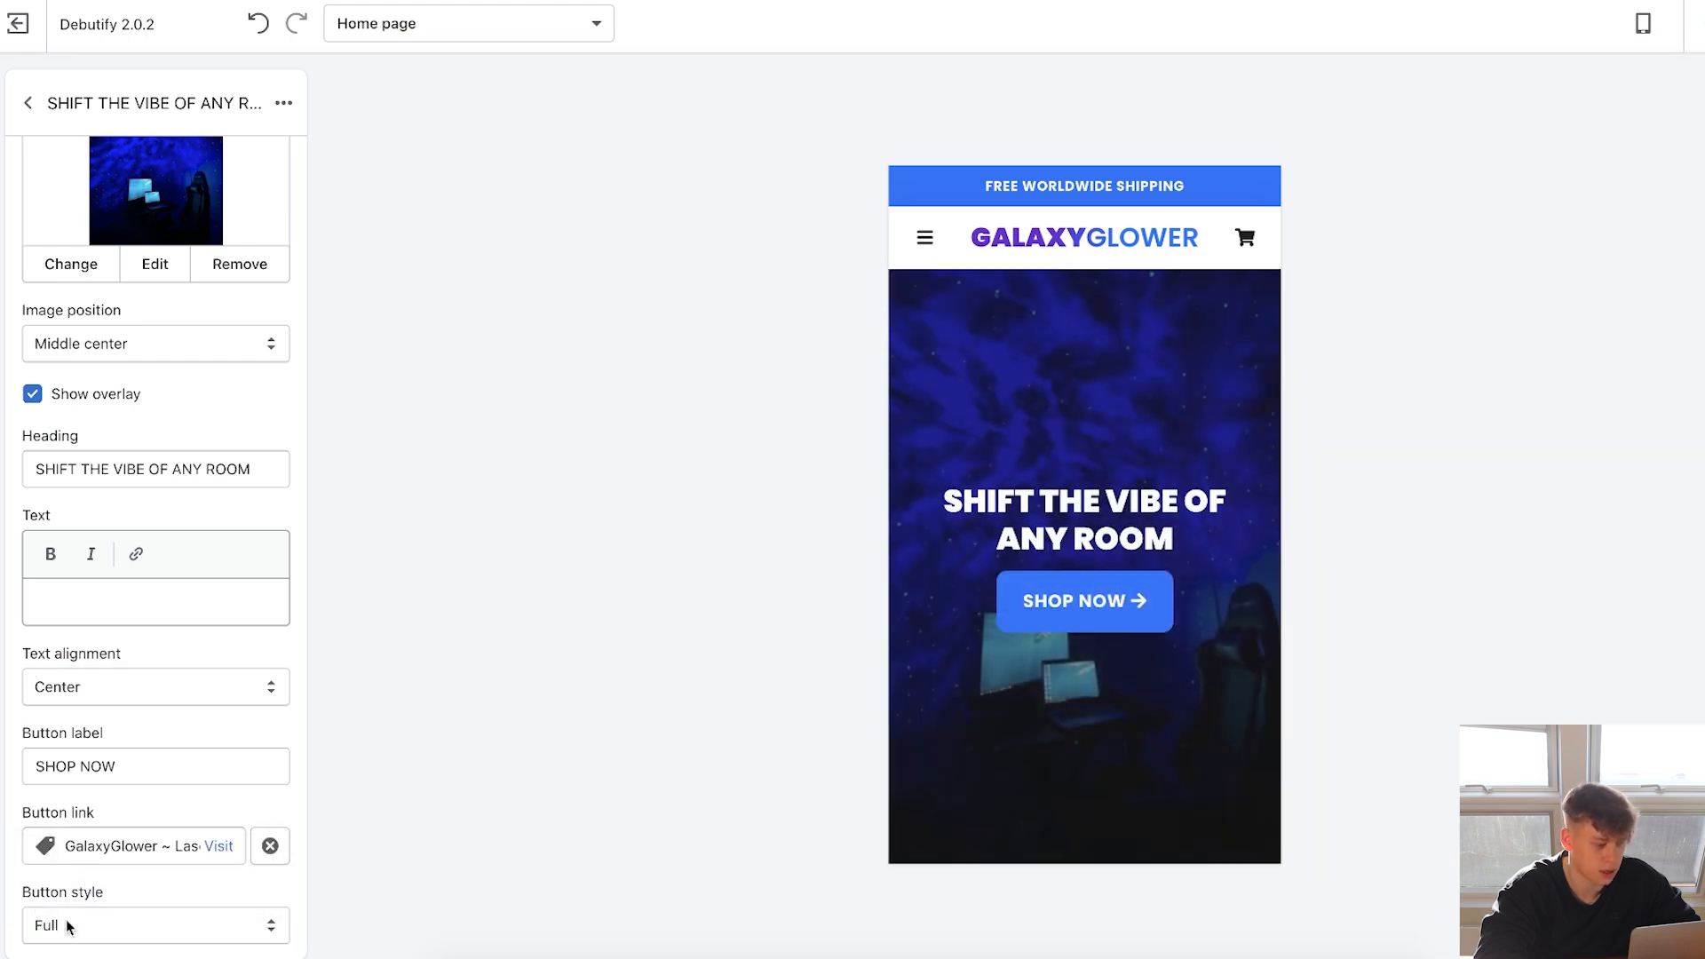
click(68, 927)
click(40, 947)
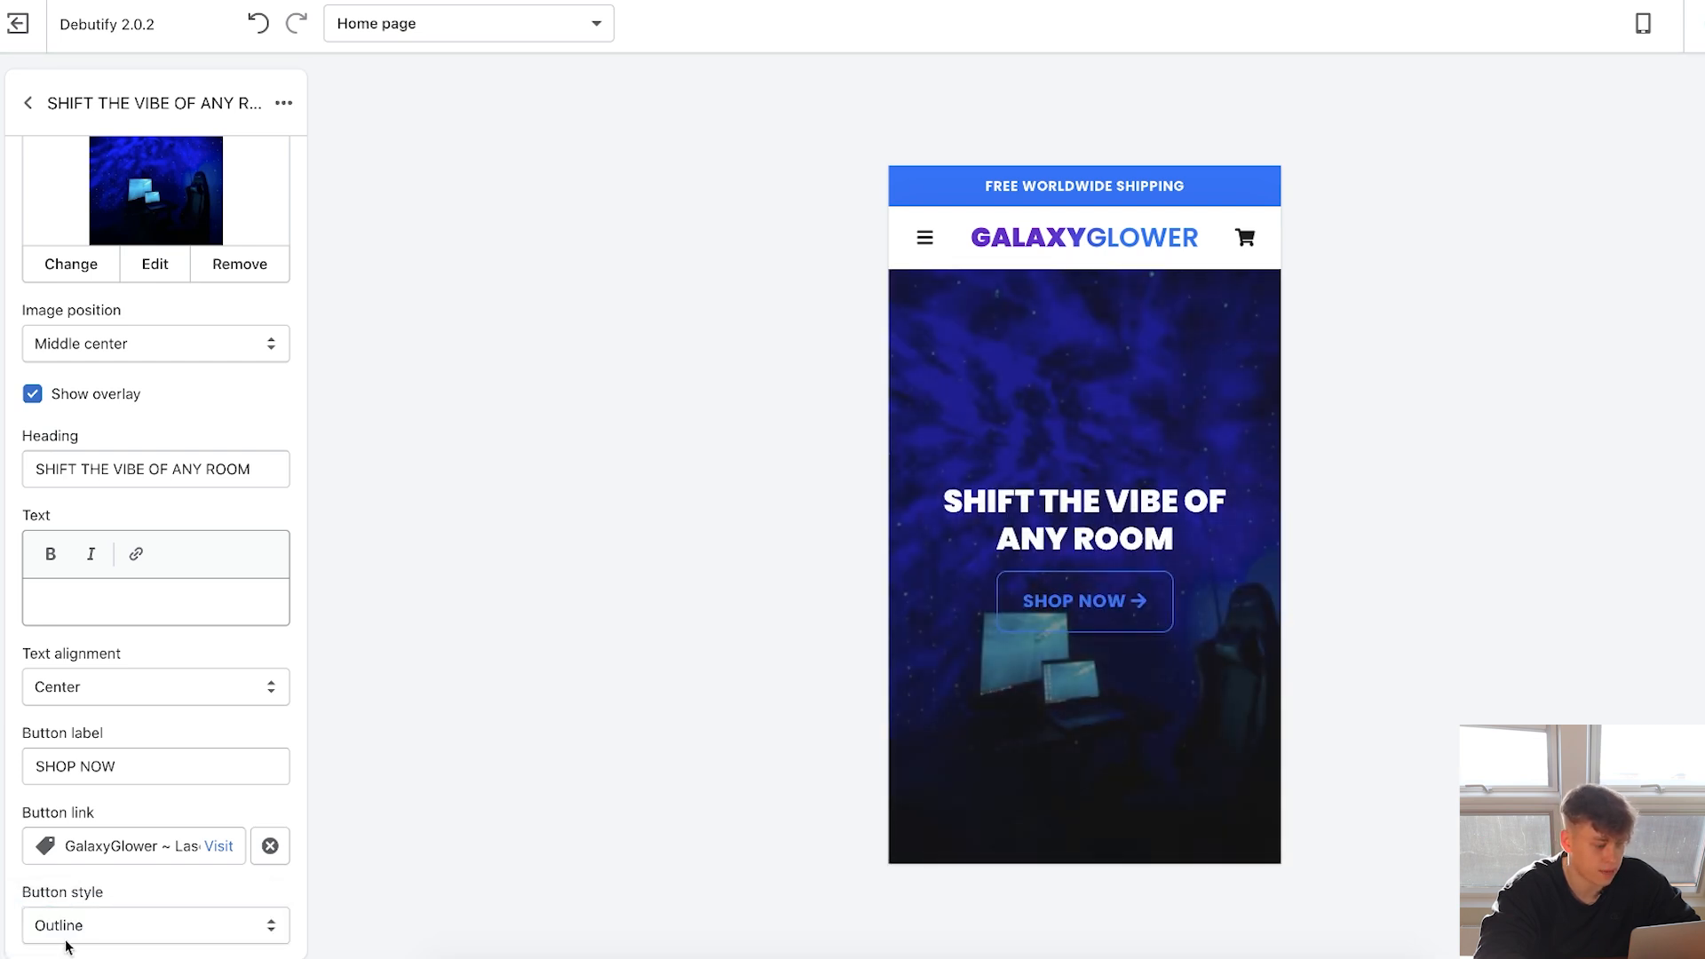
click(67, 943)
click(46, 906)
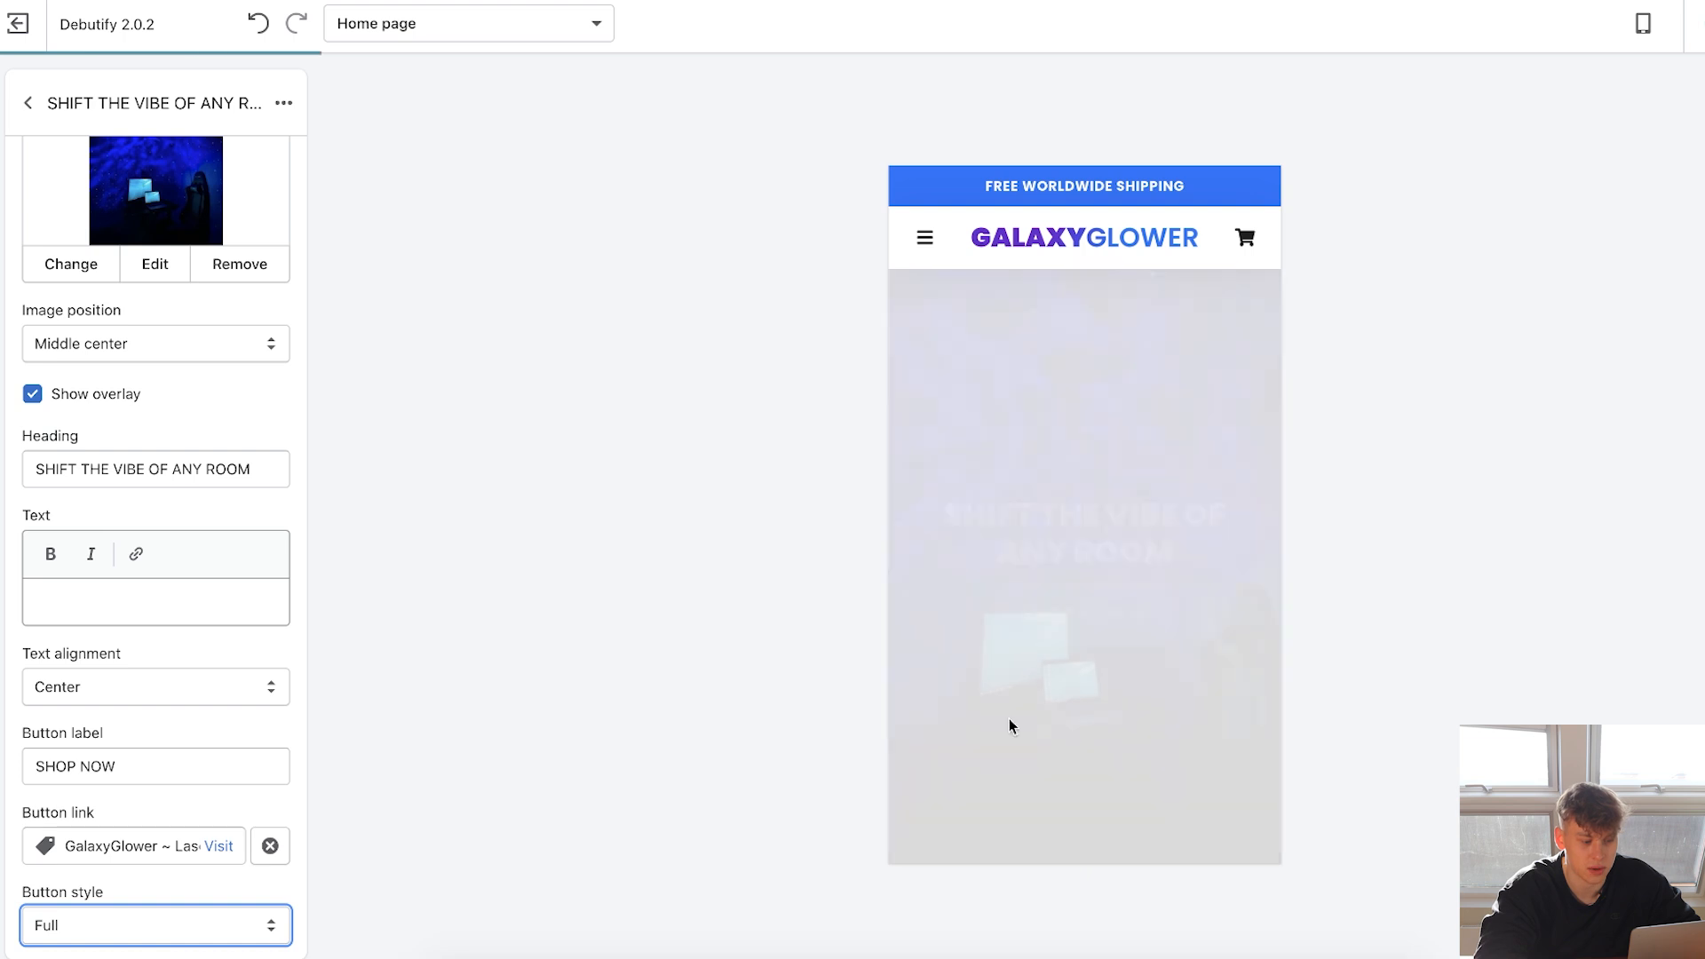
click(1644, 27)
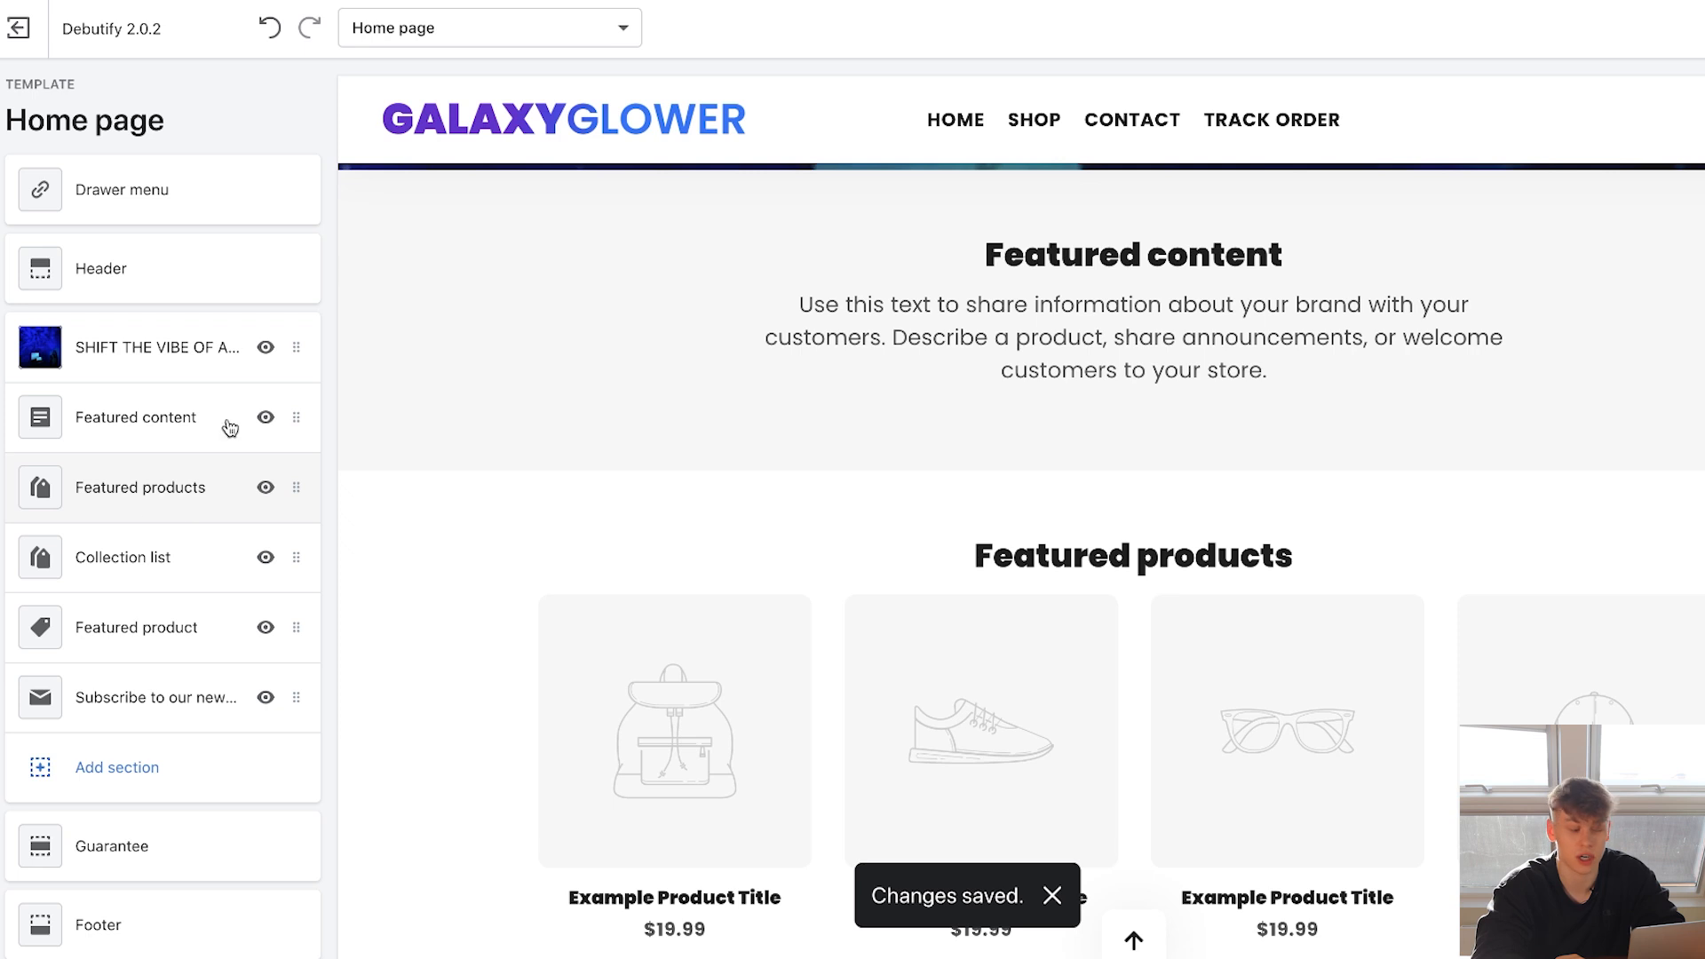
Remove the Featured products and Collection list sections from the home page.
click(258, 499)
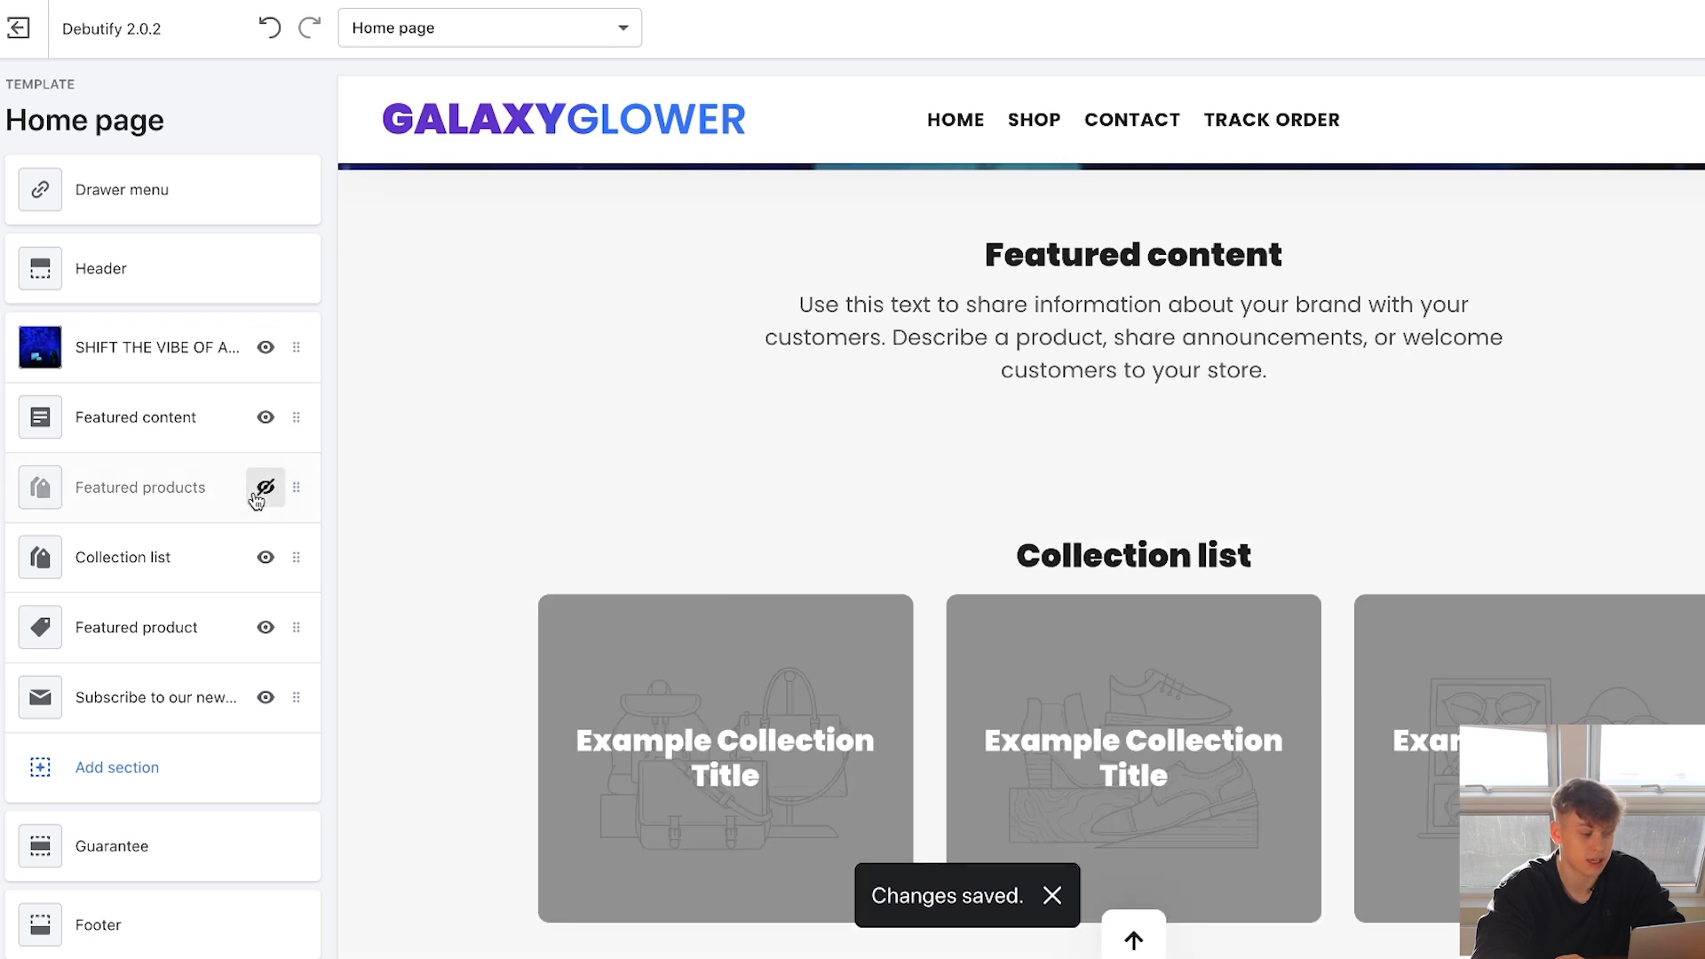
click(200, 495)
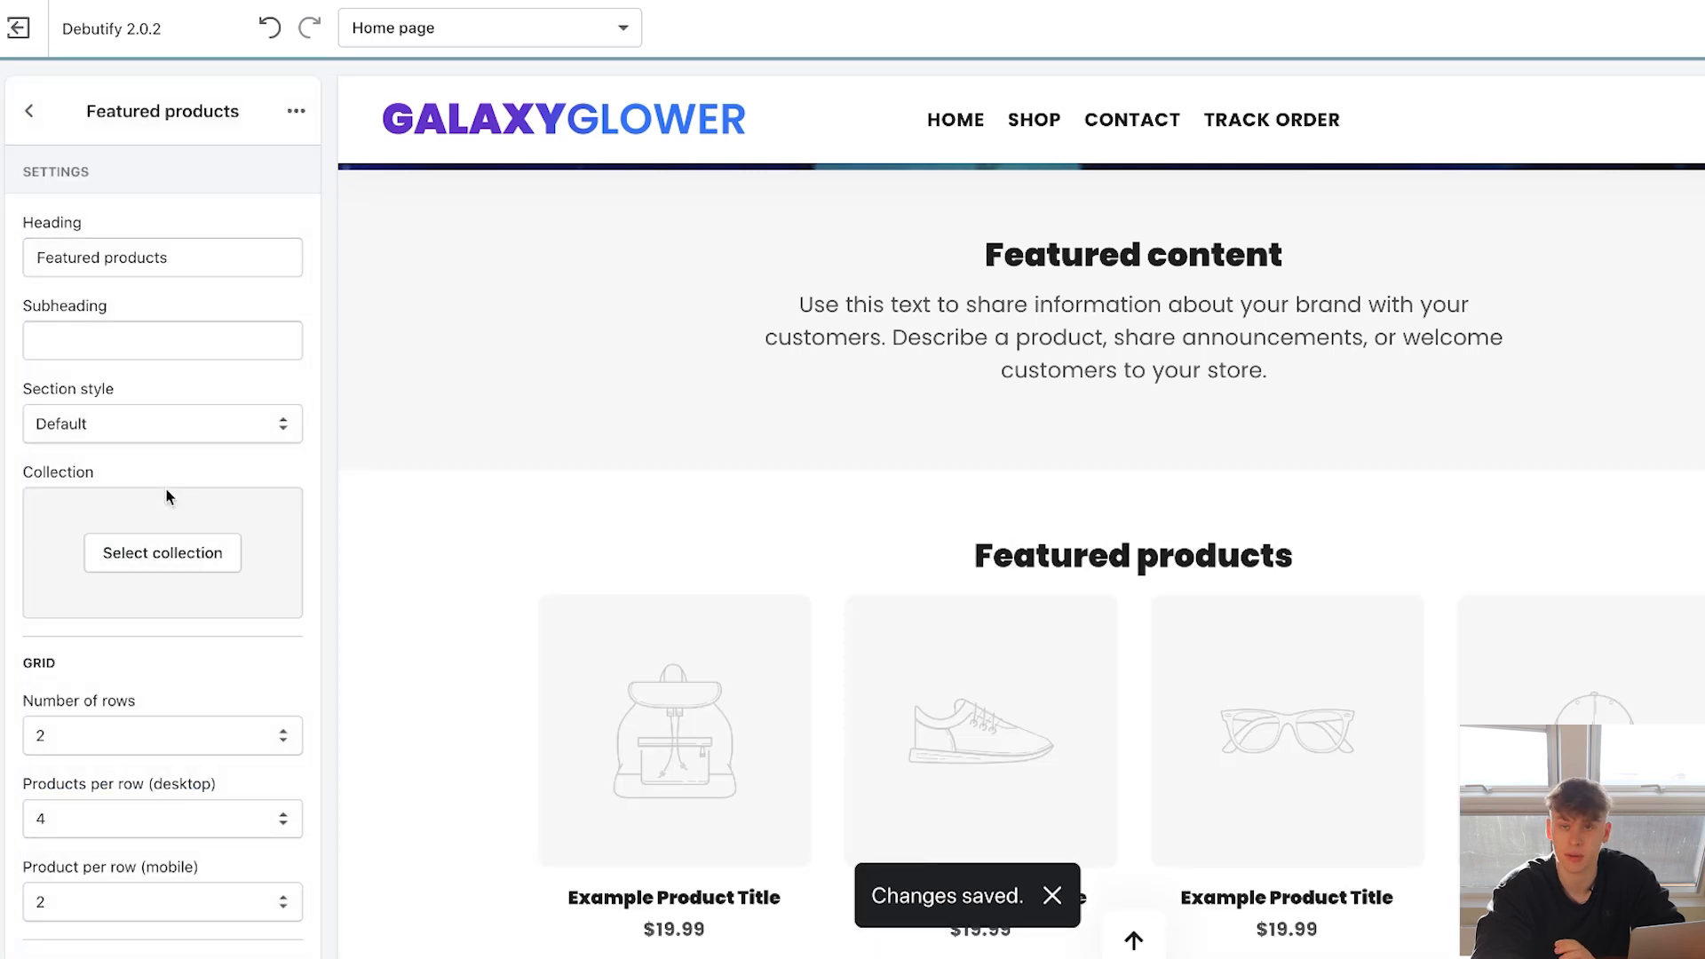
click(296, 111)
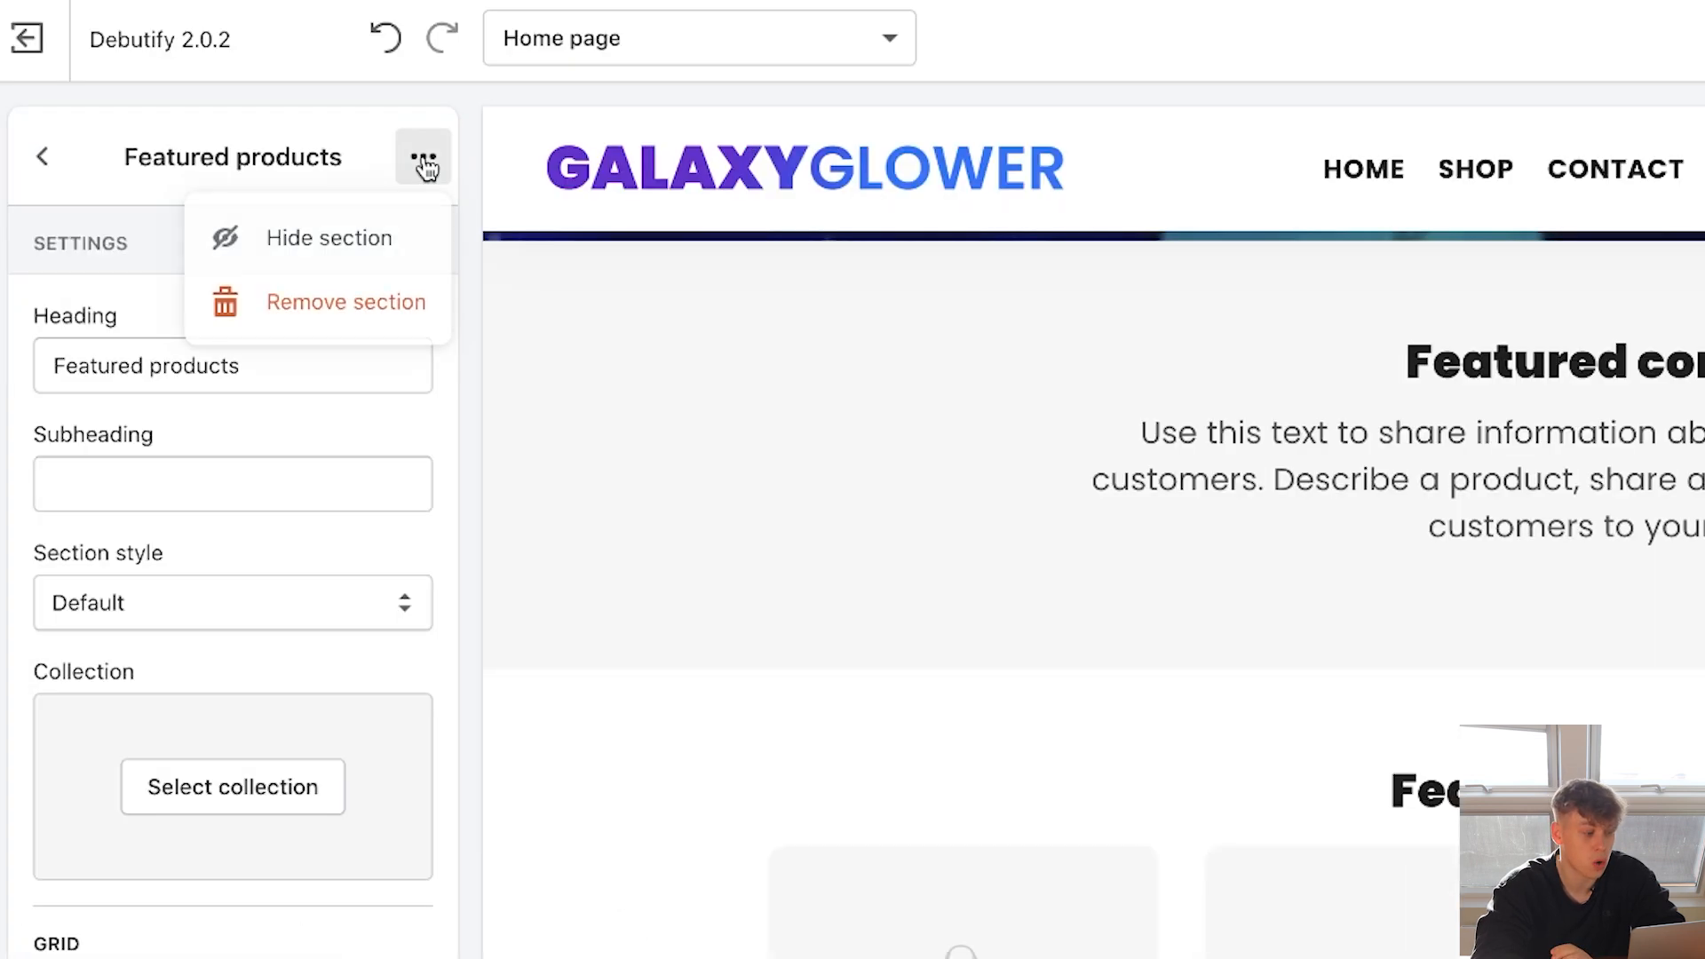
click(366, 306)
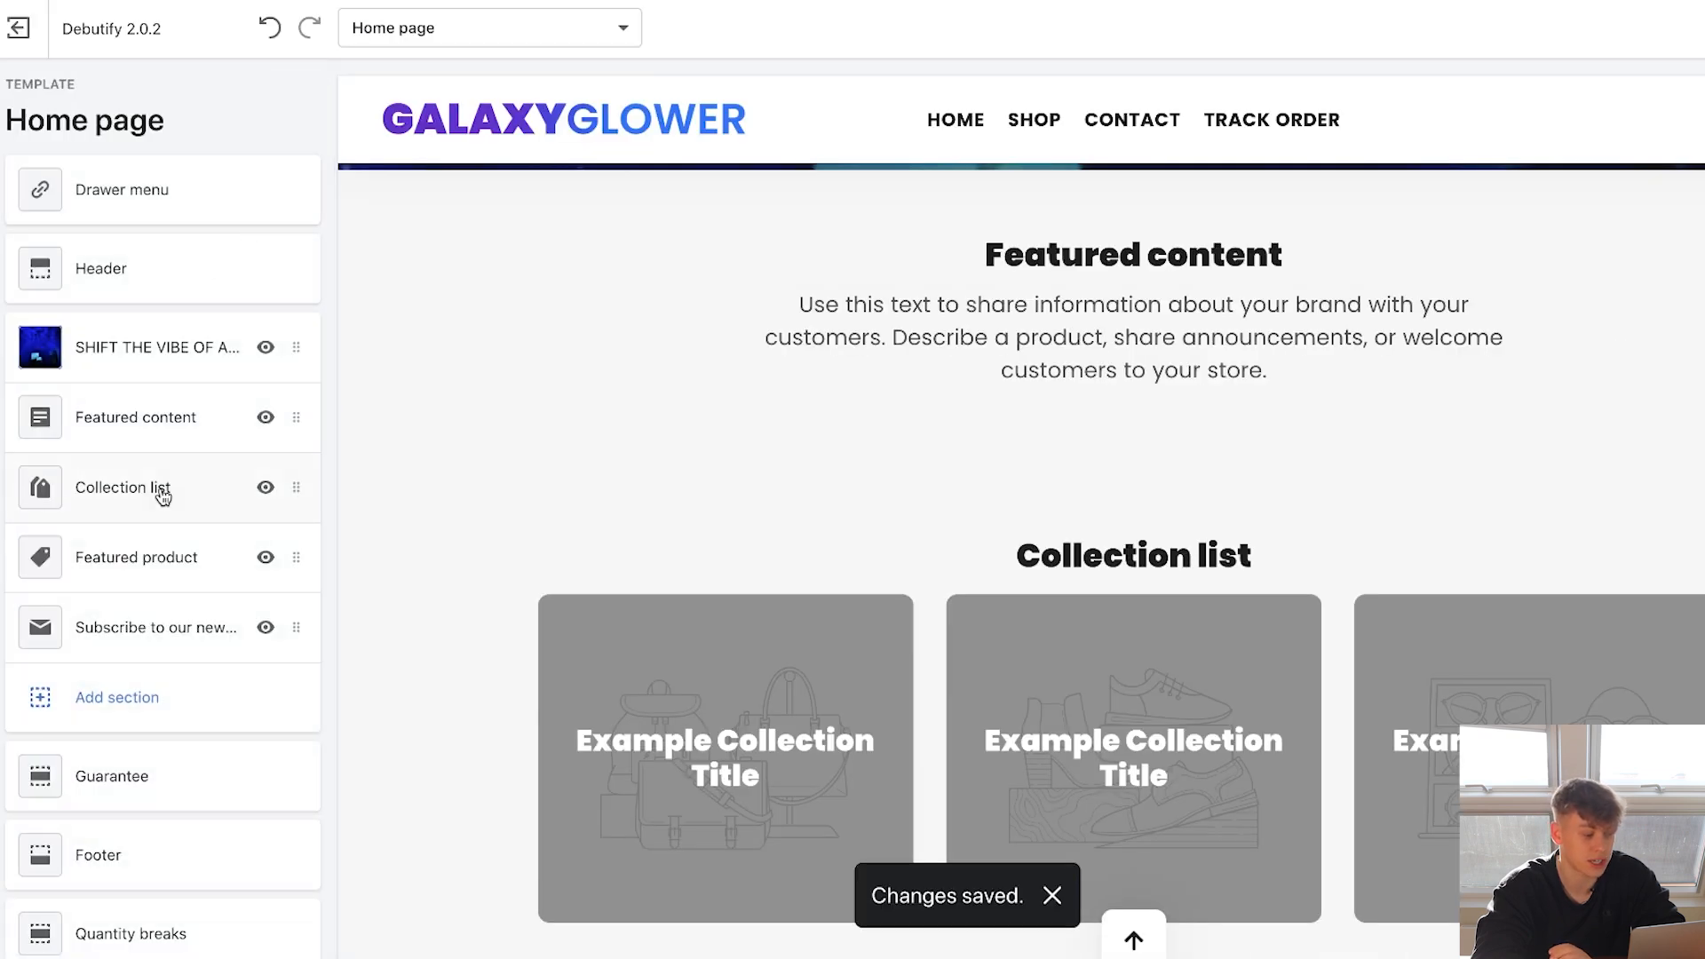
click(163, 493)
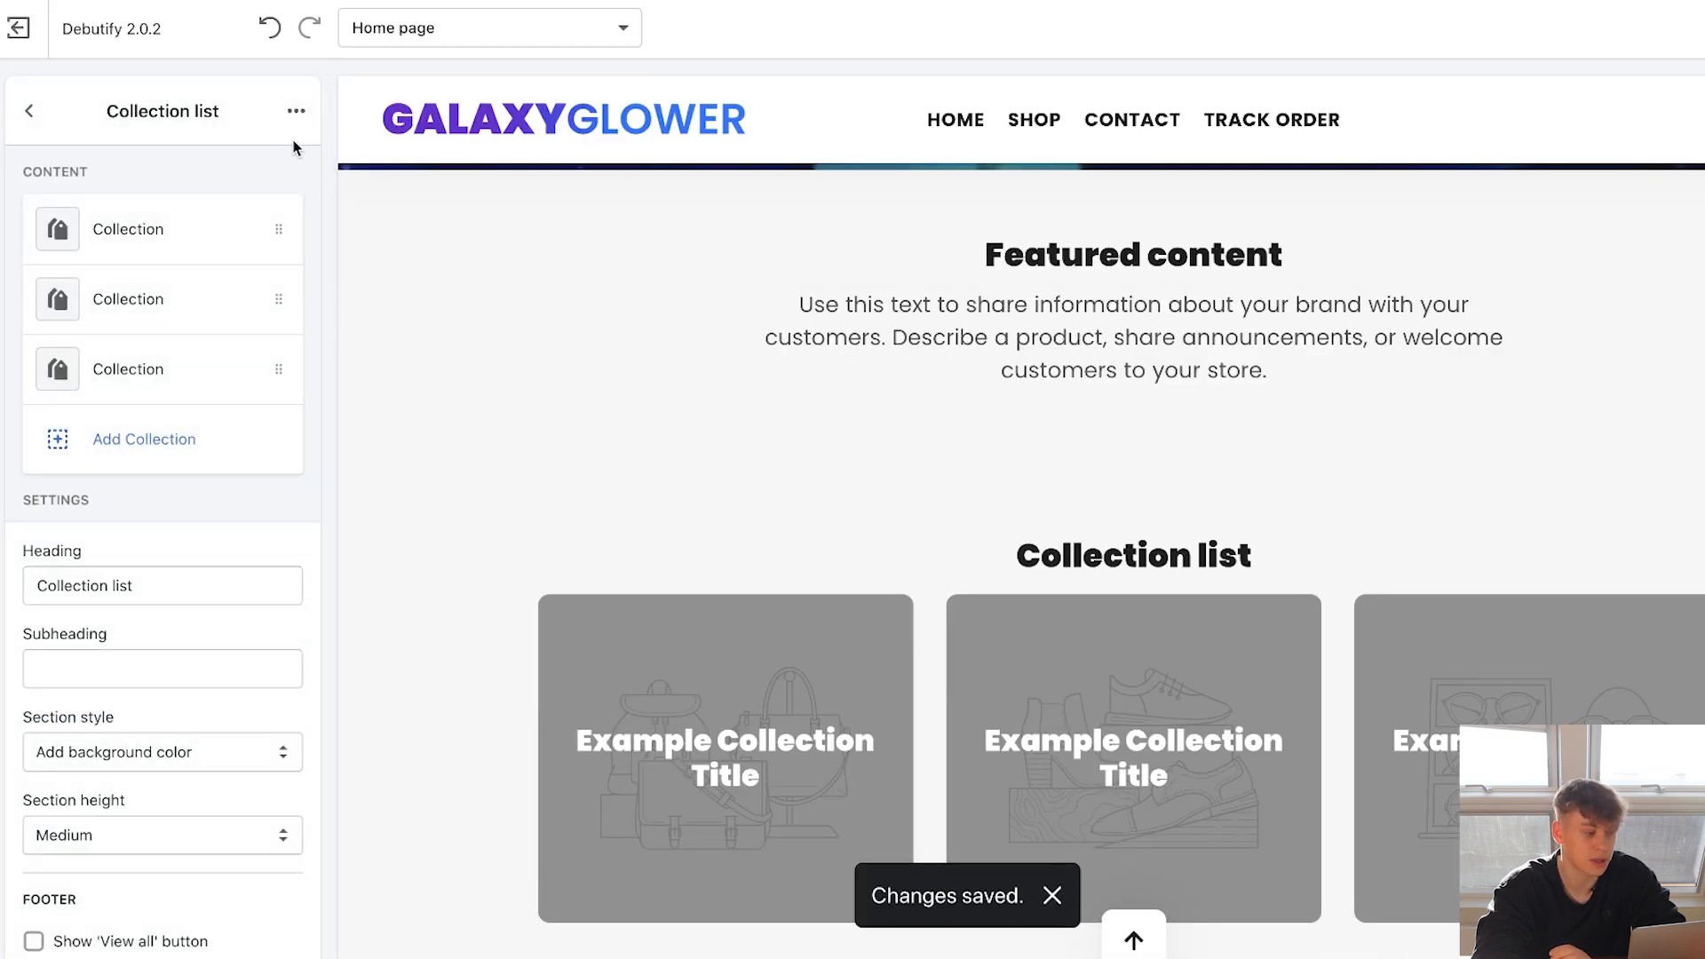
click(238, 218)
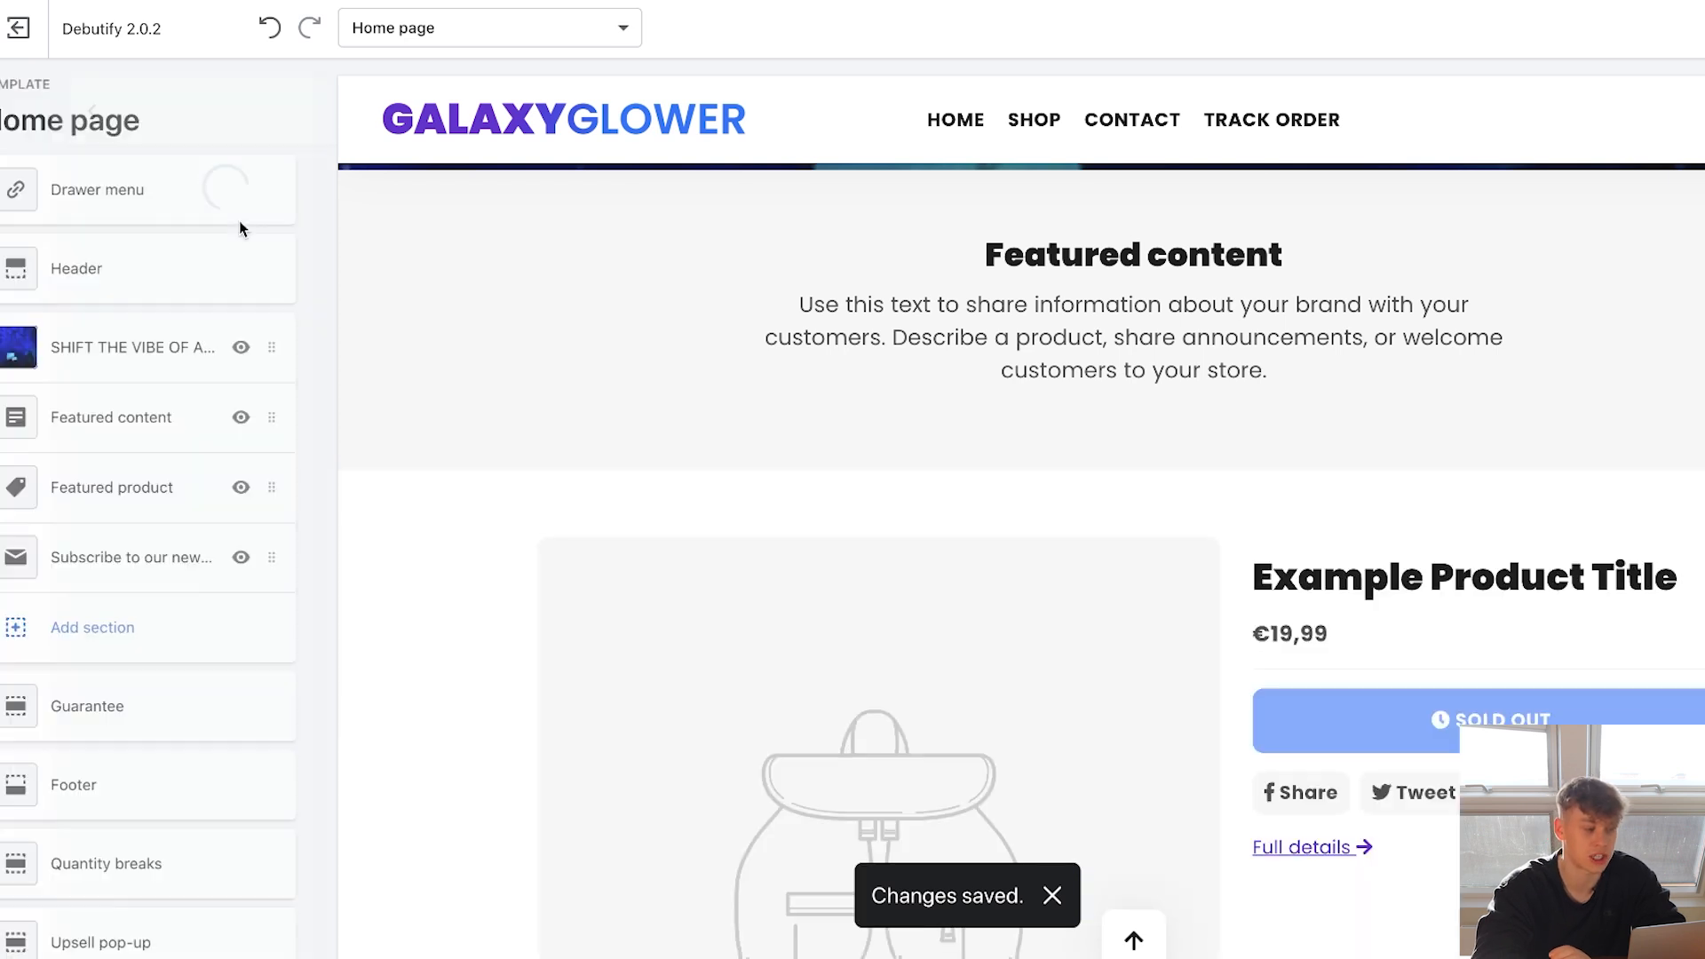
Assign GalaxyGlower ~ Laser Star Projector to the Featured product section and check how it looks on the page.
scroll(651, 459, down, 3)
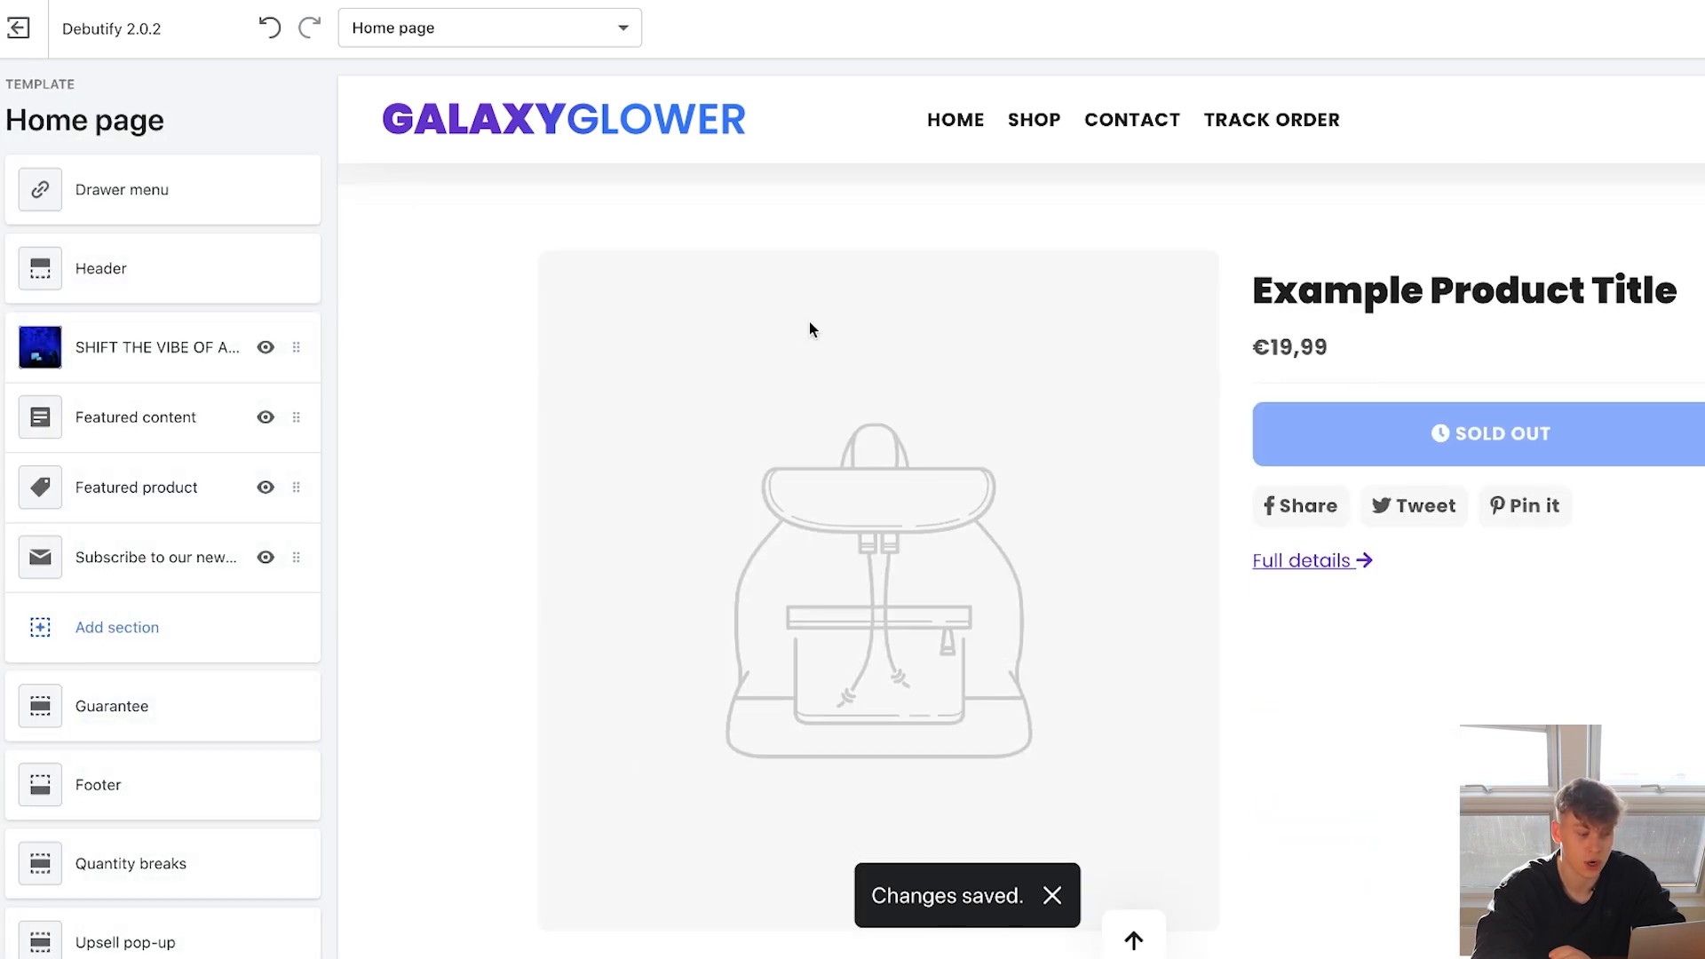
click(98, 479)
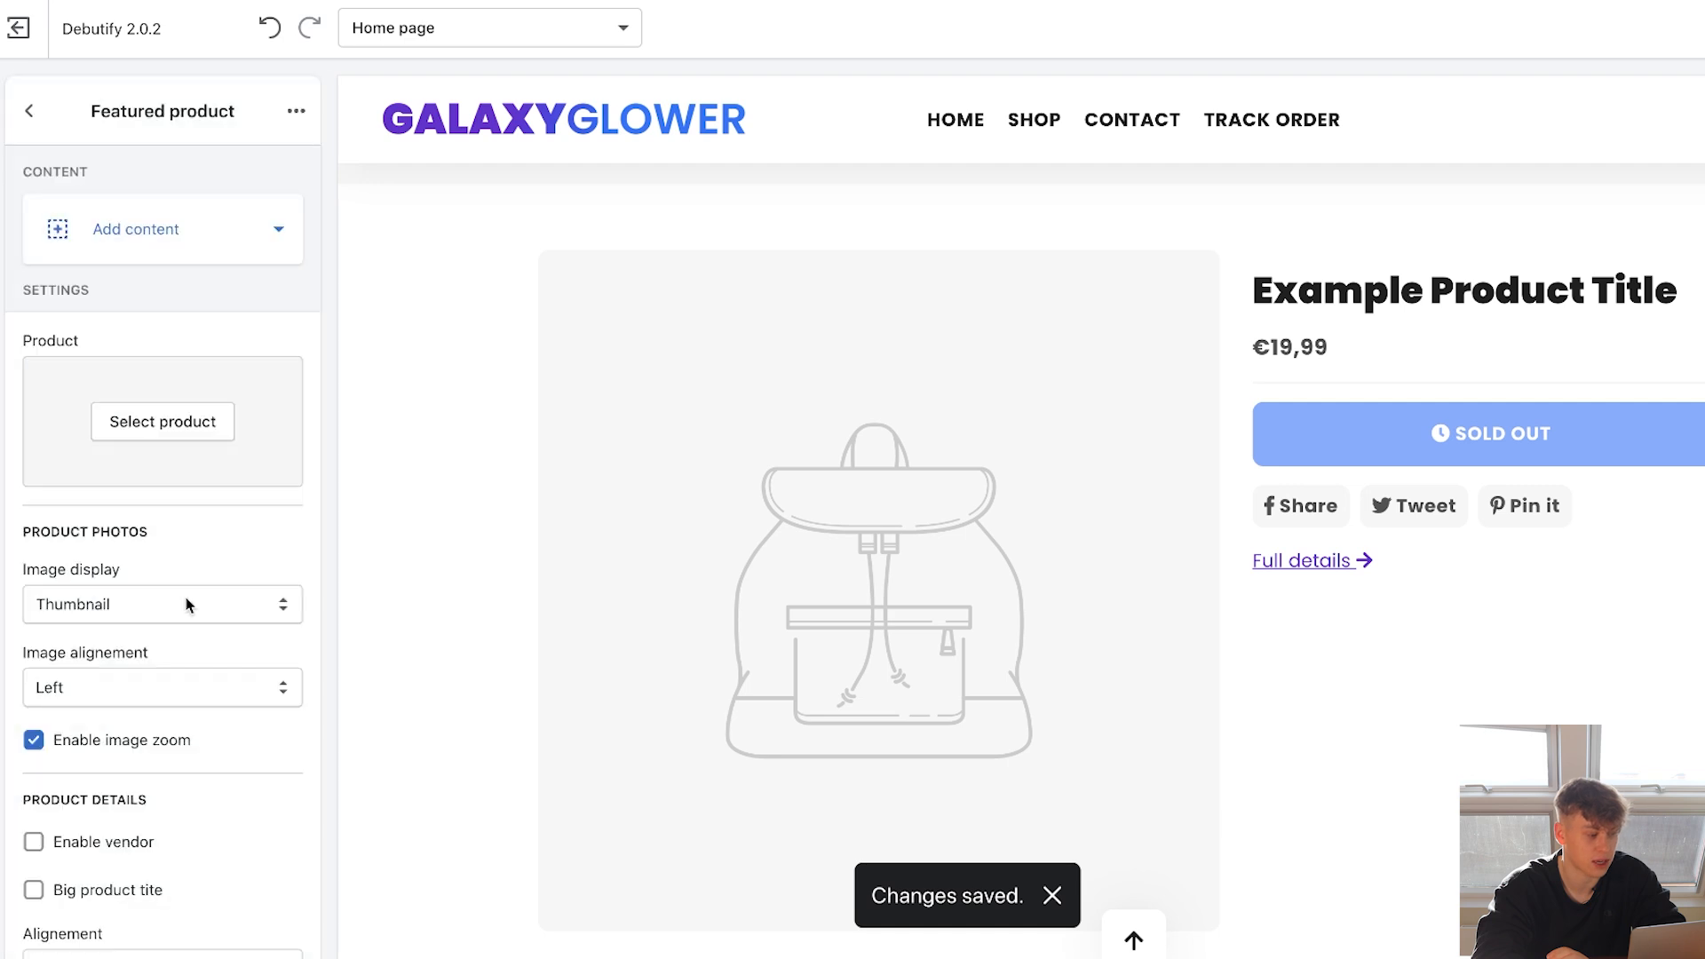
click(181, 424)
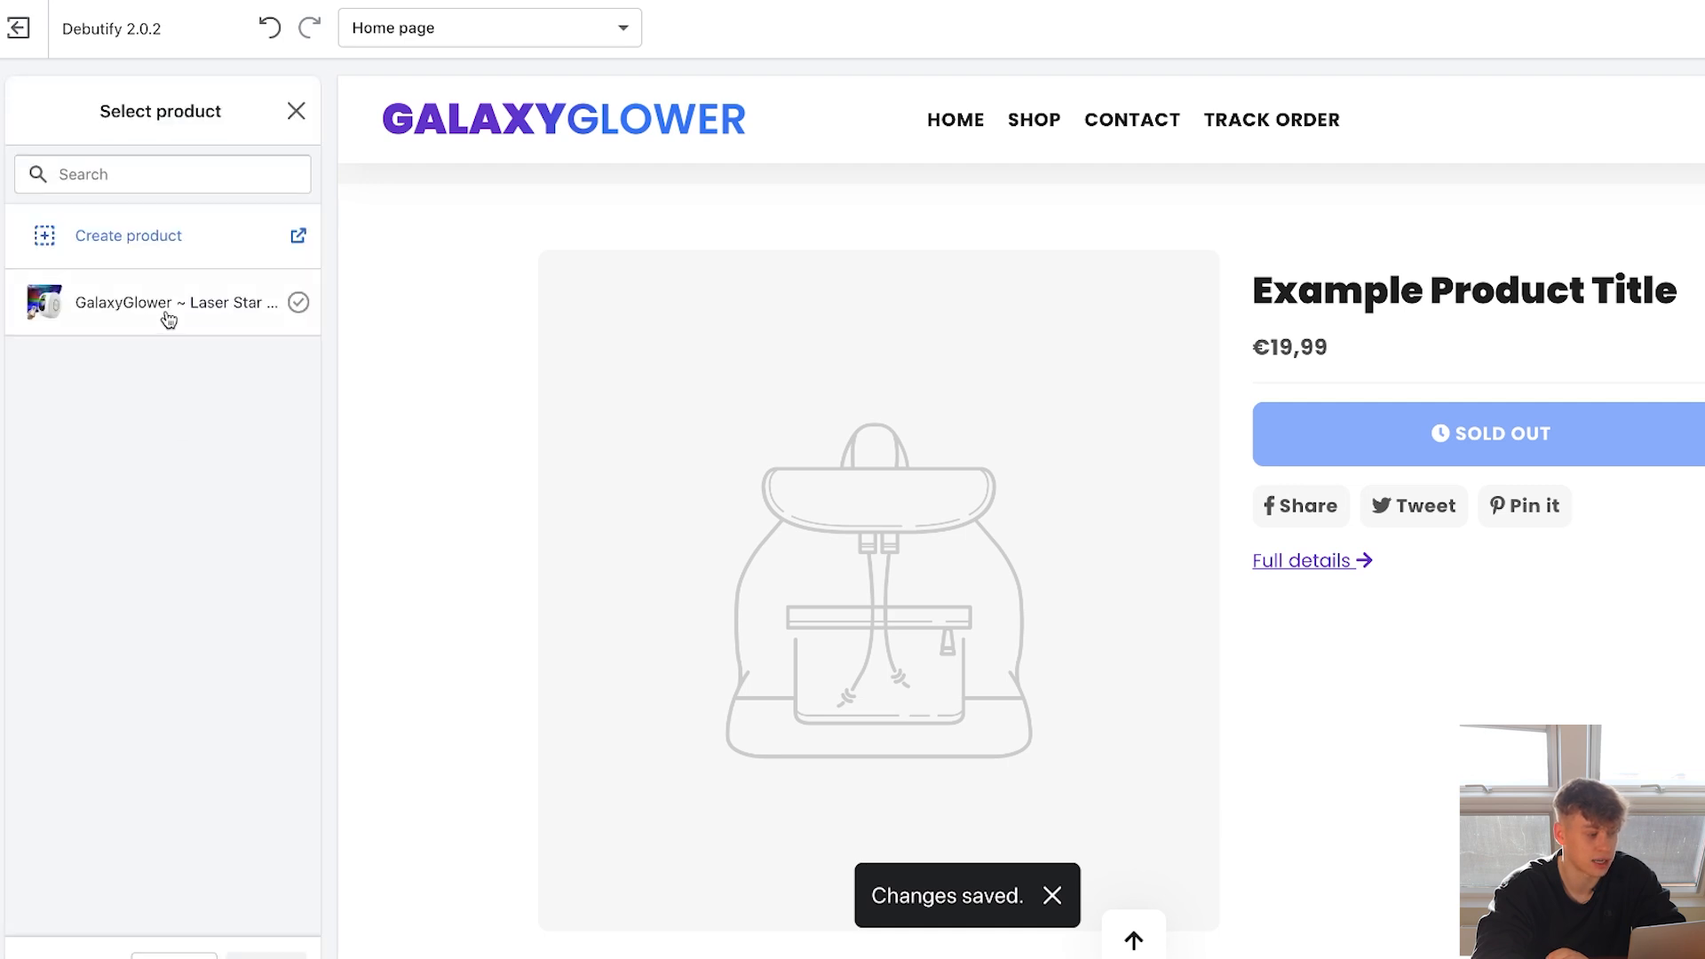
click(169, 306)
click(266, 955)
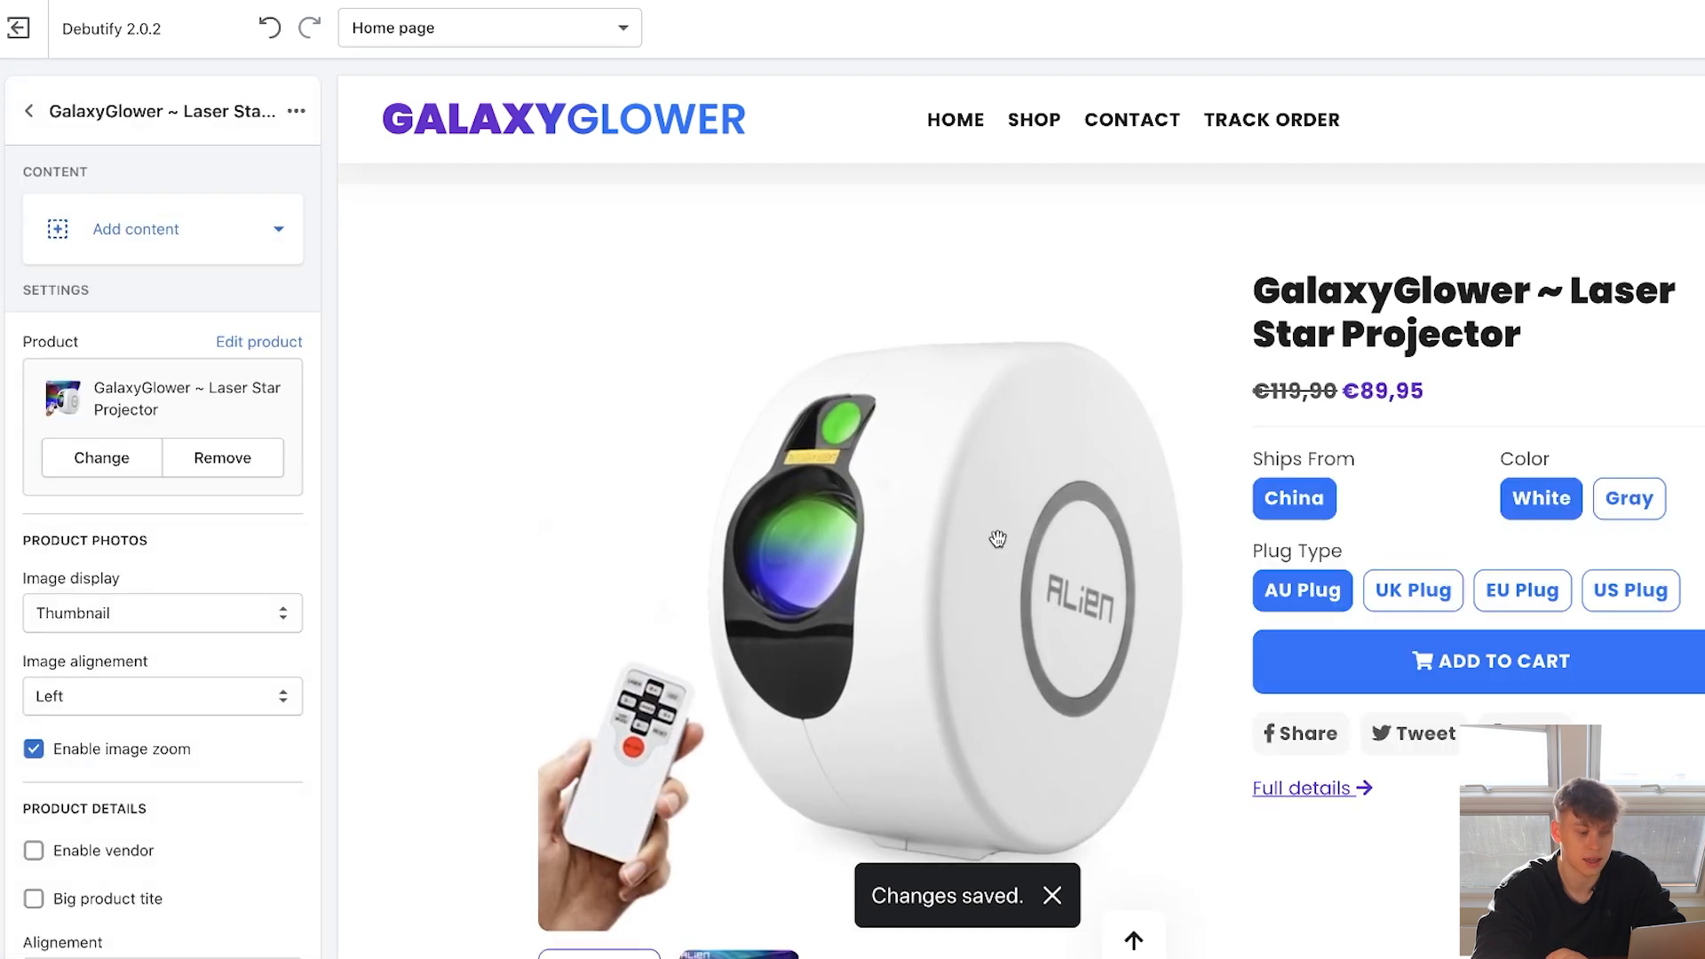
scroll(653, 408, down, 2)
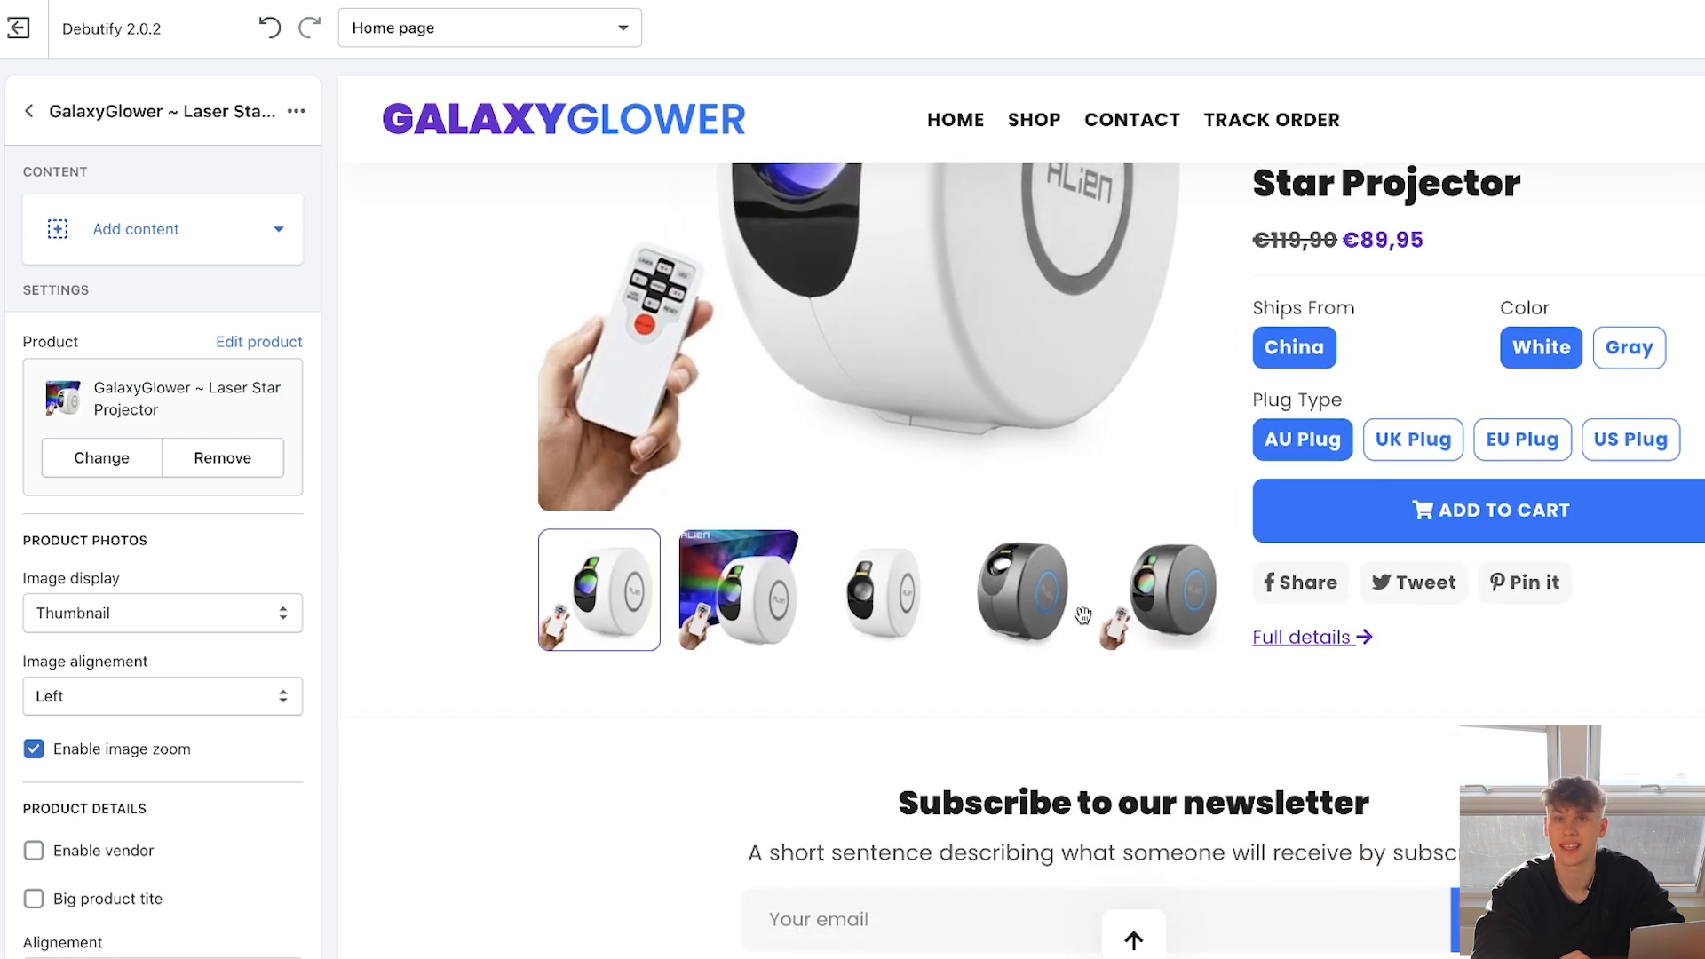
scroll(1082, 615, up, 1)
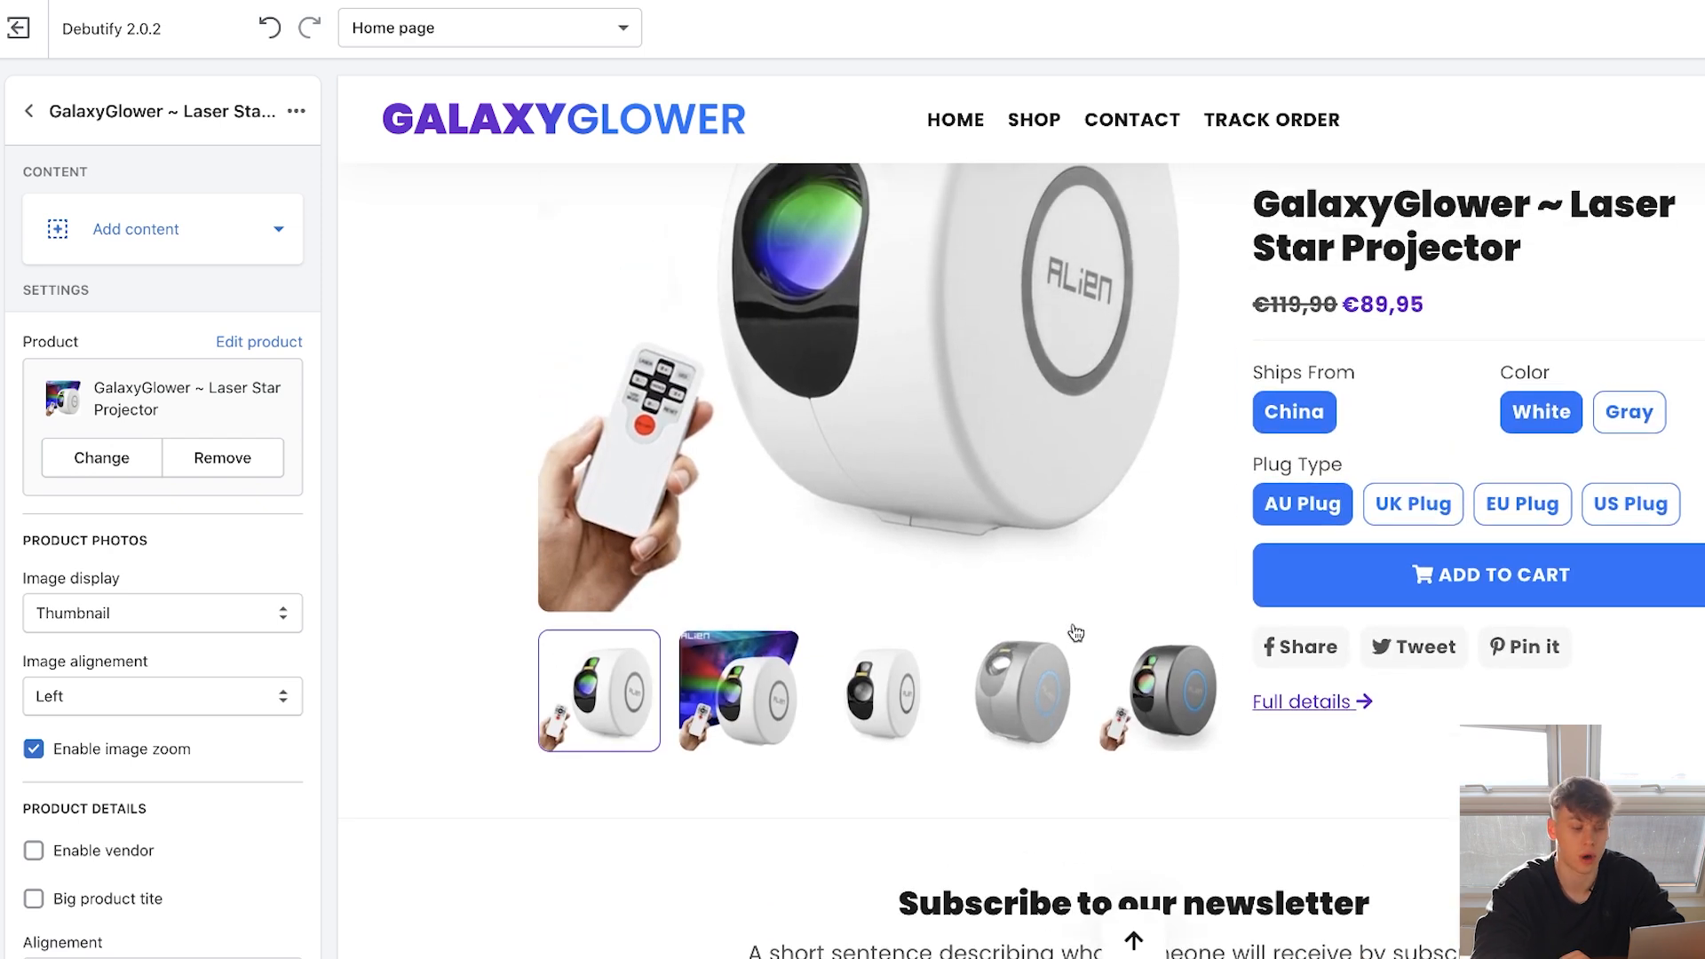
Turn off image zoom and show the quantity picker in the featured product's settings.
click(53, 751)
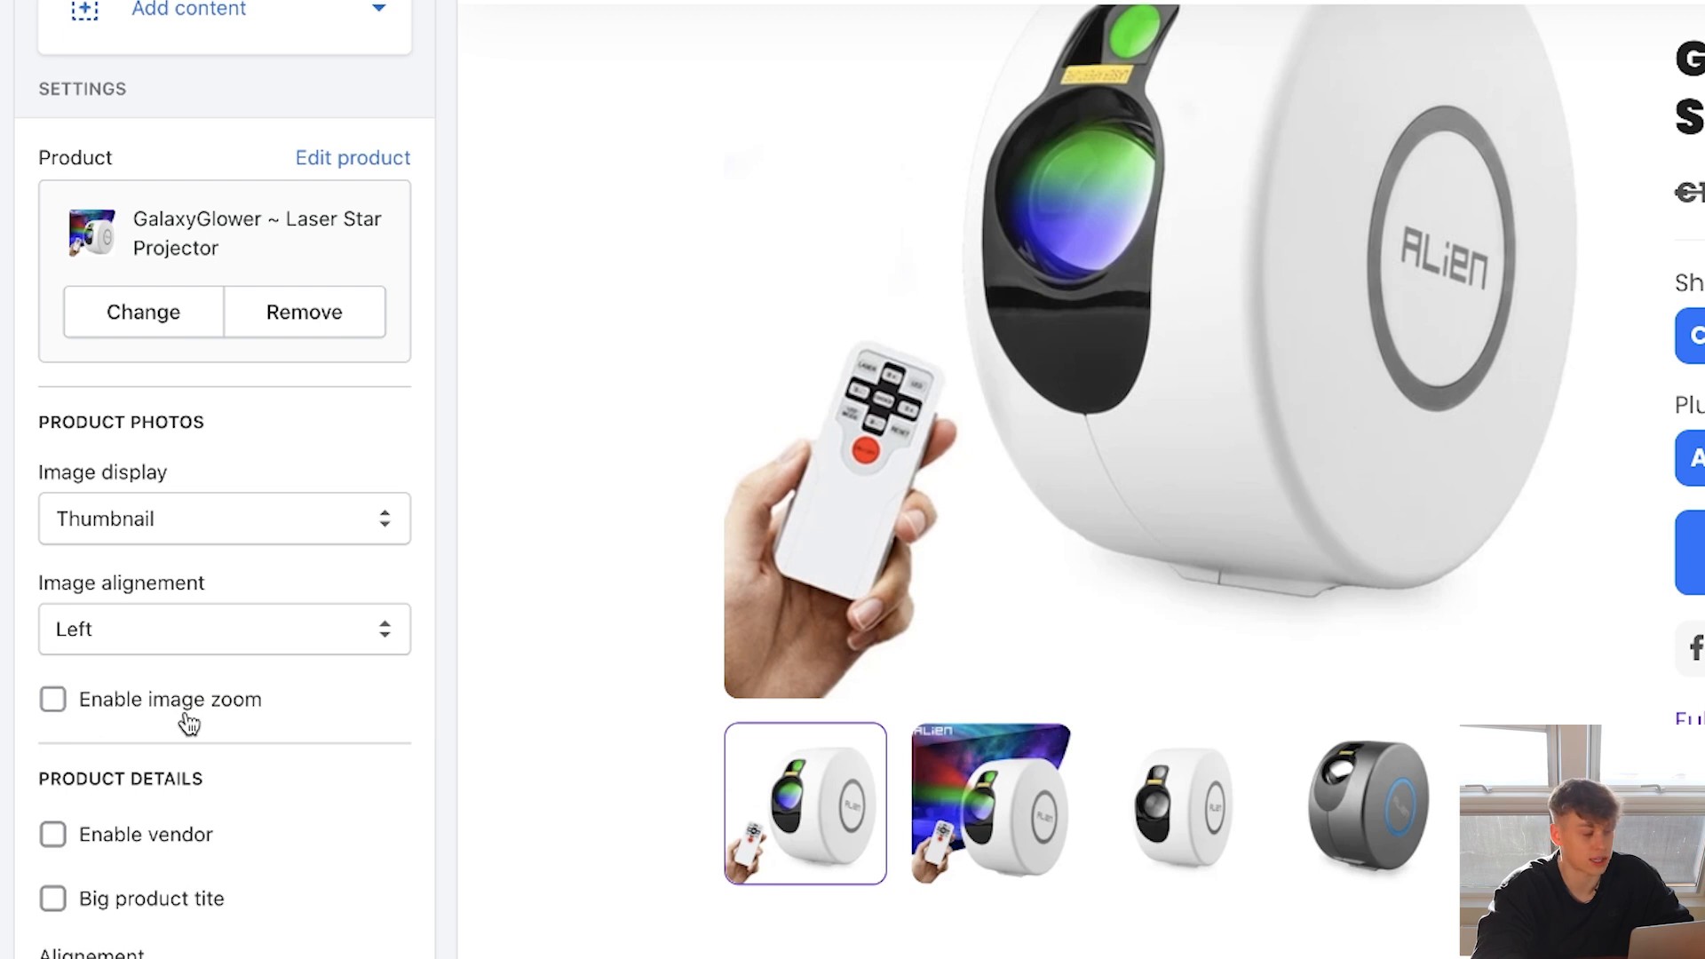
scroll(189, 725, down, 3)
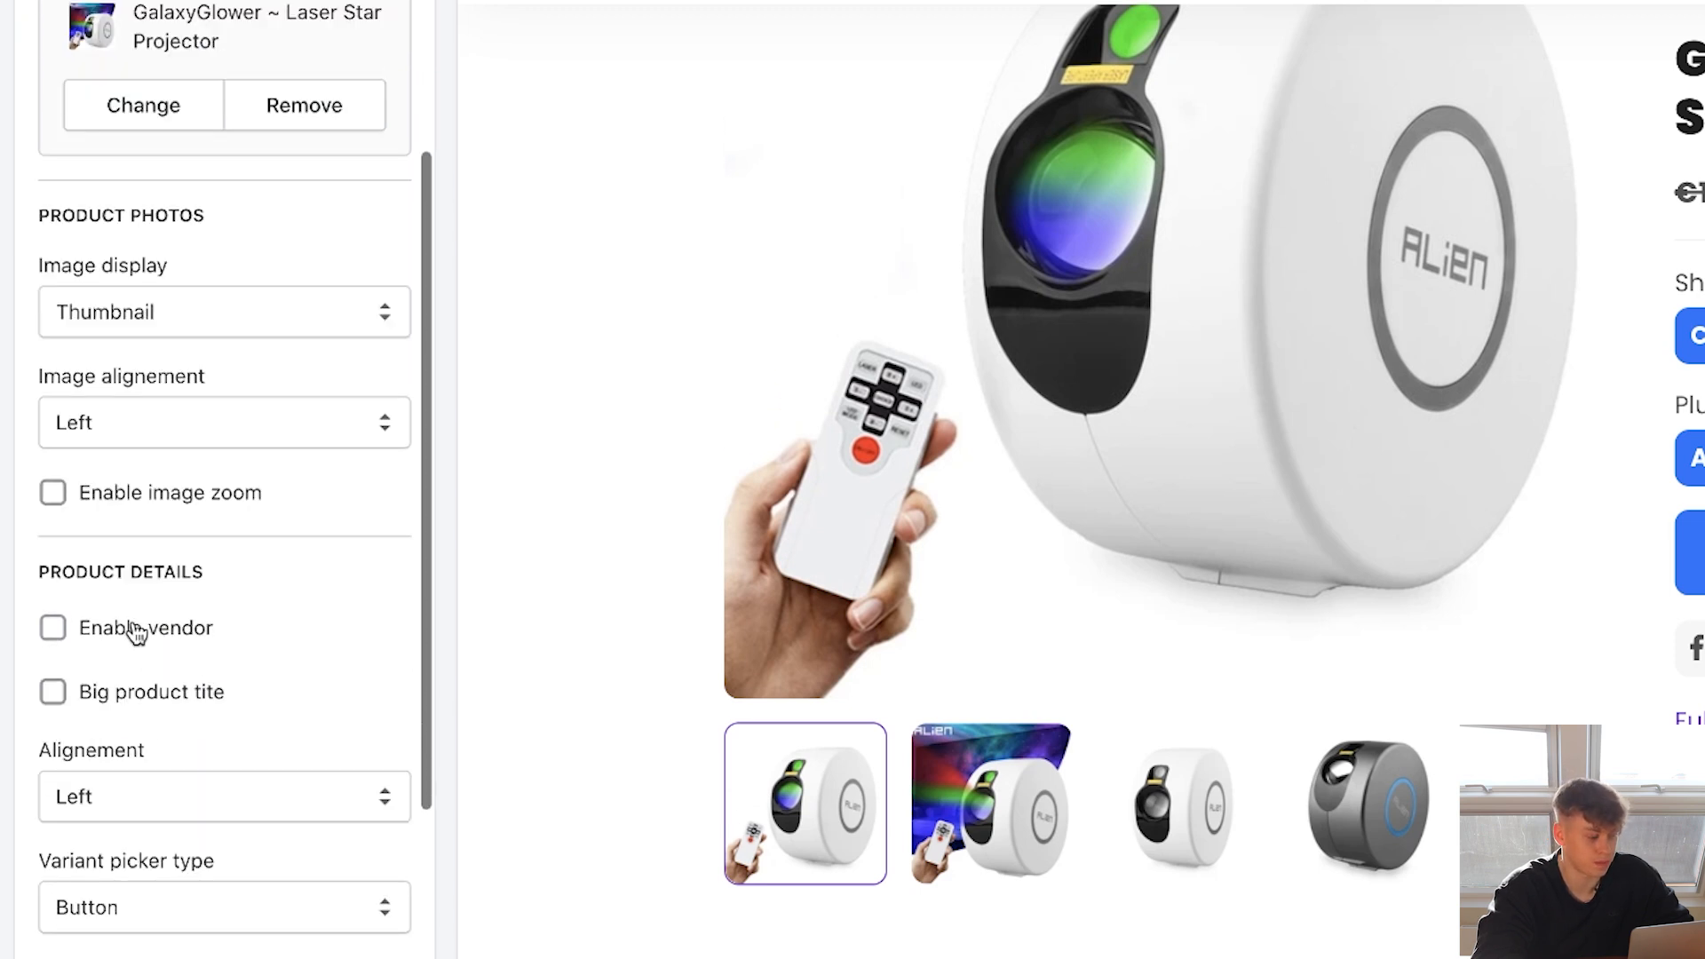
scroll(188, 673, down, 4)
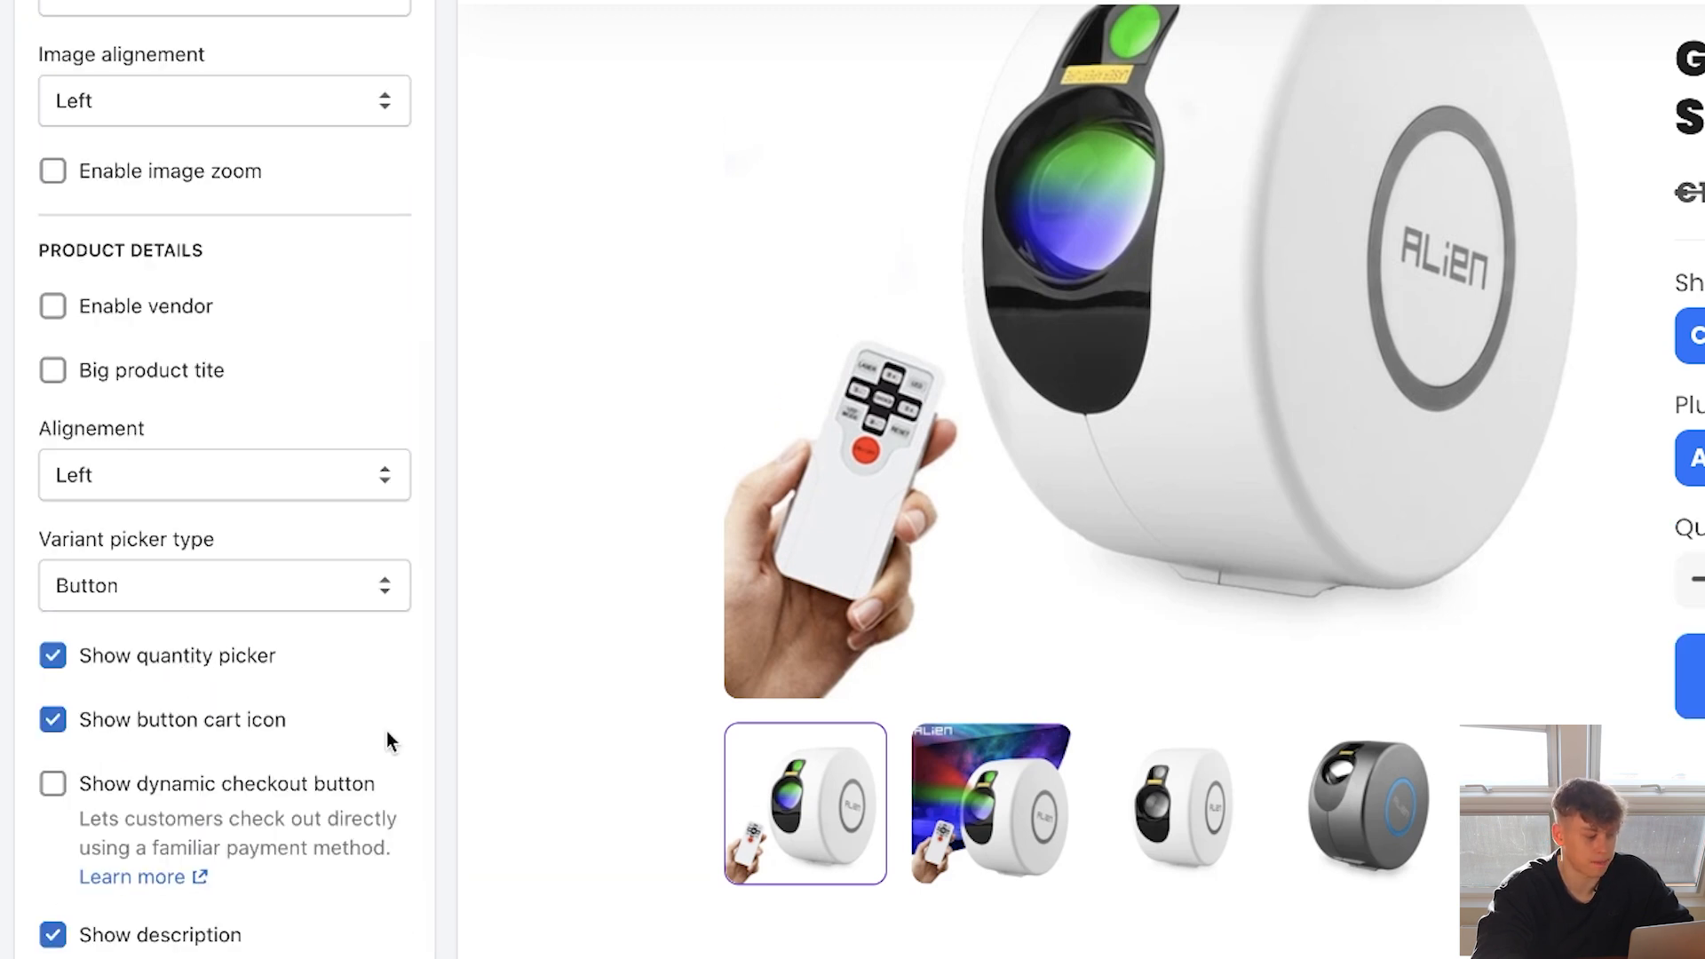
scroll(387, 741, down, 2)
click(196, 824)
scroll(190, 818, down, 1)
click(172, 856)
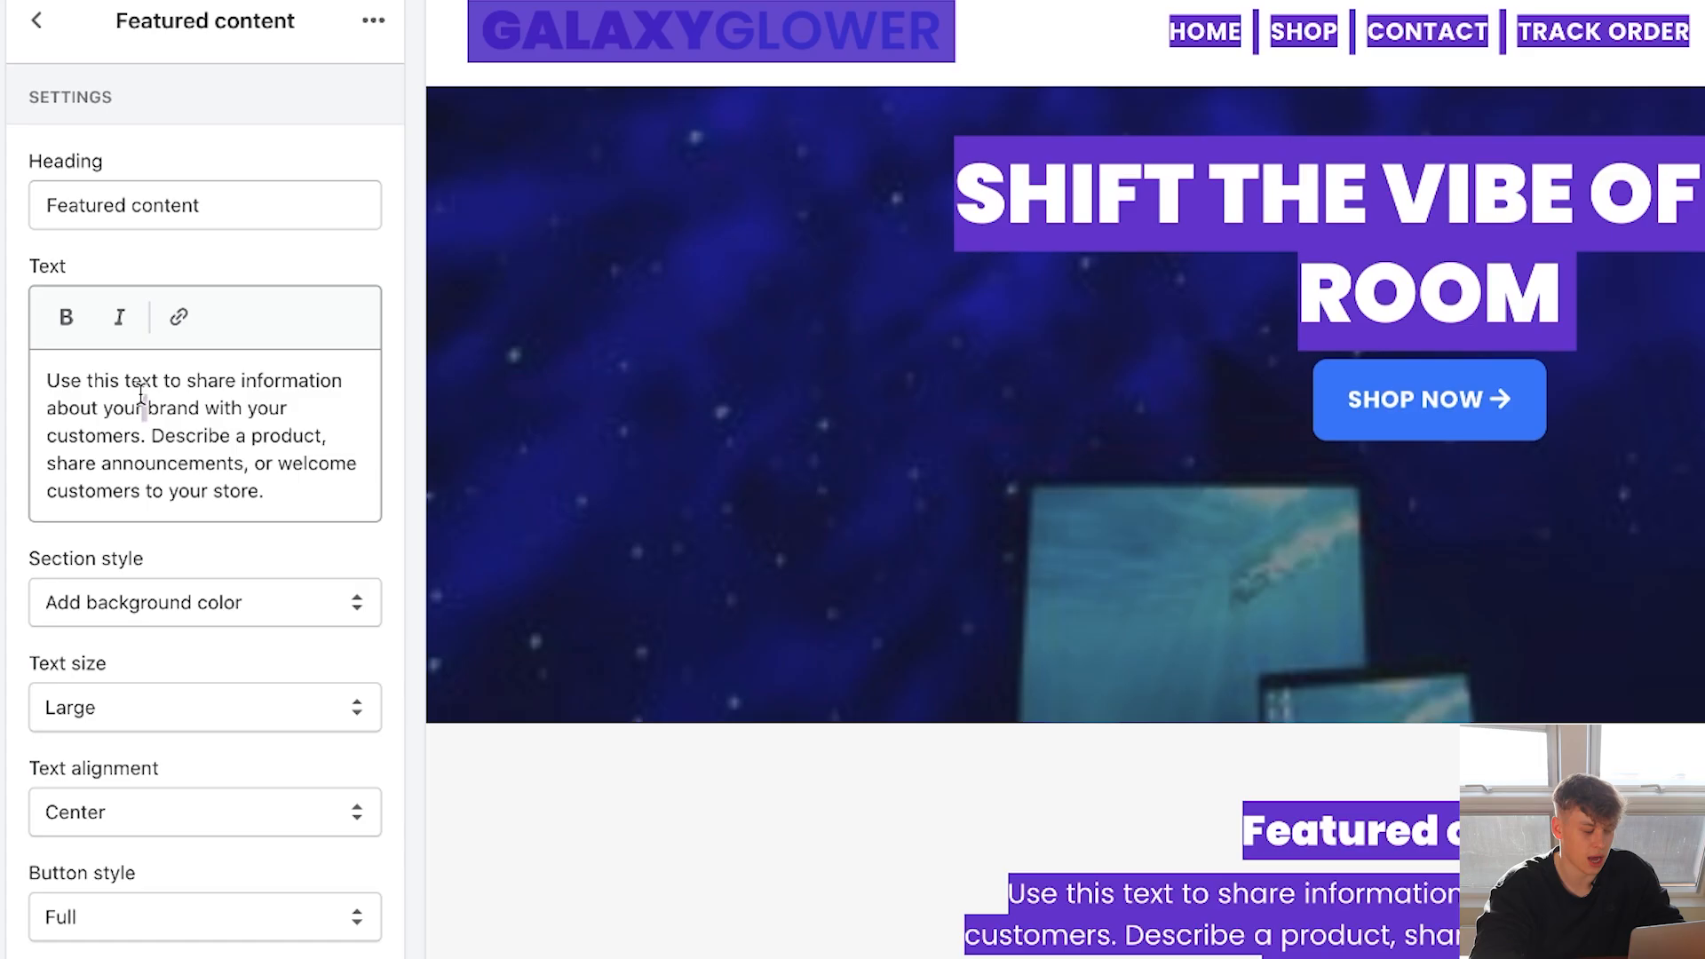
Rewrite the Featured content text to describe the GalaxyGlower laser projecting drifting Stars against a nebula Cloud, and set the heading to GALAXYGLOWER.
triple_click(140, 393)
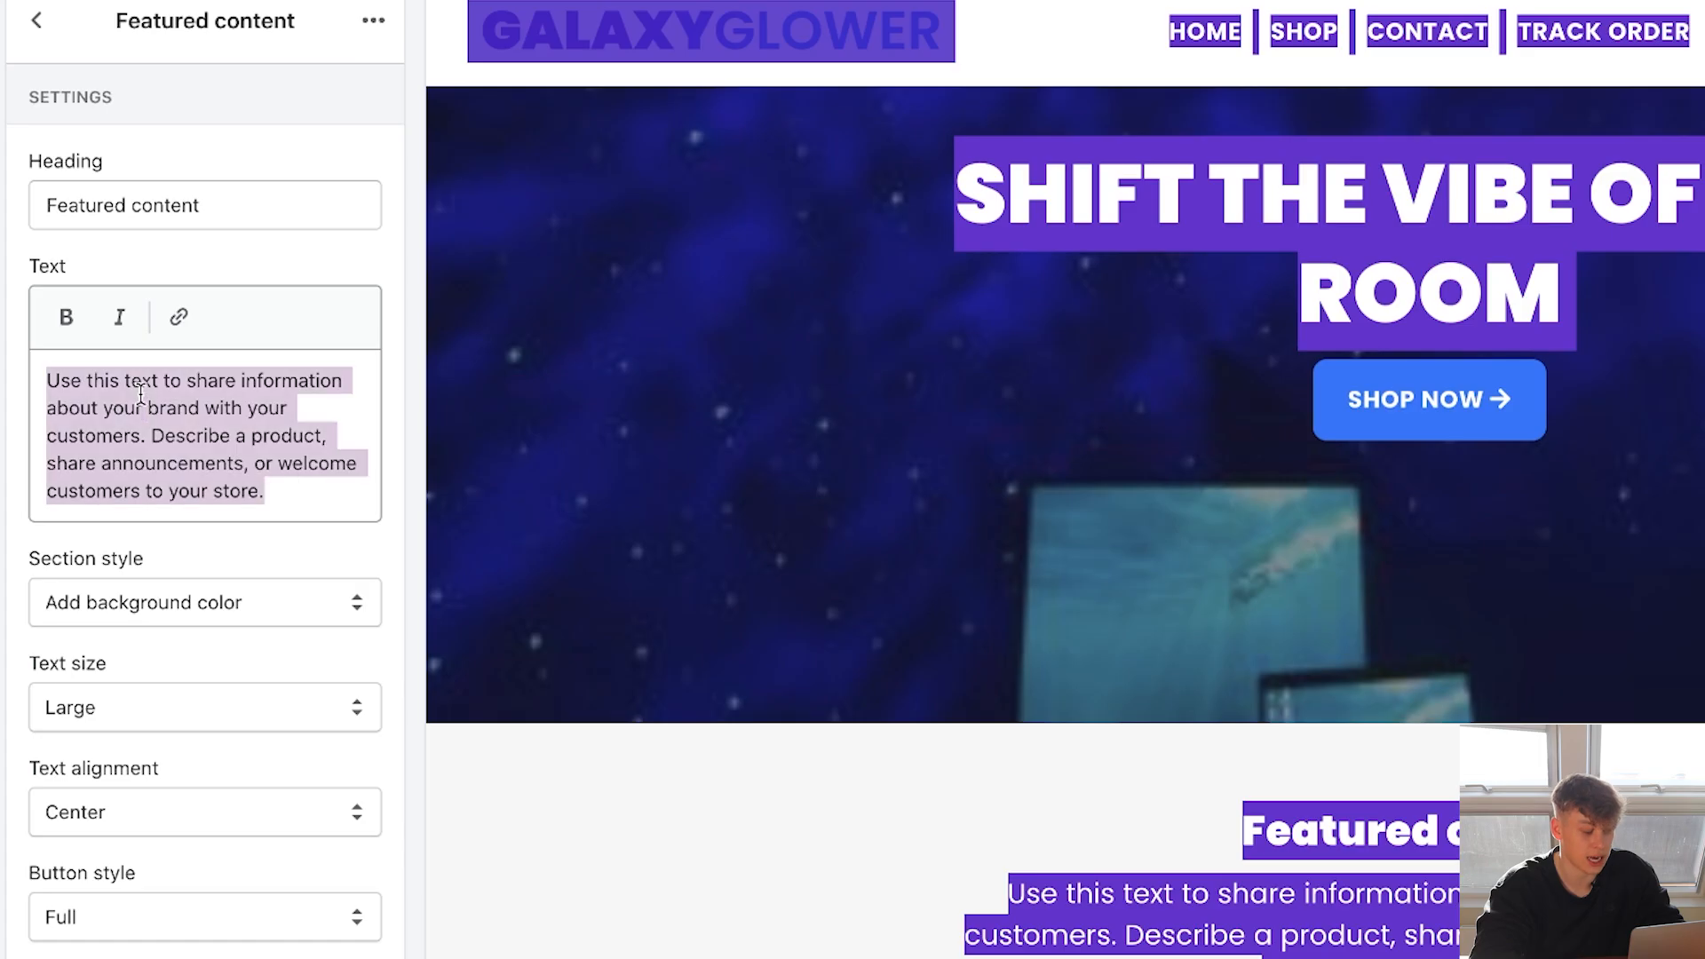
text(The GalaxyGlower is a laser projected which transforms your room instantly and provides a galactic experience by projecting a sea of drifting Stars against a flooding nebula Cloud.)
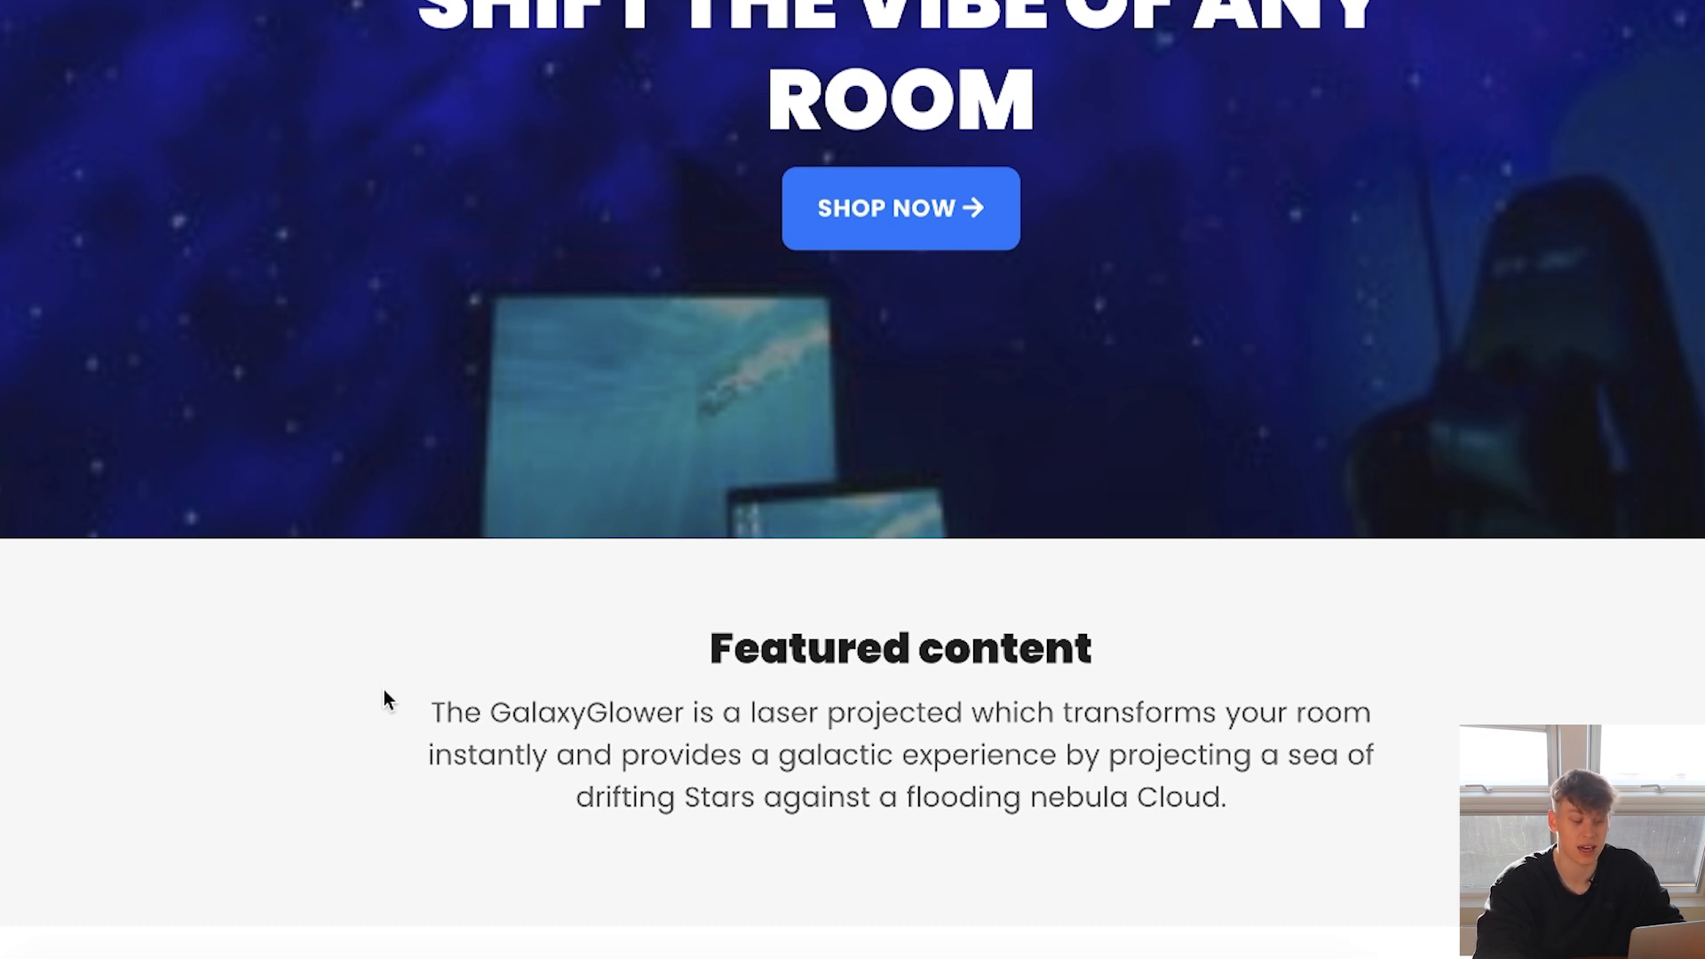
text(er)
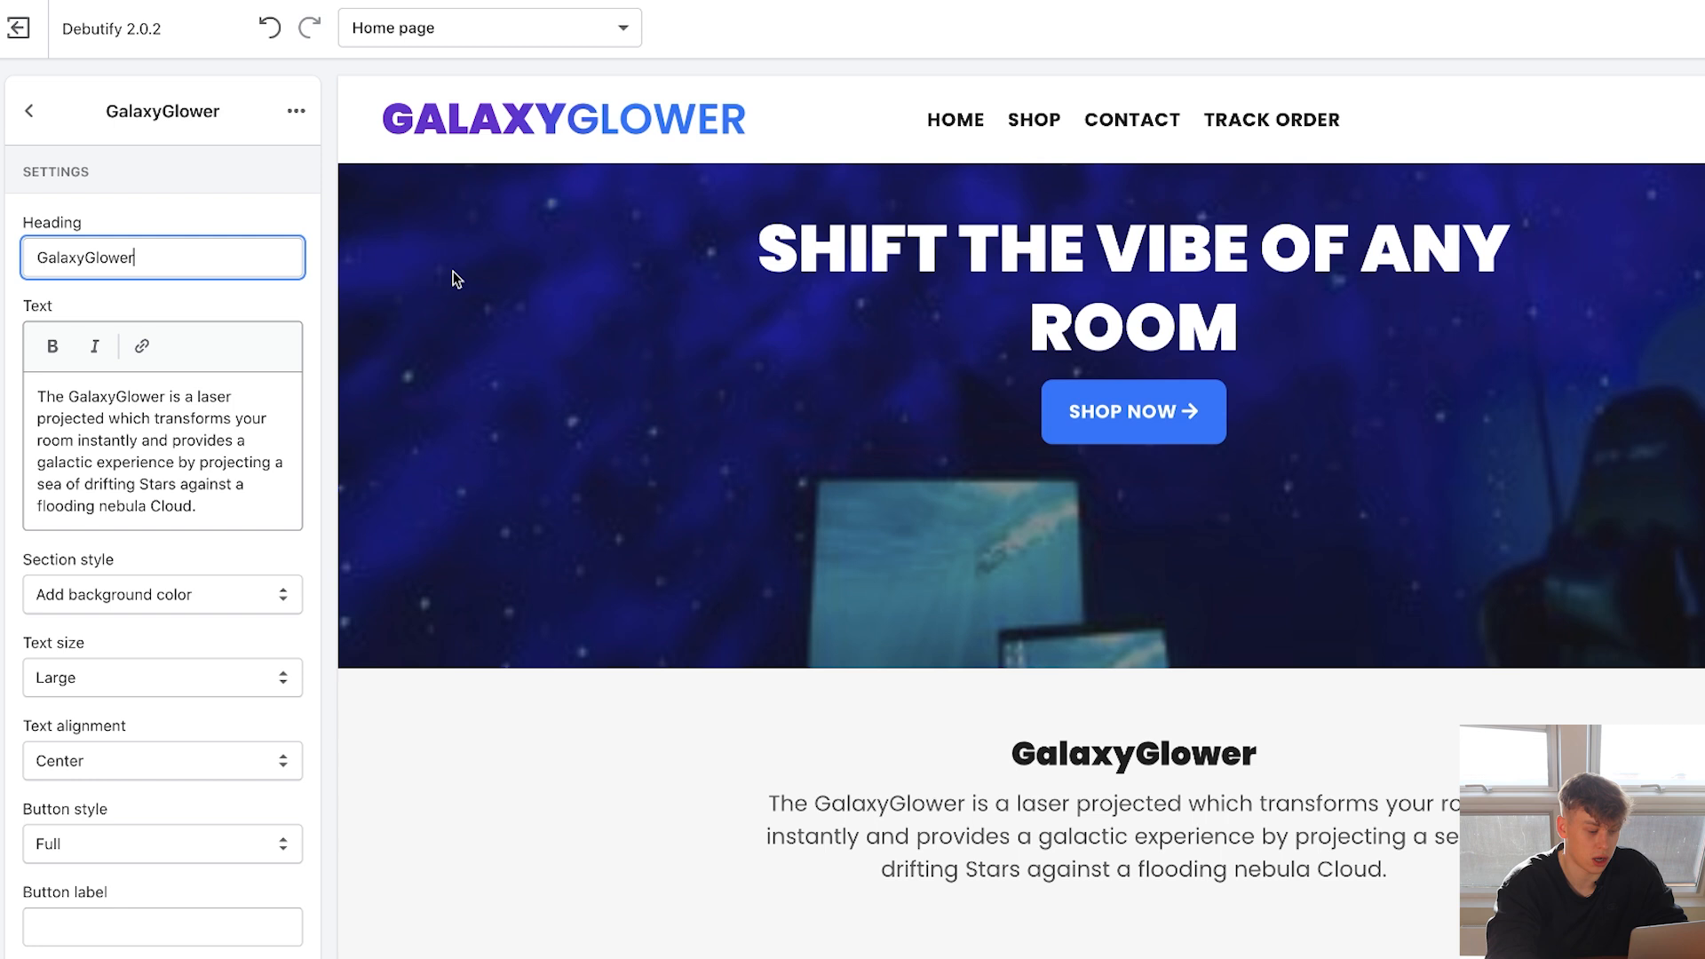
key(ctrl+a)
text(GALAXYGLOWE)
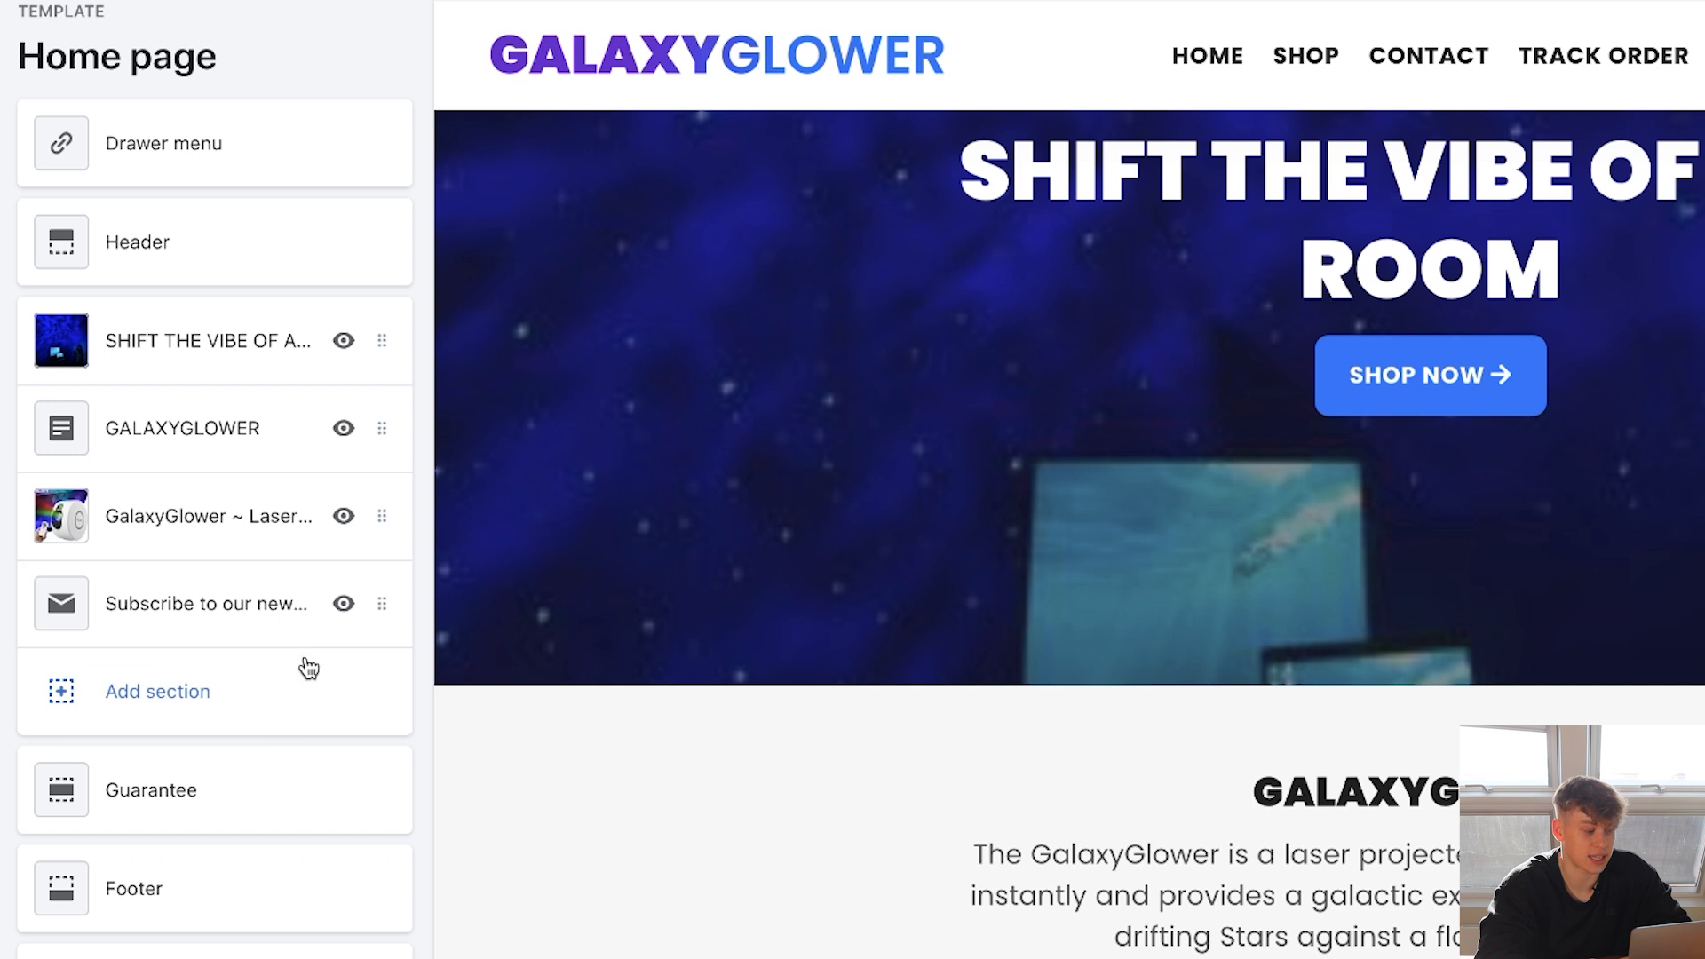
Try adding a Pricing table section to the home page and look through its Featured plan settings.
click(152, 697)
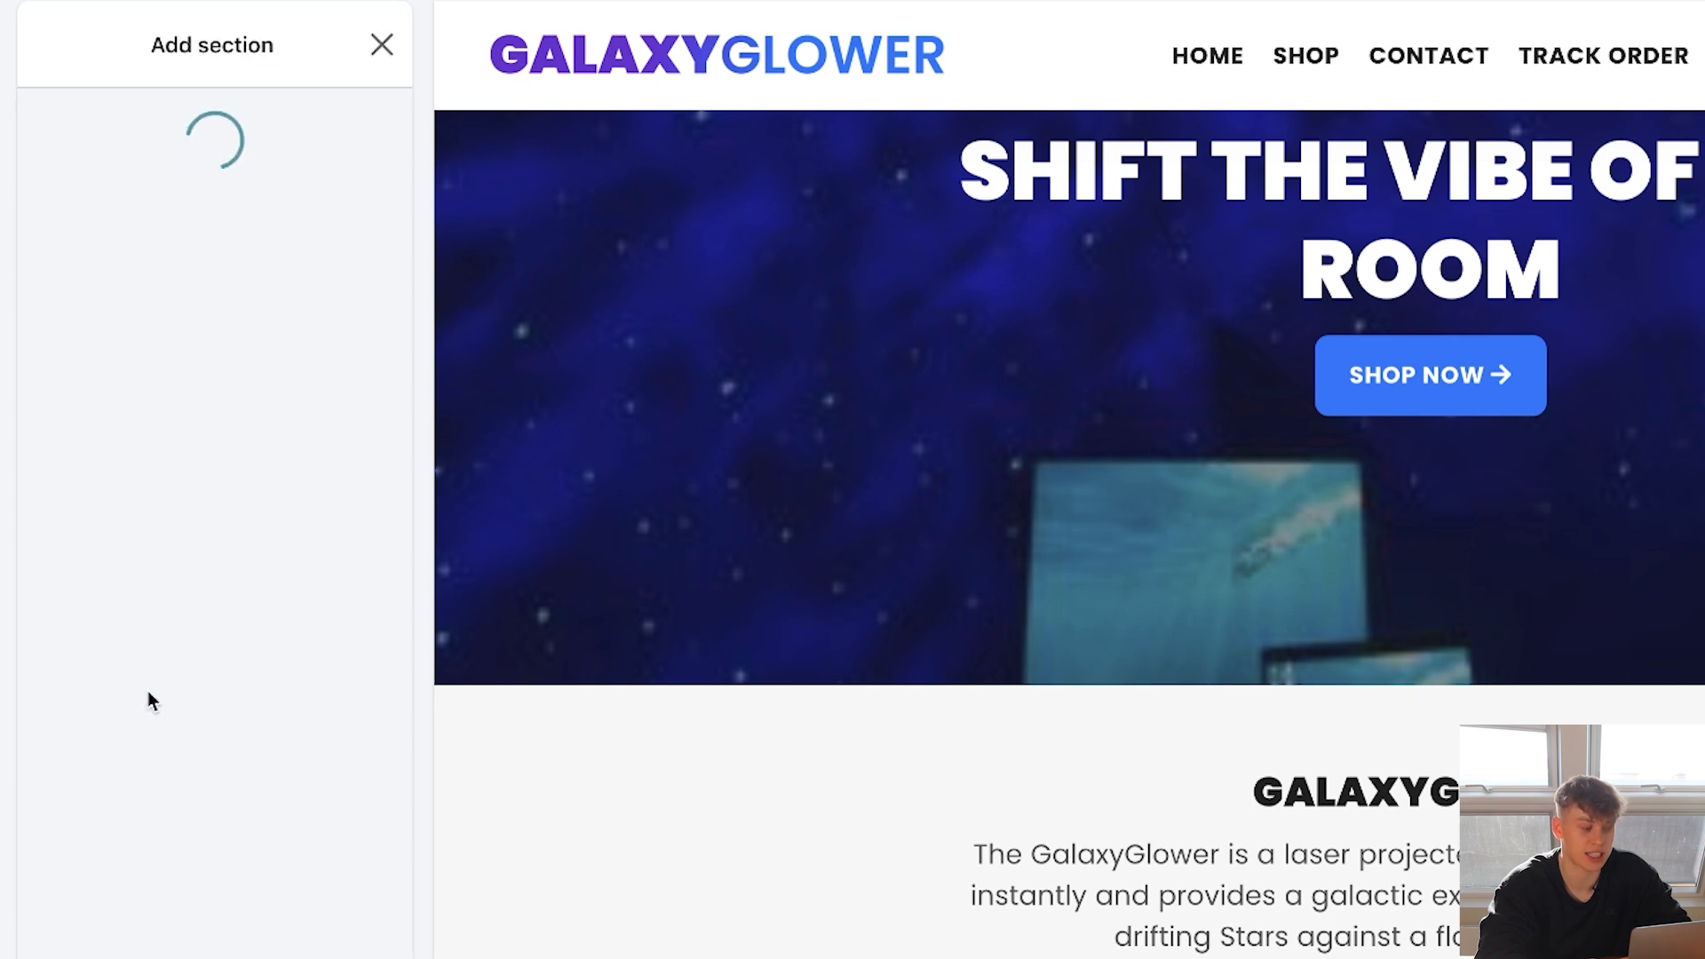
scroll(228, 274, down, 10)
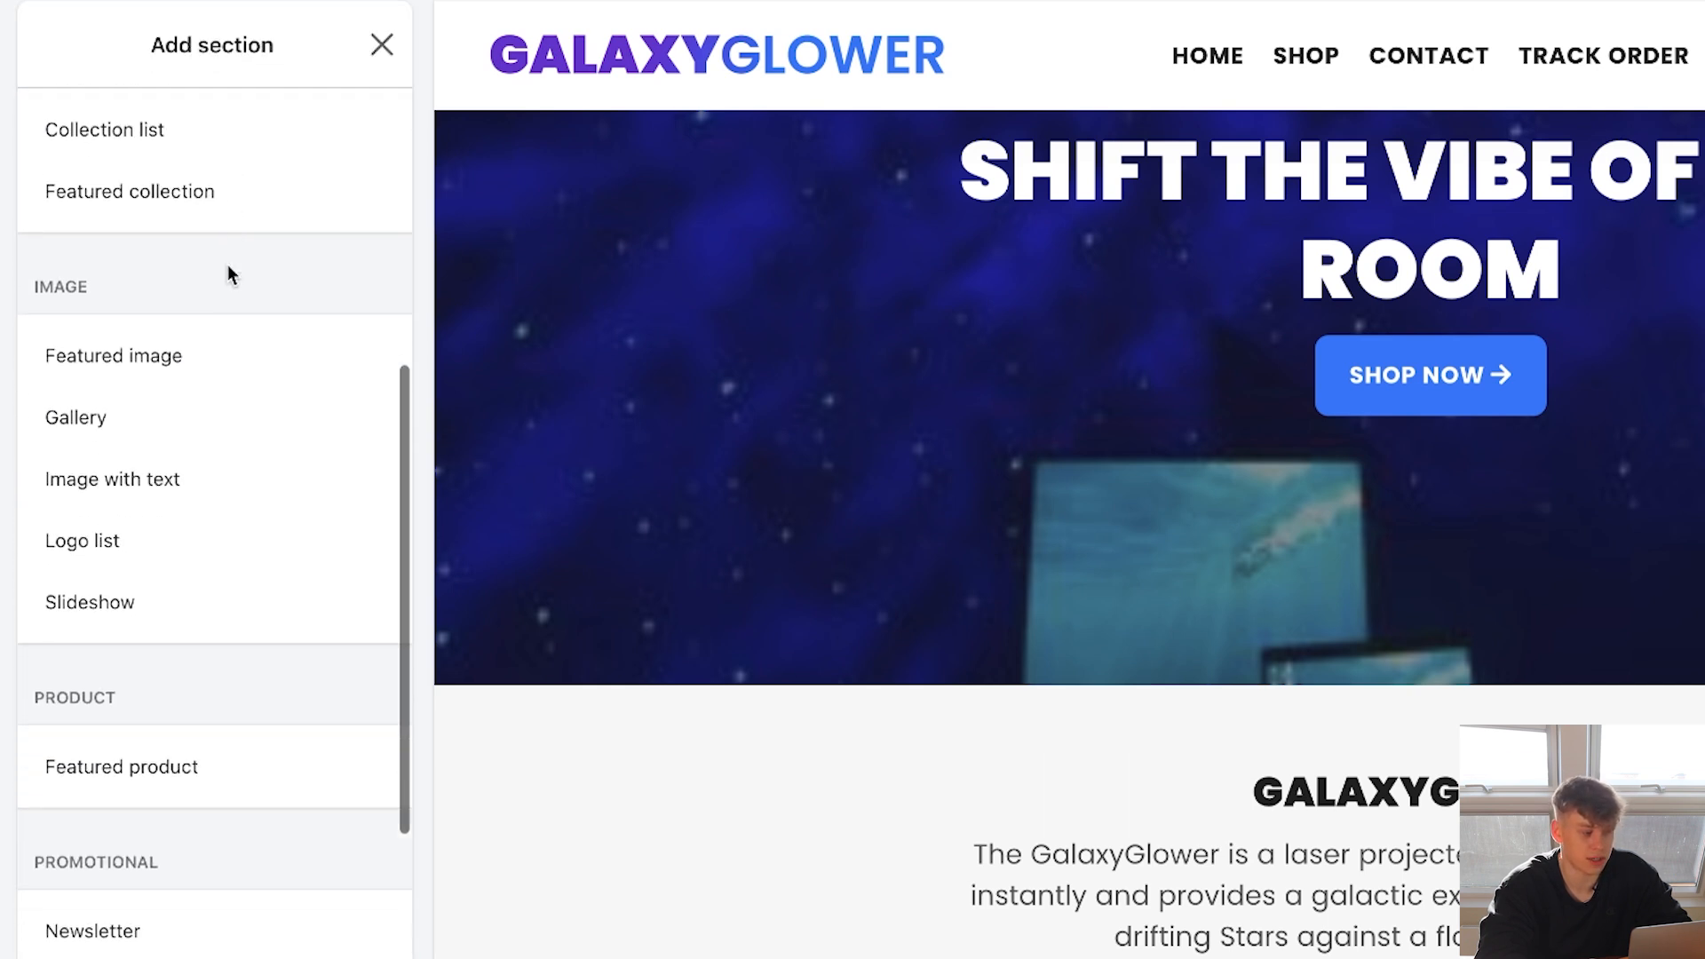
scroll(229, 275, up, 8)
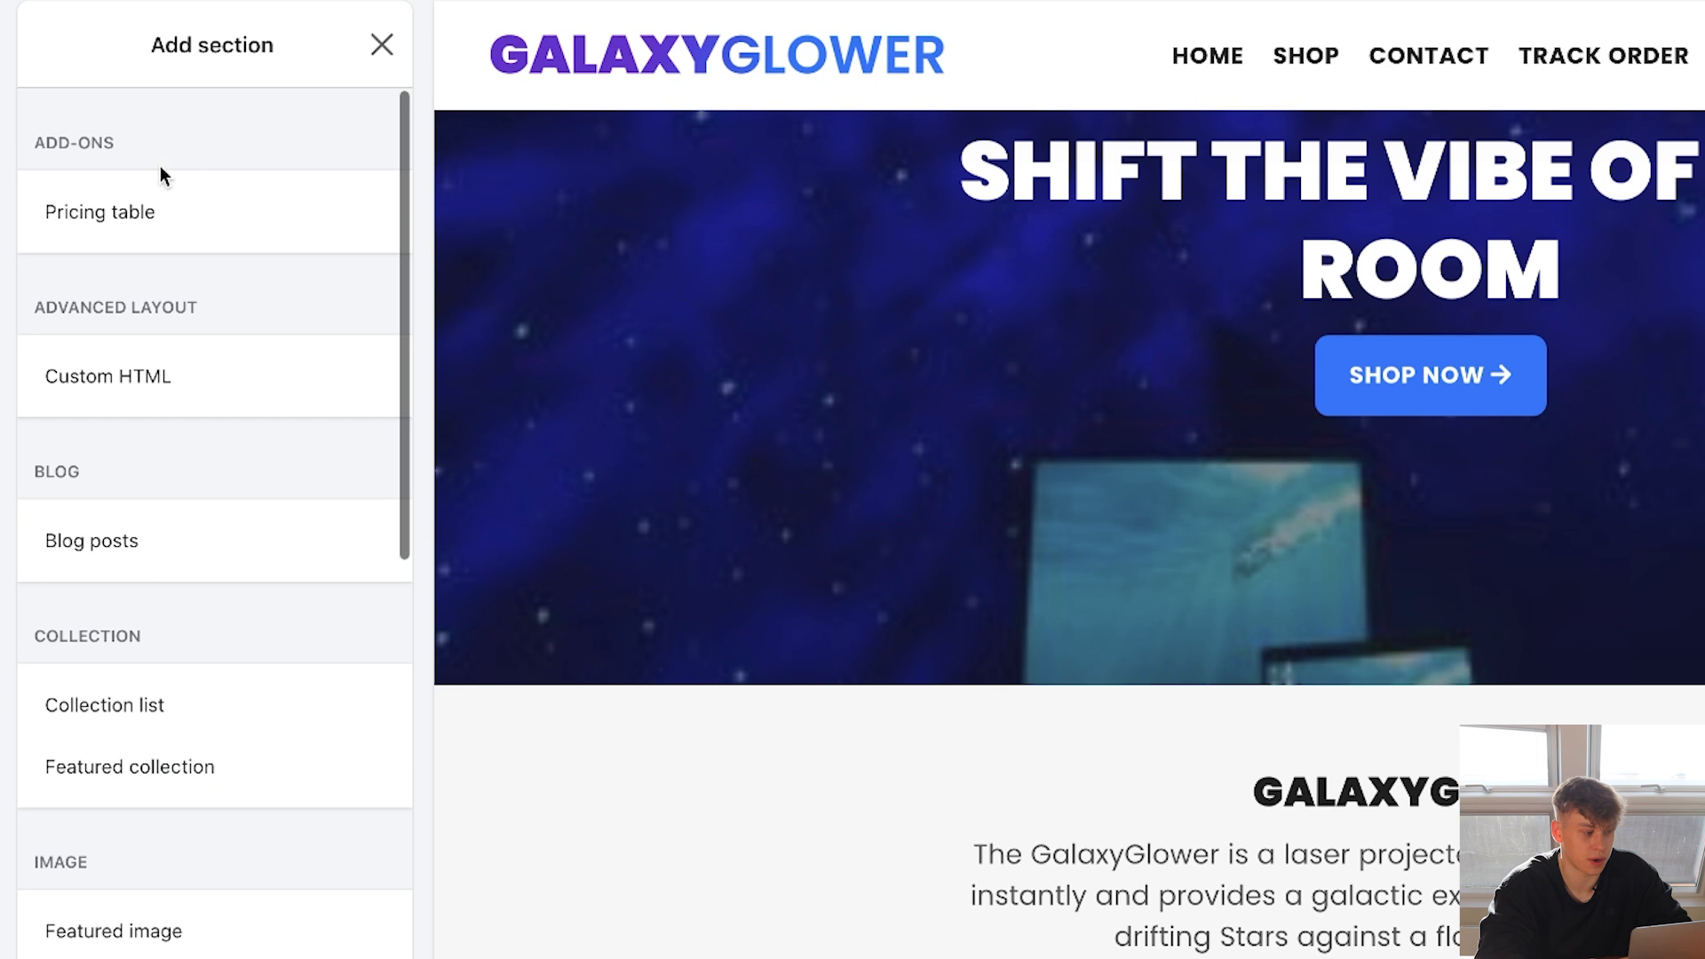
click(135, 224)
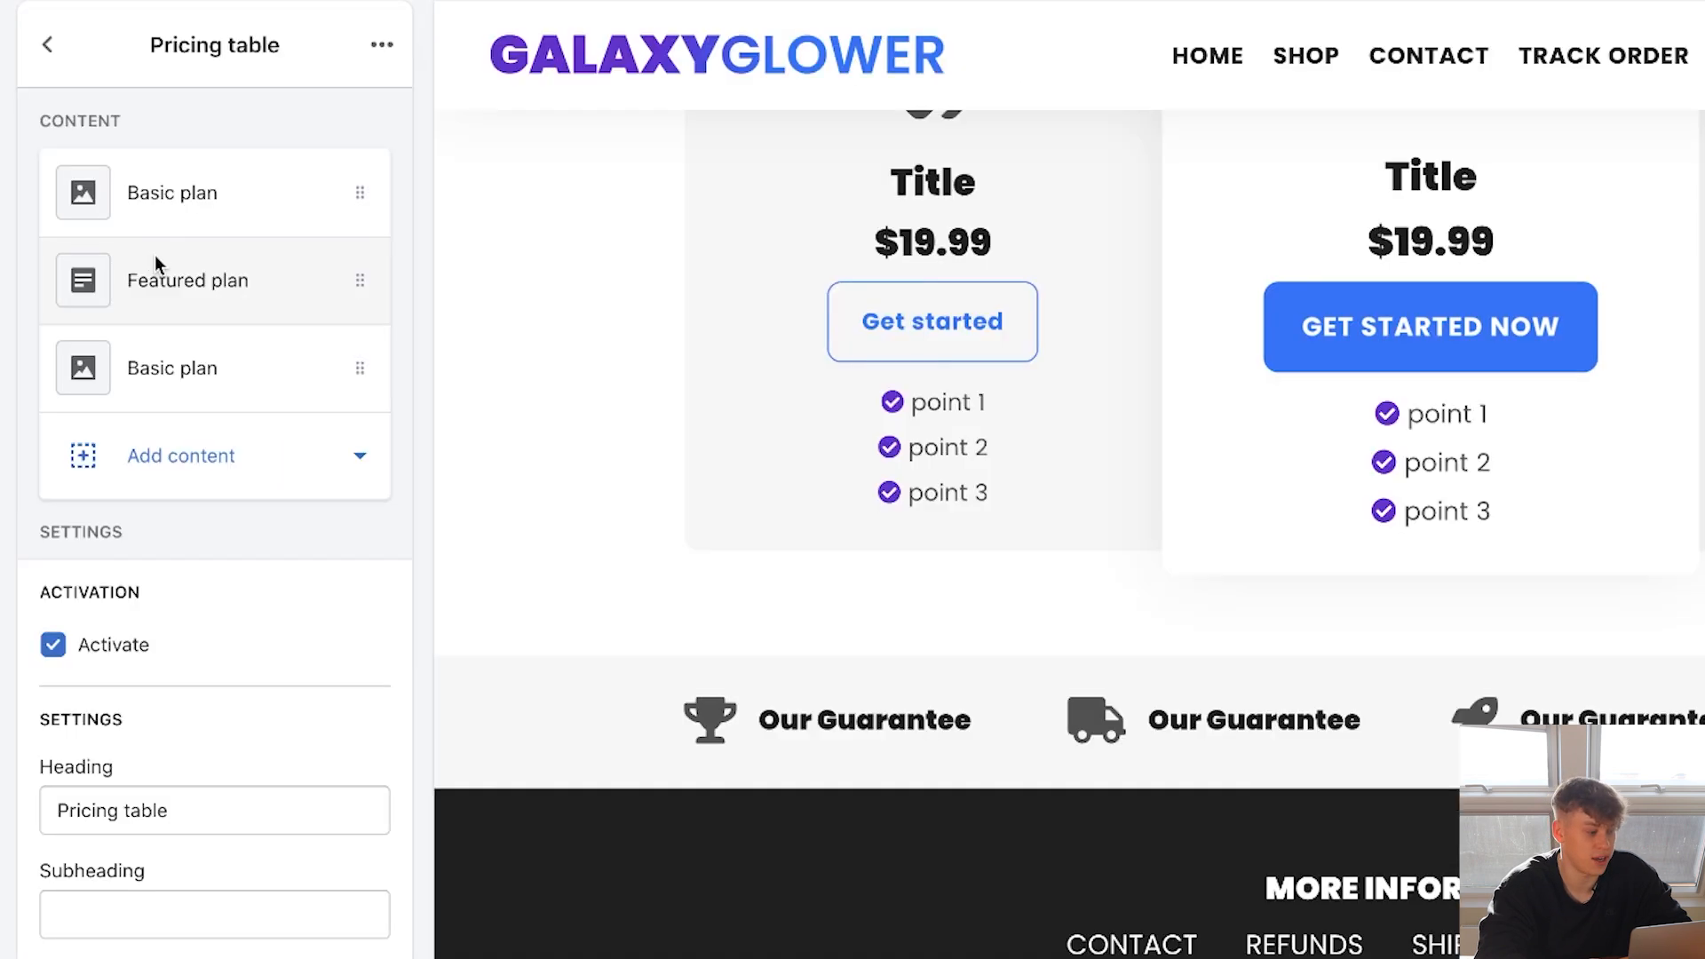
click(154, 257)
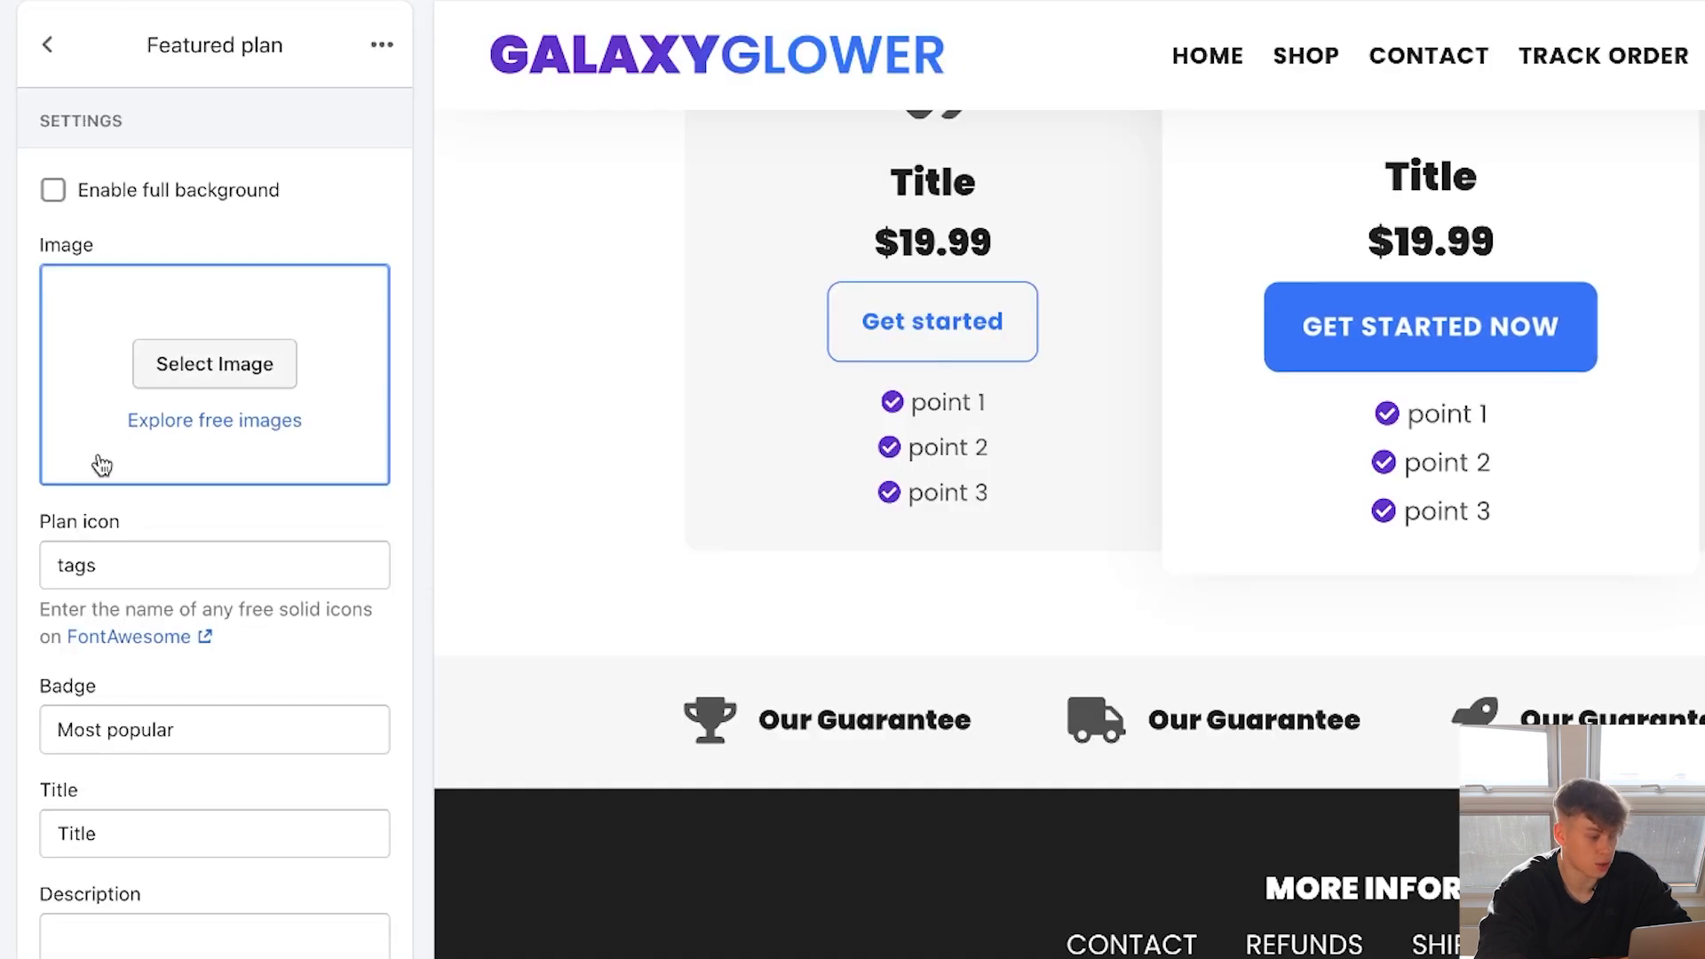
scroll(159, 487, down, 4)
scroll(162, 479, down, 4)
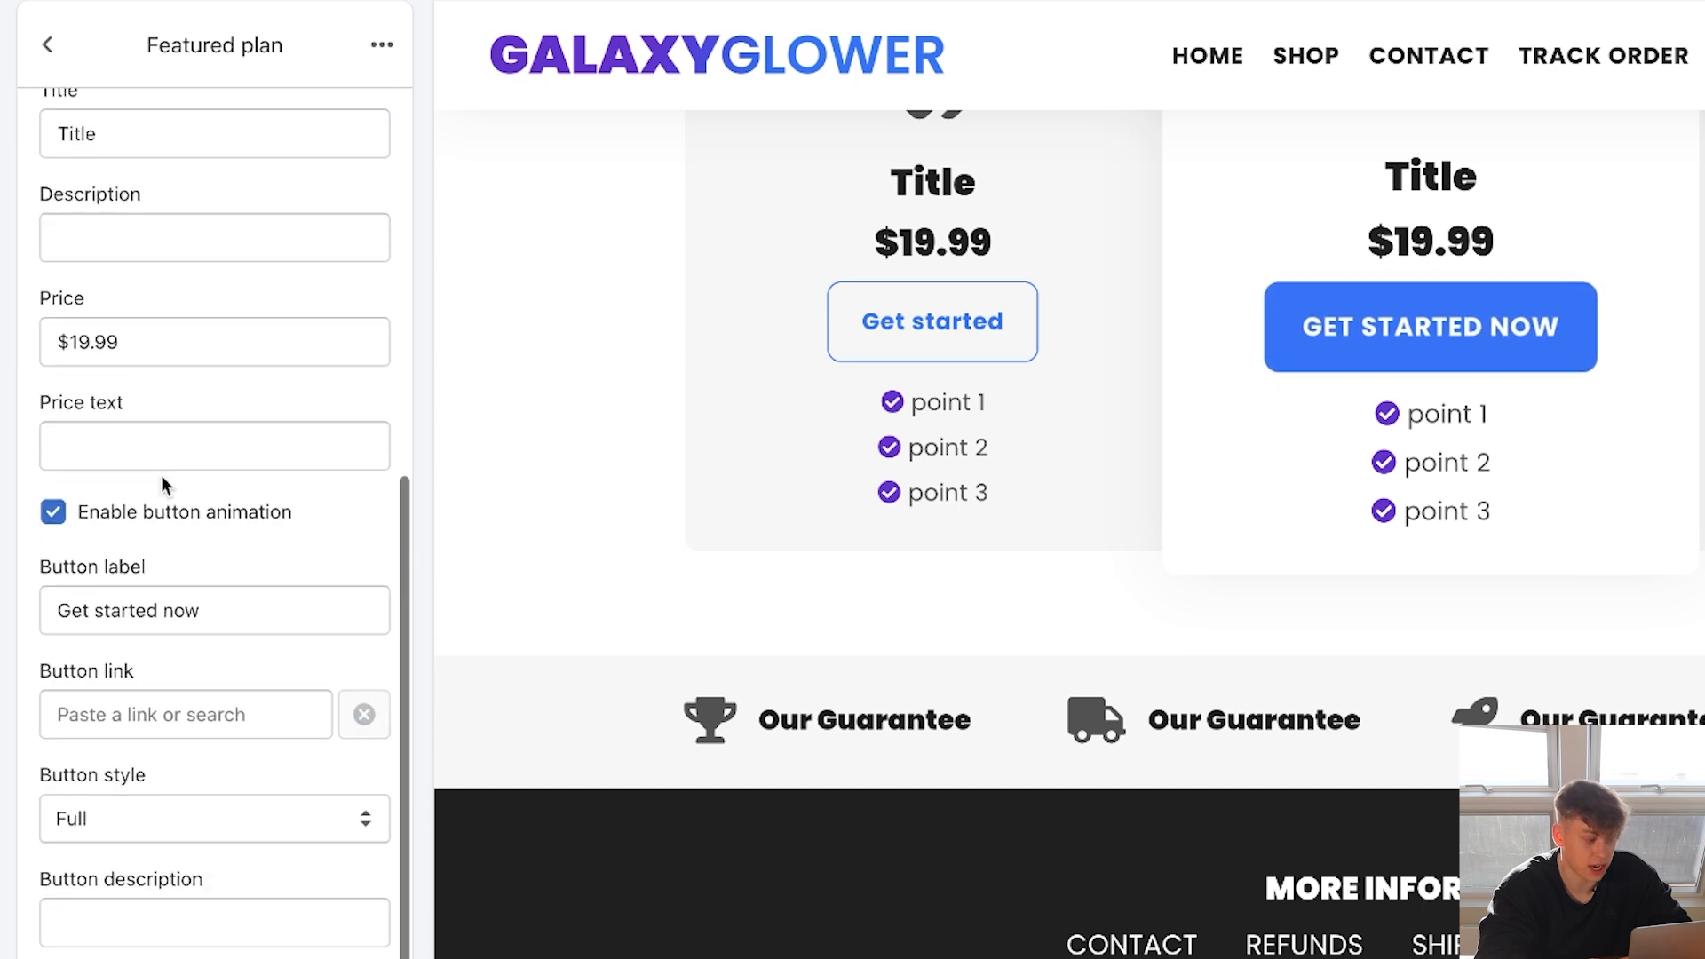
scroll(323, 746, down, 2)
scroll(1181, 586, up, 5)
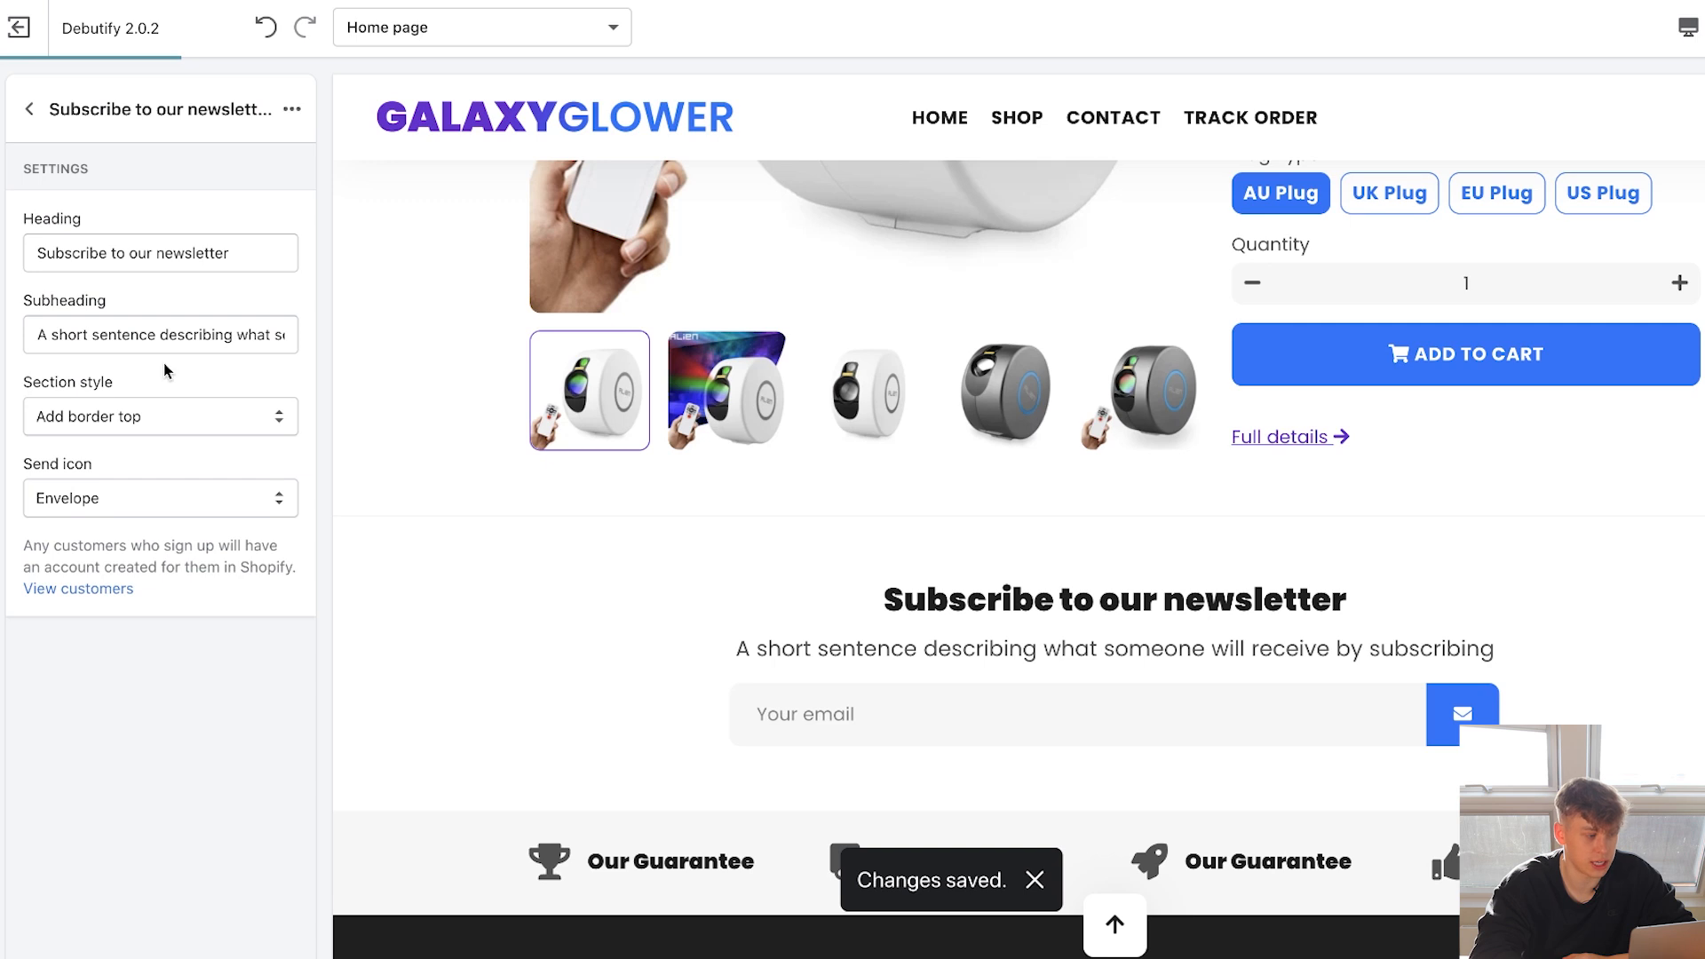
Set the newsletter section's heading to "GET 10% OFF YOUR VERY FIRST ORDER!".
scroll(502, 446, down, 7)
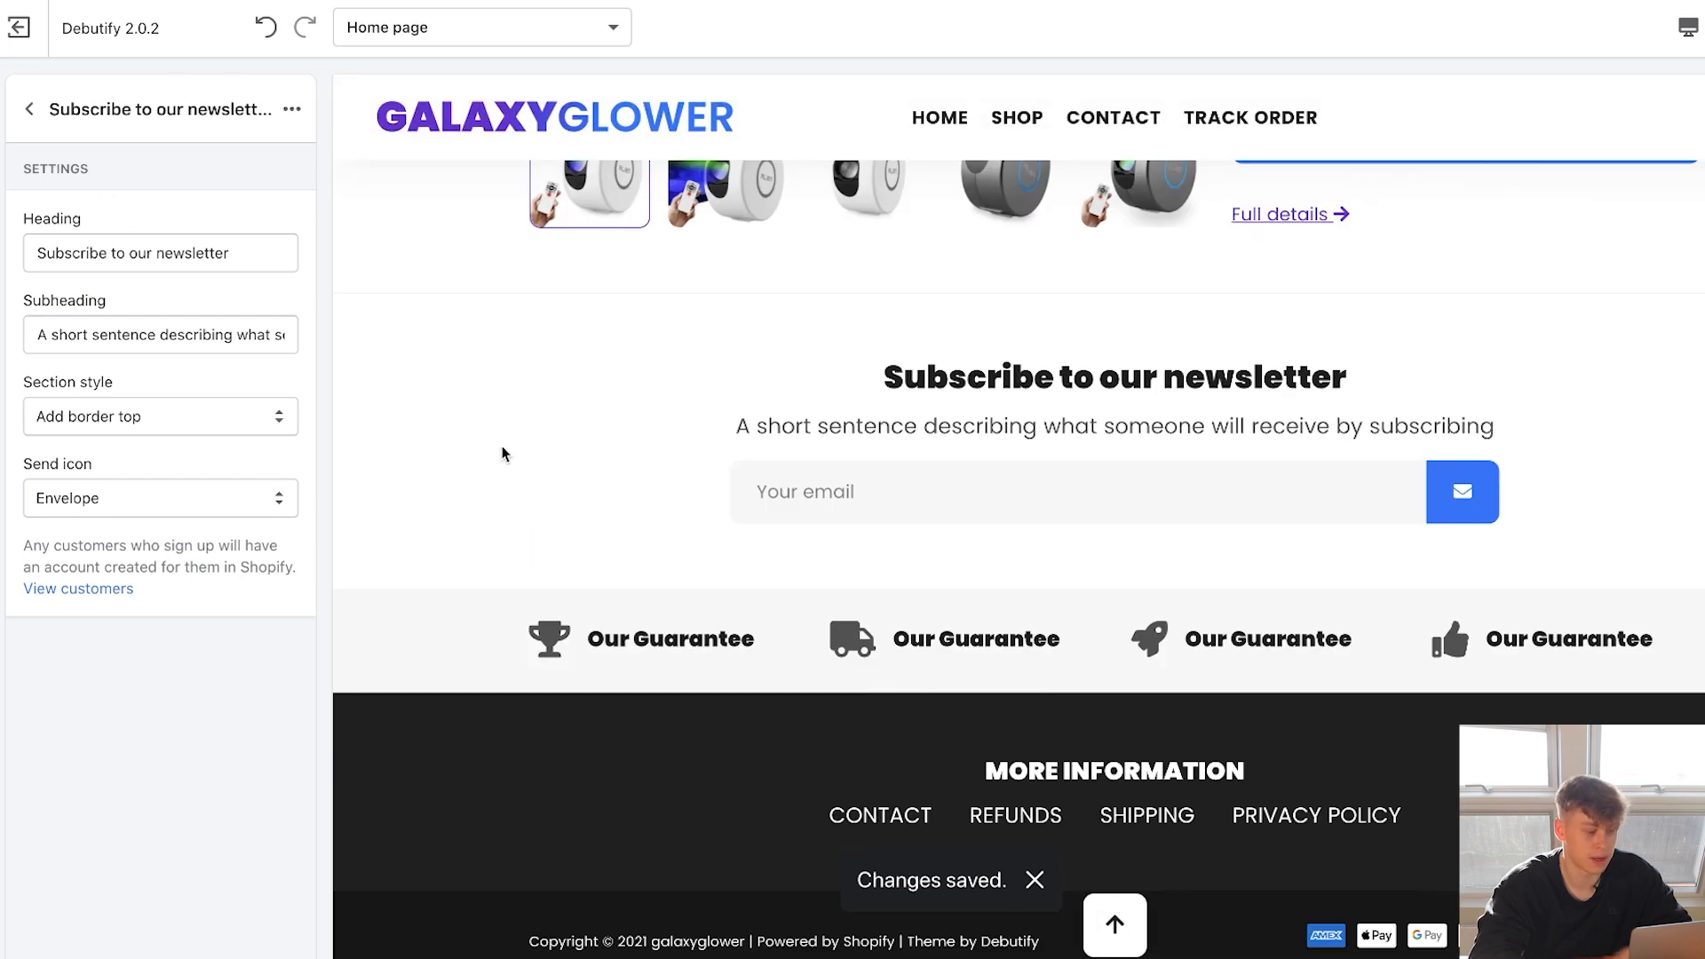
triple_click(158, 255)
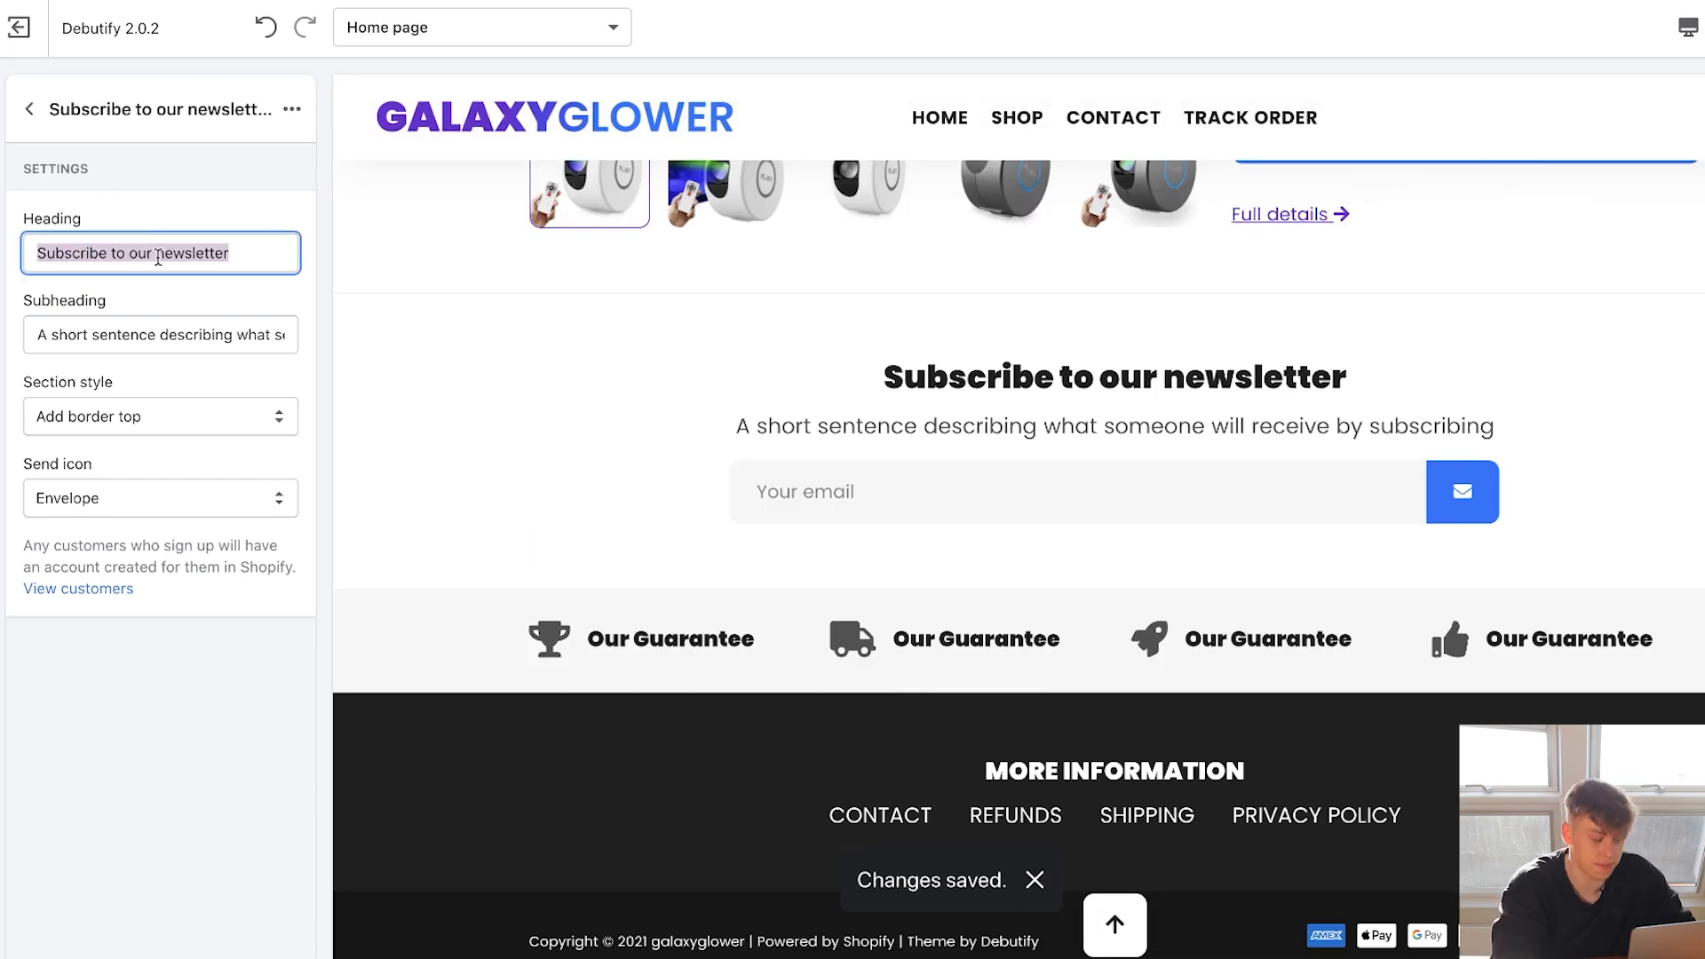
text(GET 10)
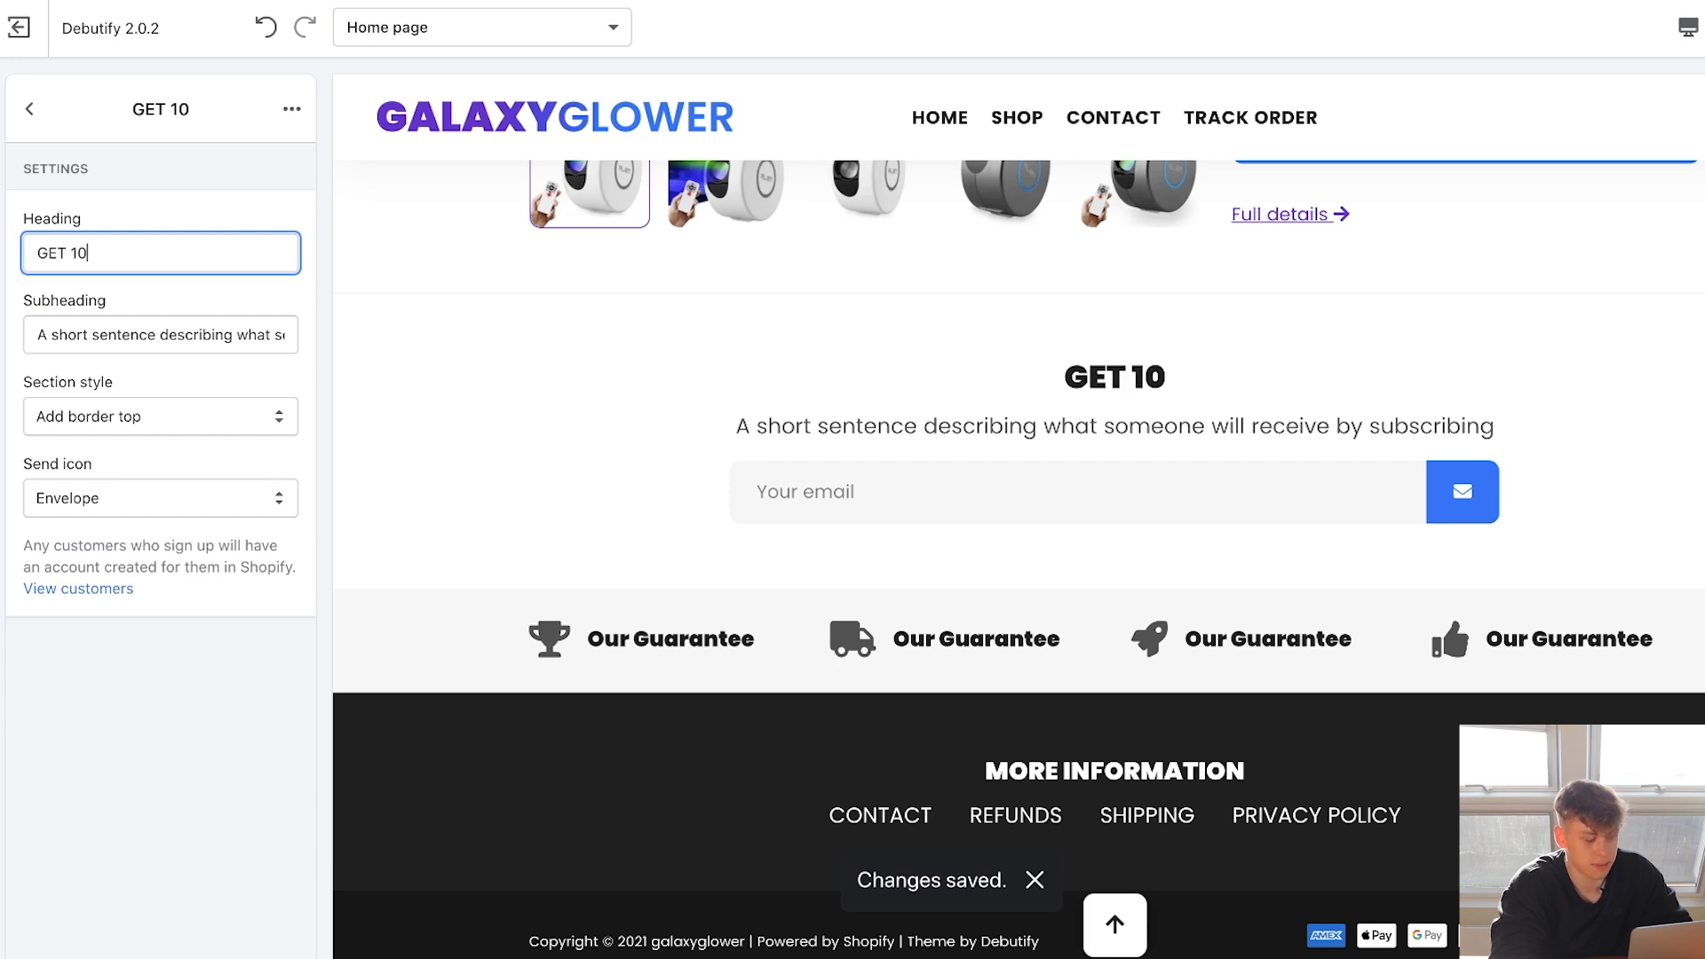
text(% OFF YOUR VERY )
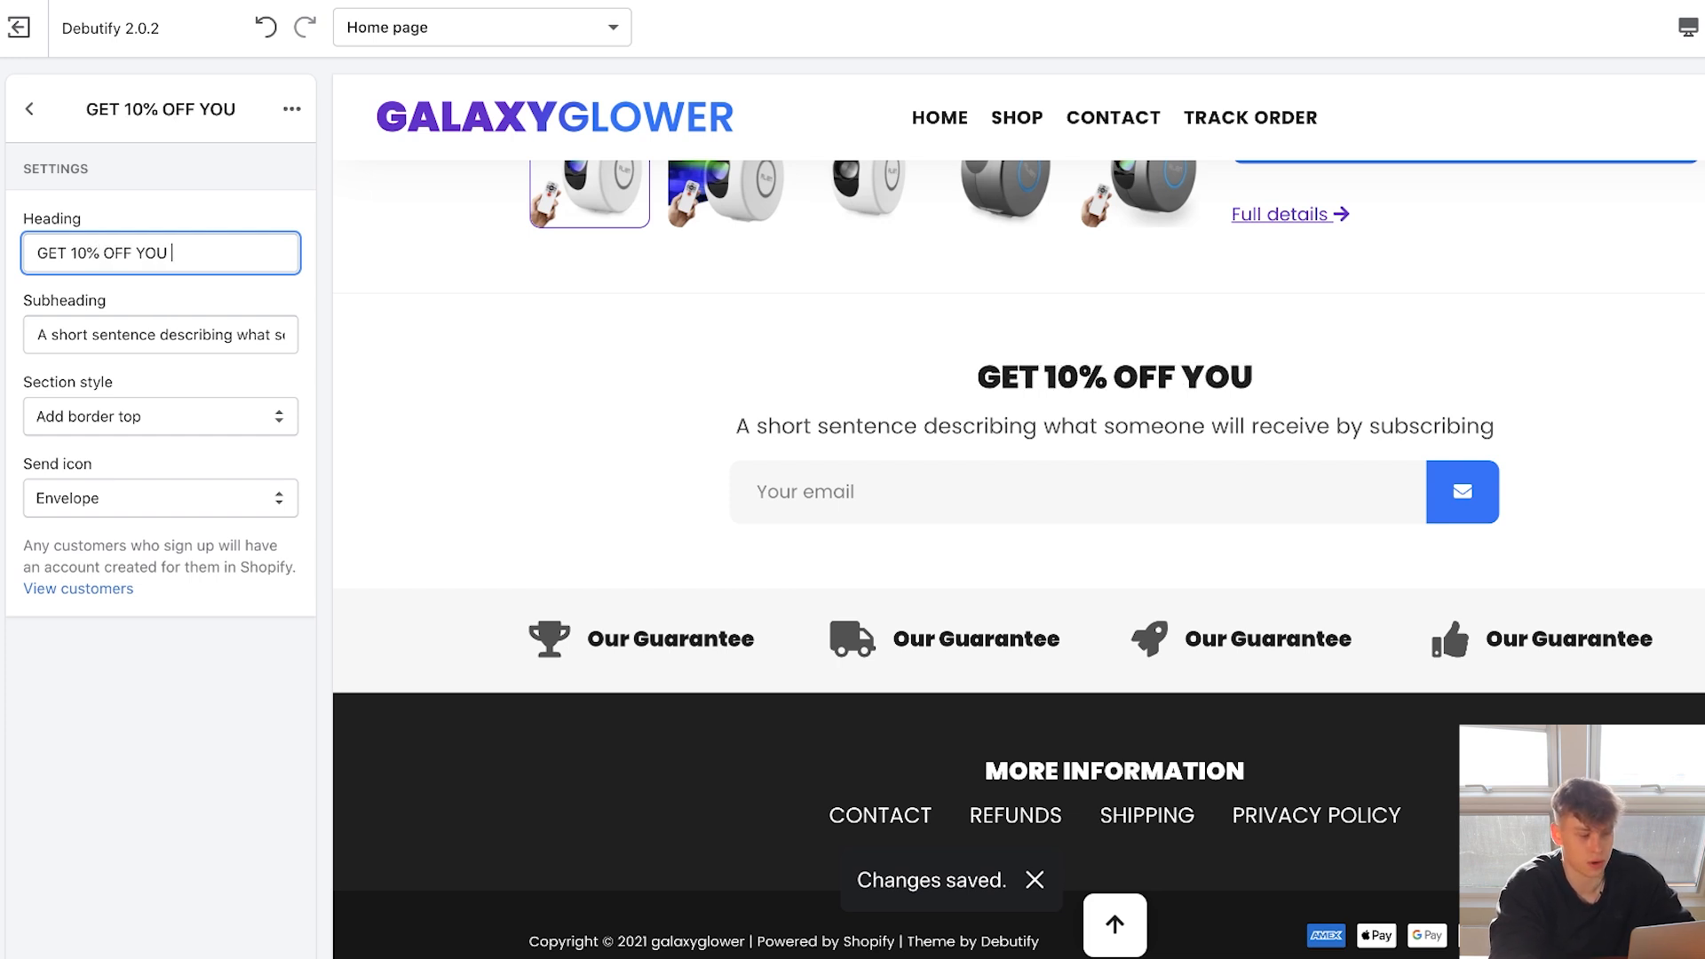
text(FIRST ORDER!)
Set the newsletter subheading to "Subscribe to our newsletter to receive updates on new product launches & an exclusive 10% discount on your very first order.".
key(Tab)
text(Subscr)
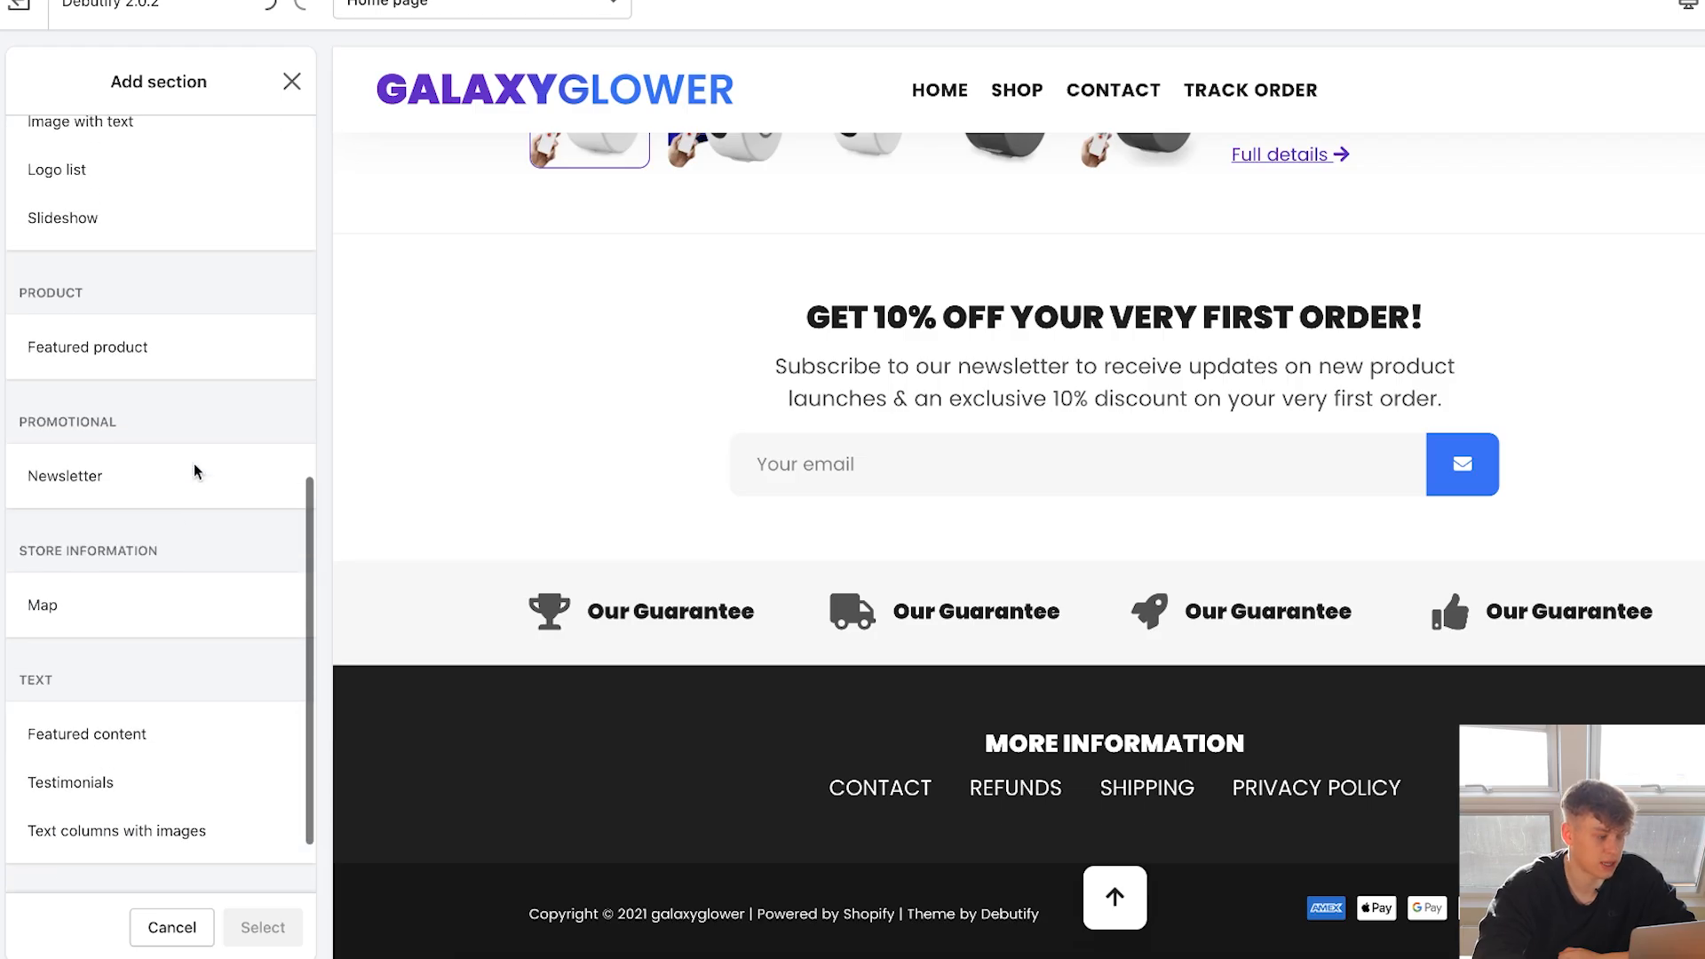
Browse the available section types for another section to add to the home page.
scroll(193, 461, up, 2)
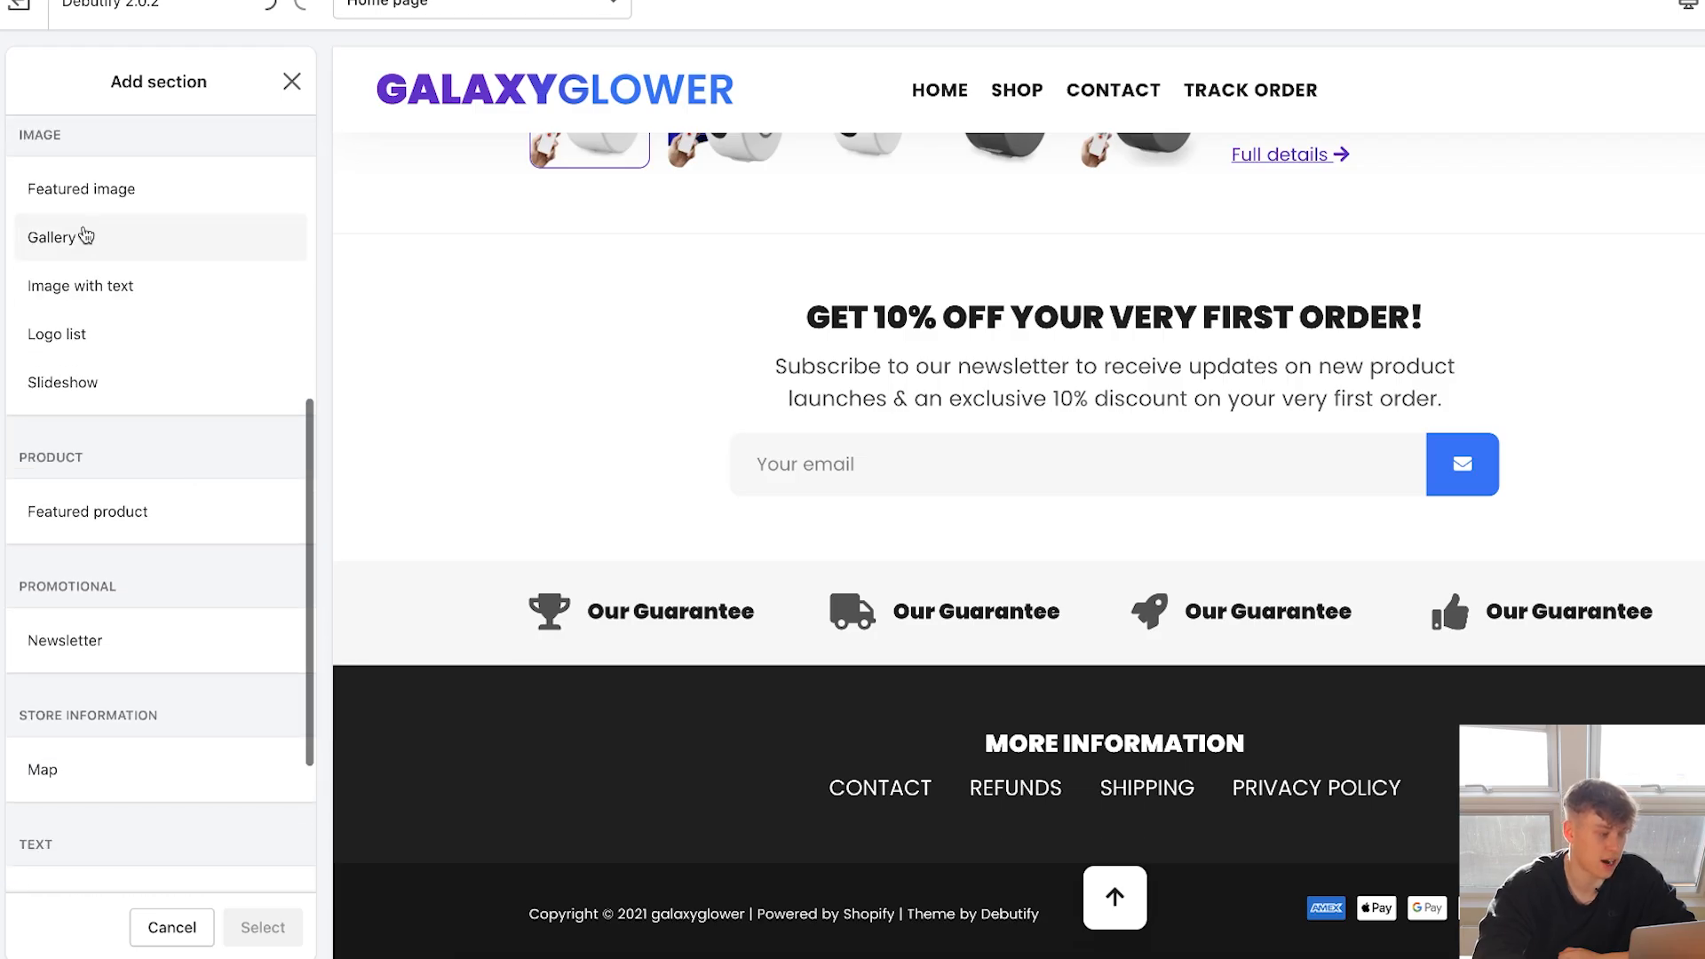
Add a Gallery section to the home page and return from its first image block to the gallery settings.
click(140, 237)
click(300, 947)
click(152, 401)
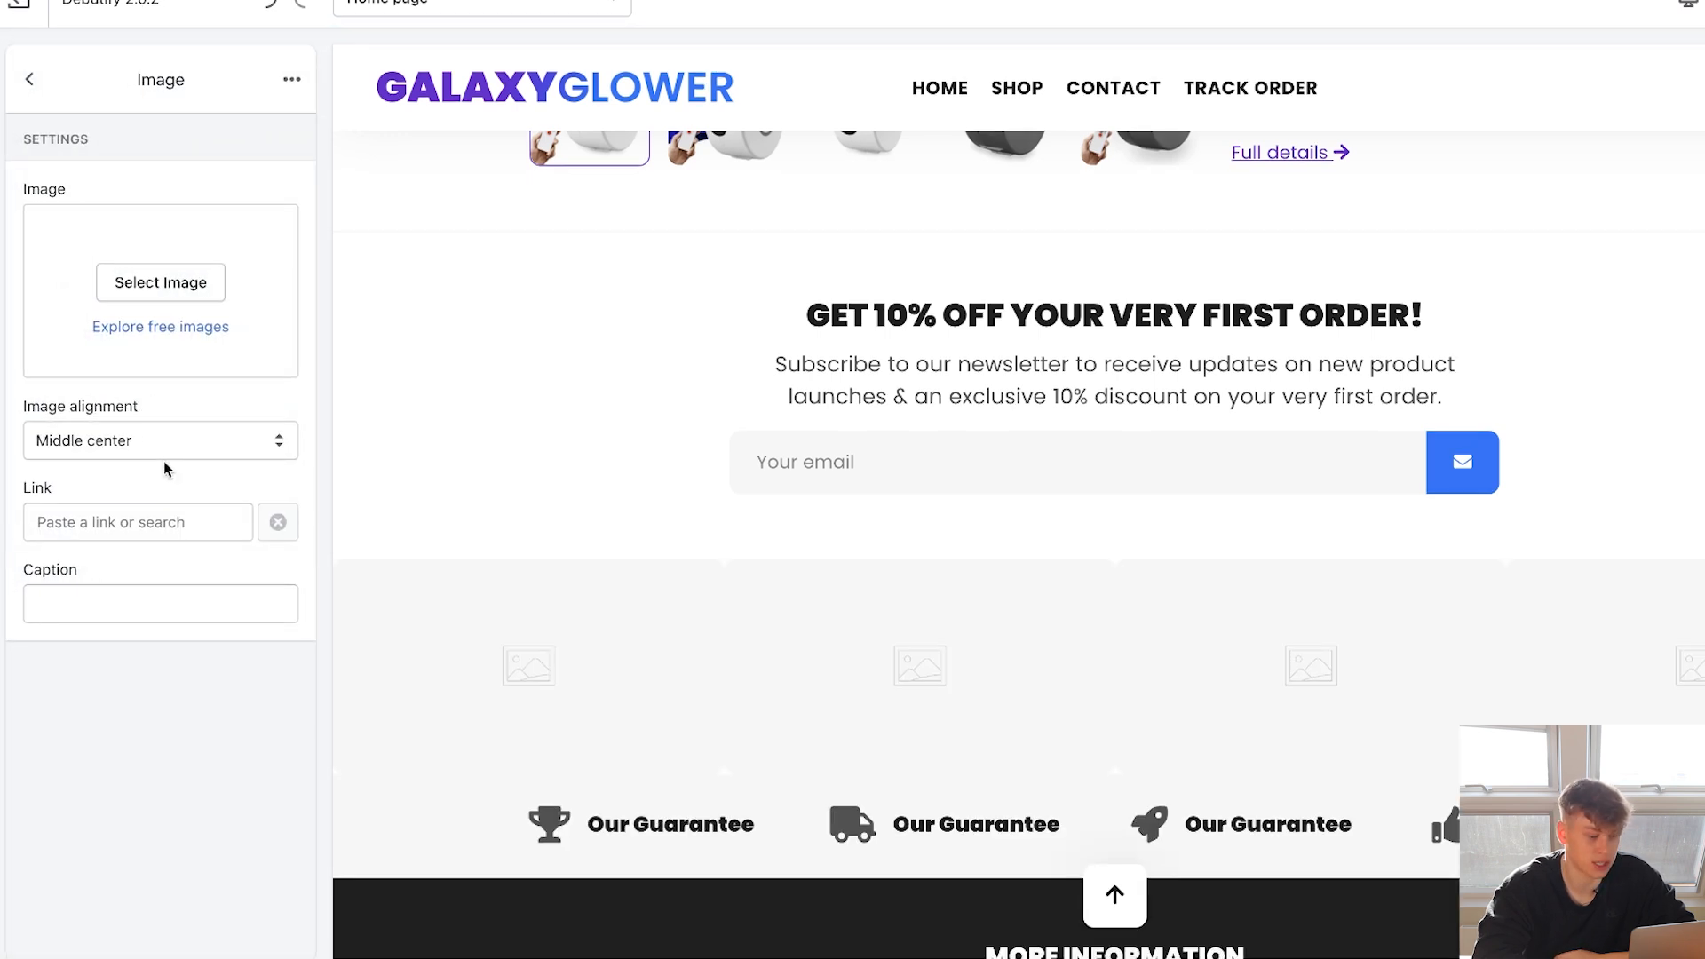
scroll(682, 439, up, 3)
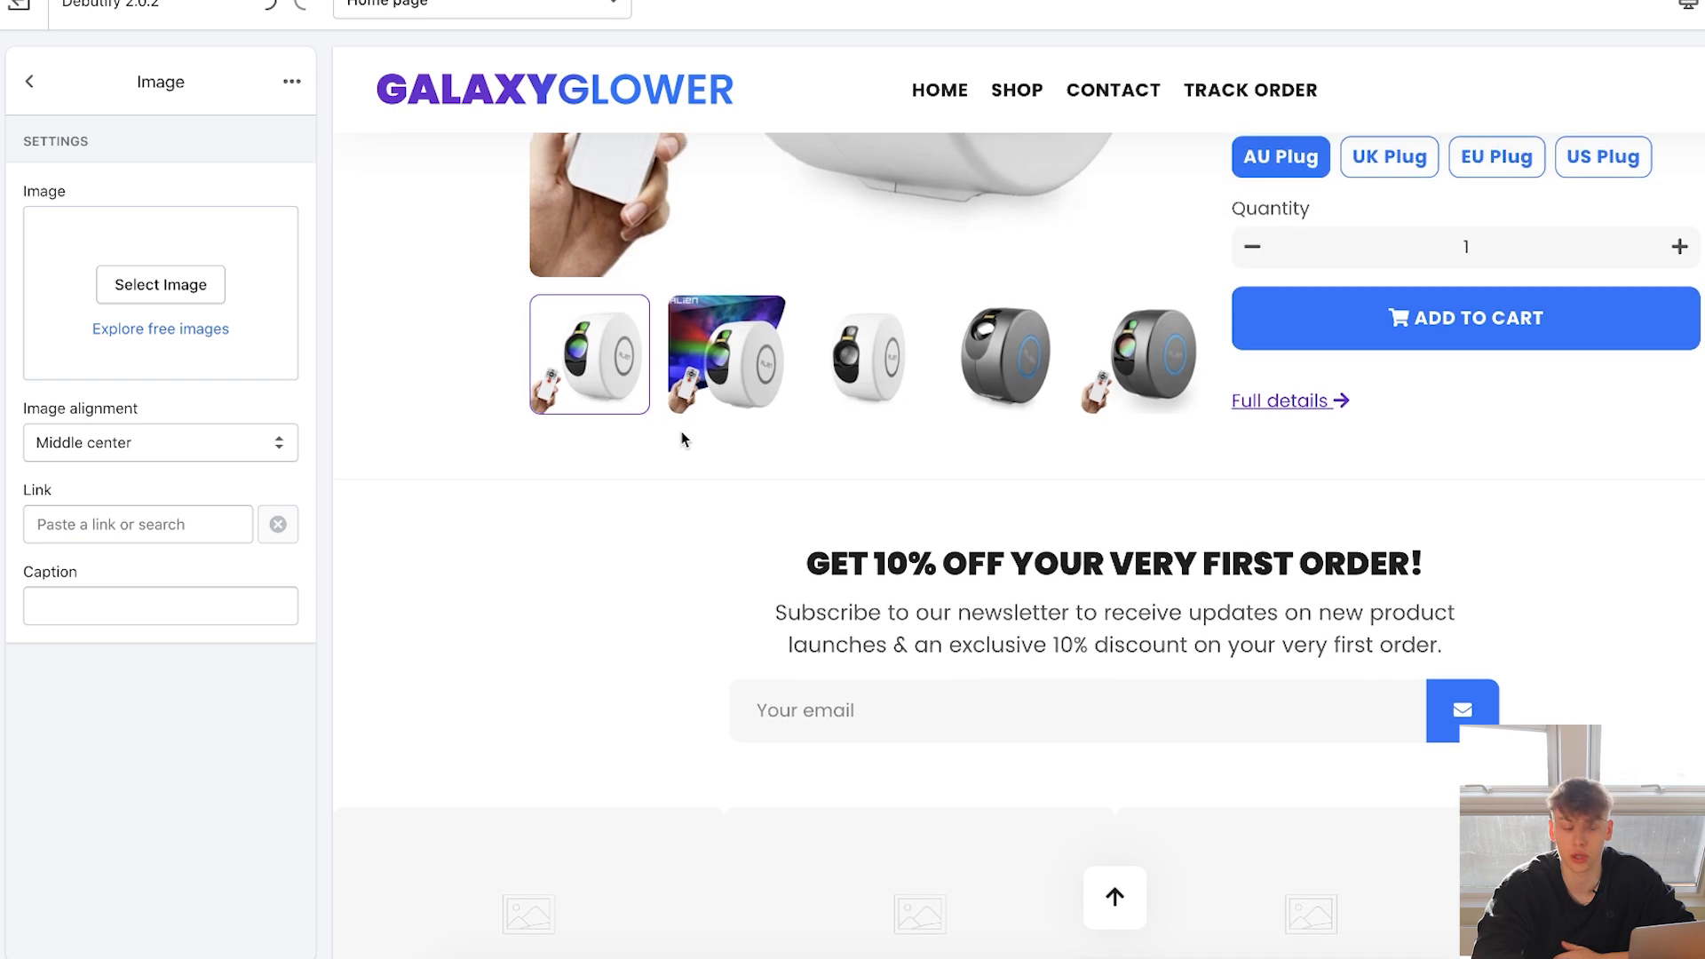
click(29, 82)
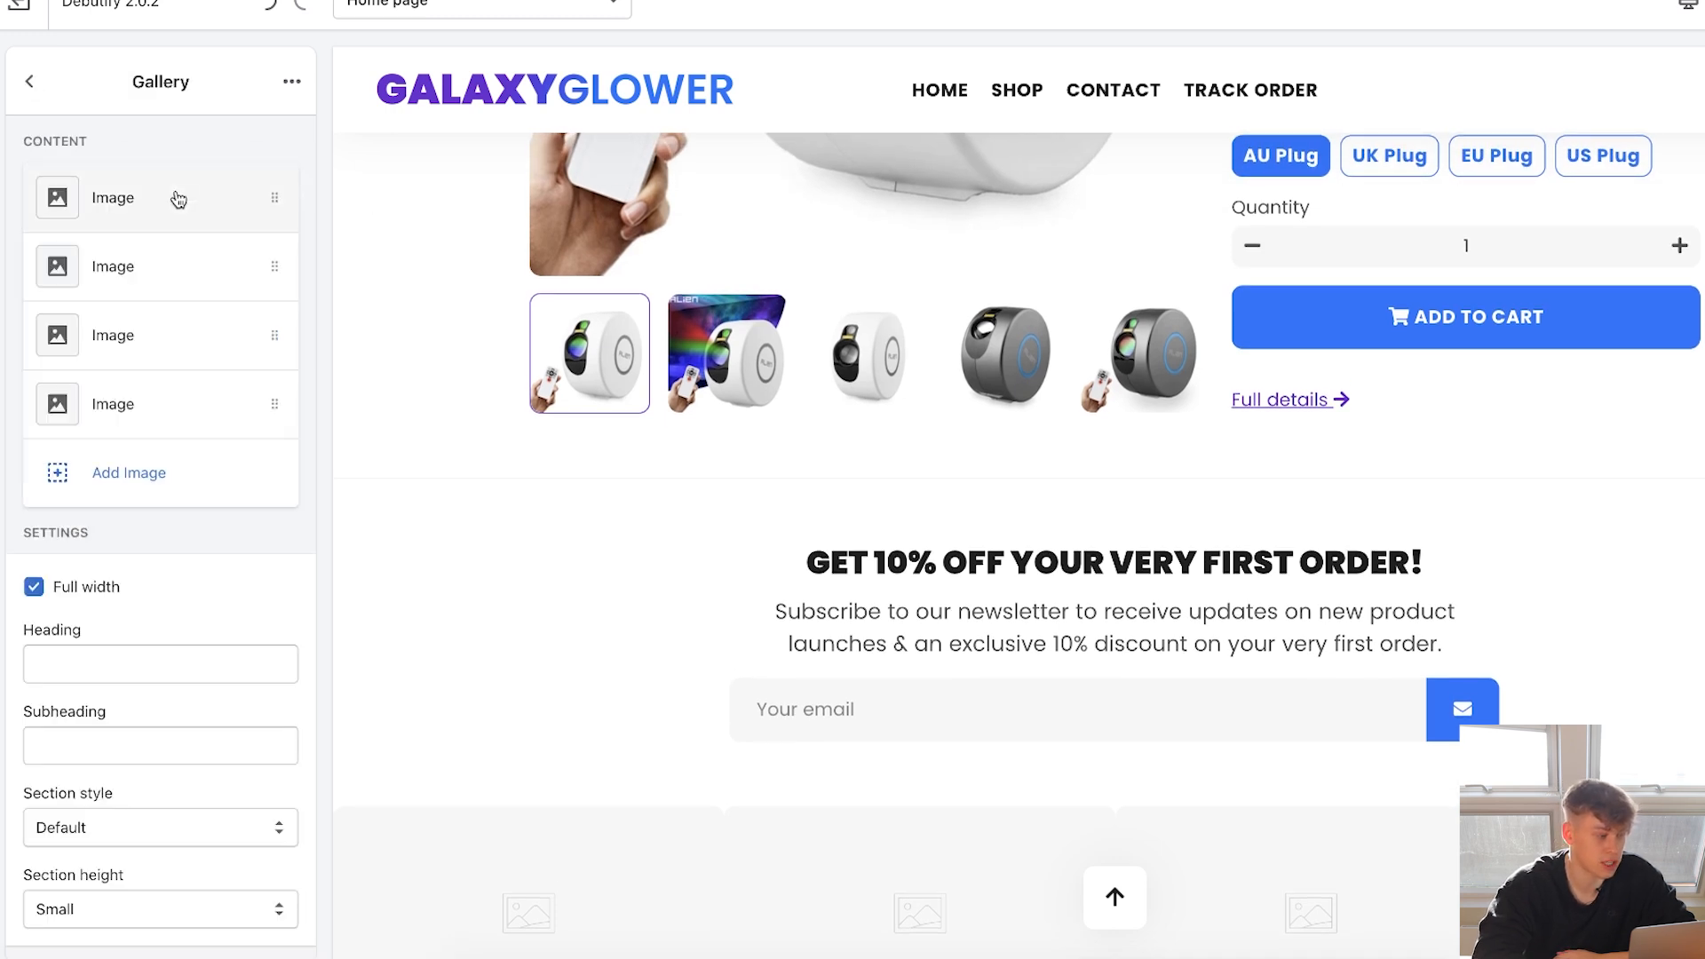
Fill the gallery's four image blocks with the red, purple, gaming-setup and blue room galaxy photos.
click(236, 195)
click(177, 284)
click(167, 300)
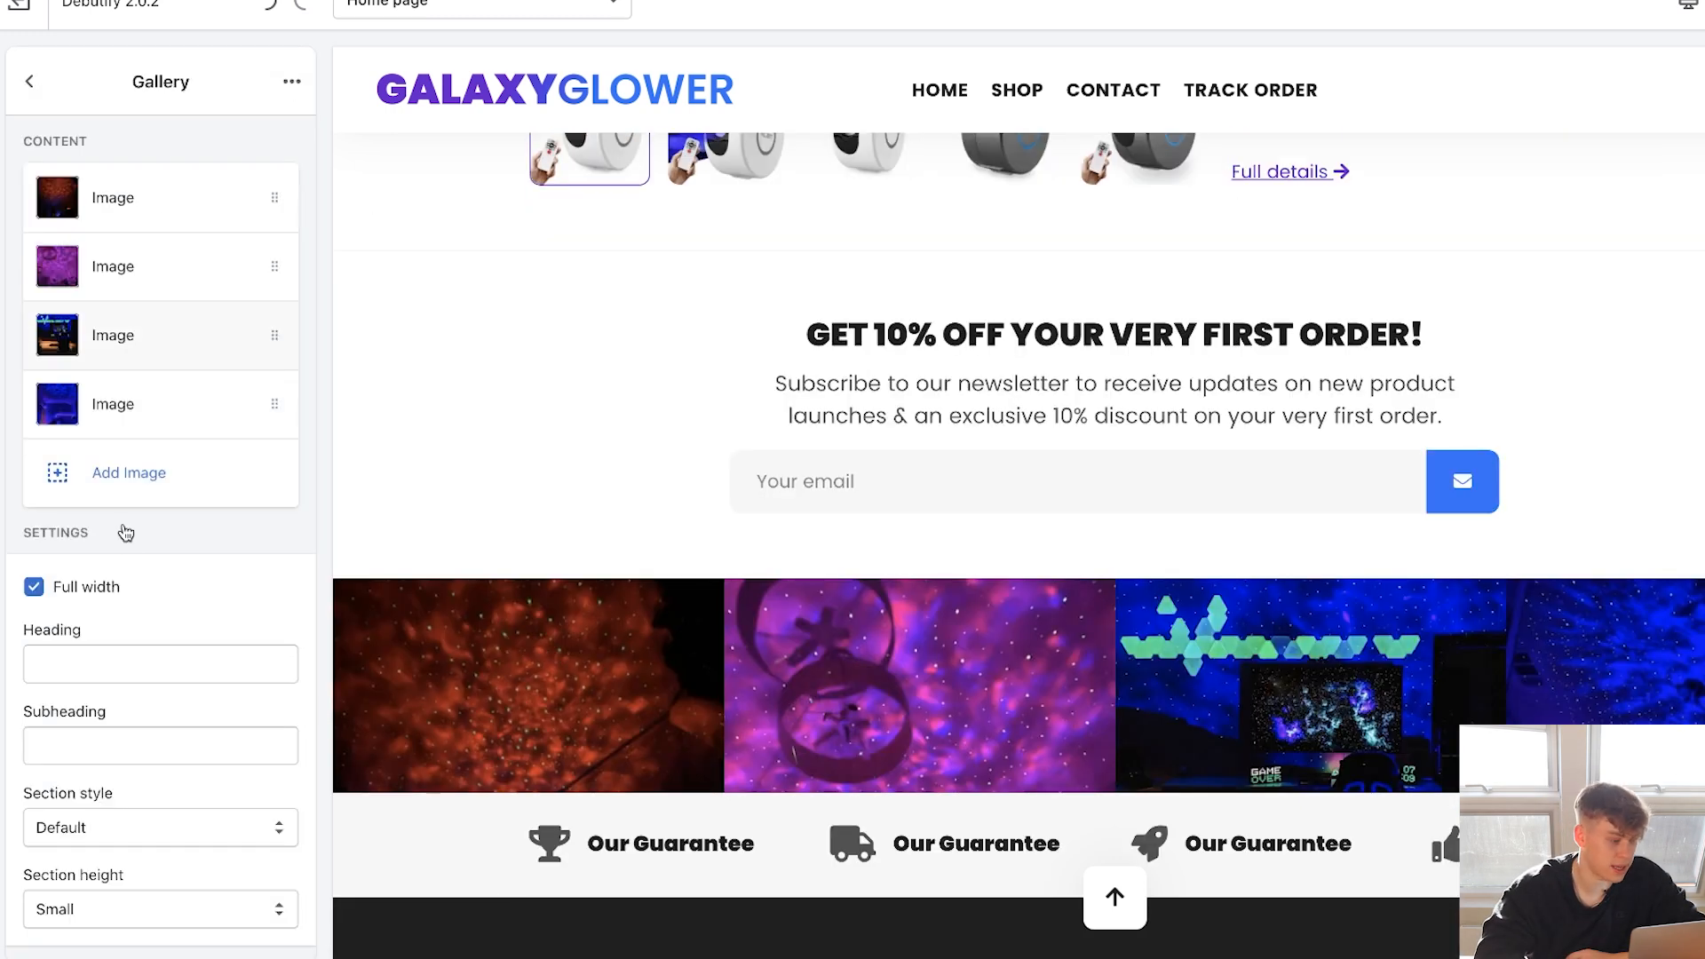
Set the gallery's section height to Medium, trying Large for comparison.
click(117, 920)
click(498, 676)
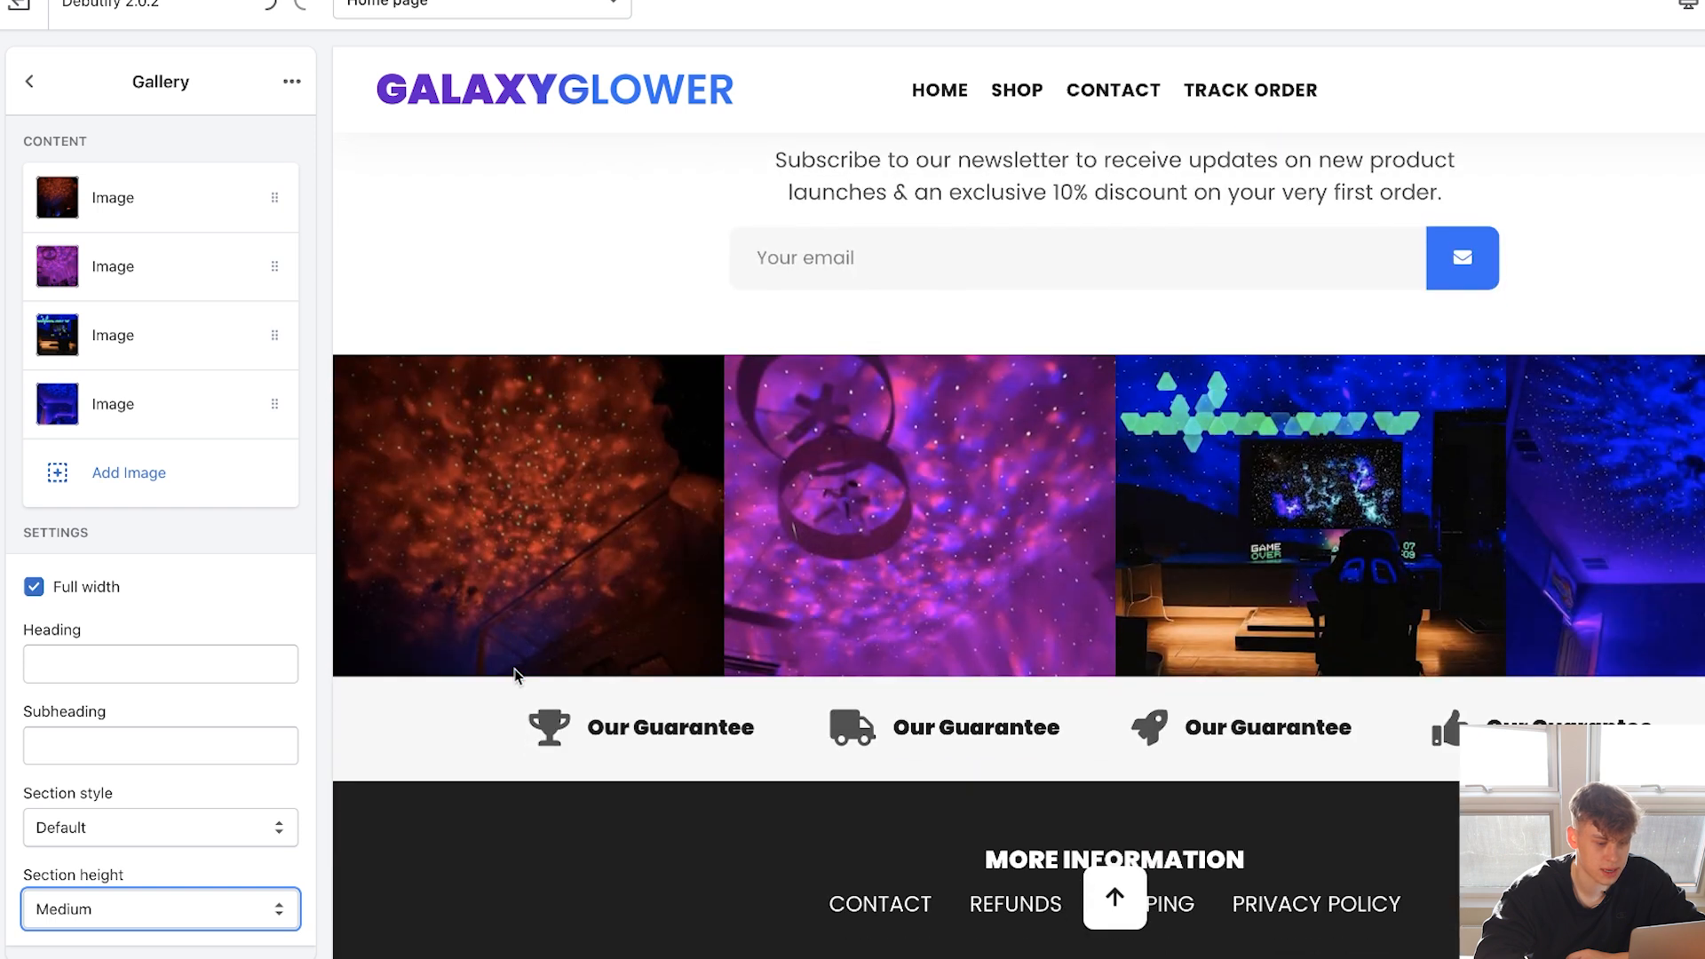
click(91, 910)
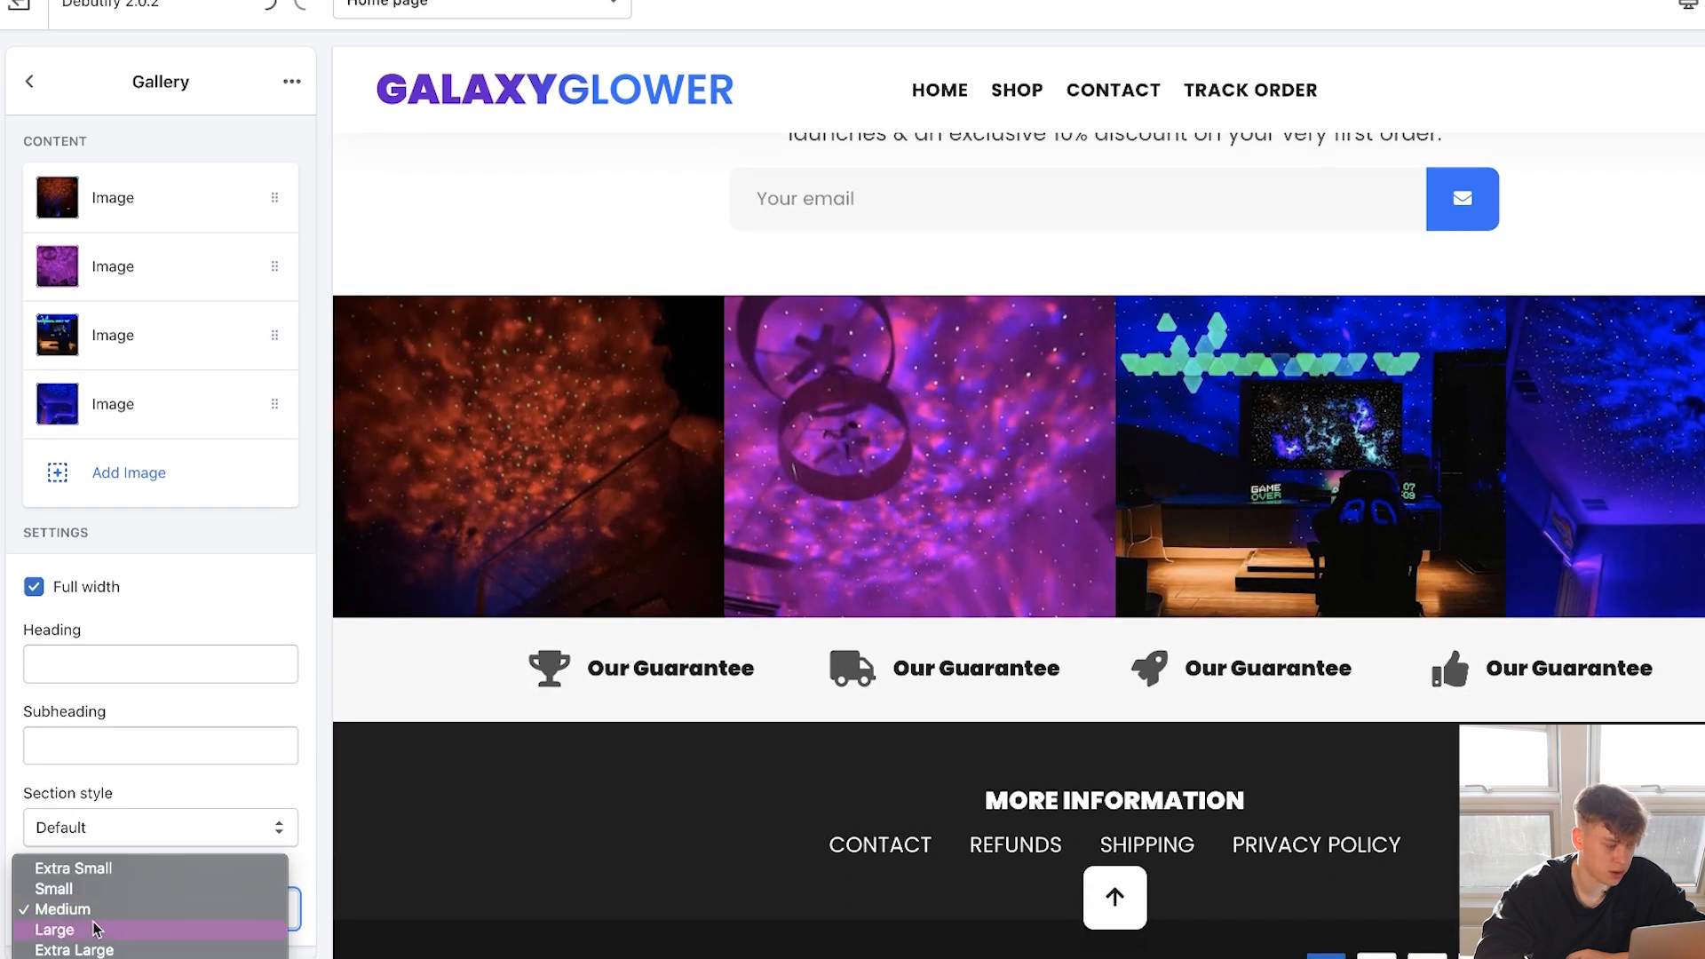
click(92, 932)
click(120, 911)
click(123, 892)
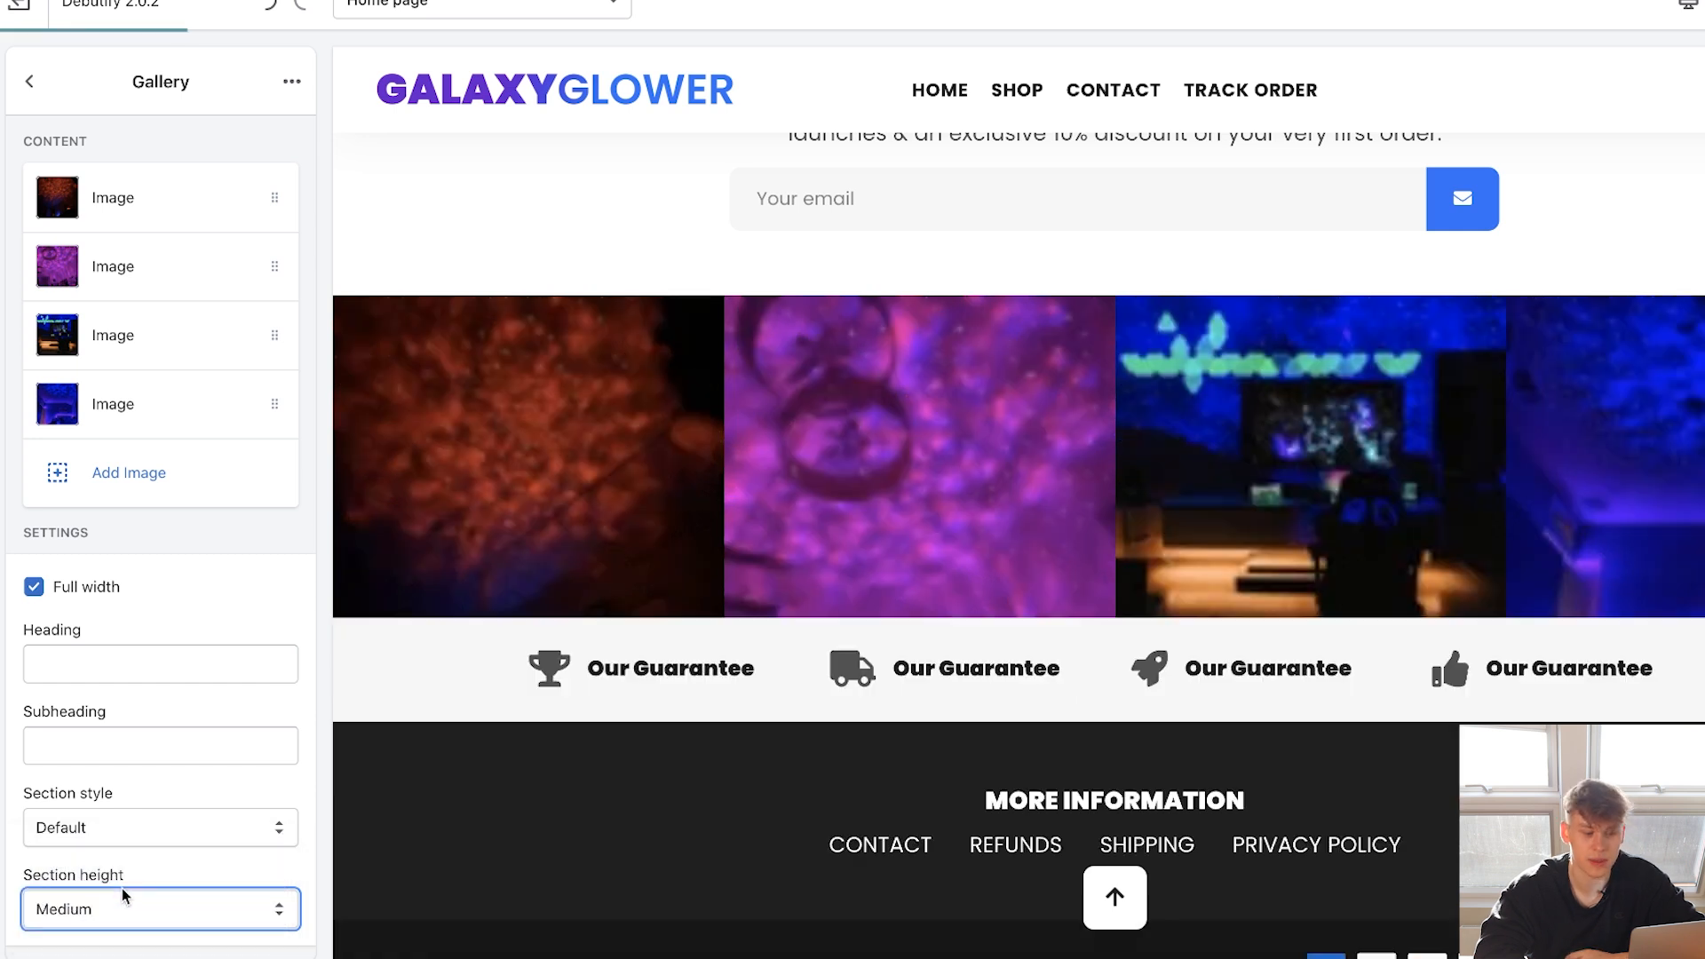
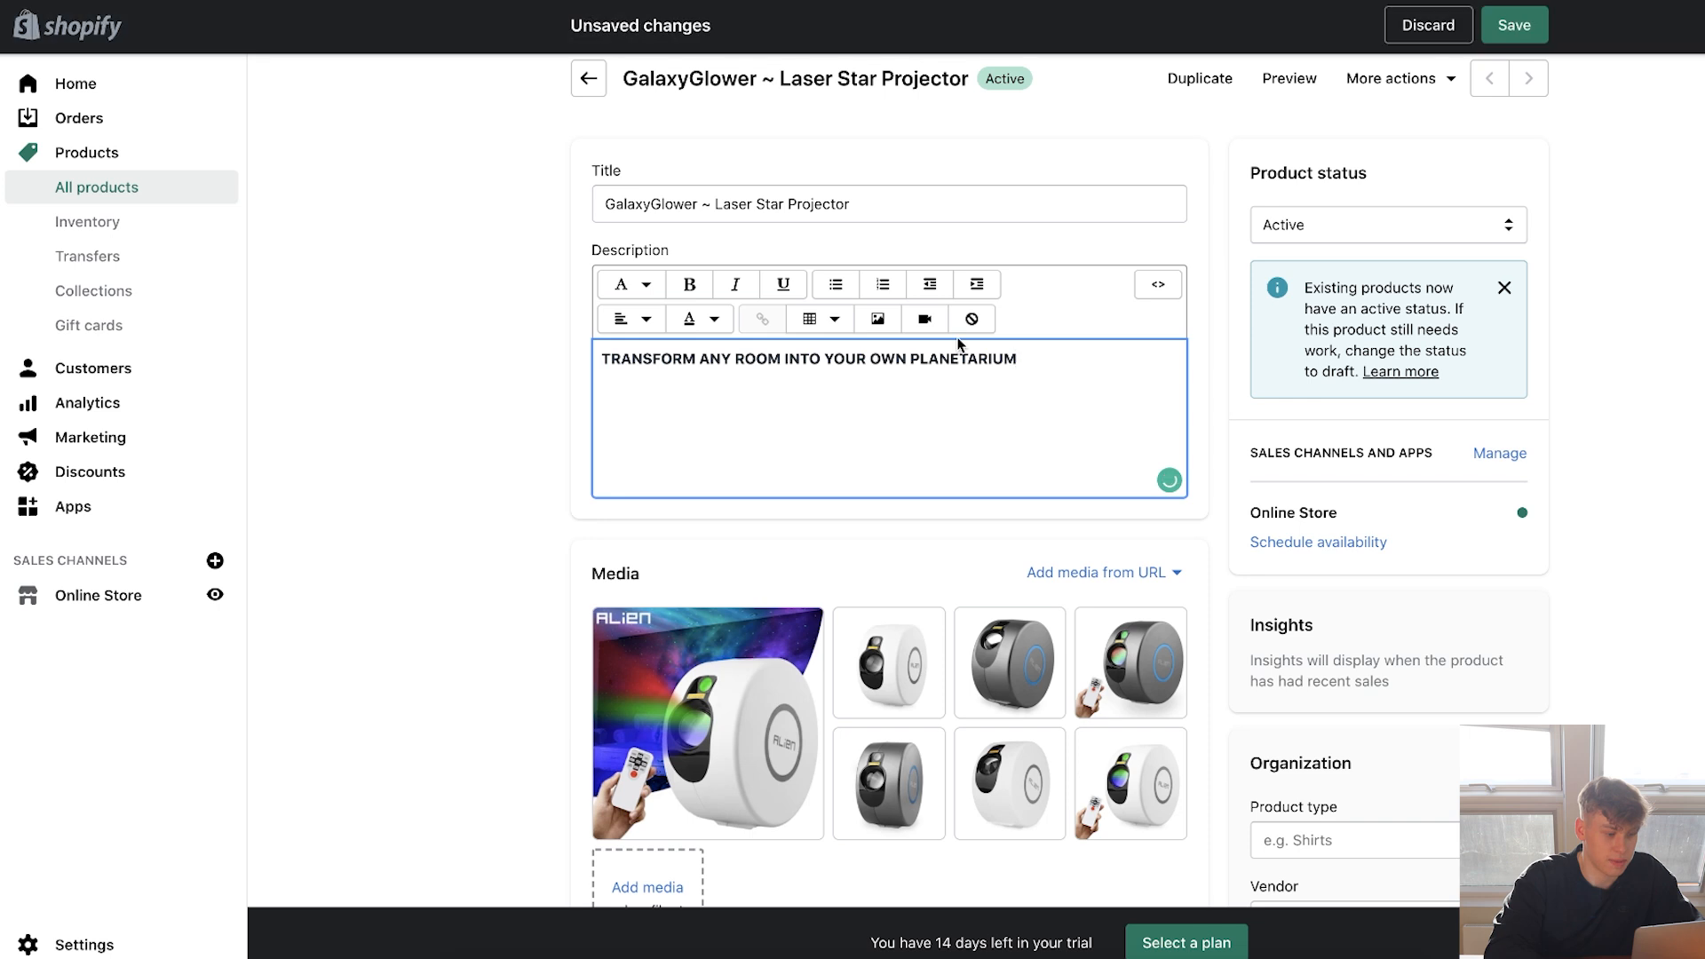
Turn the description line "TRANSFORM ANY ROOM INTO YOUR OWN PLANETARIUM" into a larger, centred heading.
drag(1027, 351, 602, 358)
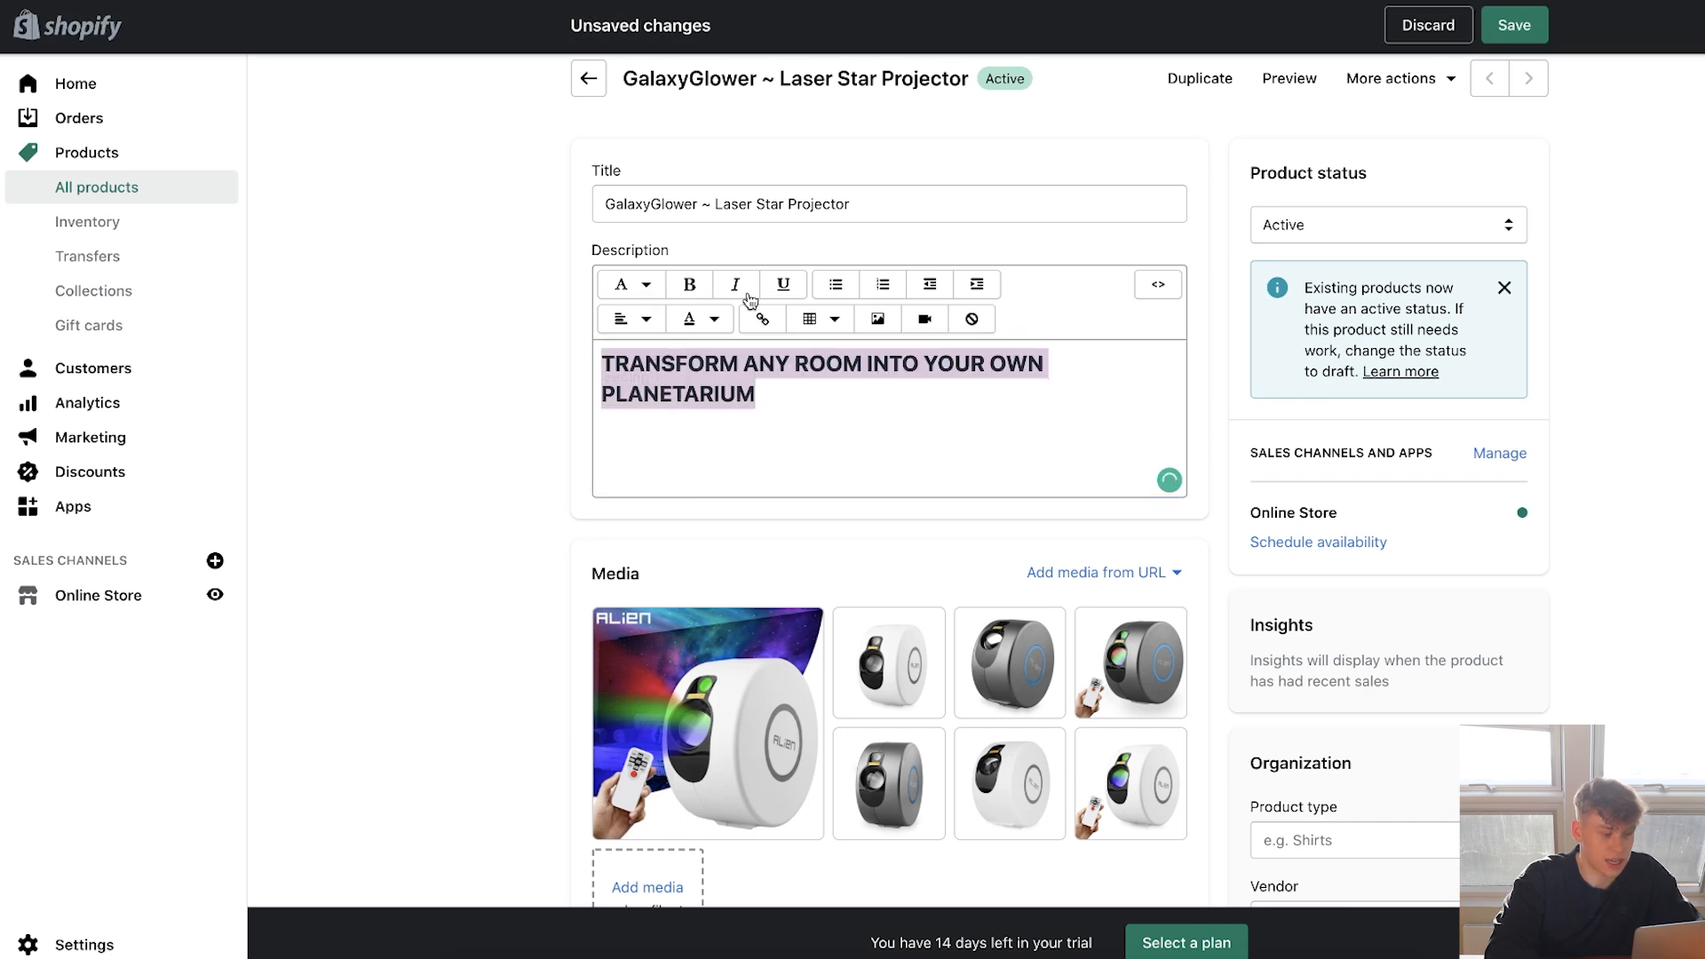
click(630, 319)
click(635, 409)
click(988, 395)
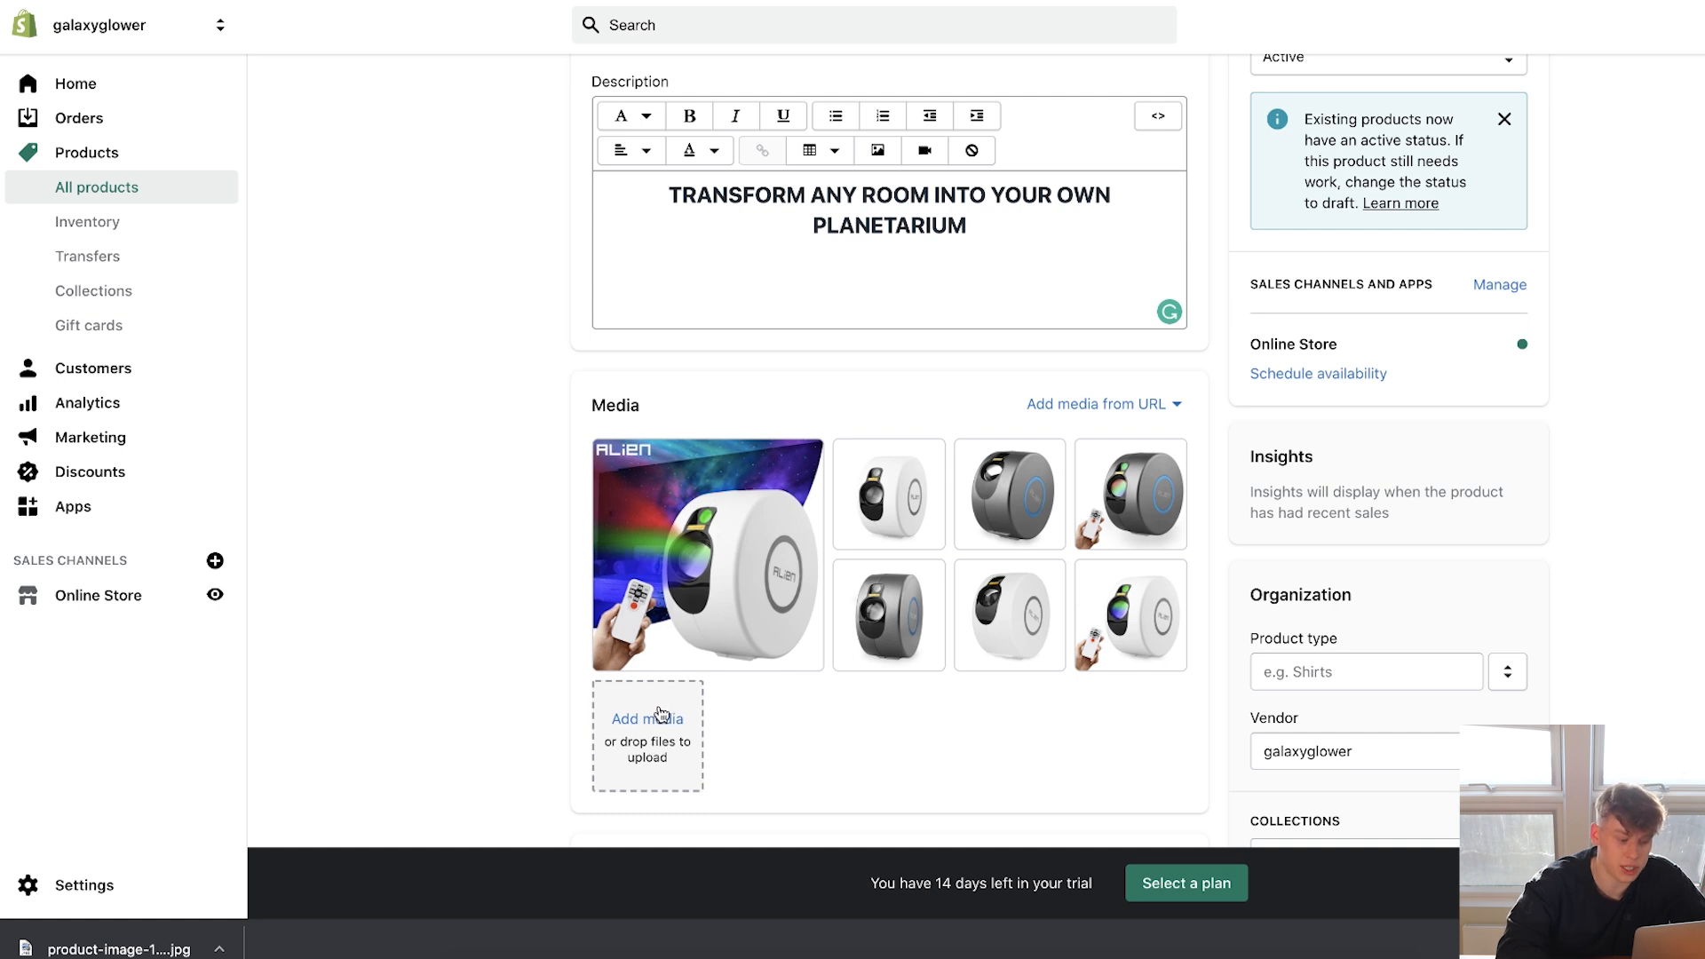
Upload new images to the product media and select the old projector photos there.
click(660, 716)
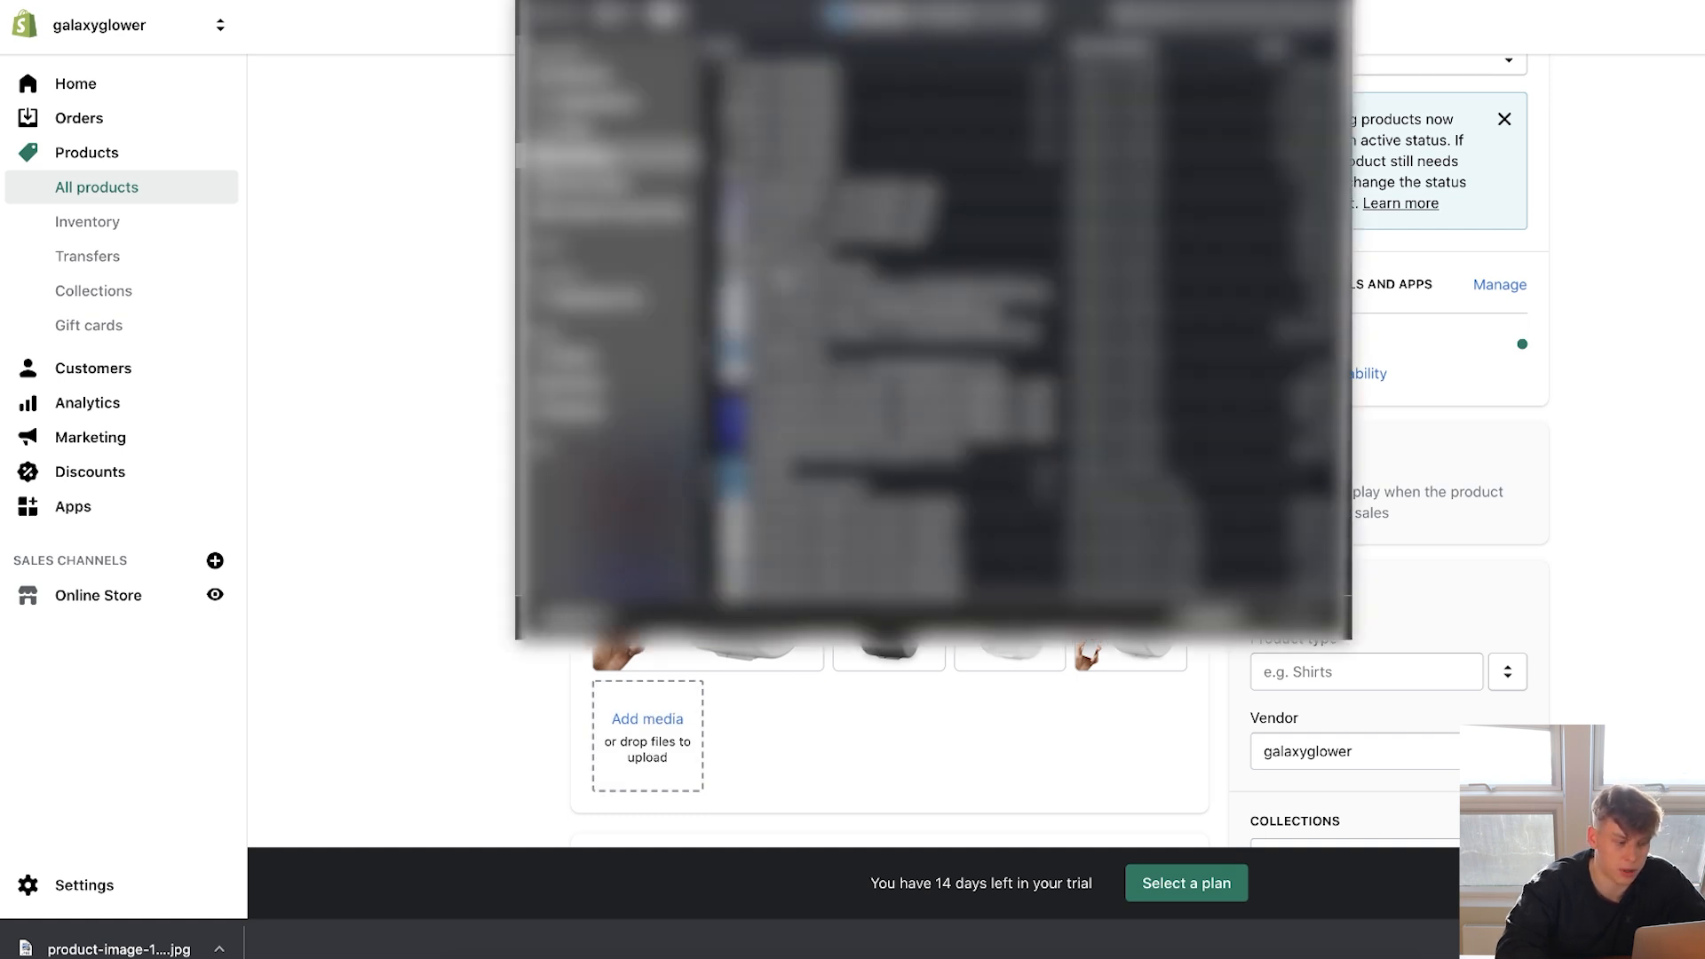
key(Return)
click(611, 458)
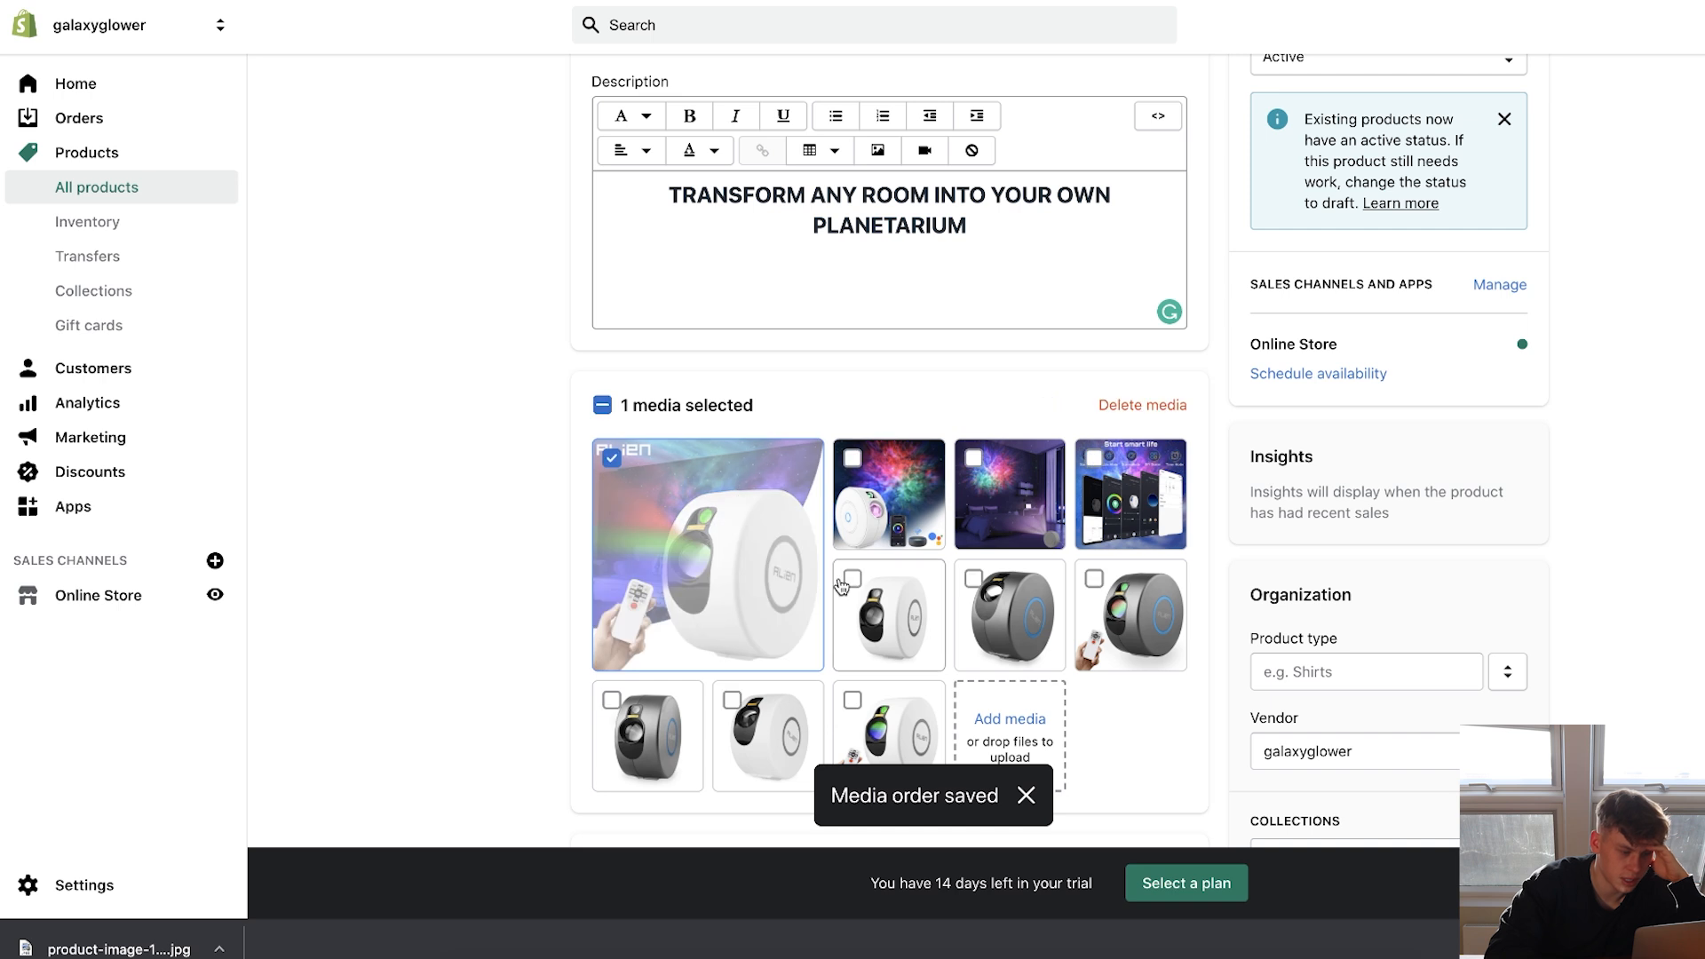
click(852, 578)
click(973, 578)
click(1093, 578)
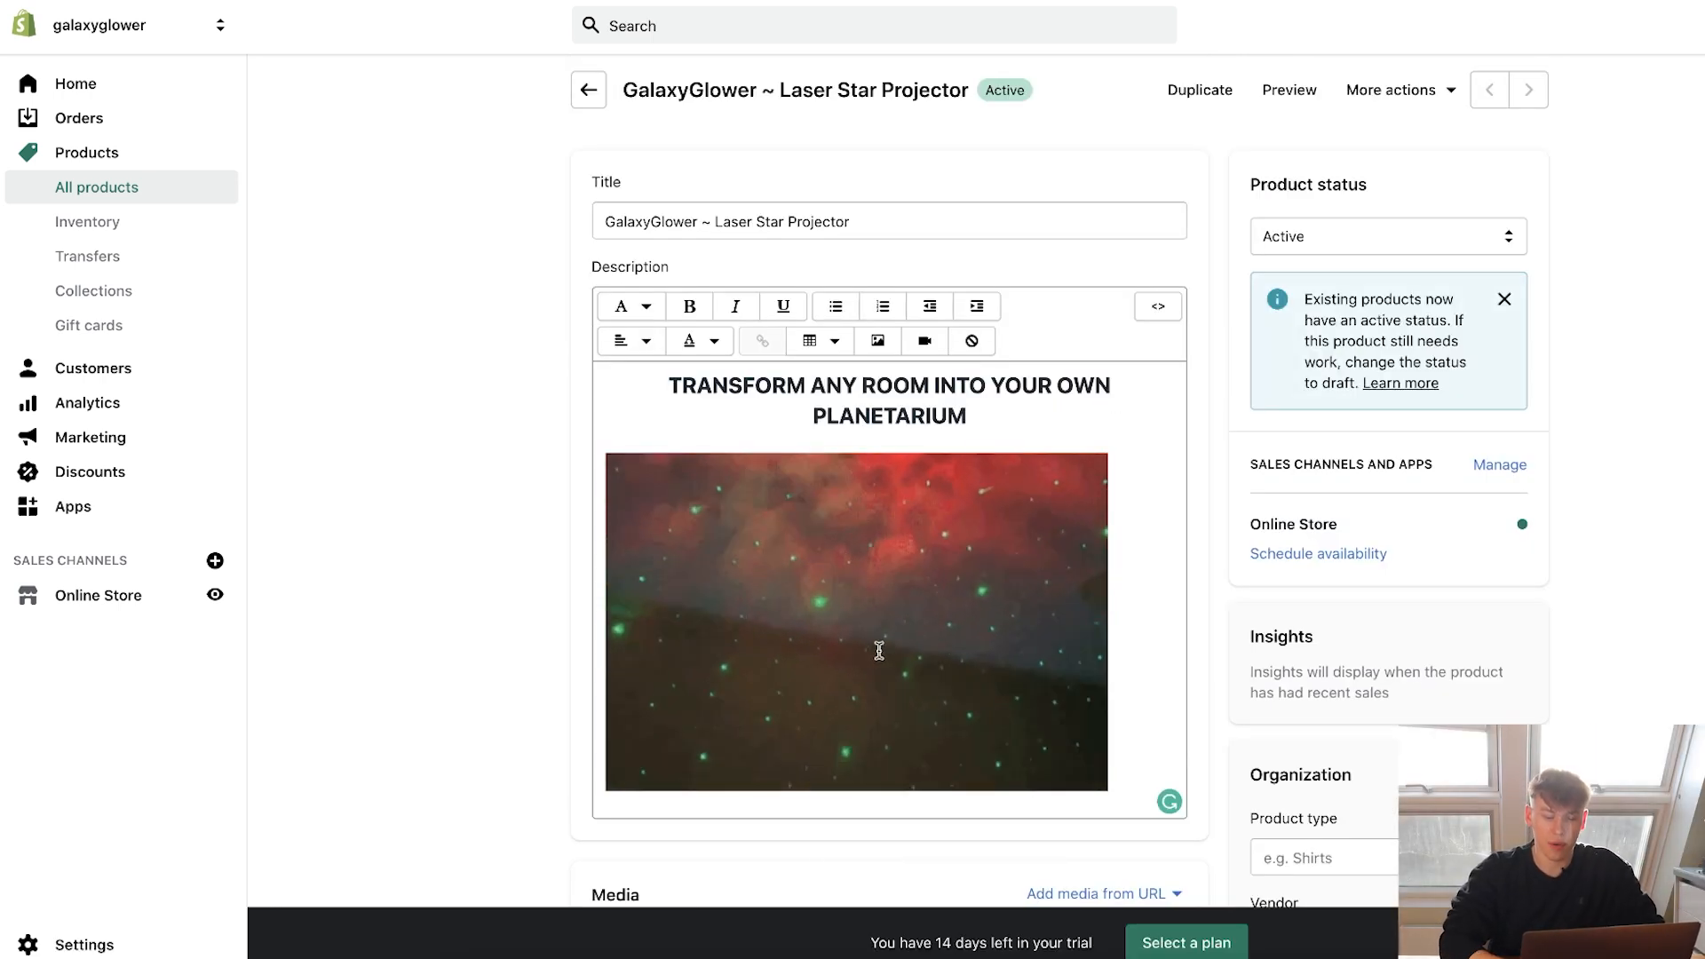
Centre the galaxy GIF below the heading in the product description.
click(932, 635)
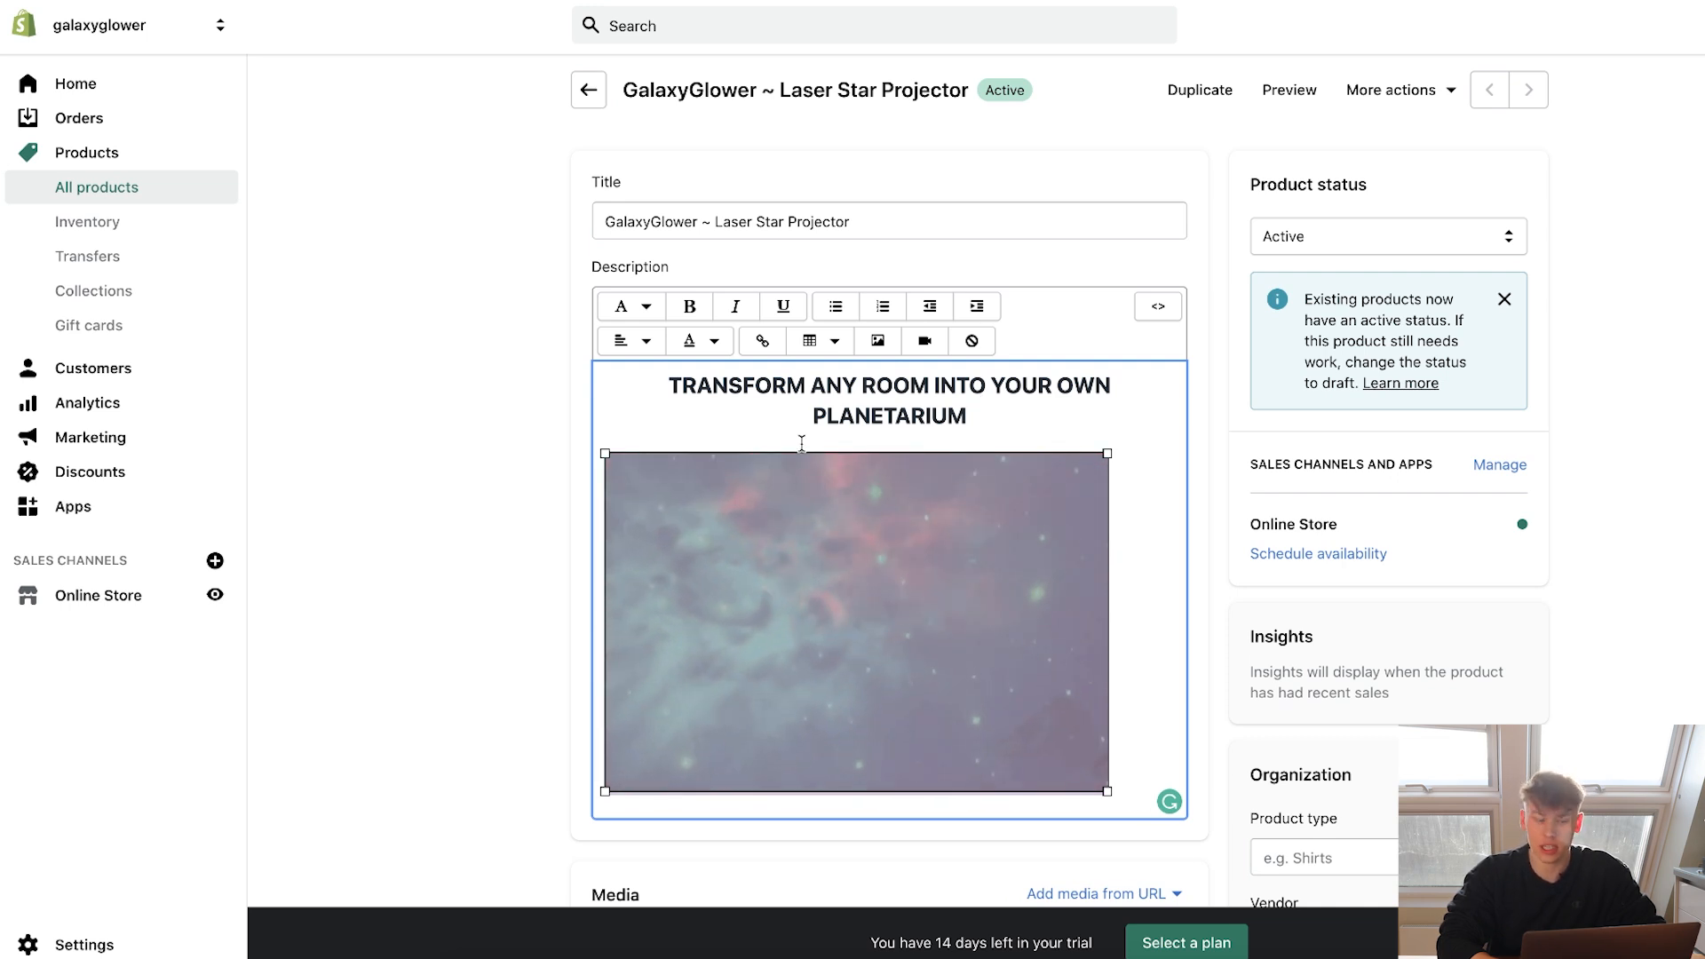
click(645, 341)
click(677, 434)
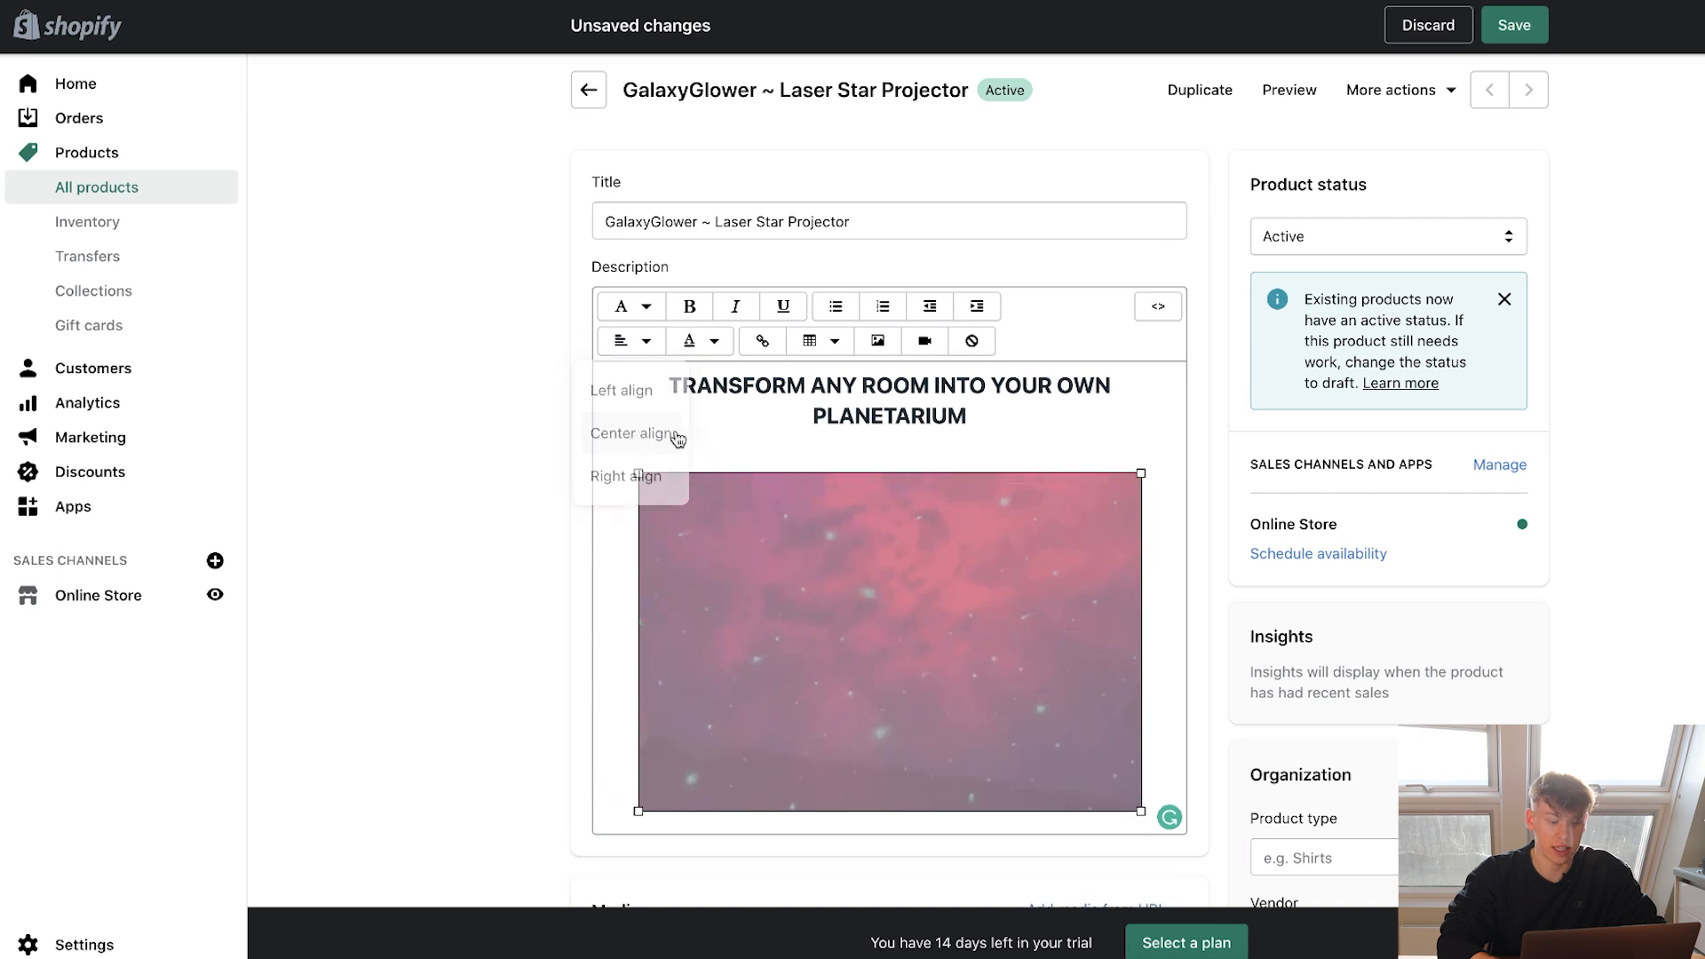
Remove the blank line above the GIF in the description and start a new line below it.
click(989, 443)
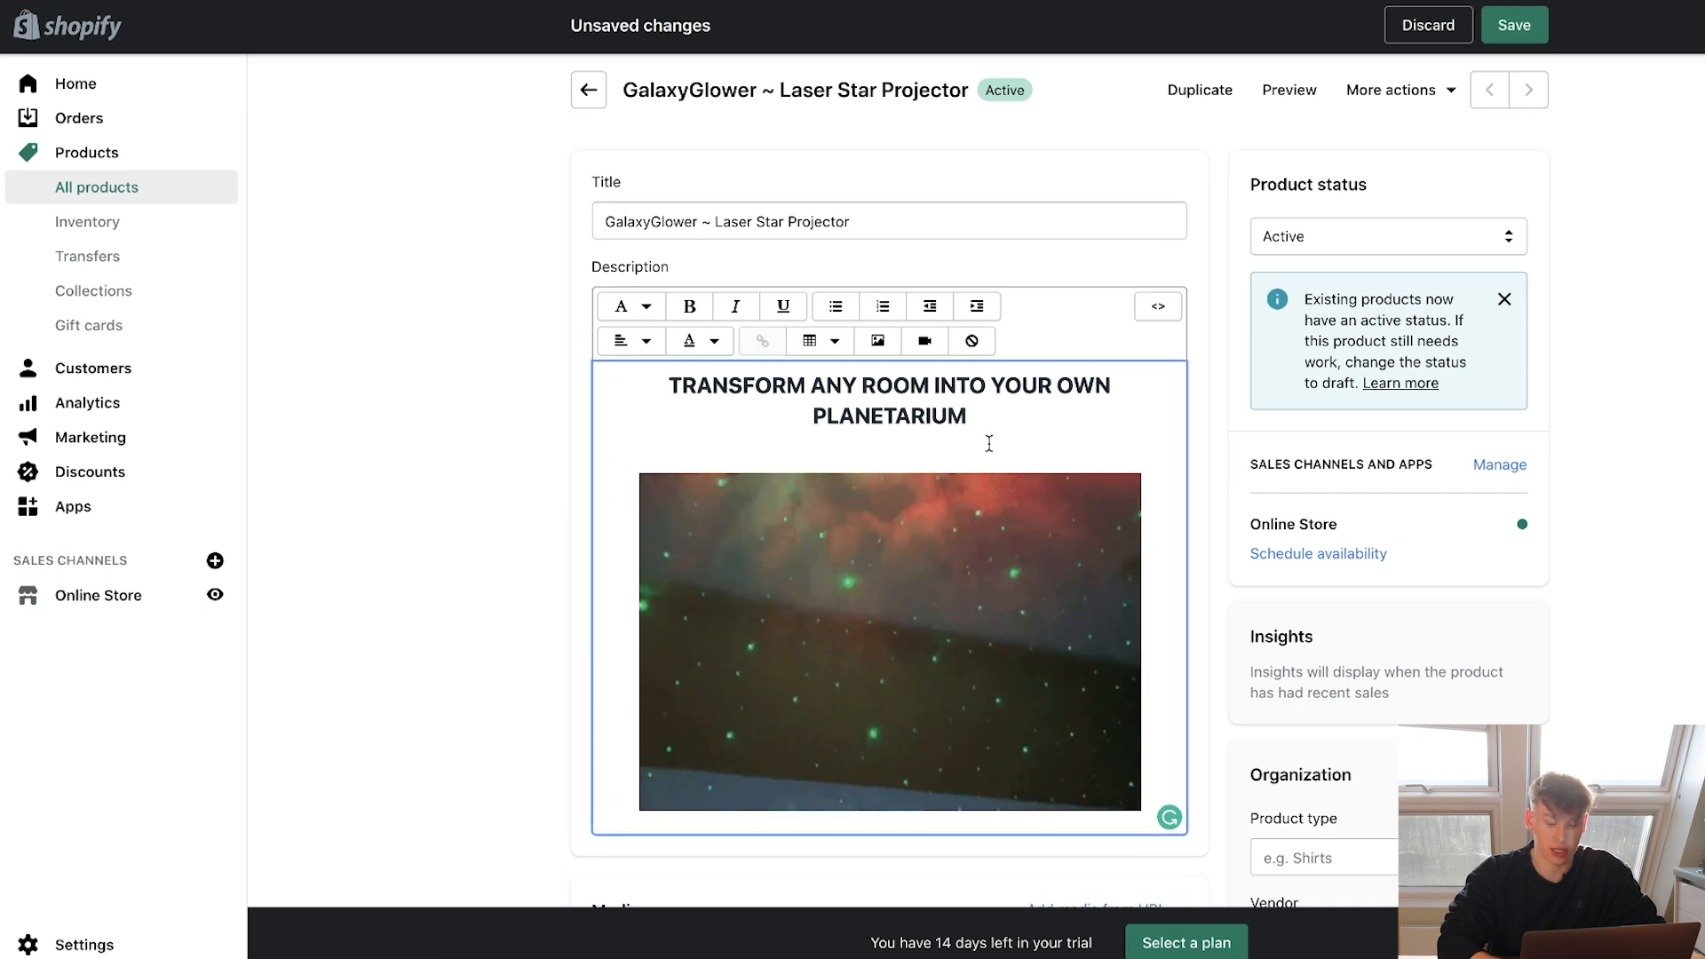
key(BackSpace)
click(1145, 603)
key(Return)
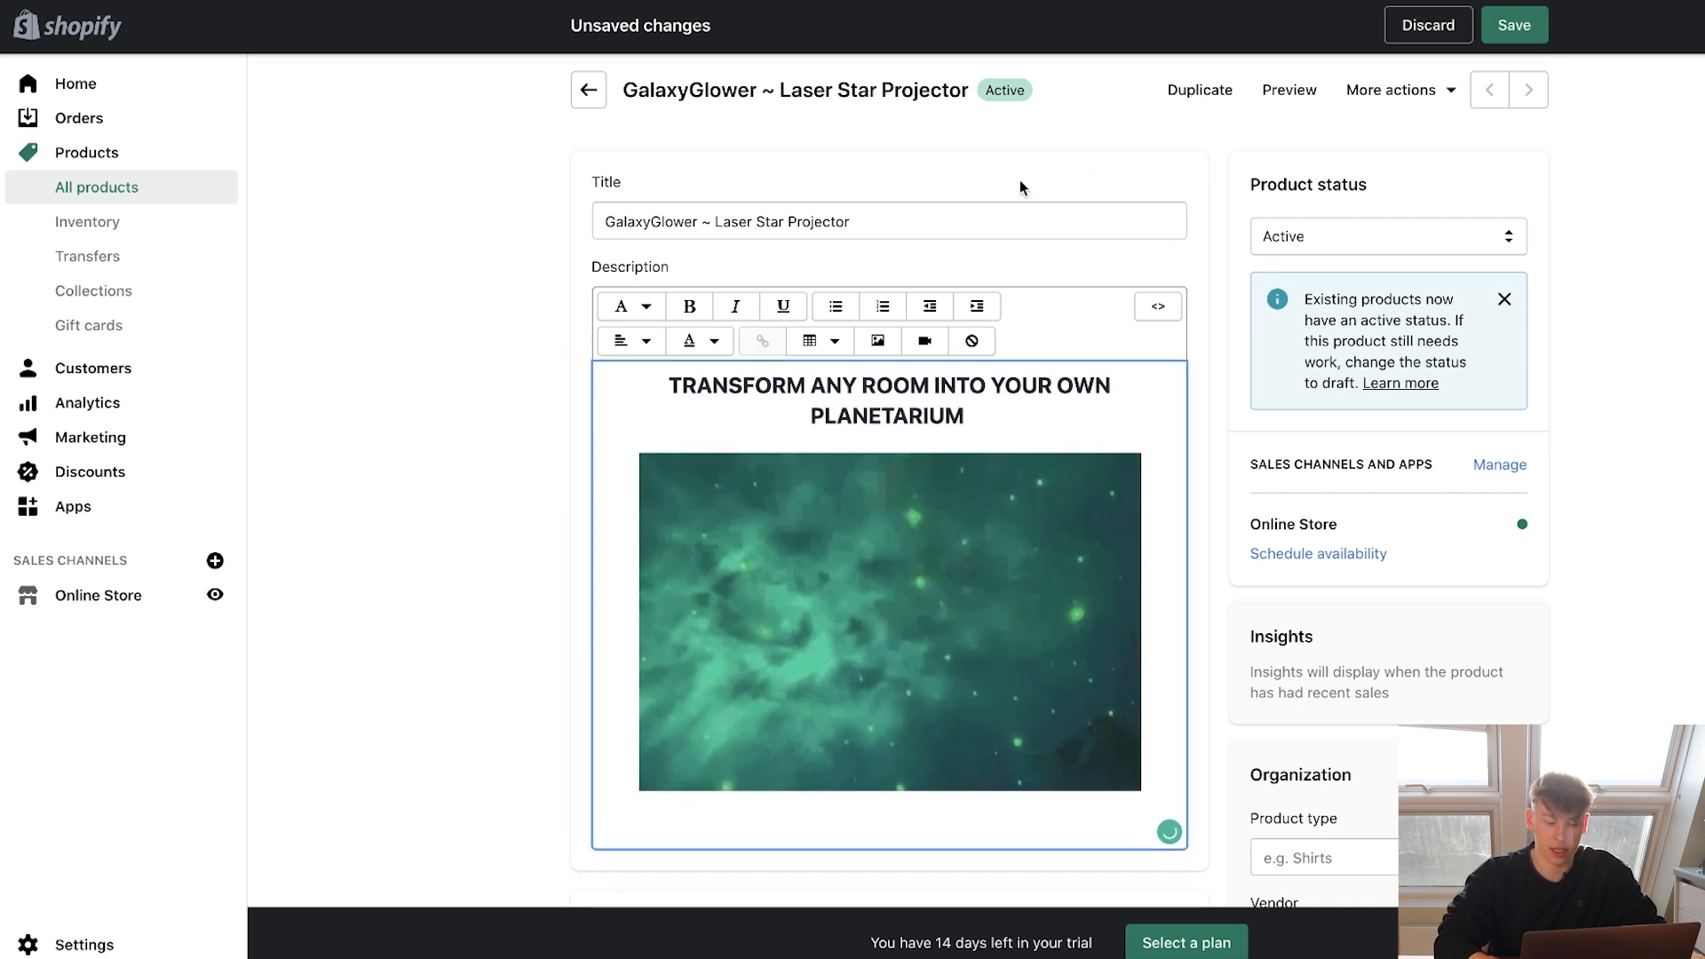
Copy the paragraph beginning "The GalaxyGlower is a laser projected" from the Google Docs document into the Shopify description below the GIF.
key(ctrl+Tab)
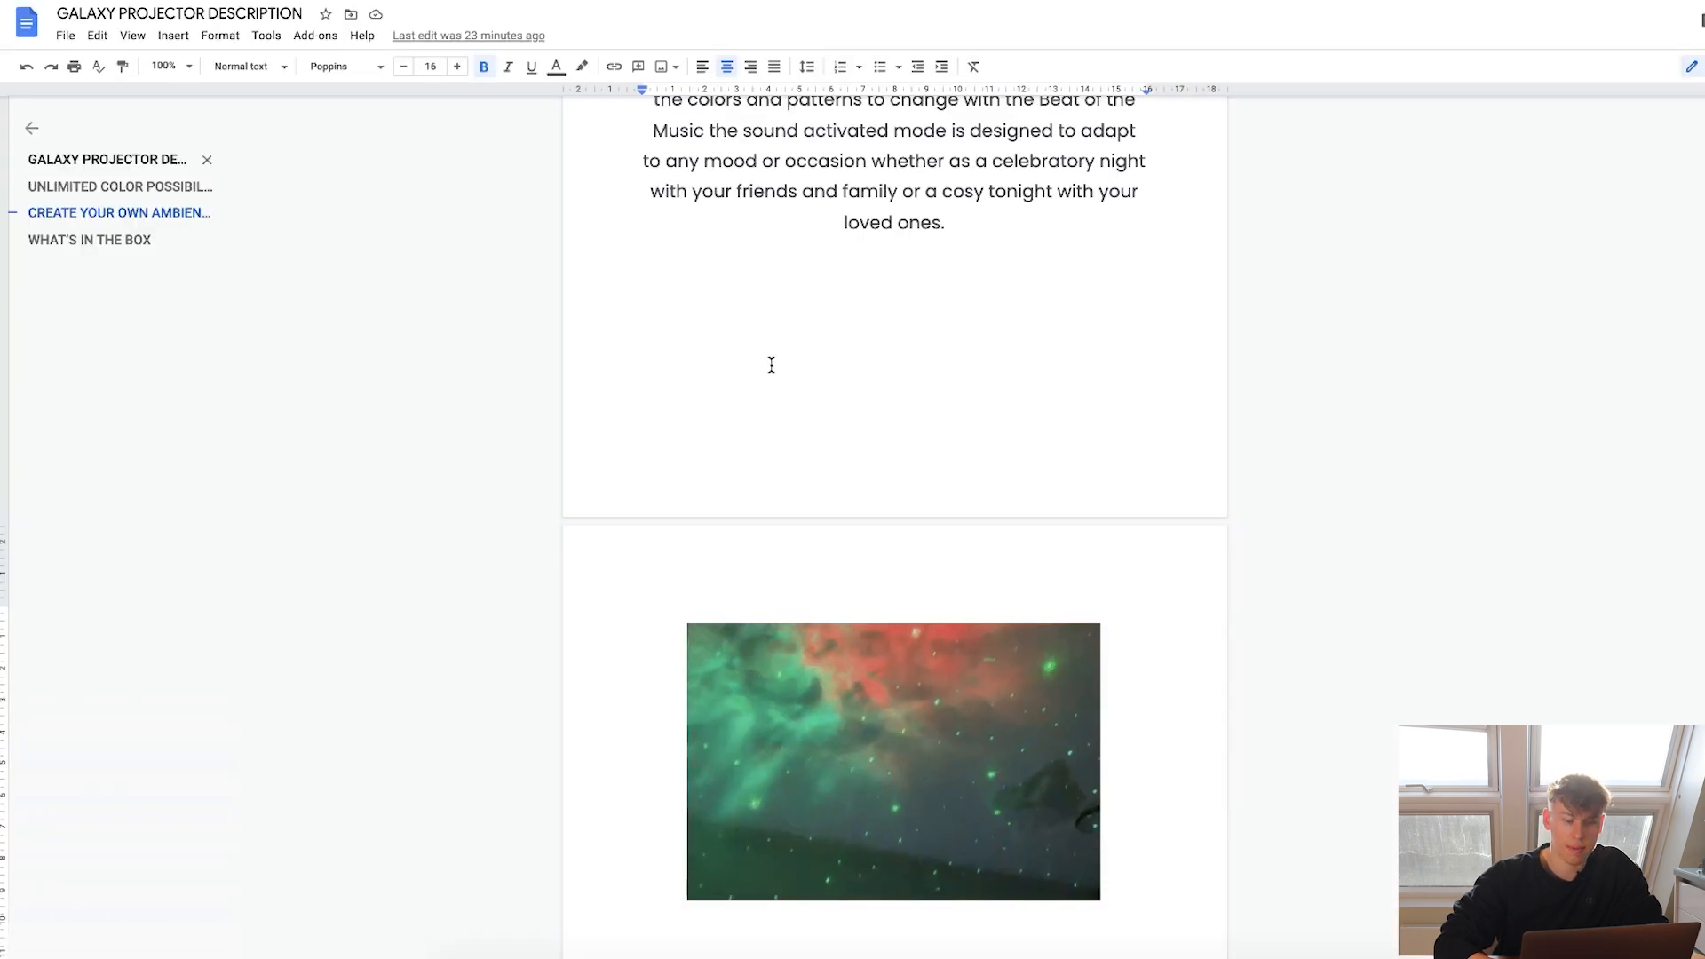
scroll(771, 366, up, 14)
drag(1088, 585, 1020, 722)
key(ctrl+c)
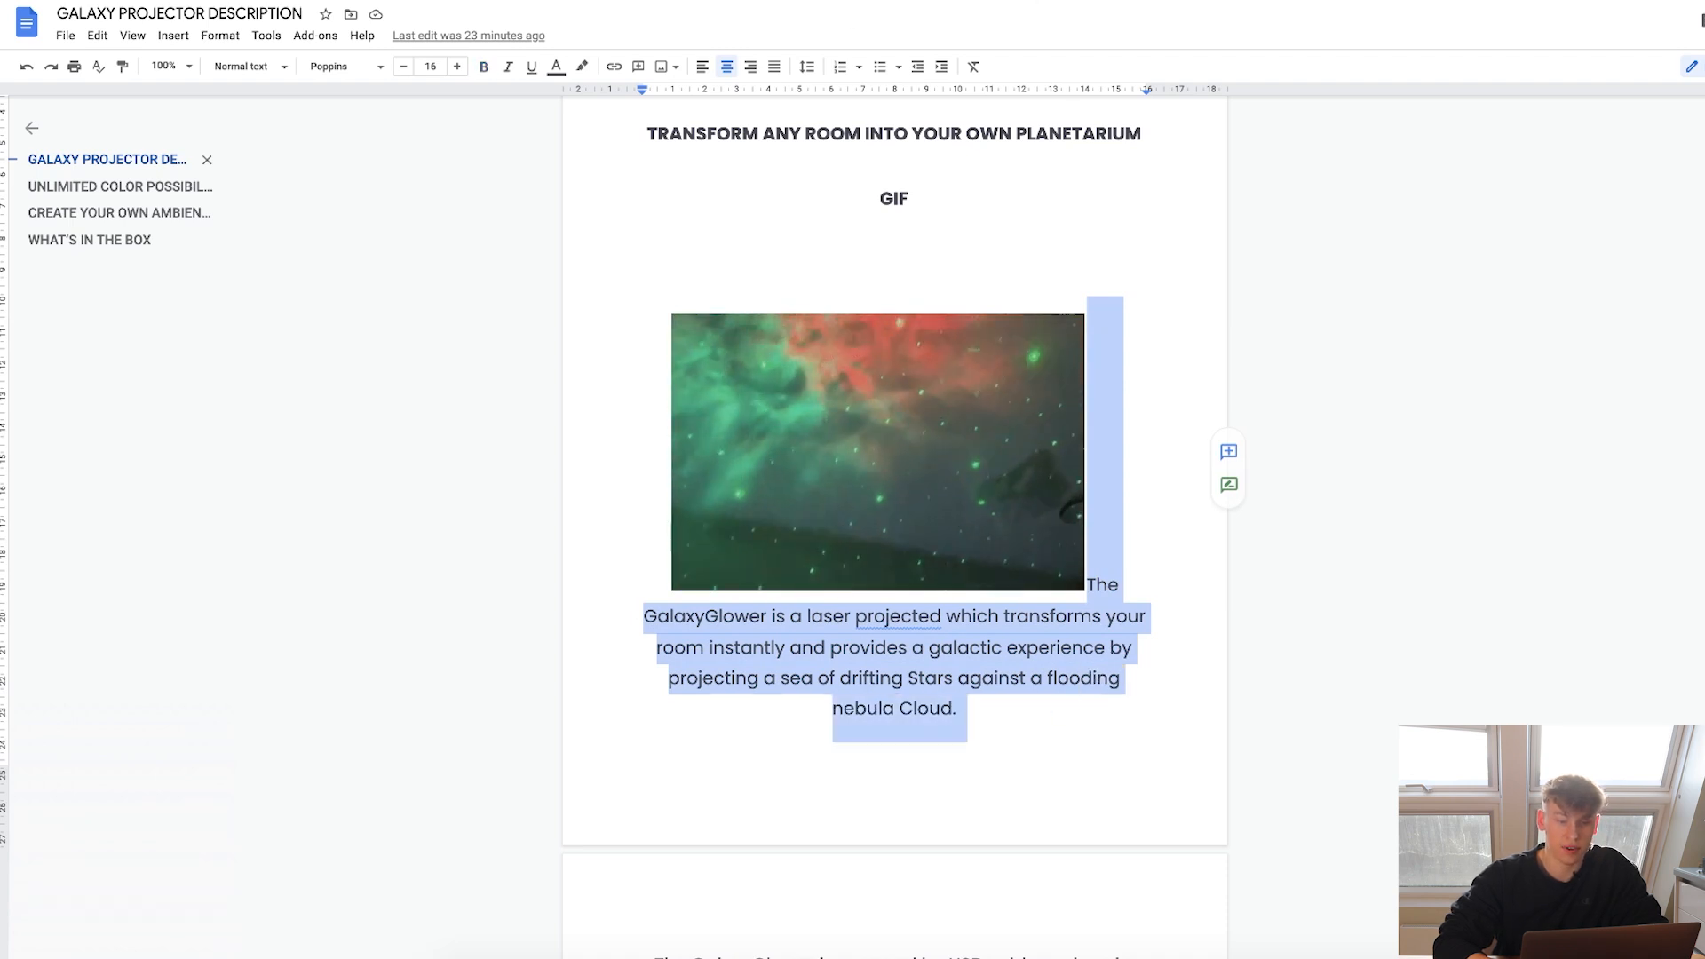
key(ctrl+Tab)
key(ctrl+v)
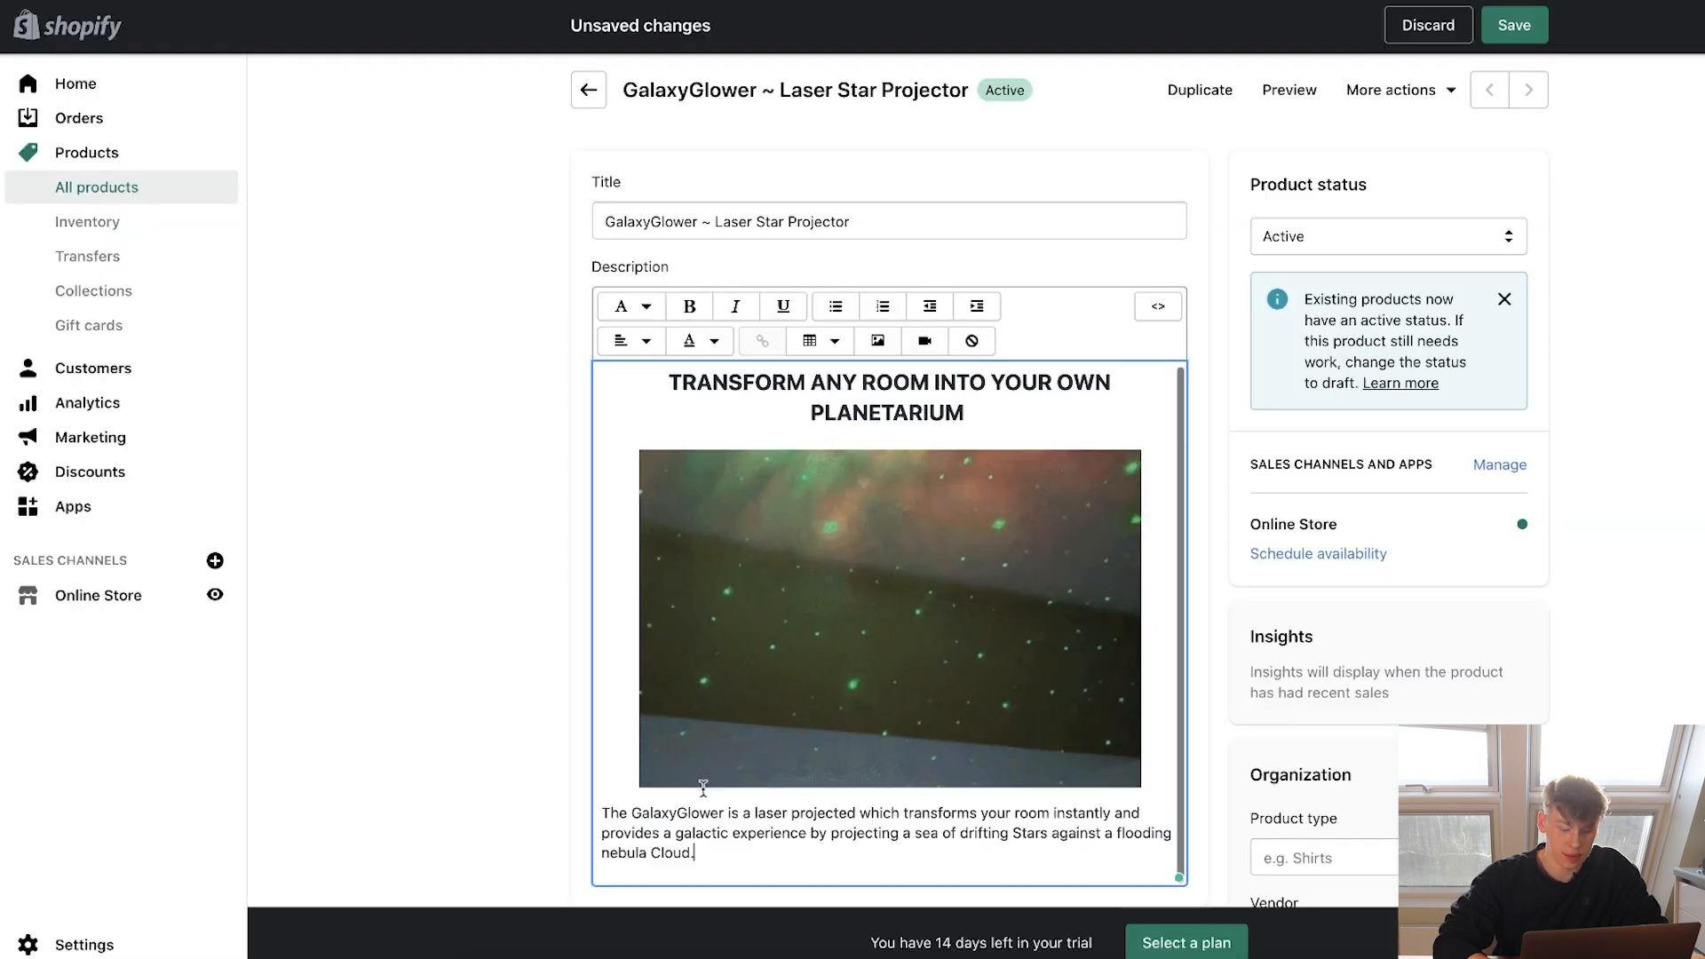
Copy the paragraph about USB cable power from the Google Docs document into the Shopify description below the intro paragraph.
key(ctrl+shift+Tab)
scroll(857, 699, down, 5)
triple_click(858, 698)
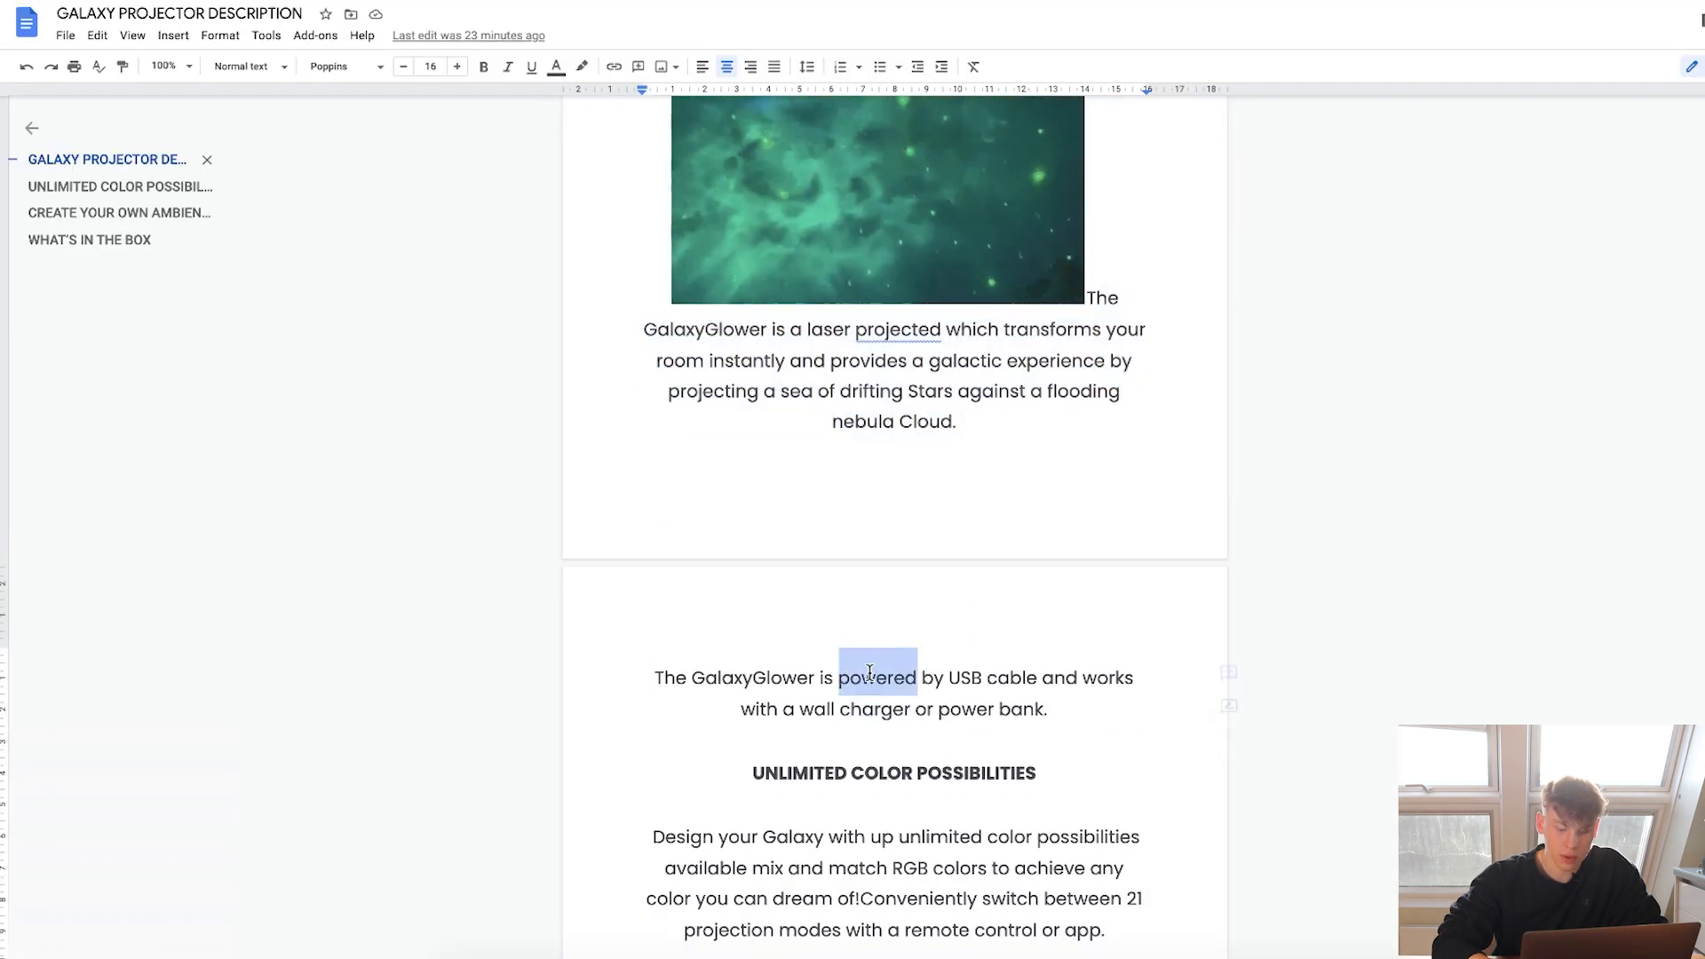
key(ctrl+c)
key(ctrl+Tab)
key(ctrl+v)
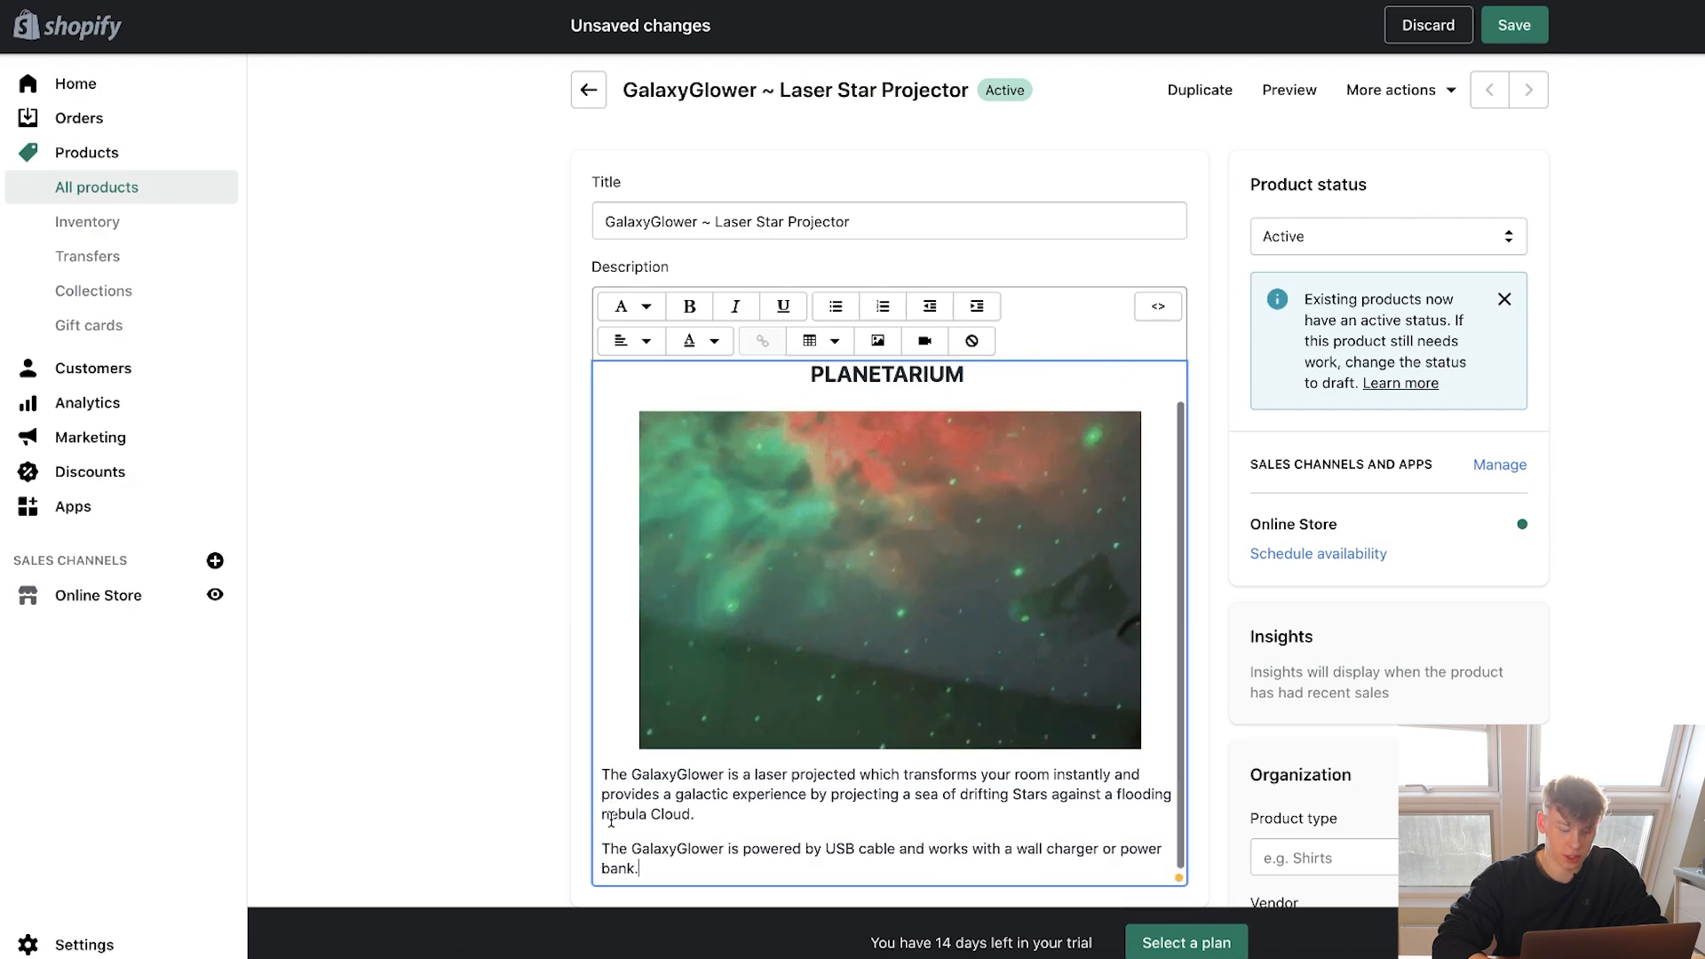
Copy the title "UNLIMITED COLOR POSSIBILITIES" from the Google Docs document into the Shopify description below the USB paragraph.
key(ctrl+shift+Tab)
triple_click(878, 779)
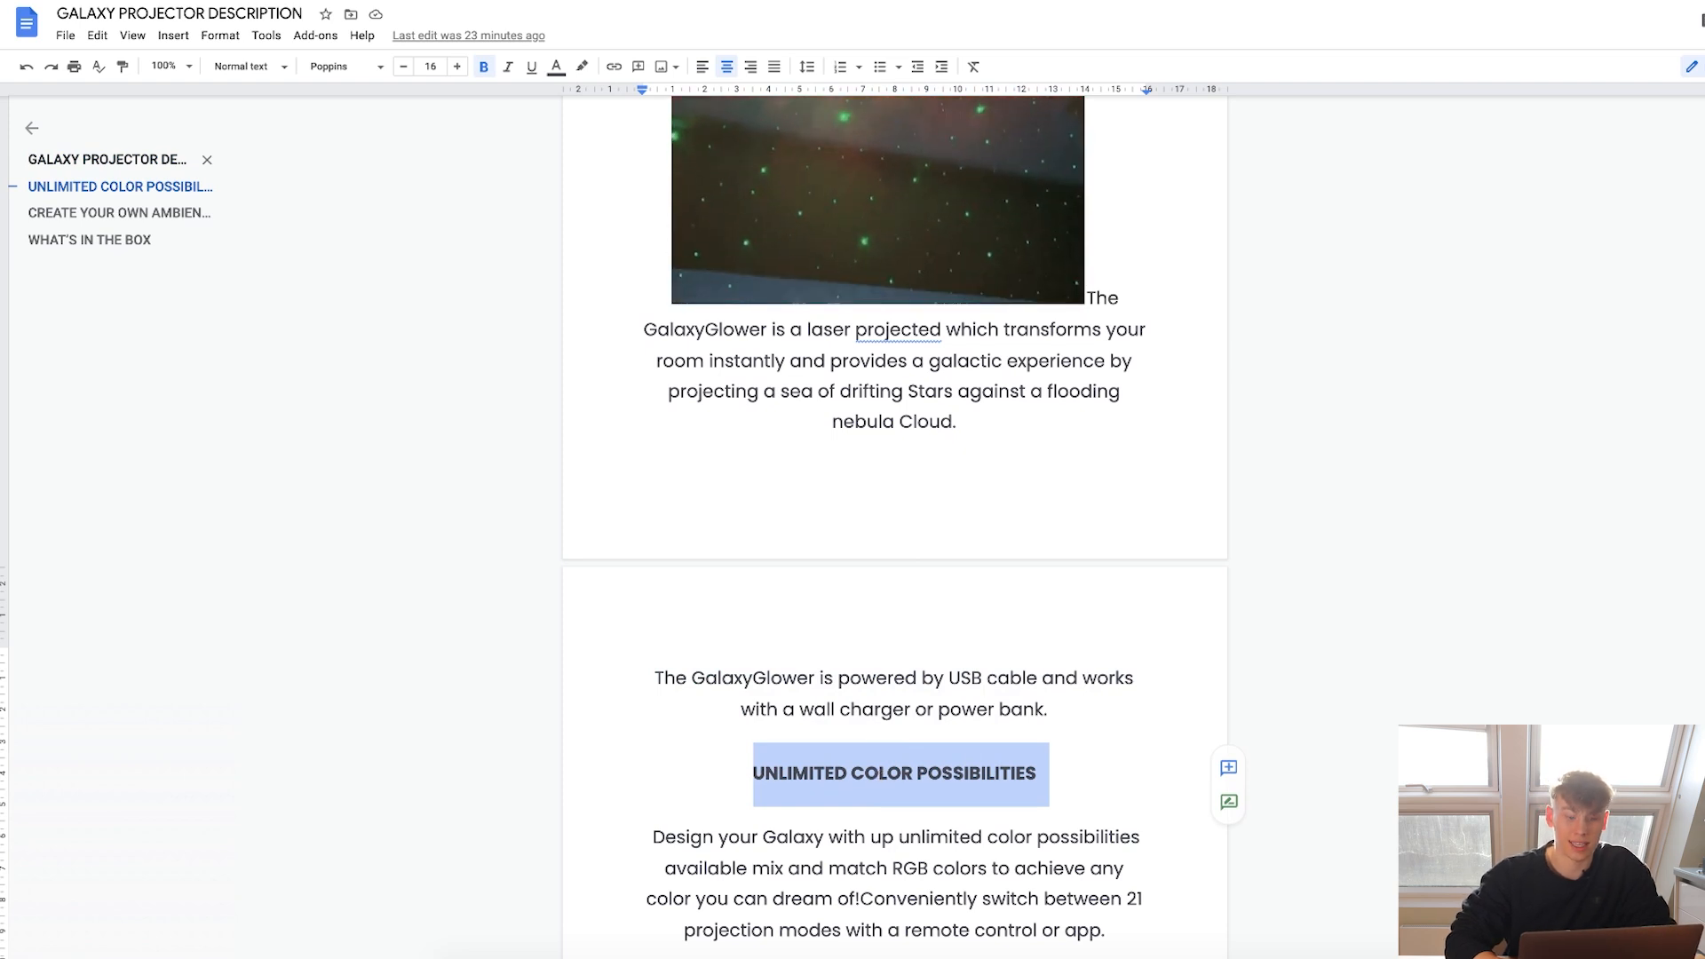
key(ctrl+Tab)
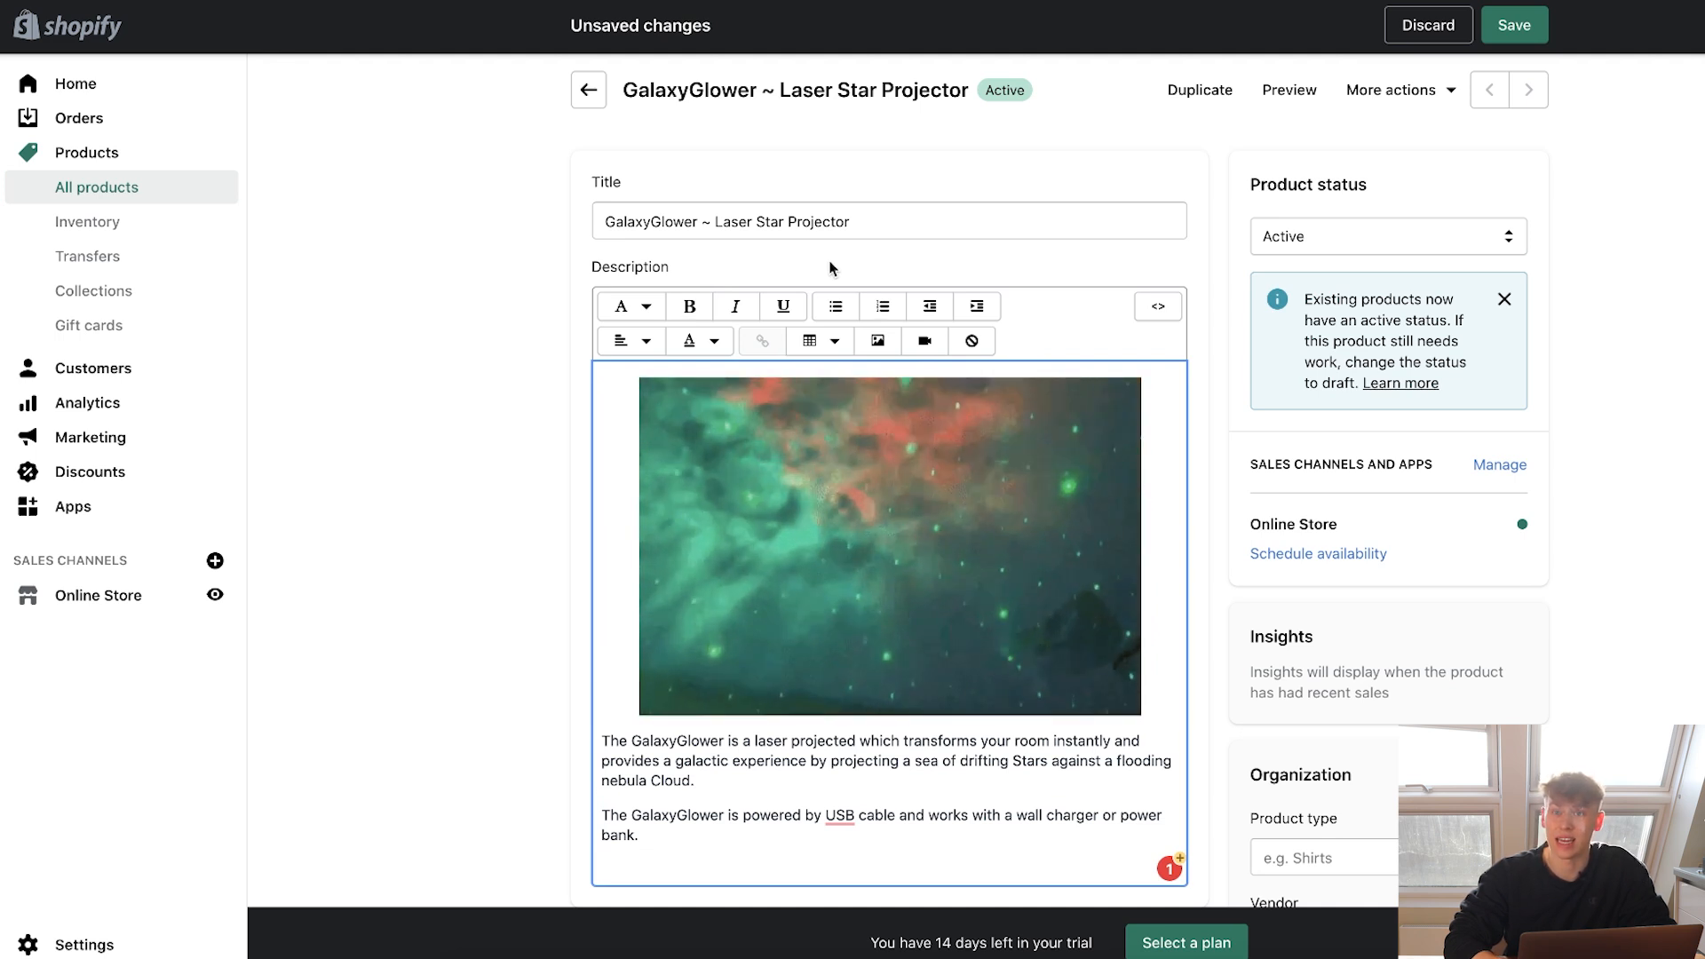
key(ctrl+v)
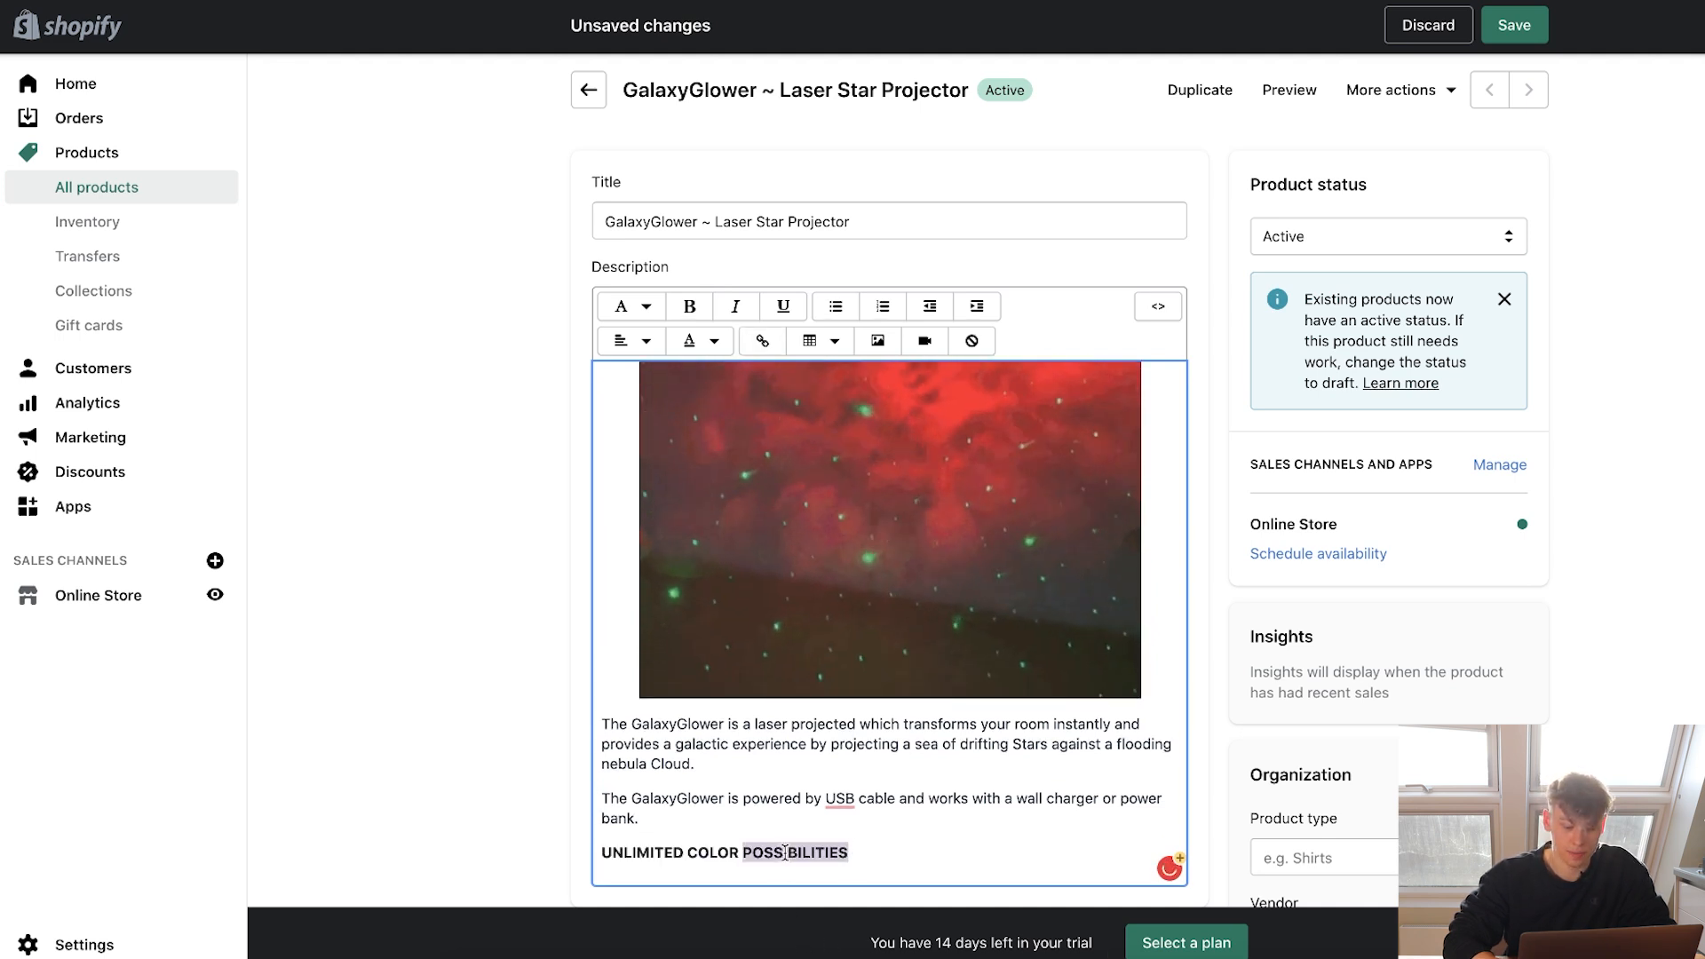
Centre the "UNLIMITED COLOR POSSIBILITIES" line and format it as Heading 2.
triple_click(786, 852)
click(628, 341)
click(648, 434)
click(641, 308)
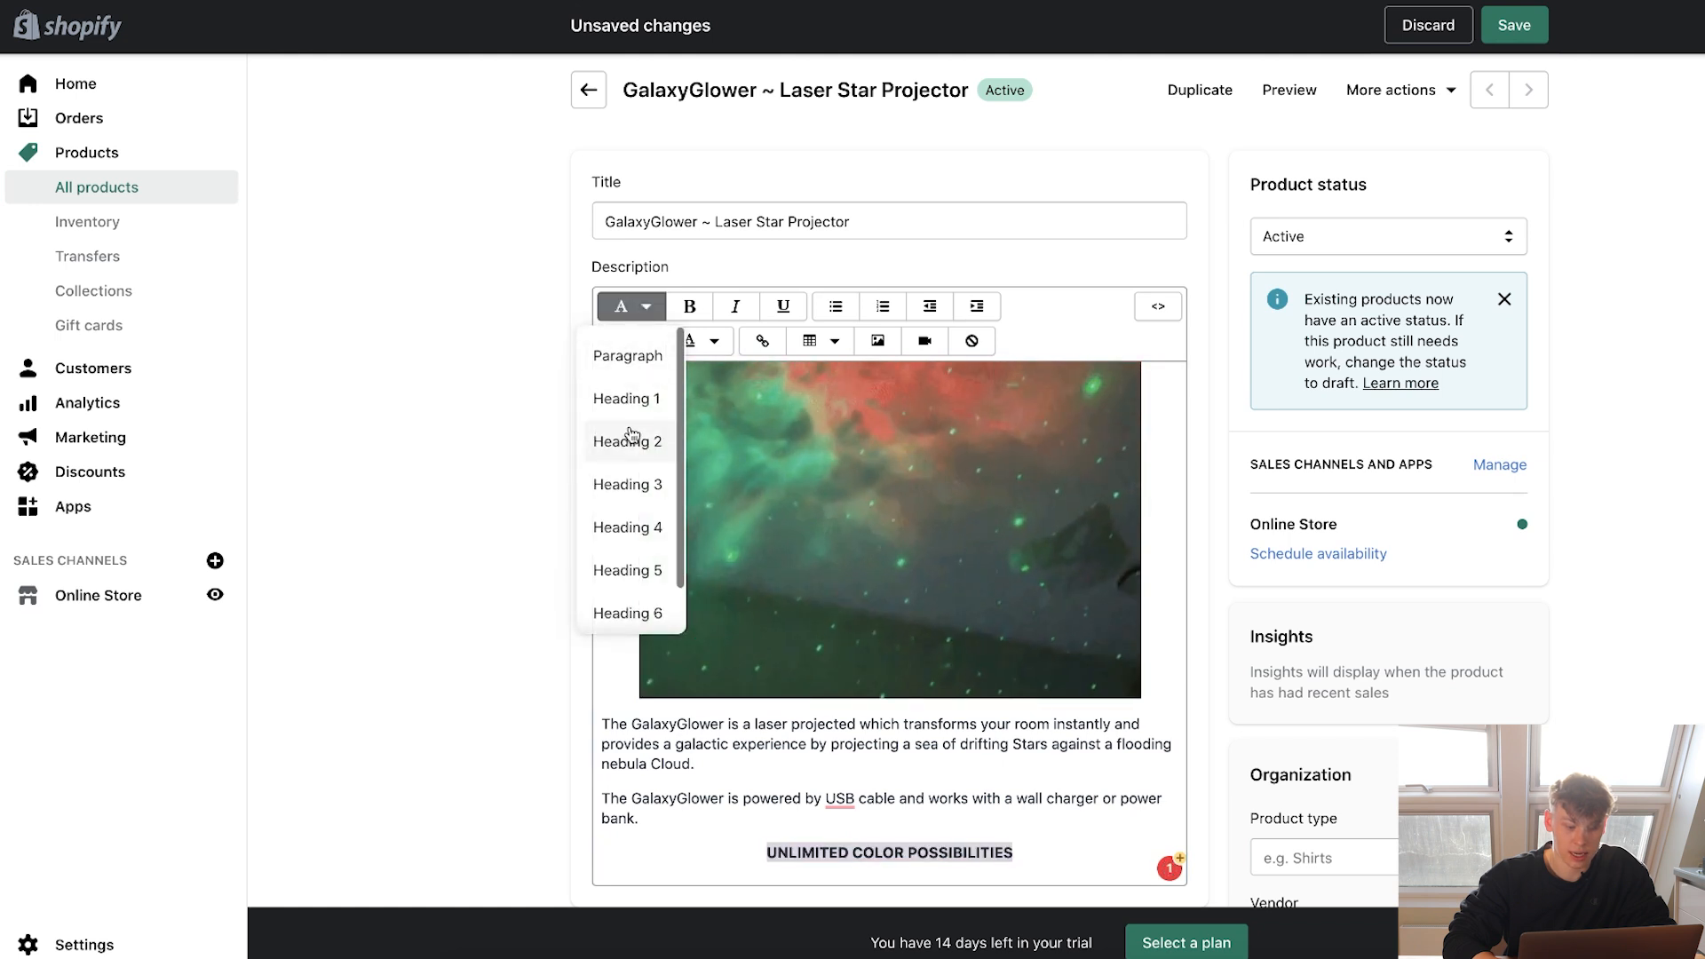
click(630, 441)
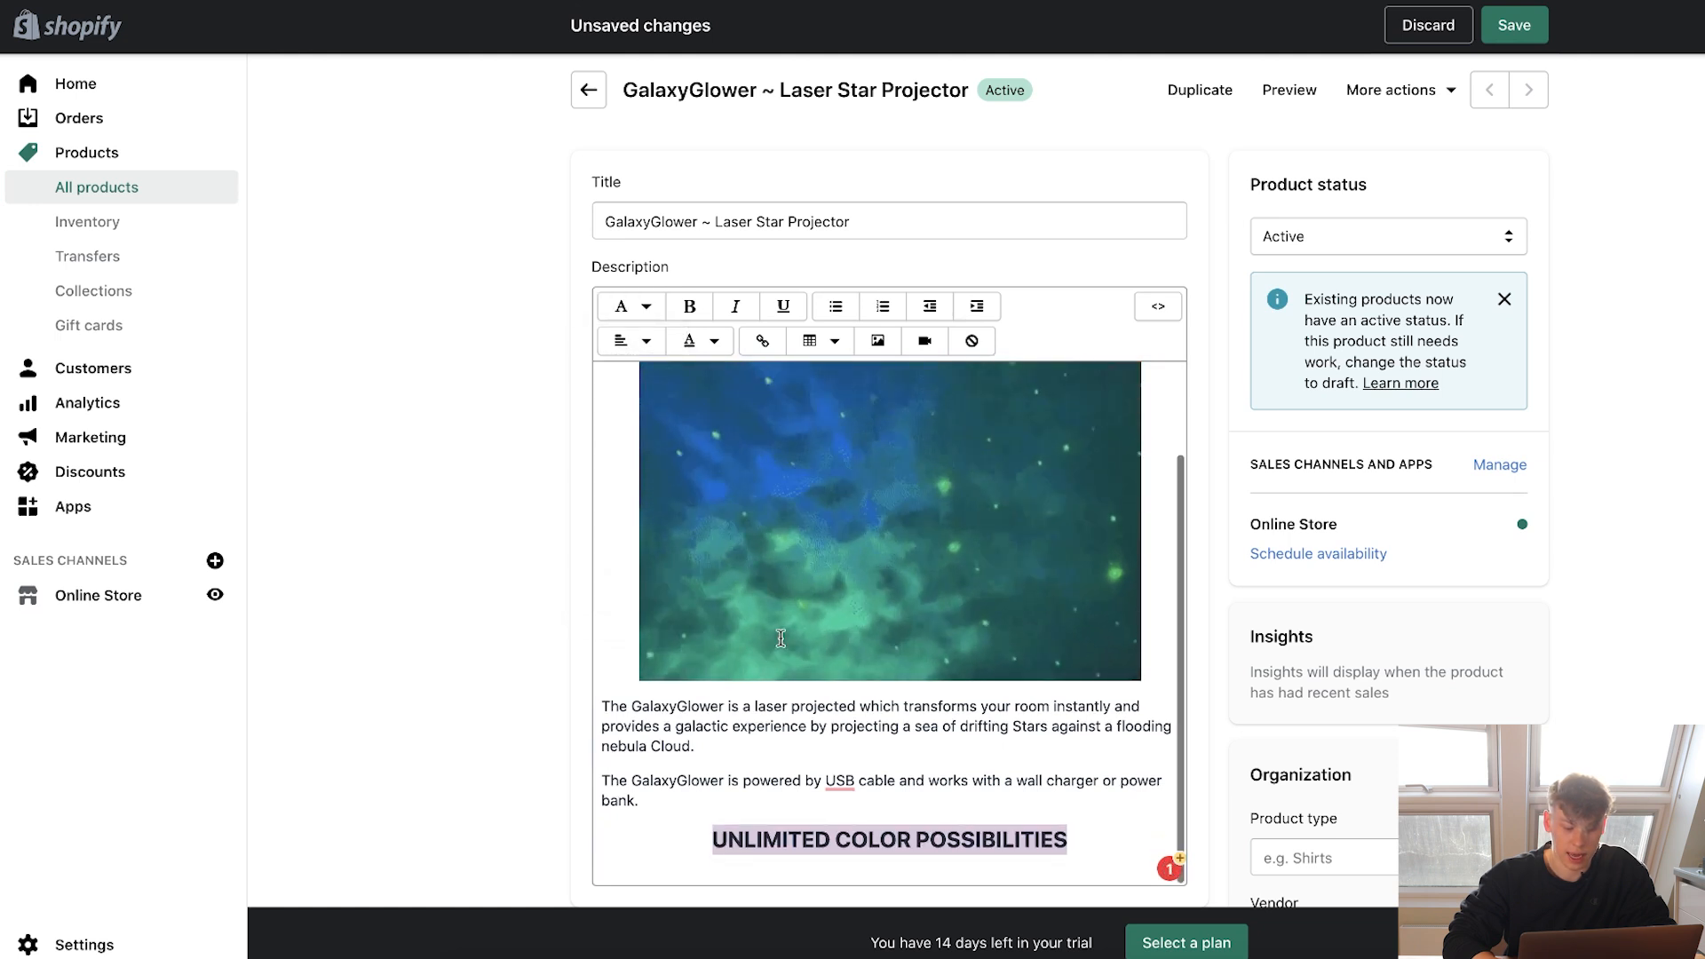
Insert the uploaded purple bedroom image at Large (480x480) size below the "UNLIMITED COLOR POSSIBILITIES" heading.
click(1084, 838)
click(873, 346)
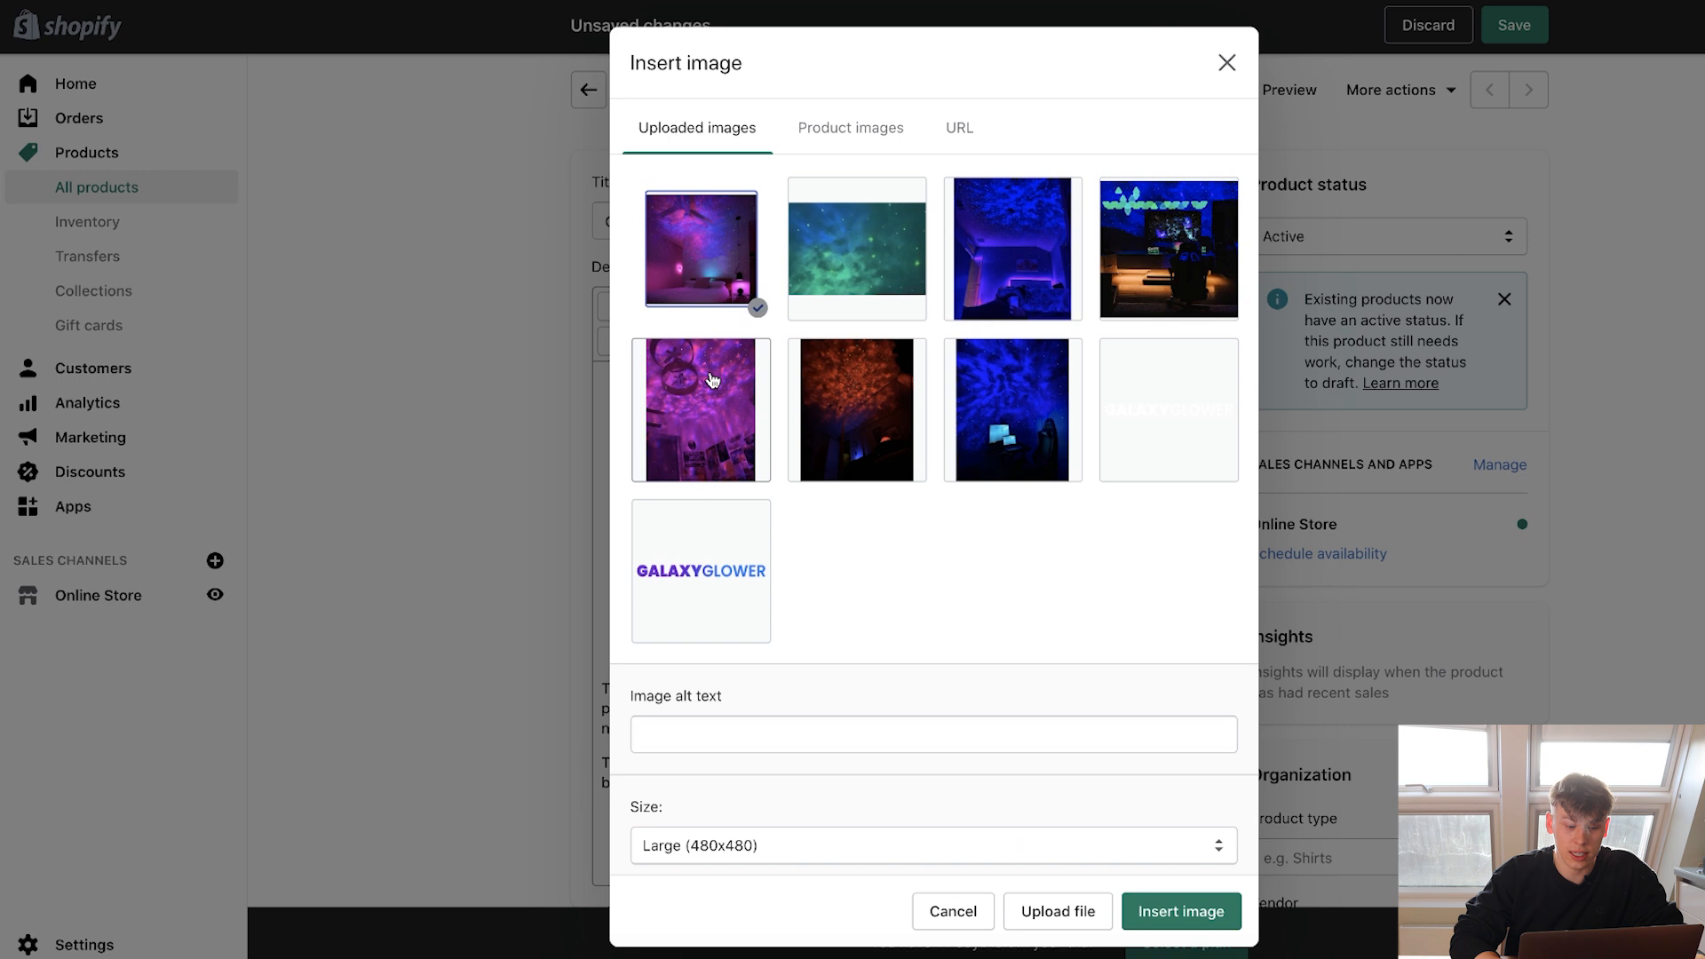
click(1163, 911)
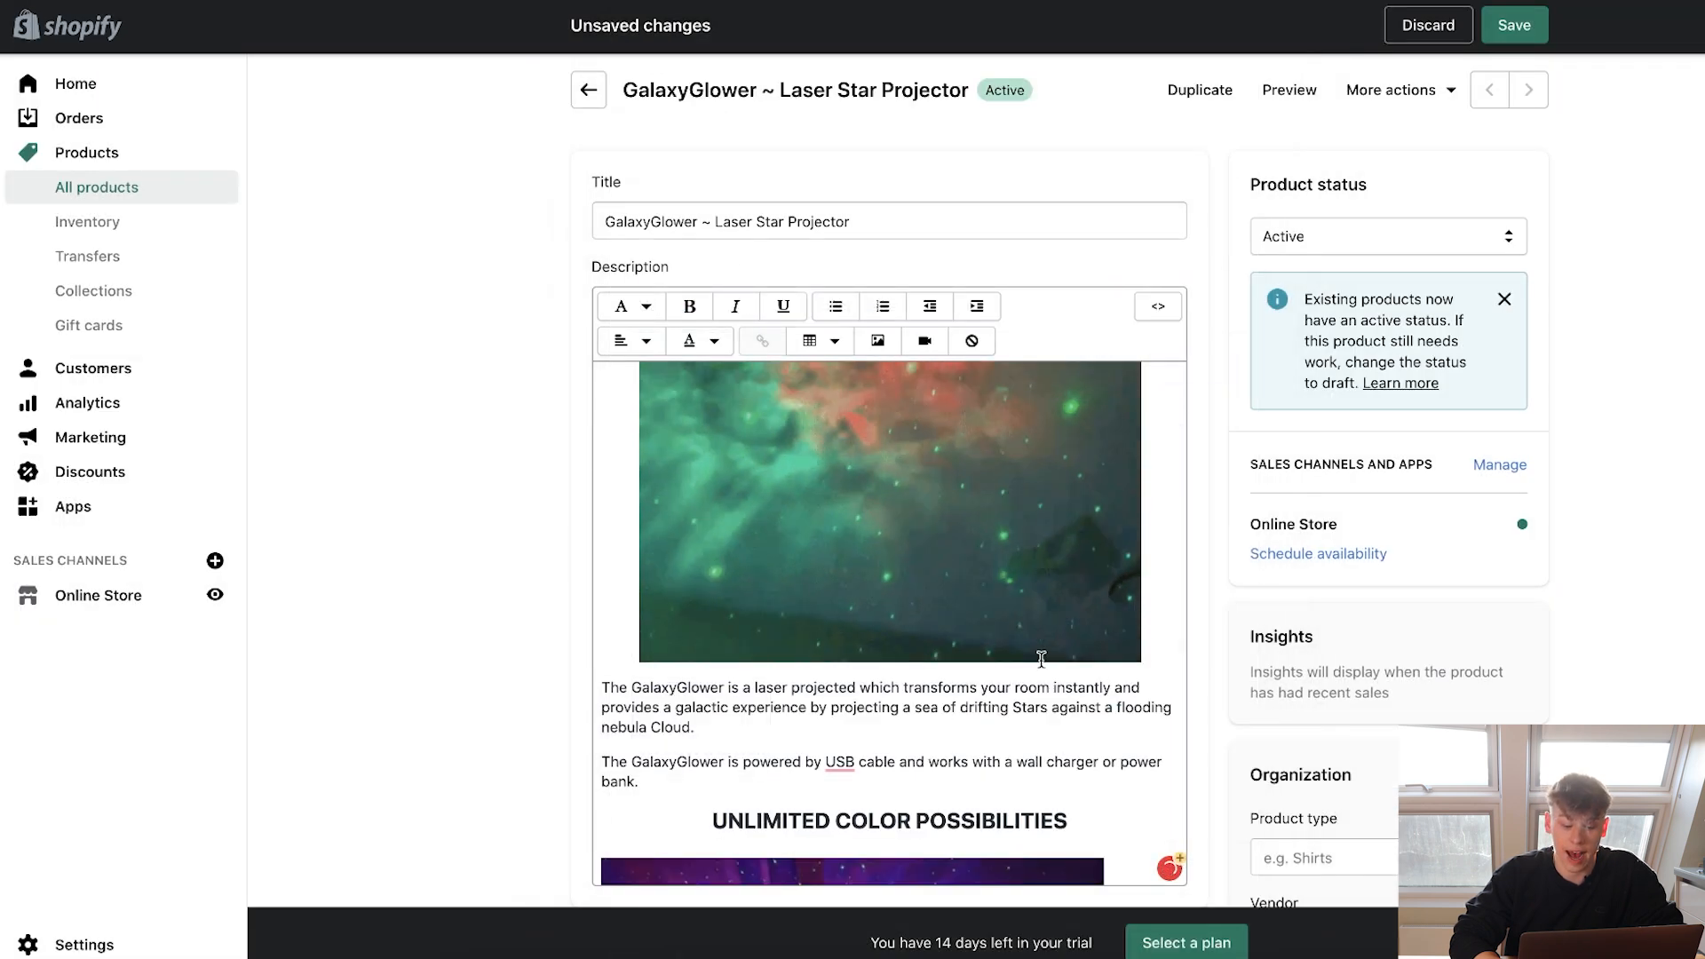
Centre the bedroom image, shrink it slightly and start a new line below it.
scroll(1046, 654, down, 5)
click(934, 489)
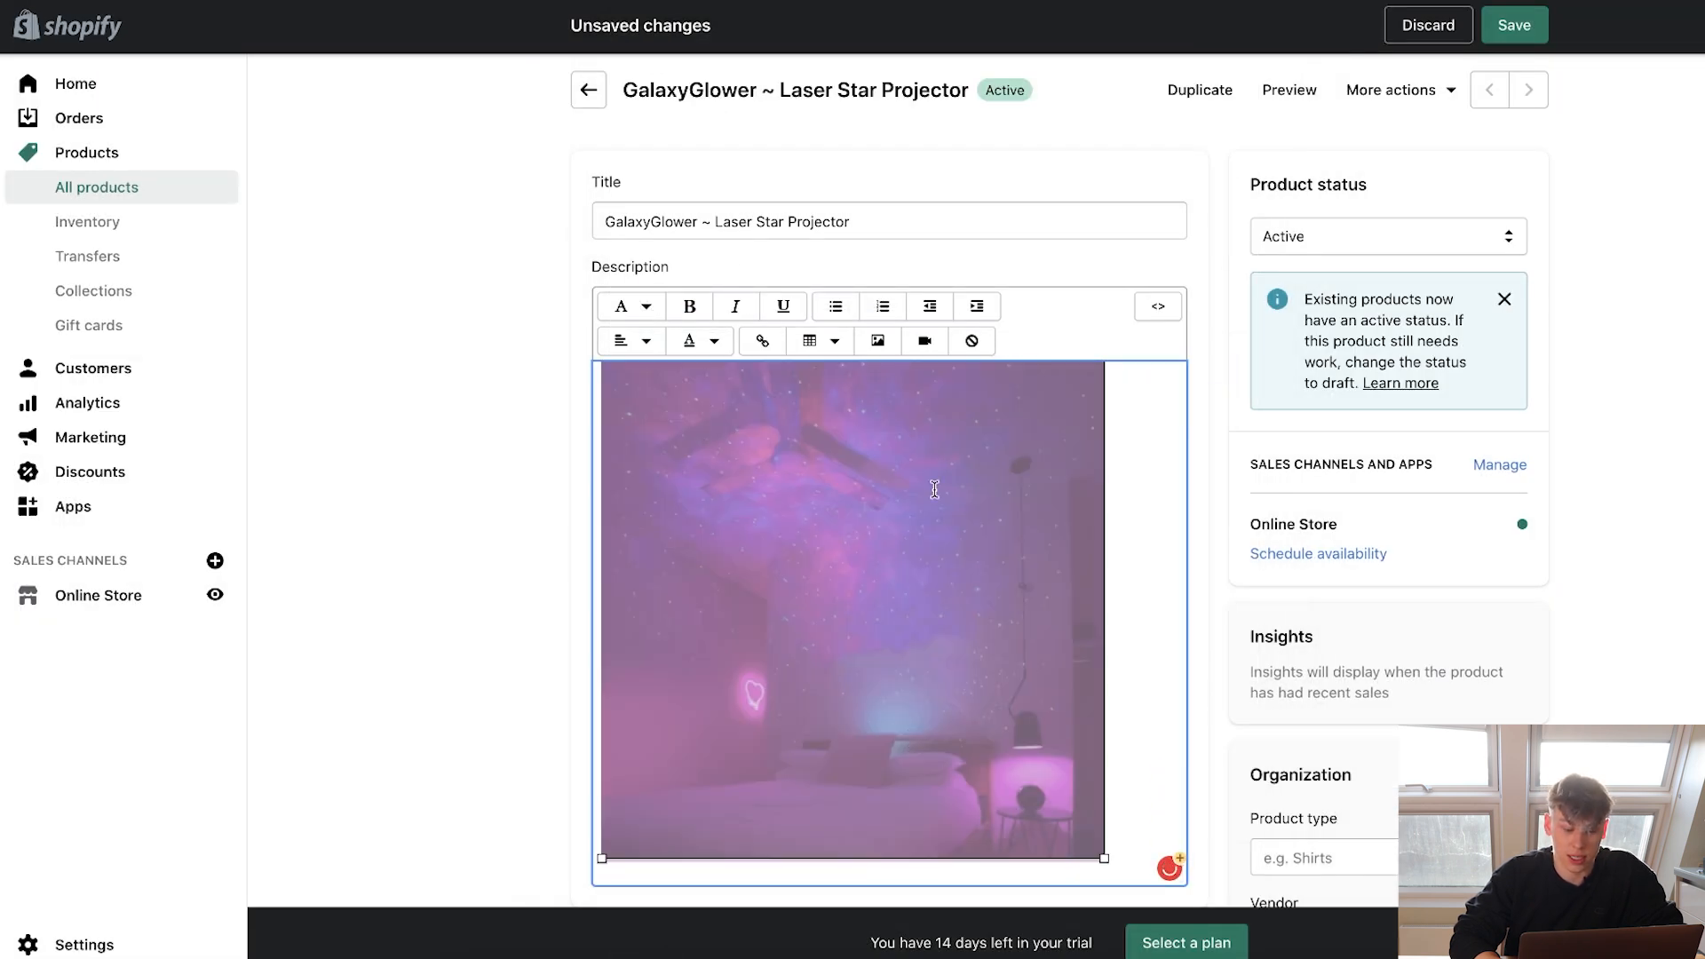
click(632, 340)
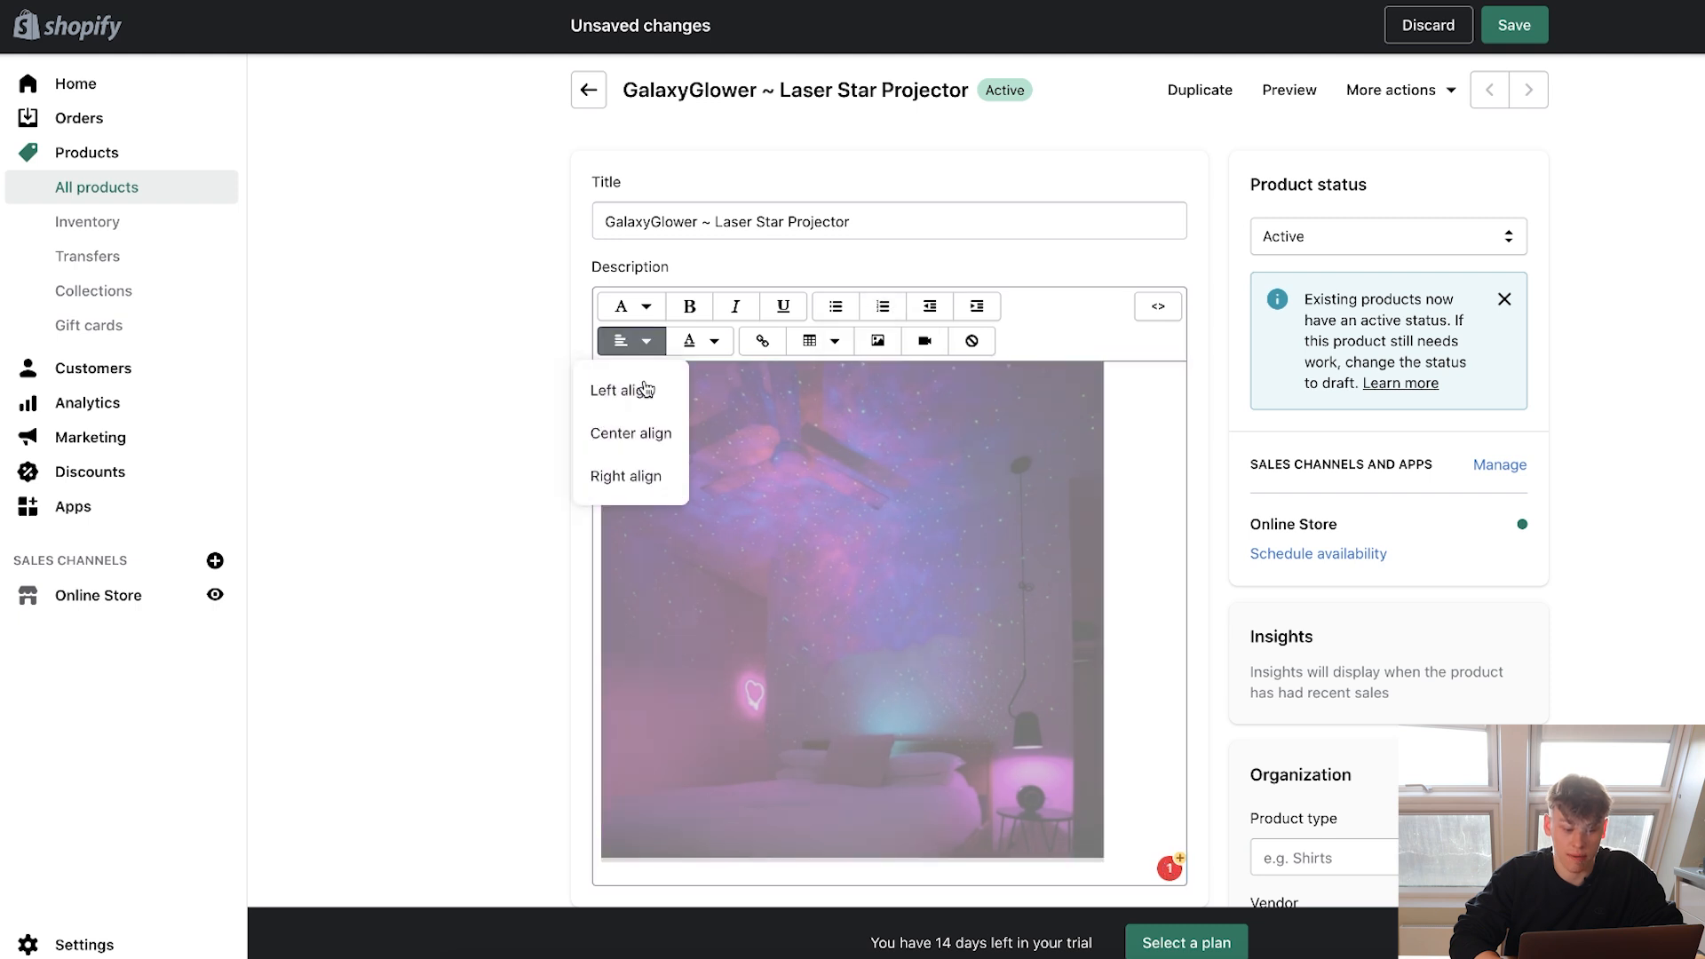
click(632, 433)
drag(1142, 863, 1101, 827)
click(1152, 777)
scroll(1151, 777, down, 3)
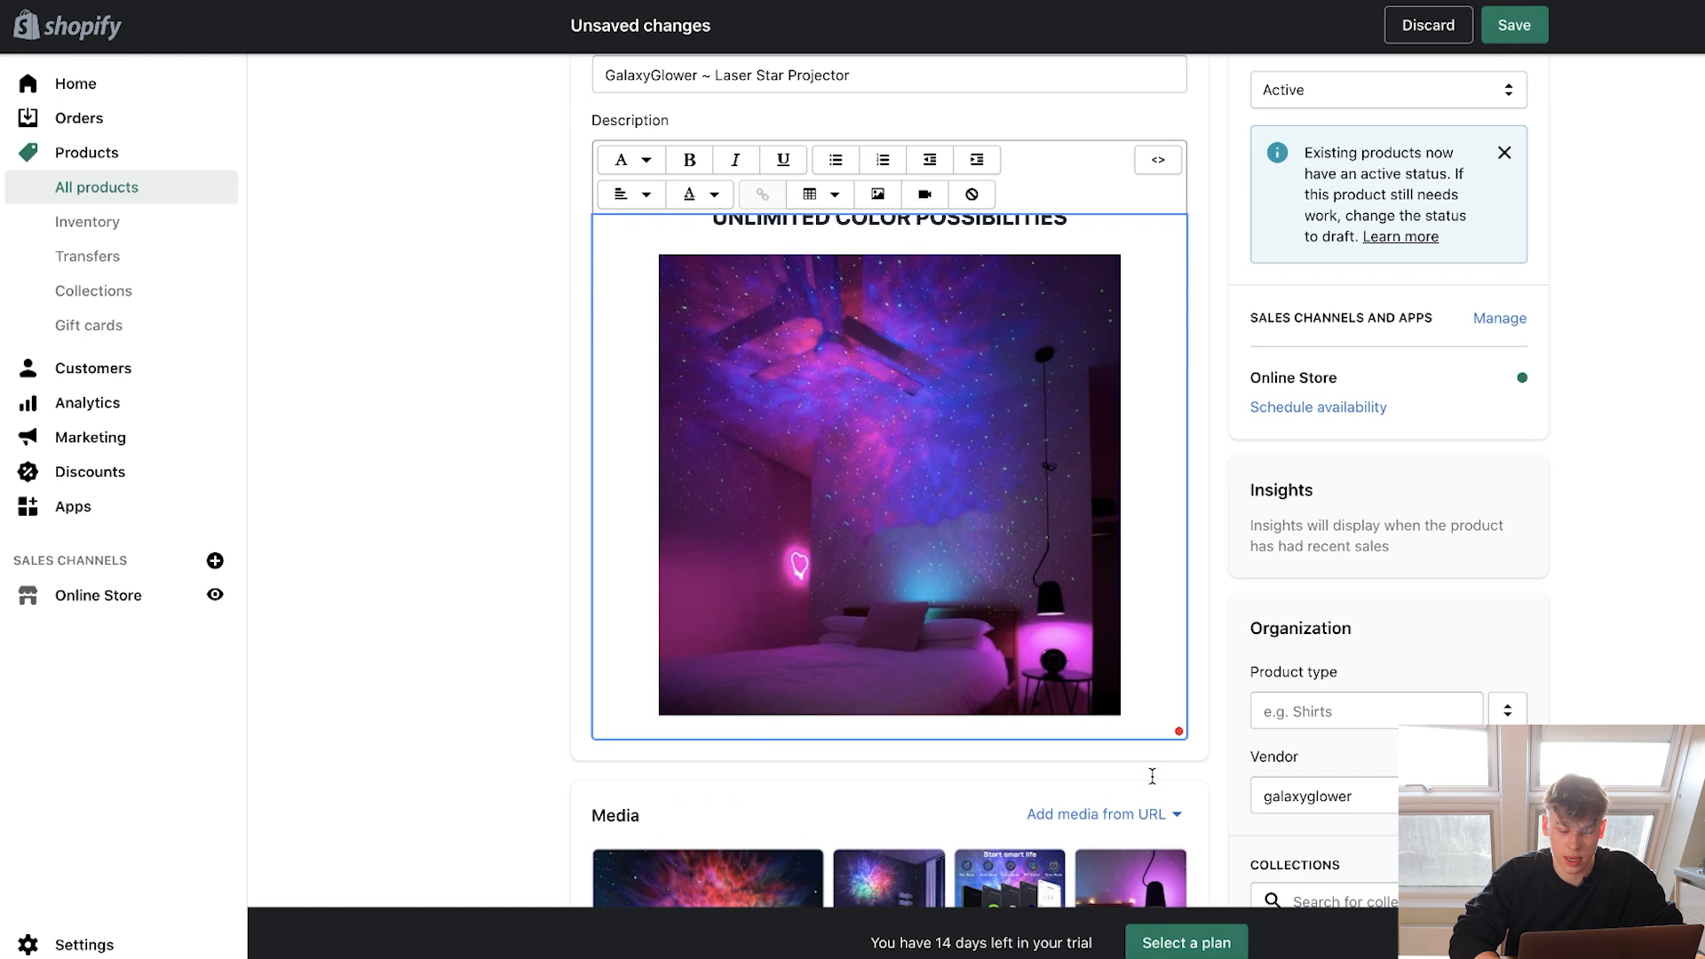
key(Return)
In the Google Docs color possibilities paragraph, delete the word "up" before "unlimited" and add a comma after "available".
key(ctrl+Tab)
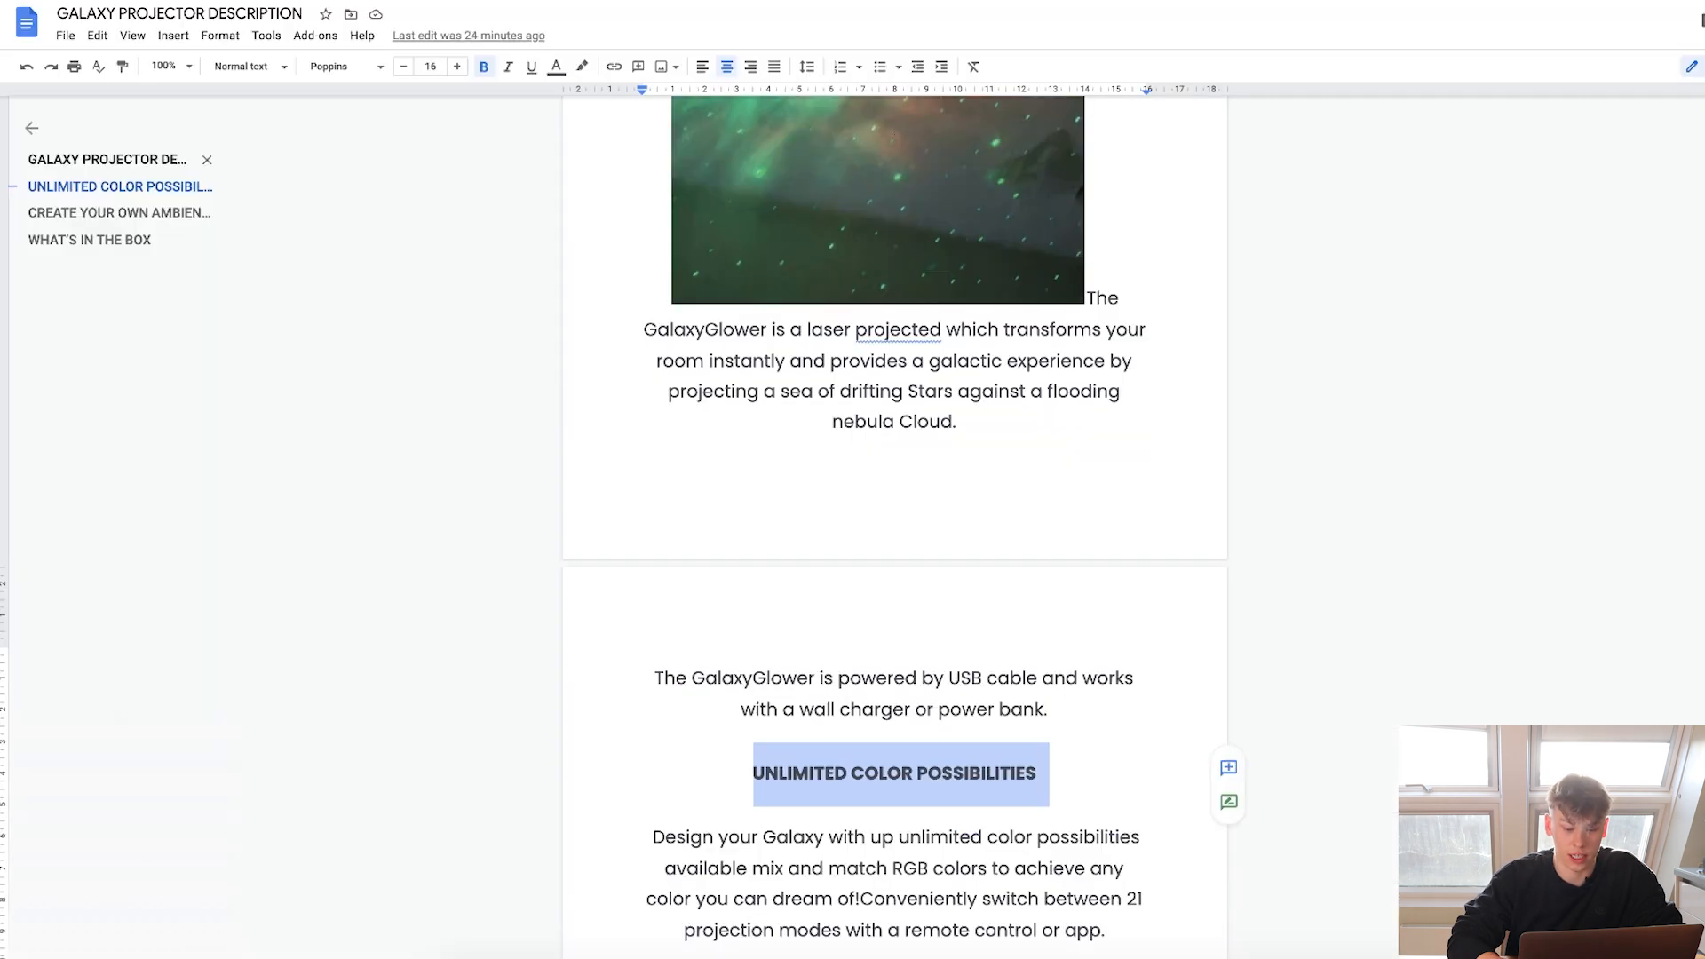
scroll(894, 594, down, 2)
double_click(880, 682)
key(BackSpace)
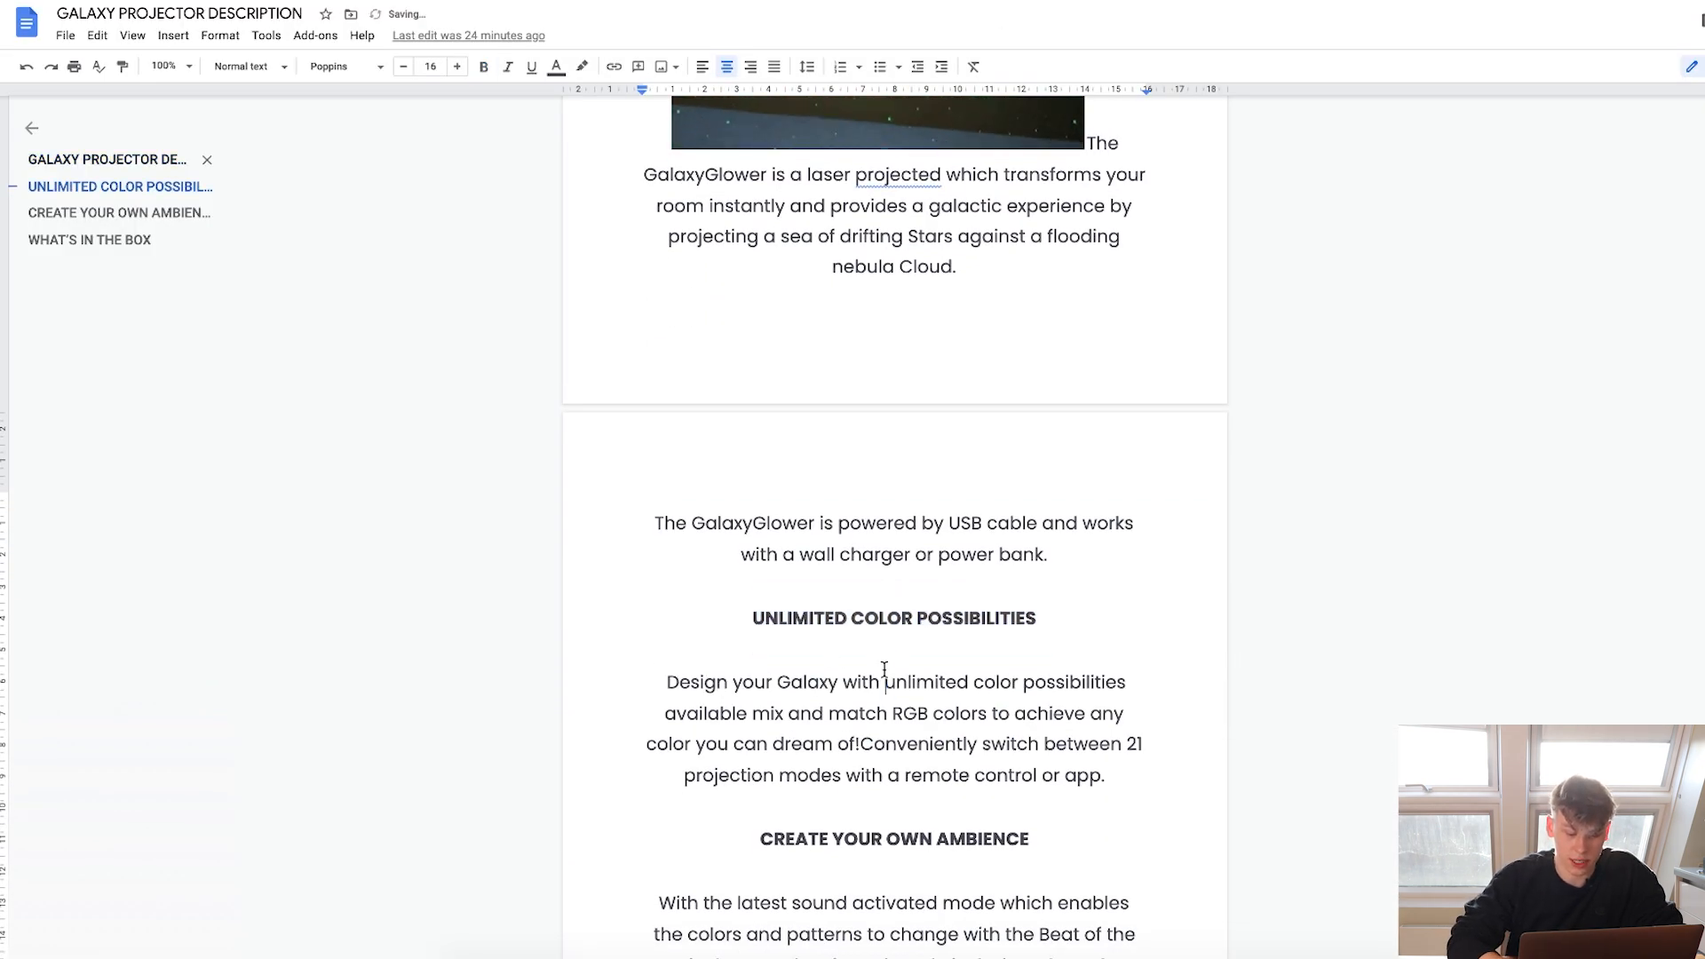
triple_click(943, 725)
click(751, 712)
key(BackSpace)
text(,)
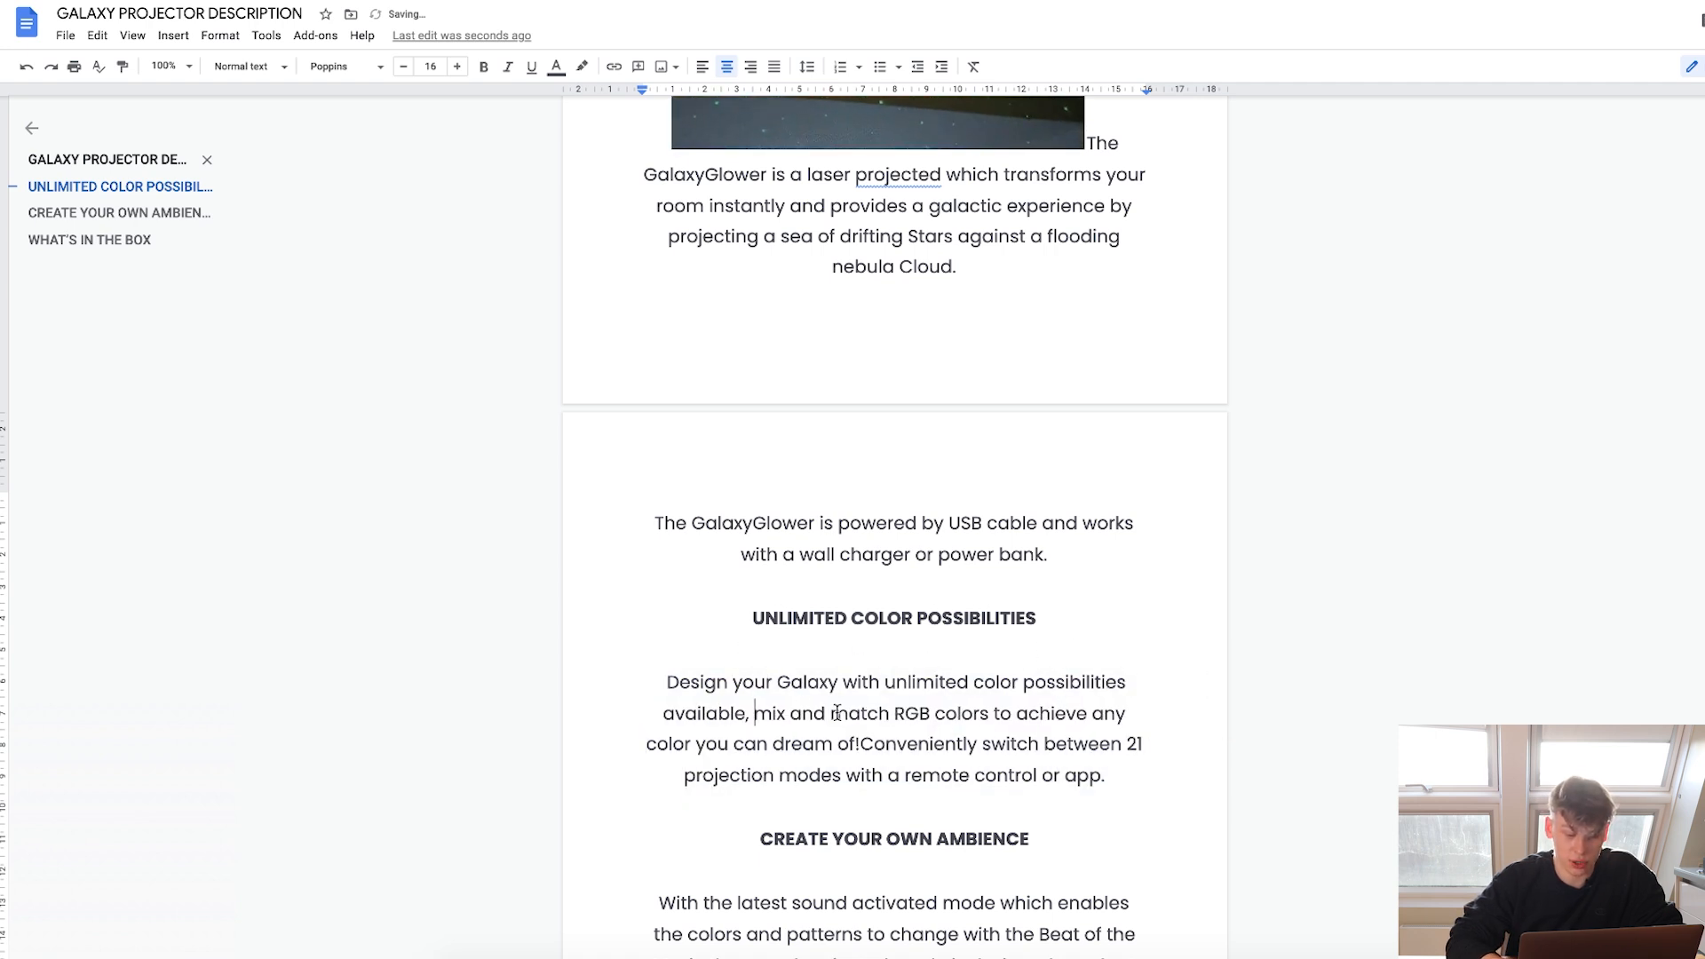
Add a space before "Conveniently" in the Google Docs color possibilities paragraph and copy the paragraph into the Shopify description below the bedroom image.
click(858, 744)
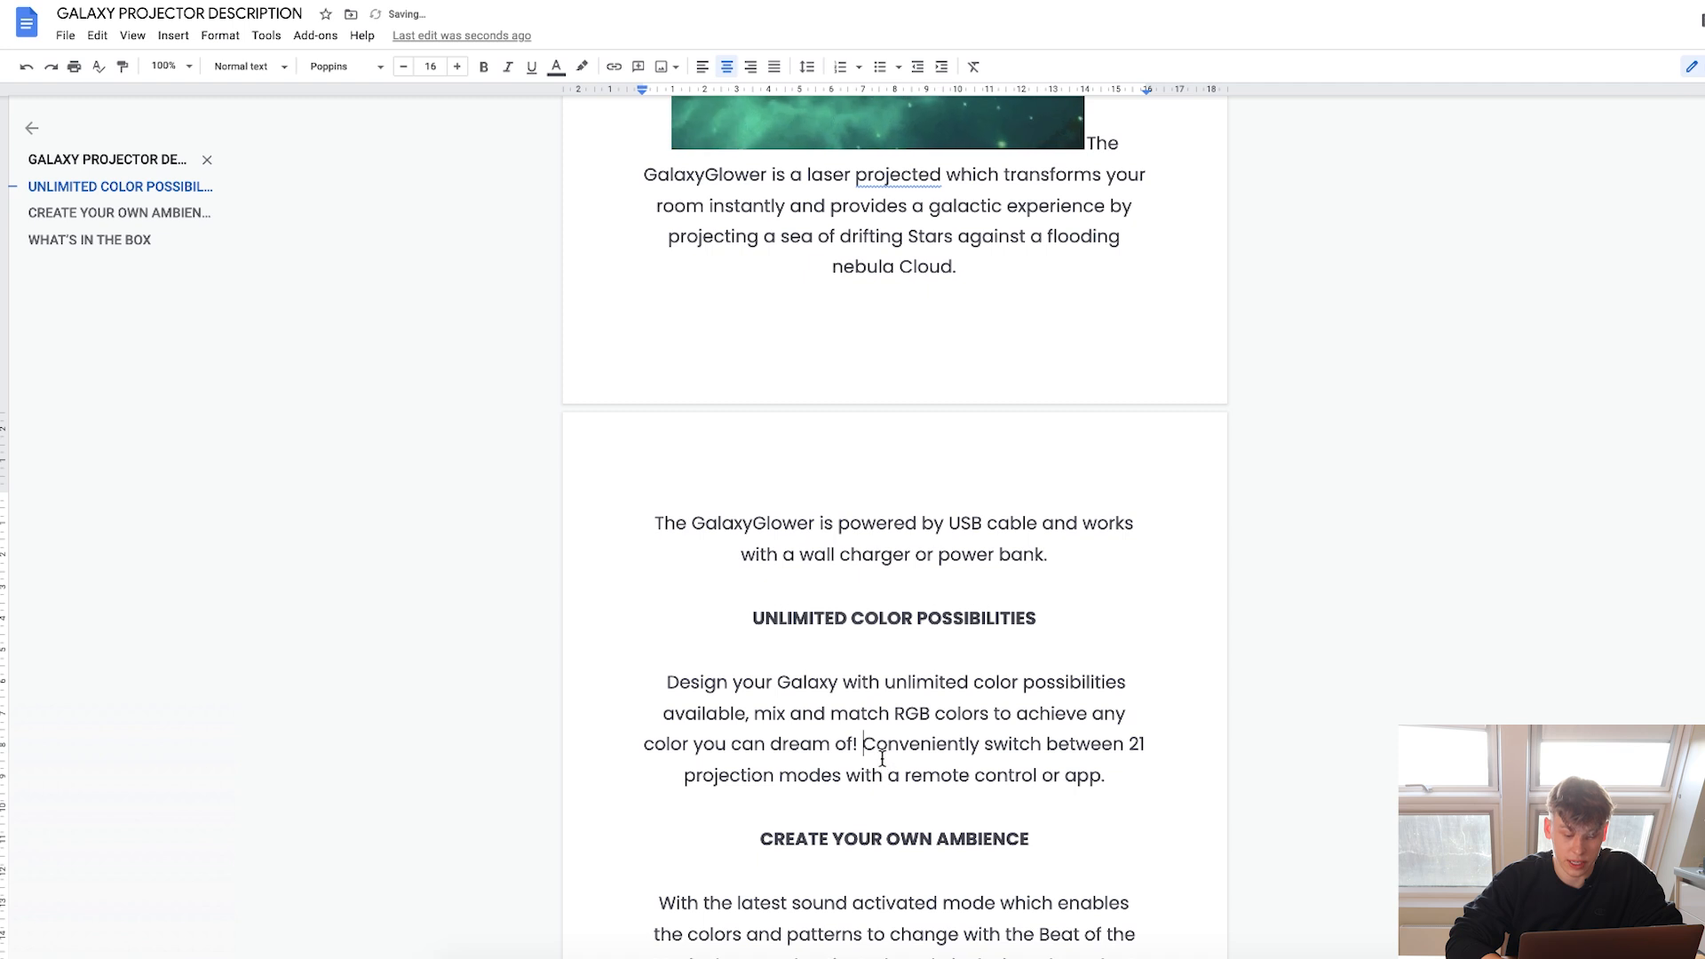
triple_click(877, 737)
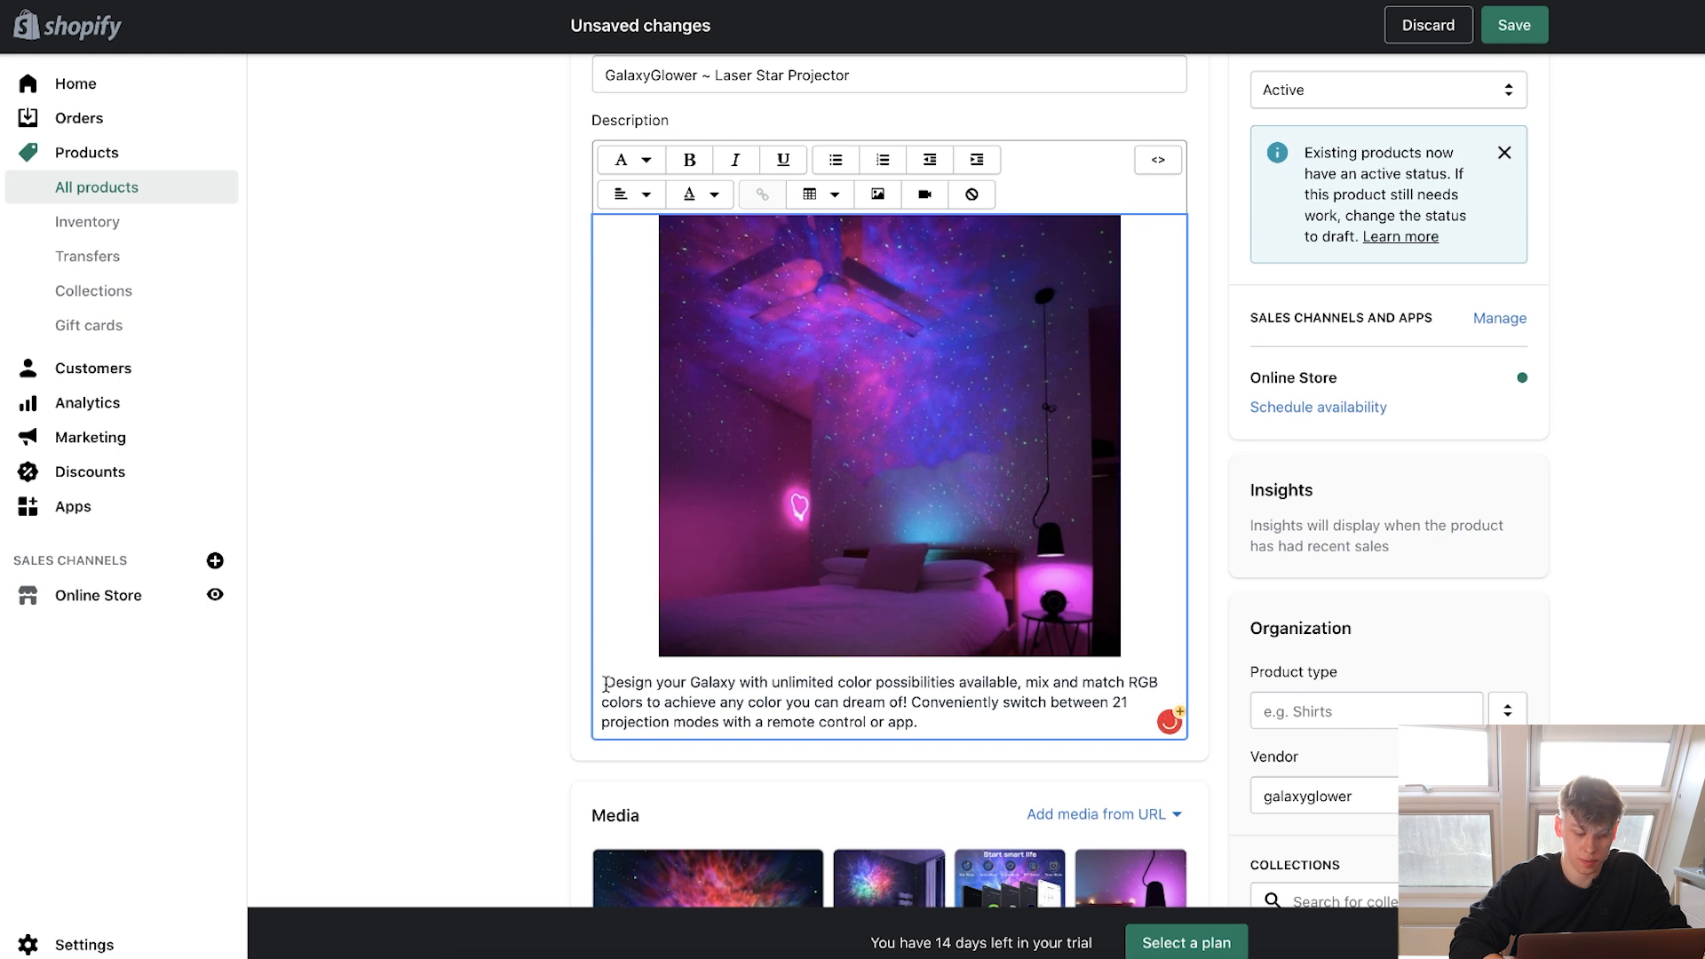
Bold "unlimited color possibilities available" and "switch between 21 projection modes" in the pasted paragraph and save the product.
drag(767, 682, 1012, 673)
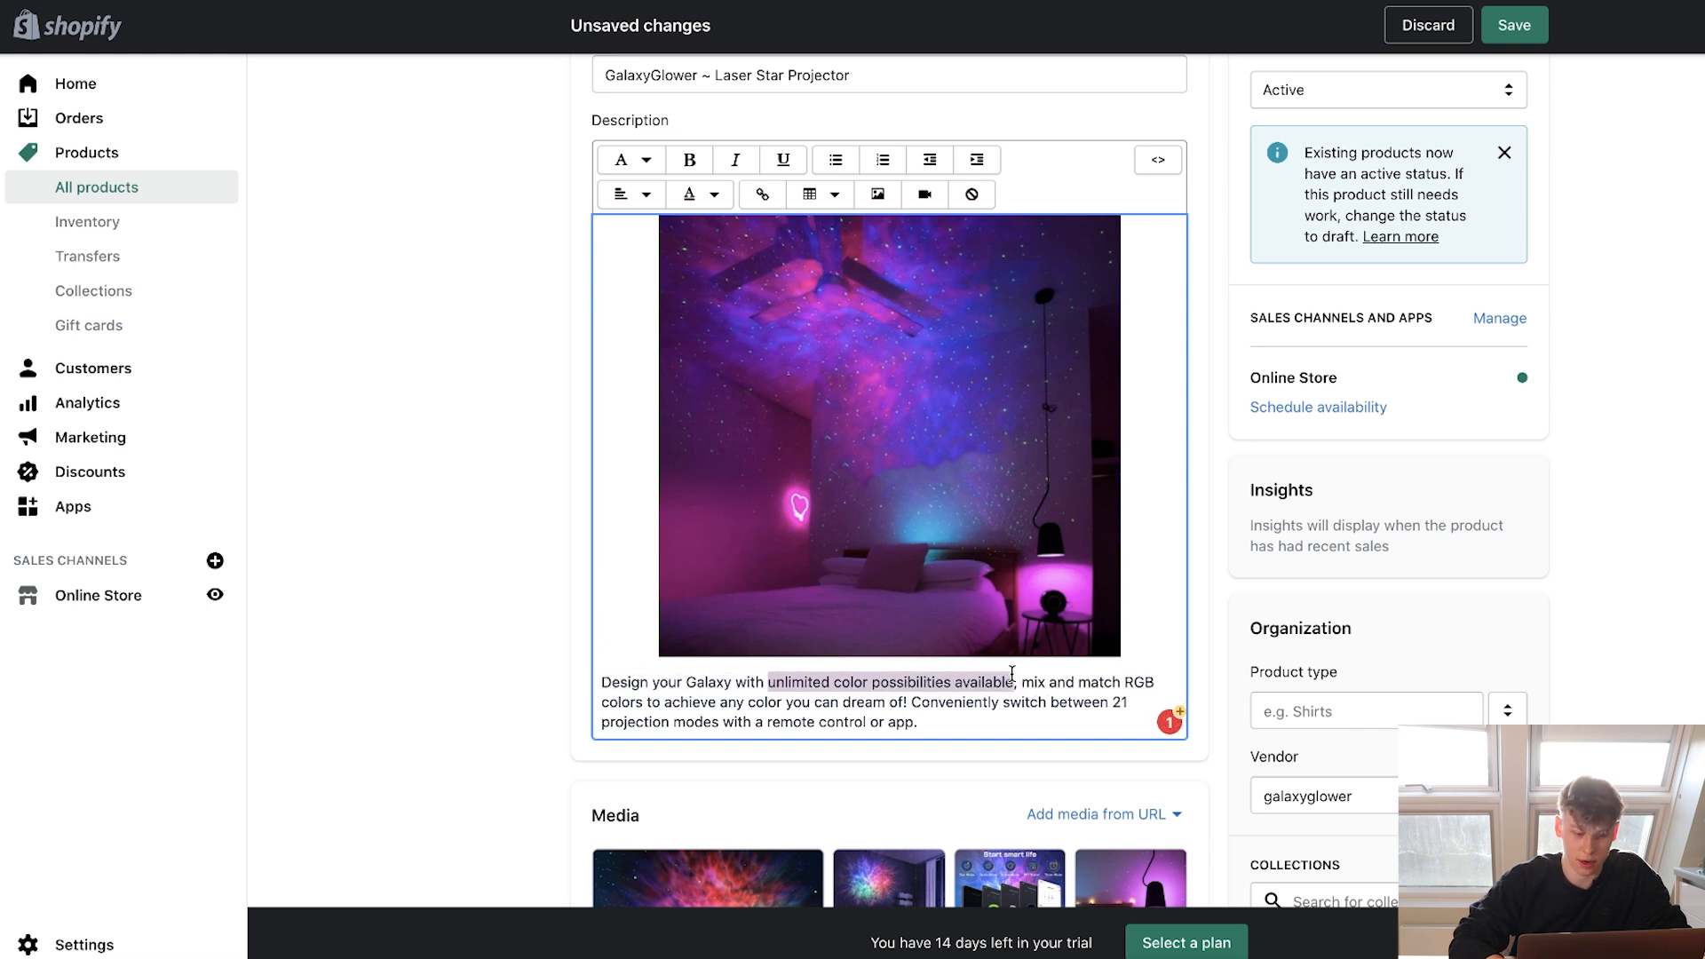
click(688, 160)
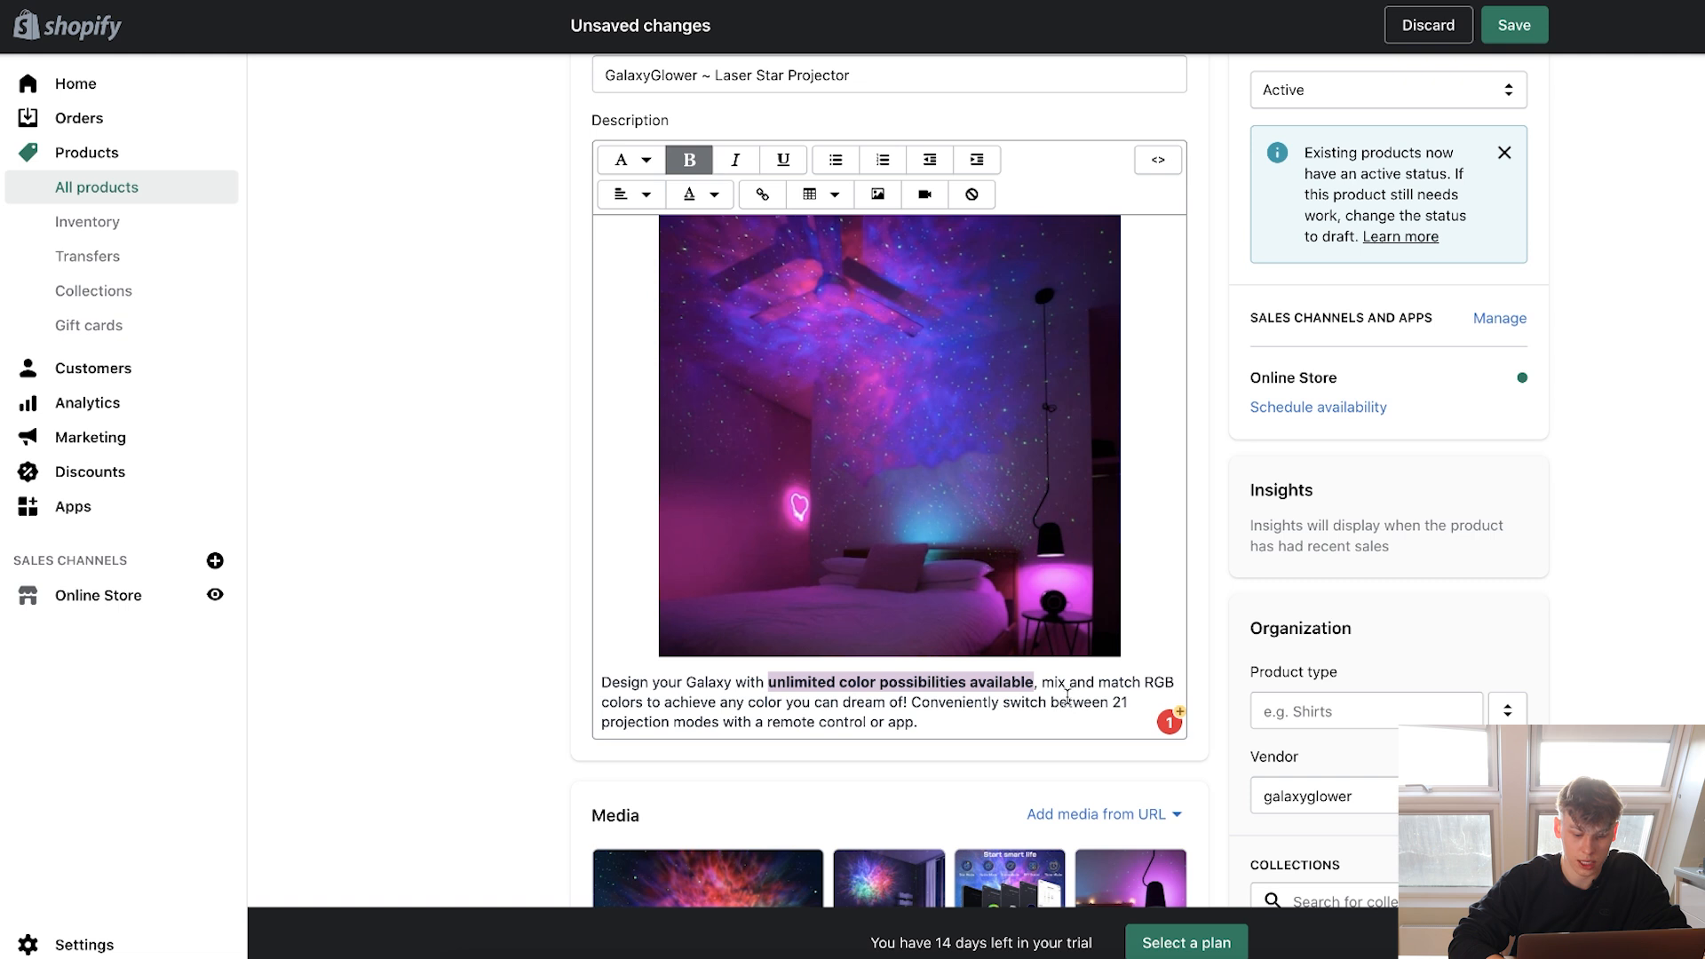
drag(1003, 702, 719, 709)
click(689, 160)
click(1513, 25)
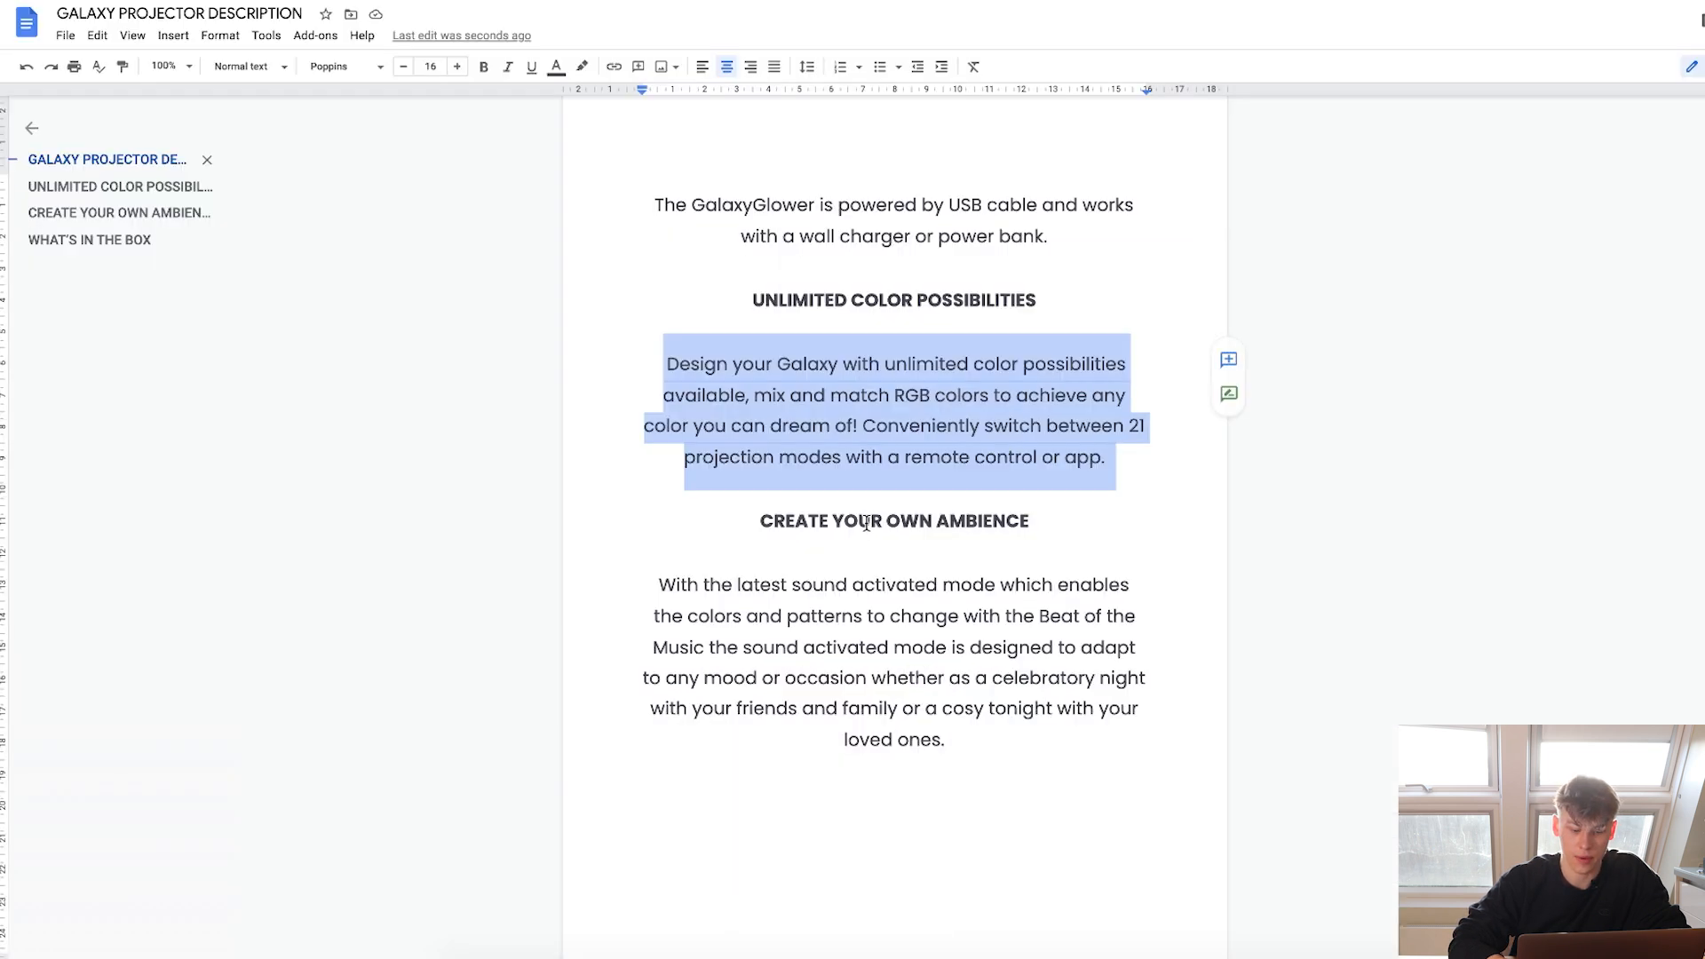
Copy the "CREATE YOUR OWN AMBIENCE" line from Google Docs to the end of the Shopify description as a centred Heading 2.
double_click(866, 524)
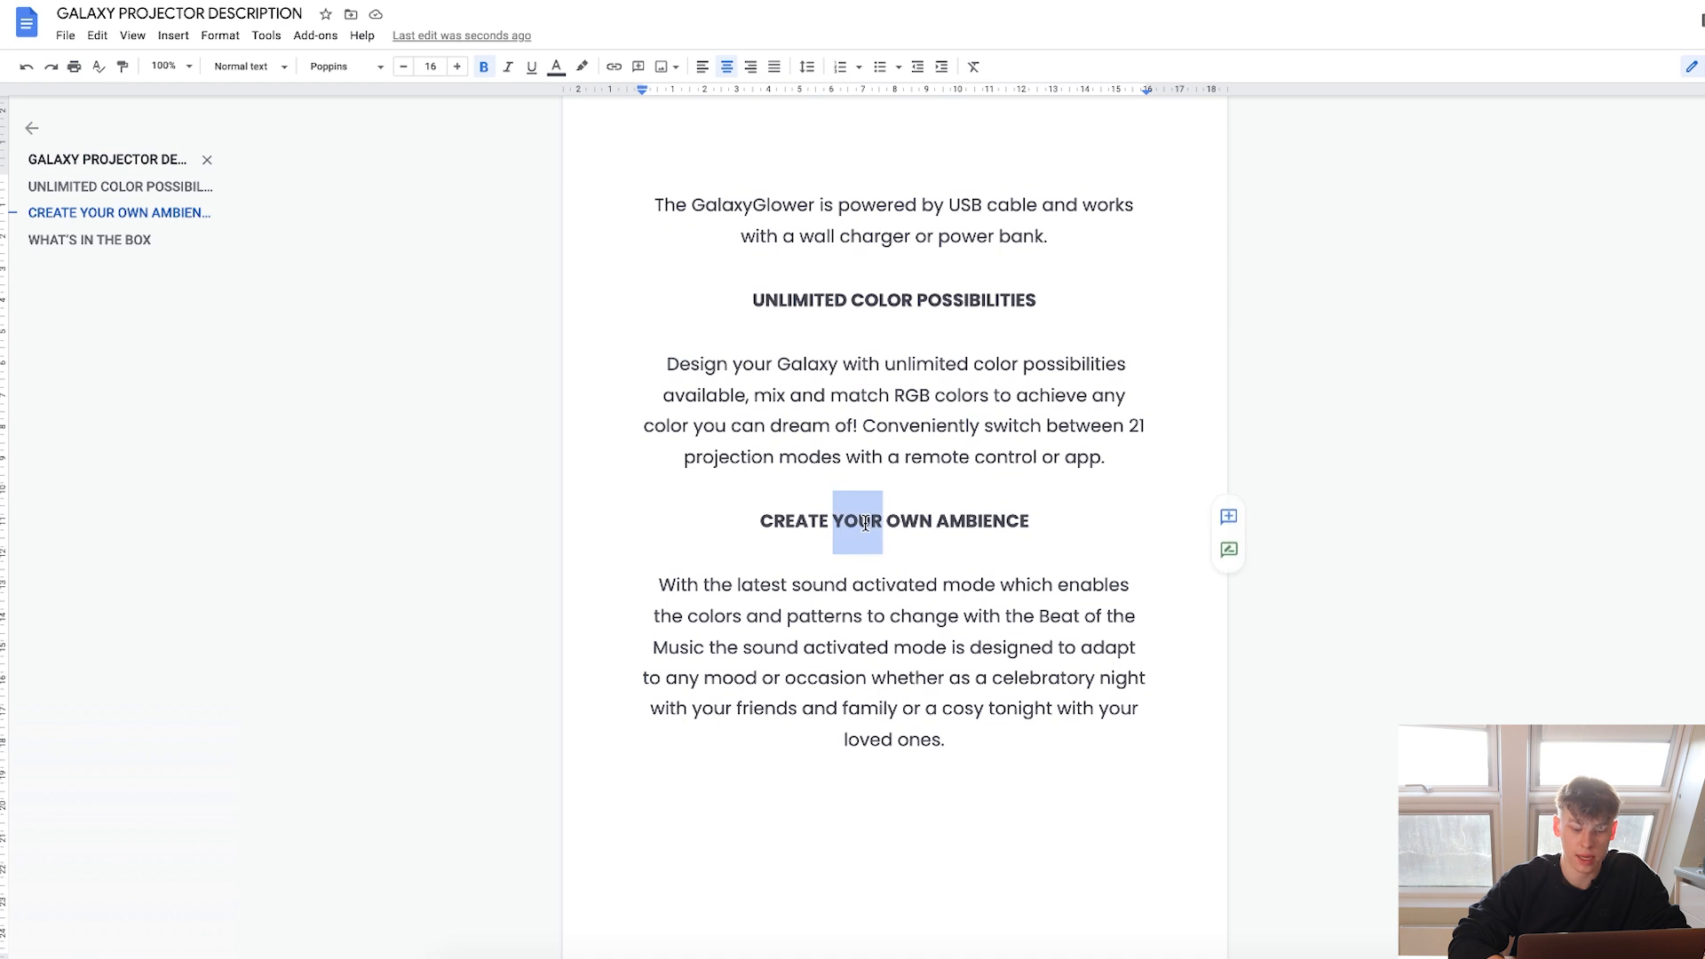
triple_click(866, 524)
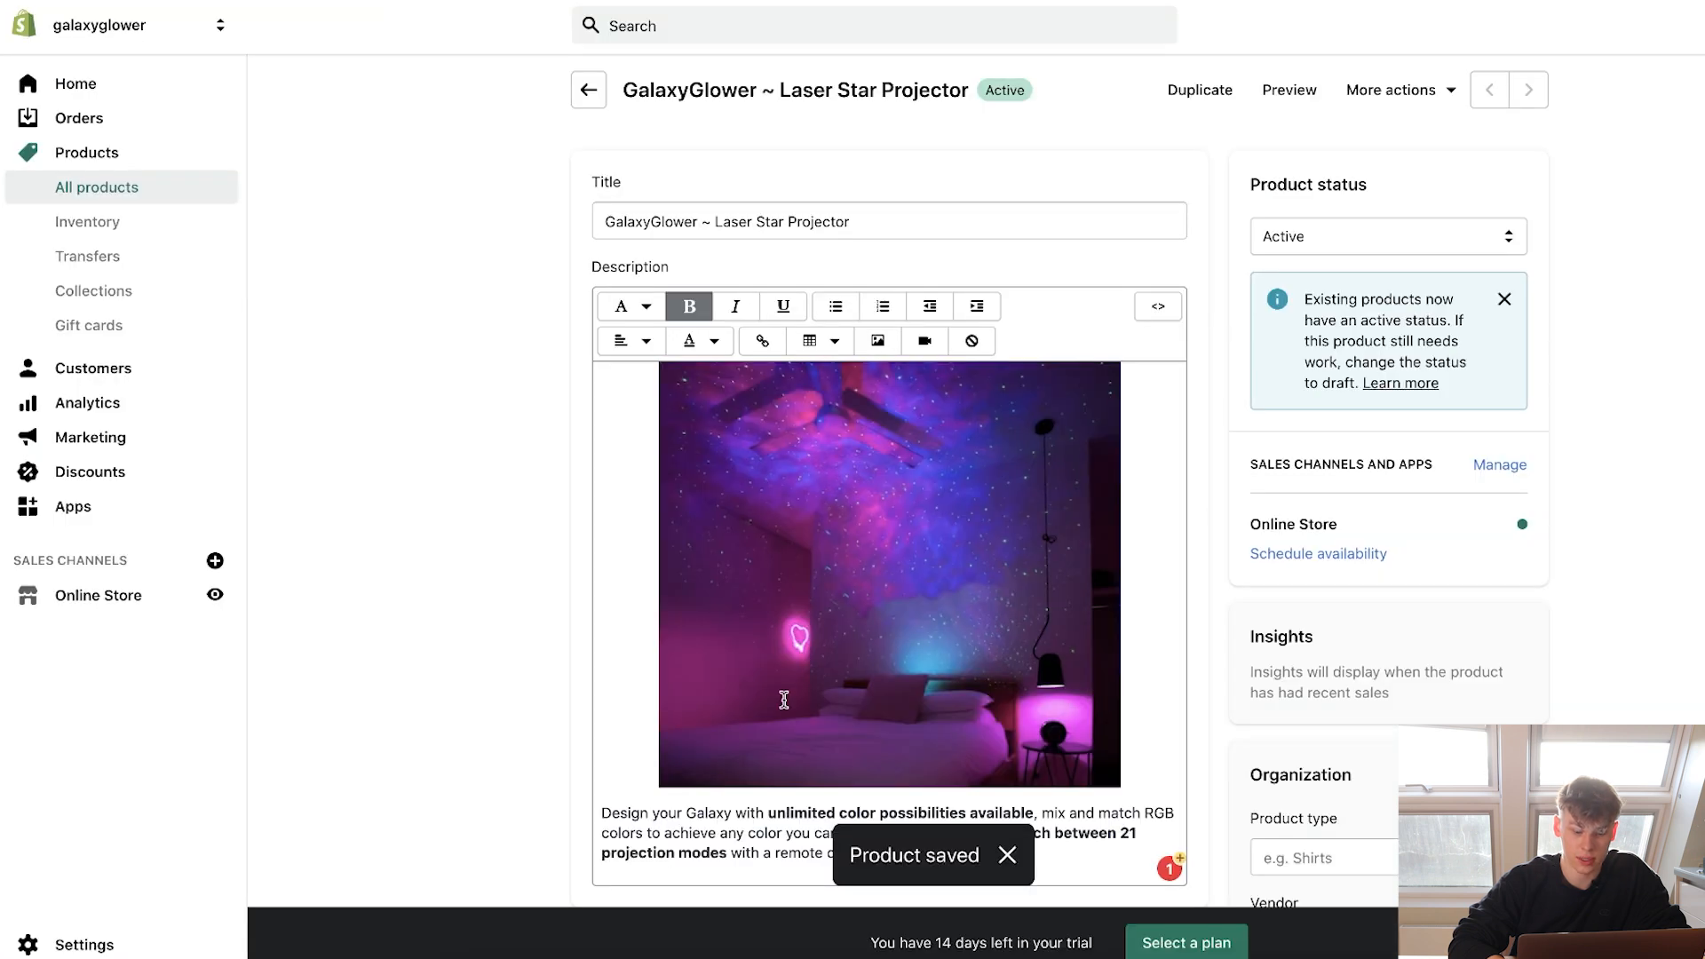
scroll(888, 400, down, 5)
key(ctrl+v)
click(647, 130)
click(630, 217)
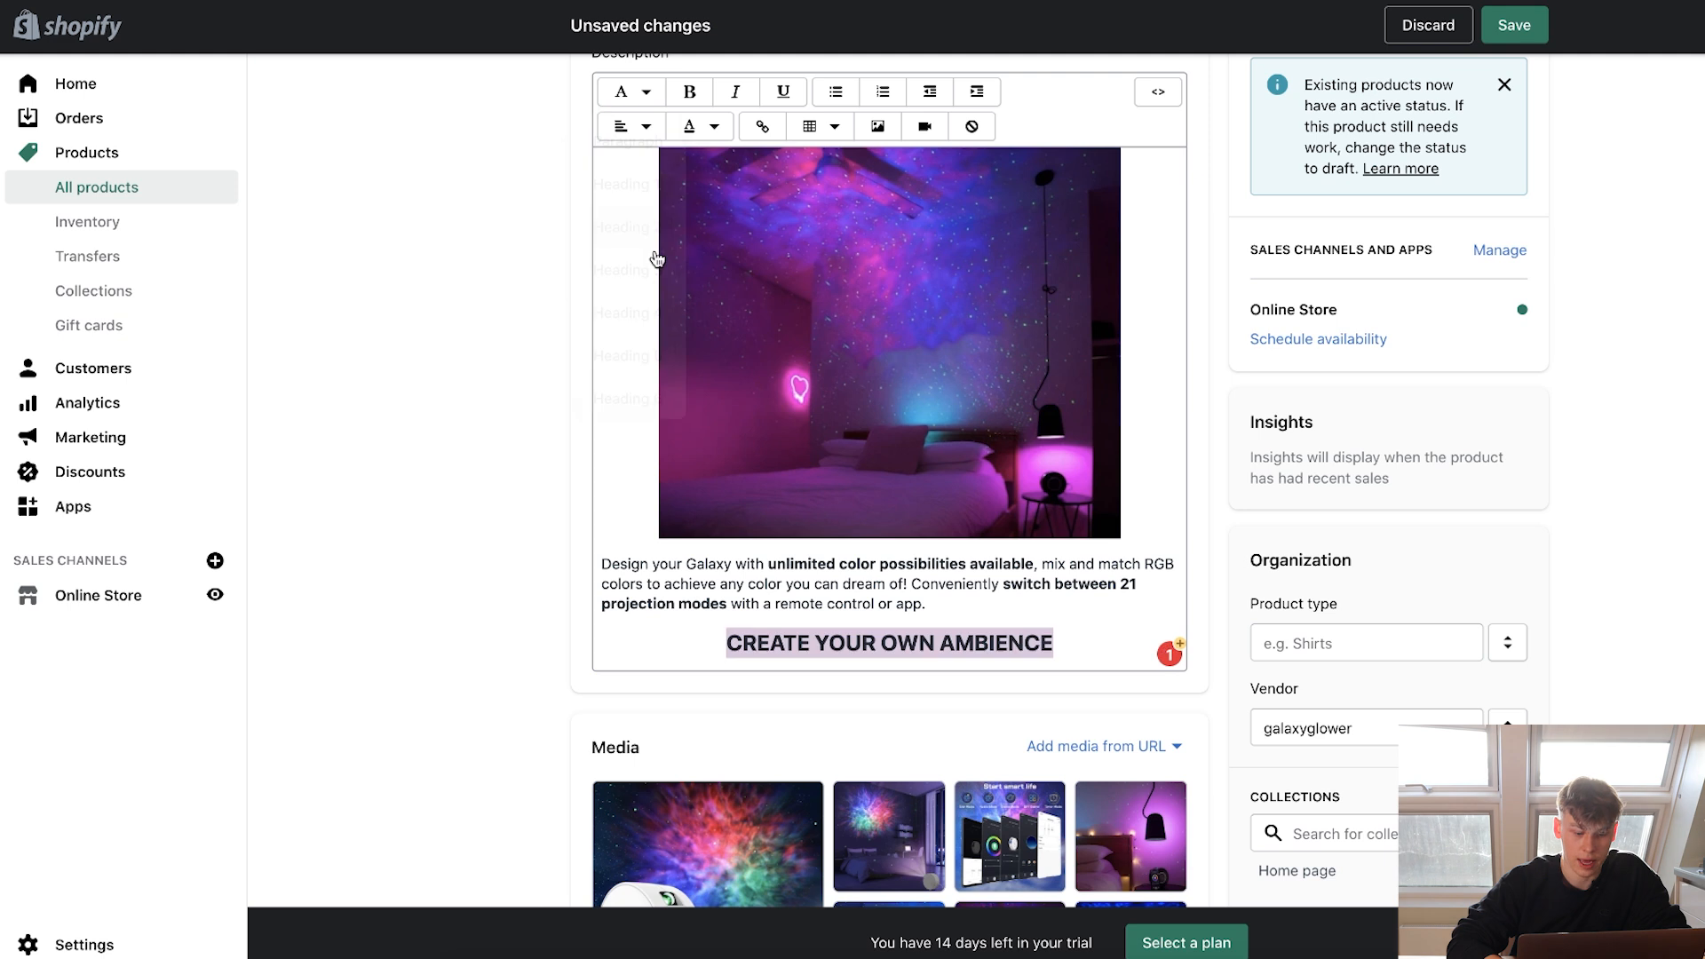
Upload the picture of the silhouetted woman holding a phone and insert it at Large (480x480) size below the "CREATE YOUR OWN AMBIENCE" heading.
click(877, 127)
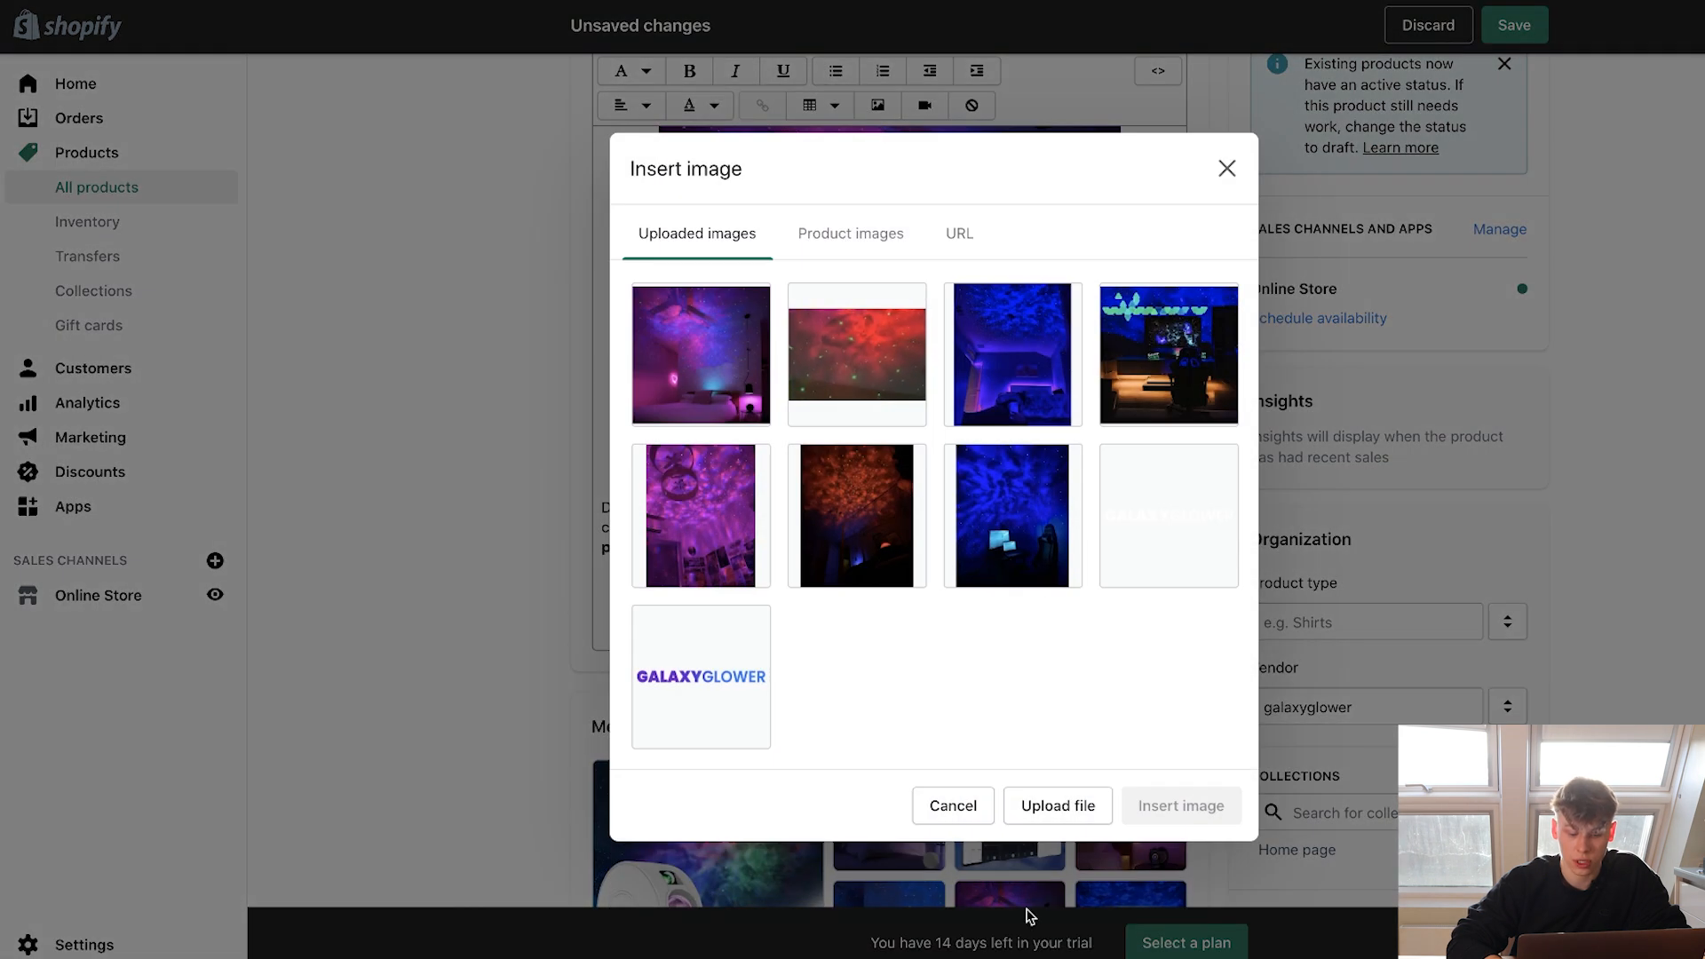
click(1066, 803)
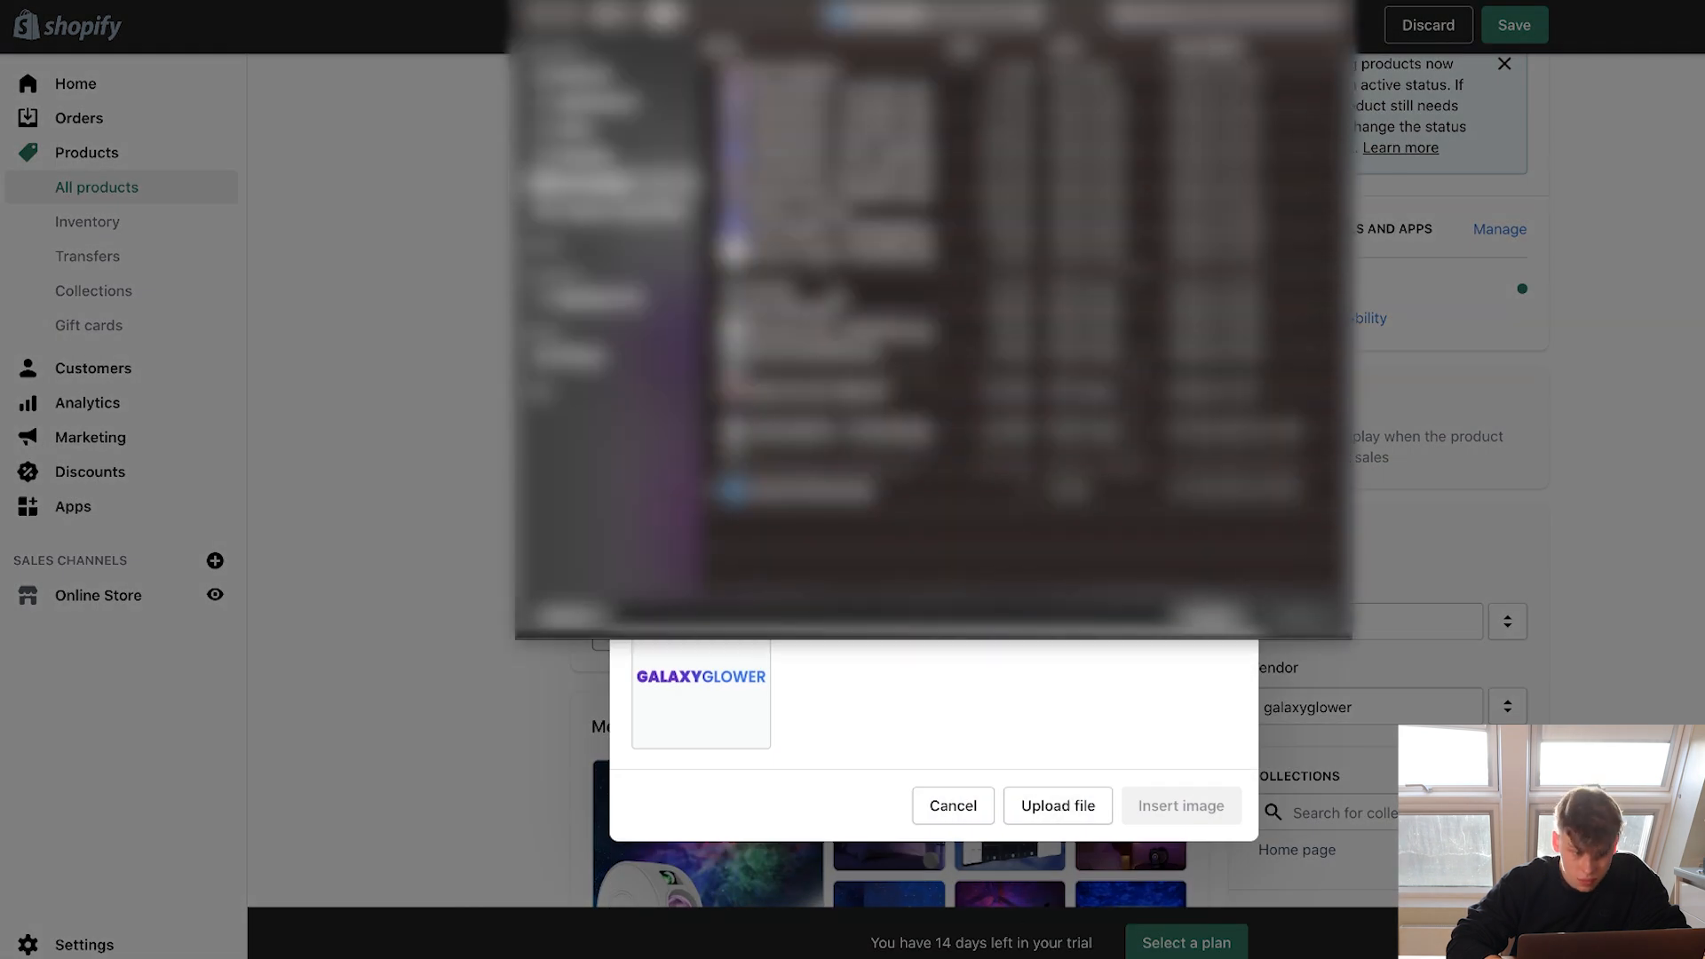
double_click(783, 119)
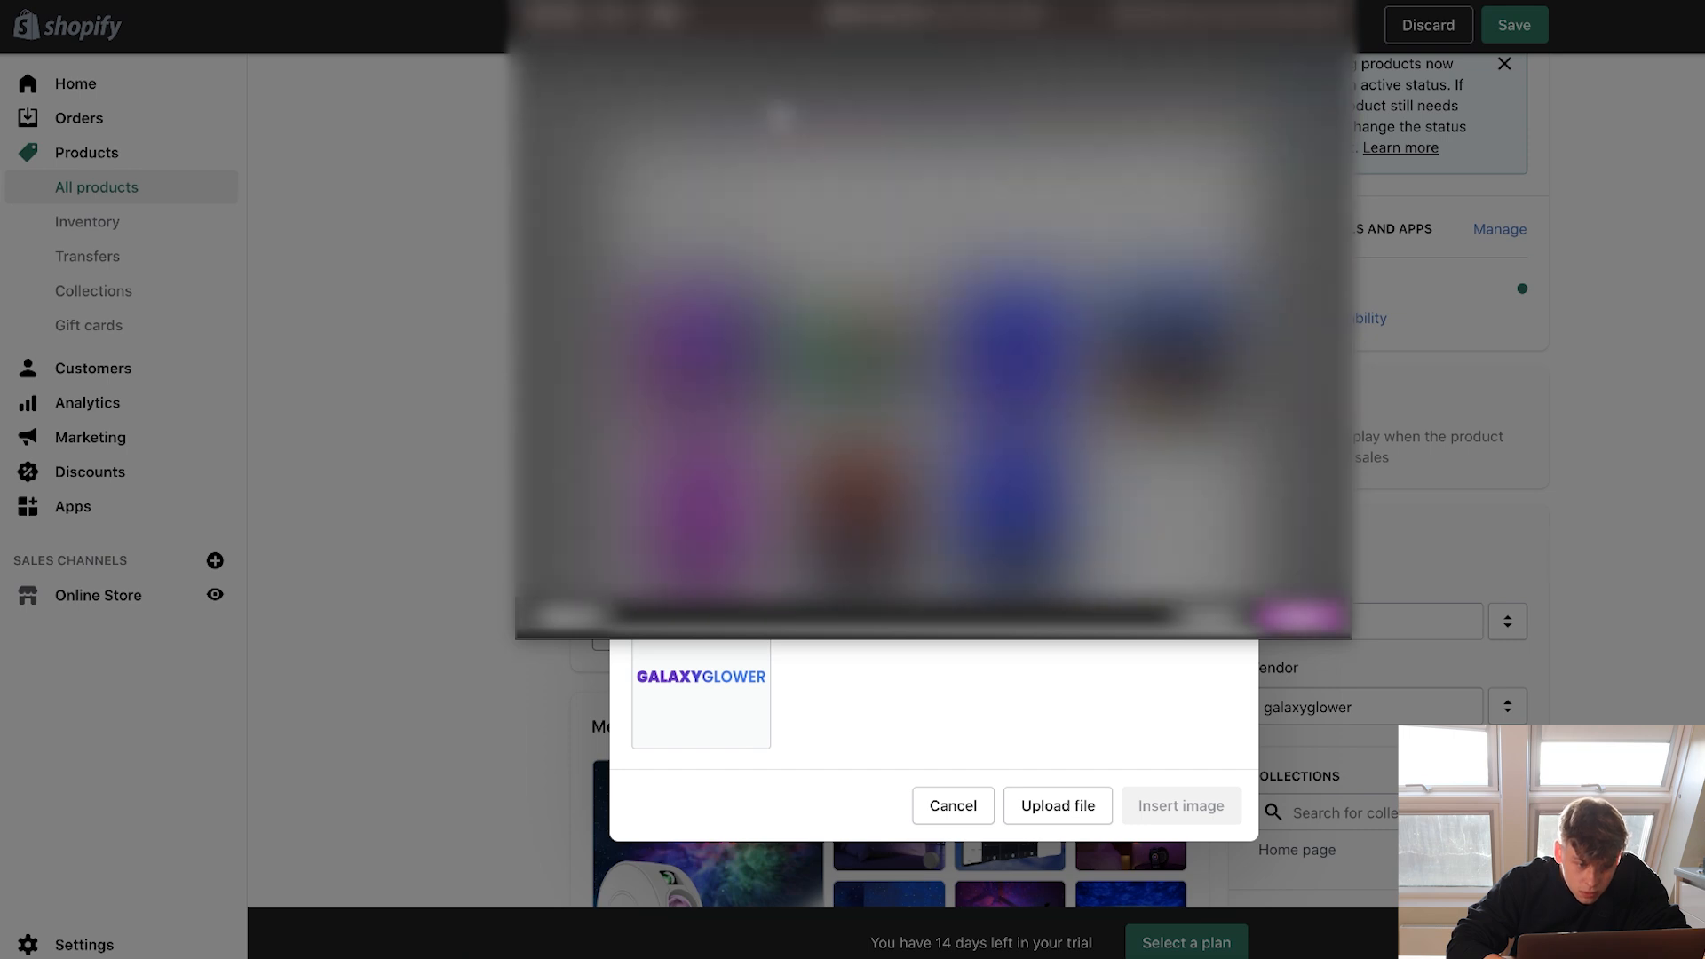
click(801, 447)
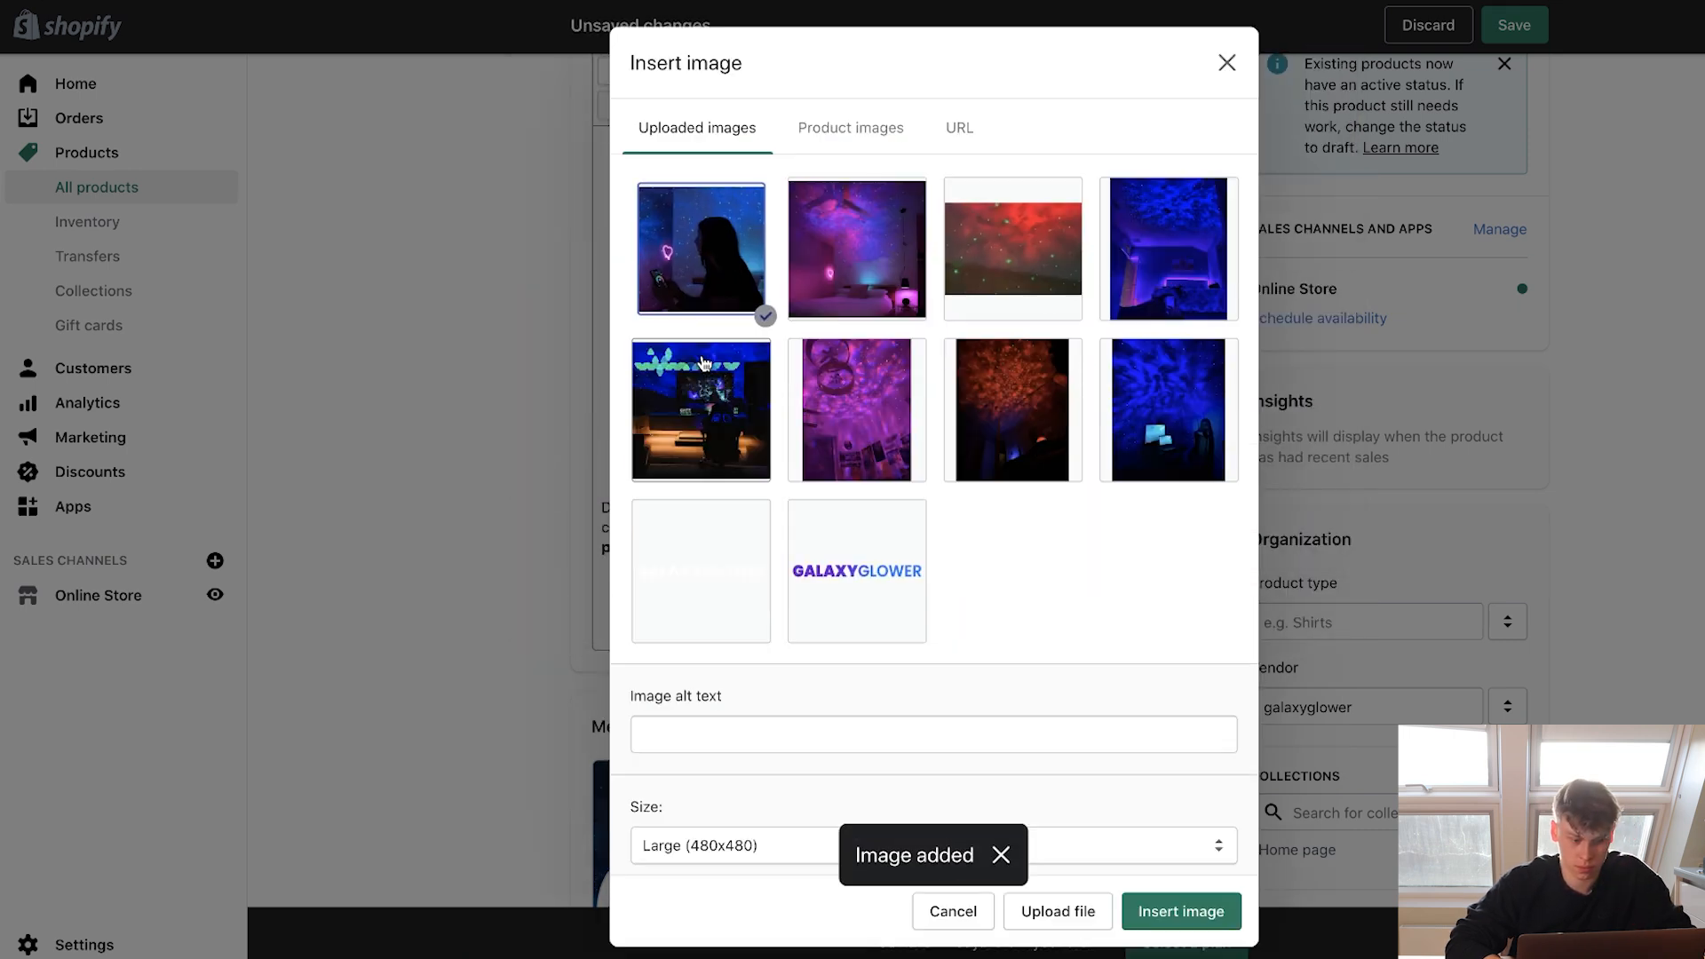
click(1179, 907)
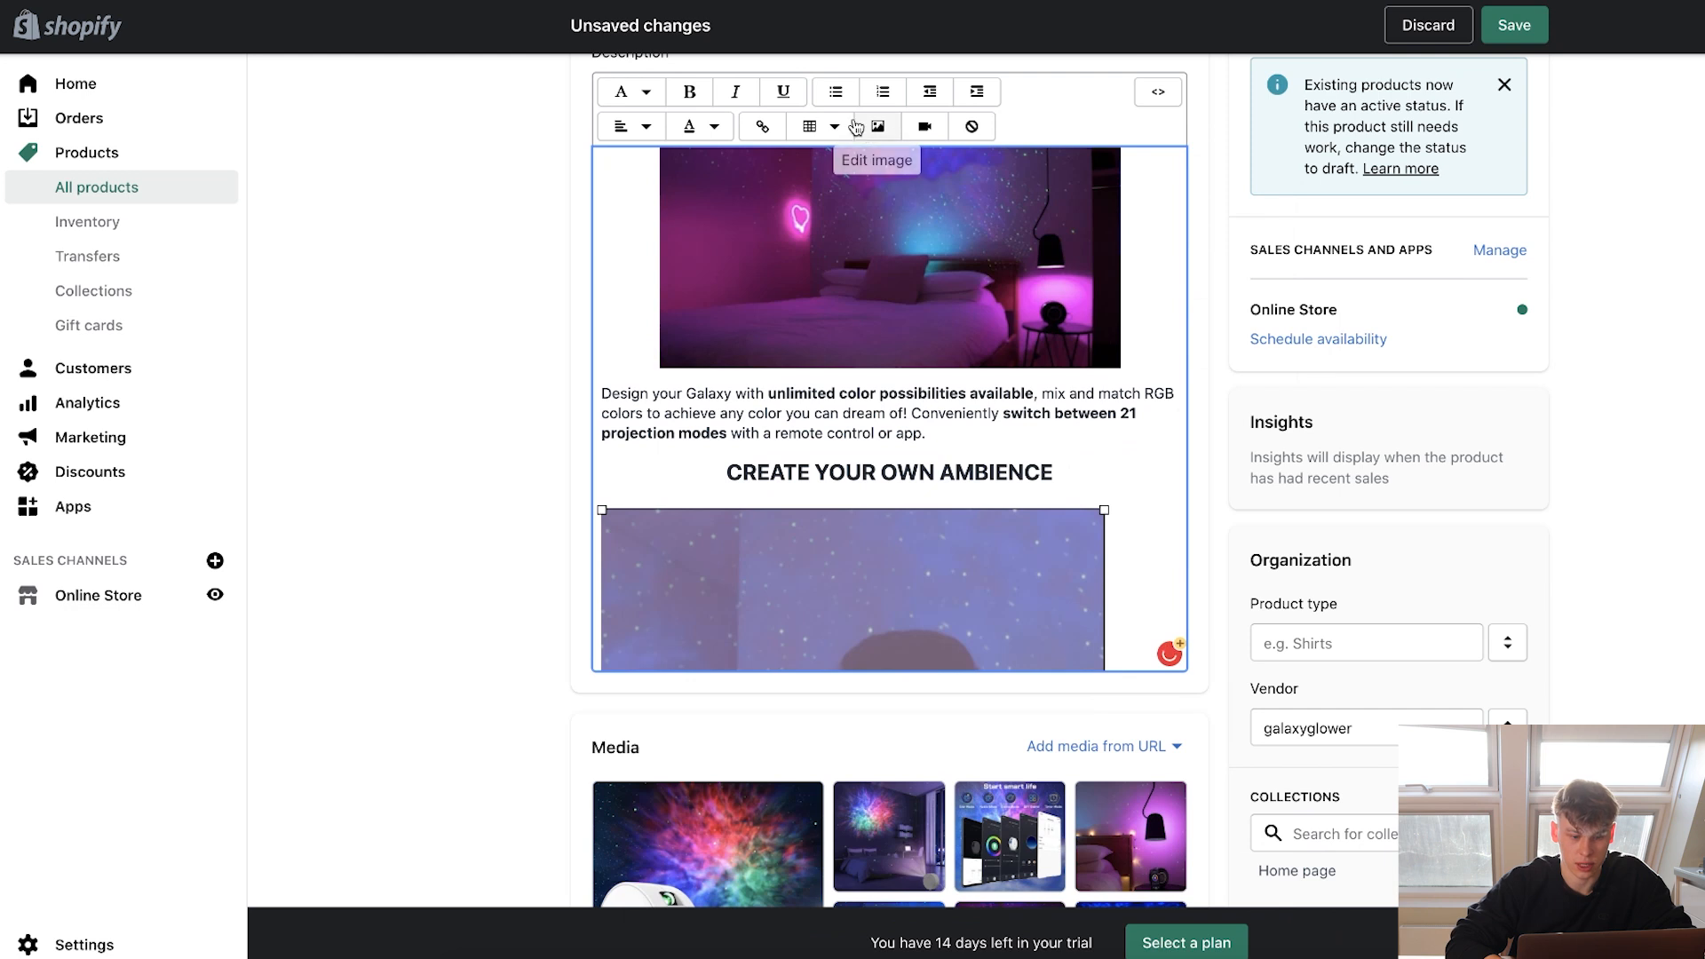
Centre the silhouette image and shrink it slightly.
click(645, 127)
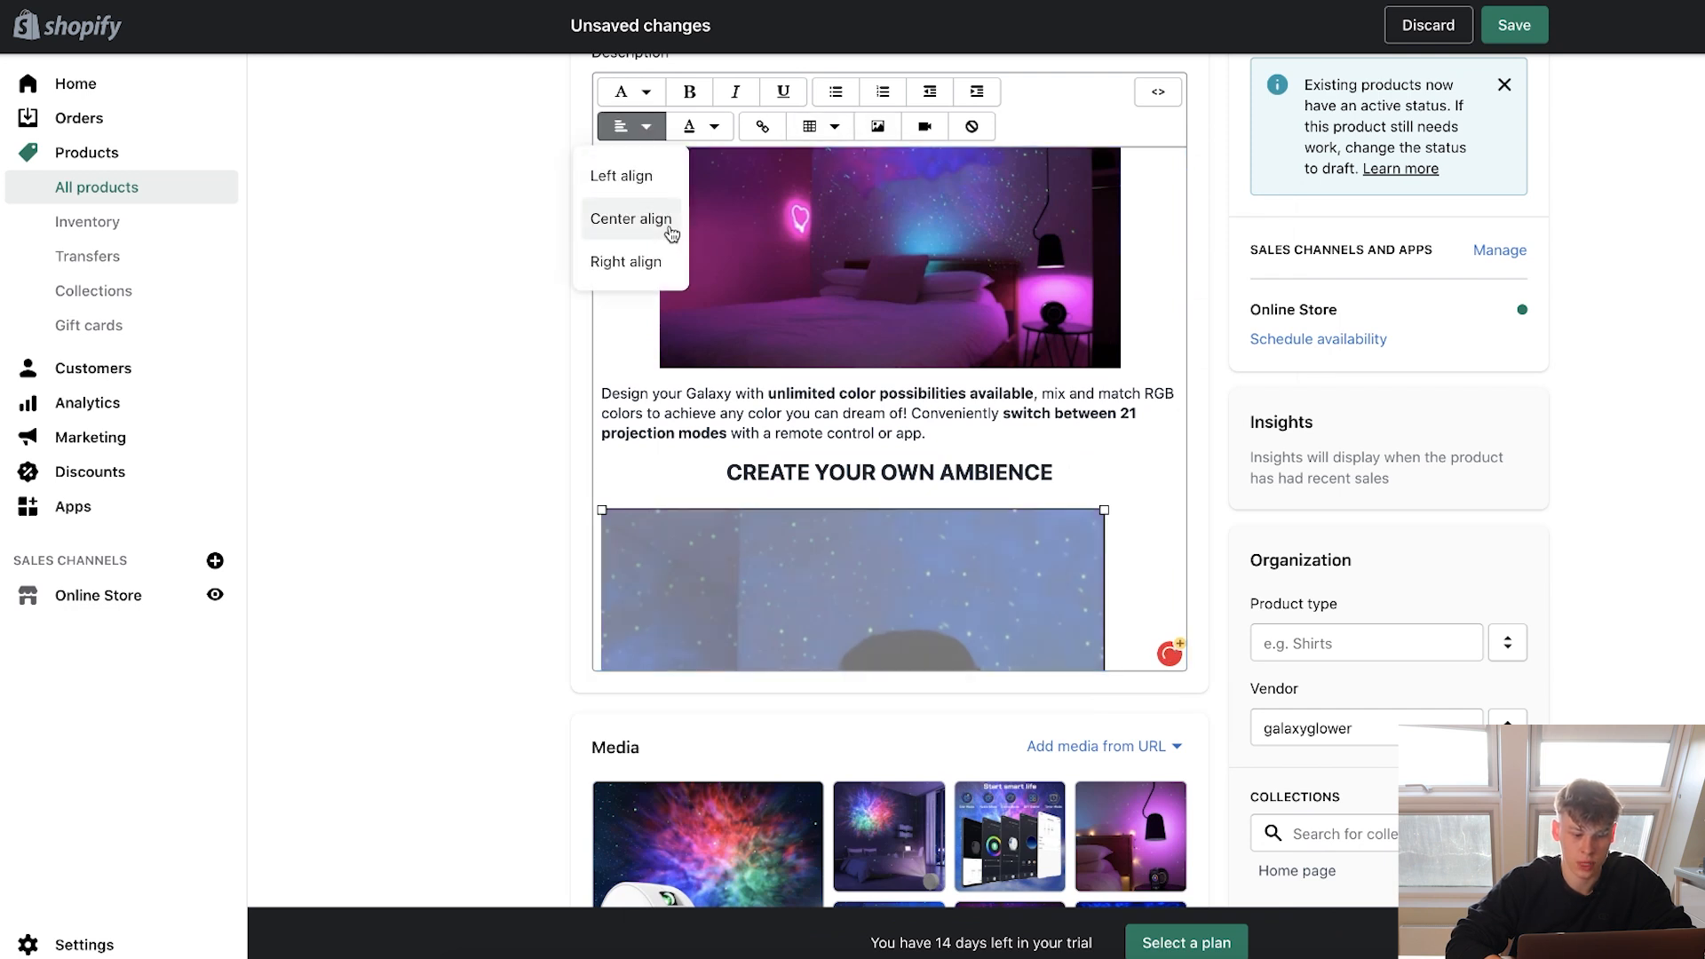
click(630, 220)
drag(1141, 509, 1099, 525)
Even out the description image widths by slightly shrinking the green galaxy image and slightly enlarging the bedroom and silhouette images.
scroll(1080, 618, down, 7)
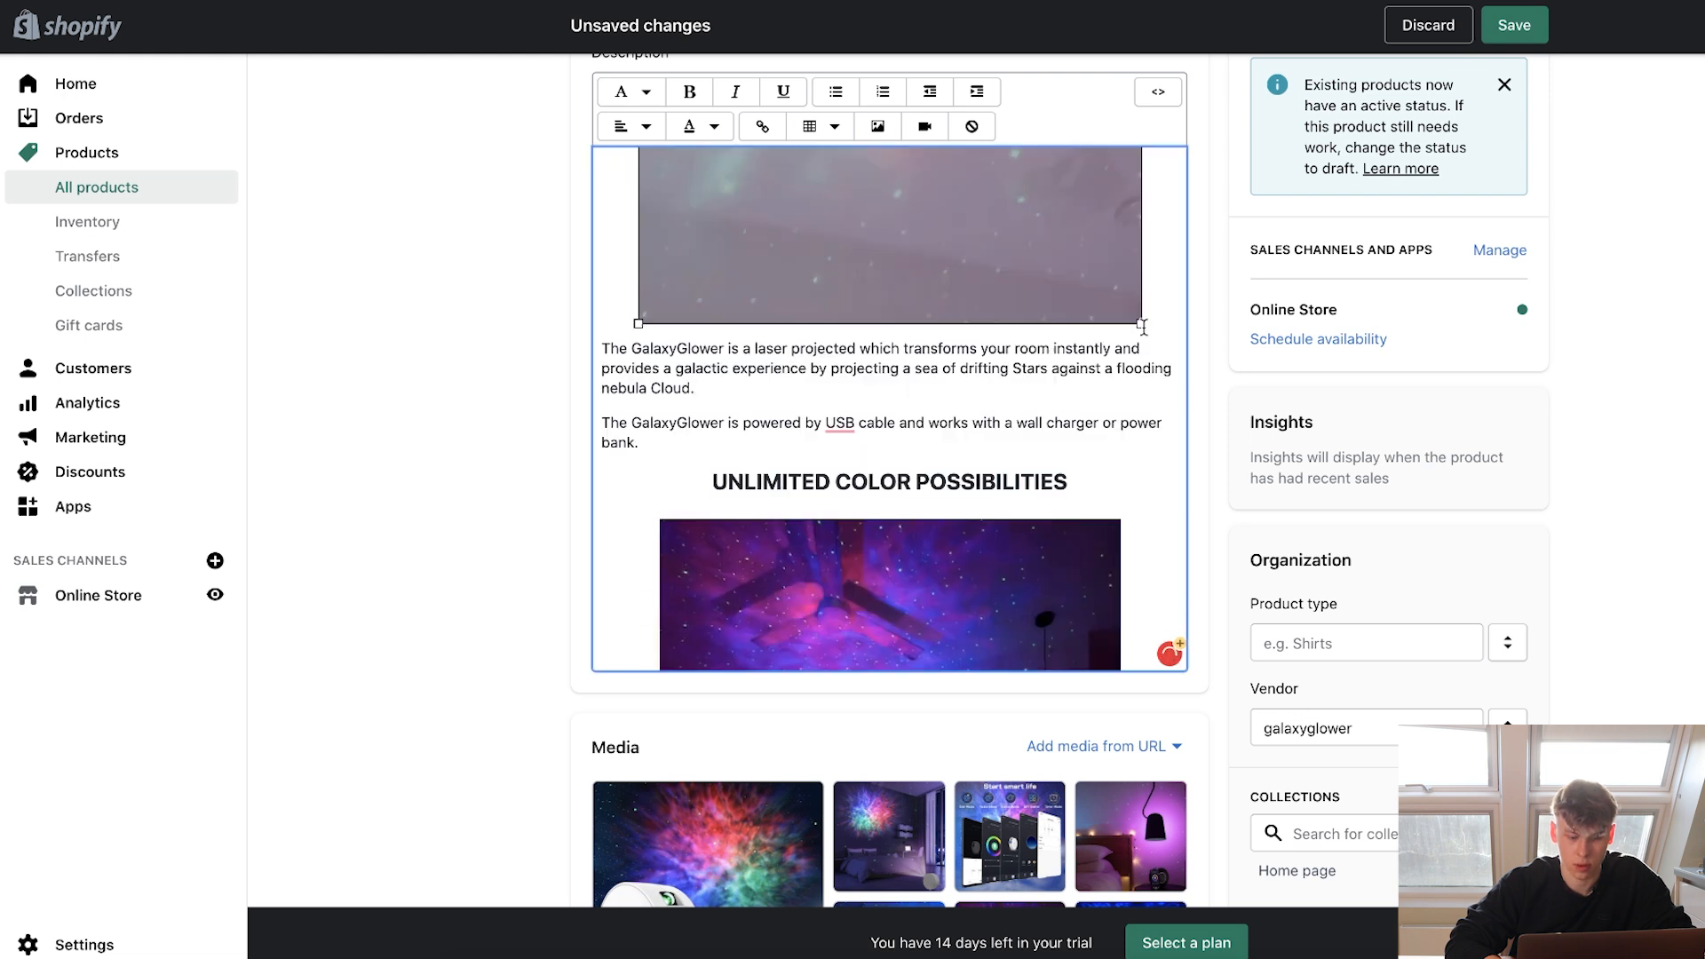
mouse_move(1142, 324)
mouse_down()
mouse_move(1119, 315)
mouse_move(1124, 212)
mouse_move(1119, 318)
mouse_up()
click(1107, 534)
drag(1121, 501, 1140, 489)
scroll(1058, 497, down, 6)
click(1093, 648)
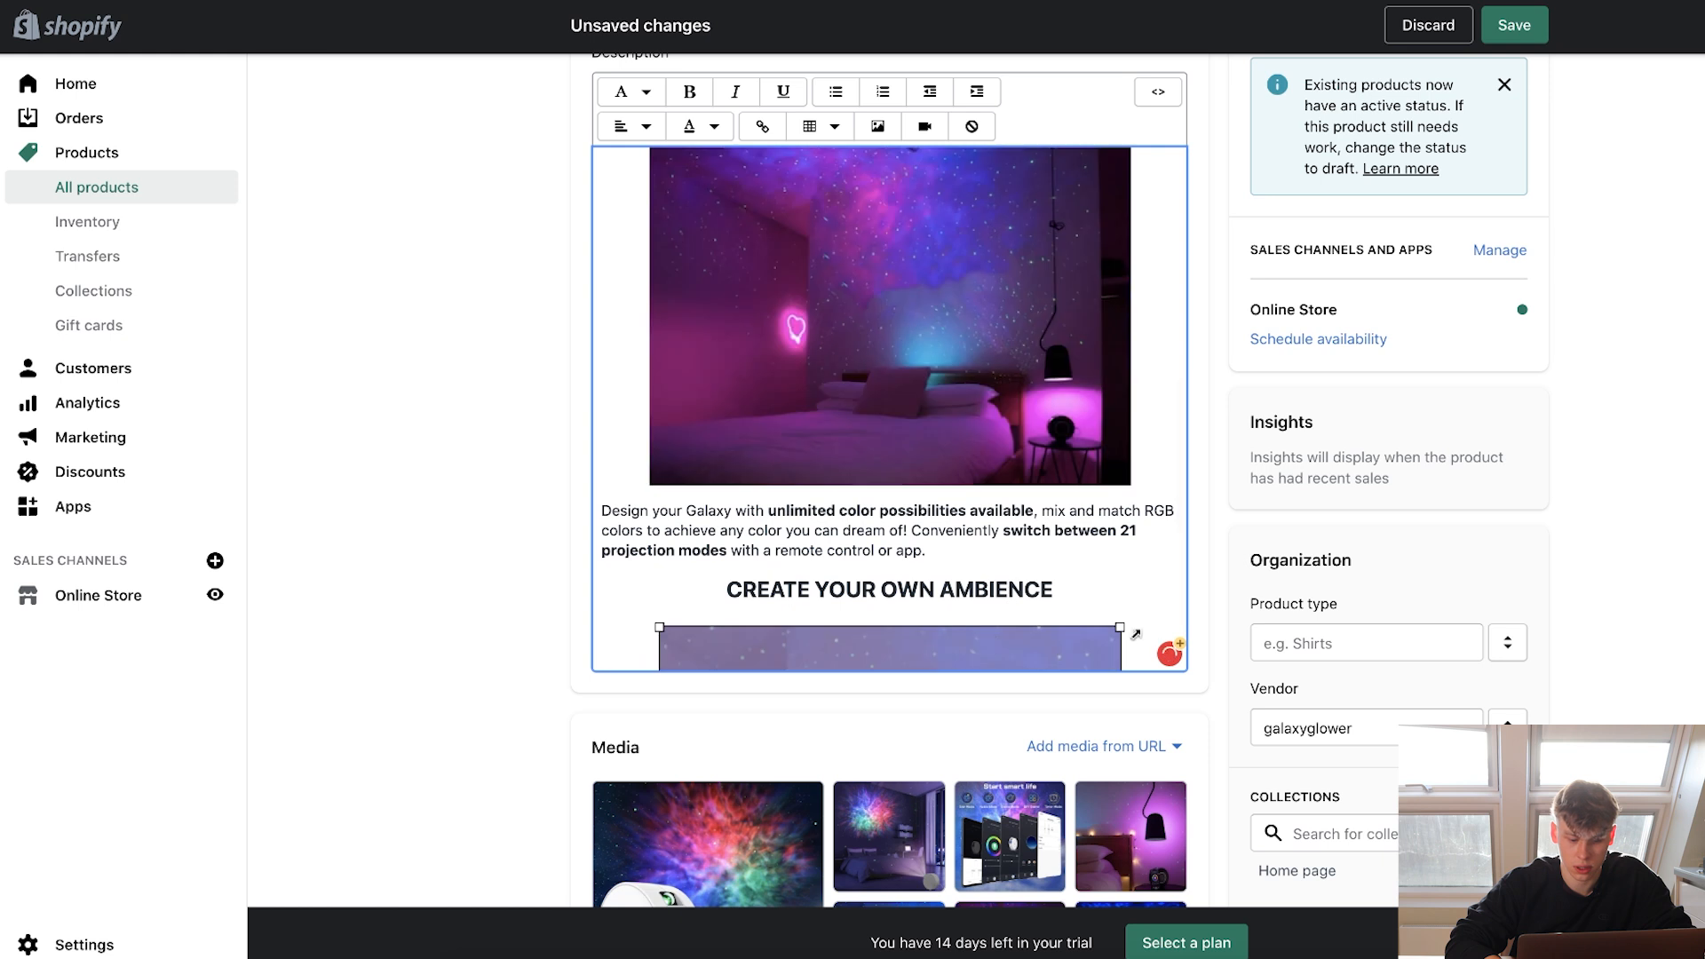
drag(1121, 628, 1140, 608)
Below the silhouette image, add the sound-activated mode paragraph and an "INTERGALACTIC FEATURES" line formatted as a bold, centred Heading 2.
scroll(1062, 589, down, 7)
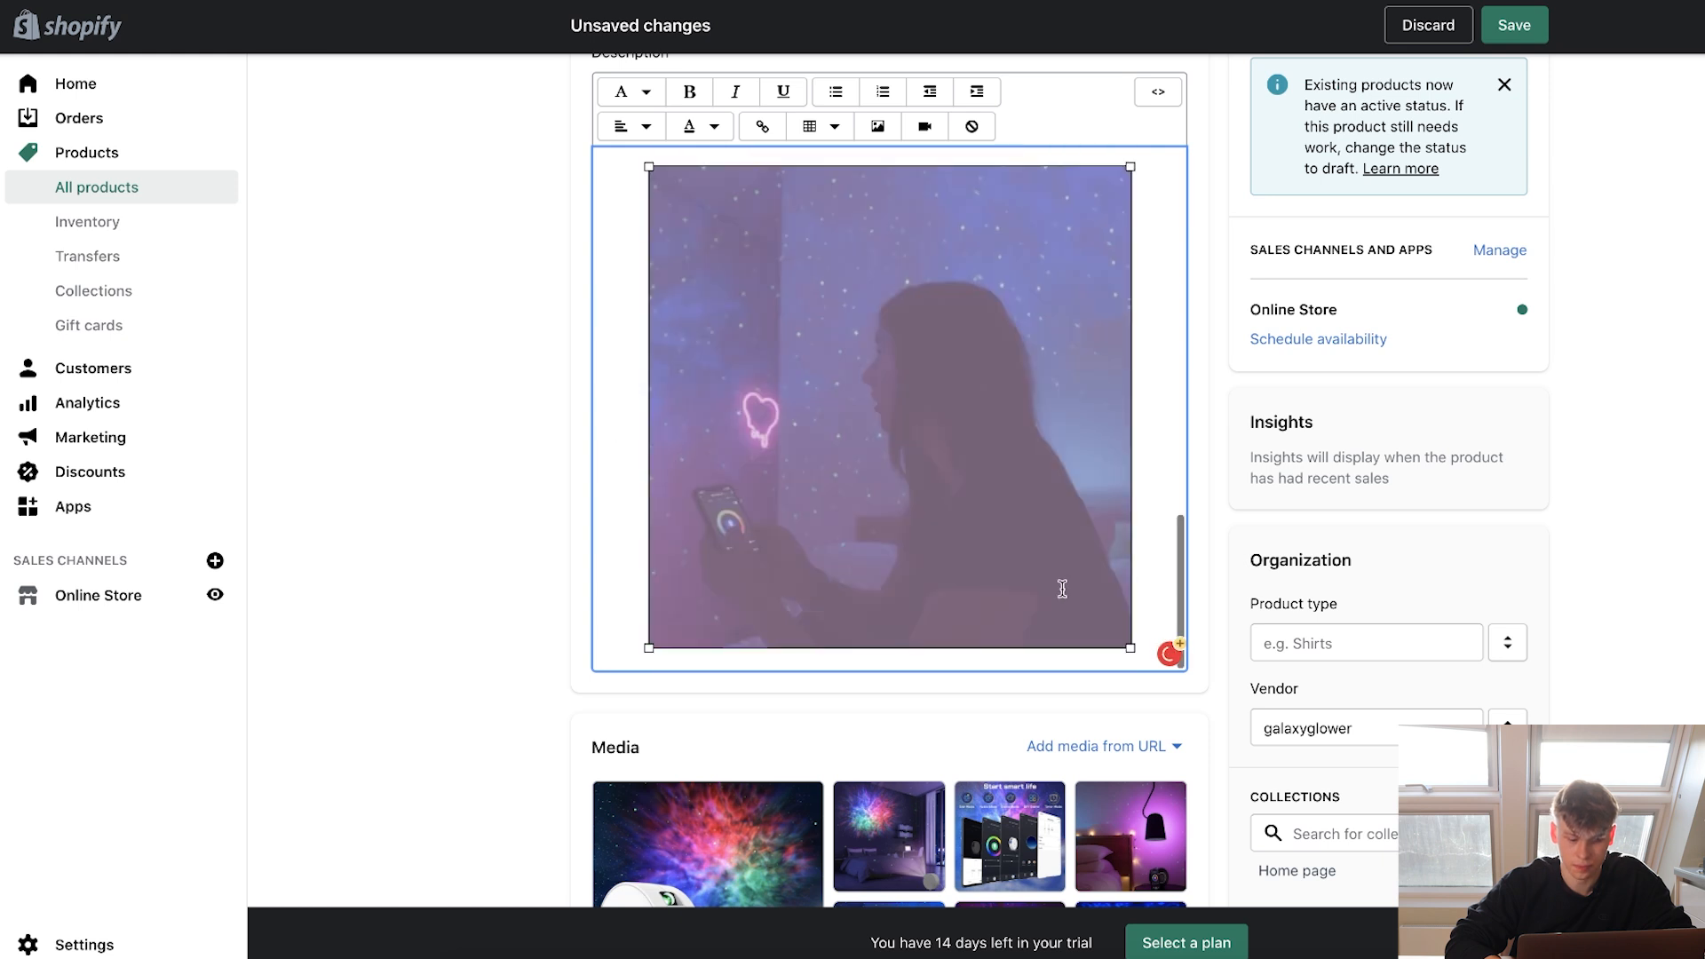
click(788, 397)
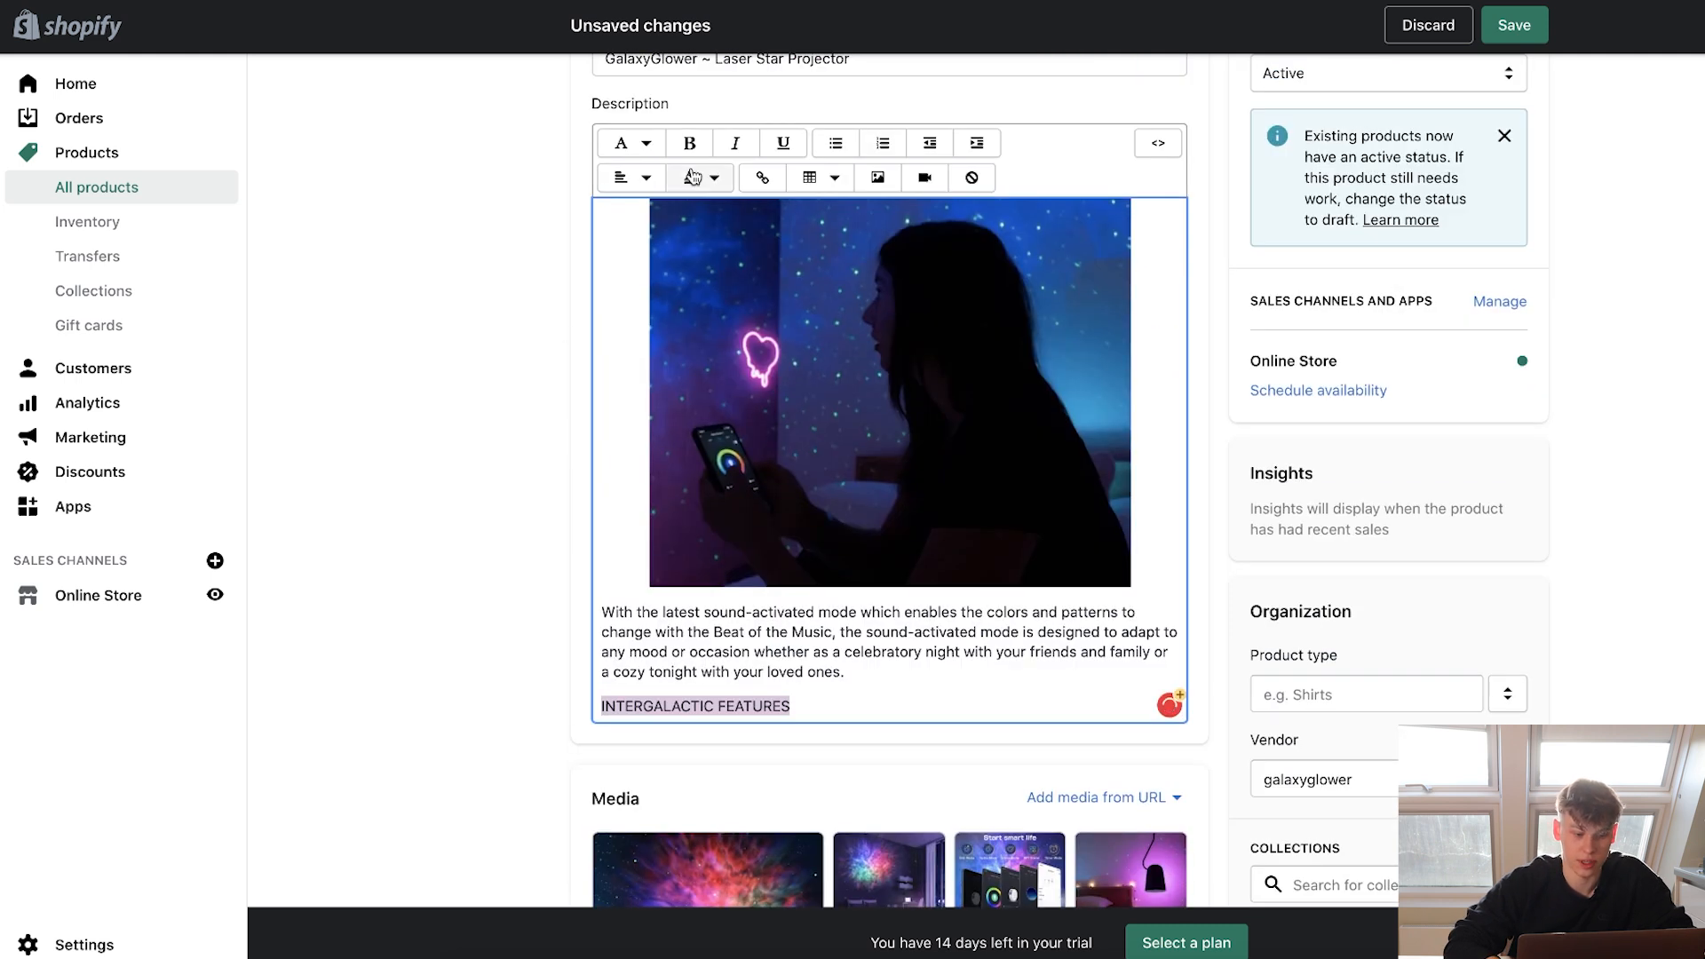
click(622, 148)
click(635, 278)
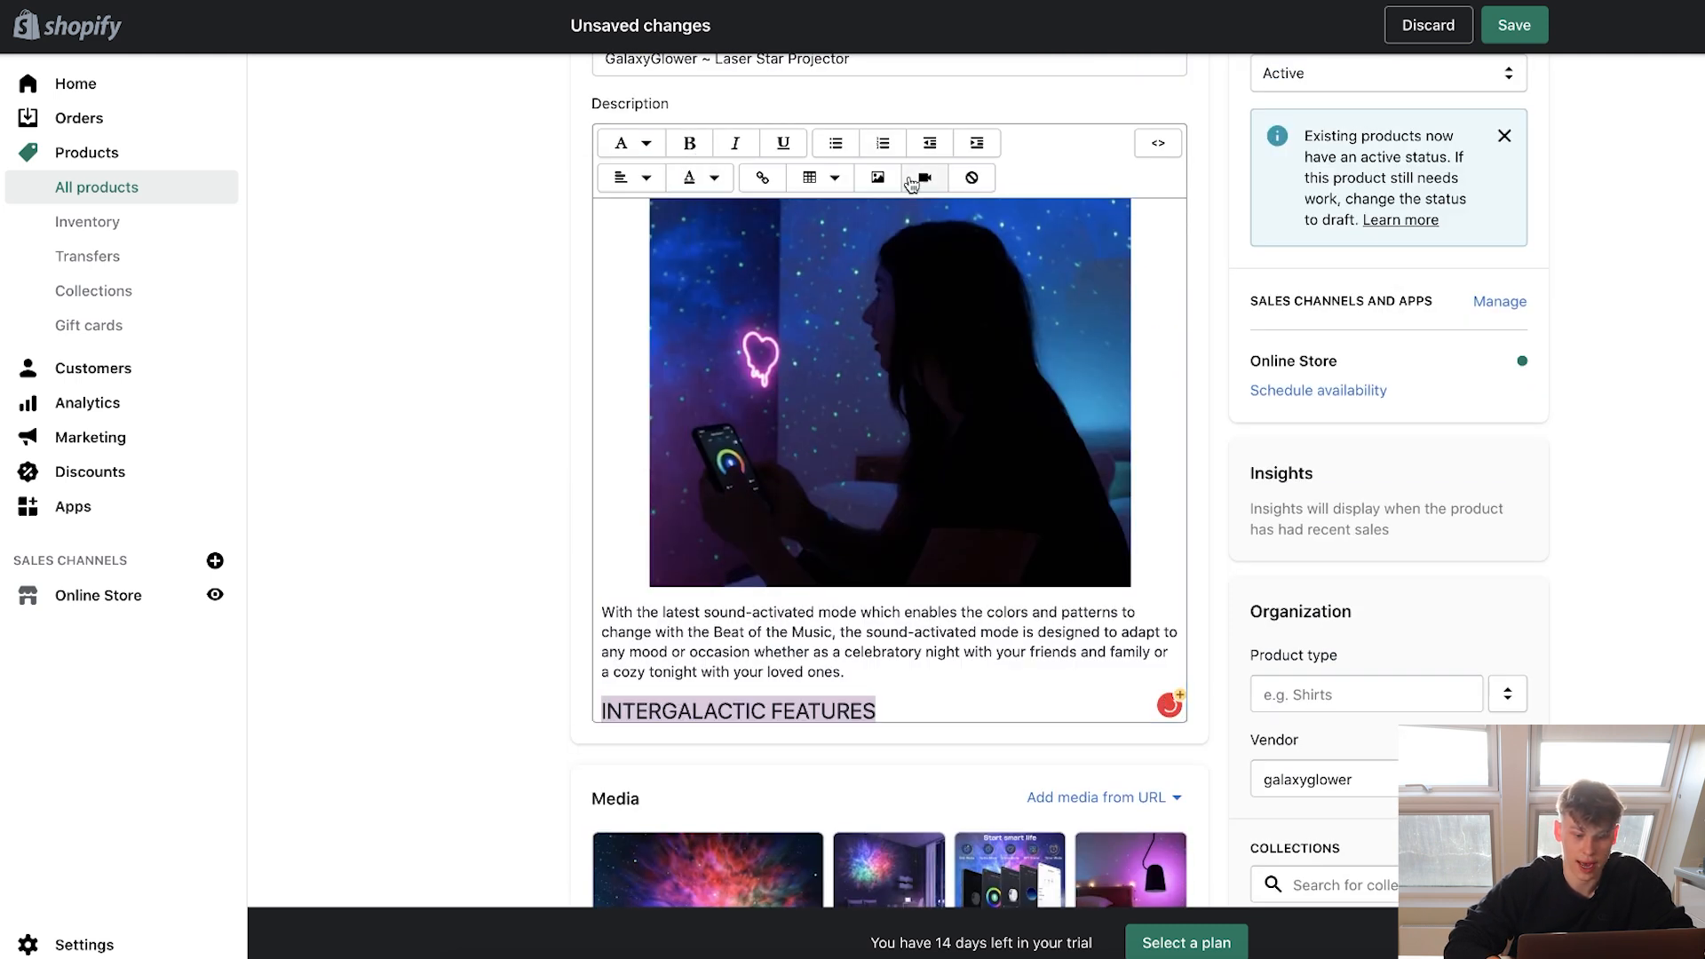
click(709, 142)
click(632, 178)
click(622, 262)
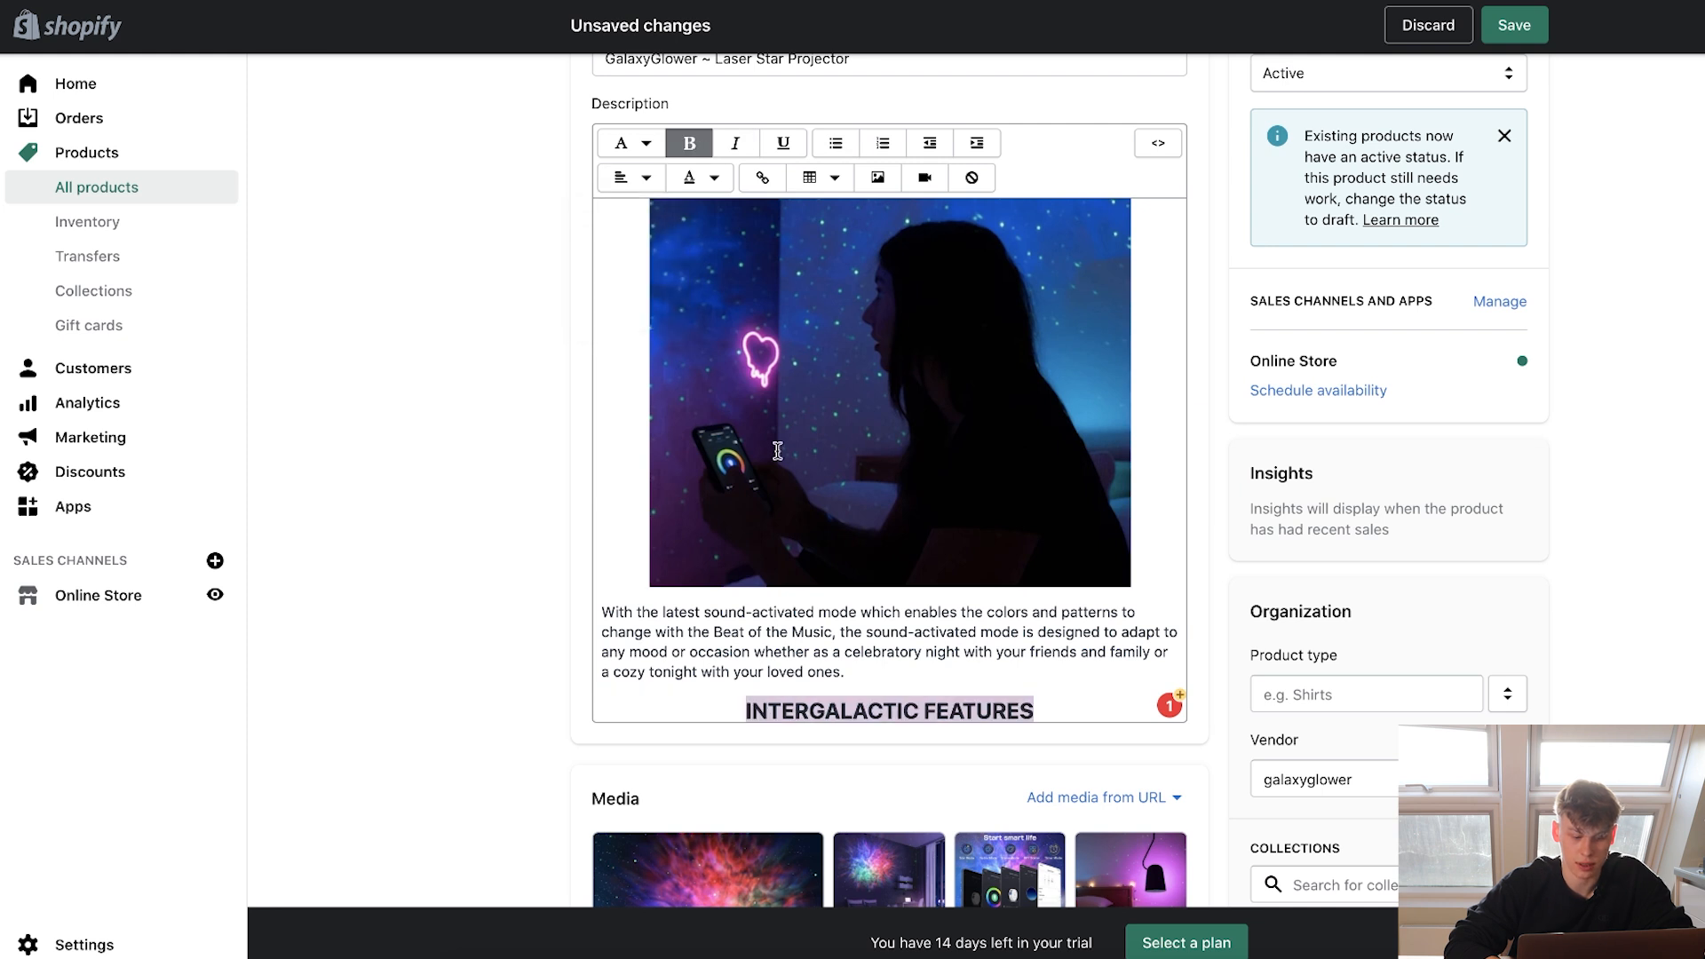
Copy the five Intergalactic Features lines from Google Docs into the description as a bulleted list and append "(1h / 2h / 4h)" to the timers bullet.
scroll(795, 472, down, 1)
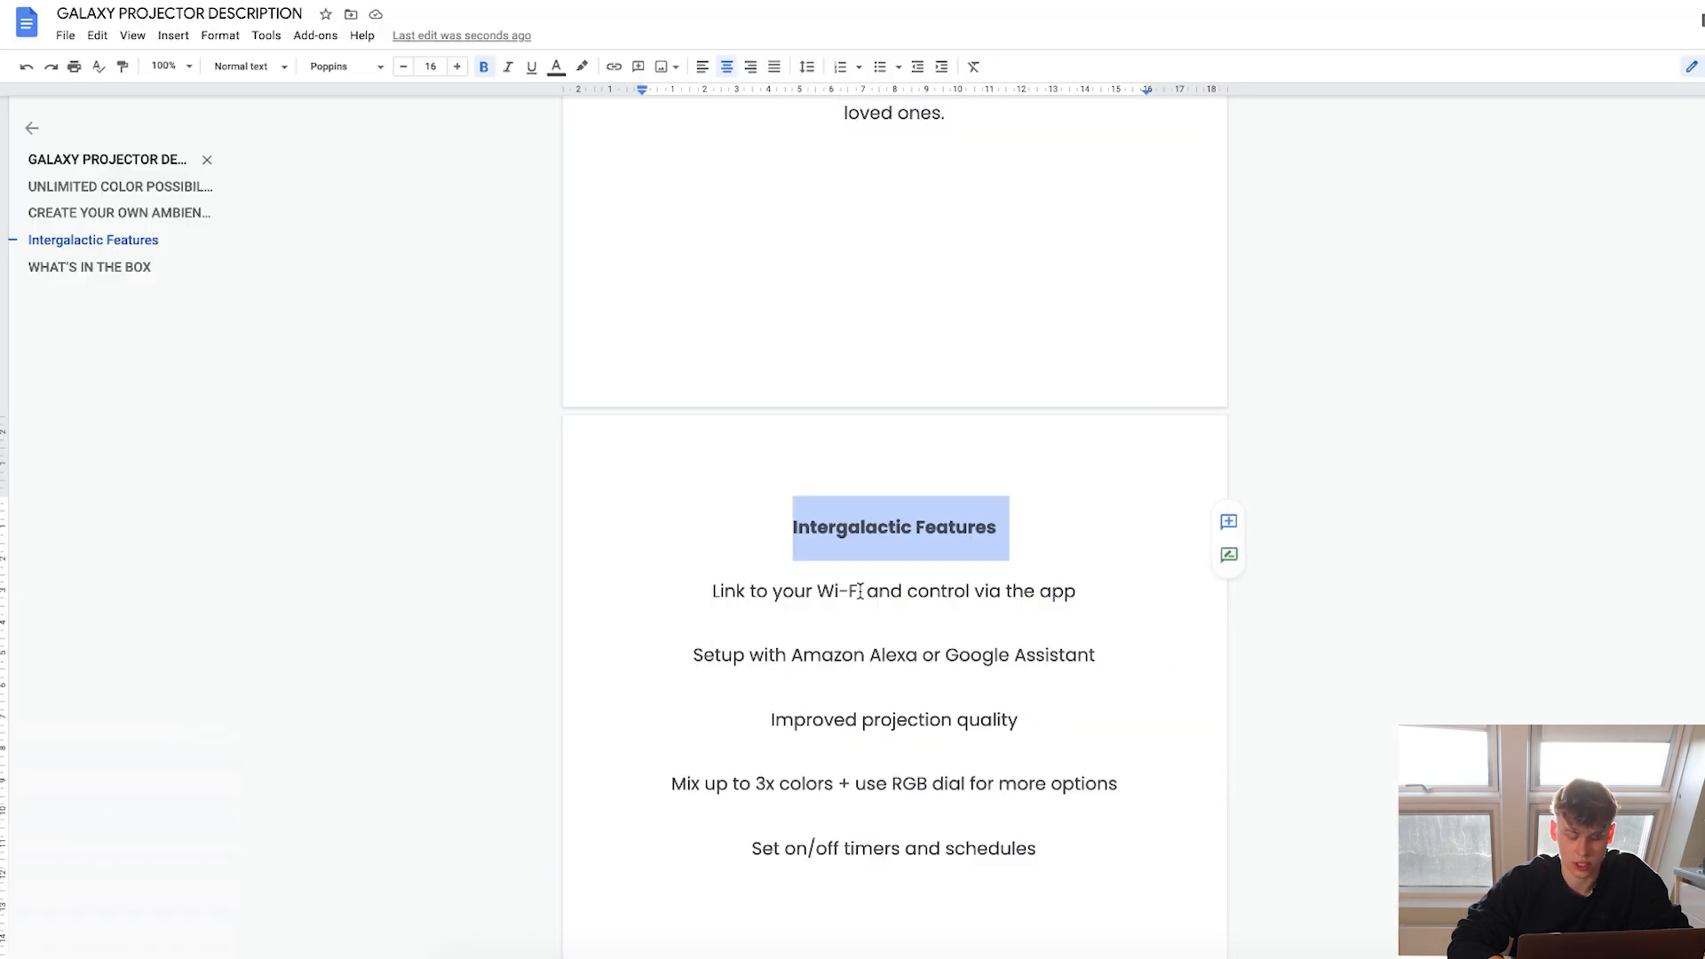
click(859, 590)
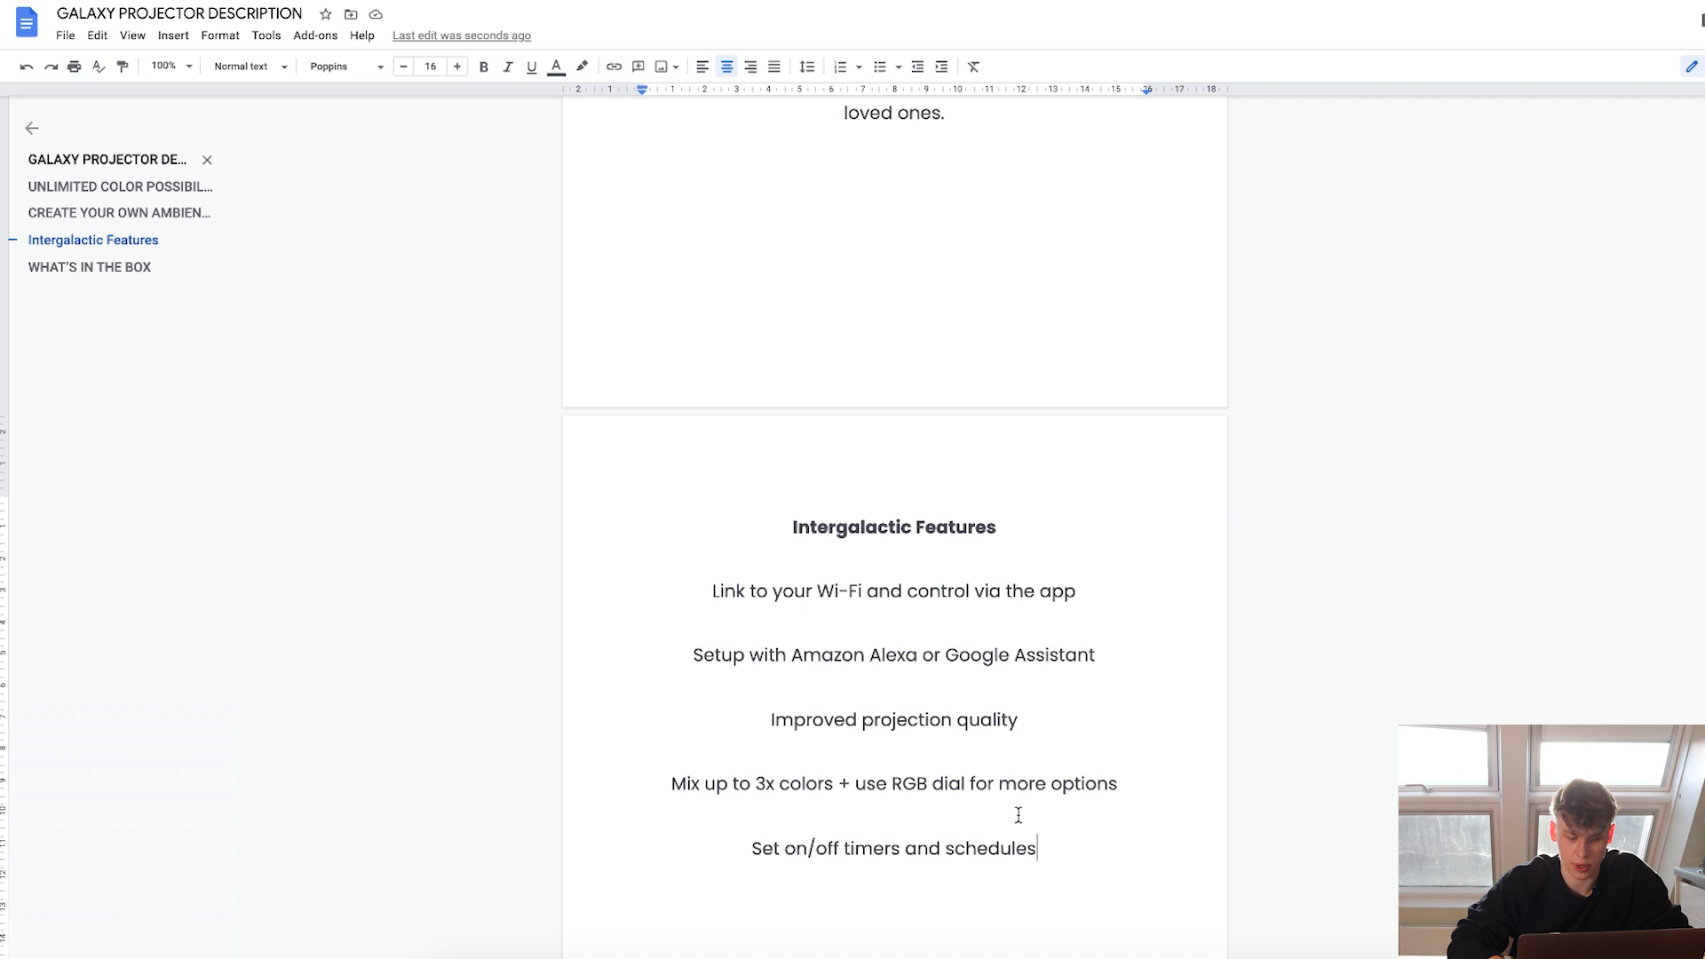
drag(1018, 814, 734, 619)
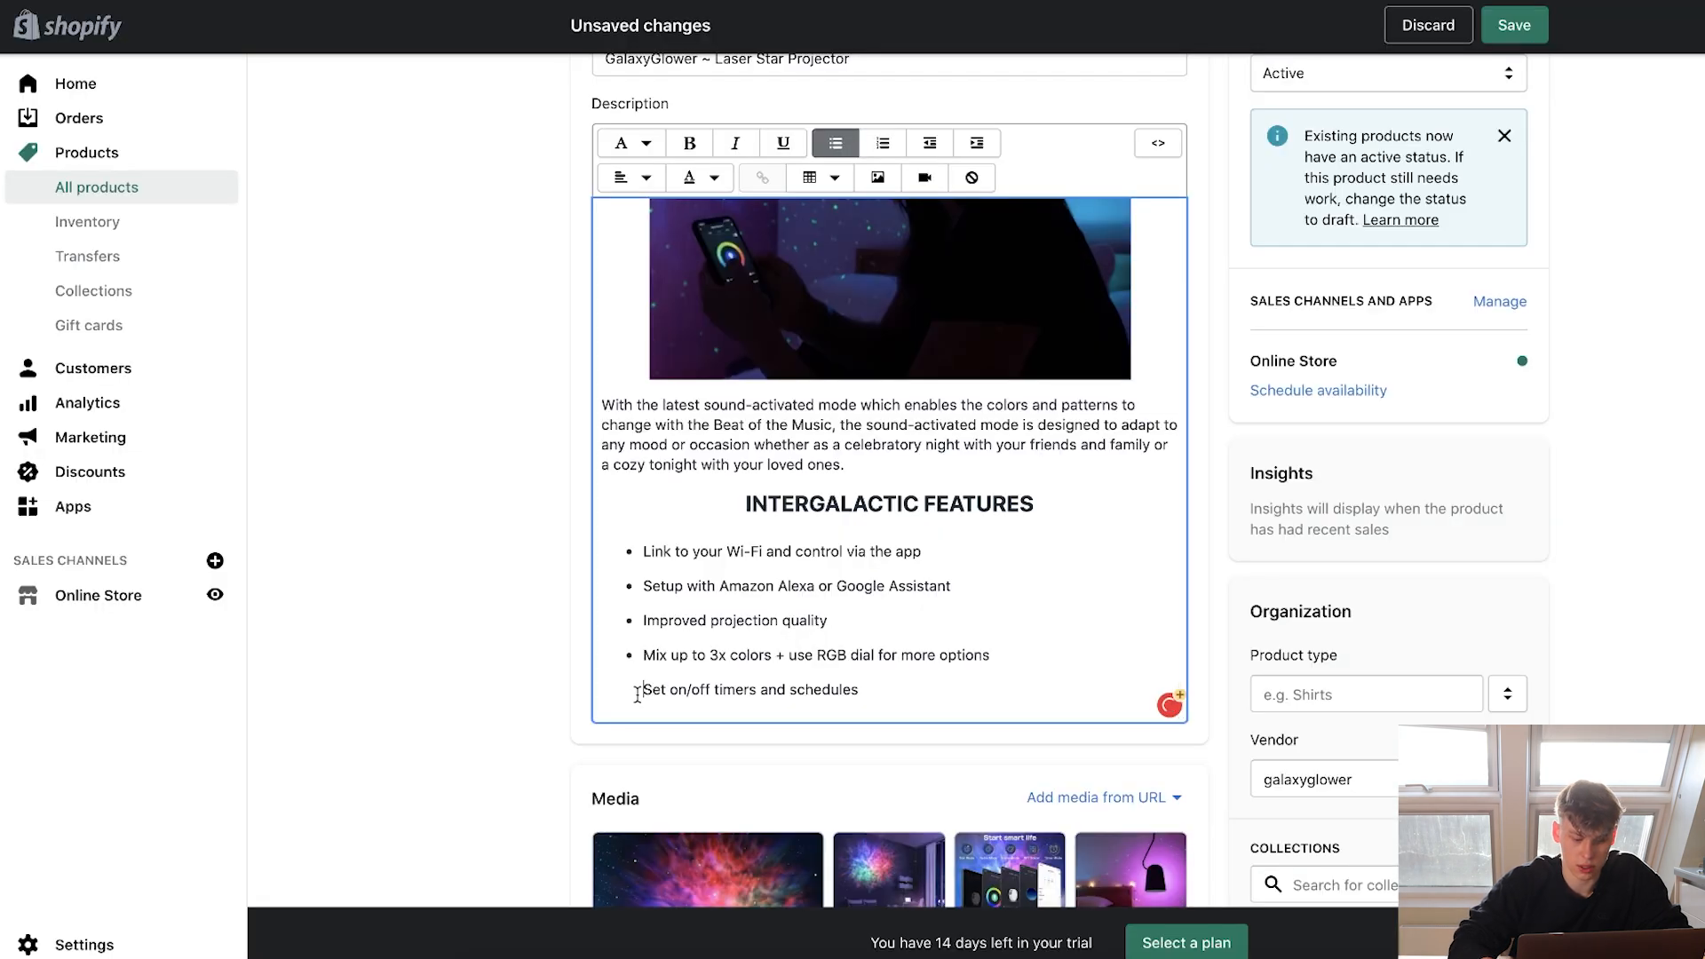
key(BackSpace)
key(Return)
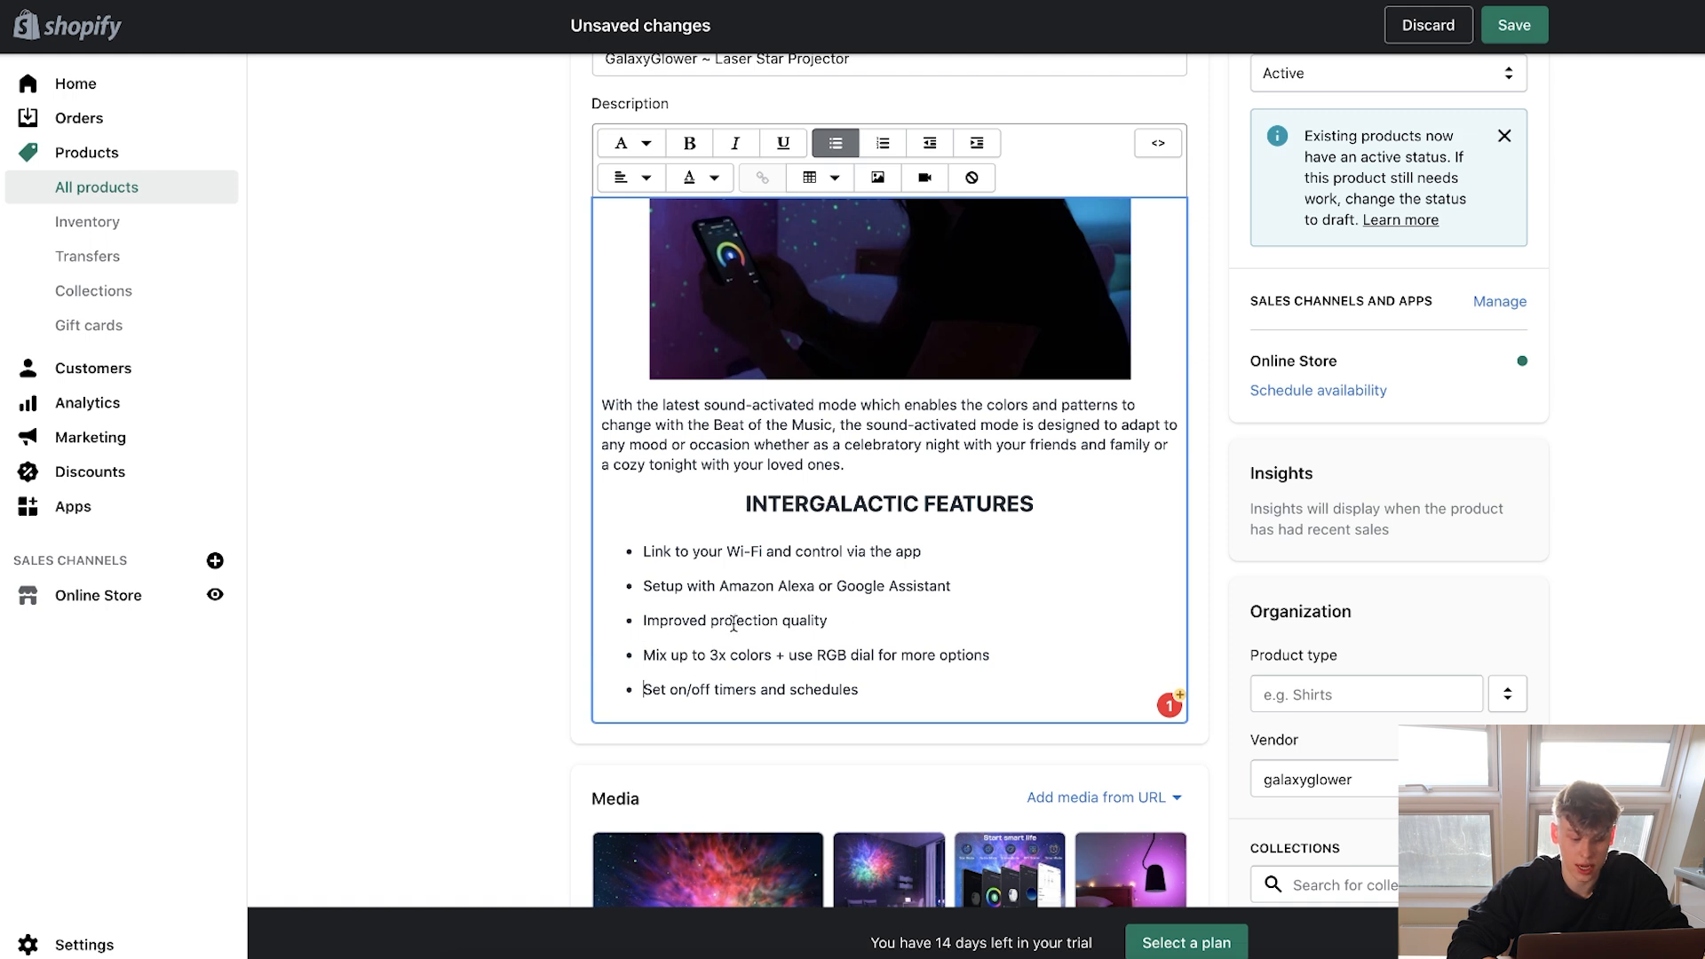
scroll(810, 655, down, 1)
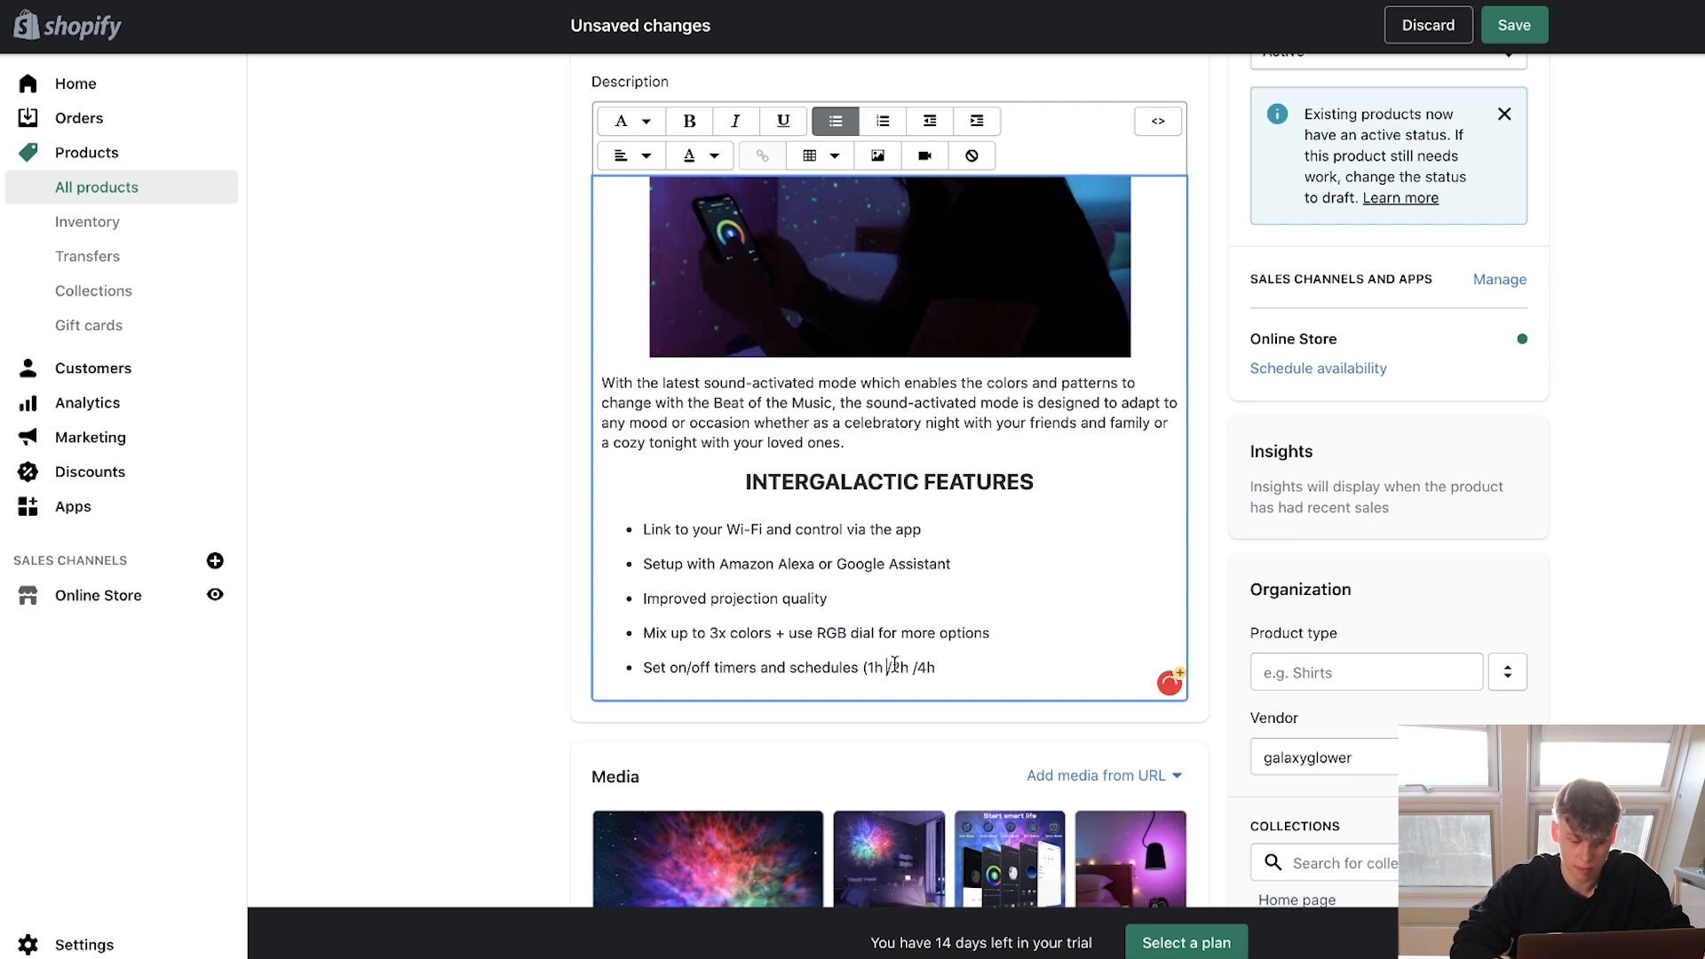
text())
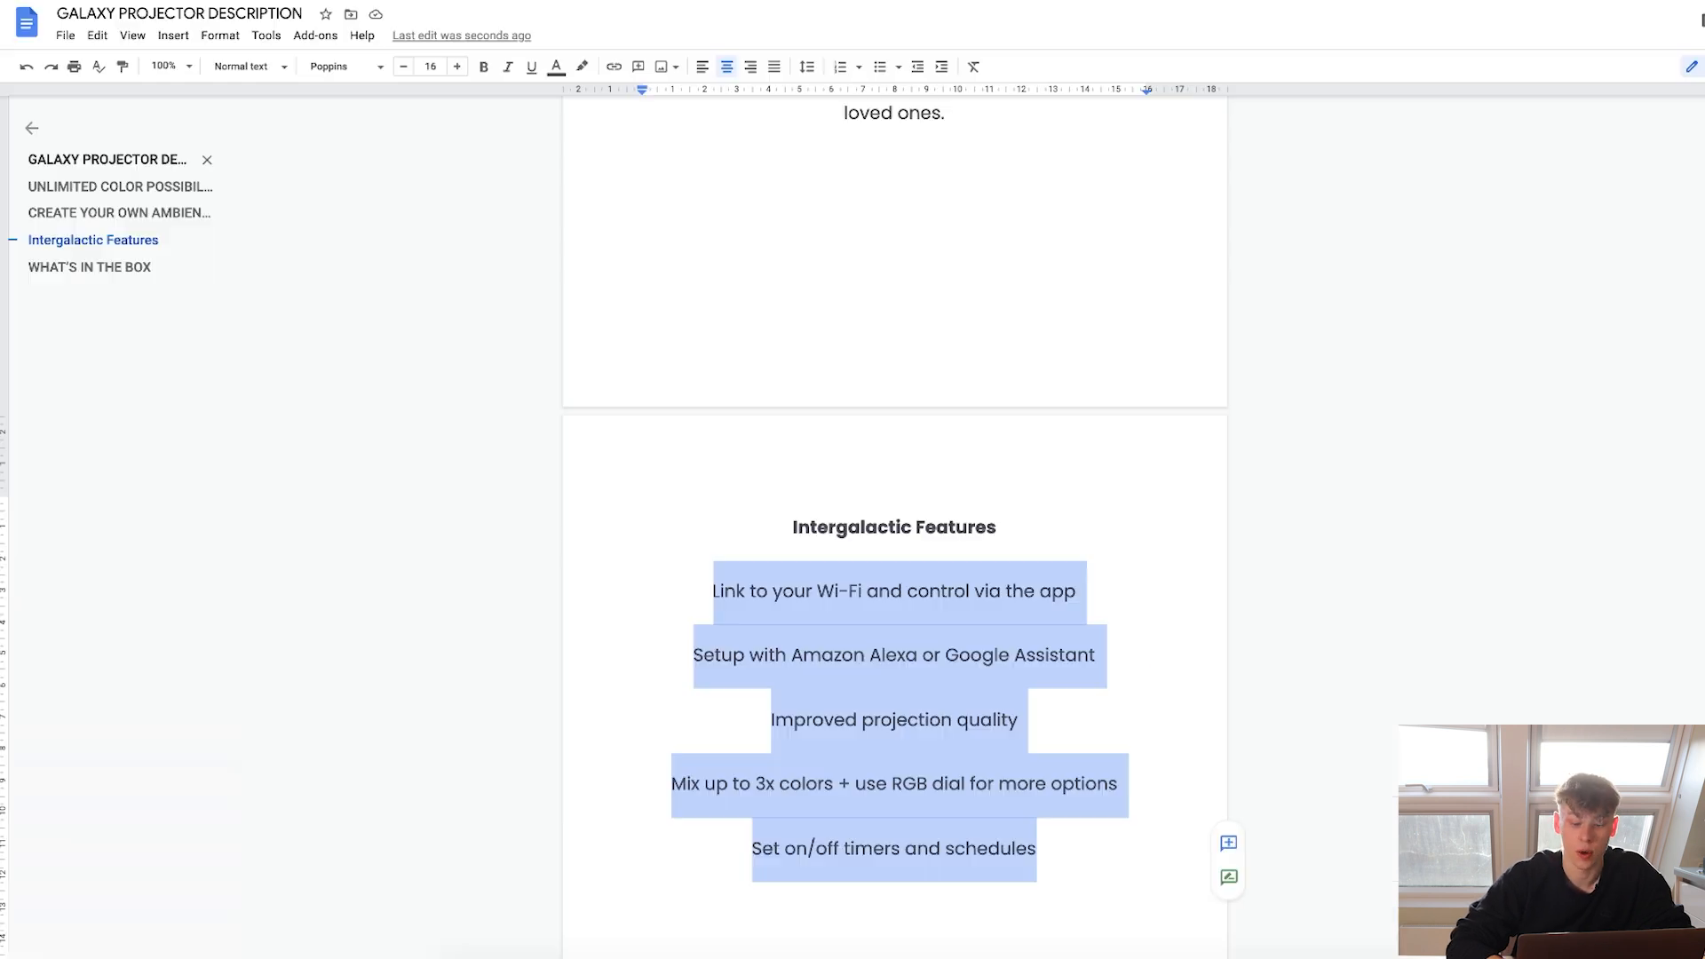
Copy the "WHAT'S IN THE BOX" heading from Google Docs below the Shopify features list and centre it.
scroll(860, 533, down, 4)
triple_click(859, 632)
key(ctrl+c)
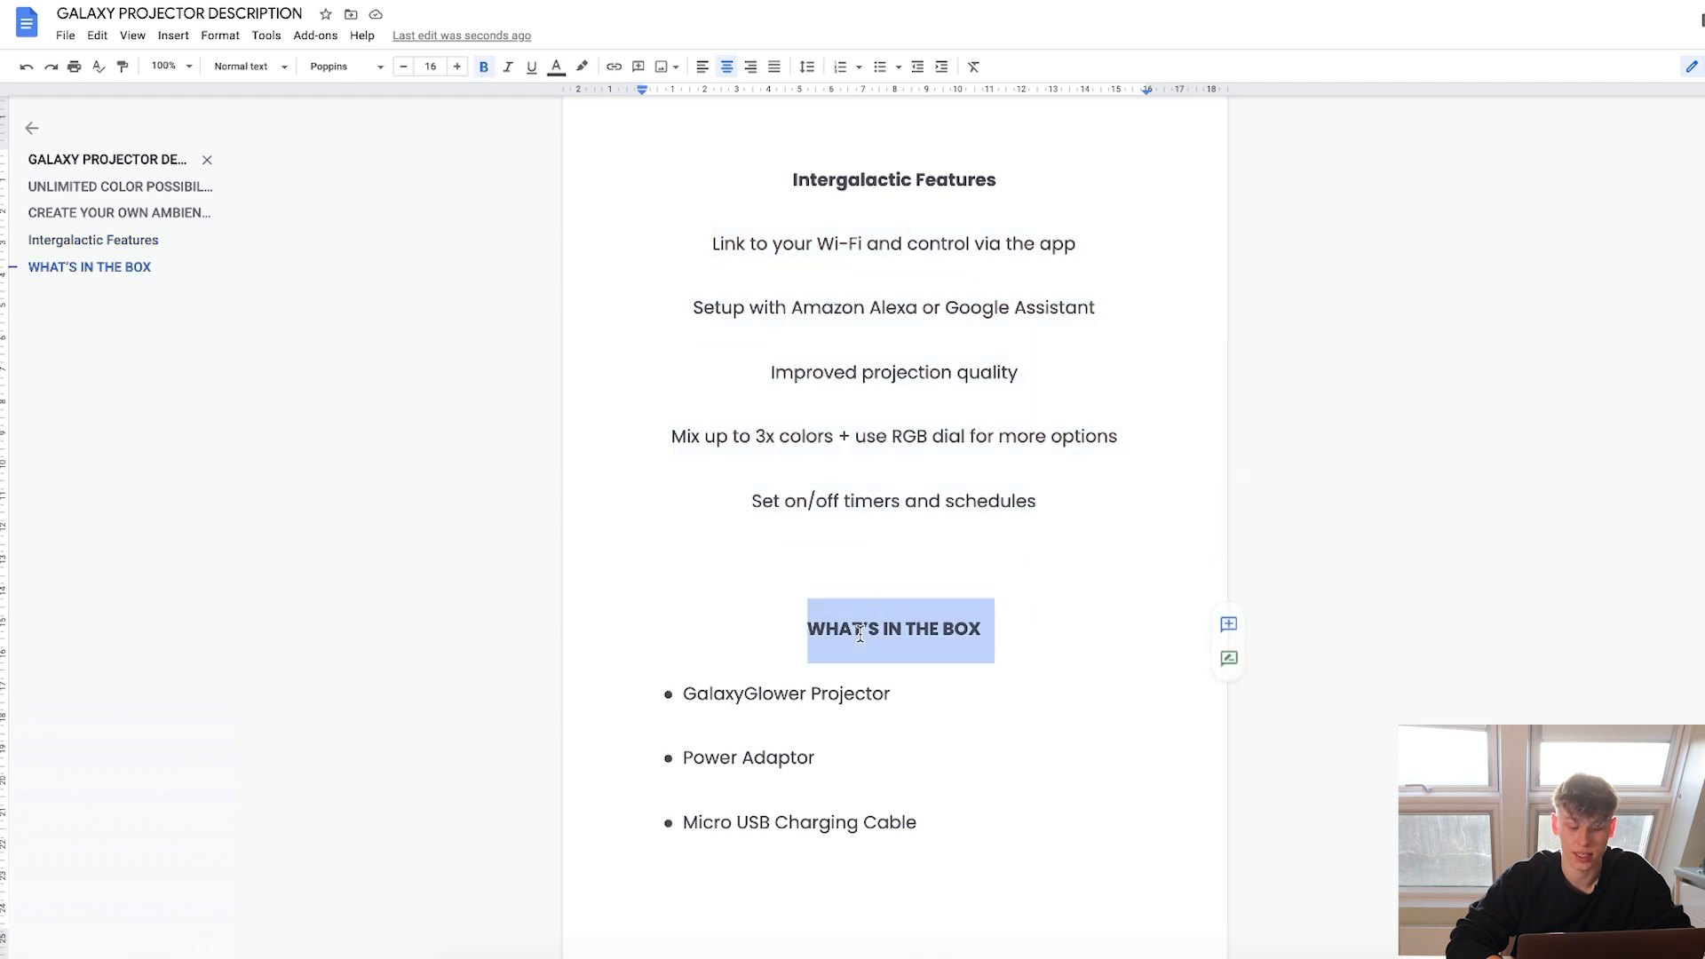
key(ctrl+Tab)
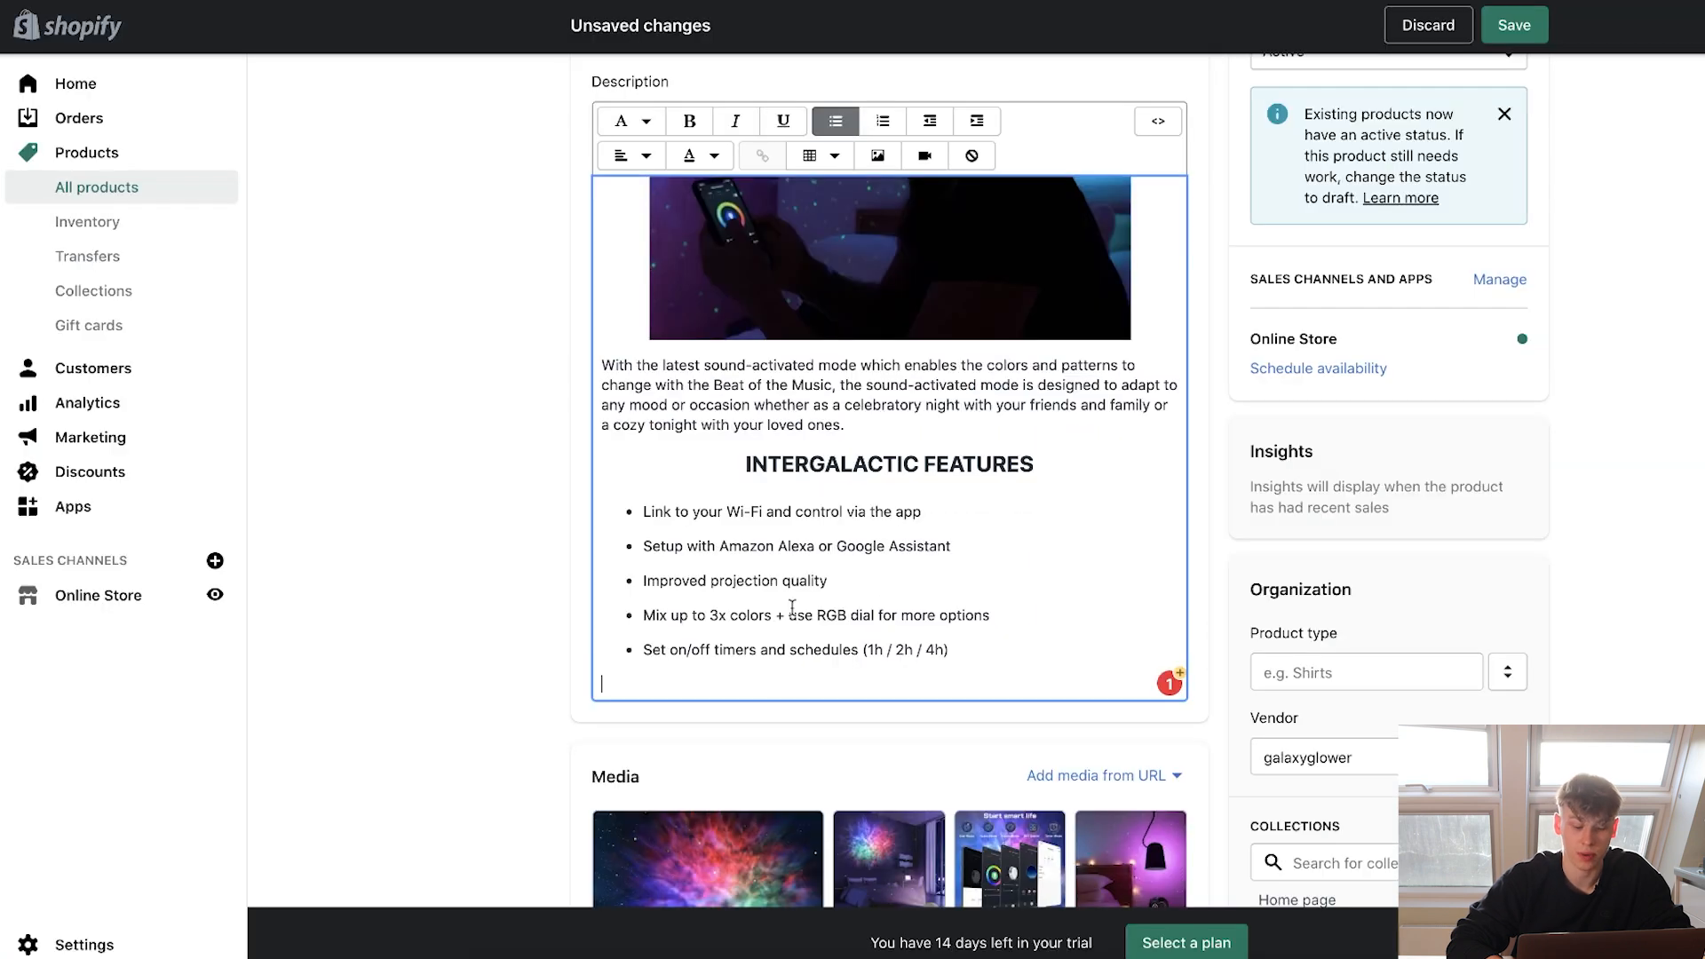
key(ctrl+v)
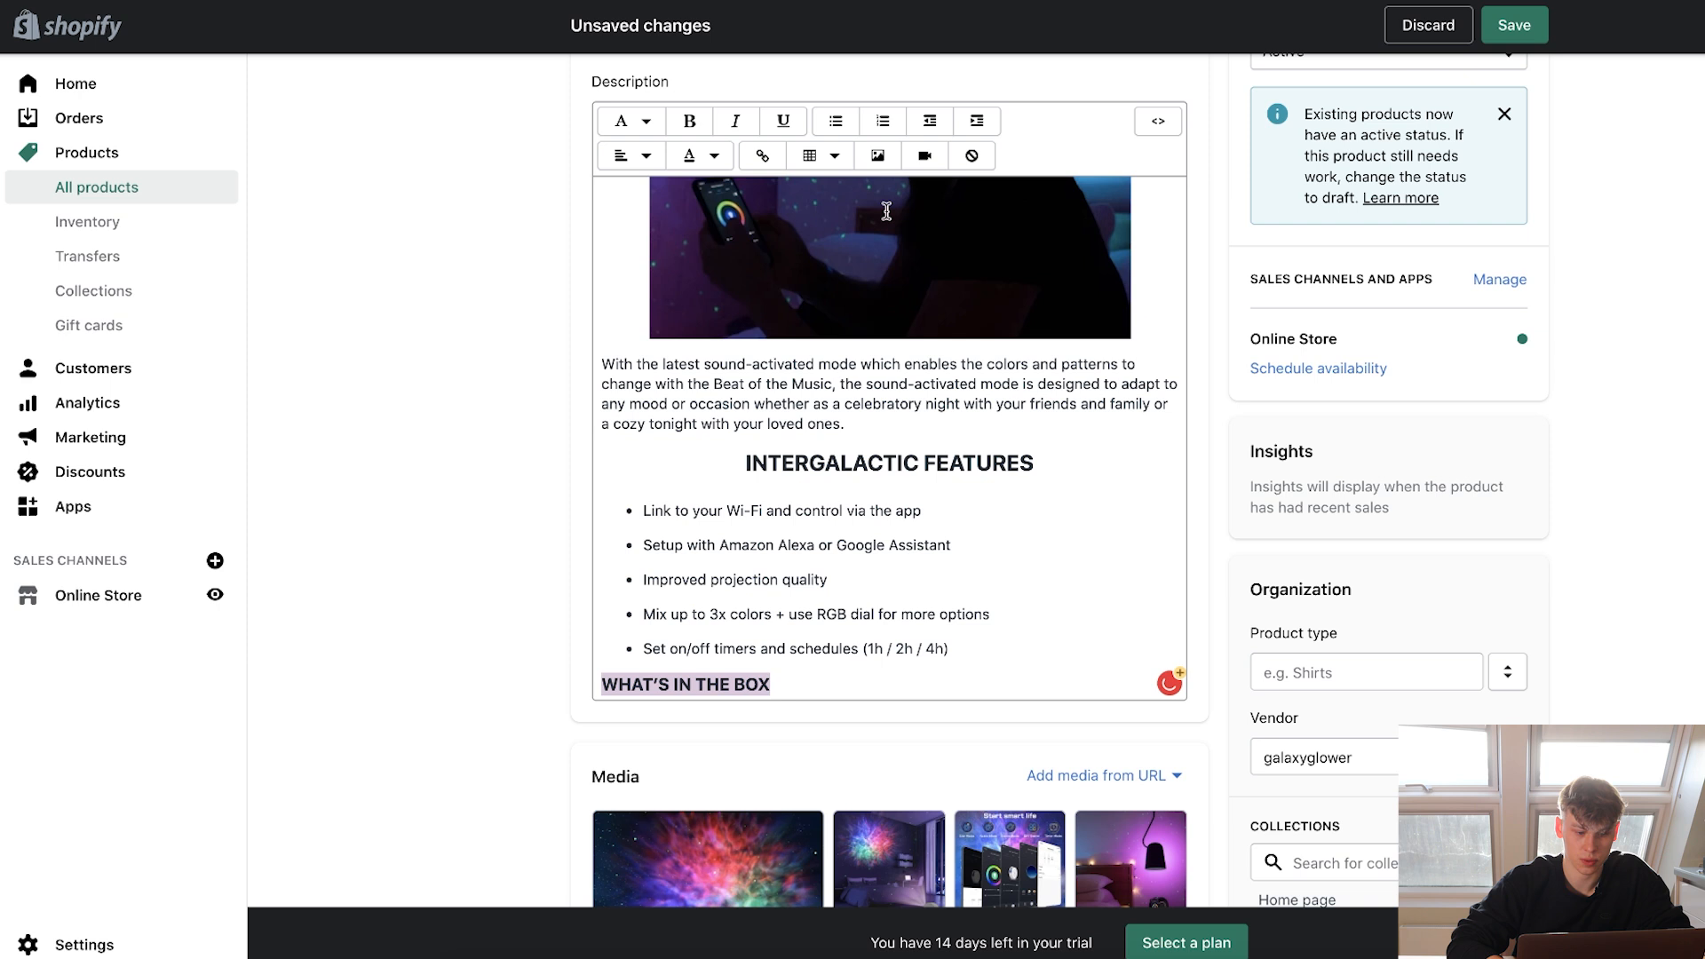
click(621, 156)
click(630, 243)
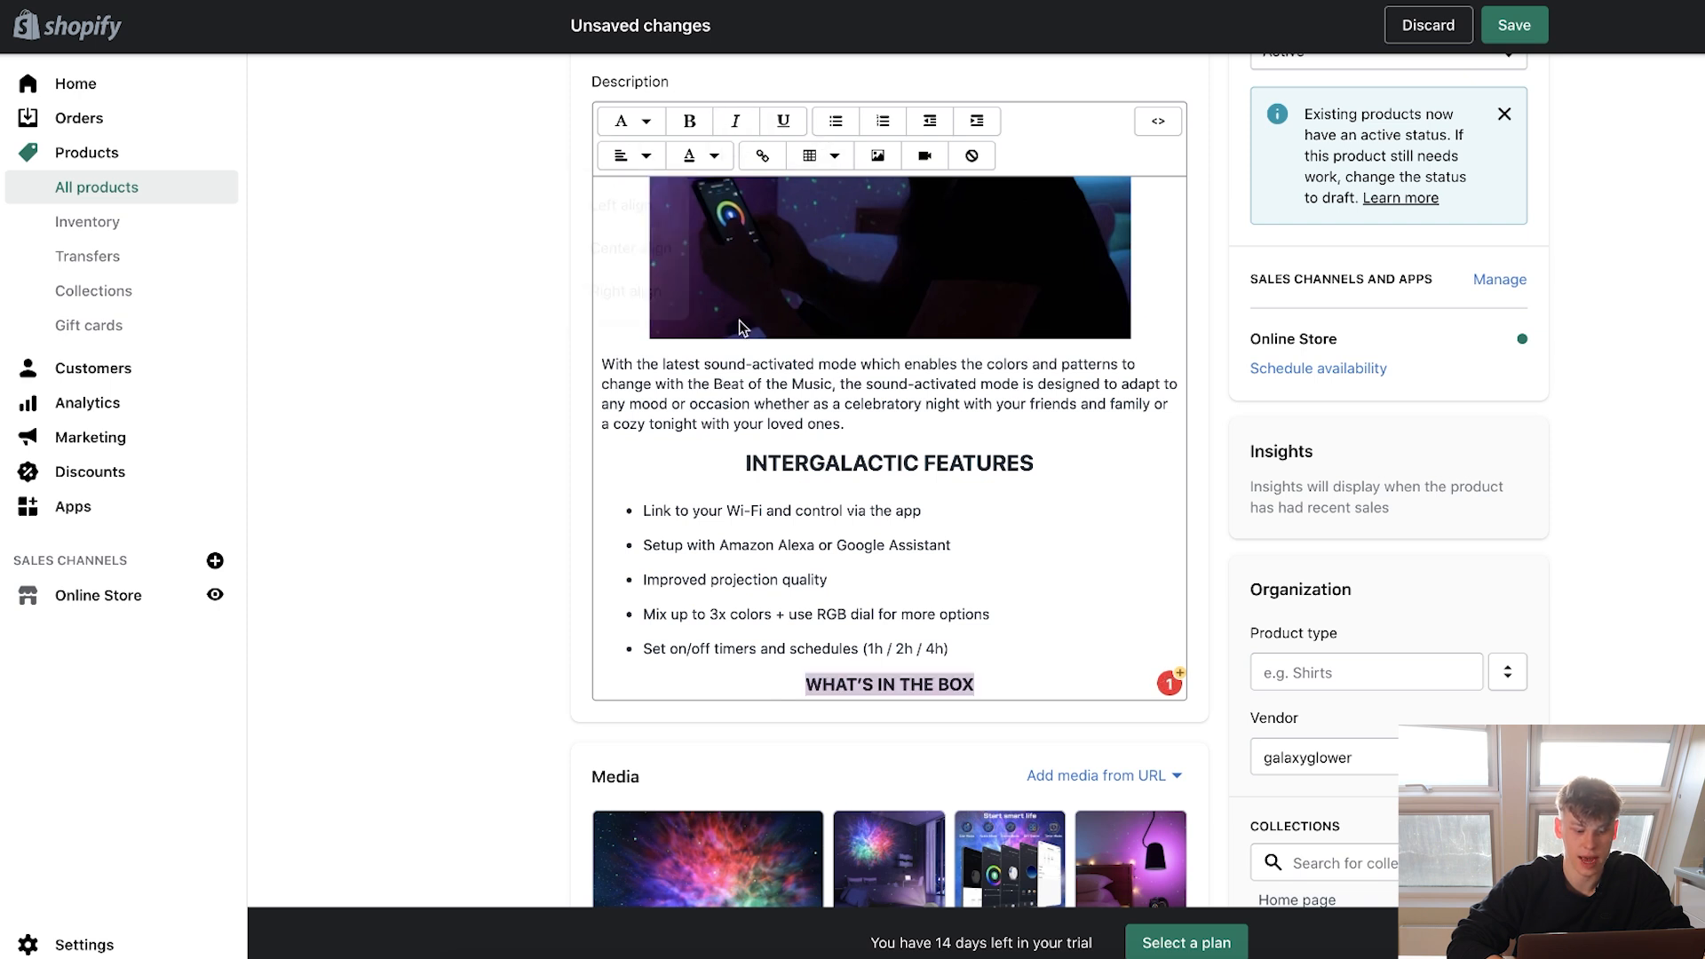
Copy the box contents from Google Docs below "WHAT'S IN THE BOX": GalaxyGlower Projector, Power Adaptor and Micro USB Charging Cable.
scroll(873, 479, down, 1)
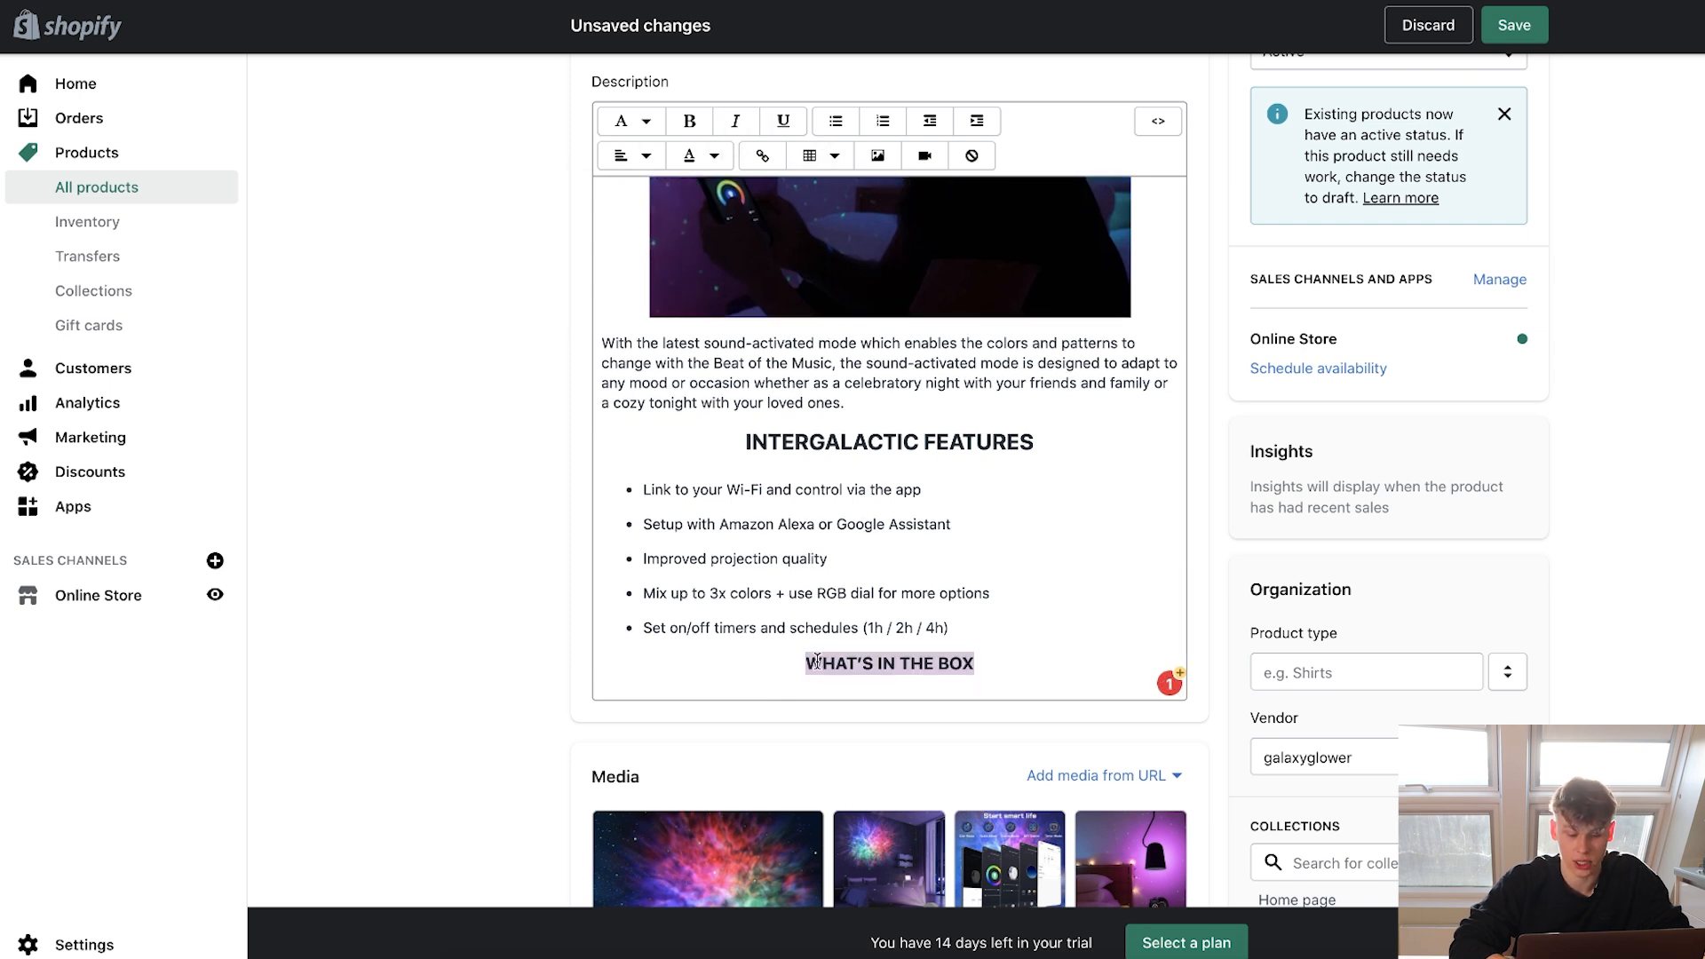
drag(918, 823, 712, 681)
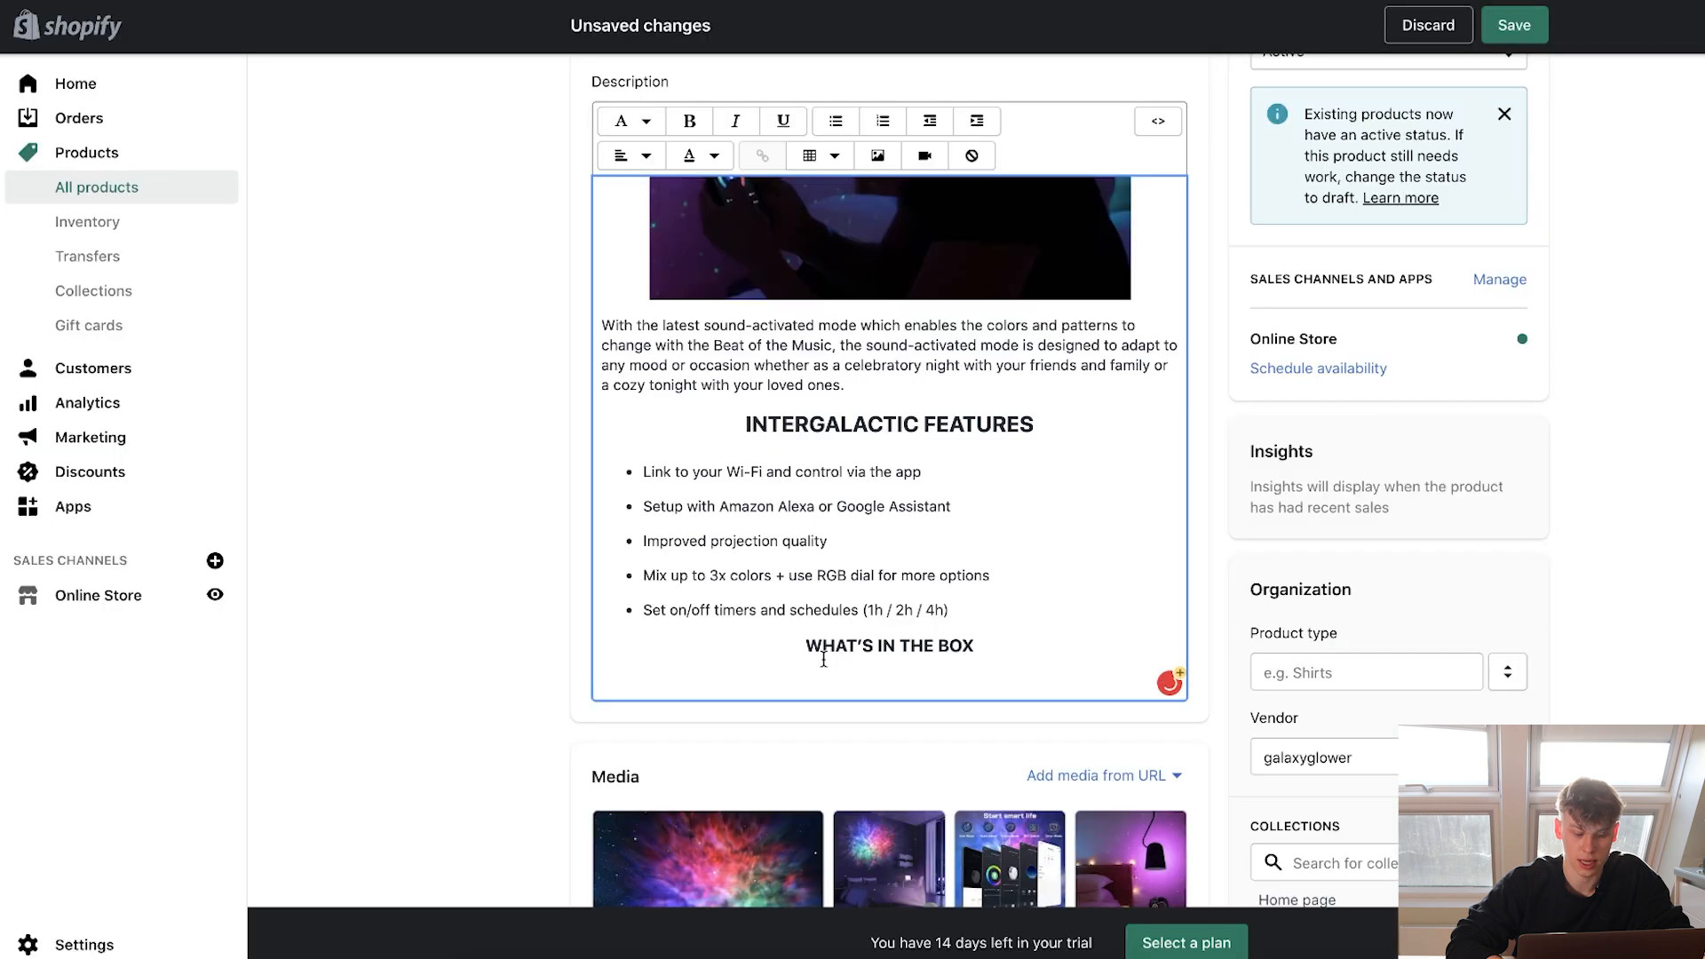
text(GalaxyGlower Projector Power Adaptor Micro USB Charging Cable)
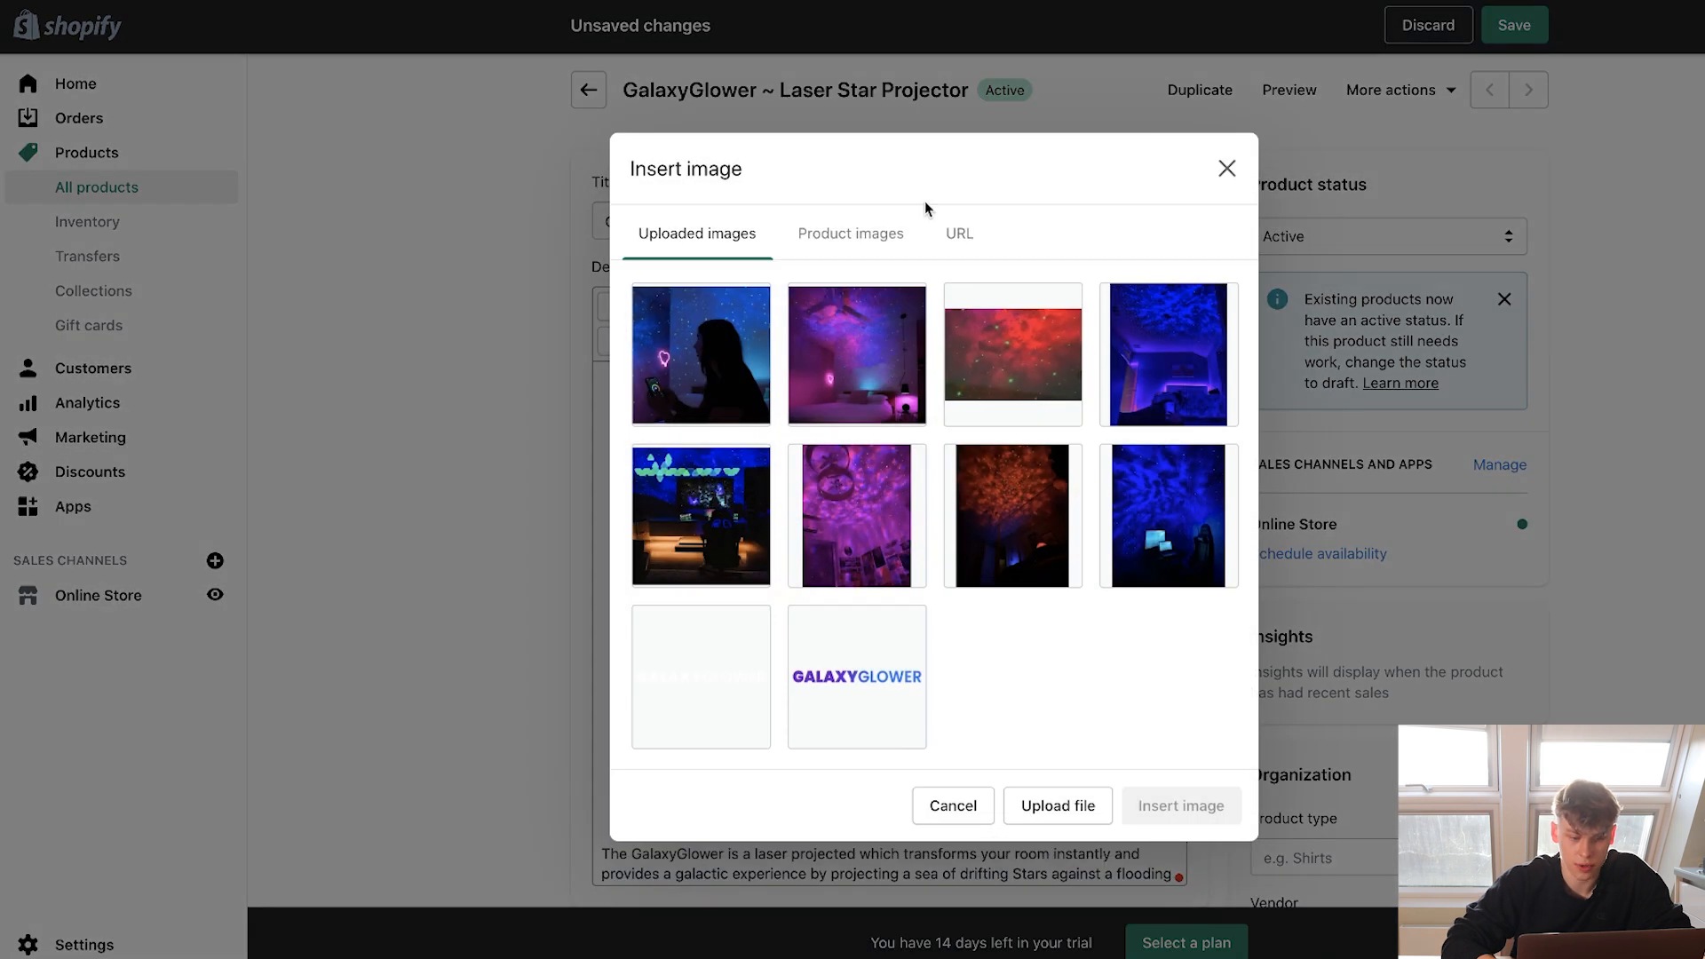
Start uploading another image file for insertion into the product description.
click(1059, 806)
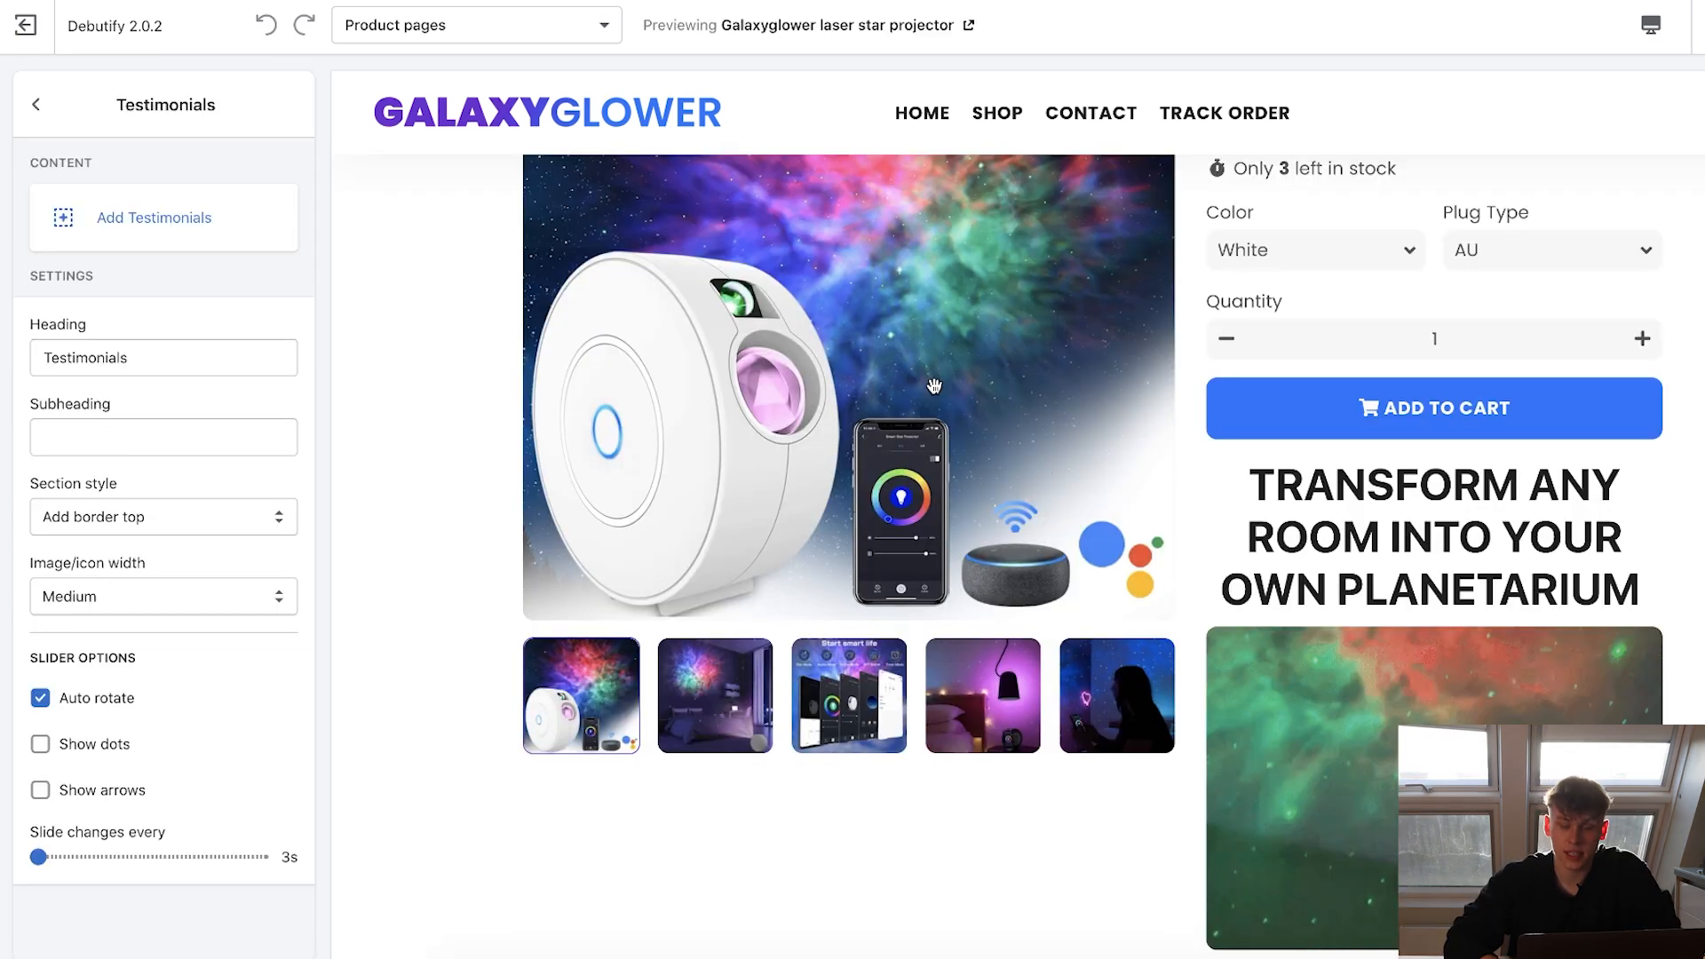
scroll(934, 385, up, 4)
scroll(934, 386, down, 1)
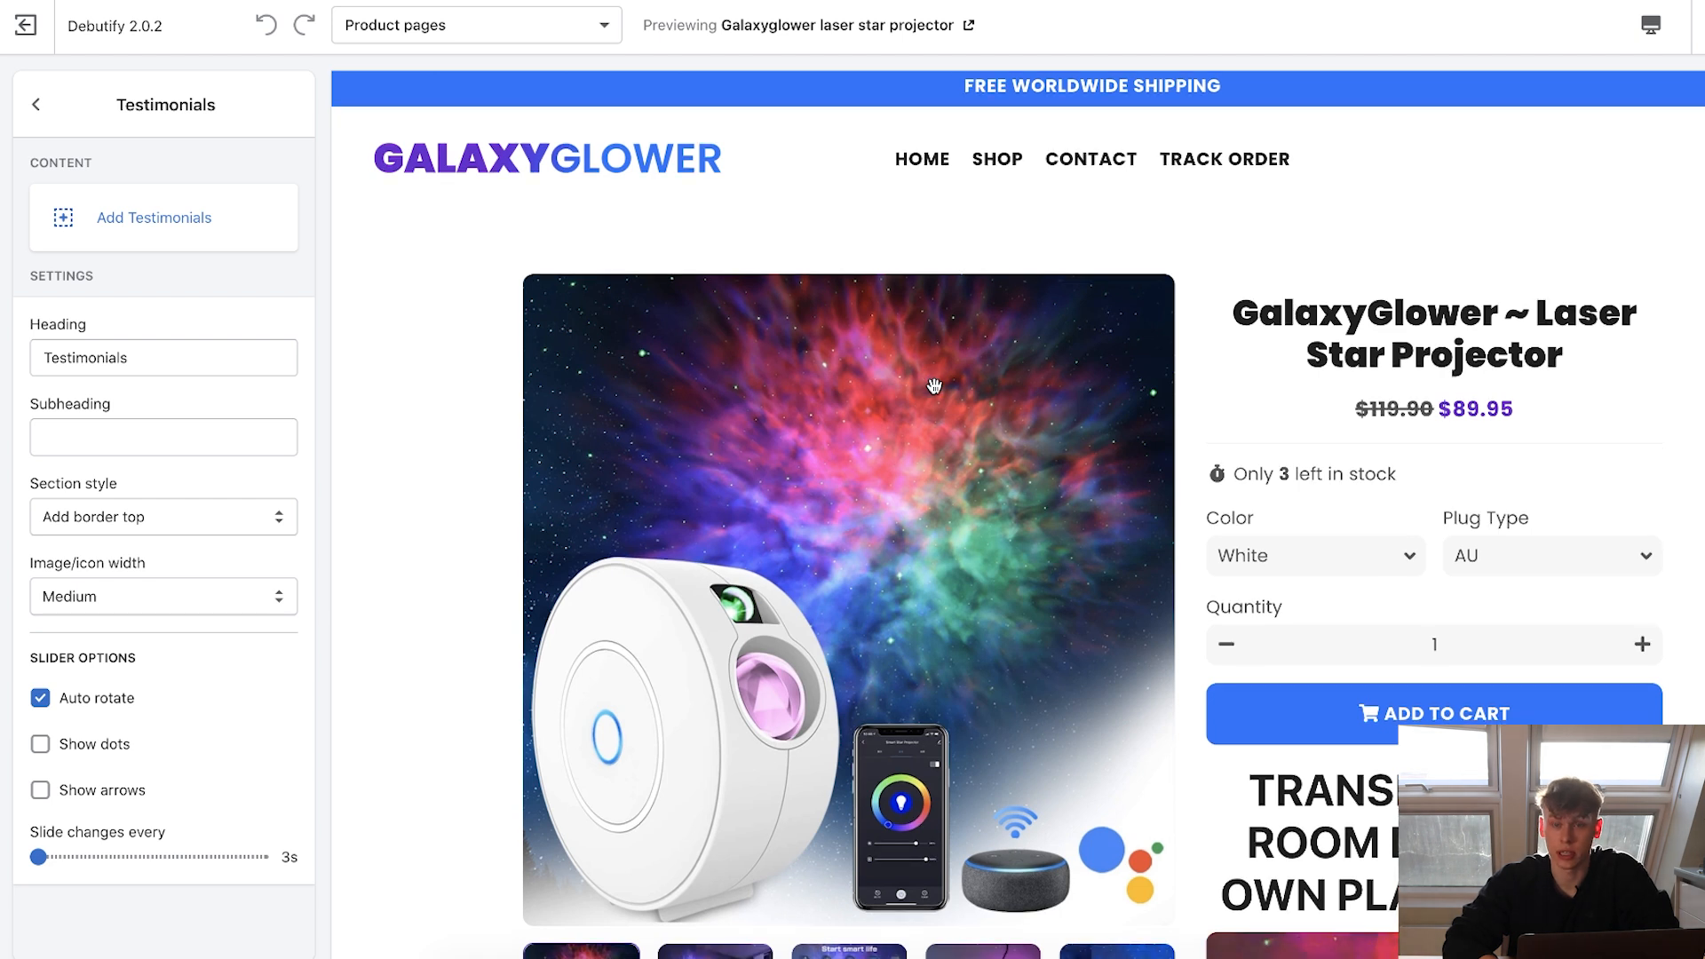
Review the full desktop product page, from the gallery and price down to the description's images, features list and box contents.
scroll(934, 385, down, 2)
scroll(934, 385, down, 10)
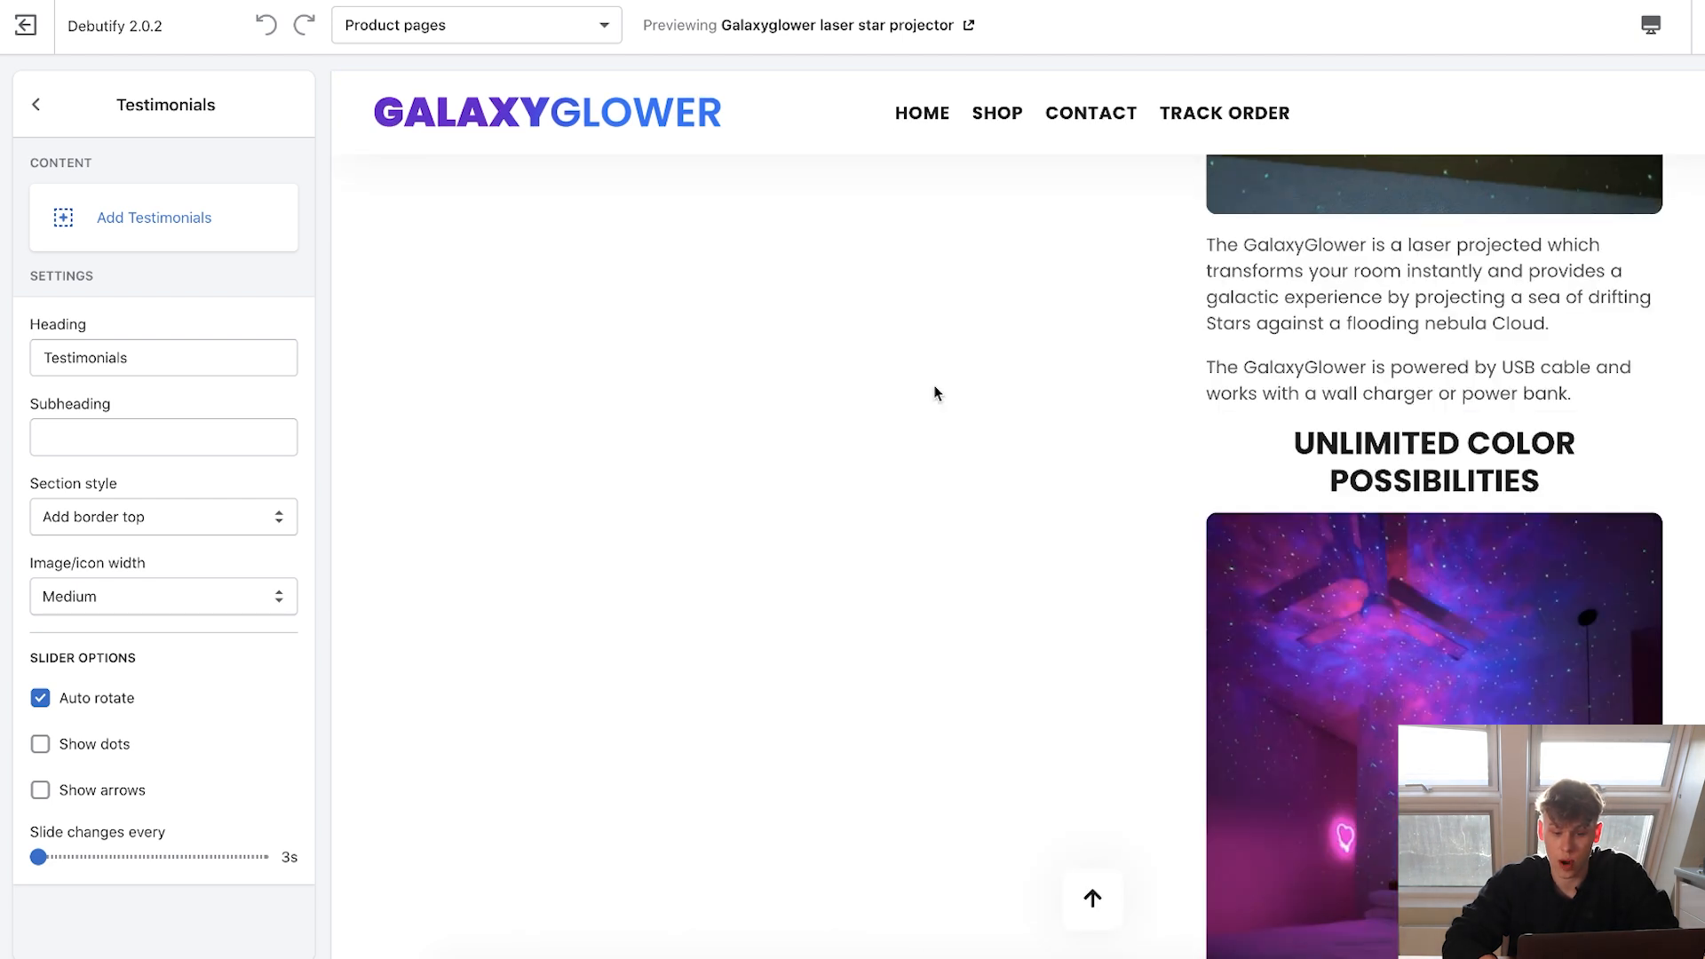
scroll(934, 385, down, 10)
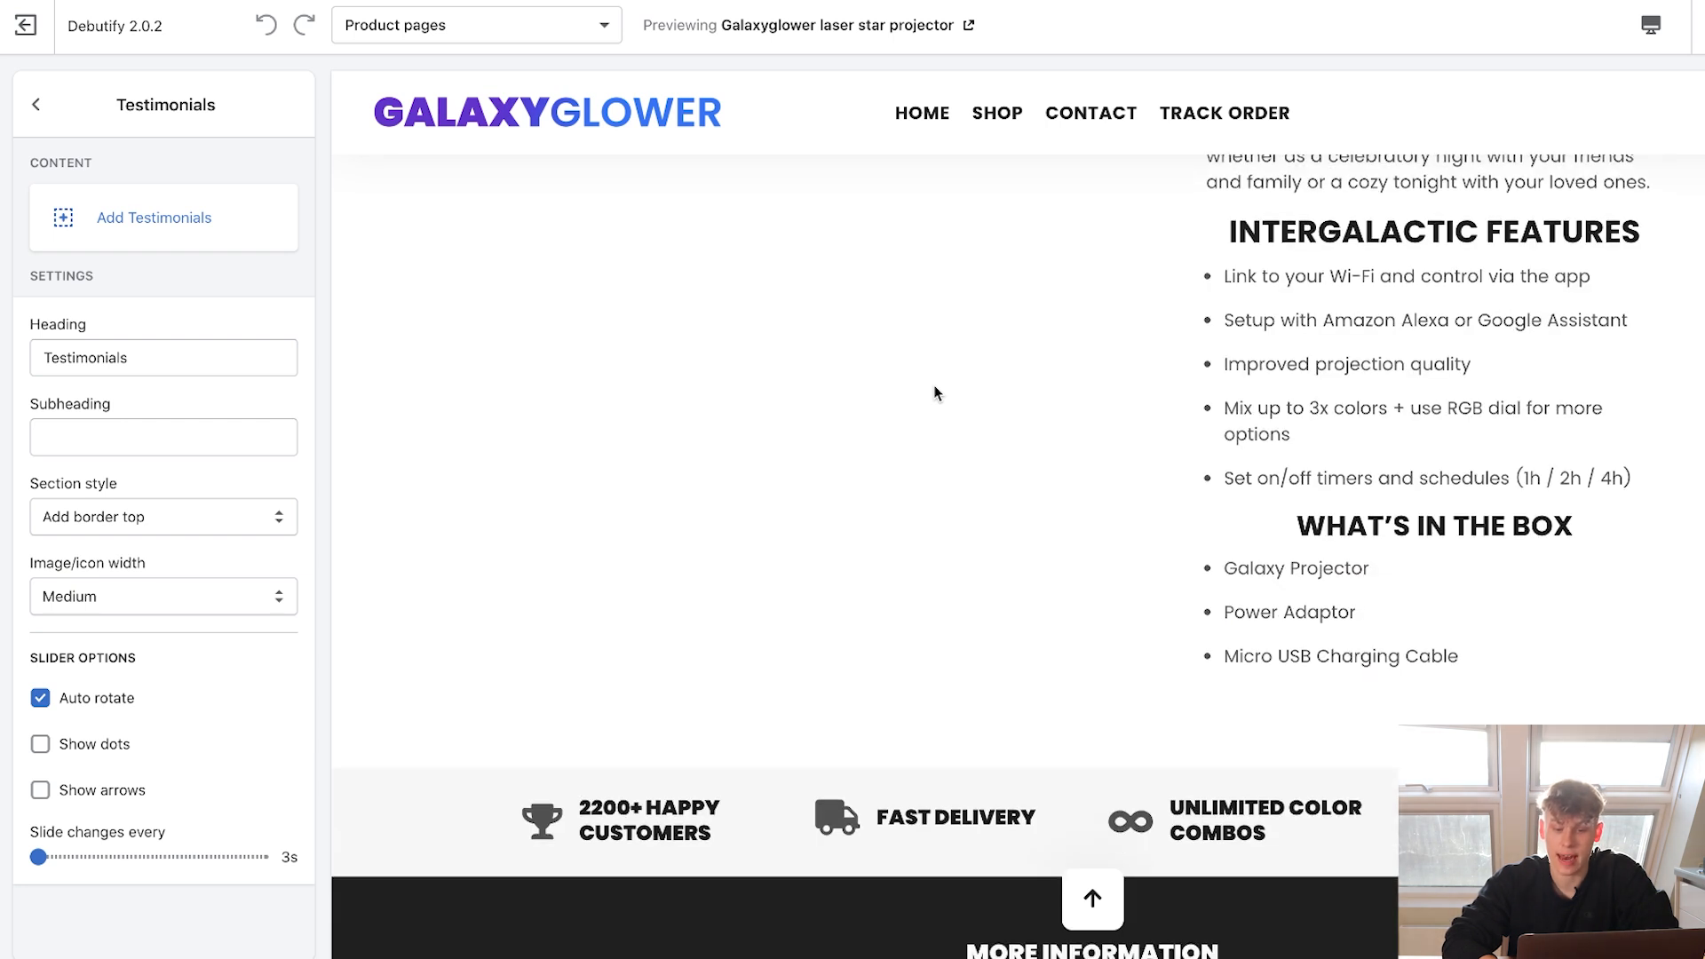
scroll(934, 386, up, 20)
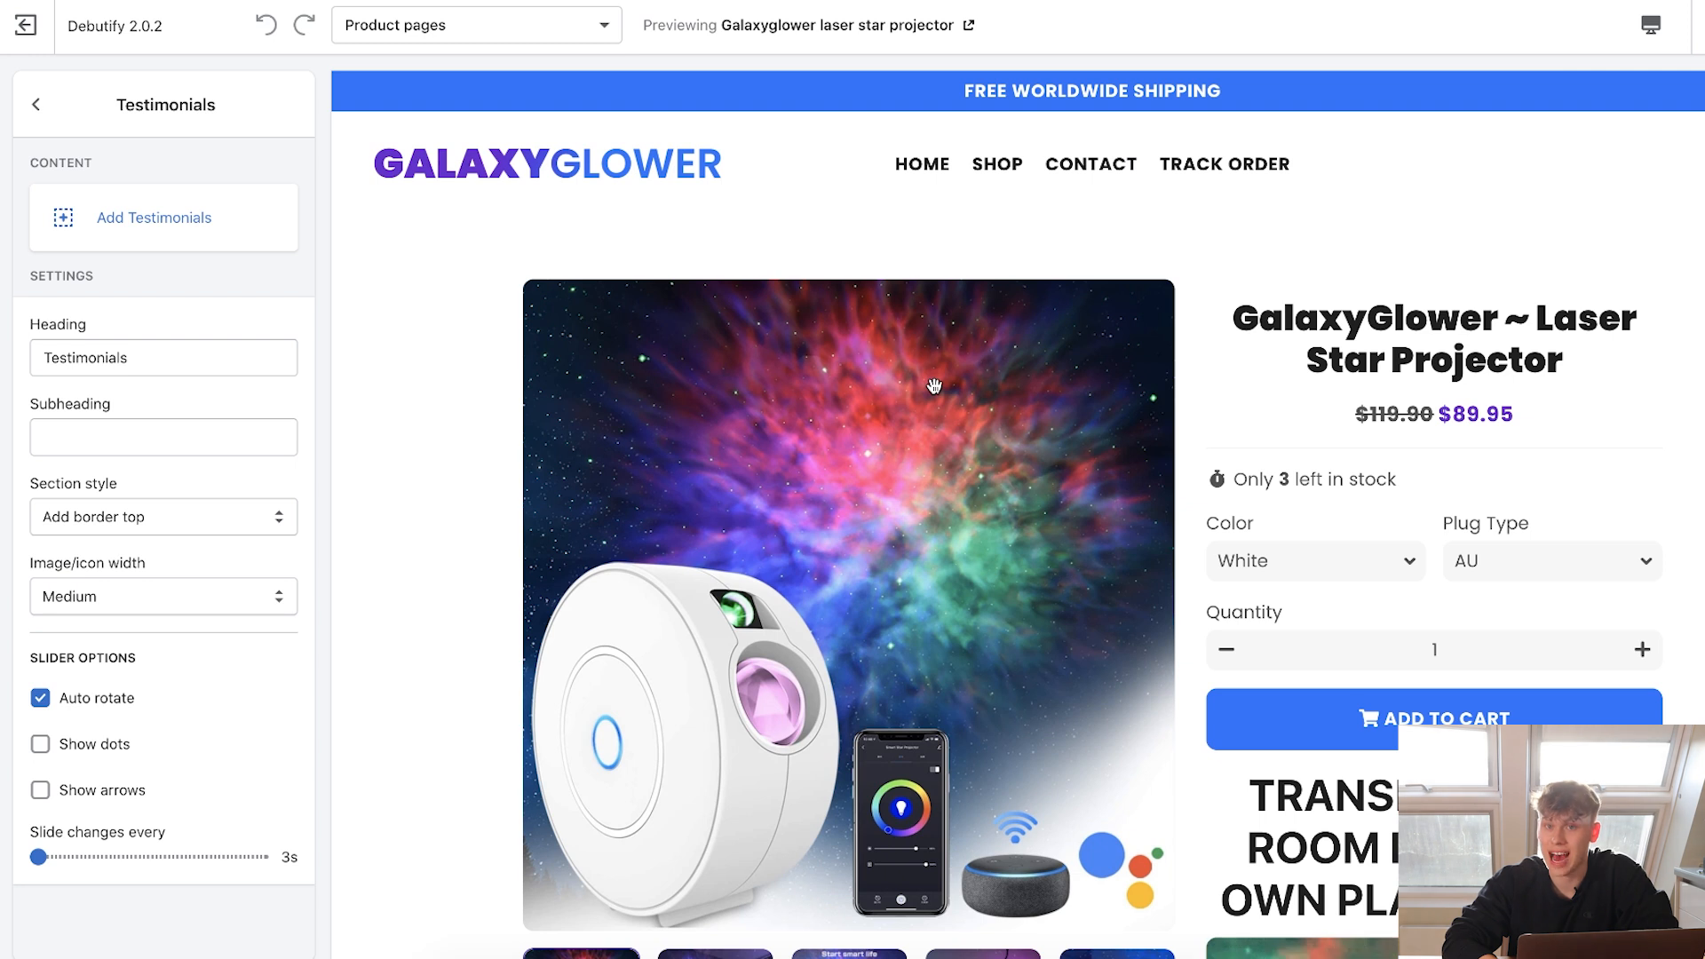
Preview the product page in the mobile layout and check the gallery, add-to-cart area and description.
click(1651, 25)
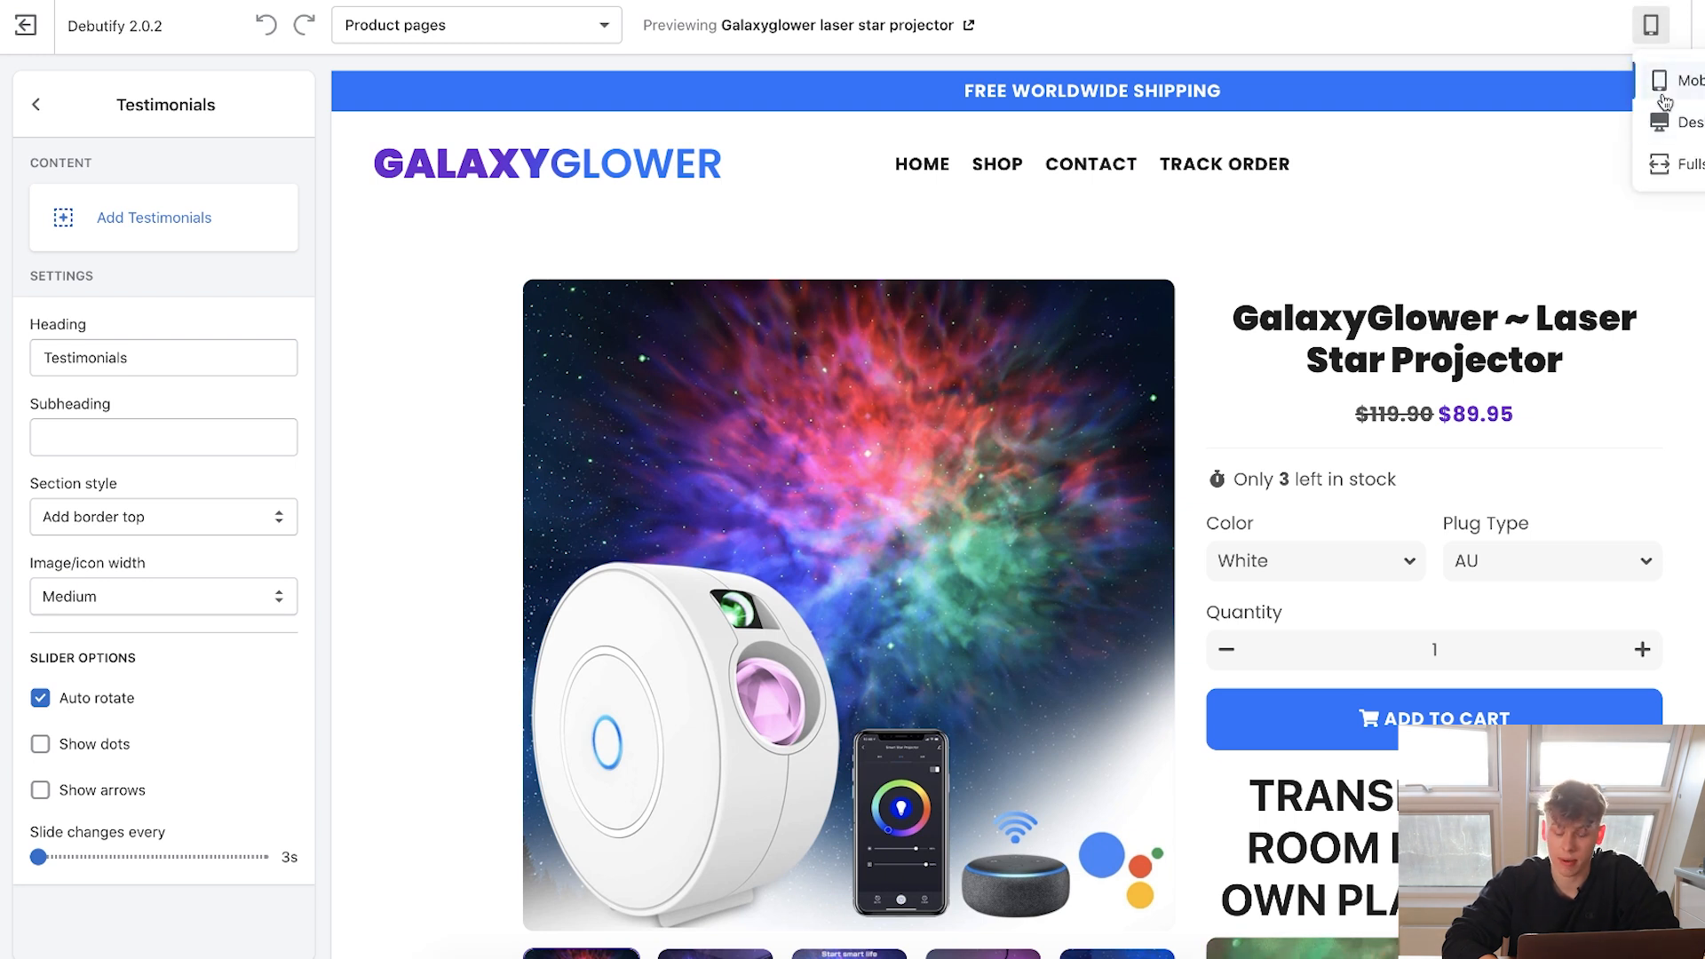
click(1663, 89)
scroll(1251, 542, down, 10)
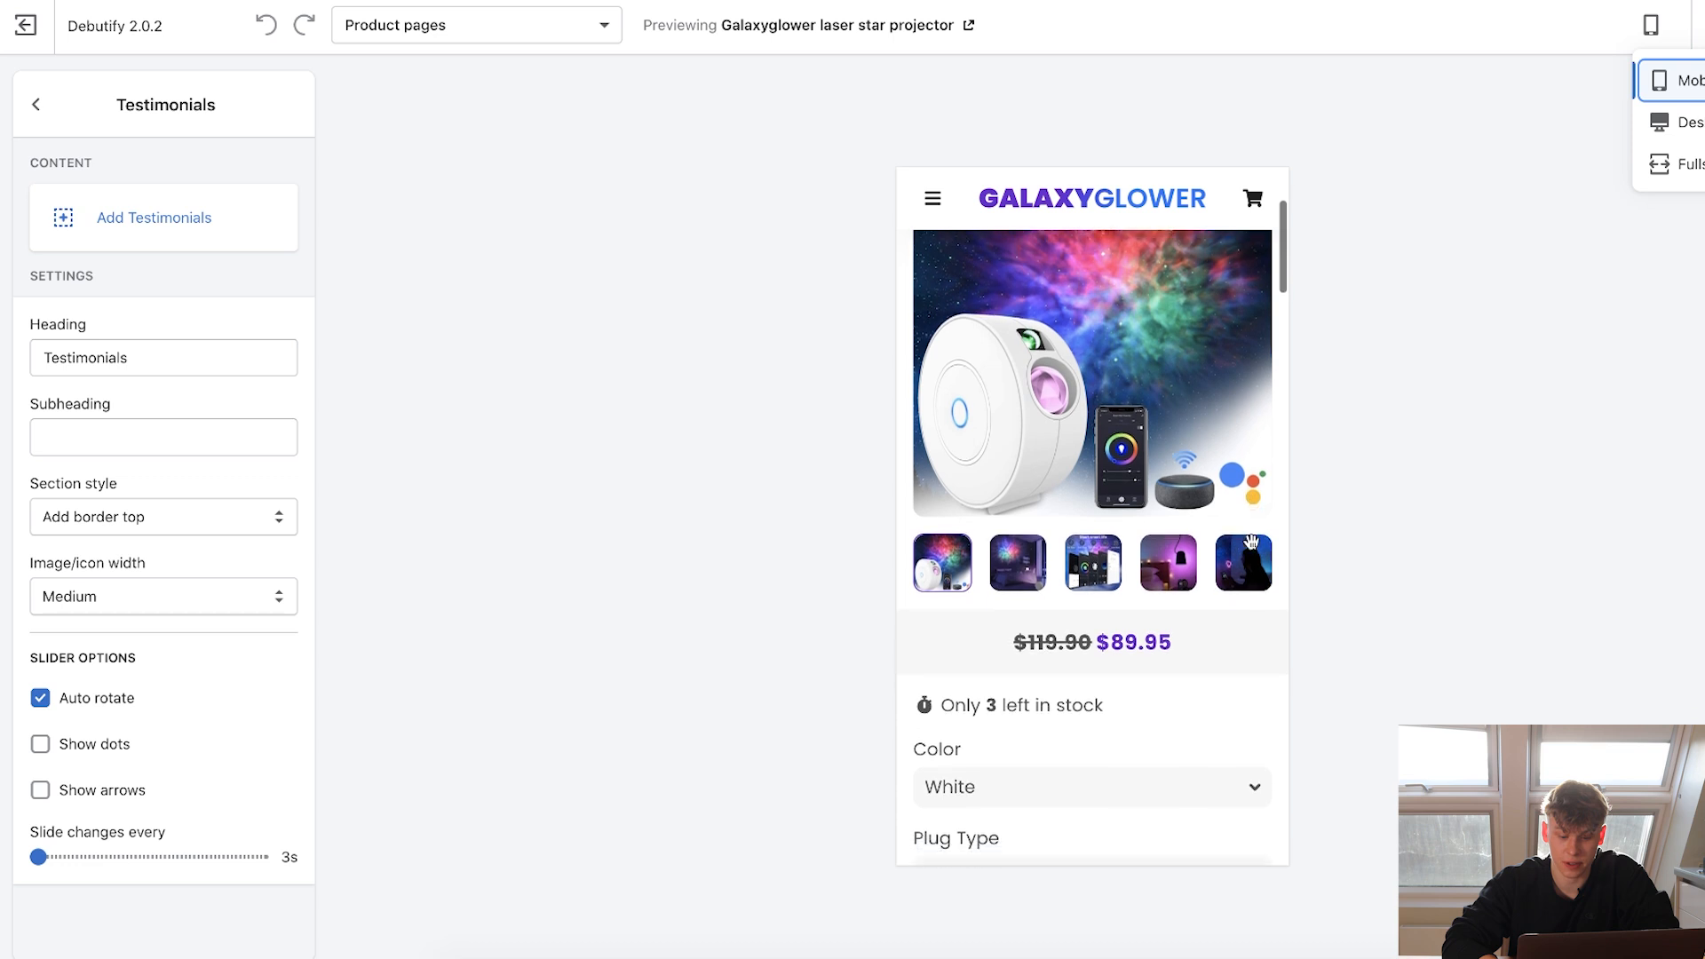
scroll(1252, 544, down, 2)
scroll(1252, 543, up, 2)
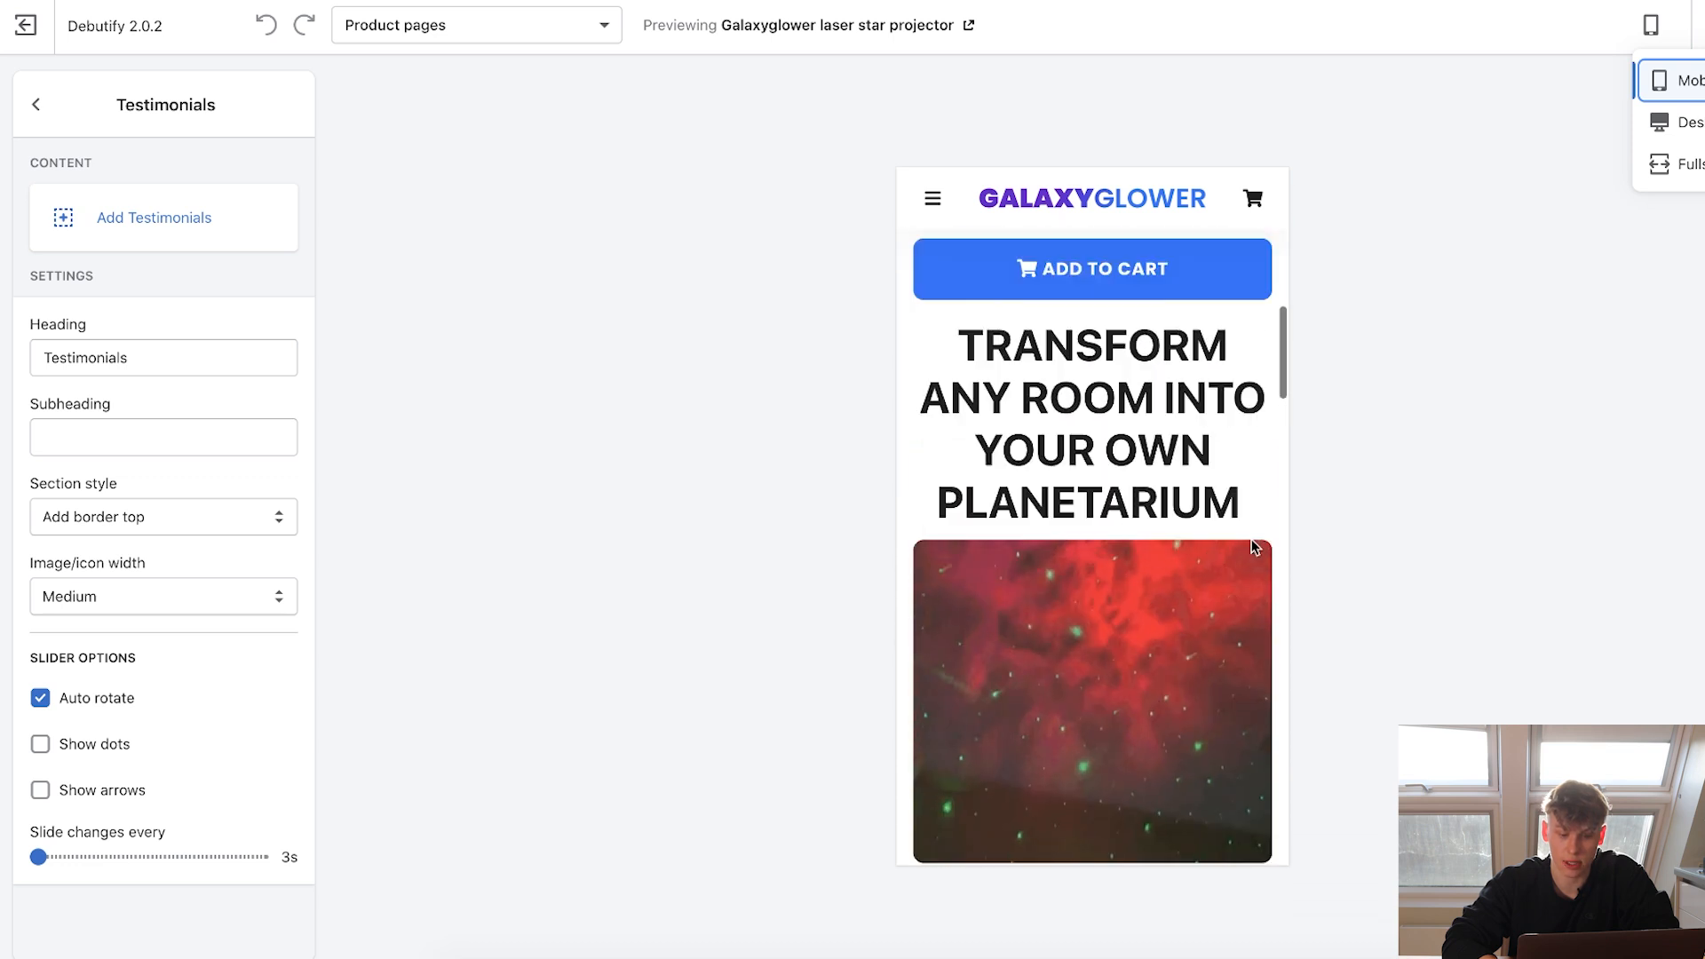
scroll(1251, 543, down, 6)
scroll(1252, 546, down, 4)
scroll(1253, 544, up, 8)
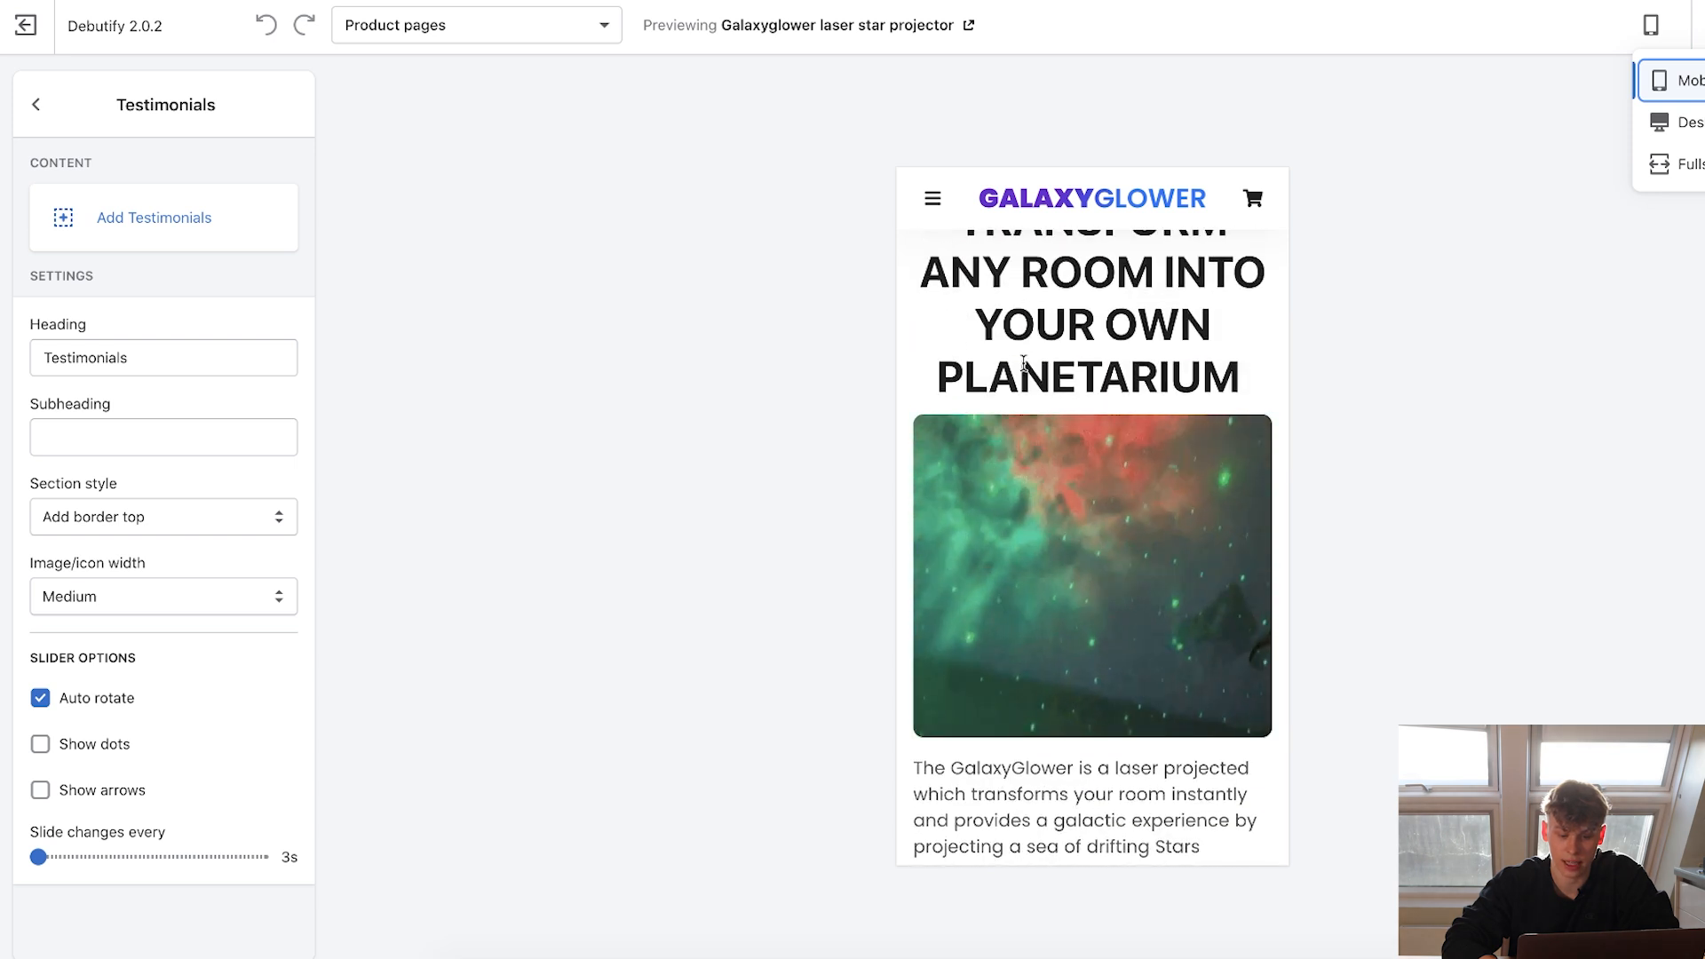
scroll(1030, 372, down, 8)
scroll(1026, 371, down, 10)
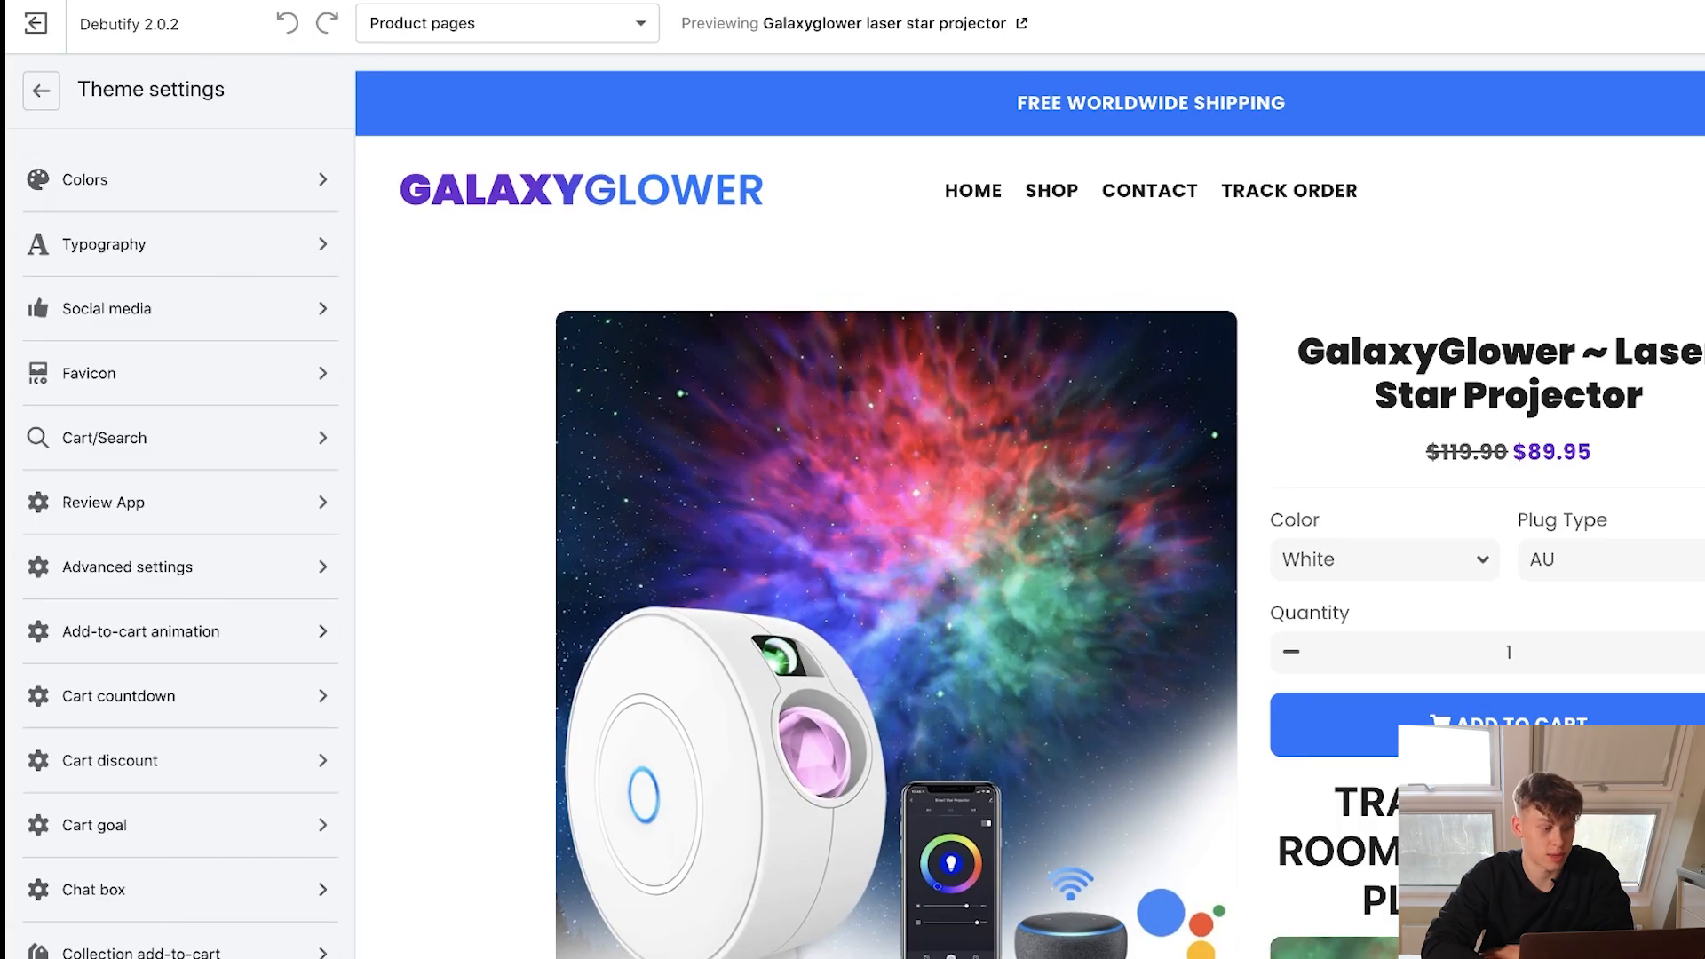
Turn on color swatches in the theme settings for the product's Color option.
scroll(295, 733, down, 10)
scroll(295, 734, up, 10)
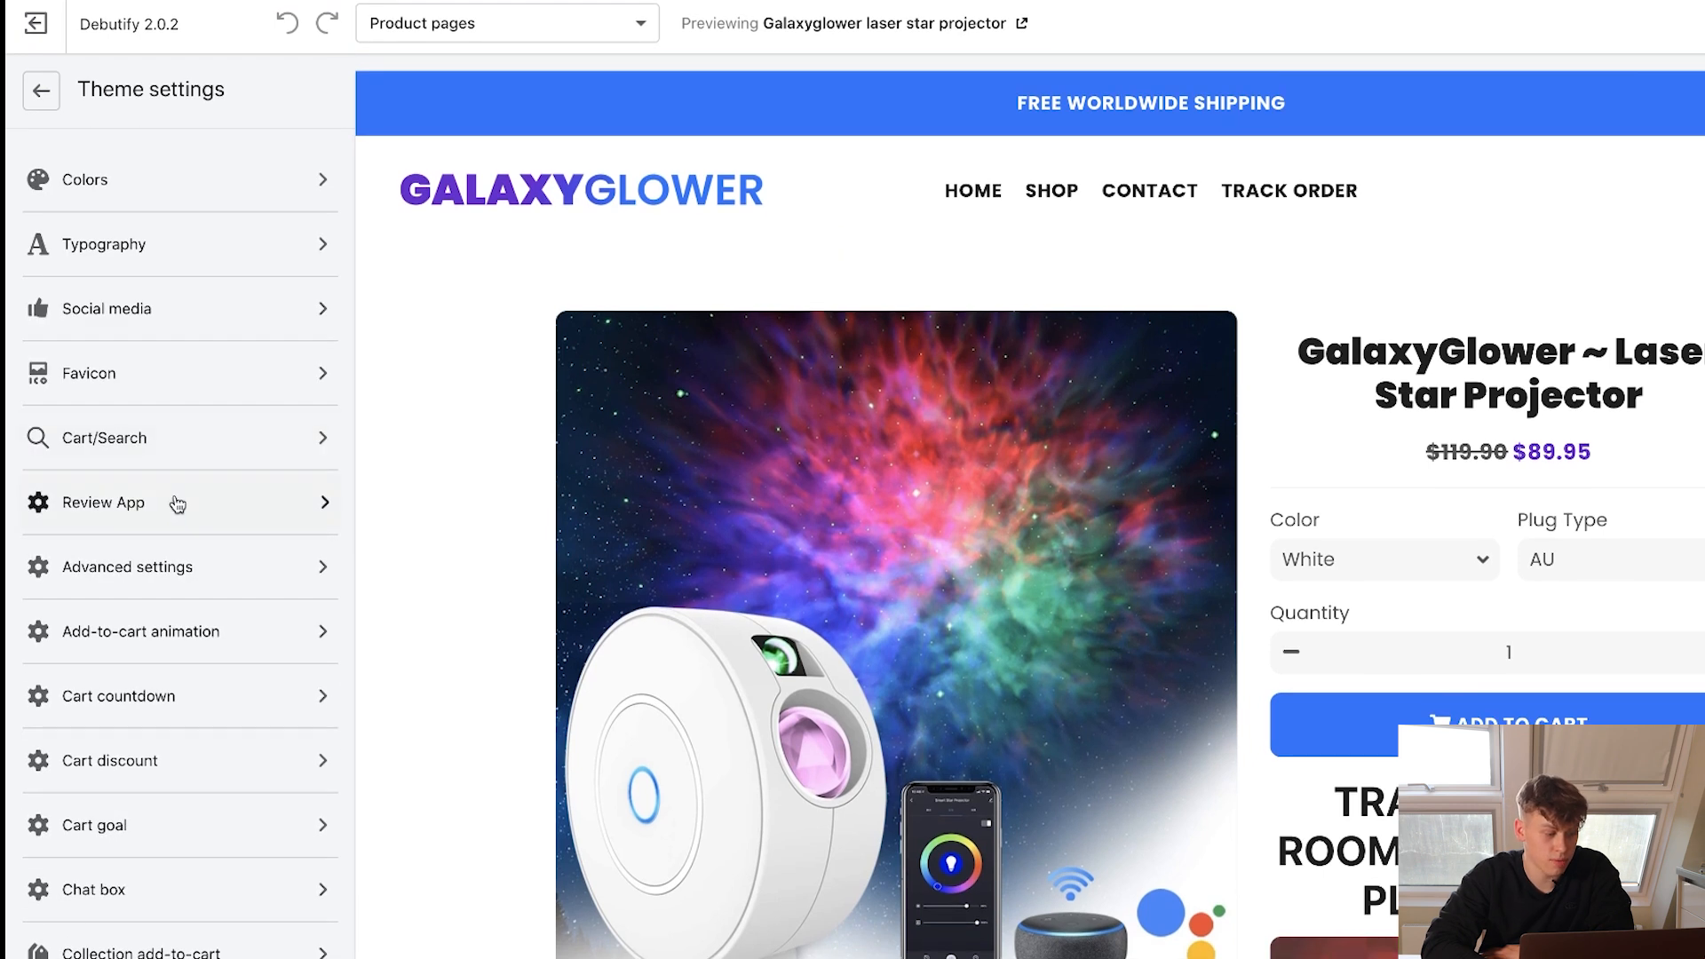
scroll(159, 622, down, 3)
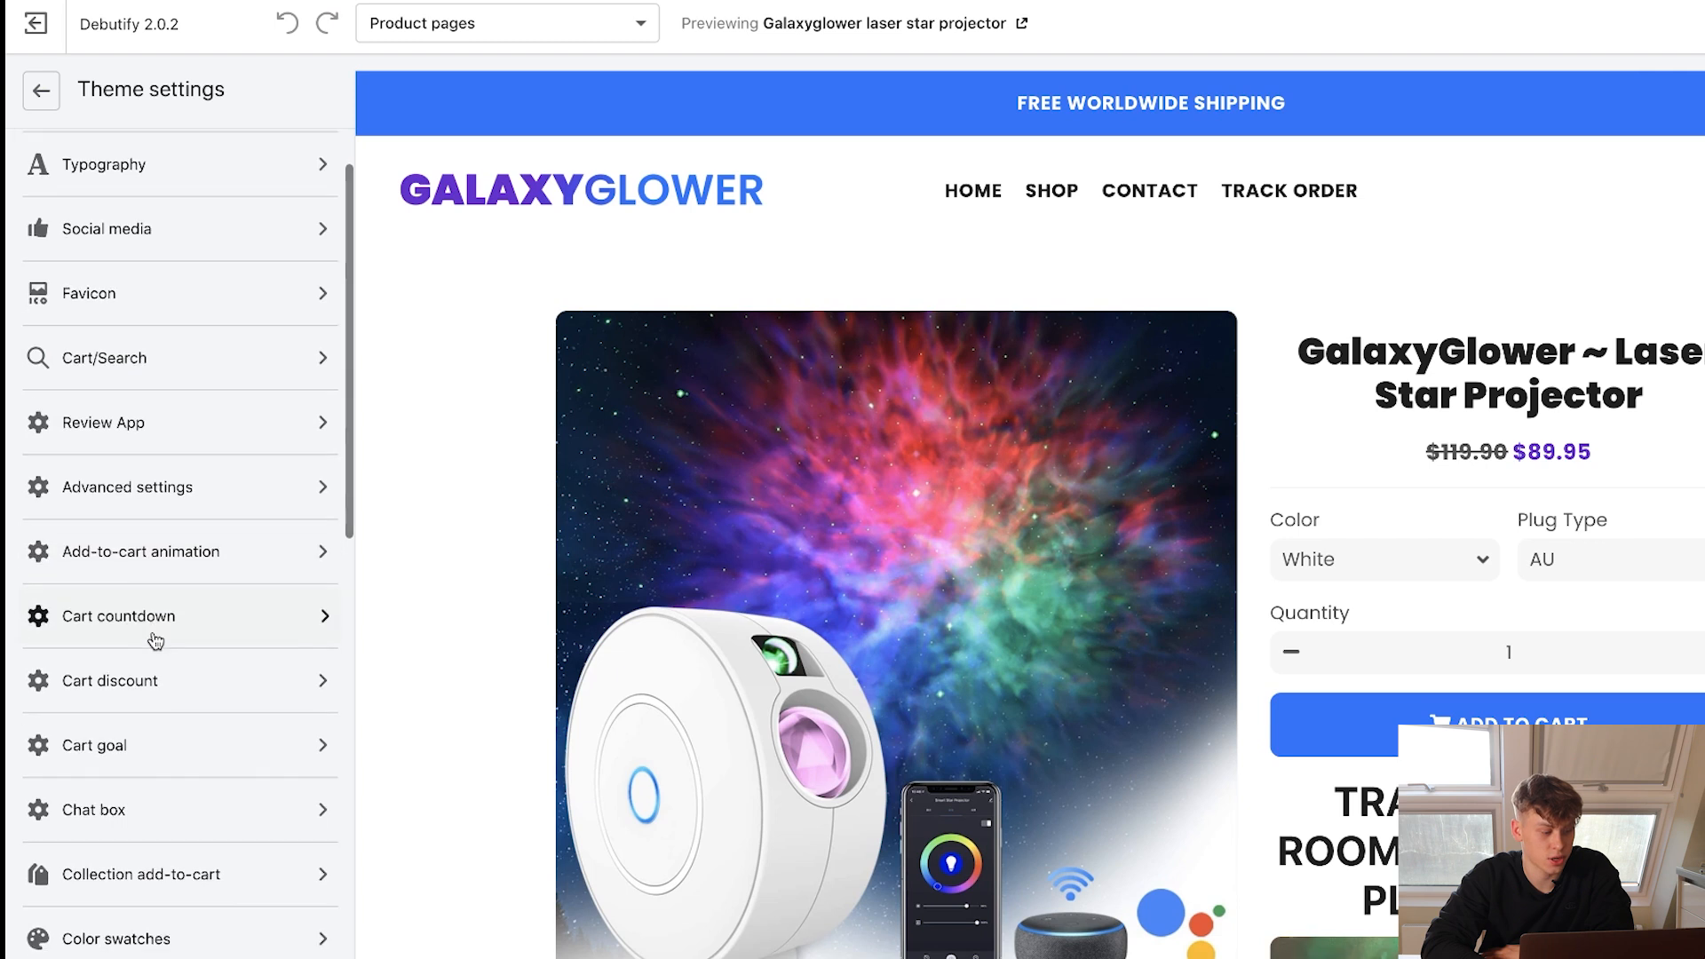
click(194, 578)
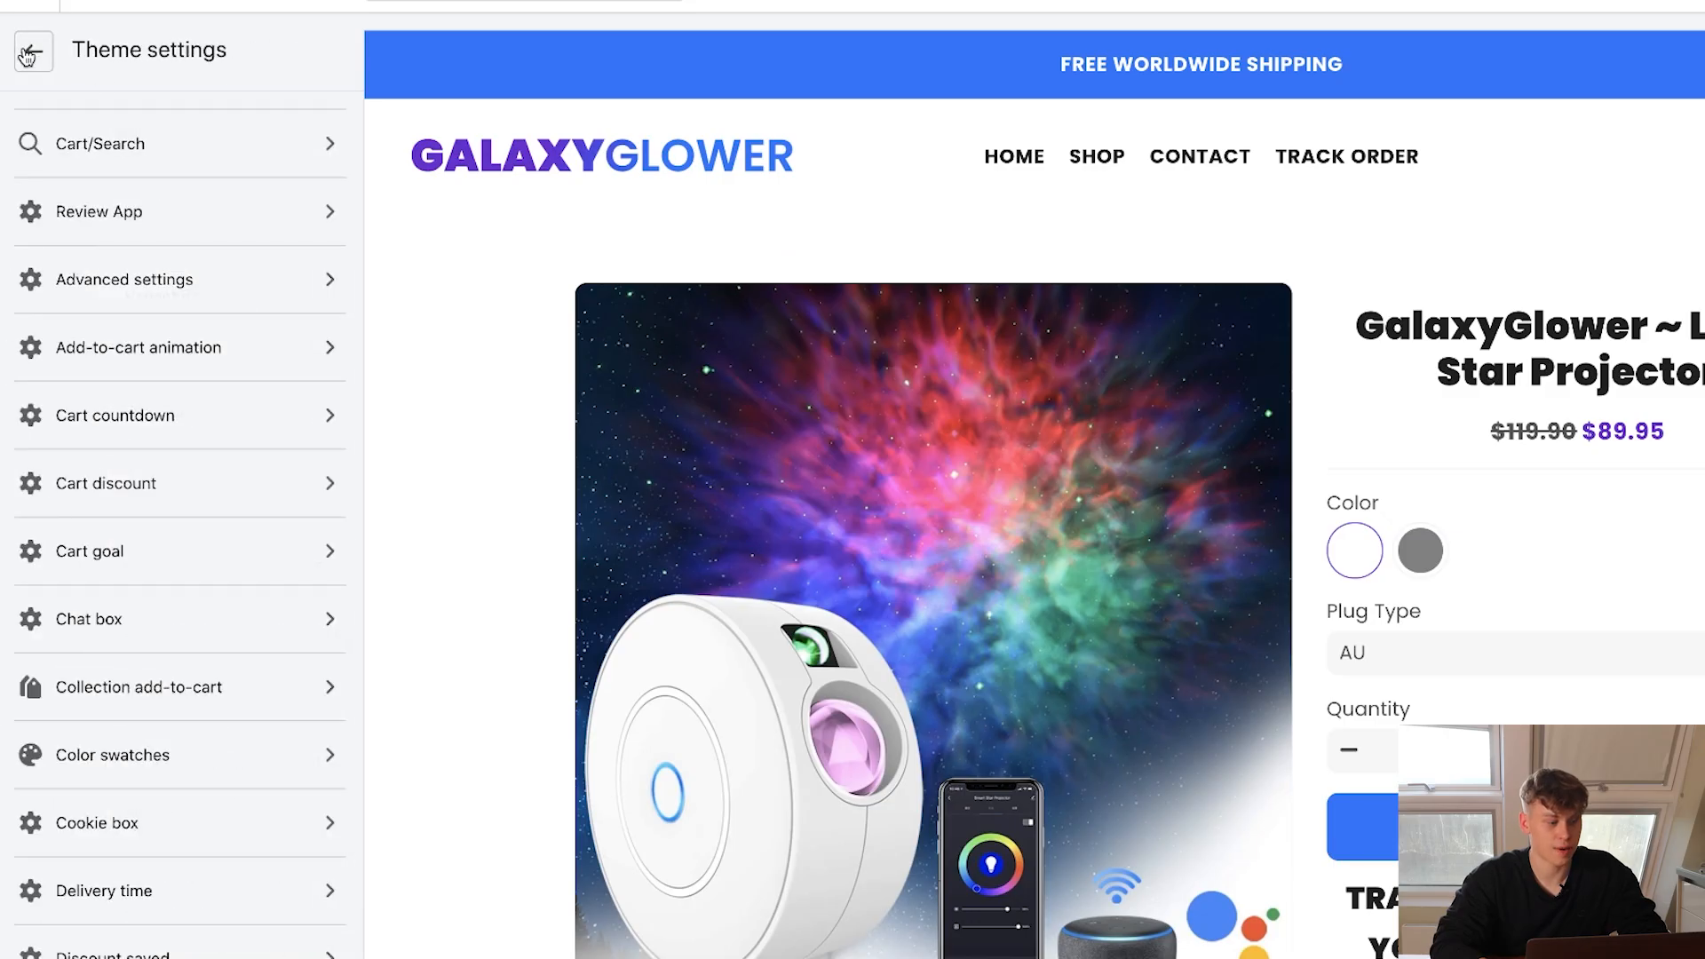
Set the variant picker type of the product pages section to buttons so Plug Type uses selectable buttons.
click(28, 55)
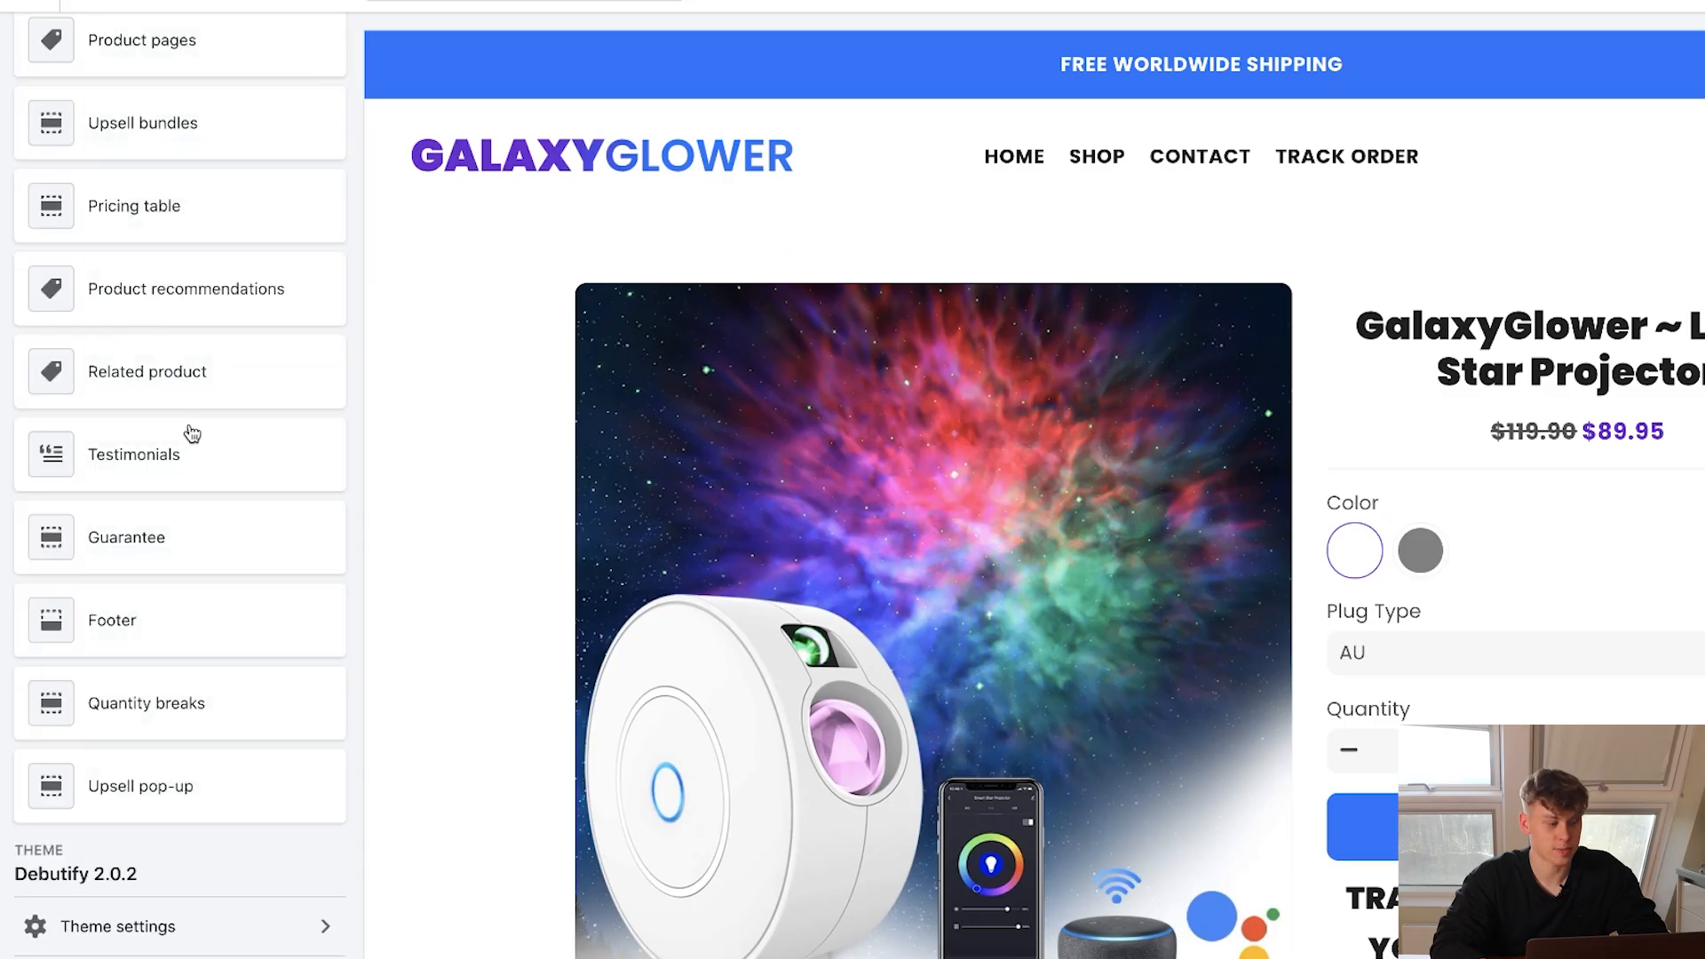
scroll(142, 244, up, 2)
click(140, 222)
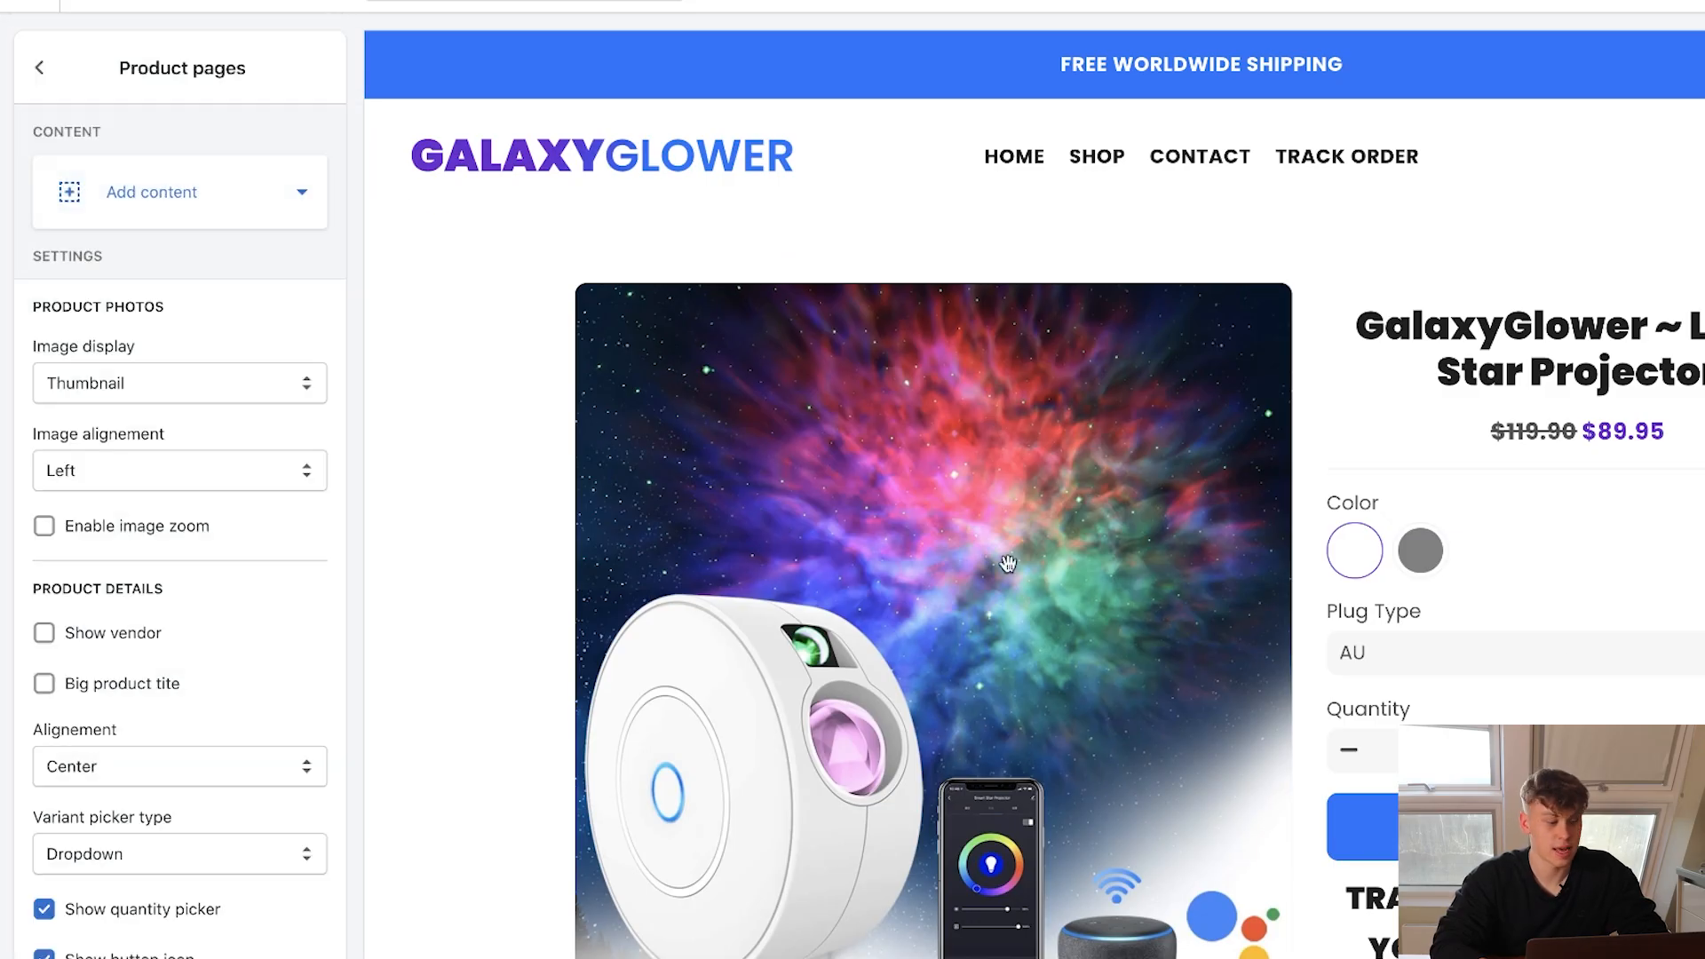
scroll(106, 843, down, 5)
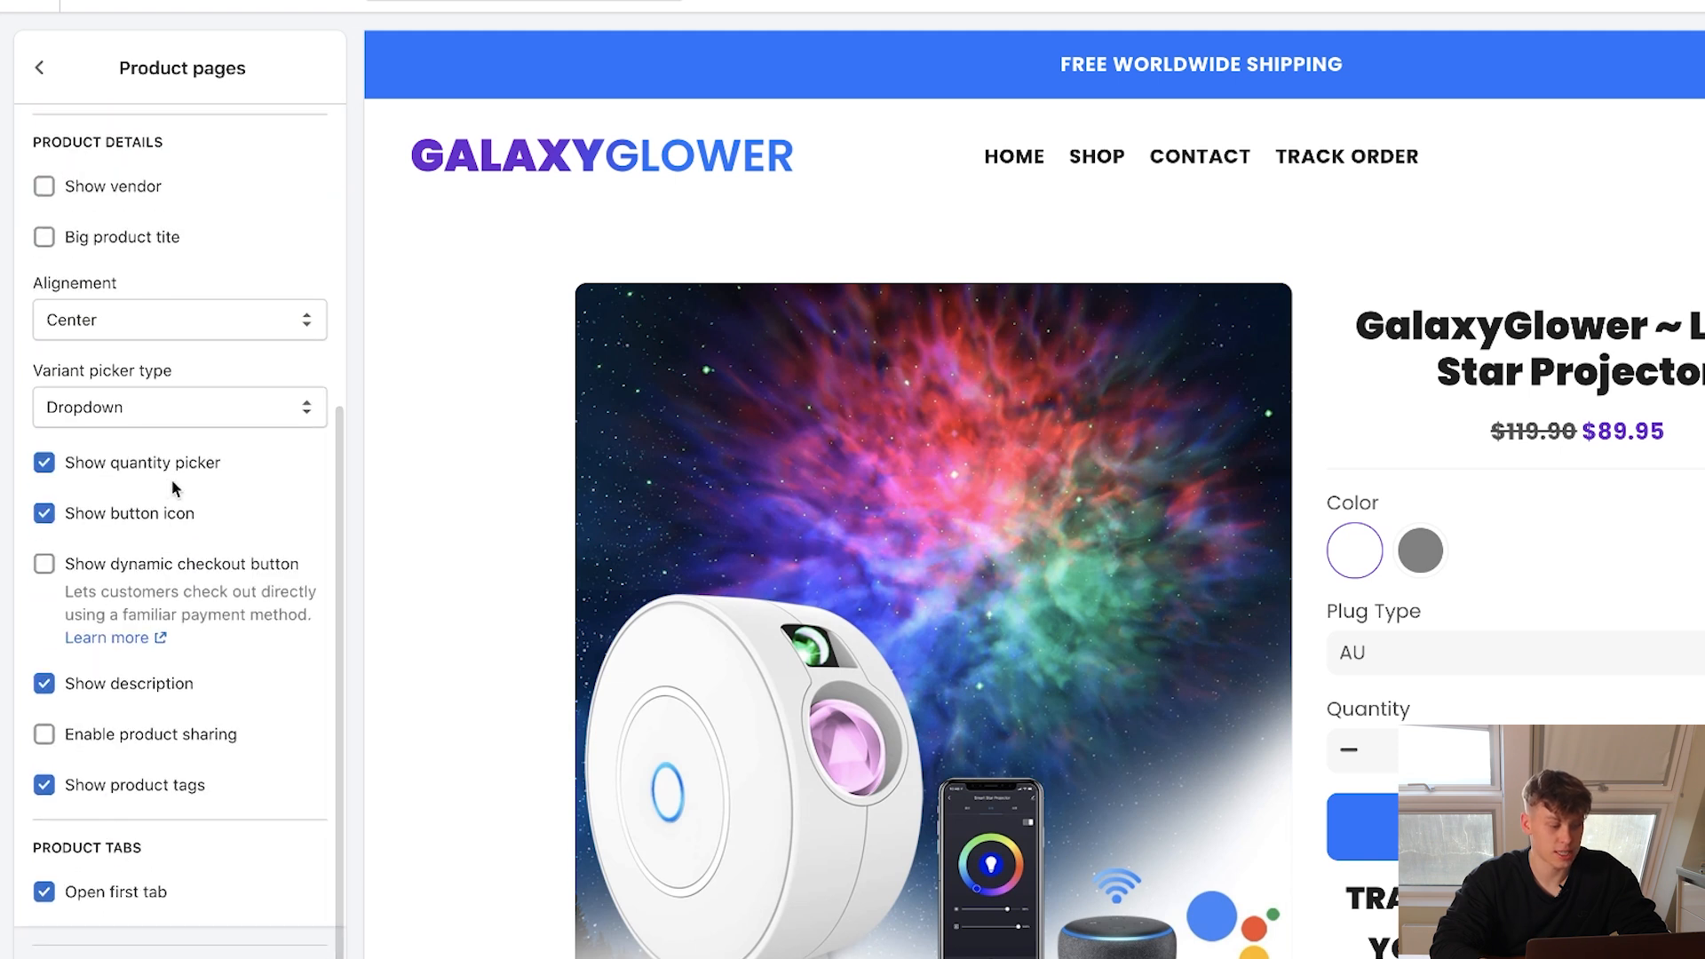
click(132, 408)
click(119, 386)
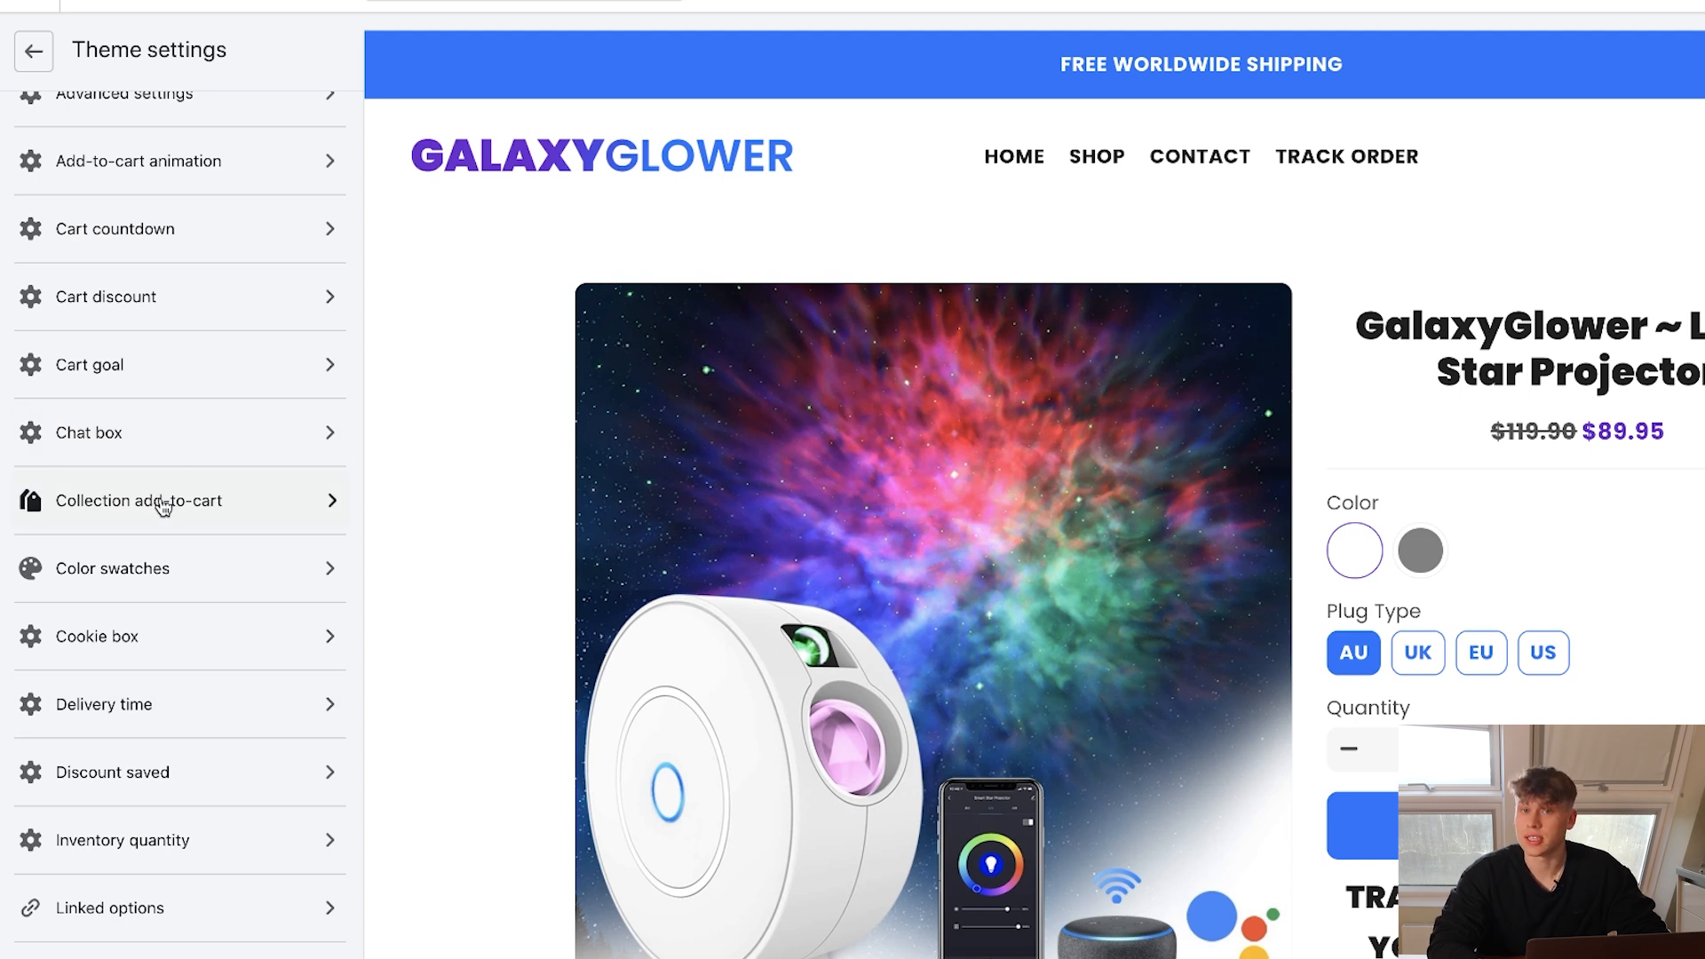
Activate Shop protect in the theme settings, with its image, text and best-selling collection protections enabled.
scroll(163, 506, down, 2)
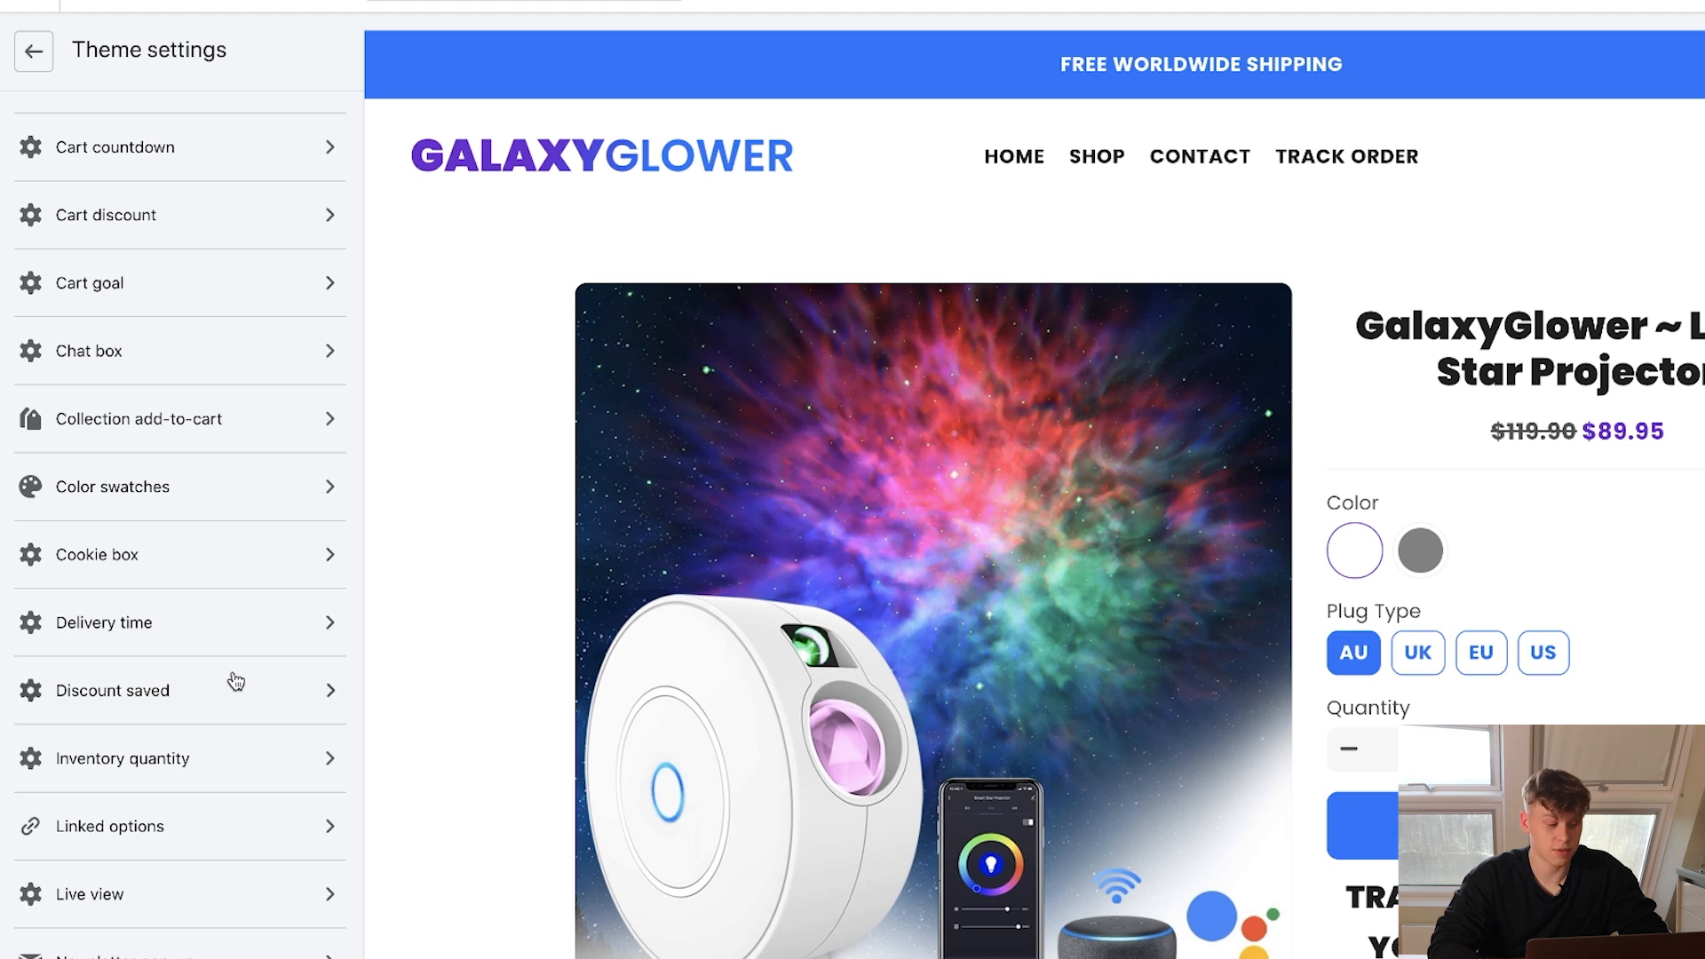
scroll(236, 681, down, 1)
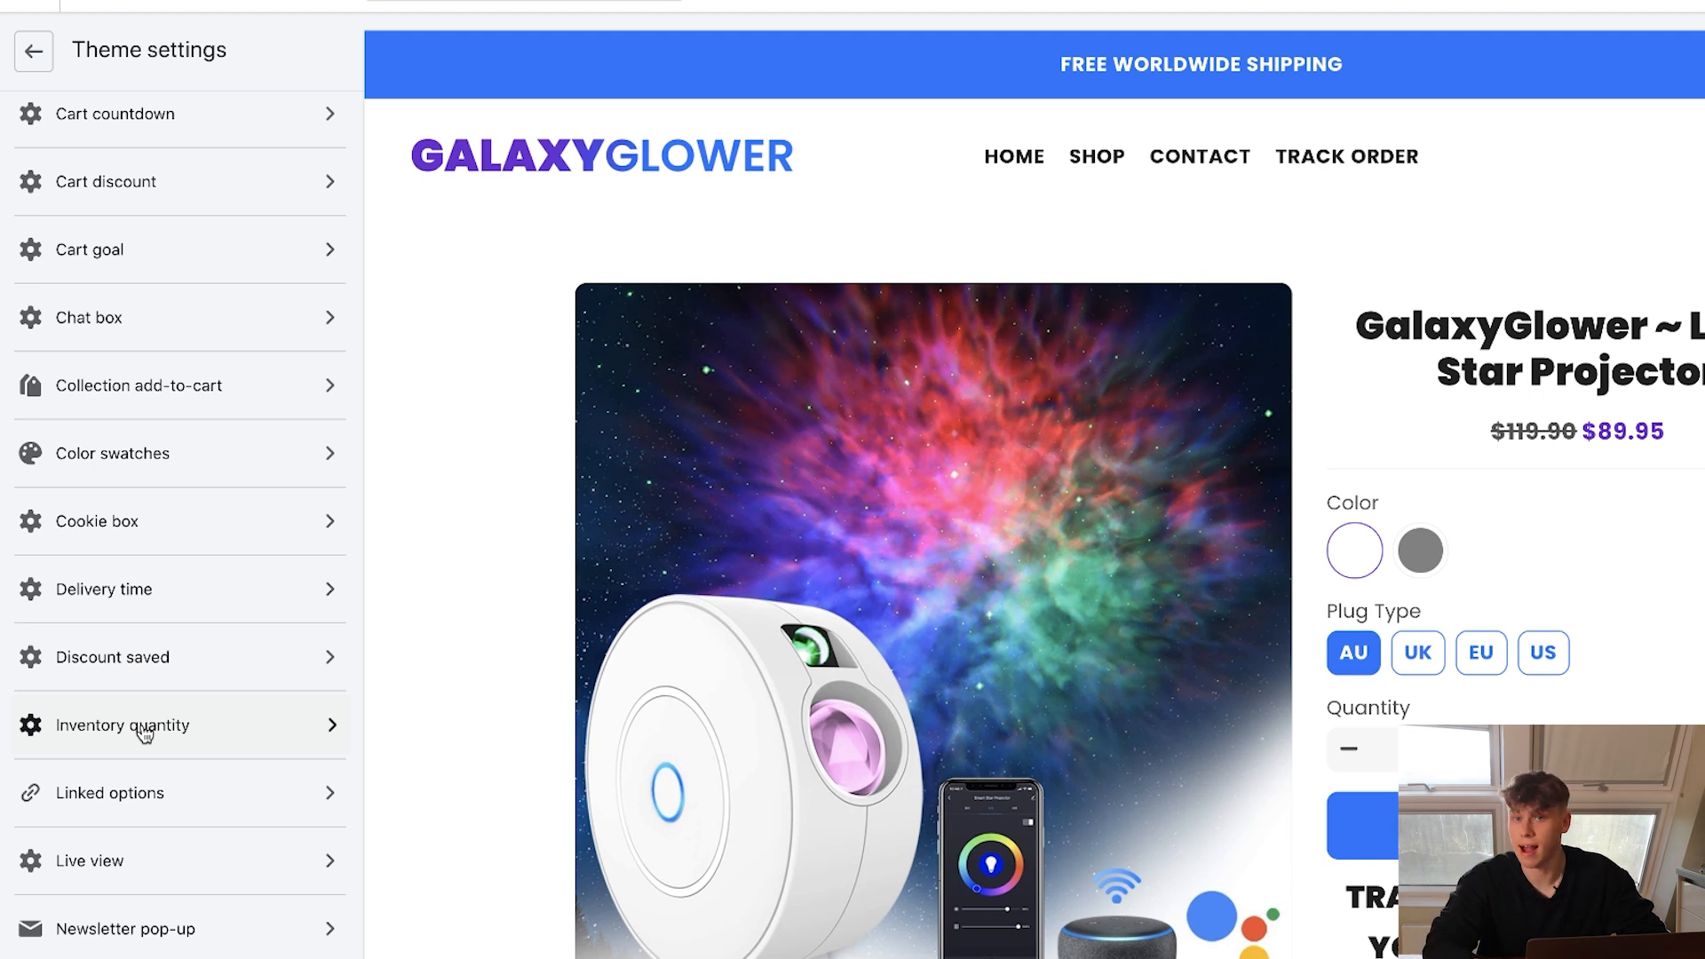
scroll(213, 544, down, 5)
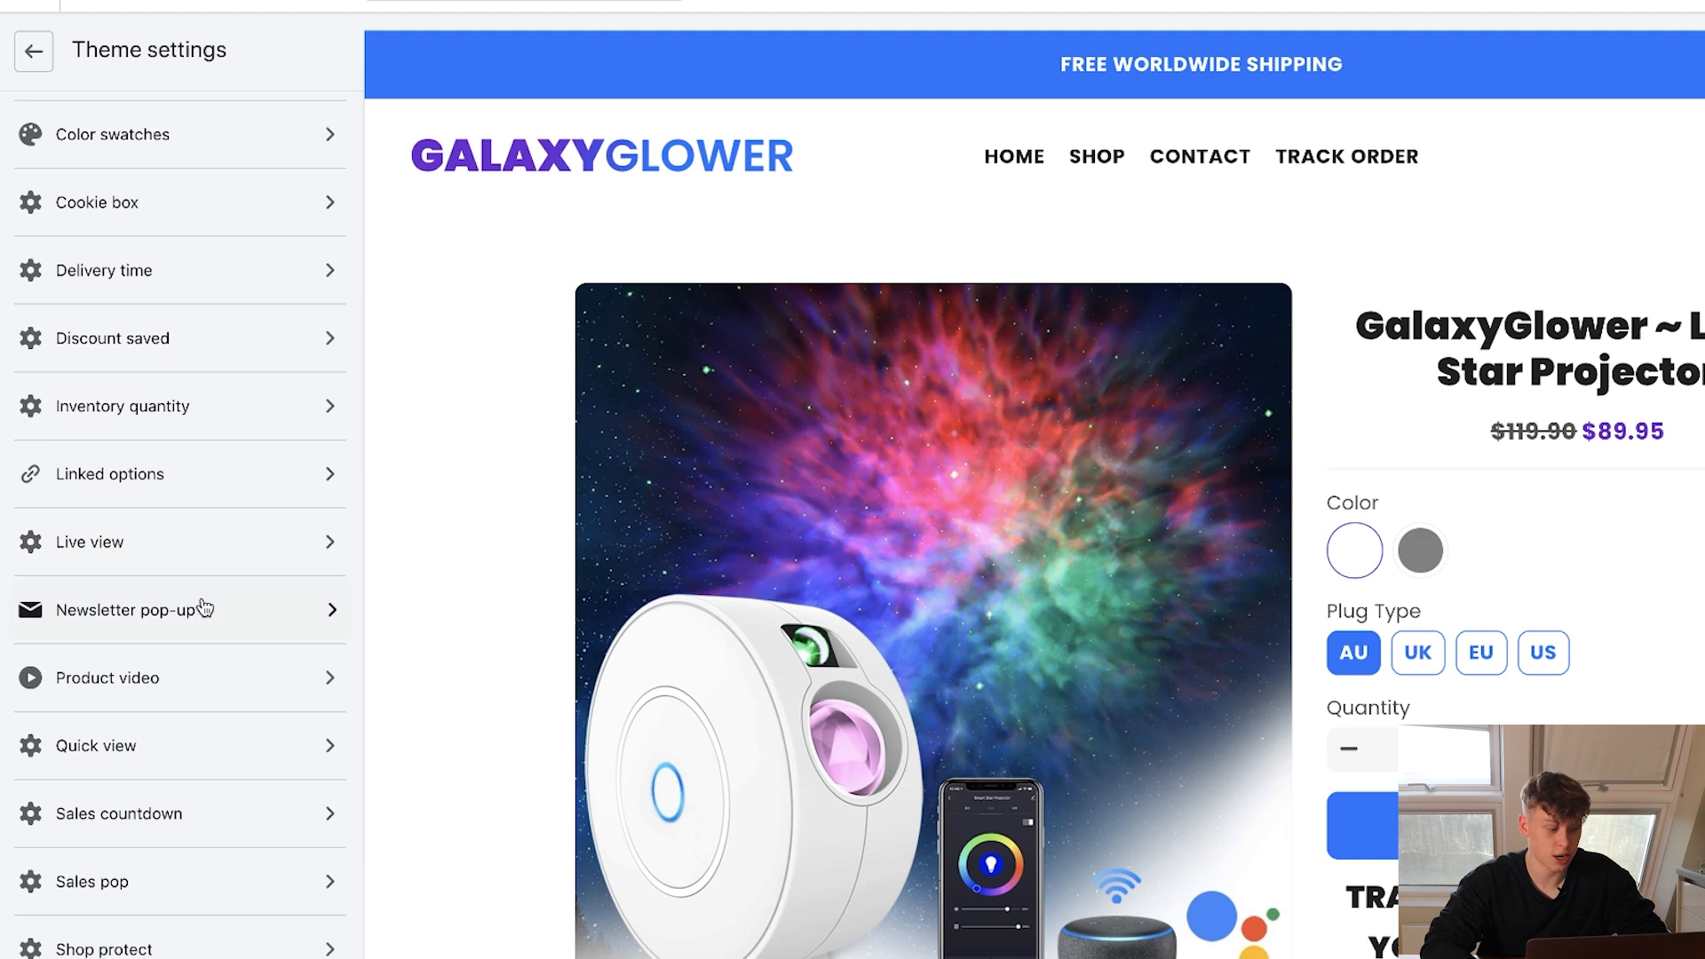
scroll(206, 608, down, 5)
click(256, 576)
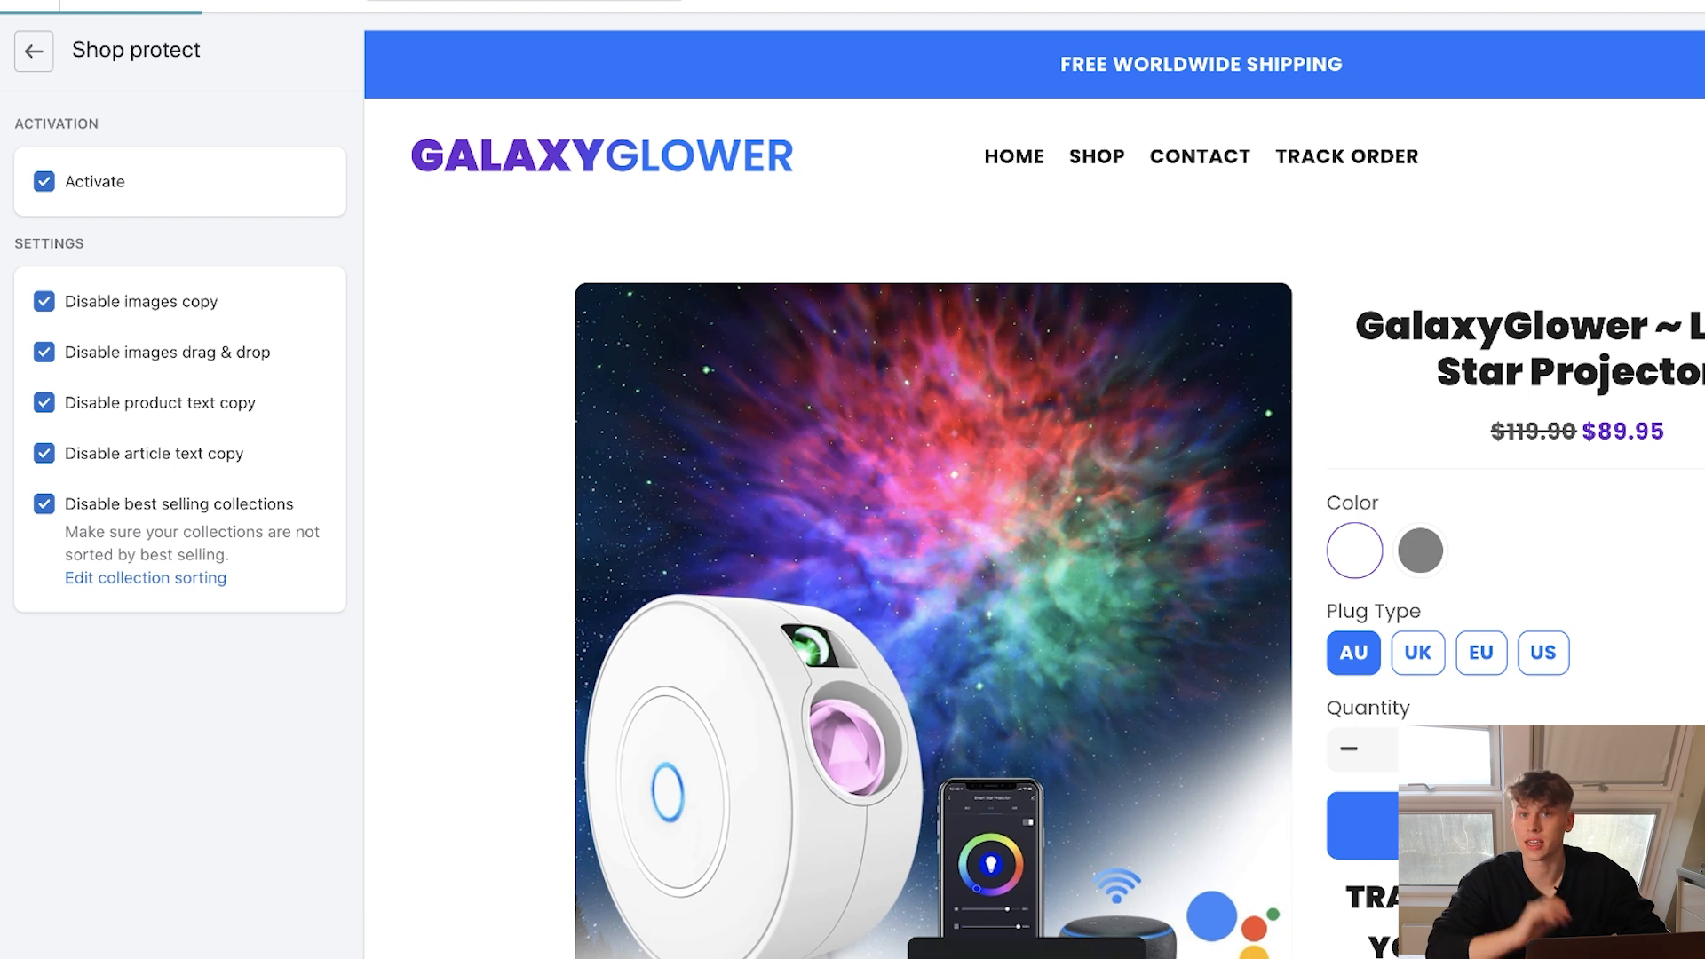
Set the sticky add-to-cart position to Bottom in the theme settings.
click(32, 55)
click(169, 782)
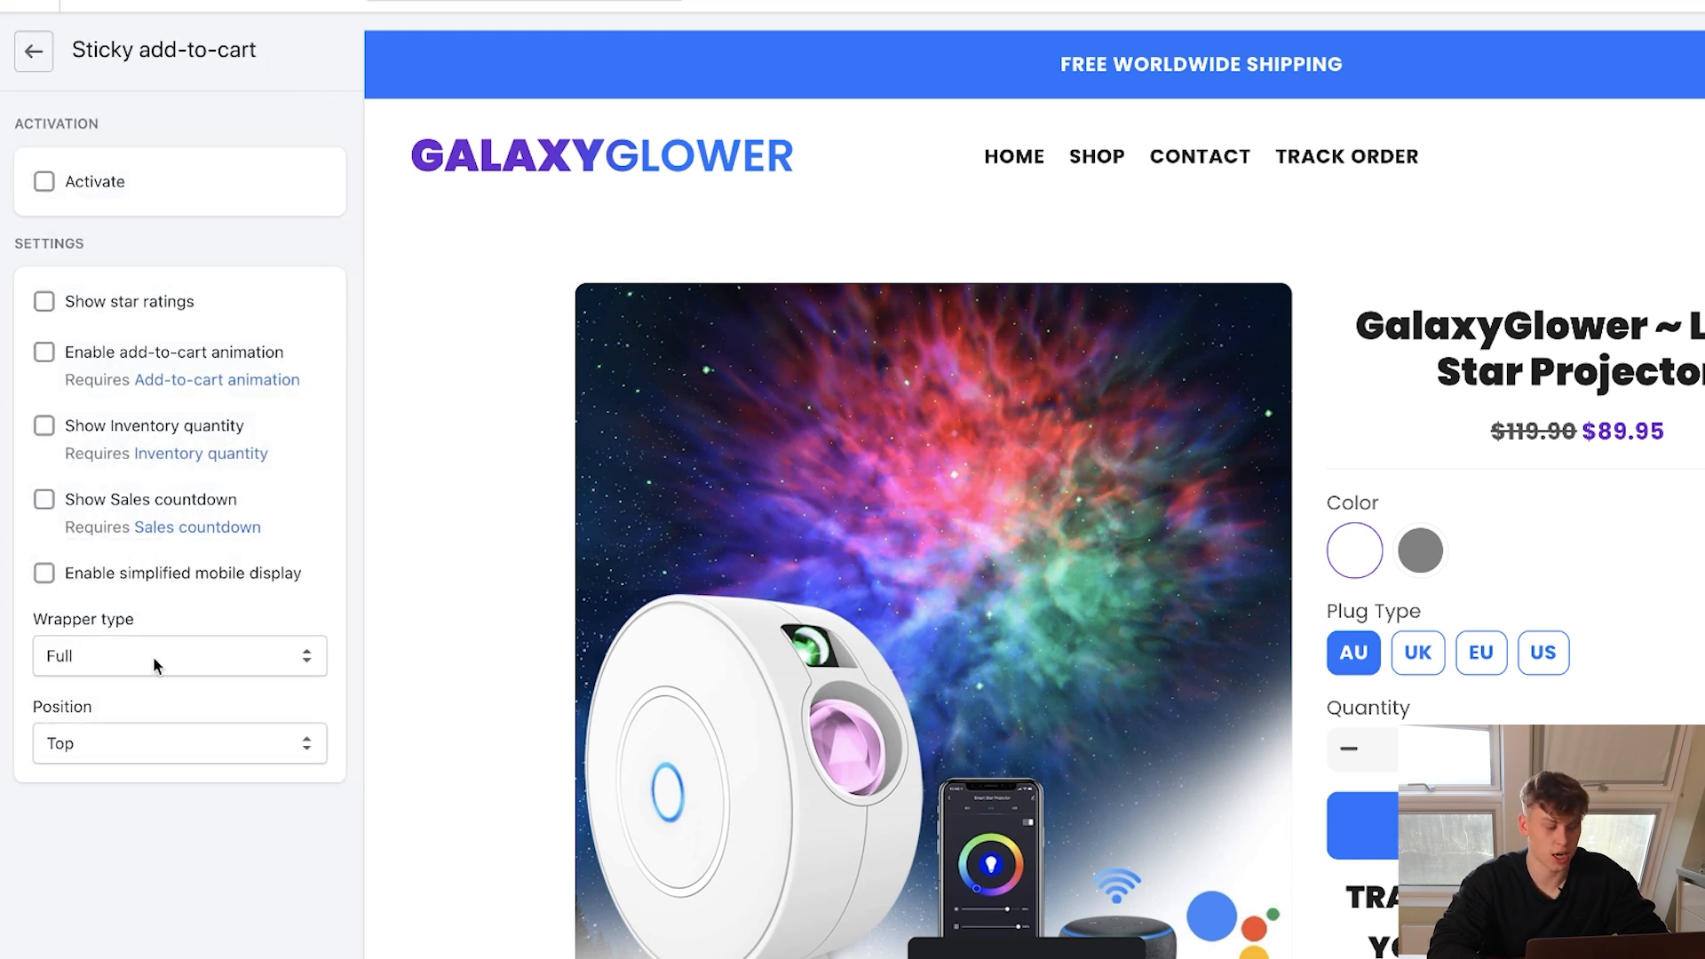
click(137, 735)
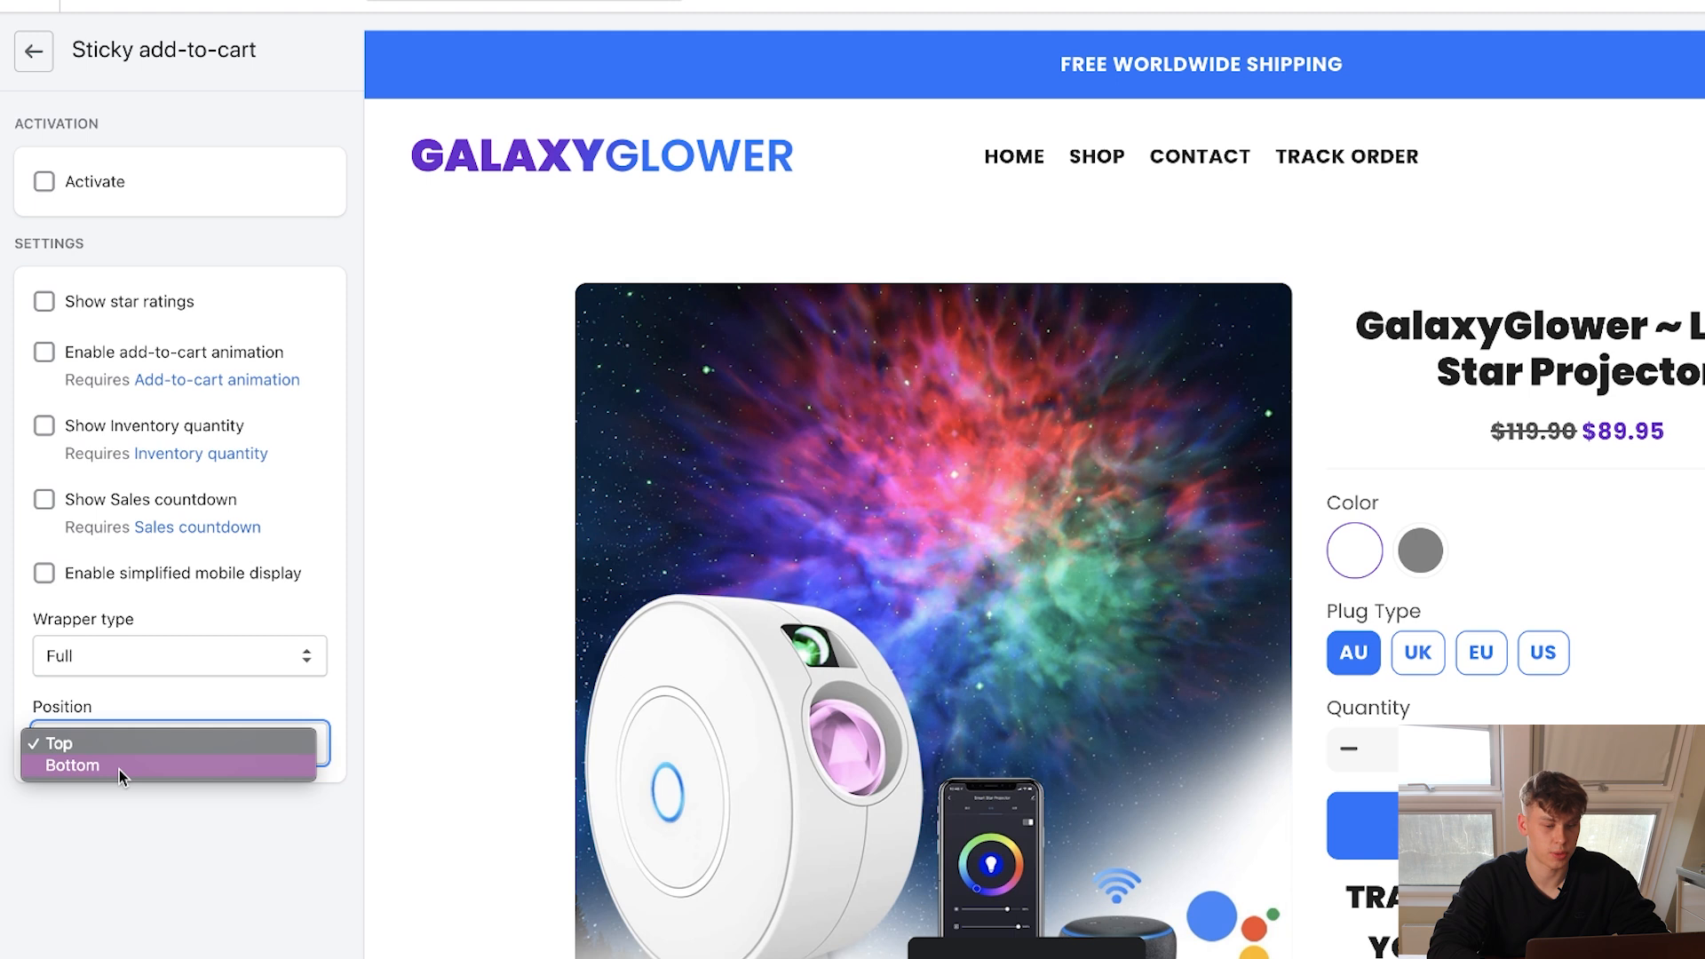
click(119, 769)
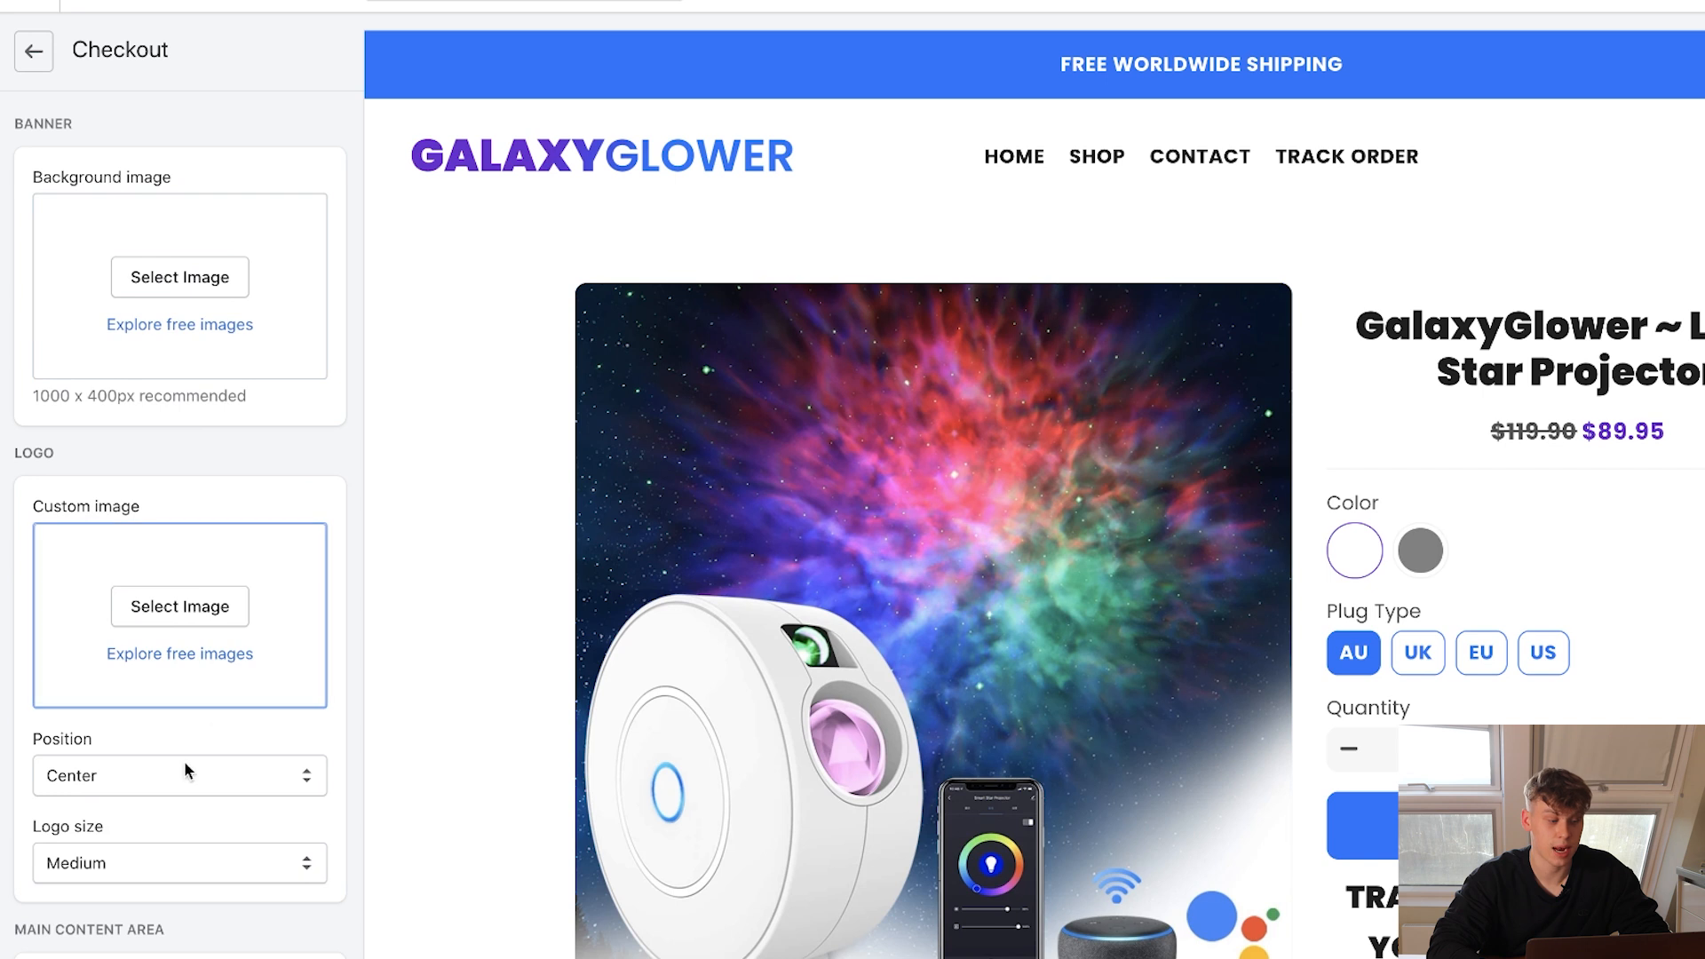
Set the checkout logo's custom image to the purple and blue GALAXYGLOWER logo from the image library.
click(134, 626)
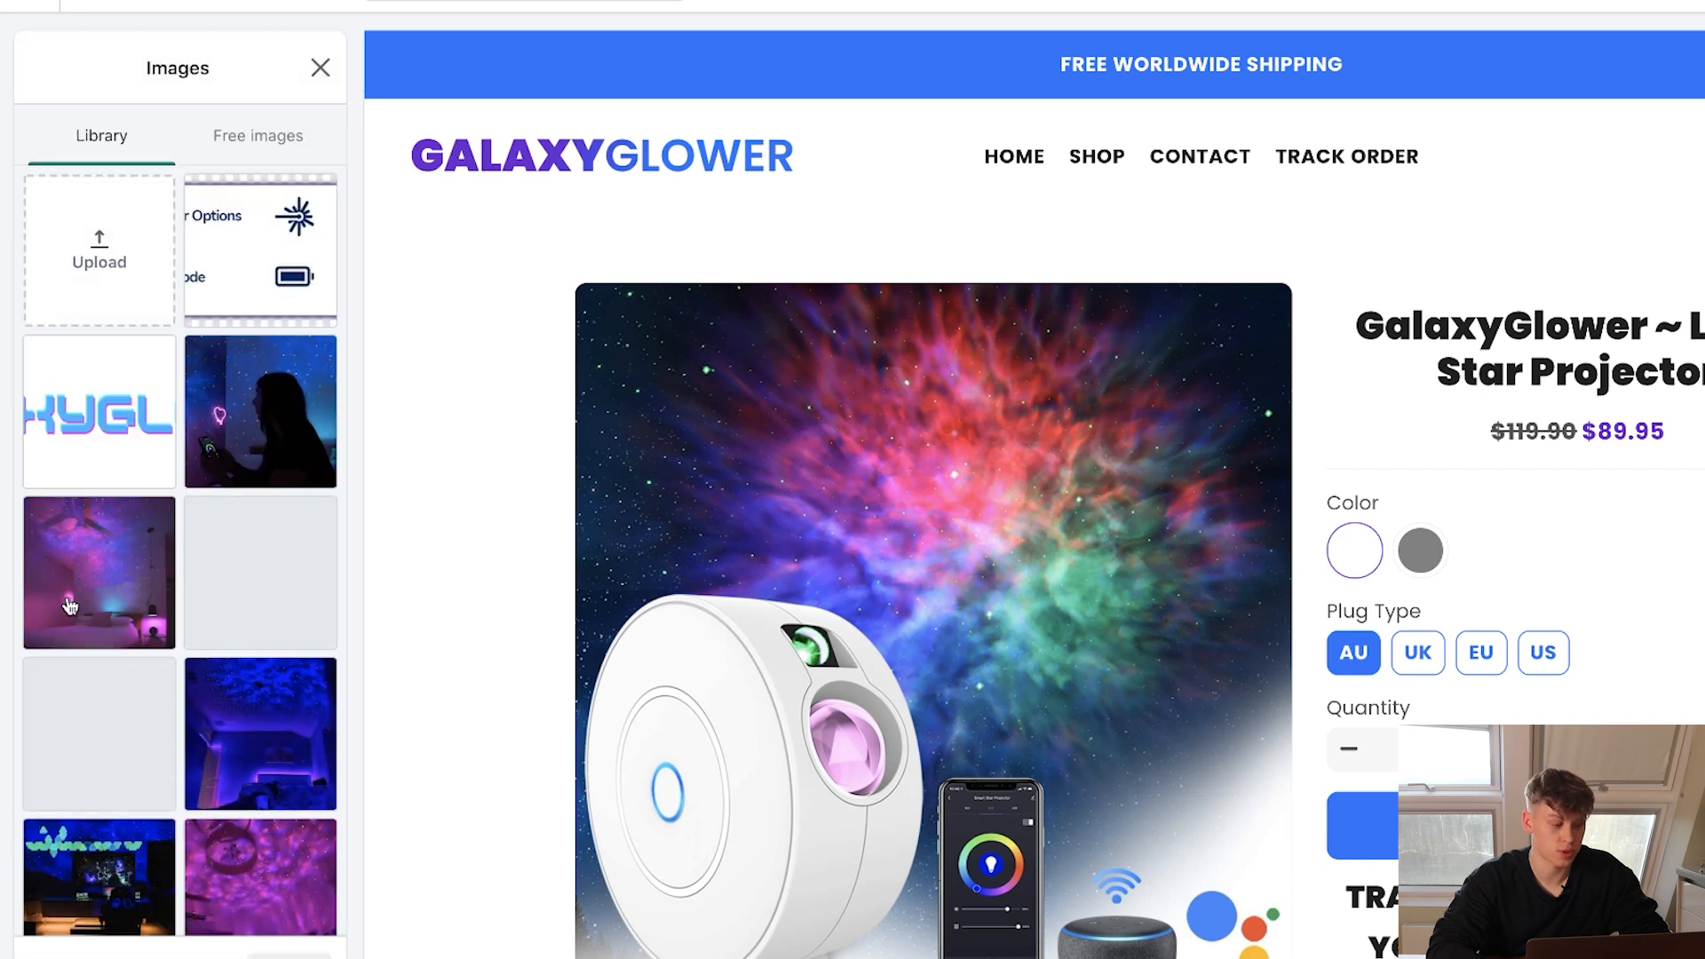
scroll(132, 711, down, 5)
click(260, 842)
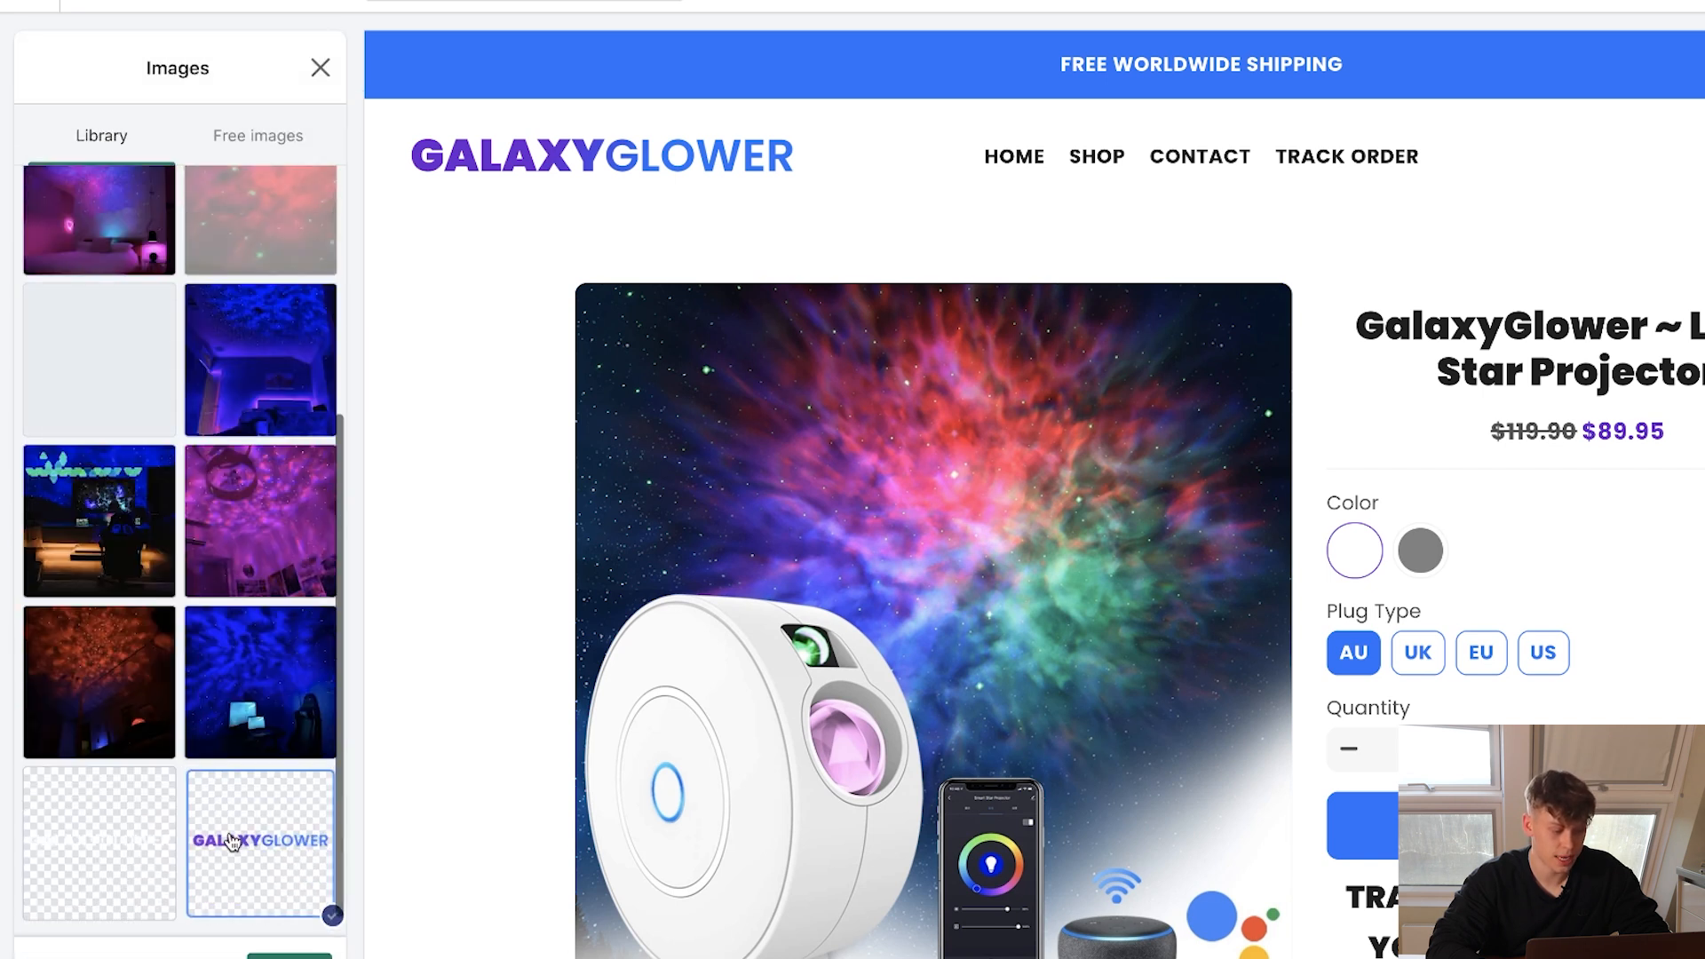
click(289, 953)
Set the checkout accent color to the theme's purple and the checkout button color to its blue.
scroll(177, 533, down, 8)
click(52, 658)
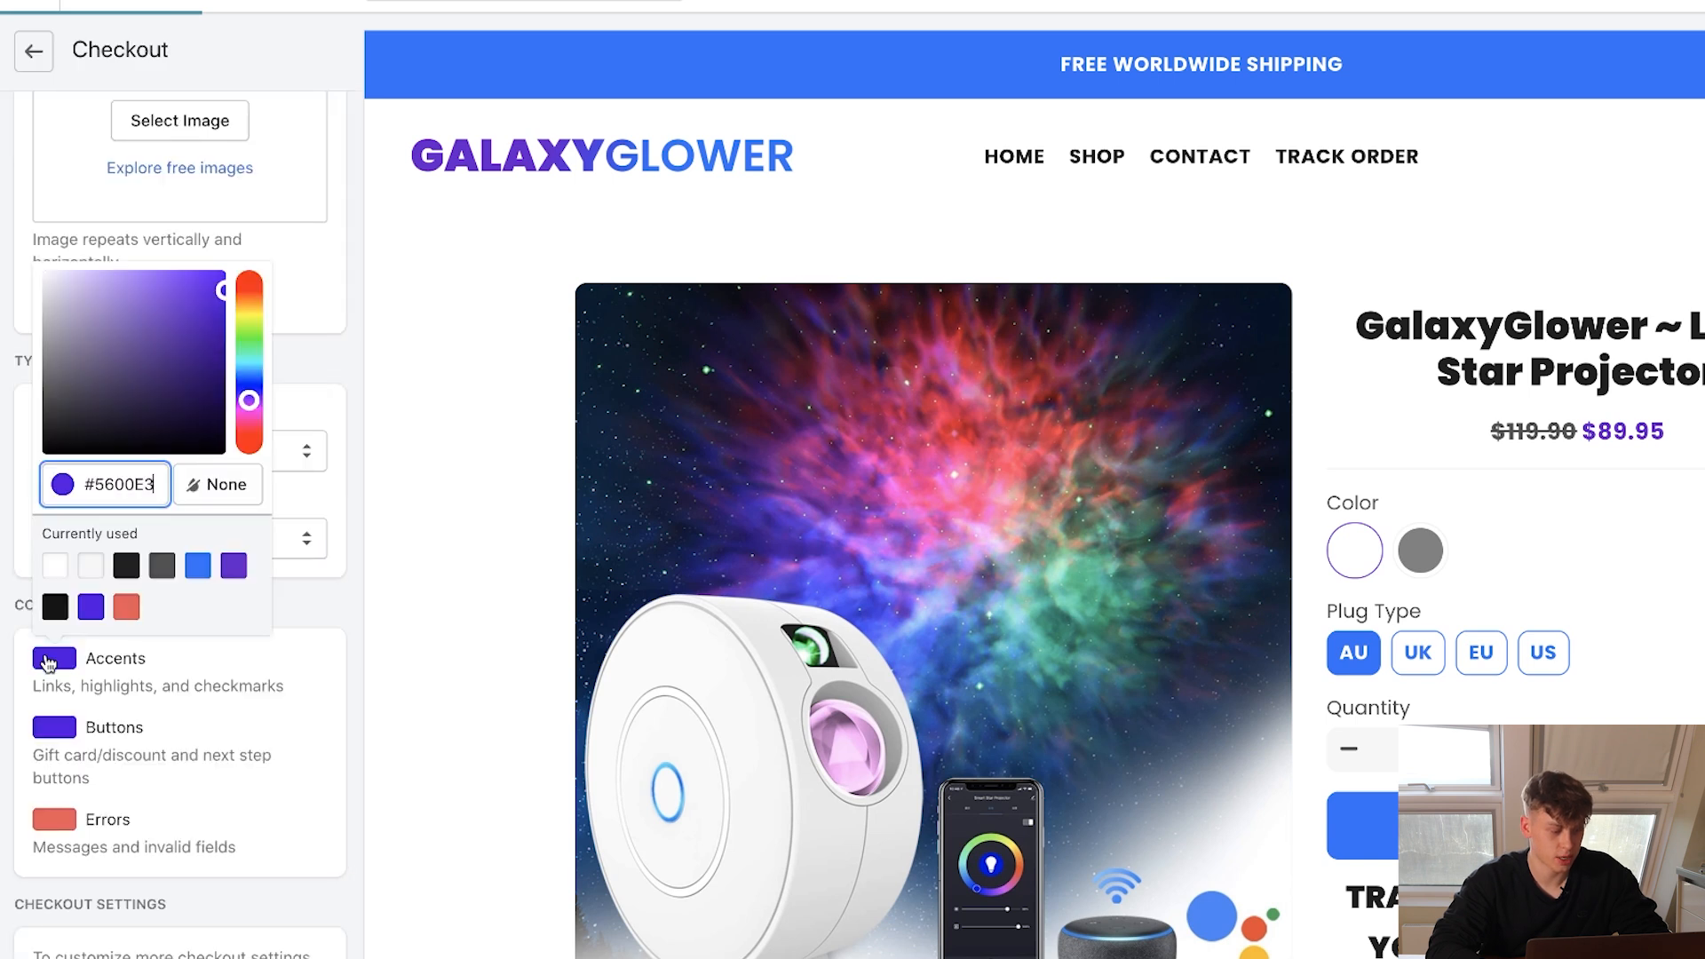
click(234, 565)
click(67, 730)
click(234, 634)
click(329, 605)
Set both the headings and body fonts of the checkout to Lato and leave the checkout settings.
click(167, 446)
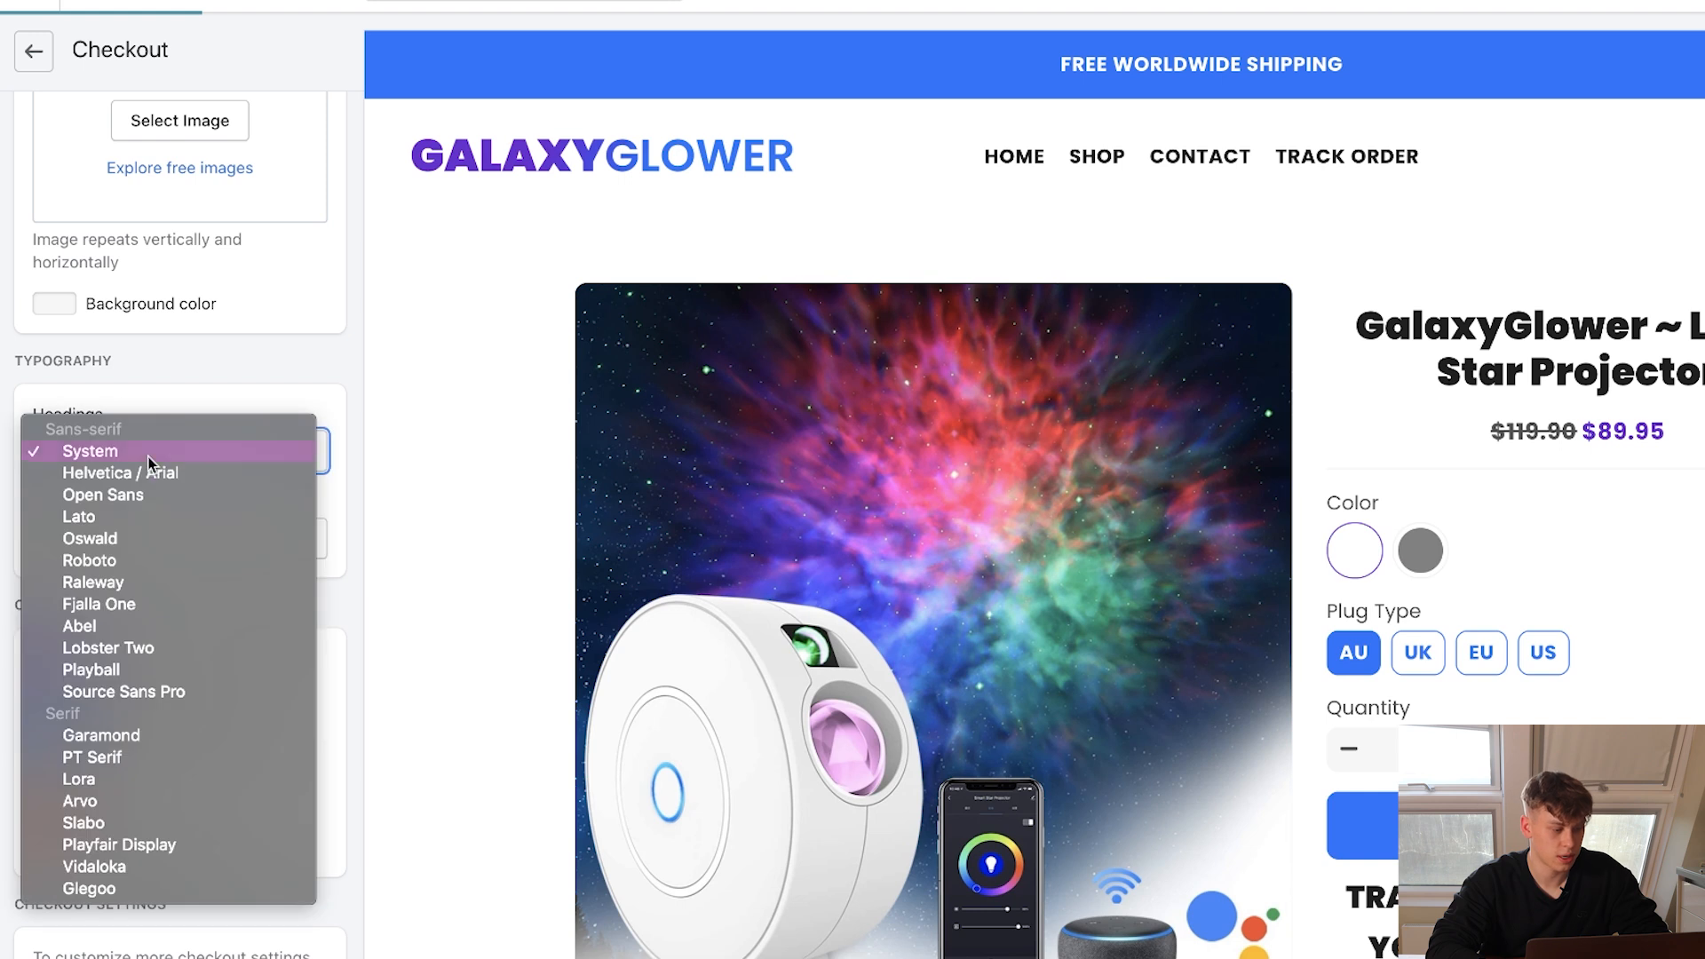
click(110, 521)
click(110, 536)
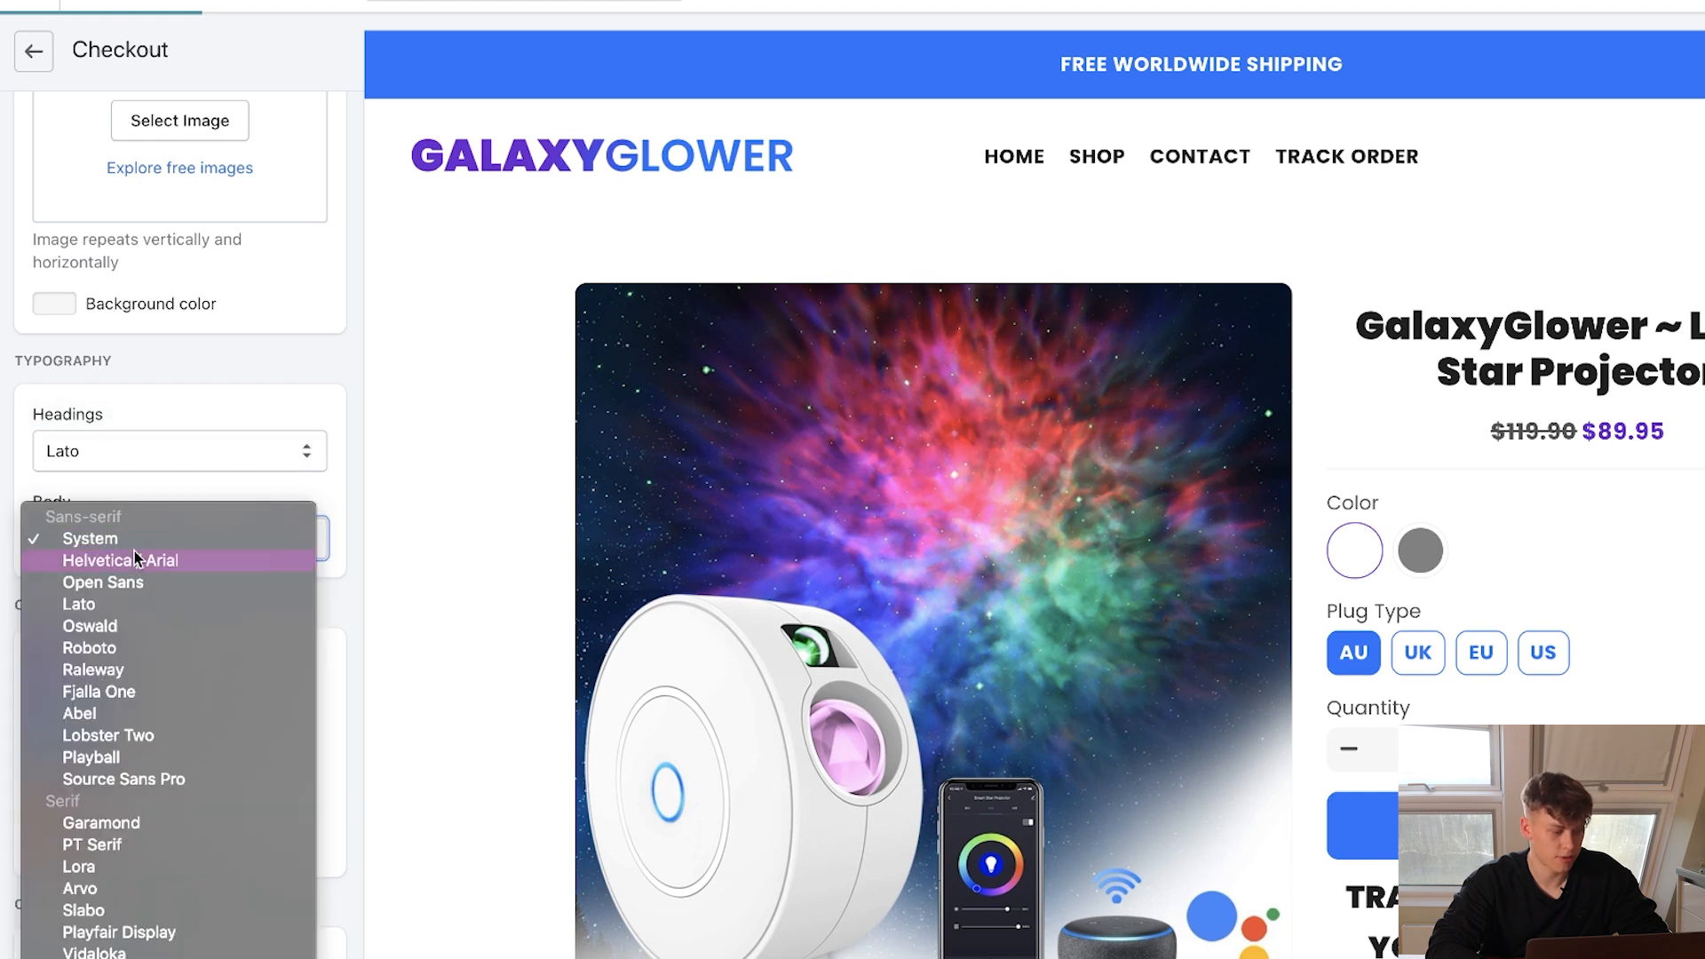
click(103, 607)
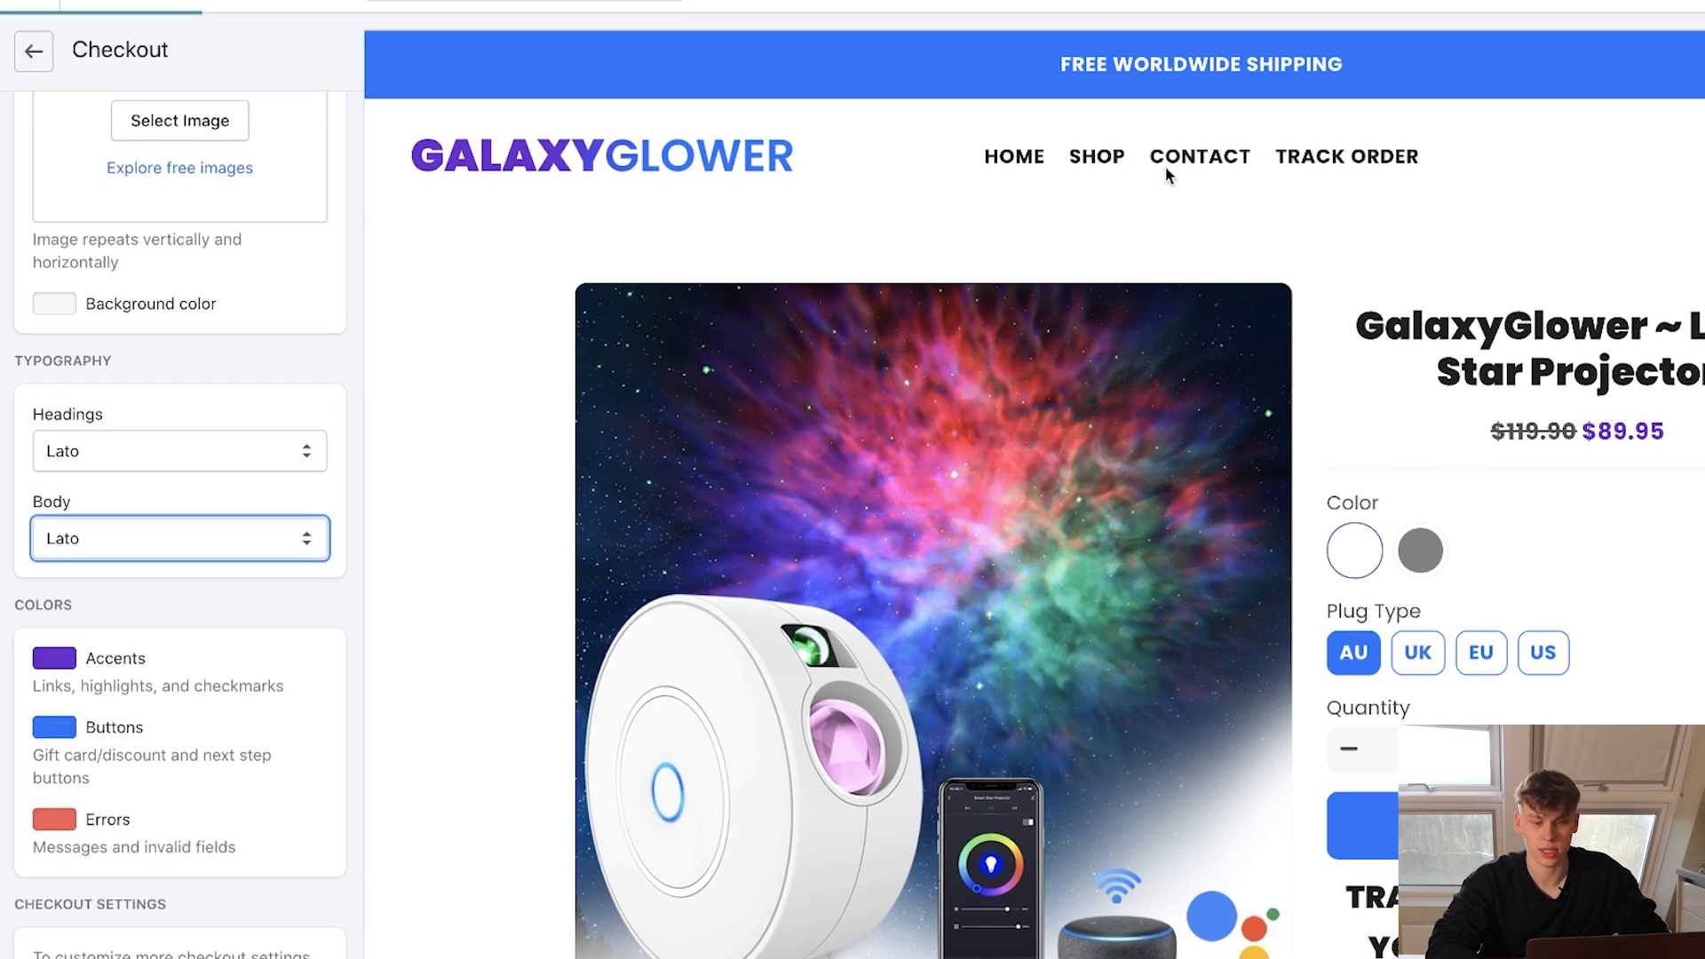
scroll(133, 339, up, 10)
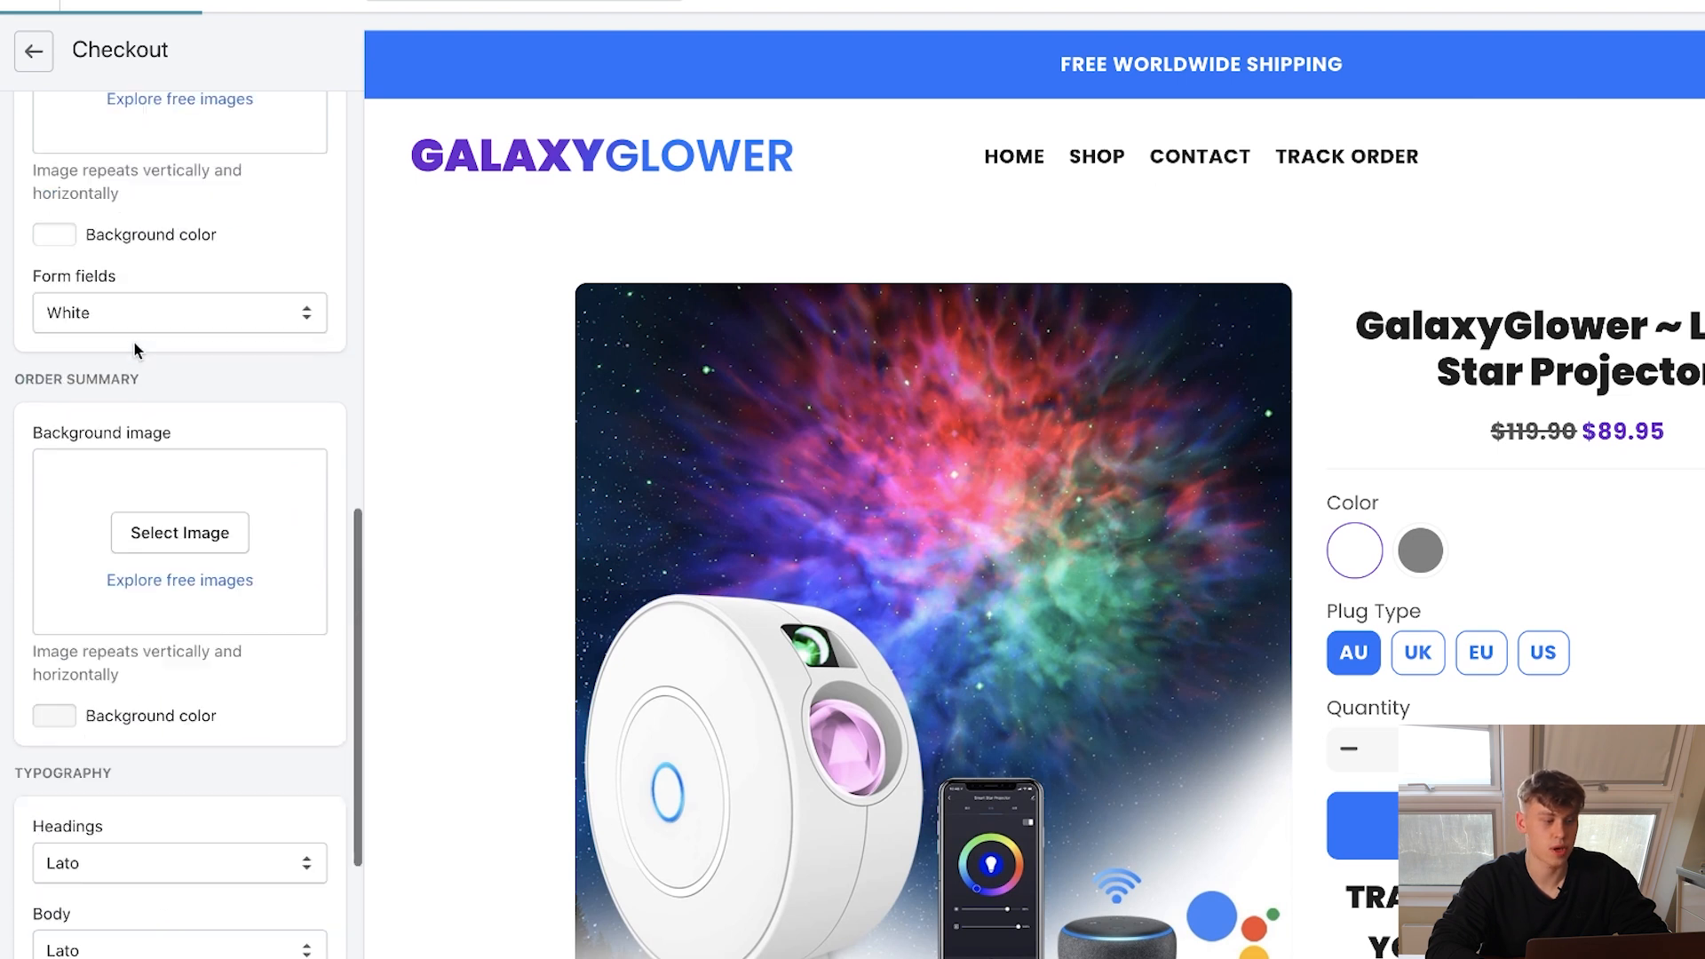
click(35, 53)
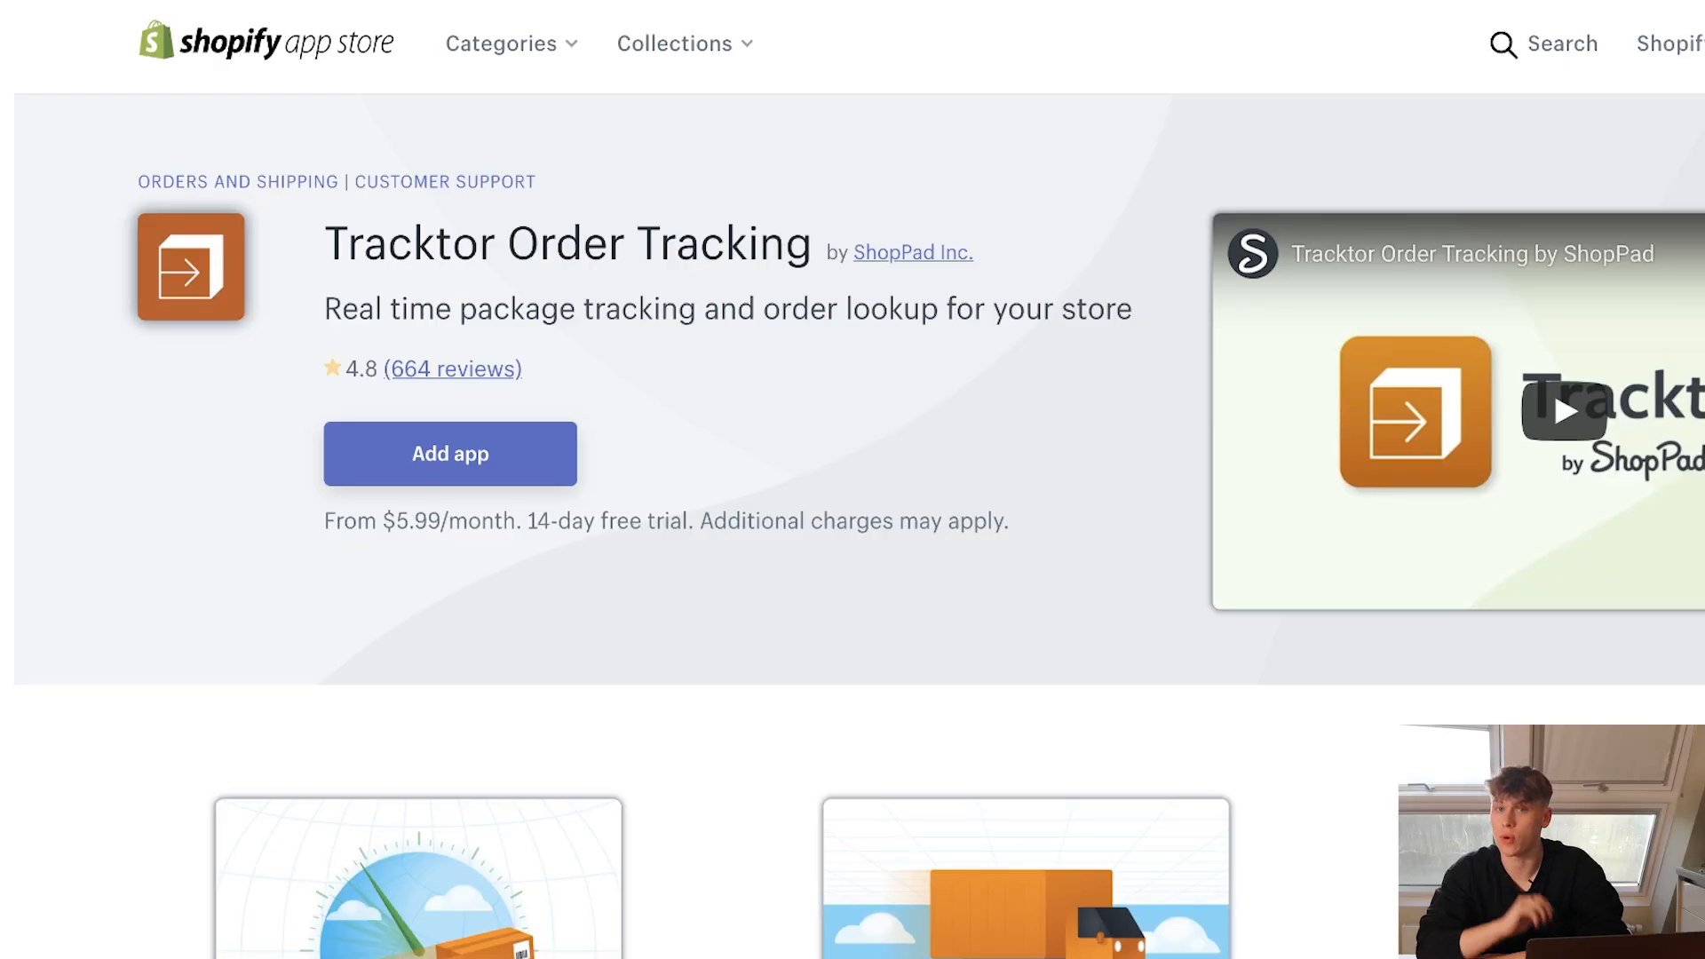
Add the Tracktor Order Tracking app from the Shopify App Store and start the Basic plan's free trial.
scroll(470, 411, down, 1)
click(471, 410)
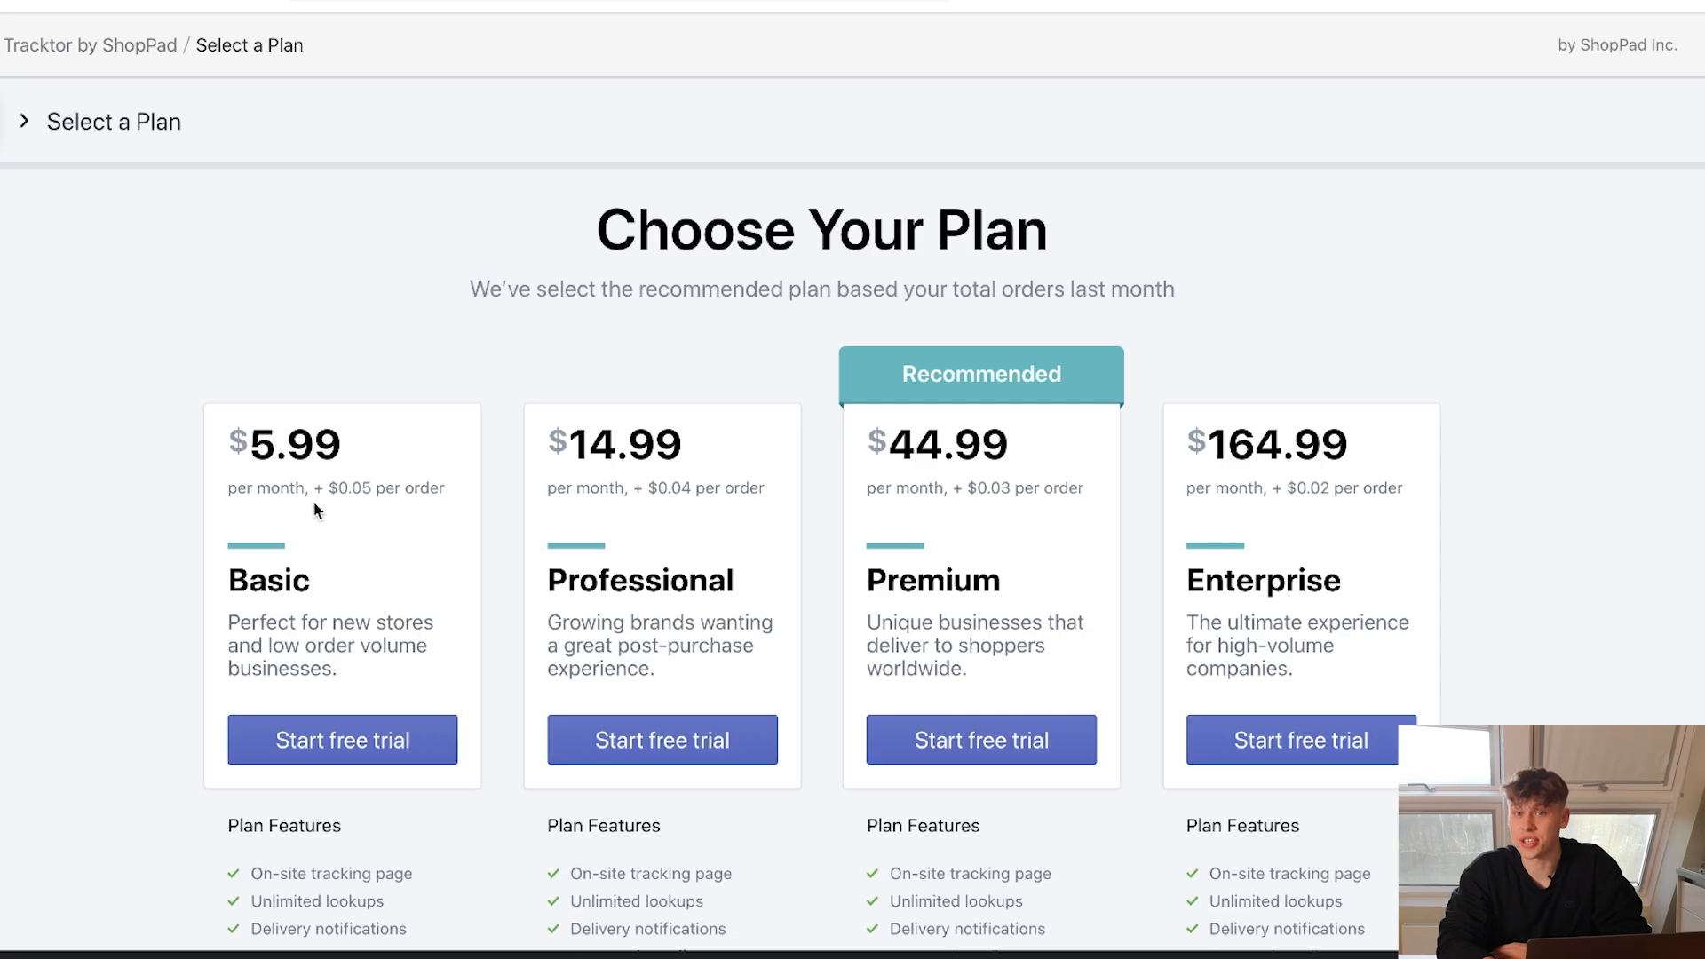
scroll(232, 725, down, 1)
scroll(235, 729, down, 1)
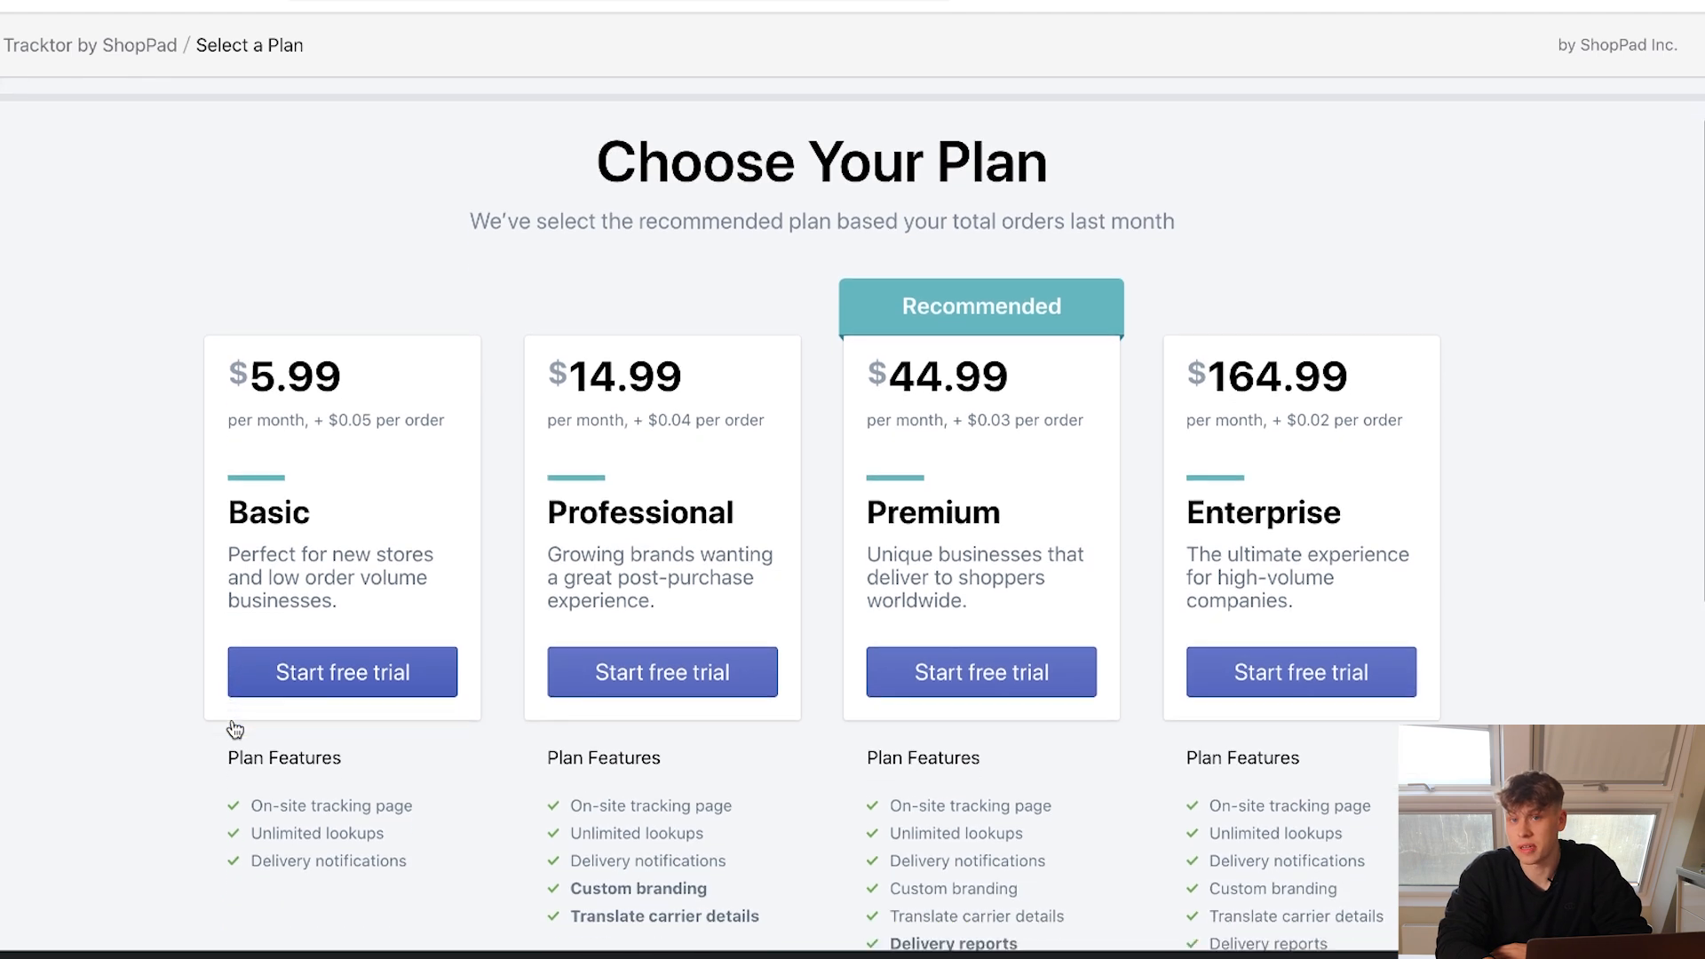
click(282, 635)
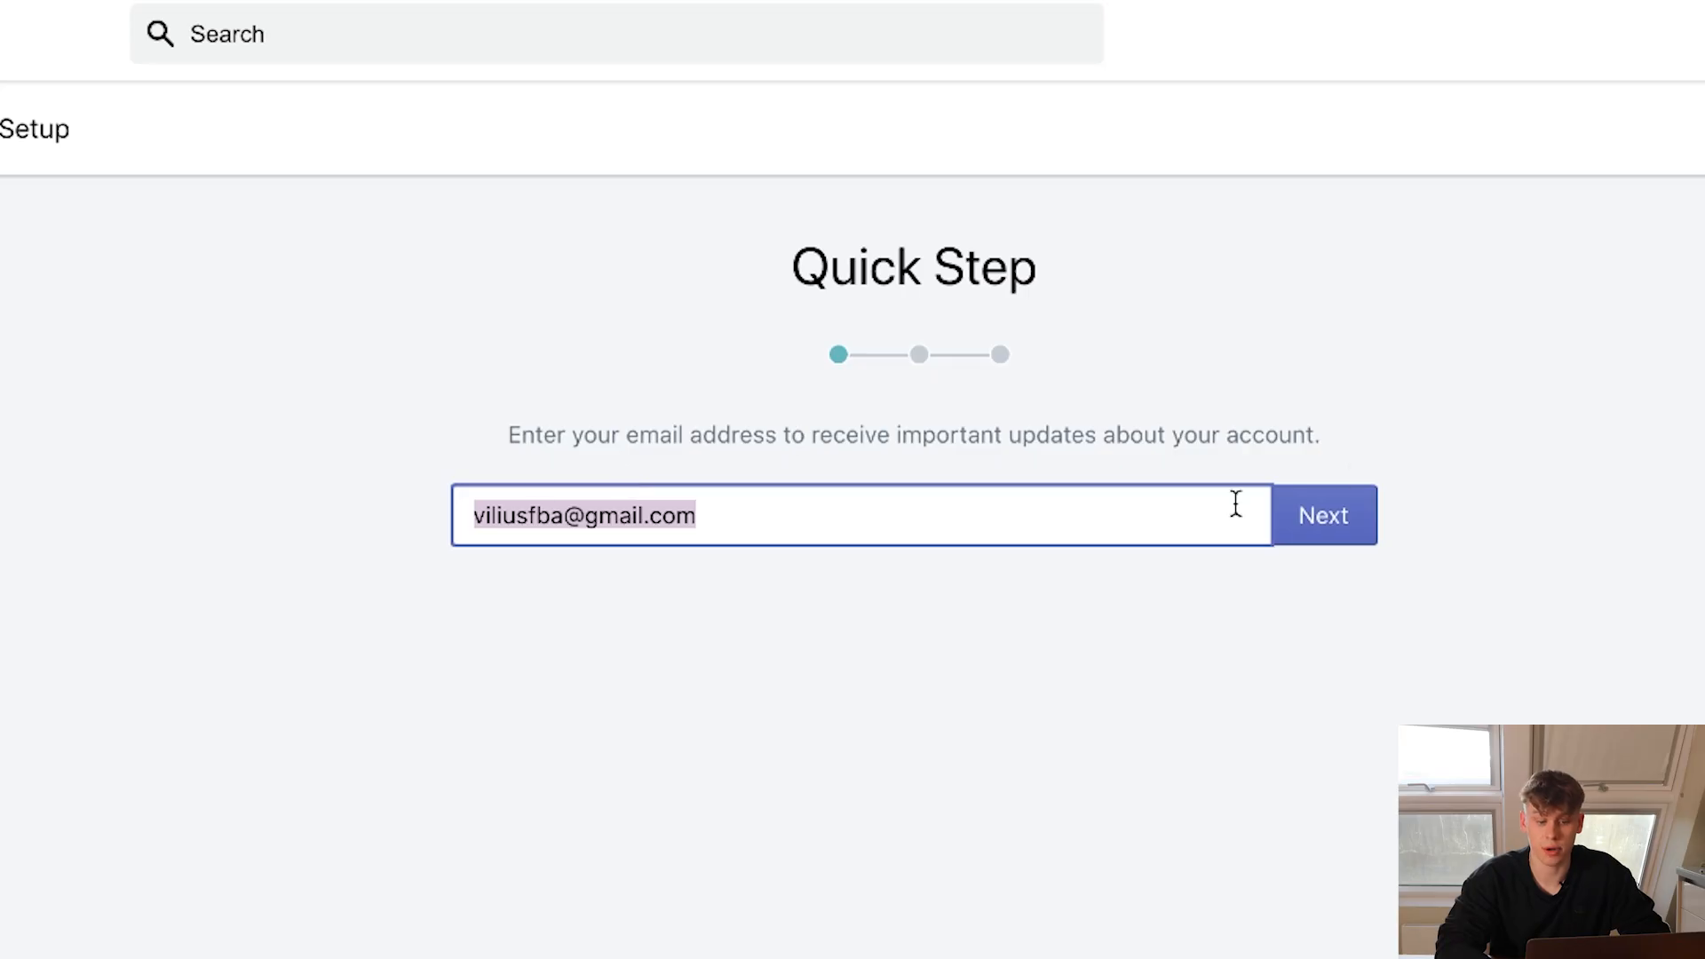
Complete Tracktor's quick setup with the prefilled contact email and the advanced settings for drop shipping services enabled.
click(1259, 510)
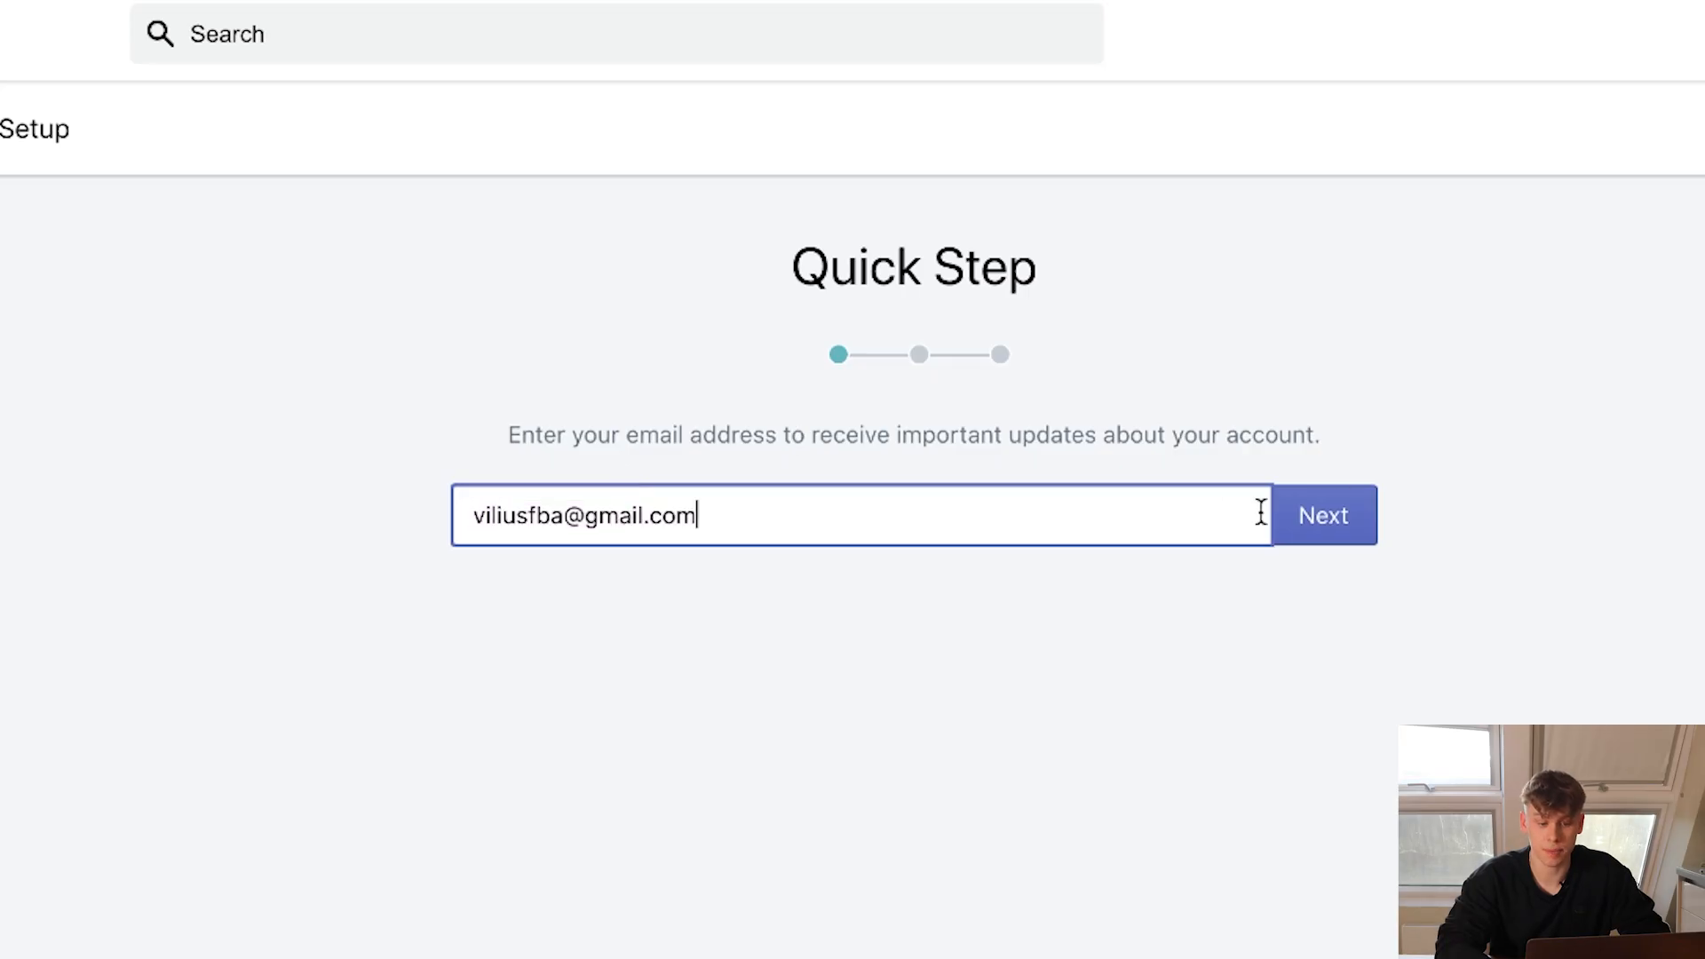
click(1324, 517)
click(898, 594)
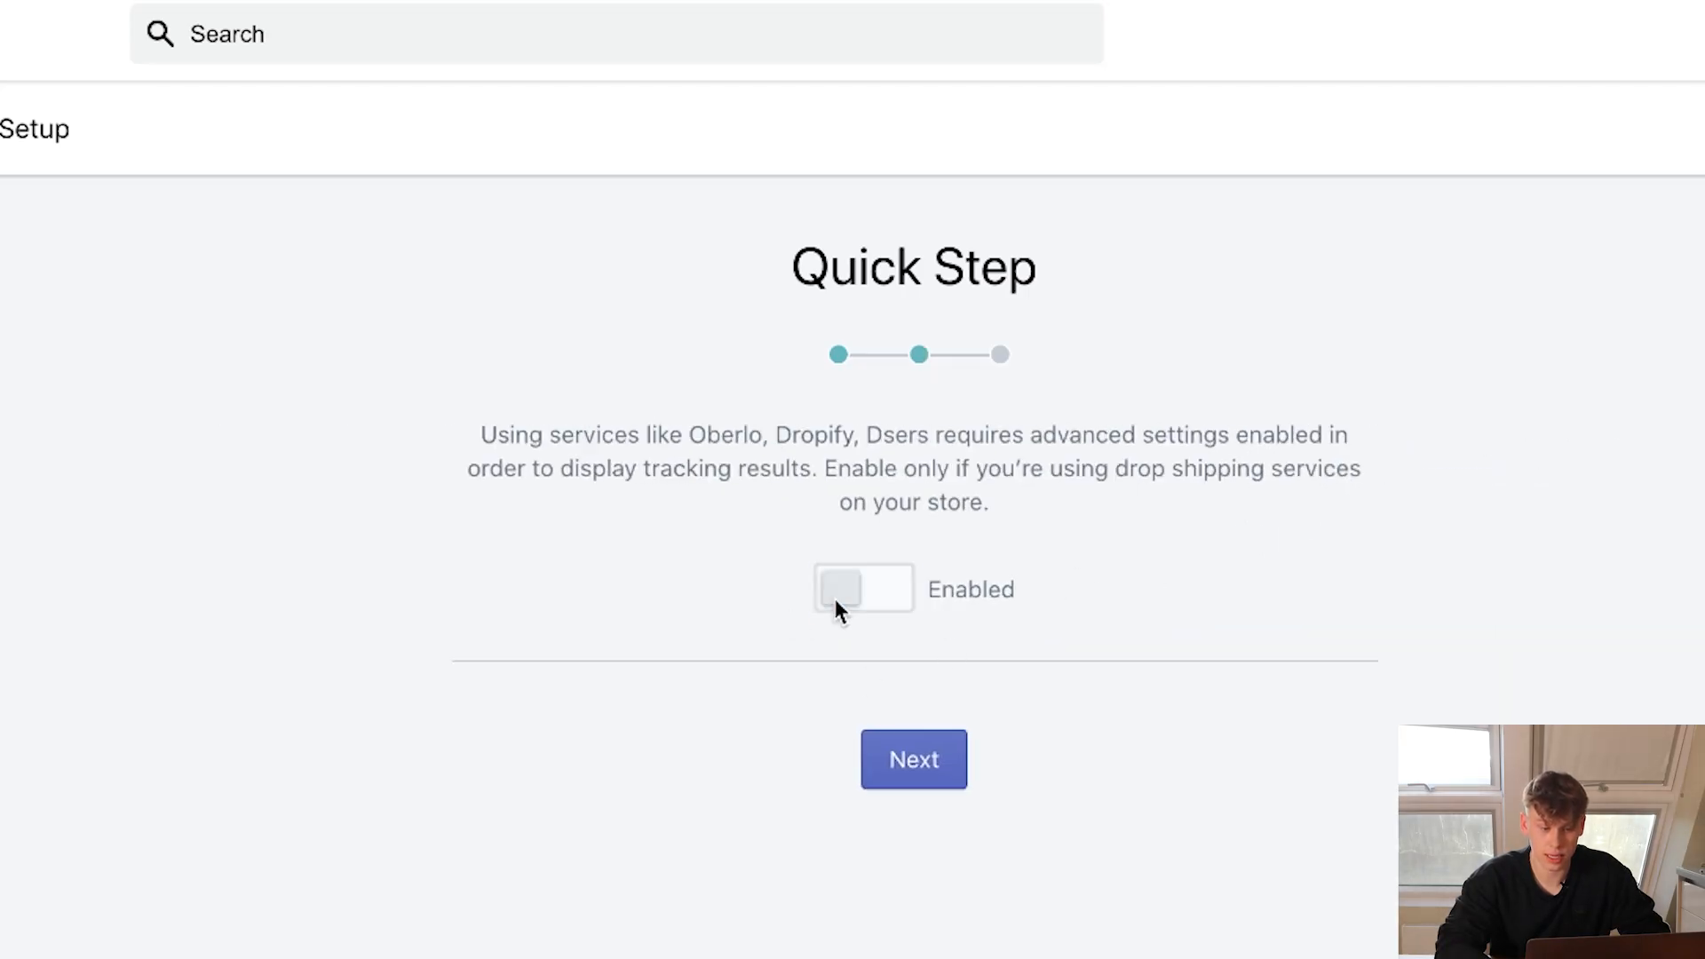
click(917, 765)
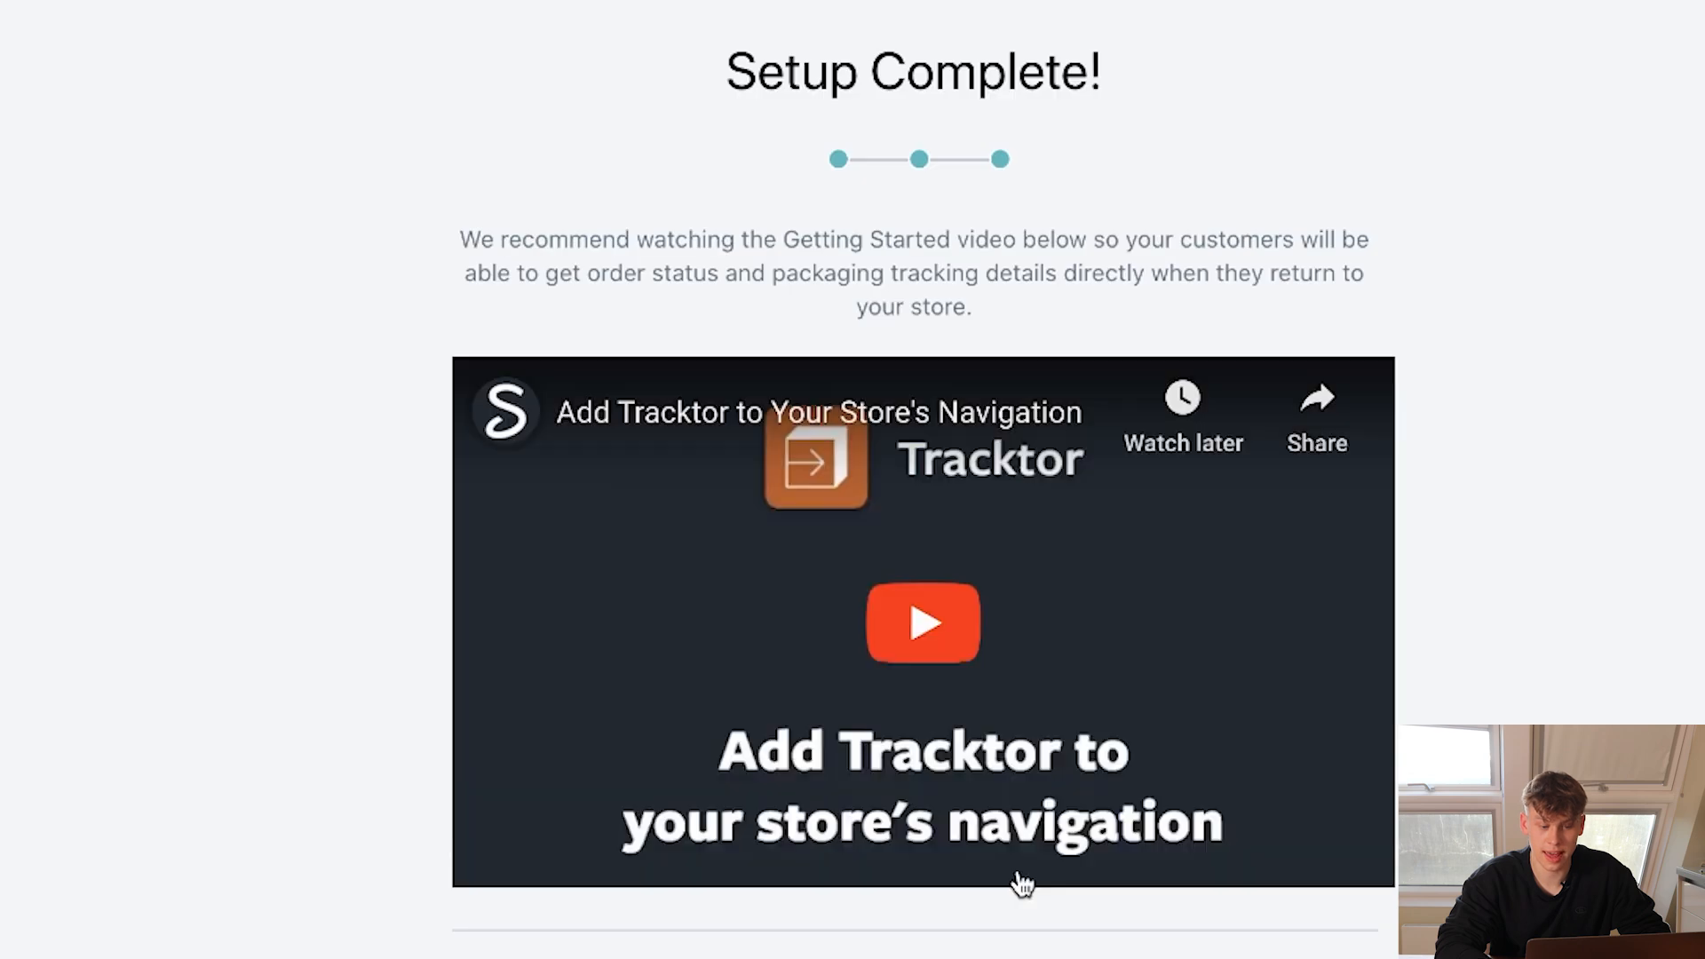
Play the Getting Started video on adding Tracktor to the store's navigation and skip ahead through it.
click(732, 707)
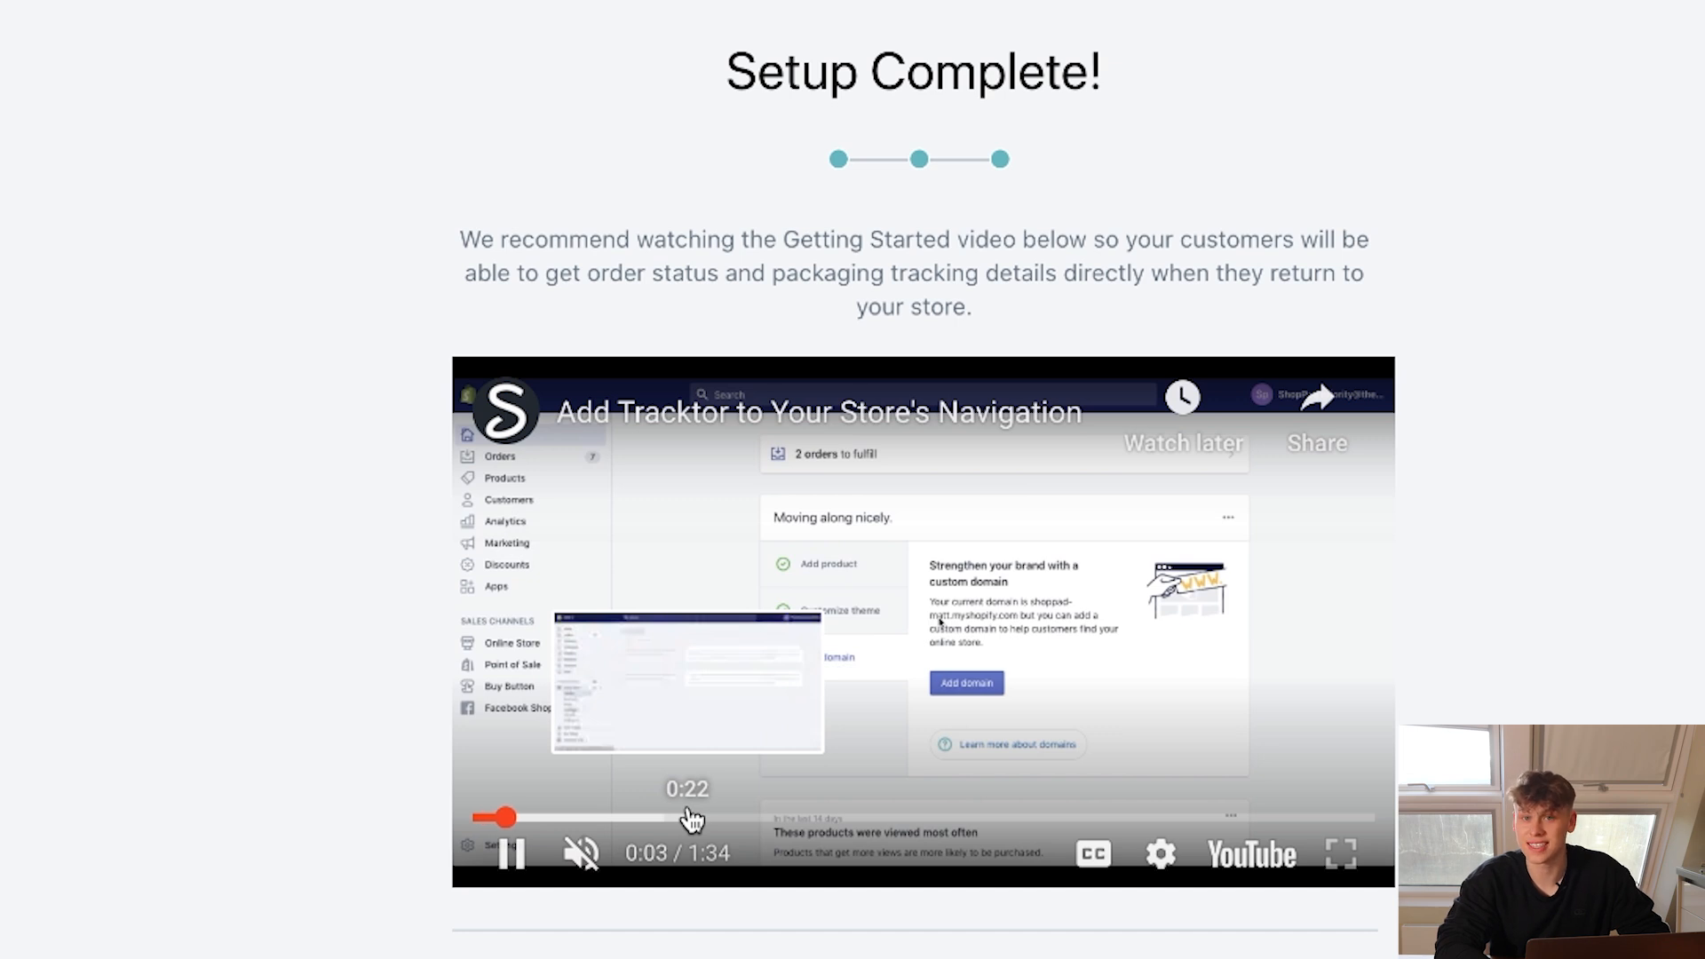
click(742, 818)
click(813, 817)
click(857, 816)
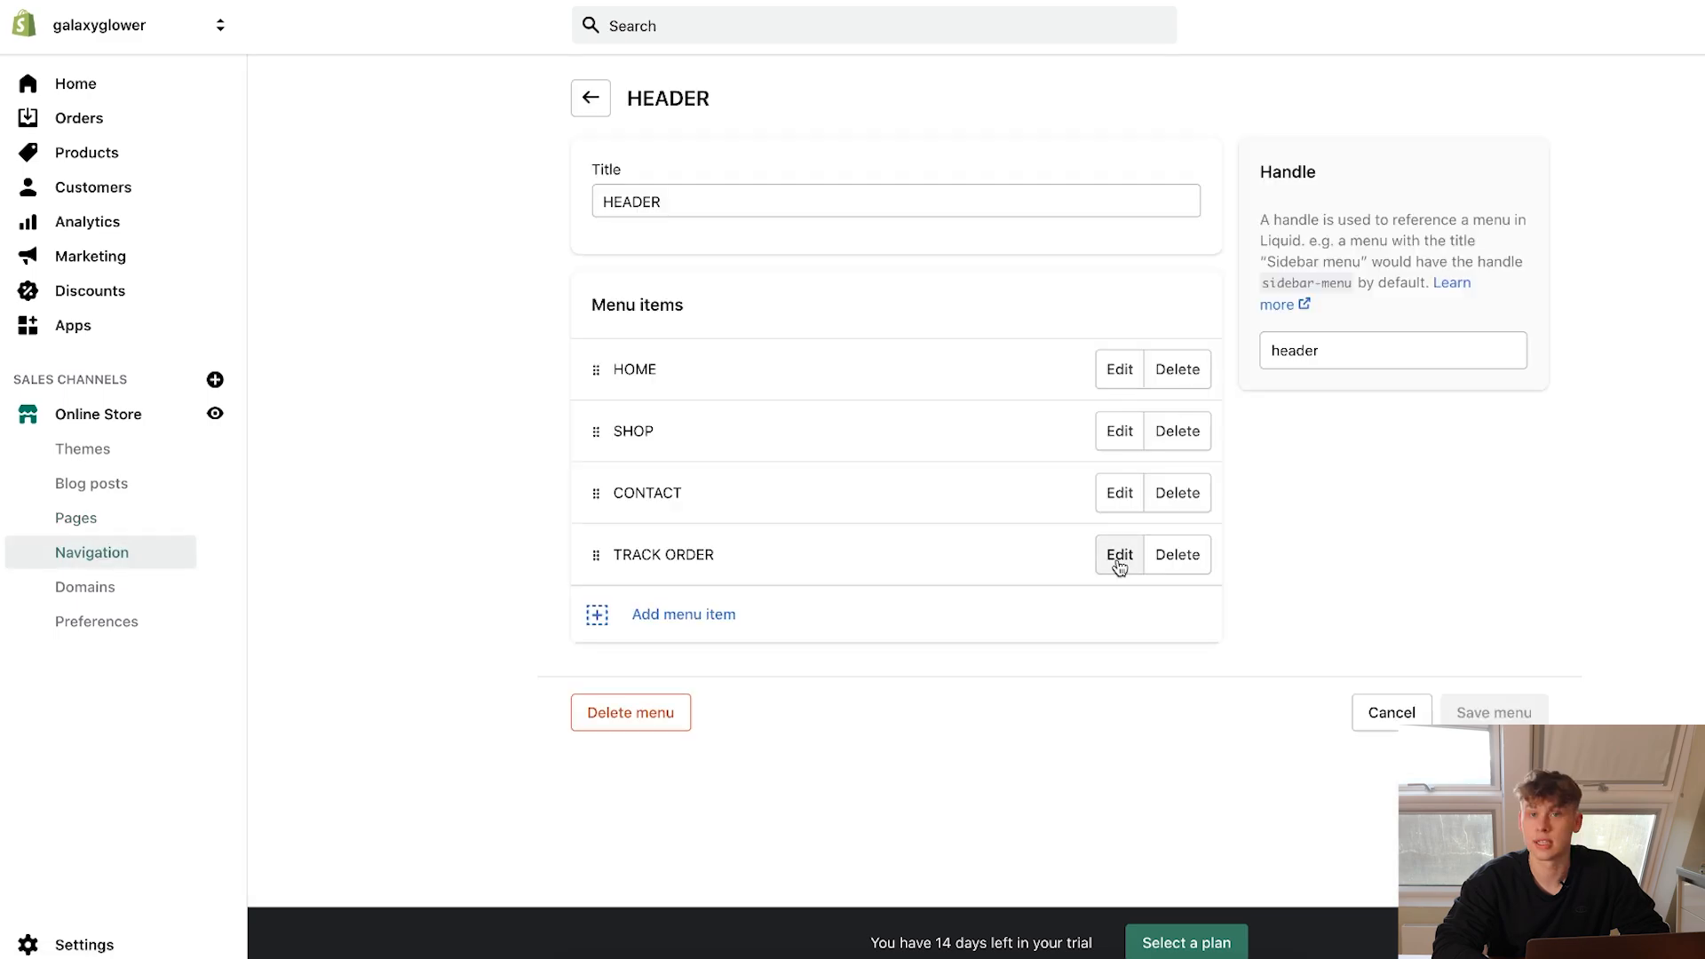
Change the link of the header menu's TRACK ORDER item to /apps/tracktor/ and save the menu.
click(1119, 553)
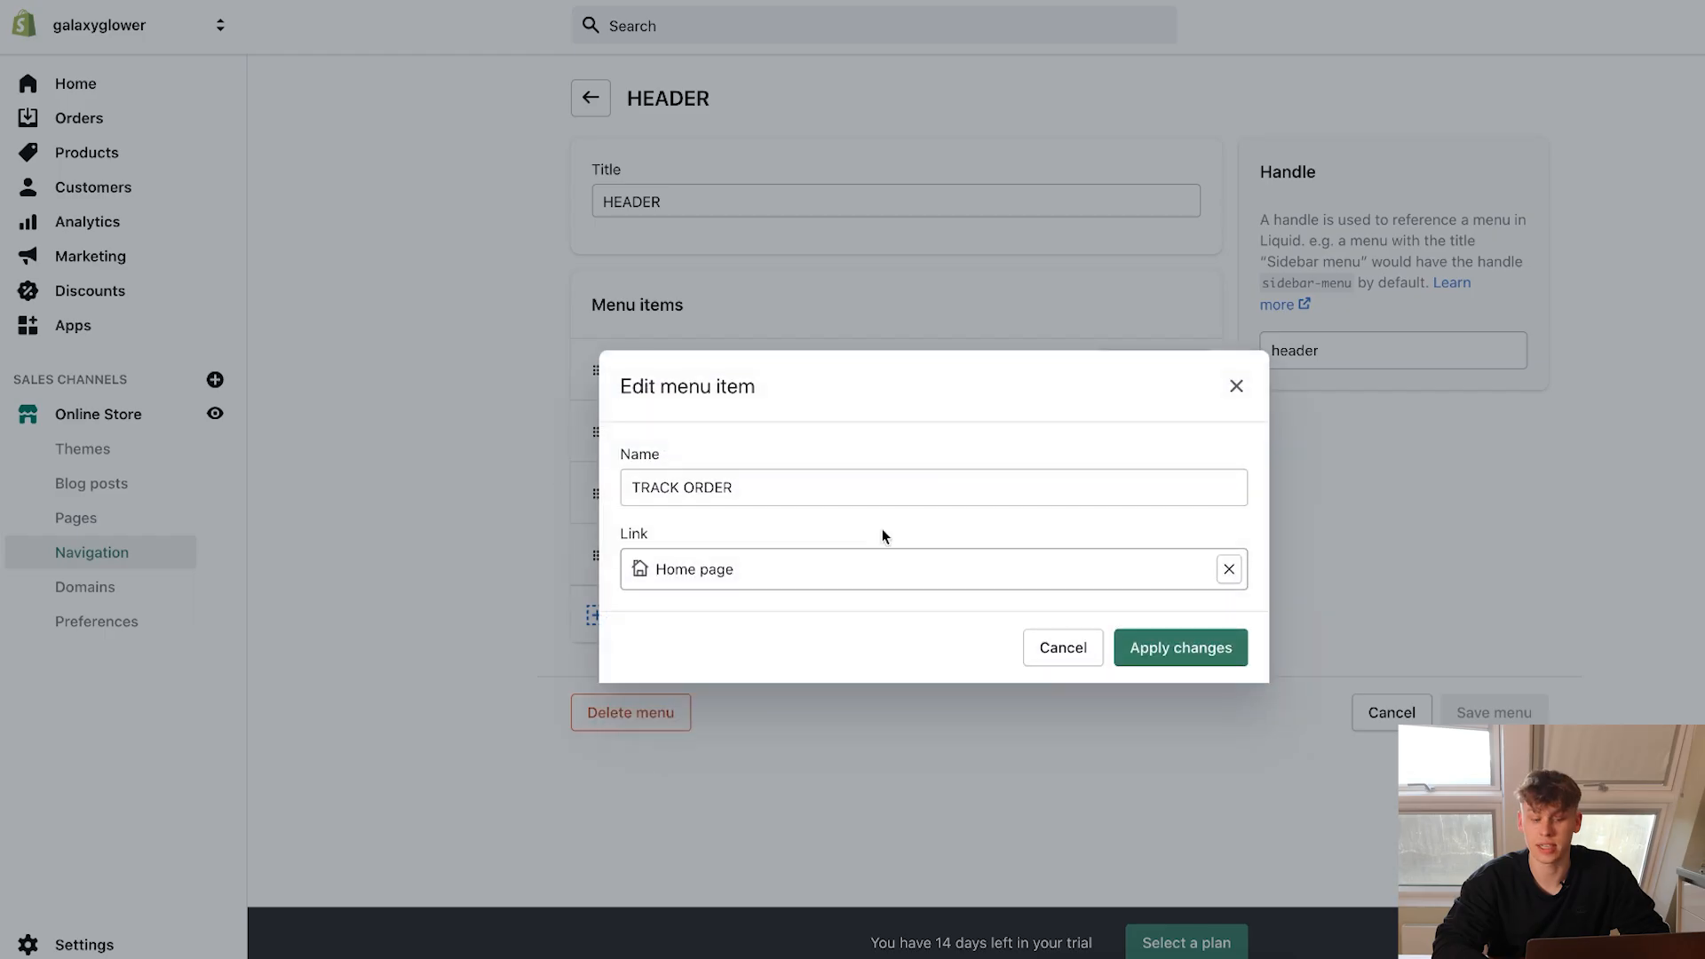
click(1232, 575)
text(/apps/trac)
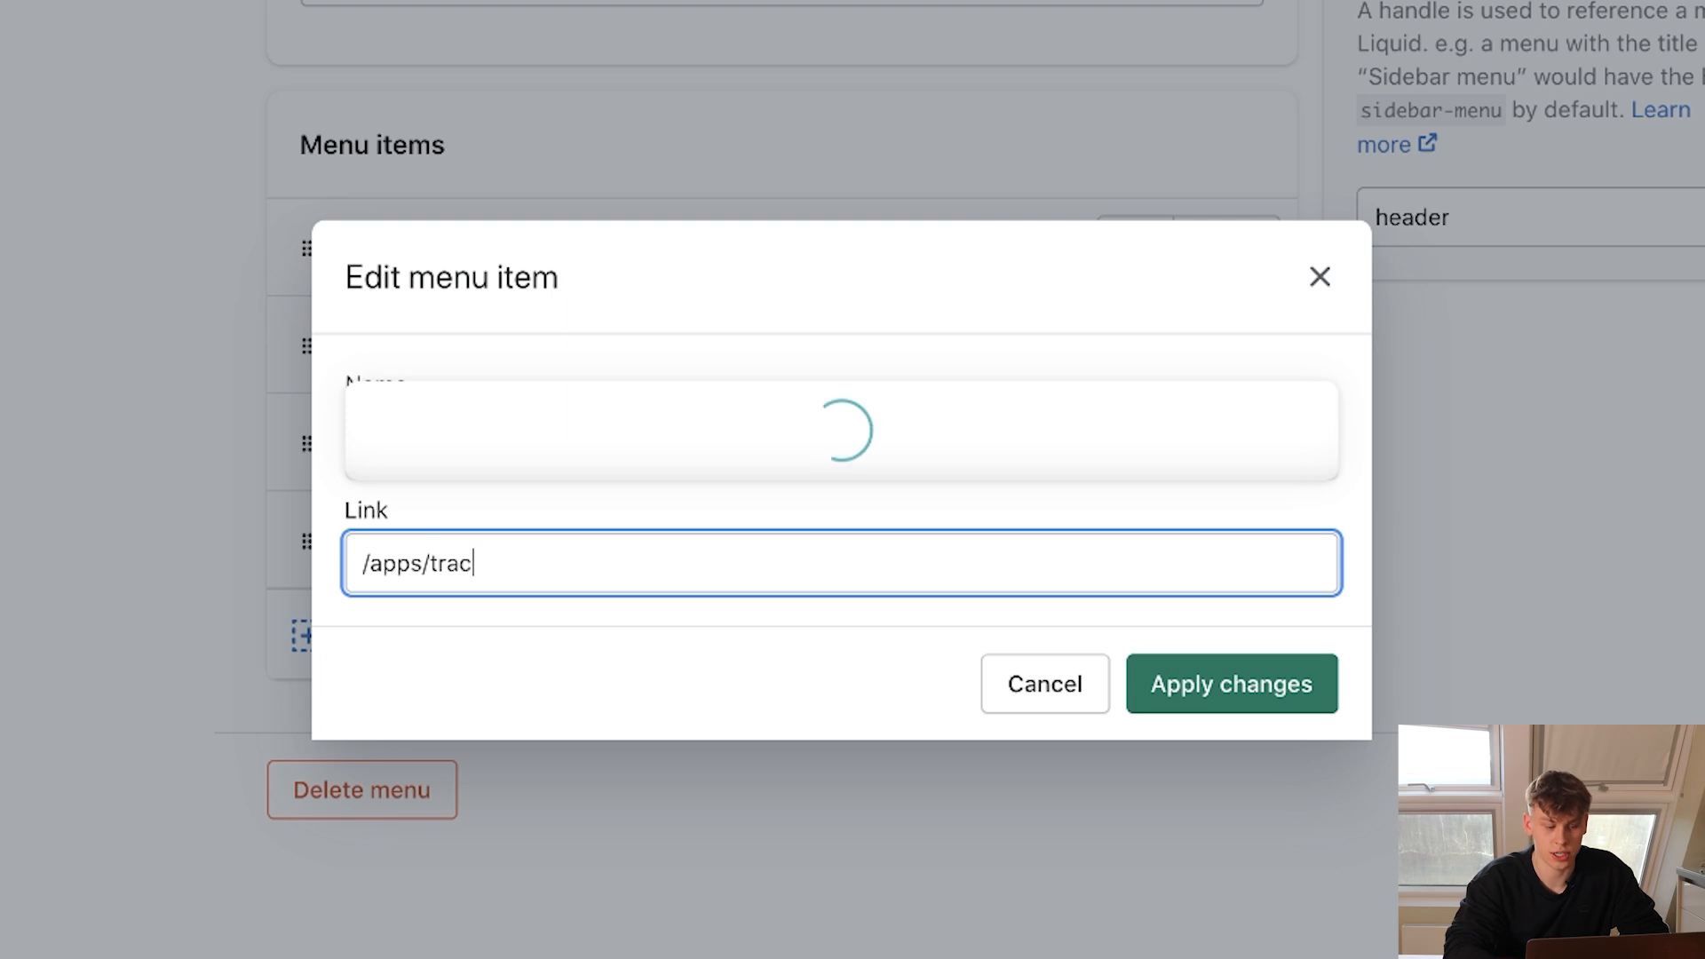
text(ktor/)
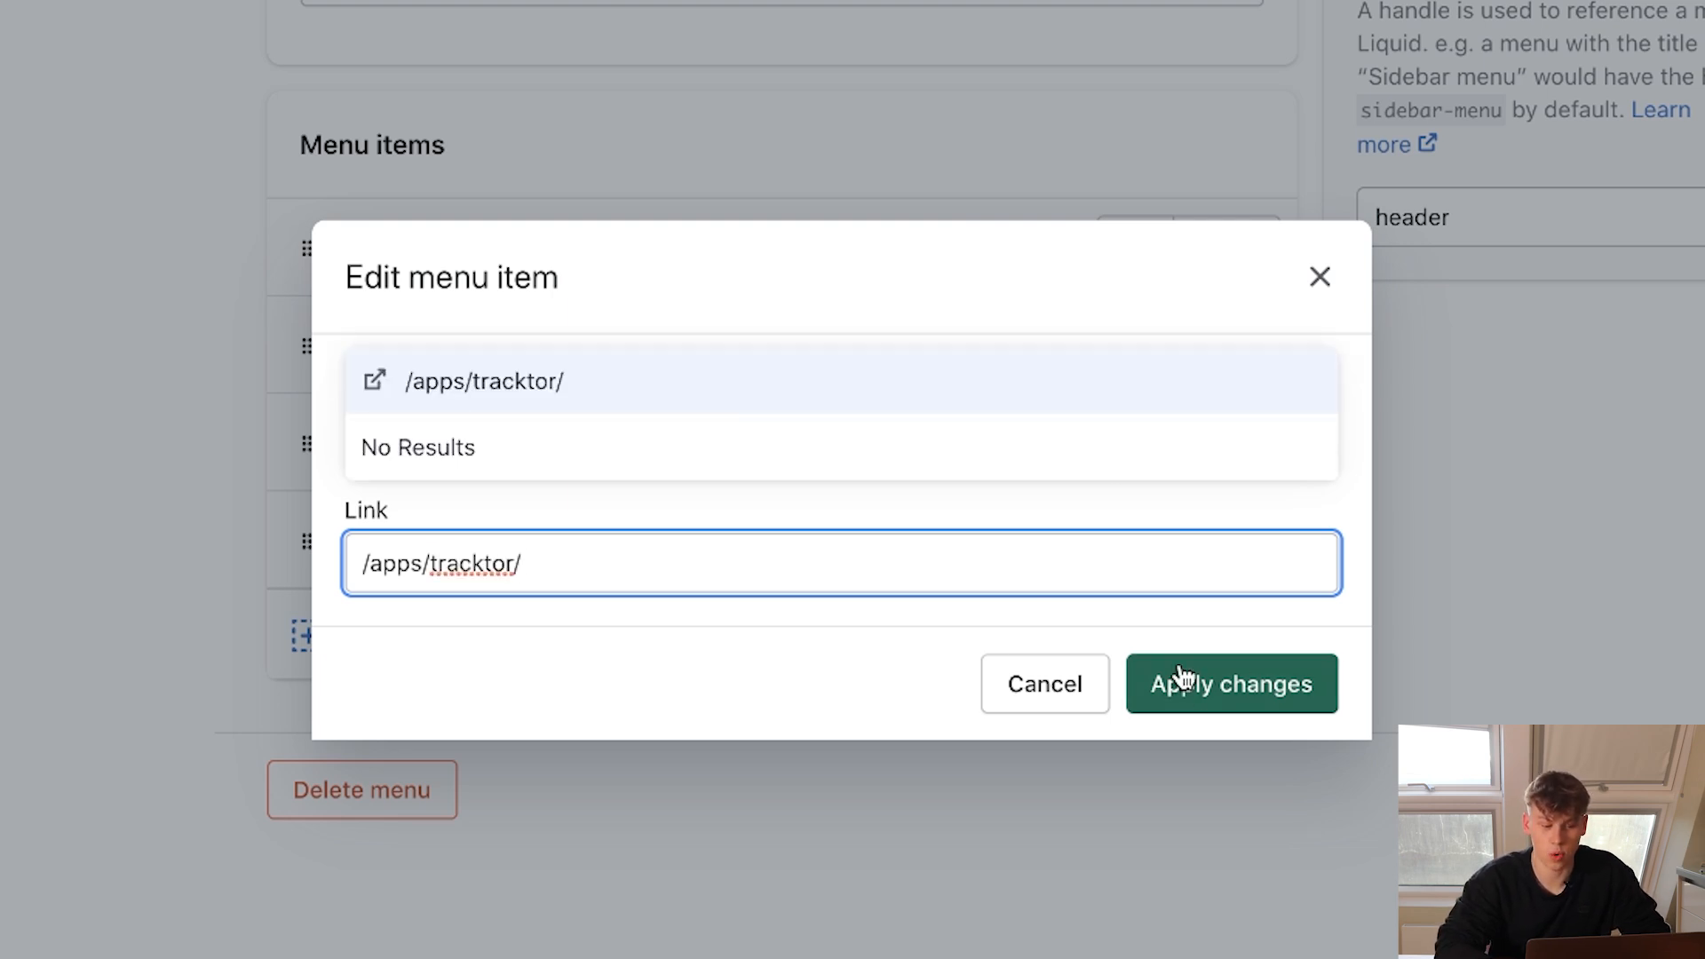
click(978, 377)
click(1190, 691)
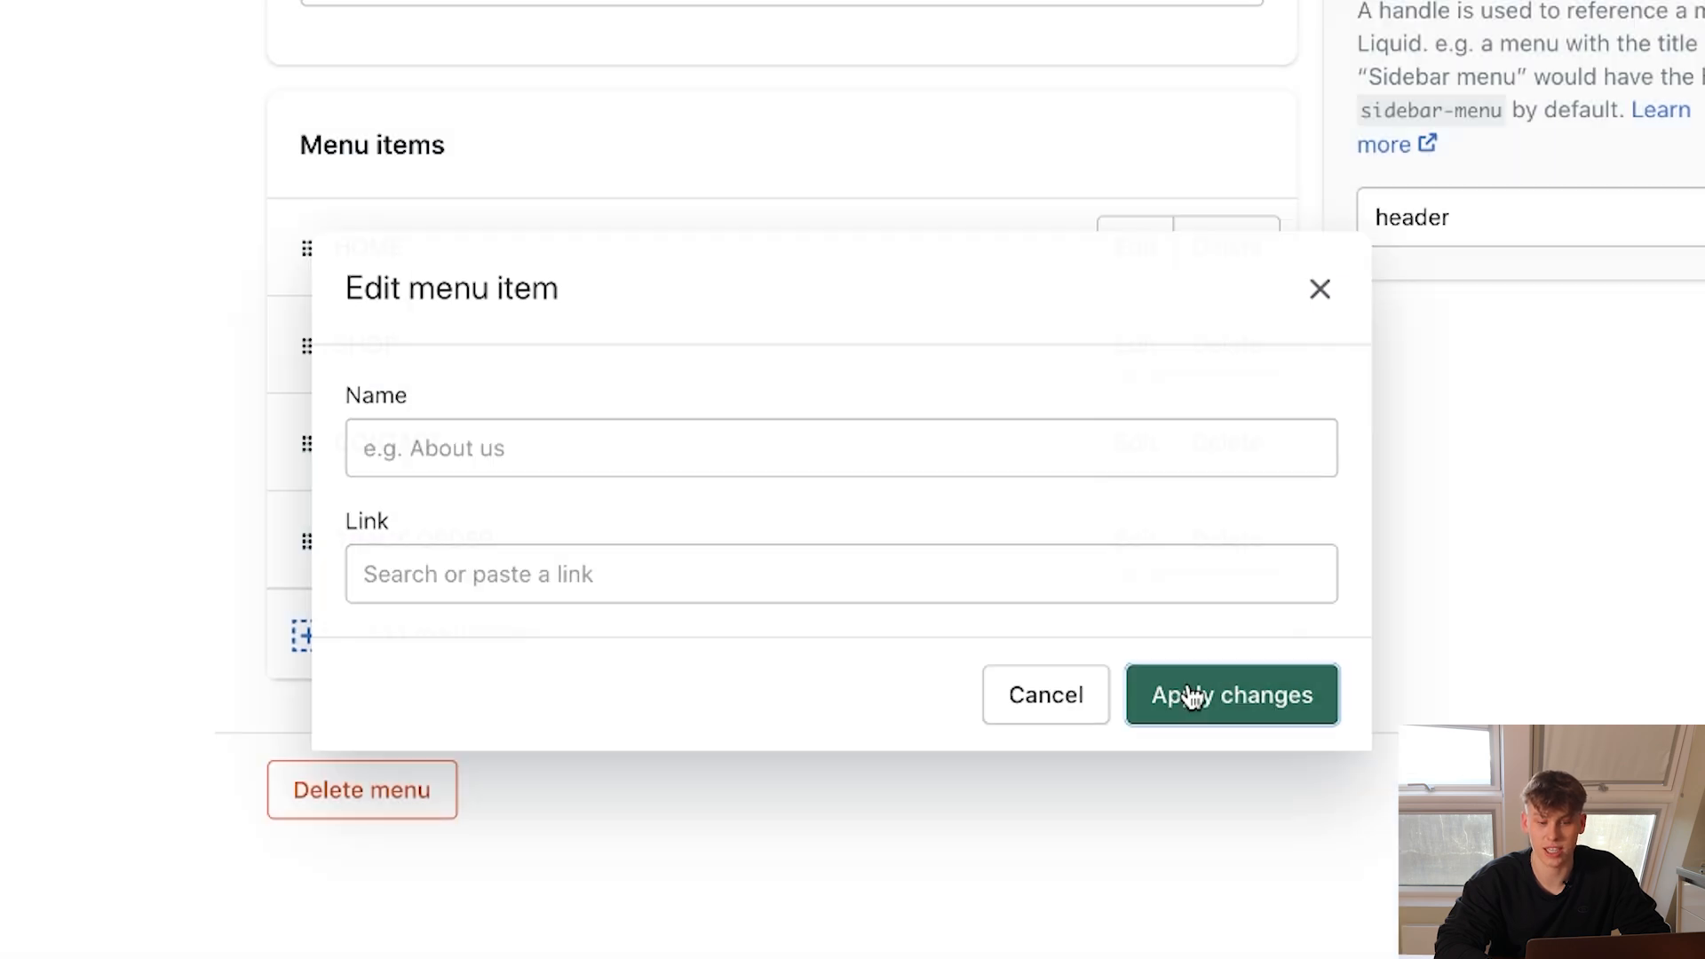
click(1510, 710)
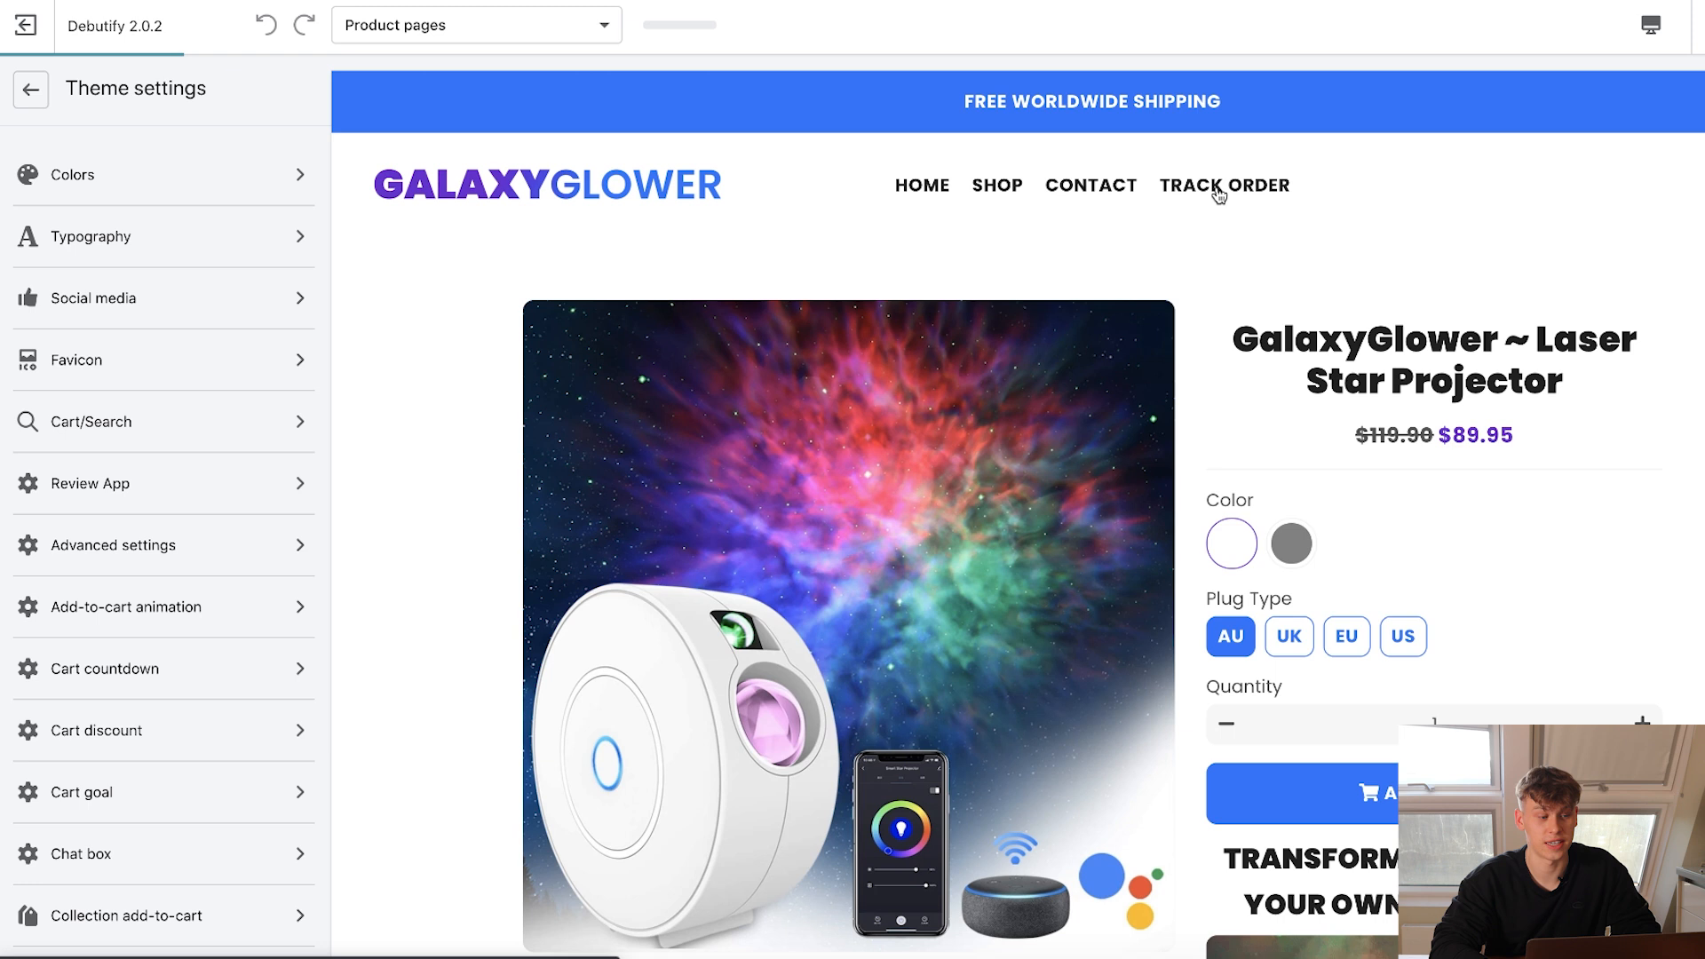
Check the Track Order and Contact pages in the theme preview and look over the Email Marketing by Automizely app listing.
click(1219, 188)
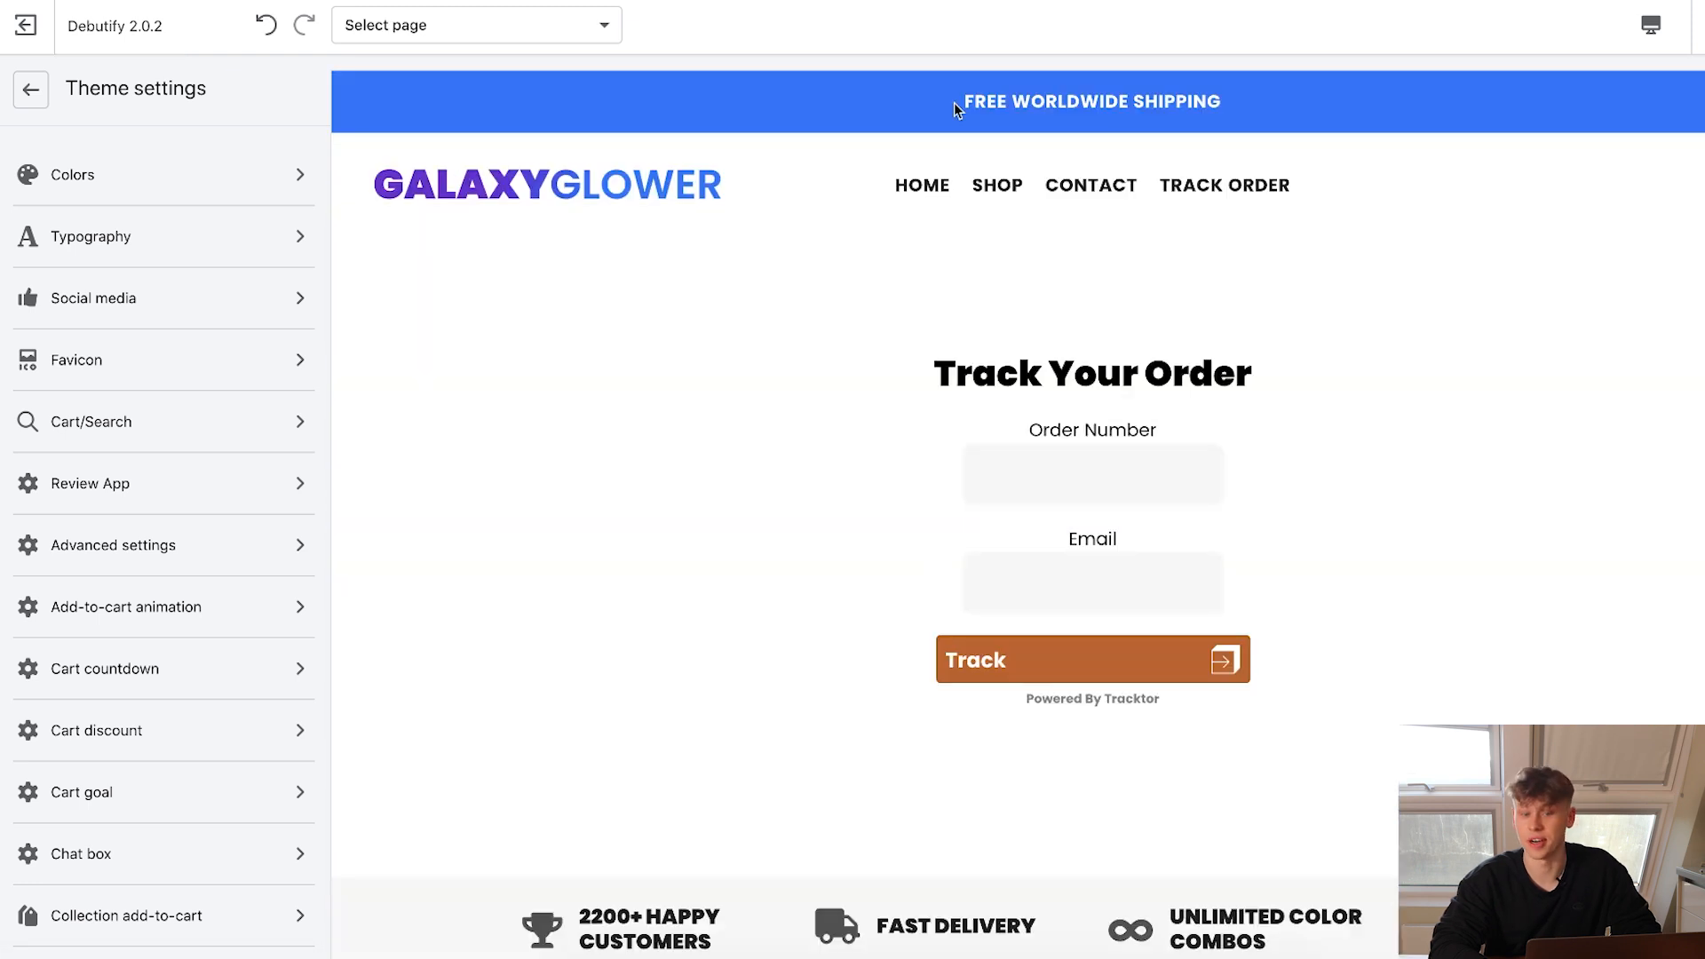
click(1101, 184)
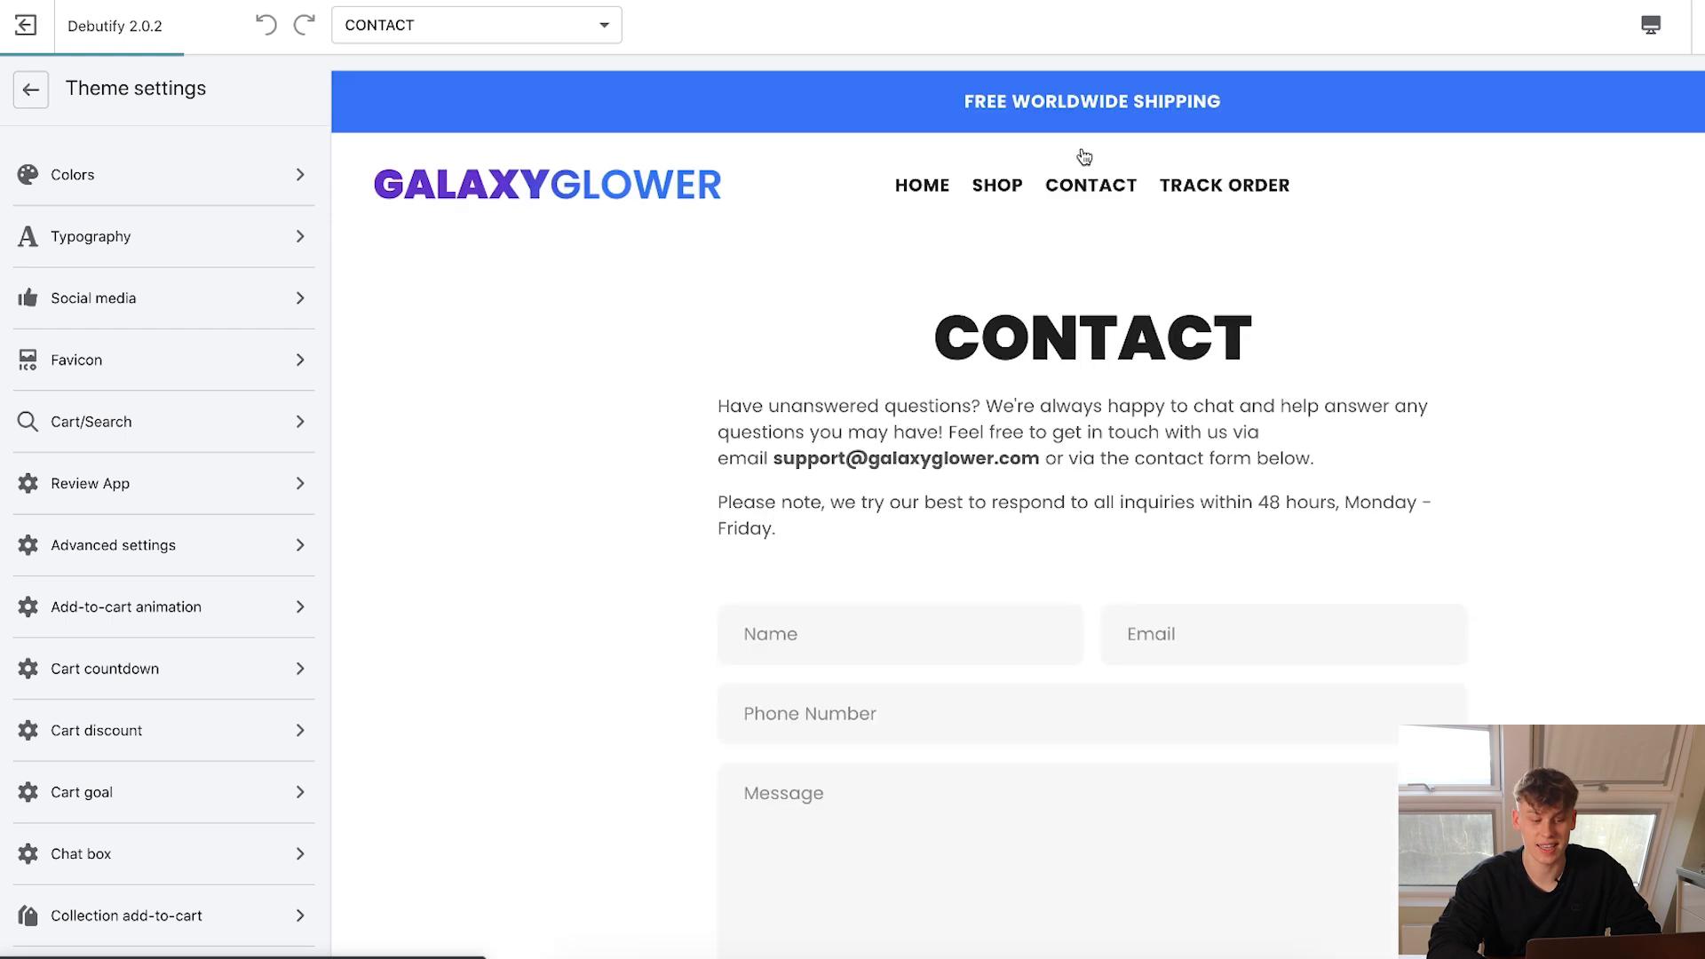
scroll(1042, 536, down, 5)
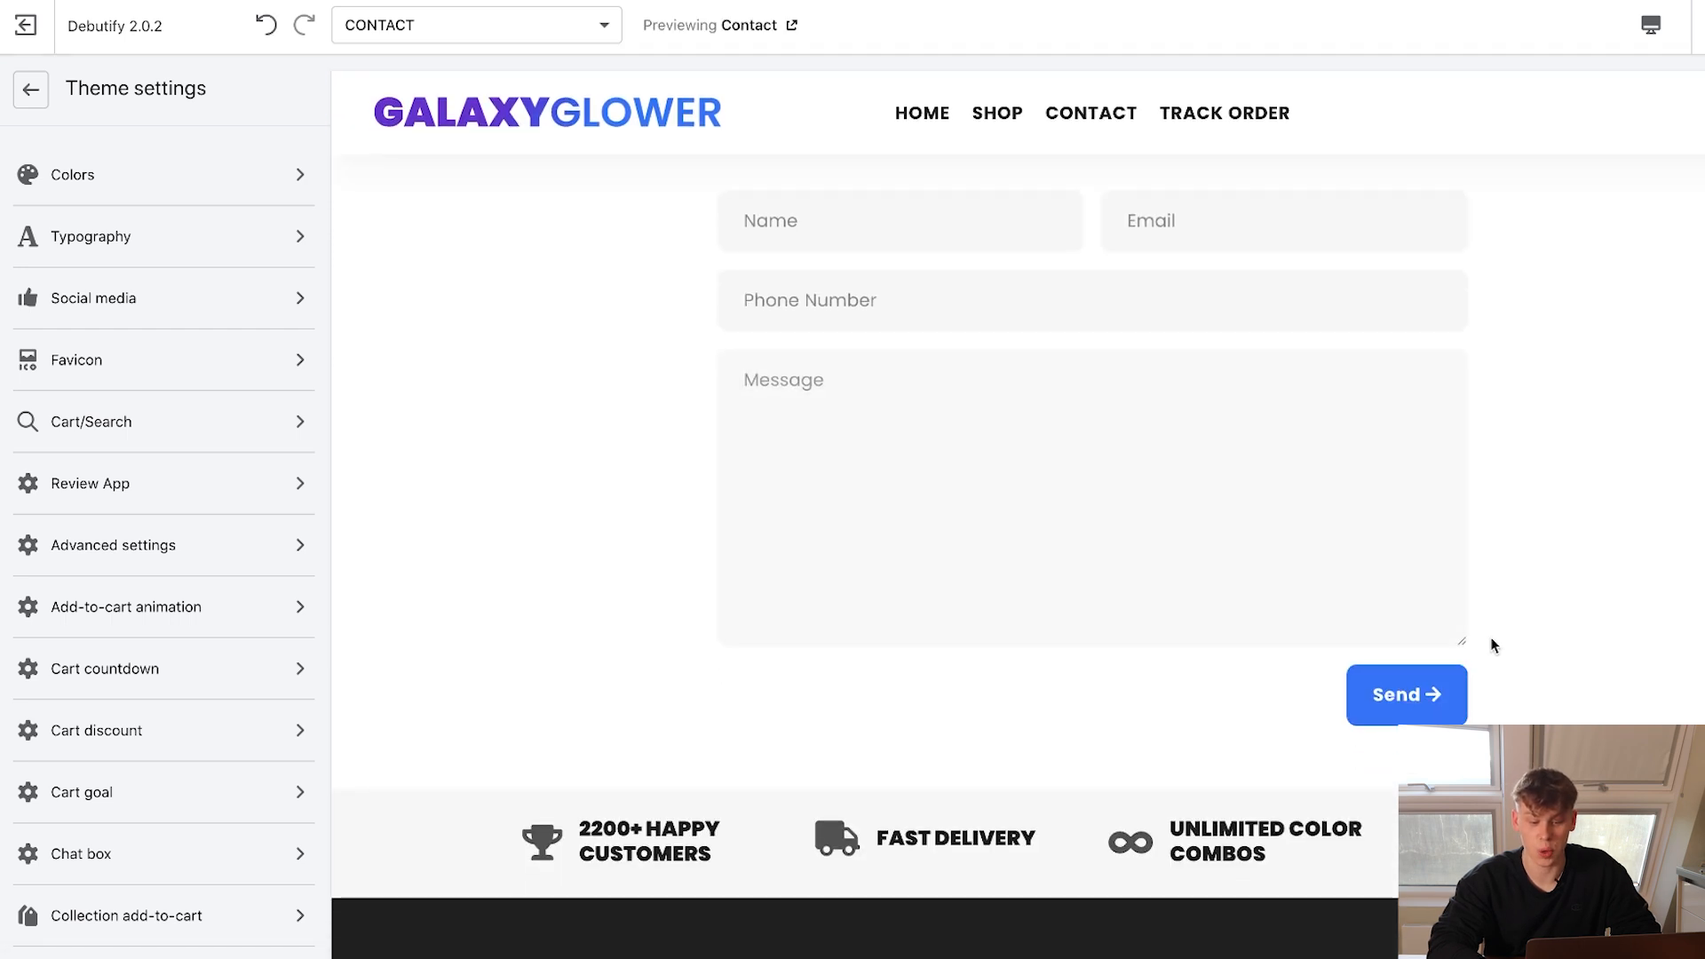
drag(1466, 641, 1324, 484)
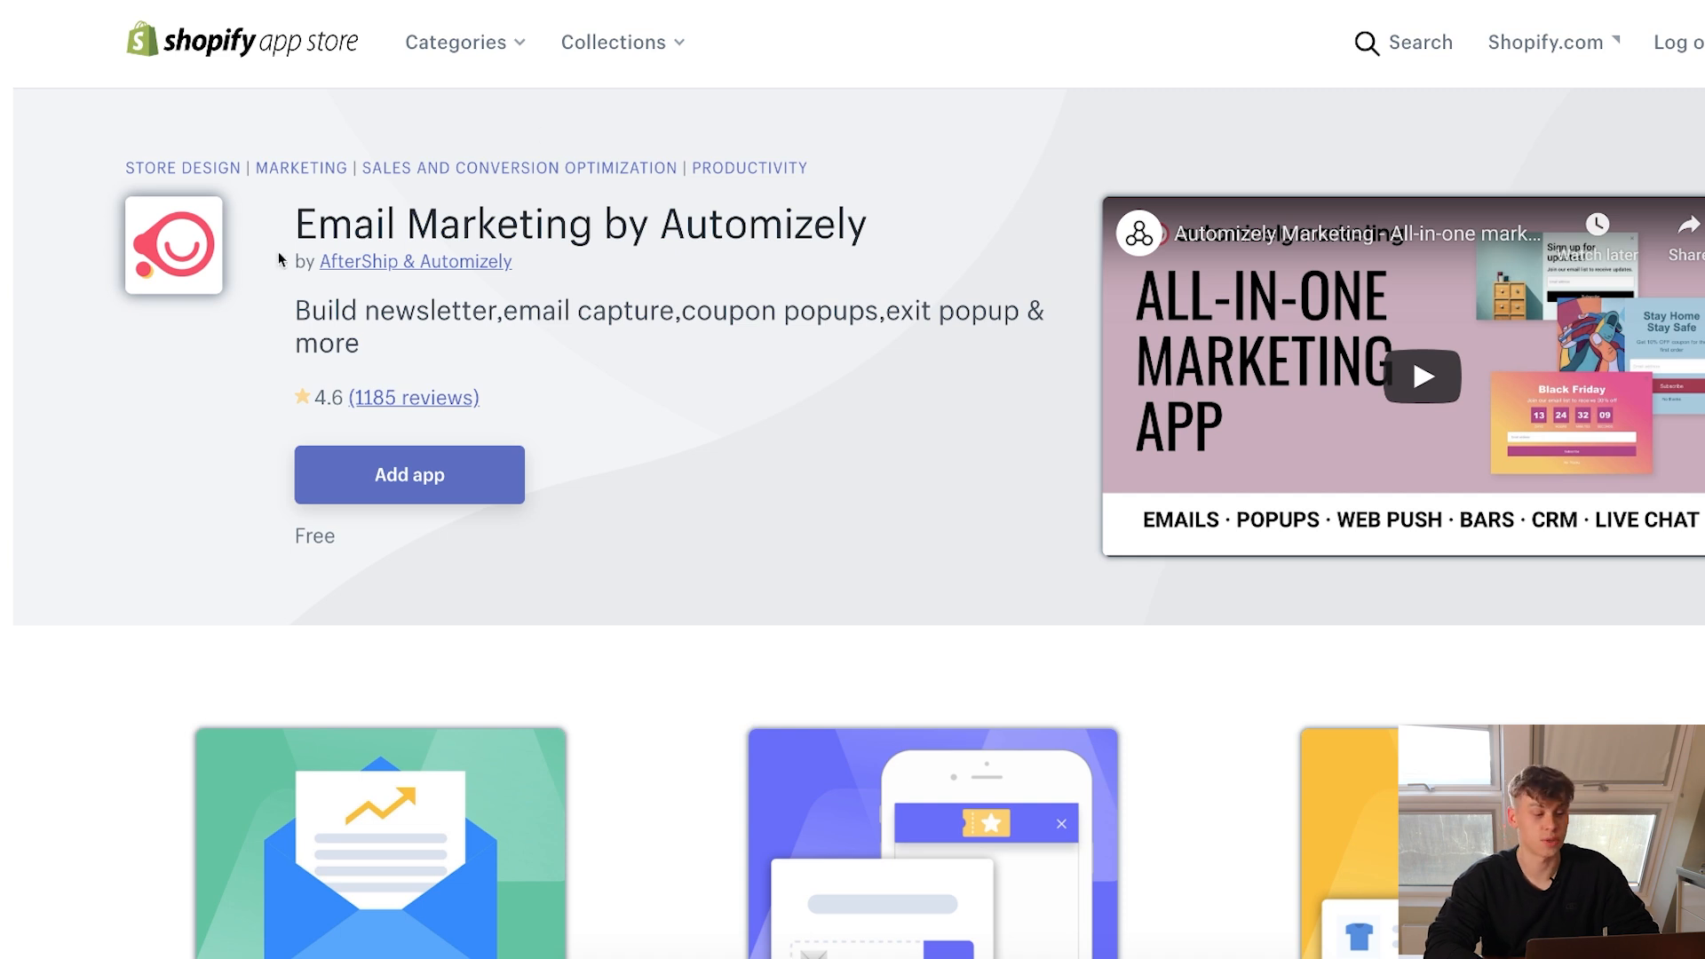
scroll(545, 306, down, 3)
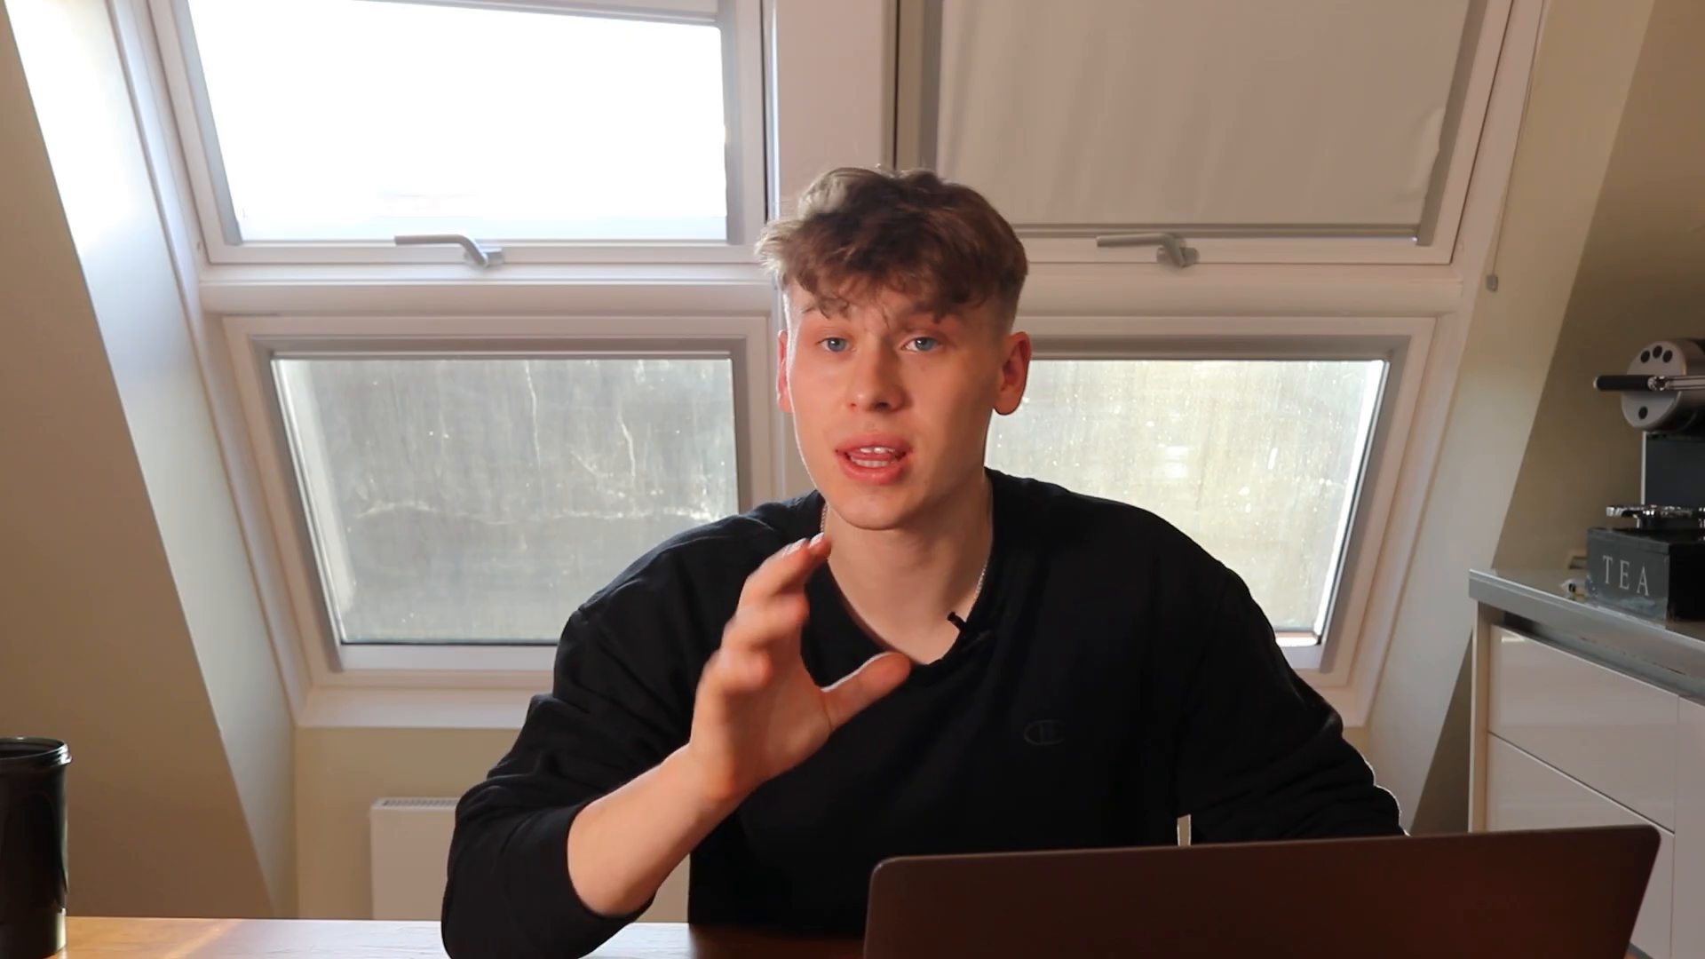
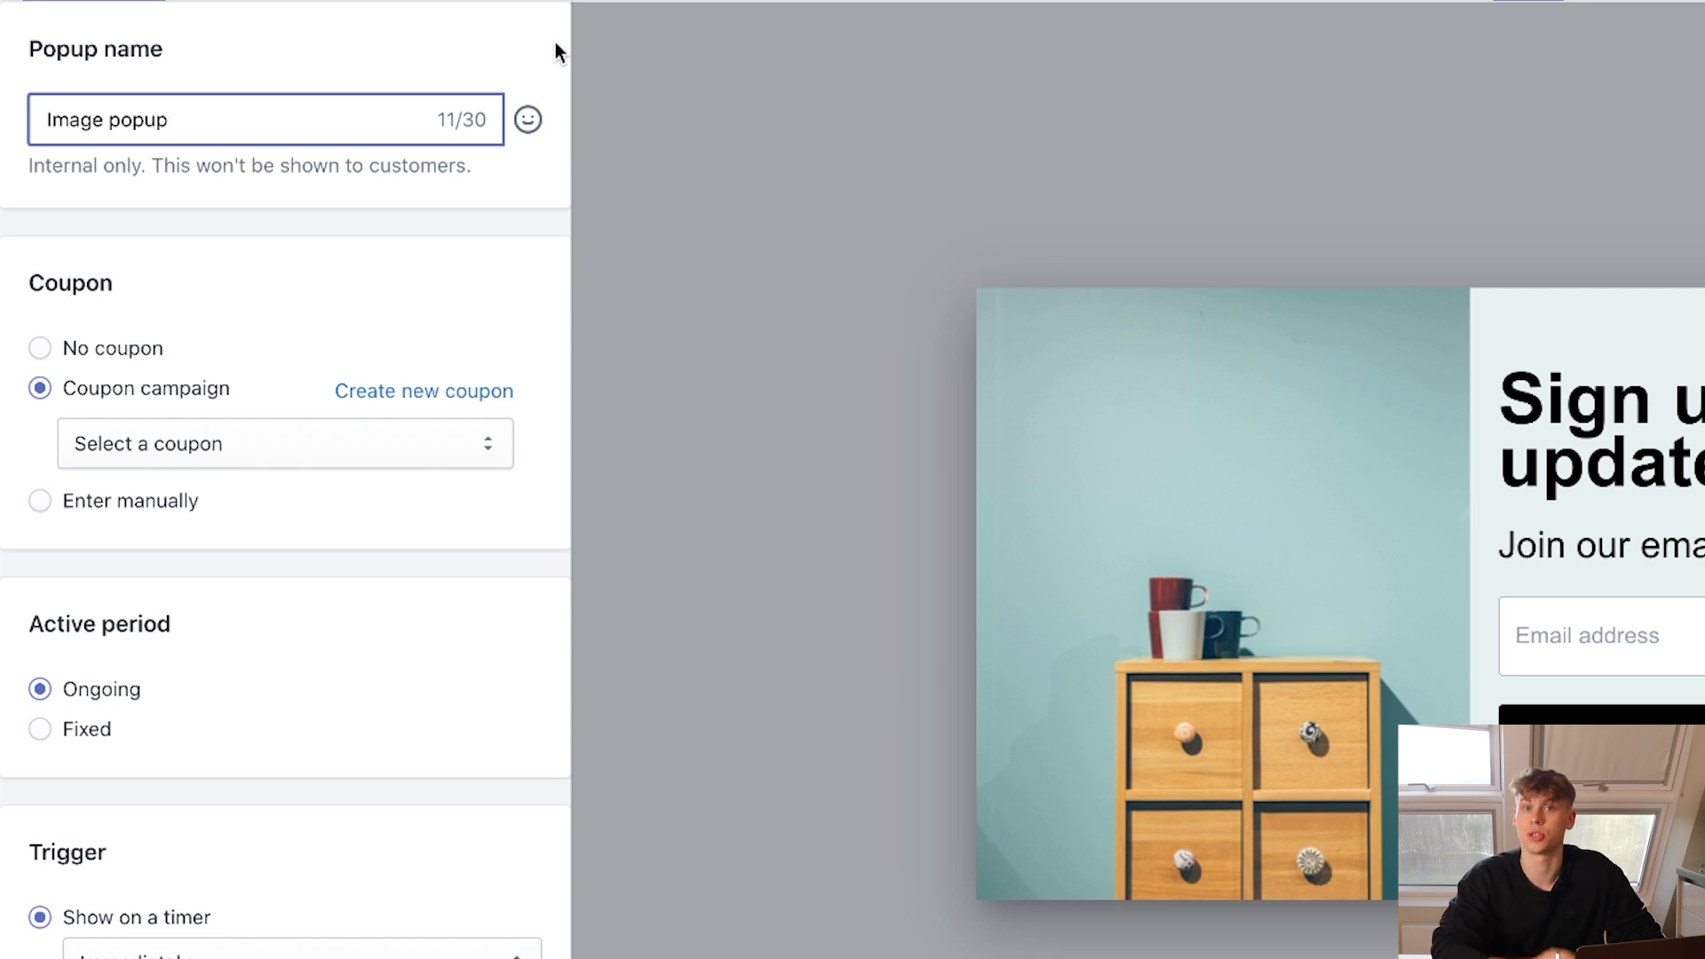
Start a new Automizely coupon of the Standard coupon type, with DISCOUNT10 as both its title and its code.
click(154, 449)
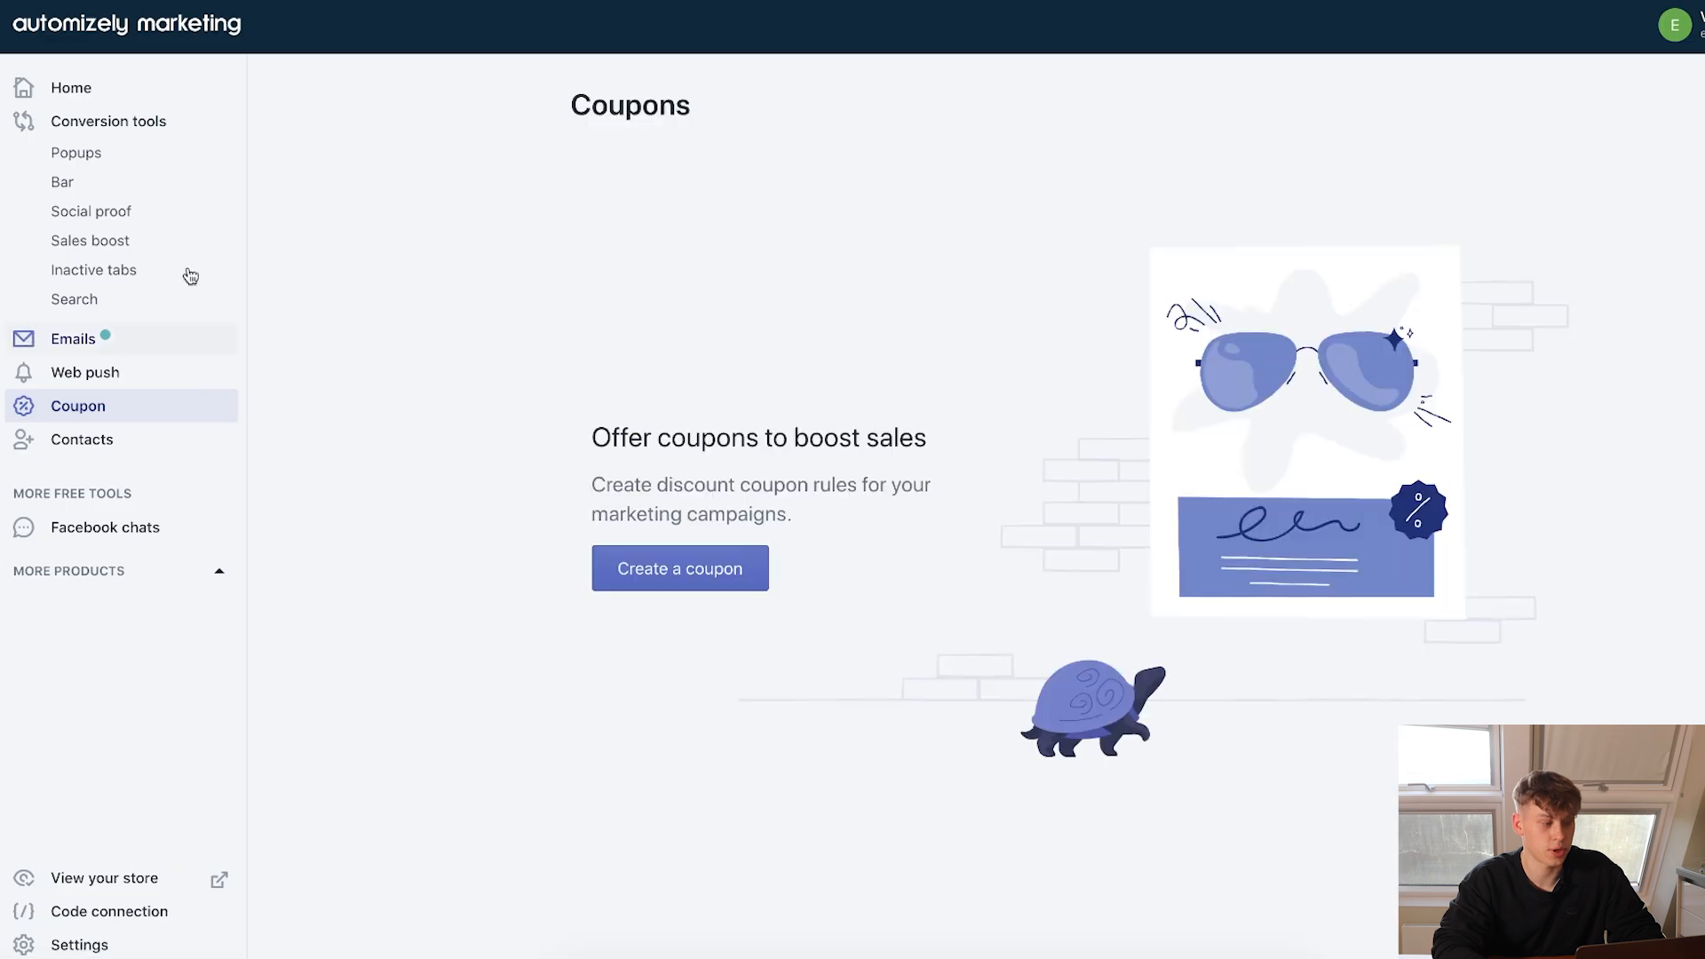
click(723, 568)
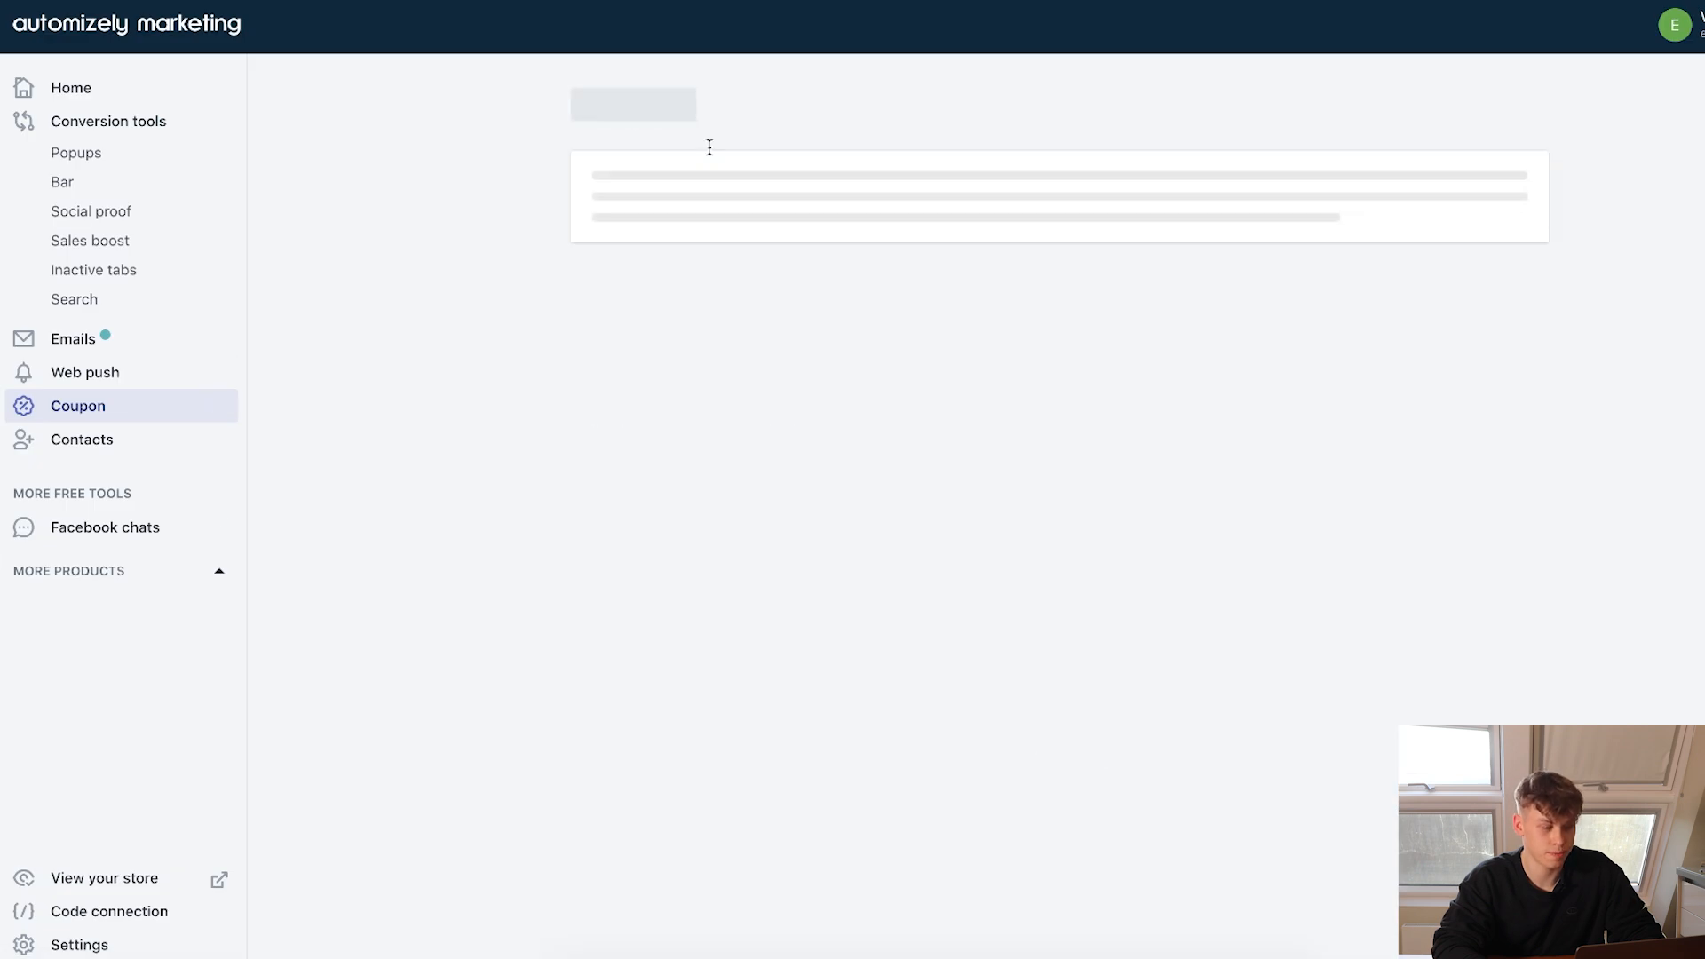
text(DISCOU)
text(NT1)
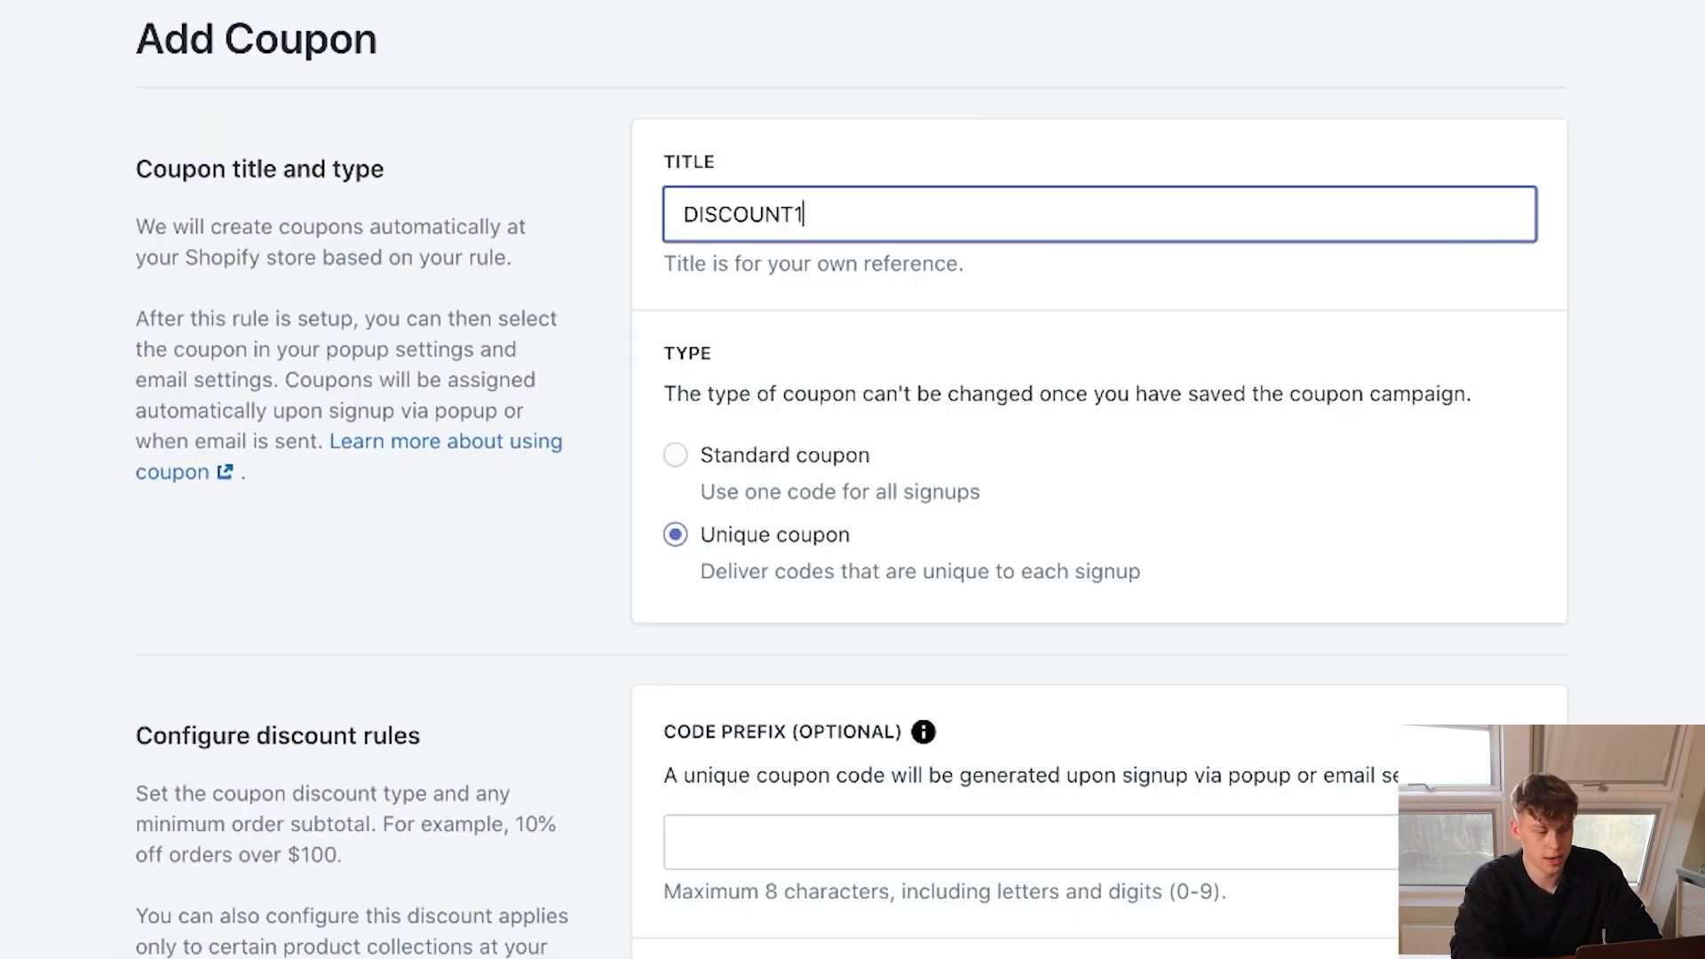
text(0)
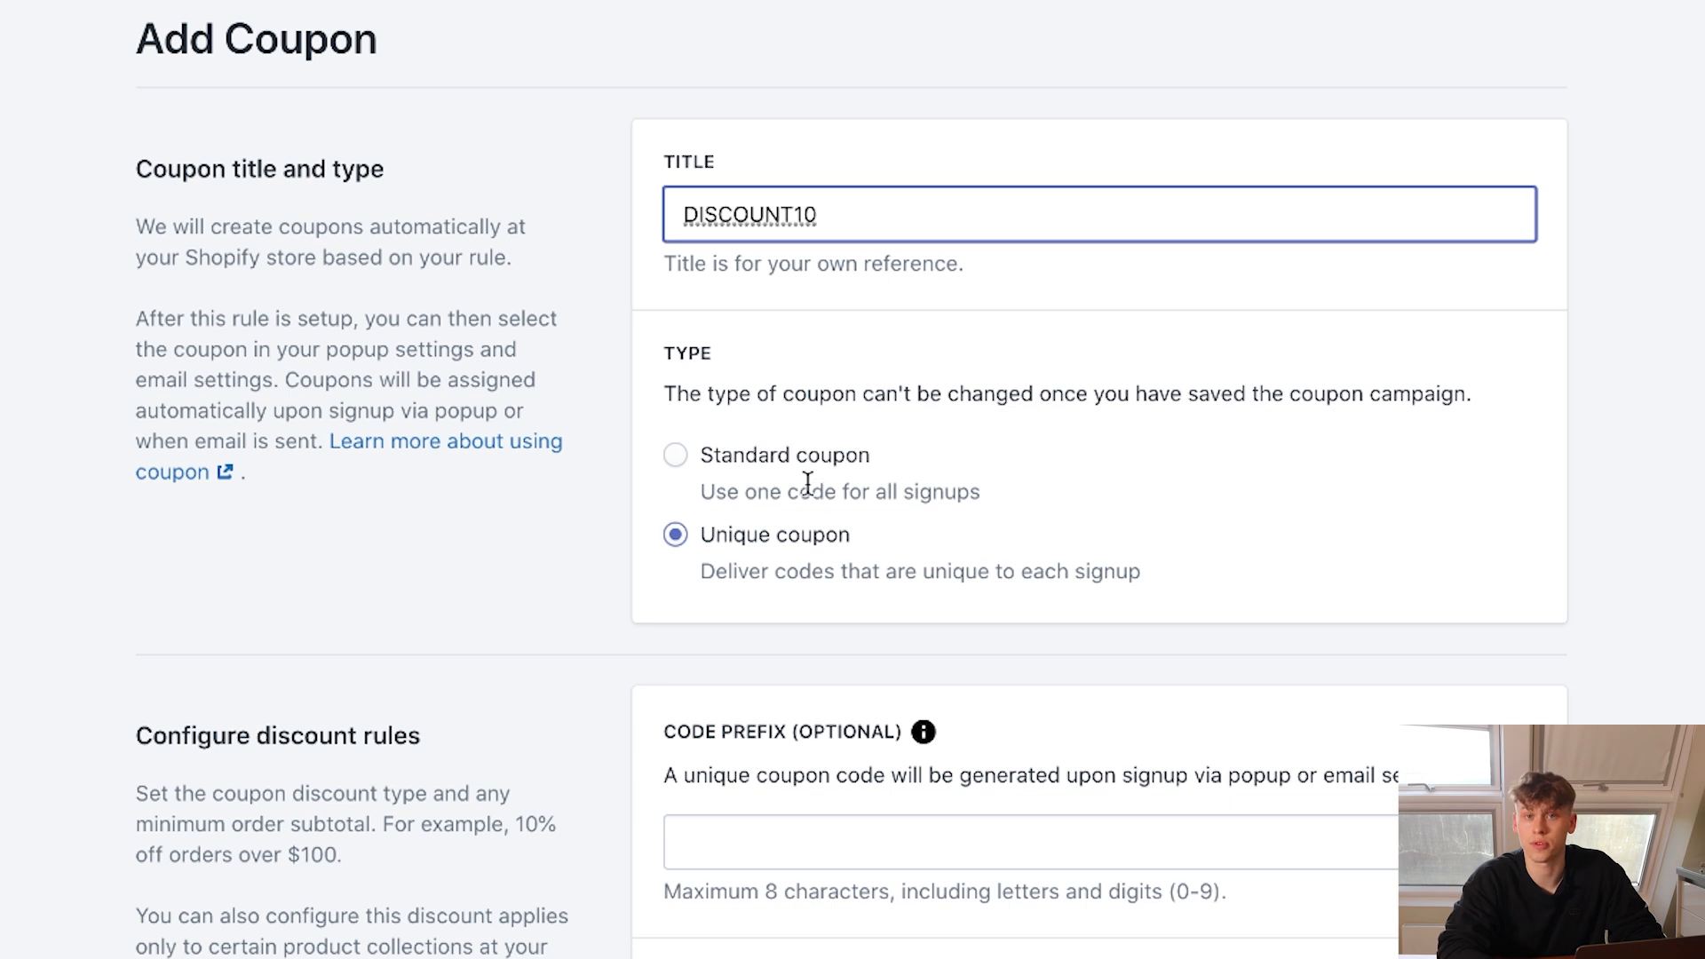
click(772, 463)
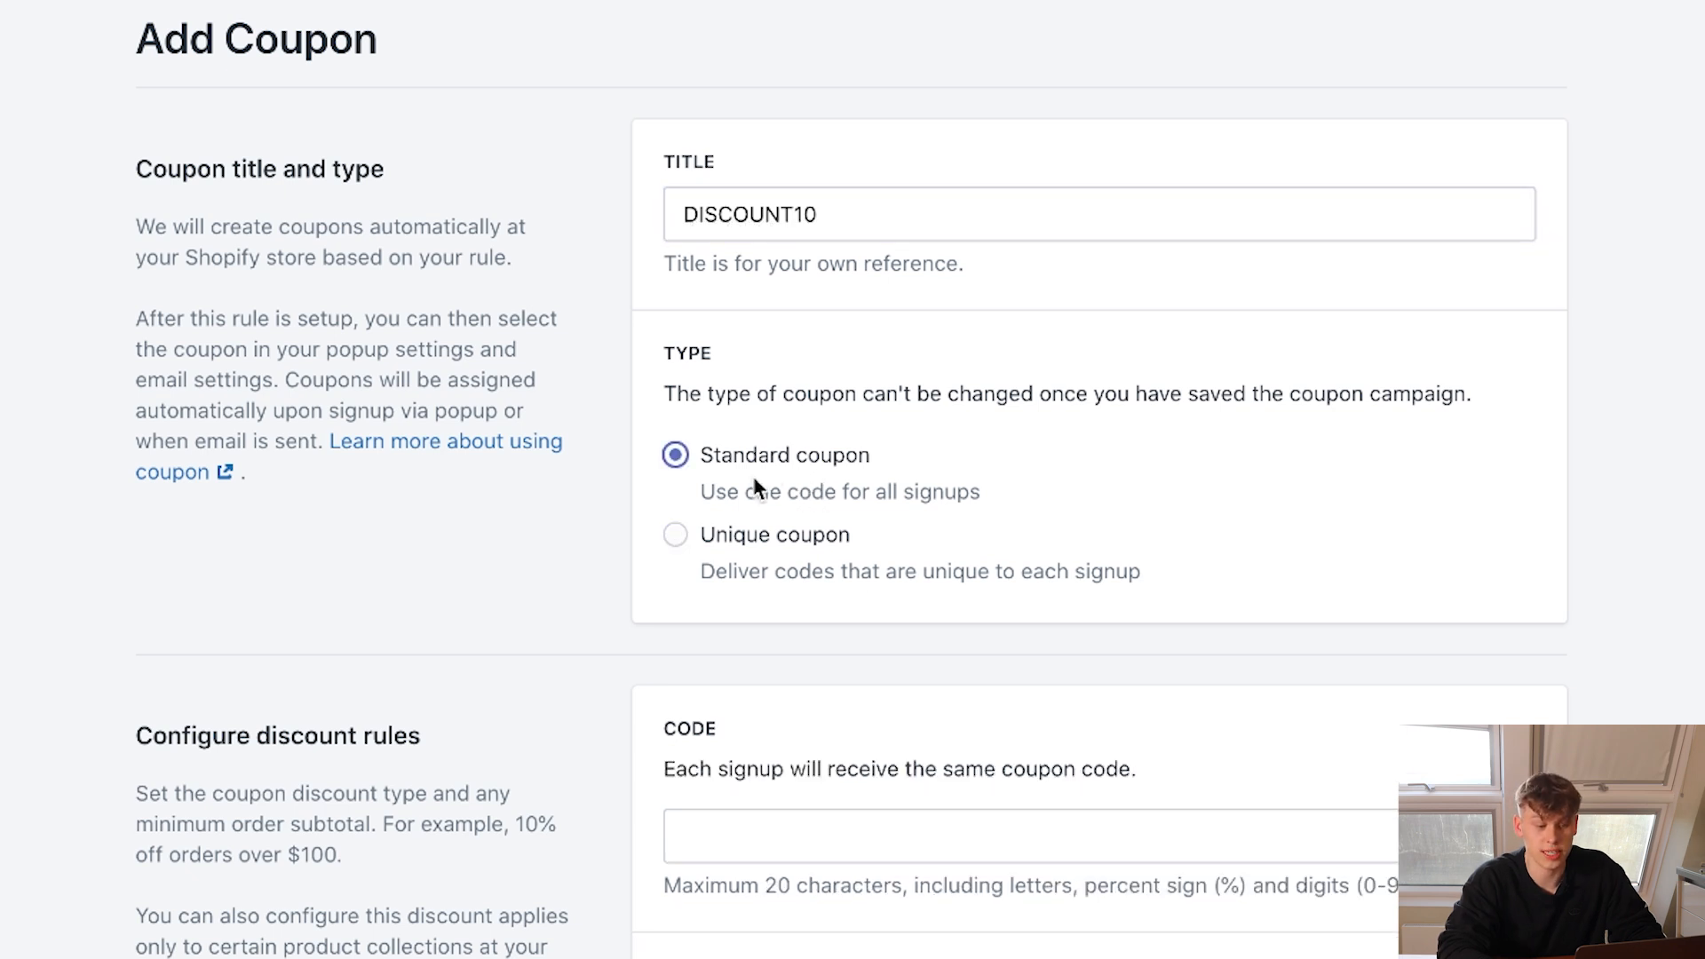
click(857, 810)
scroll(857, 810, down, 4)
text(C)
text(ISCOUNT10)
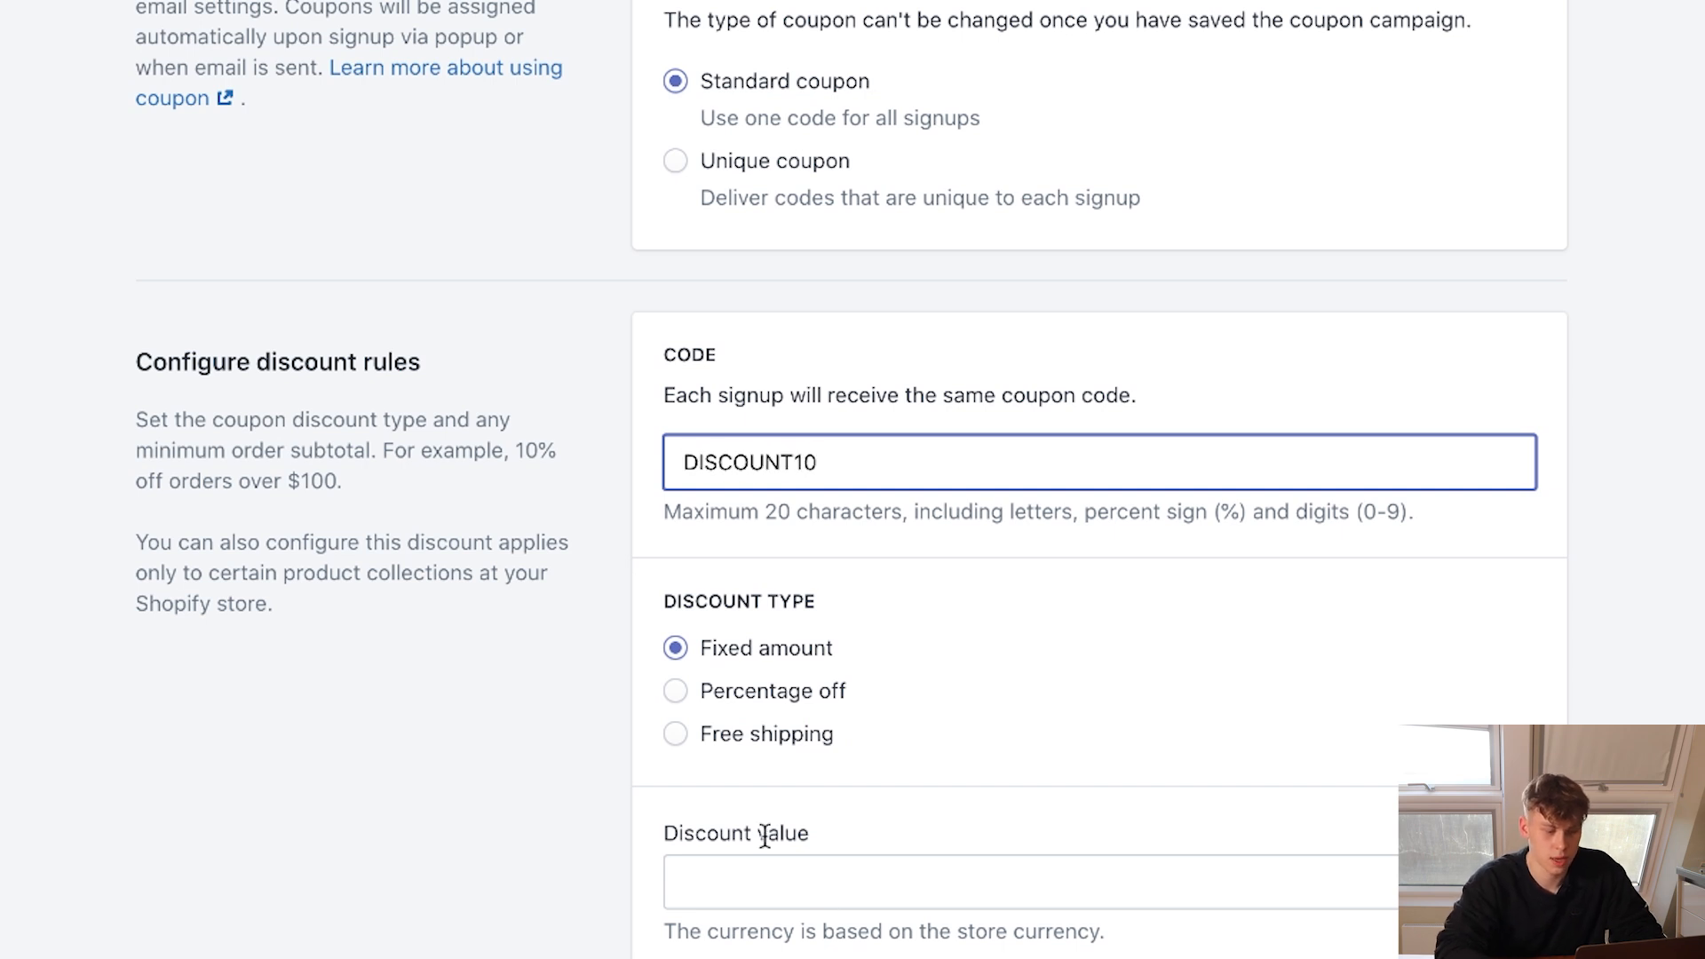
Set the coupon's discount to 10 percent off and limit it to one use per customer.
click(697, 696)
click(757, 866)
text(10)
scroll(852, 698, down, 5)
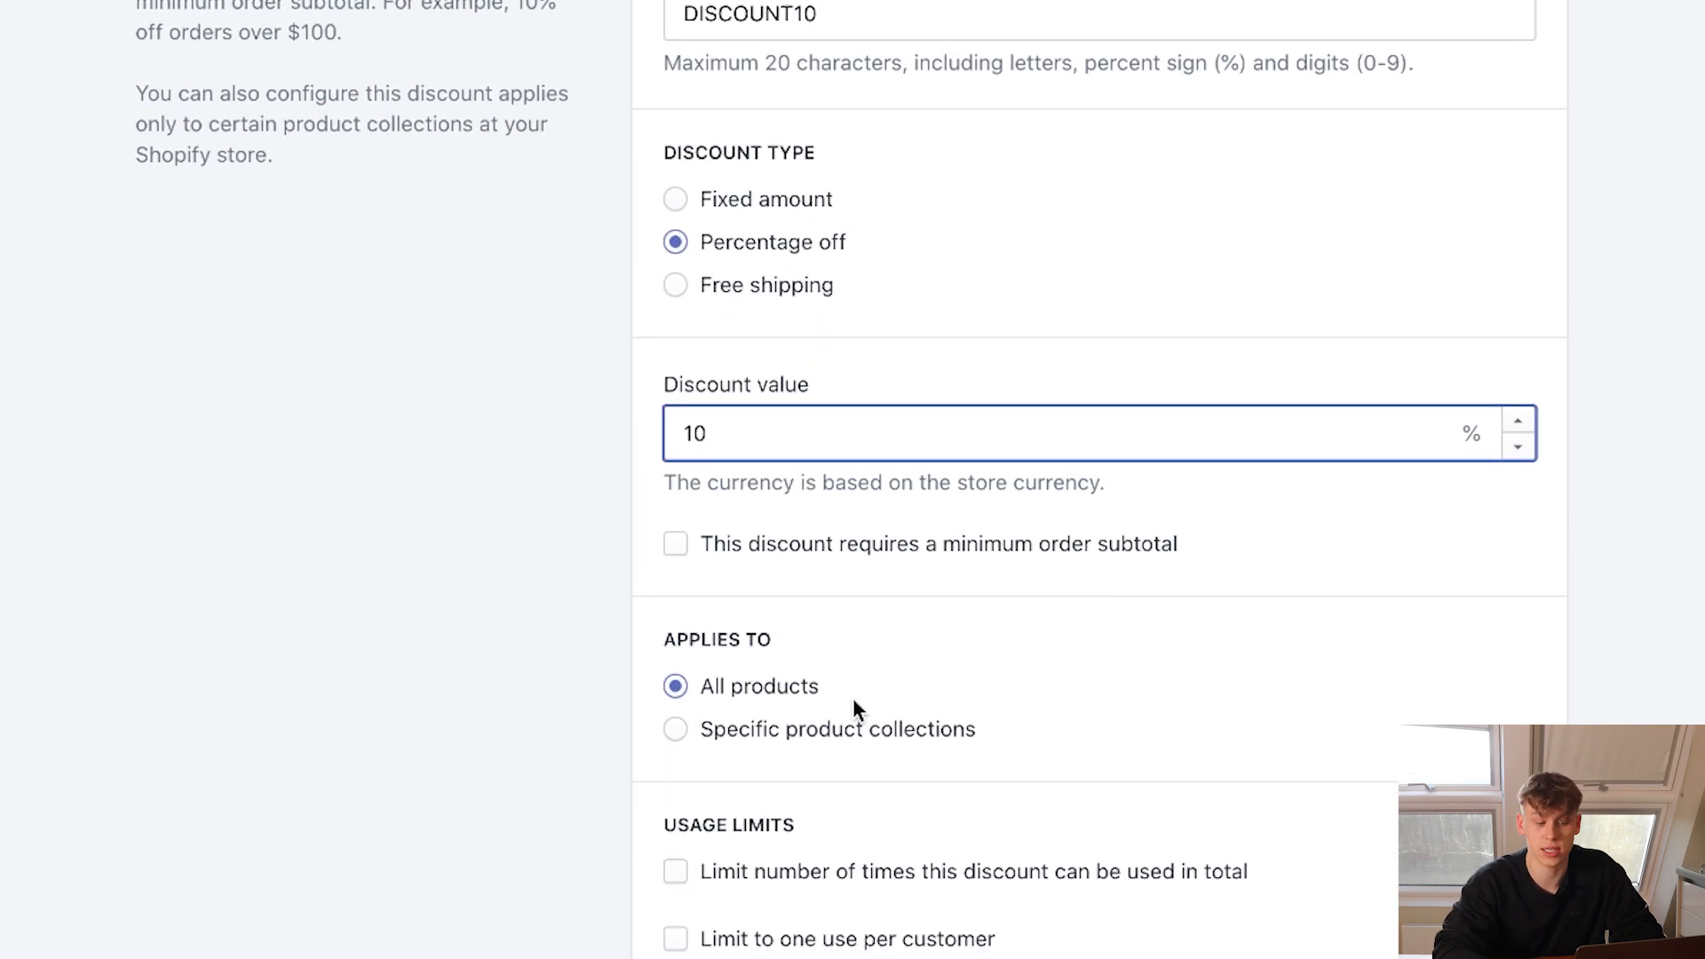
scroll(904, 477, down, 4)
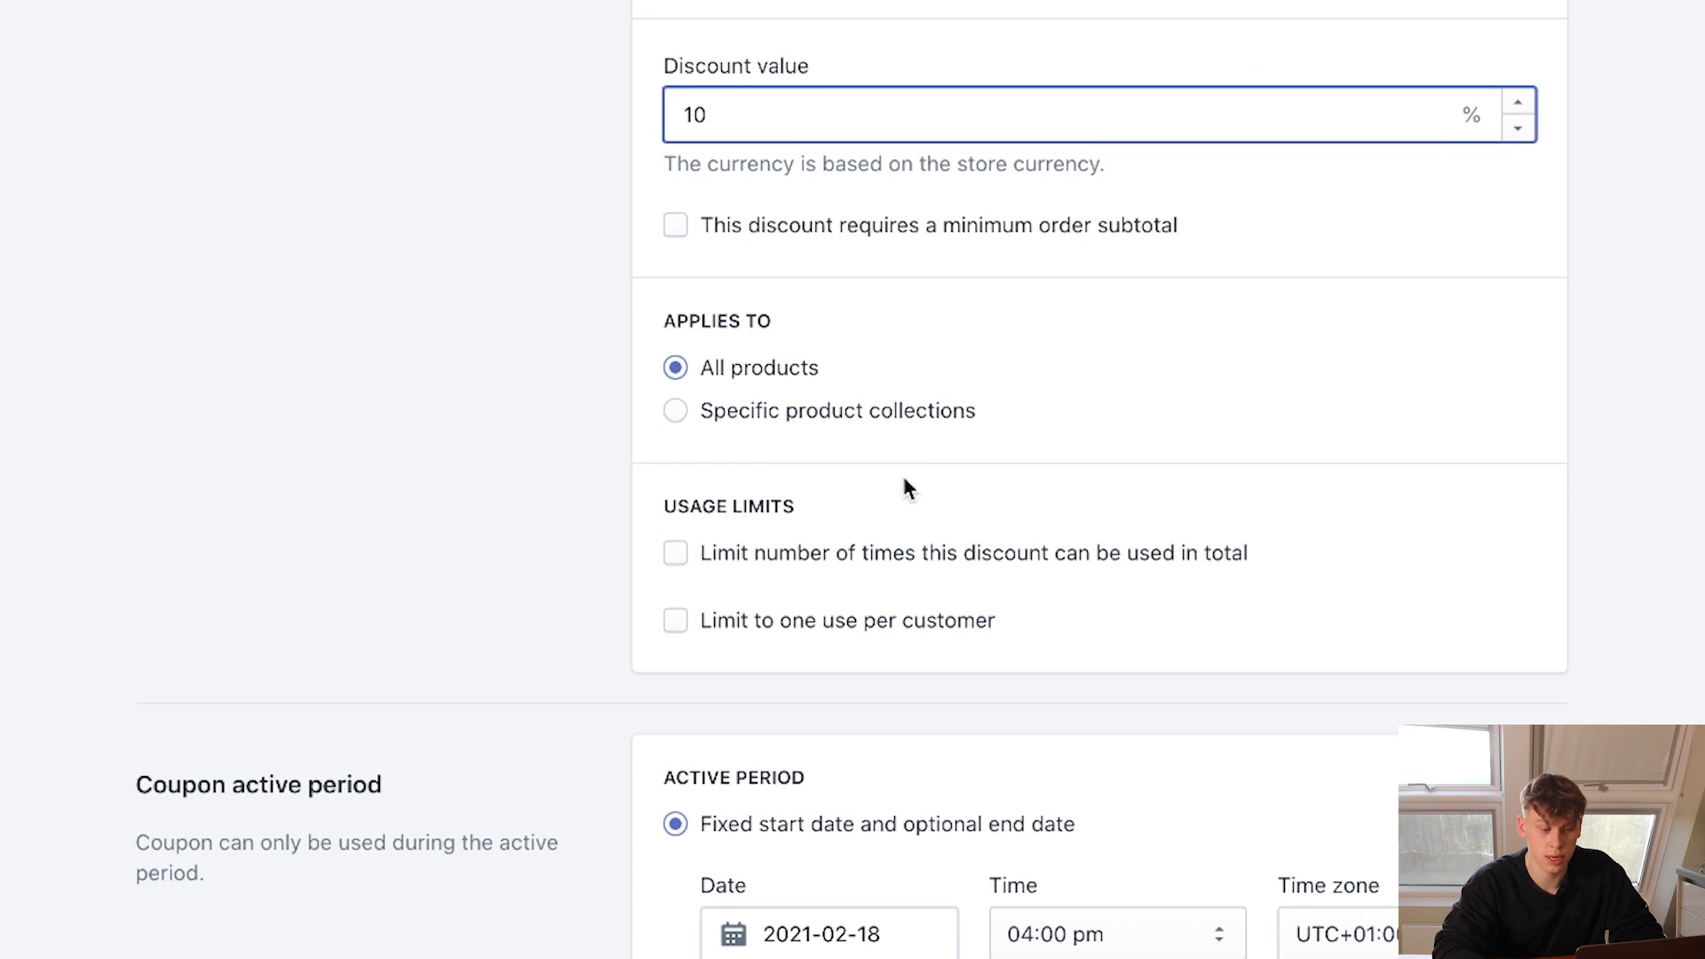
click(757, 621)
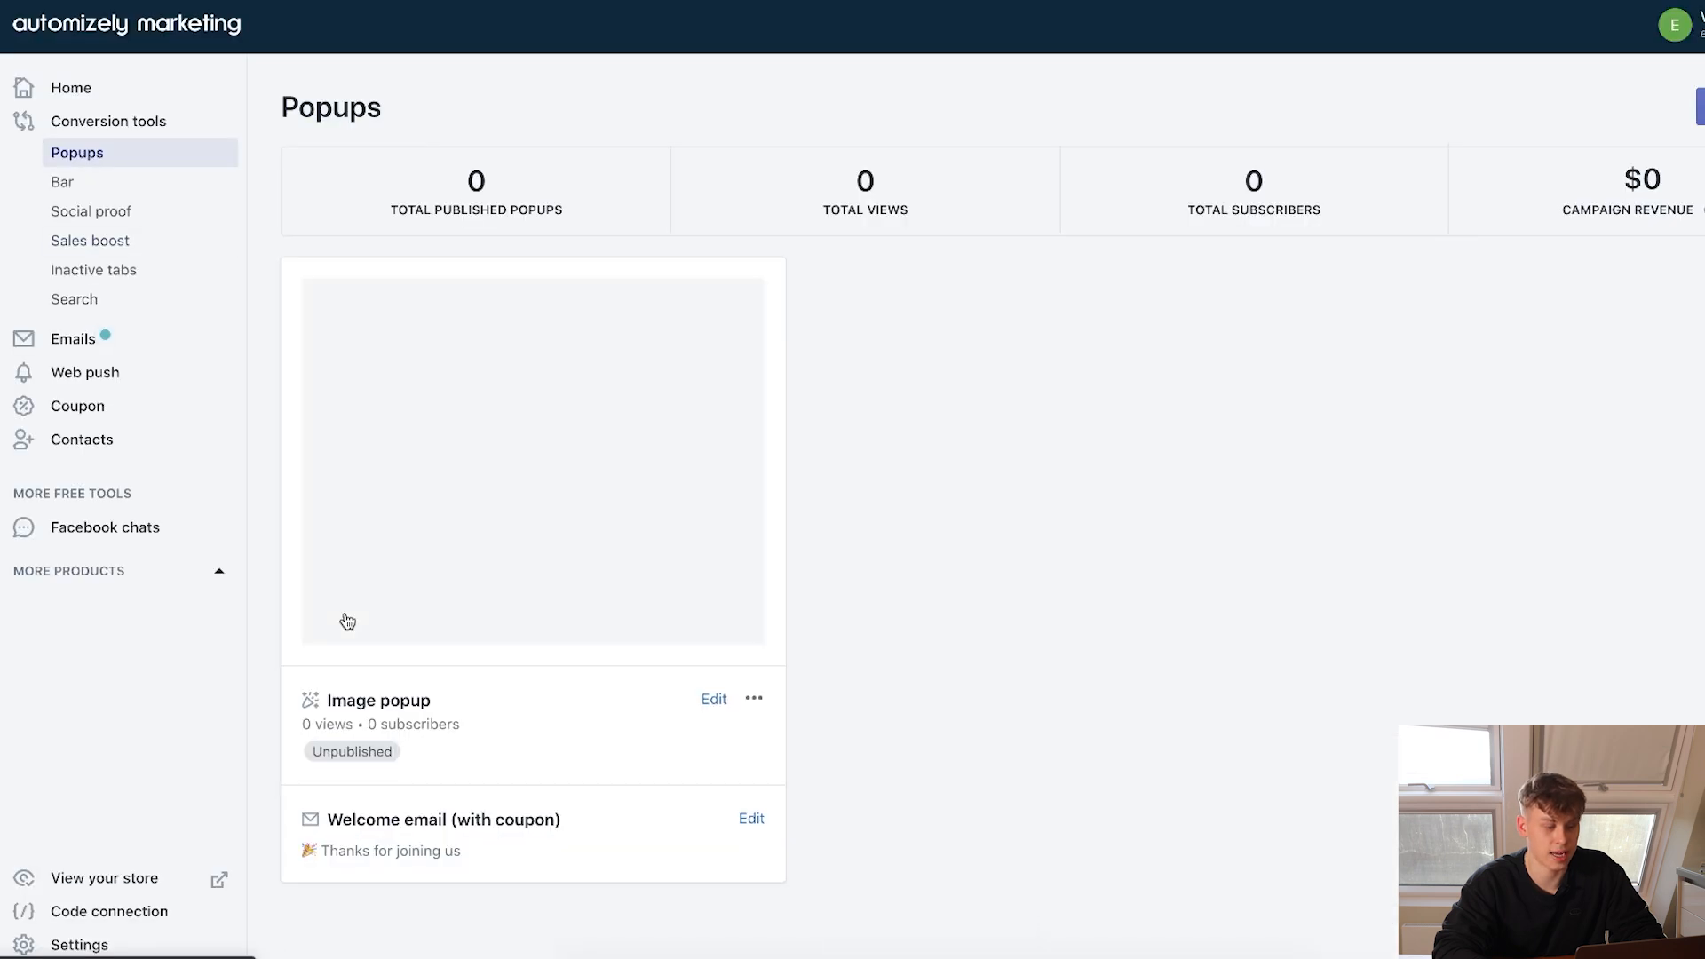
Open the Image popup for editing and assign the DISCOUNT10 coupon campaign to it.
click(715, 677)
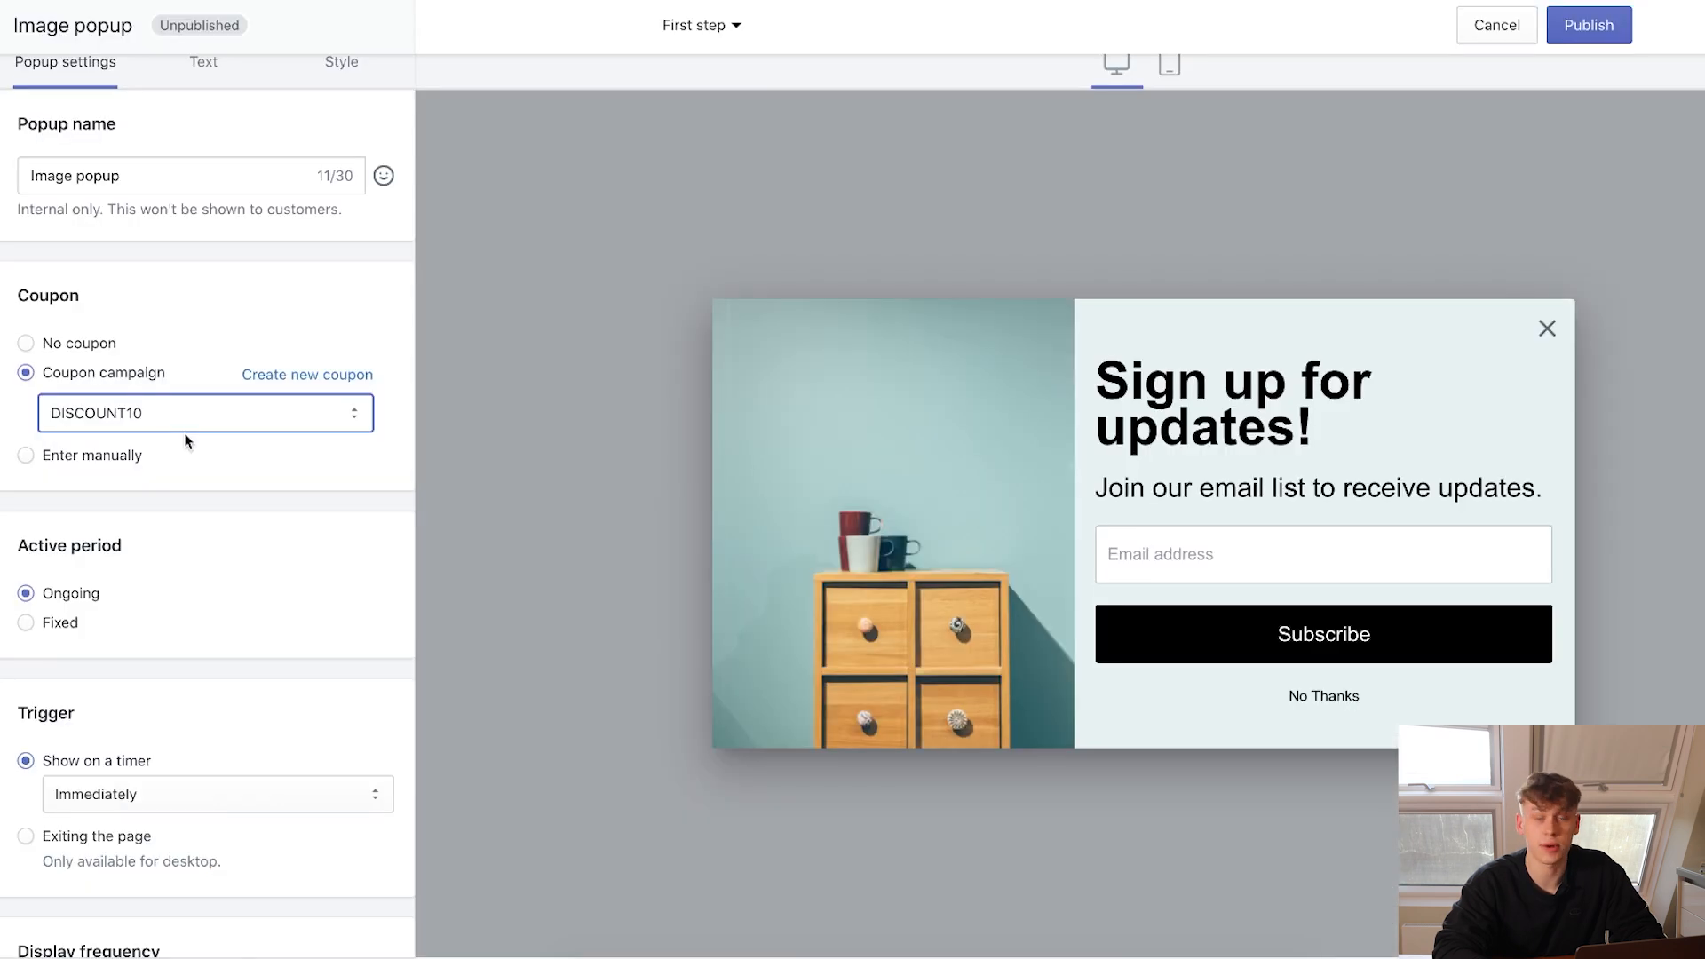
scroll(84, 545, down, 3)
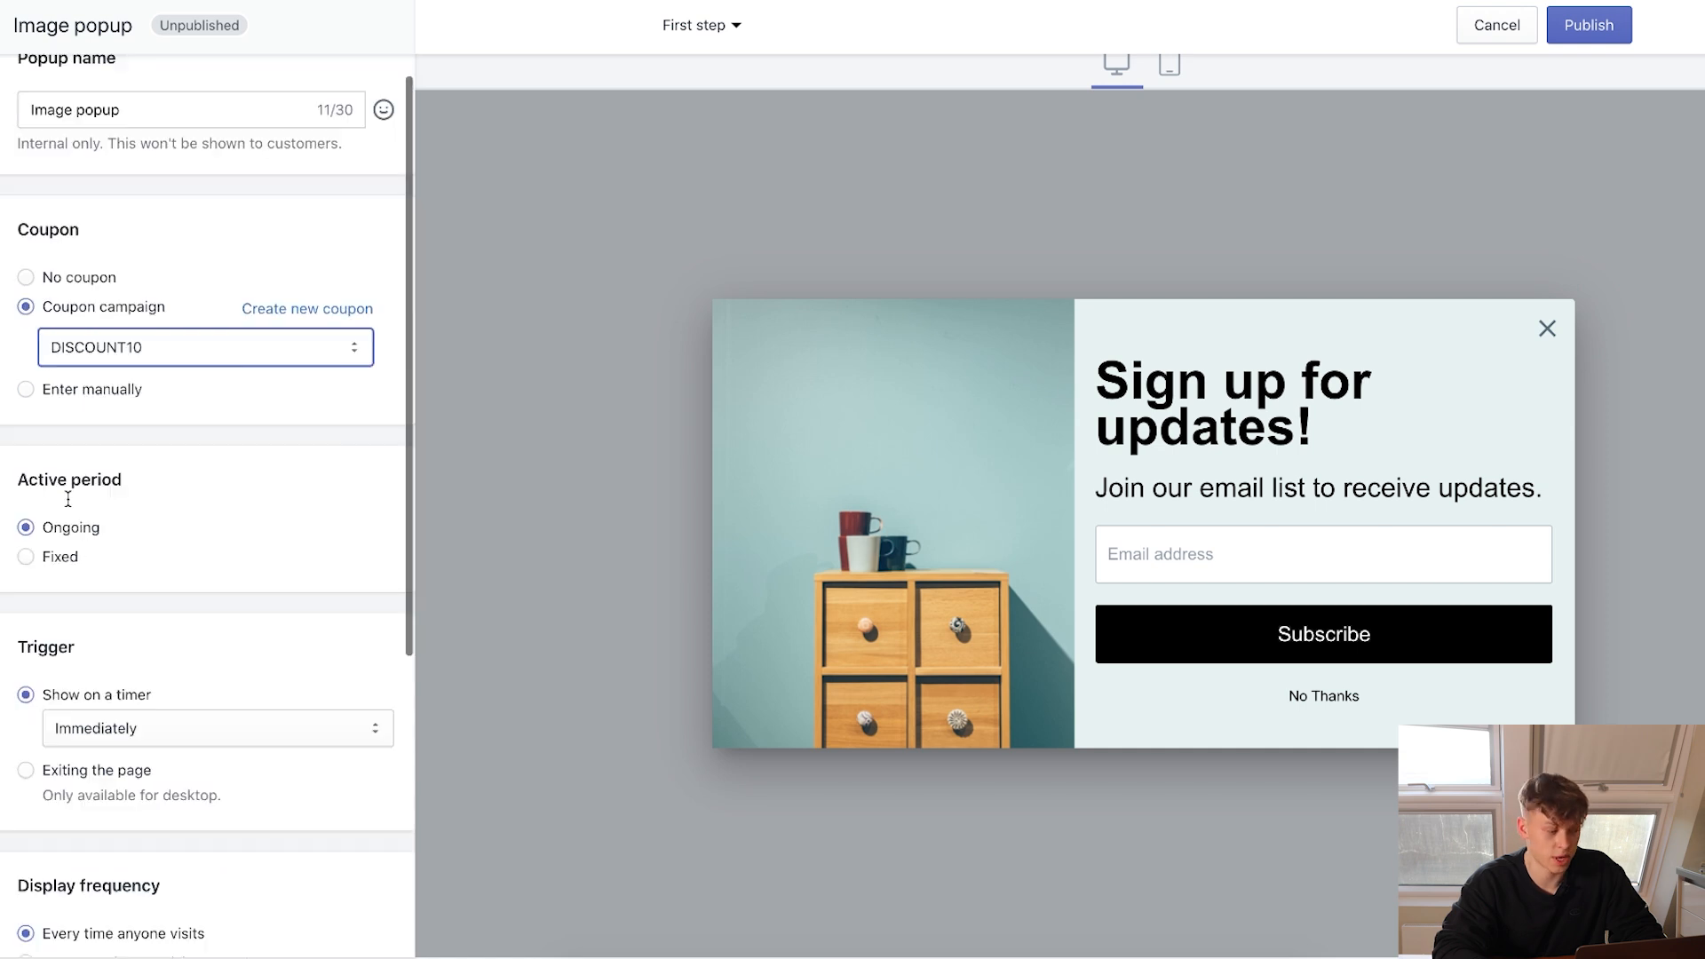
Try After 10 seconds as the popup's timer and change its trigger to Exiting the page.
click(130, 558)
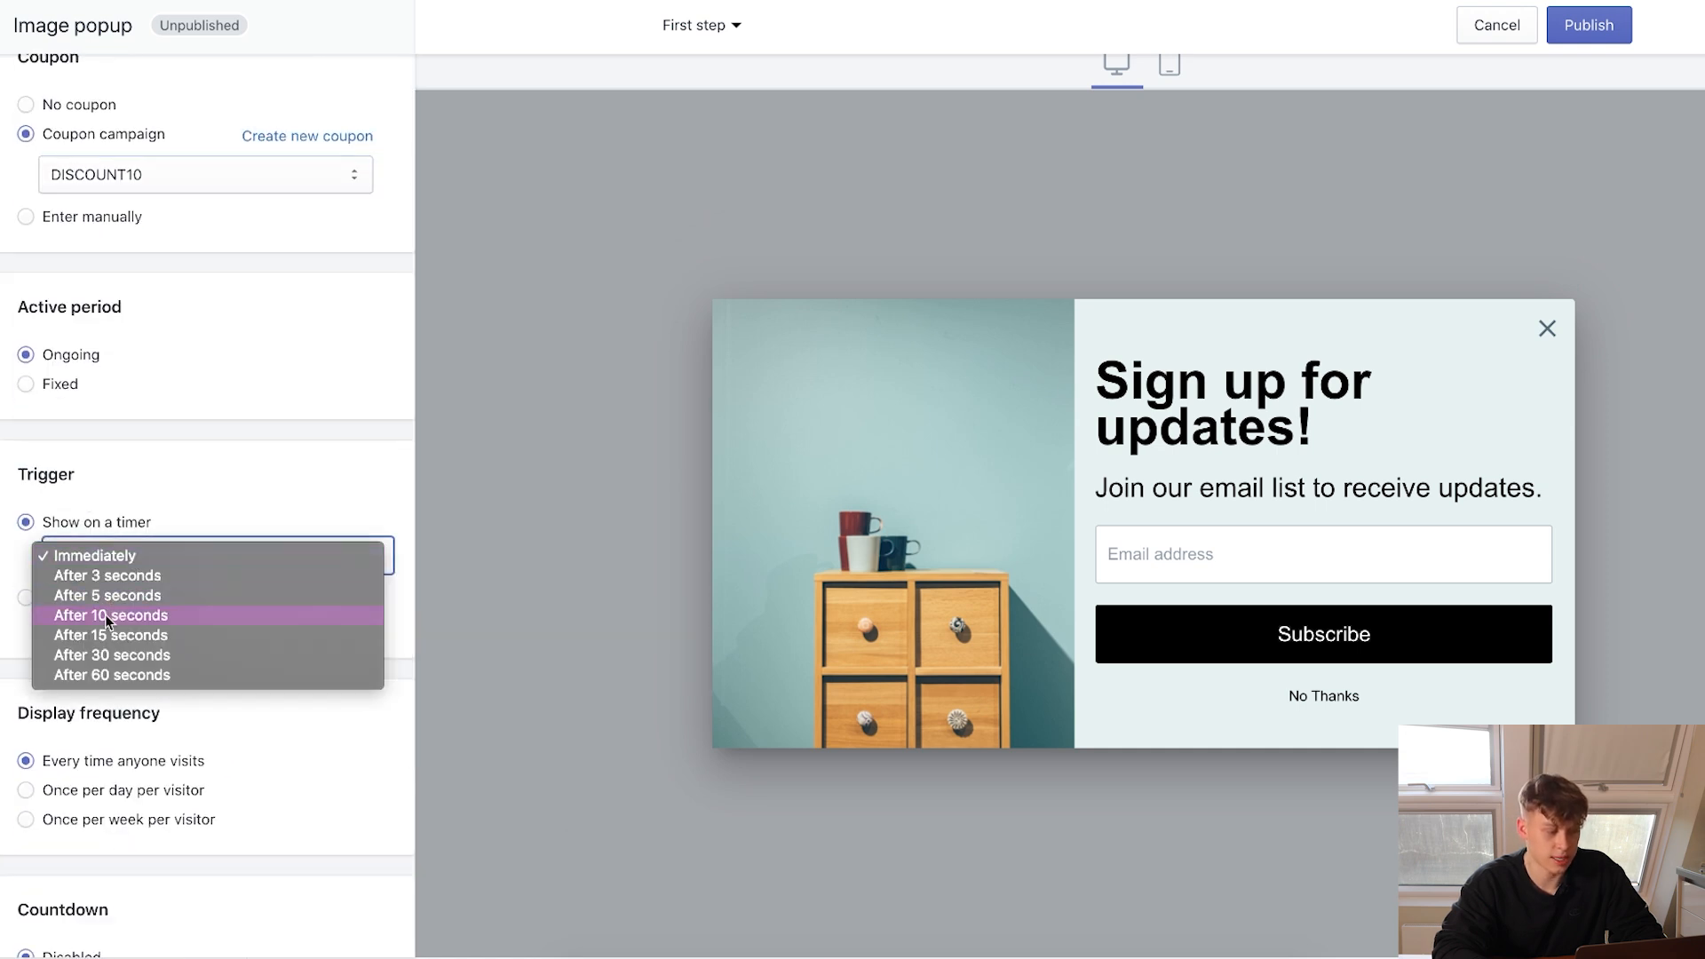
click(105, 615)
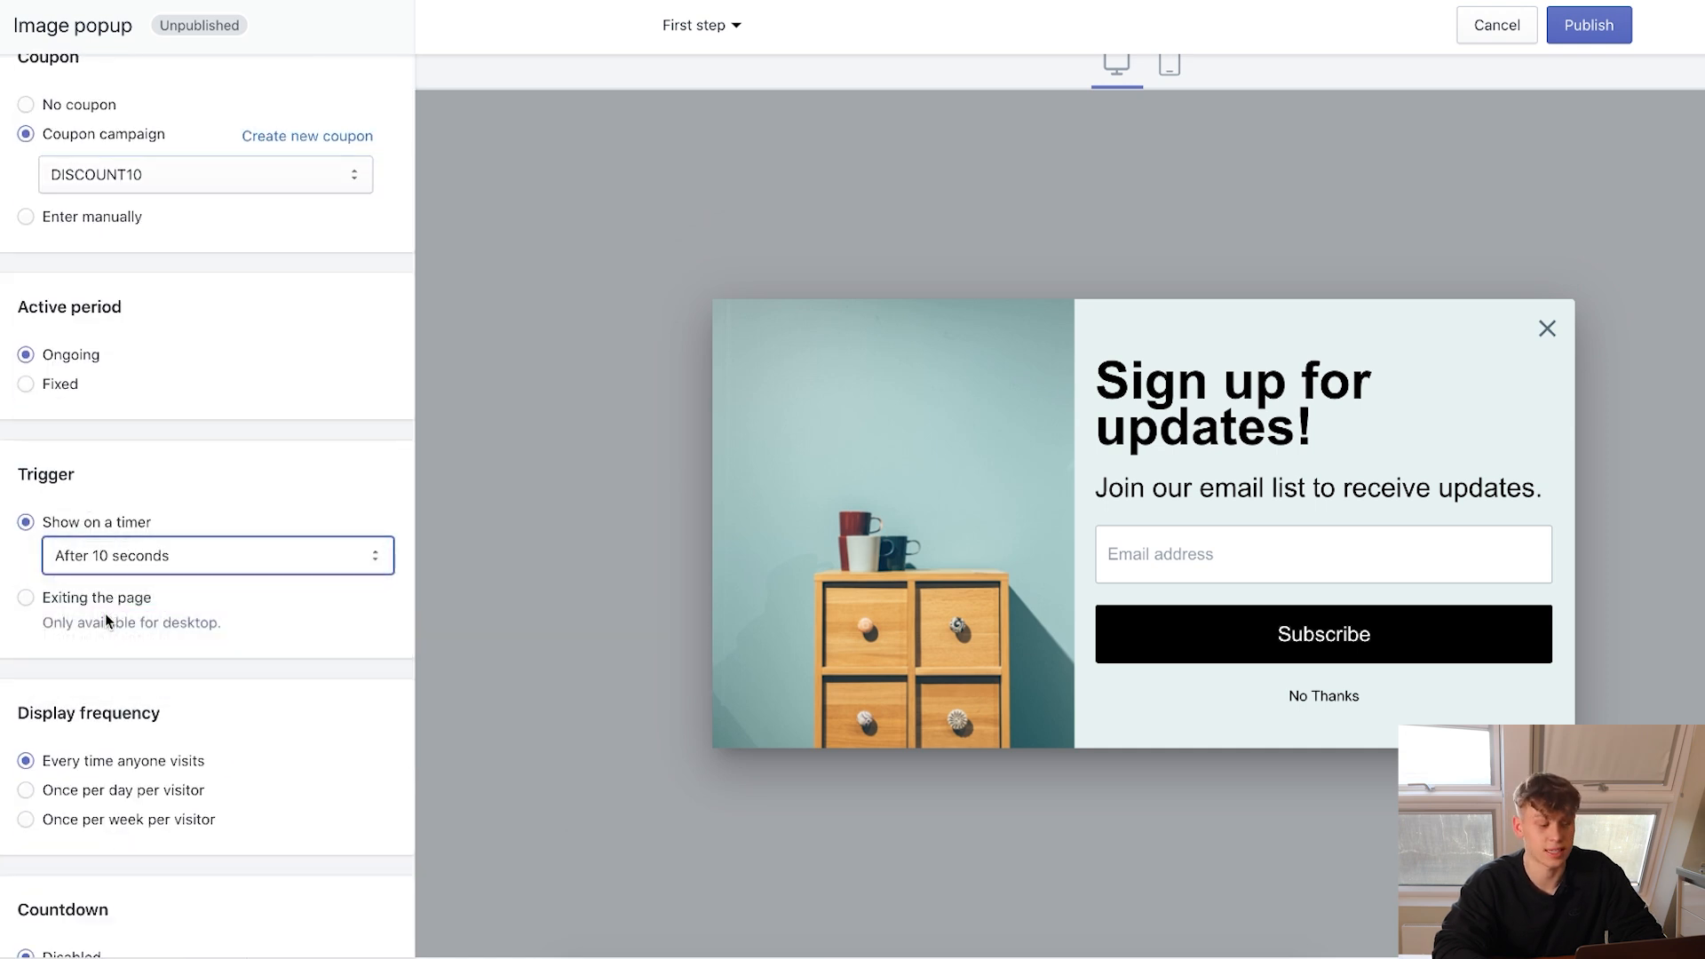
scroll(105, 614, down, 1)
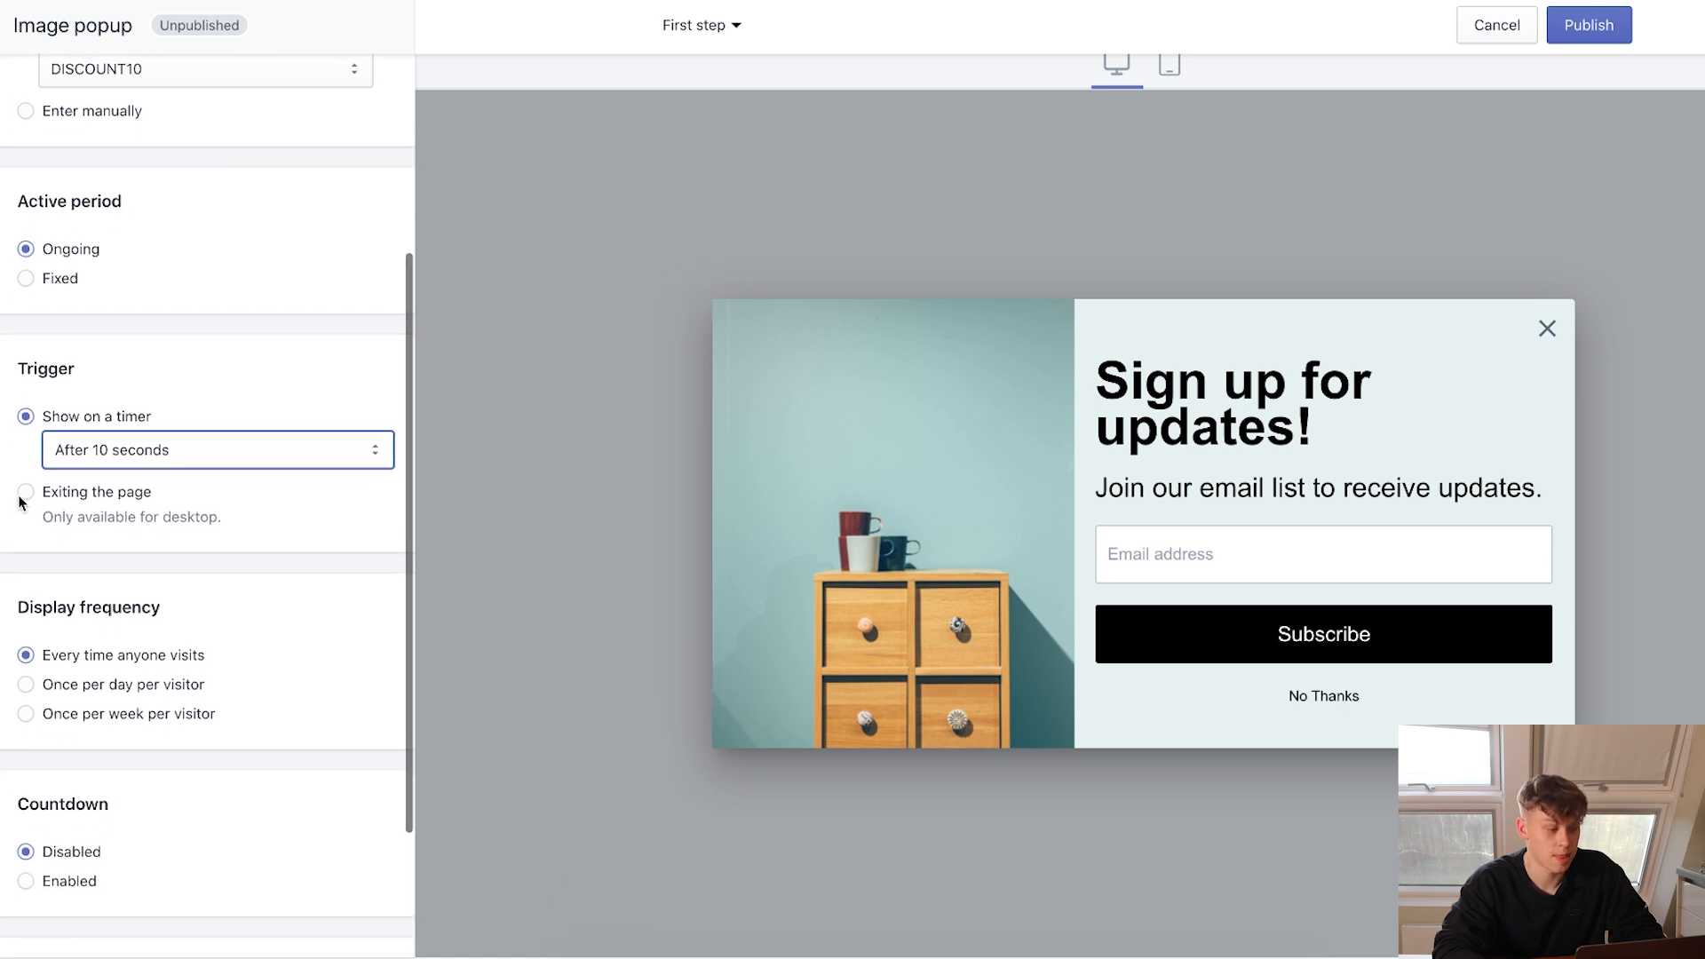
click(22, 498)
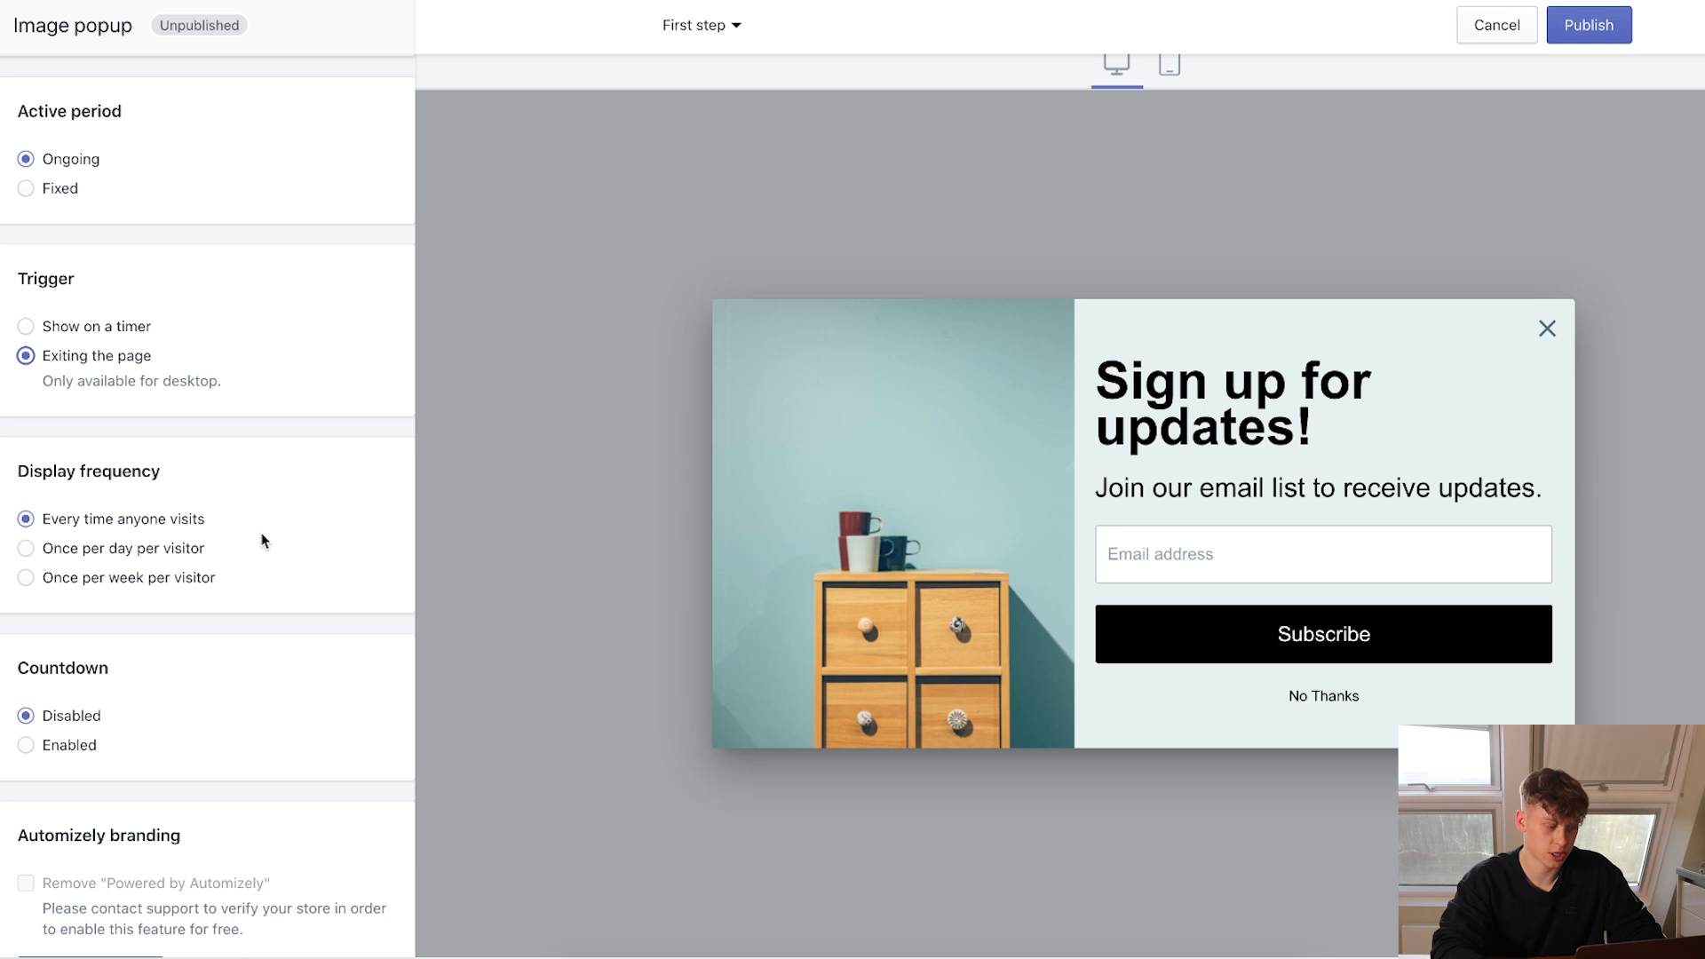
Enable the popup's countdown and set an earlier end time for it.
scroll(295, 543, down, 1)
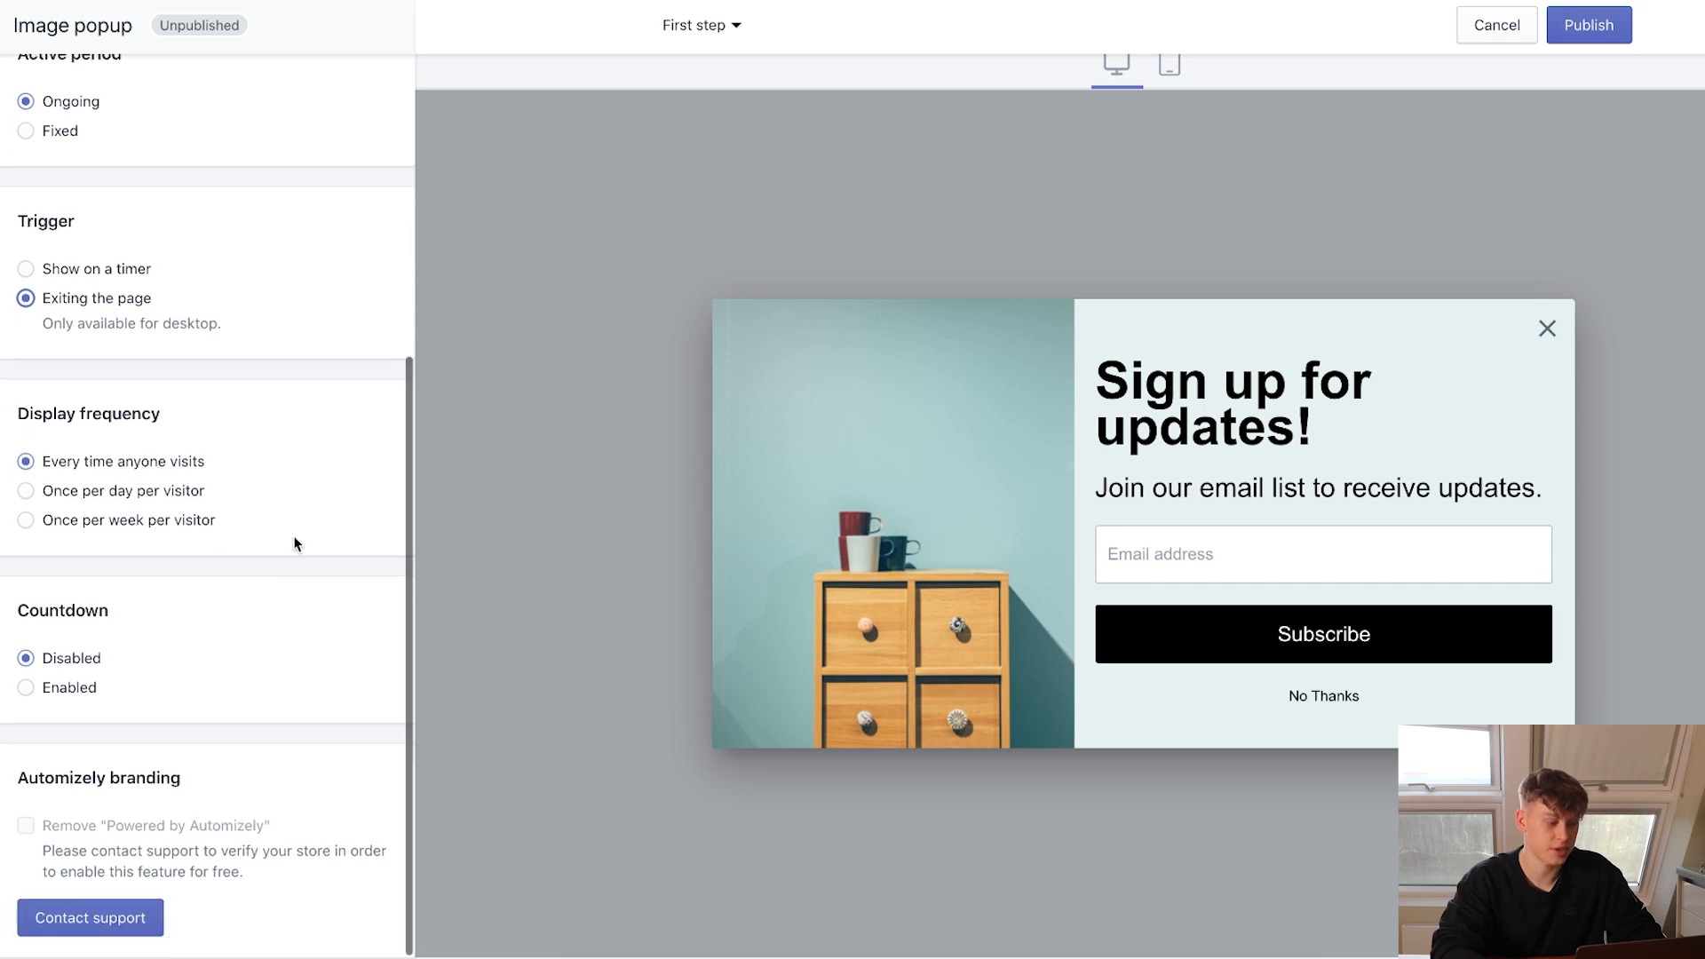
click(80, 692)
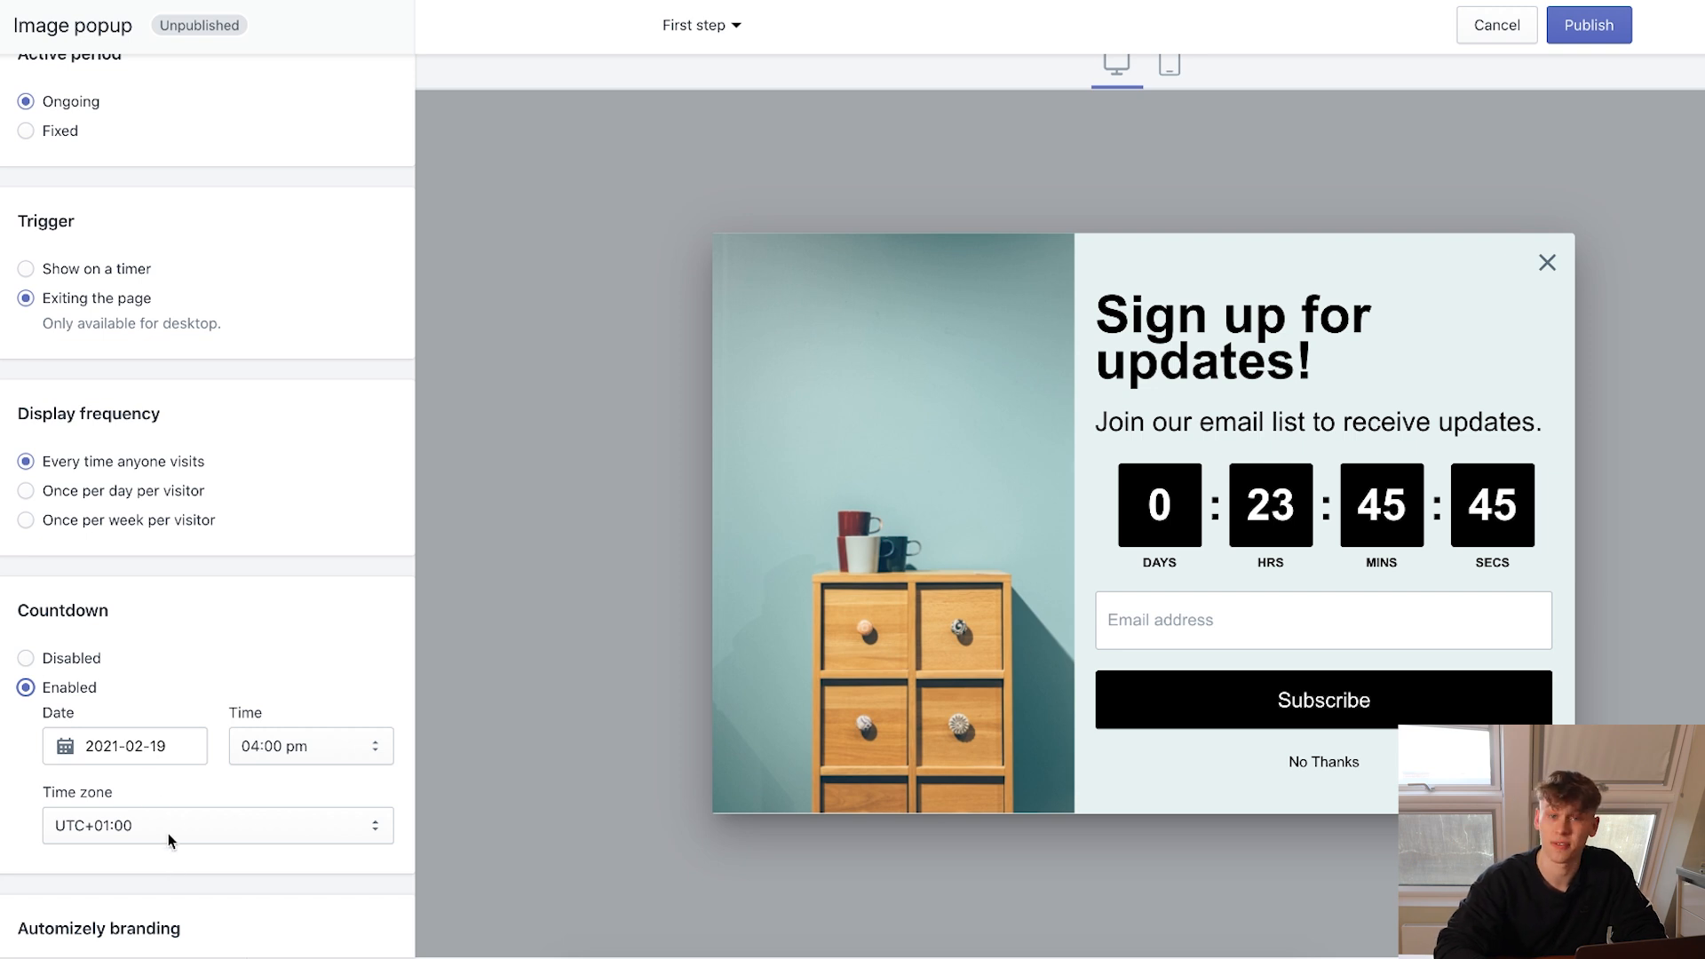
click(290, 753)
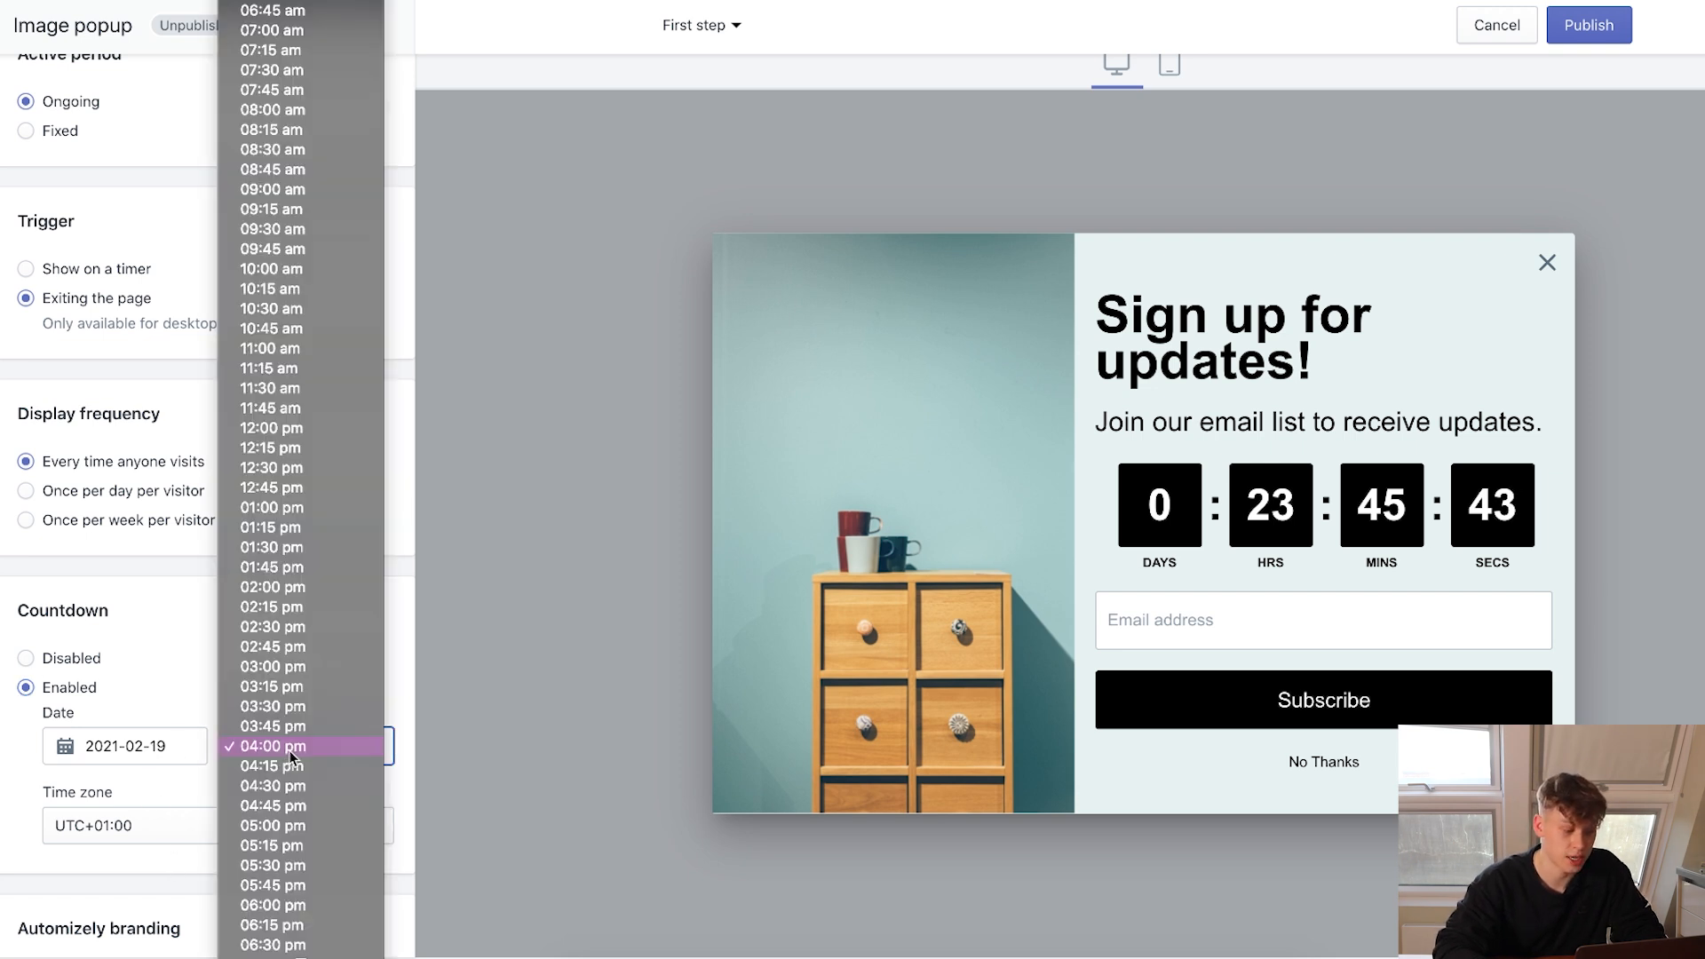
click(288, 727)
scroll(85, 675, up, 6)
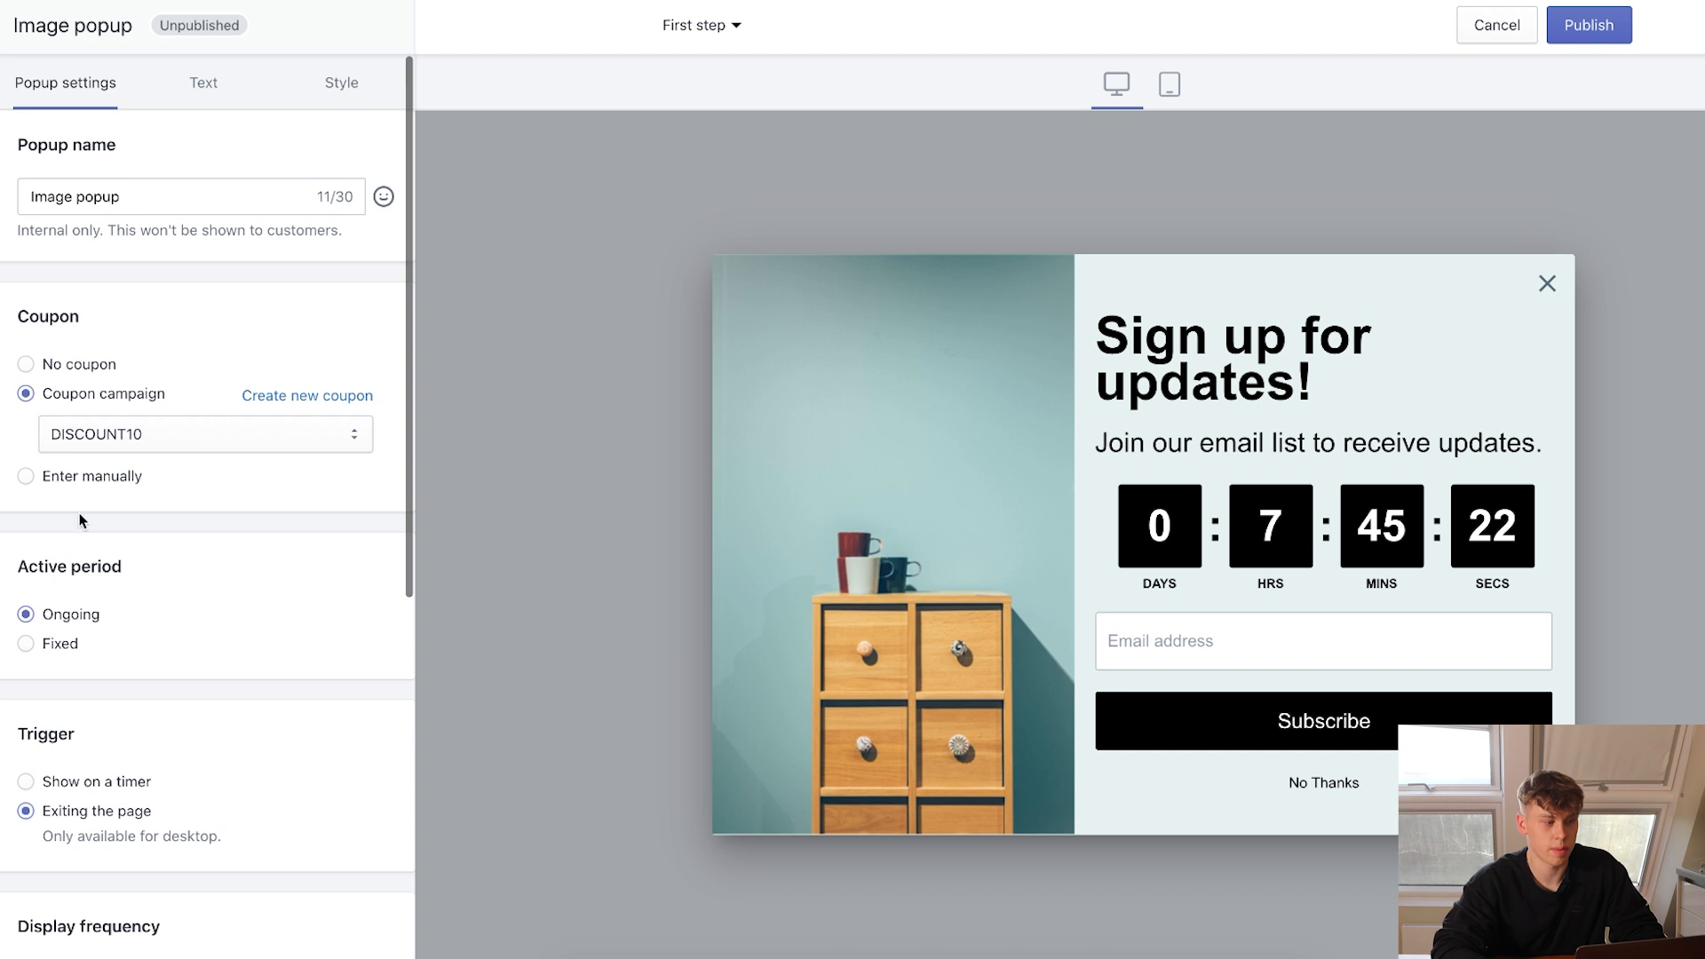
Change the popup's first-step header text to "SAVE 10% NOW!".
click(204, 84)
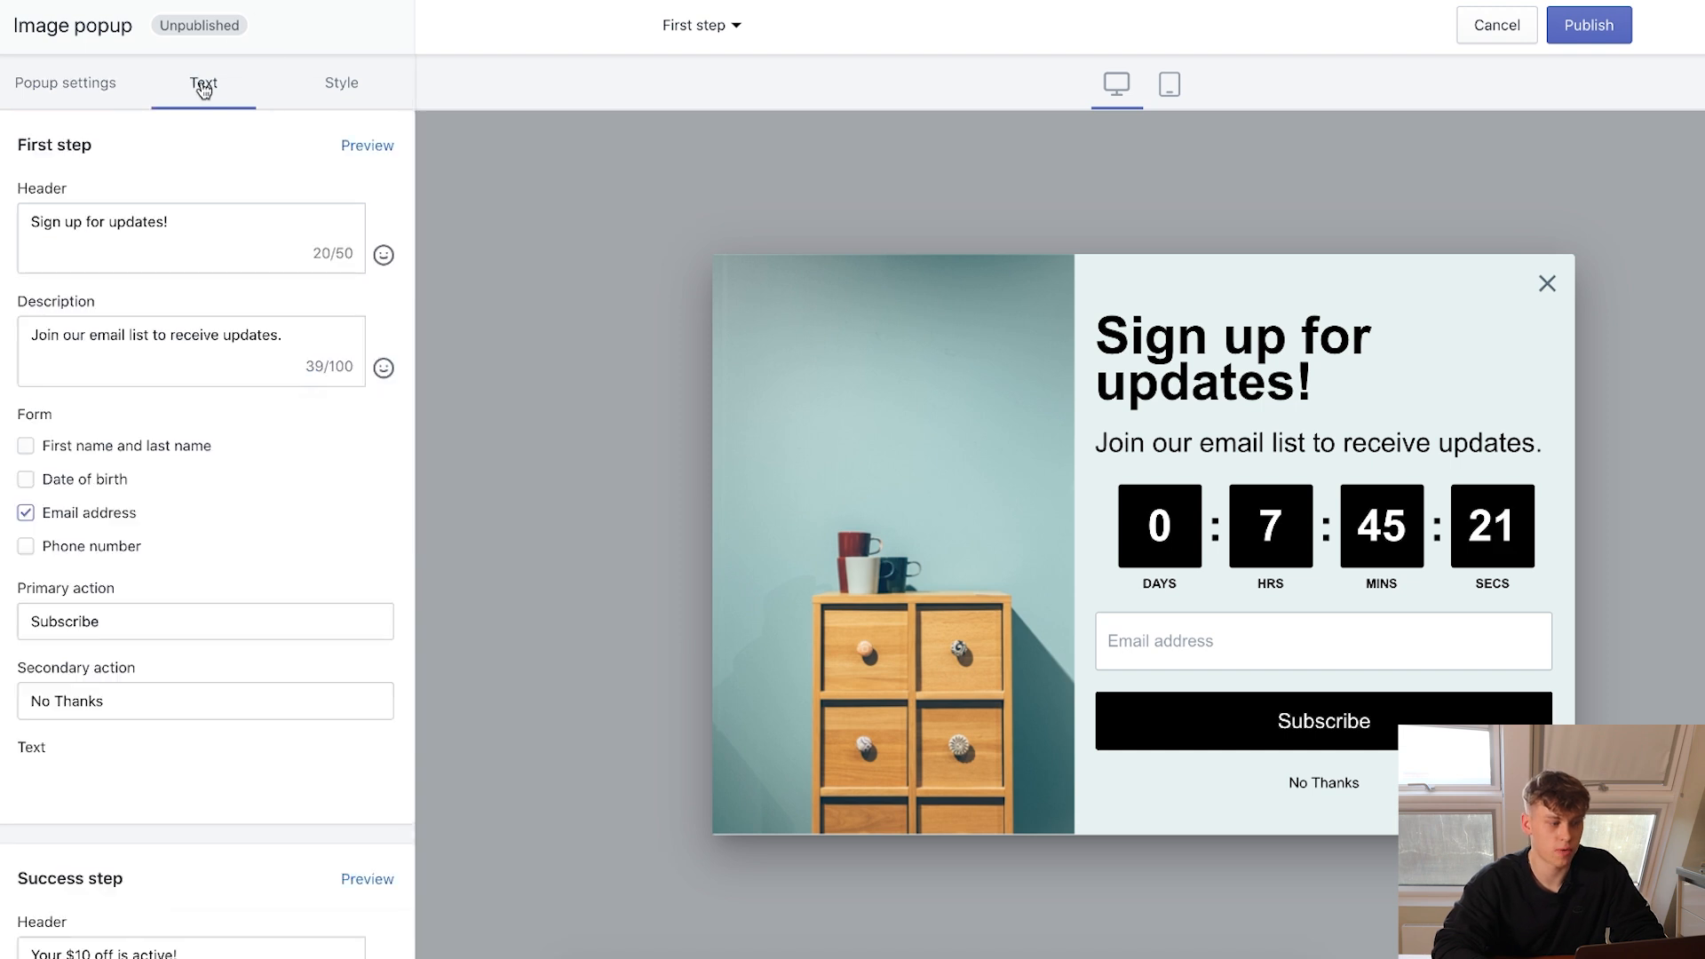
triple_click(132, 212)
text(SAVE 10% N)
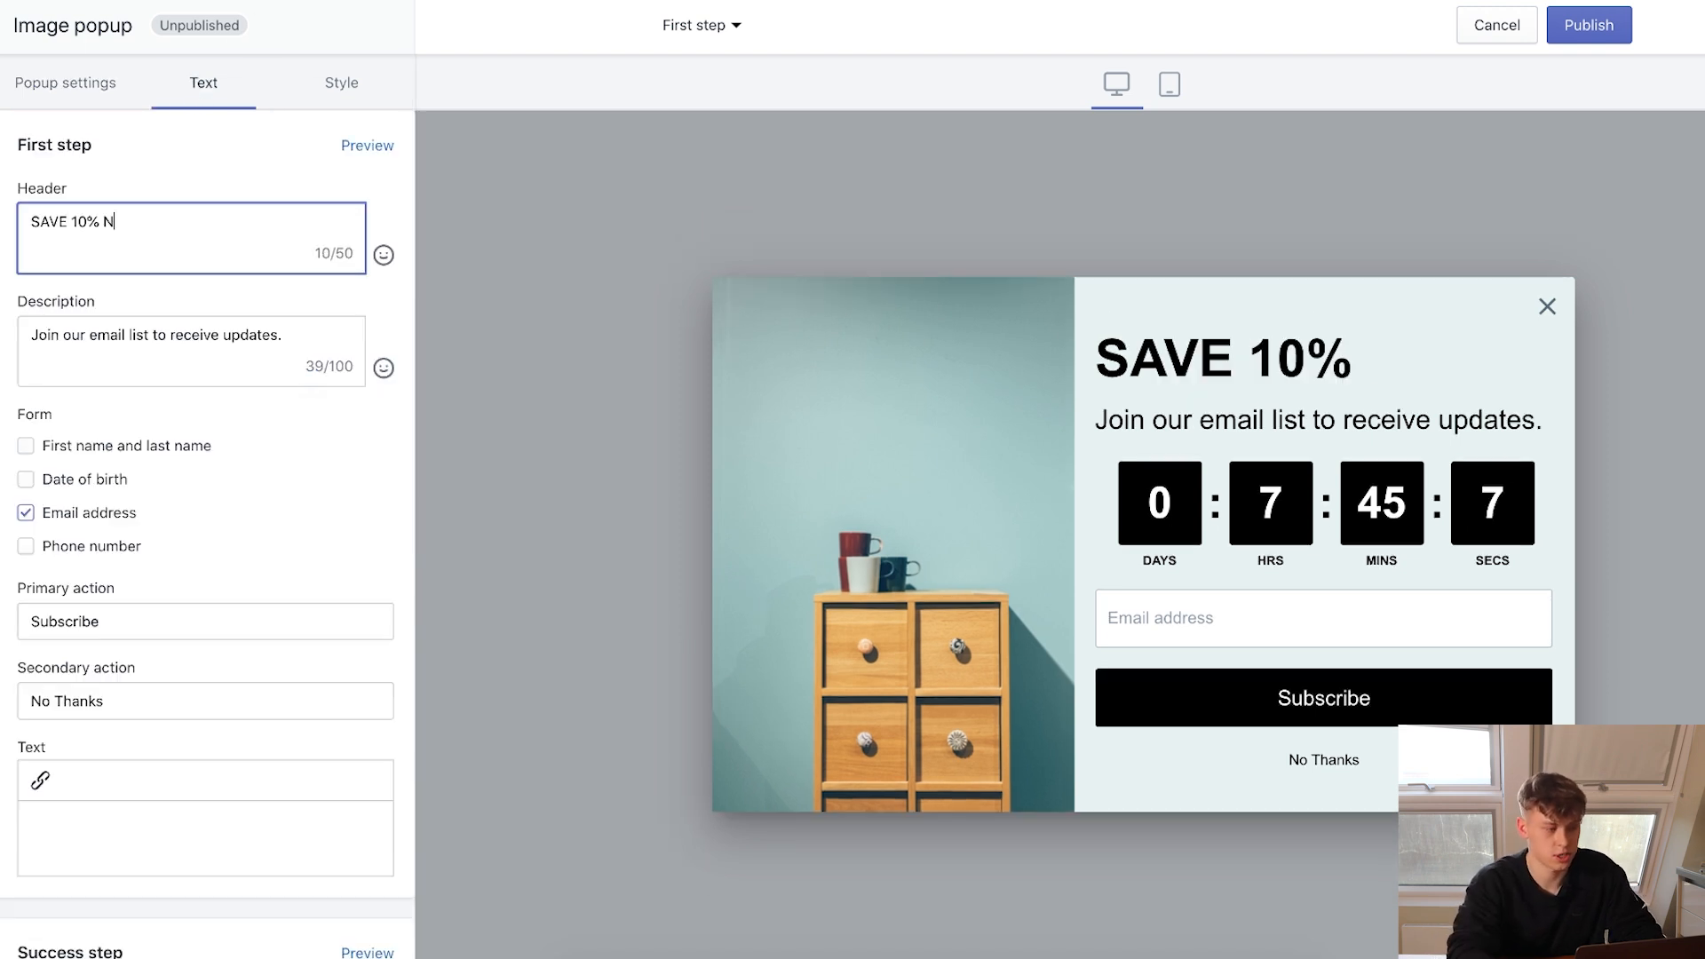
text(OW!)
Extend the popup's first-step description to "Join our email list to receive updates & 10% off your first order.".
triple_click(151, 348)
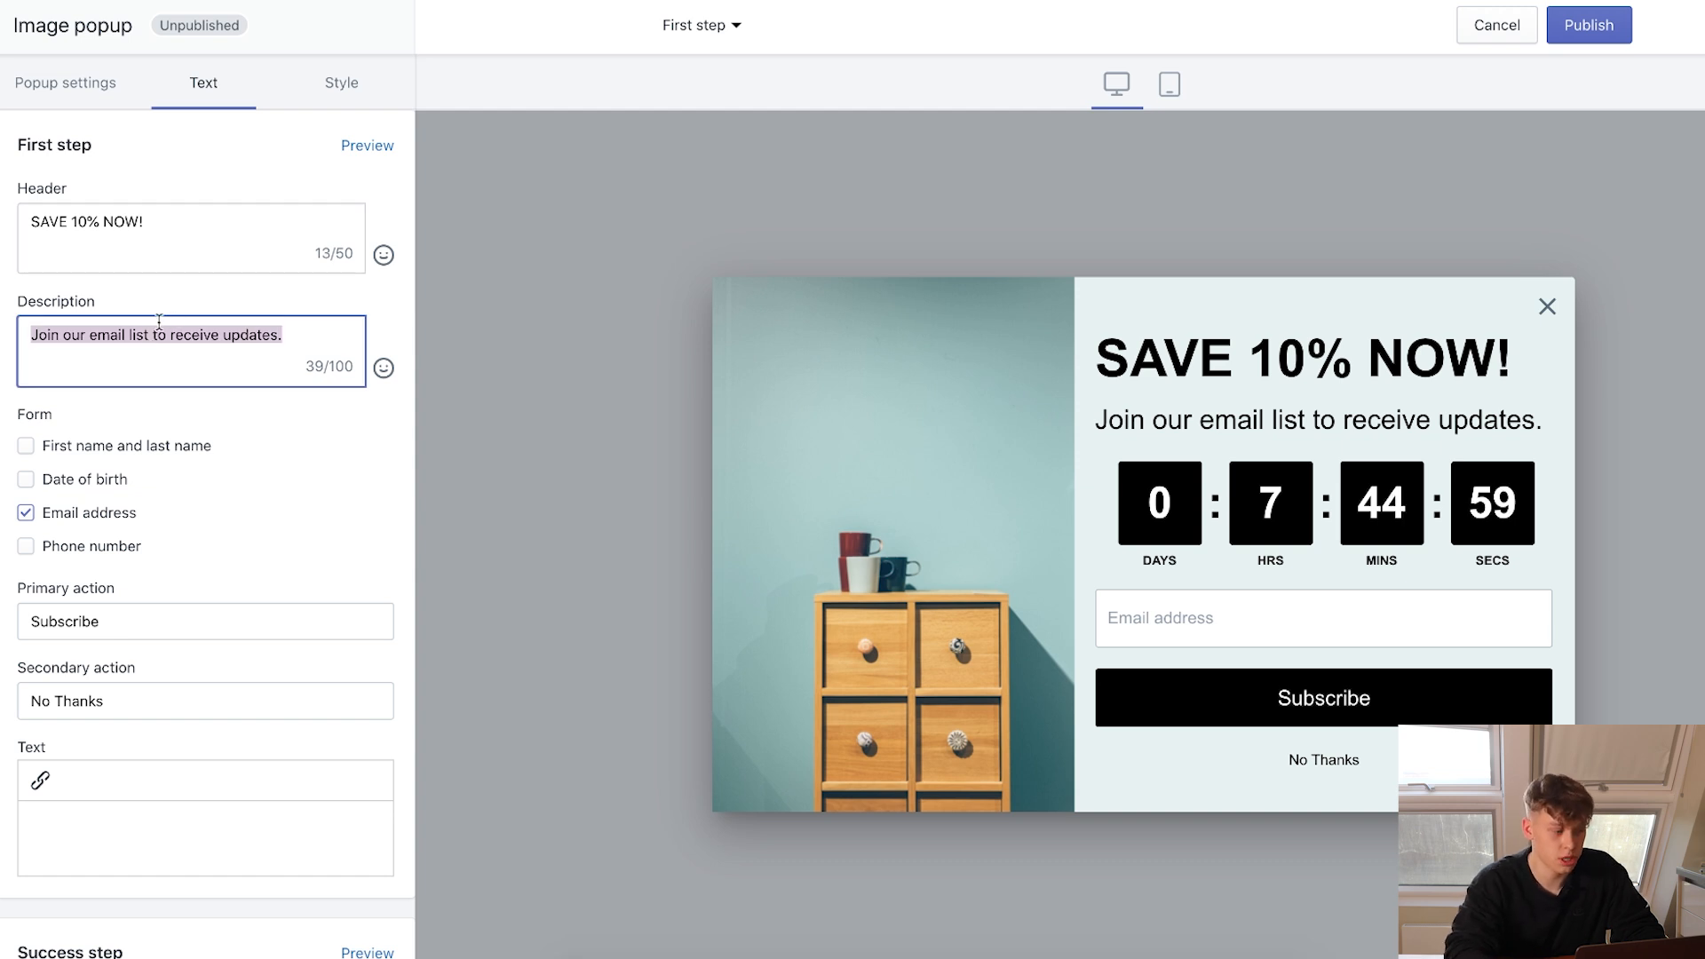
click(157, 328)
double_click(242, 332)
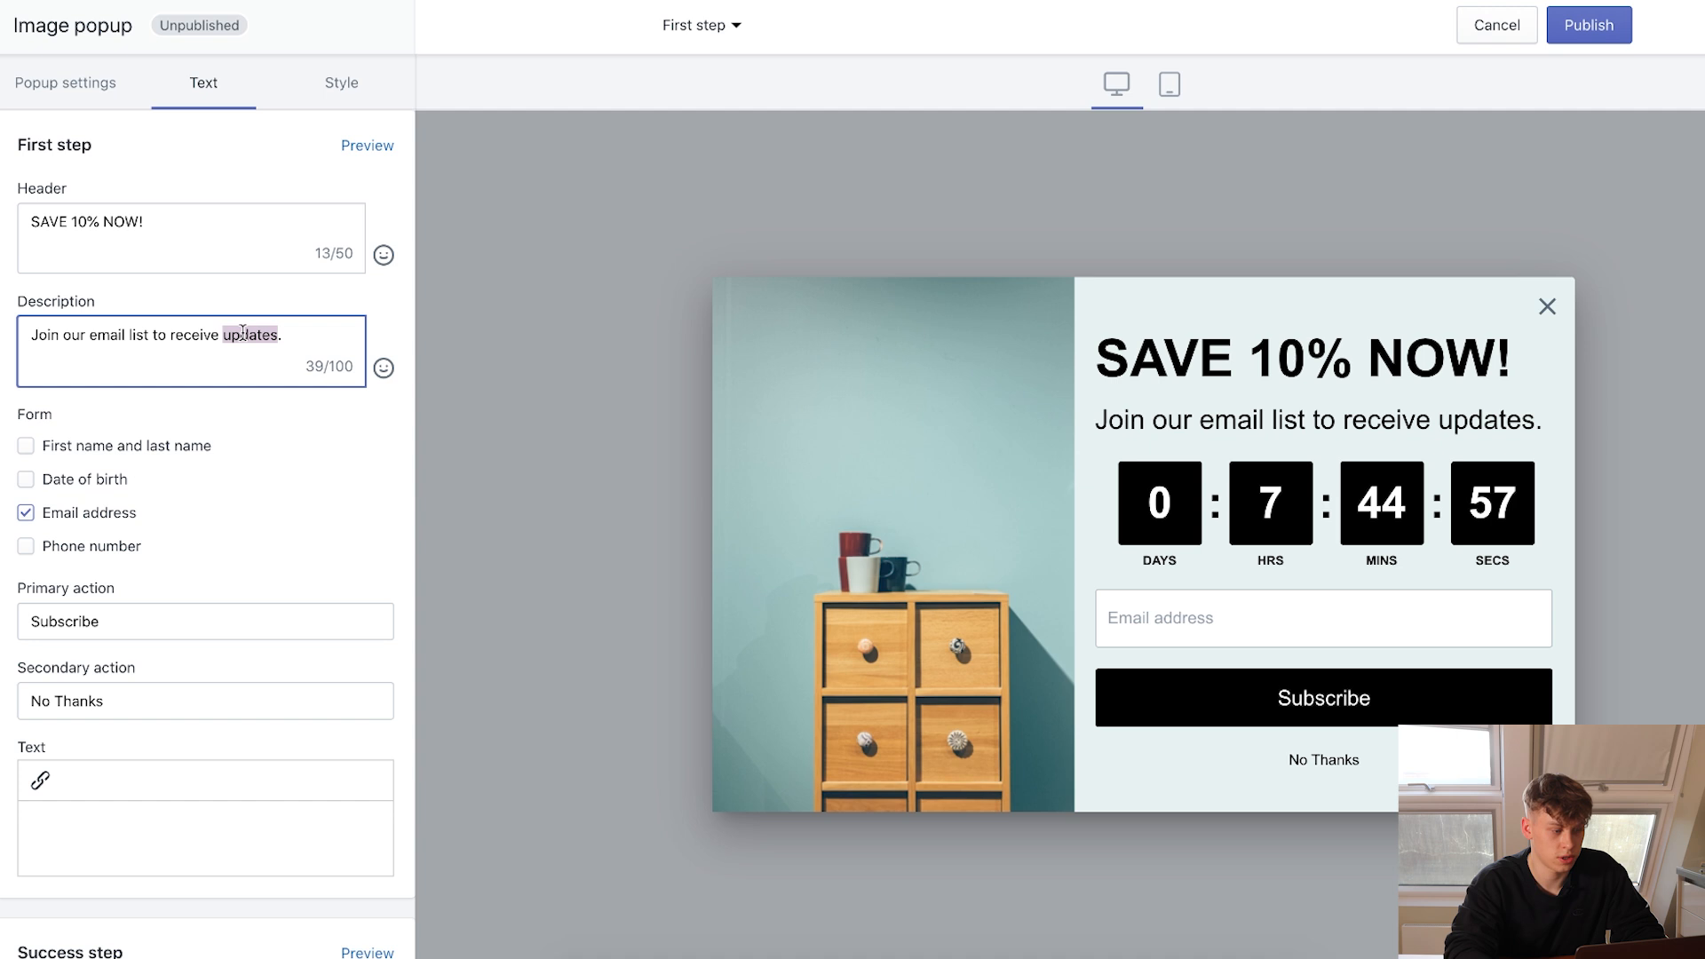
click(273, 334)
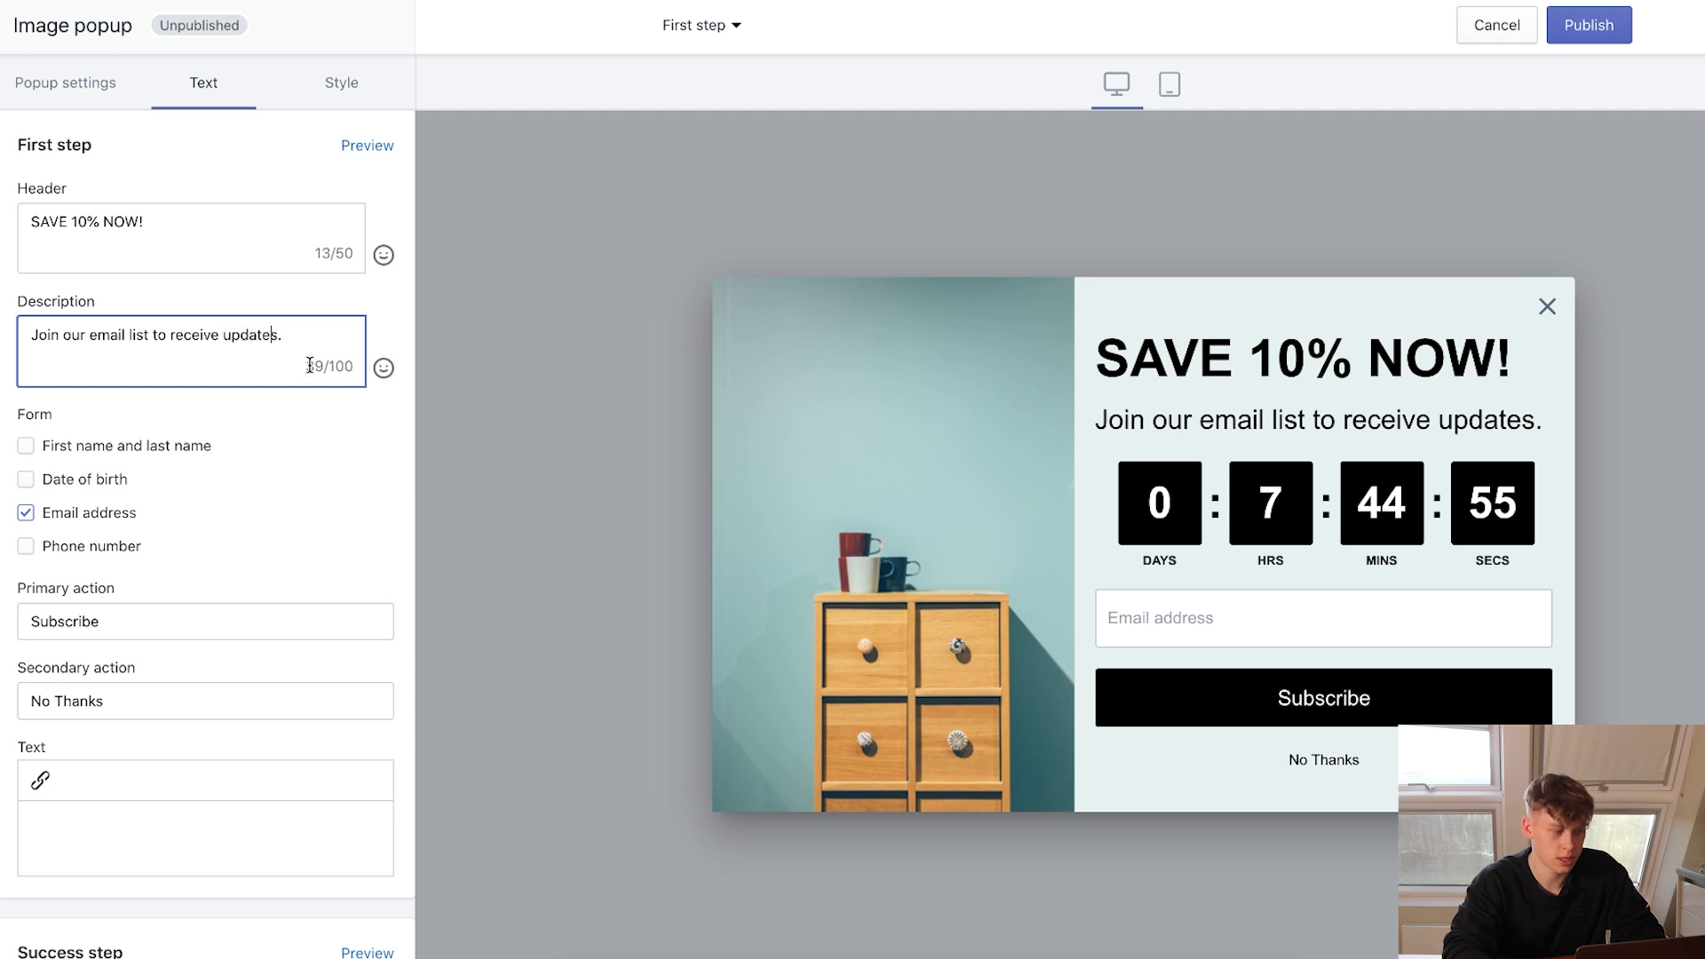
key(Right)
text(& 10% of)
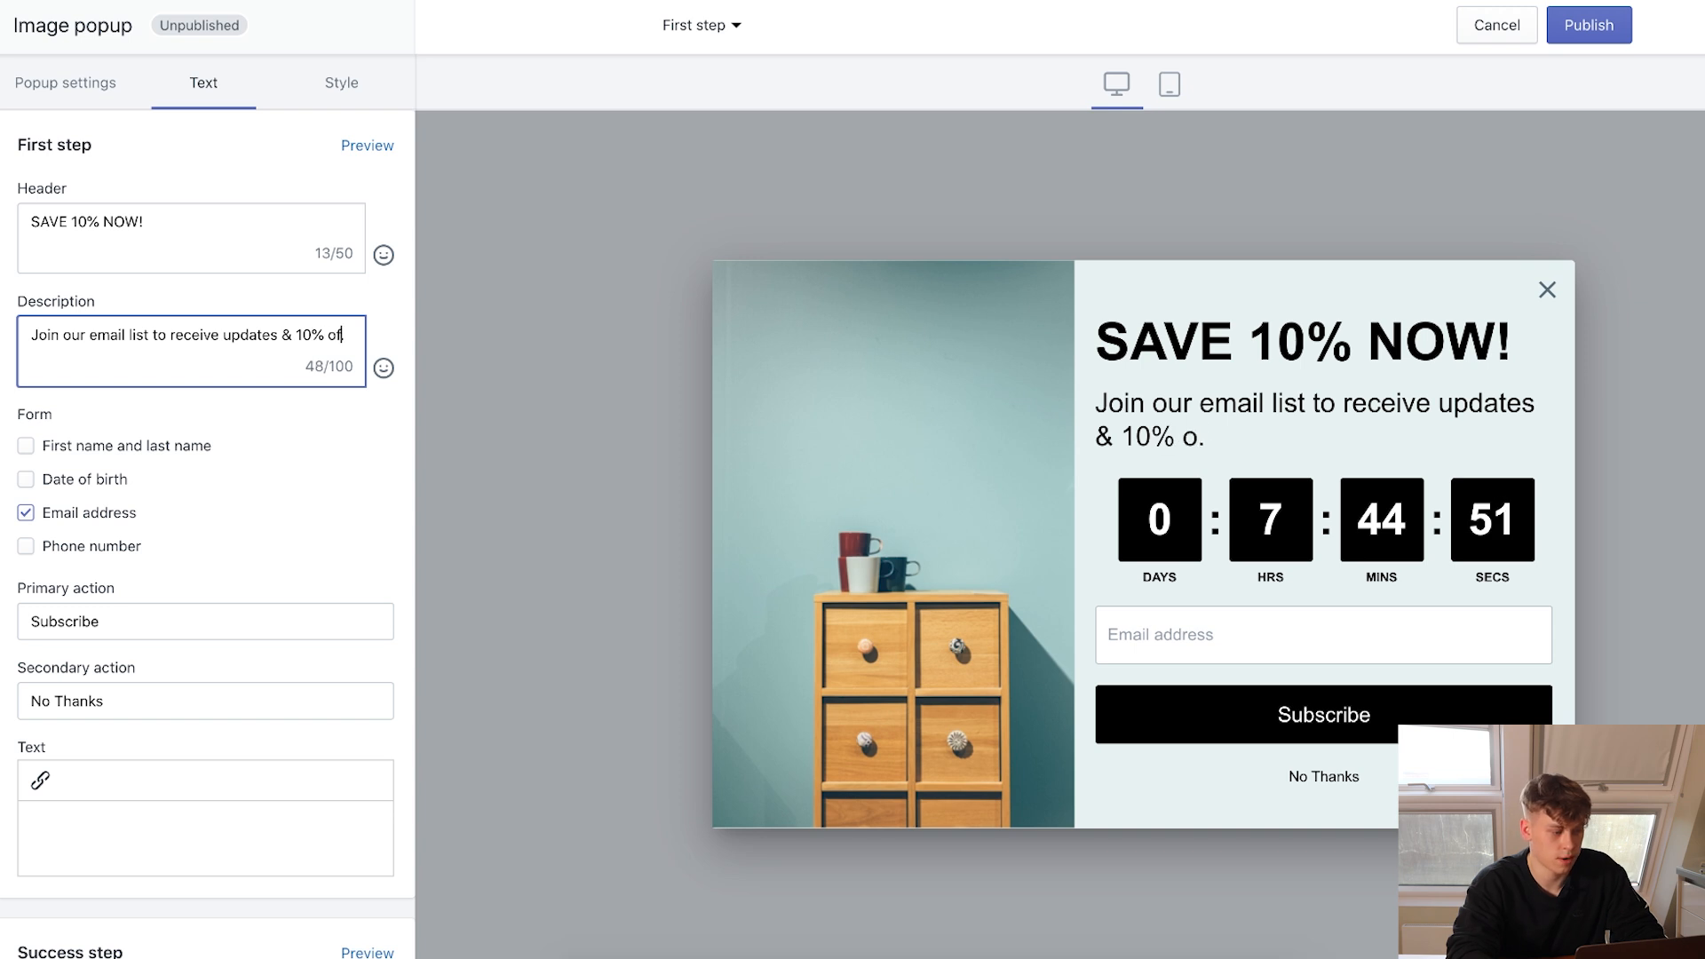
text(f your )
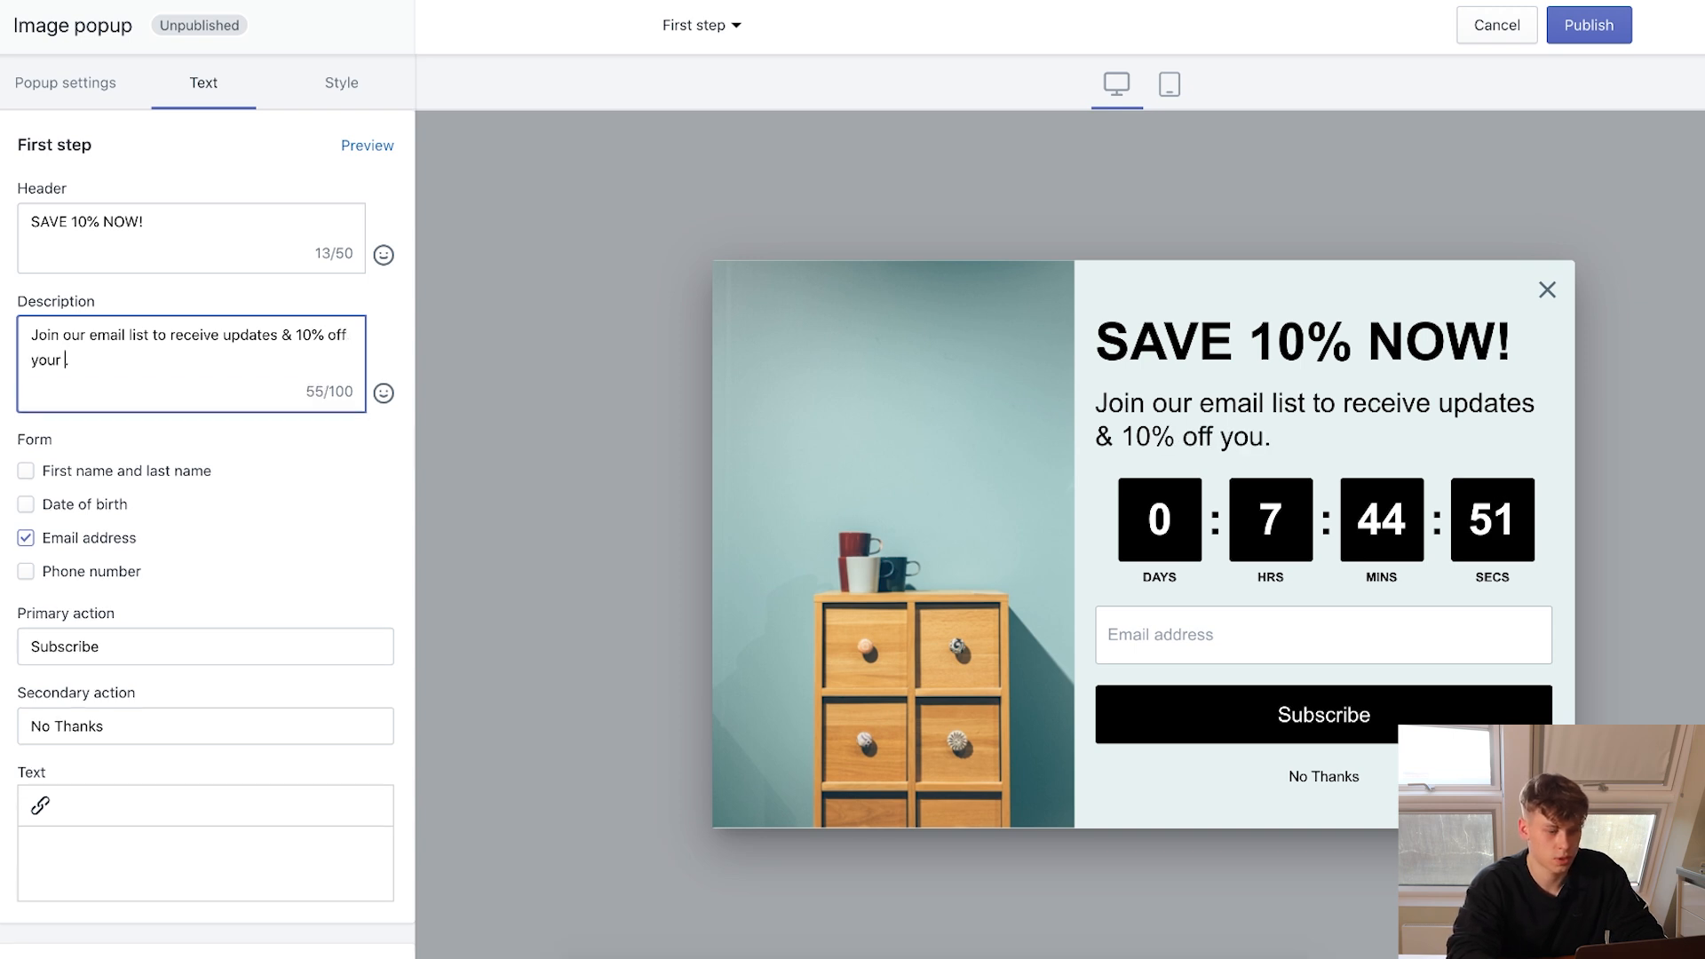
text(first order.)
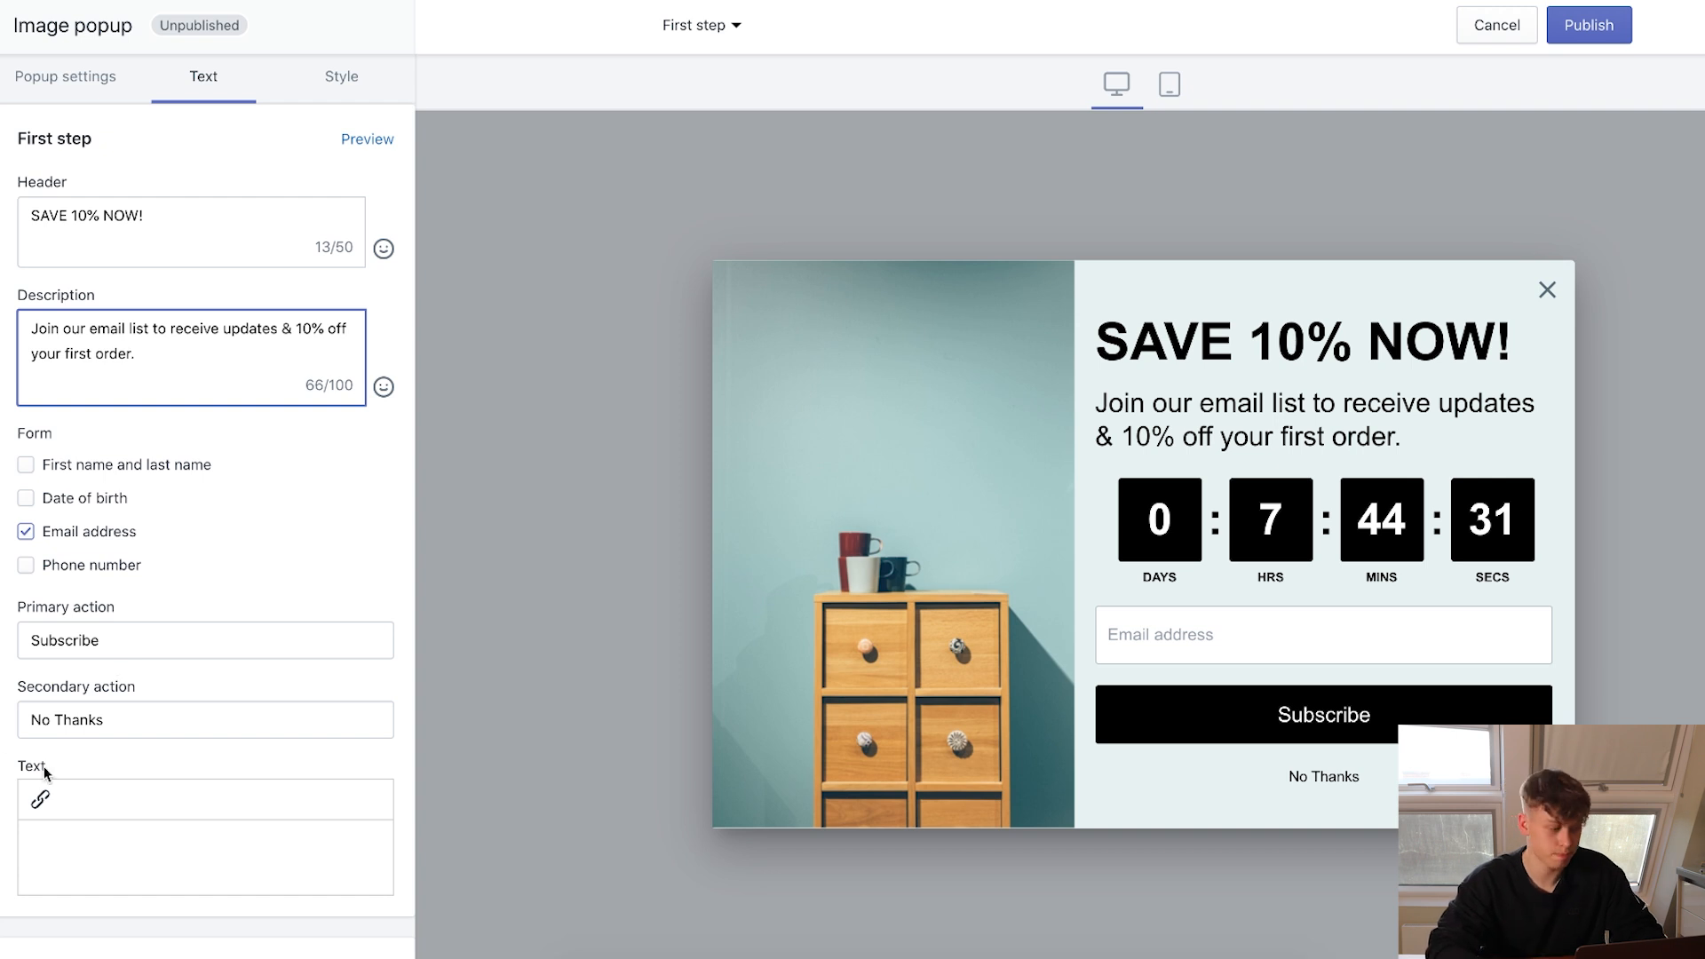
scroll(90, 641, down, 1)
scroll(91, 641, down, 7)
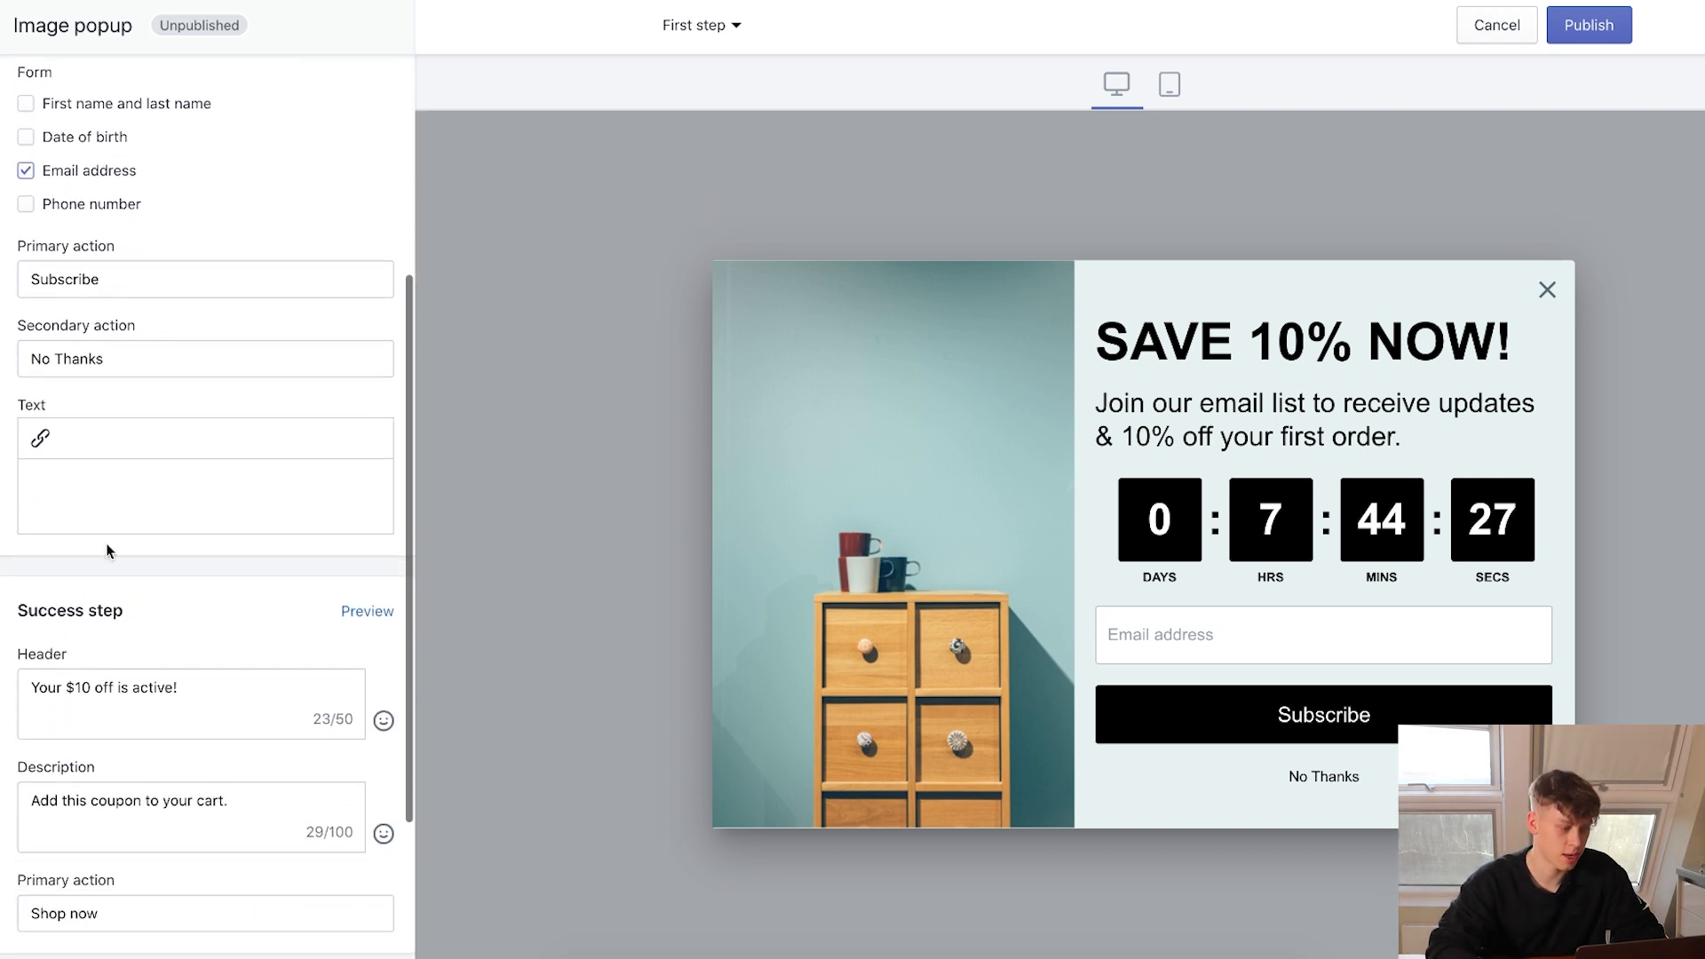
scroll(272, 266, up, 10)
Upload the GALAXYGLOWER logo image to the popup's style settings.
click(282, 89)
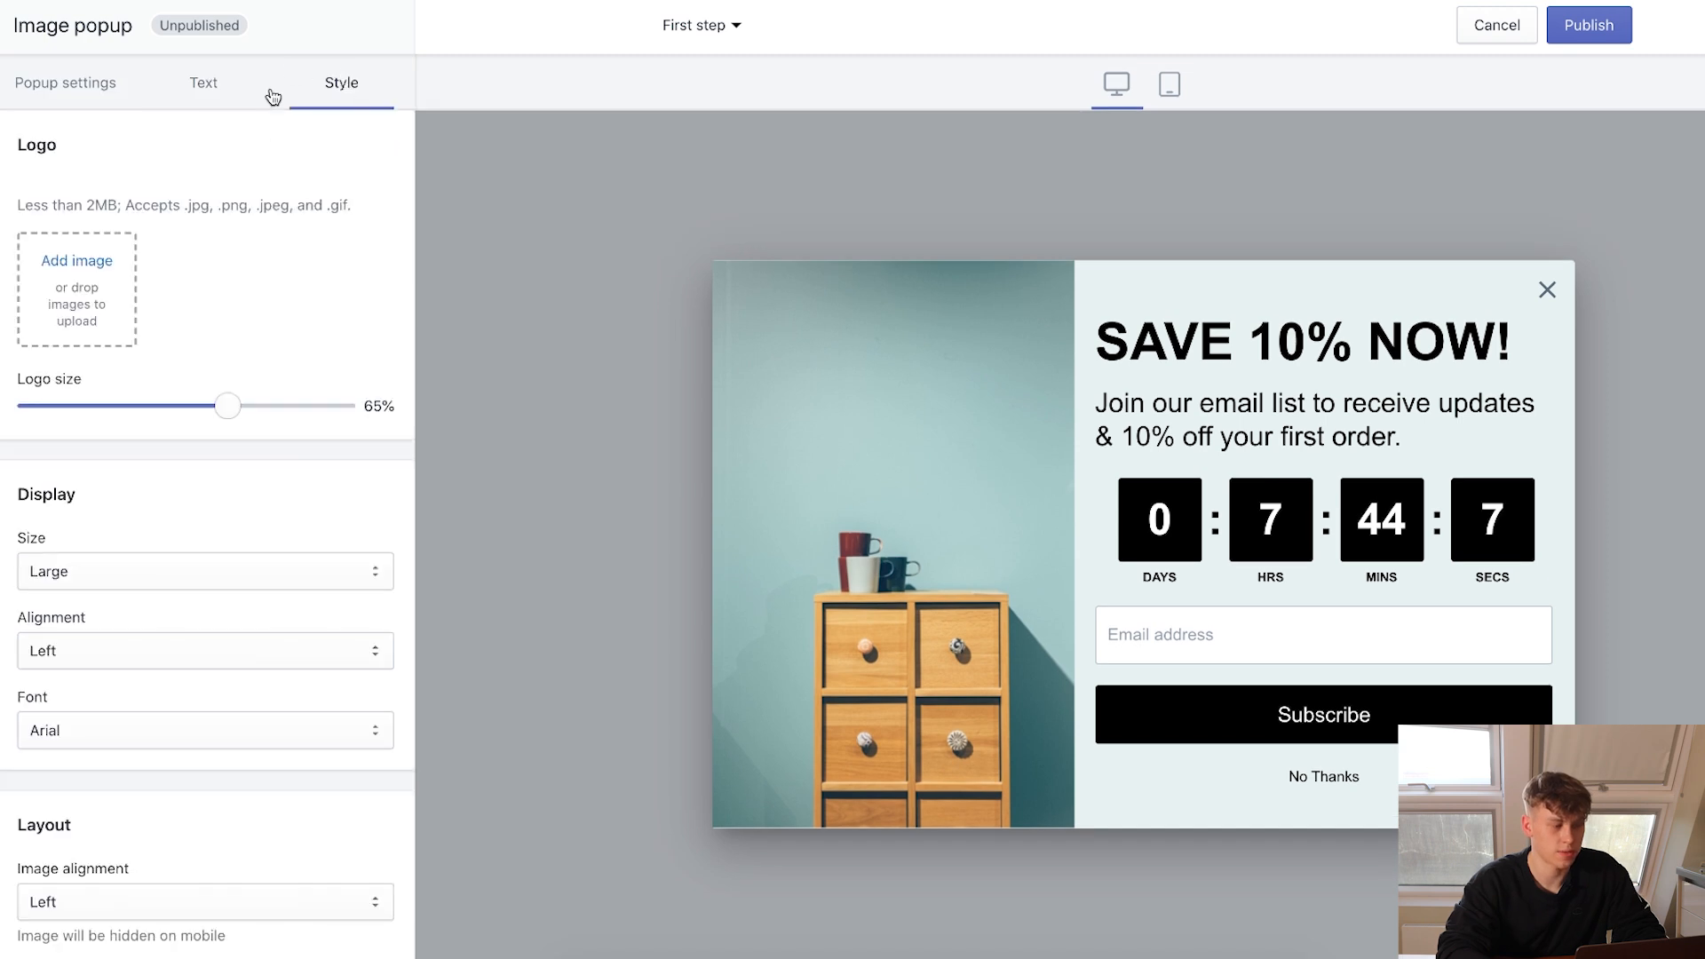
click(93, 300)
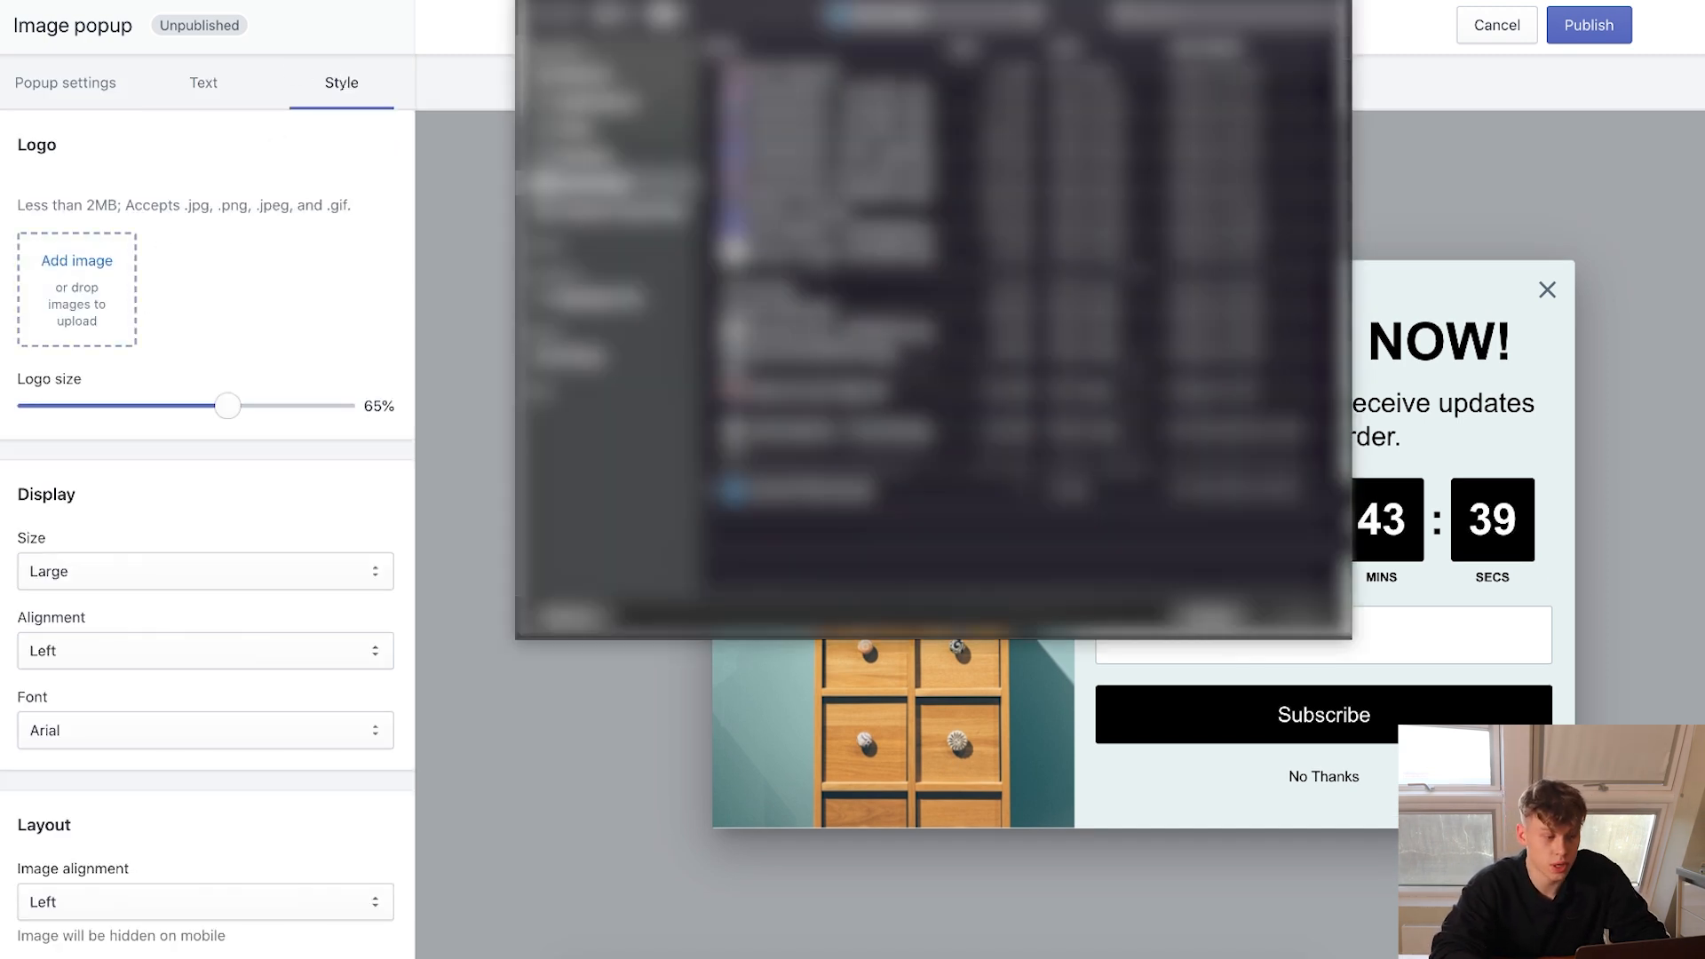
click(810, 310)
key(Return)
Replace the popup's default layout image with the photo of the blue galaxy-lit room with a Netflix screen.
scroll(115, 528, down, 4)
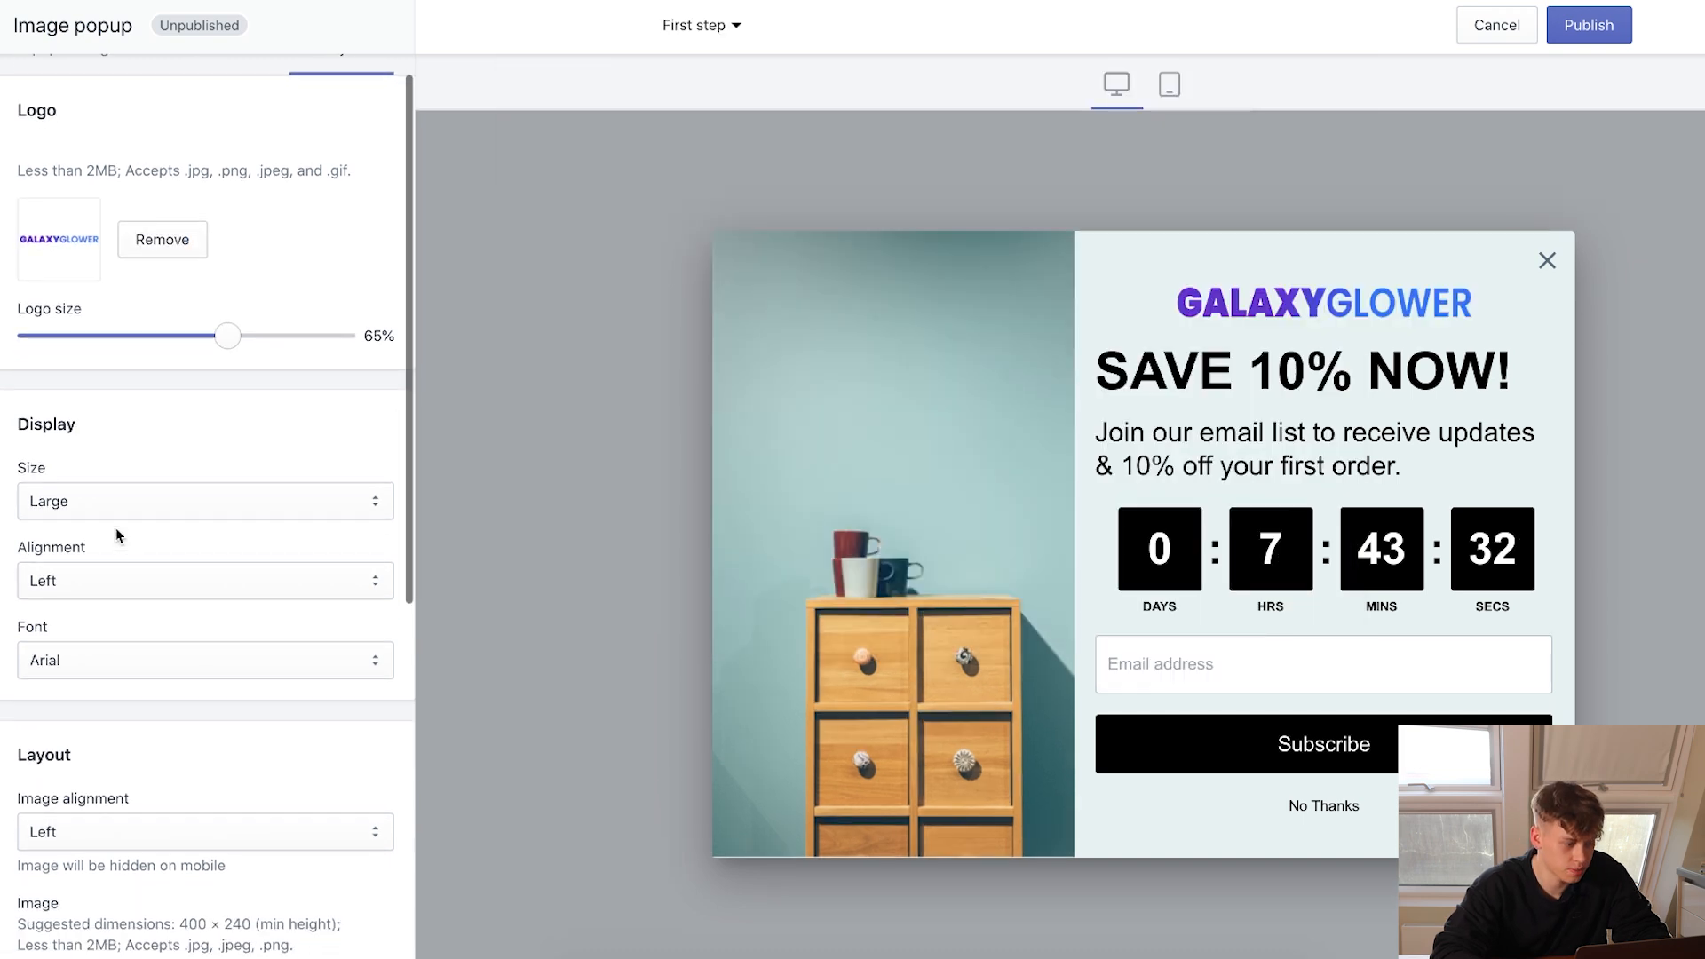
click(134, 730)
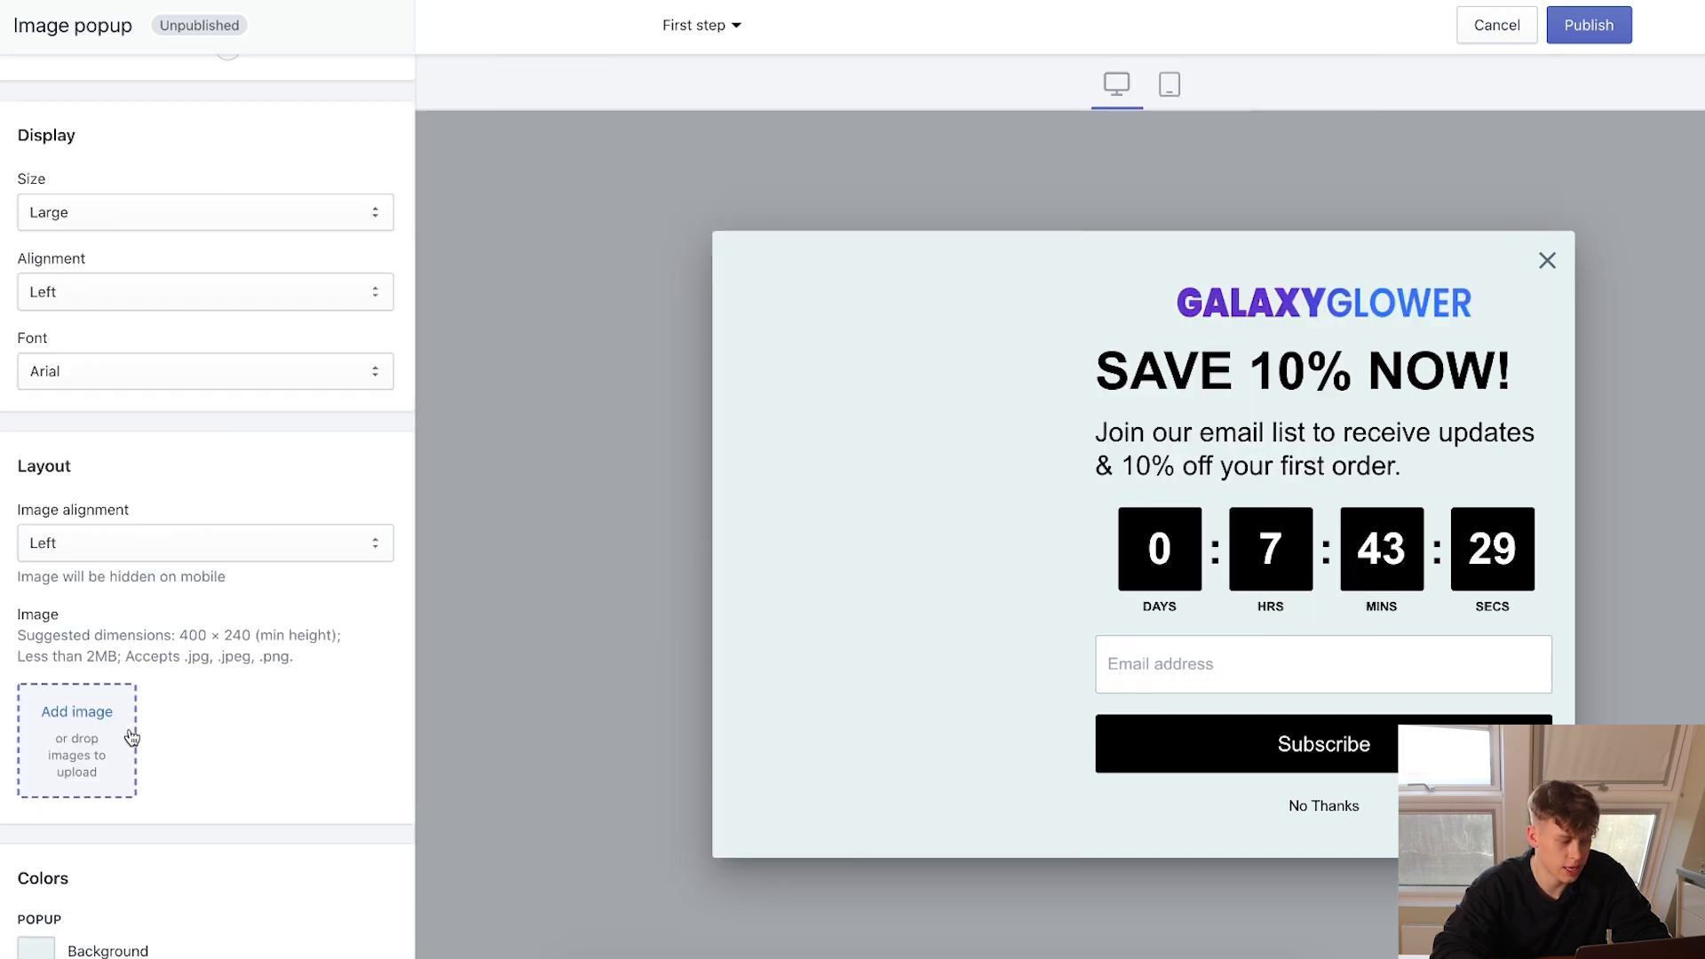
click(71, 739)
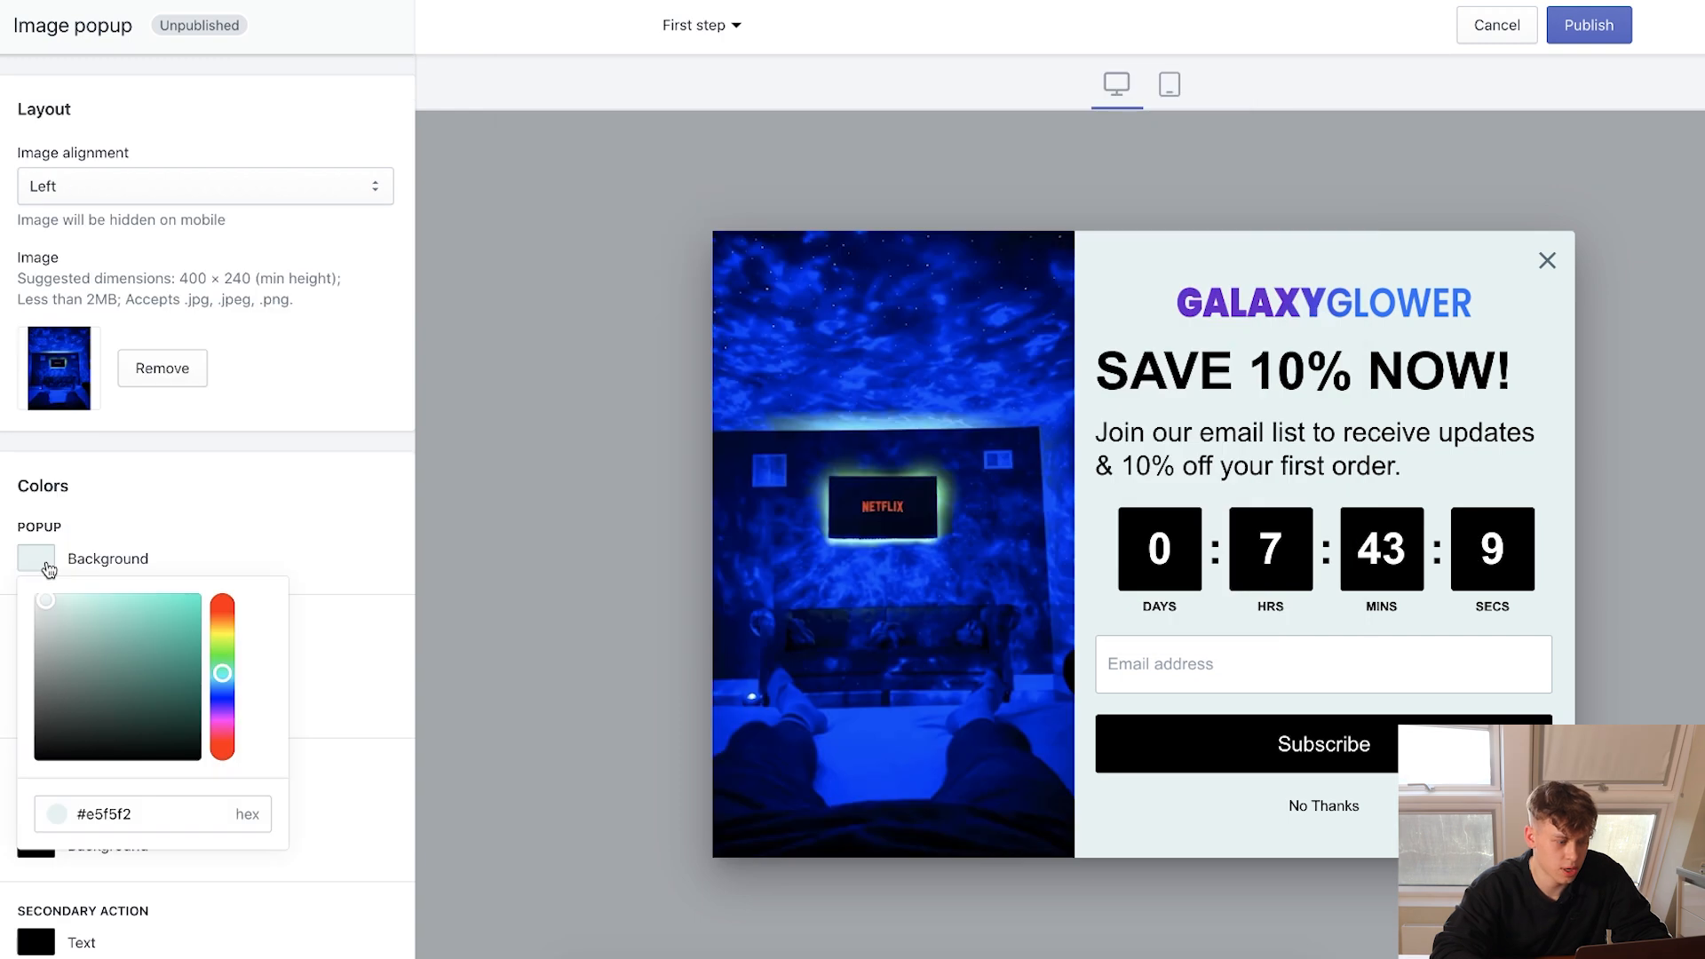
Shift the popup's background color to a bluer tint and recolor the primary action background blue.
drag(217, 673, 222, 686)
click(346, 590)
click(39, 839)
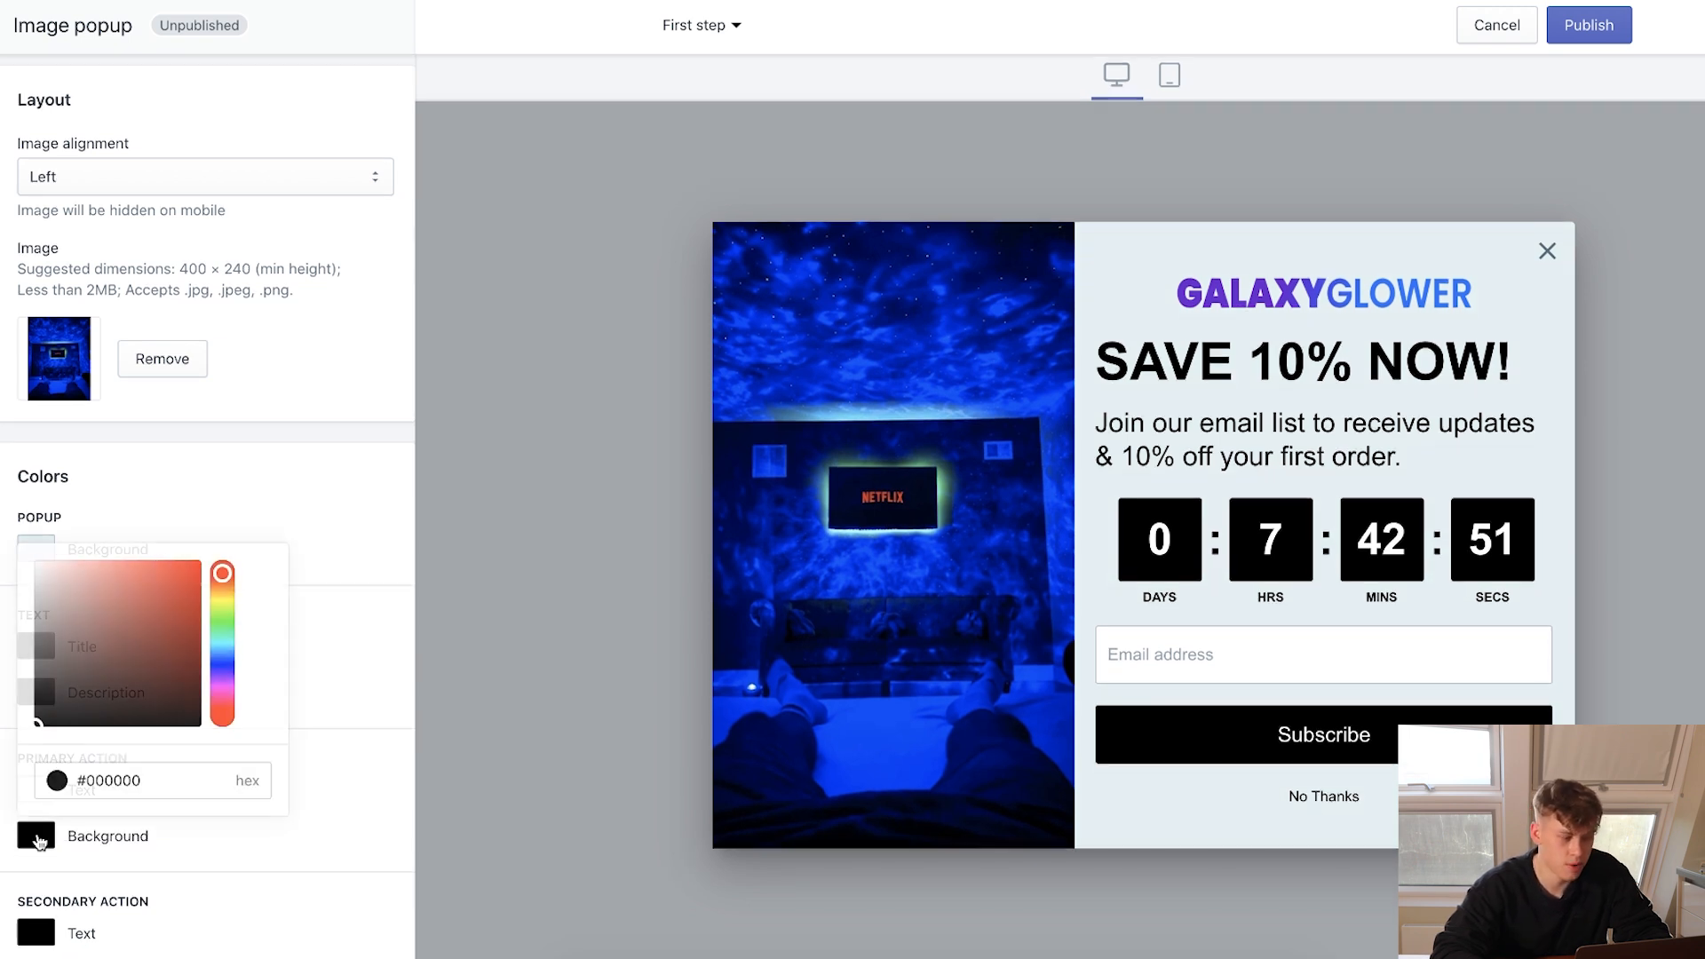
click(227, 673)
drag(183, 631, 182, 561)
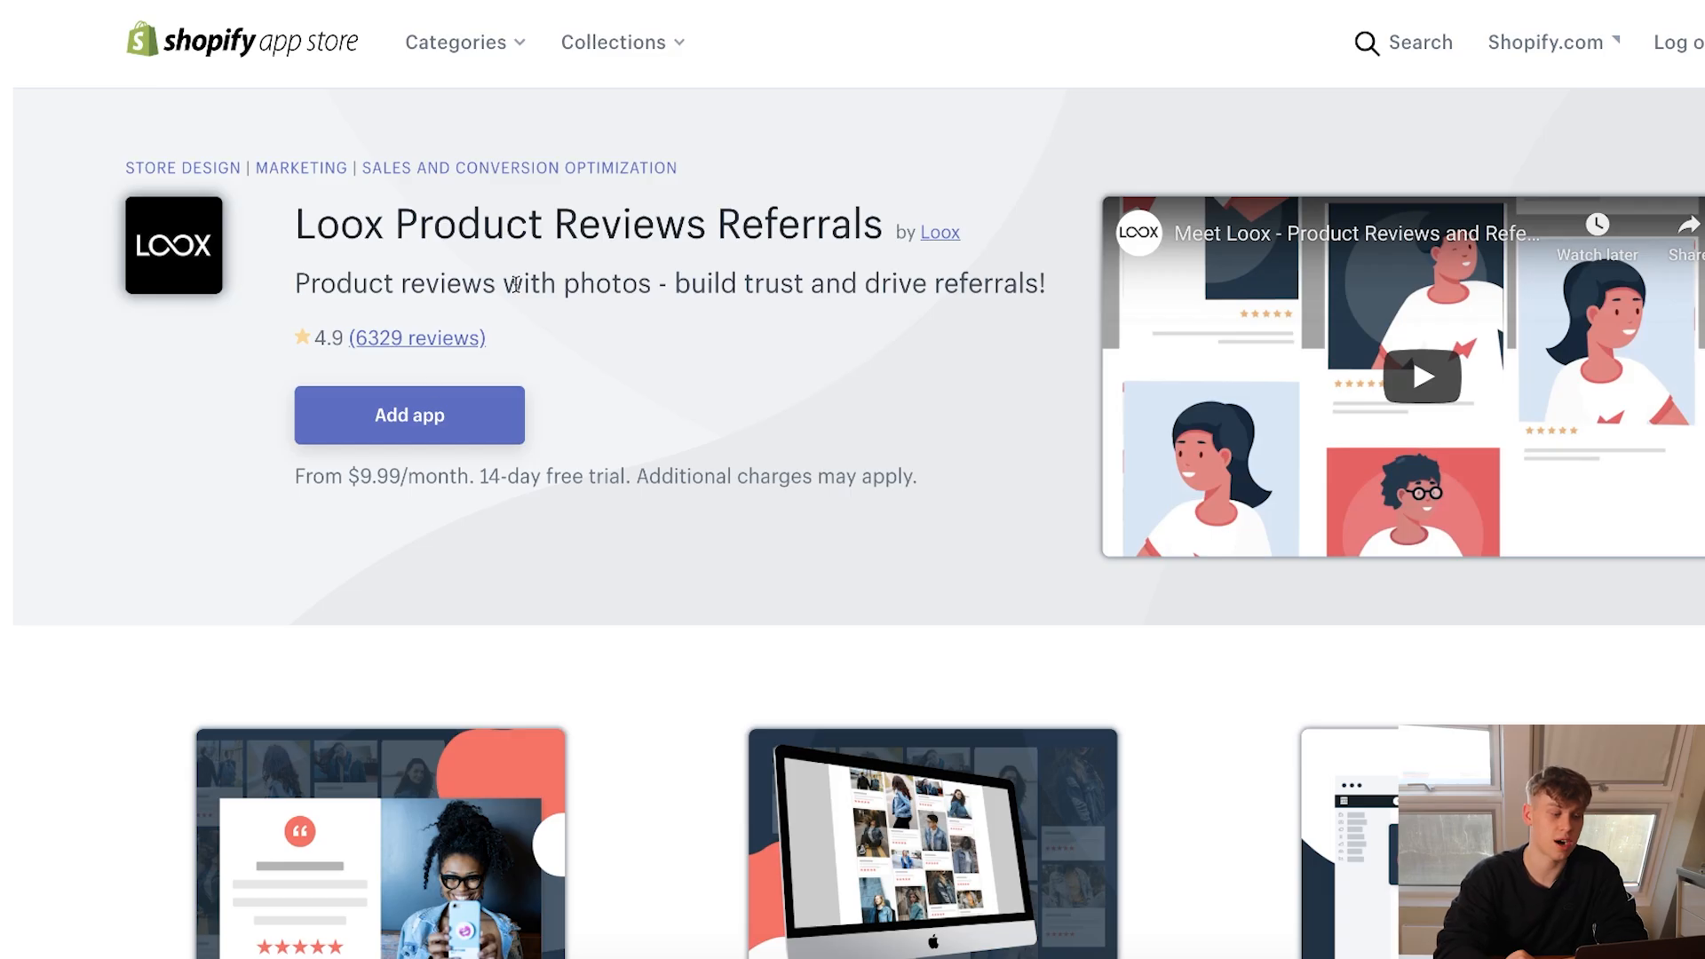
Add the Loox Product Reviews Referrals app from the Shopify App Store and choose to use it free.
click(400, 418)
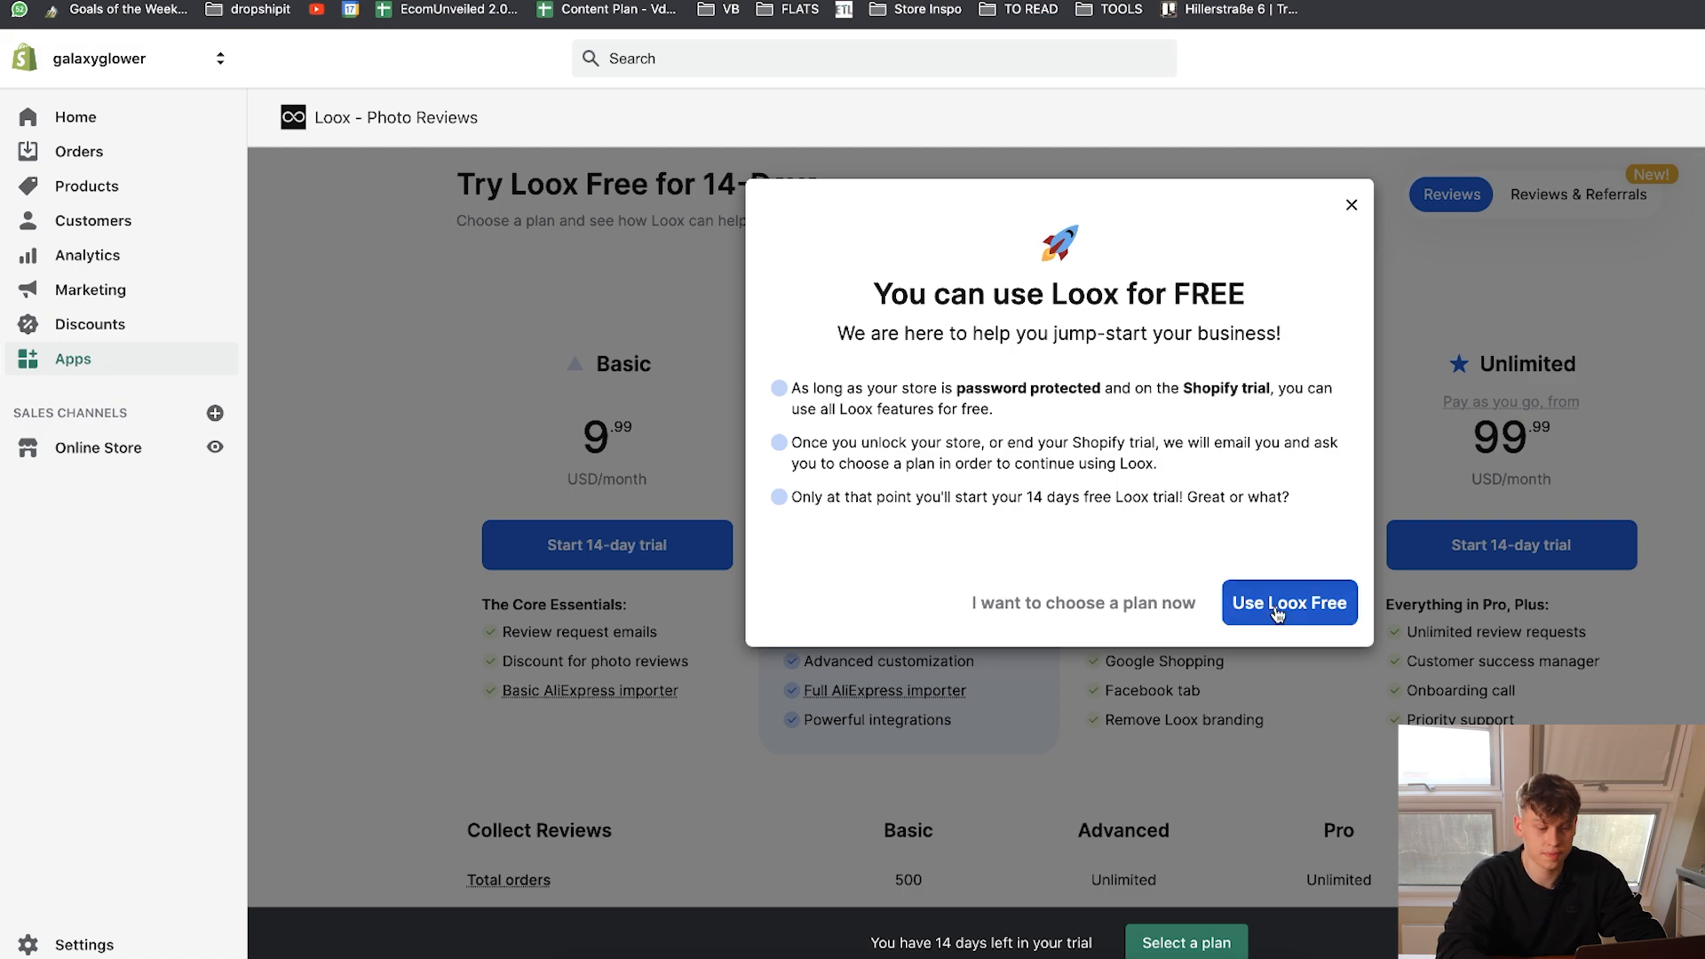
click(1285, 602)
click(1087, 417)
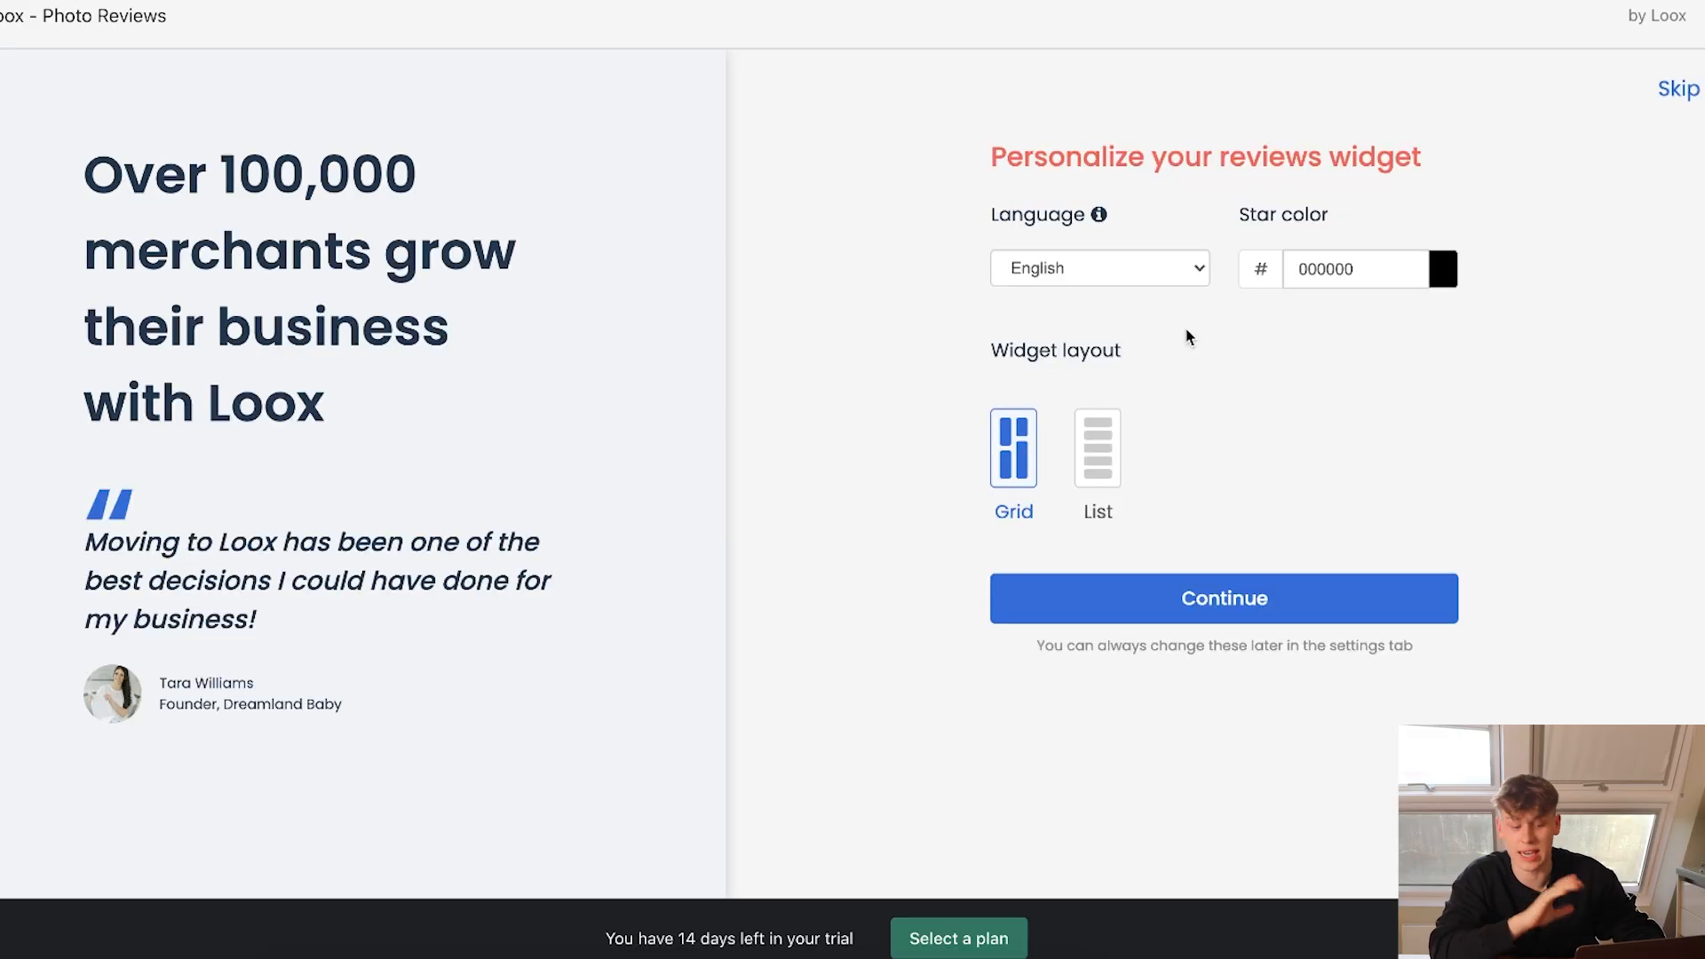
Try a yellow star color for the Loox reviews widget.
click(1444, 270)
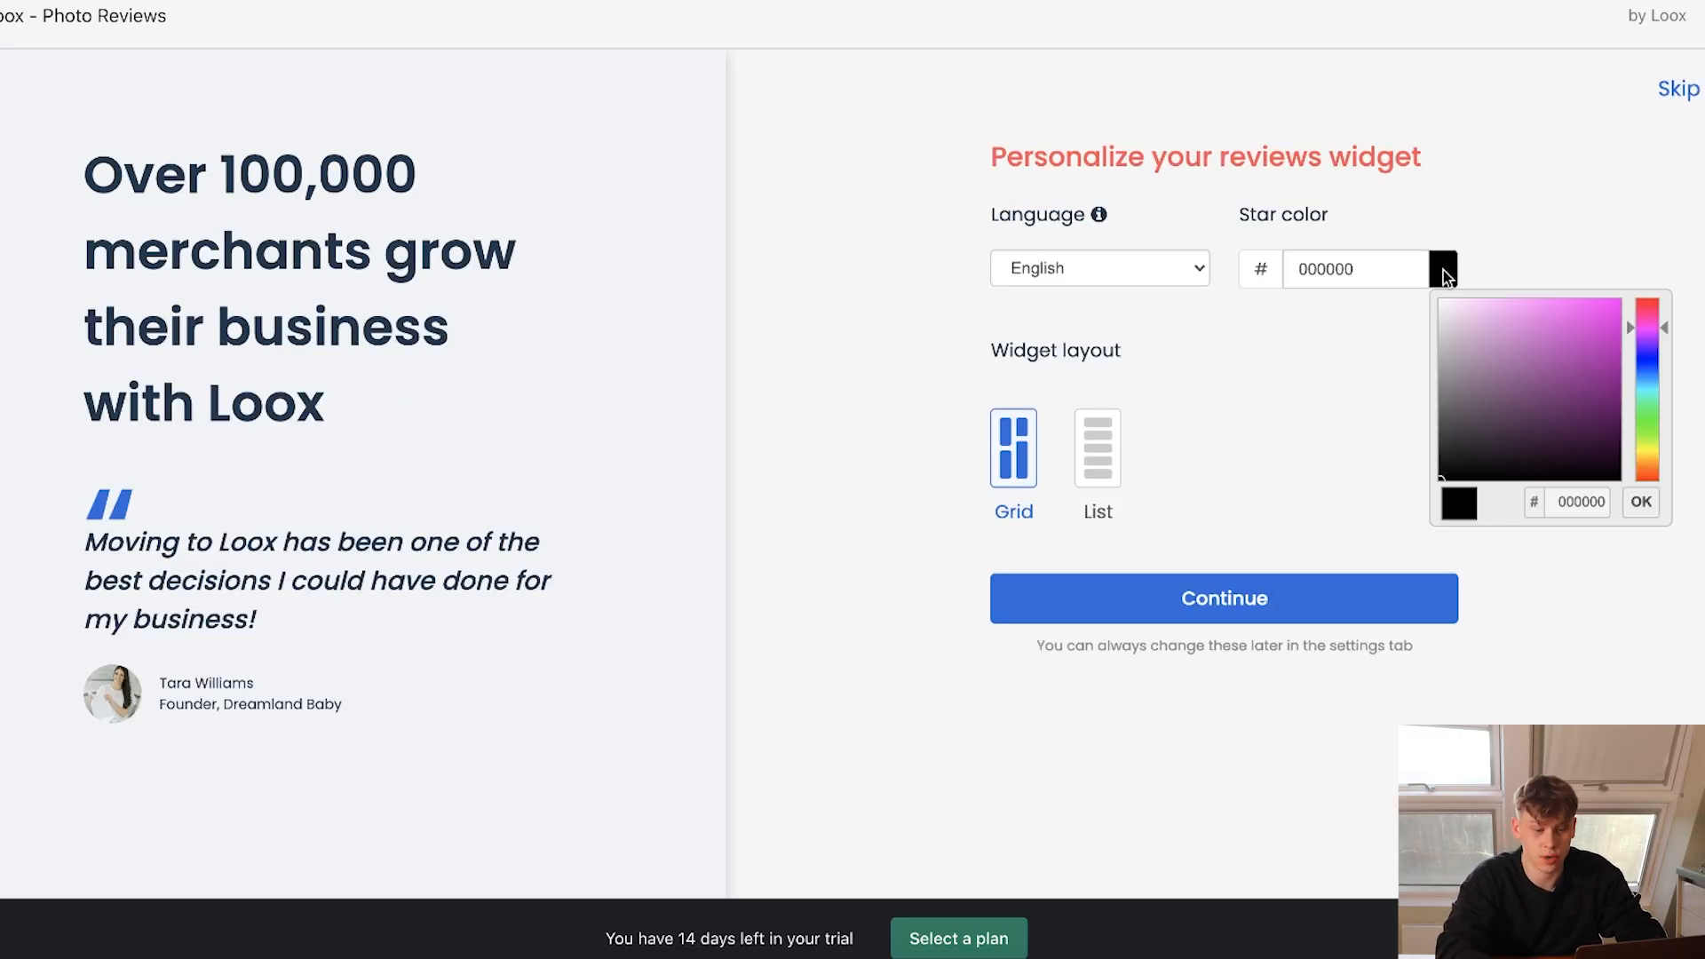
click(1650, 384)
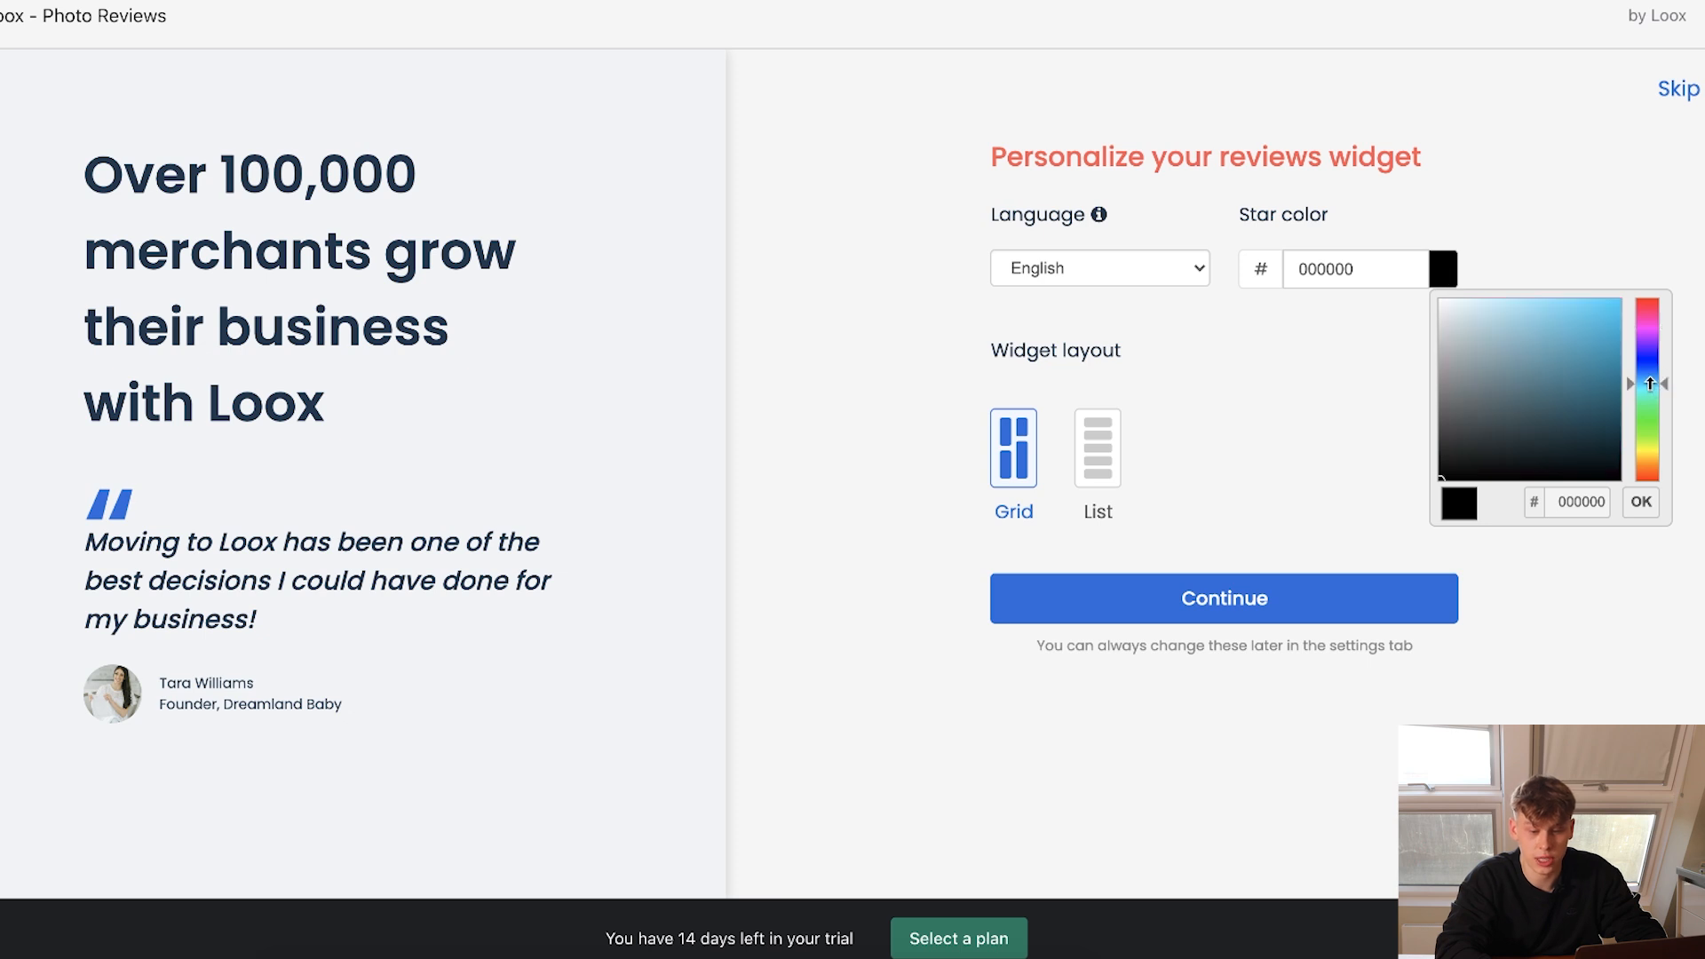
click(1648, 447)
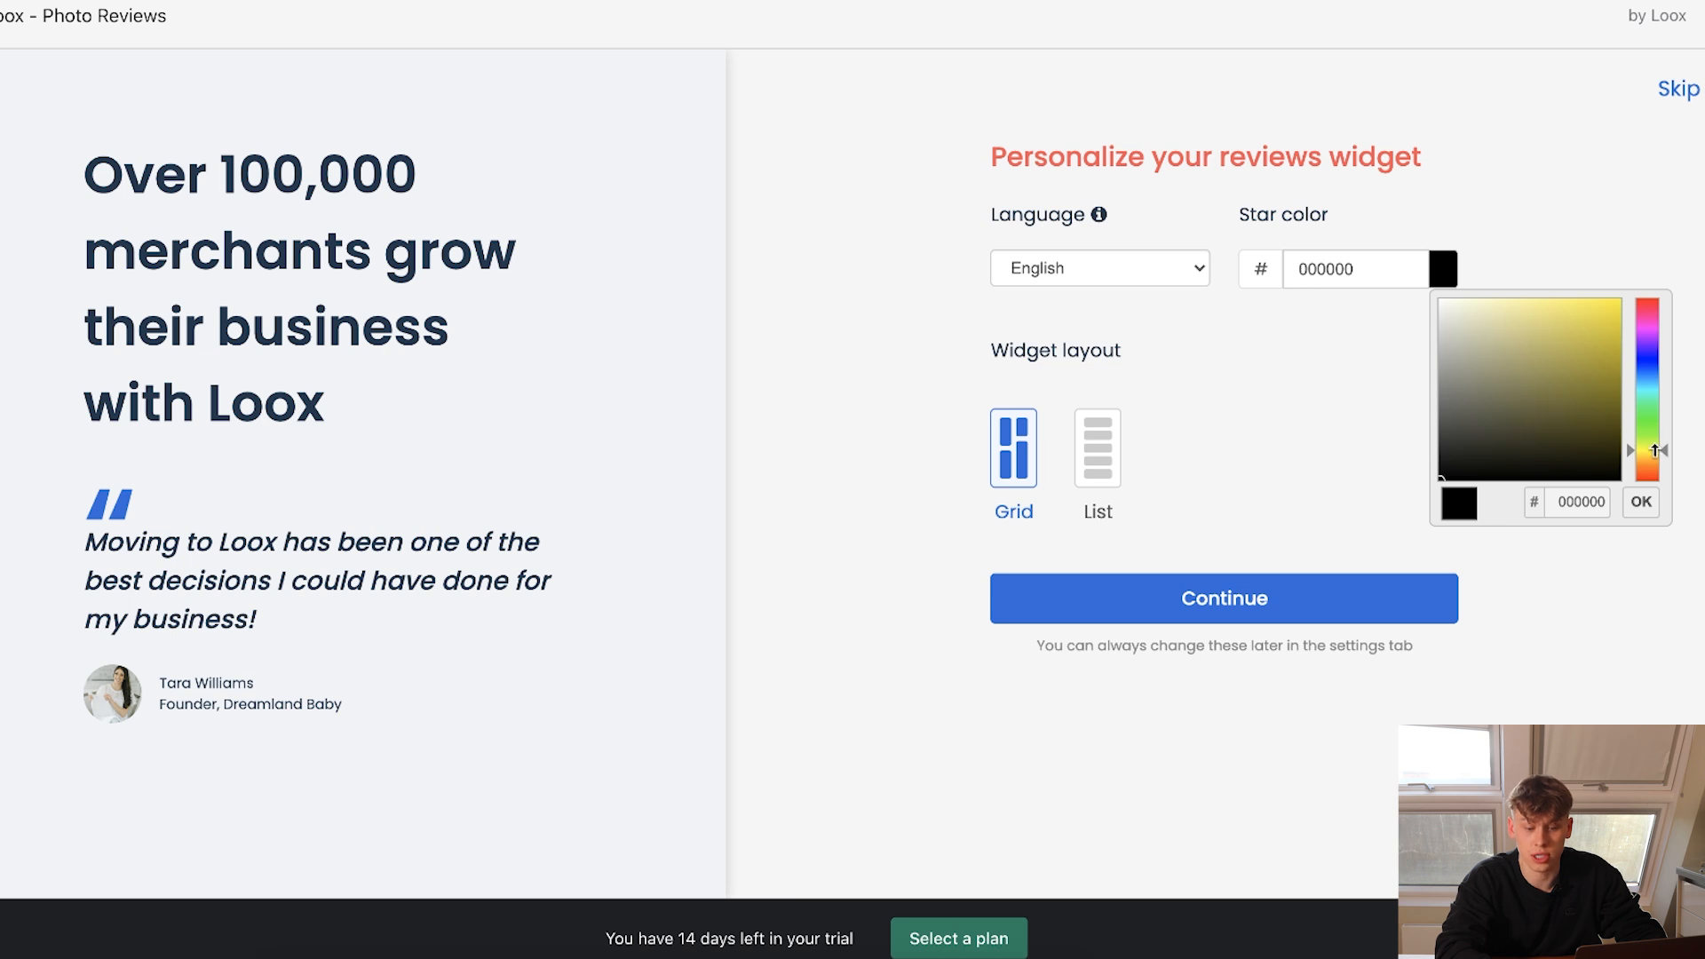
drag(1616, 372, 1596, 280)
click(1472, 414)
drag(1472, 414, 1416, 542)
click(1383, 492)
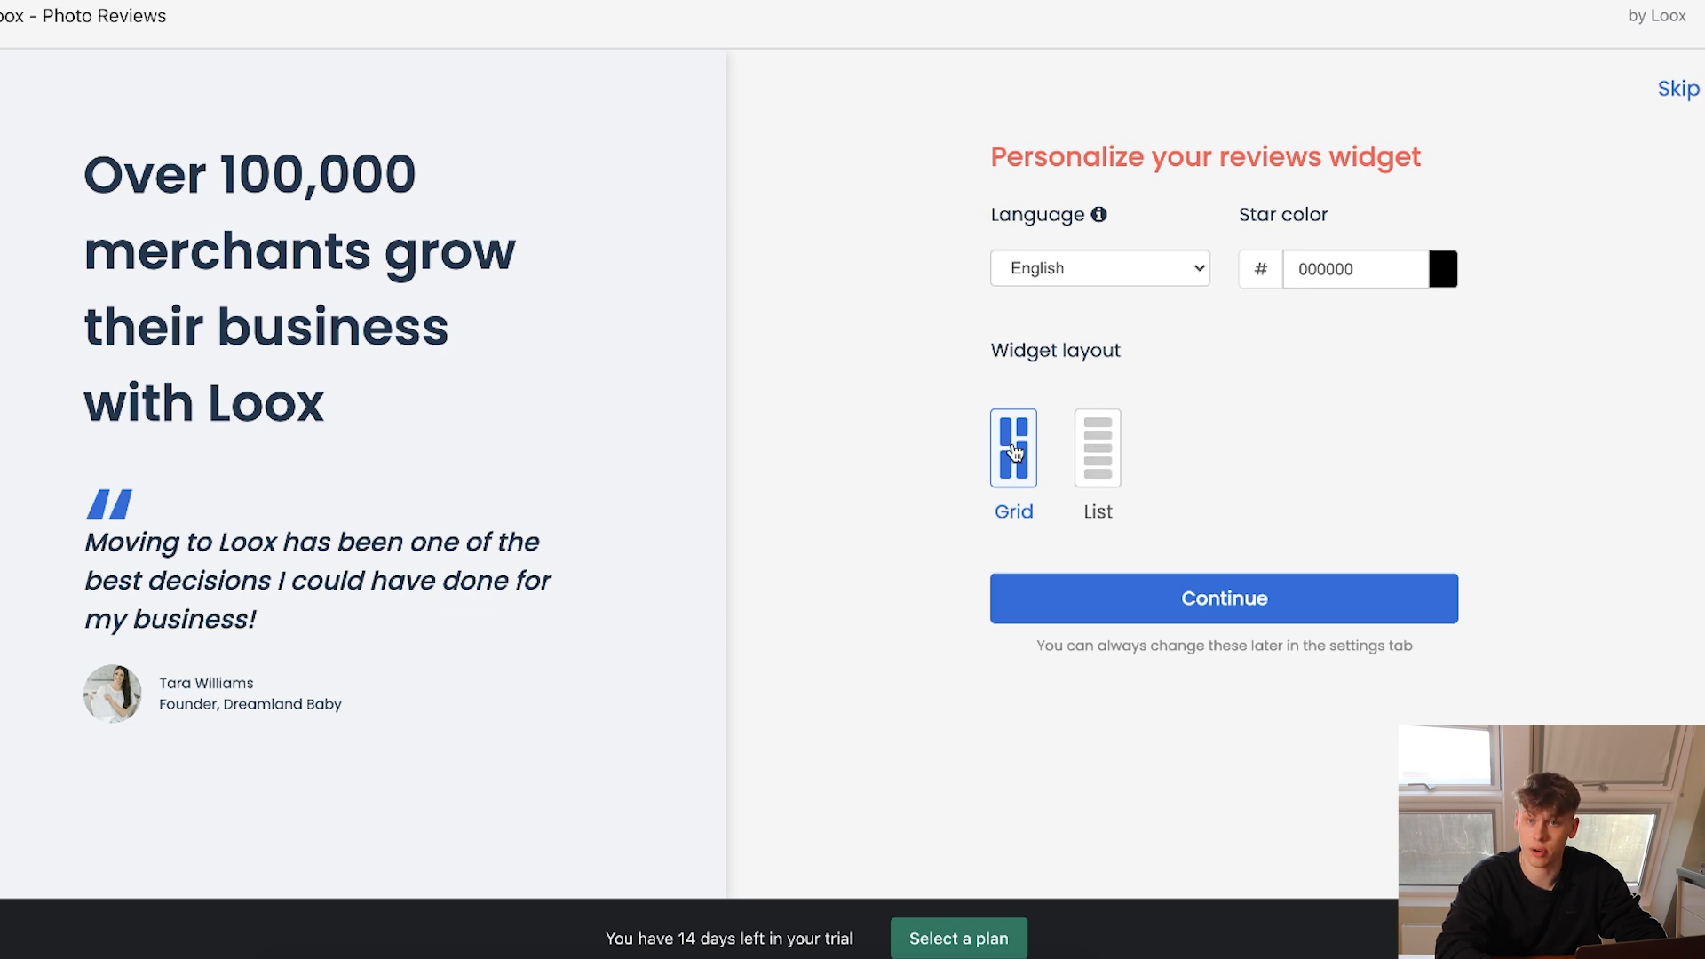
Try the List widget layout, return to Grid, and continue to the review request email setup.
click(1078, 453)
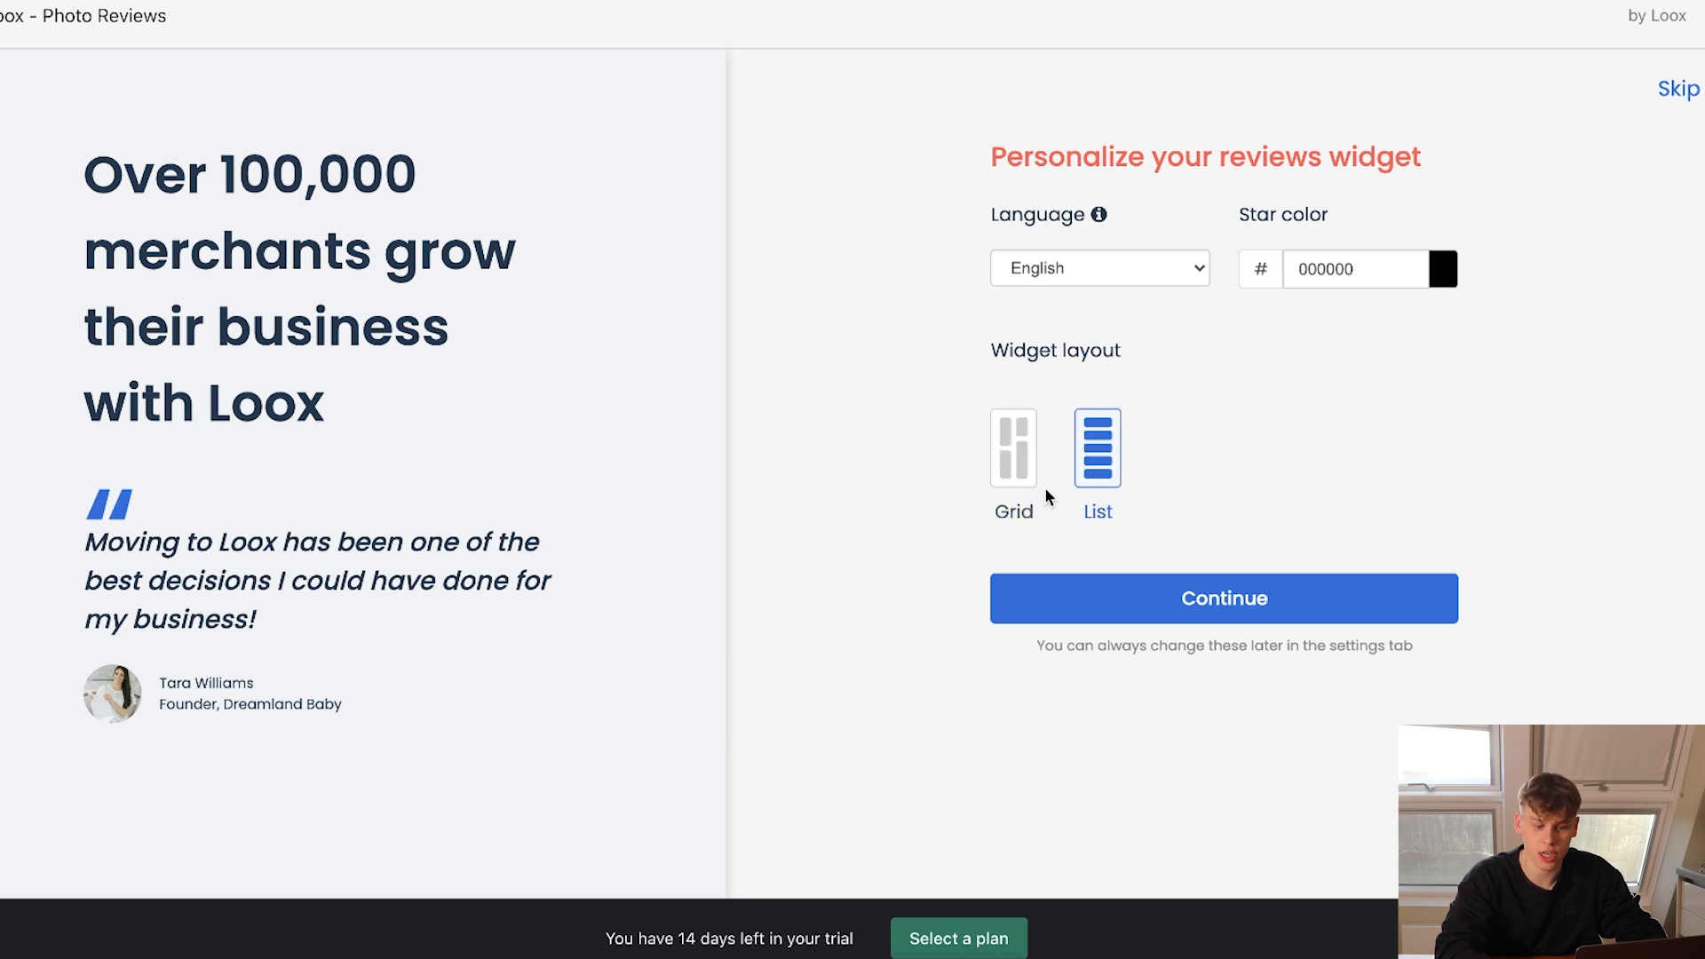
click(1013, 448)
click(1088, 582)
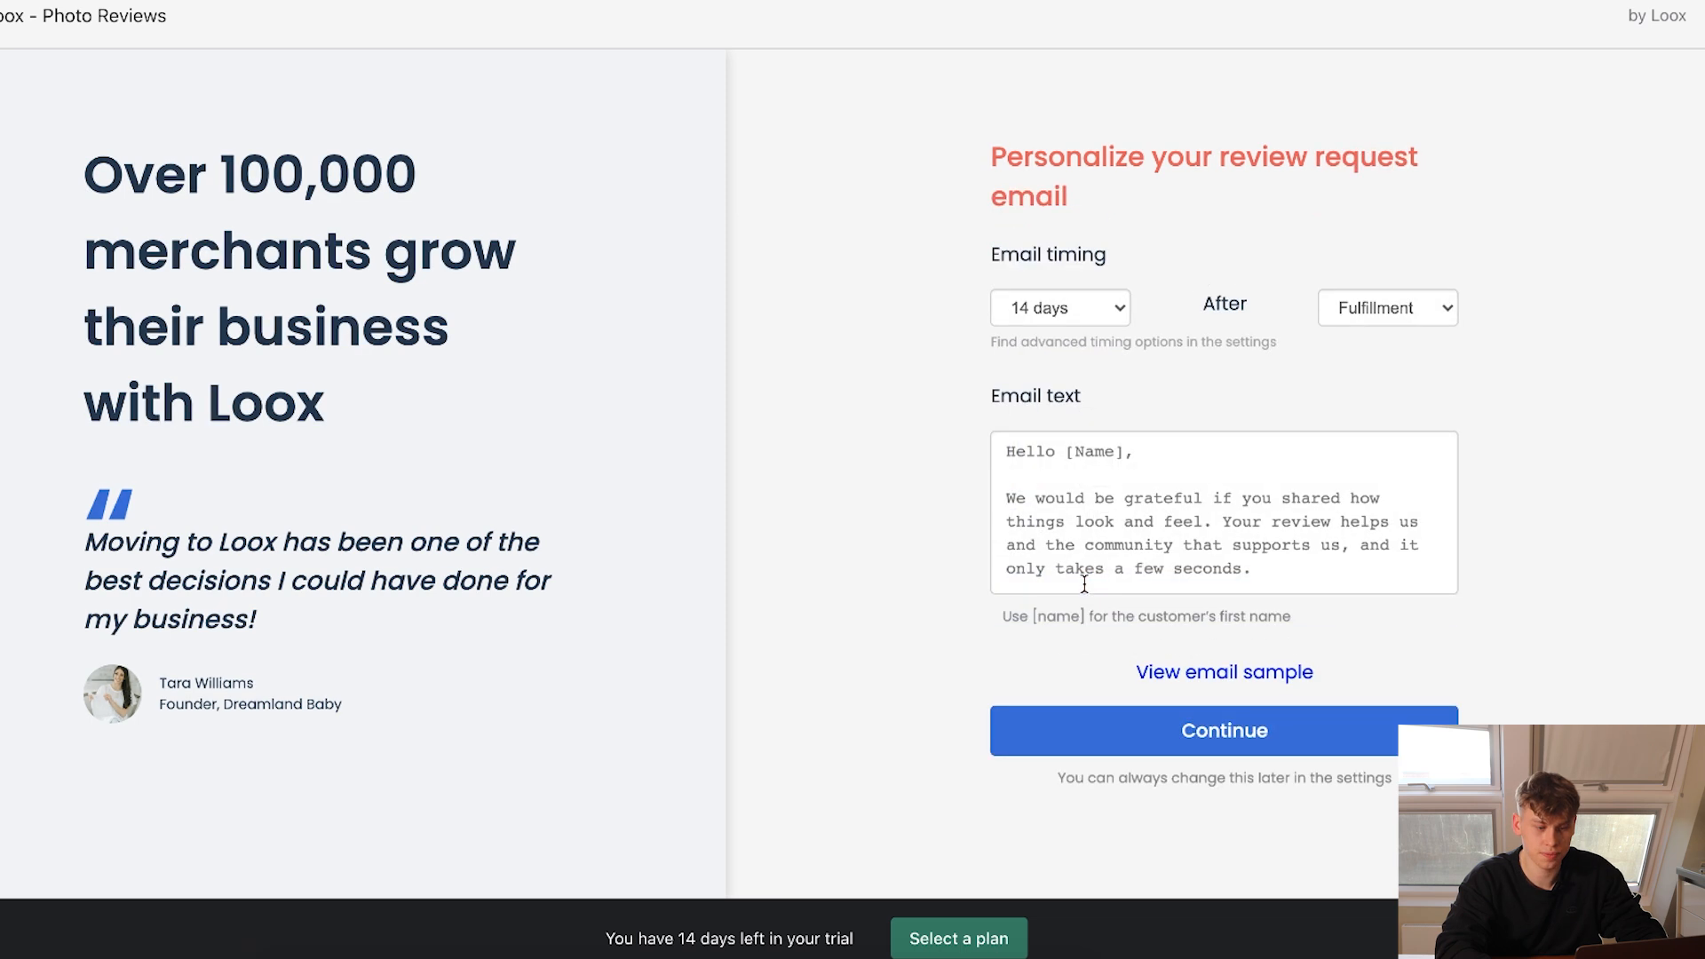
Set the review request email timing to 70 days after fulfillment and continue.
click(1056, 308)
click(1052, 487)
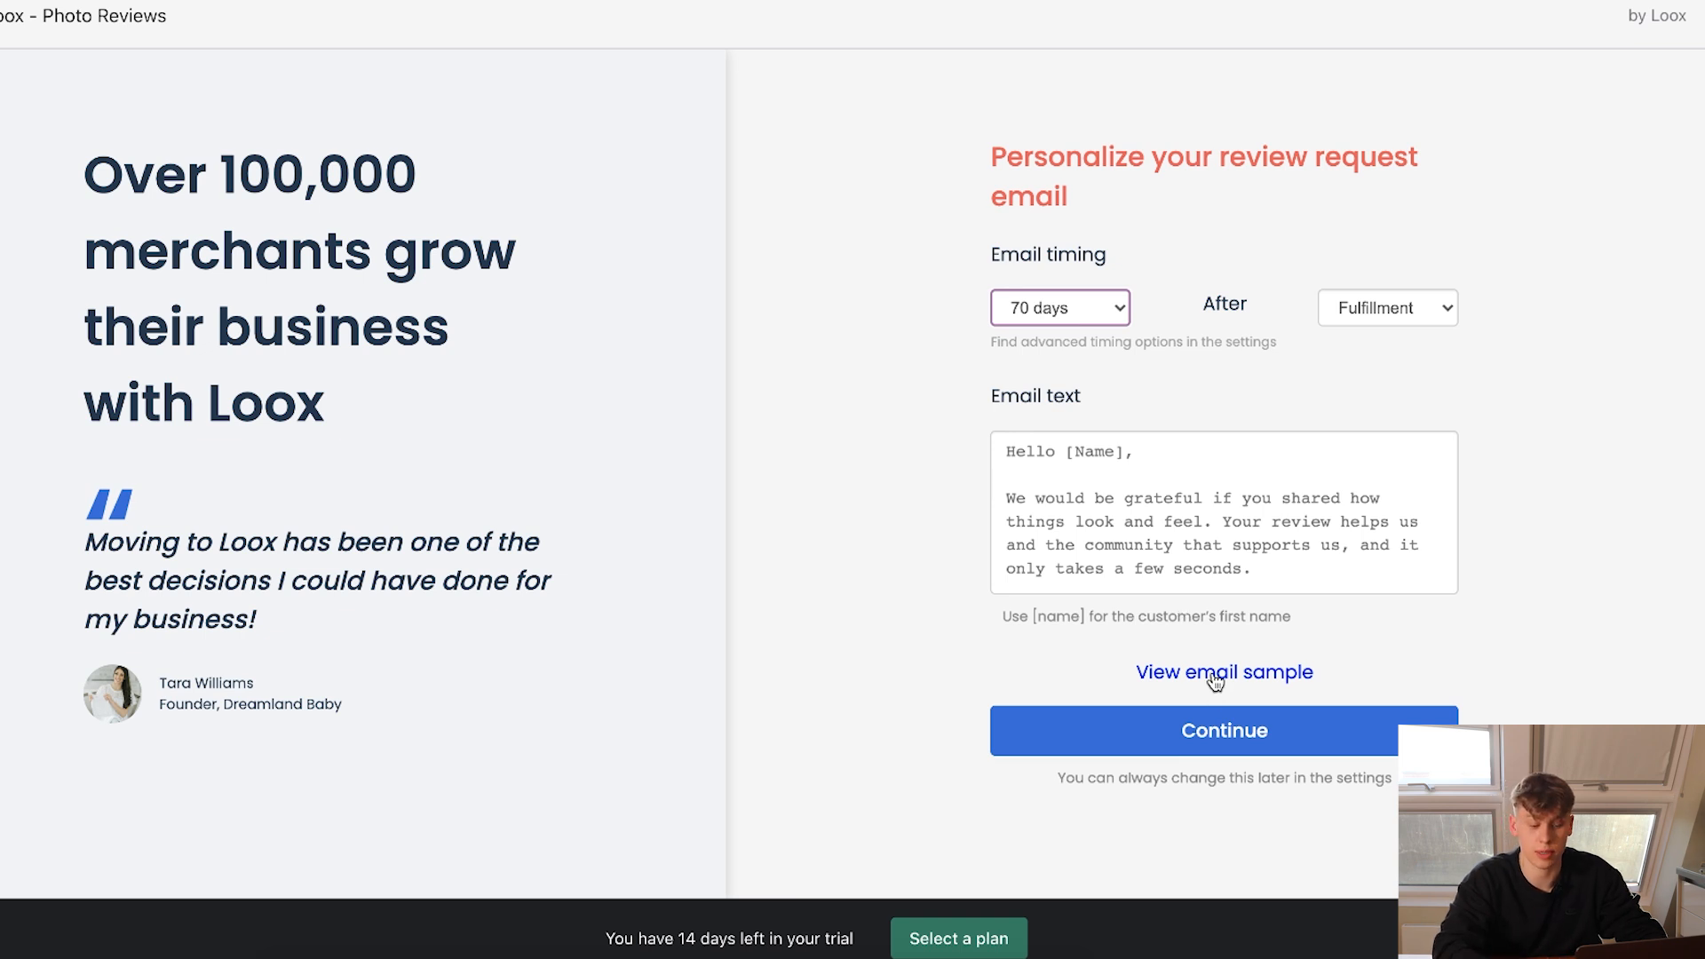
click(1186, 729)
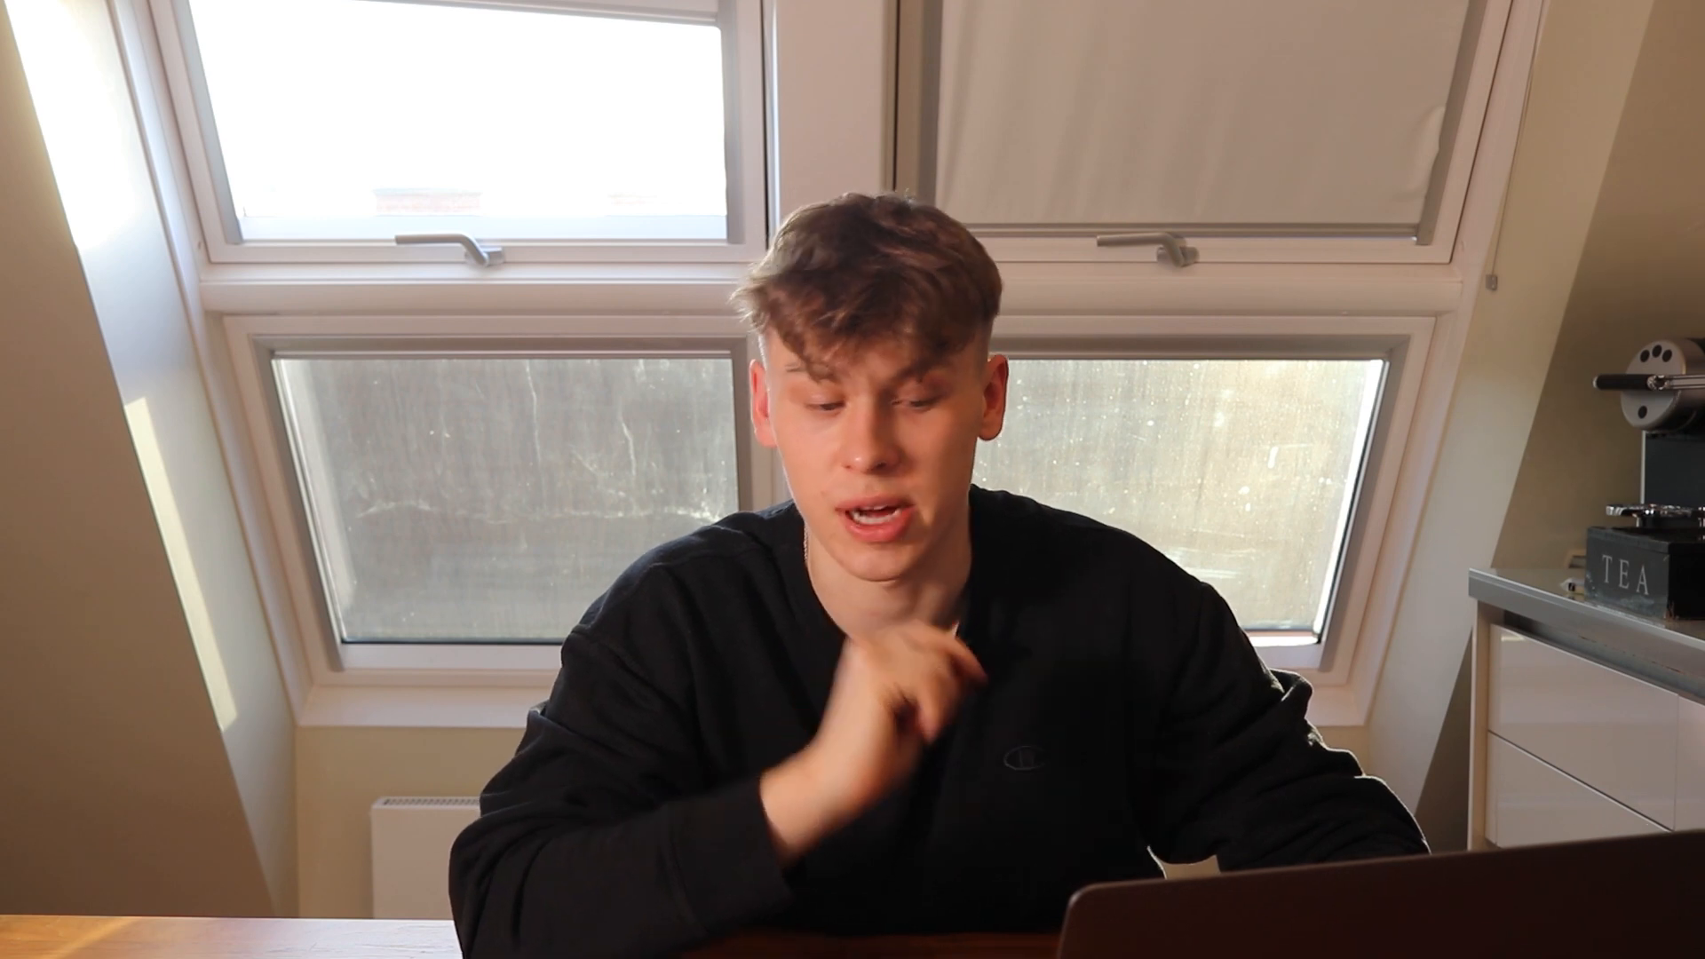
Set the referral discount's coupon color to blue 5e91ff and finish the setup with the 10% coupon amount.
click(1444, 366)
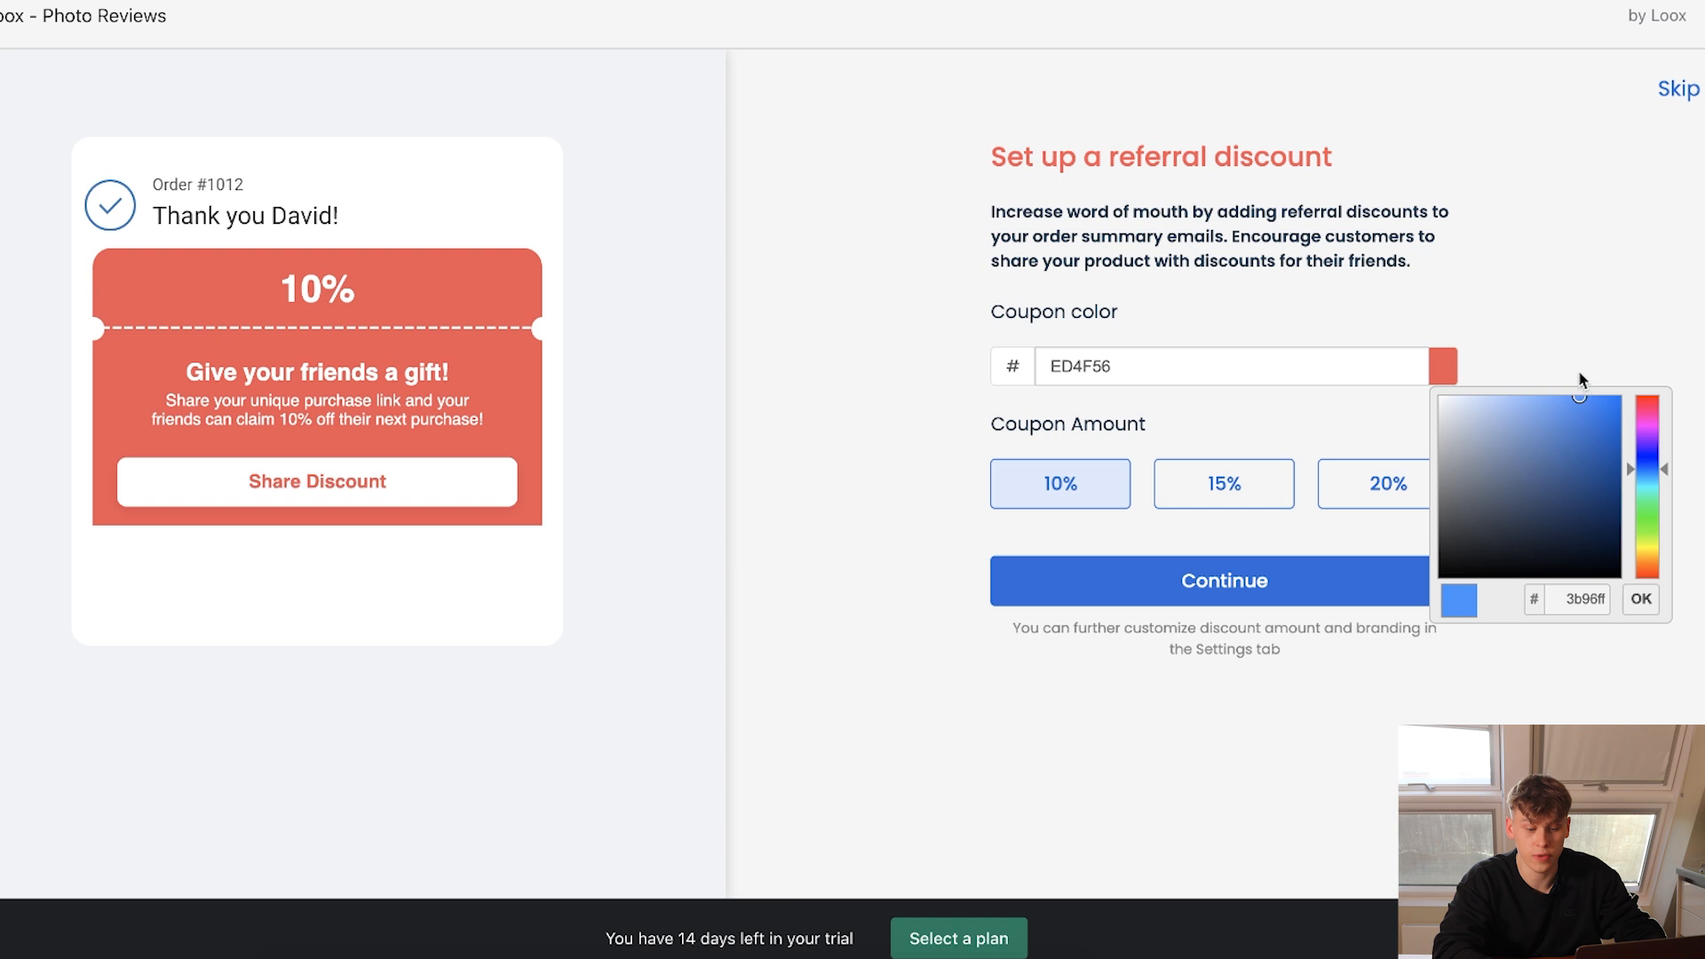
click(1603, 311)
click(1448, 368)
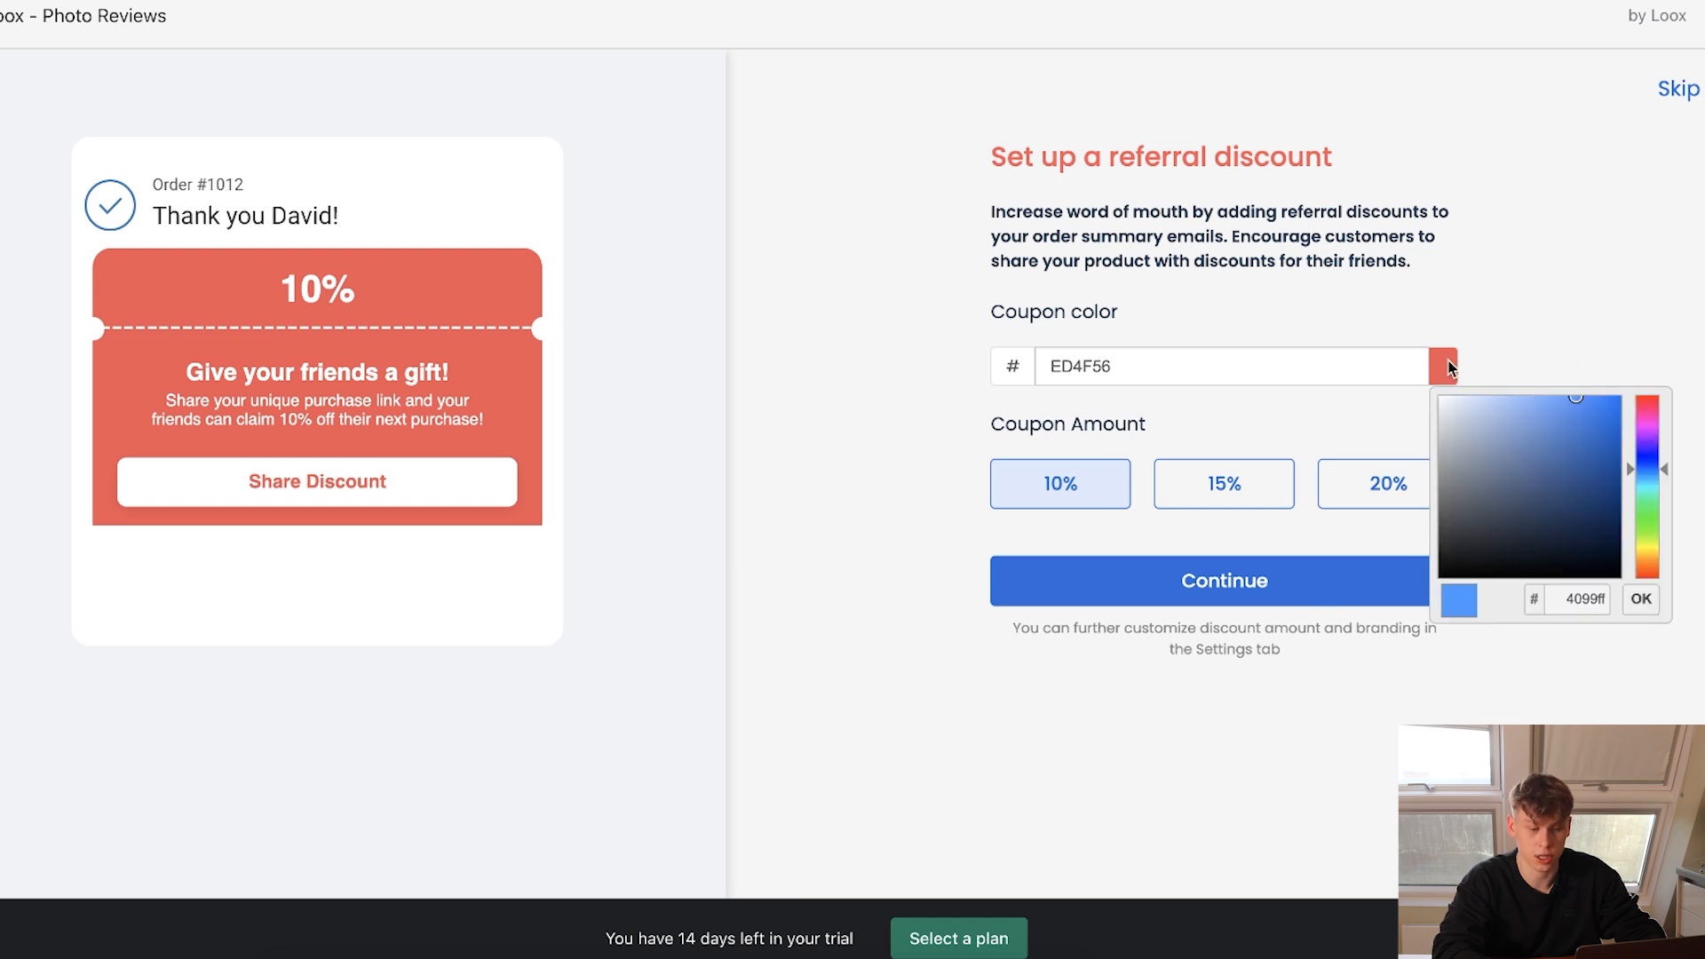
click(1640, 602)
click(1381, 376)
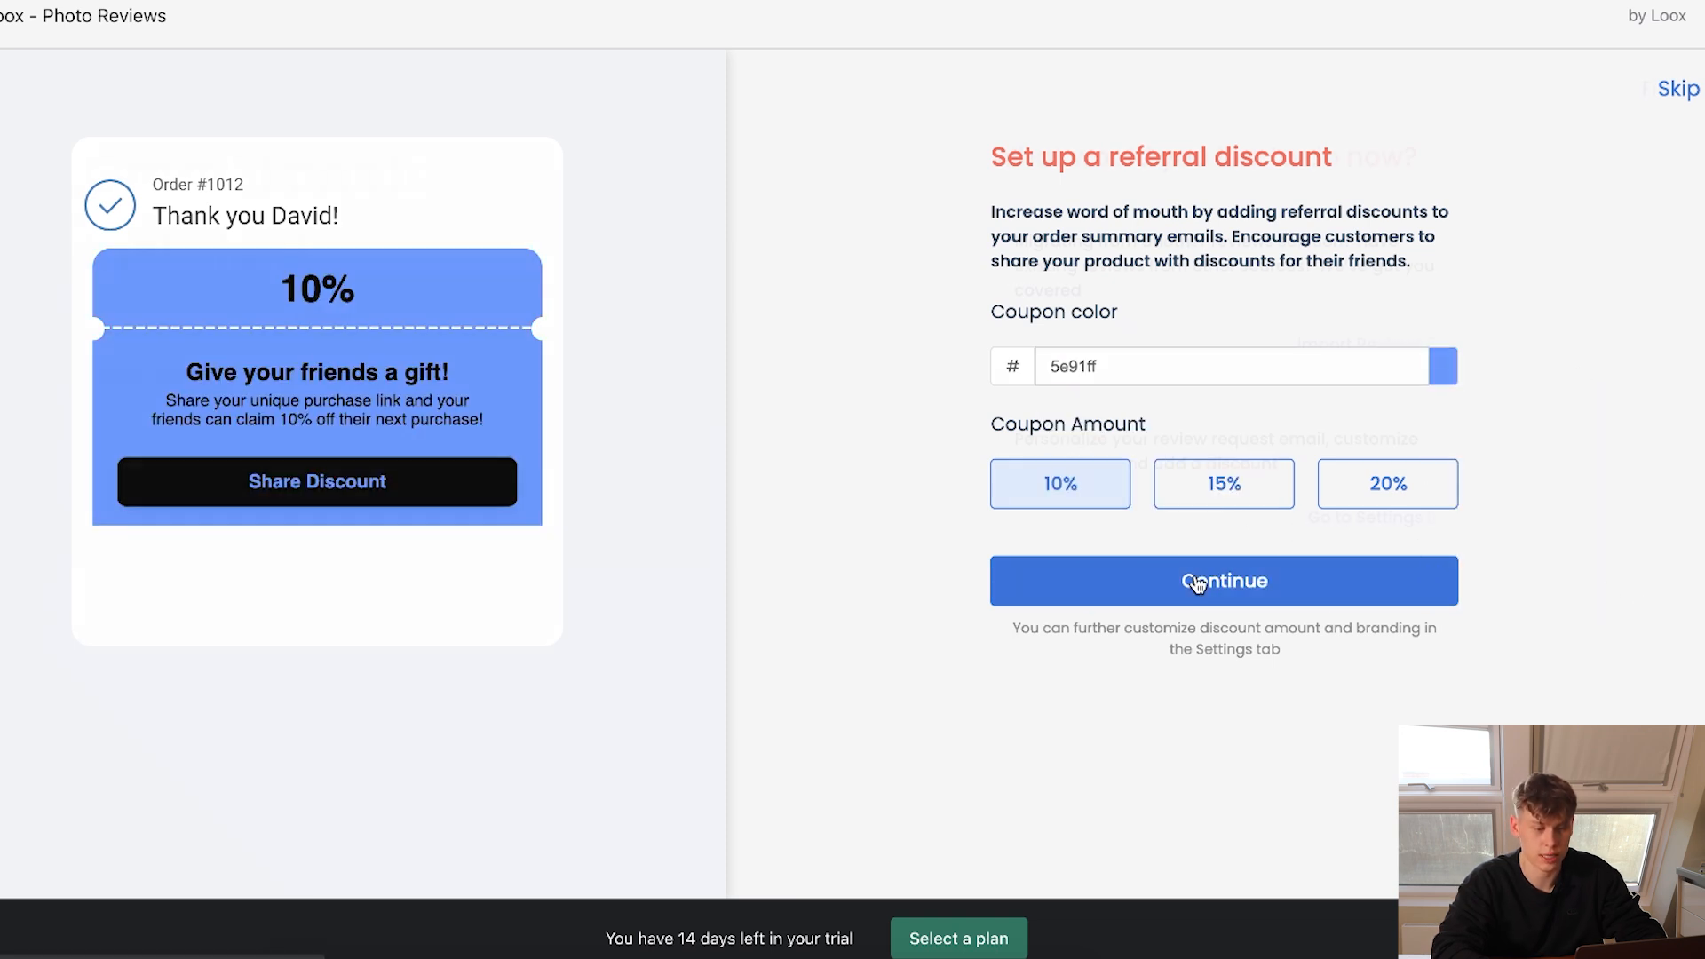
click(1195, 586)
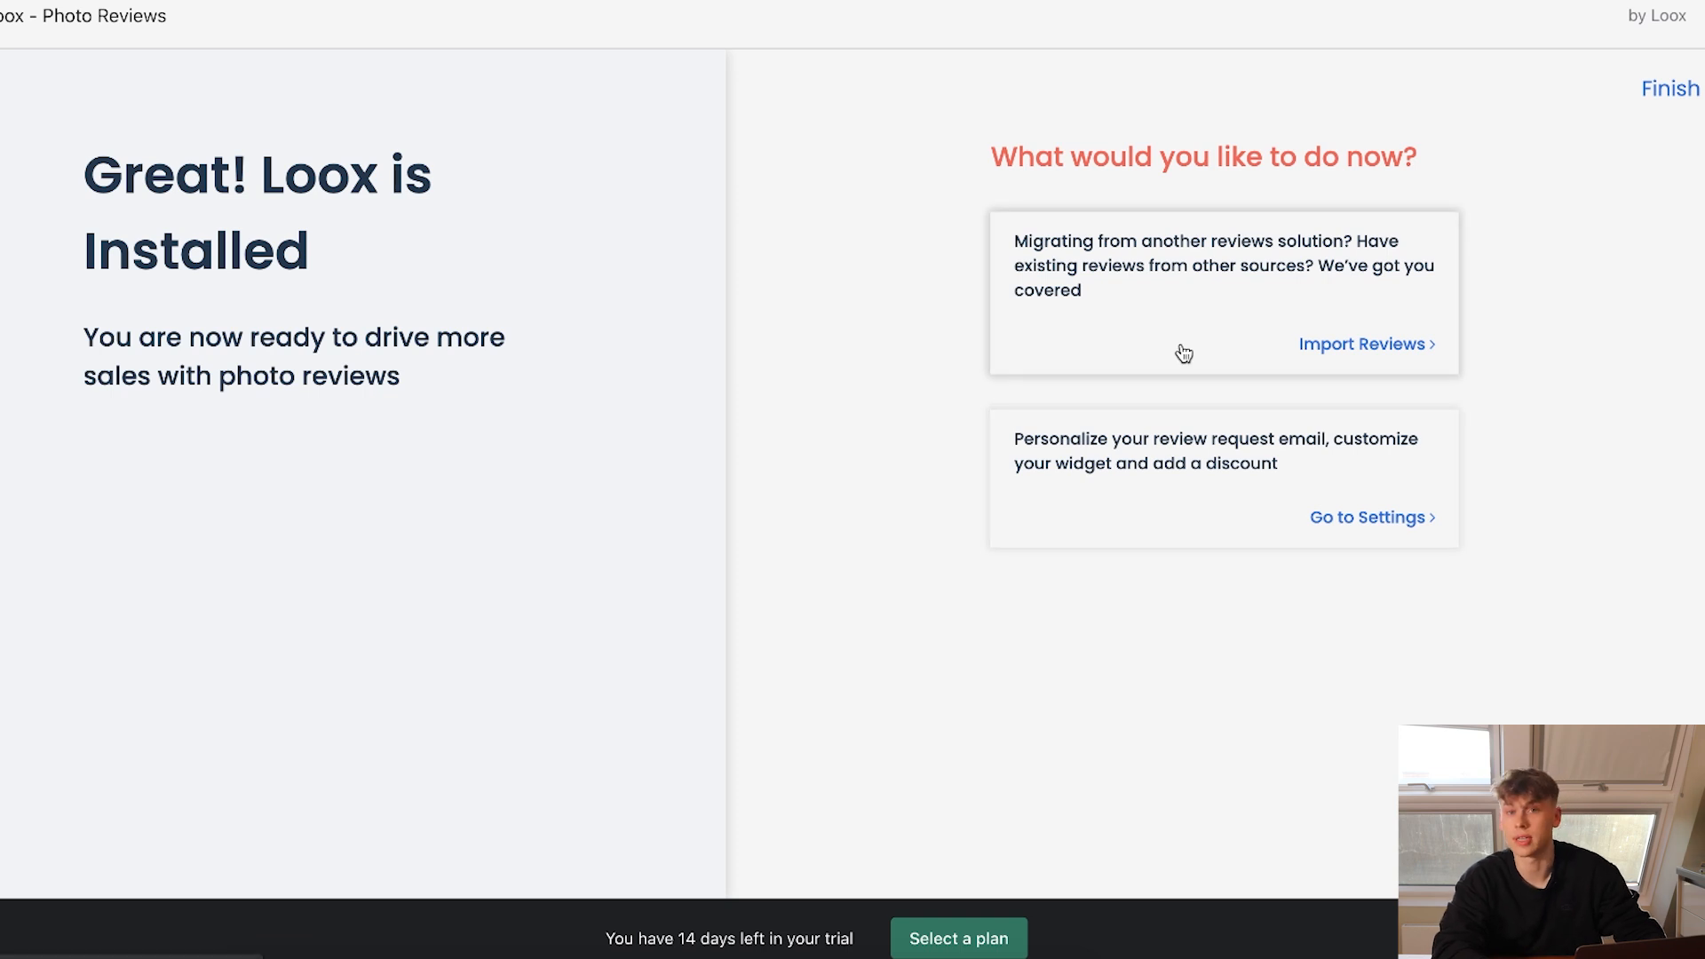
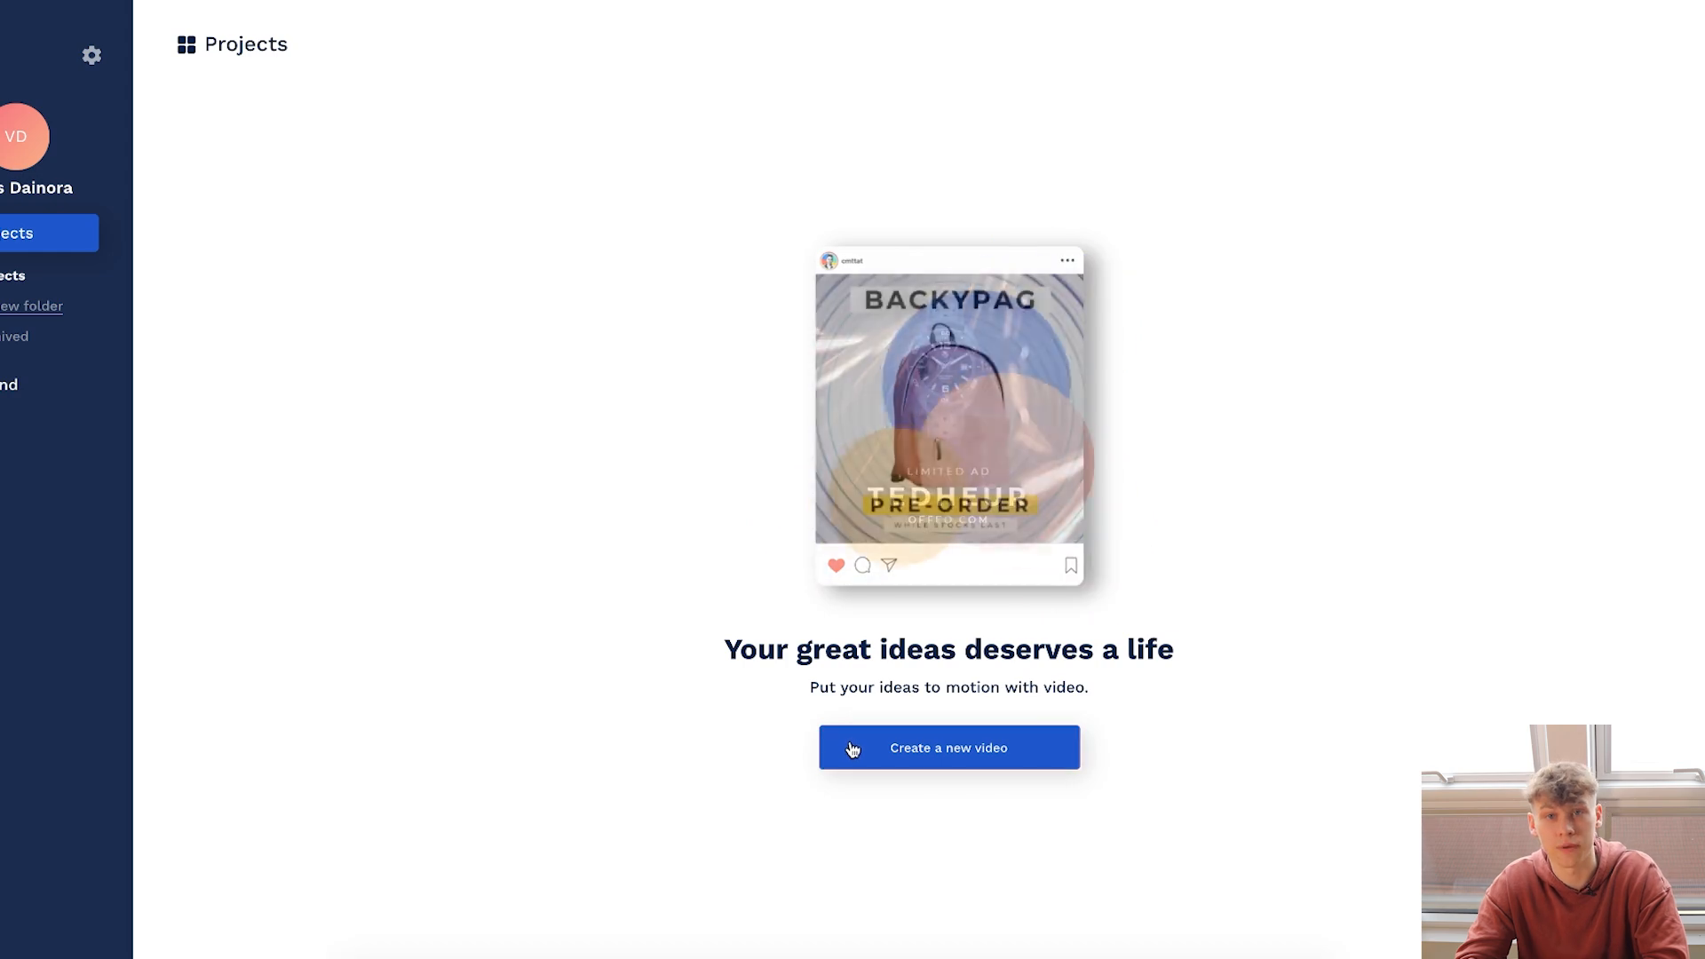
Switch to the OFFEO video maker and browse Designer Templates for a new 1080 x 1080 Social Media Post video.
click(851, 748)
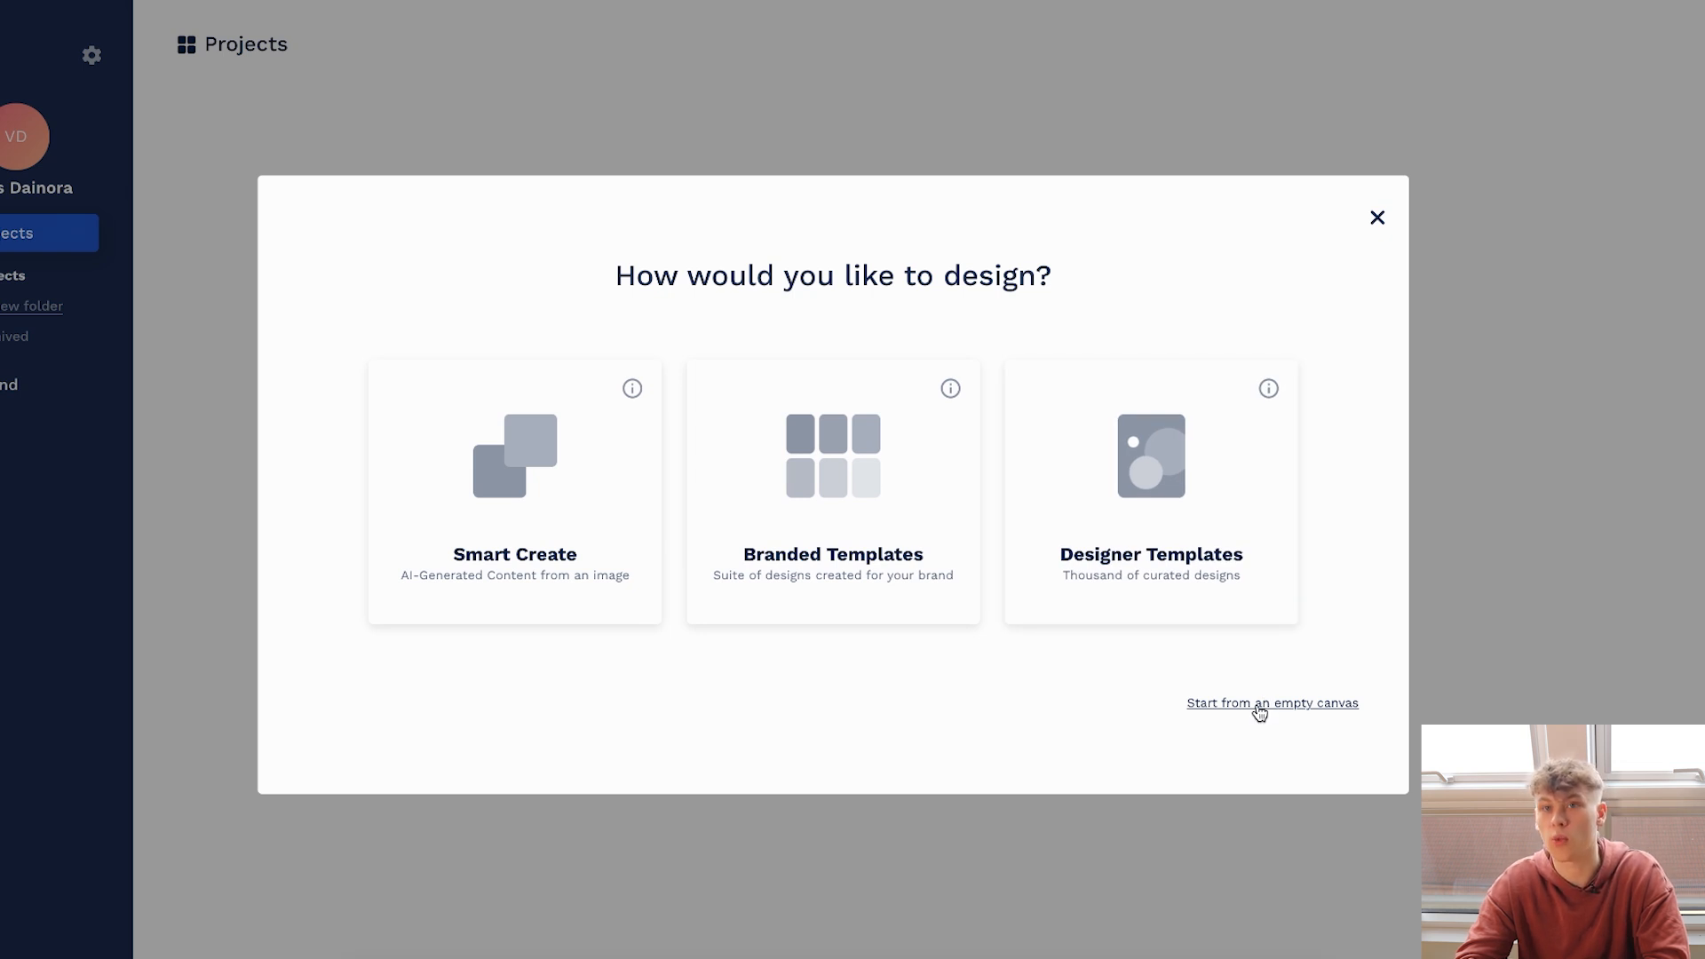
click(1250, 496)
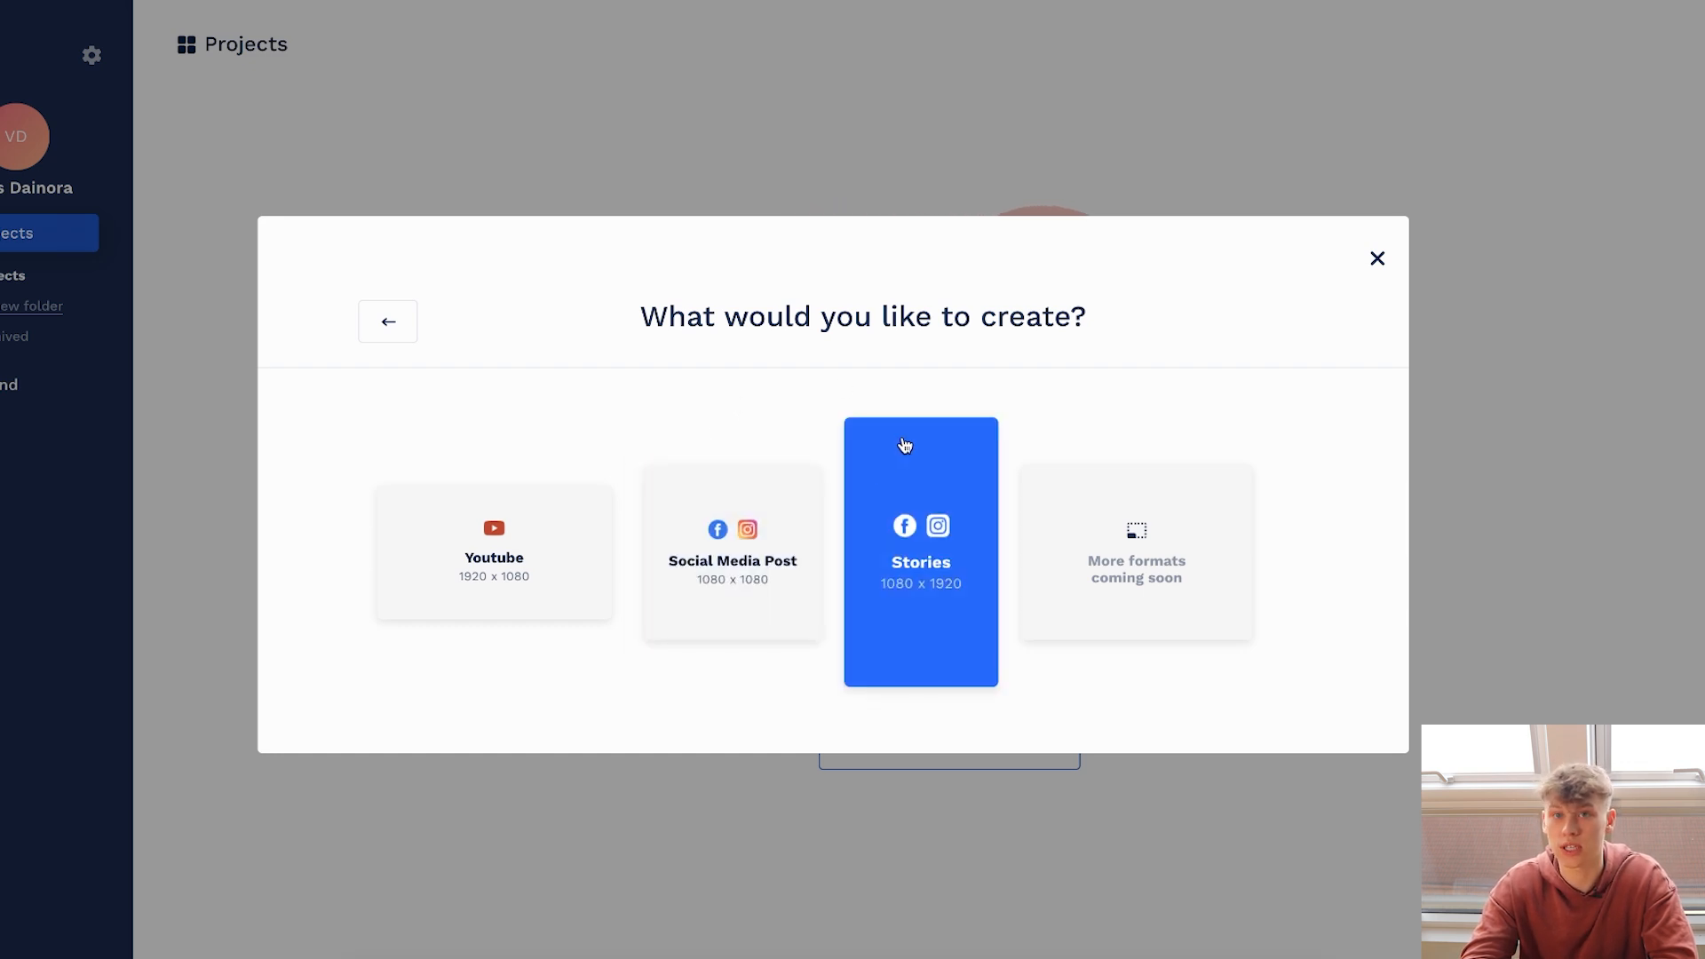
click(730, 546)
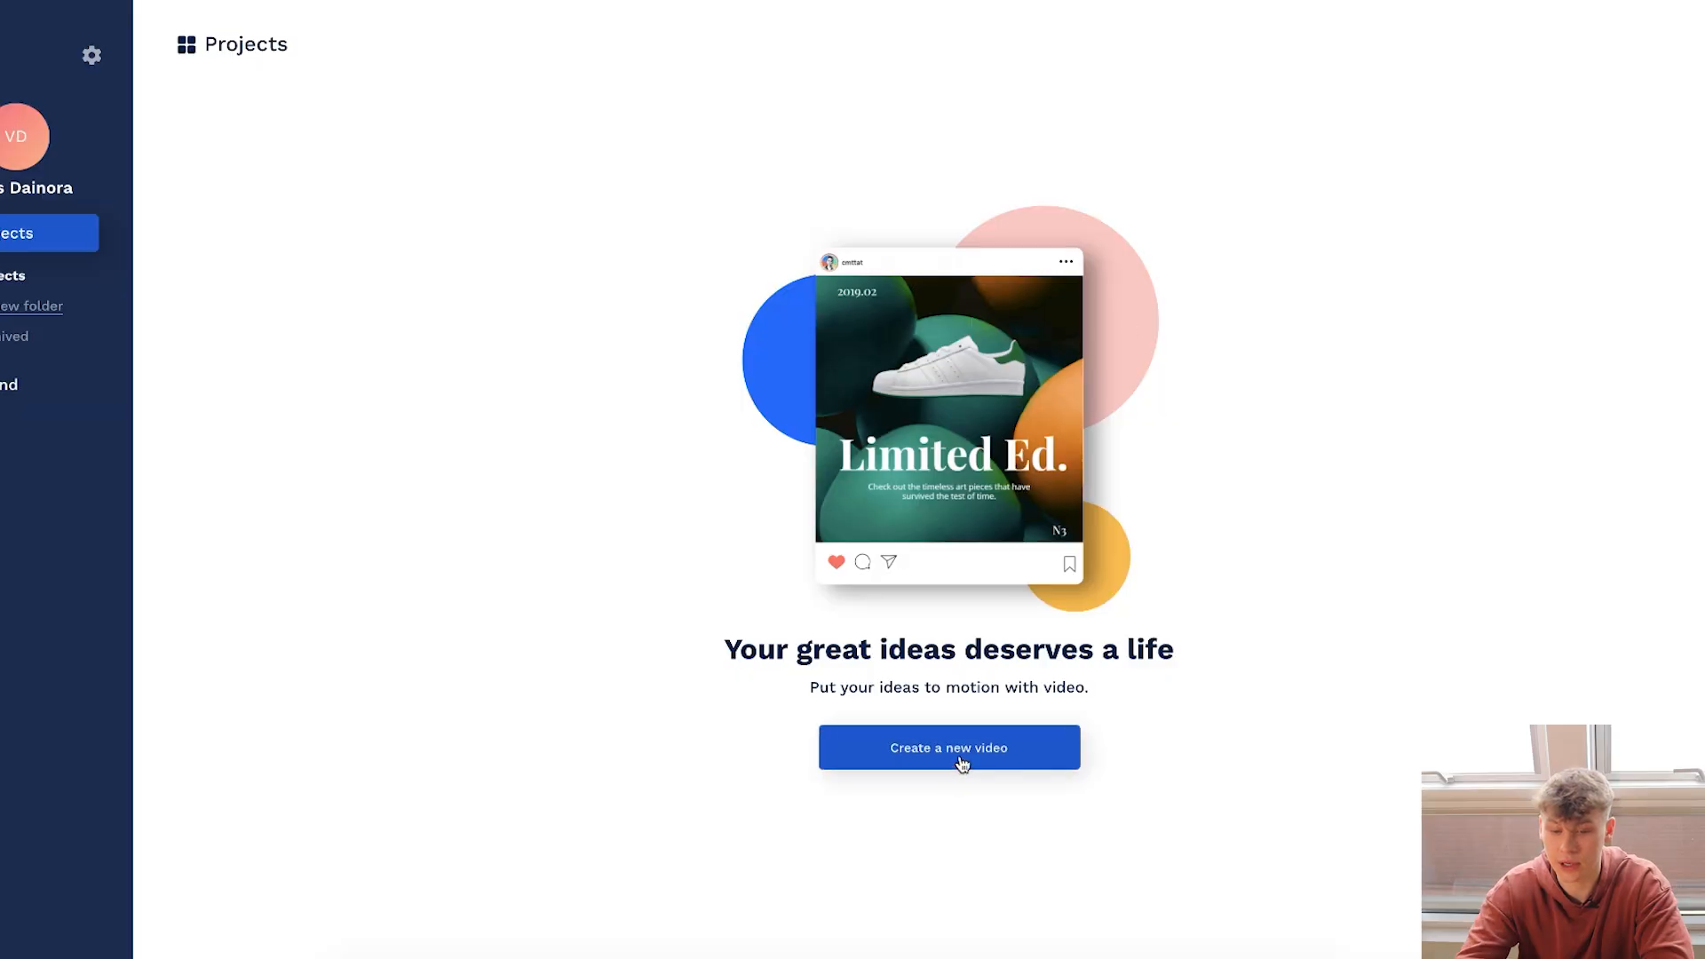
Create a new blank 1080 x 1080 Social Media Post video.
click(959, 754)
click(1301, 708)
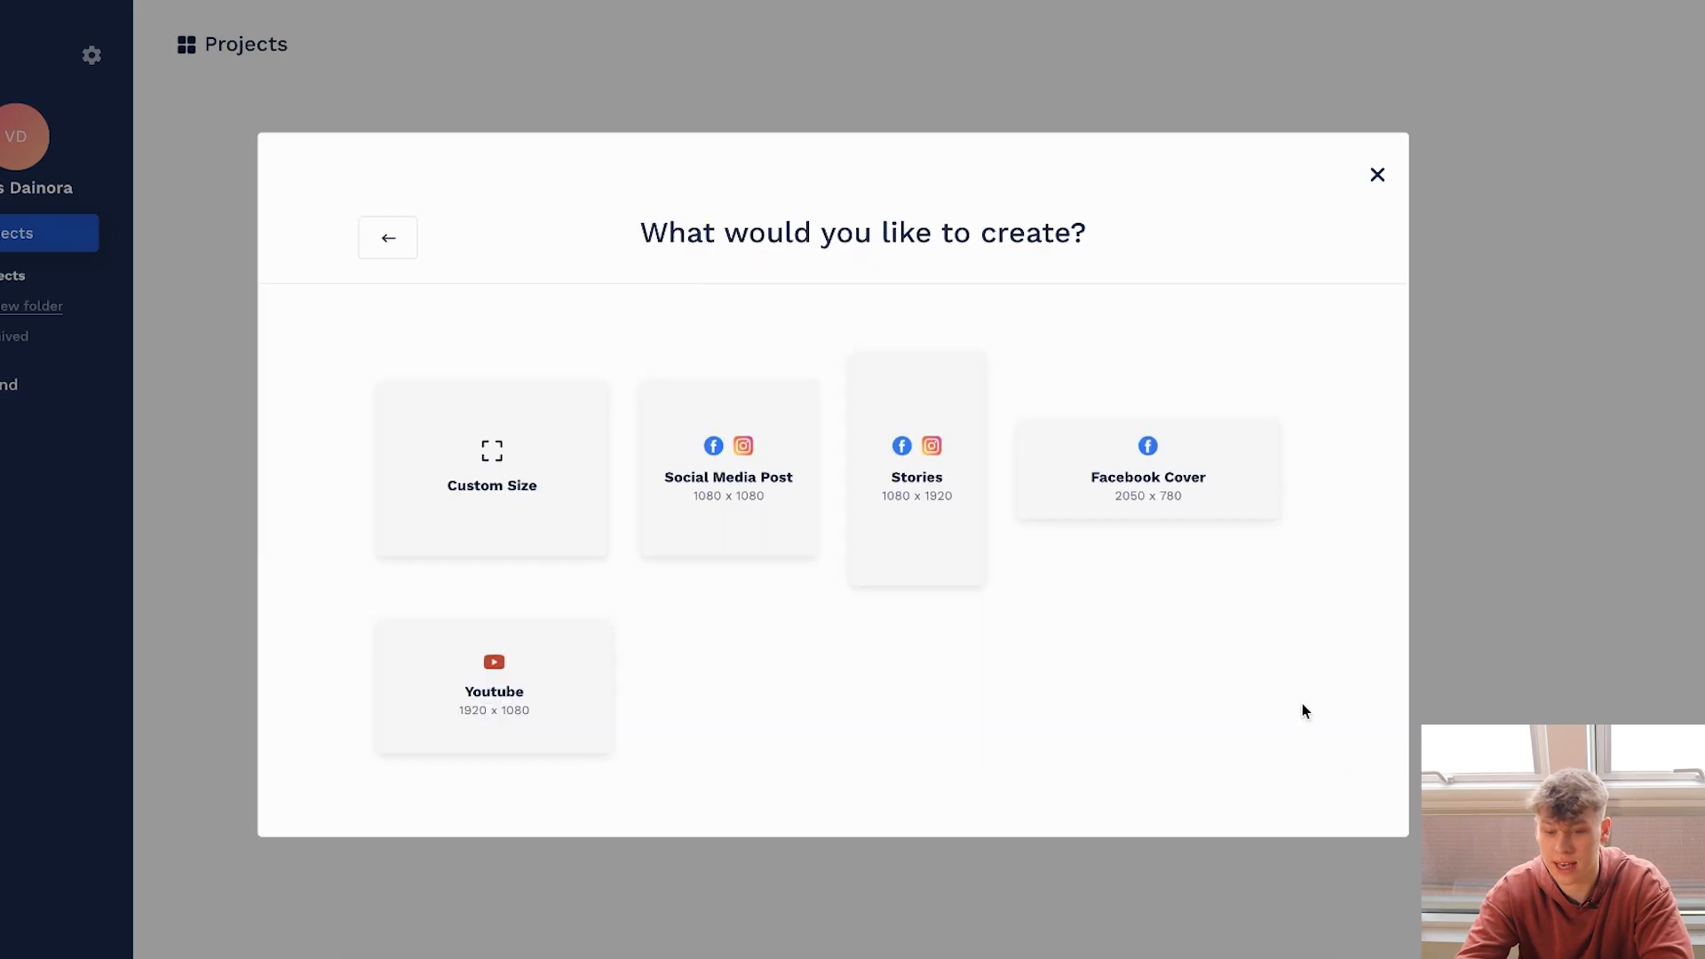
click(767, 463)
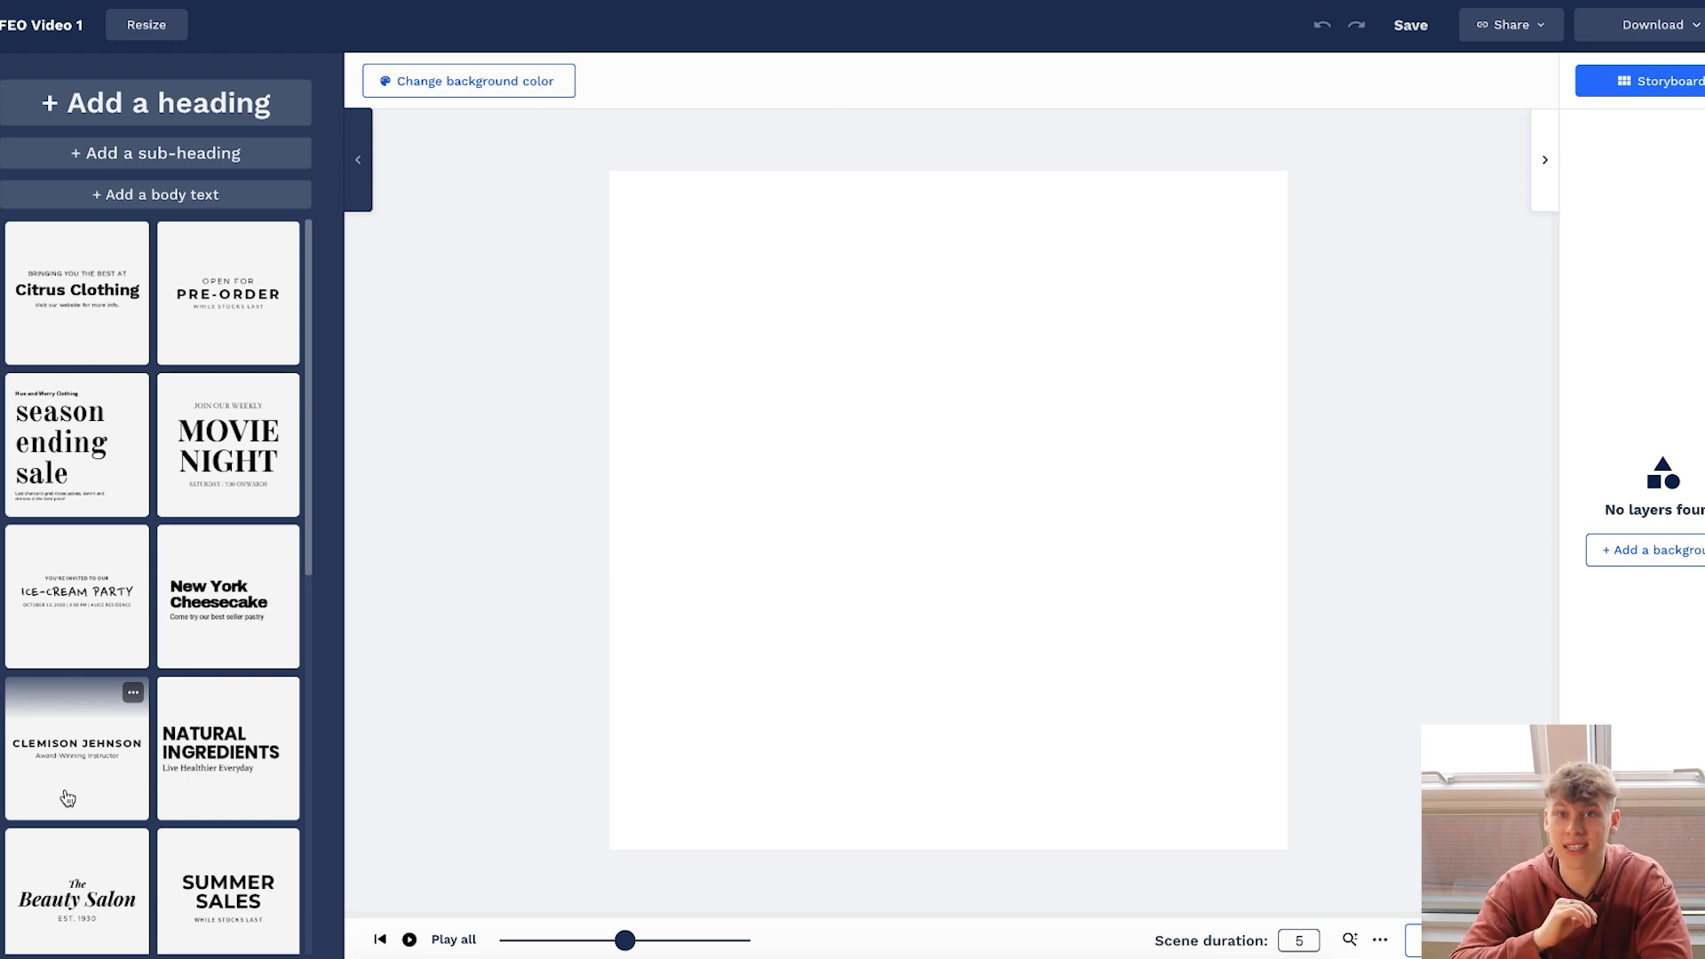
Look through the ready-made text styles and the Designer Templates library.
scroll(67, 797, down, 1)
scroll(67, 797, up, 1)
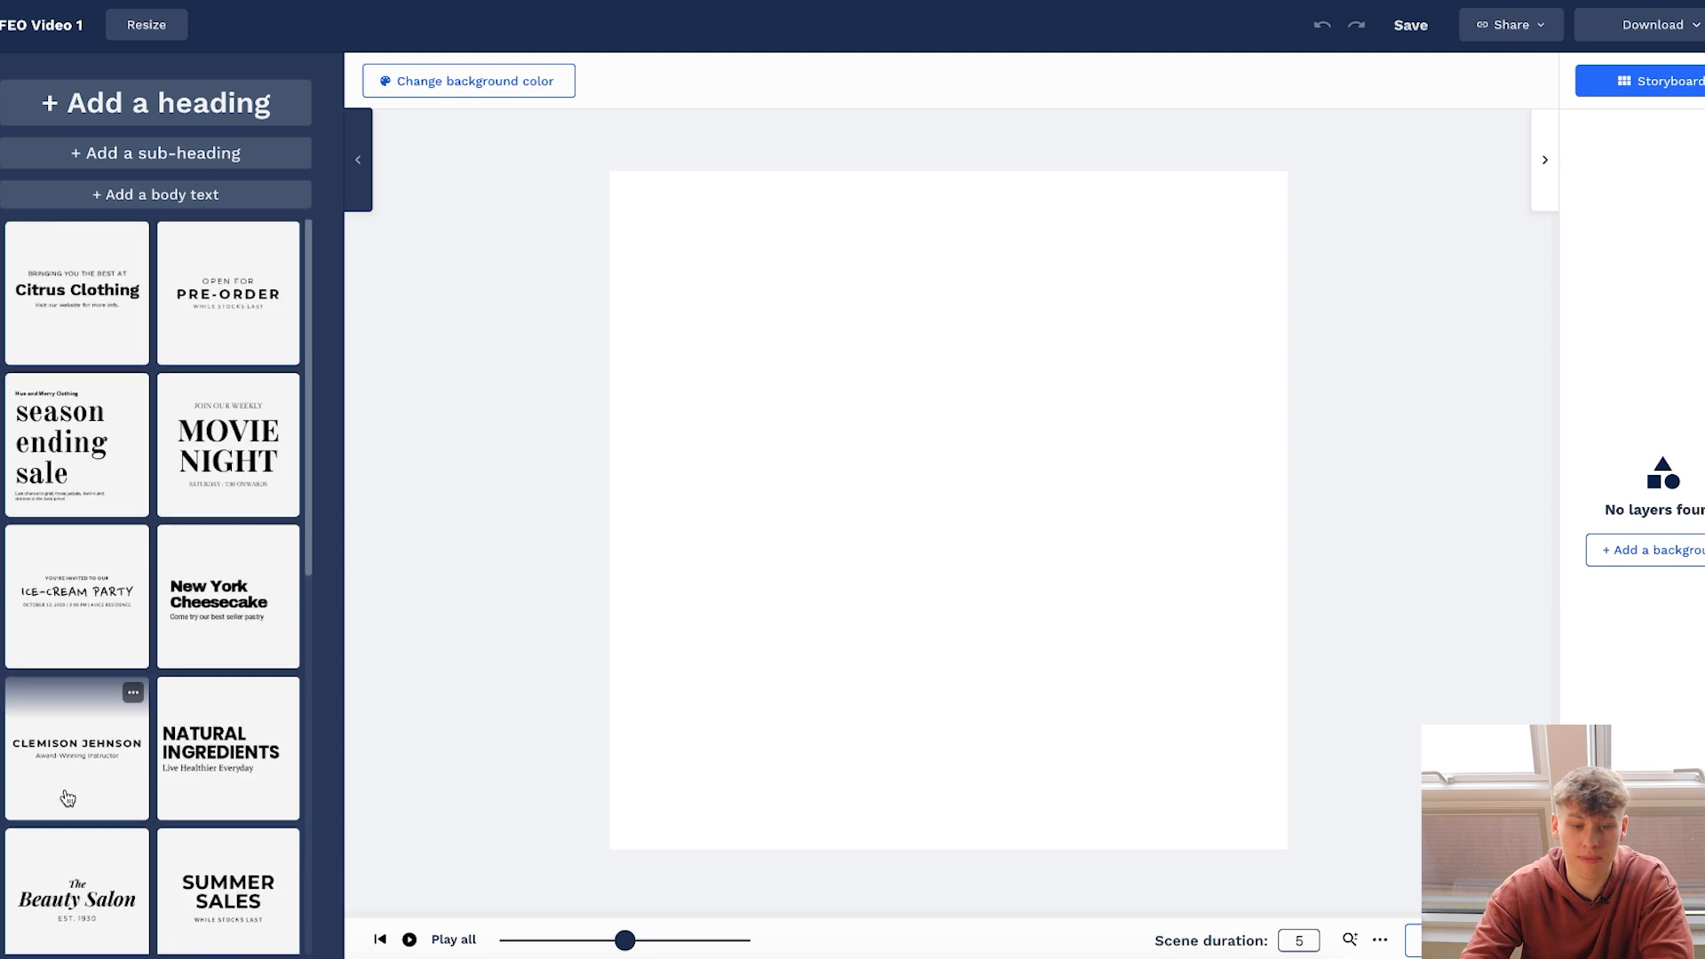
scroll(182, 767, down, 10)
scroll(182, 767, up, 5)
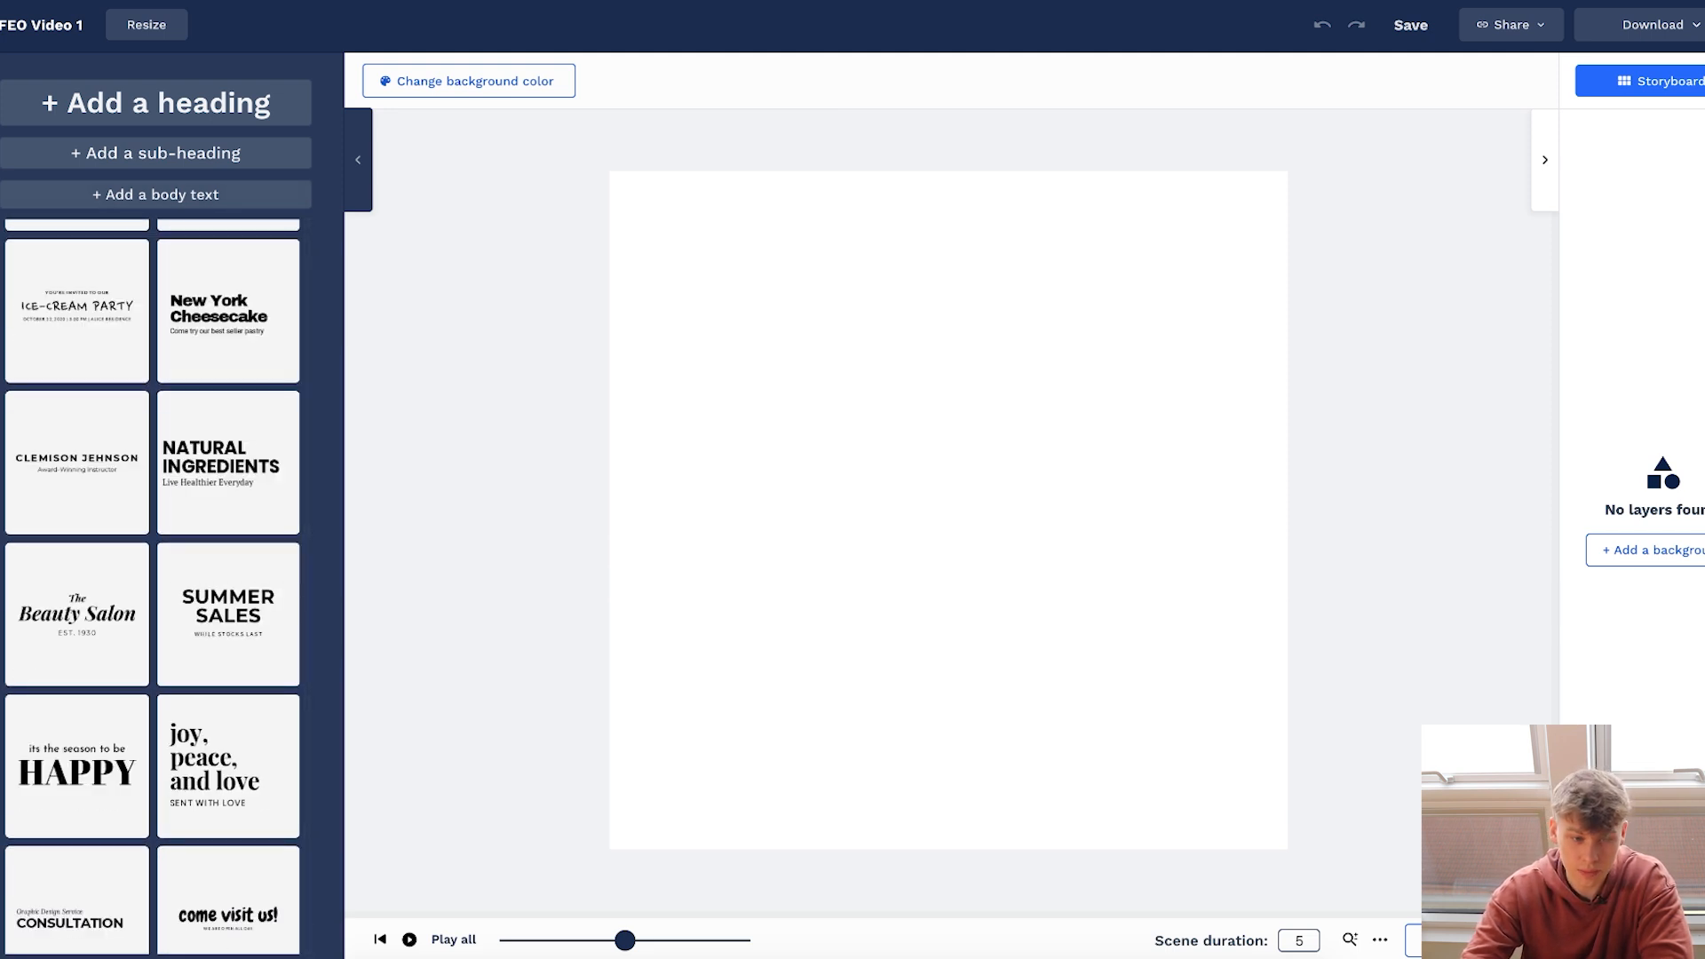
click(2, 98)
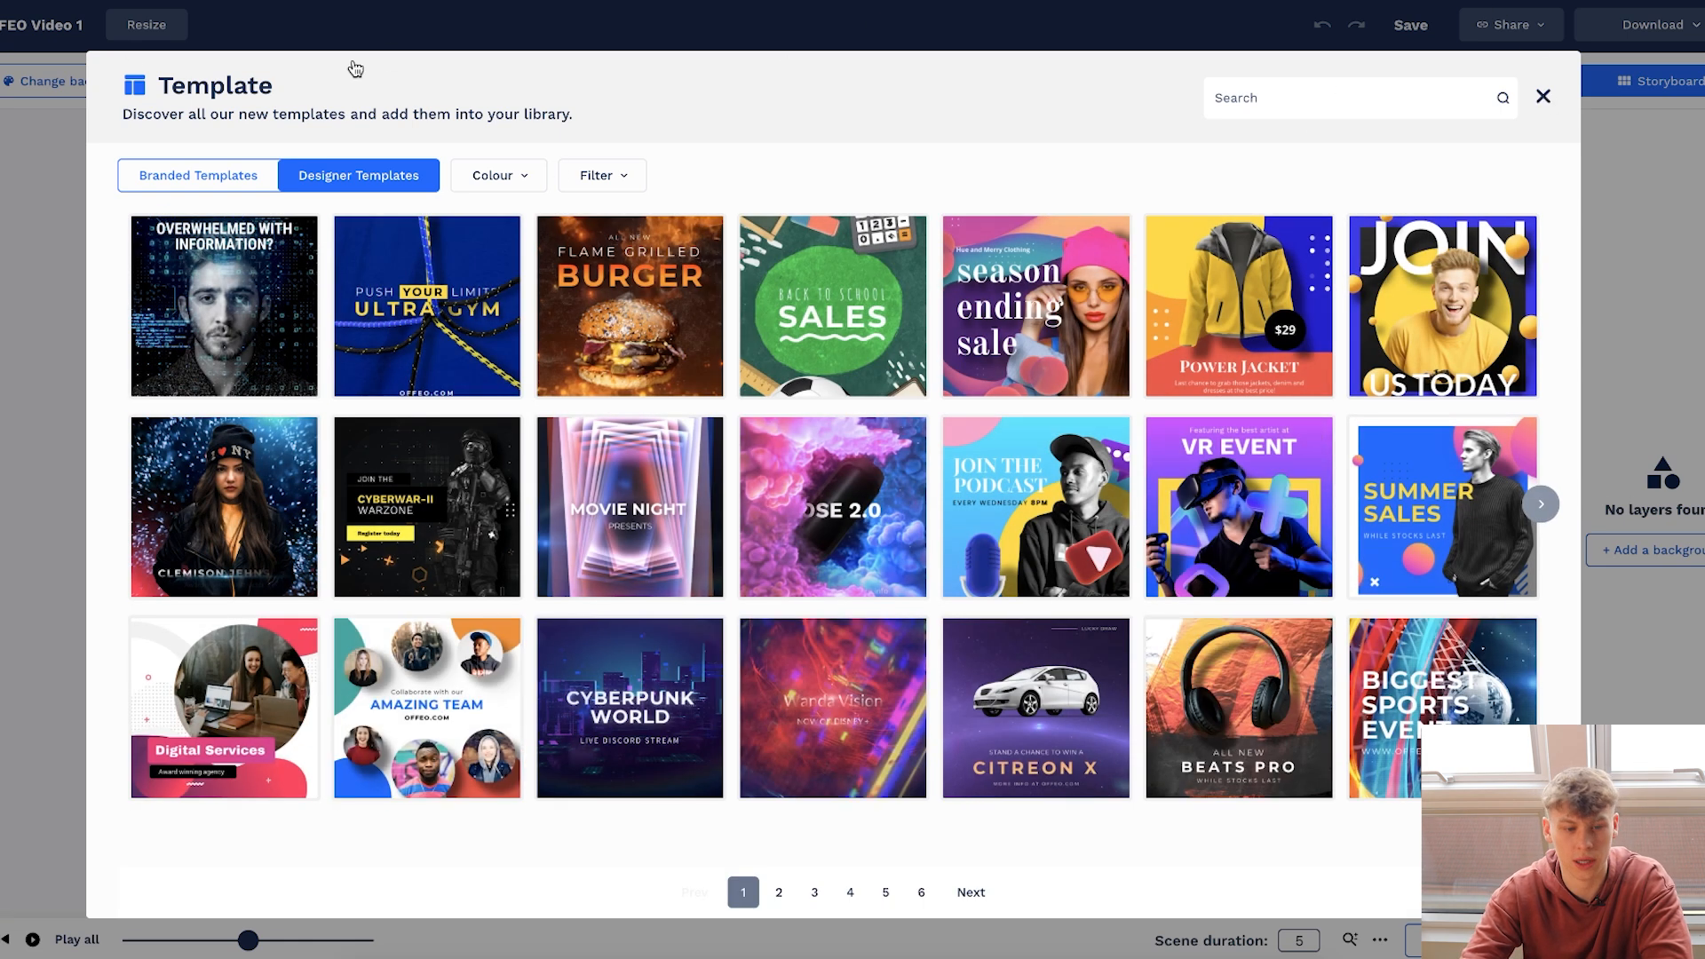
click(1543, 96)
Examine the available graphics, overlays and effects.
scroll(158, 693, down, 3)
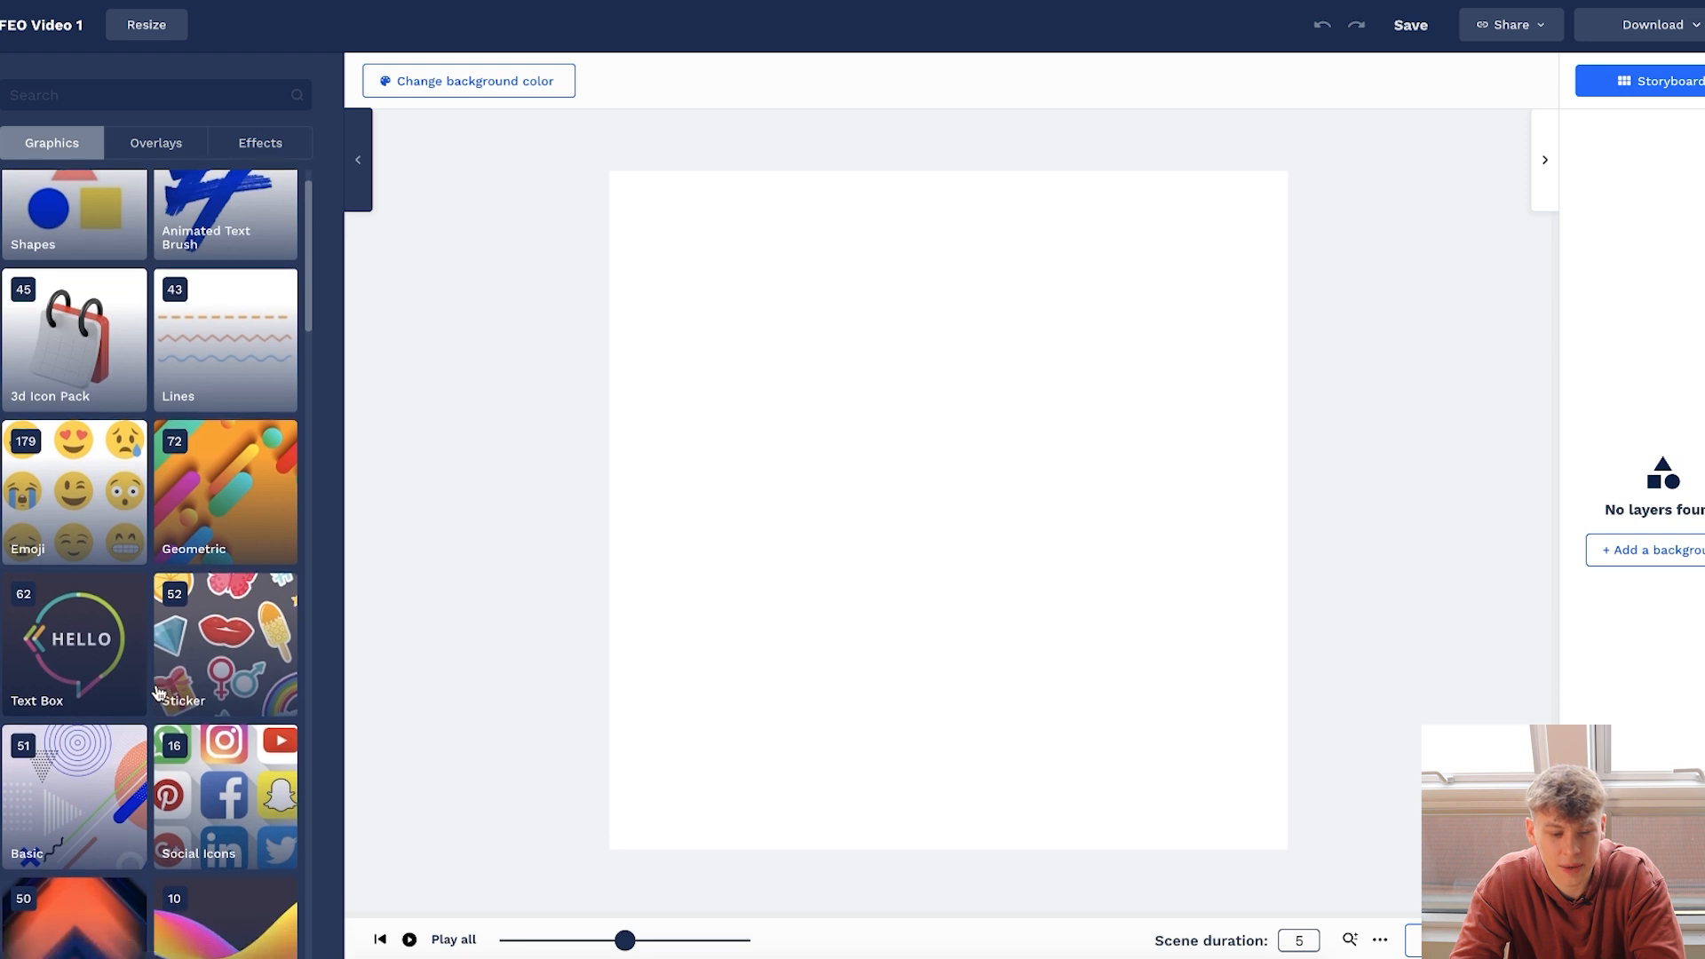
scroll(158, 692, up, 3)
click(160, 142)
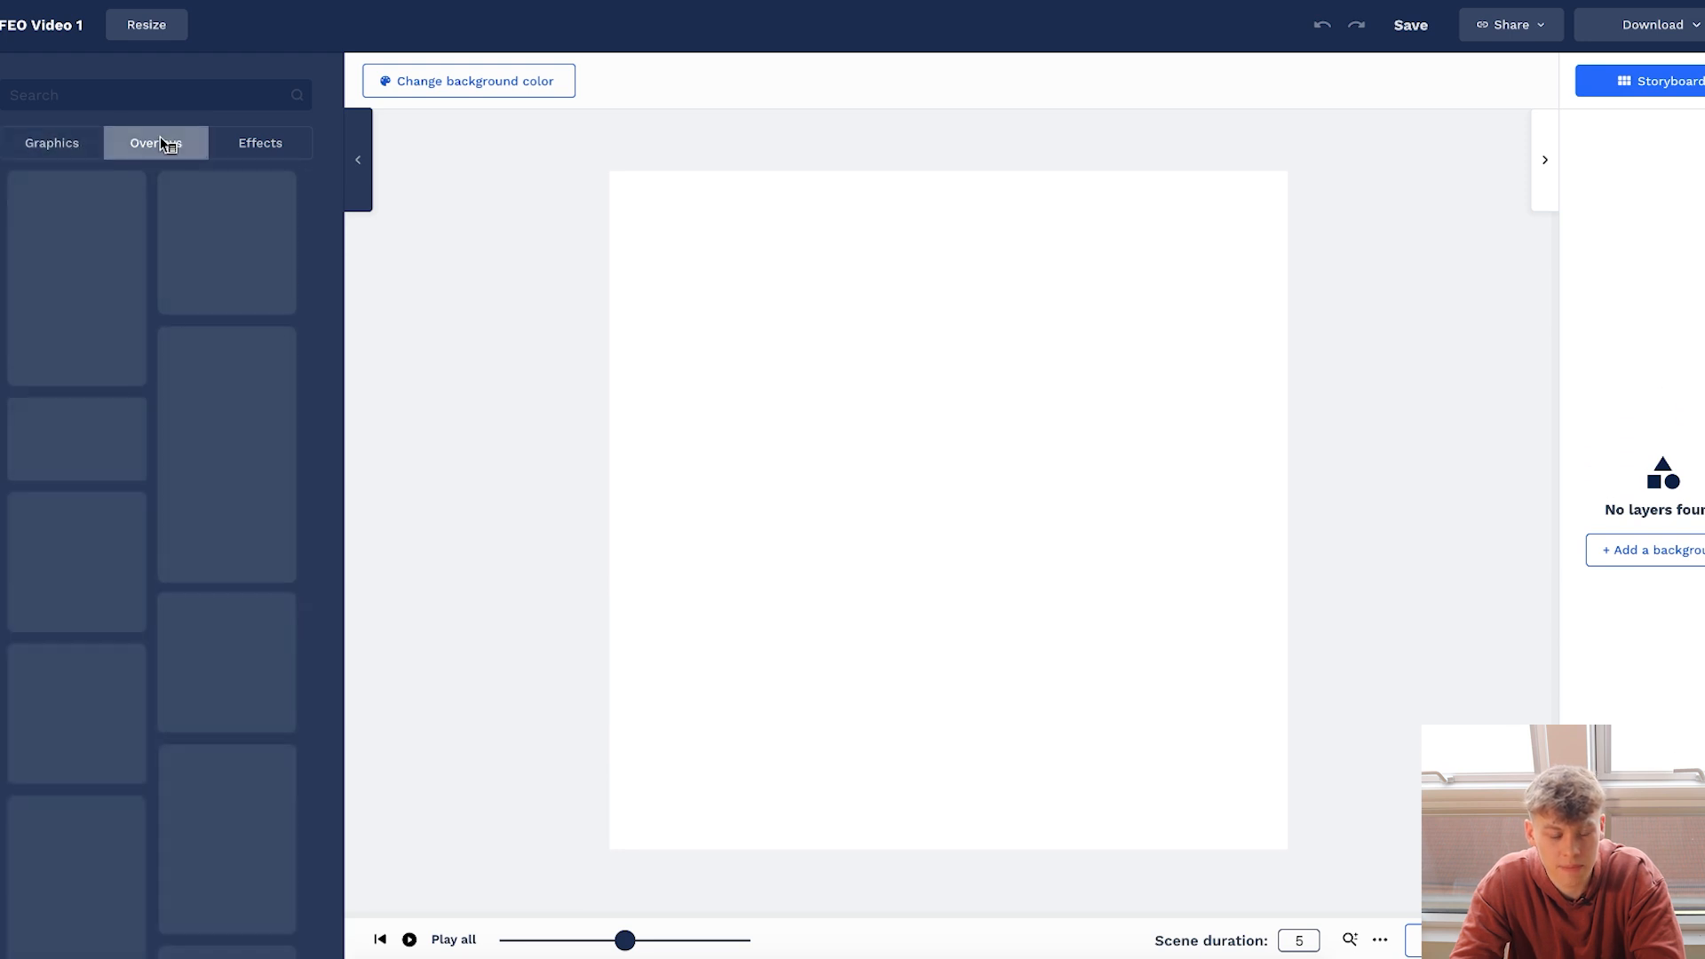
click(275, 144)
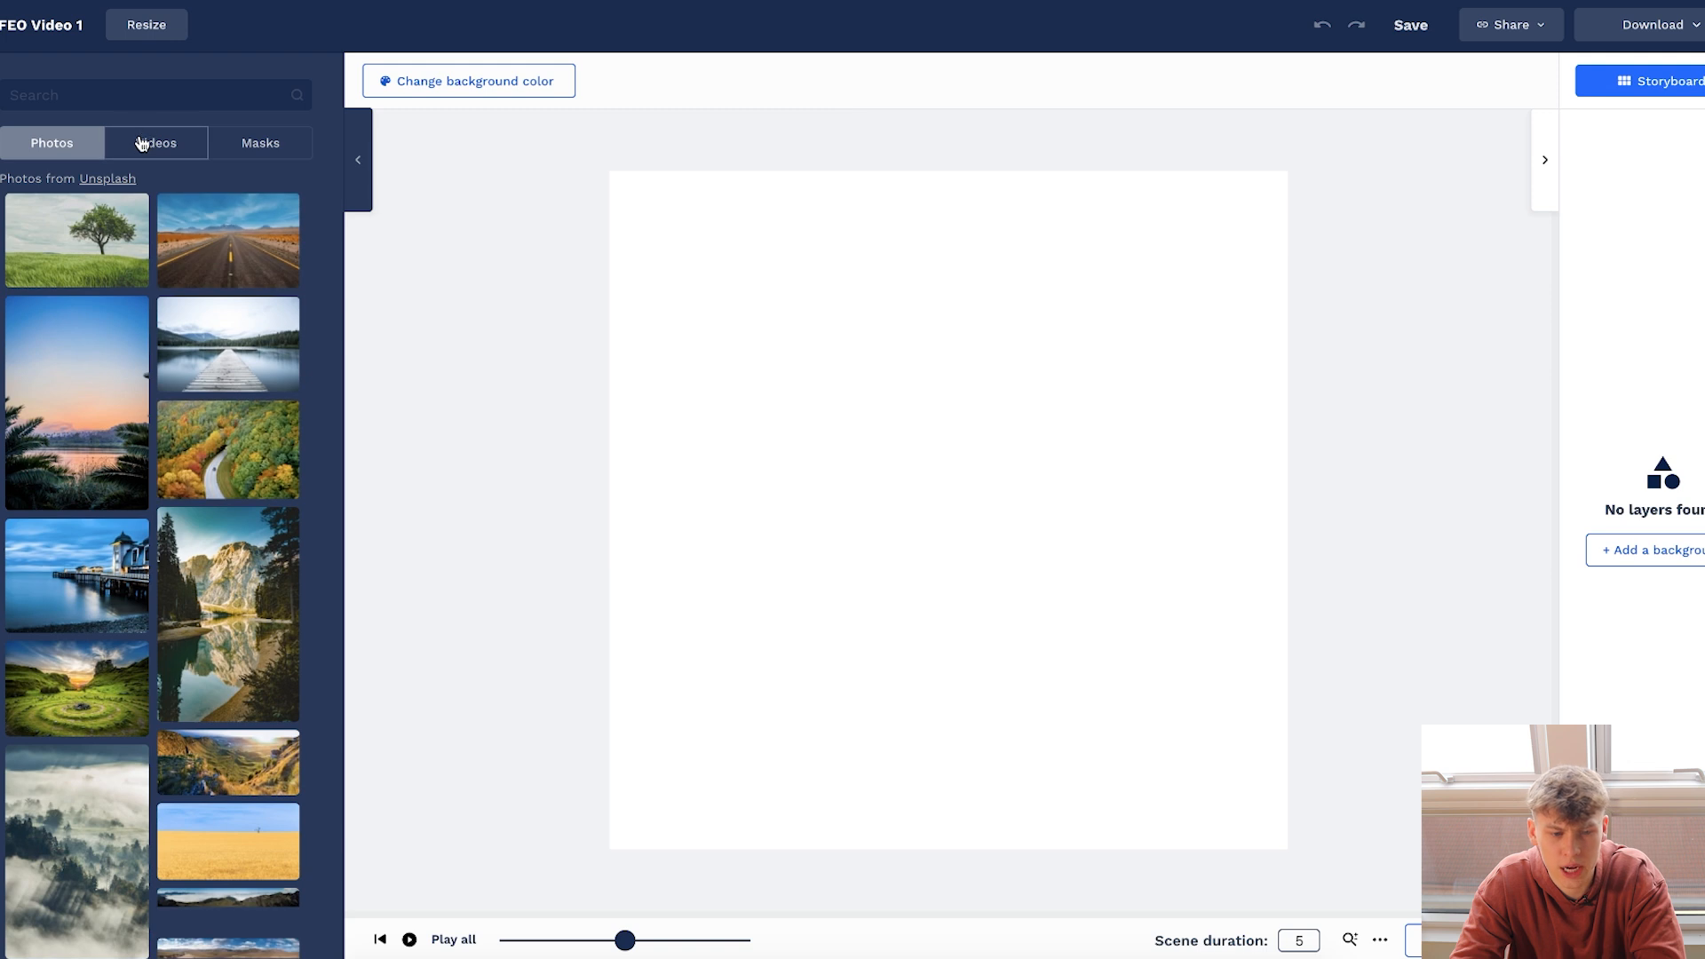
Examine the stock photos and videos, the background patterns and videos, and the music library.
click(140, 138)
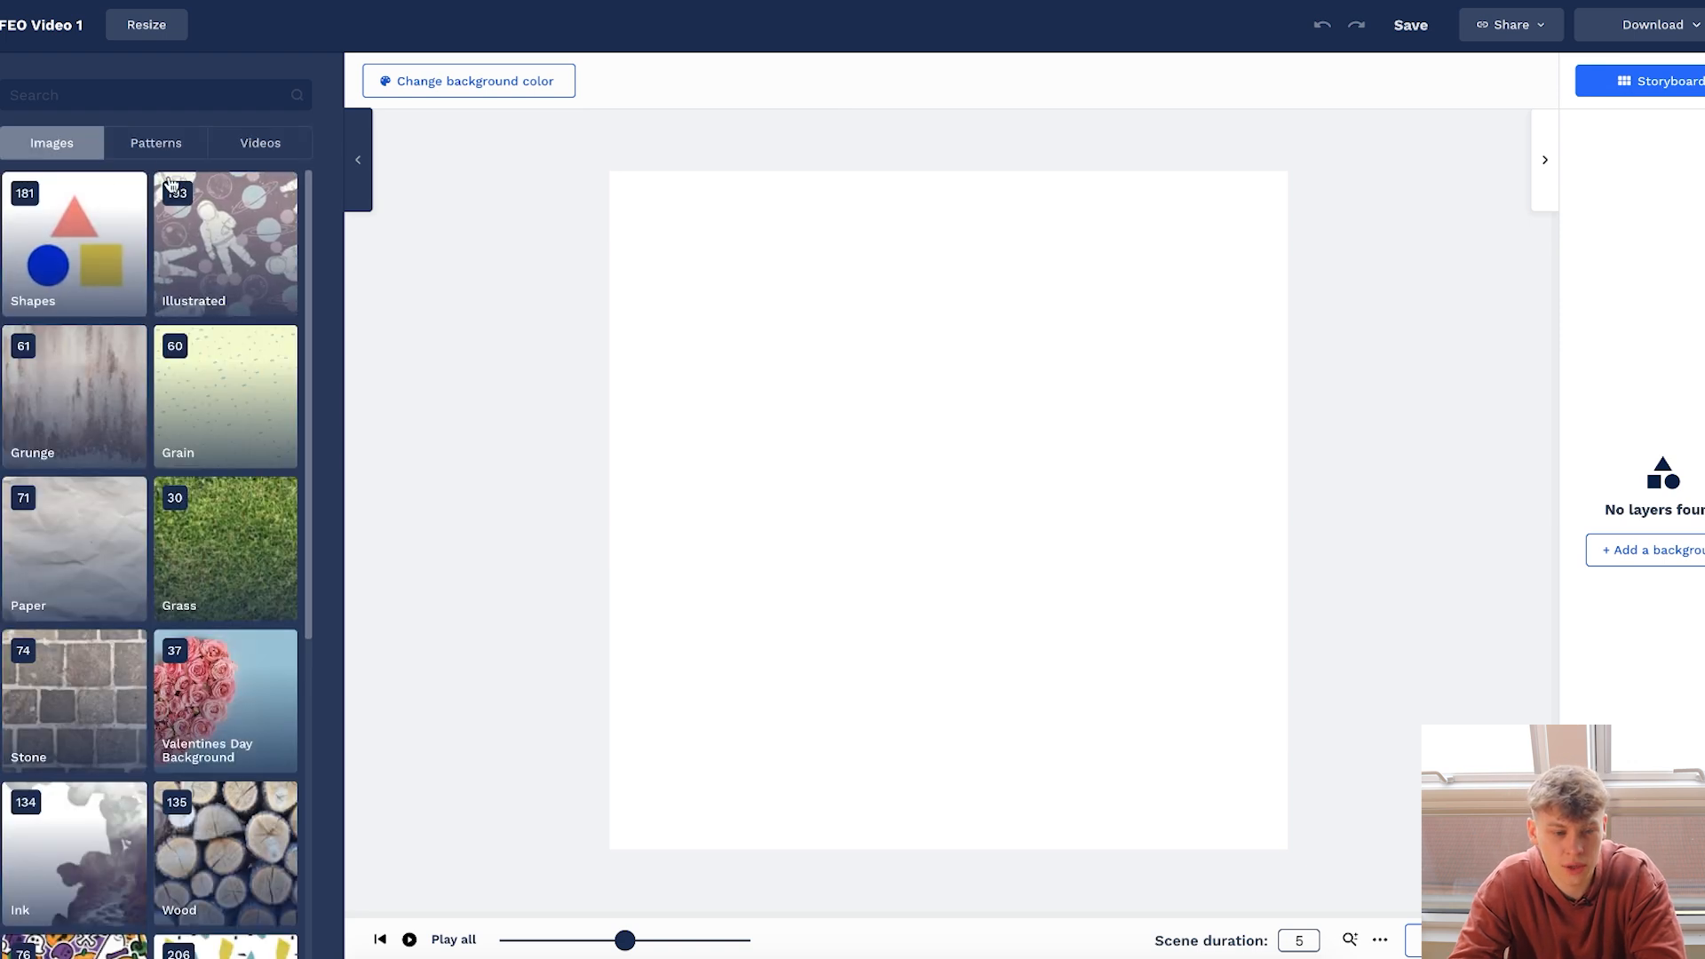
click(142, 147)
click(269, 144)
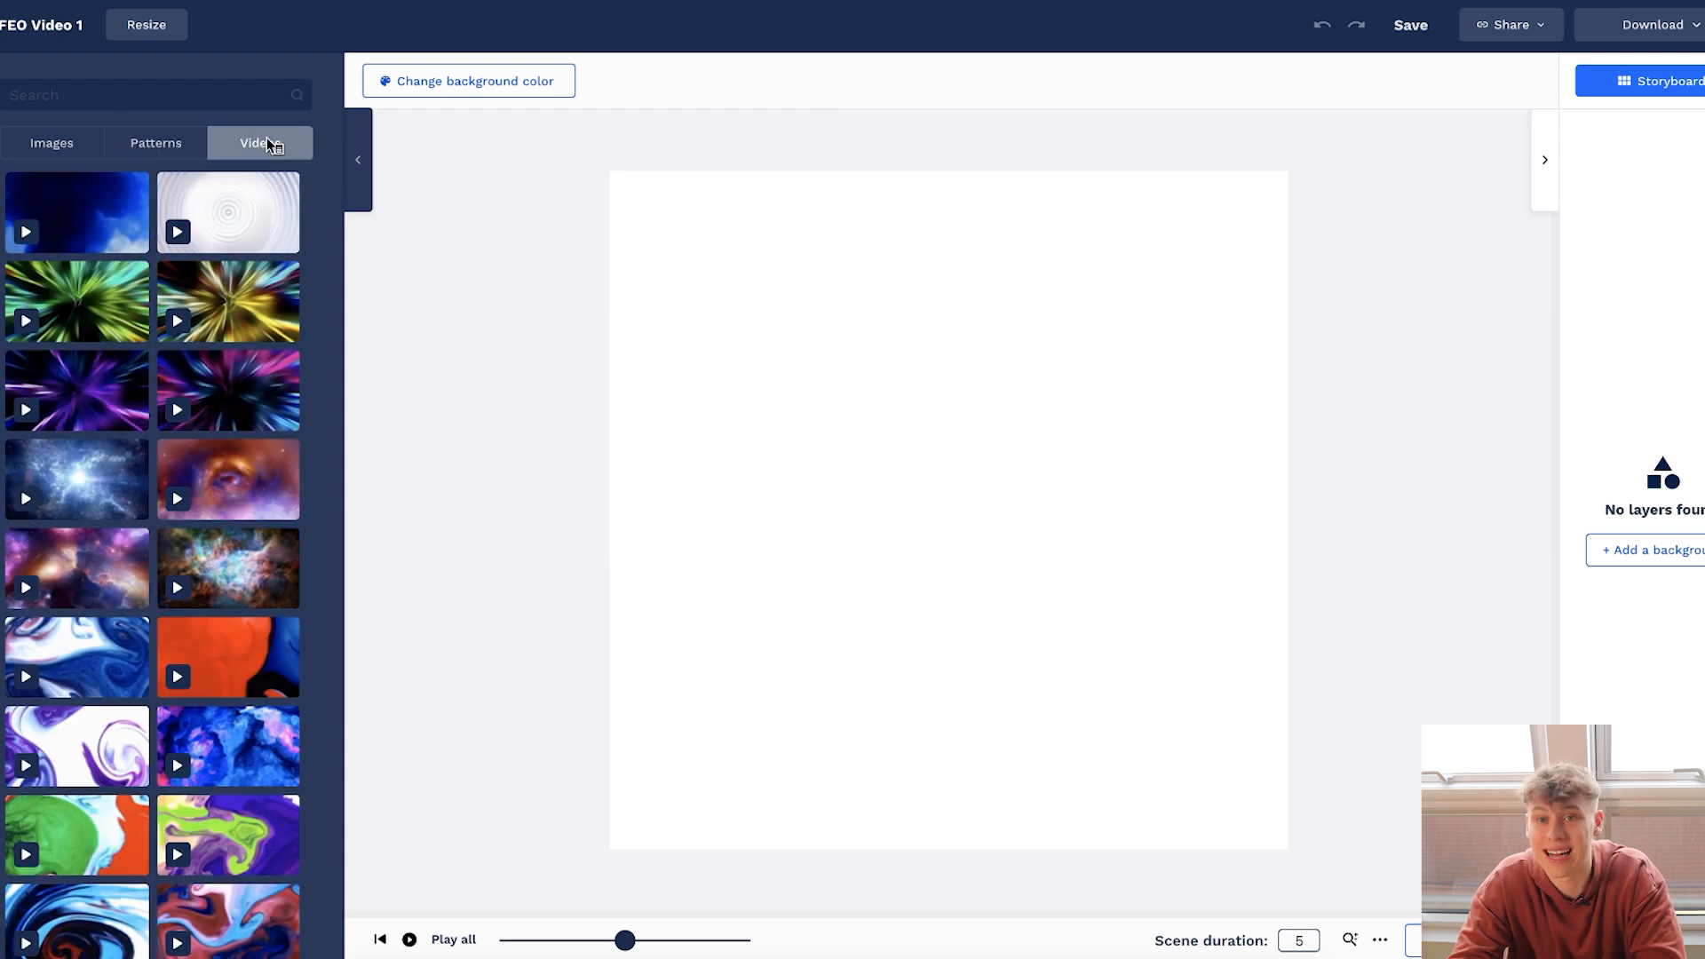
click(1, 462)
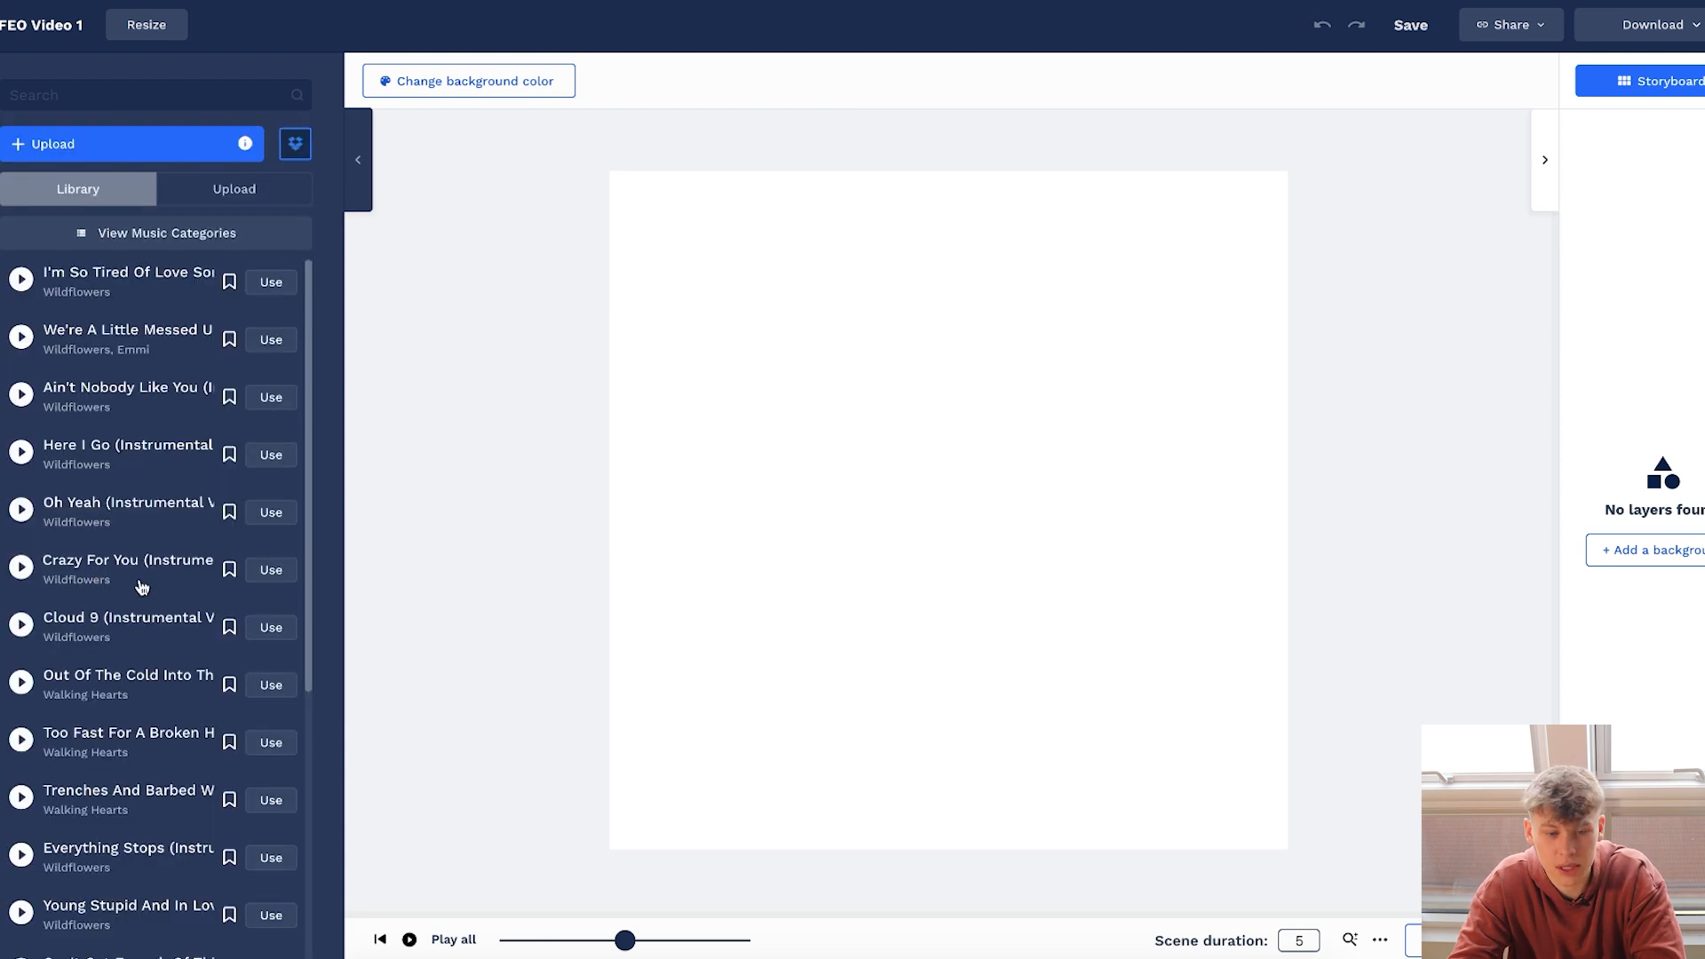
scroll(99, 926, down, 10)
scroll(99, 925, up, 10)
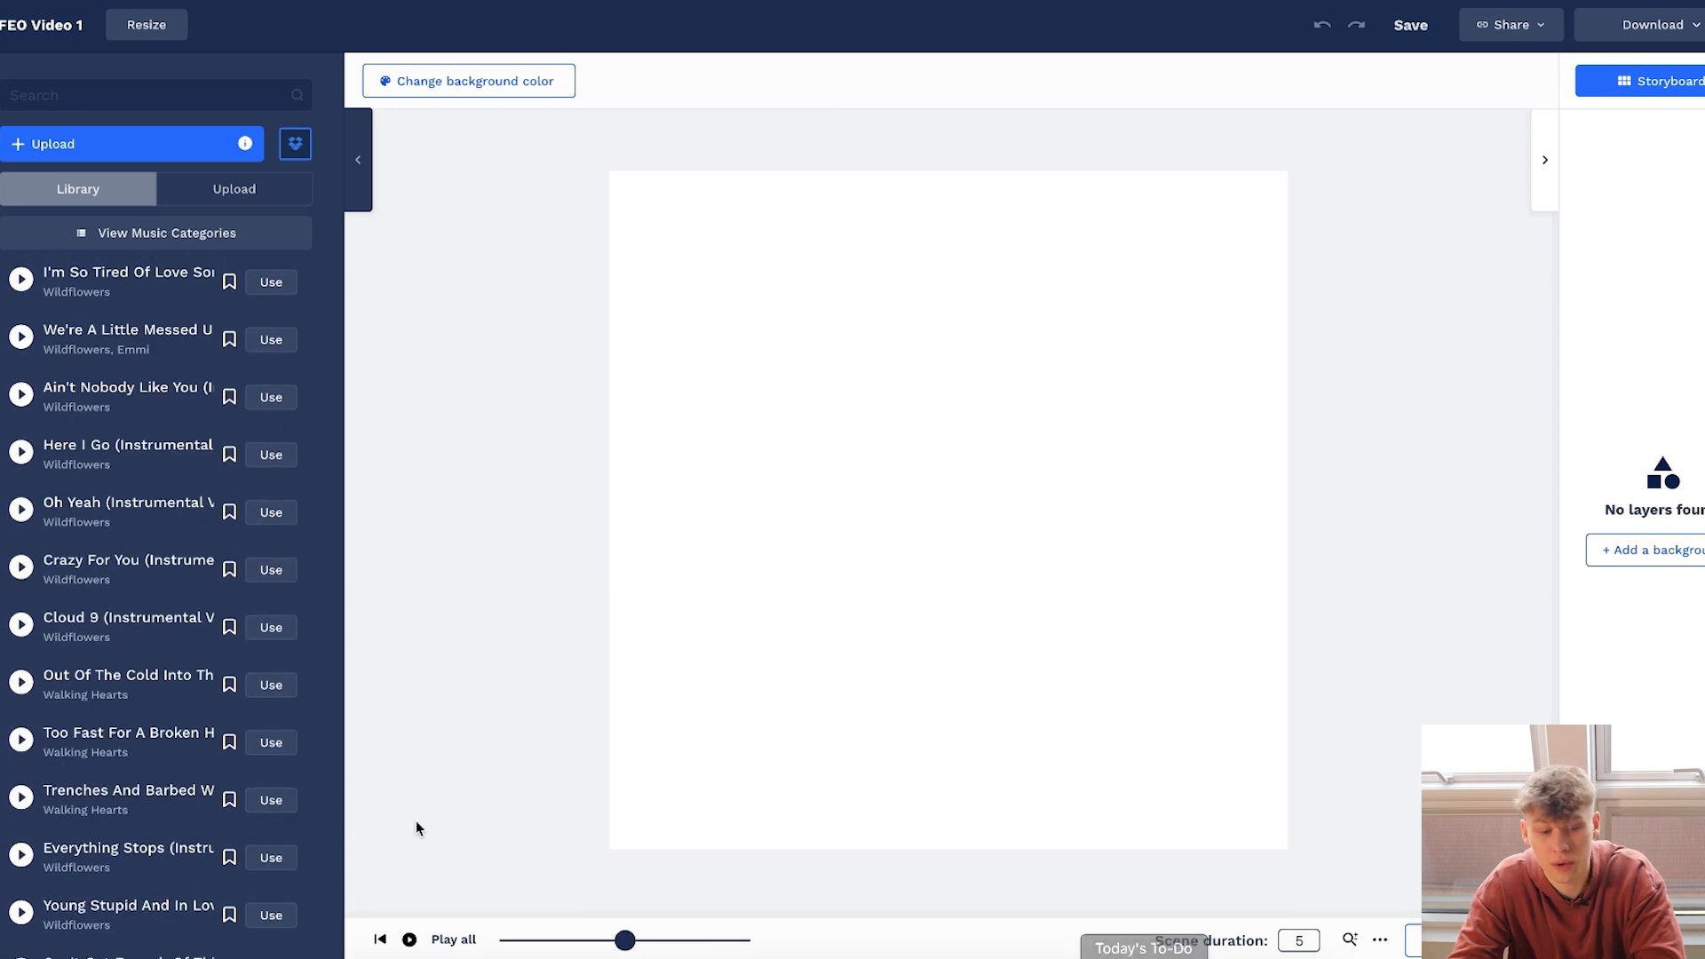
Upload the product video clips, trimming the purple mirror selfie clip to start at 00:00:10.
click(2, 532)
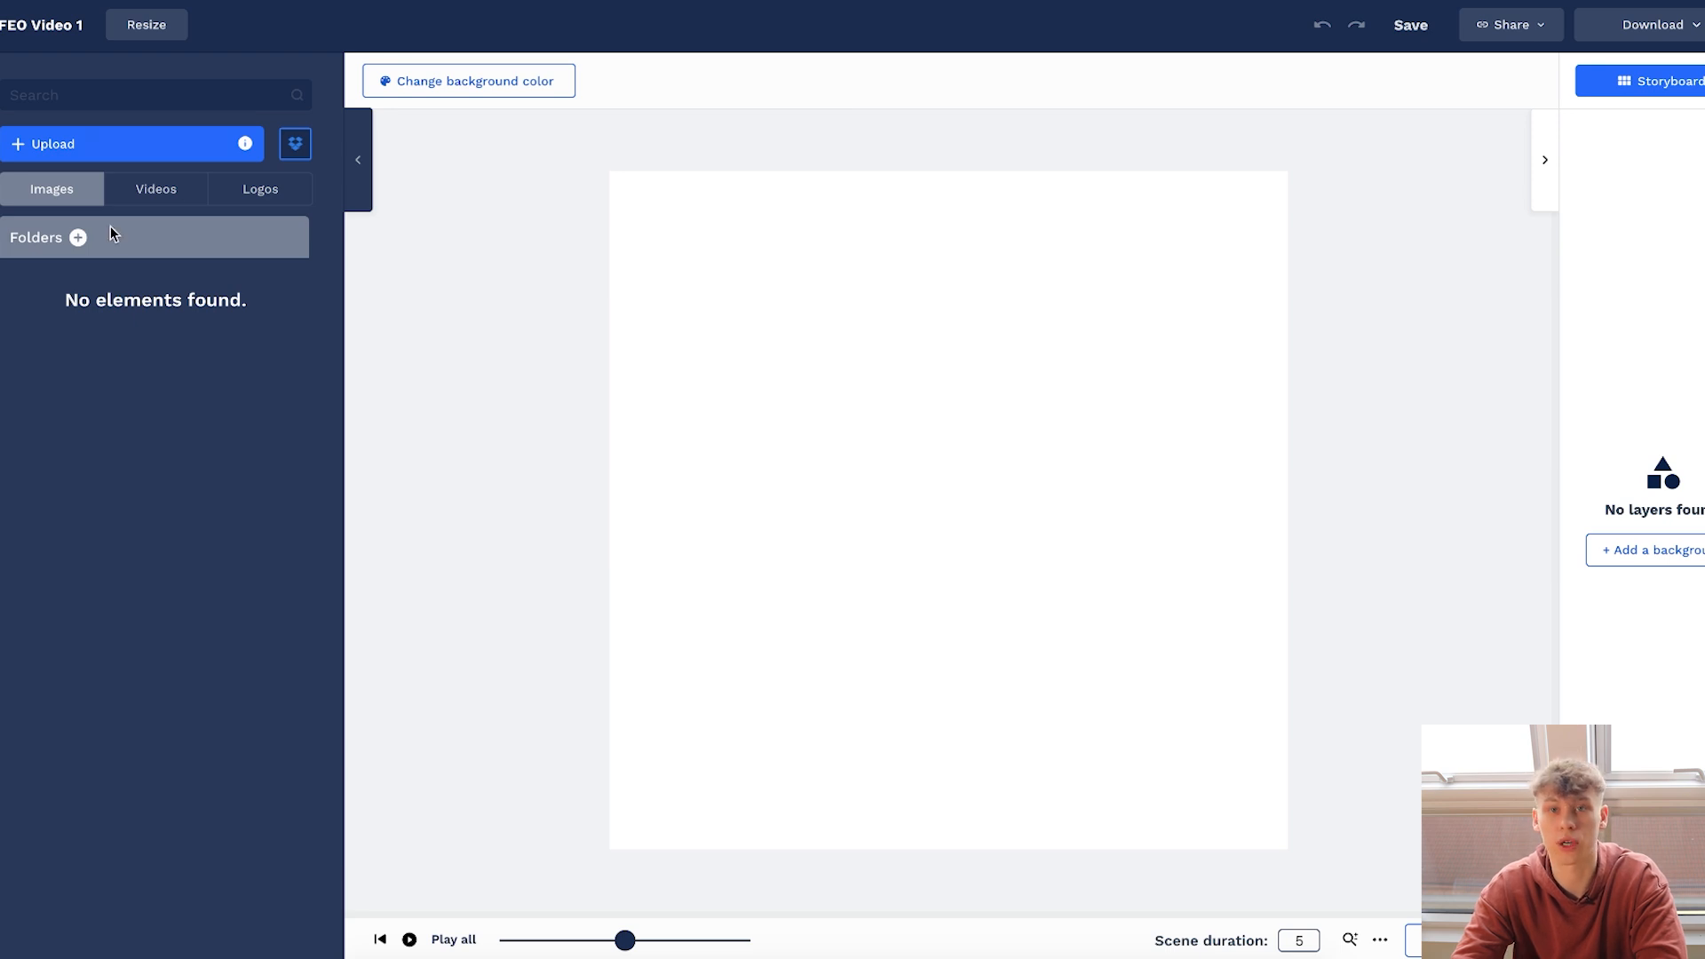
click(35, 153)
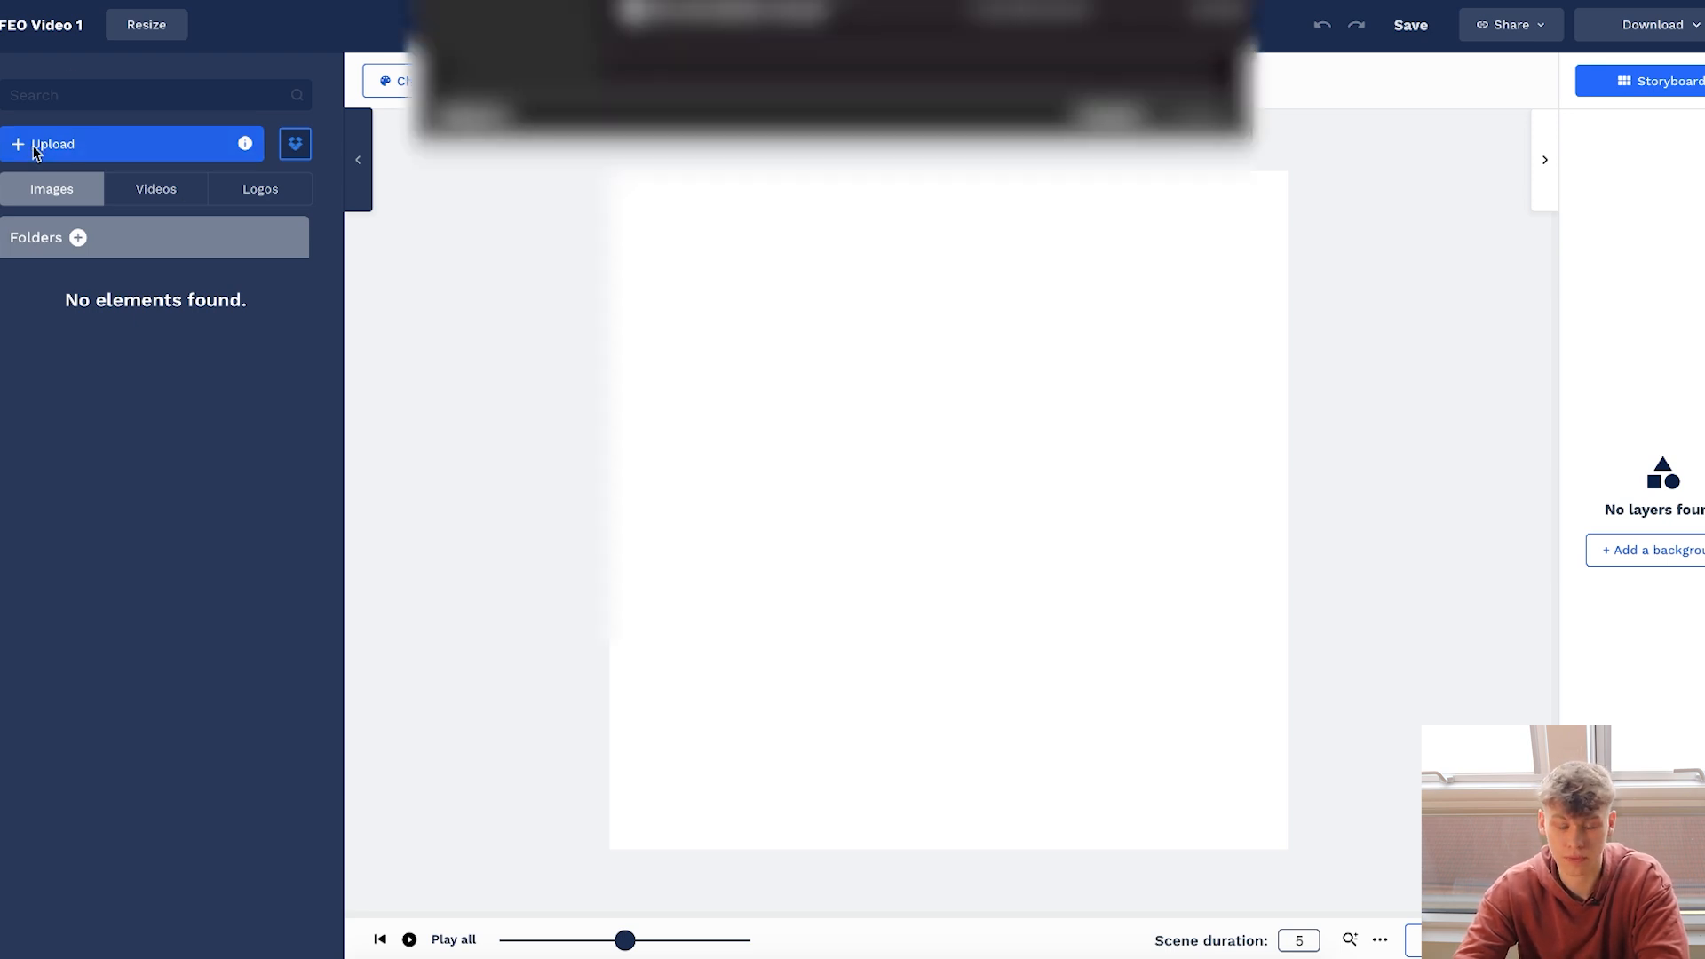
click(708, 196)
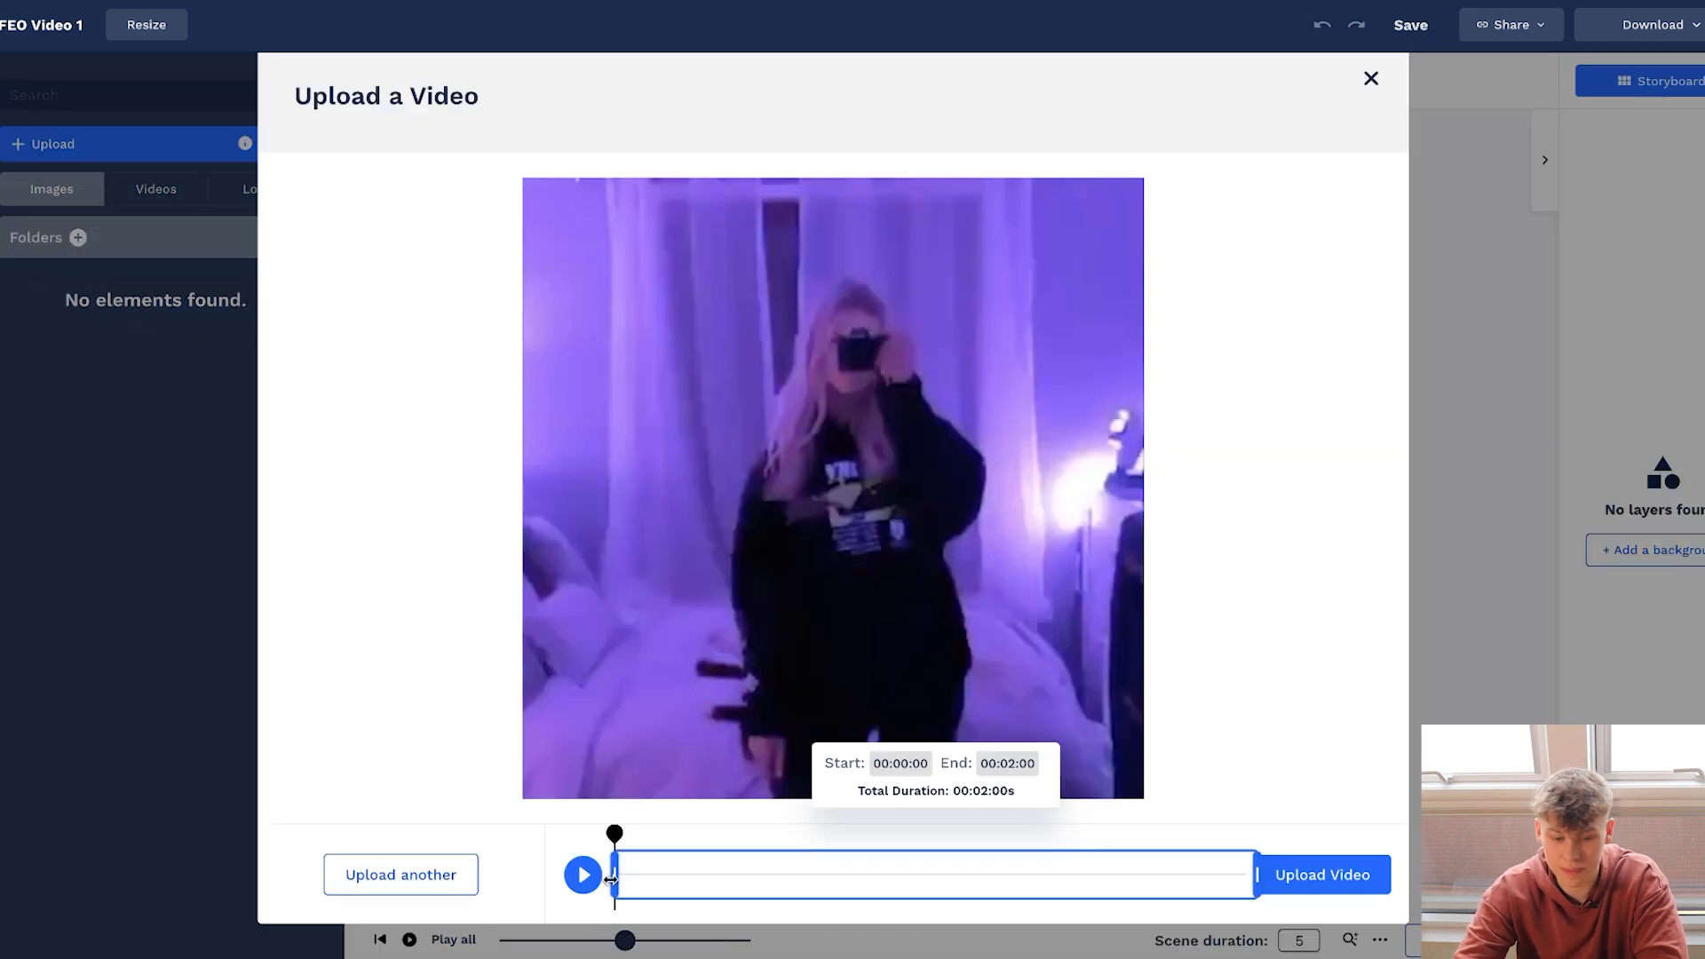
drag(610, 879, 631, 877)
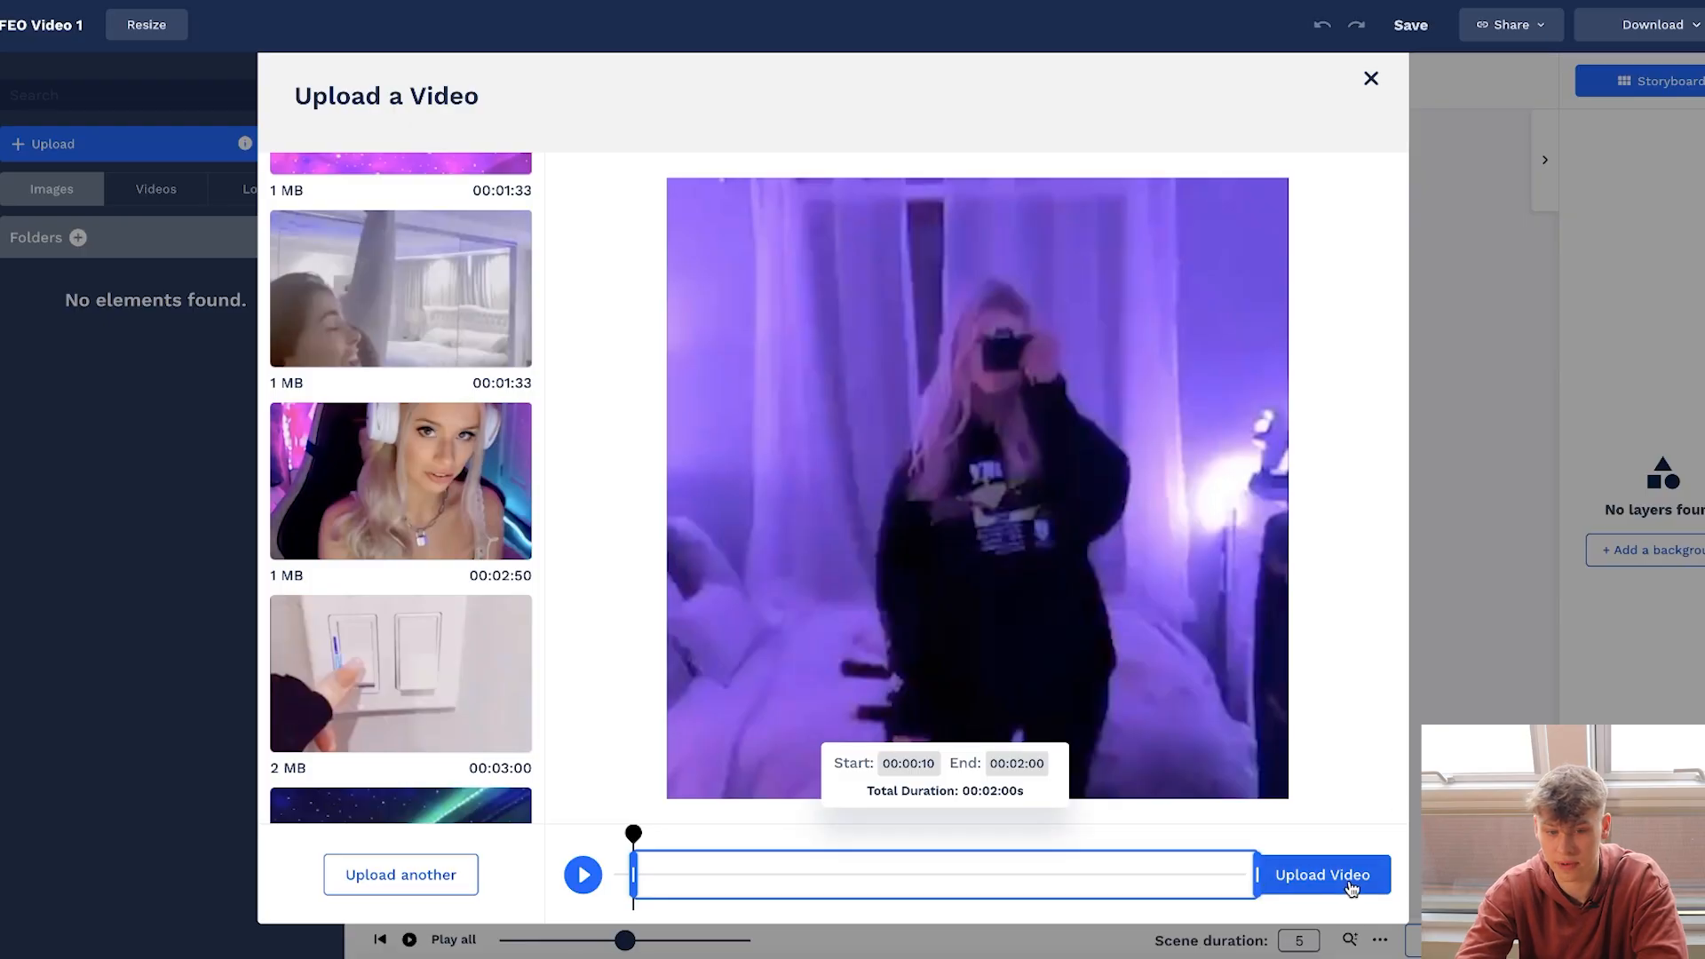
click(1322, 875)
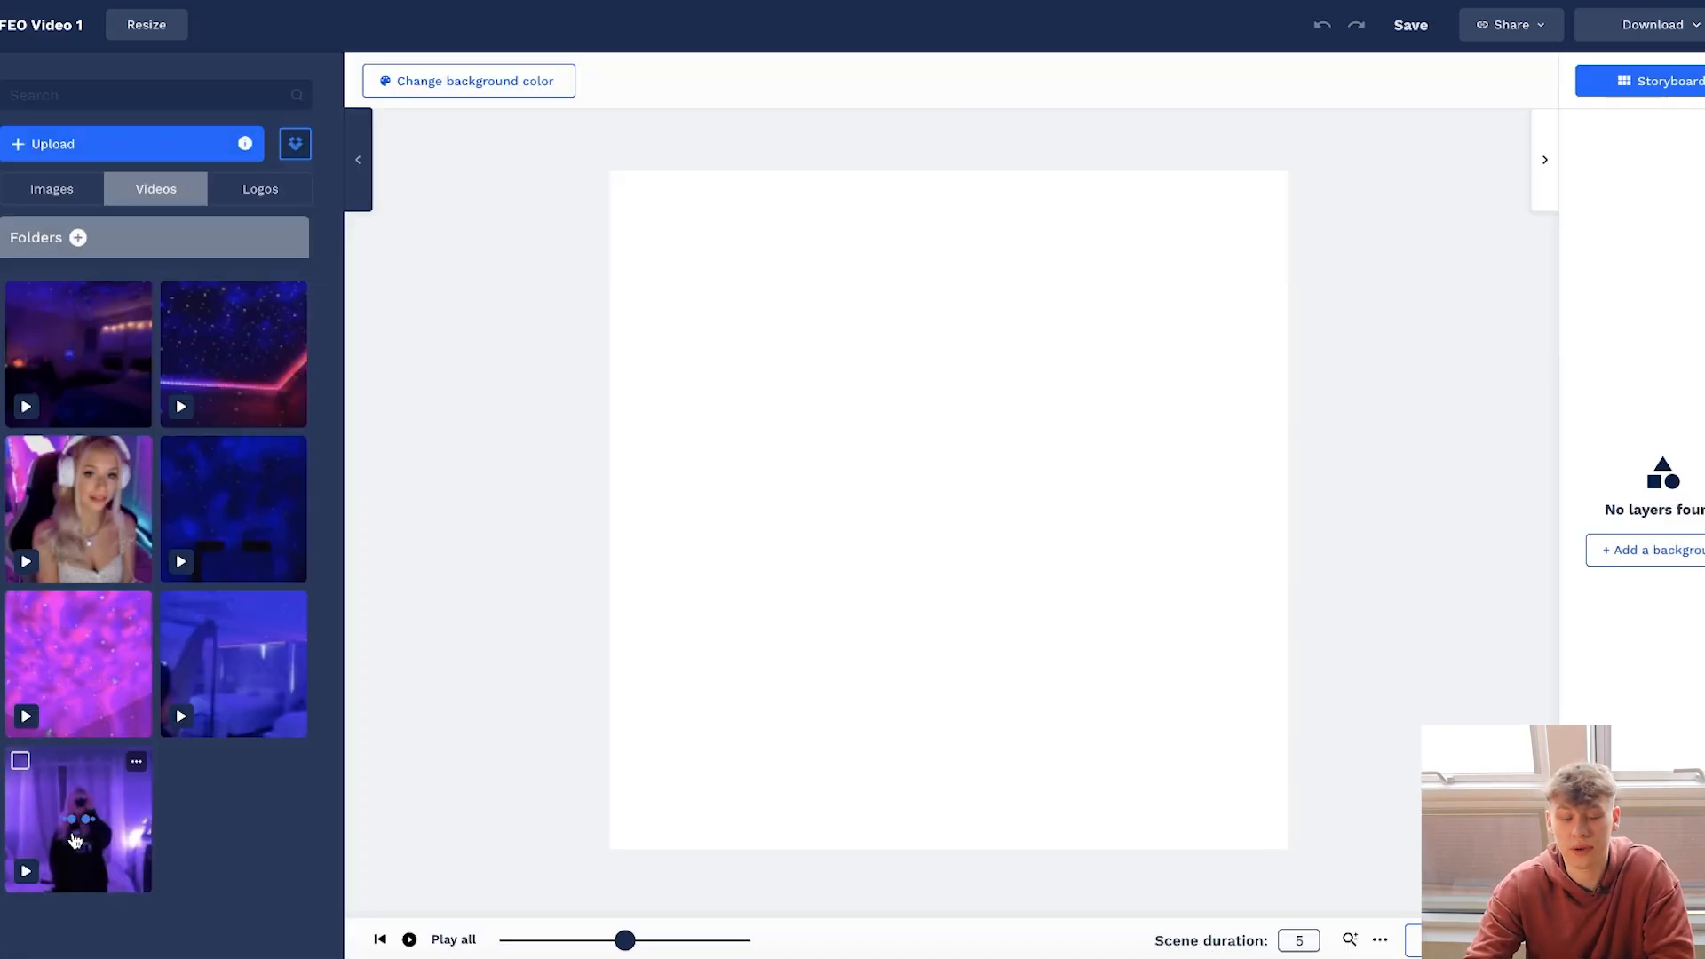
Place the purple mirror selfie clip on the canvas, enlarge it to fill the square, and show the timeline editor.
drag(76, 852, 948, 464)
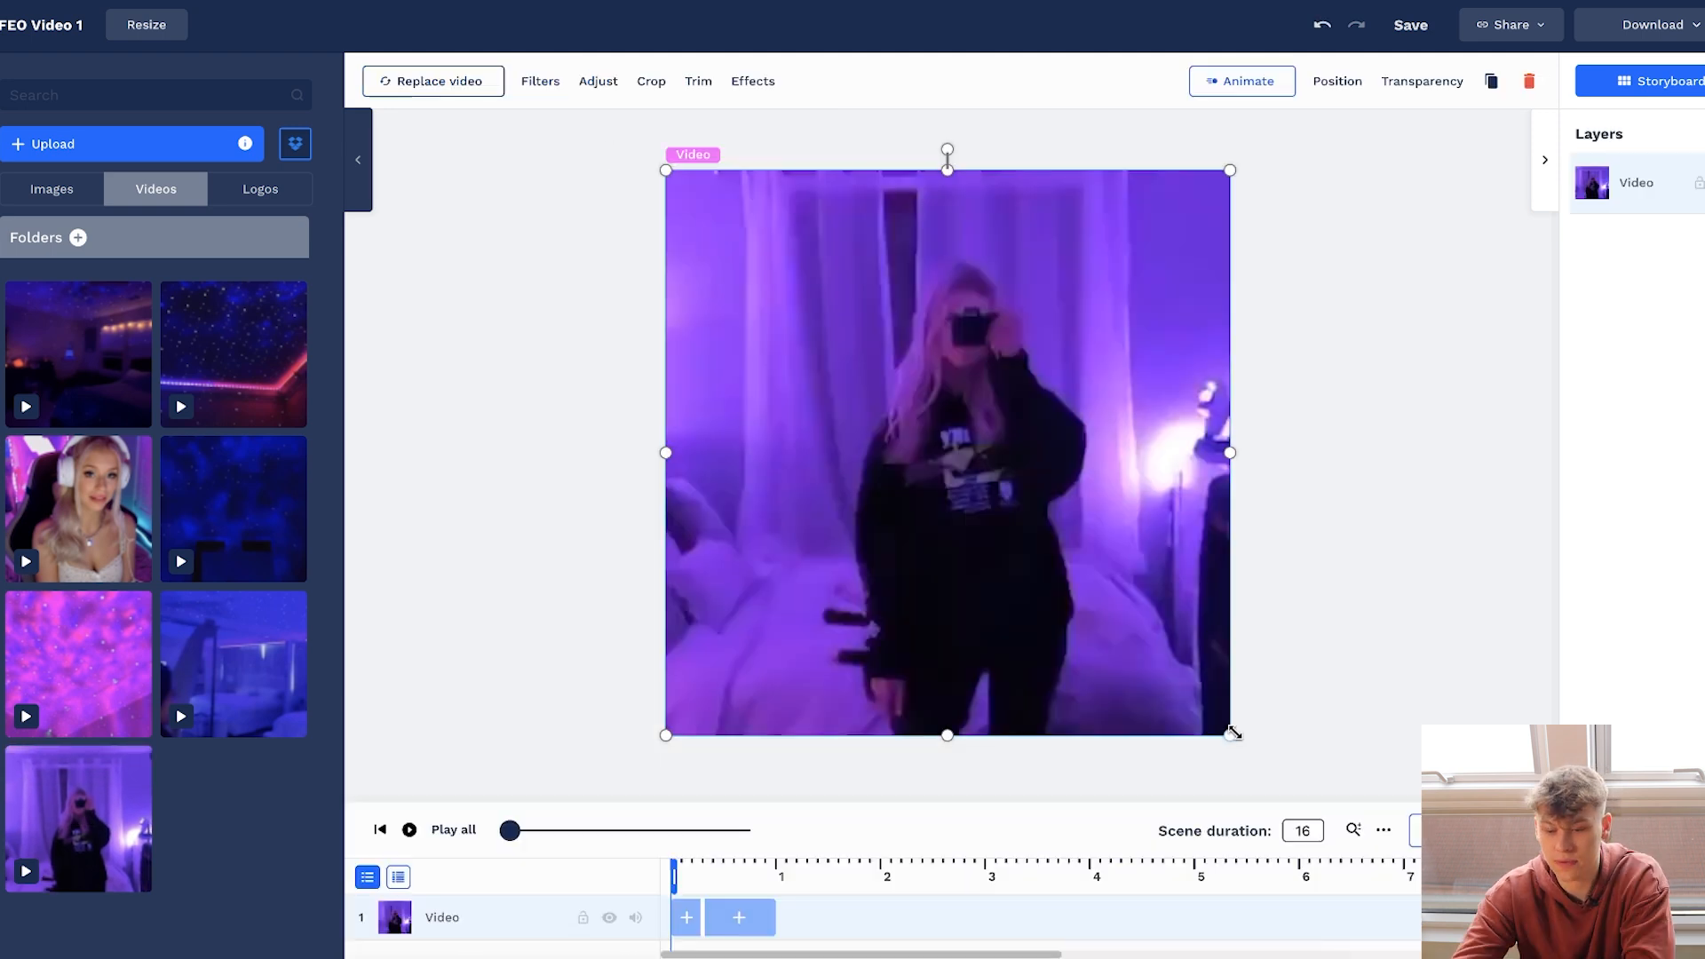
drag(1121, 661, 1208, 766)
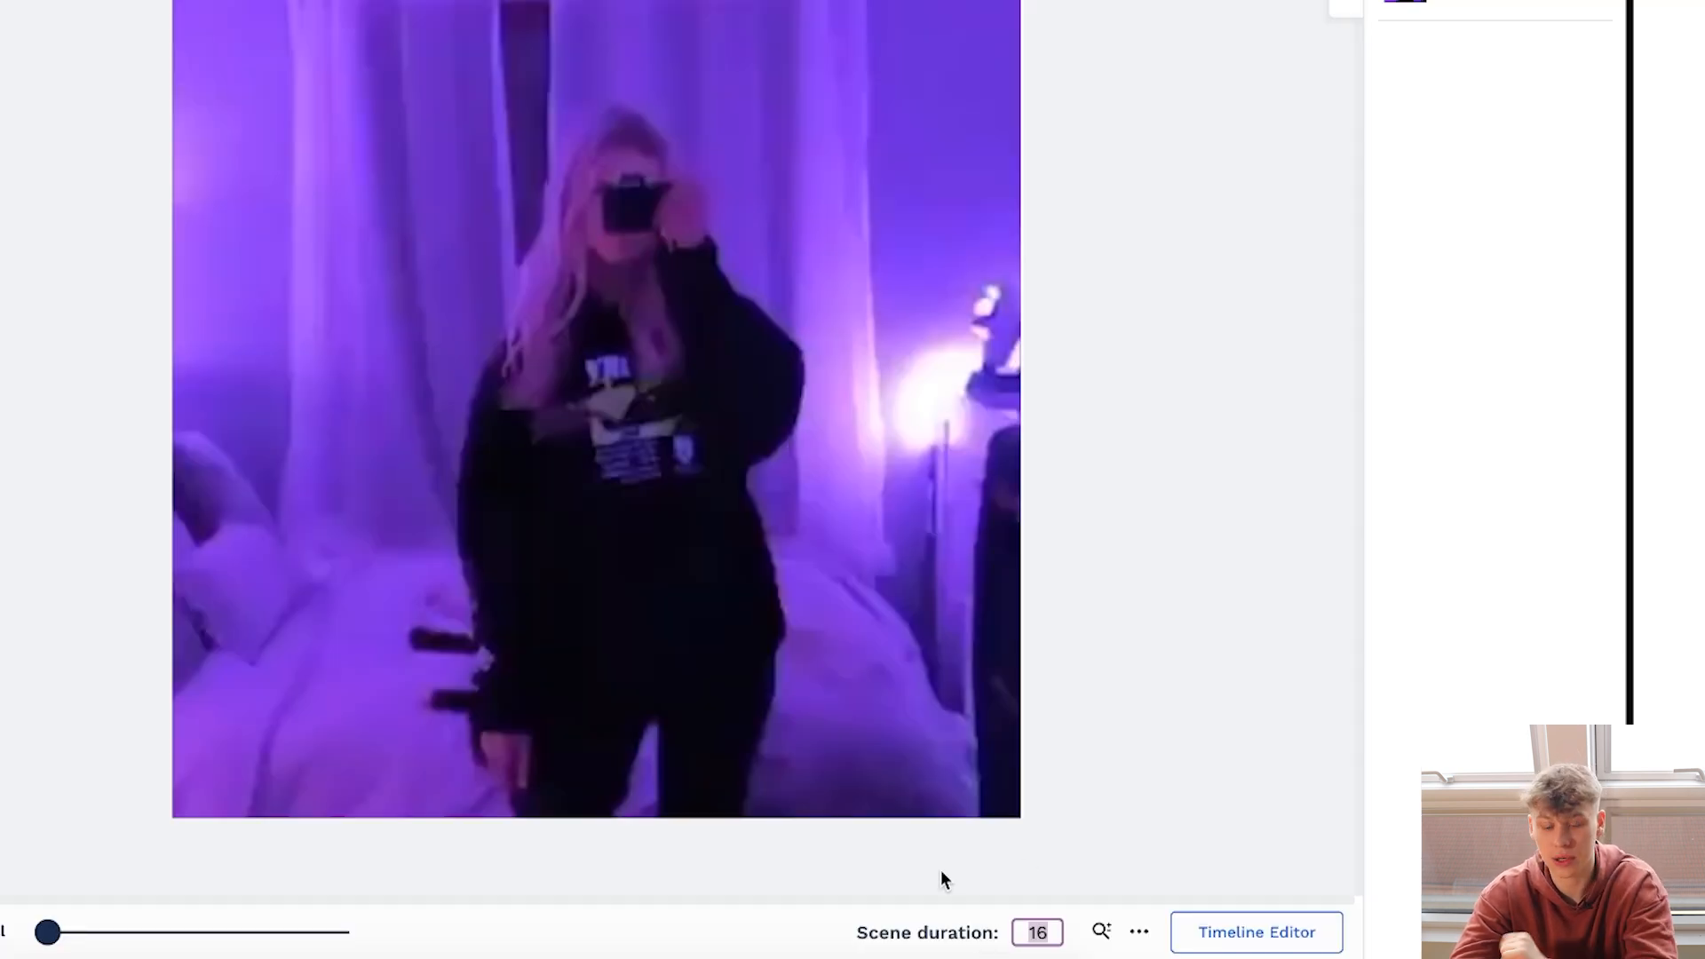
text(5)
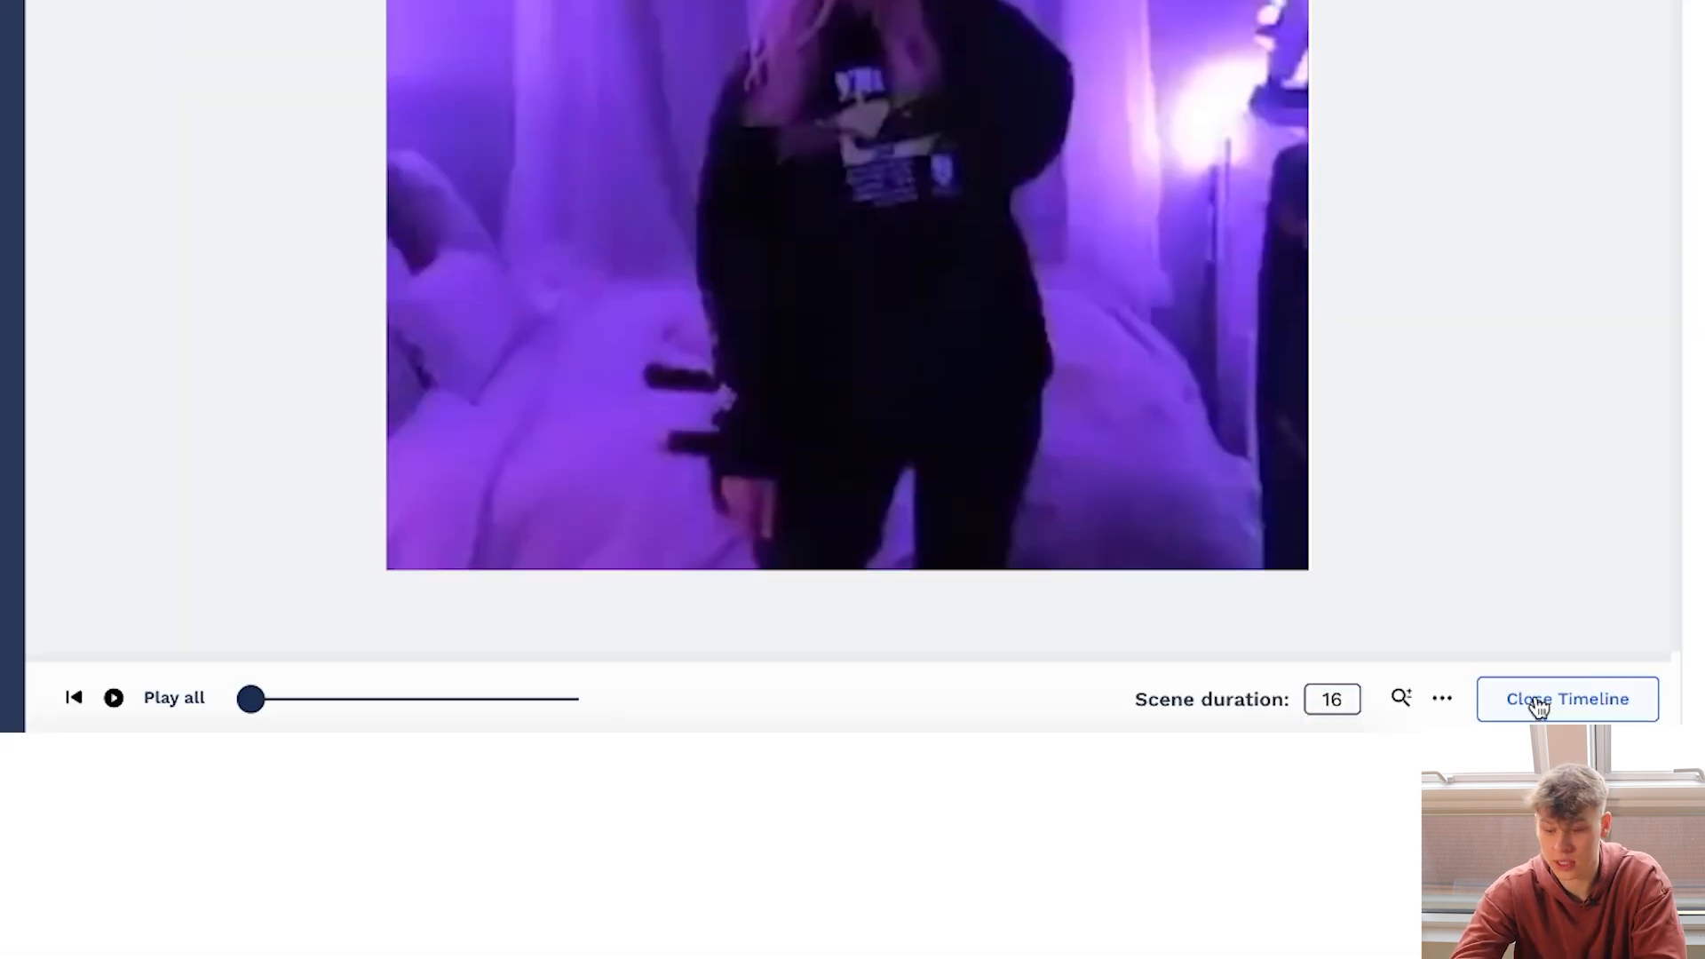
click(1538, 703)
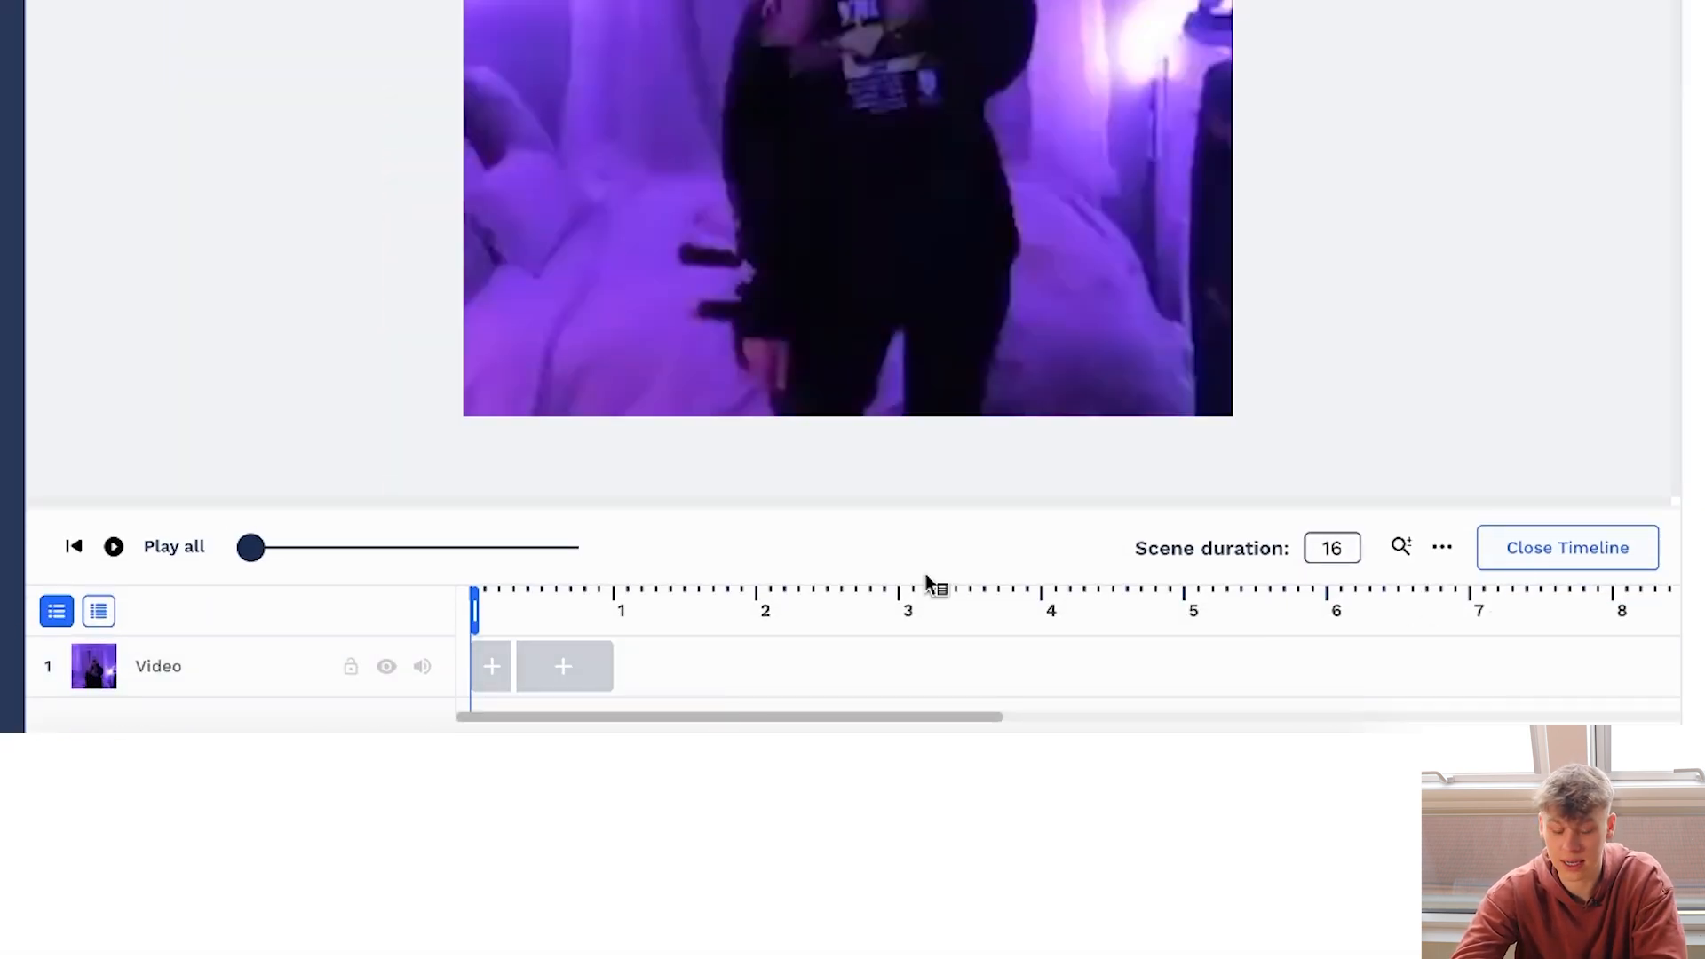
Add the pink galaxy clip over the full canvas, shift it to start at 1 second in the timeline, and preview the sequence.
drag(63, 650, 921, 424)
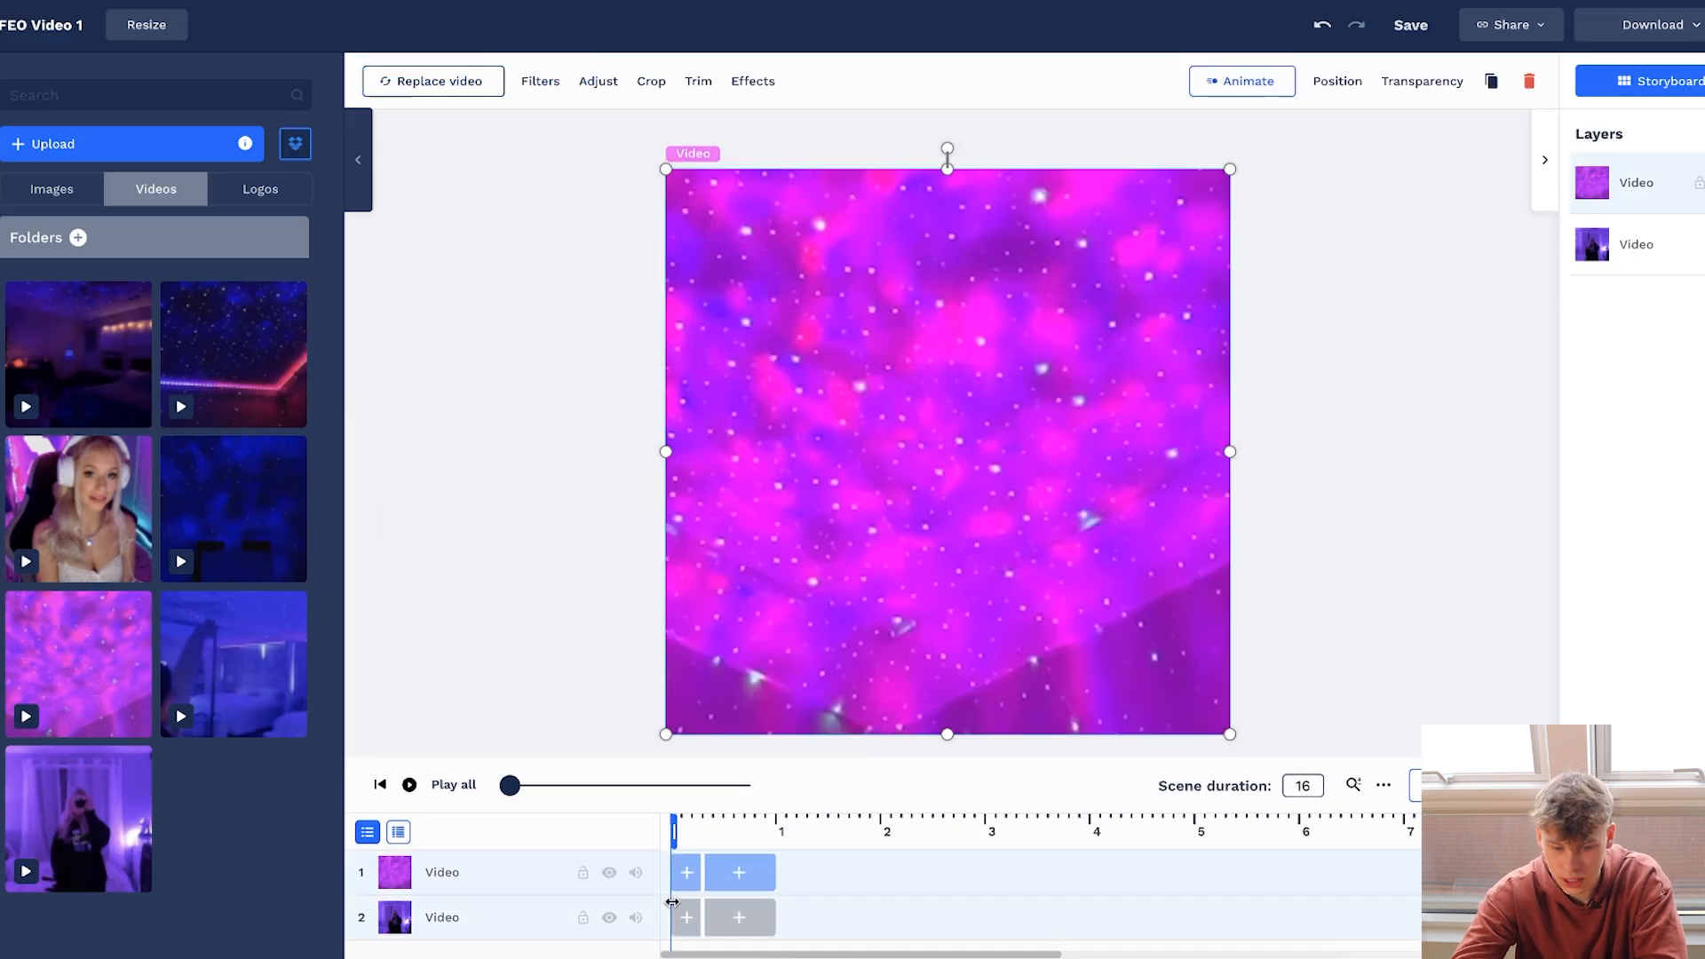
drag(730, 877, 835, 874)
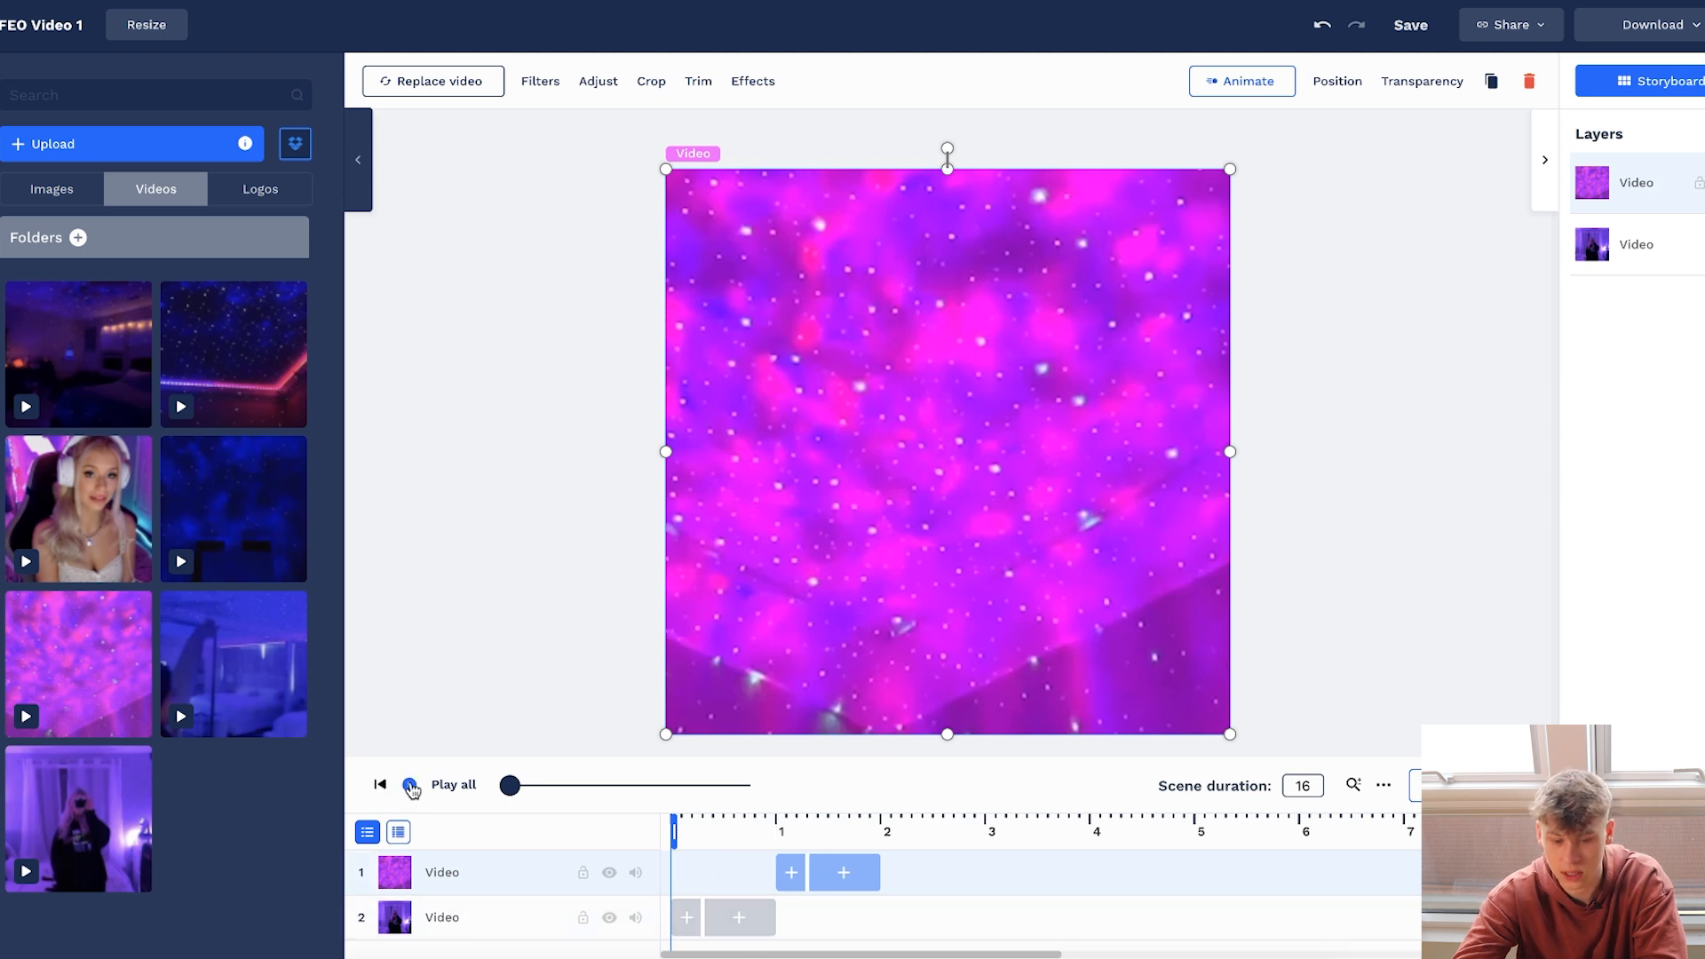
click(409, 784)
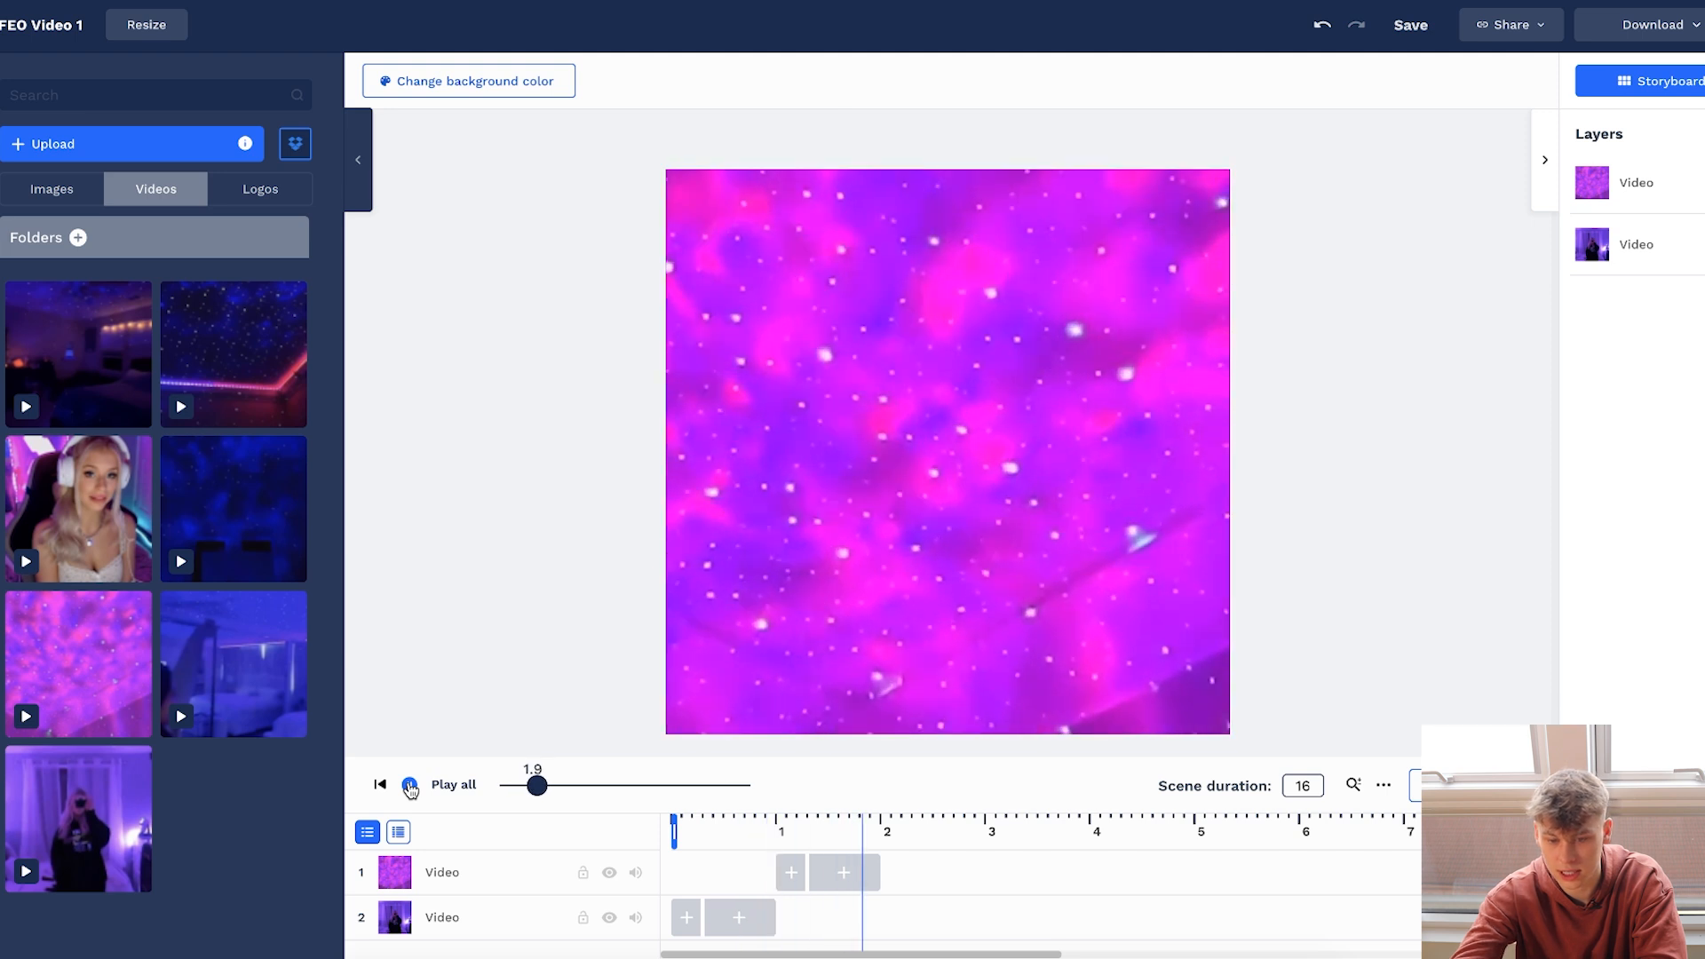
Mute the mirror selfie clip and the pink galaxy clip, and replay the scene from the beginning.
click(635, 920)
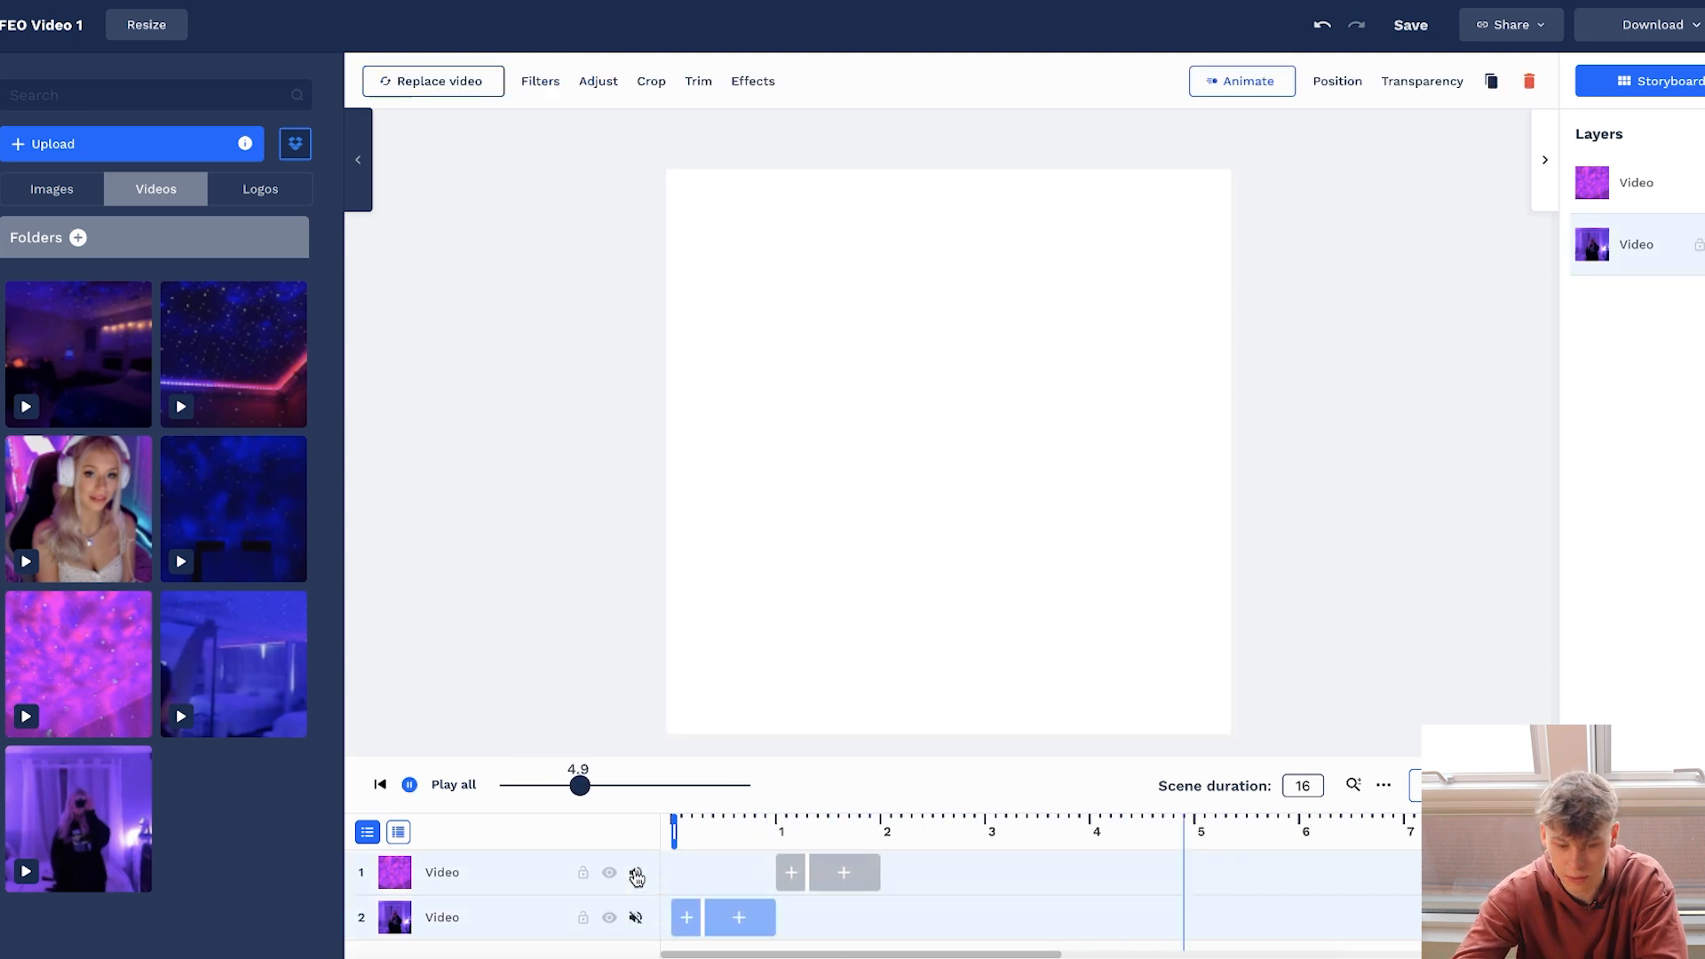
click(635, 872)
drag(589, 785, 479, 783)
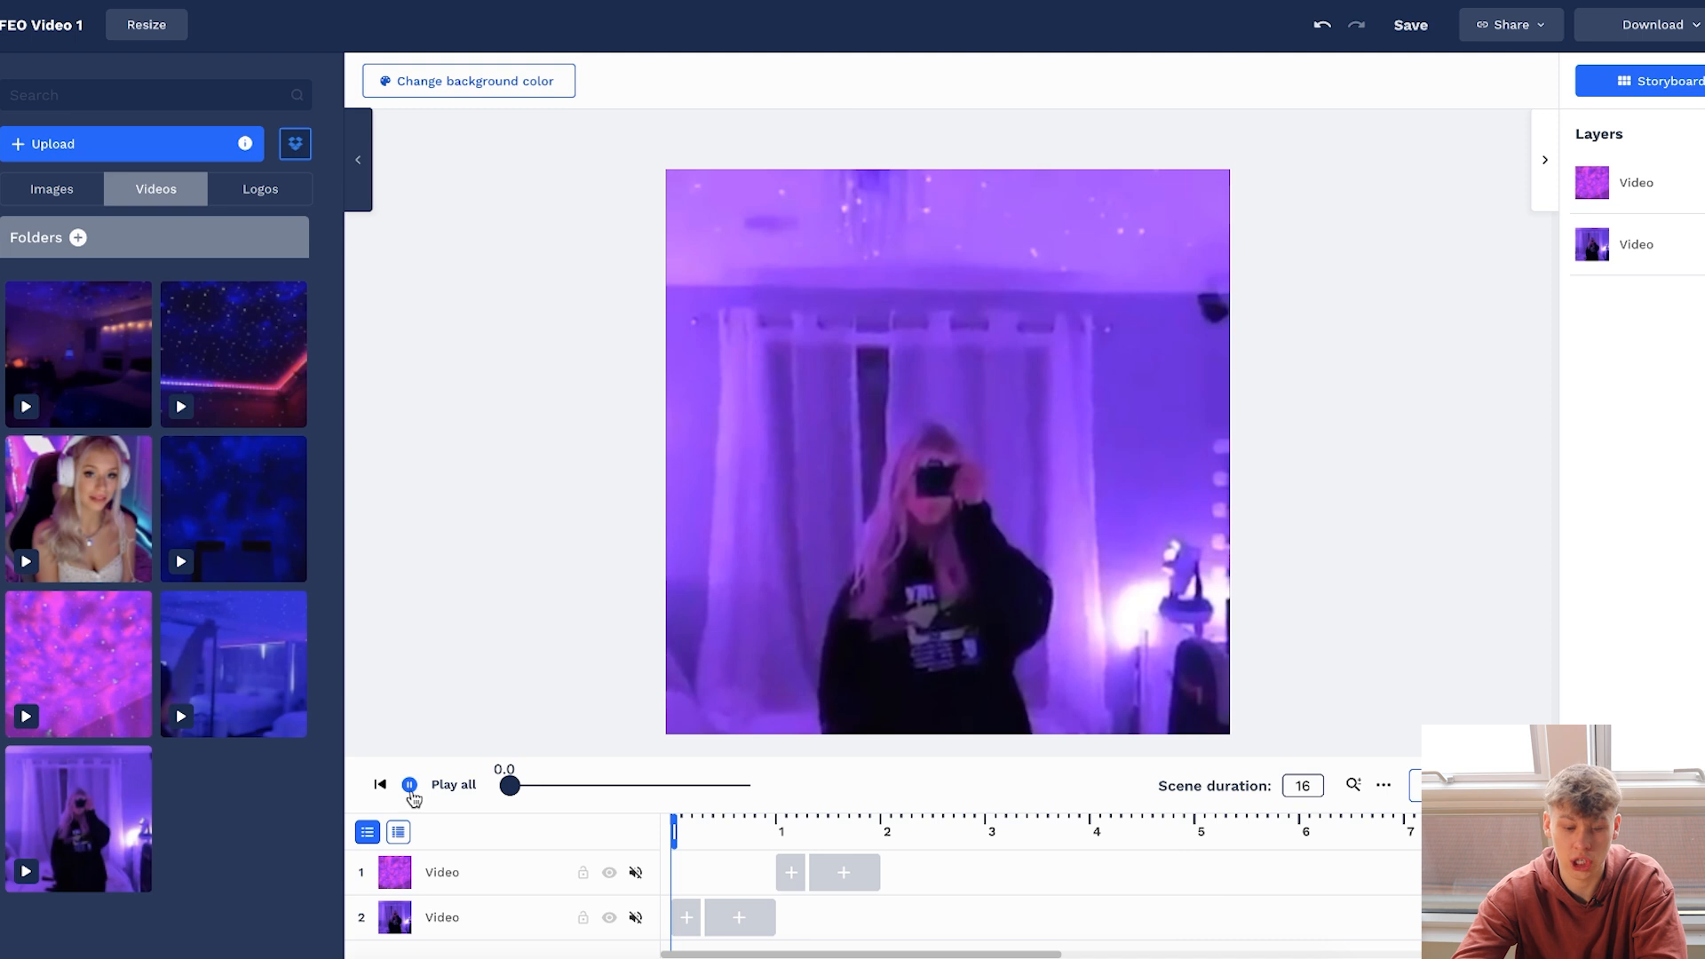
click(410, 787)
Add the dark bedroom clip with string lights and place it between 2 and 5 seconds in the timeline.
mouse_move(48, 338)
drag(38, 346, 885, 467)
drag(799, 826, 998, 827)
click(1195, 785)
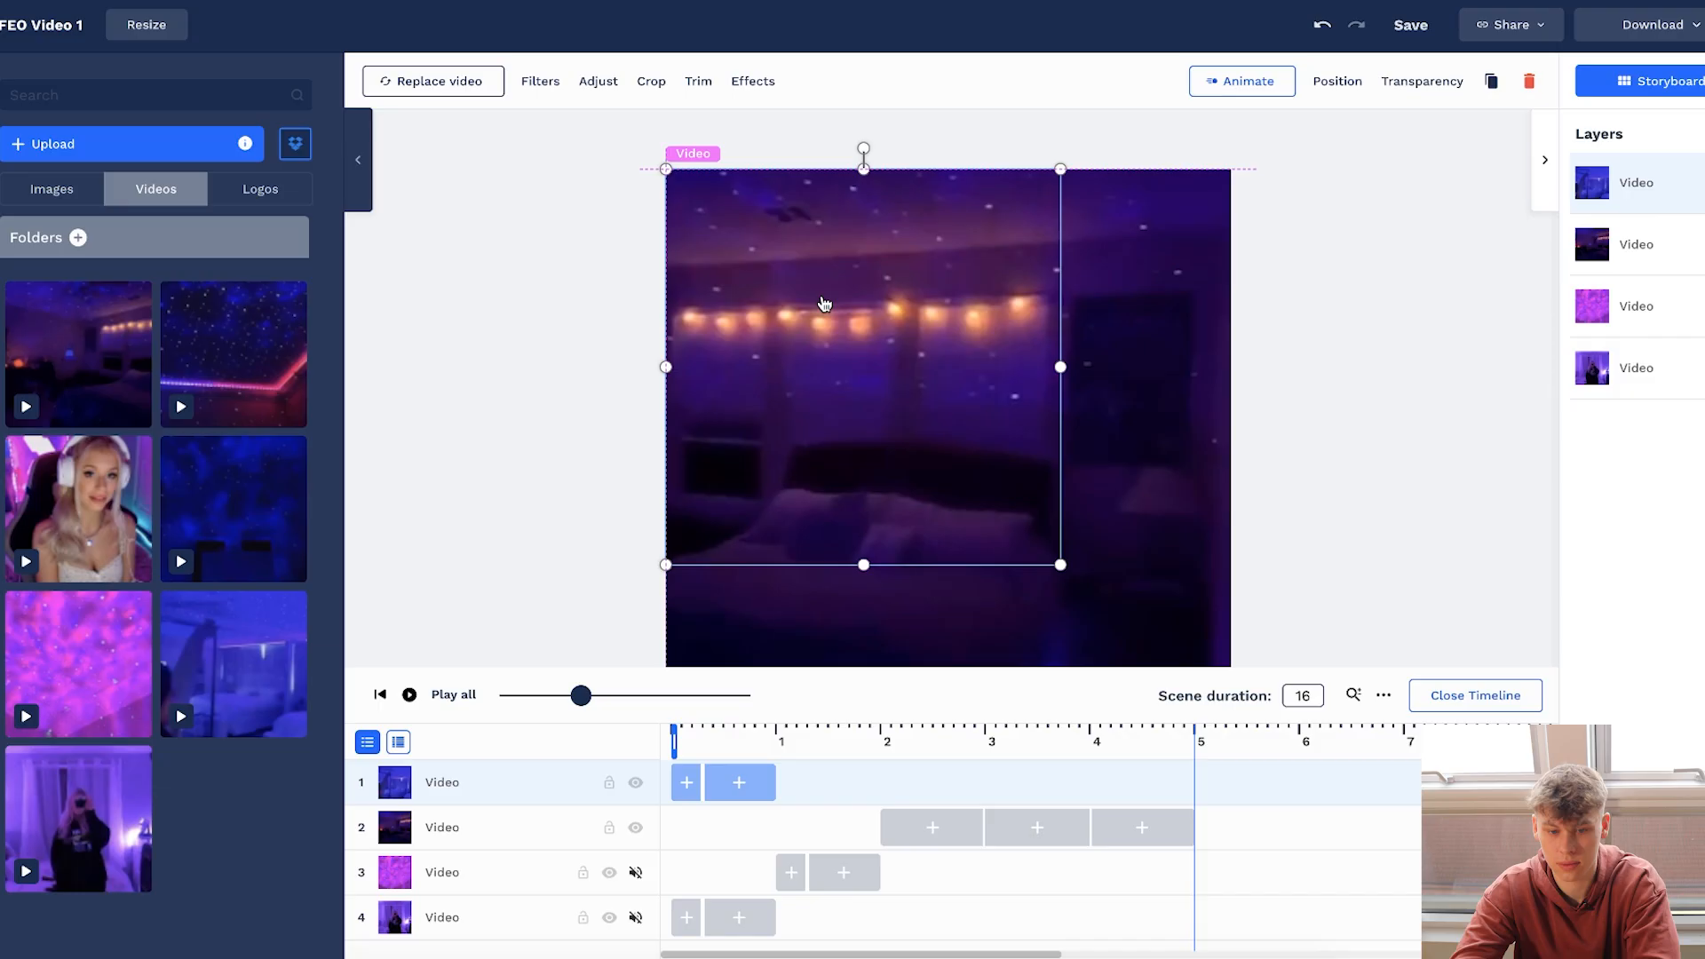
Preview the assembled clips and set the scene duration to 12 seconds.
click(410, 673)
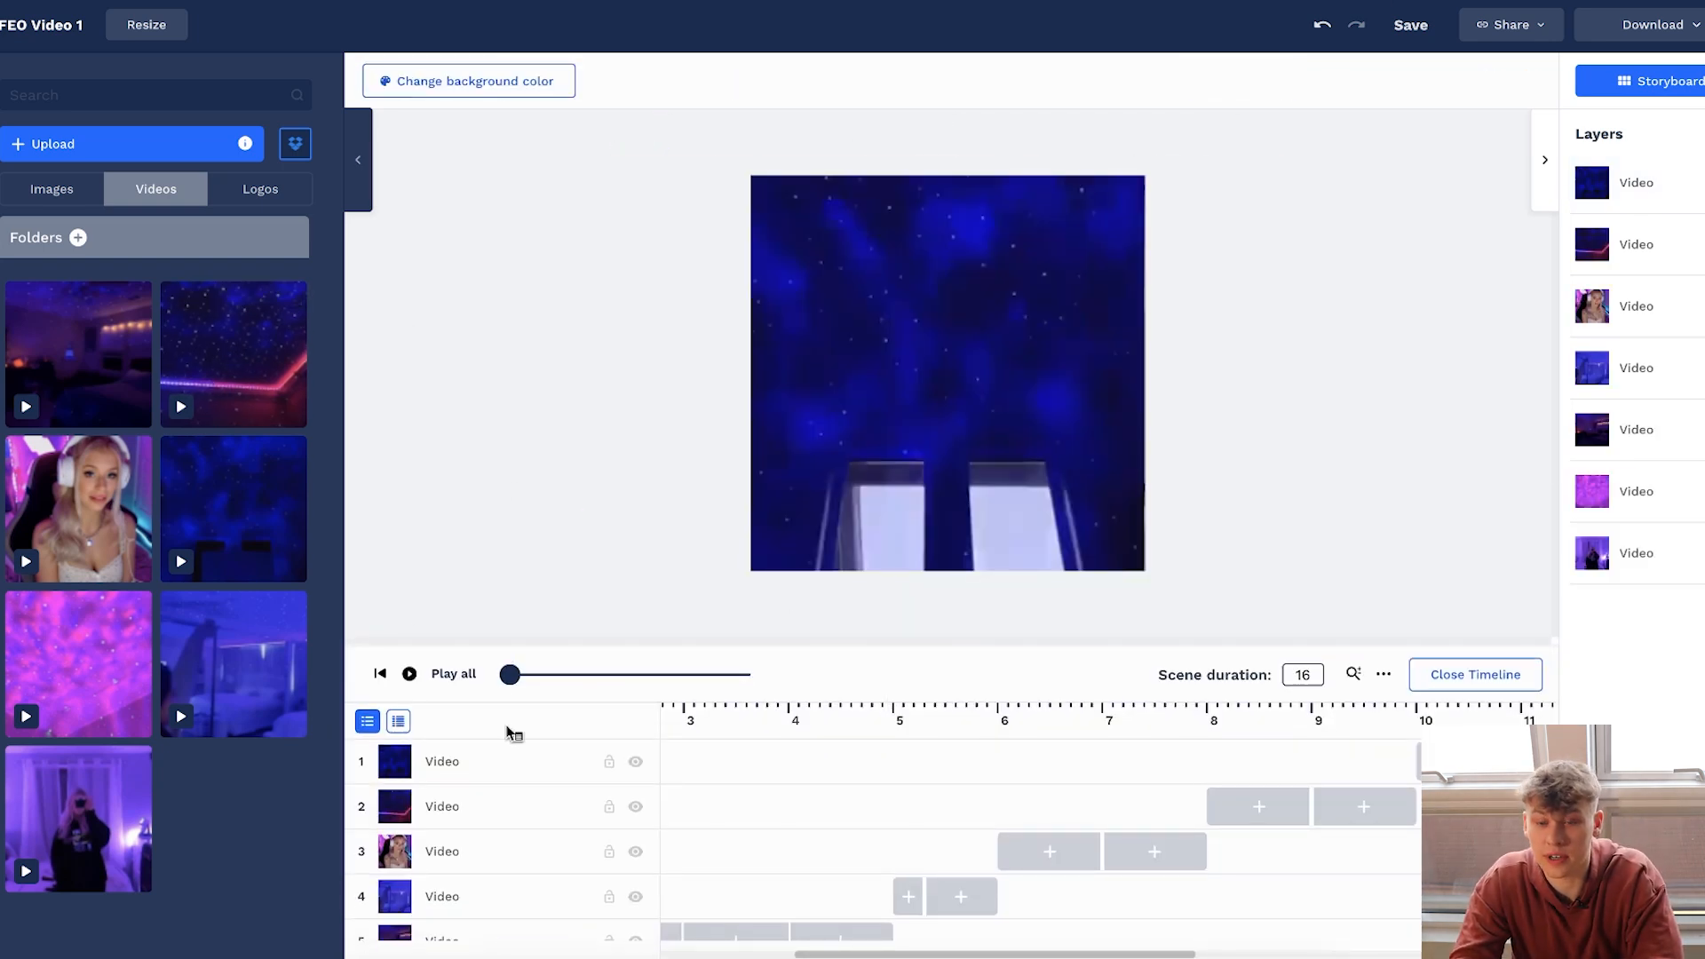
click(409, 673)
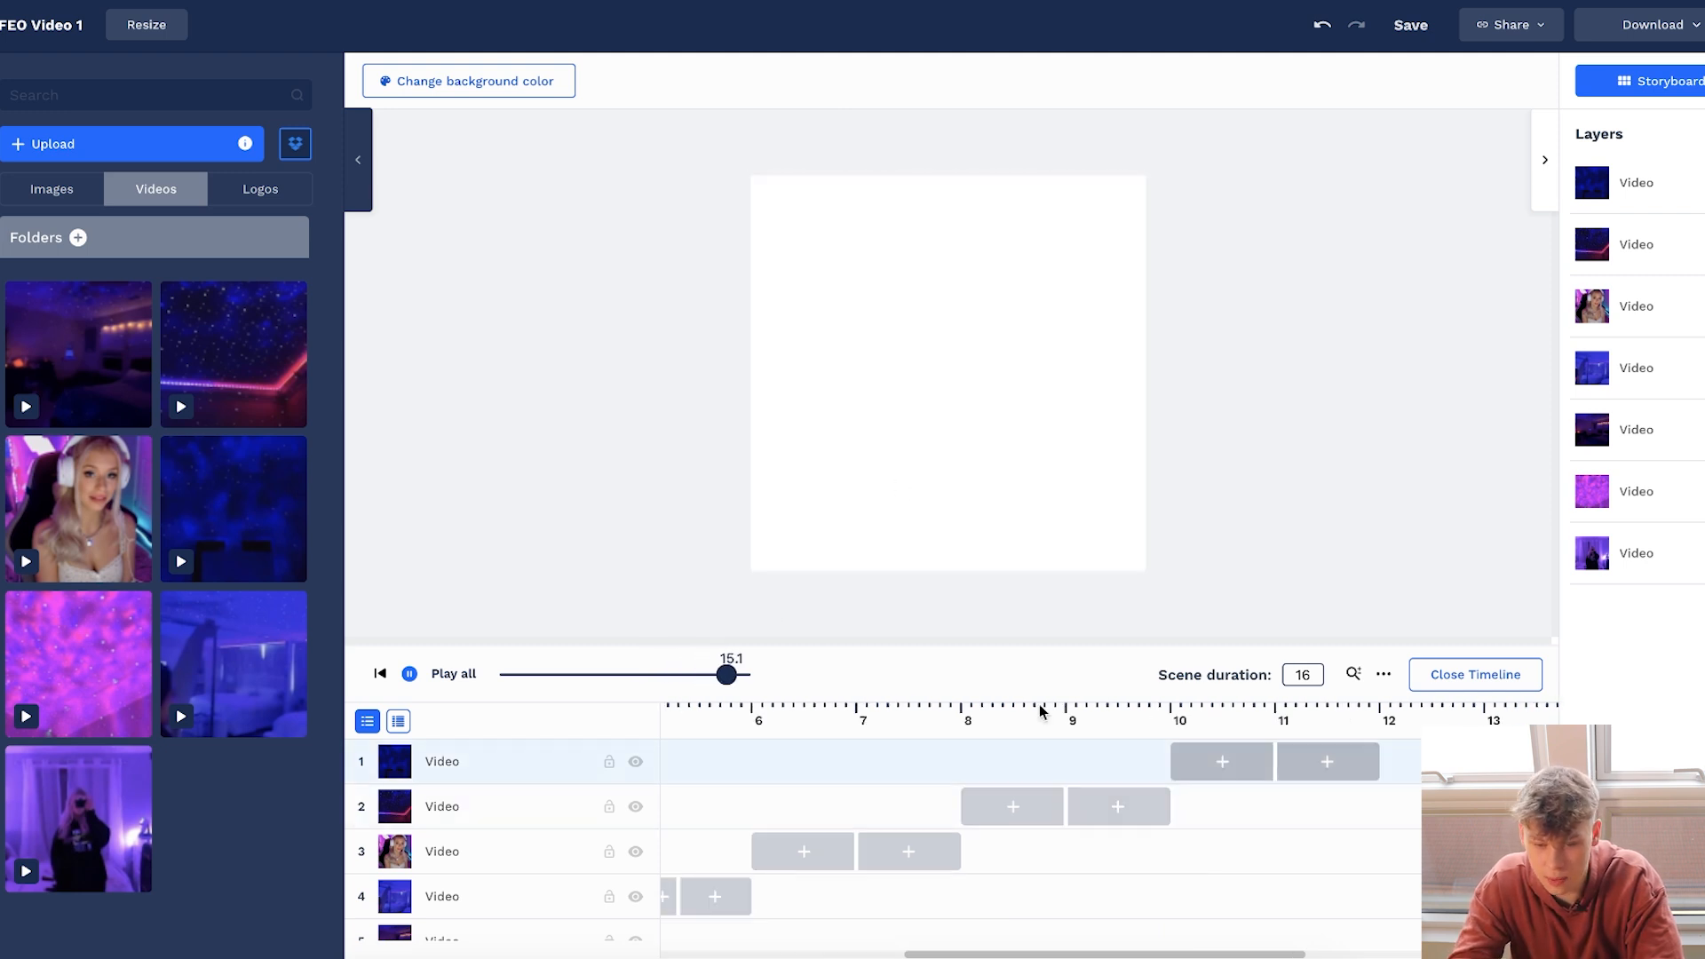
click(678, 676)
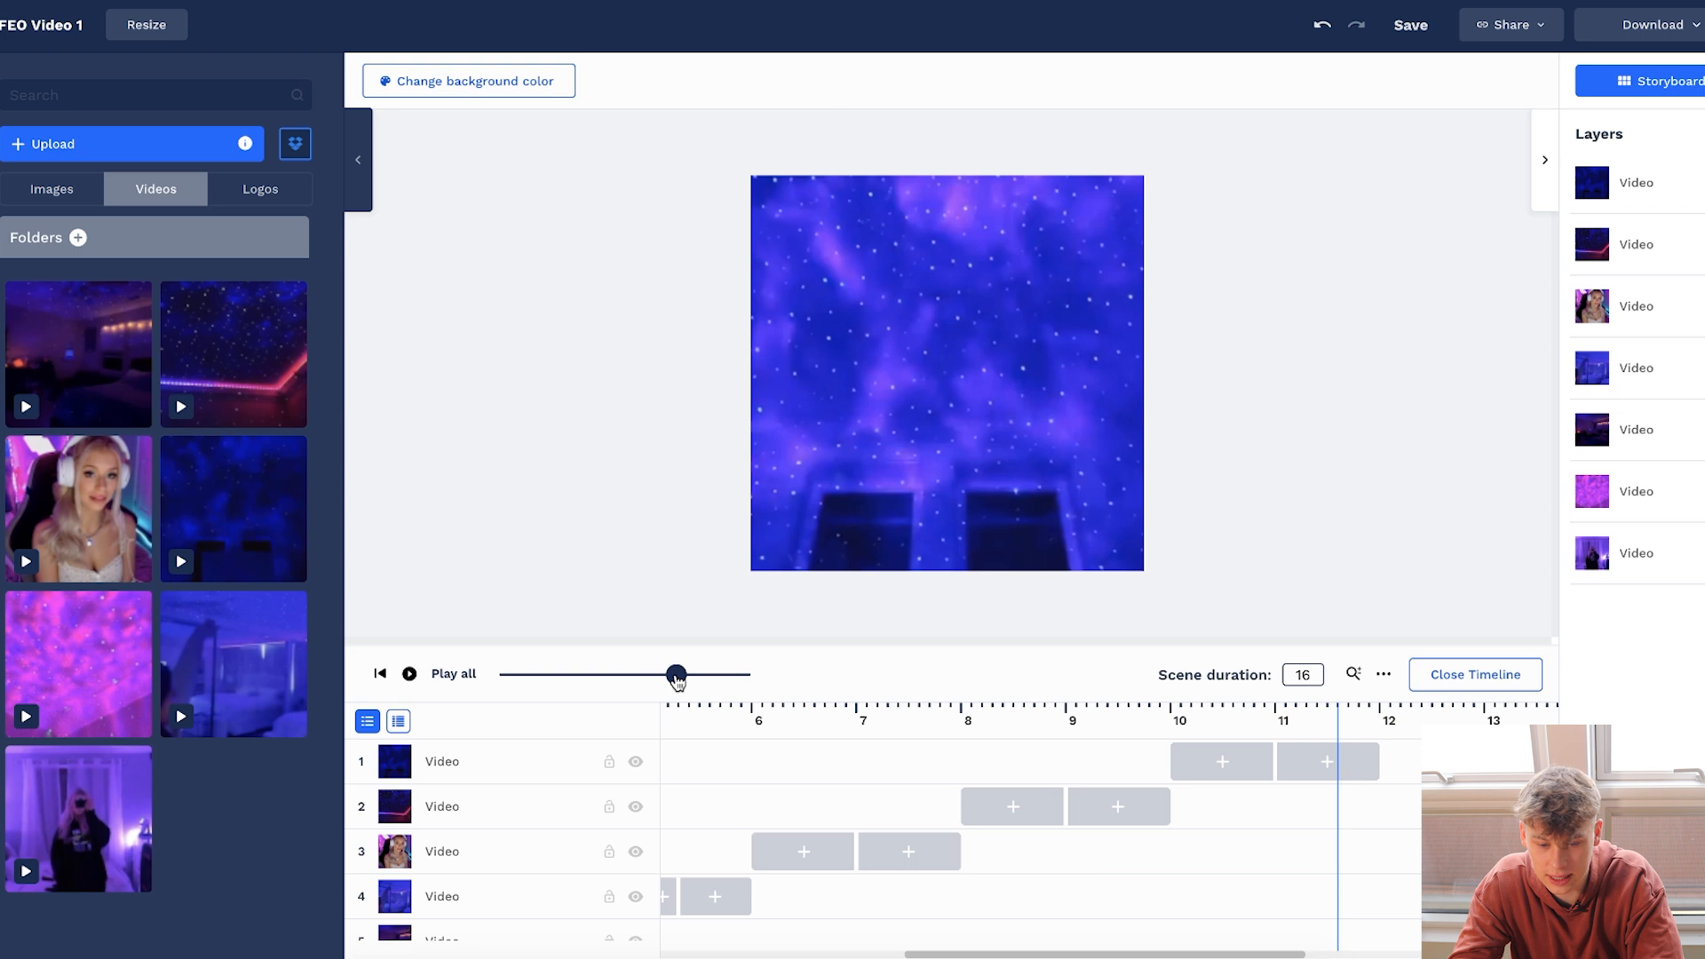
click(435, 676)
drag(690, 685, 682, 684)
drag(1308, 675, 1210, 689)
text(12)
click(1101, 664)
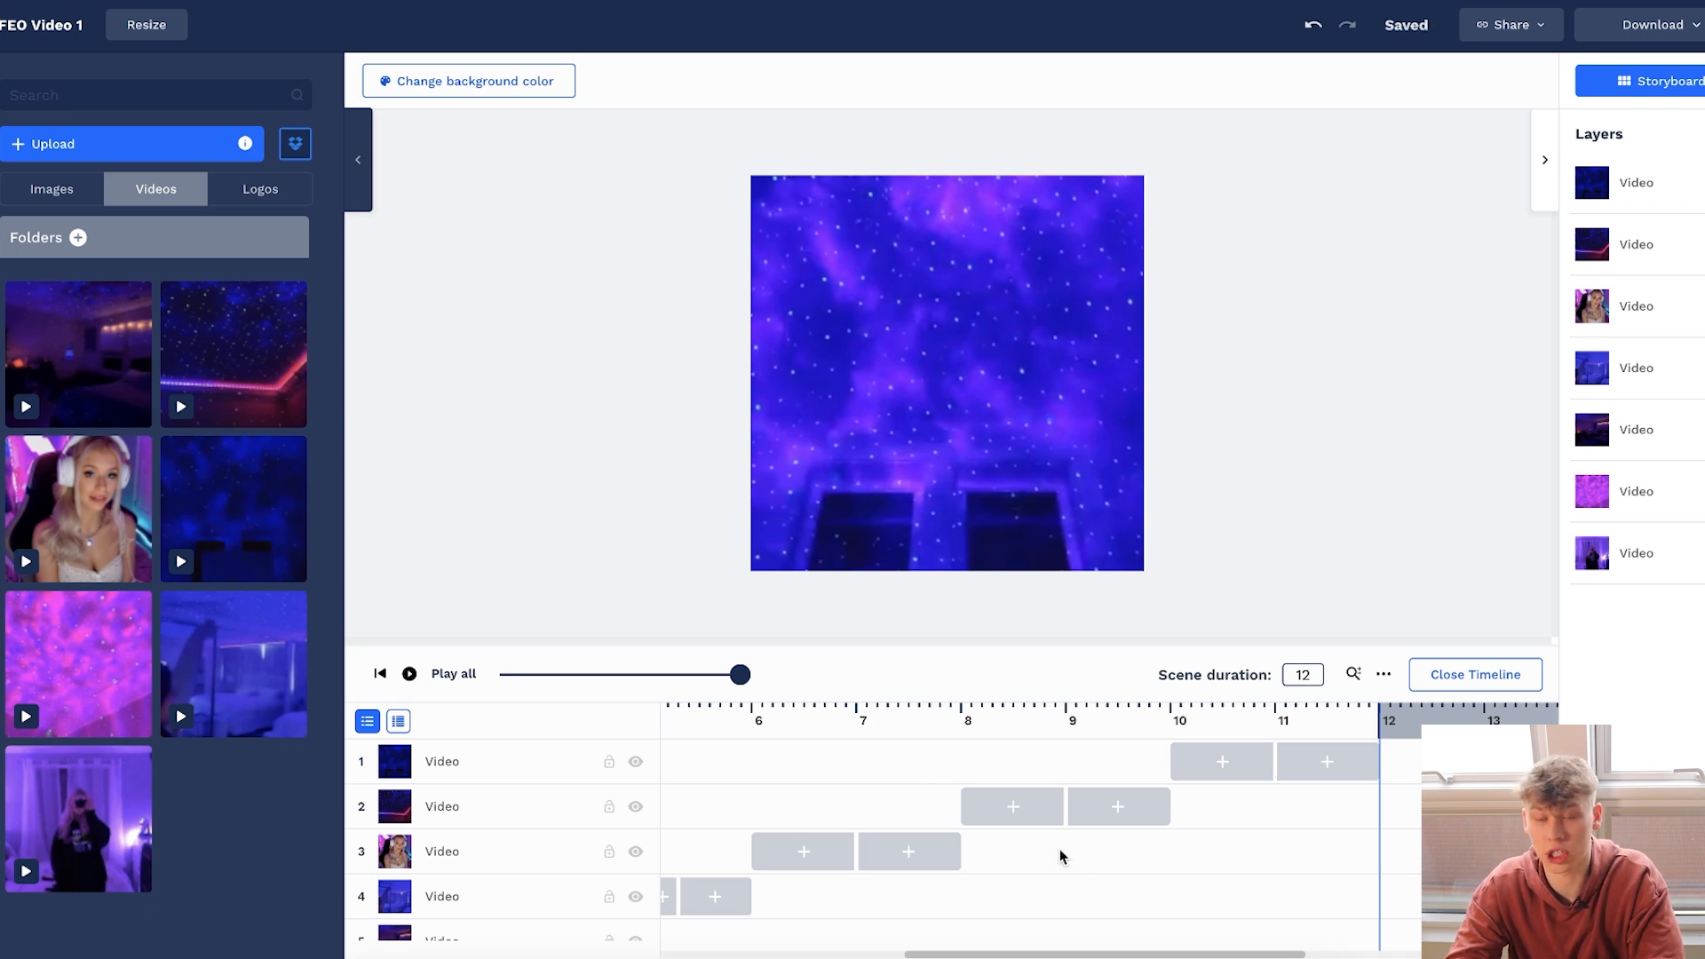
Rearrange the timeline with the string-lights bedroom clip starting at 0, the mirror selfie at 3 and the pink galaxy at 4 seconds, and preview it.
scroll(1077, 869, left, 5)
scroll(978, 811, down, 3)
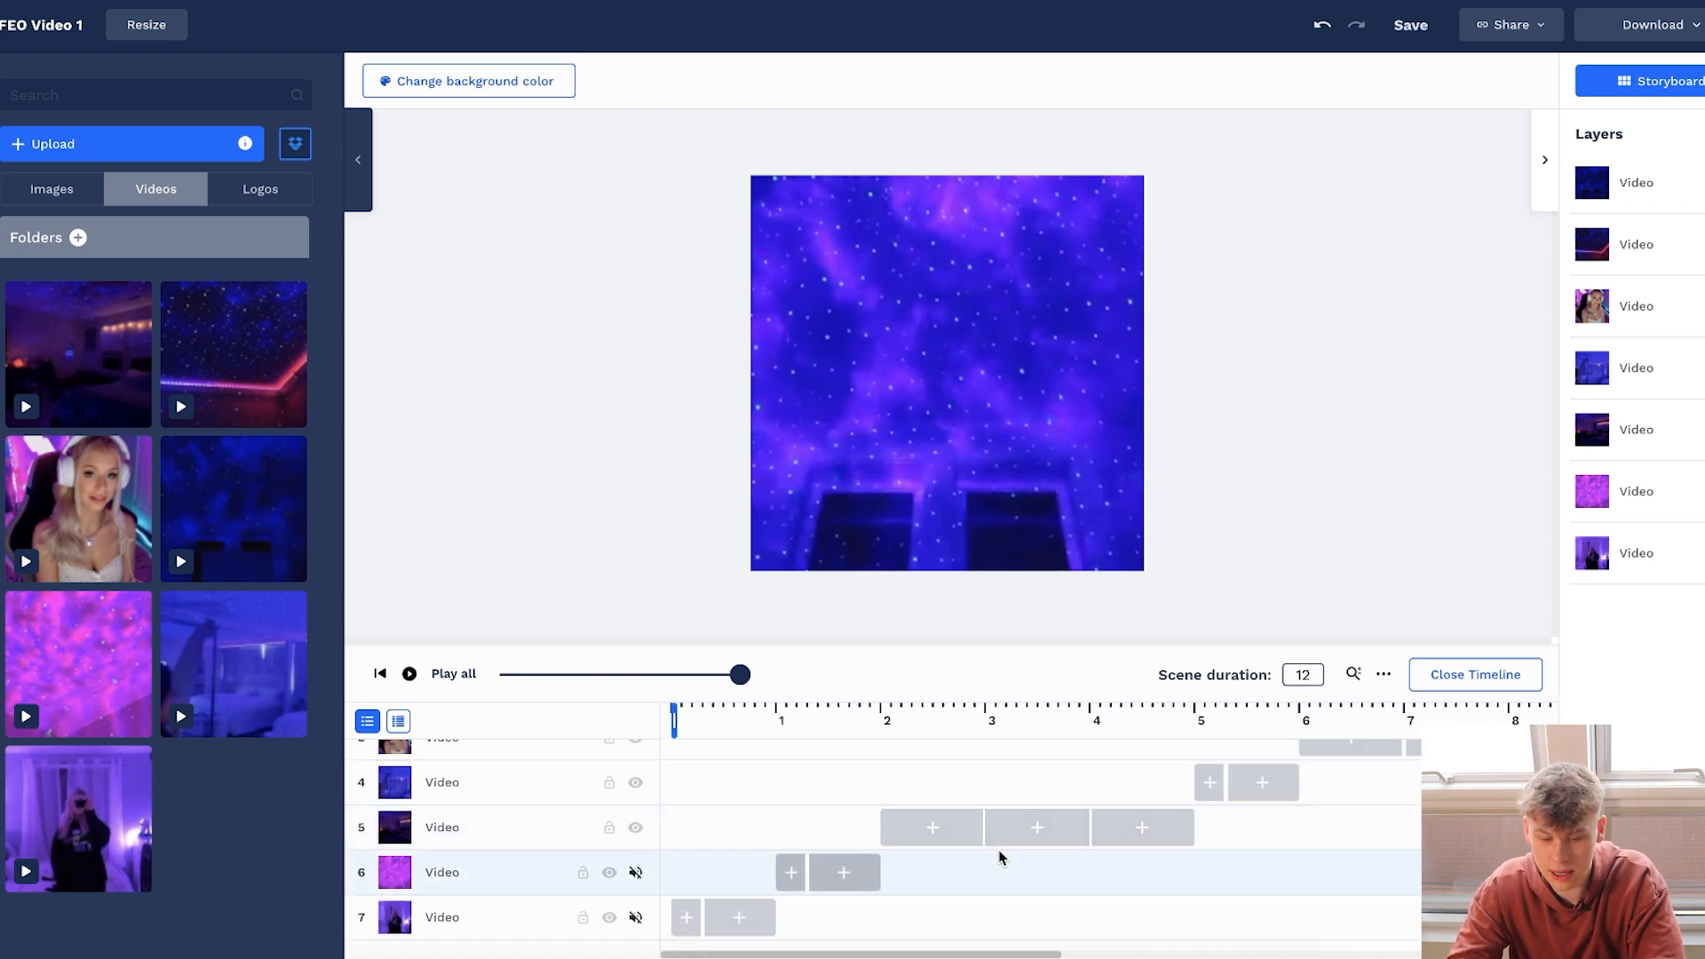
drag(461, 833, 536, 923)
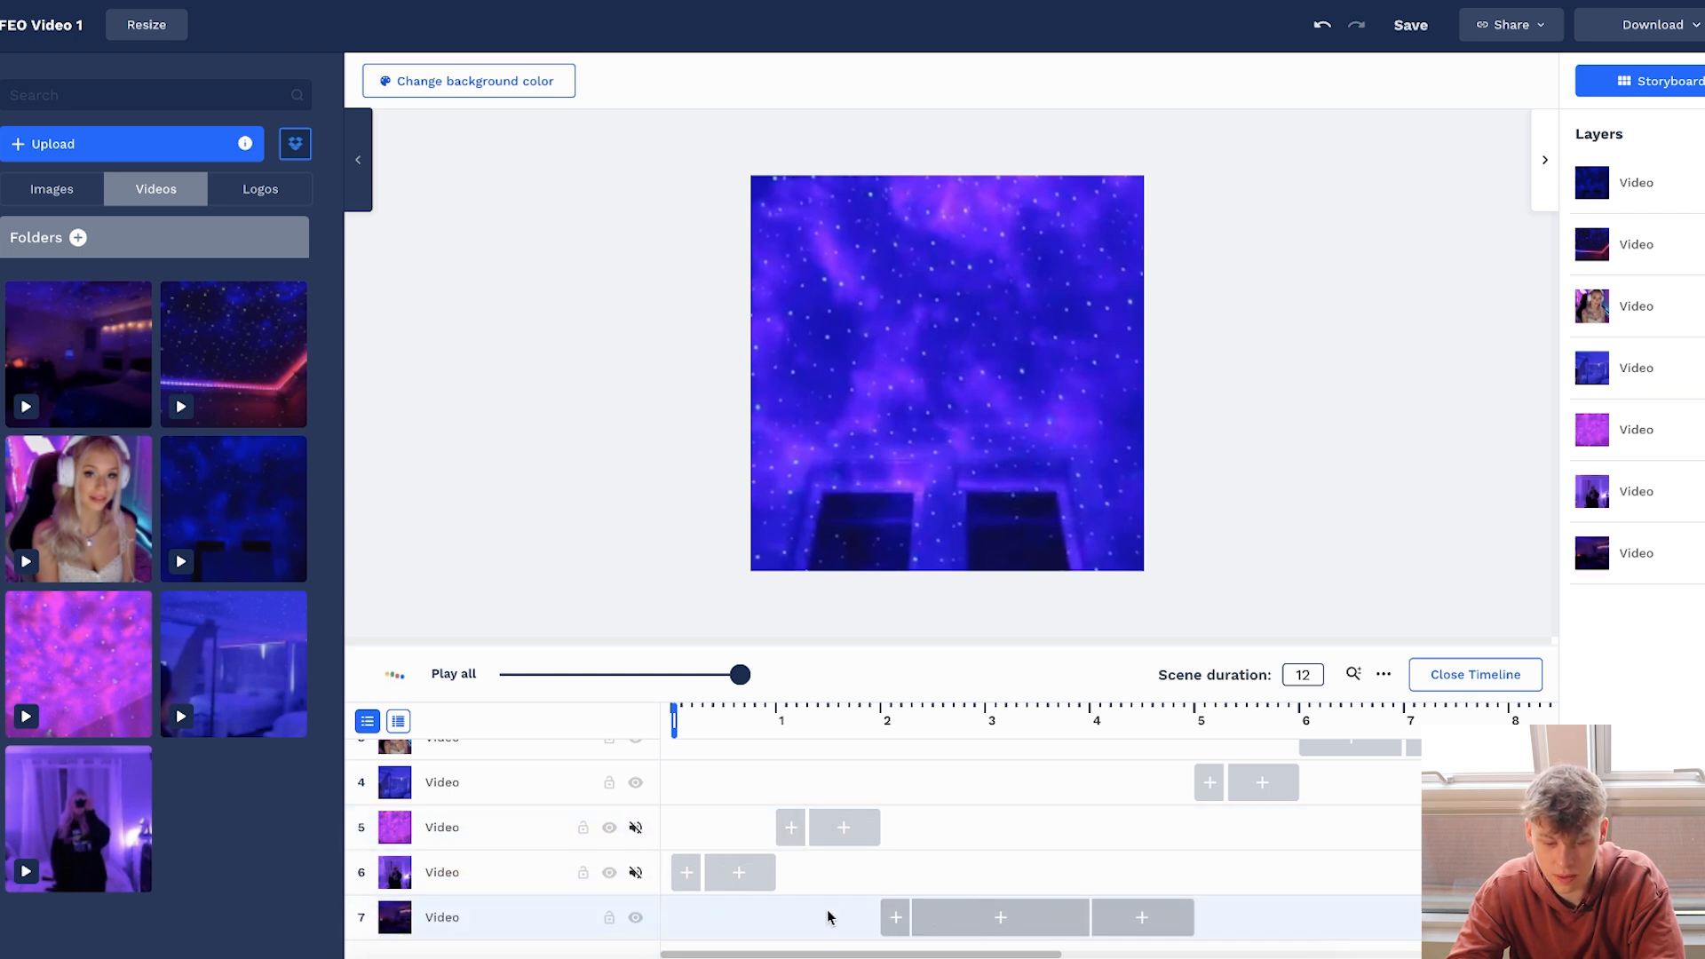
drag(881, 917, 1030, 871)
drag(838, 826, 1158, 833)
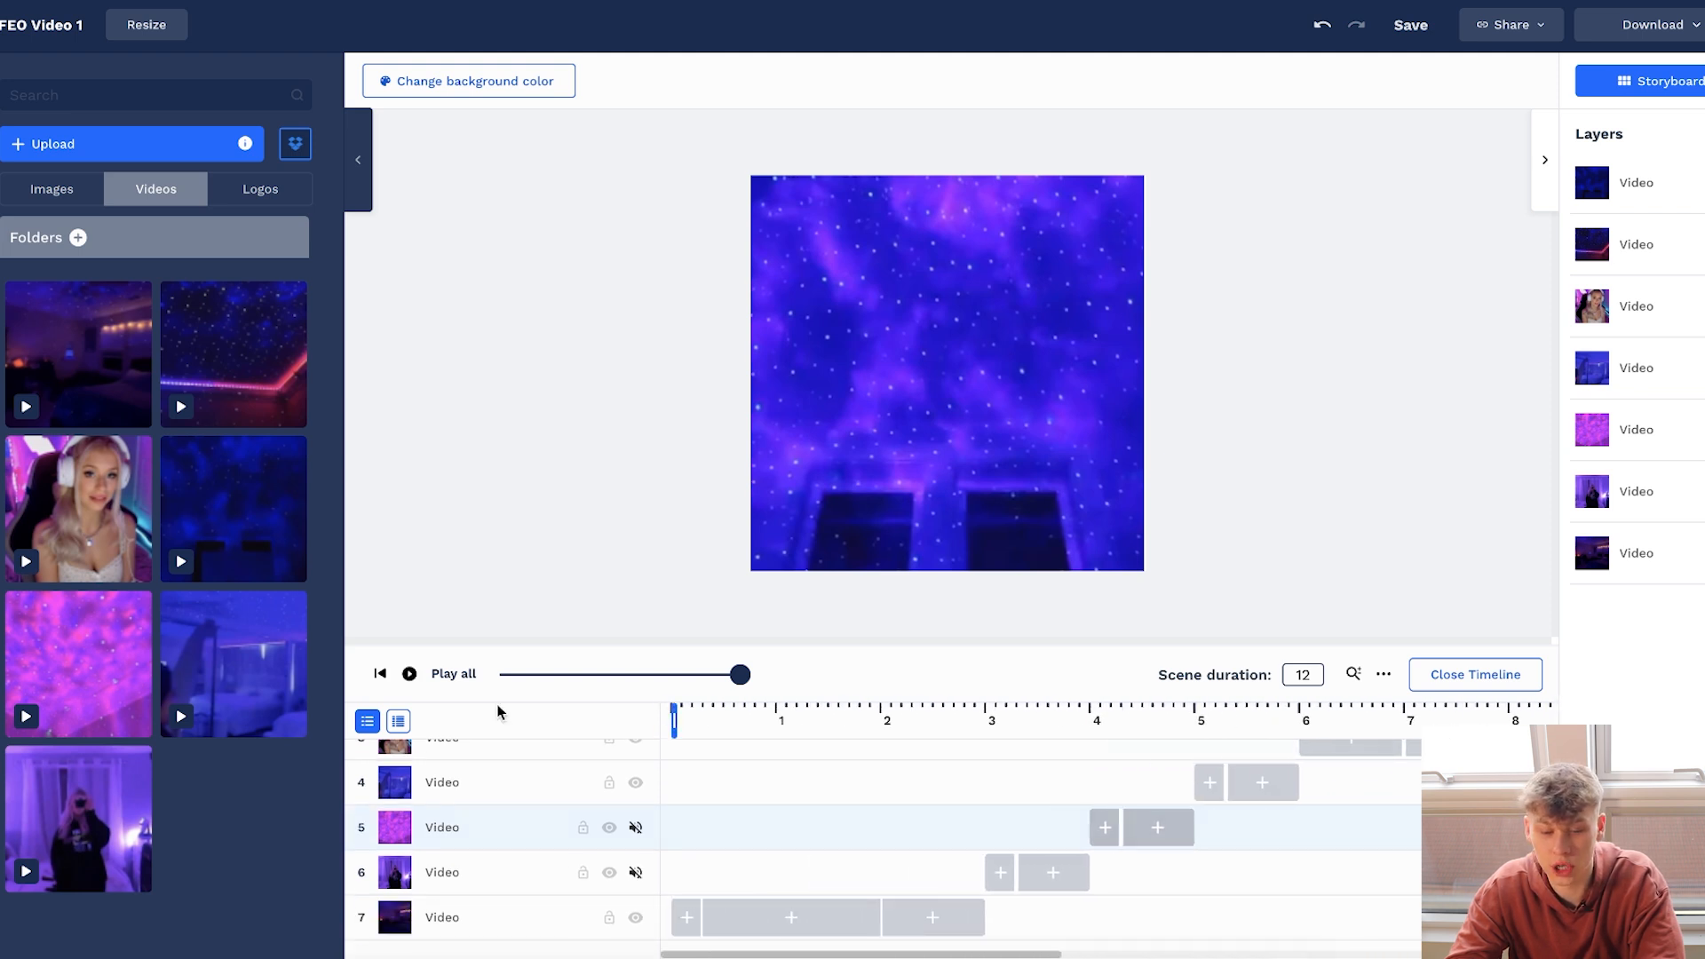
click(380, 677)
click(409, 674)
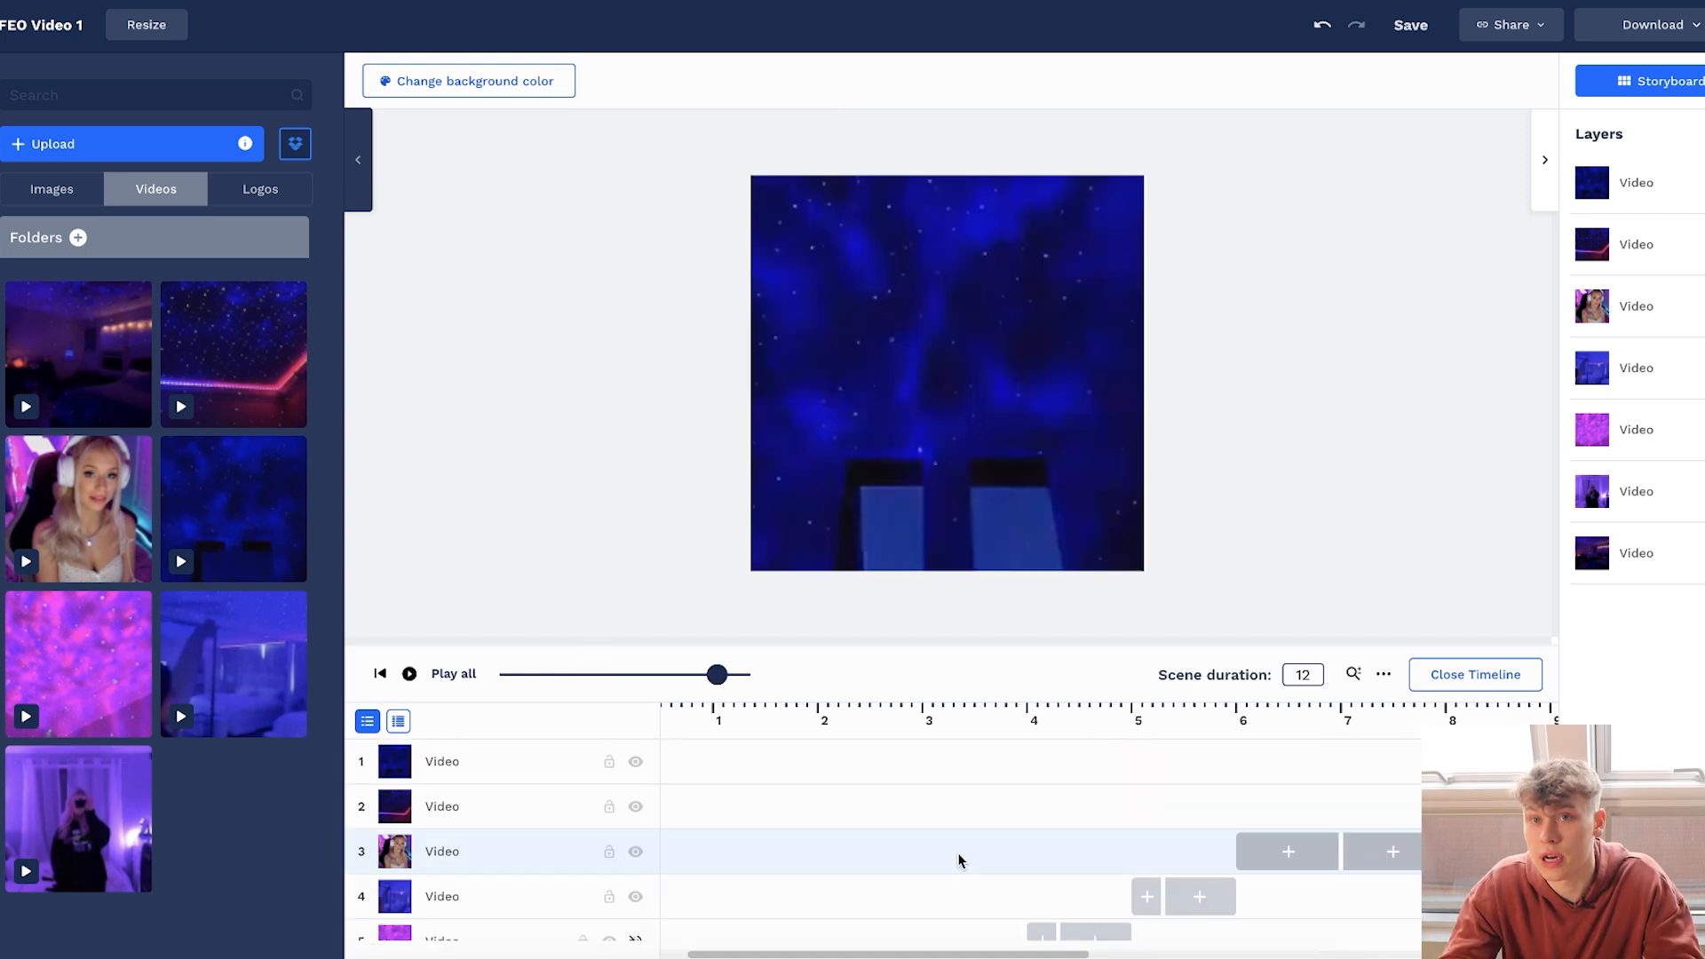
Move the playhead to about 8 seconds and add a heading over the LED-strip ceiling clip.
scroll(959, 859, right, 4)
click(1098, 757)
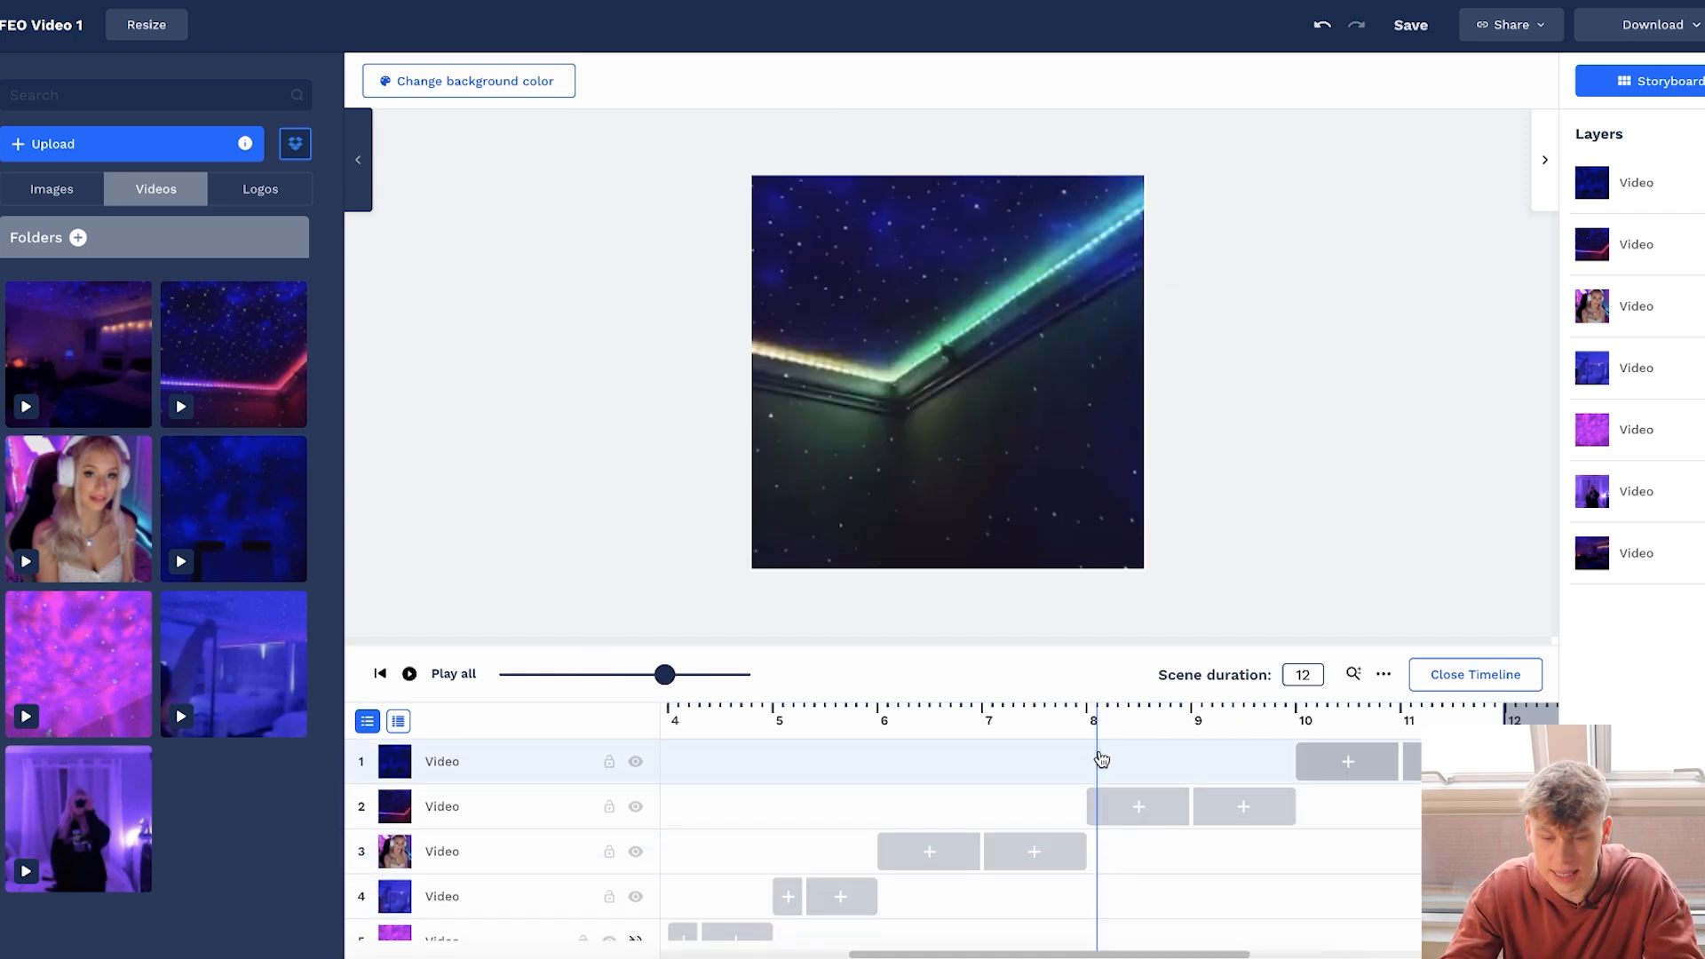
click(1, 257)
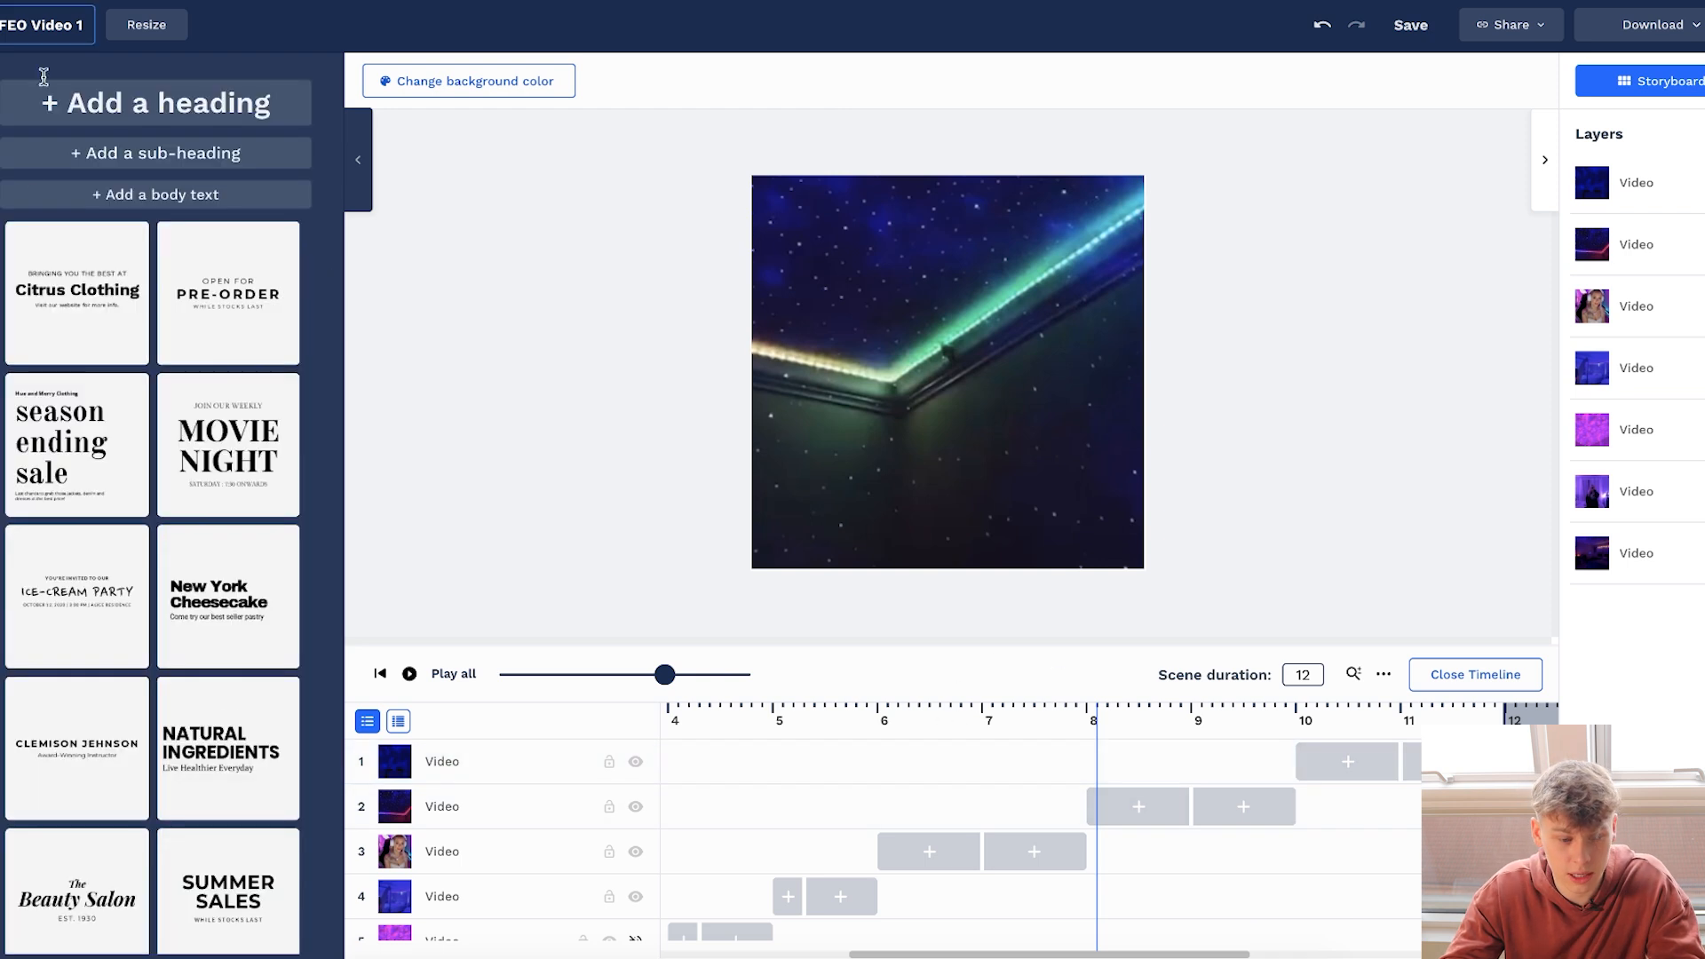
scroll(190, 566, down, 15)
scroll(190, 566, up, 10)
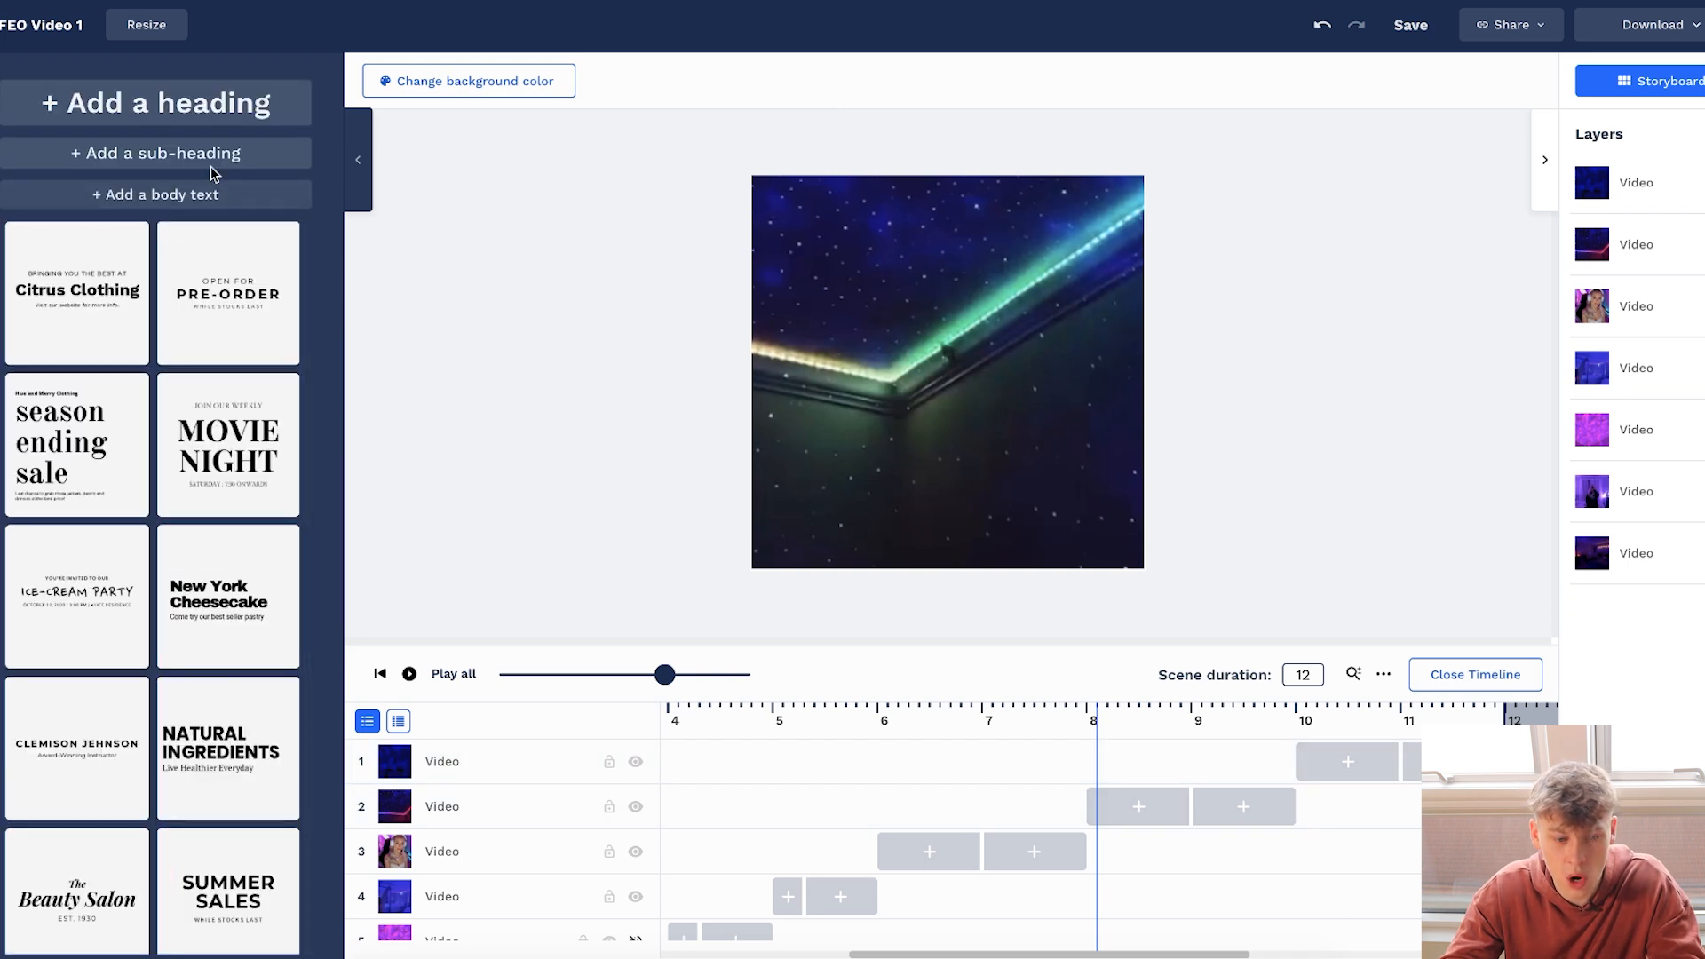
click(178, 104)
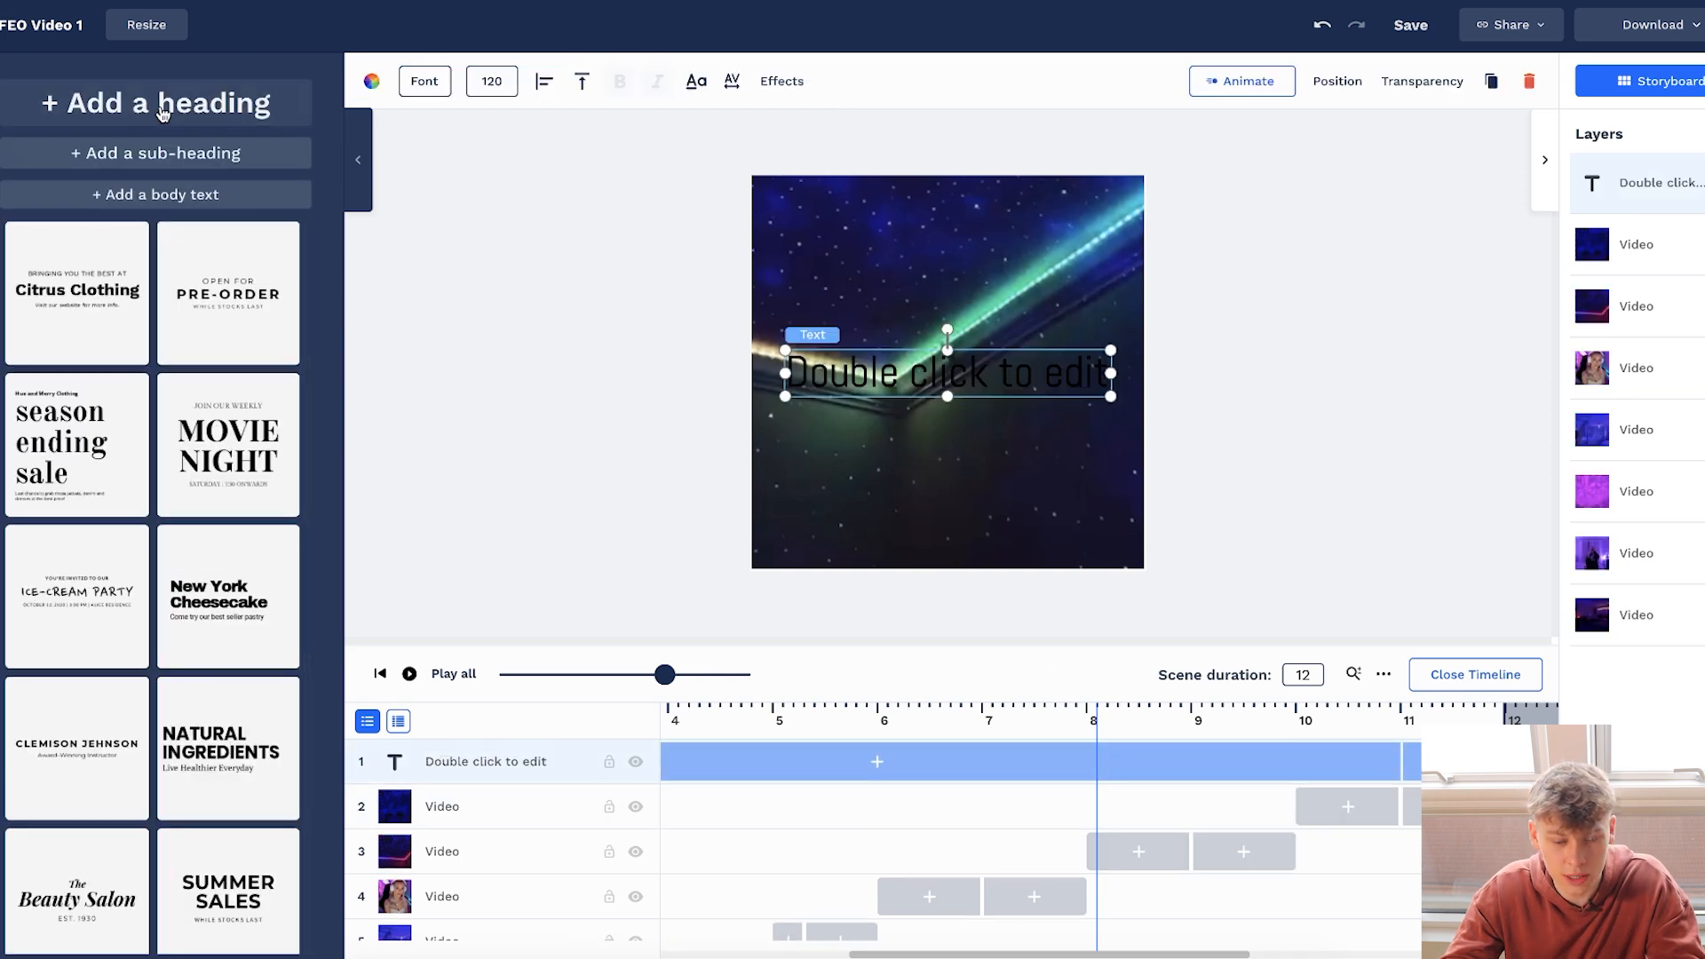
Replace the heading's placeholder text with "TRANSFORM YOUR ROOM", correcting the misspelled first word.
double_click(855, 371)
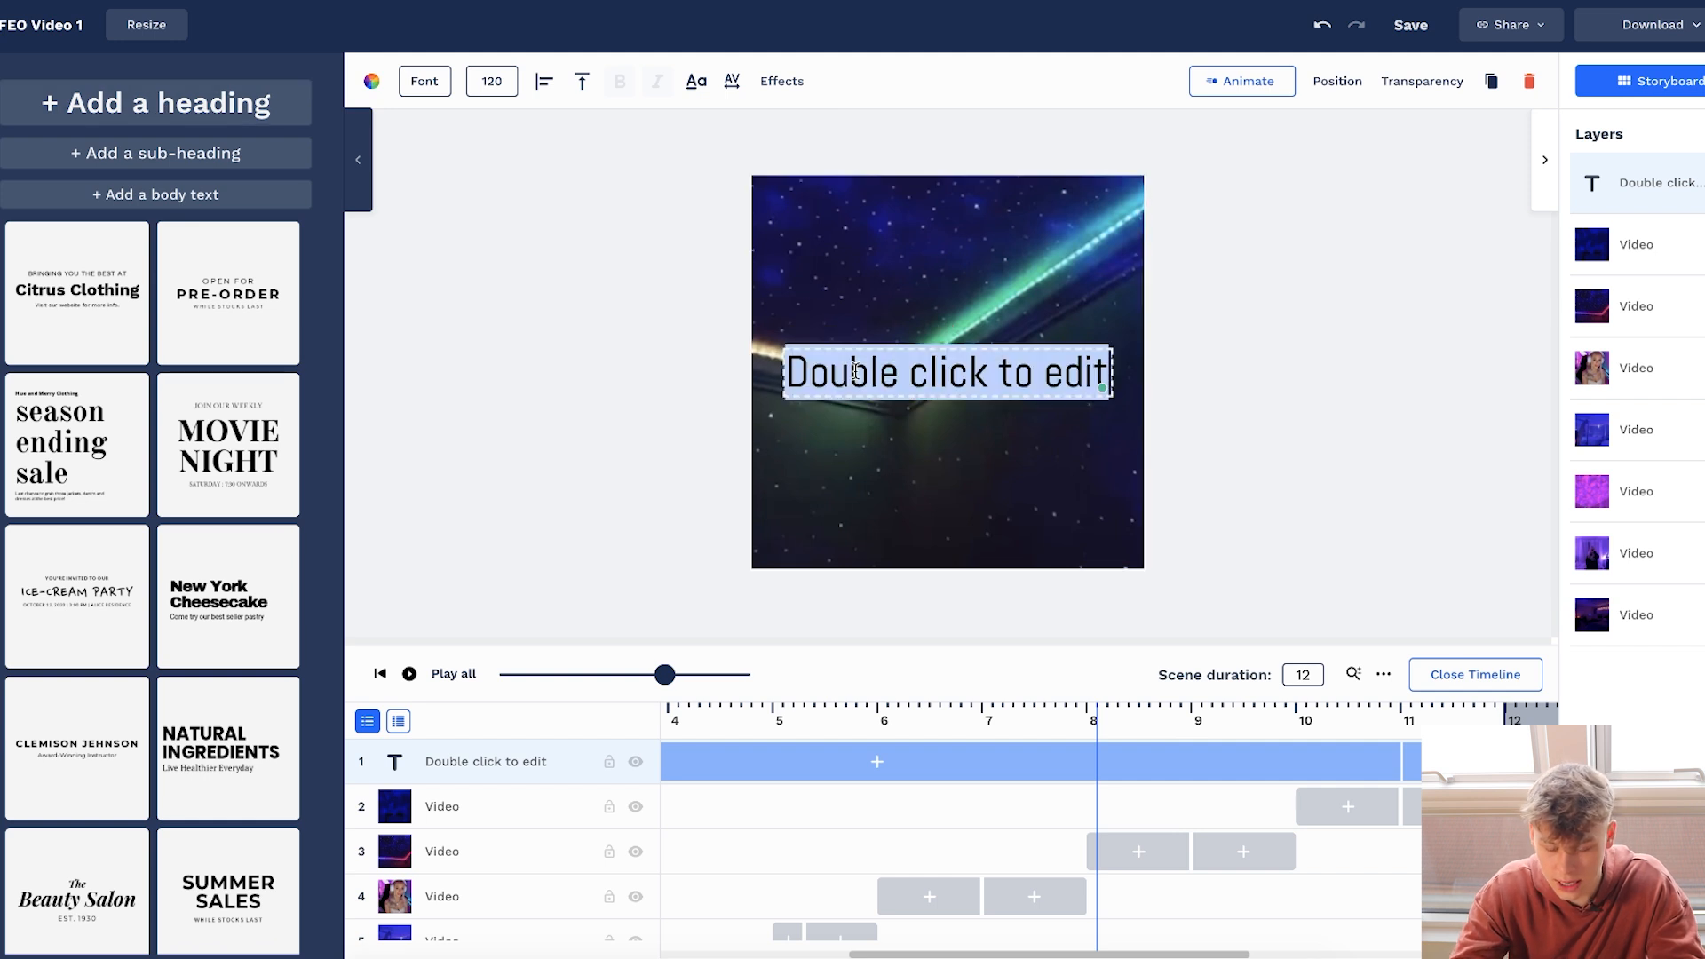
key(BackSpace)
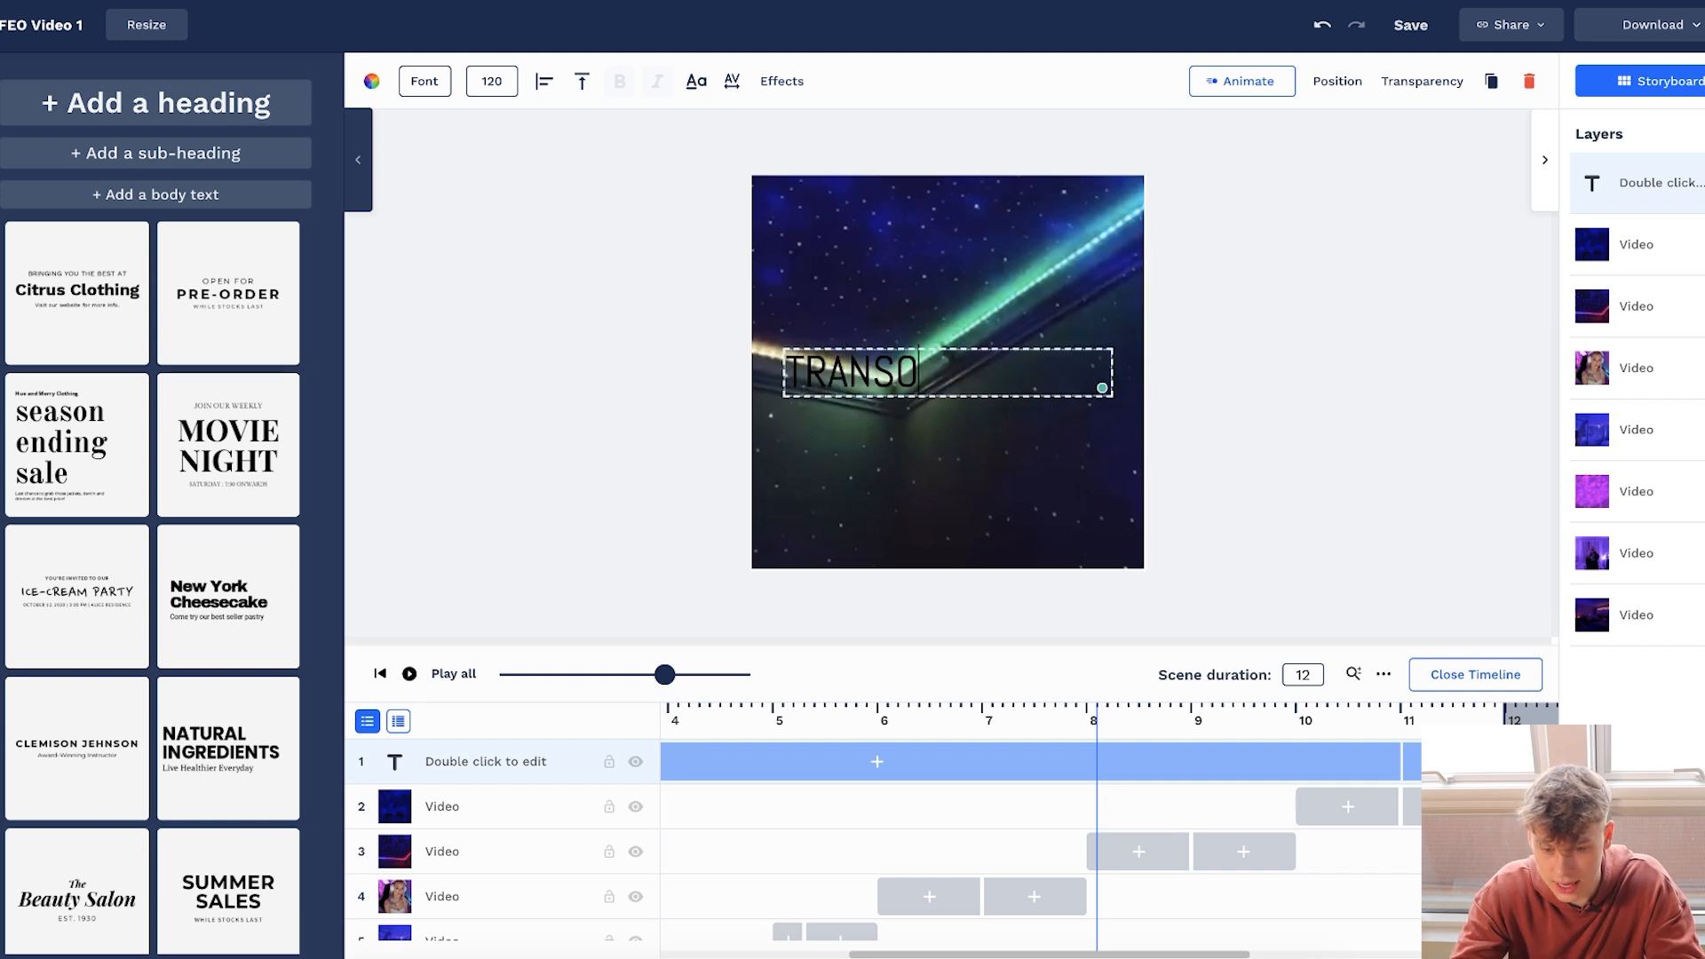
text(TRANSFROM YOUR)
key(Return)
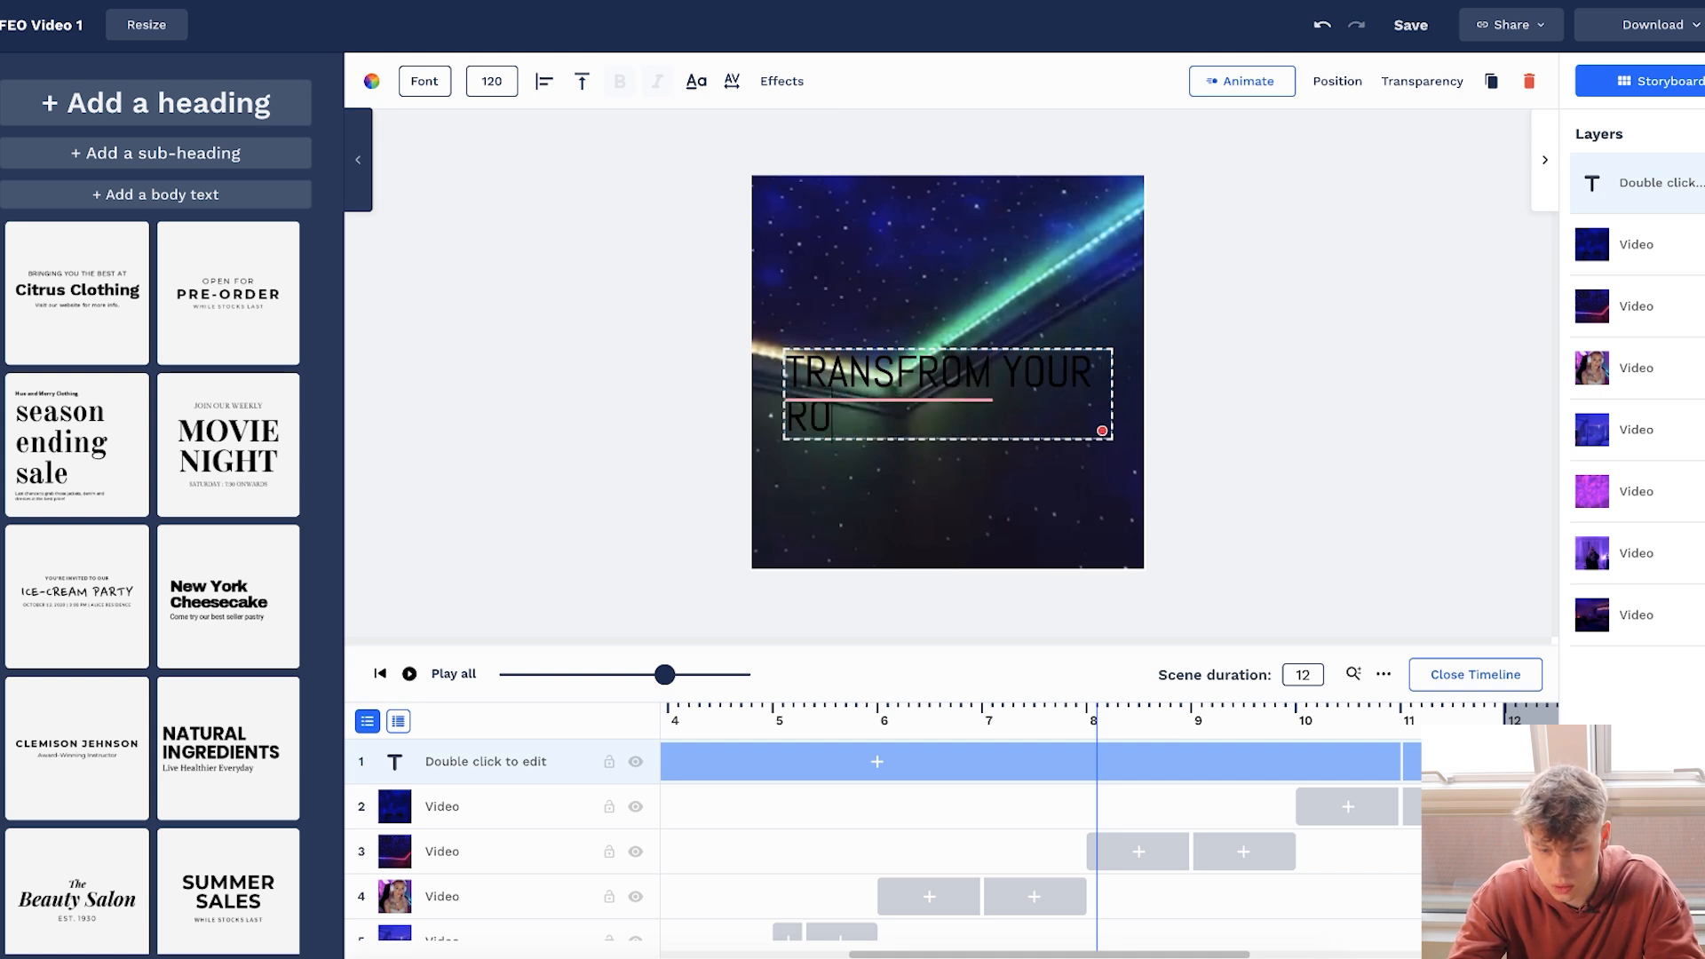
click(892, 391)
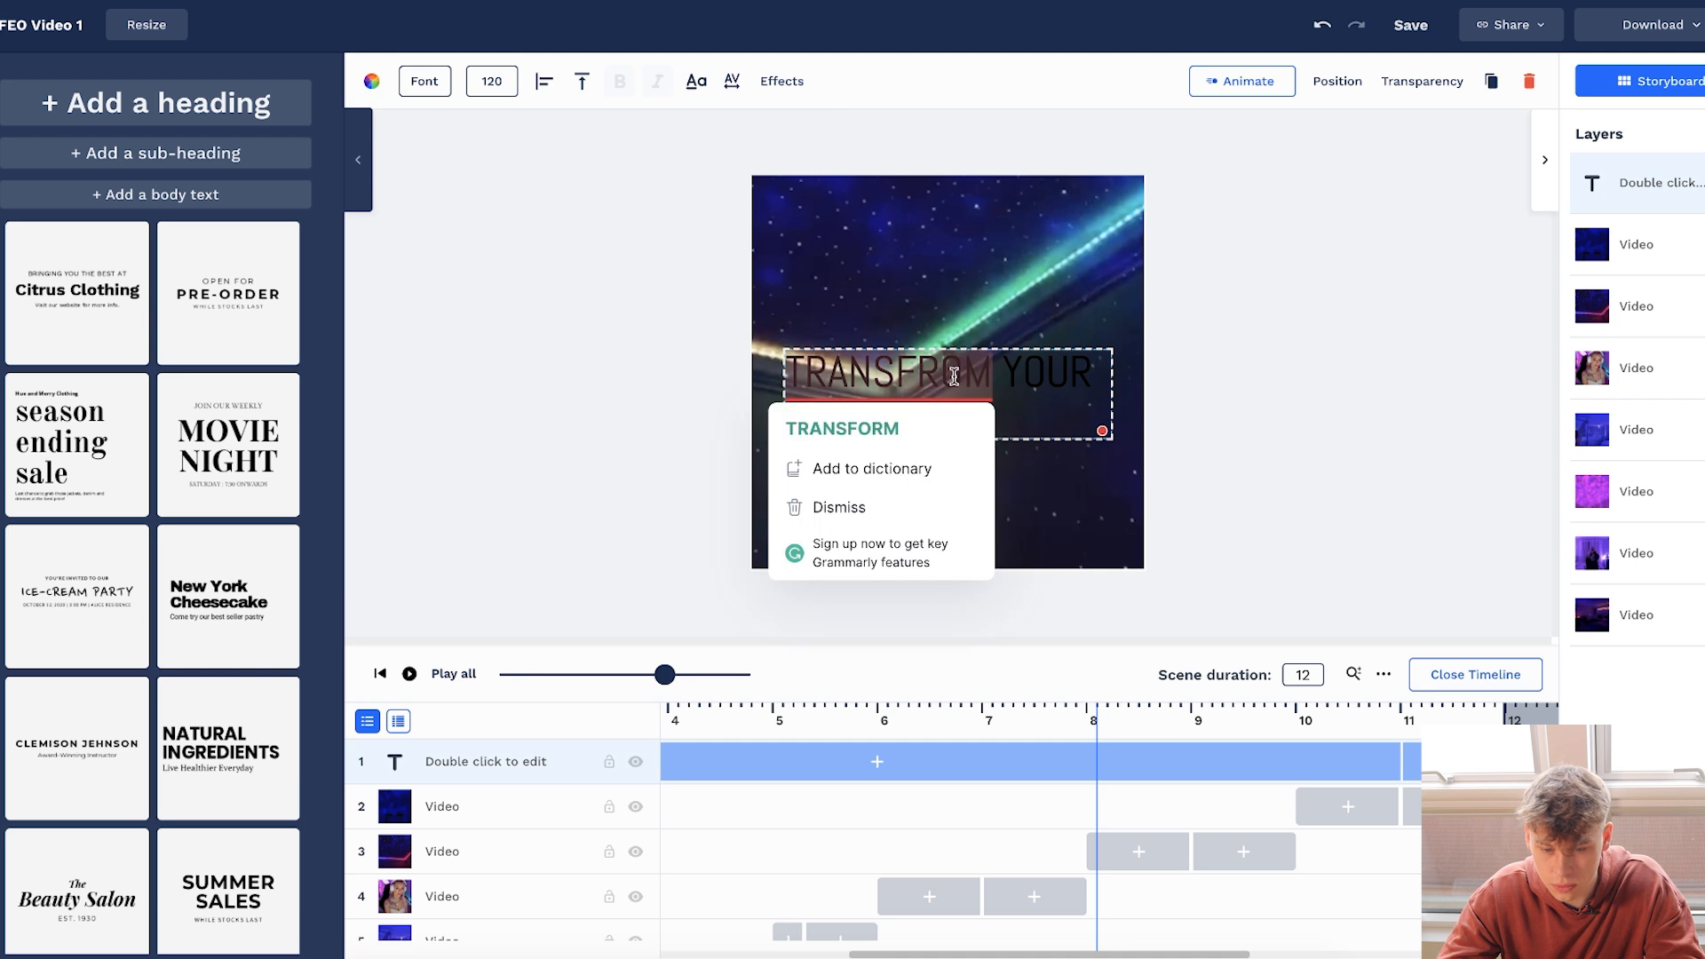
click(901, 429)
Centre-align the heading text and colour it white.
key(super+a)
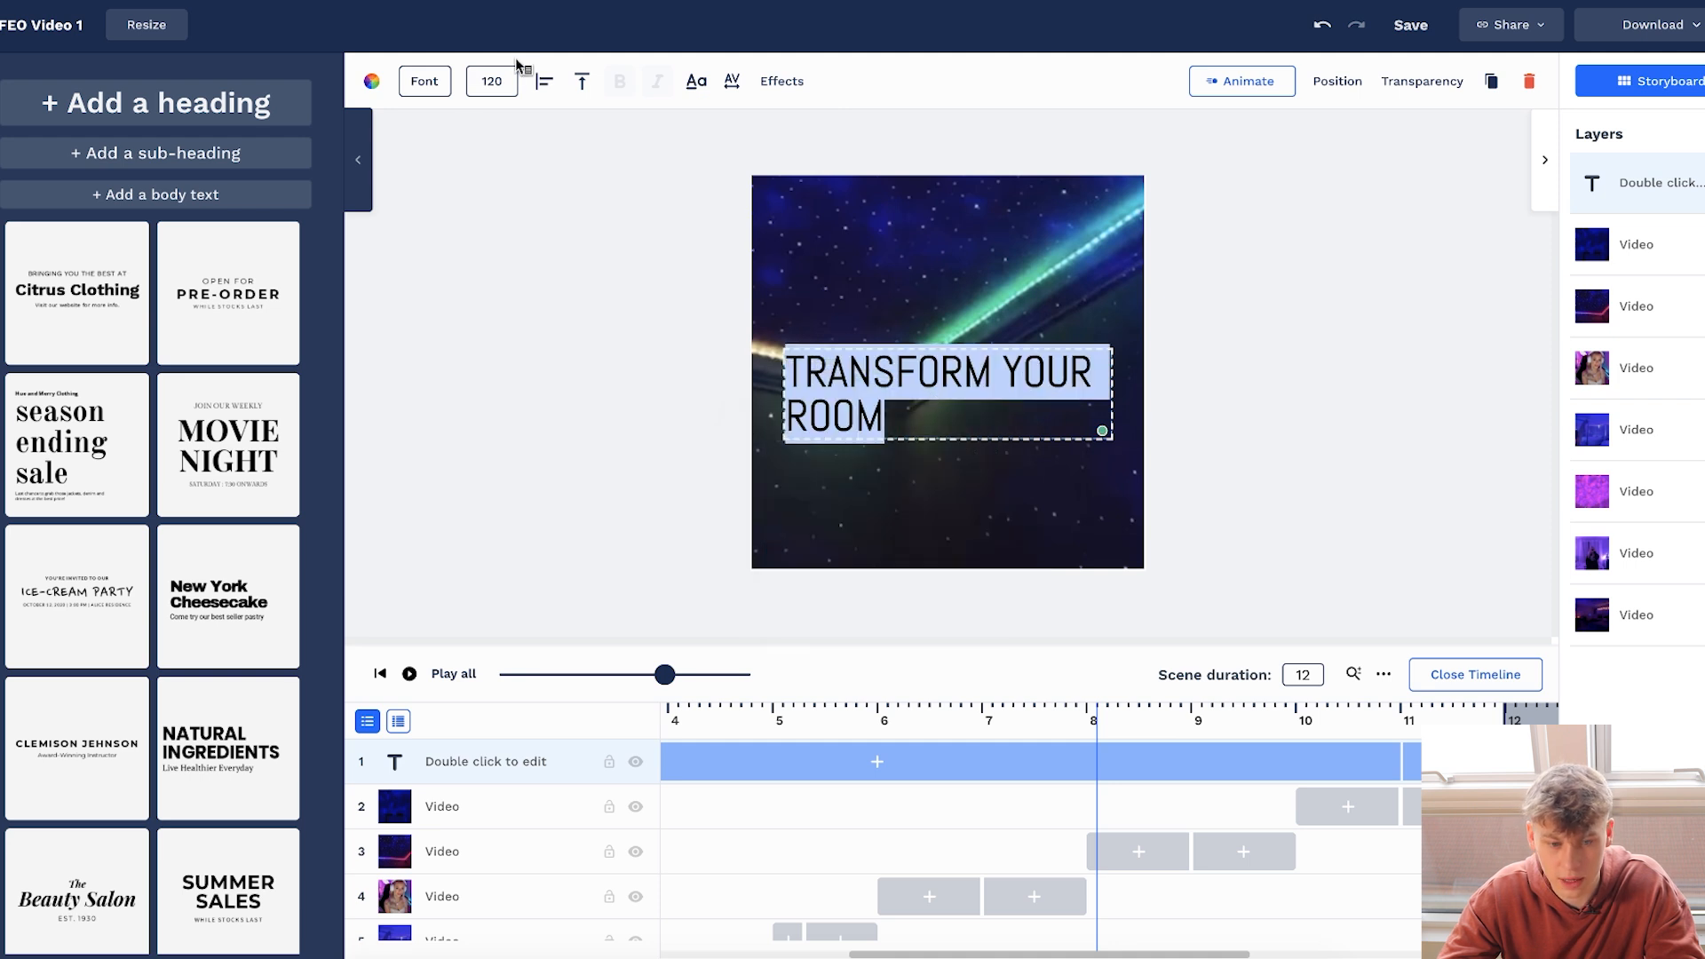
click(544, 80)
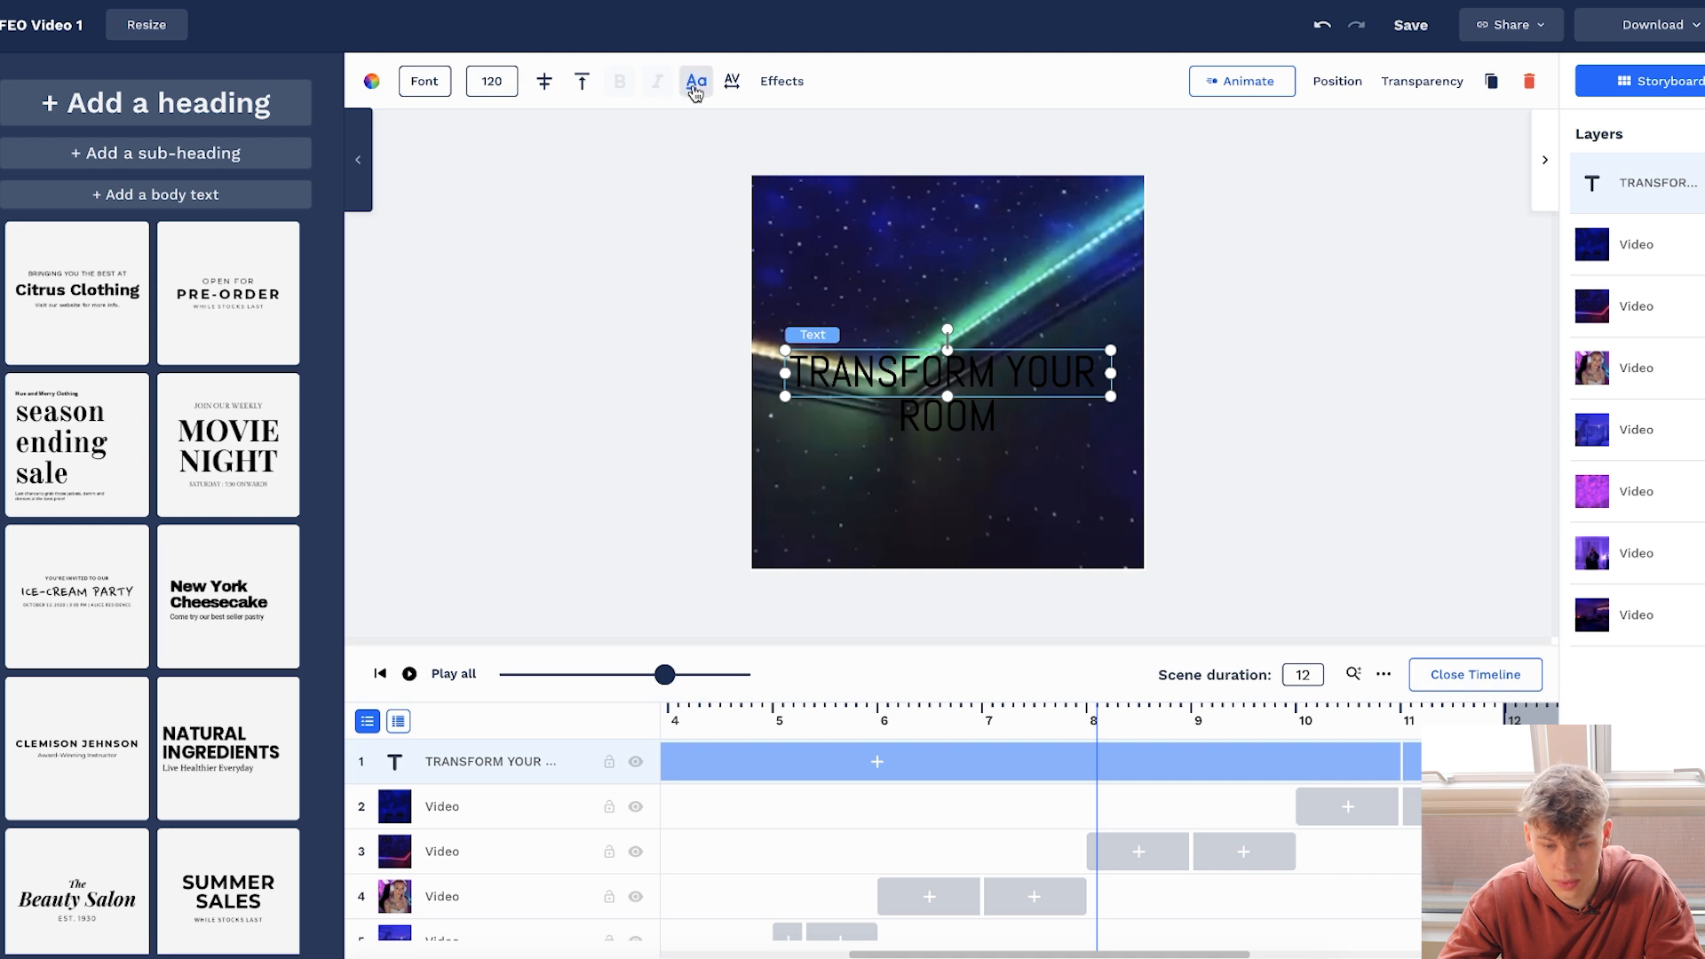
click(373, 82)
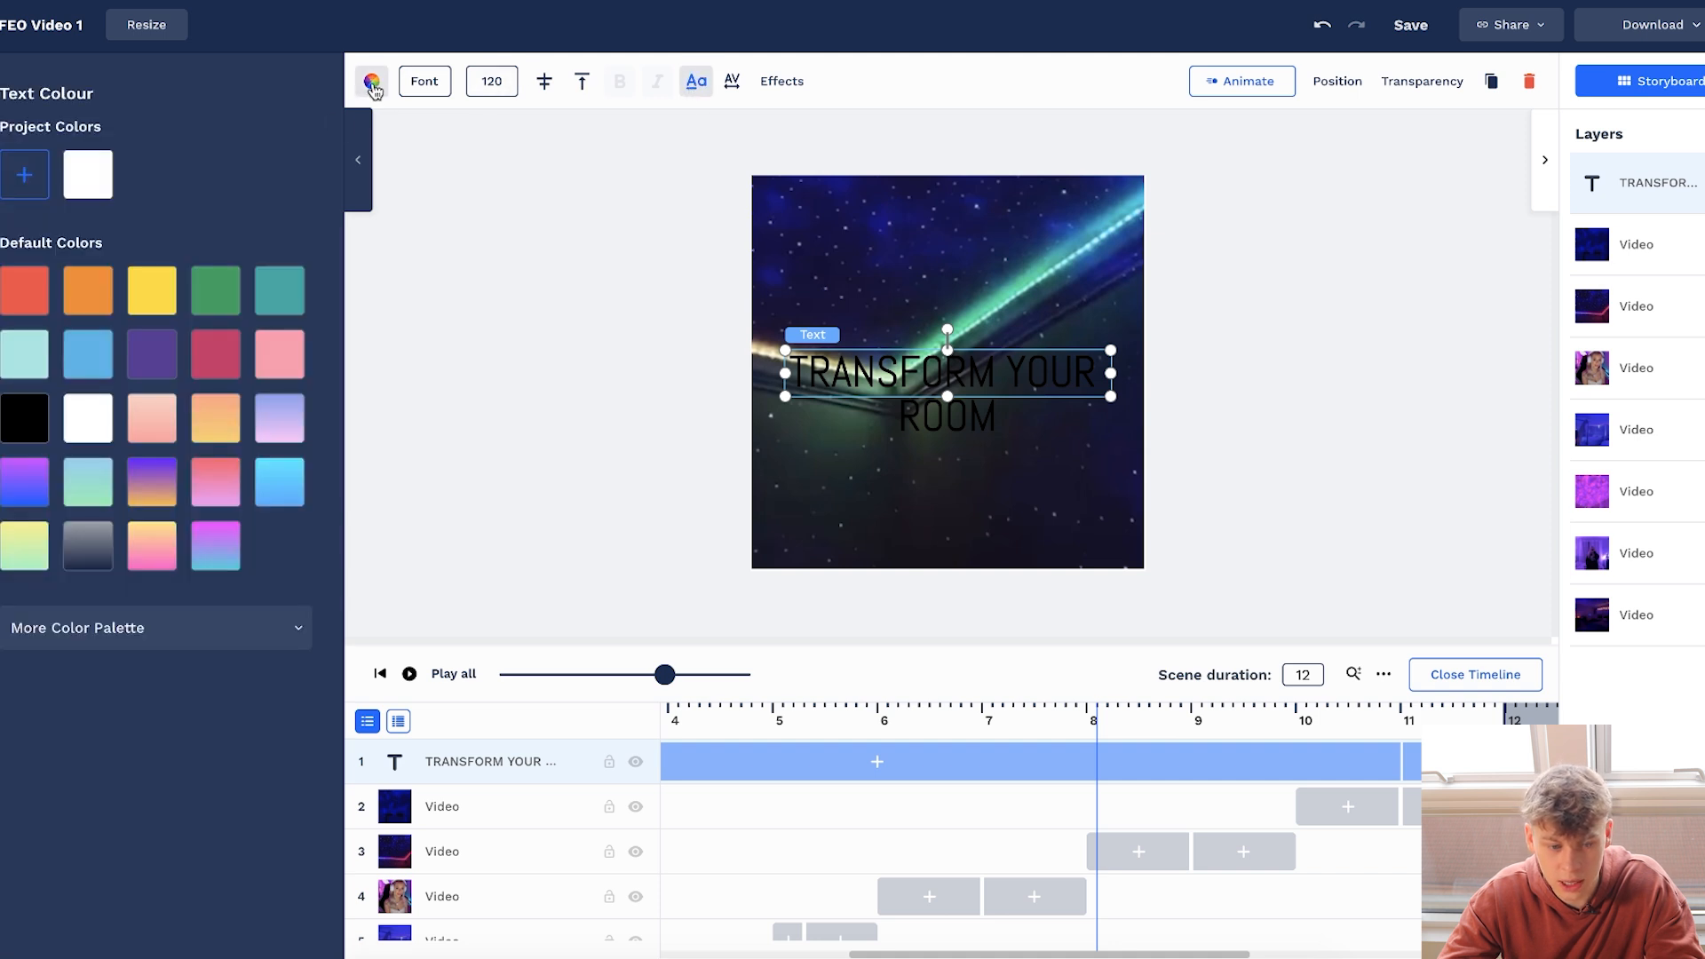
click(106, 178)
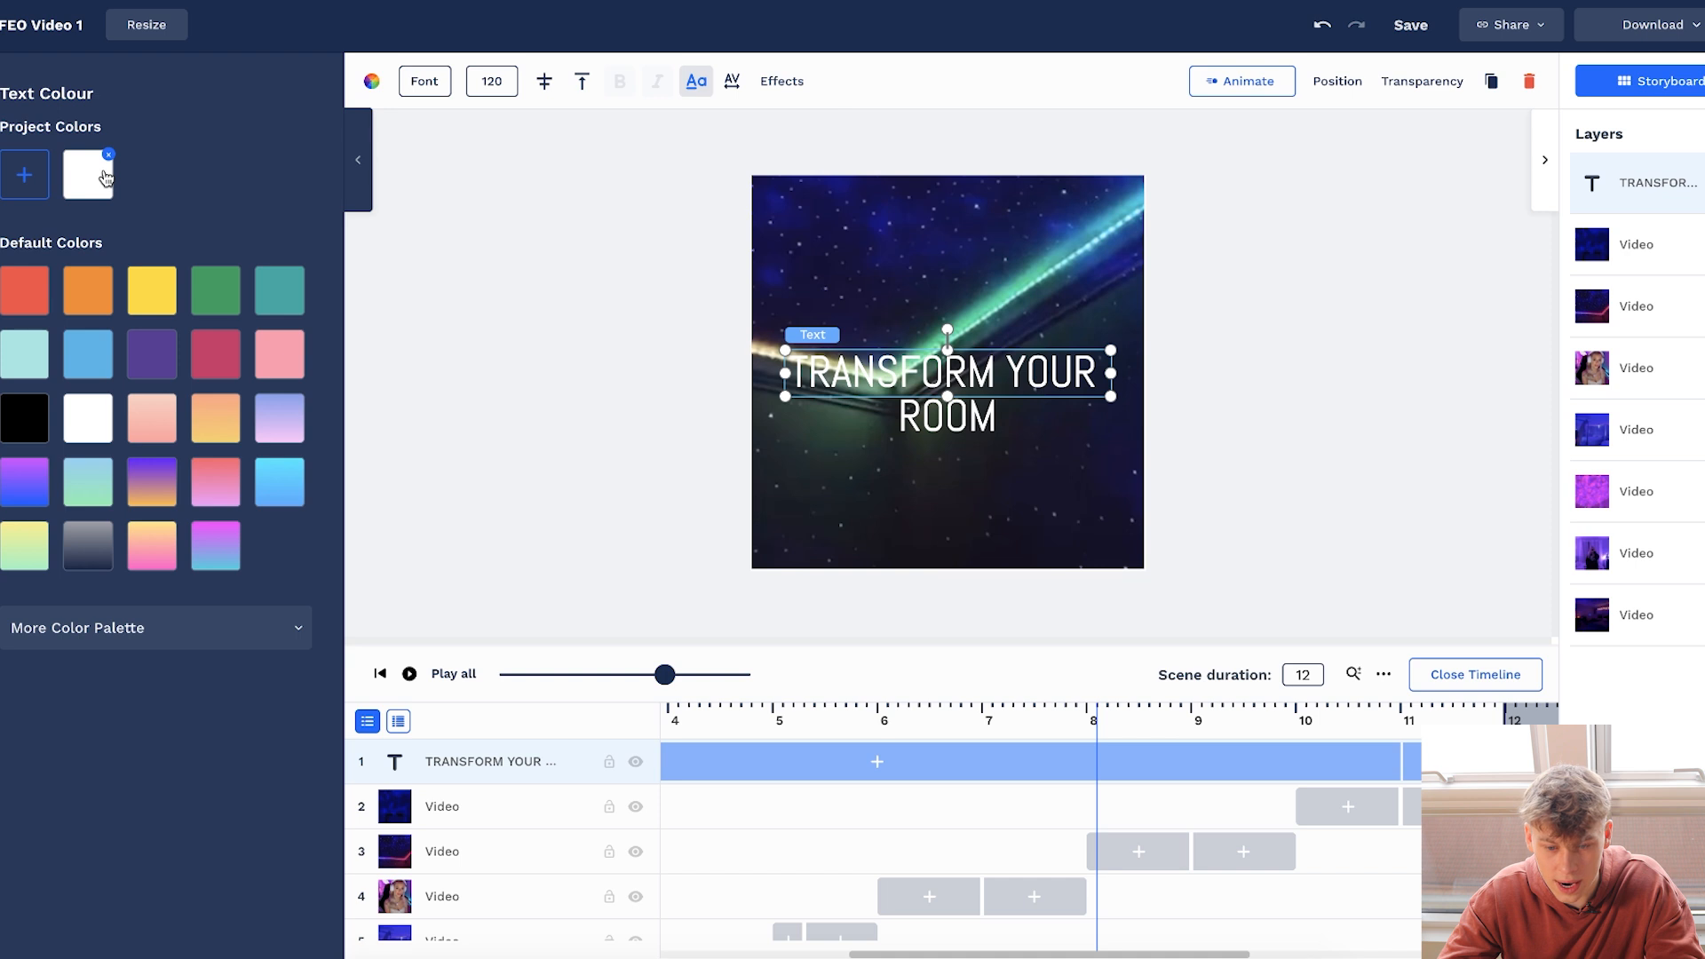
Change the heading's font to Poppins and make it bold.
click(430, 85)
scroll(134, 744, down, 10)
scroll(134, 744, down, 10)
scroll(134, 744, up, 20)
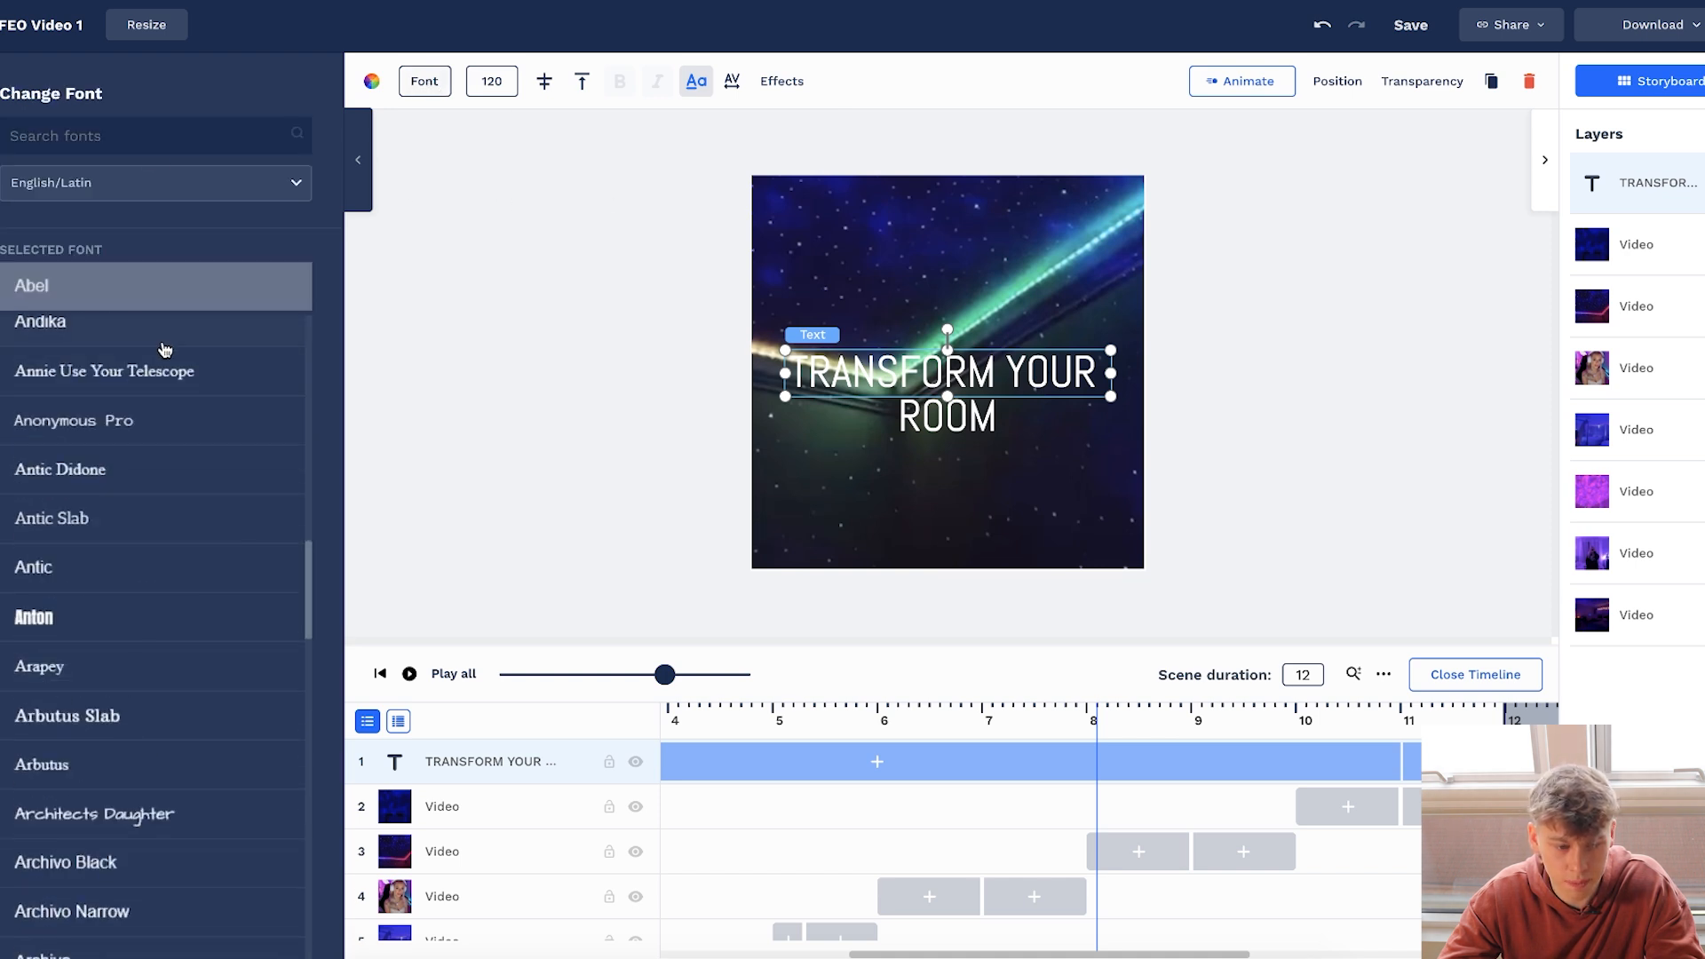
click(93, 124)
text(popp)
click(77, 363)
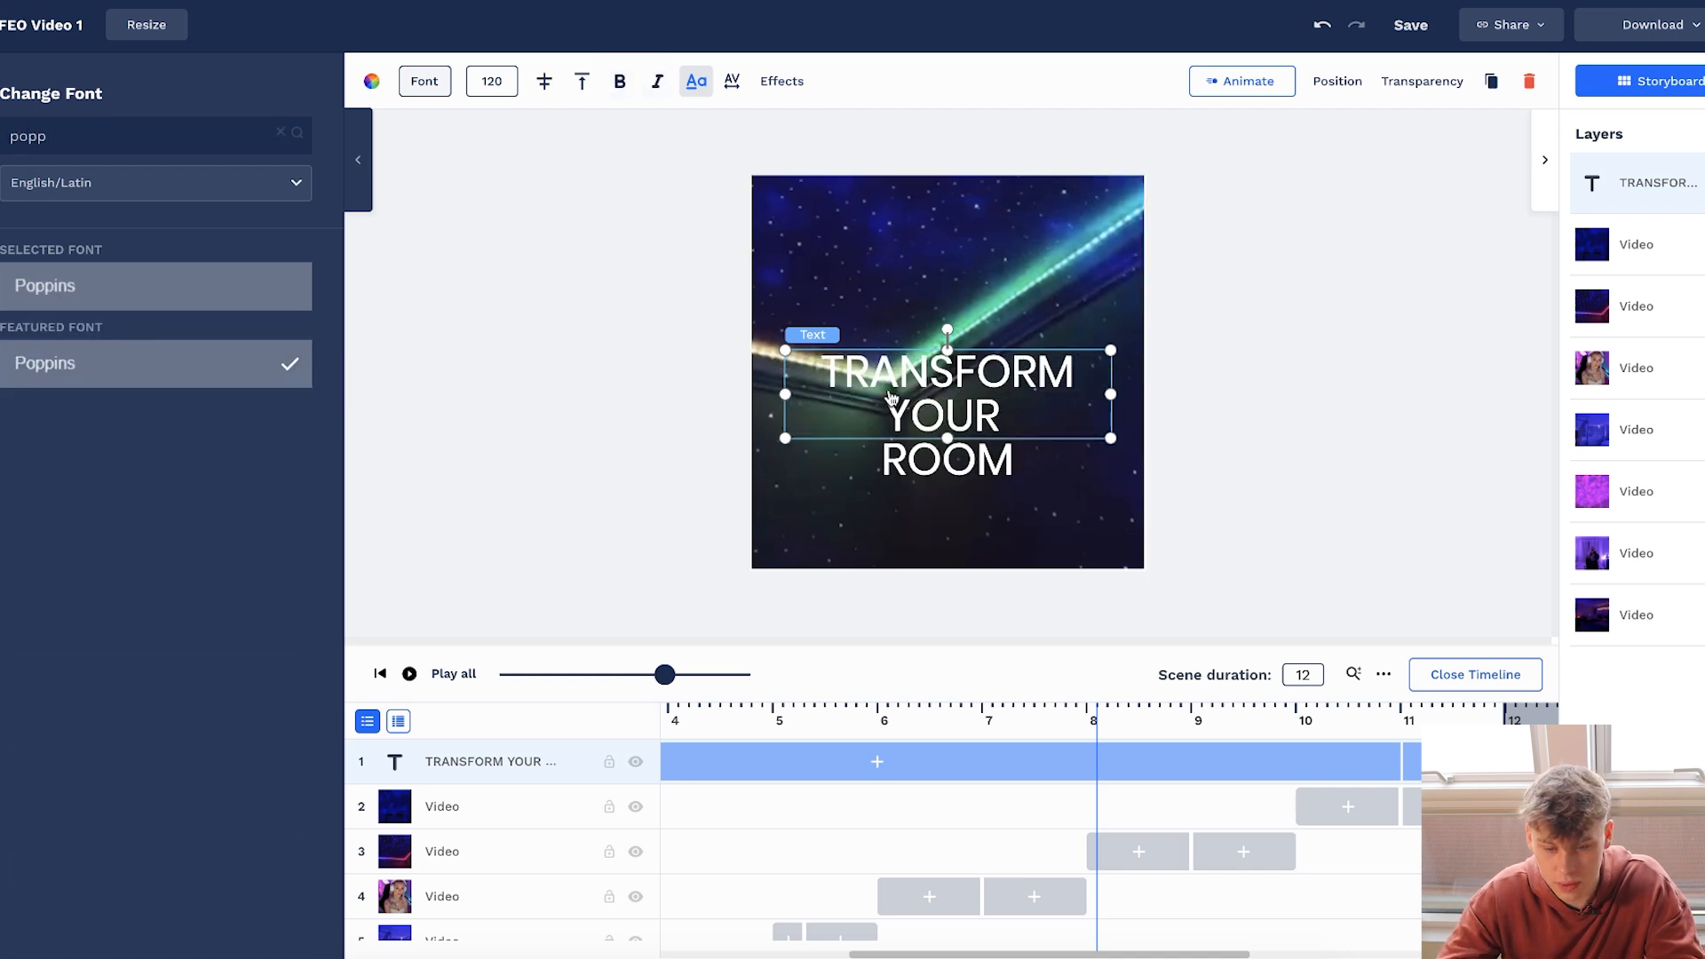
double_click(892, 397)
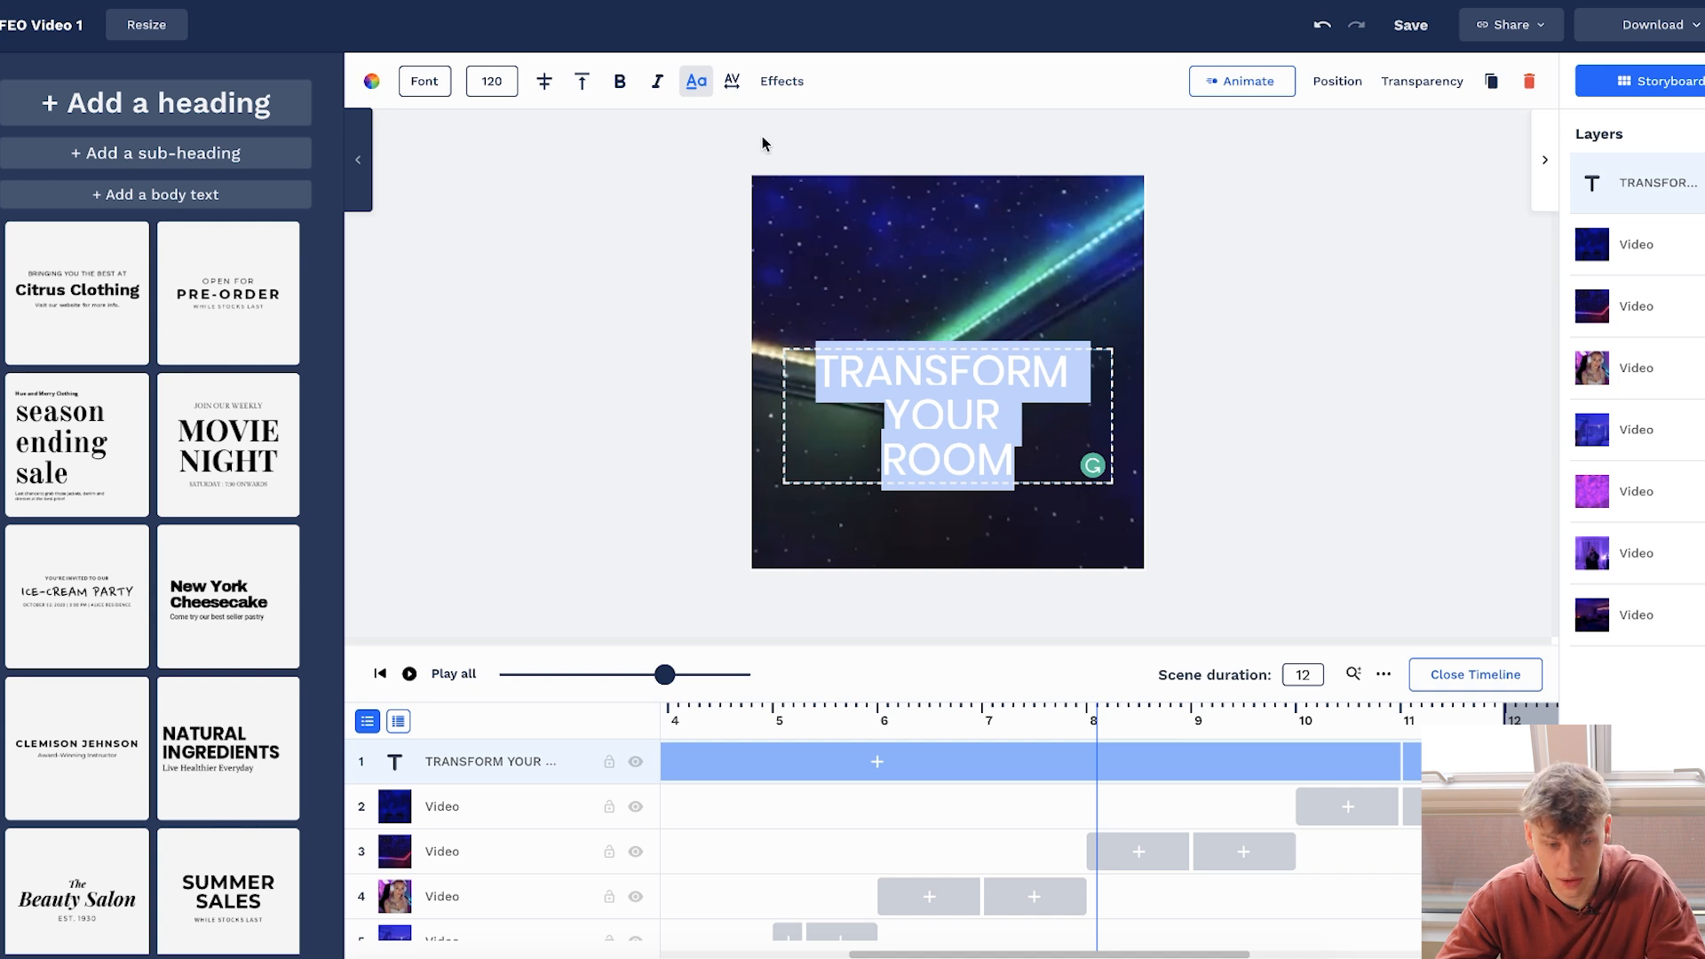
click(621, 84)
Try a black text background at 58% transparency and a drop shadow on the heading, switching both off again.
click(778, 81)
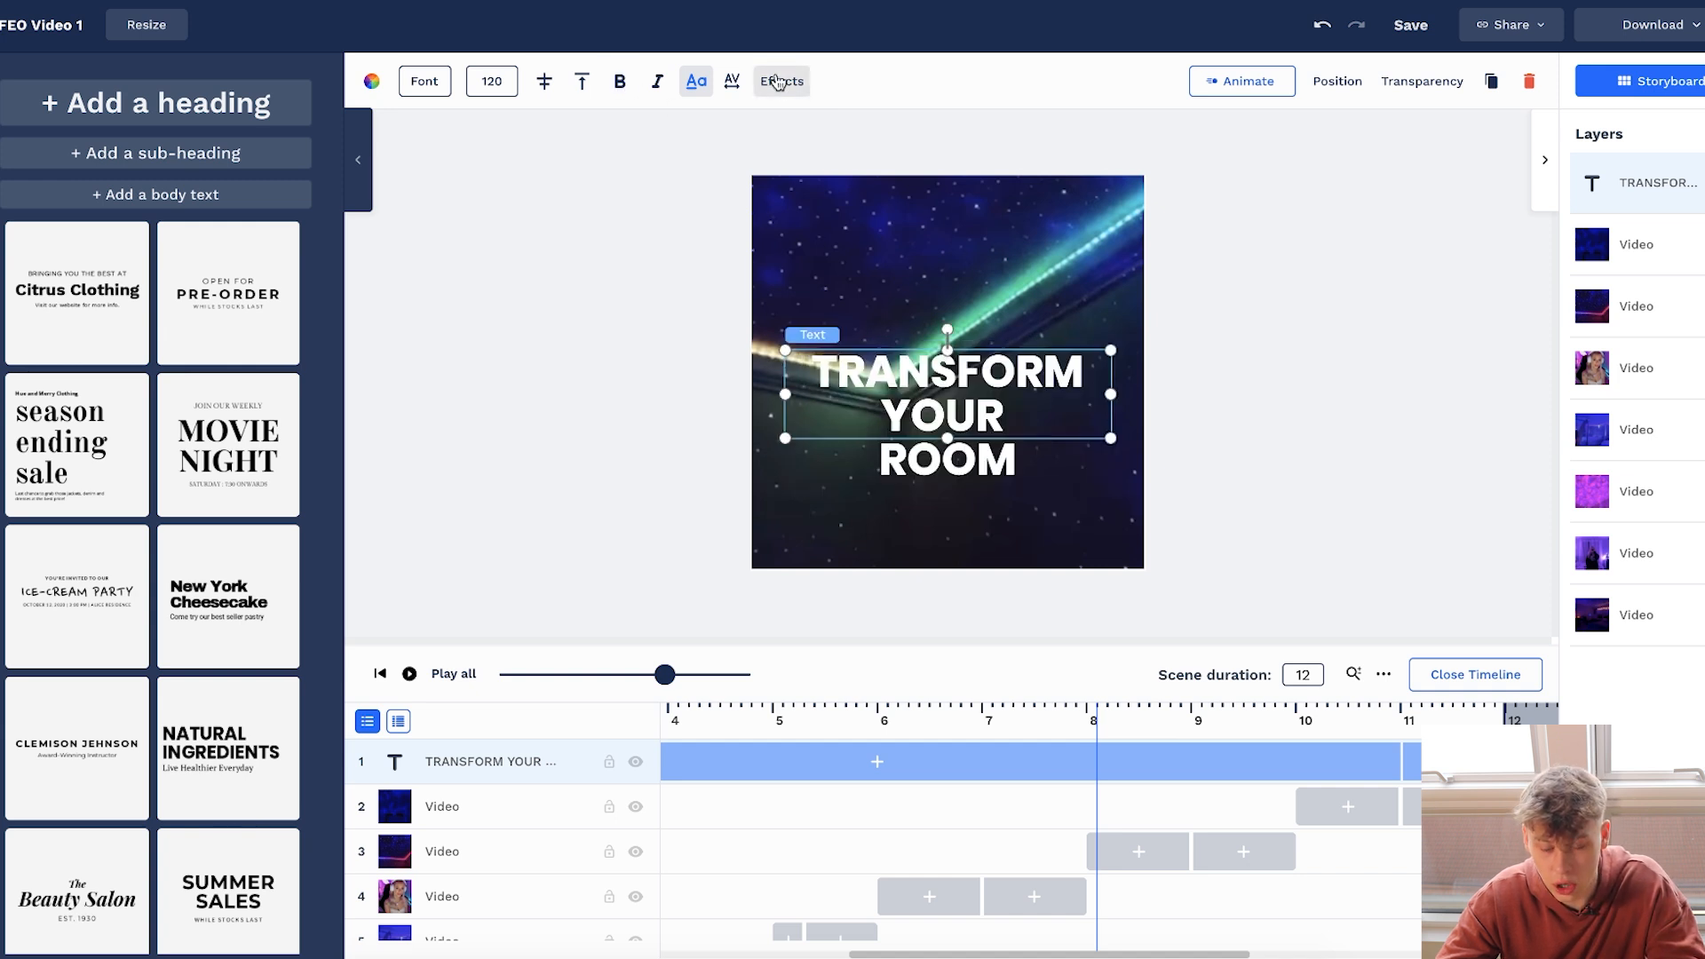
click(285, 132)
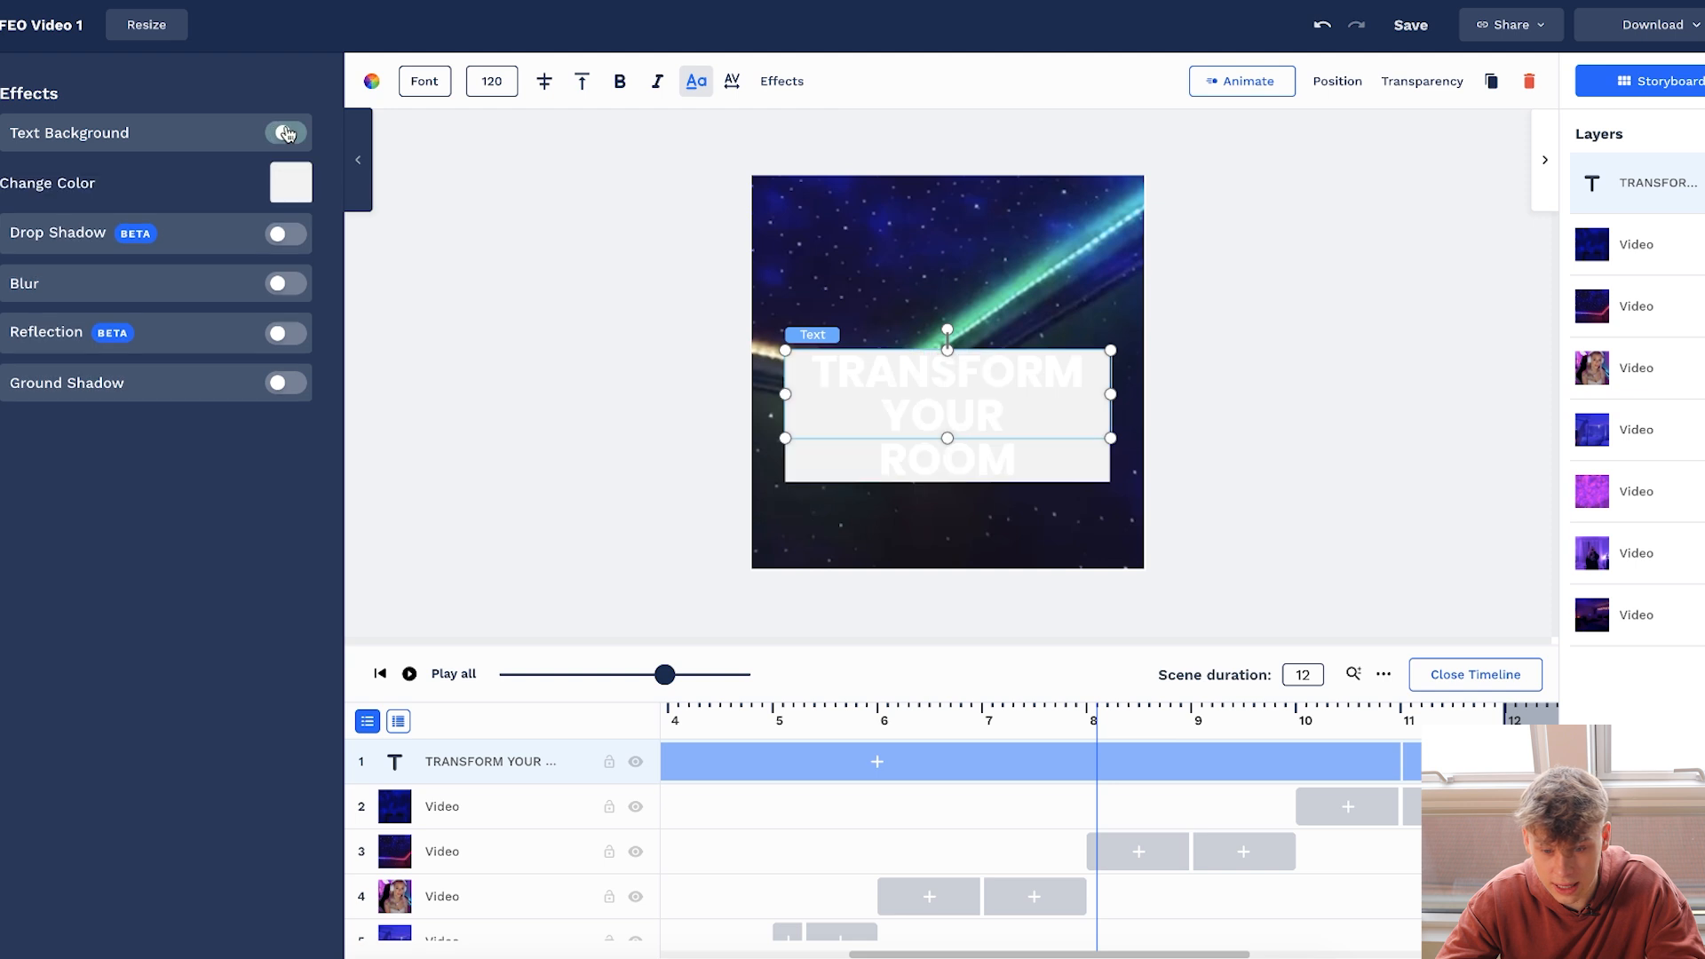
click(286, 133)
click(285, 133)
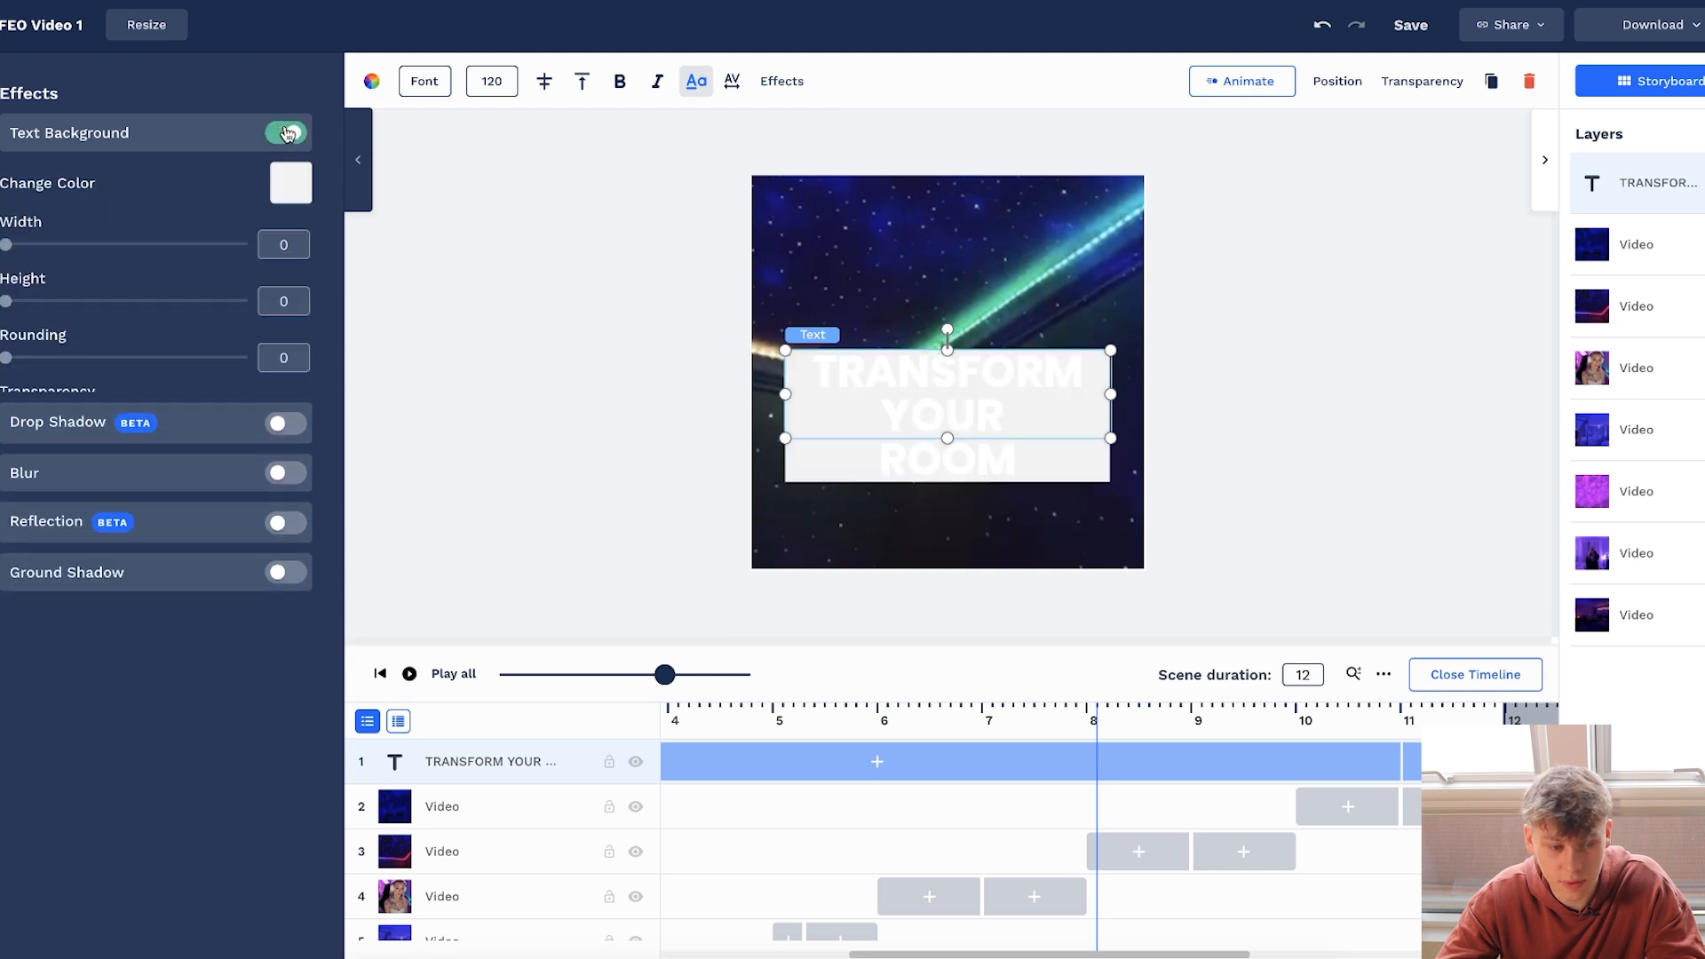
click(291, 182)
click(131, 724)
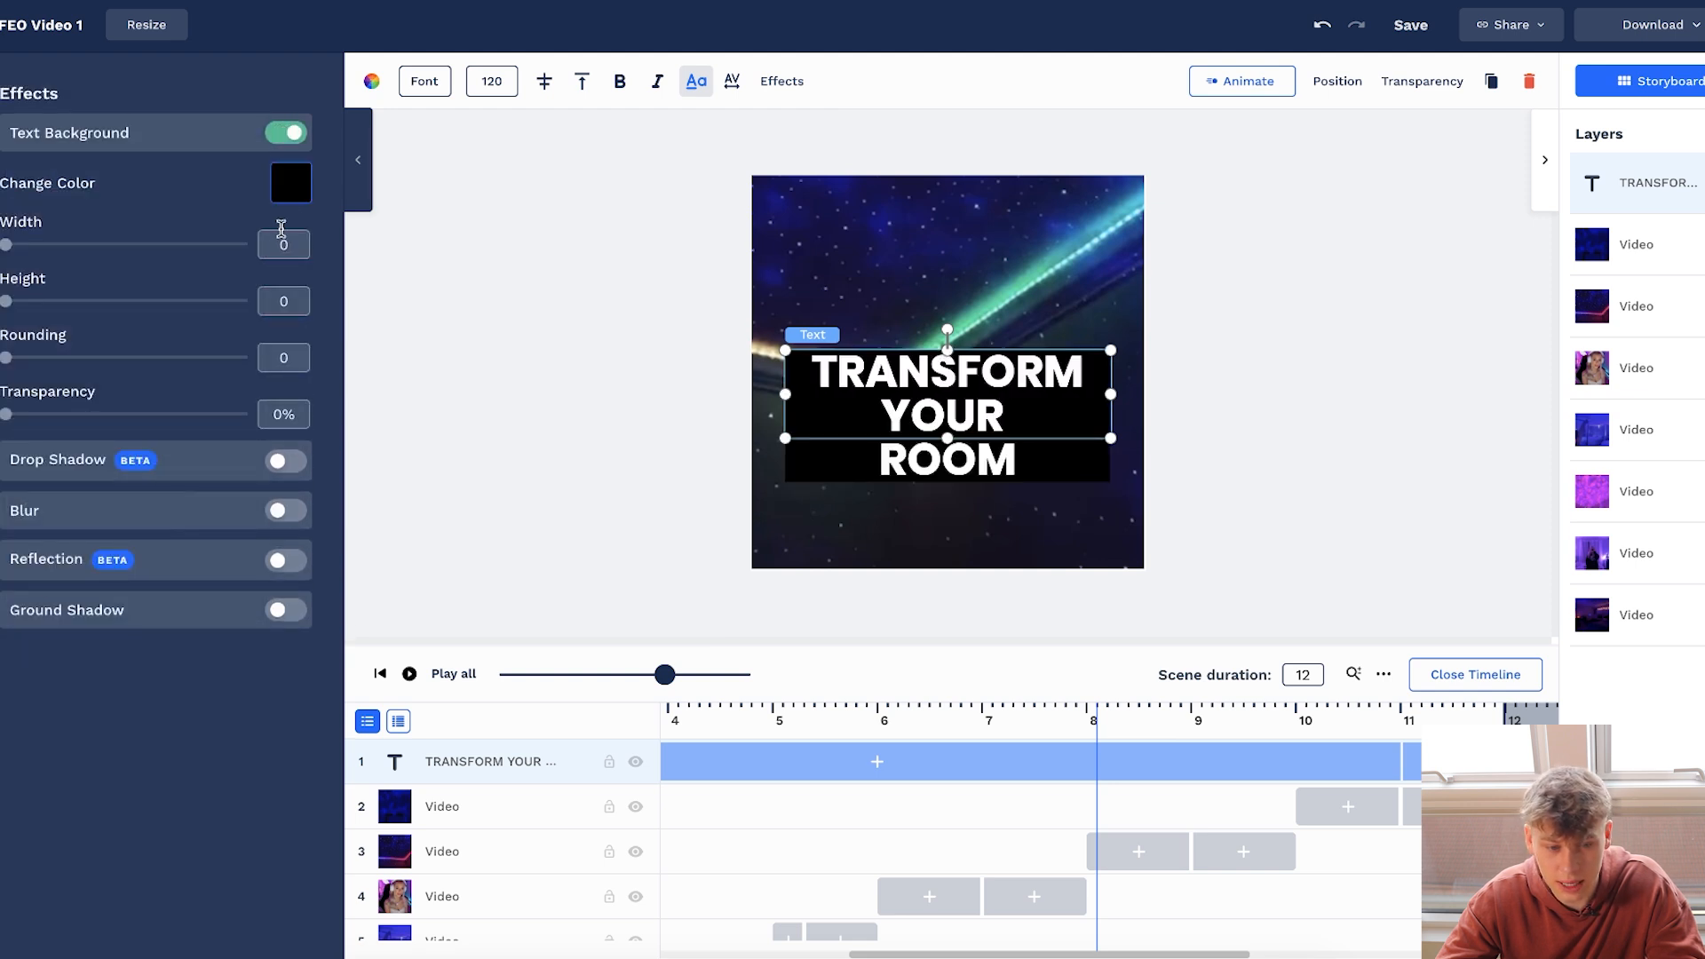
drag(6, 414, 143, 415)
drag(7, 357, 6, 301)
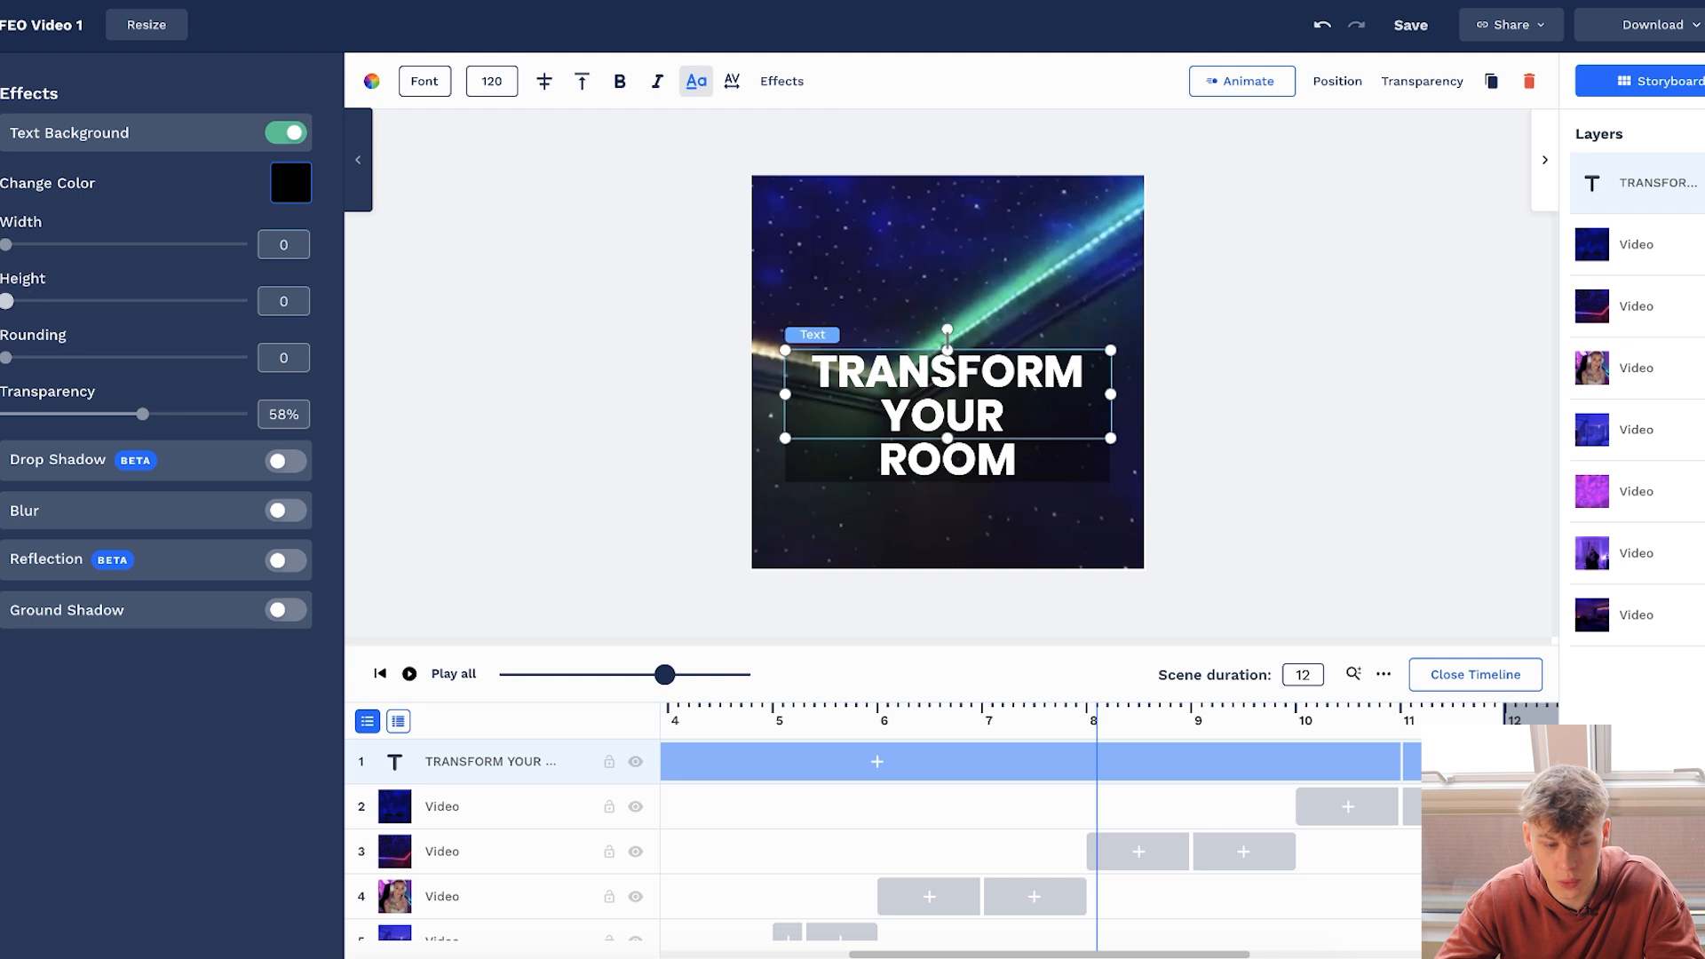
click(286, 135)
click(288, 183)
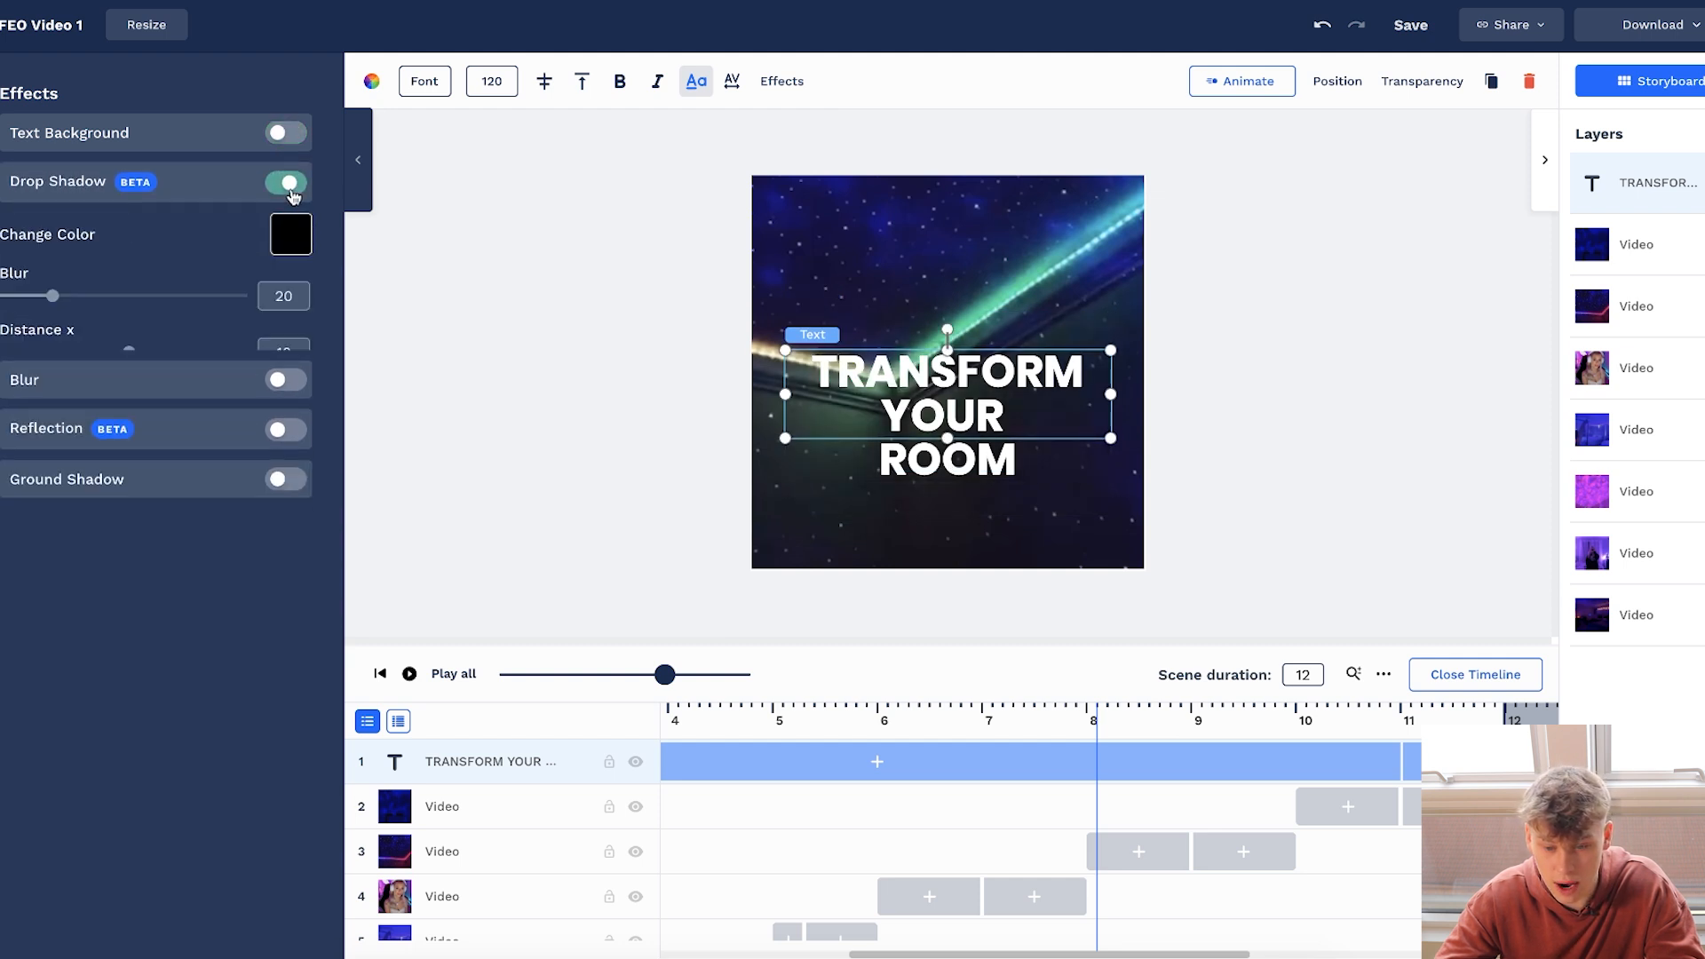
click(292, 190)
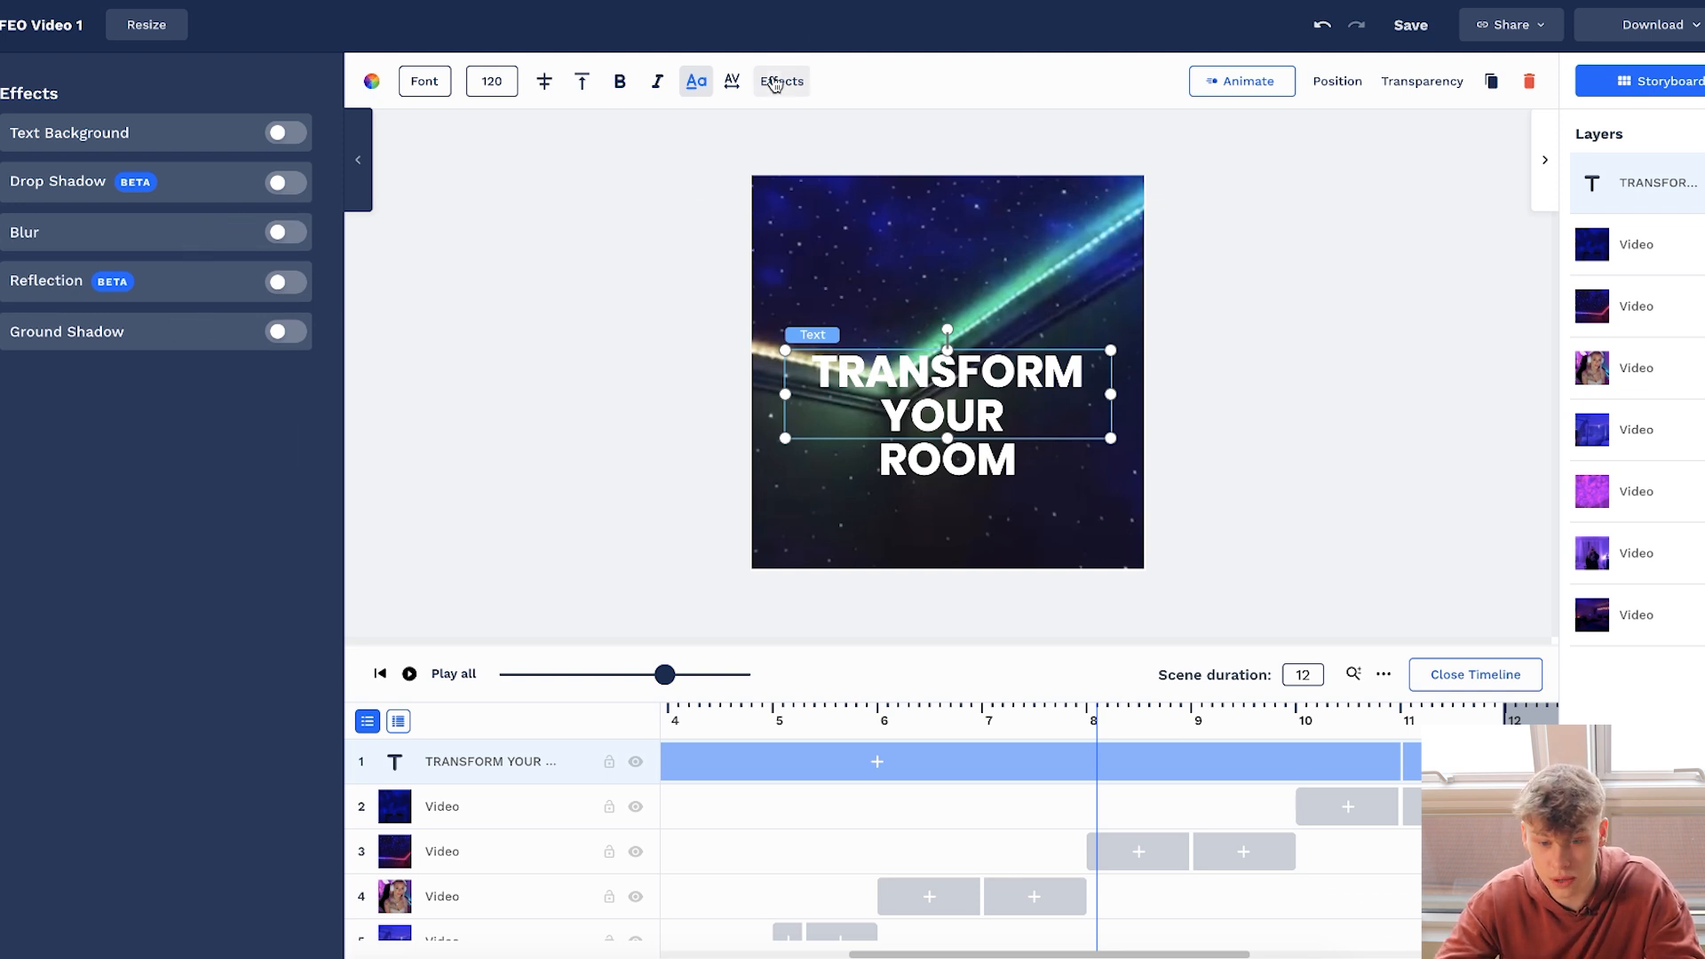
Move the heading slightly up in the frame and shorten its timeline span to run from 8 to 10 seconds.
drag(977, 422, 977, 399)
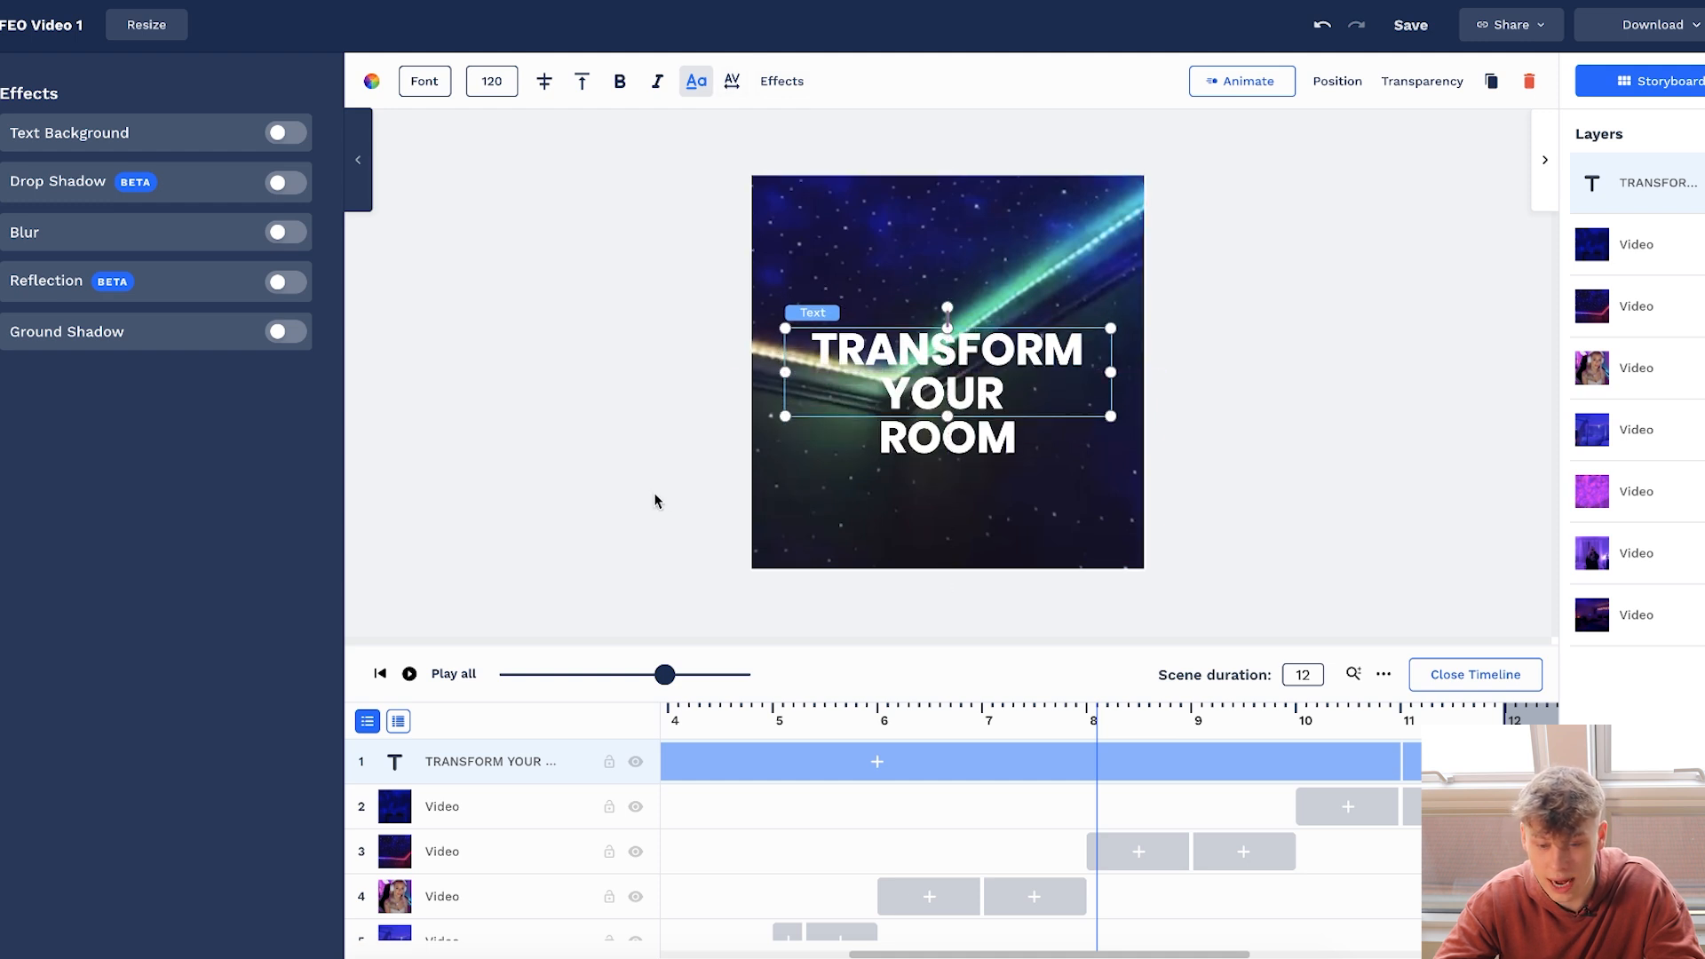
click(620, 506)
click(691, 768)
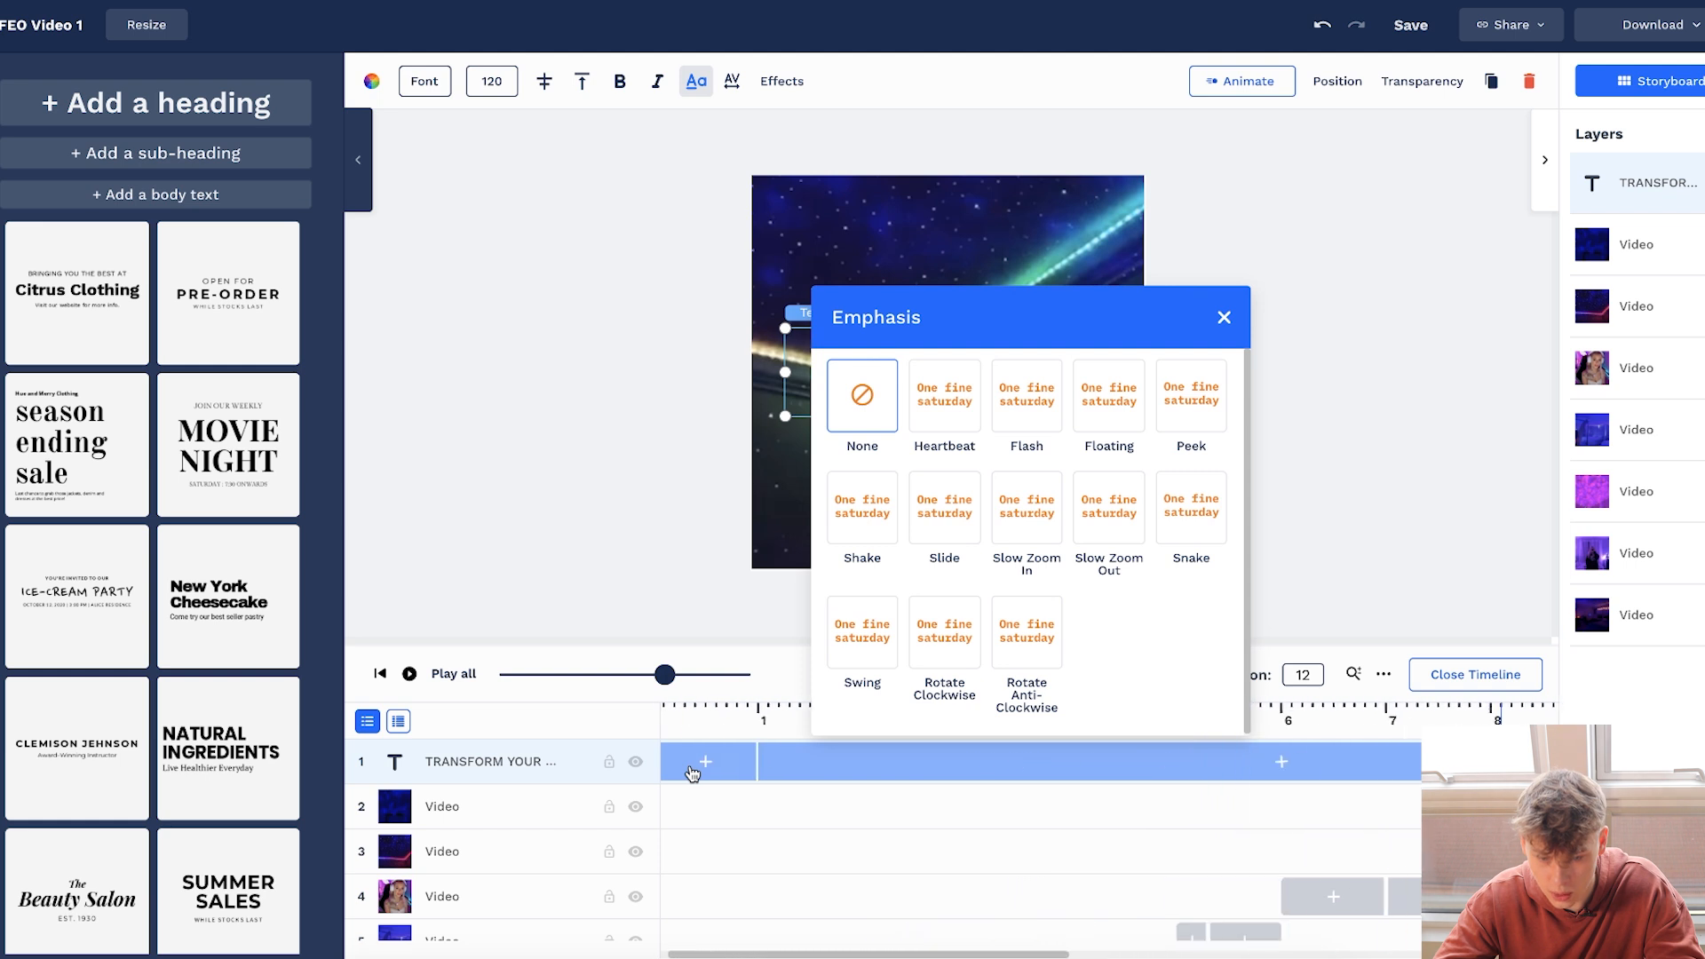
drag(692, 771, 1353, 761)
scroll(1352, 761, right, 5)
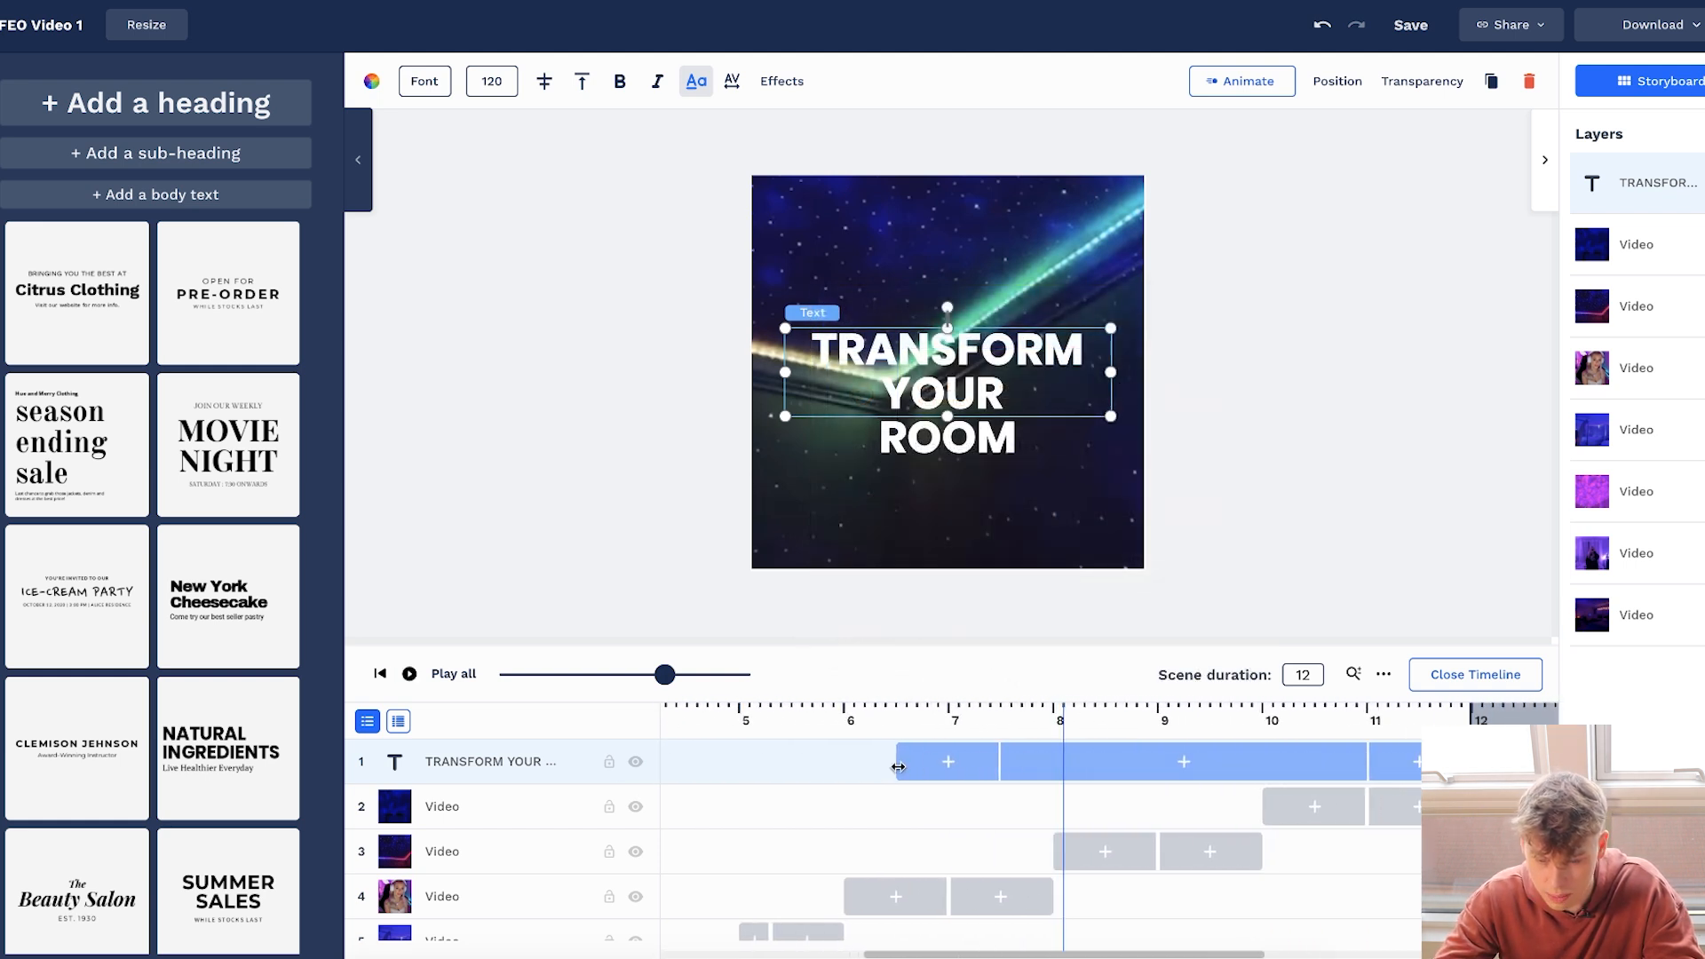
click(410, 674)
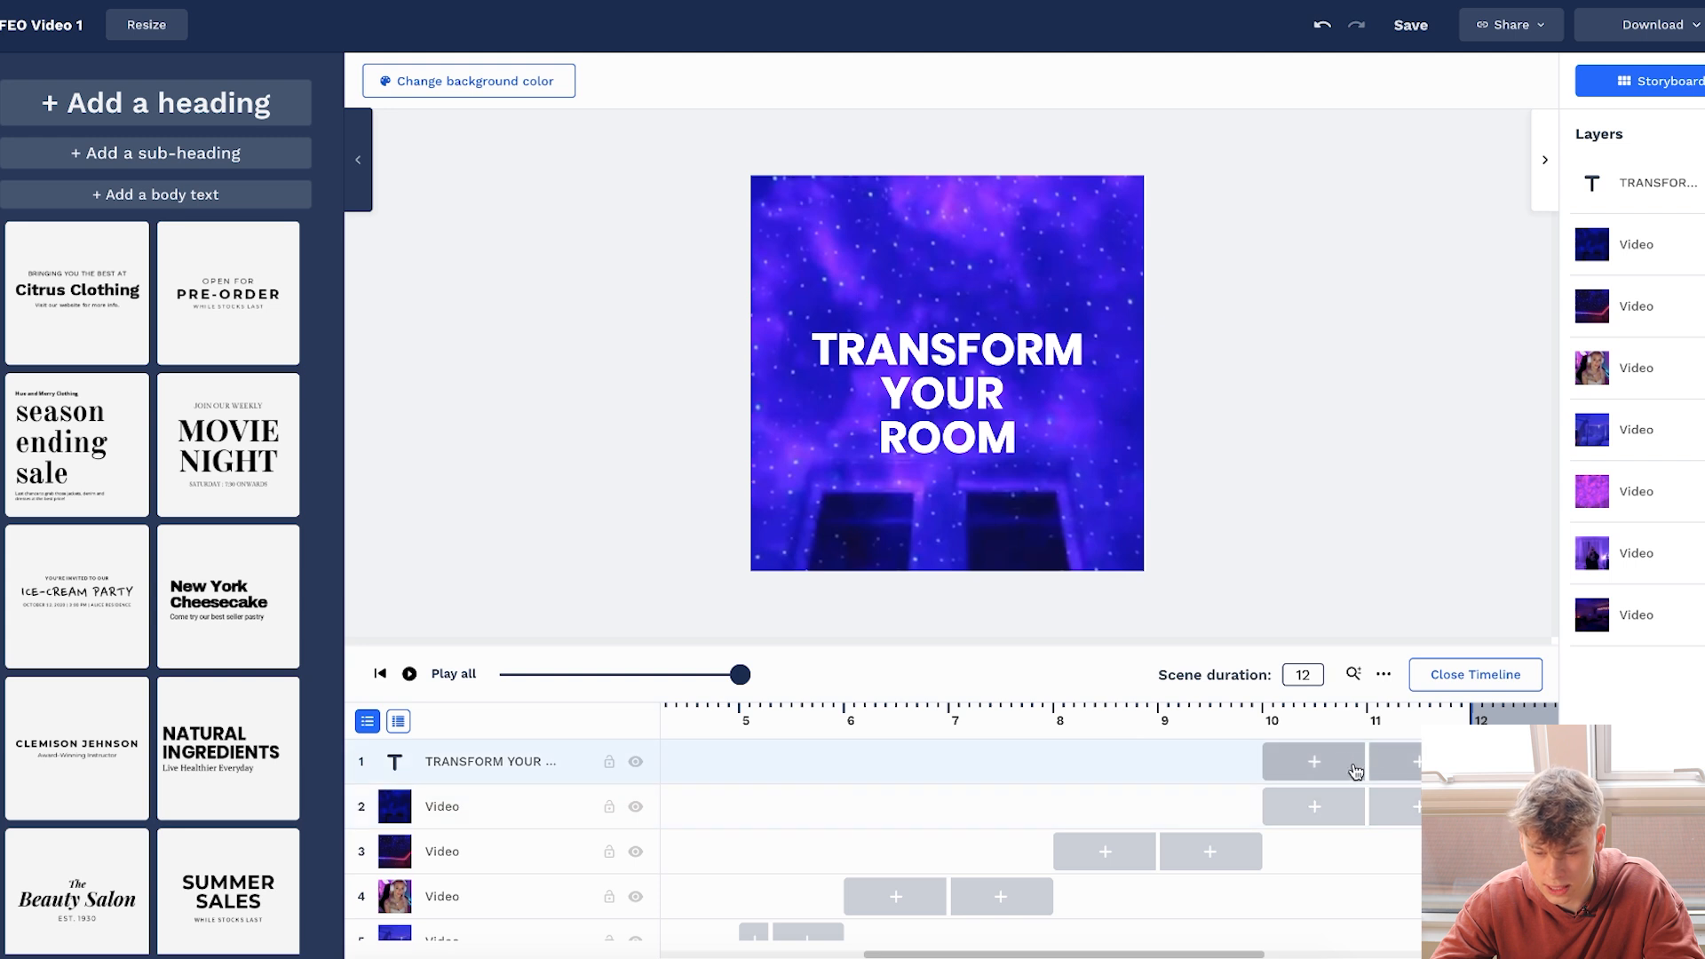
drag(1385, 762, 1161, 769)
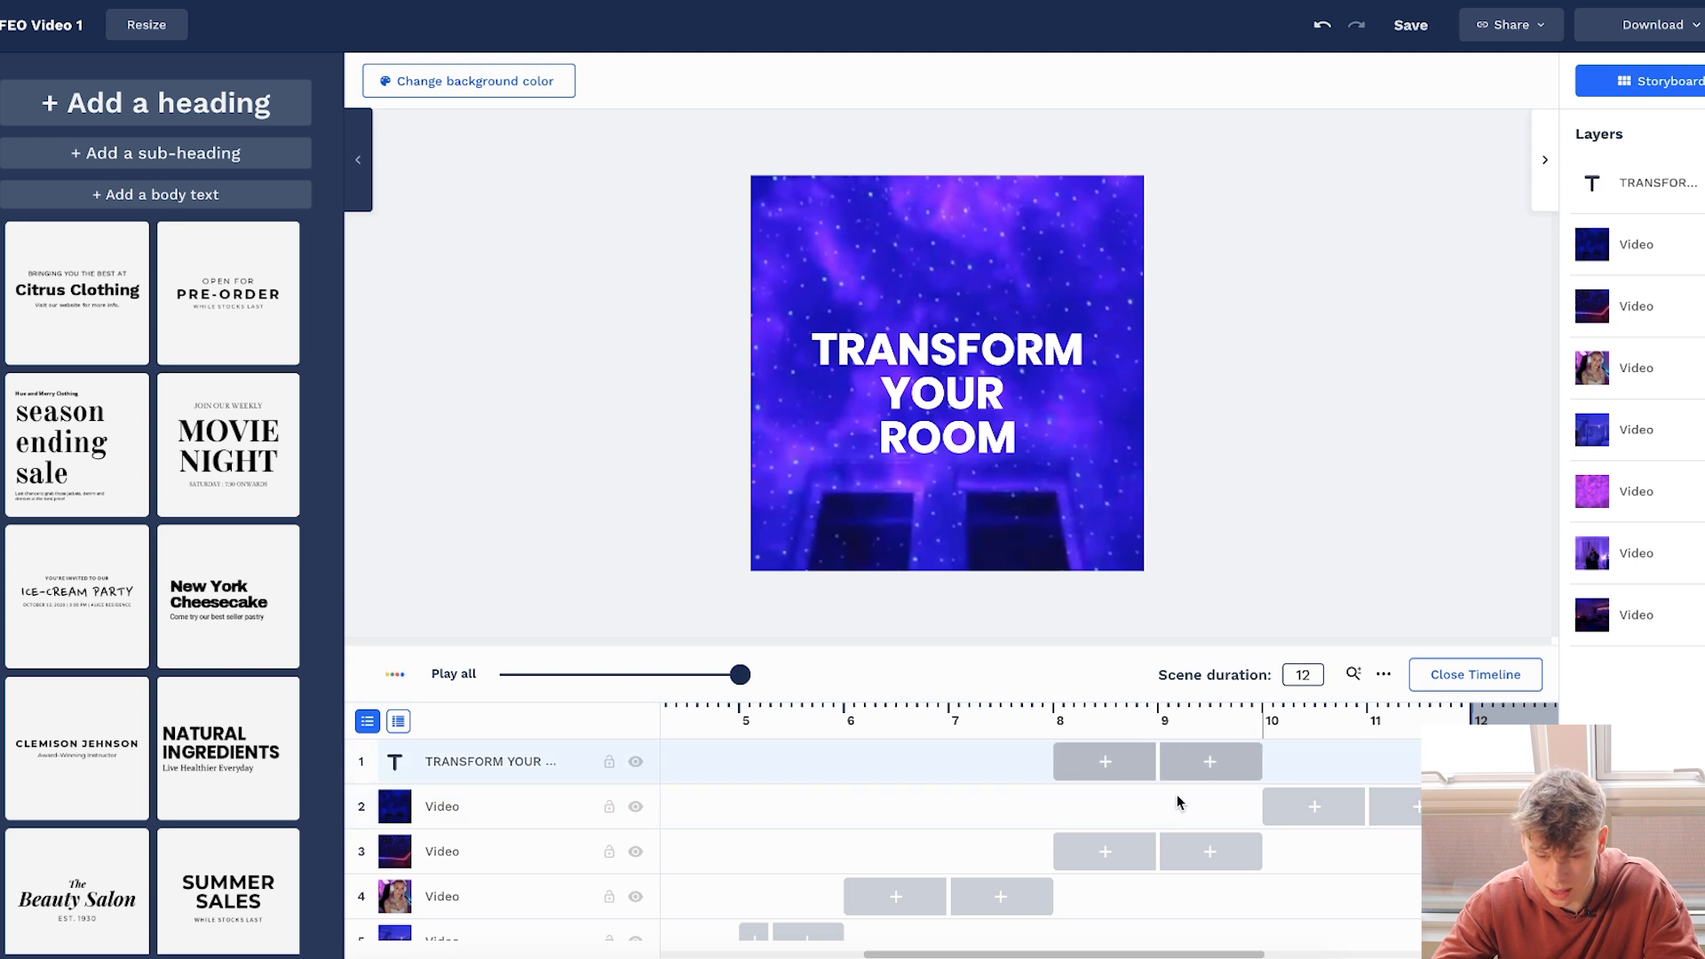
Give the heading a Fade In entrance animated by letter and preview the scene.
click(1049, 722)
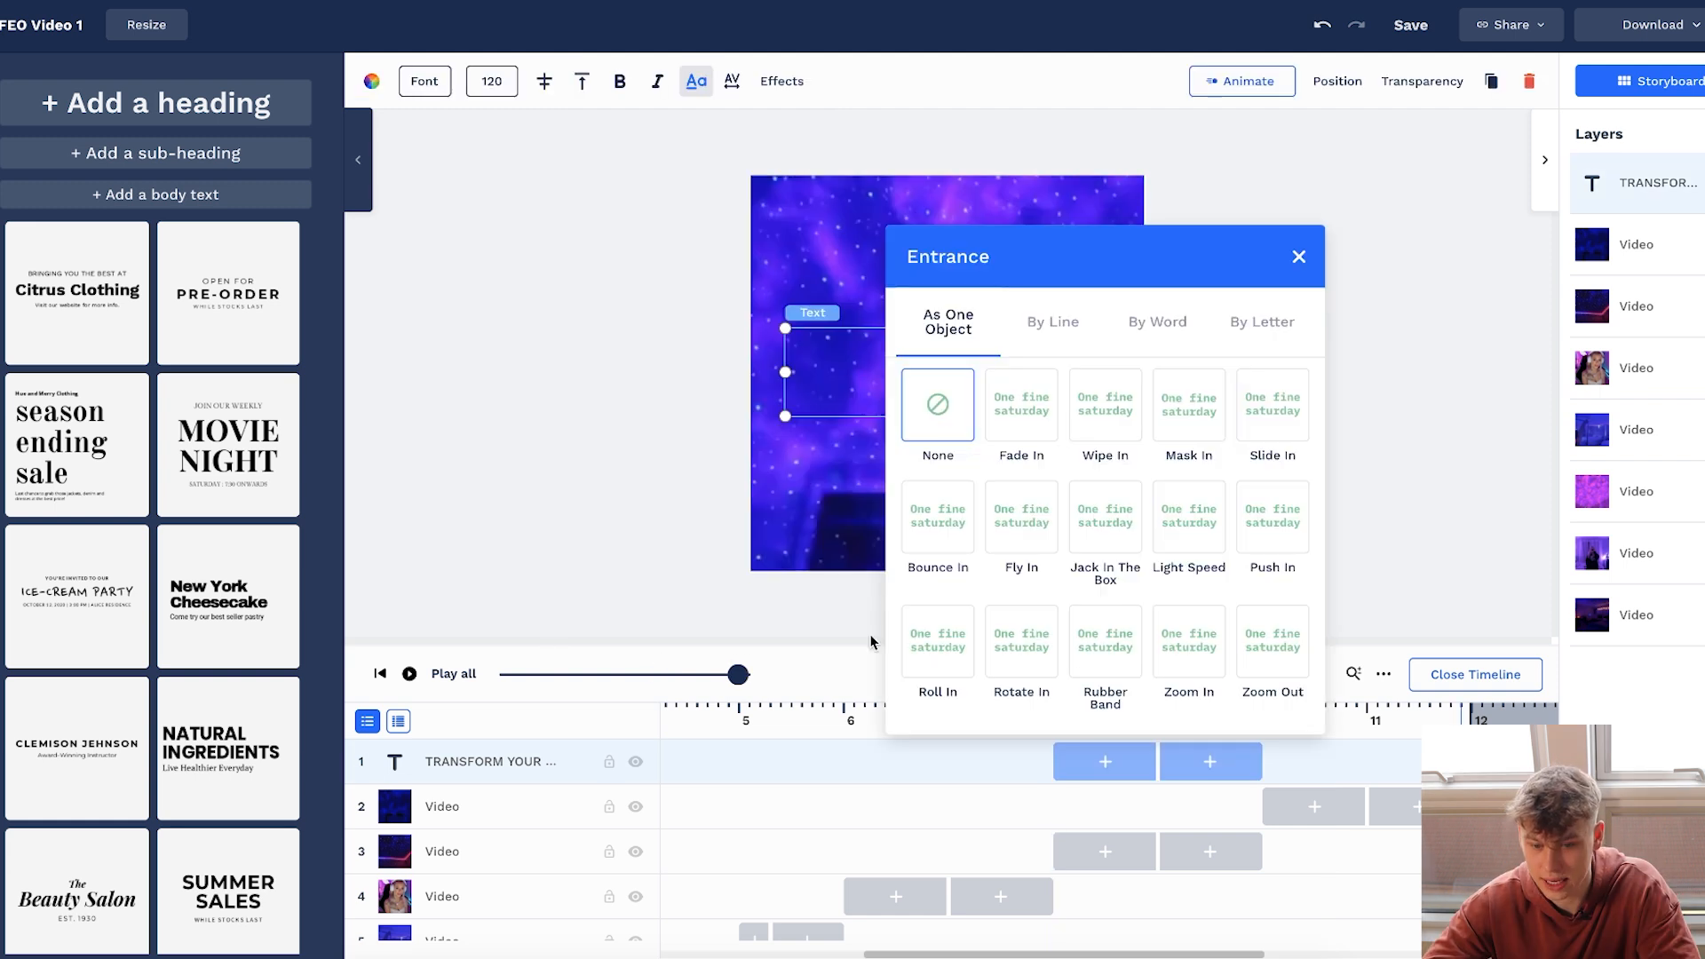
click(1055, 335)
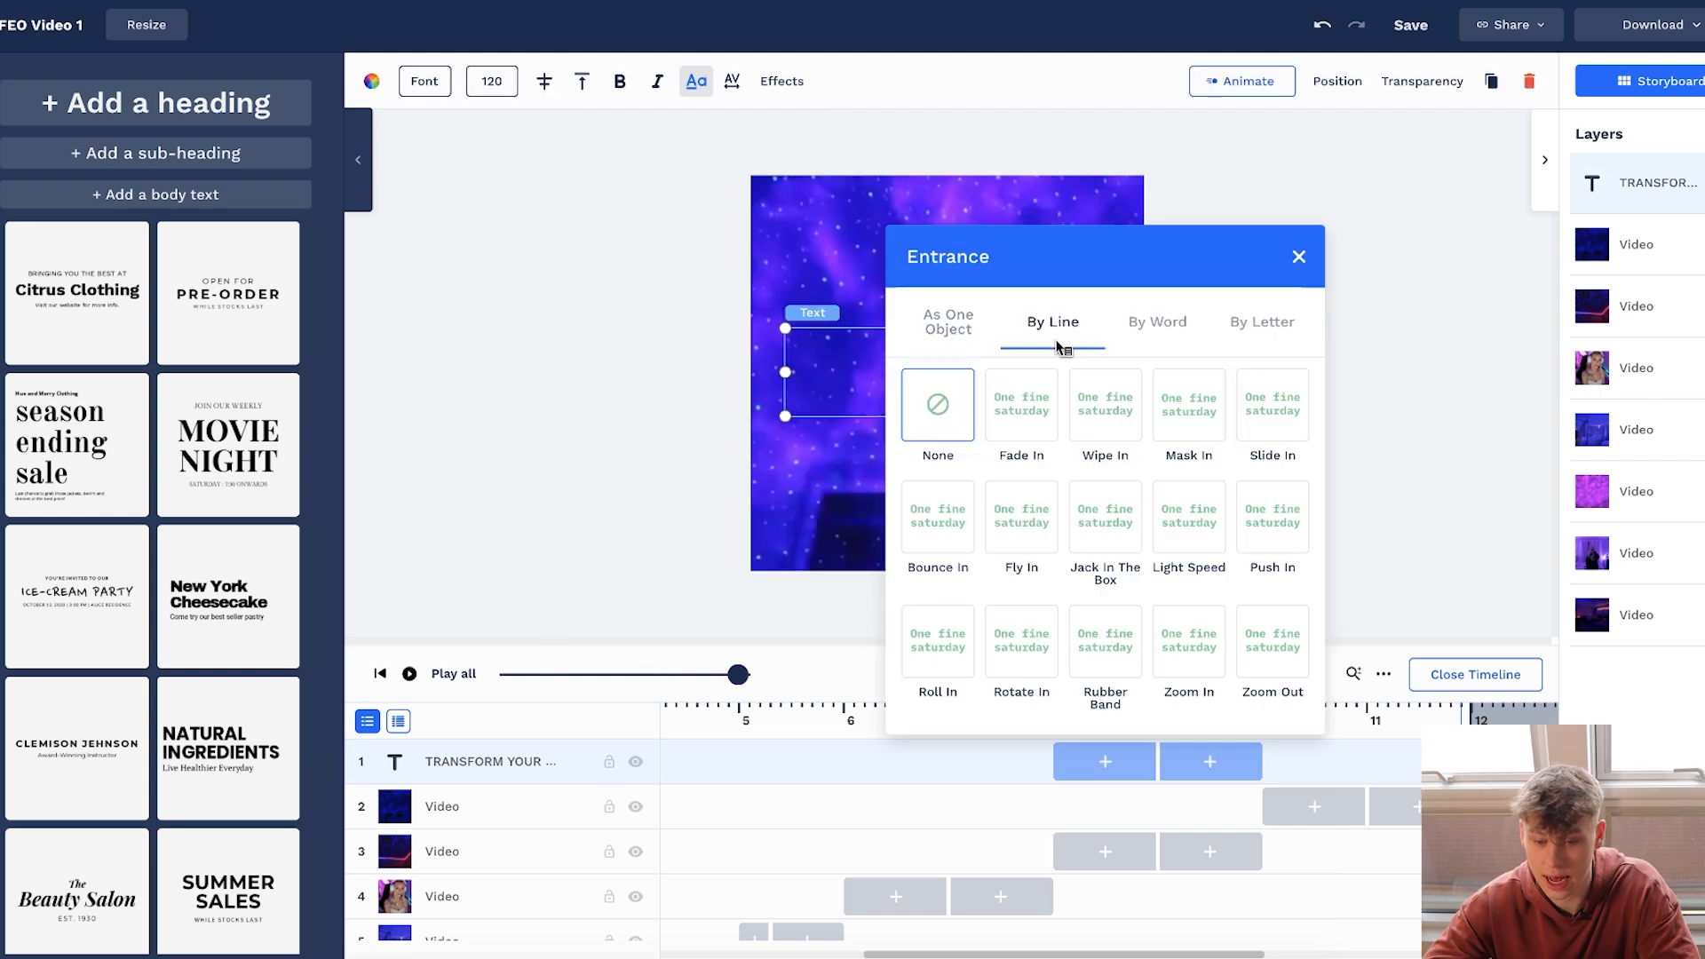
click(1181, 336)
click(1274, 325)
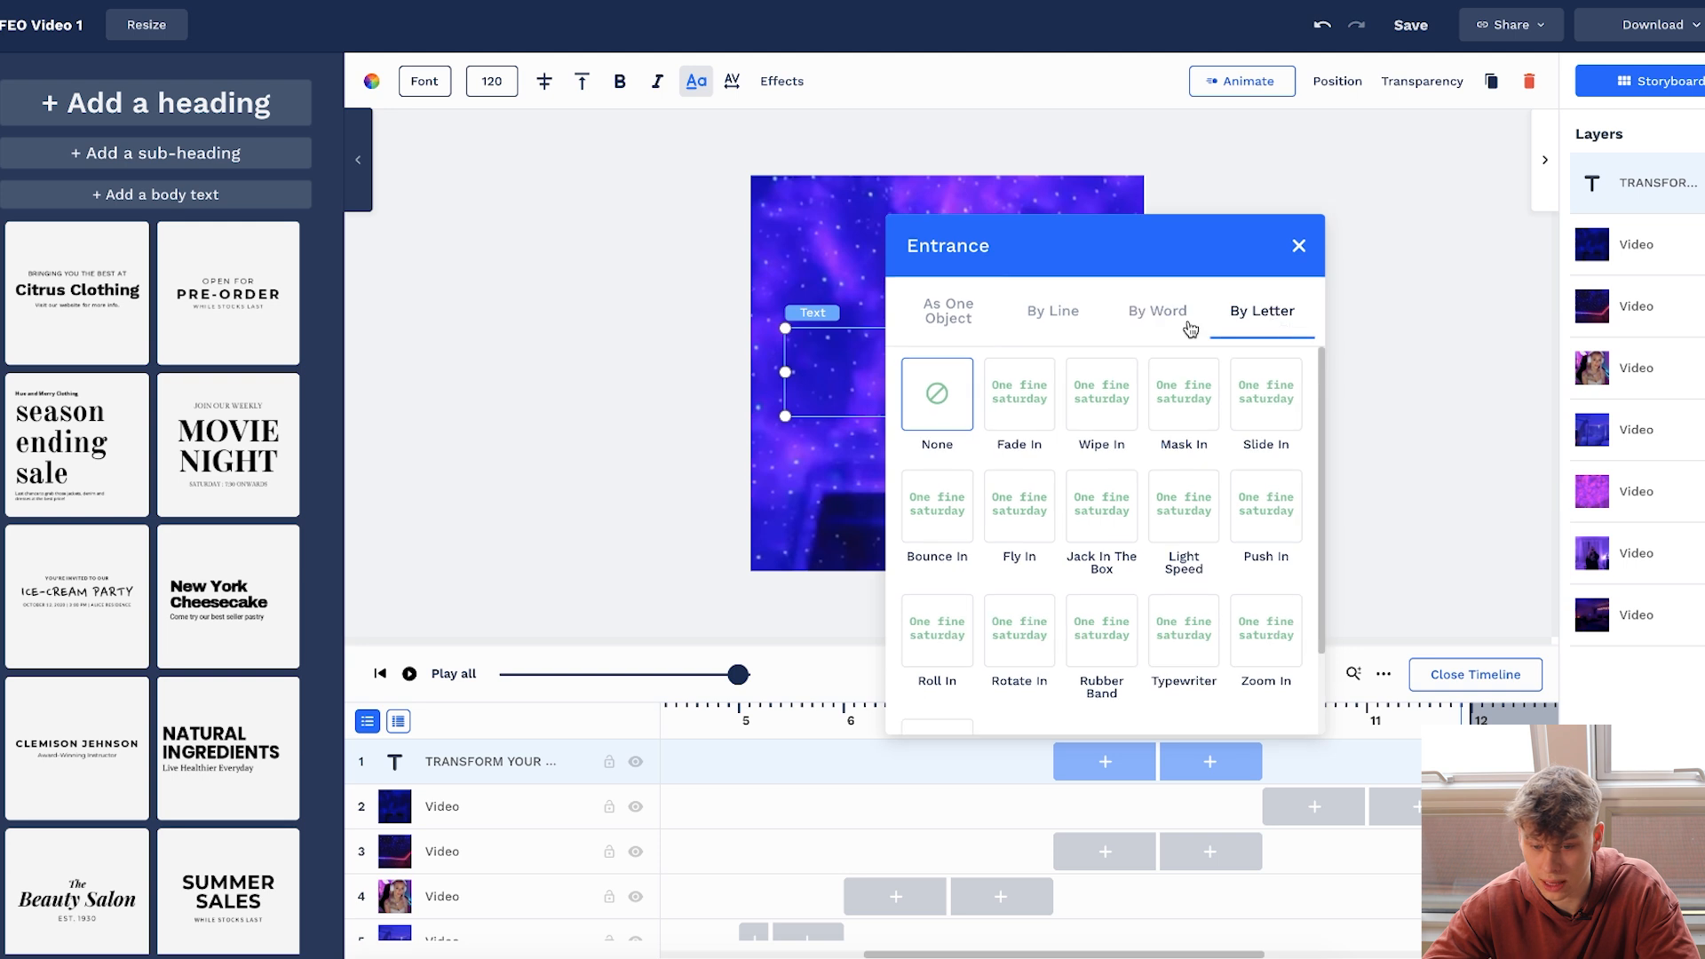
click(1021, 404)
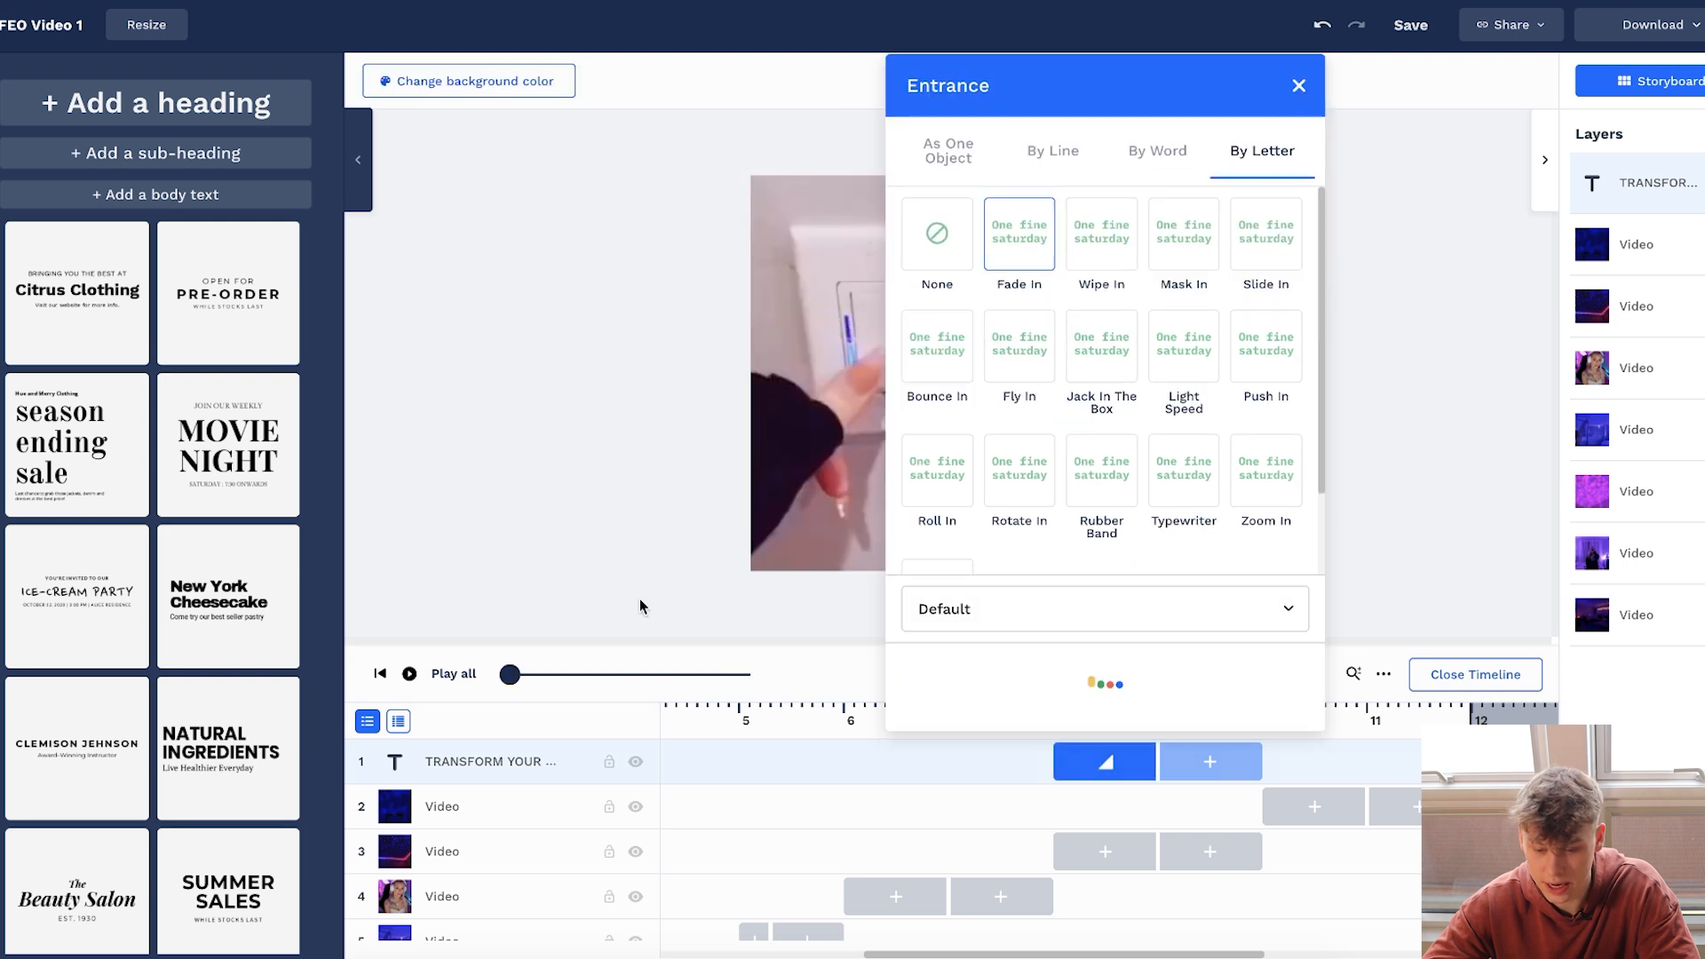
click(641, 606)
click(1027, 715)
click(409, 673)
click(409, 673)
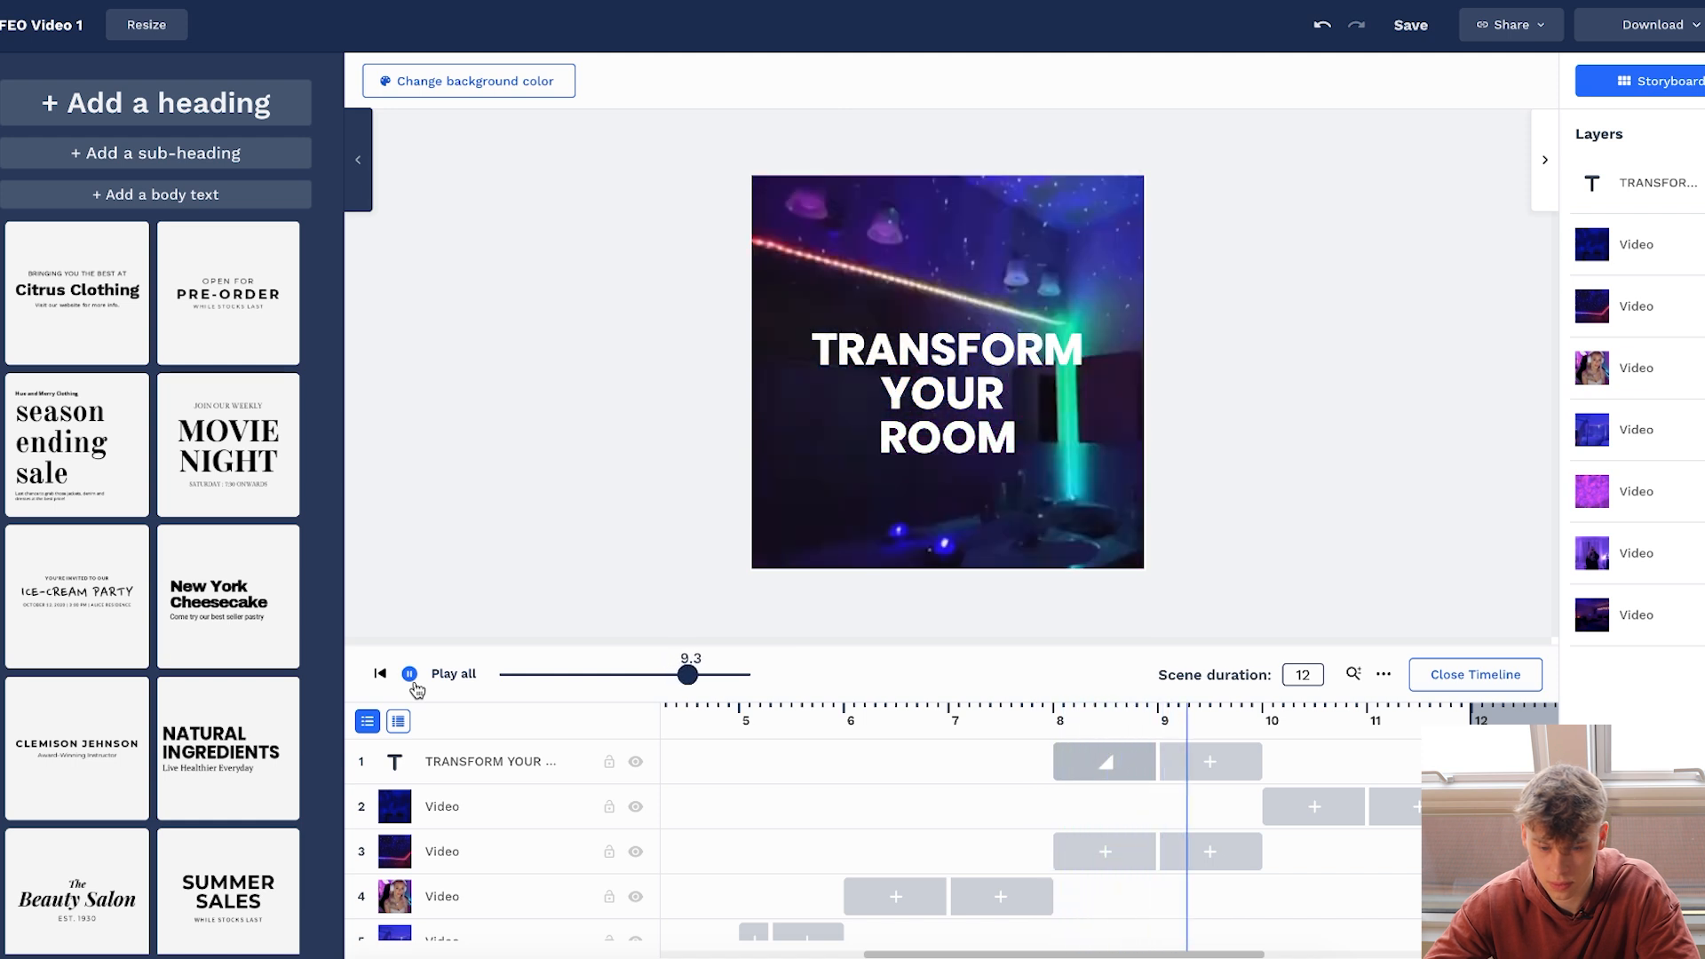
Give the heading a Fade Out exit as one object and return the playhead to about 8 seconds.
click(1203, 770)
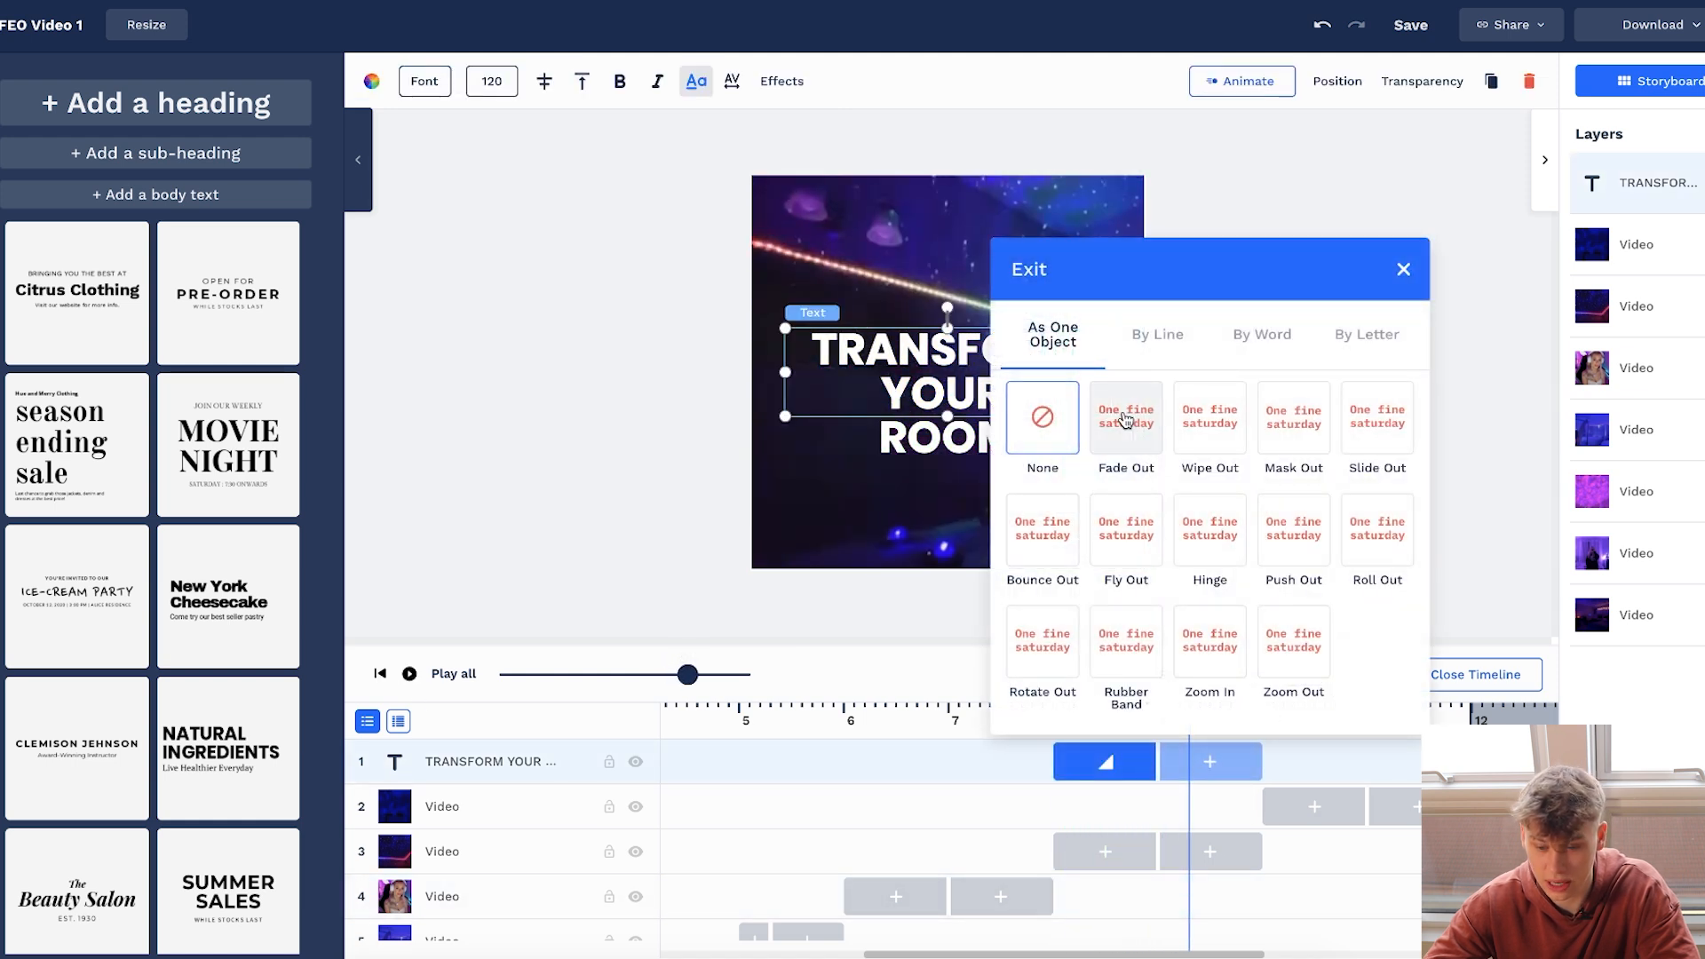
click(1124, 408)
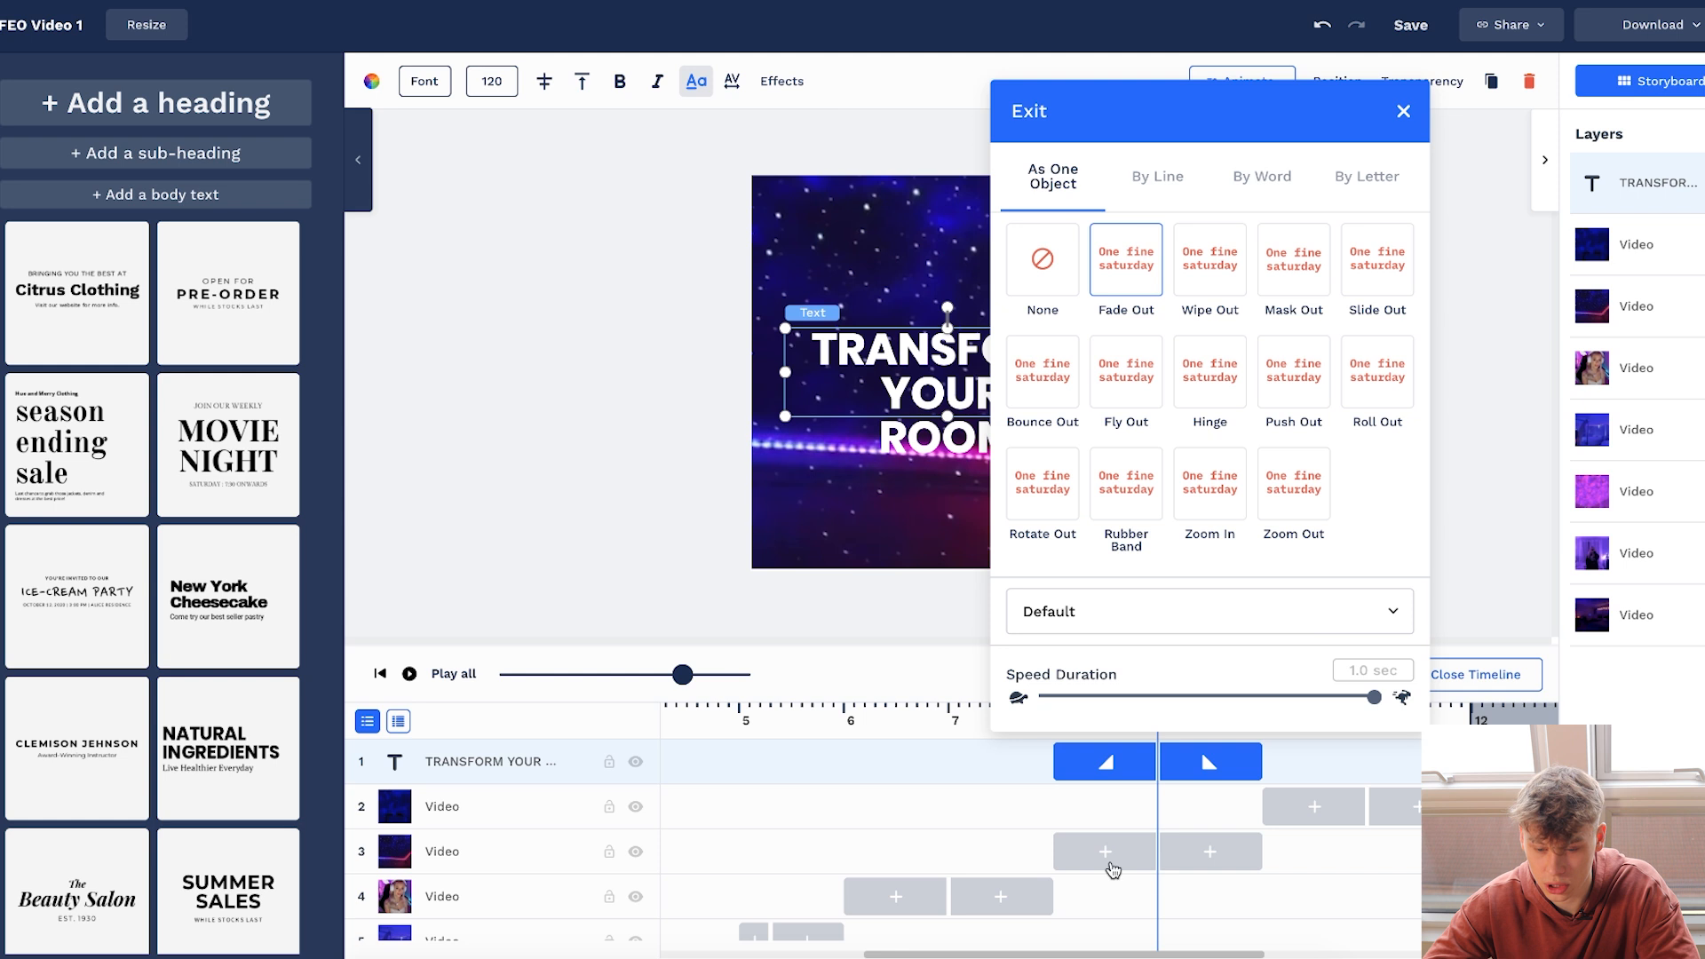
click(1048, 786)
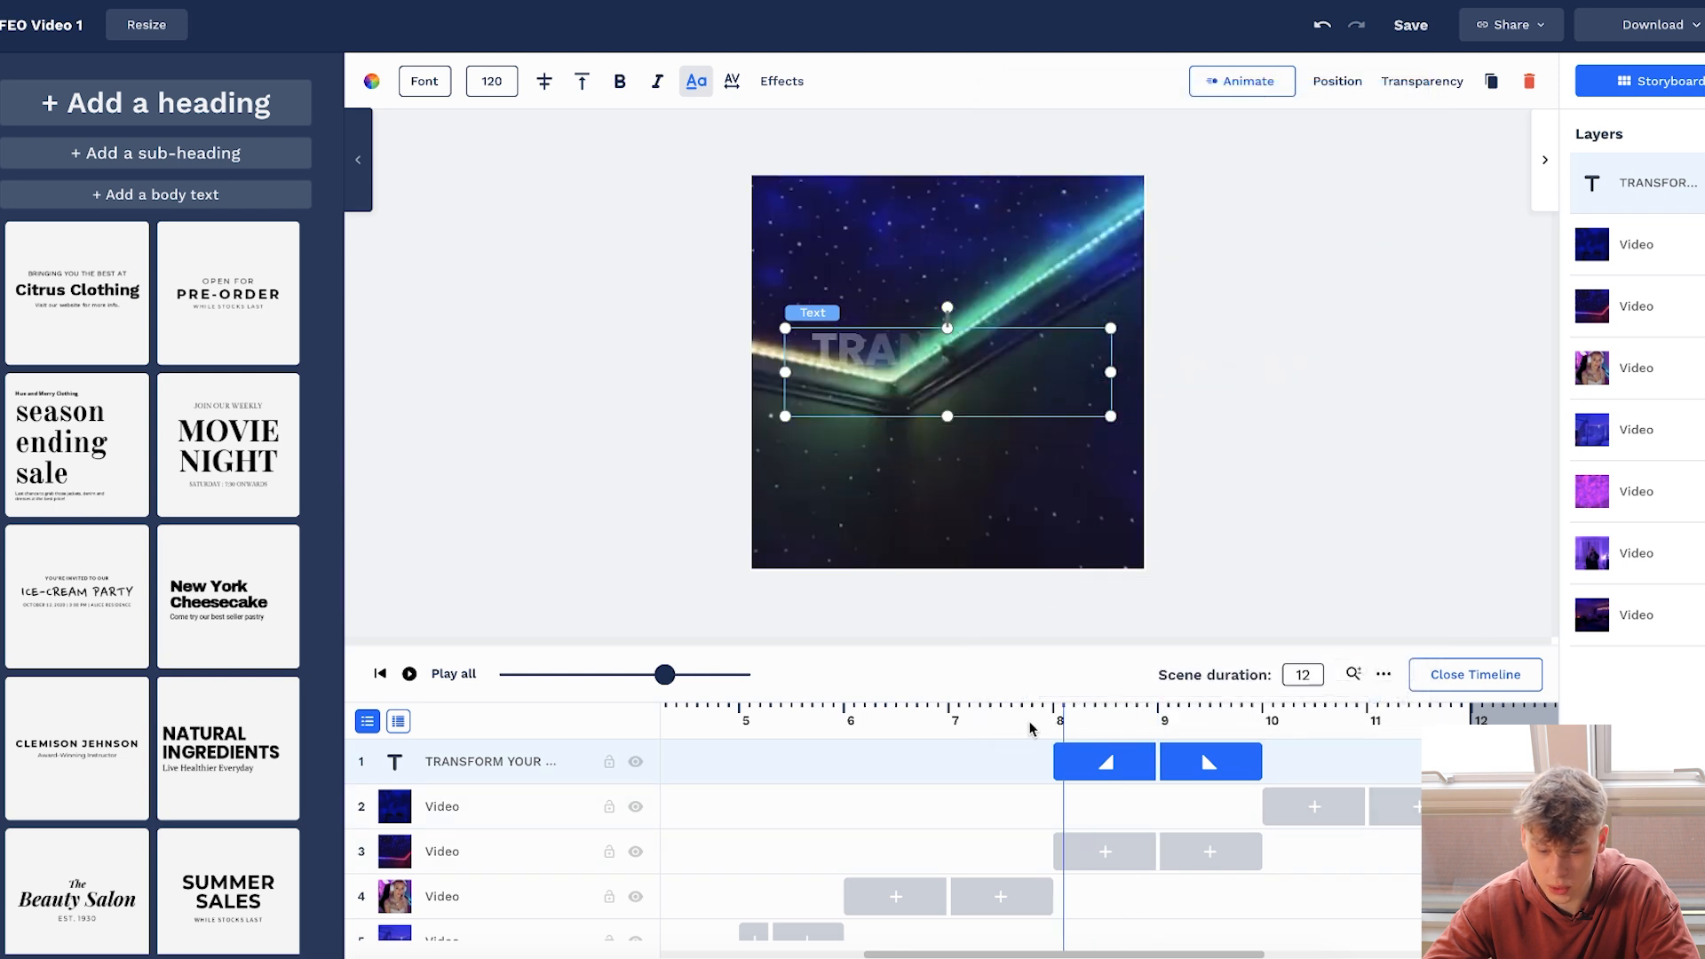
Preview the scene, set the heading's exit animation to None, and open its entrance animation.
click(1030, 728)
click(409, 676)
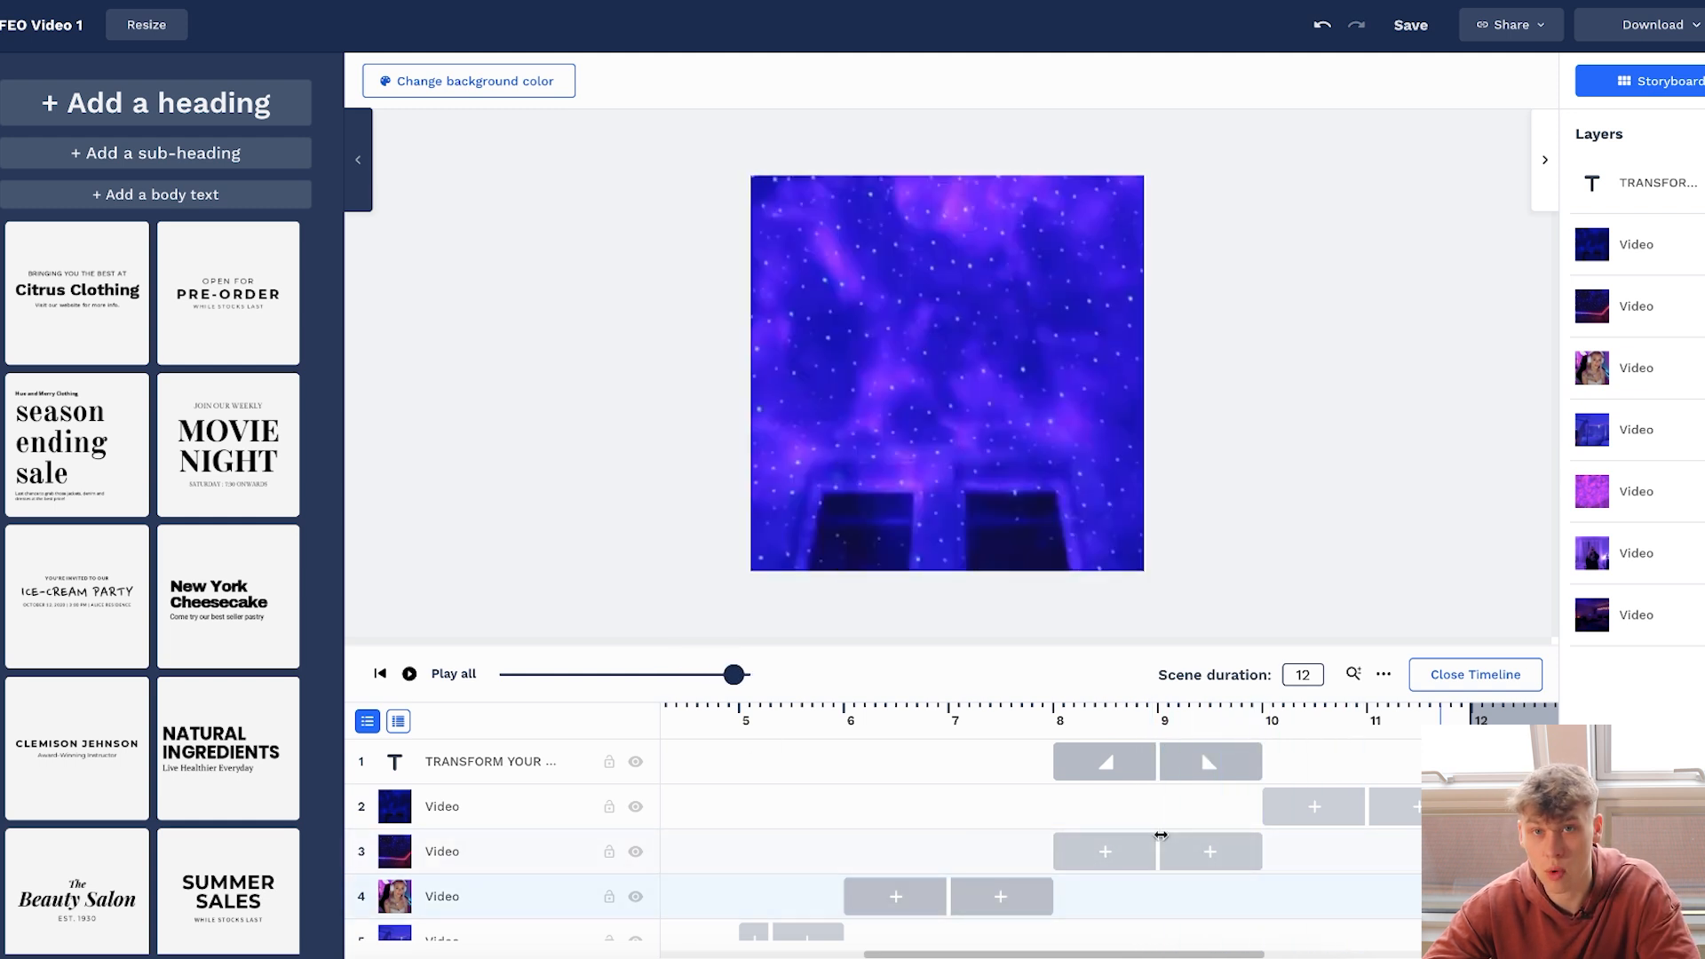
click(1207, 762)
click(1050, 247)
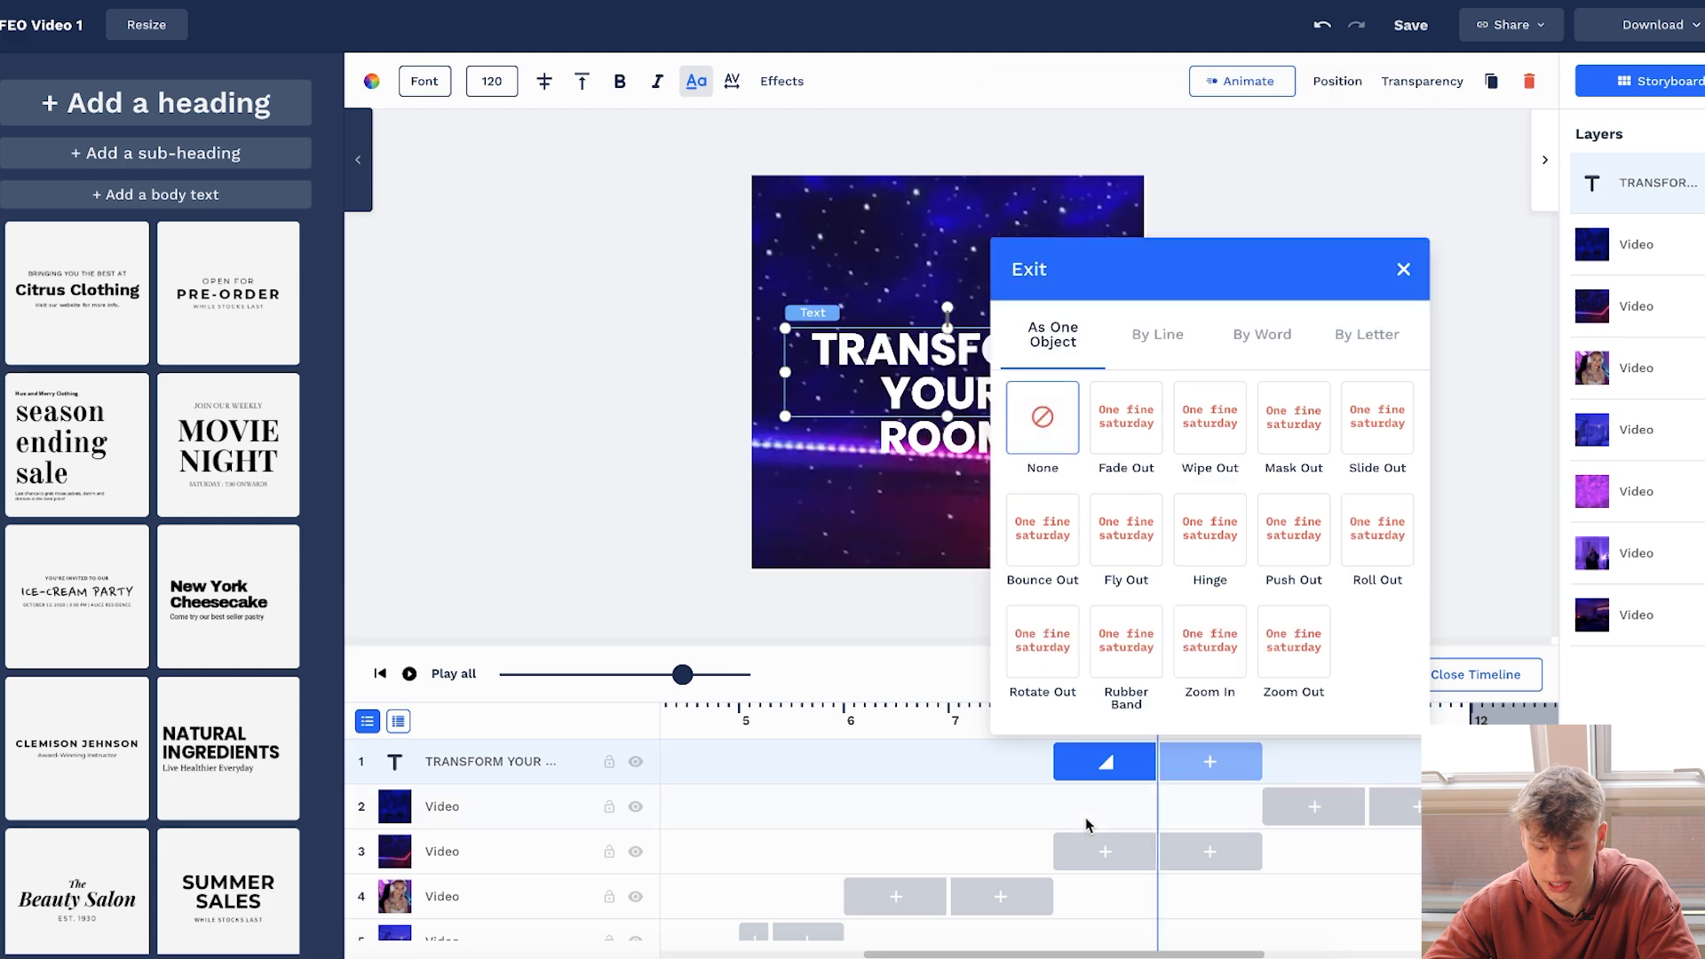
click(1108, 760)
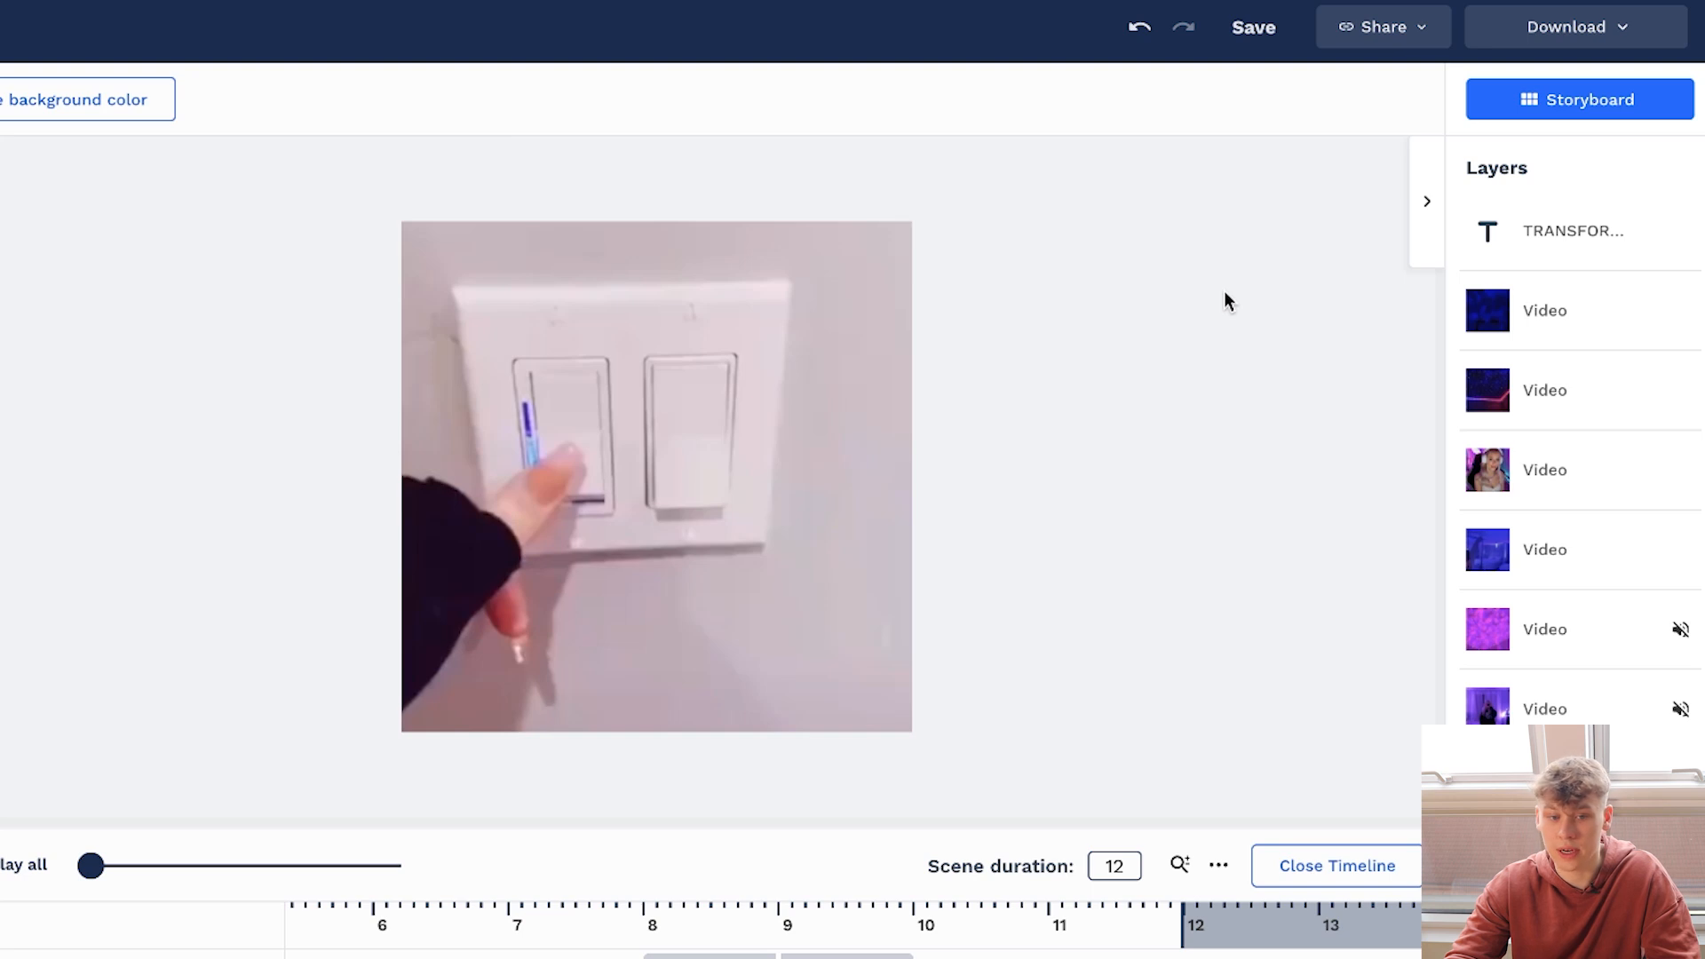
Download the finished ad as a video.
click(1556, 27)
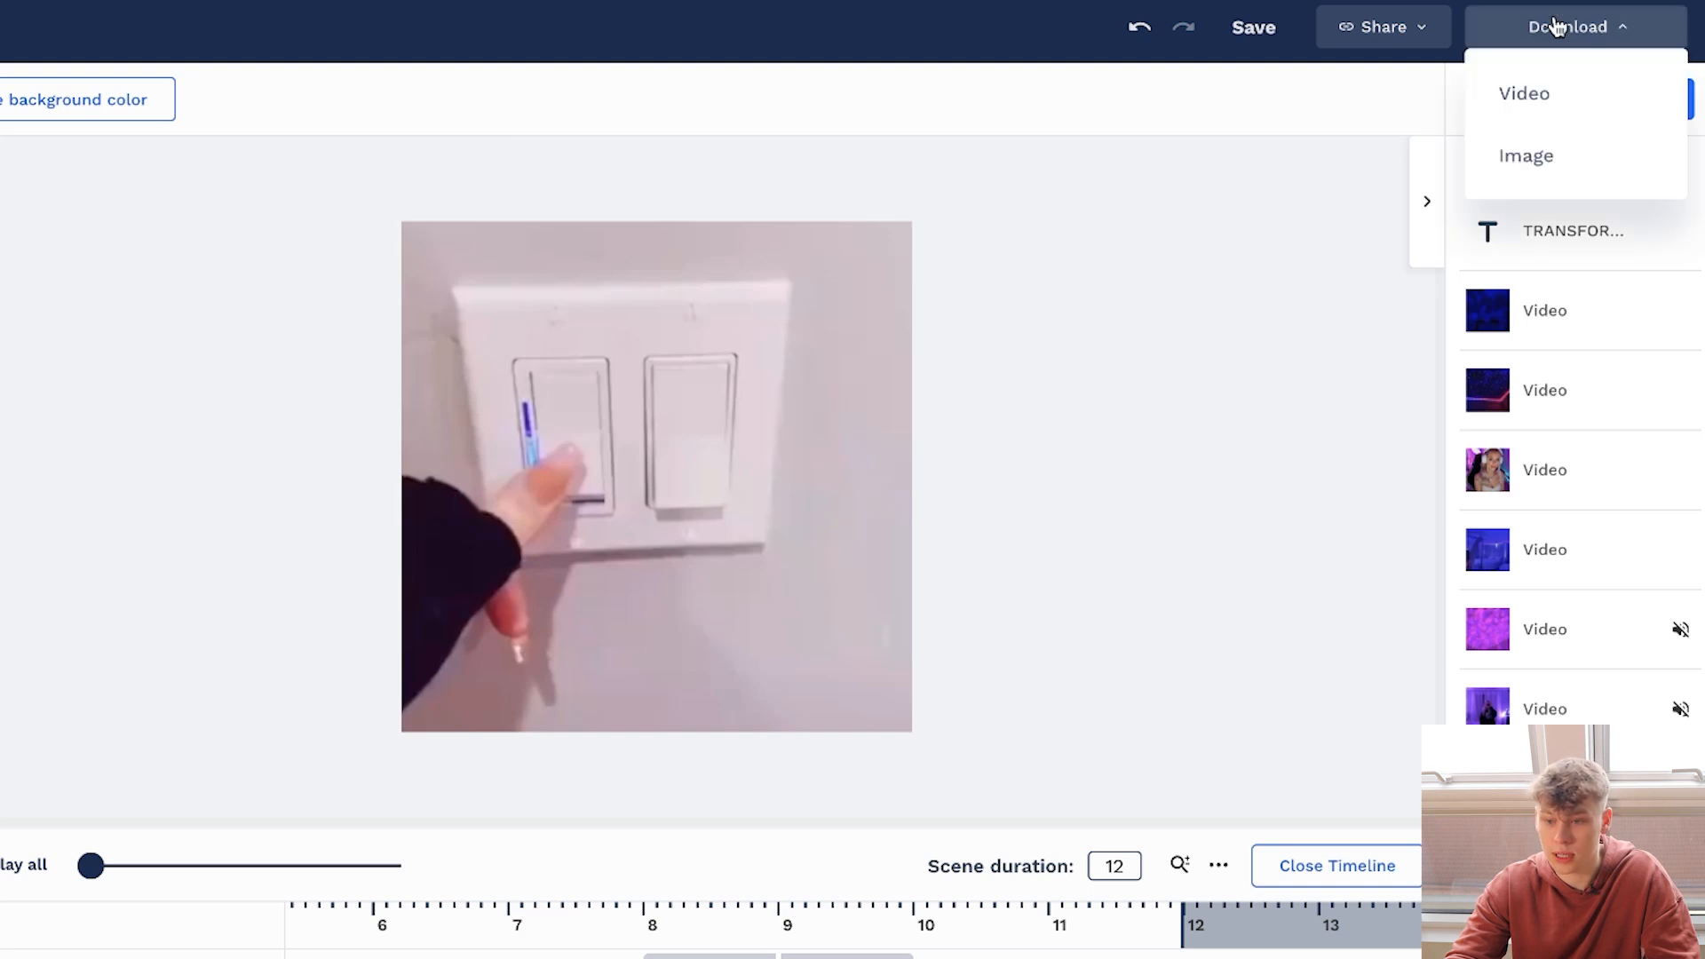
click(1508, 101)
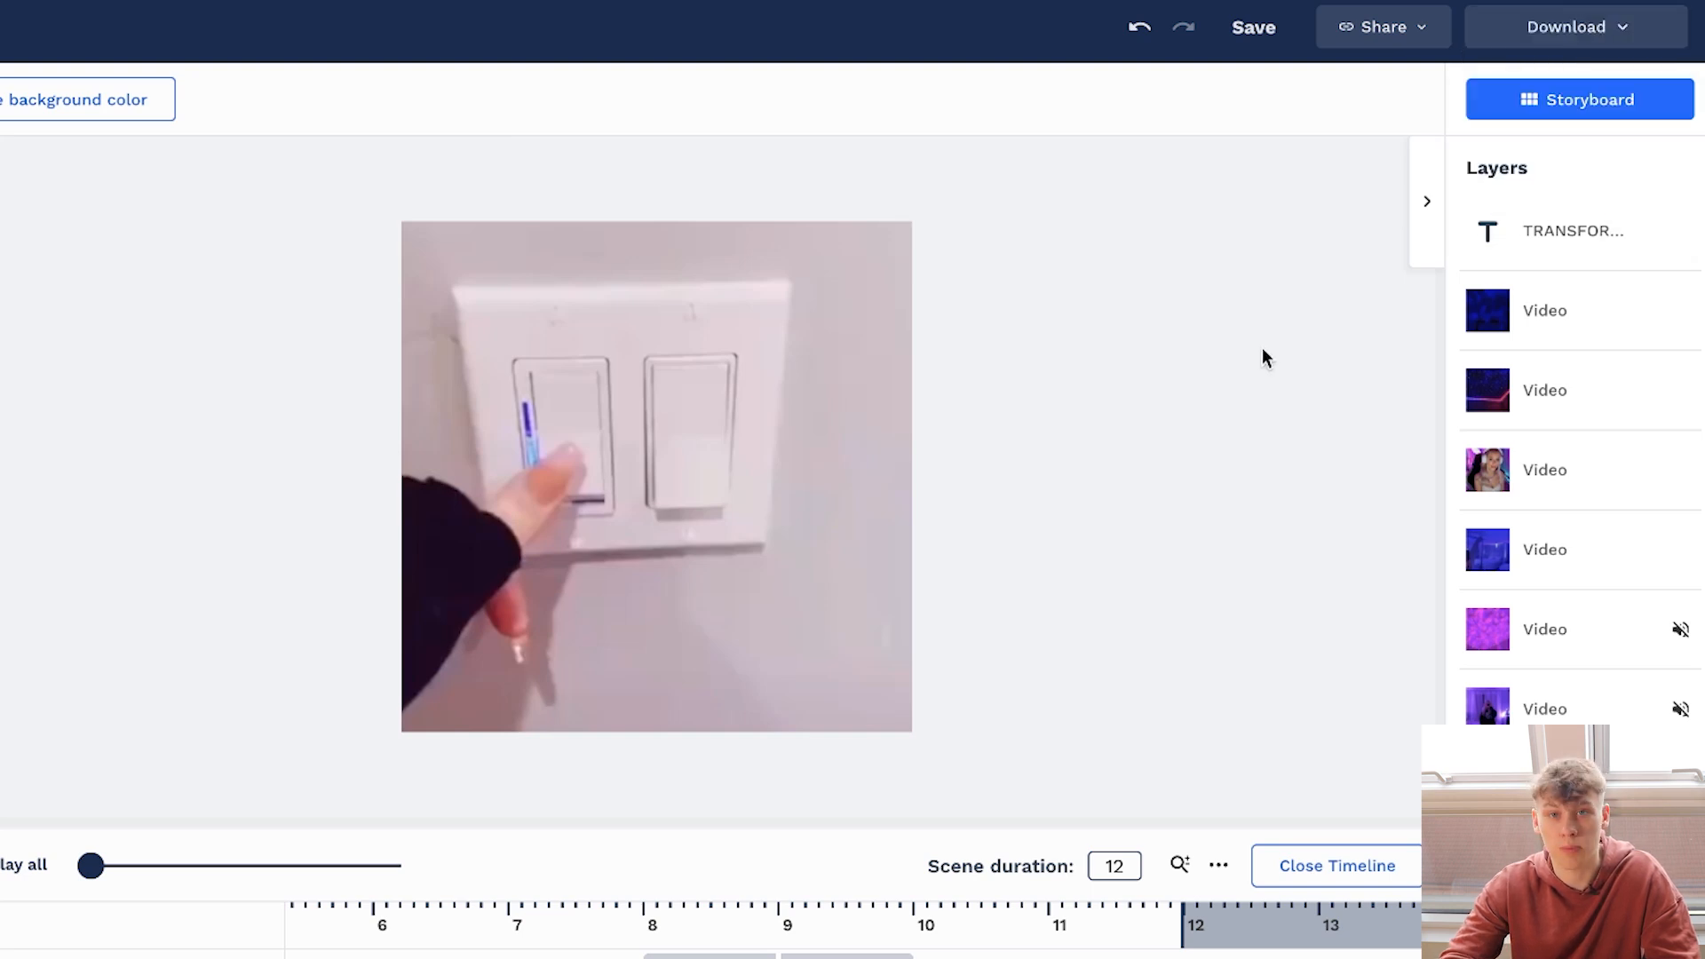
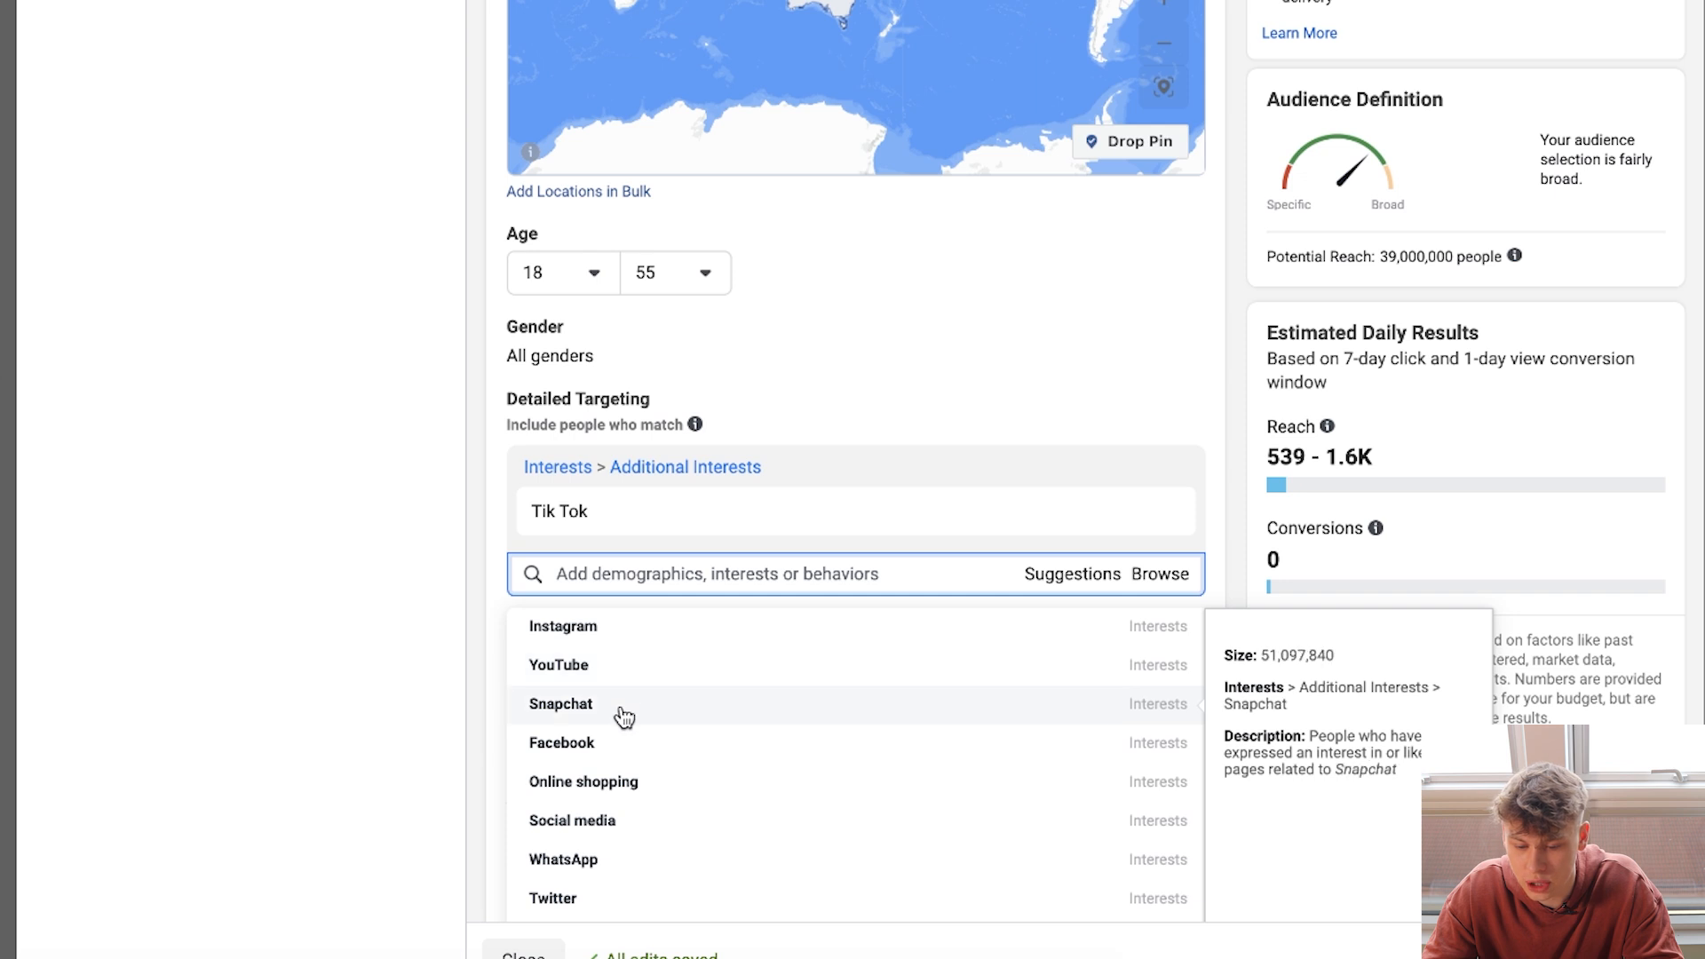
In Facebook Ads Manager, look through the suggested detailed targeting interests to combine with Tik Tok.
scroll(599, 824, down, 3)
scroll(602, 828, down, 2)
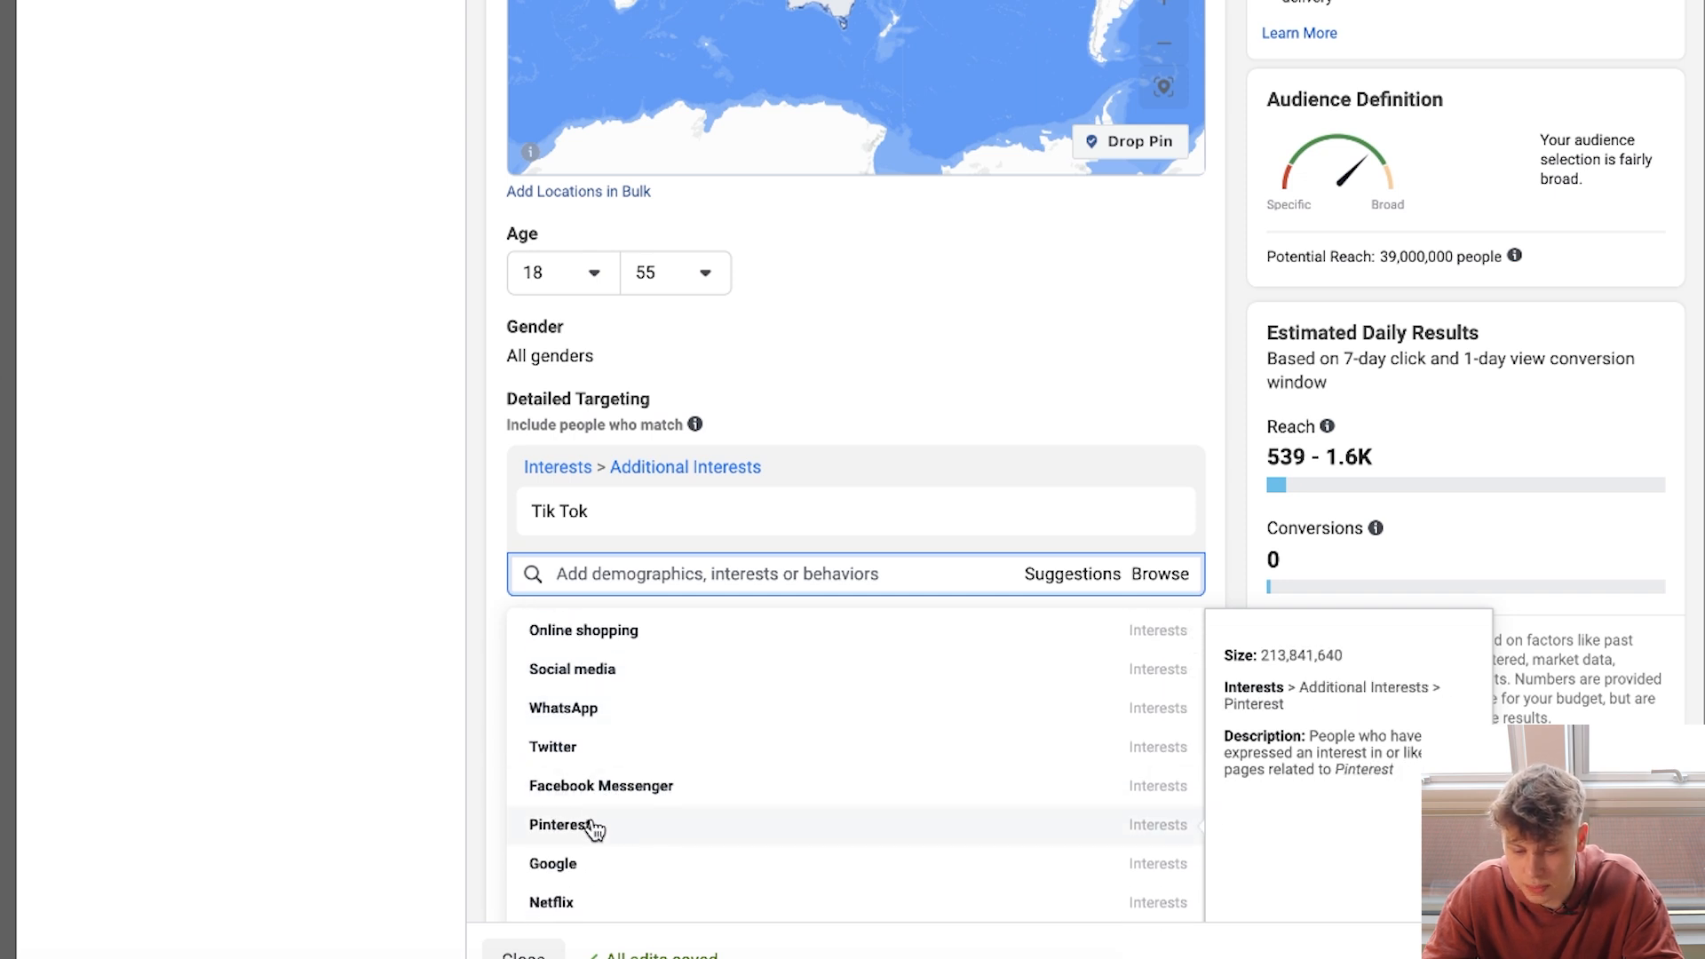
scroll(581, 859, down, 5)
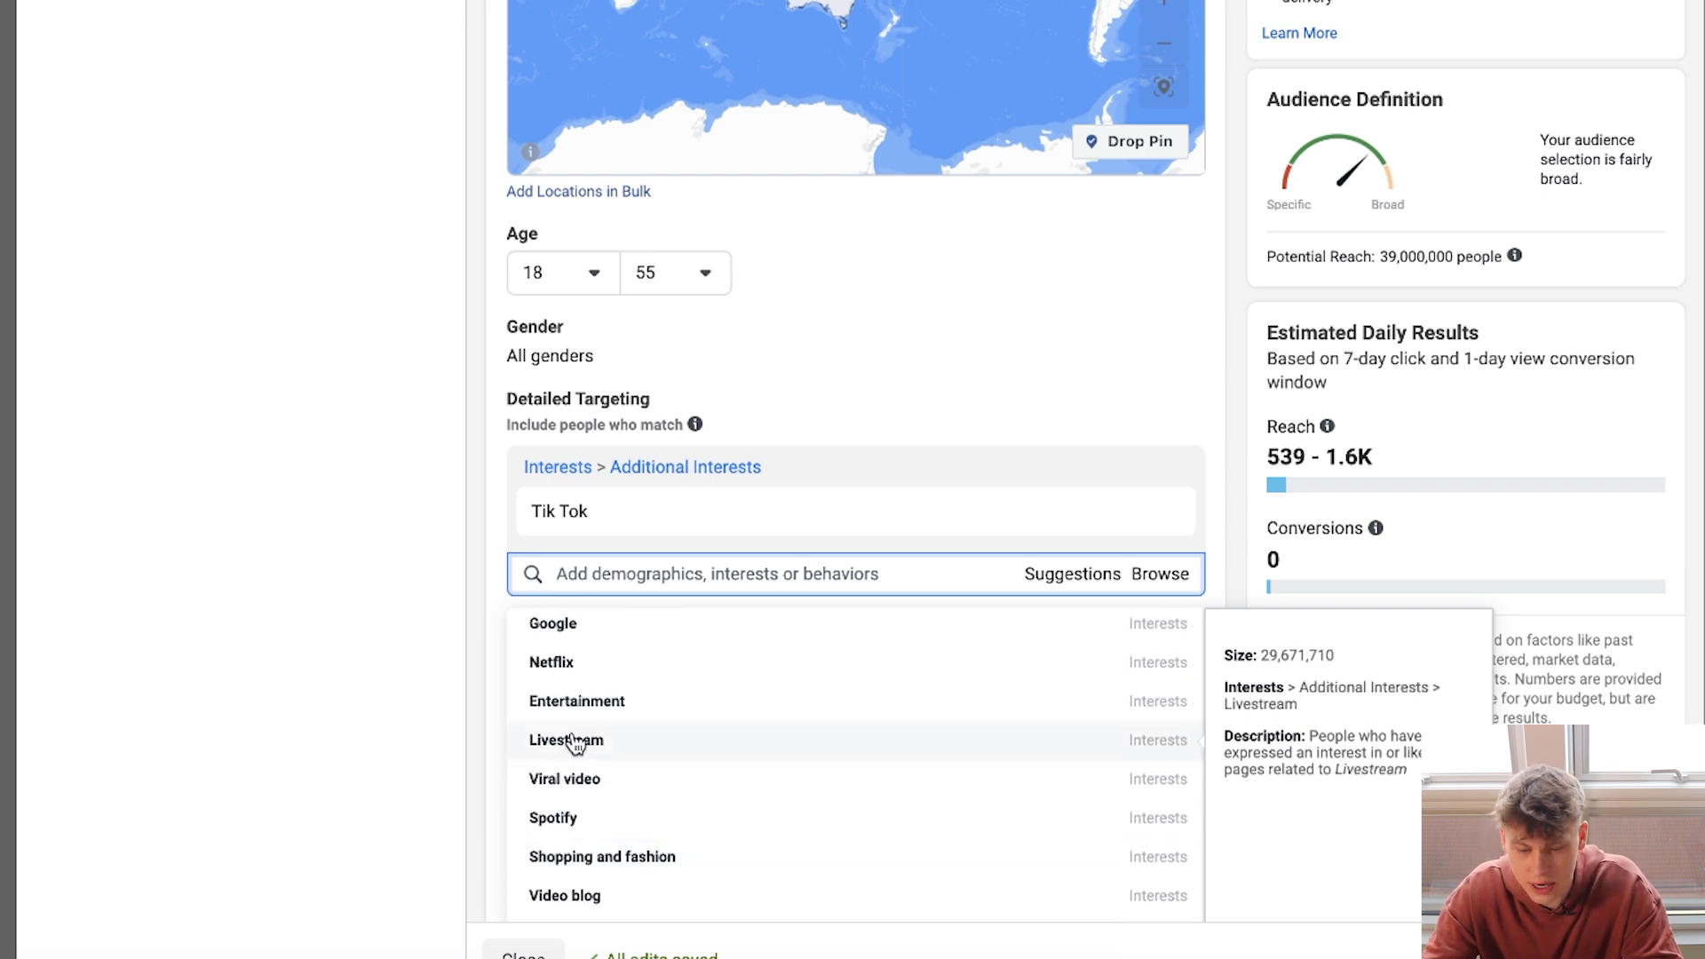
scroll(575, 743, down, 9)
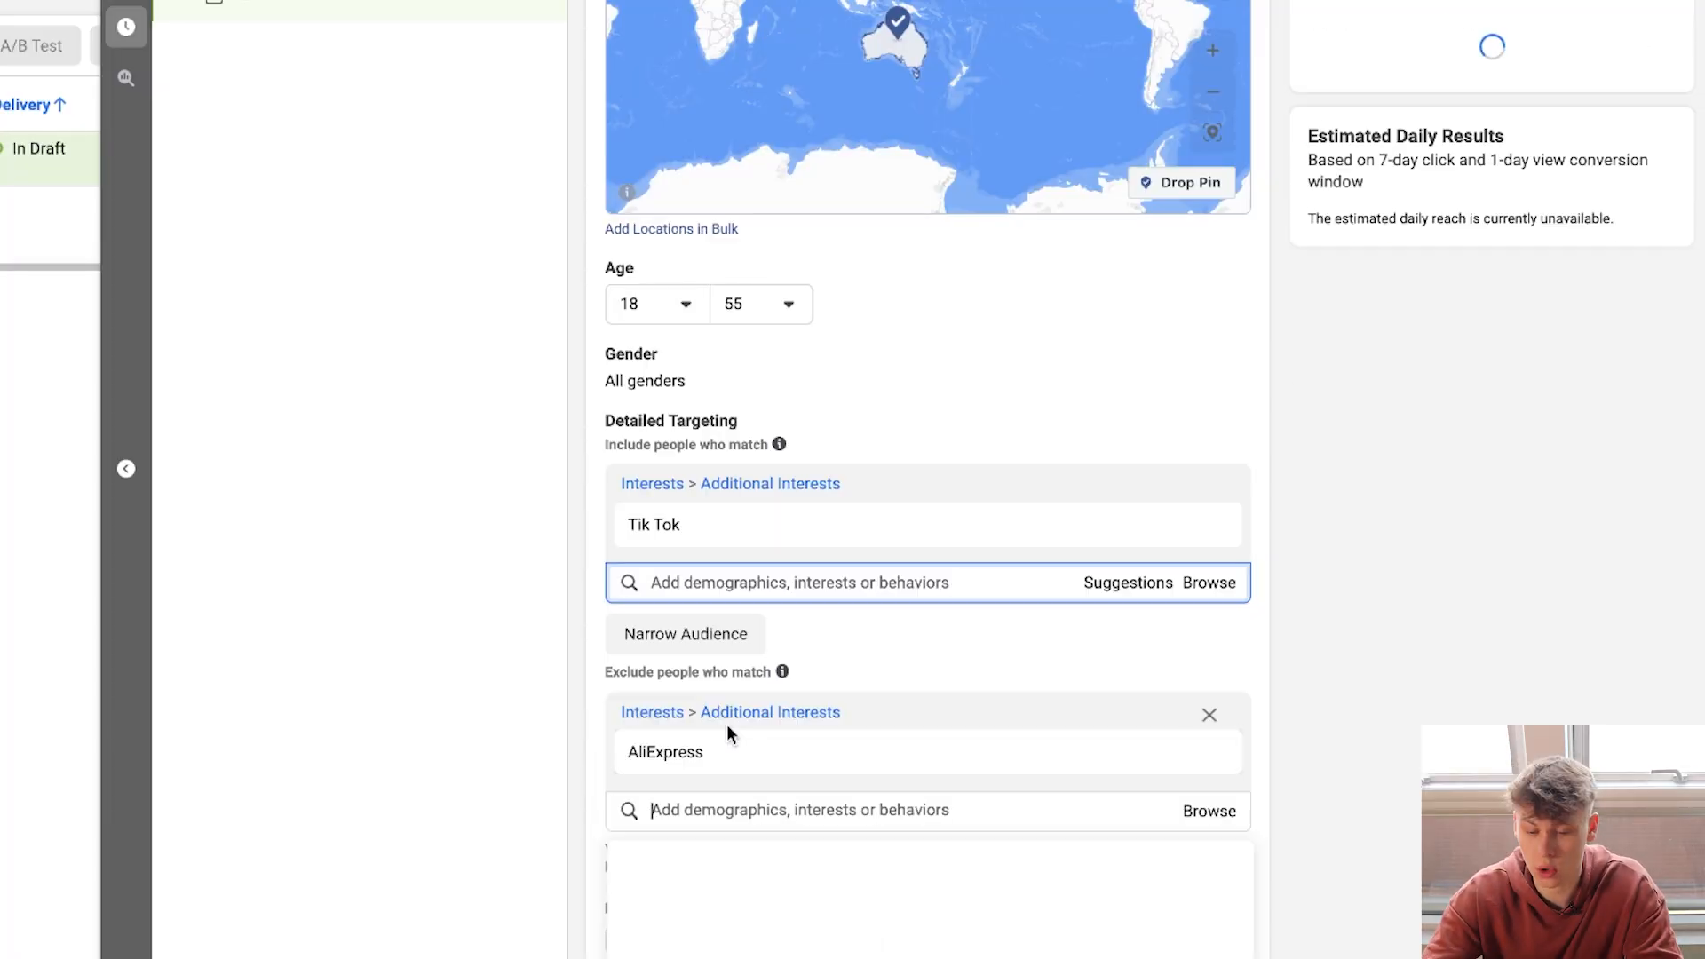
Exclude people interested in Drop shipping from the ad set's audience and search the exclusions for "shopif".
scroll(726, 724, down, 1)
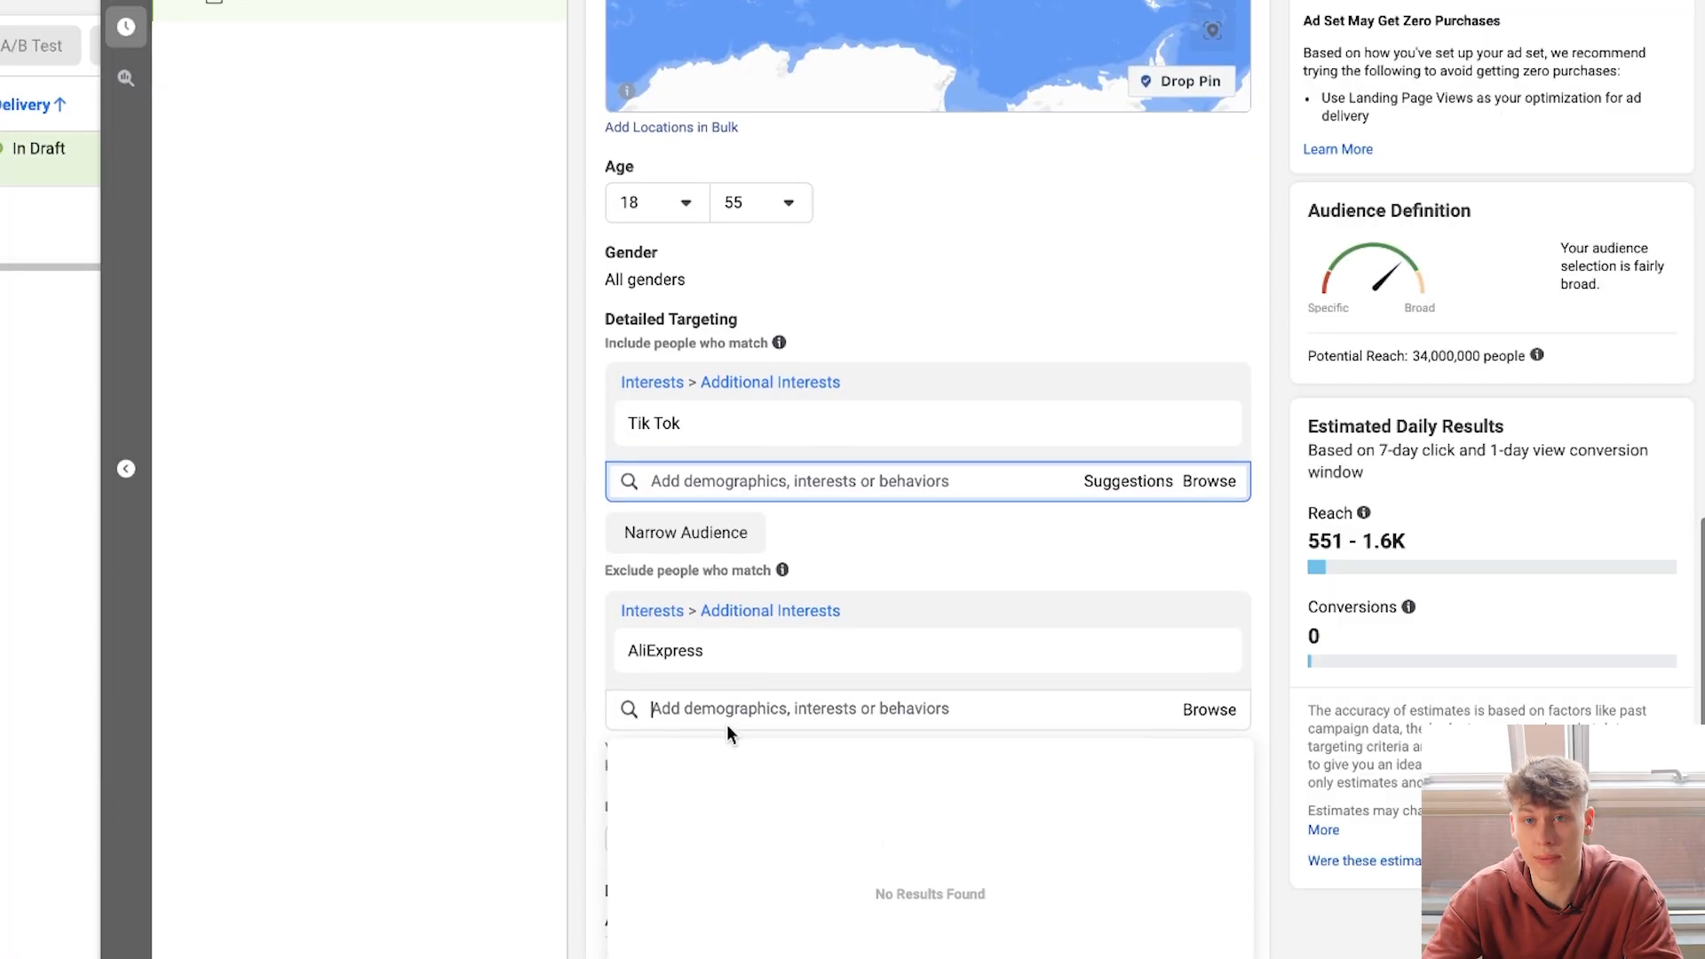
scroll(726, 725, down, 1)
text(shopif)
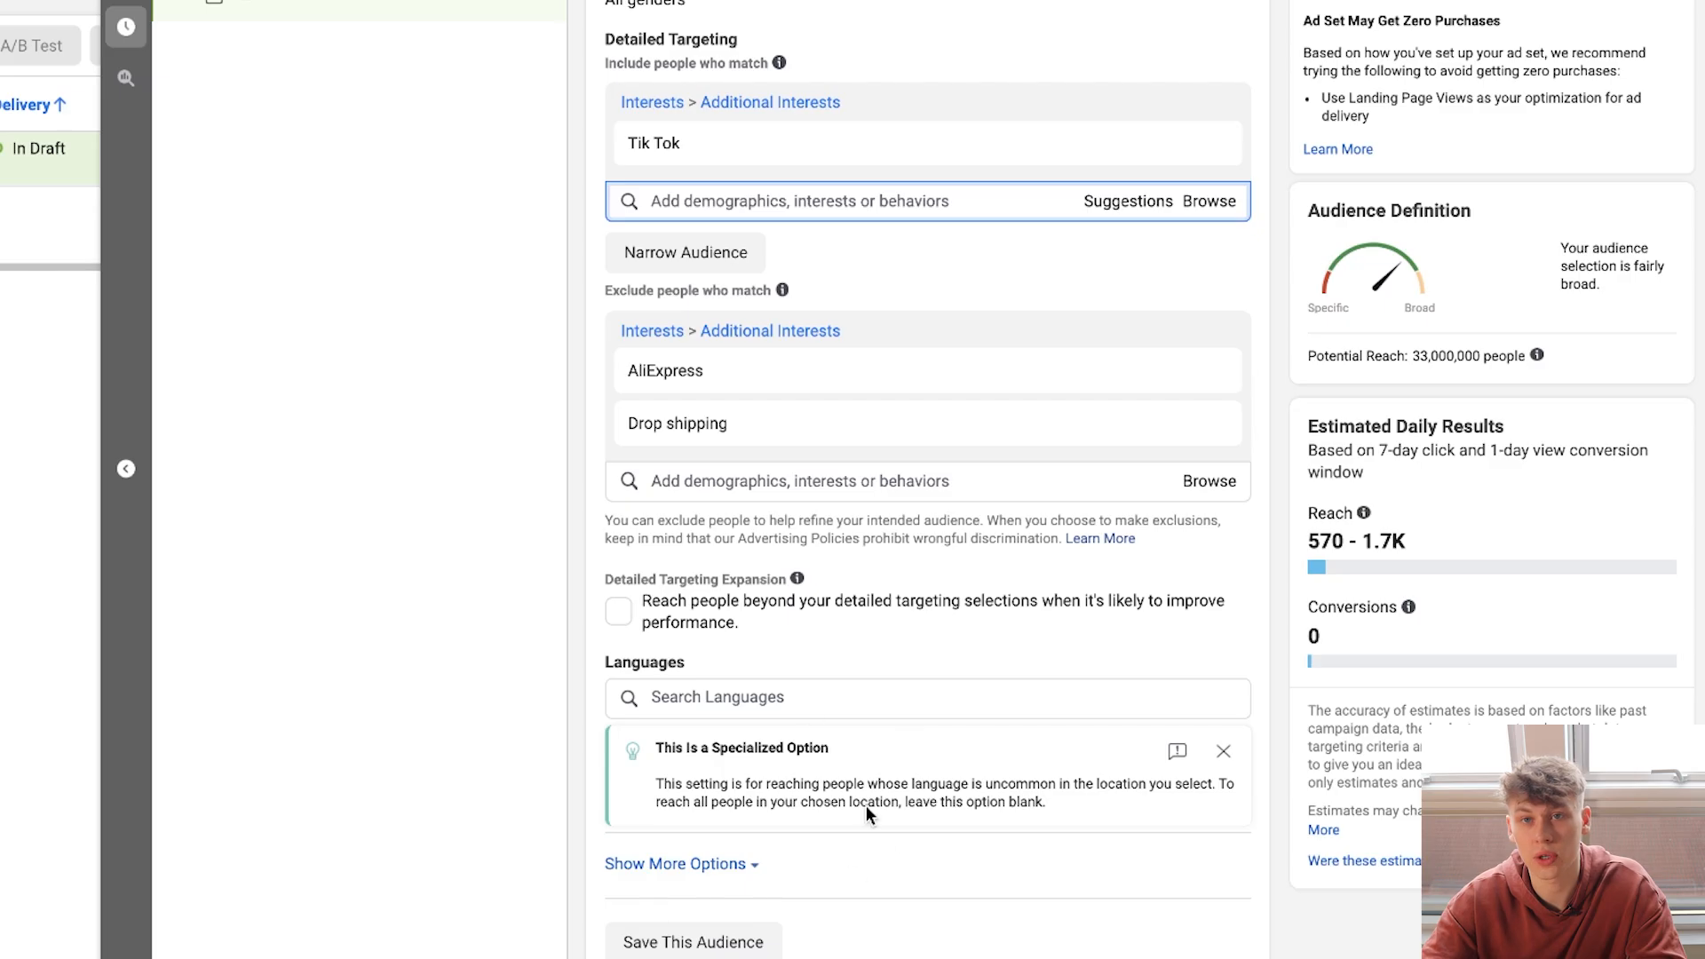
Check the audience's language and placement settings and expand the additional Optimization & Delivery options.
click(702, 697)
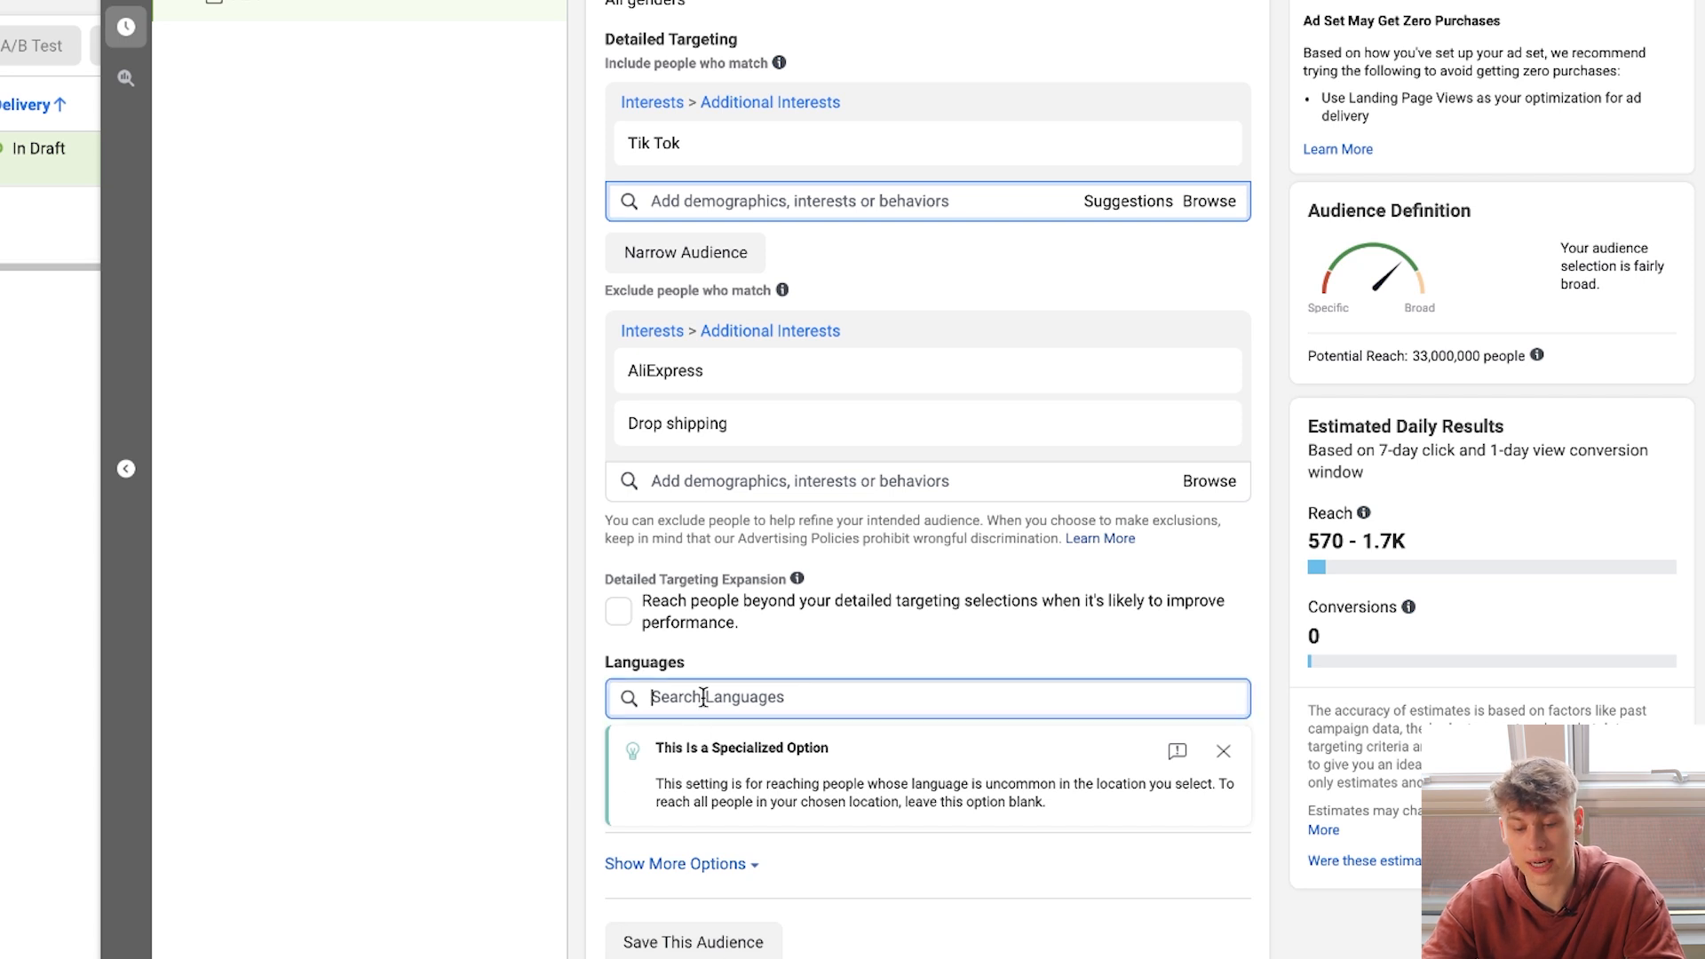
scroll(702, 696, down, 3)
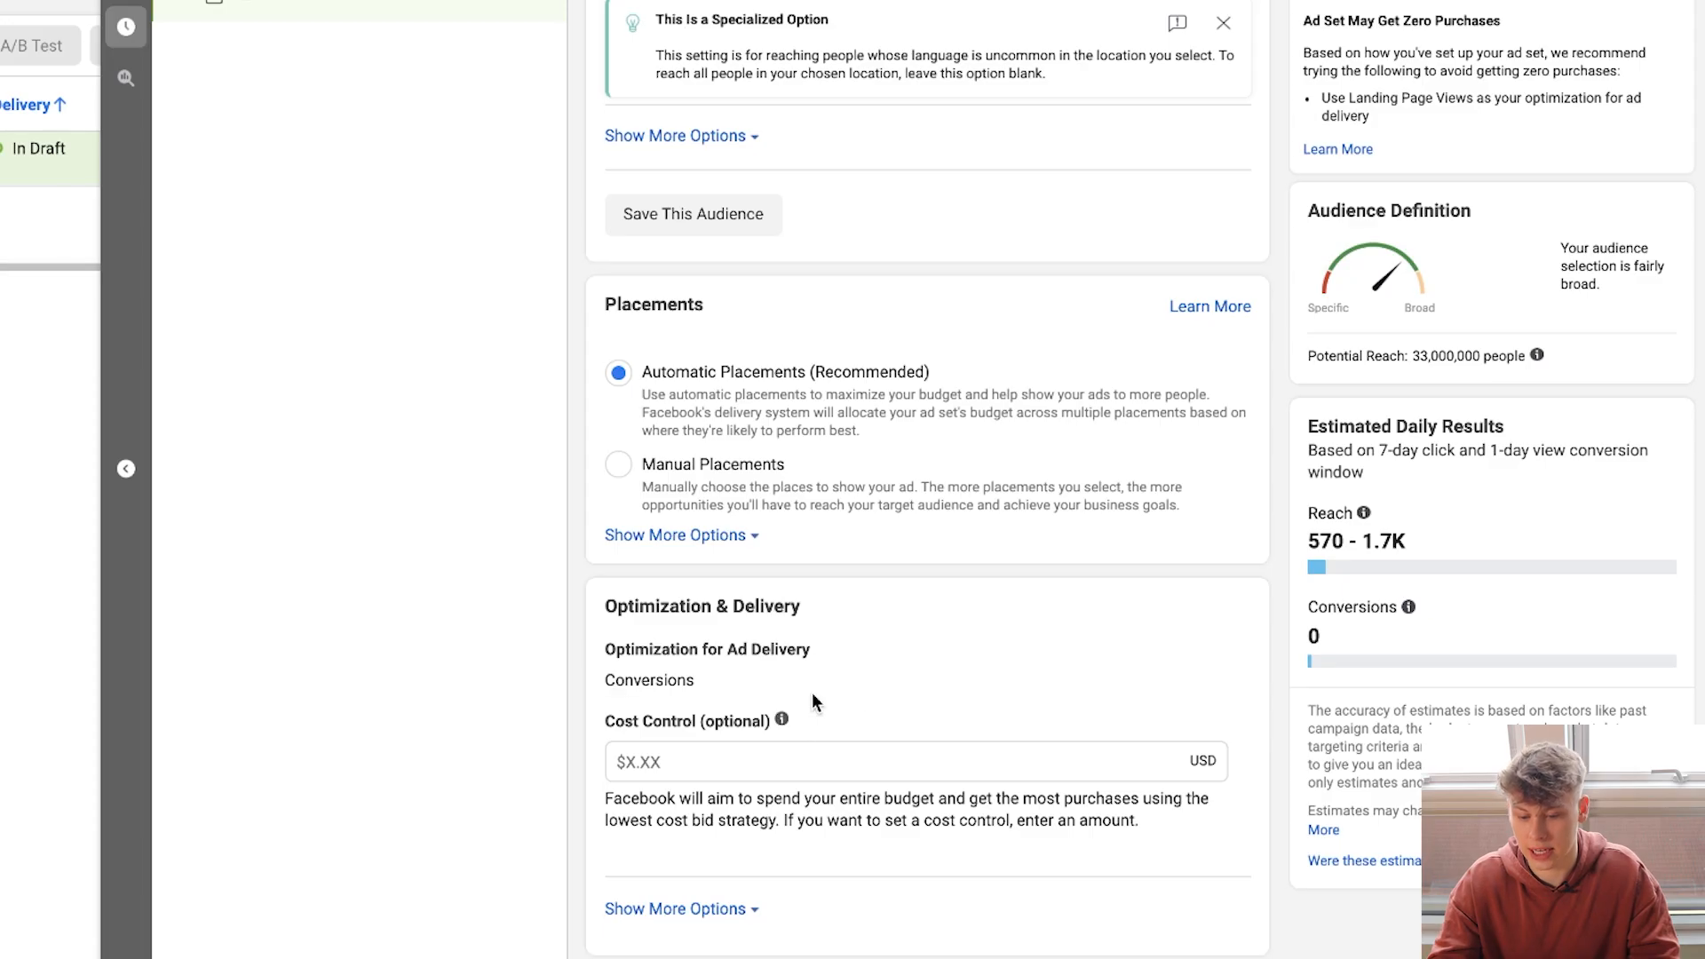
click(695, 909)
scroll(802, 838, down, 2)
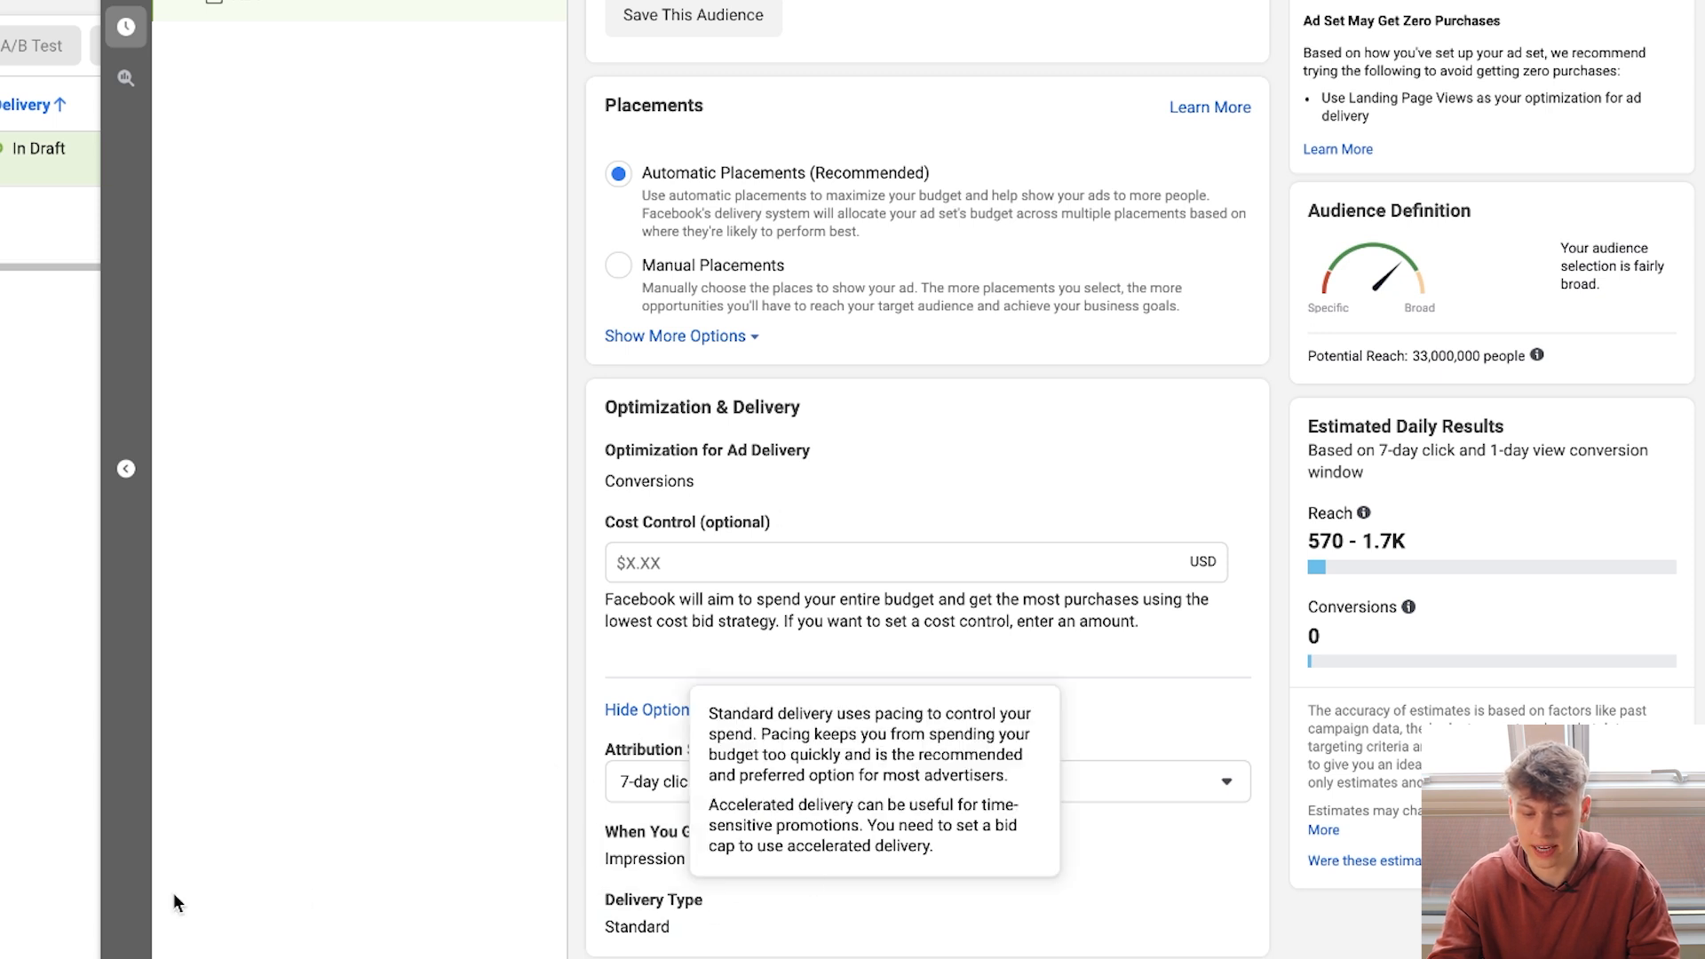
Open the ad AD1, try the Carousel format and set the format back to Single Image or Video.
click(353, 16)
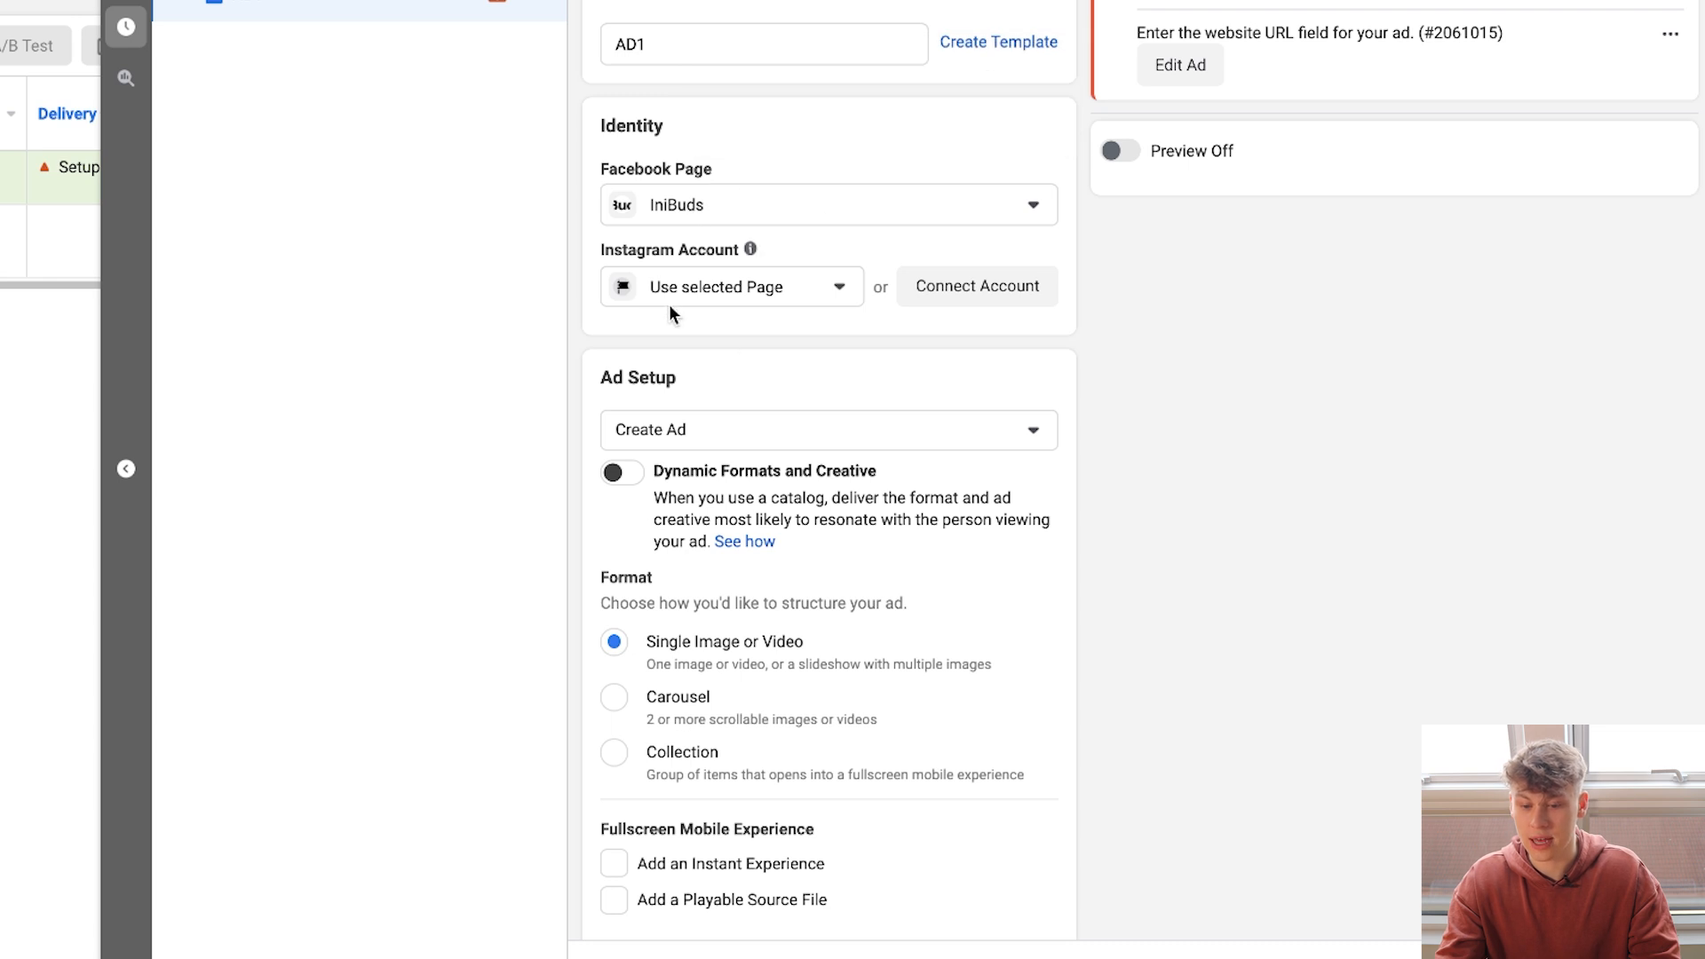
scroll(737, 437, down, 2)
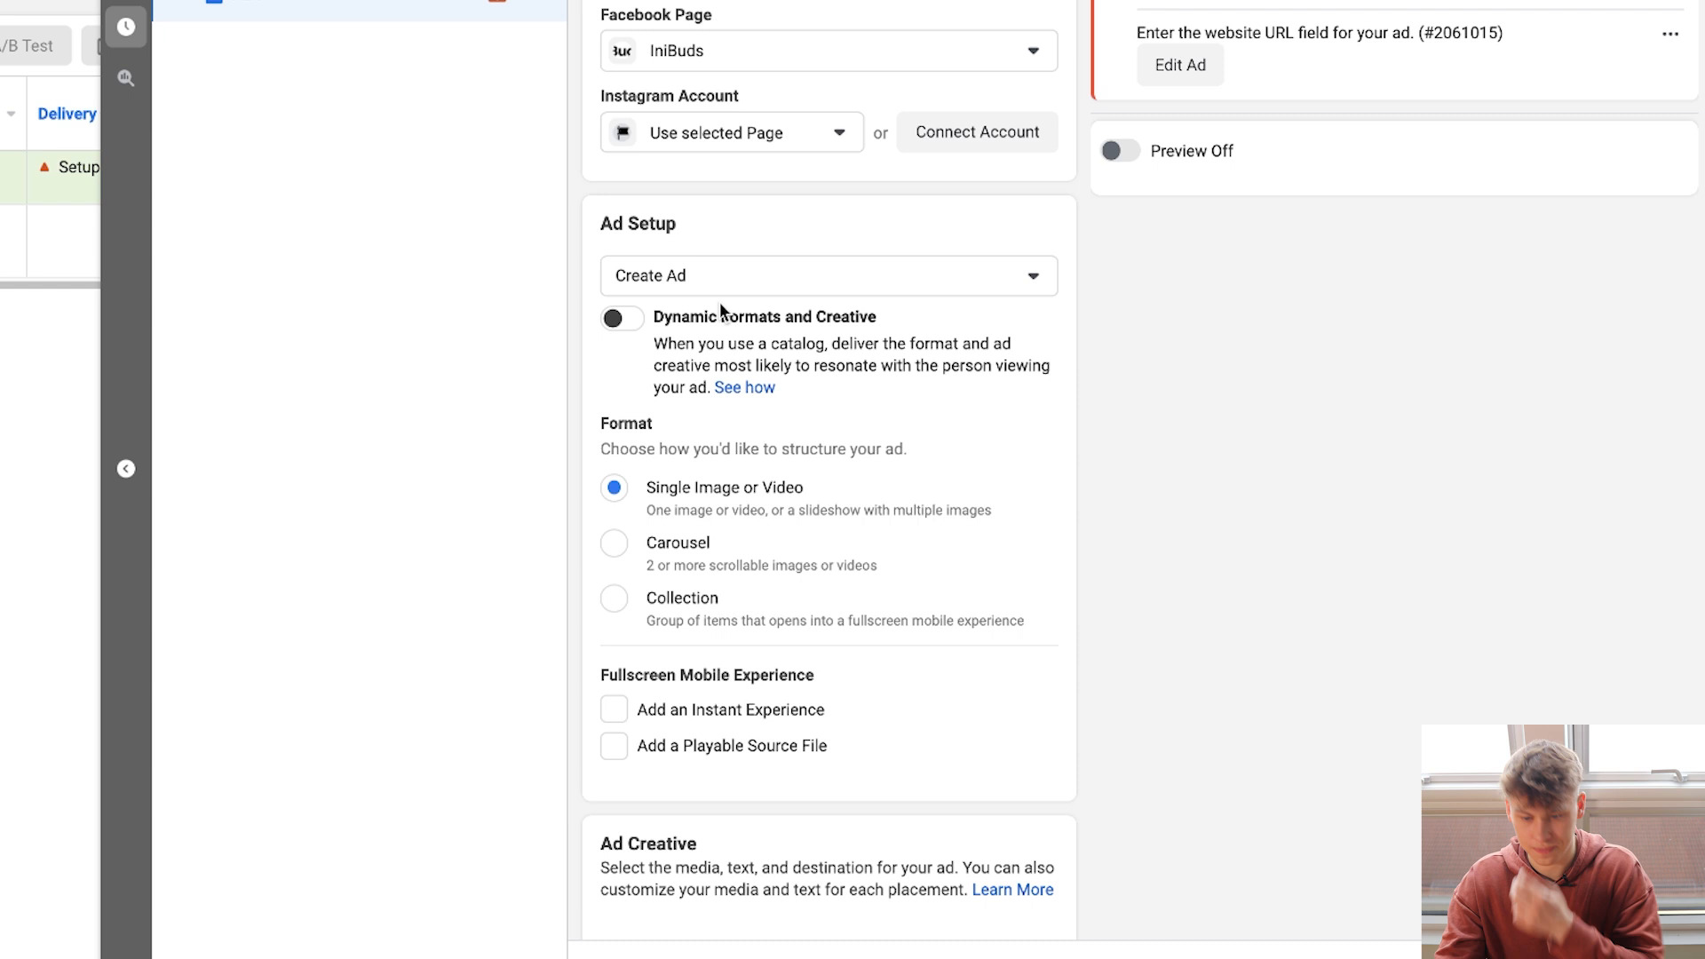
click(613, 544)
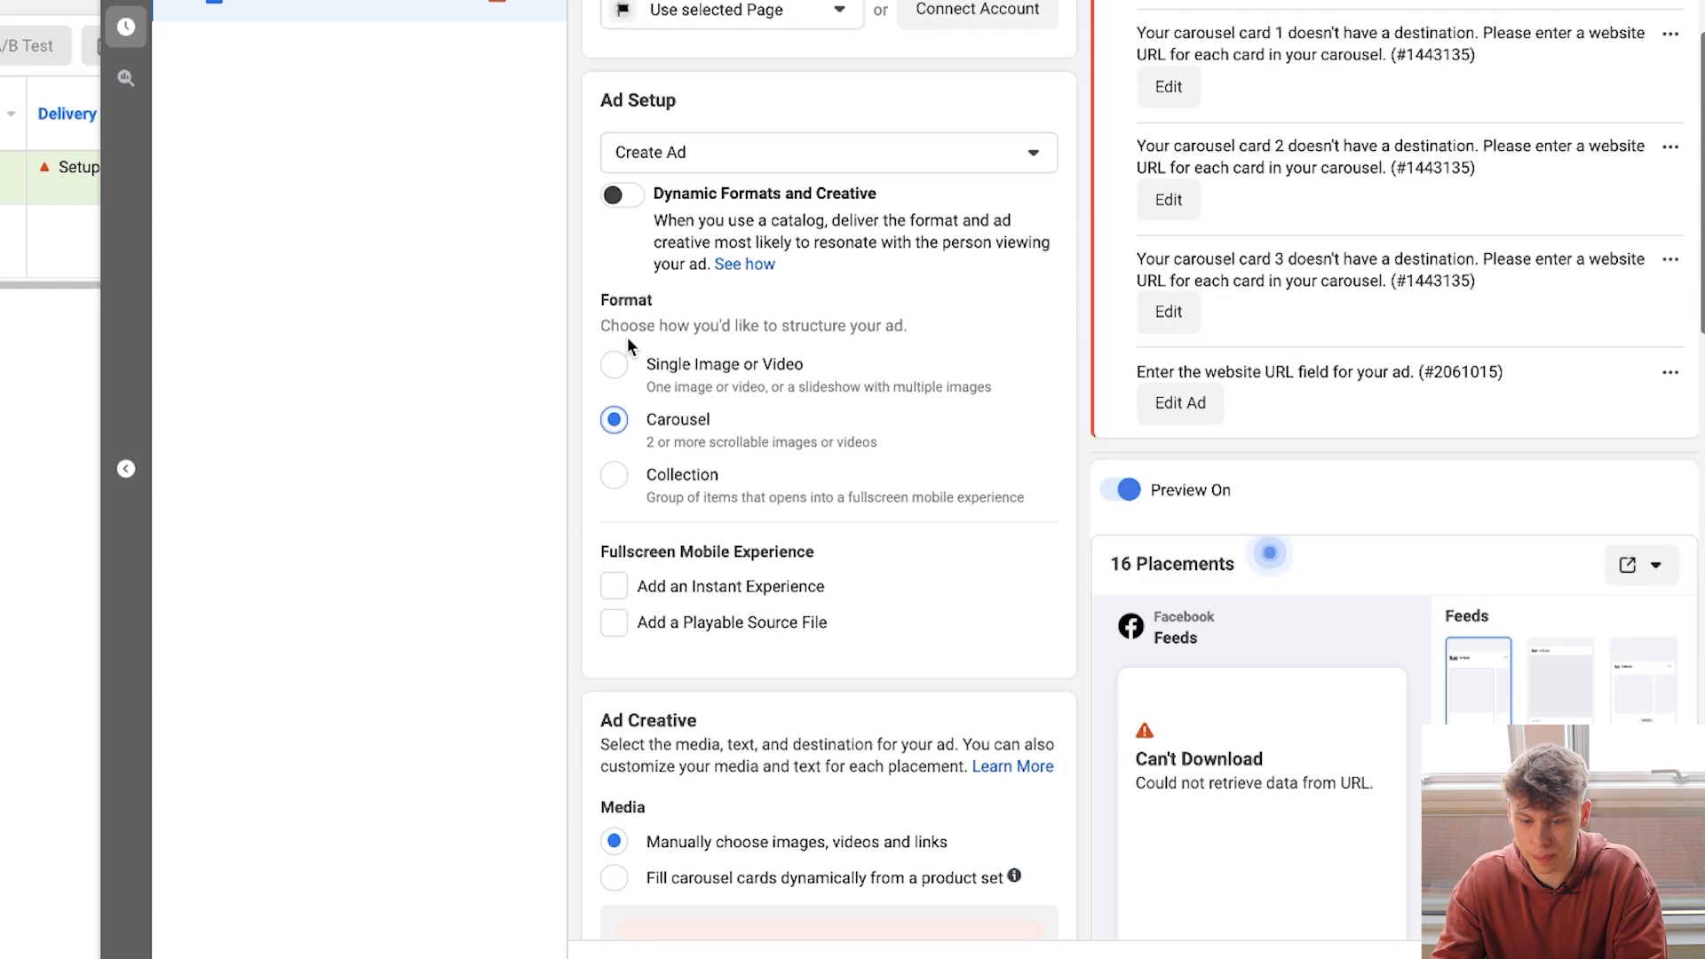
click(628, 366)
scroll(883, 266, down, 2)
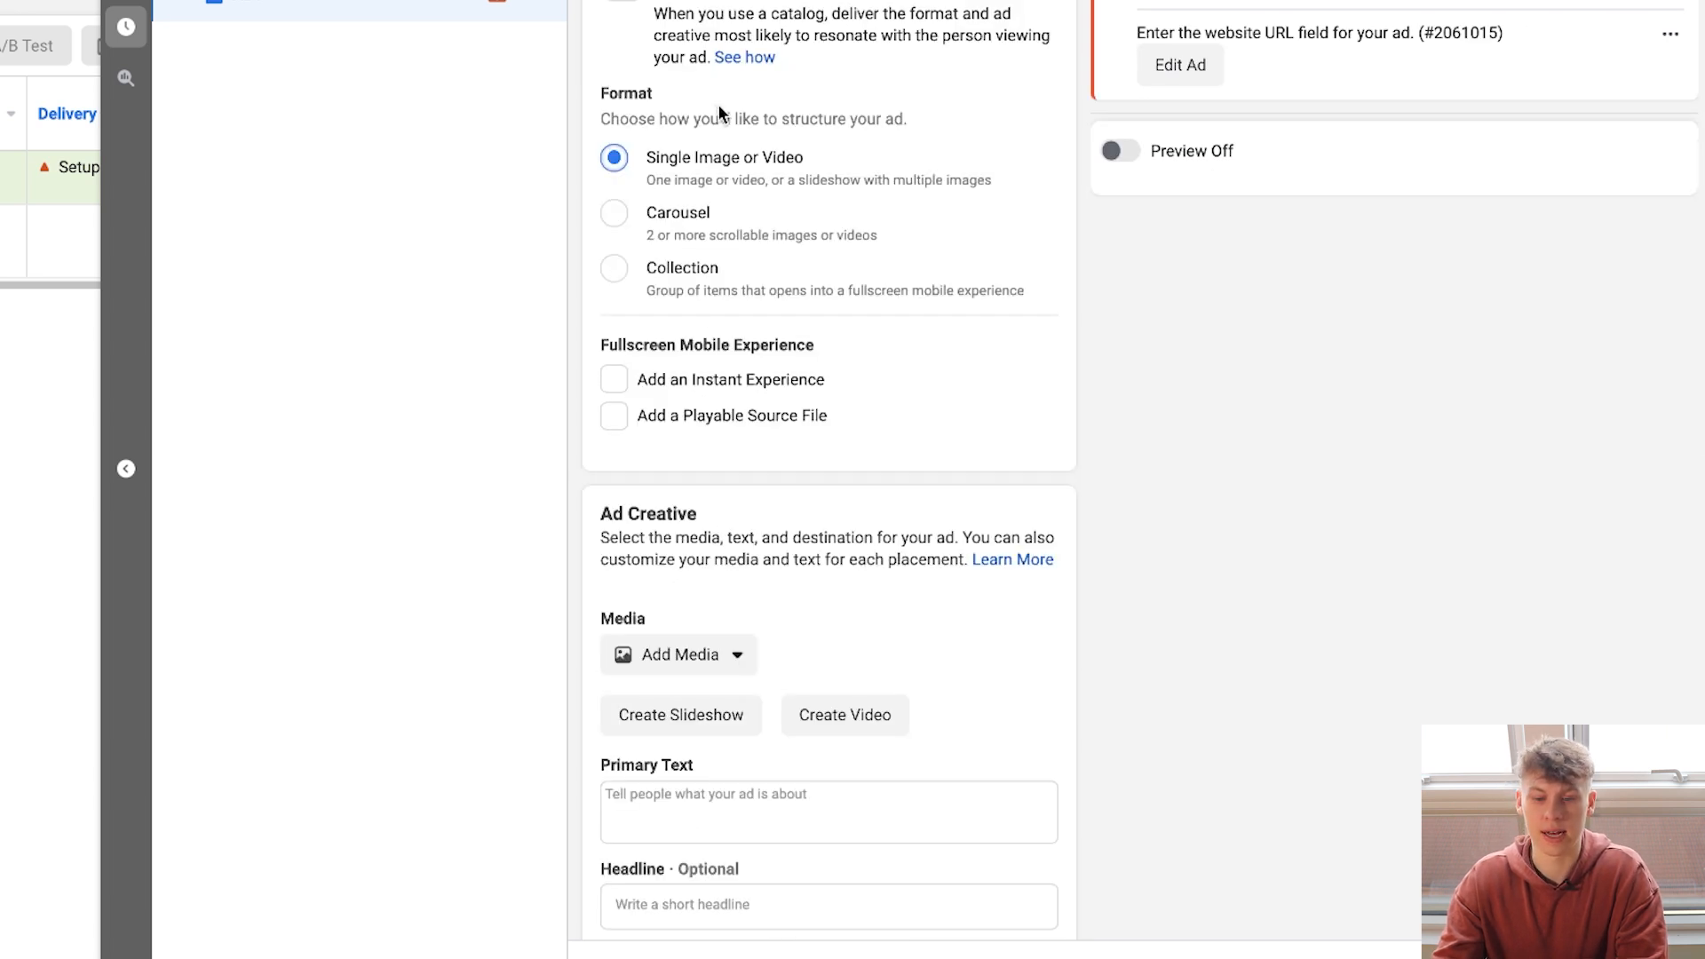
Upload the video OFFEO-hd-1613823011.mp4 as the ad's media.
click(680, 655)
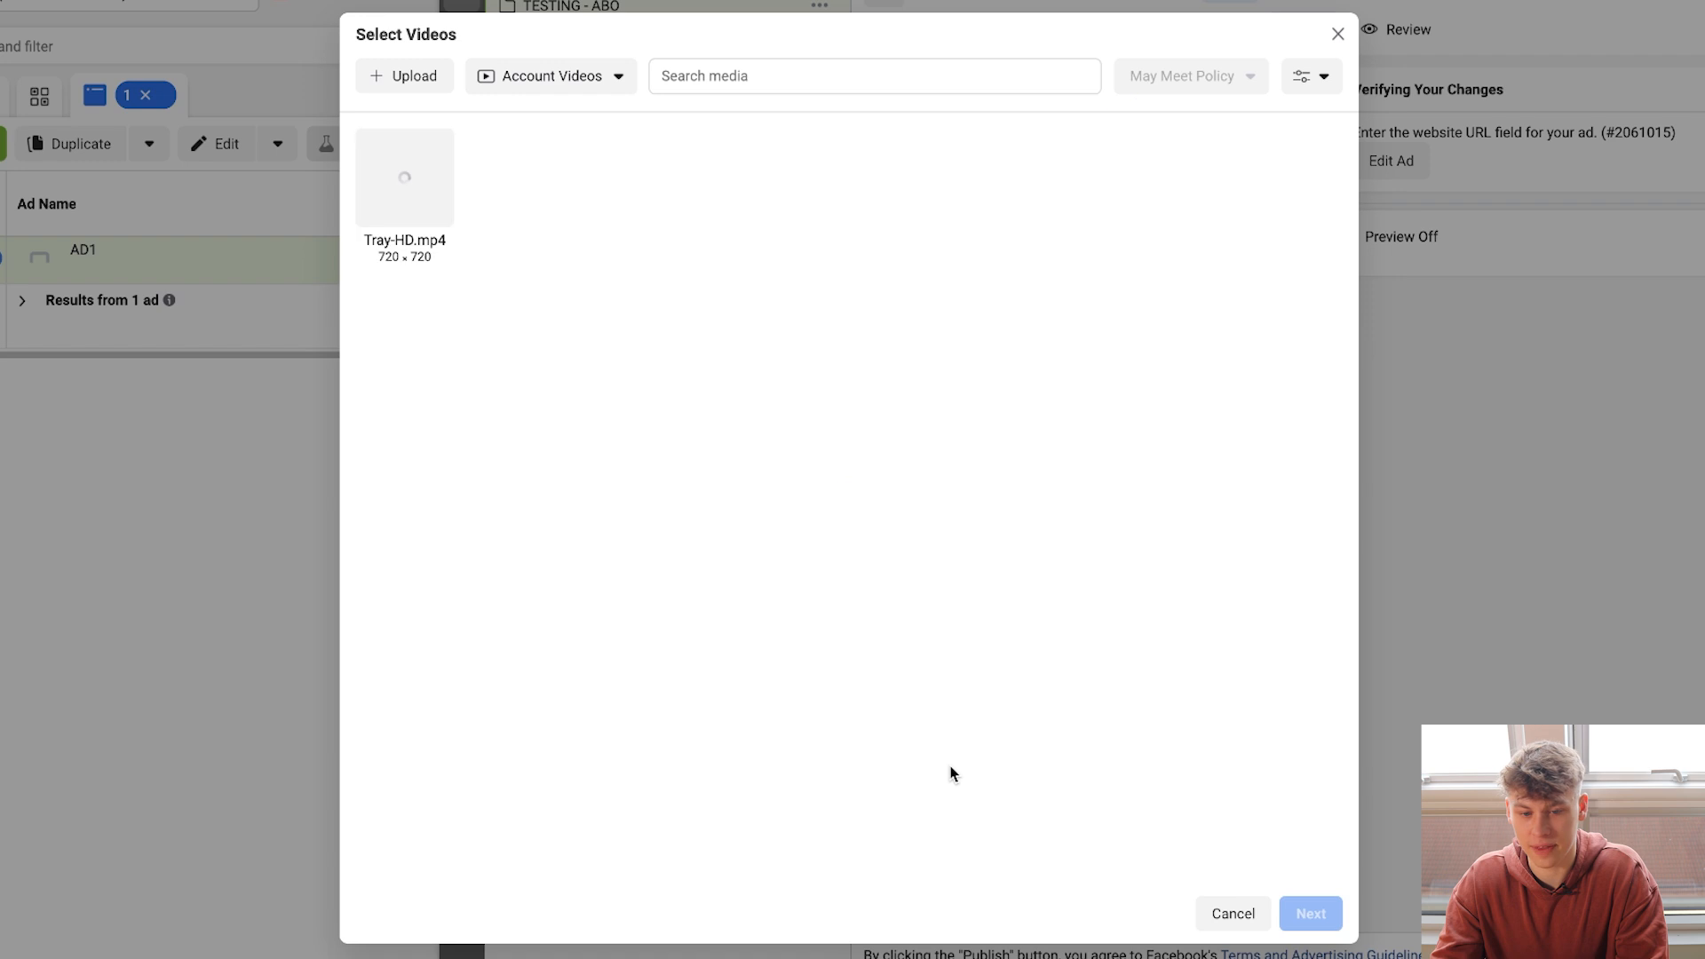
click(682, 777)
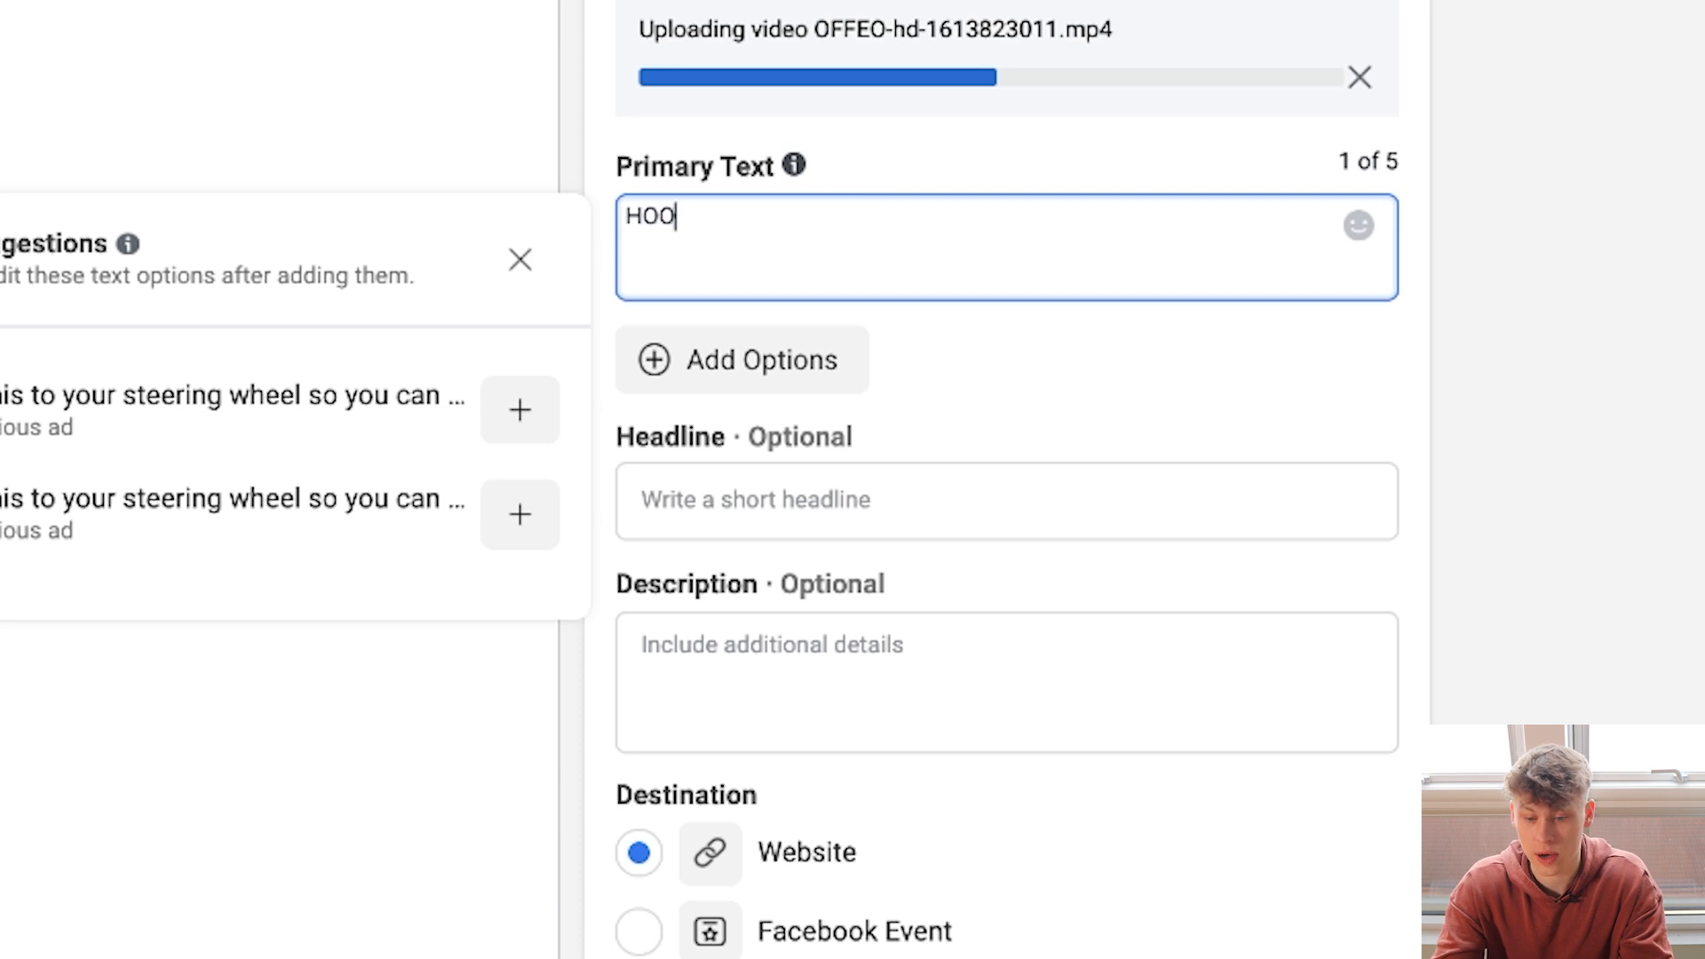
Write the primary text outline on separate lines: HOOK, BENEFIT, BENEFIT 2, BENEFIT 3 and CTA: LINK, with blank lines around the benefits.
text(HOOK)
key(Return)
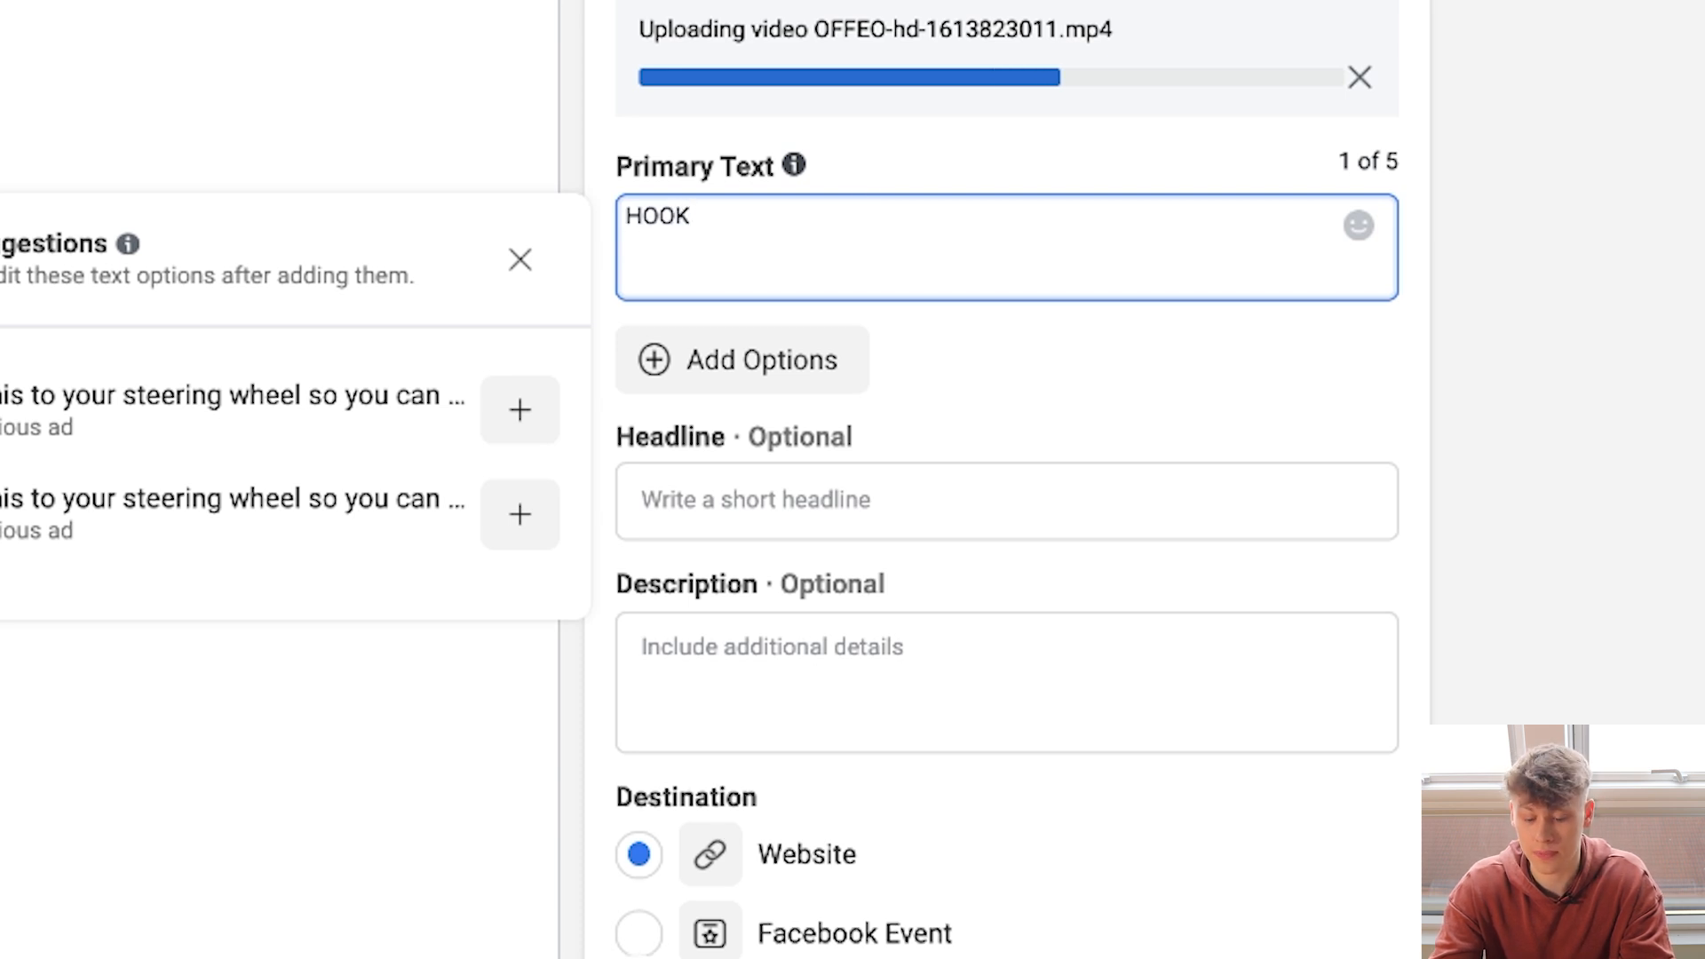
text(BENEFIT)
key(Return)
text(BENFIT 2)
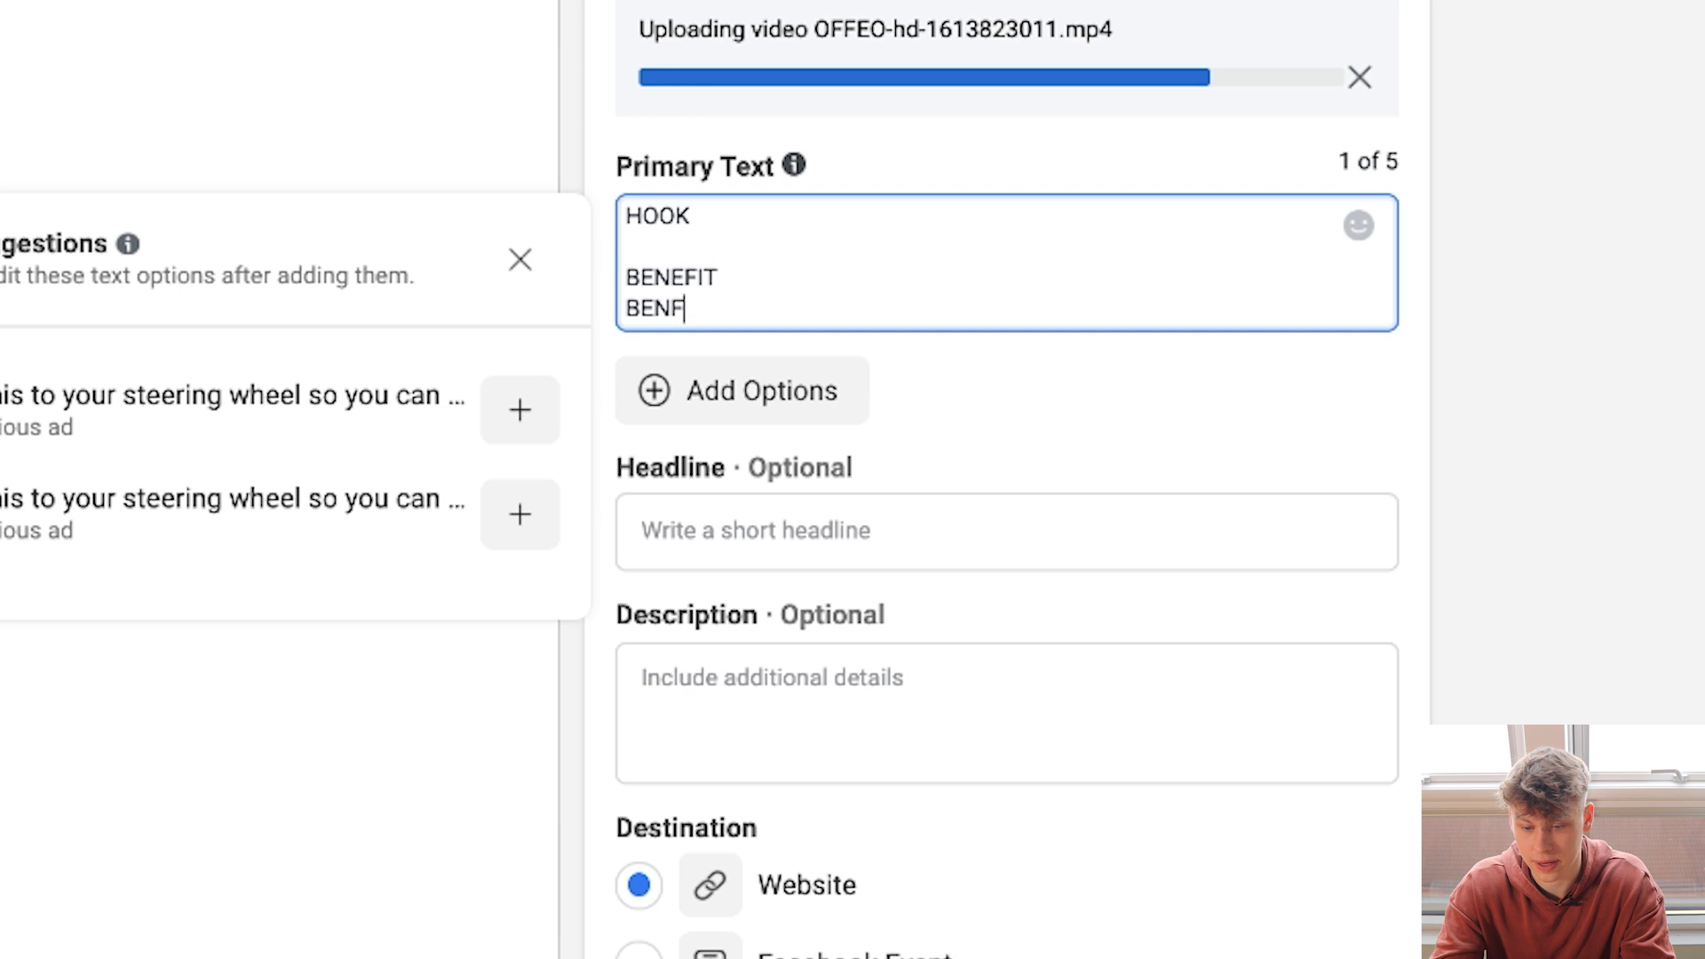
key(Return)
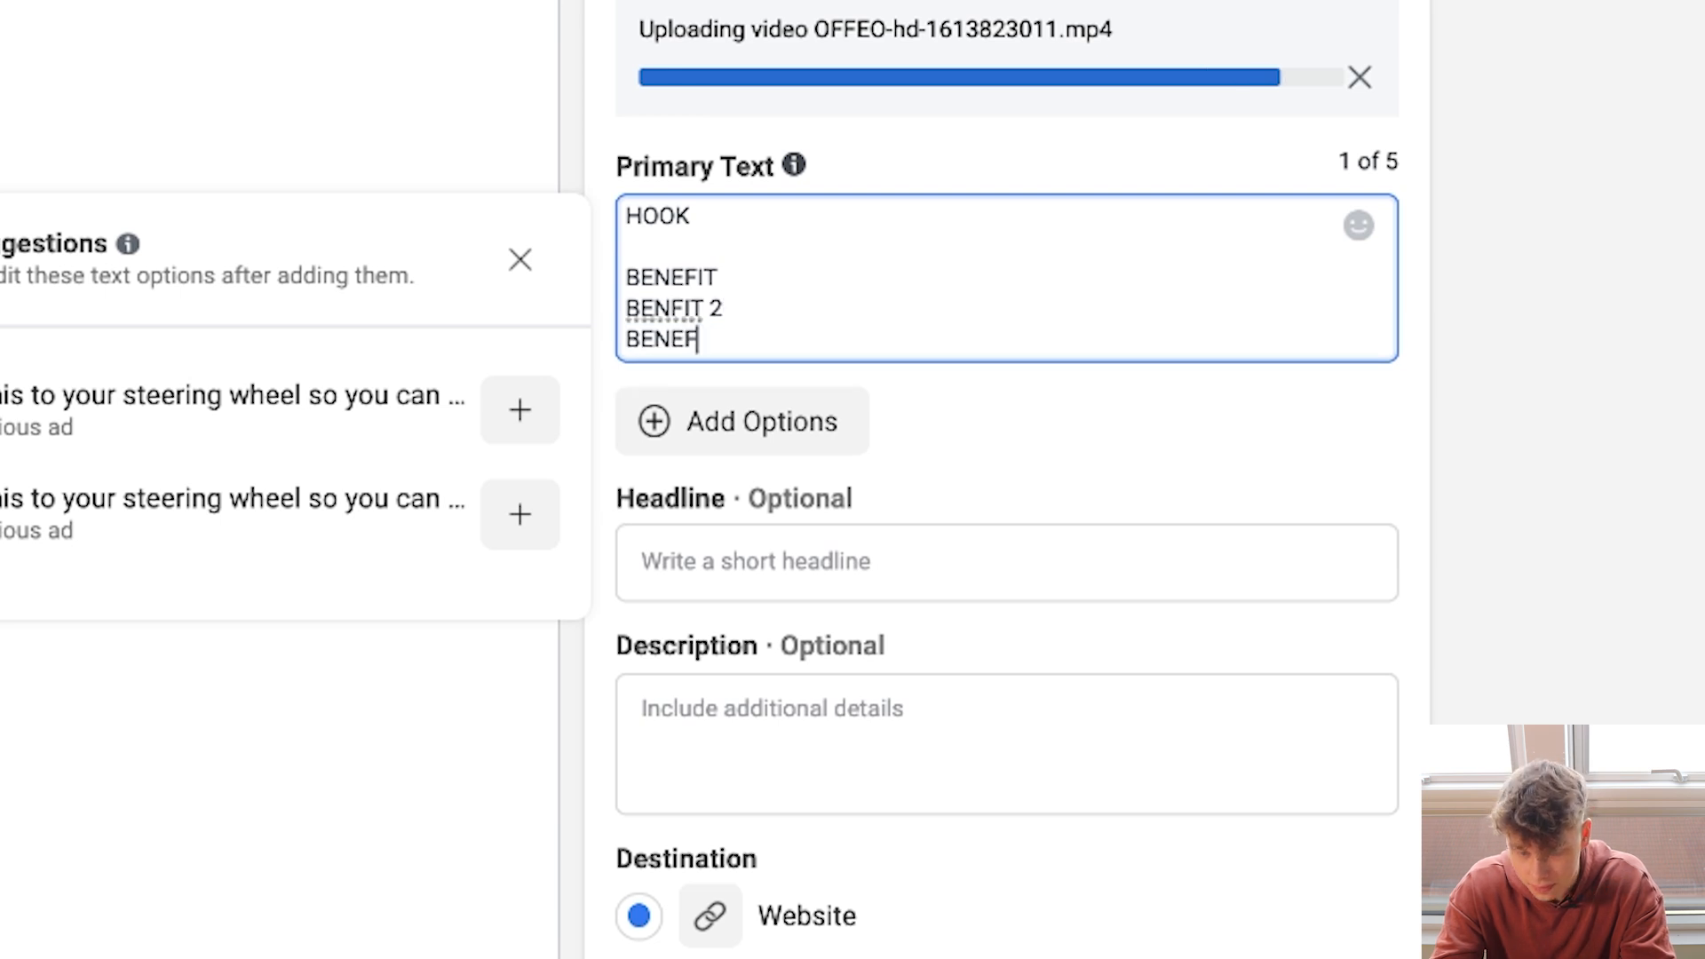
text(BENEFIT 3)
click(661, 310)
text(E)
click(772, 340)
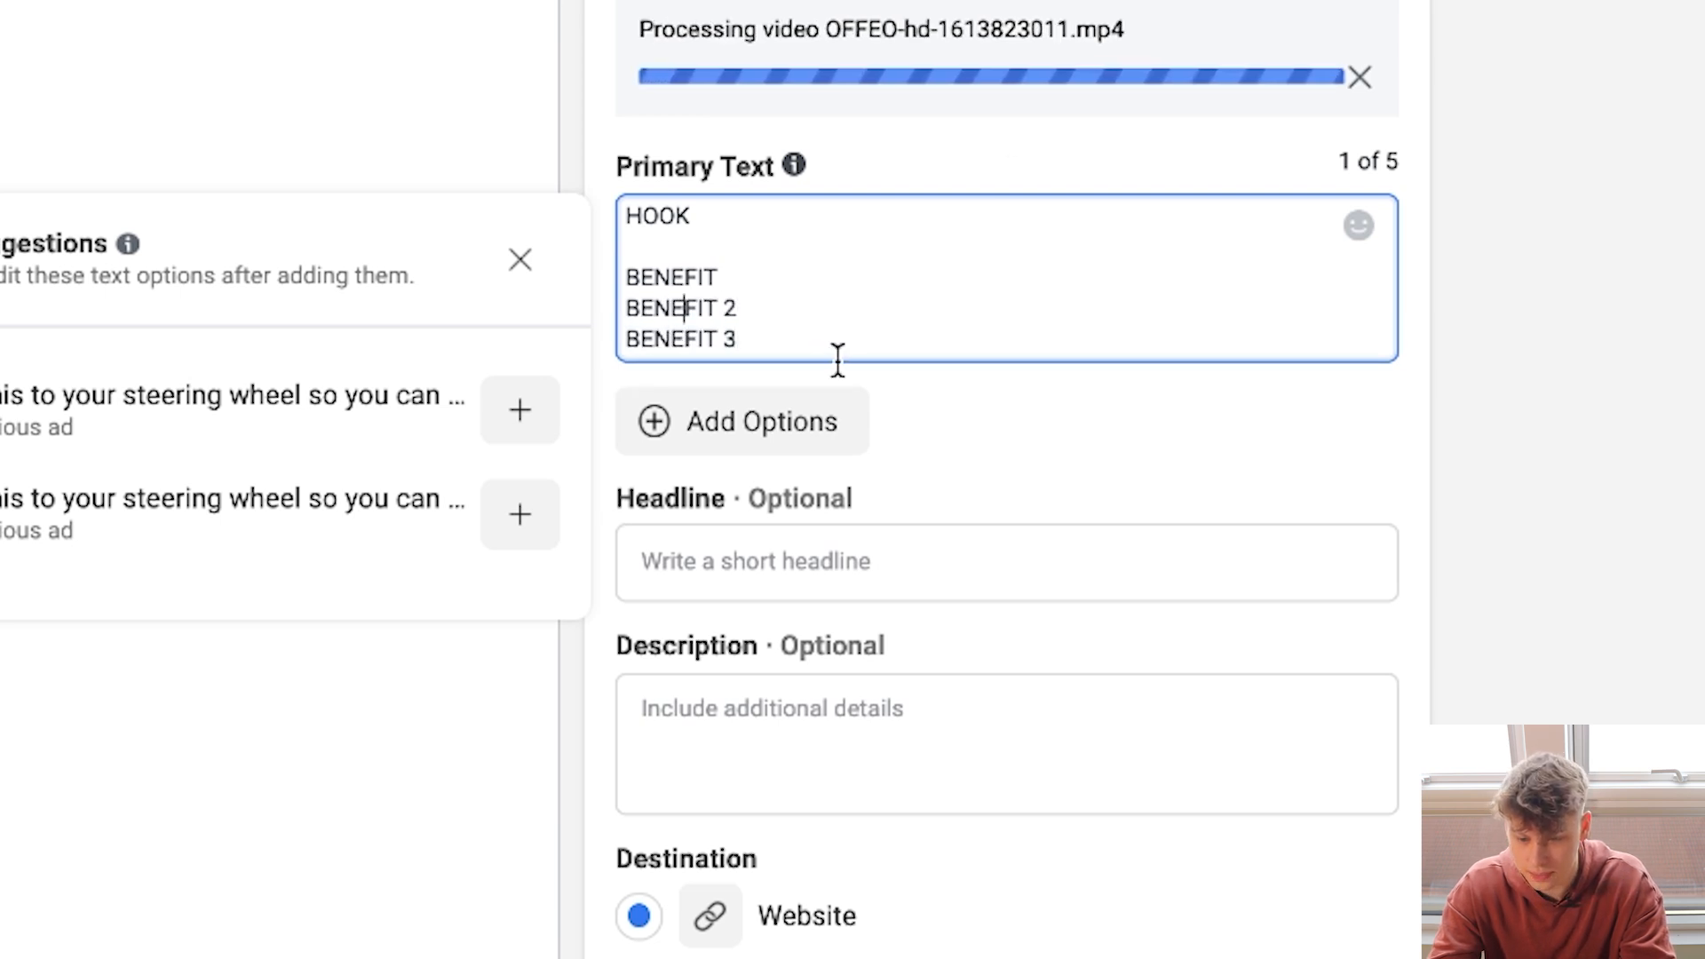
key(Return)
key(Return)
text(CTA: LINK)
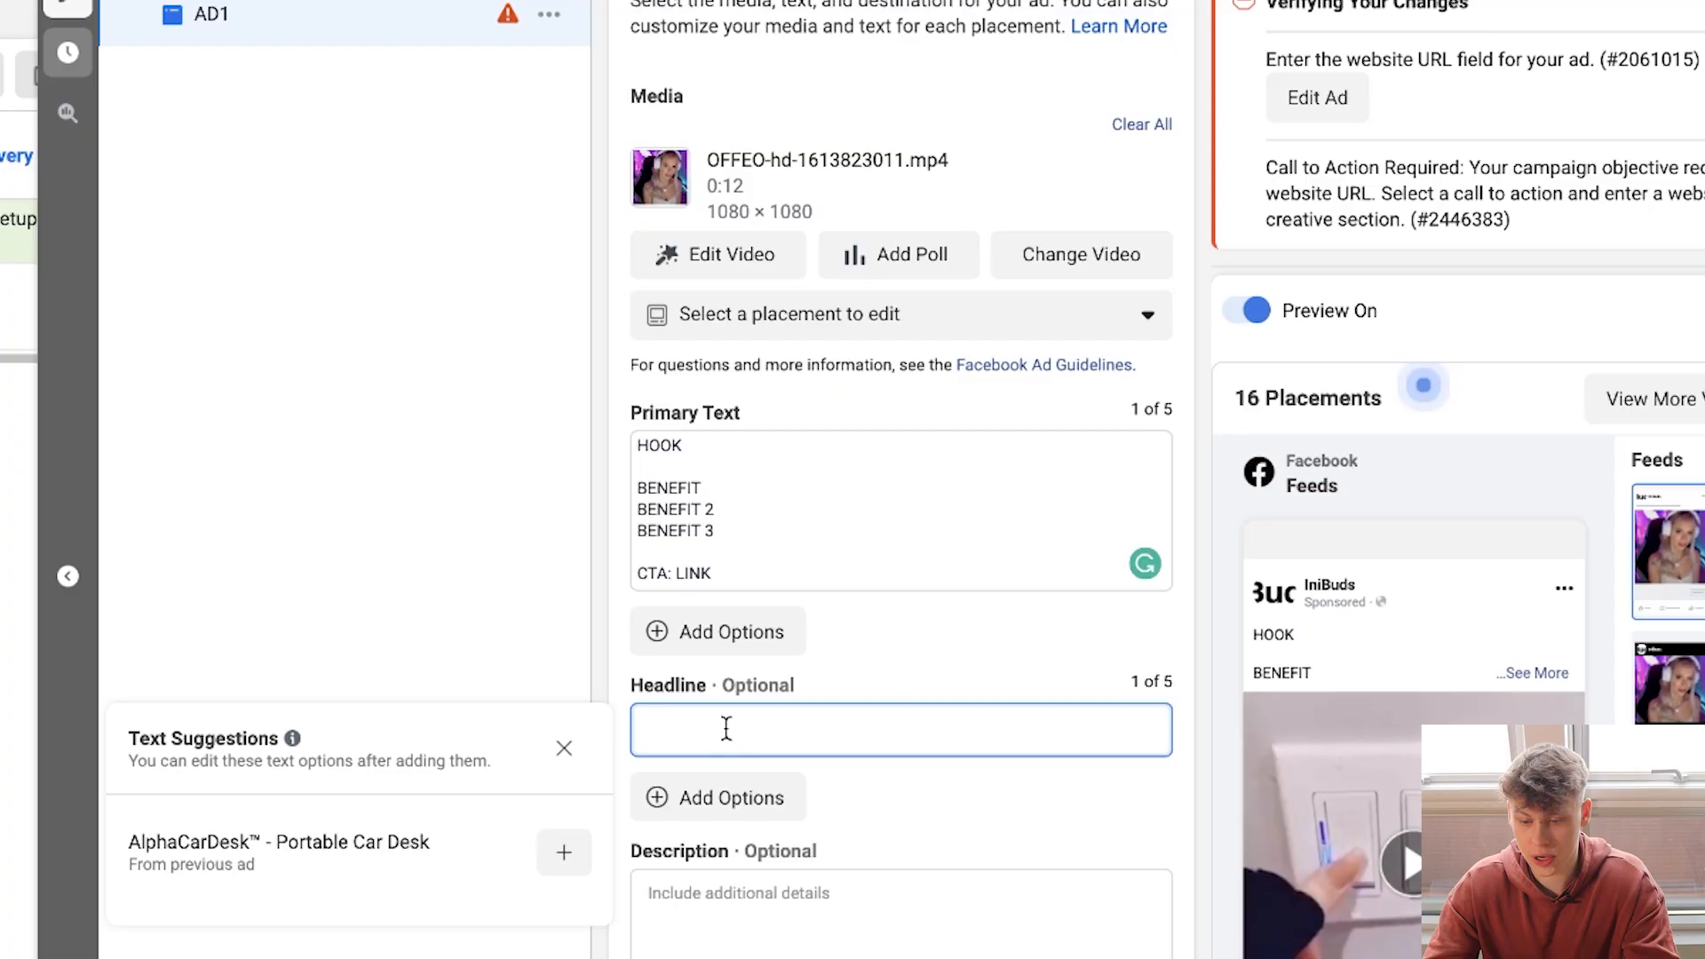
scroll(726, 728, down, 2)
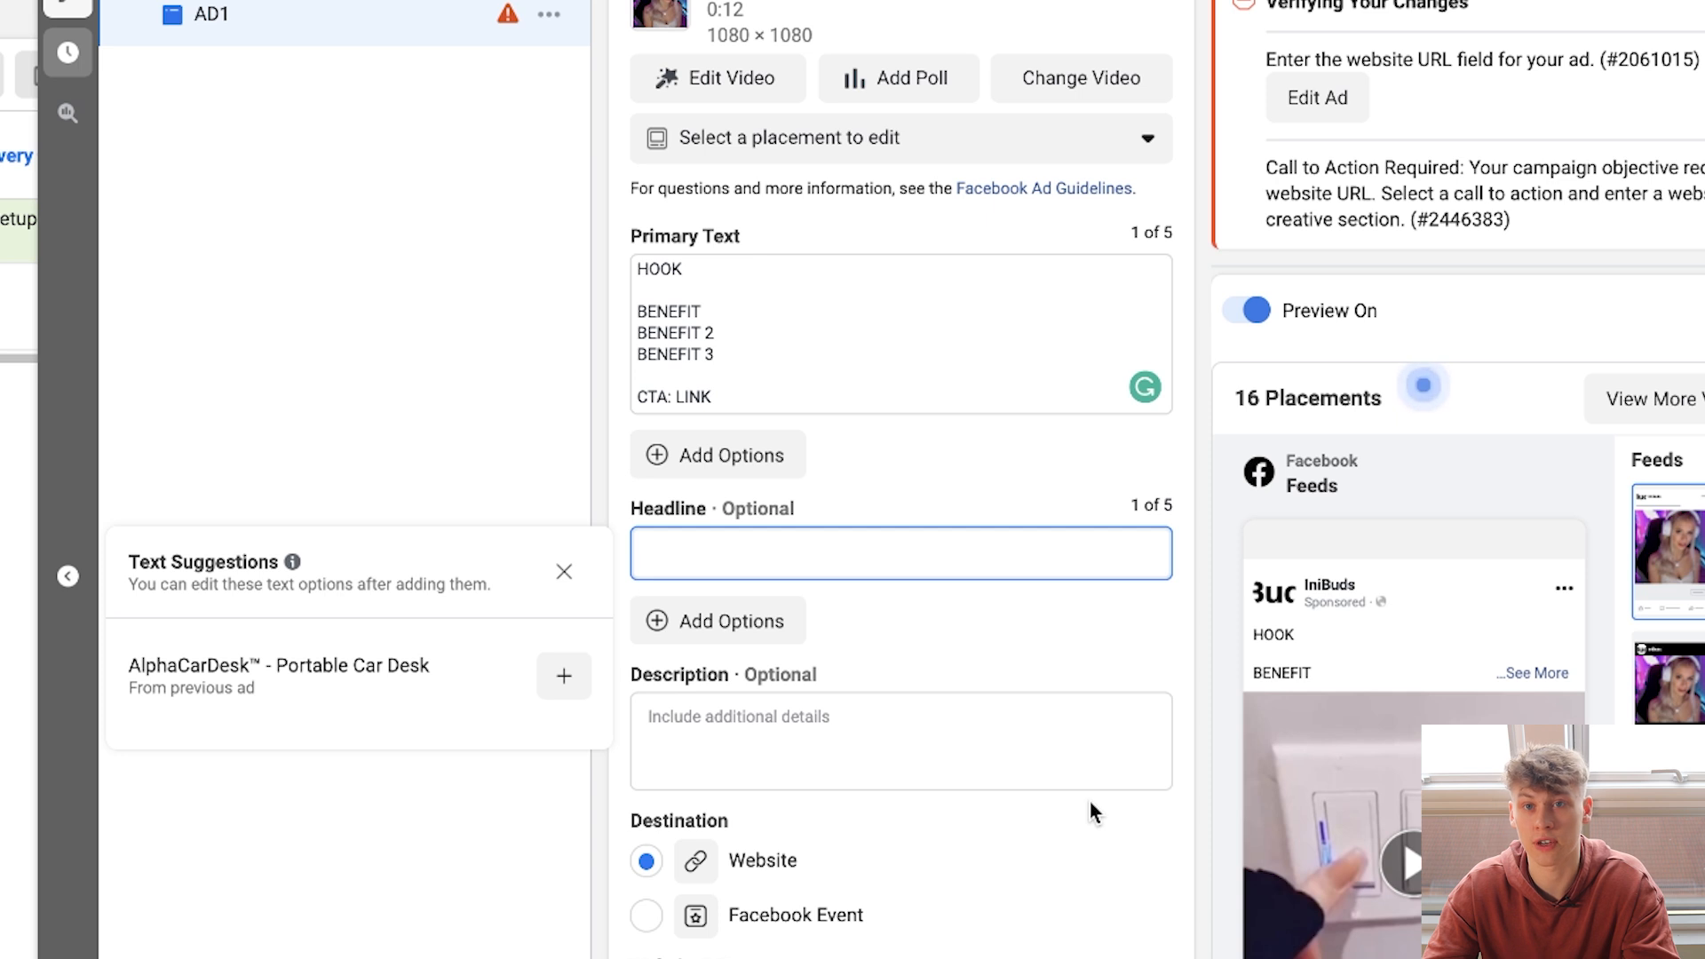
scroll(1089, 801, down, 4)
click(847, 661)
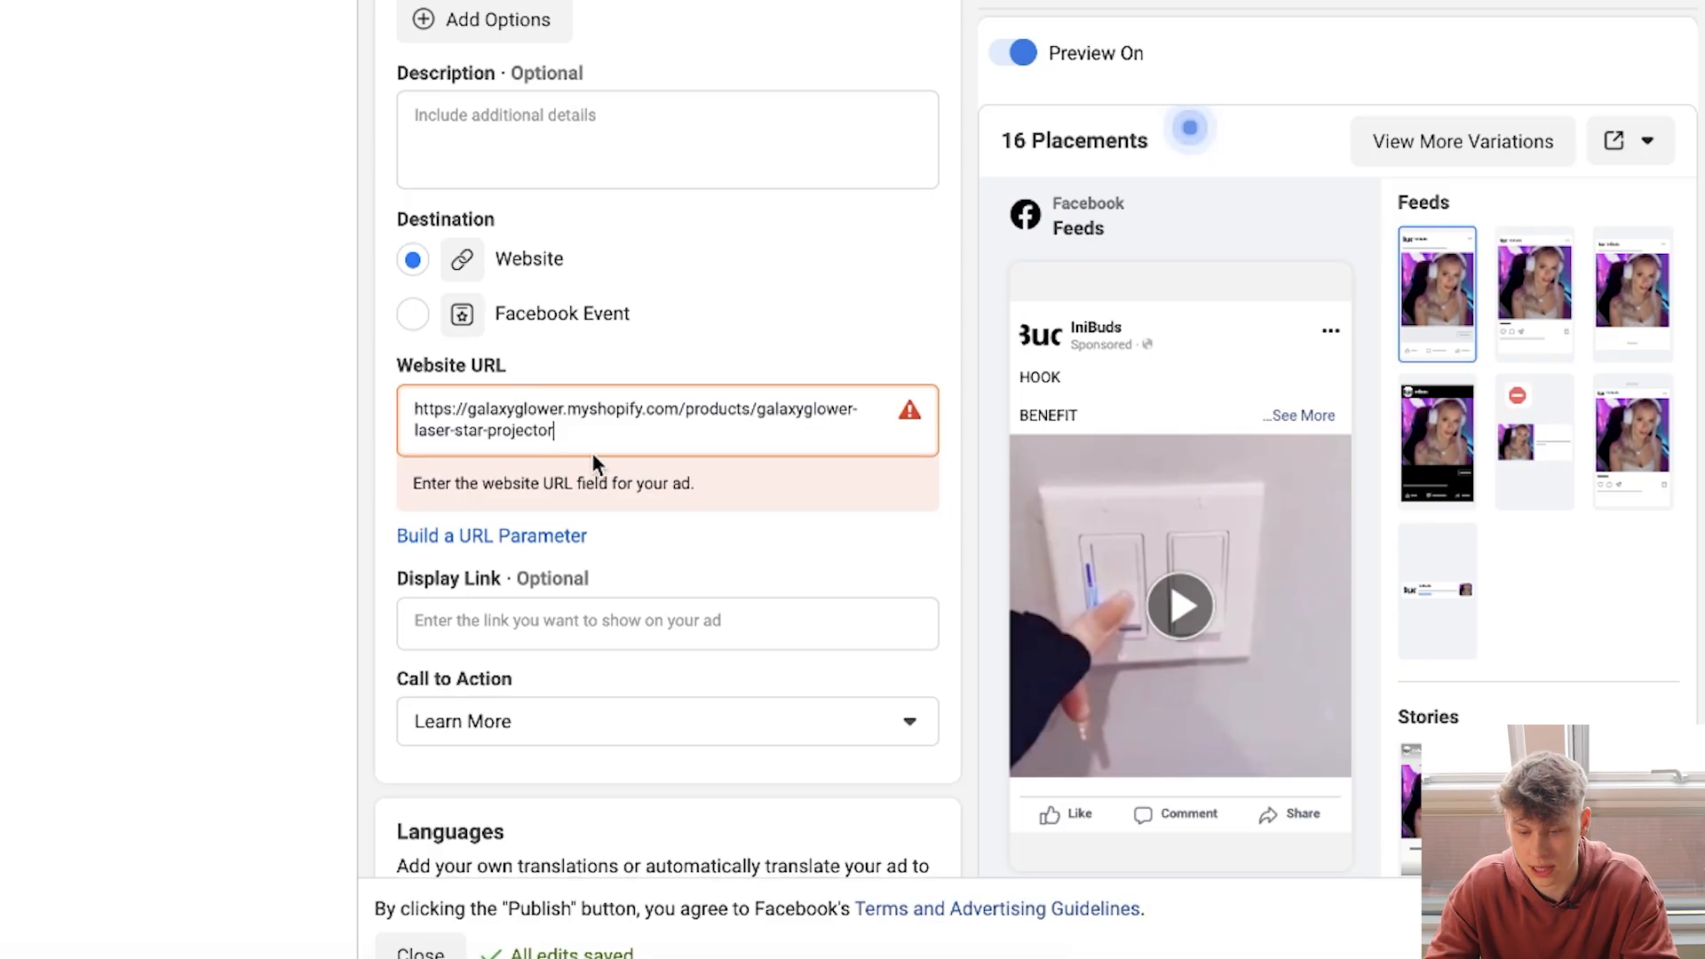
Set the display link to galaxyglower.com and the call to action to Shop Now.
click(574, 632)
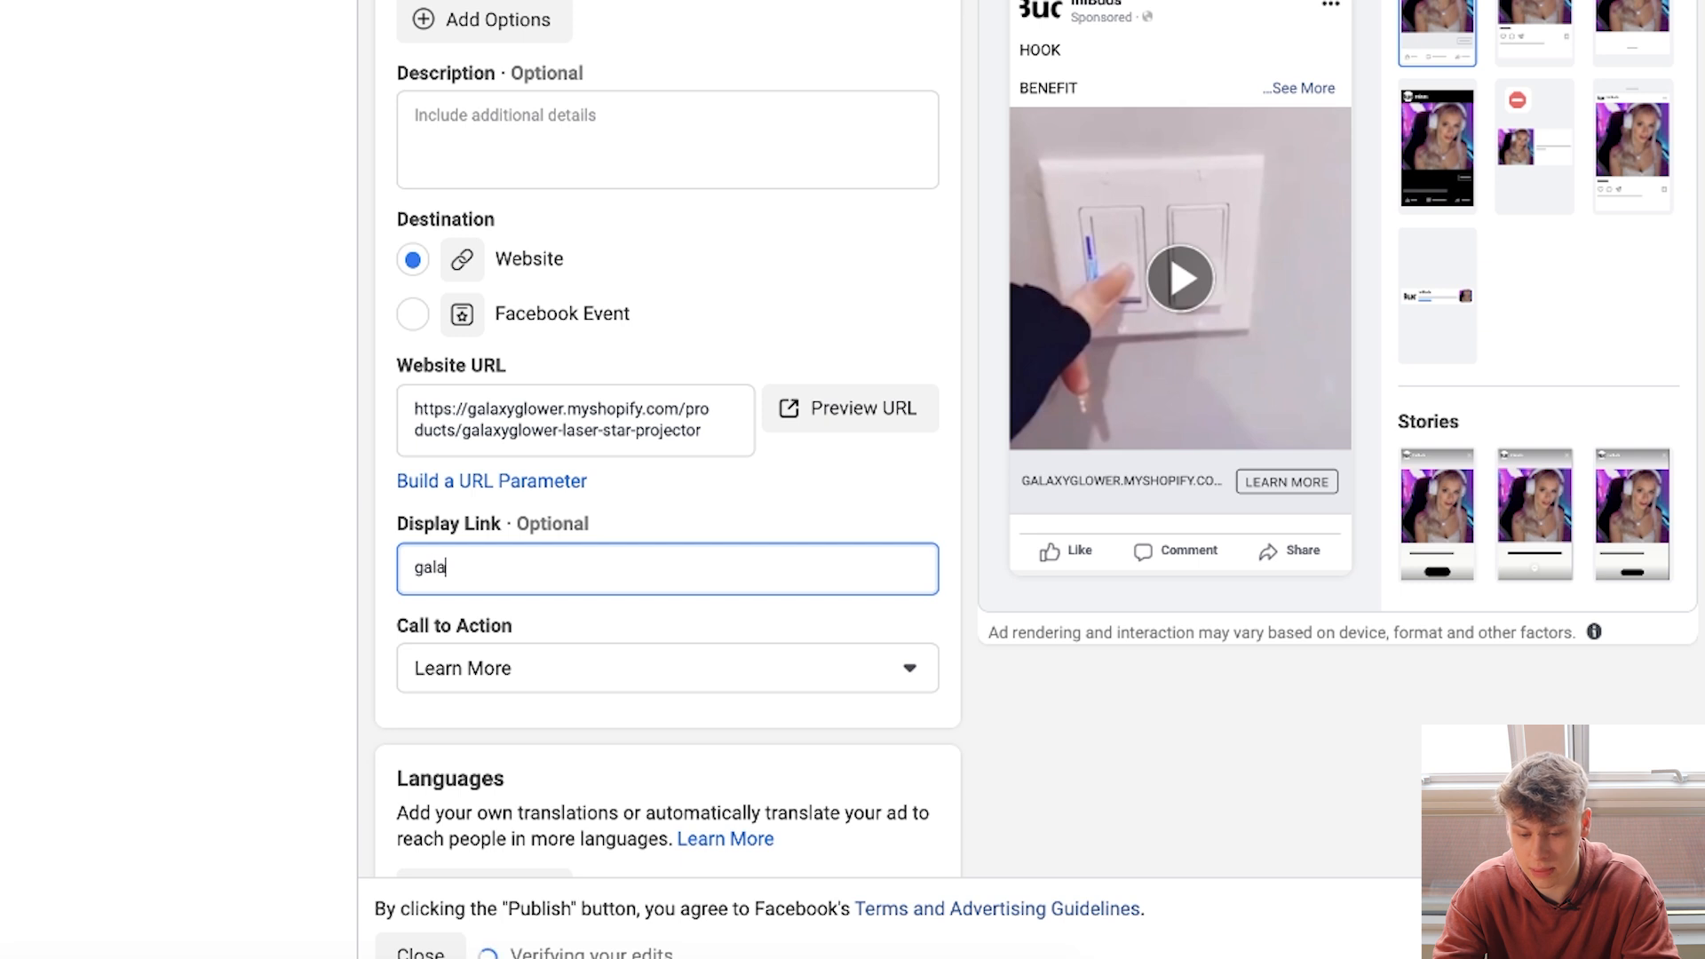
text(galaxyglower)
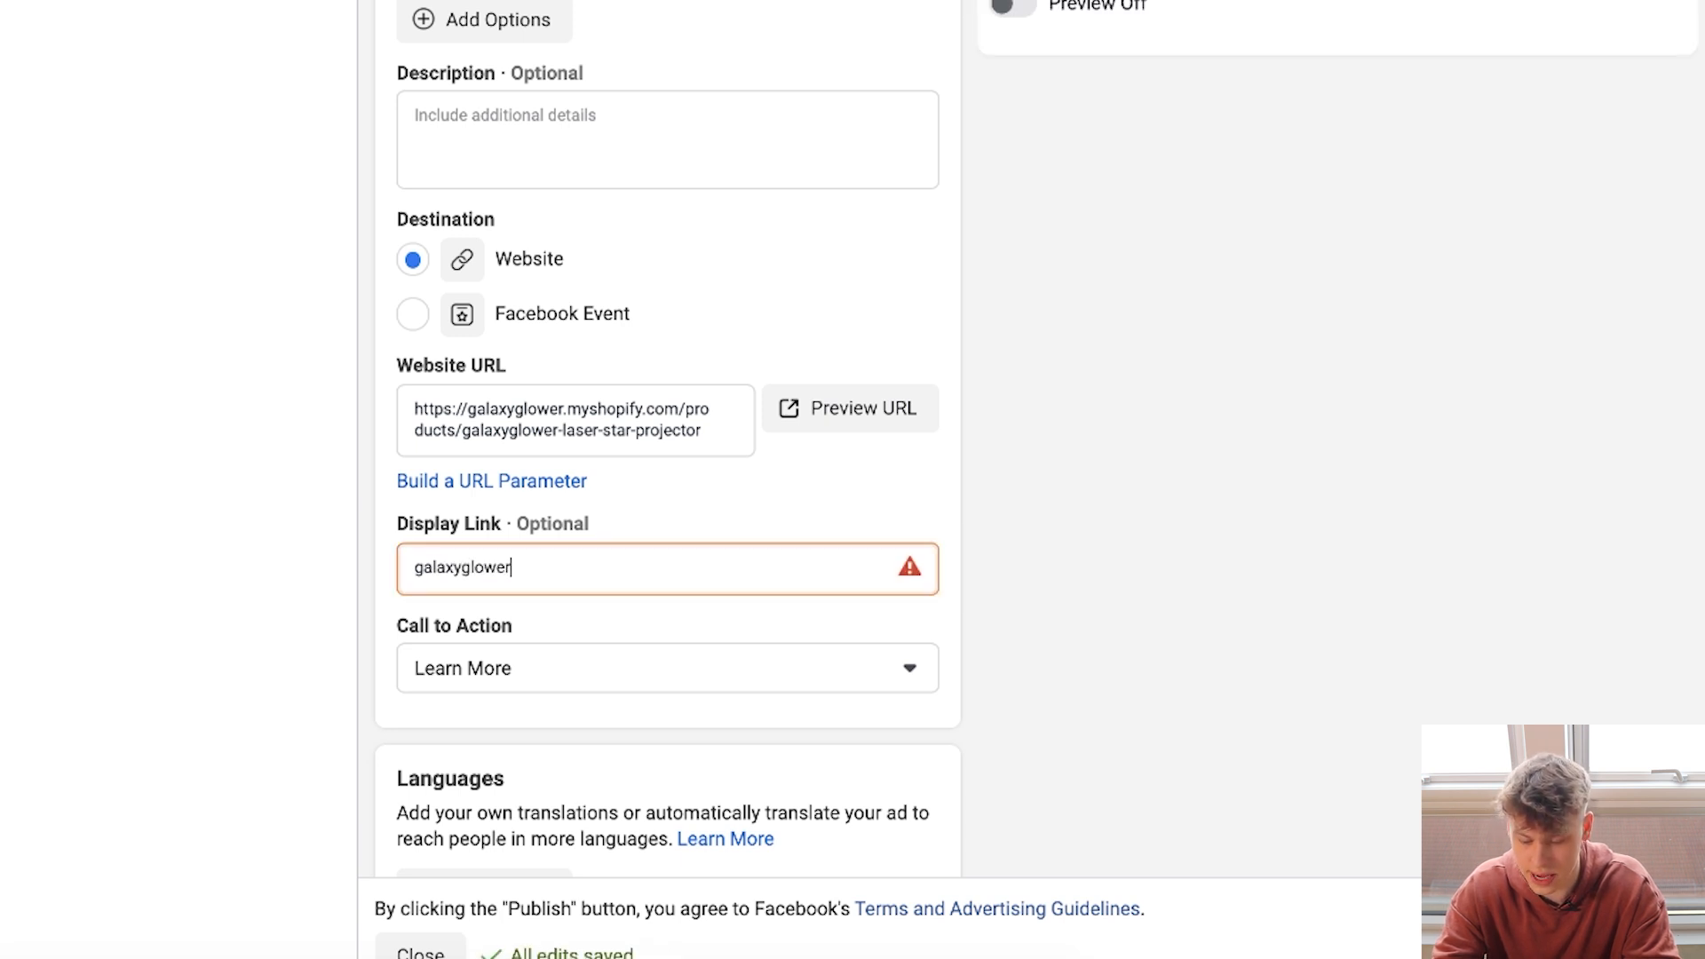
text(e.com)
click(508, 666)
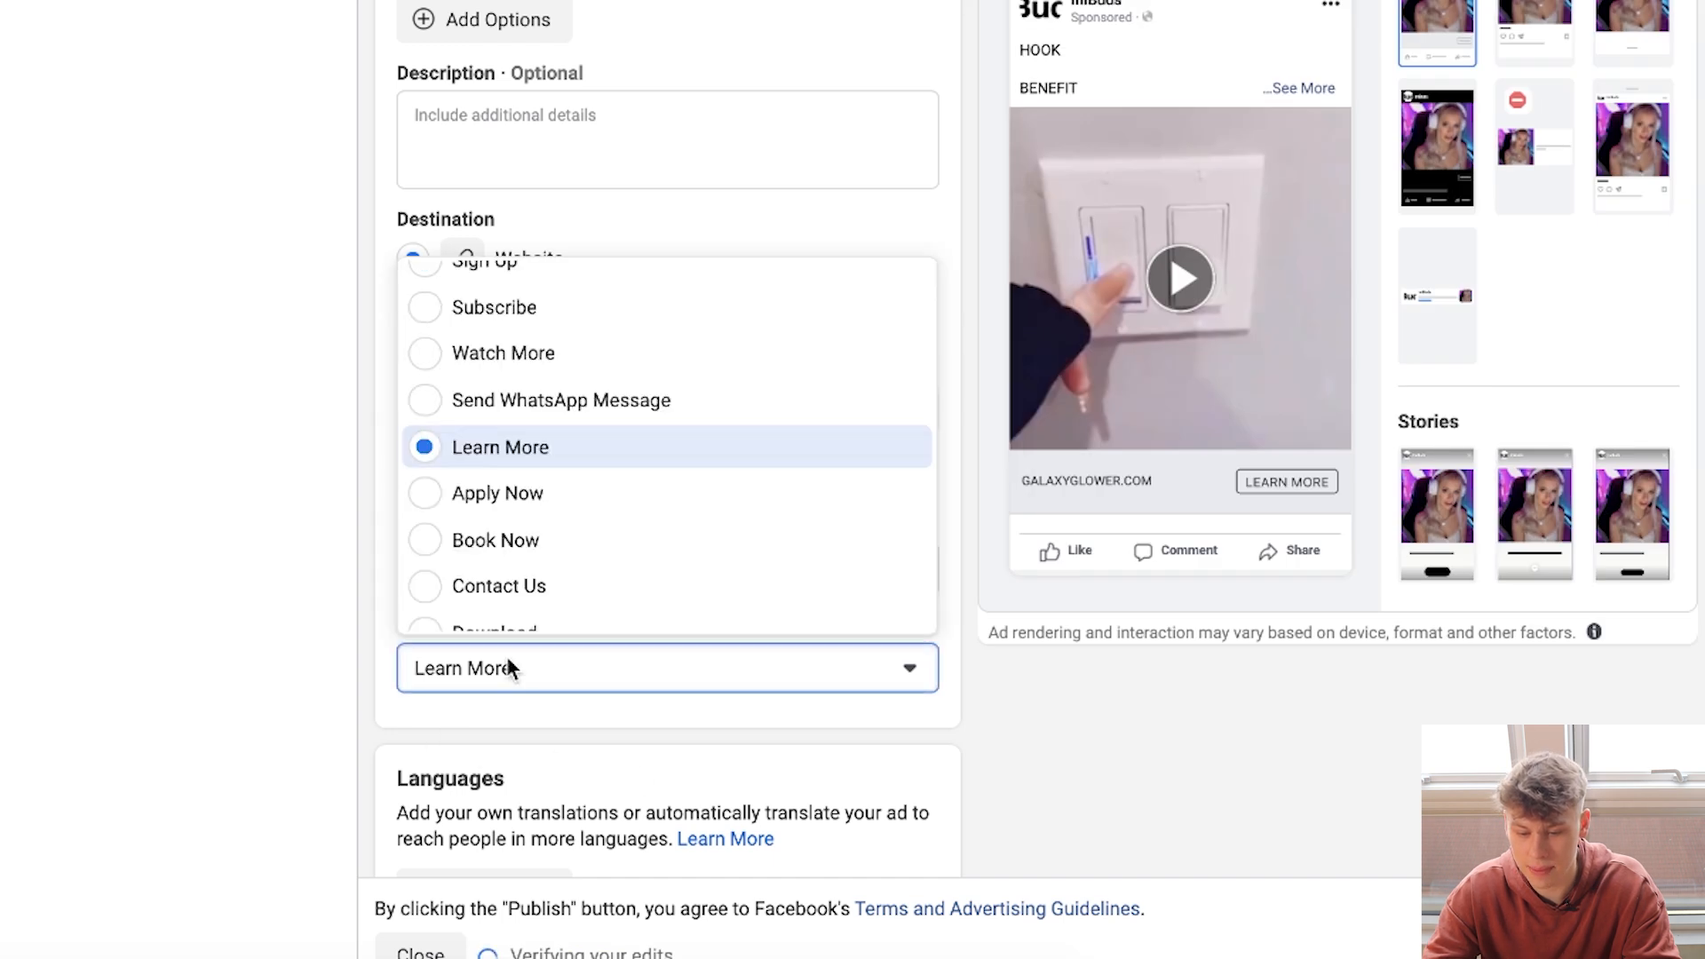
scroll(498, 558, up, 3)
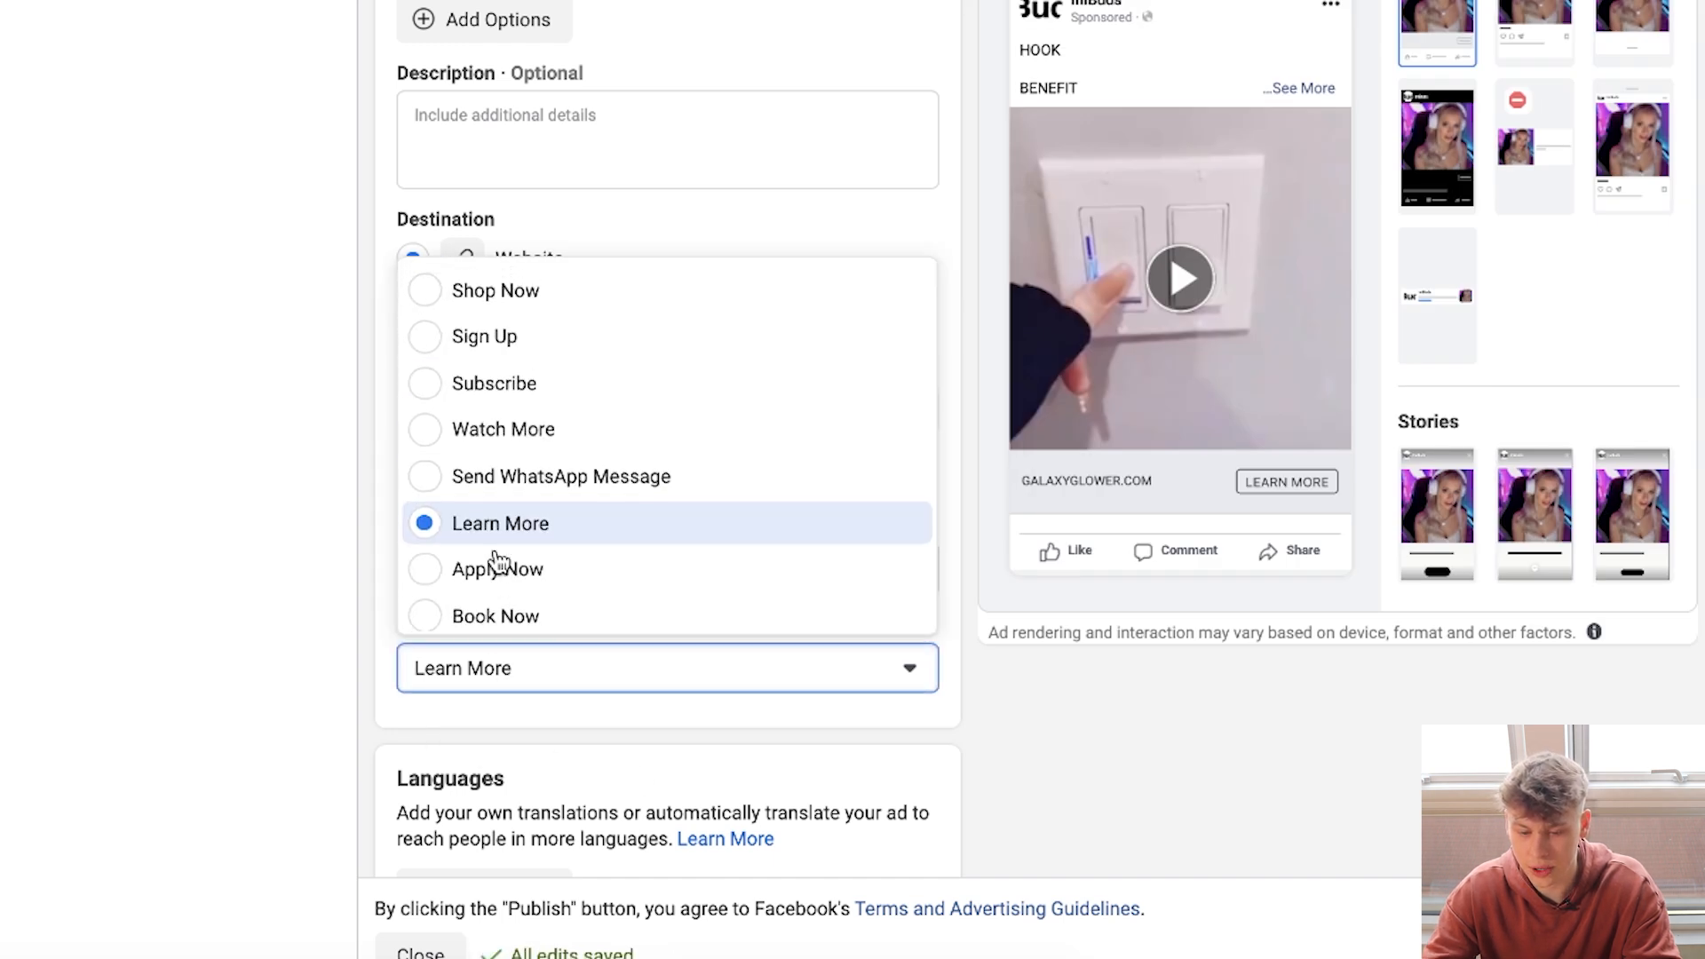
click(497, 439)
Set the ad's headline to five star emojis followed by "/ STARS" and go to the end of the ad form.
click(646, 306)
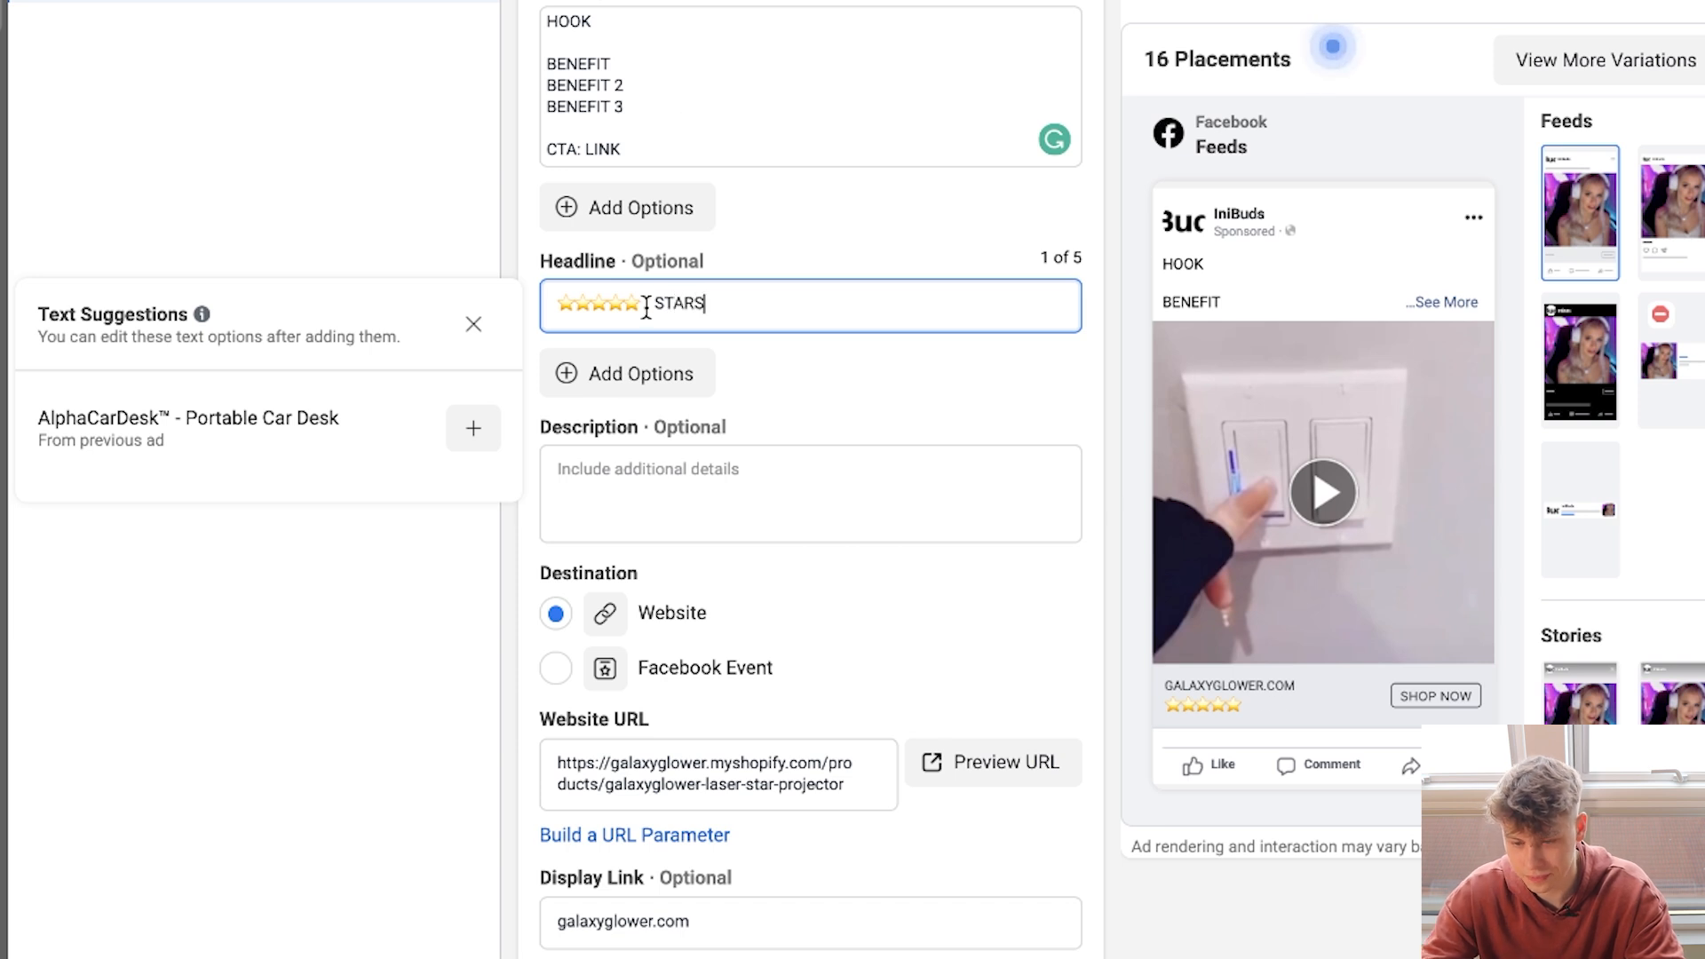
click(609, 316)
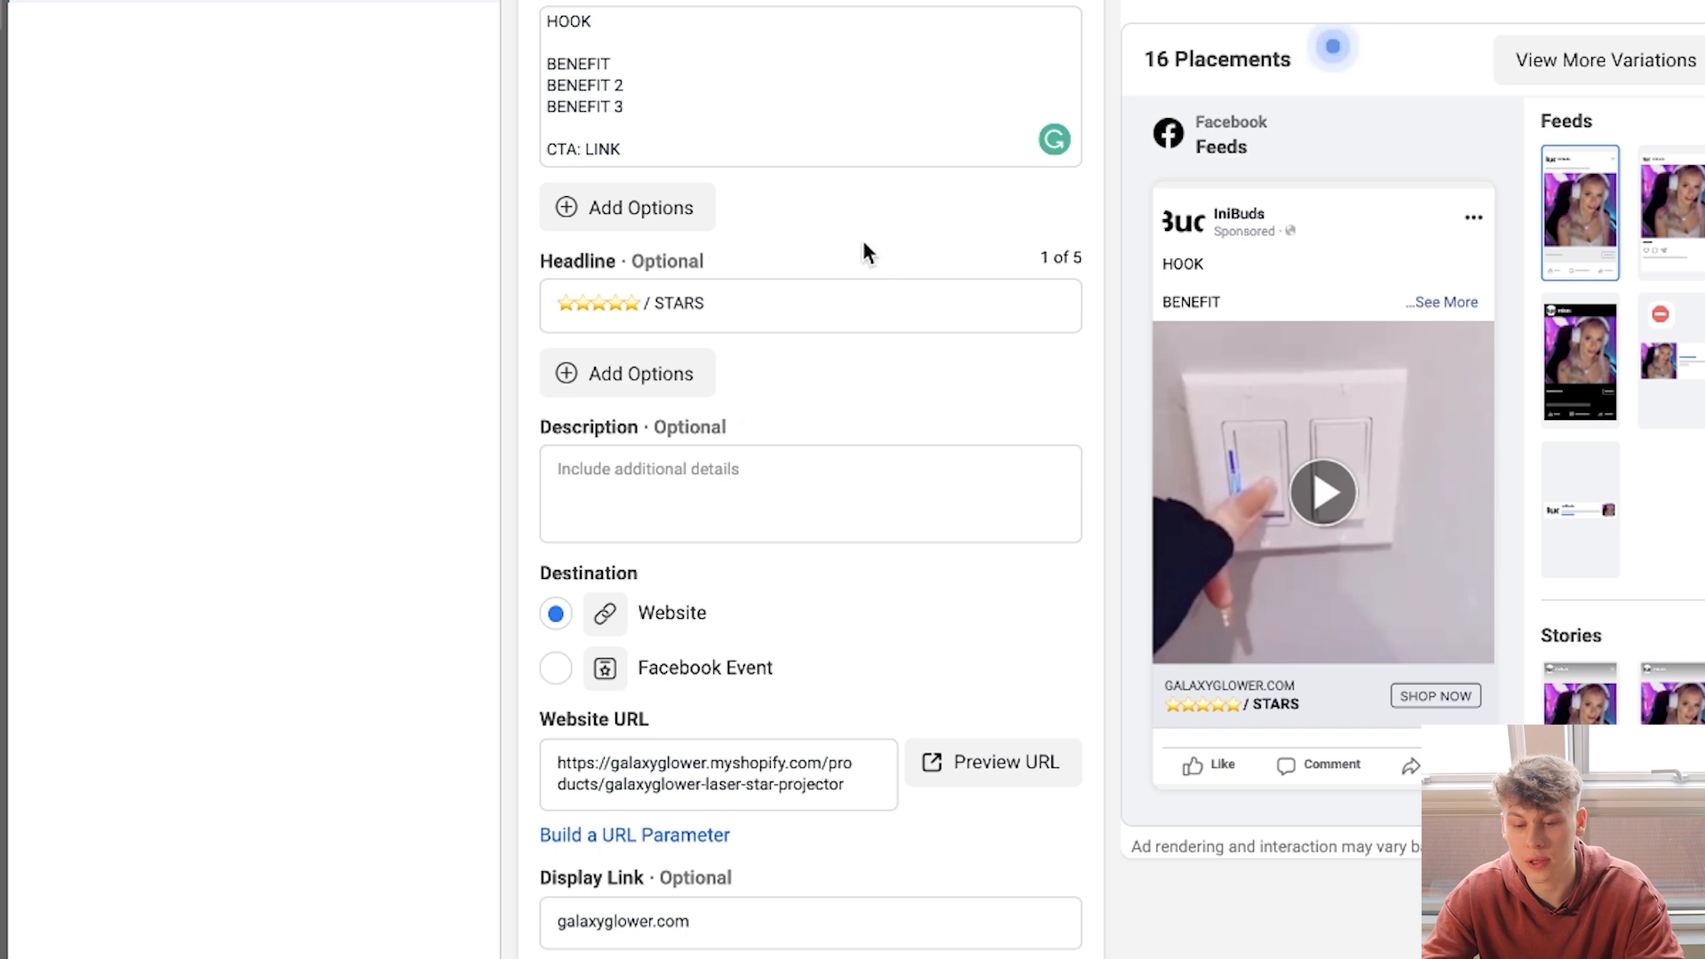
mouse_move(726, 267)
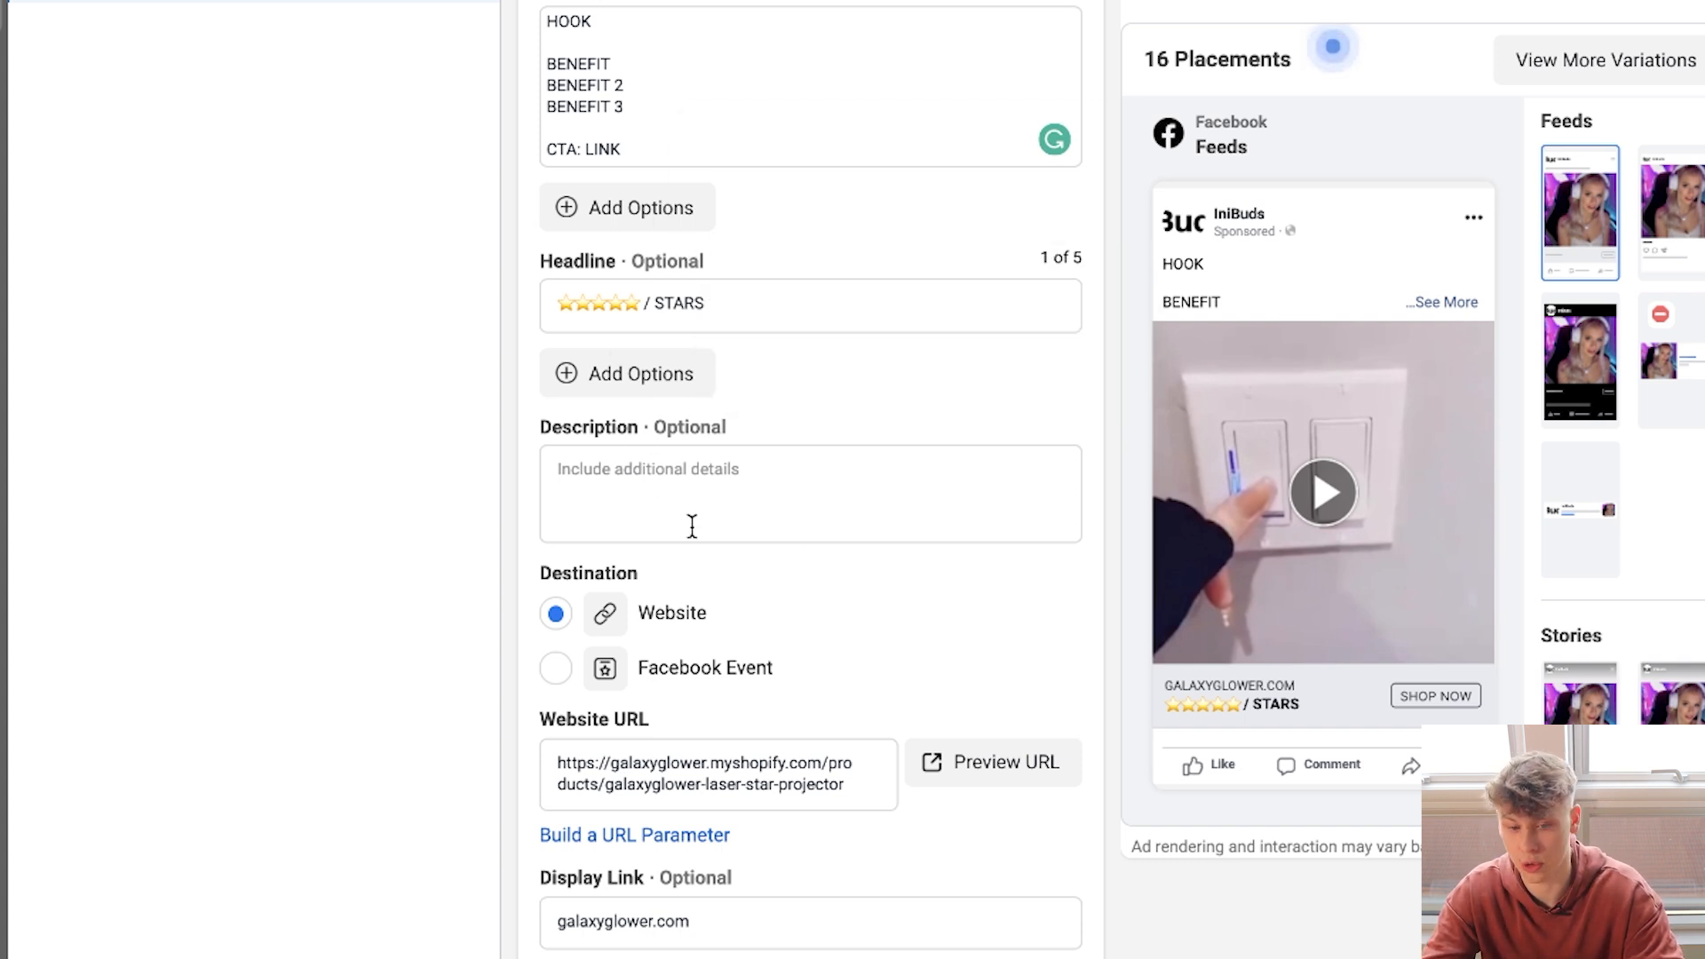
scroll(692, 529, down, 3)
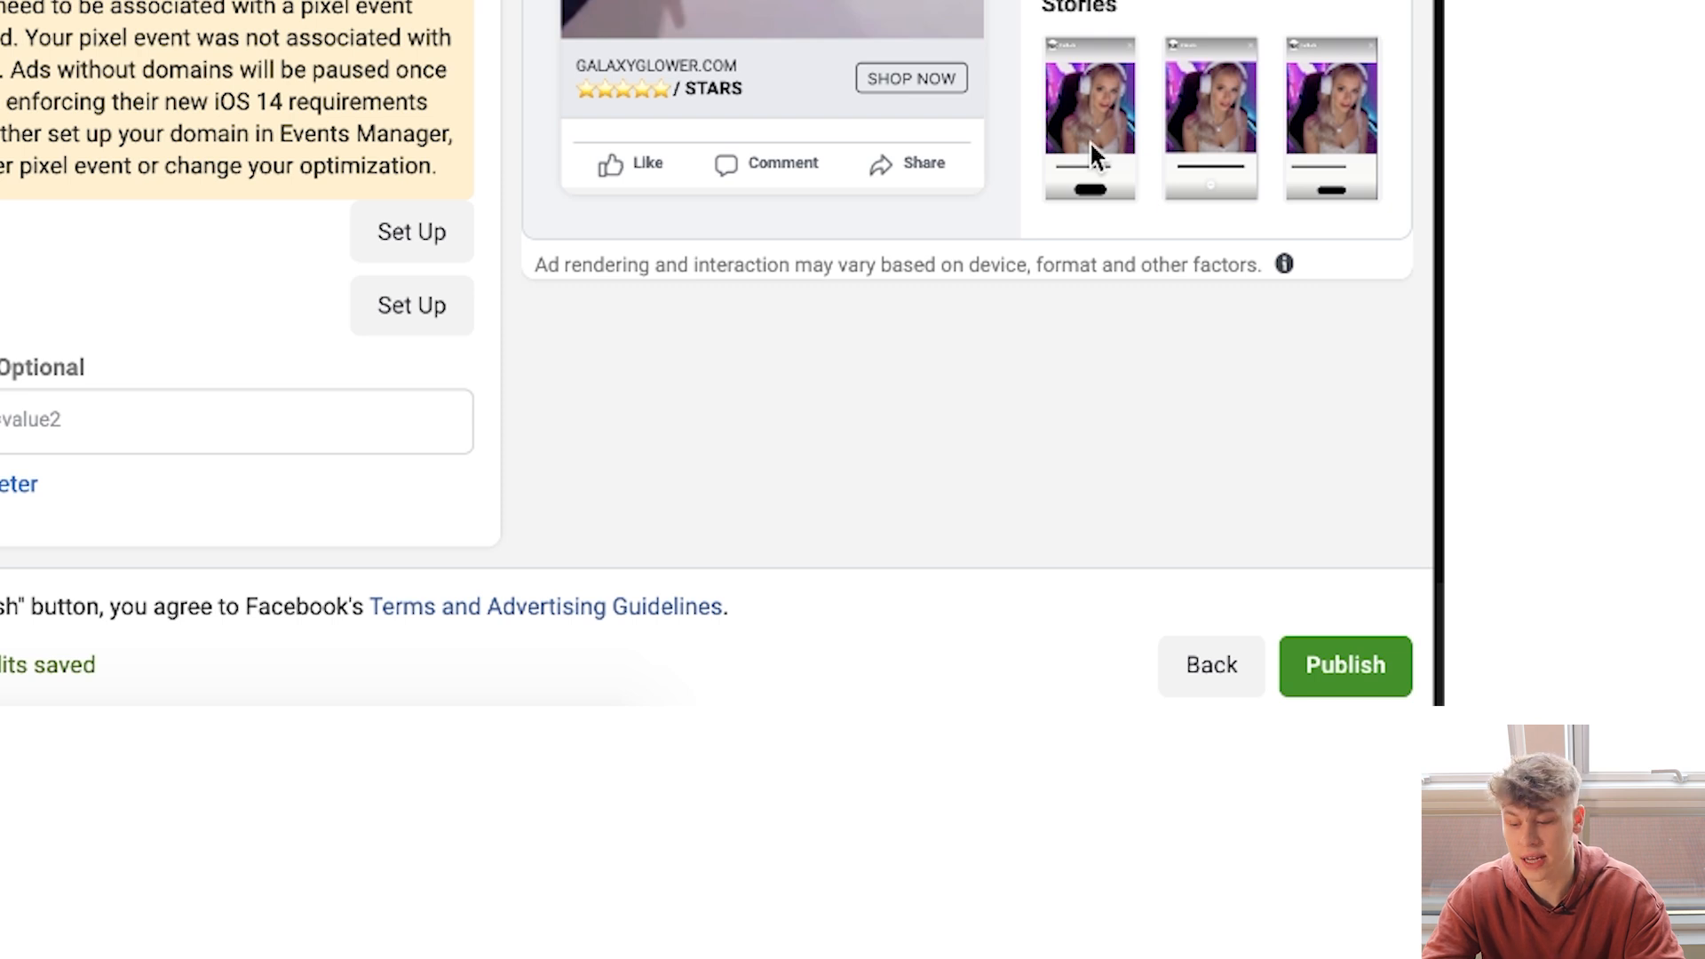
Publish the ad and duplicate AD1 within the INTEREST 1 ad set, naming the copy AD2.
click(1355, 692)
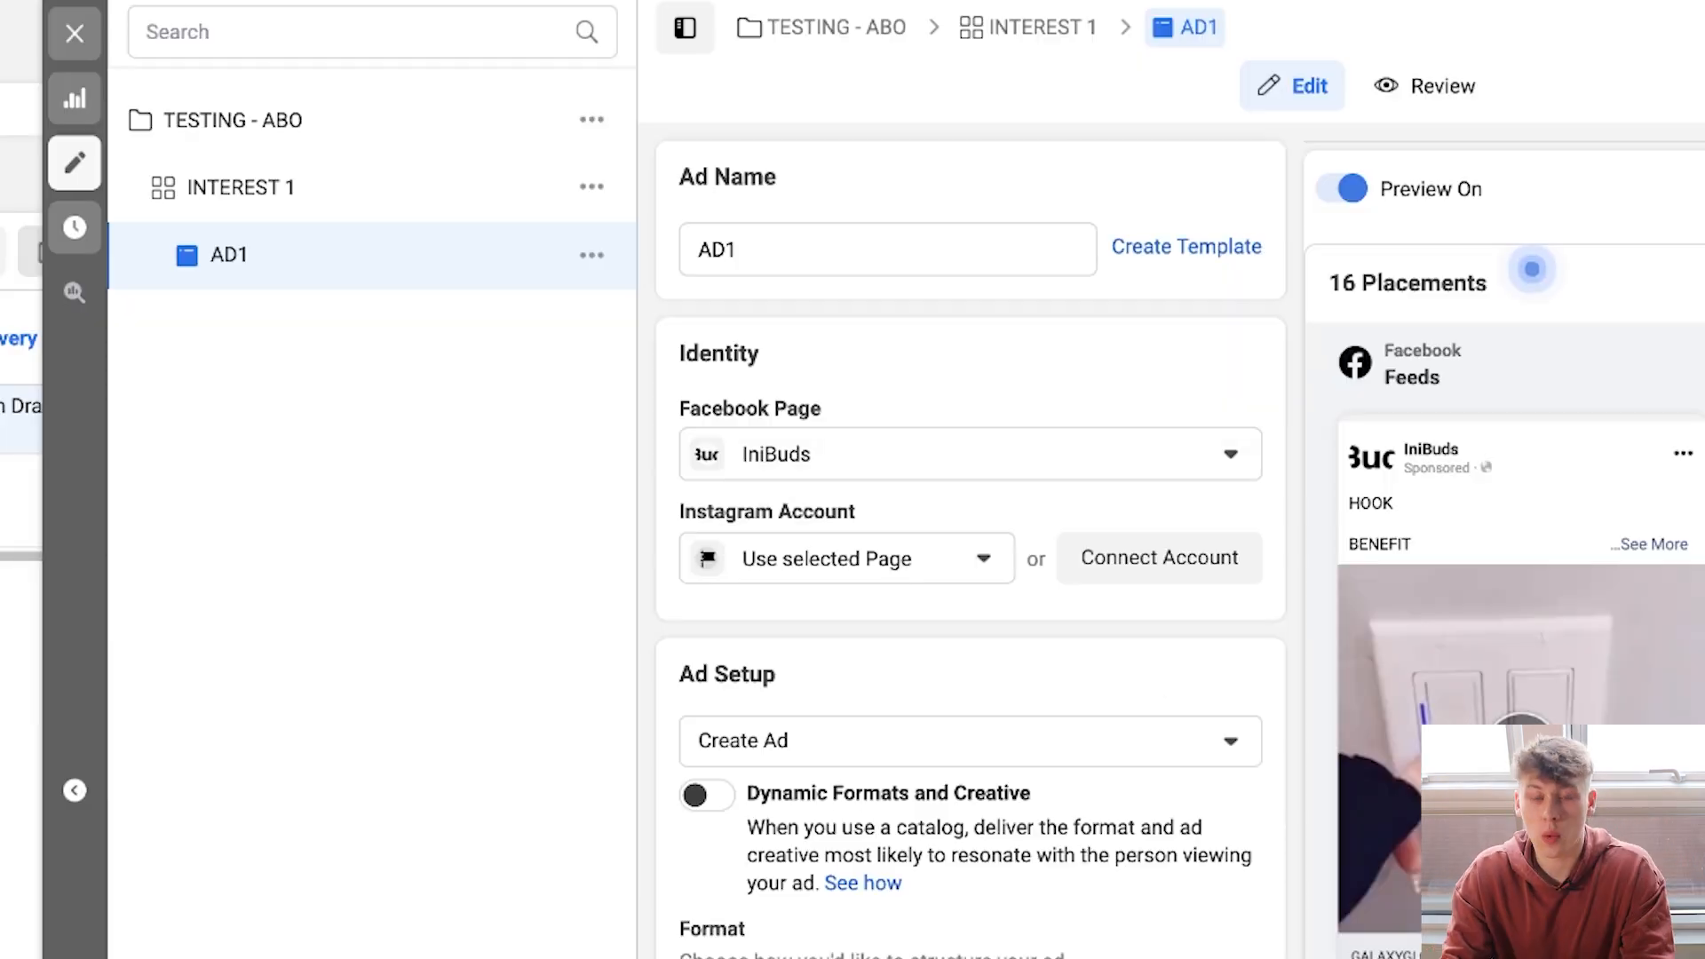
click(592, 257)
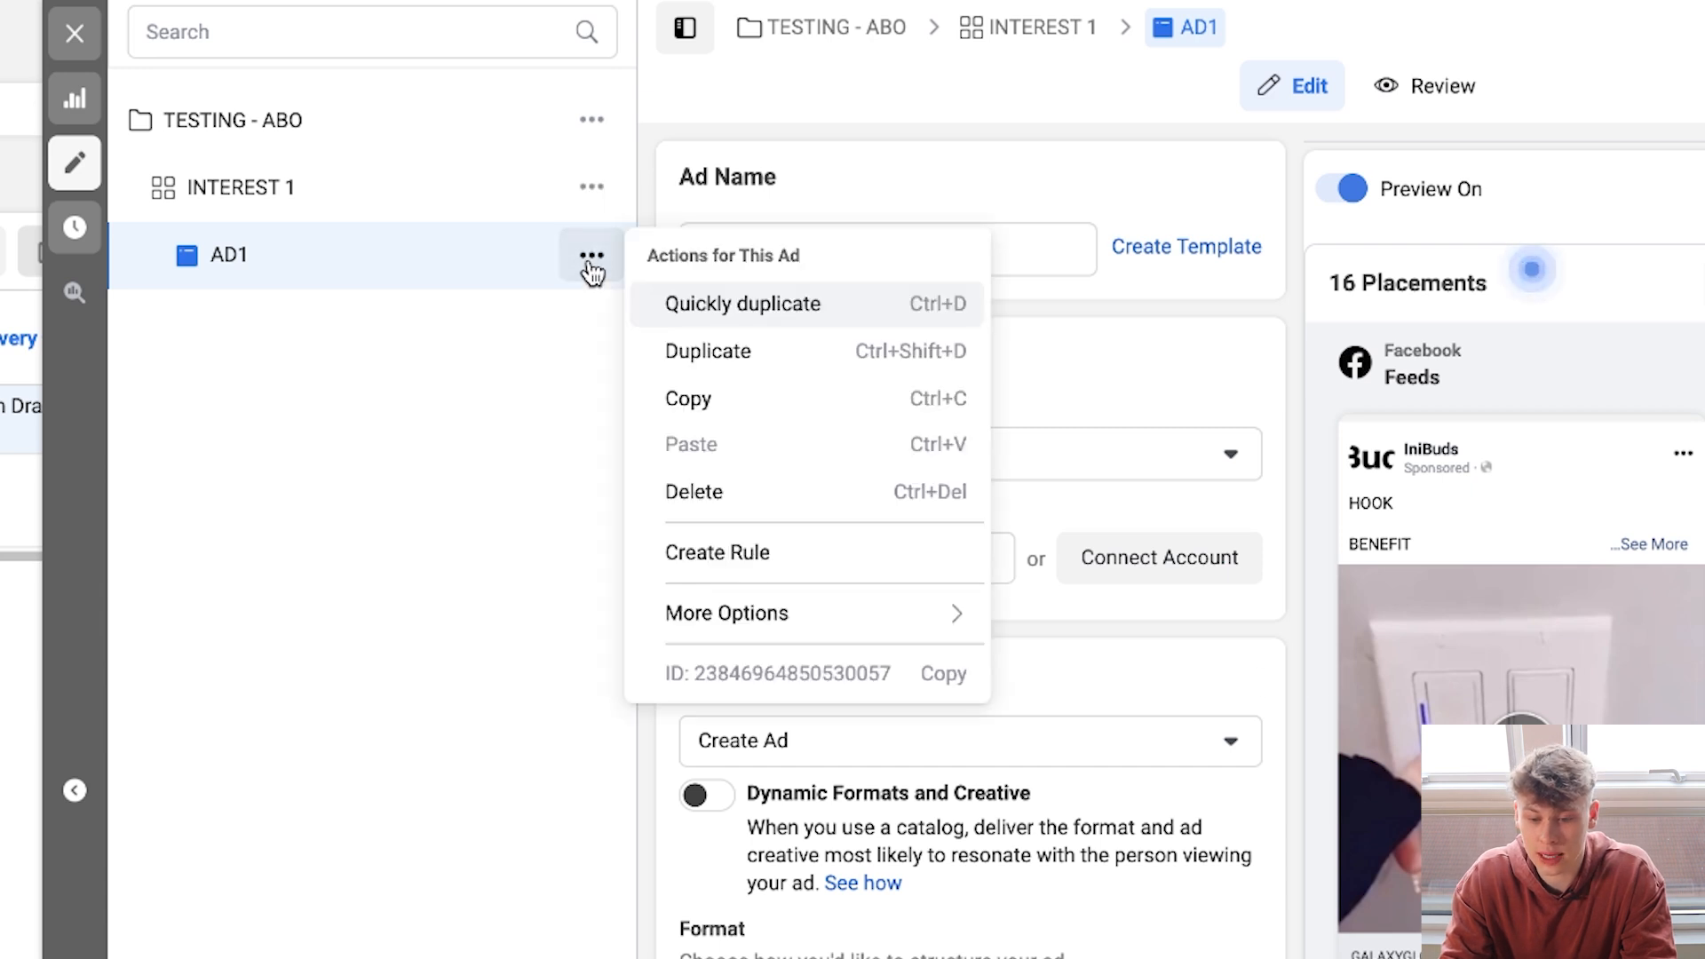
click(737, 306)
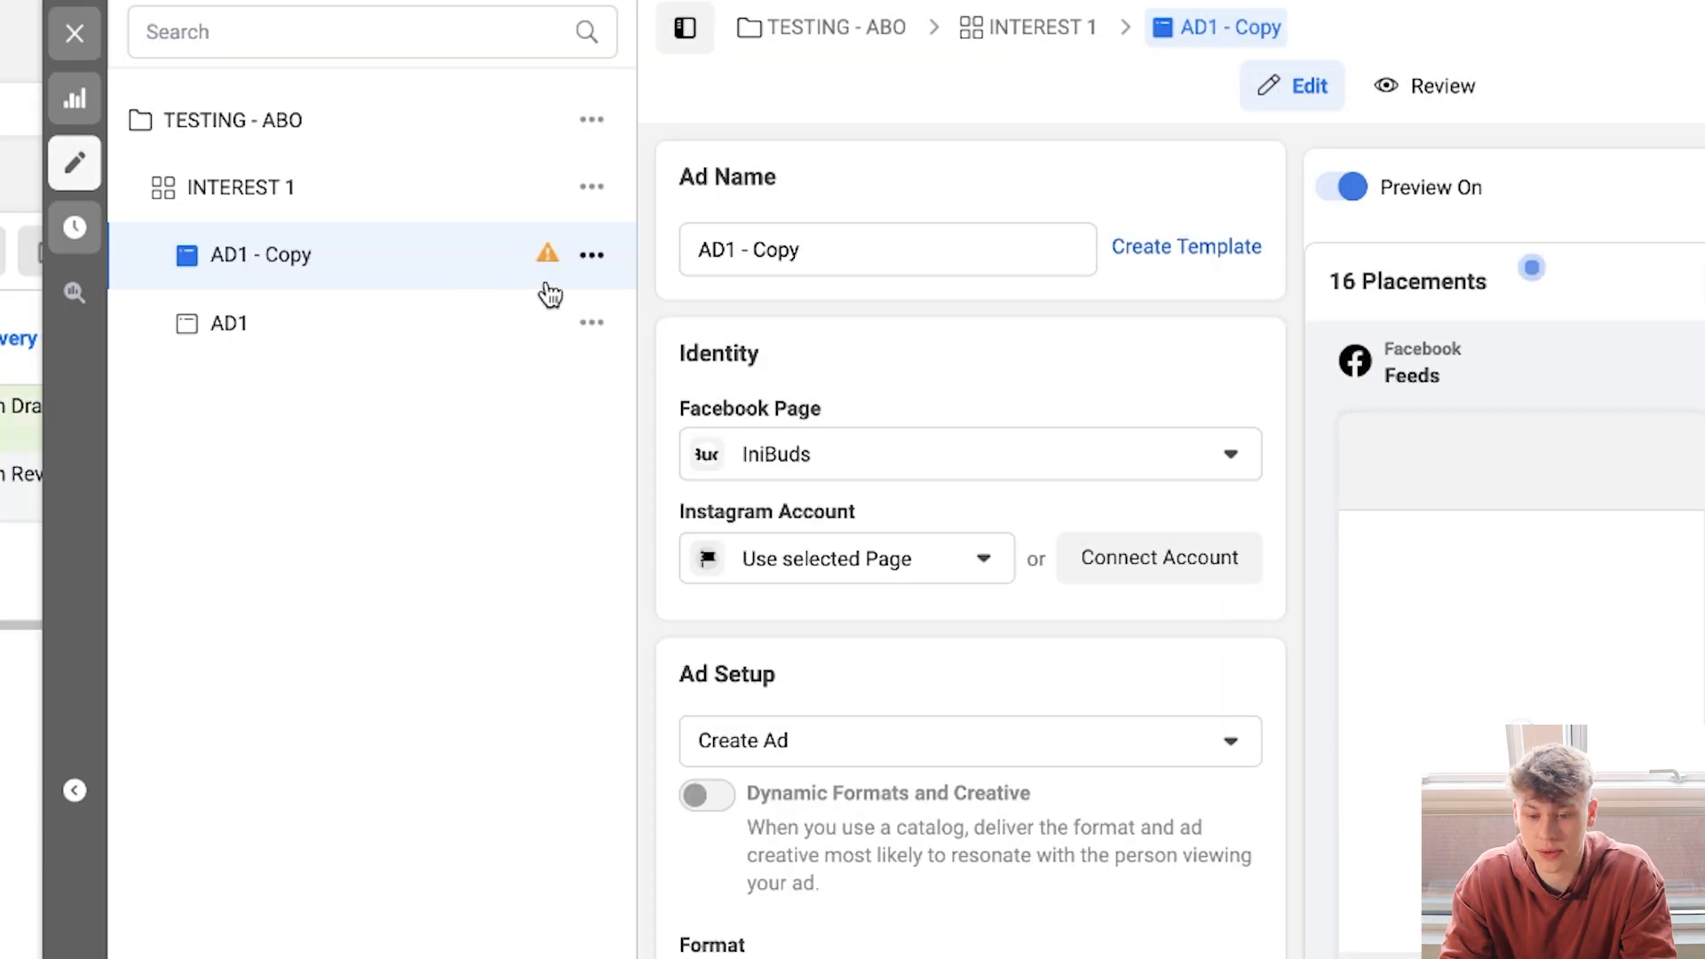
drag(837, 255, 752, 251)
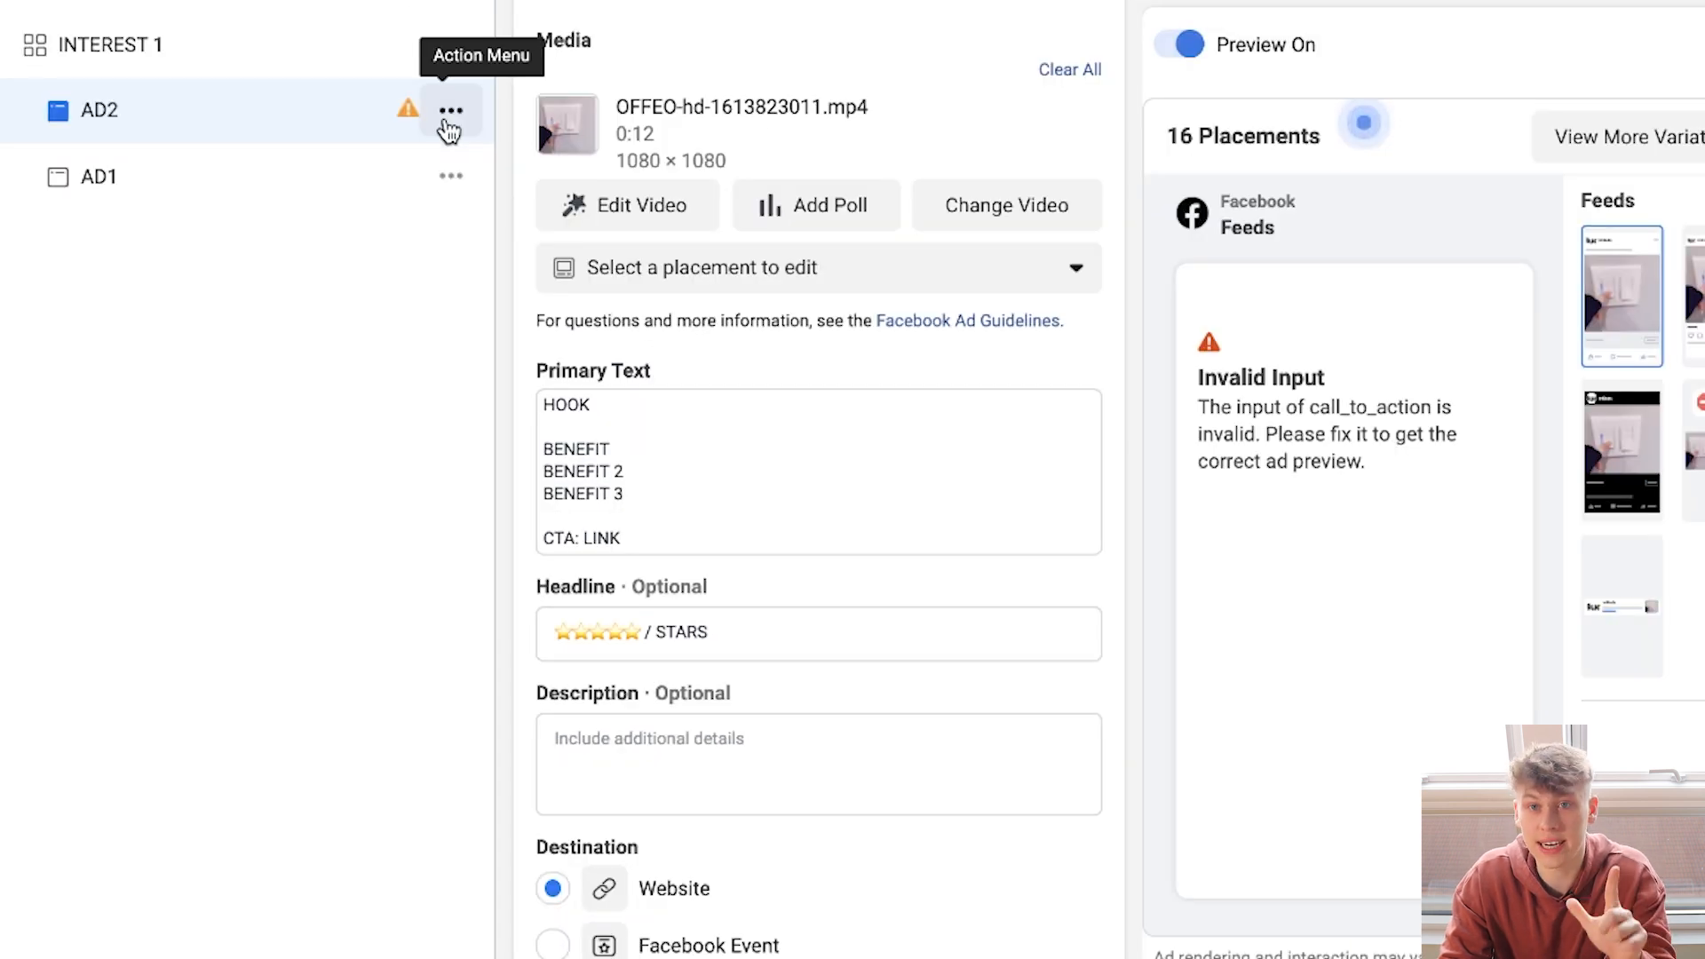
Duplicate AD2 within the INTEREST 1 ad set and rename the copy AD3.
click(450, 112)
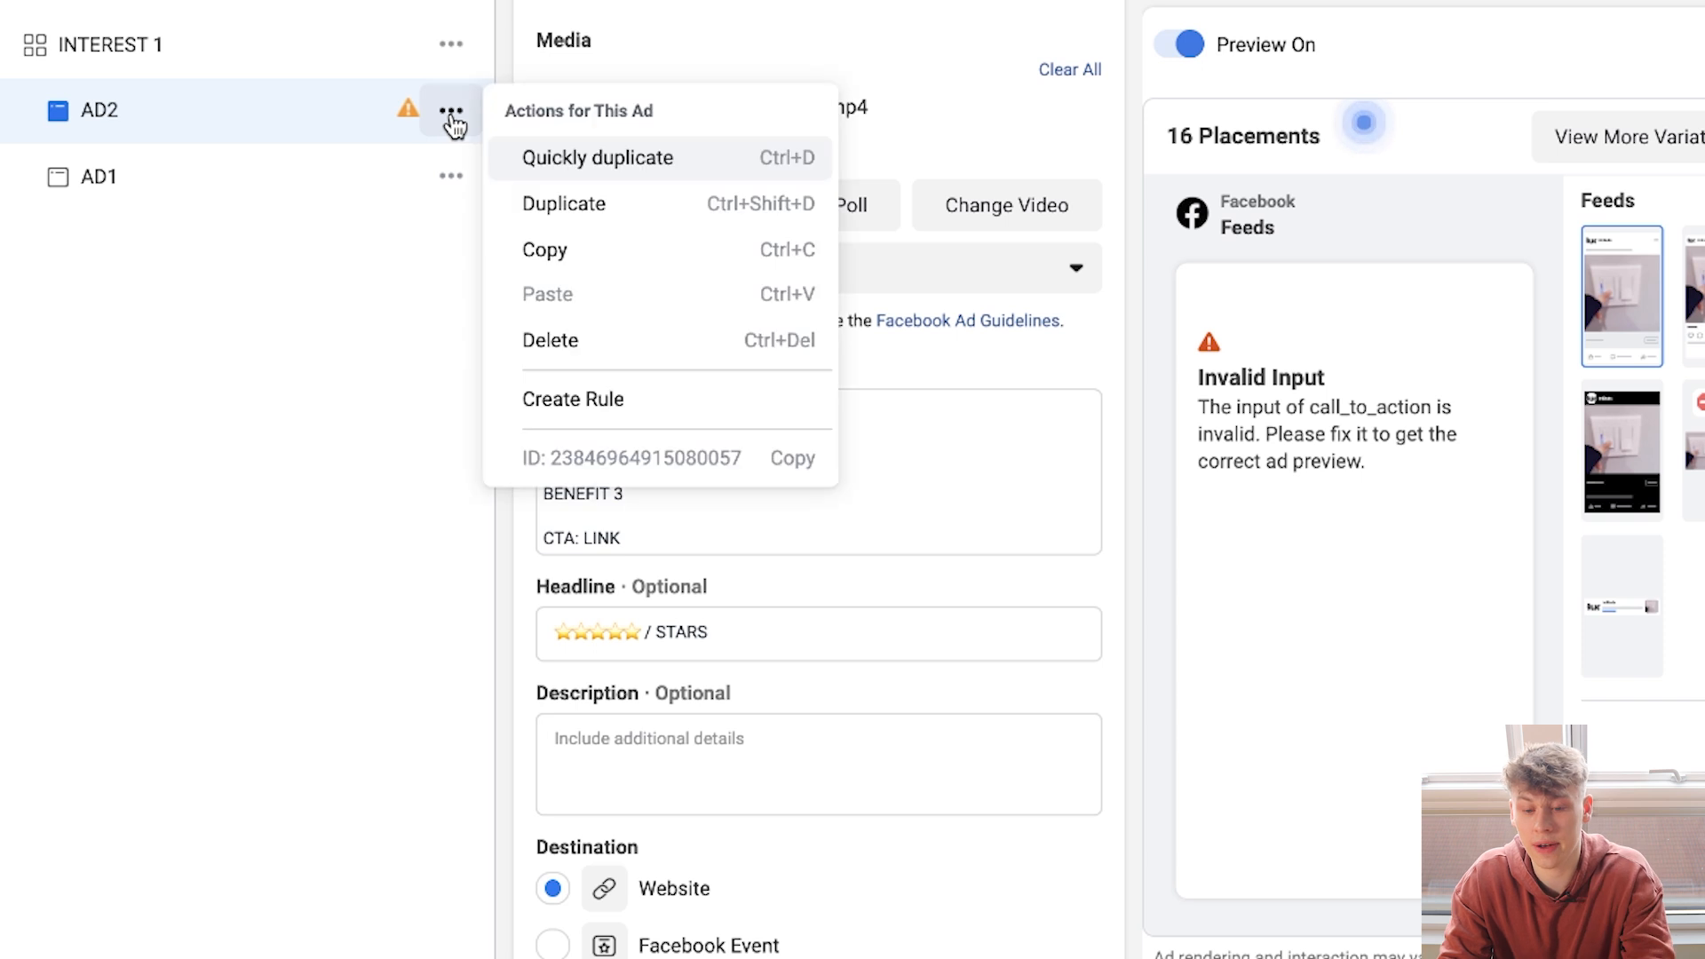
click(586, 164)
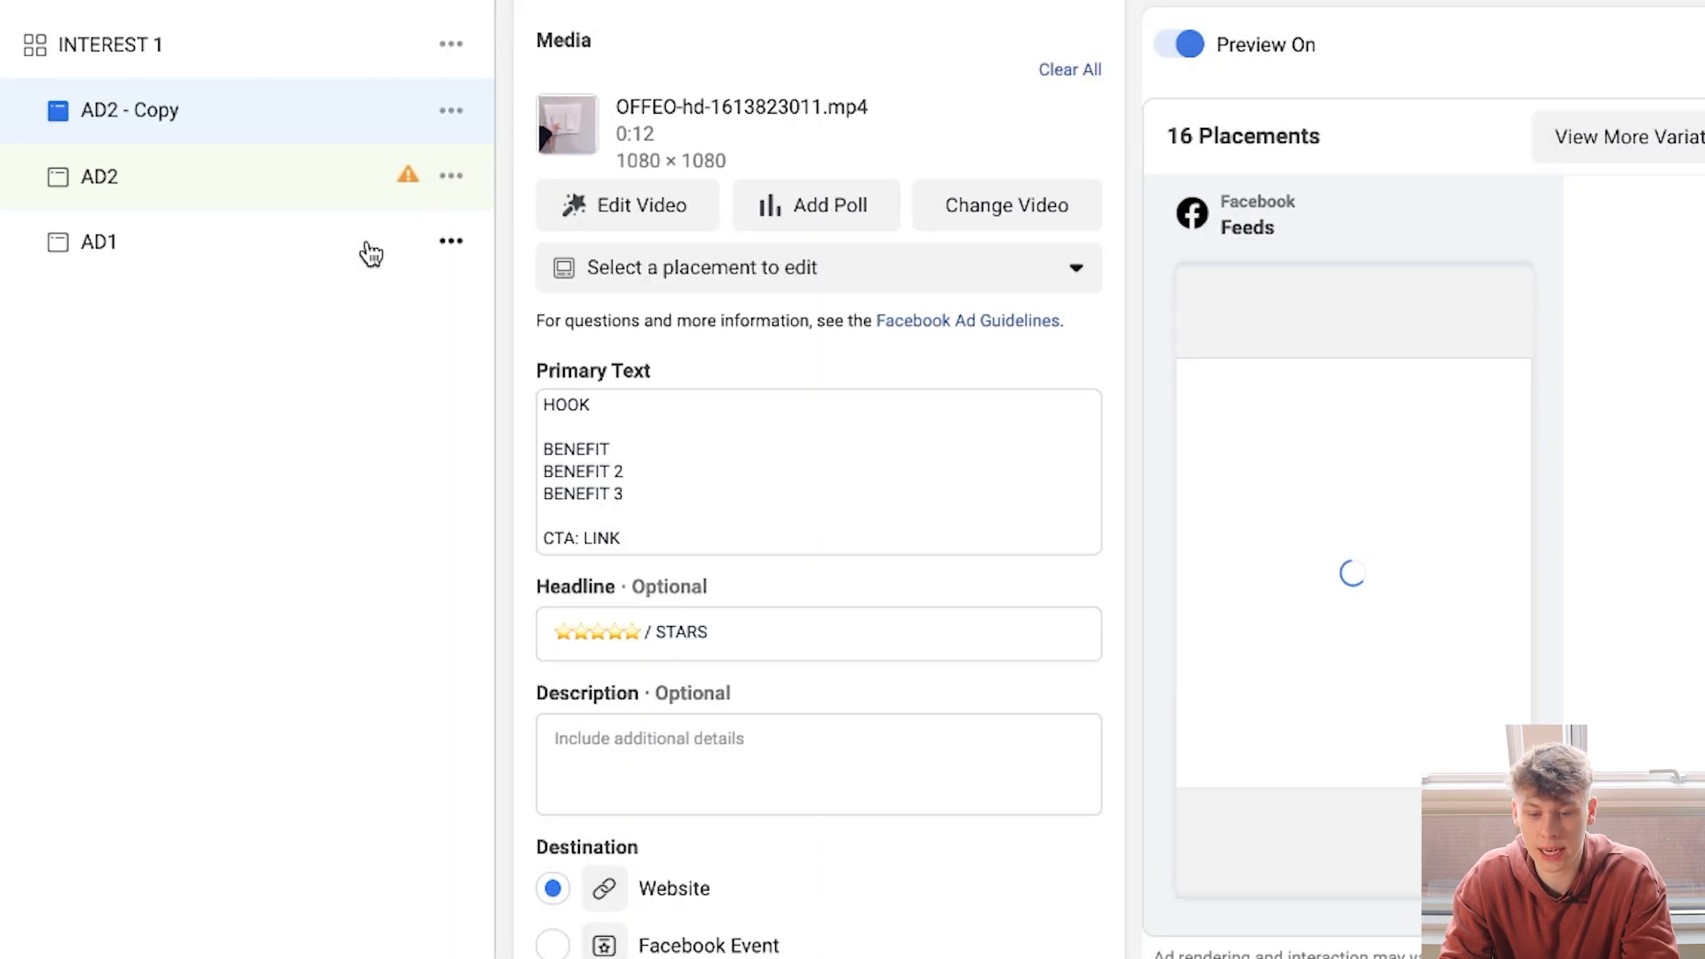
scroll(930, 797, up, 5)
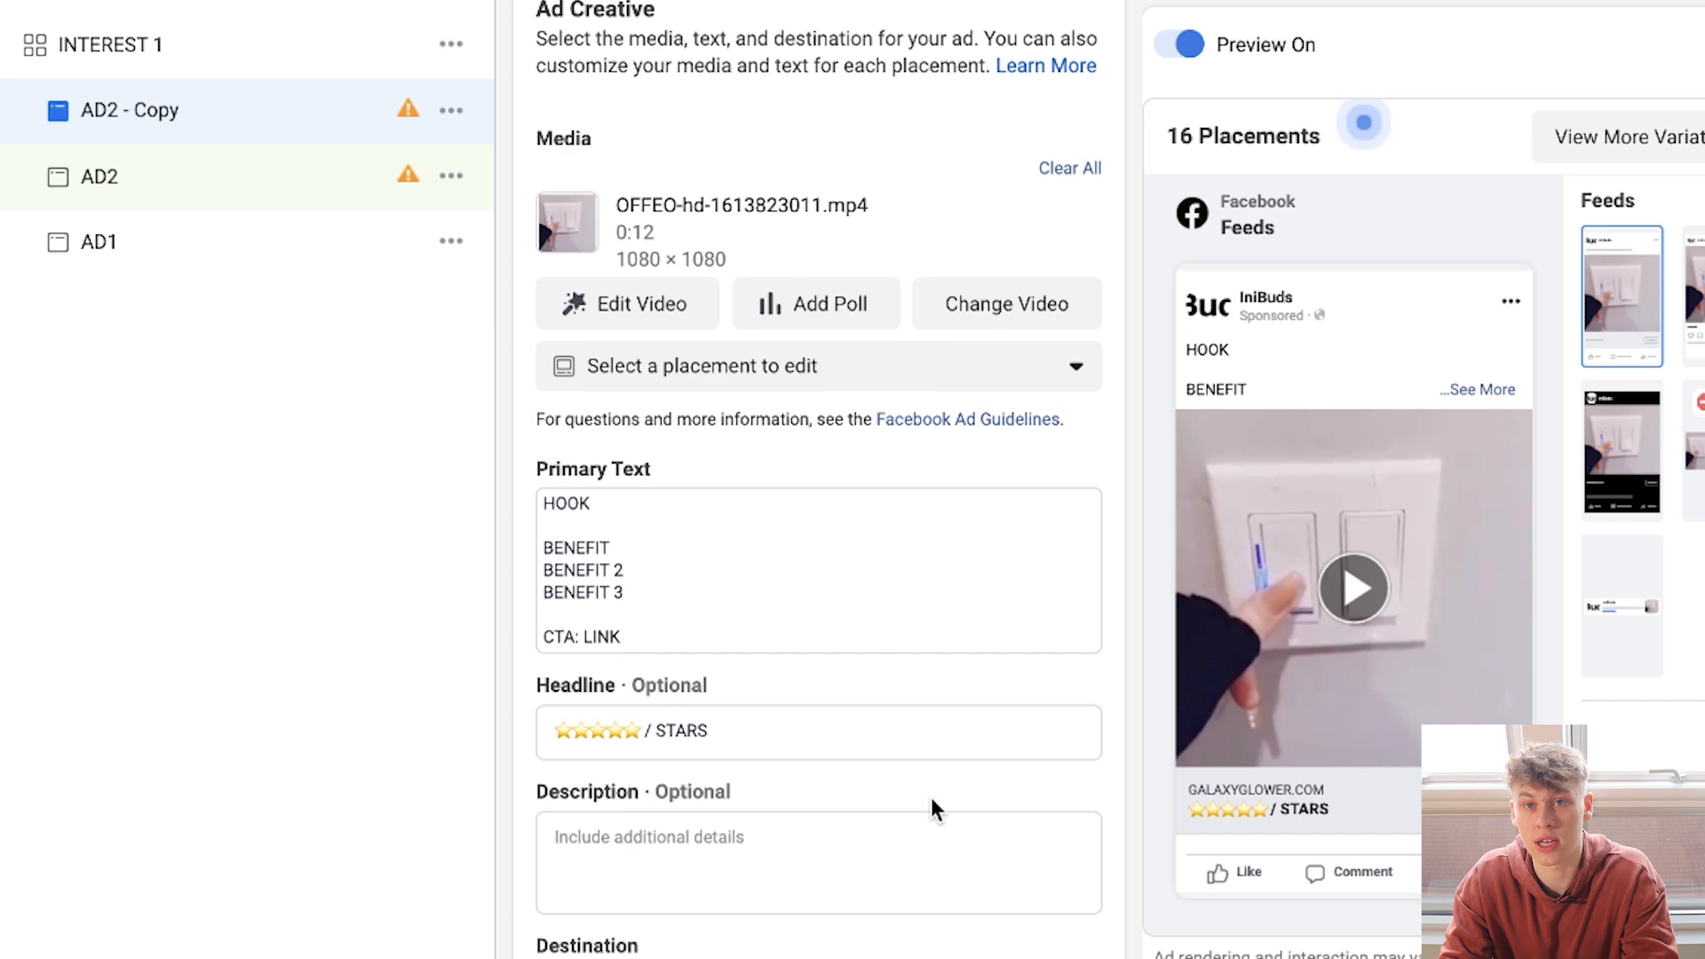
scroll(930, 797, up, 8)
drag(654, 106, 585, 108)
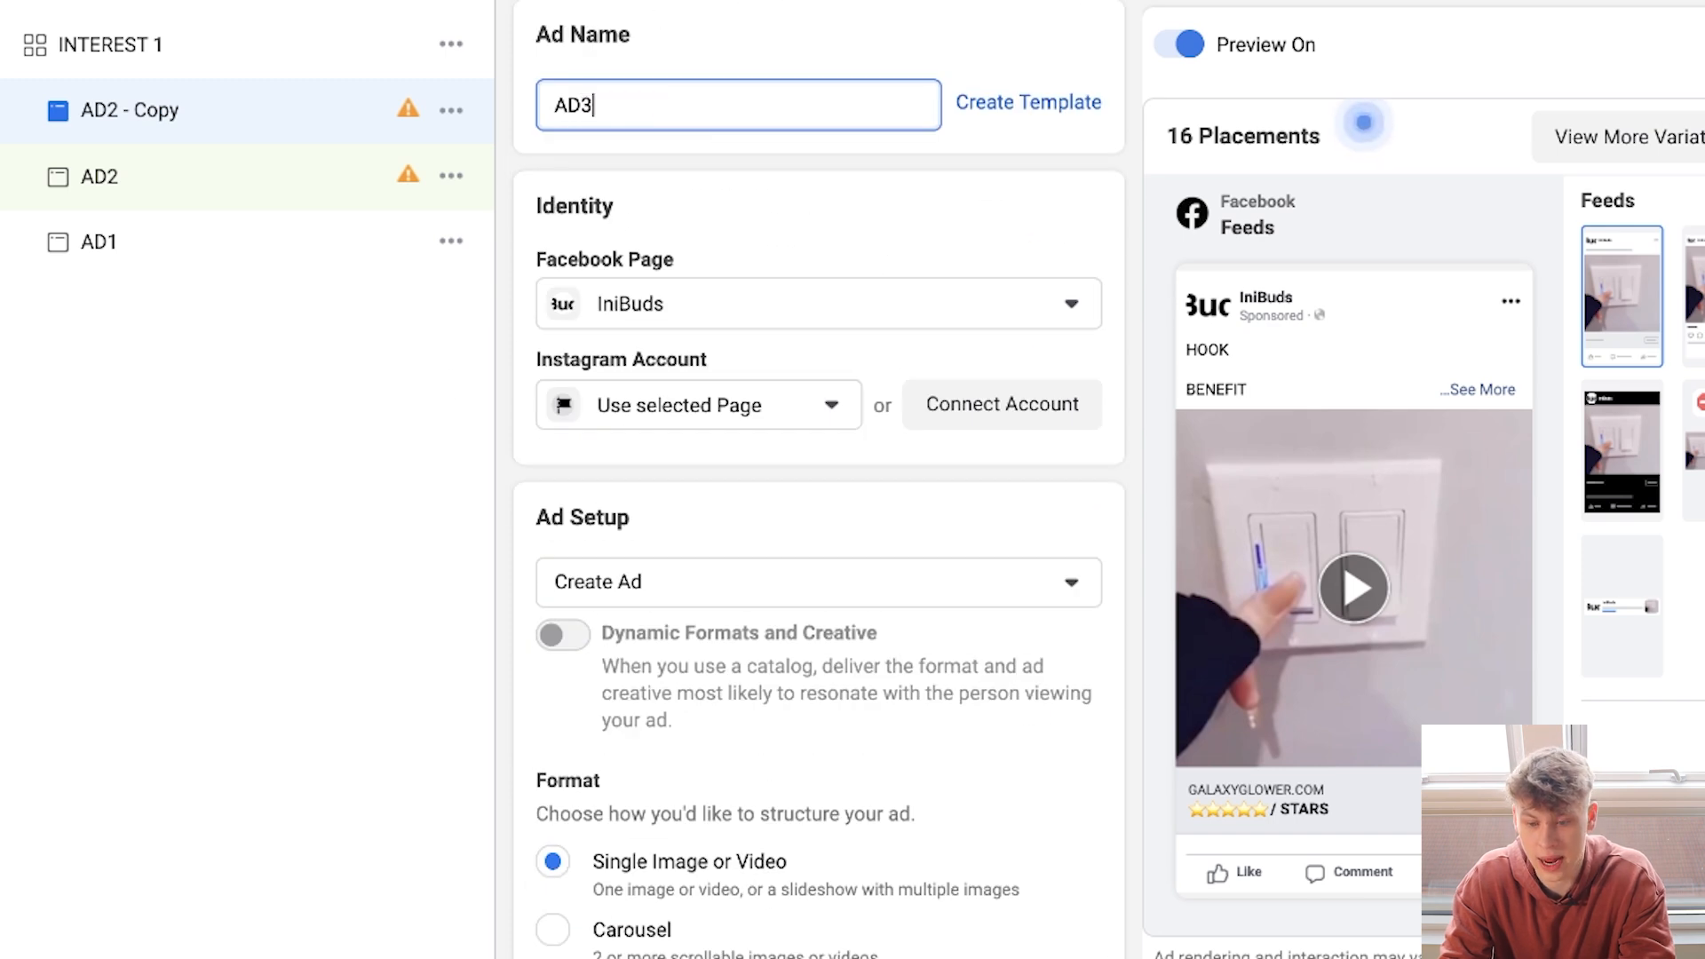